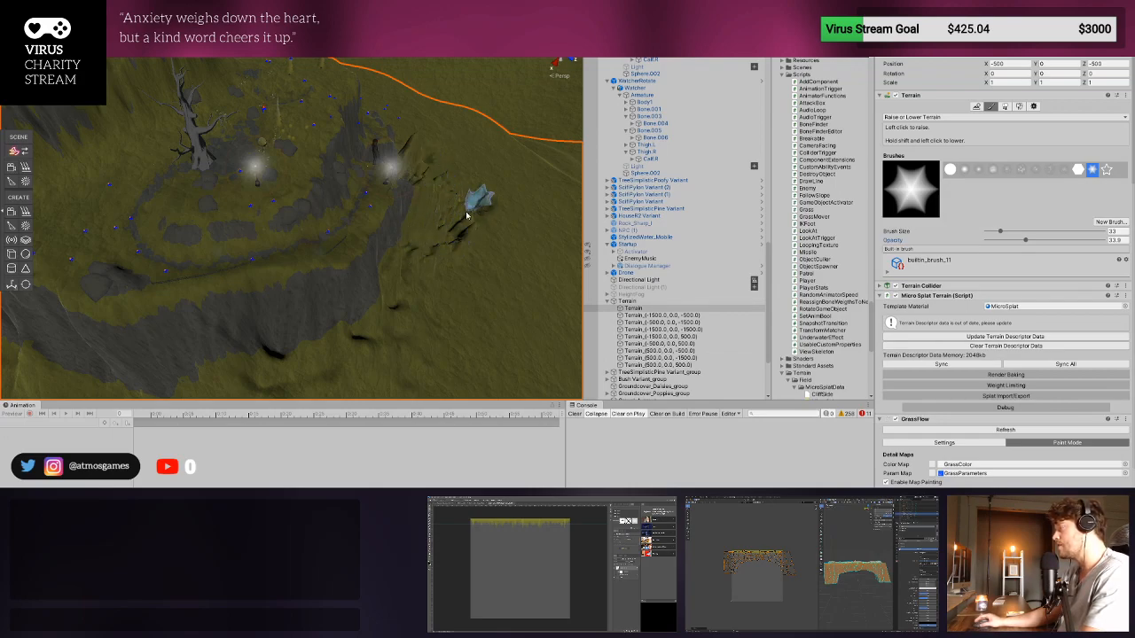
# - Try to raise the cracked ground beside the cliff with the solid round brush at size 248, and undo the stroke
pyautogui.moveTo(467, 216); pyautogui.dragTo(374, 232, button='middle')
pyautogui.keyDown('alt'); pyautogui.moveTo(374, 232); pyautogui.dragTo(291, 294); pyautogui.keyUp('alt')
pyautogui.scroll(3, 291, 294)
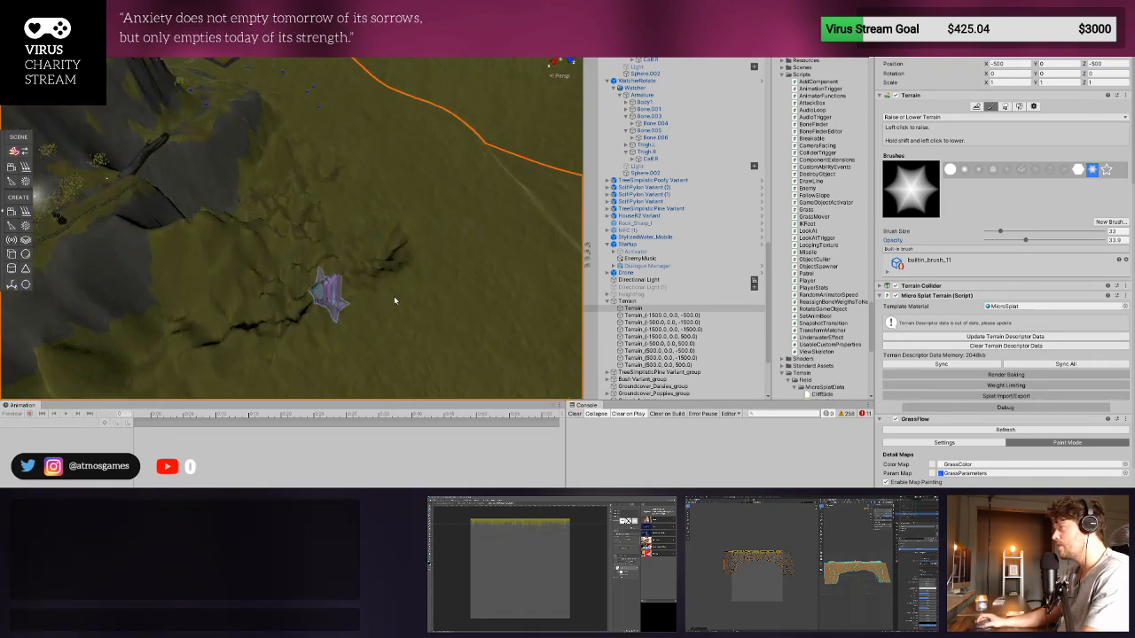
pyautogui.click(949, 171)
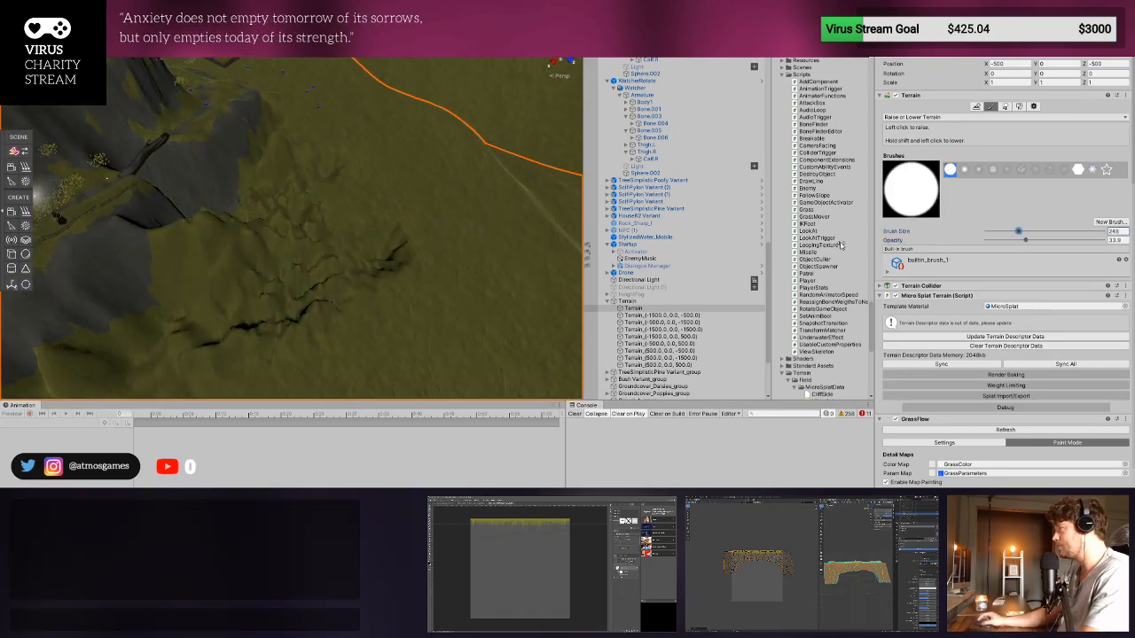
pyautogui.moveTo(379, 290); pyautogui.dragTo(387, 302)
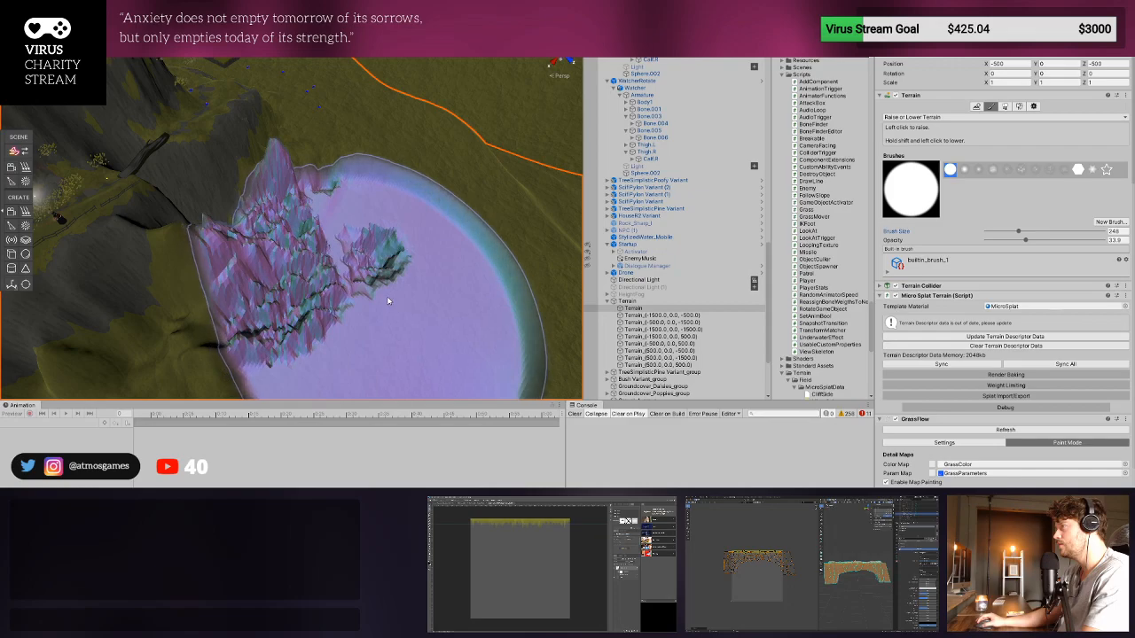
pyautogui.hotkey('ctrl', 'z')
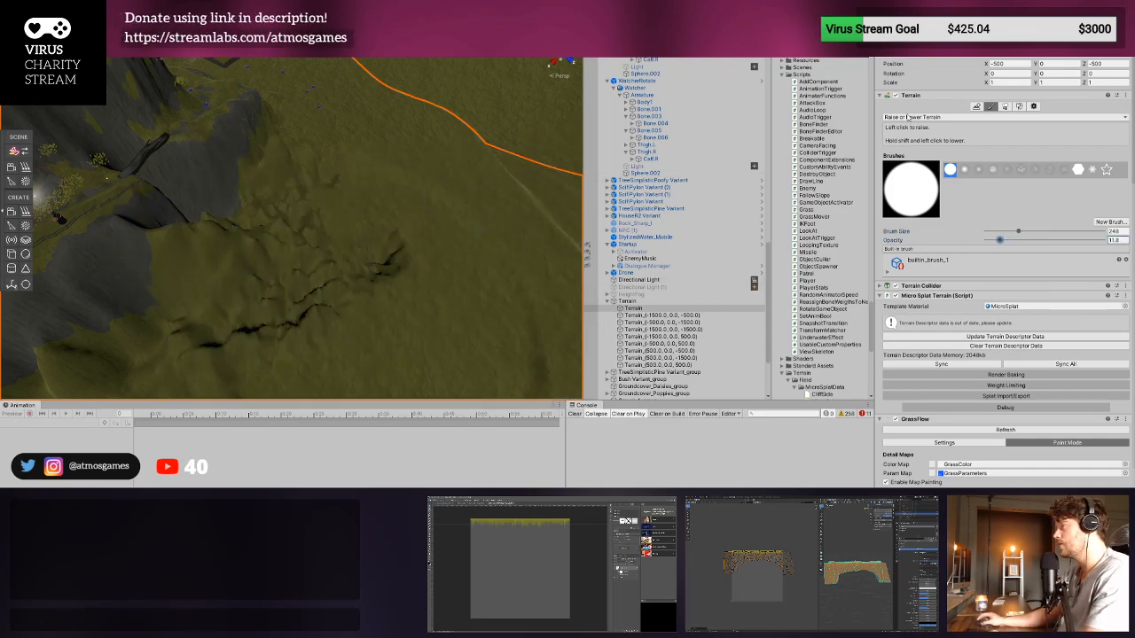
# - Switch terrain sculpting to Smooth Height and enlarge the Scene view in width and height
pyautogui.click(938, 168)
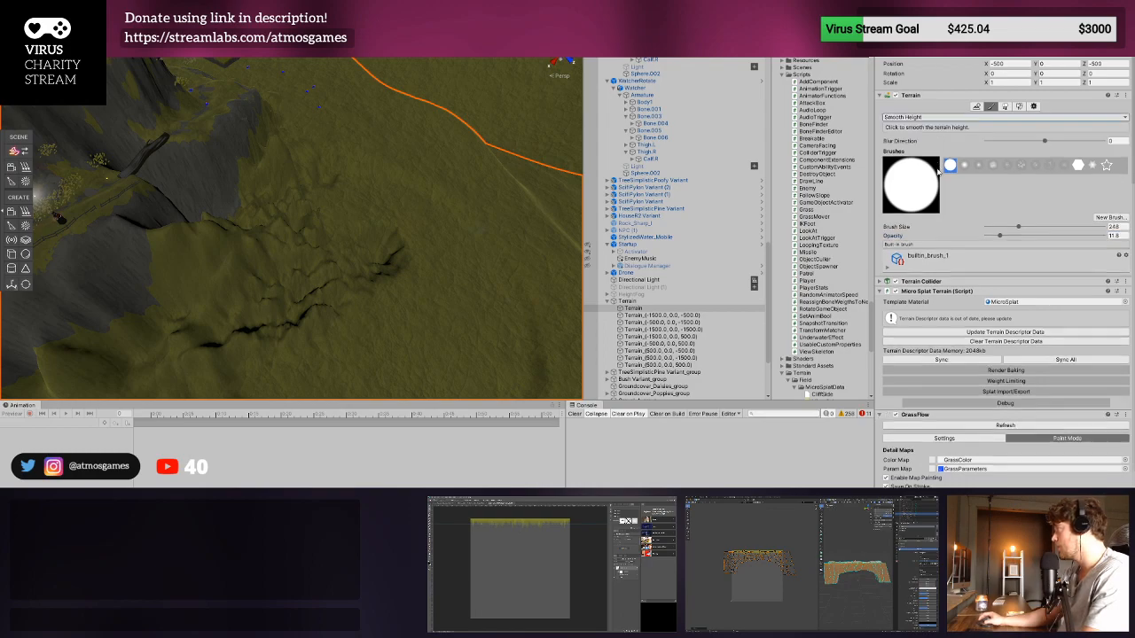
pyautogui.moveTo(305, 285); pyautogui.dragTo(363, 288, button='middle')
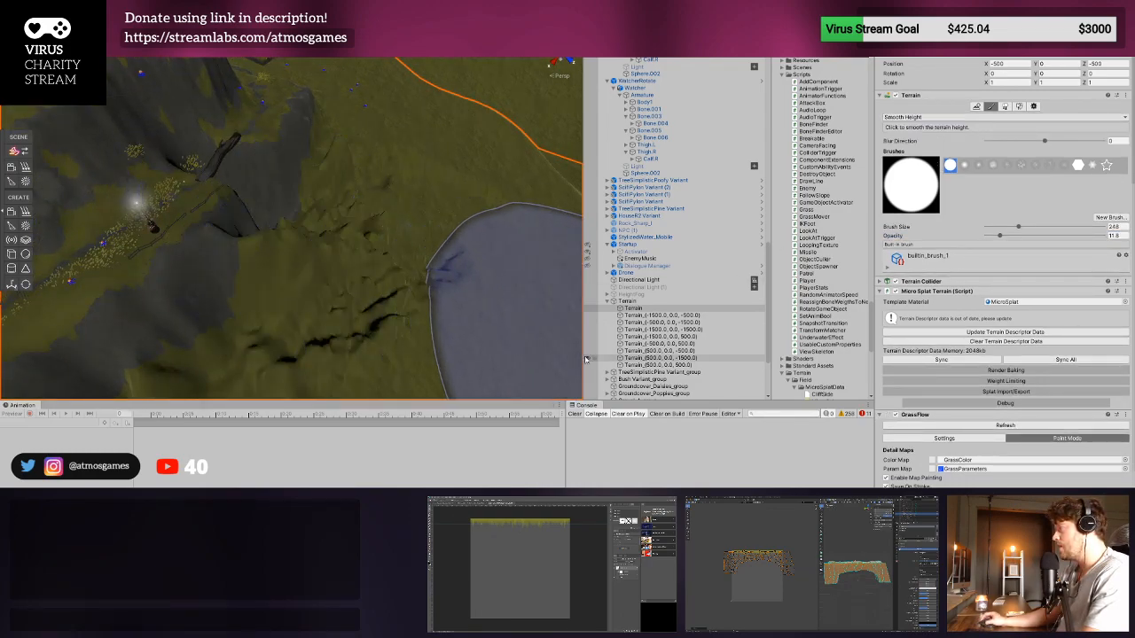
pyautogui.moveTo(585, 358); pyautogui.dragTo(681, 358)
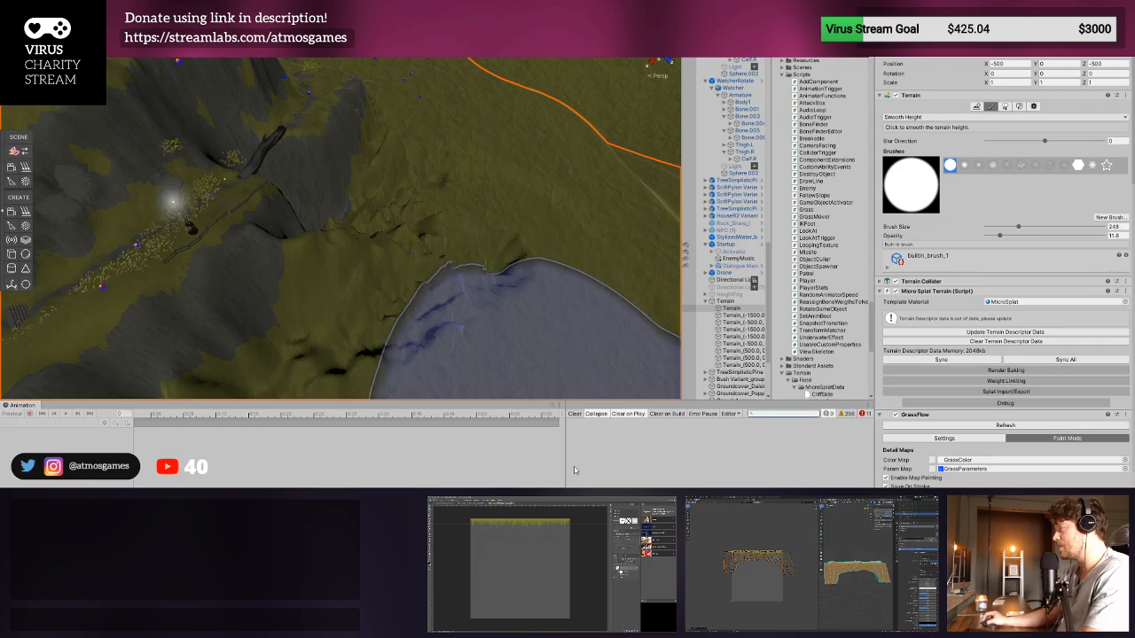
pyautogui.moveTo(571, 402); pyautogui.dragTo(568, 539)
# - Smooth the cracked ground beside the cliff with the soft round brush at size 74 and opacity 100
pyautogui.click(963, 166)
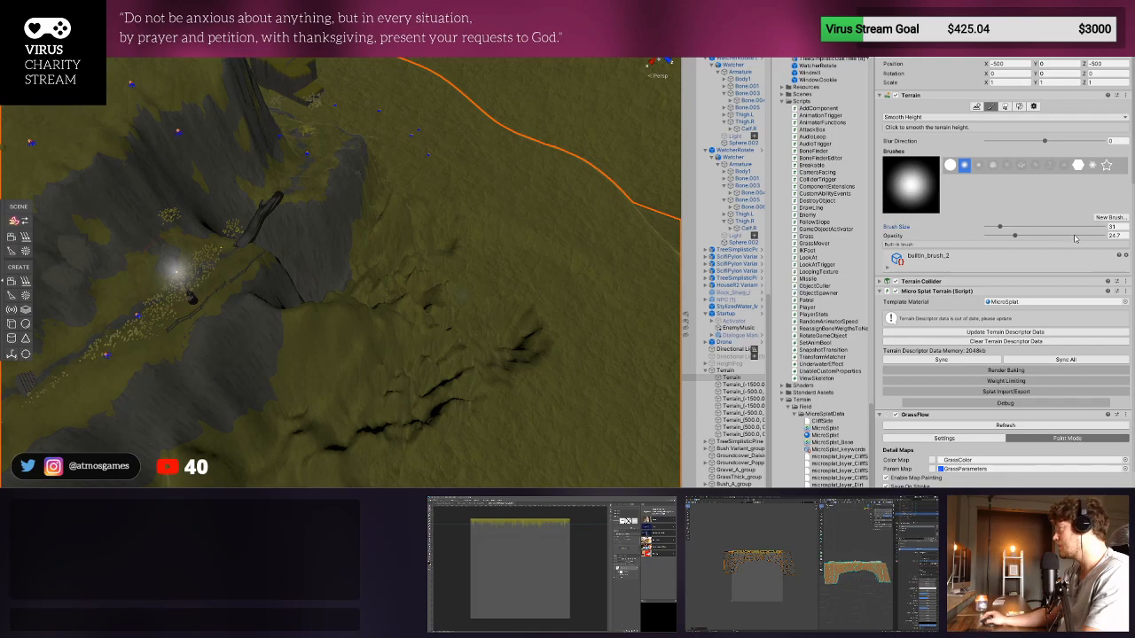
pyautogui.click(1006, 227)
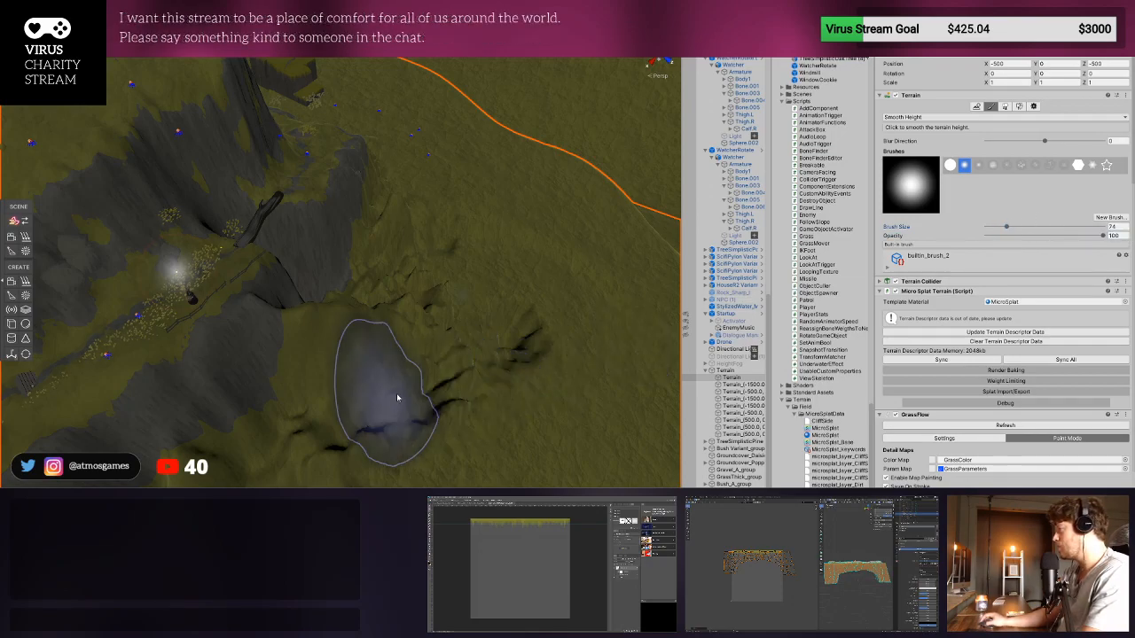
pyautogui.moveTo(397, 396)
pyautogui.mouseDown()
pyautogui.moveTo(431, 393)
pyautogui.moveTo(424, 262)
pyautogui.moveTo(410, 255)
pyautogui.moveTo(367, 313)
pyautogui.moveTo(337, 317)
pyautogui.moveTo(359, 310)
pyautogui.moveTo(384, 352)
pyautogui.moveTo(490, 395)
pyautogui.moveTo(358, 439)
pyautogui.moveTo(291, 476)
pyautogui.moveTo(414, 368)
pyautogui.moveTo(387, 329)
pyautogui.moveTo(396, 317)
pyautogui.moveTo(363, 335)
pyautogui.moveTo(425, 227)
pyautogui.moveTo(517, 314)
pyautogui.moveTo(518, 347)
pyautogui.moveTo(471, 383)
pyautogui.moveTo(393, 396)
pyautogui.mouseUp()
pyautogui.moveTo(182, 350); pyautogui.dragTo(388, 339, button='middle')
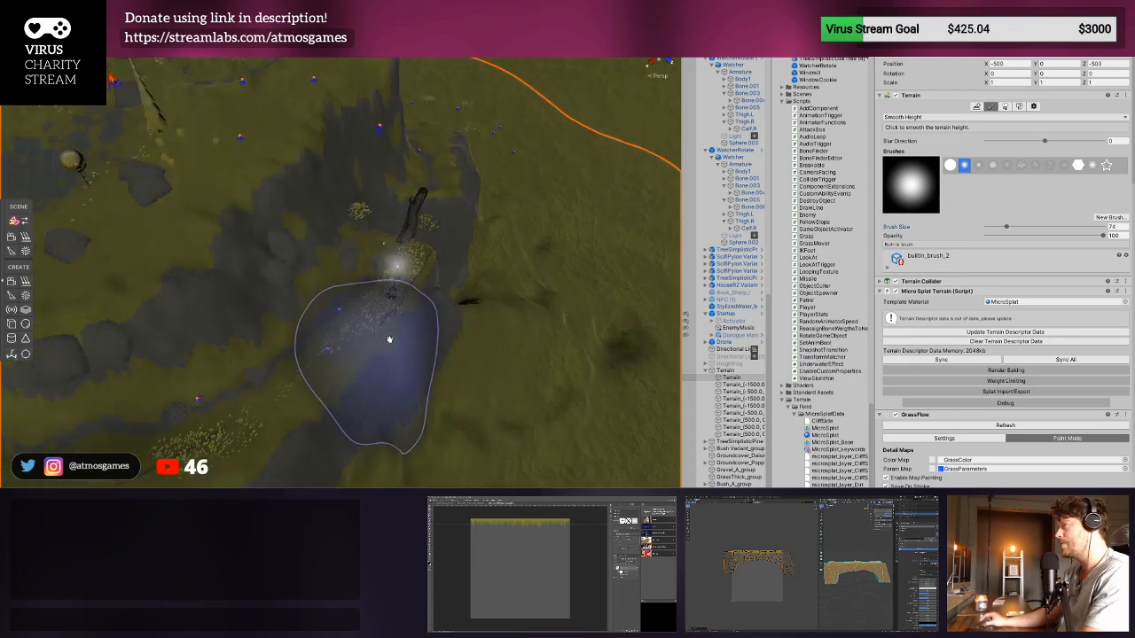
# - Leave terrain sculpting and inspect the isolated enemy in the valley and the one on the dark path
pyautogui.scroll(3, 391, 343)
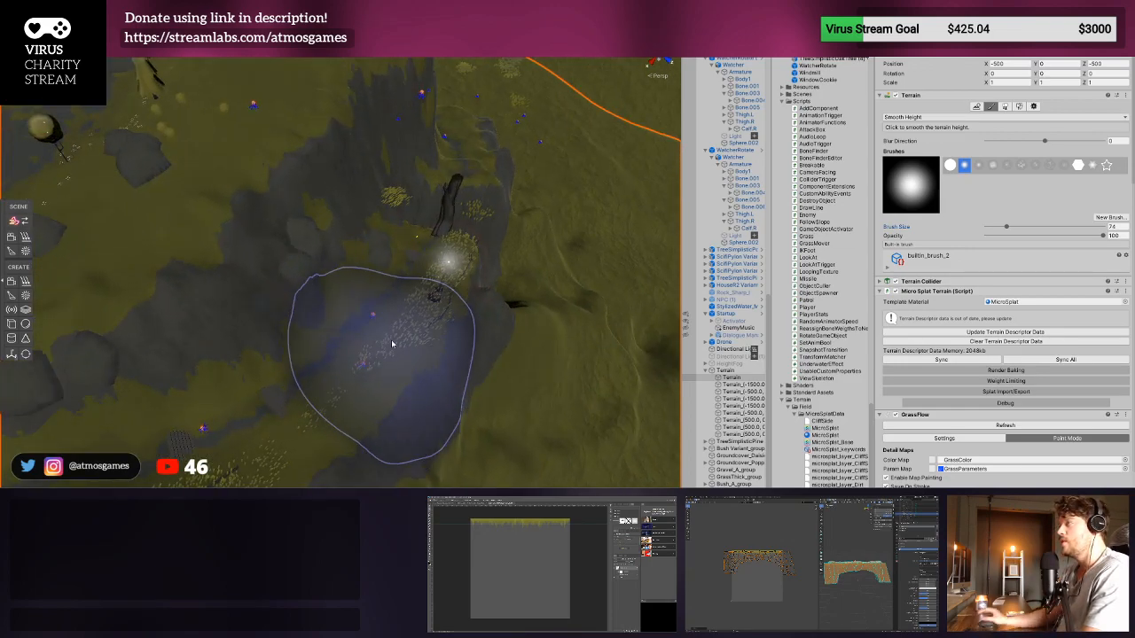
pyautogui.moveTo(311, 249); pyautogui.dragTo(504, 275, button='middle')
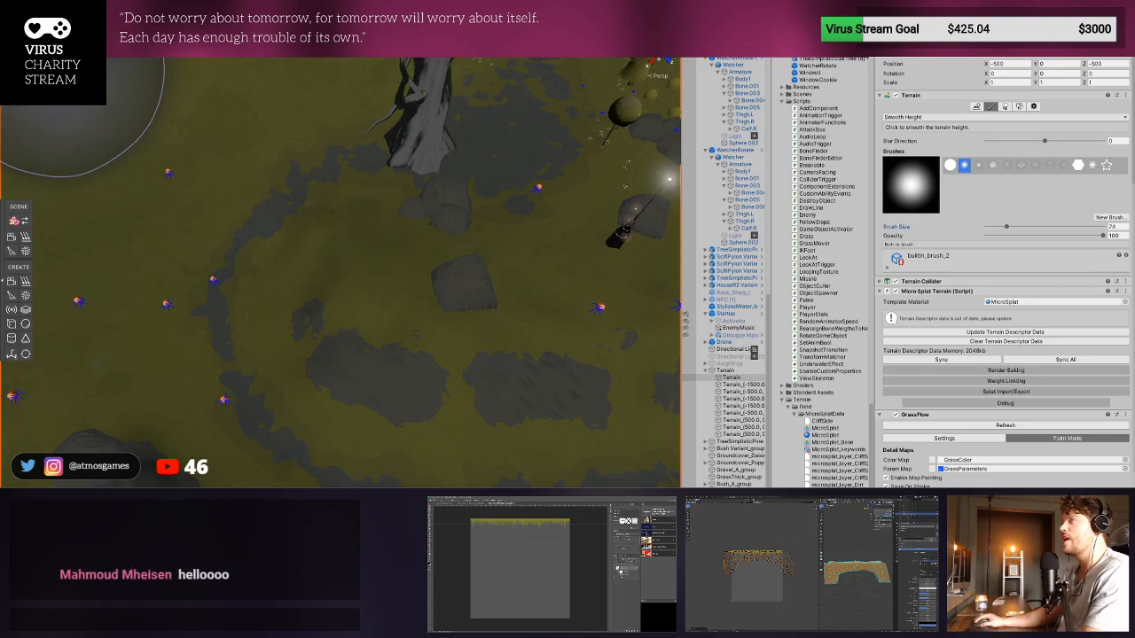
pyautogui.click(27, 15)
pyautogui.moveTo(461, 284)
pyautogui.mouseDown(button='right')
pyautogui.moveTo(322, 257)
pyautogui.moveTo(335, 221)
pyautogui.mouseUp(button='right')
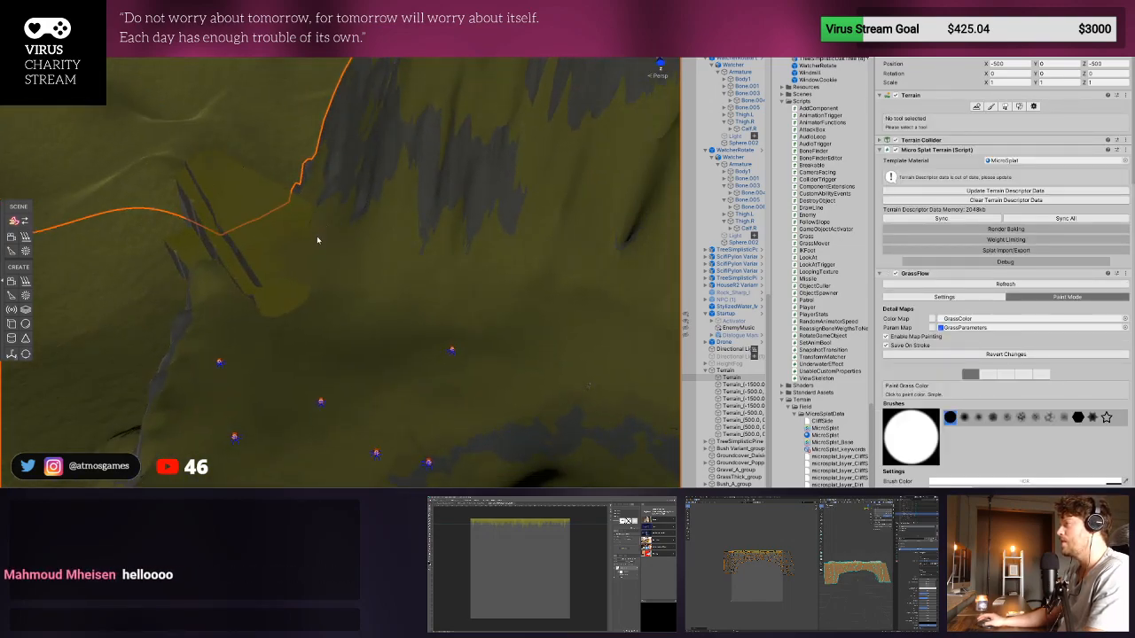
pyautogui.moveTo(437, 328); pyautogui.dragTo(470, 349, button='right')
pyautogui.moveTo(264, 344); pyautogui.dragTo(484, 324, button='middle')
pyautogui.click(483, 324)
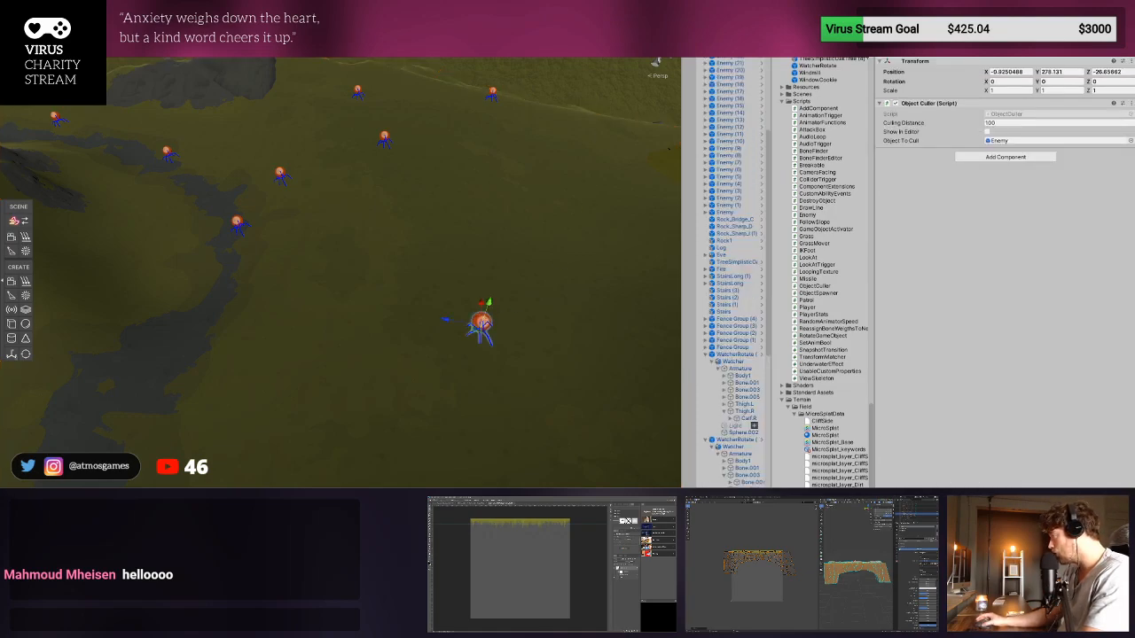
pyautogui.click(238, 222)
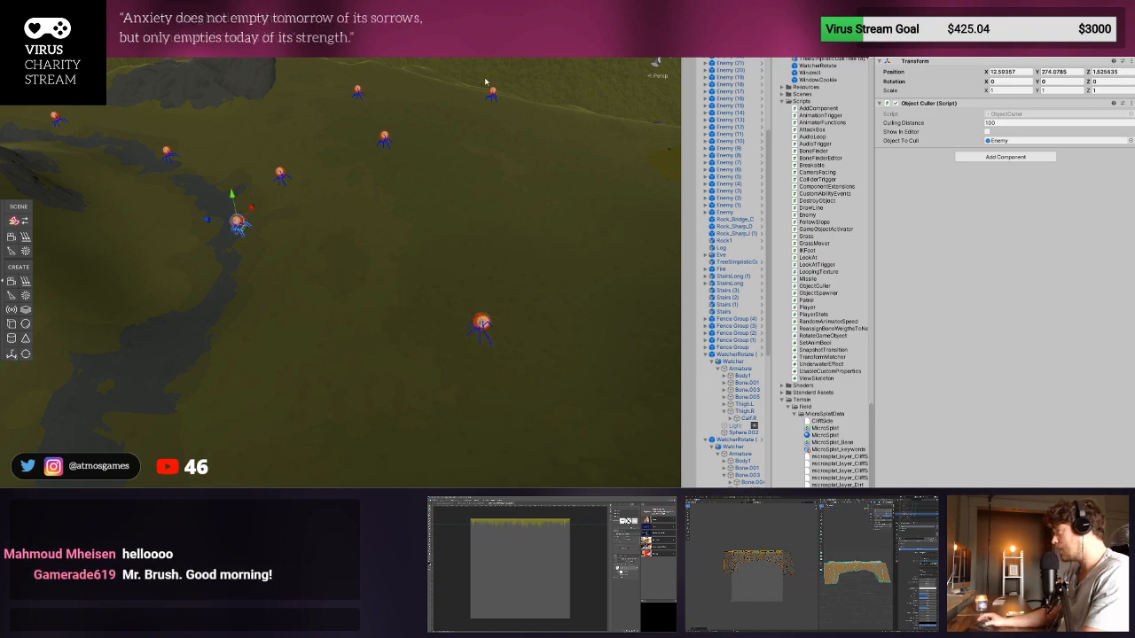
# - Playtest the level, running the character along the valley path among the enemies, and stop the game
pyautogui.hotkey('ctrl', 'p')
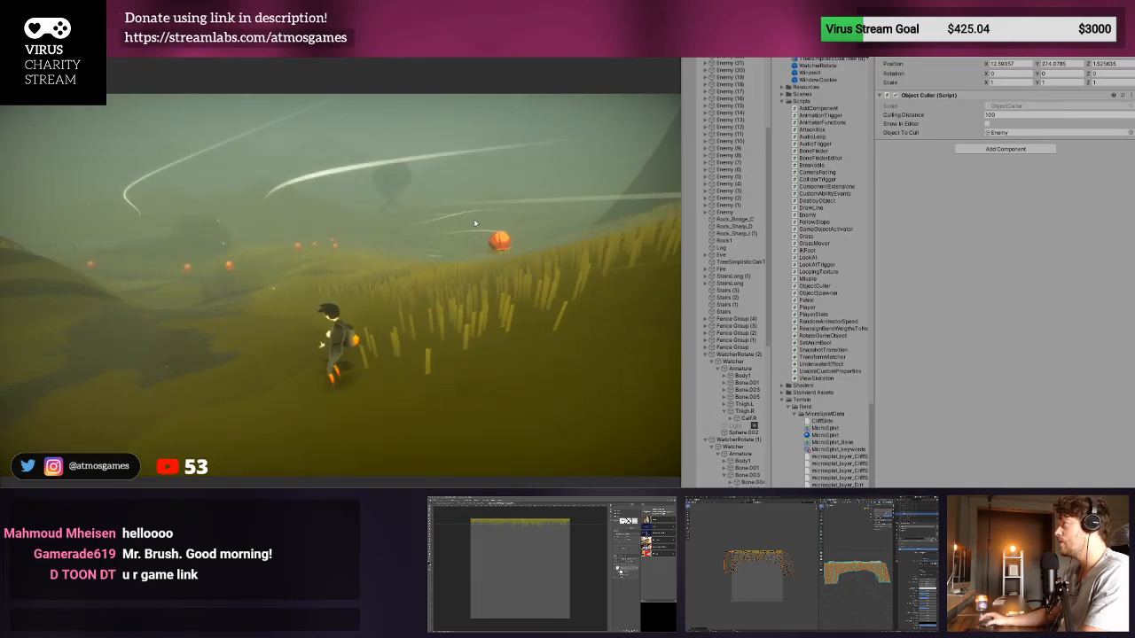
pyautogui.press('w')
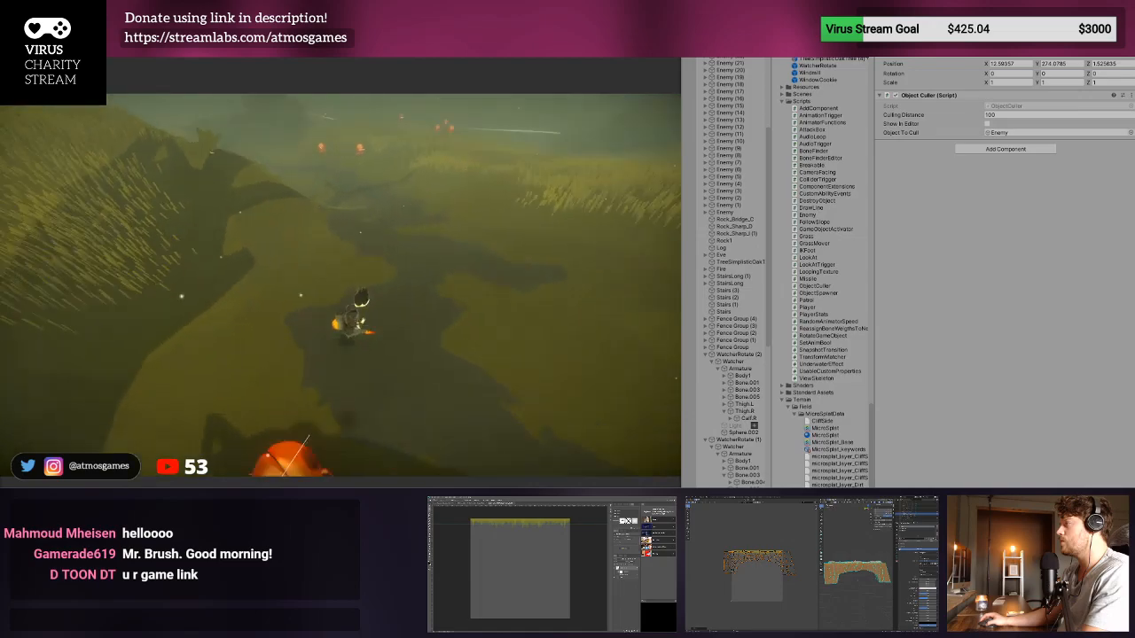
pyautogui.press('d')
pyautogui.press('d')
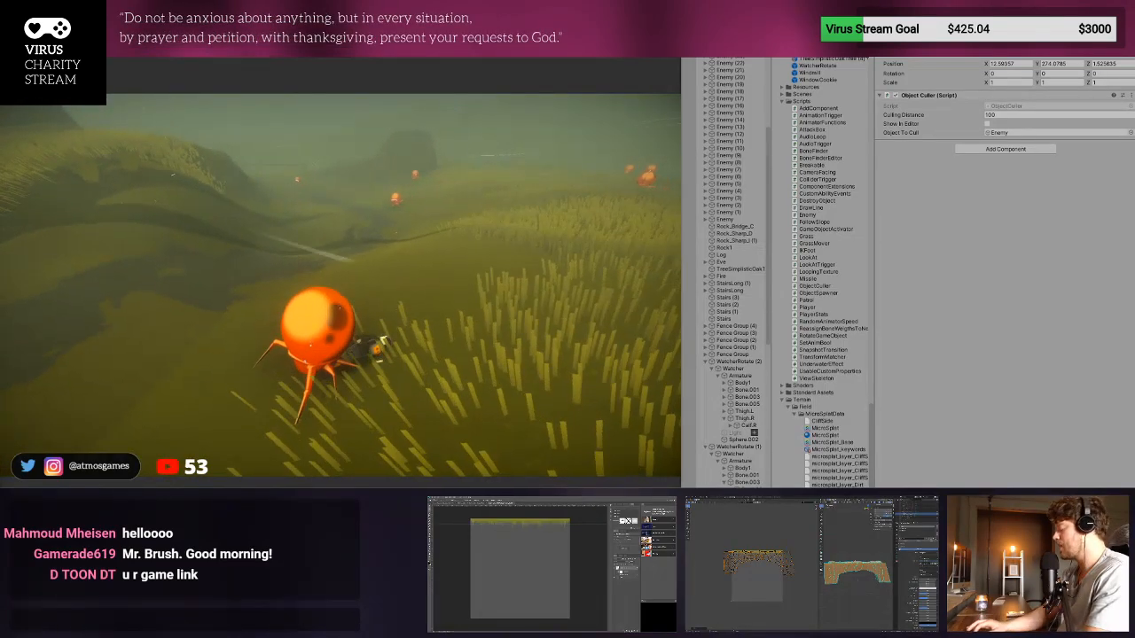
pyautogui.hotkey('ctrl', 'p')
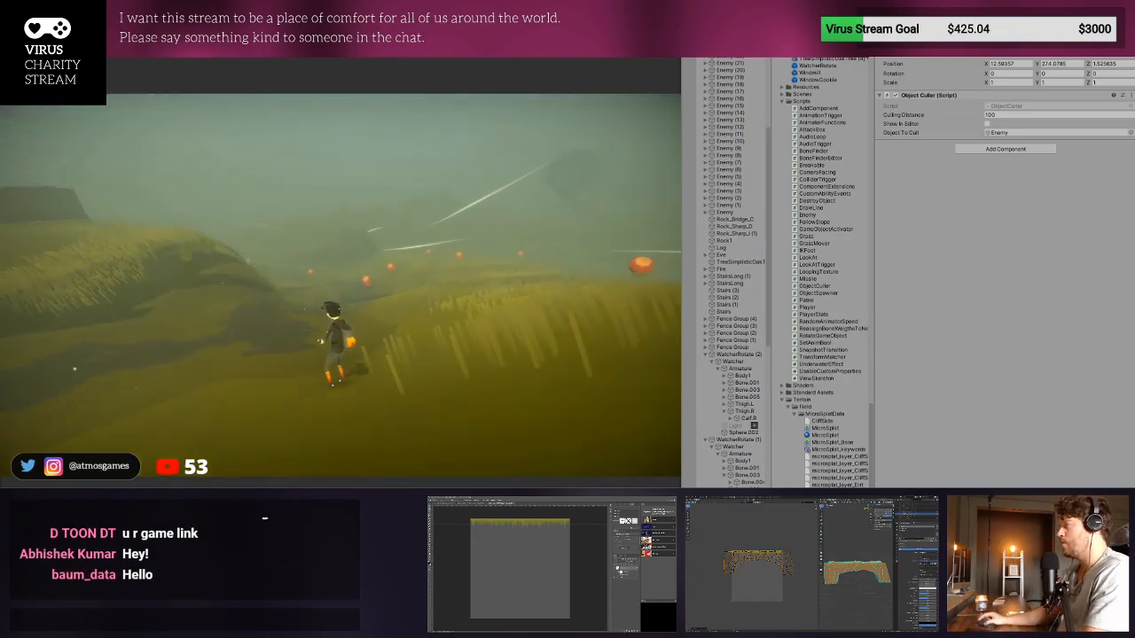
# - Playtest again, leading the character through the valley to the group of enemies near the large boulder, and stop the game
pyautogui.press('a')
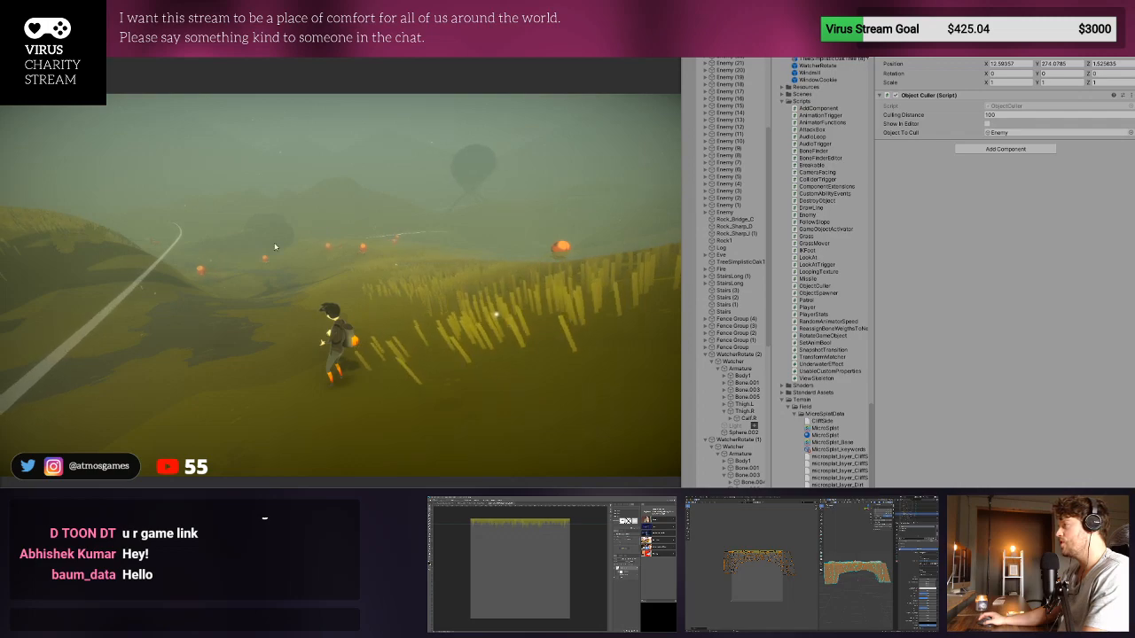
pyautogui.press('w')
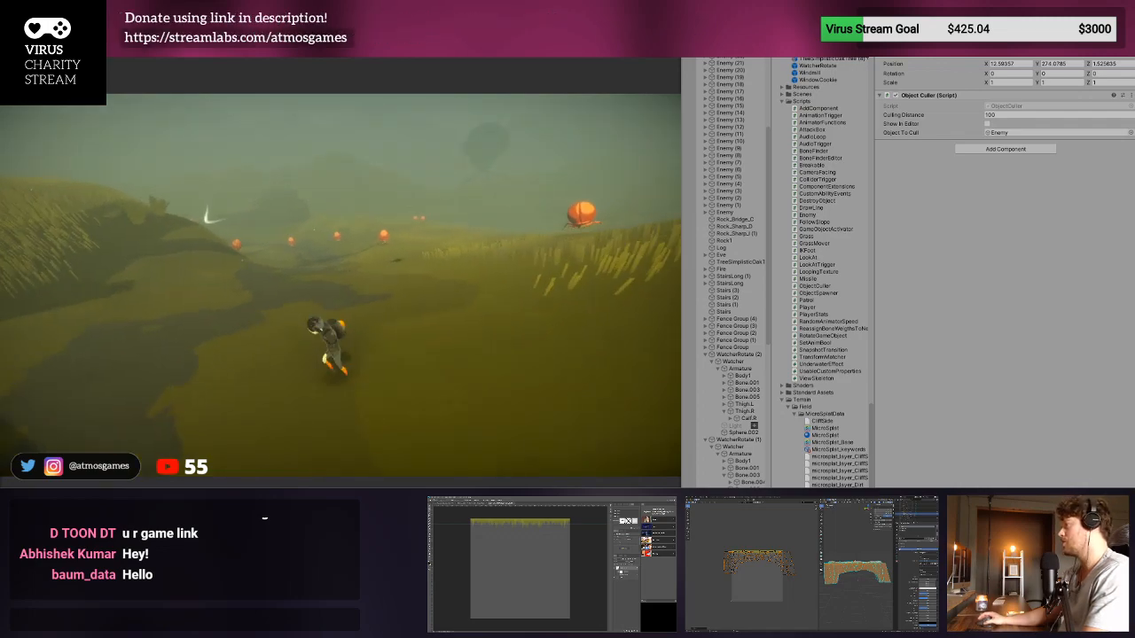
pyautogui.press('w')
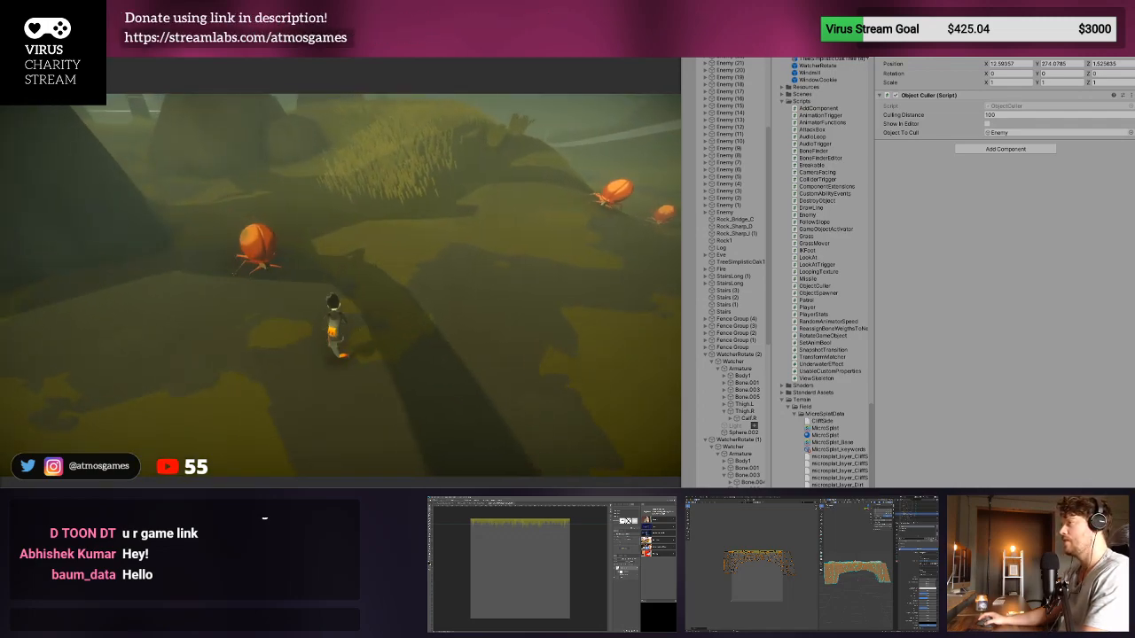
pyautogui.press('w')
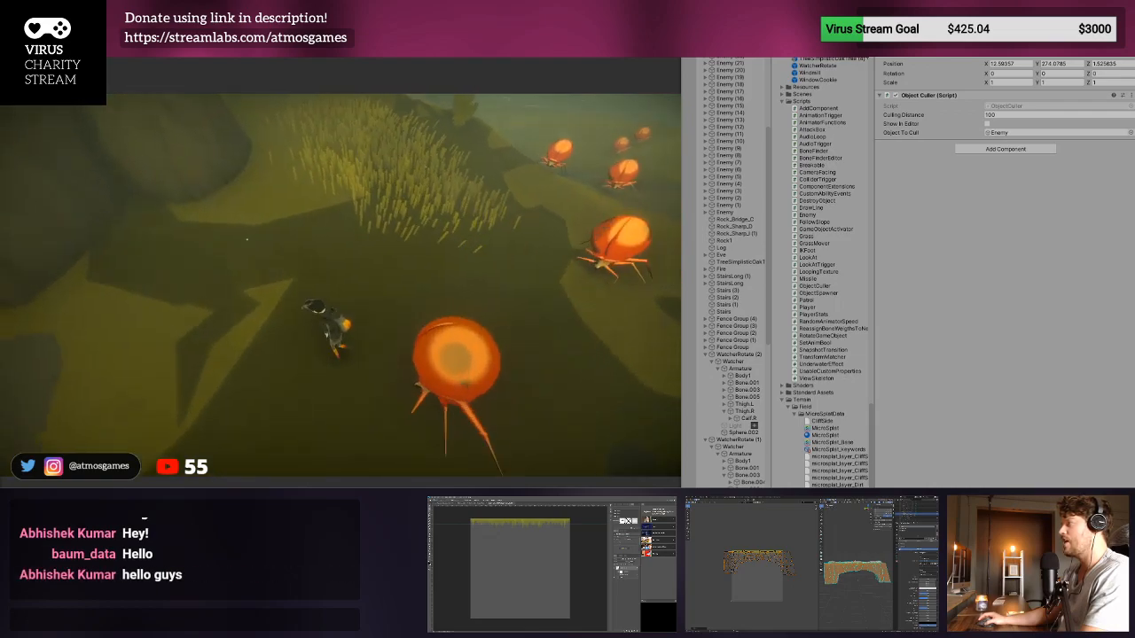
pyautogui.press('w')
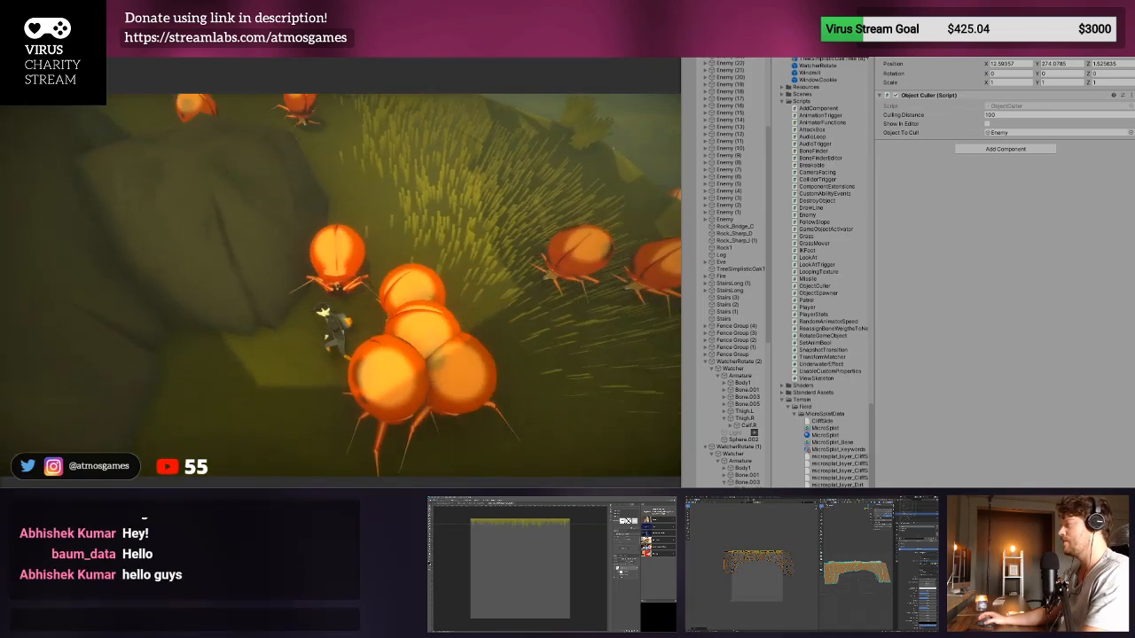
pyautogui.hotkey('ctrl', 'p')
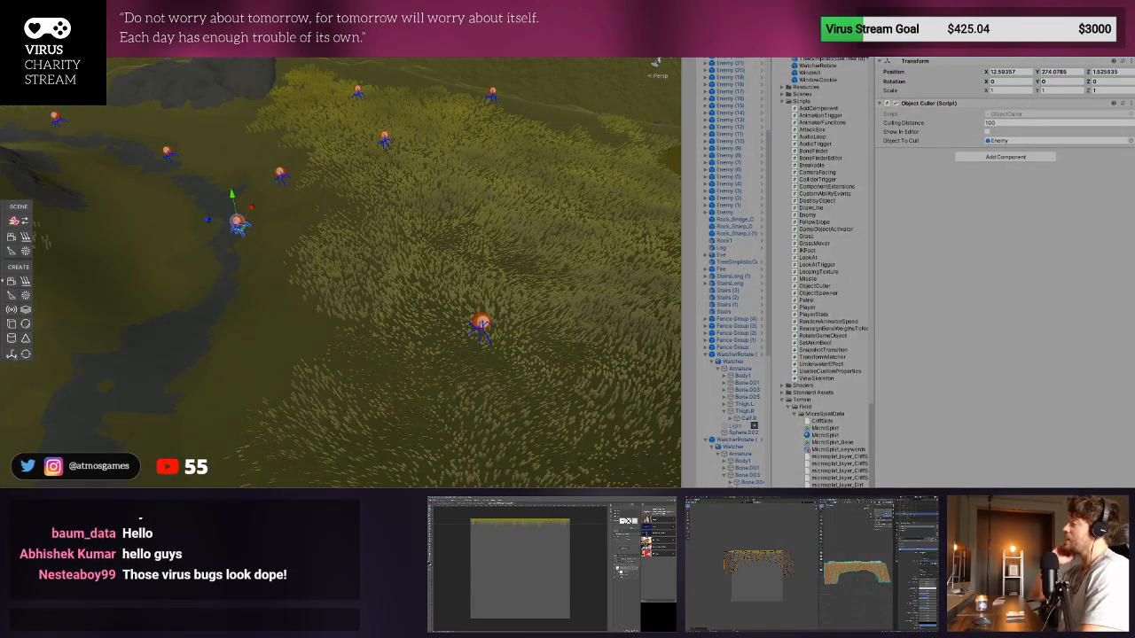
# - Restart the playtest and run the character down the grassy slope toward the enemies in the valley
pyautogui.hotkey('ctrl', 'p')
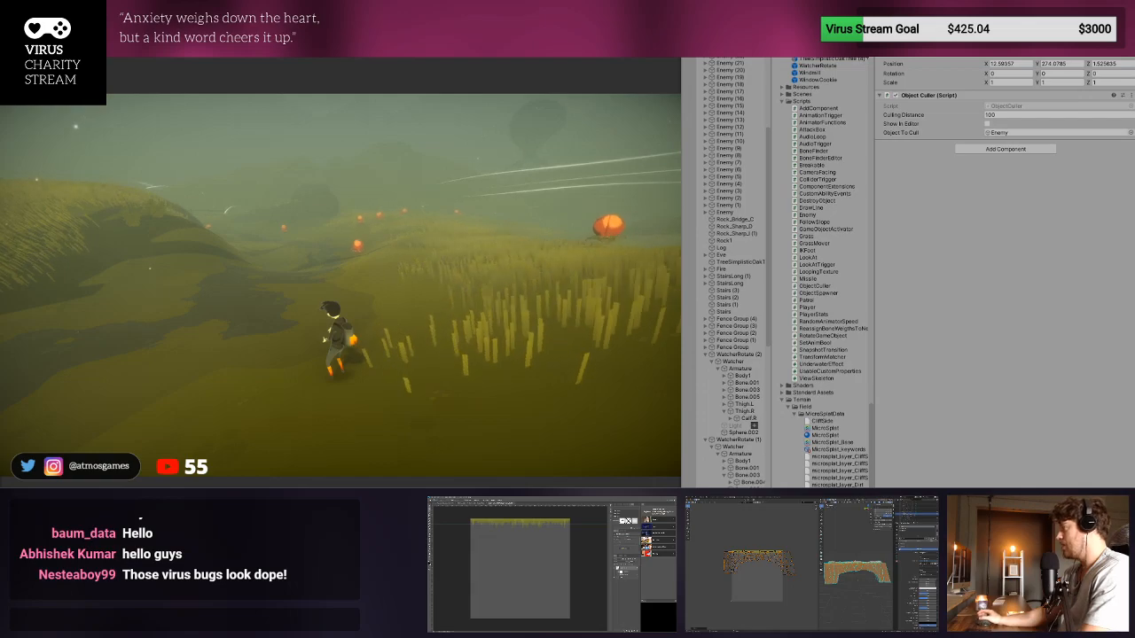
pyautogui.hotkey('ctrl', 'p')
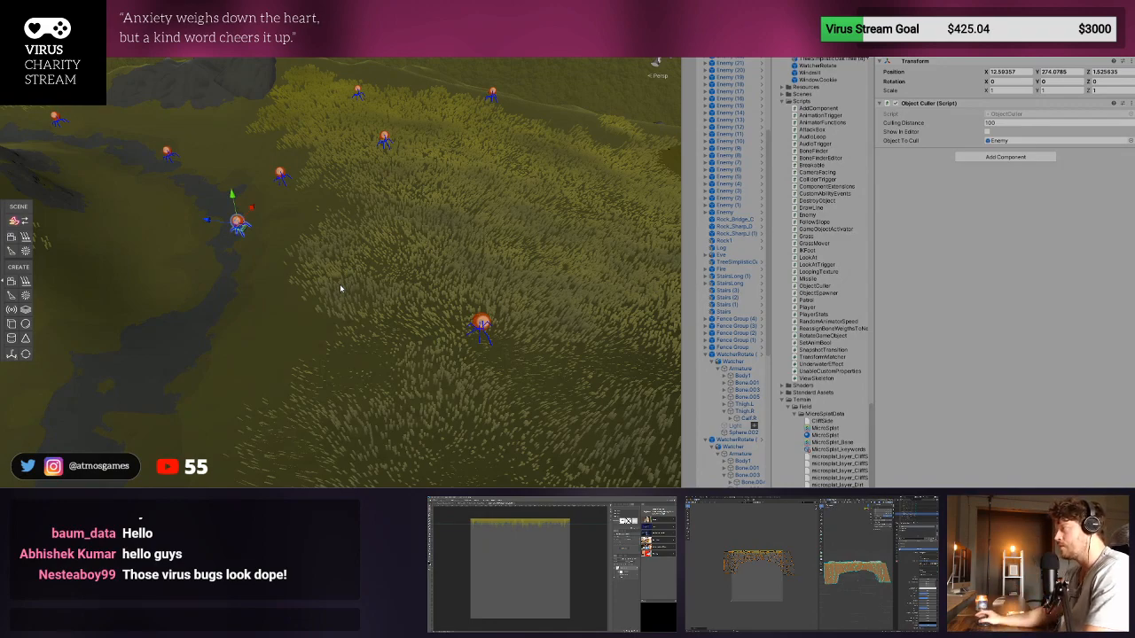
pyautogui.hotkey('ctrl', 'p')
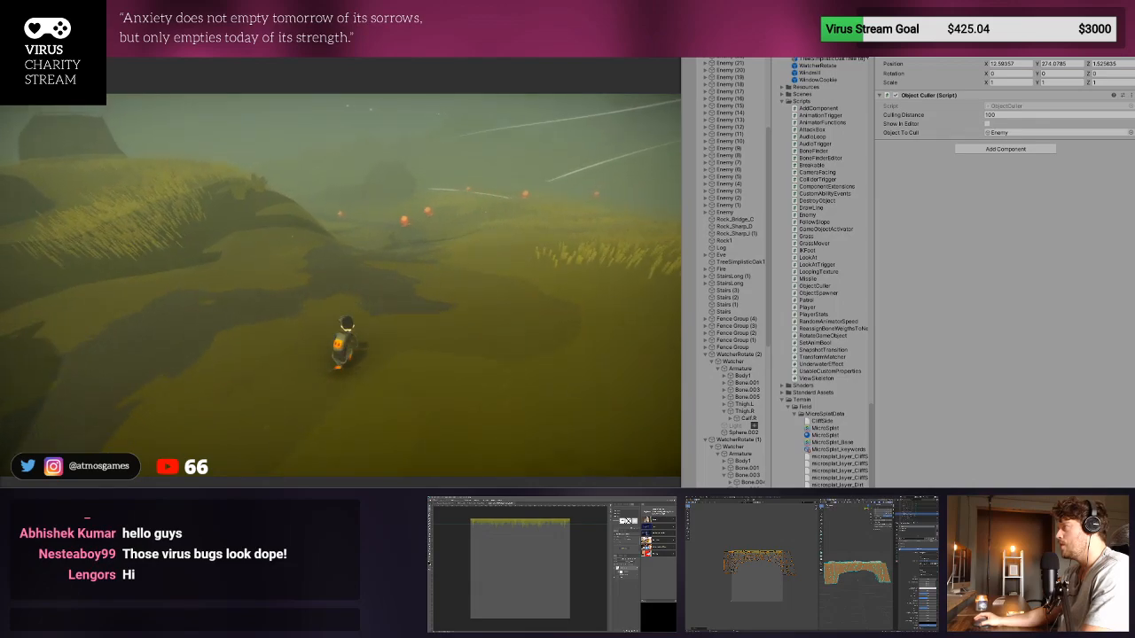
pyautogui.press('w')
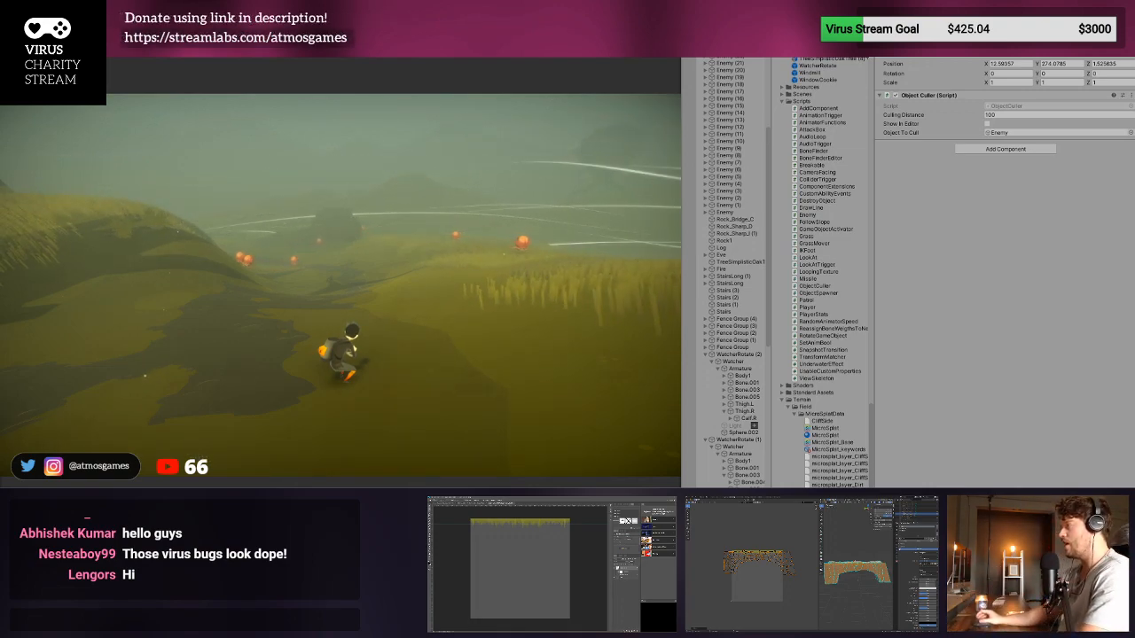
pyautogui.press('w')
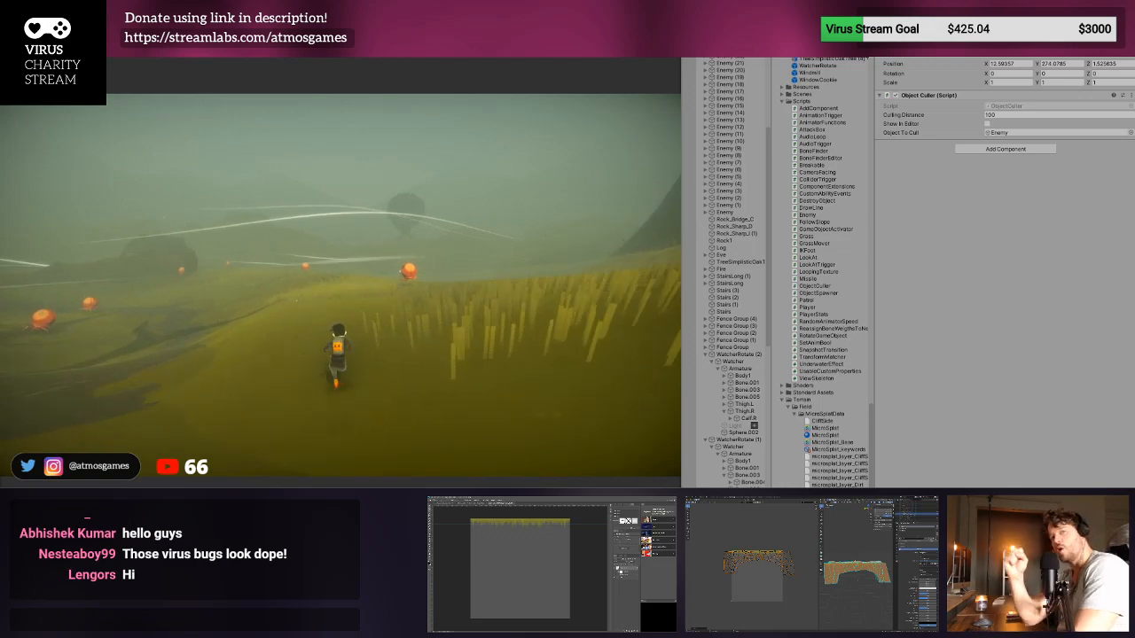
pyautogui.press('w')
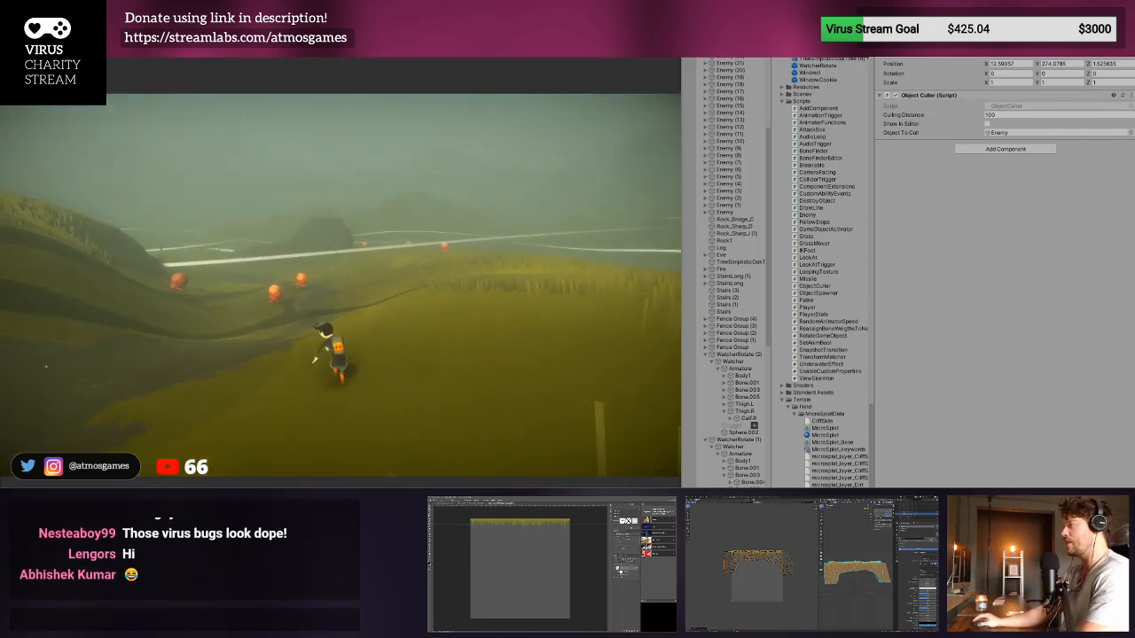
pyautogui.press('w')
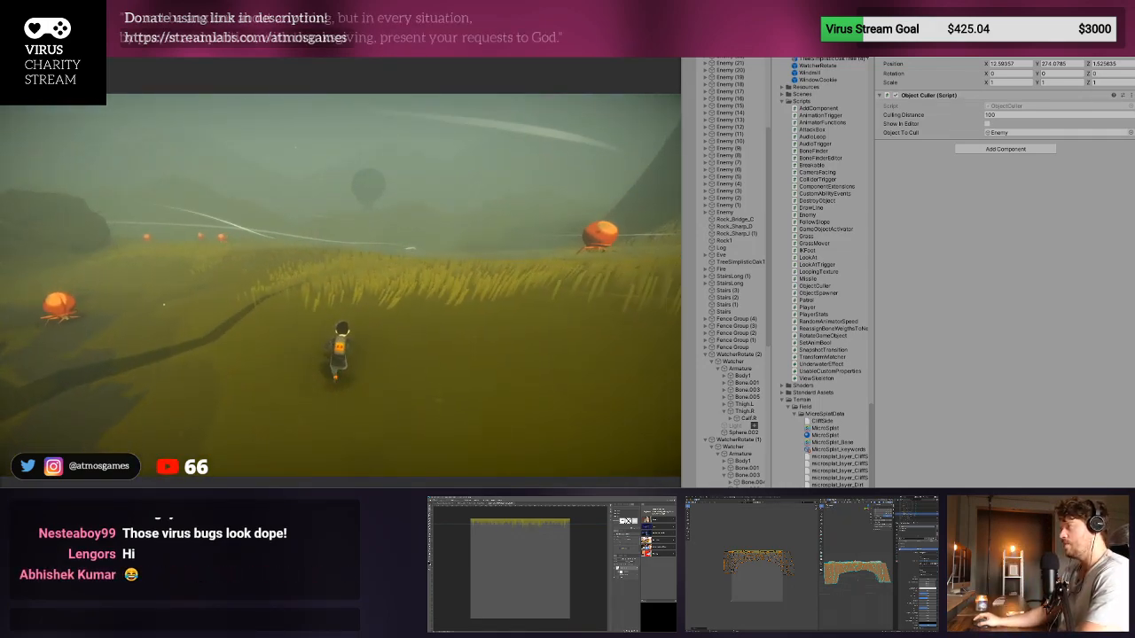
pyautogui.press('w')
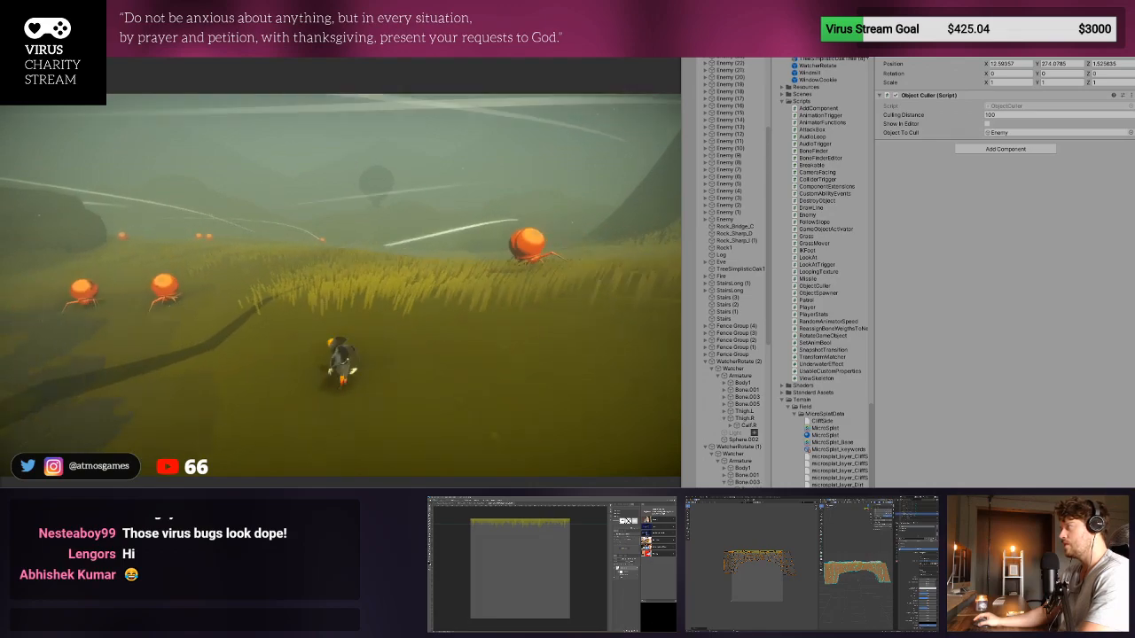
pyautogui.press('w')
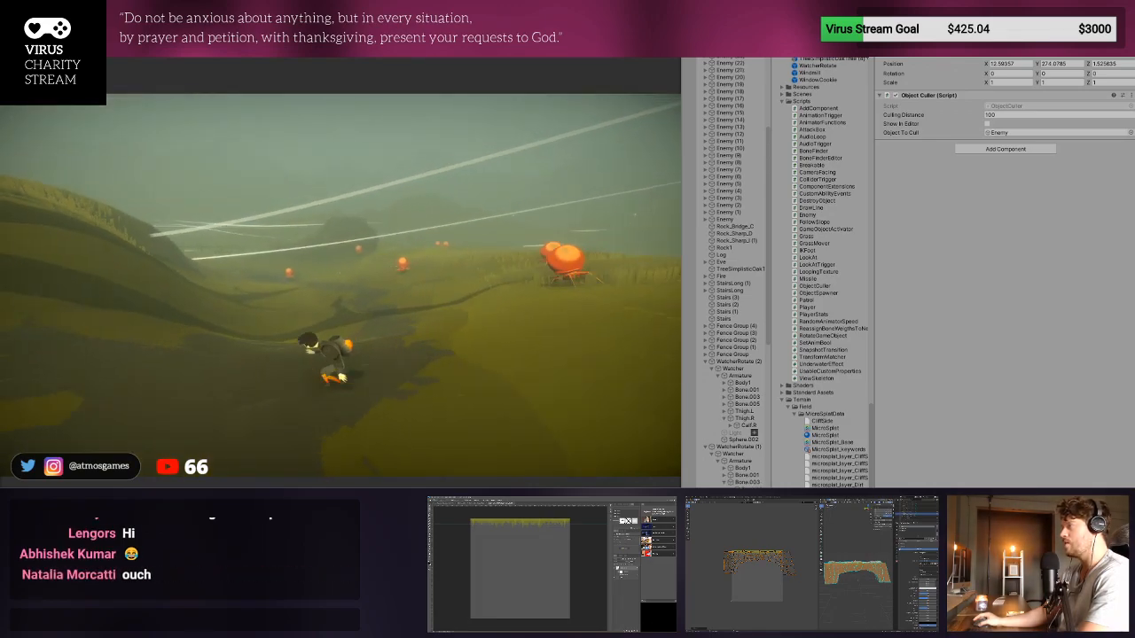
# - Lead the character along the dark path close to the chasing enemies and stop the game
pyautogui.press('w')
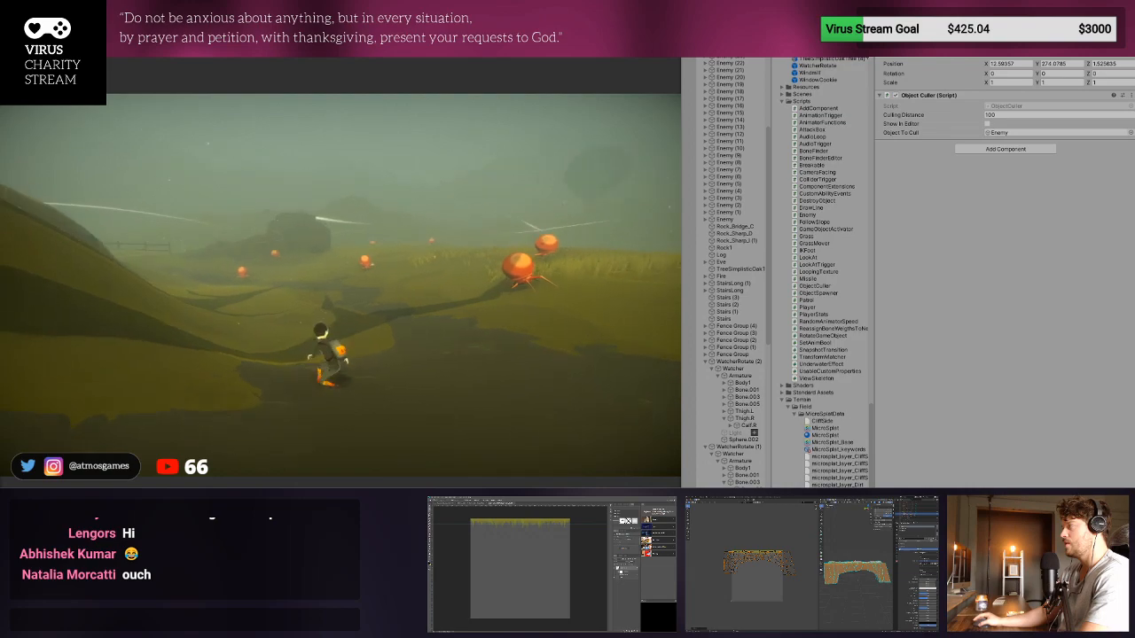
pyautogui.press('a')
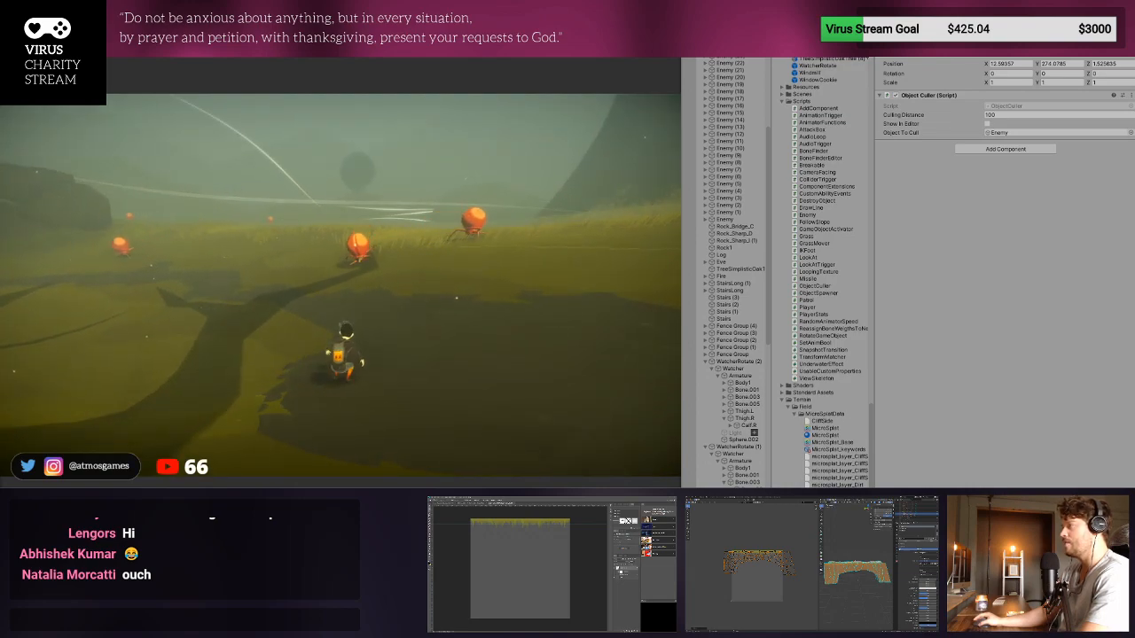
pyautogui.press('d')
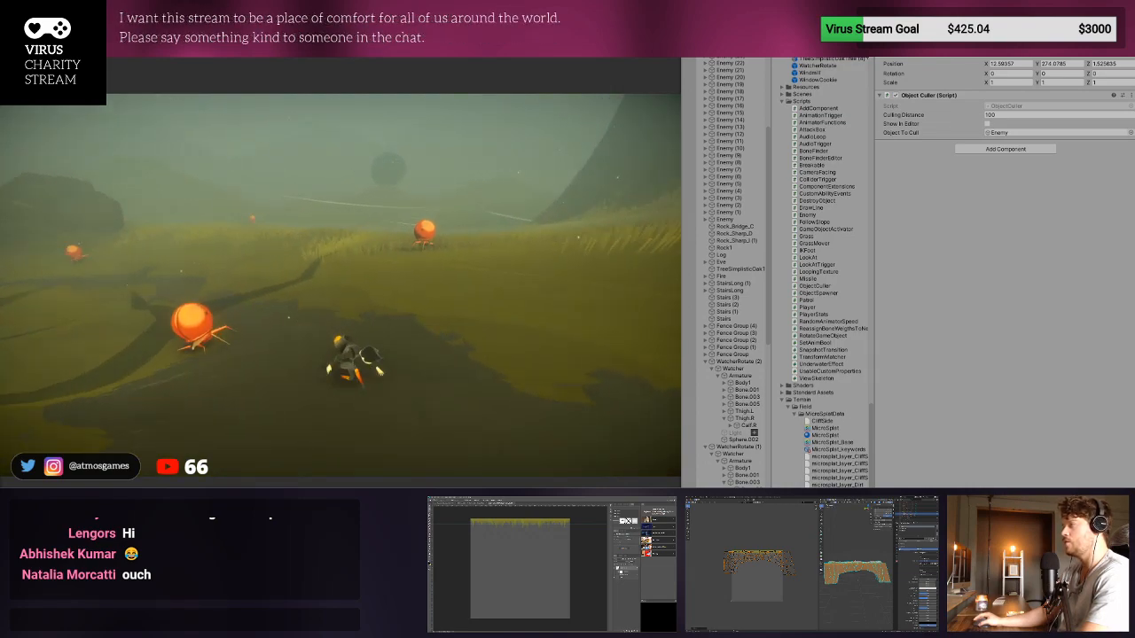
pyautogui.press('w')
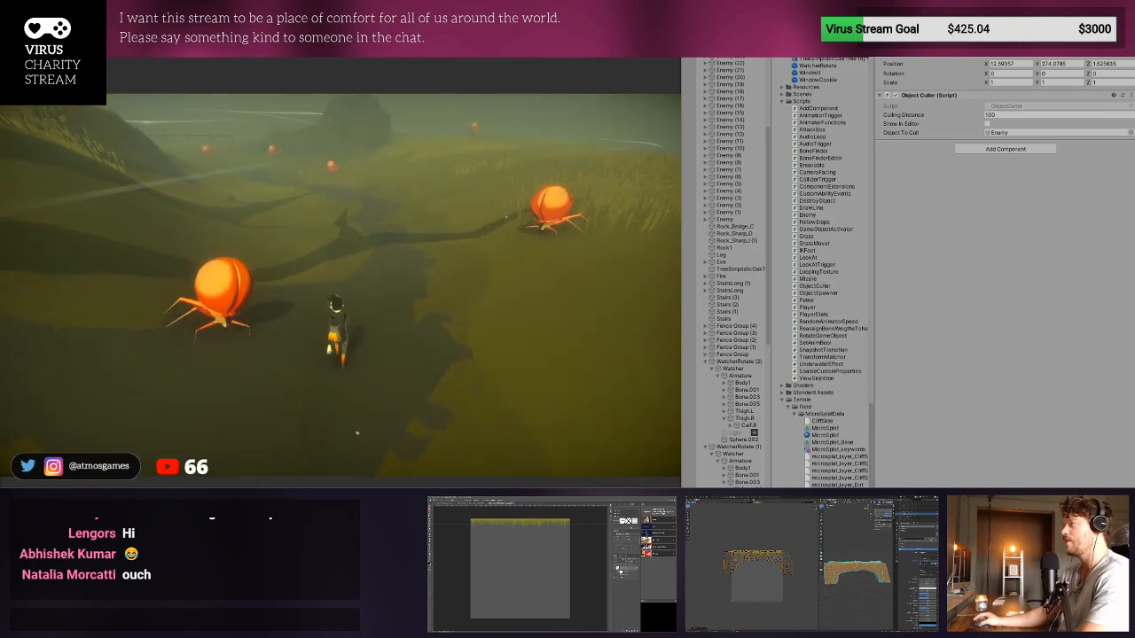
pyautogui.press('w')
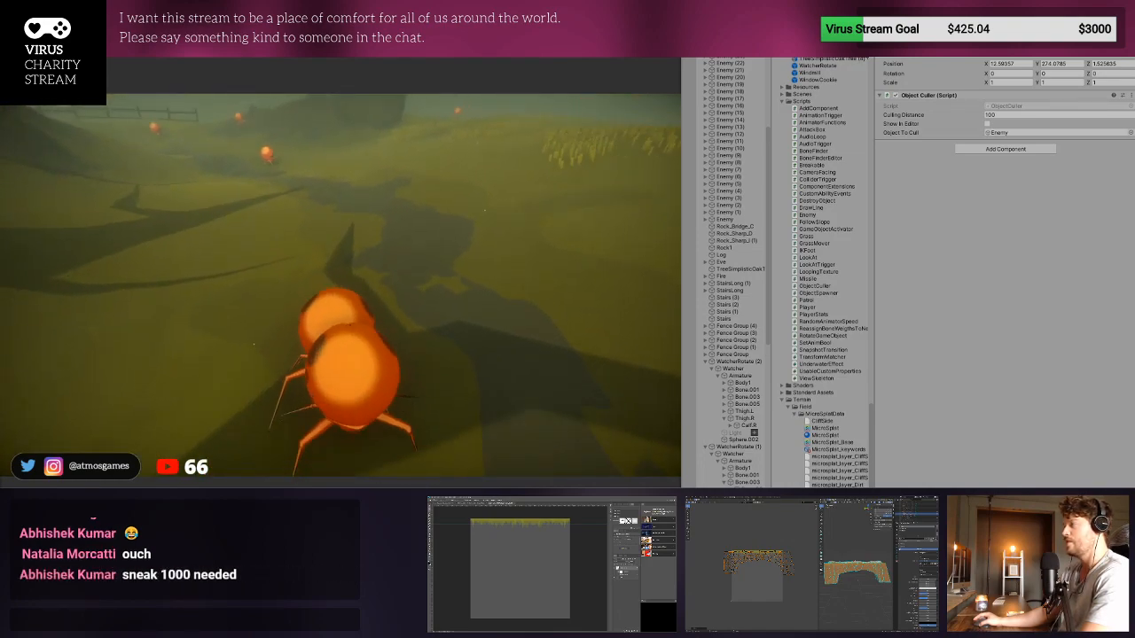
pyautogui.hotkey('ctrl', 'p')
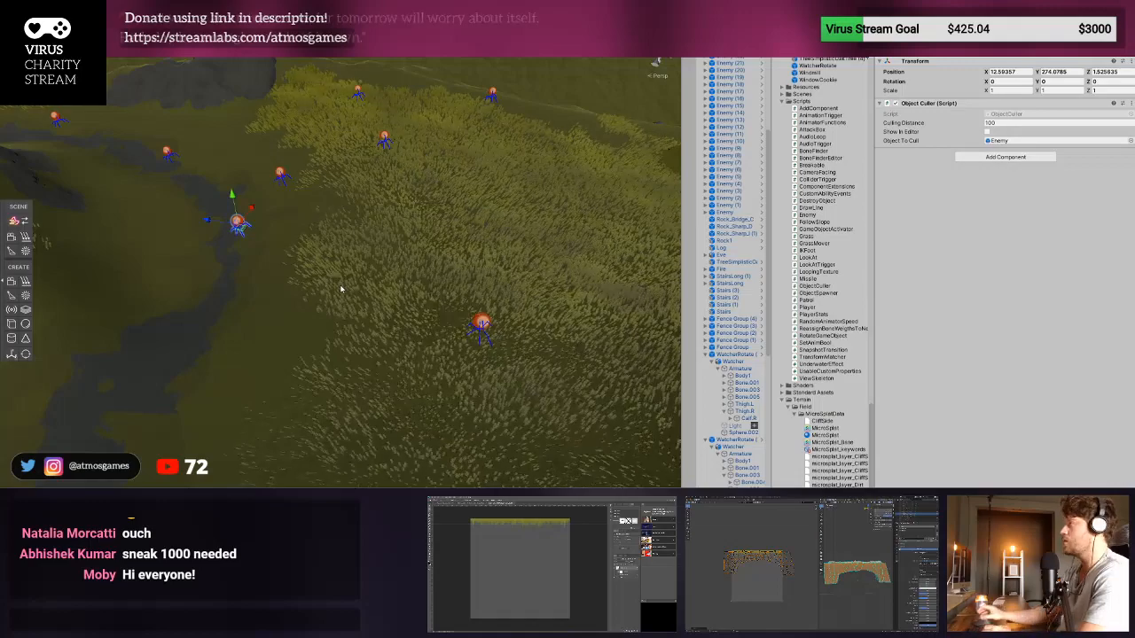
# - Select all the numbered Enemy copies in the scene, leaving out the original Enemy, and deactivate them
pyautogui.scroll(8, 727, 266)
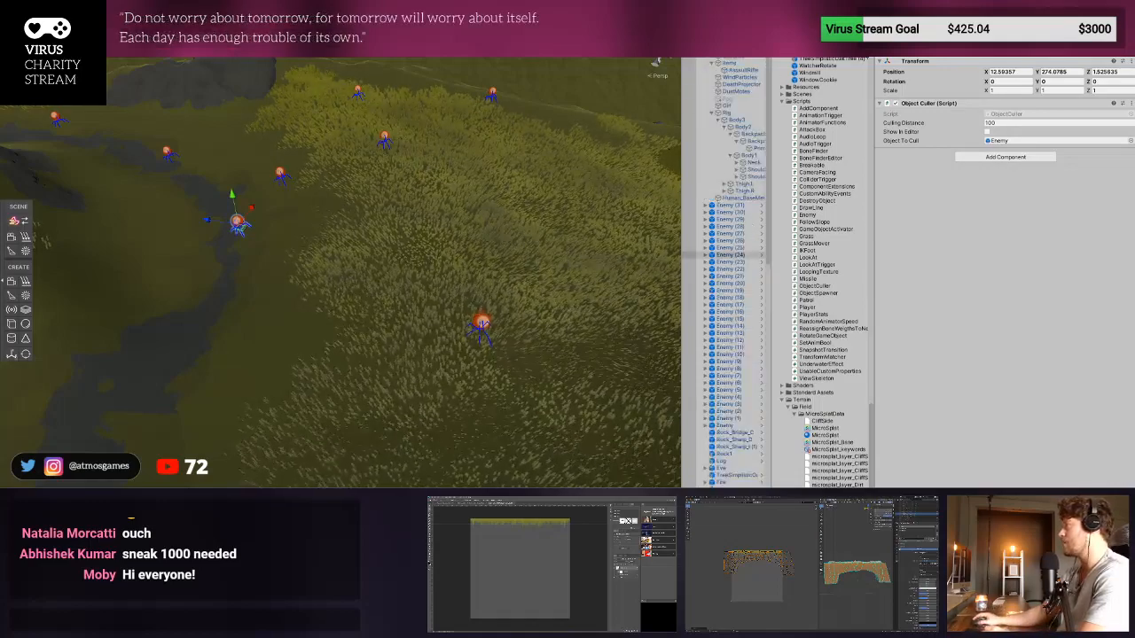
pyautogui.scroll(-7, 736, 178)
pyautogui.click(740, 126)
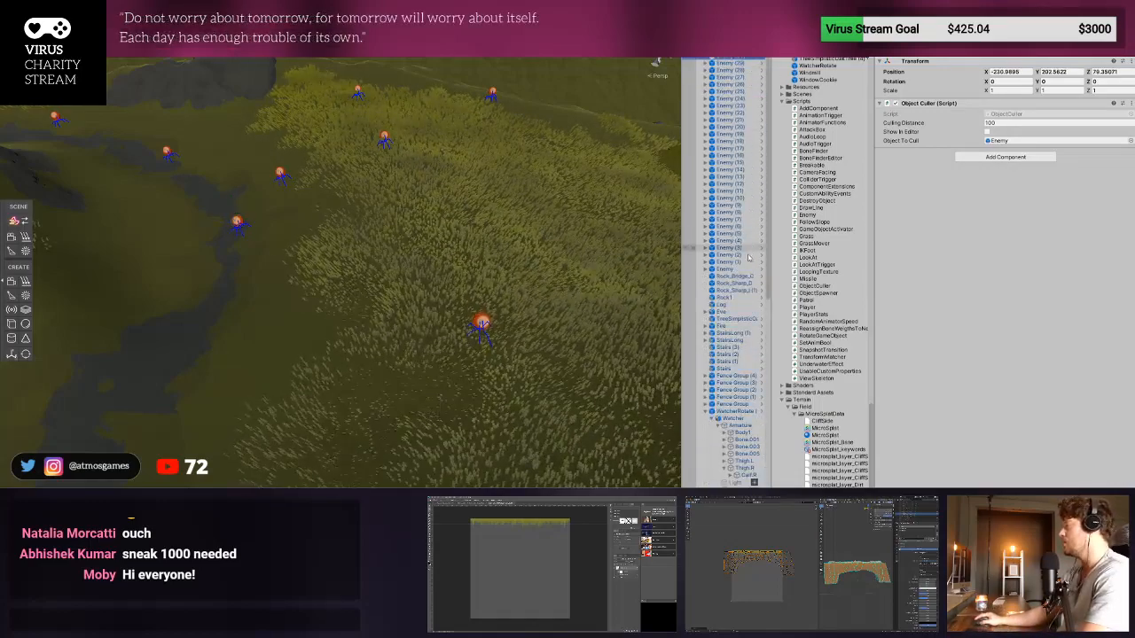
pyautogui.keyDown('shift'); pyautogui.click(747, 270); pyautogui.keyUp('shift')
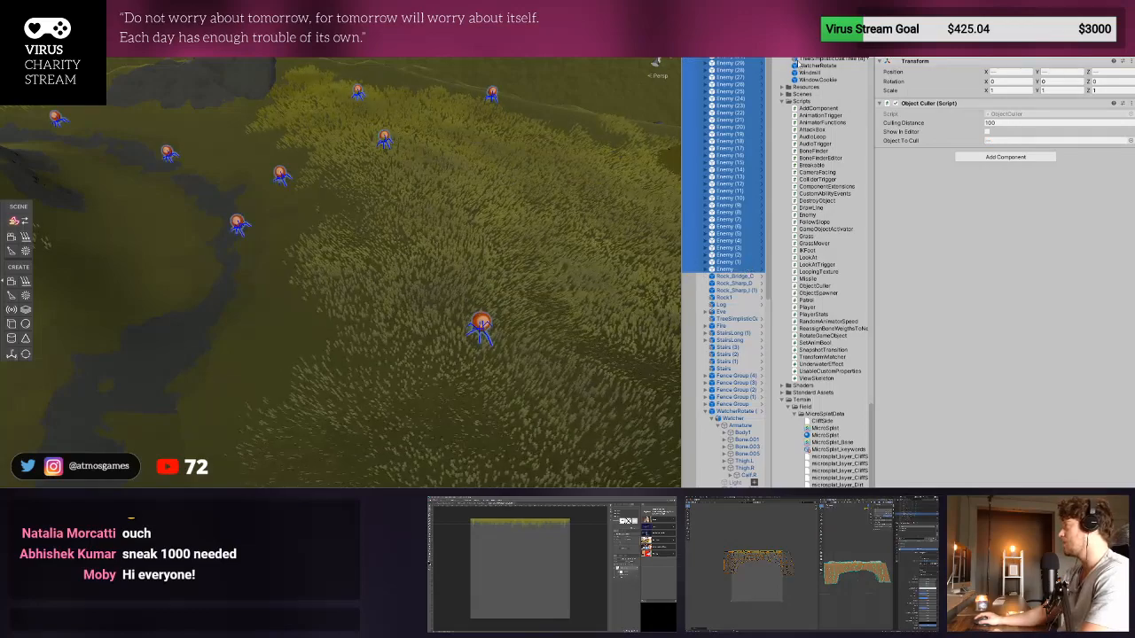
pyautogui.click(736, 263)
pyautogui.keyDown('shift'); pyautogui.click(737, 262); pyautogui.keyUp('shift')
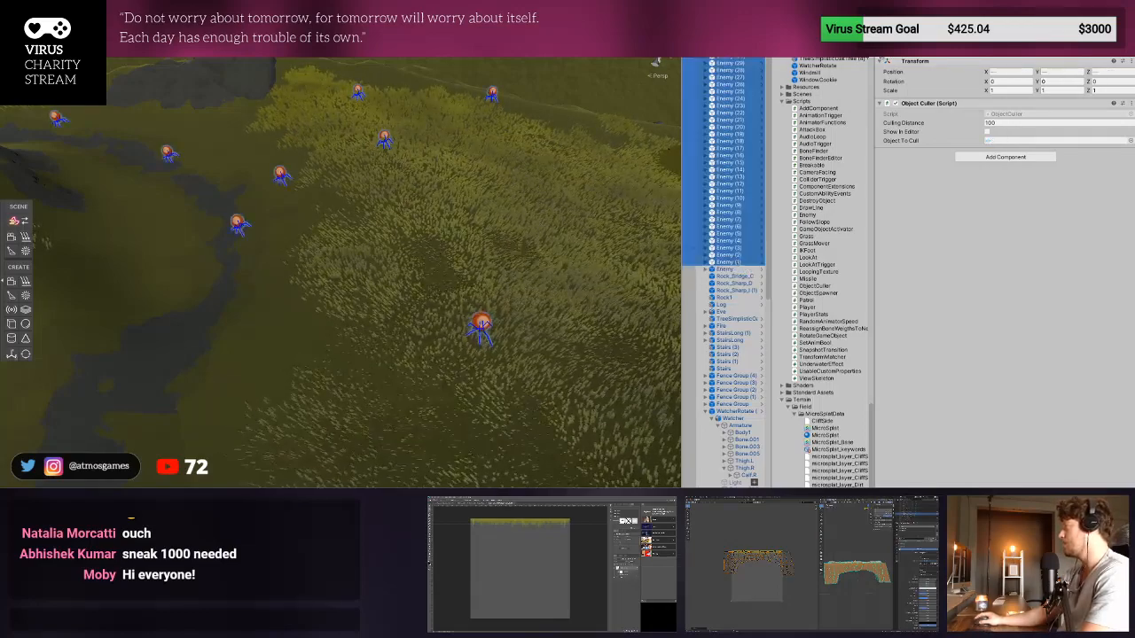
pyautogui.click(896, 38)
# - Move the remaining Enemy beside the dark path in the valley, at about X 10.82 and Z 11.7
pyautogui.doubleClick(740, 268)
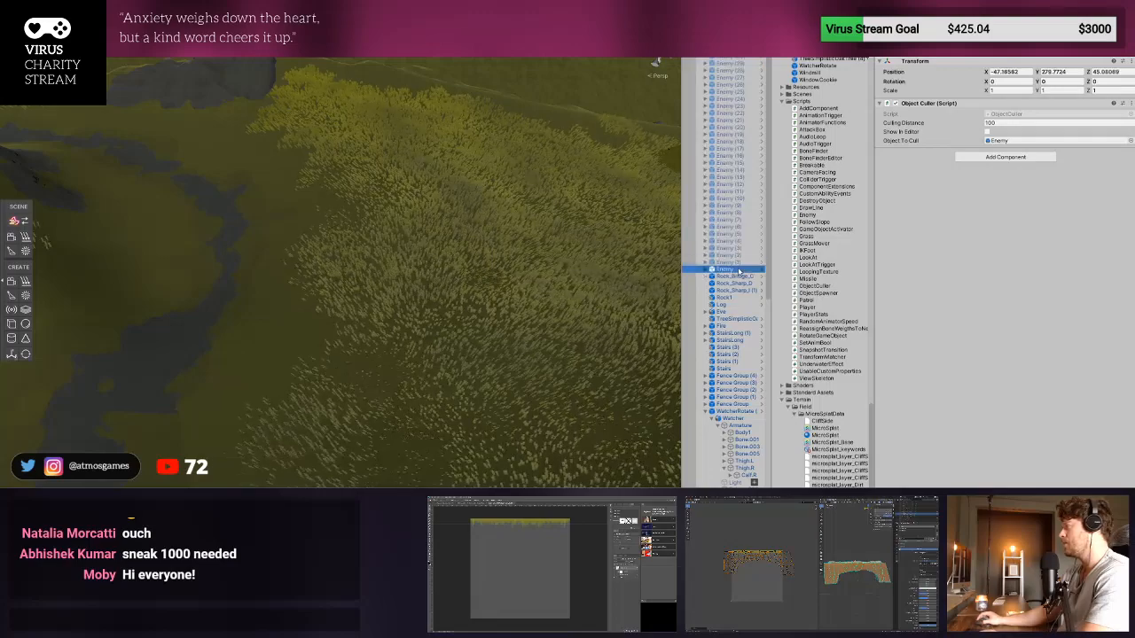
pyautogui.scroll(-3, 506, 312)
pyautogui.scroll(-3, 503, 313)
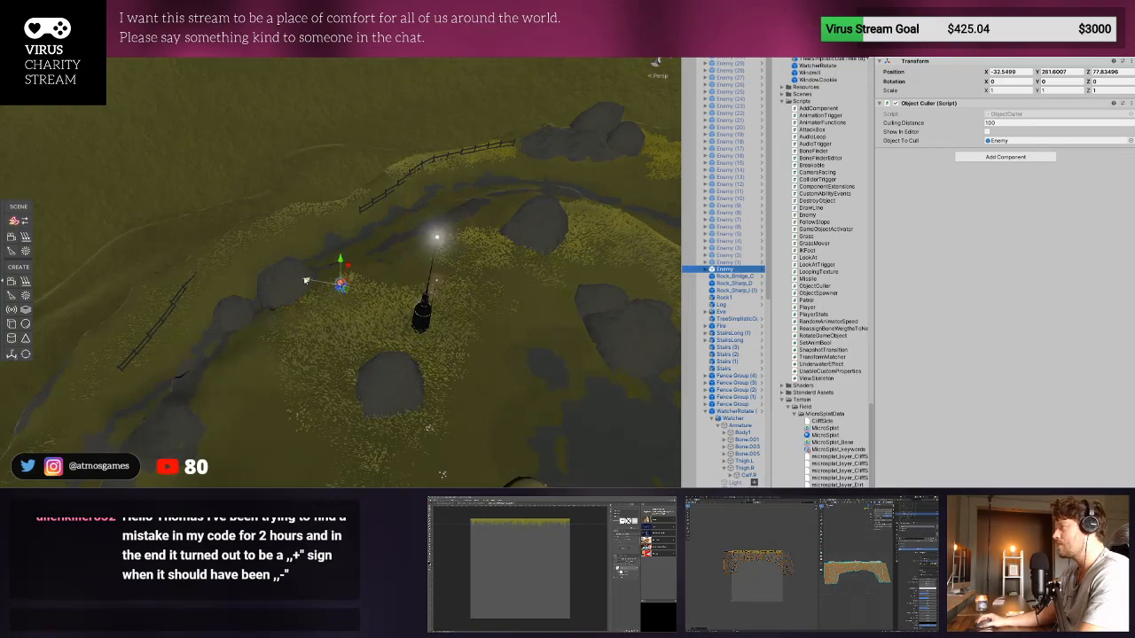
pyautogui.moveTo(308, 279); pyautogui.dragTo(491, 309)
pyautogui.moveTo(491, 310); pyautogui.dragTo(460, 432, button='right')
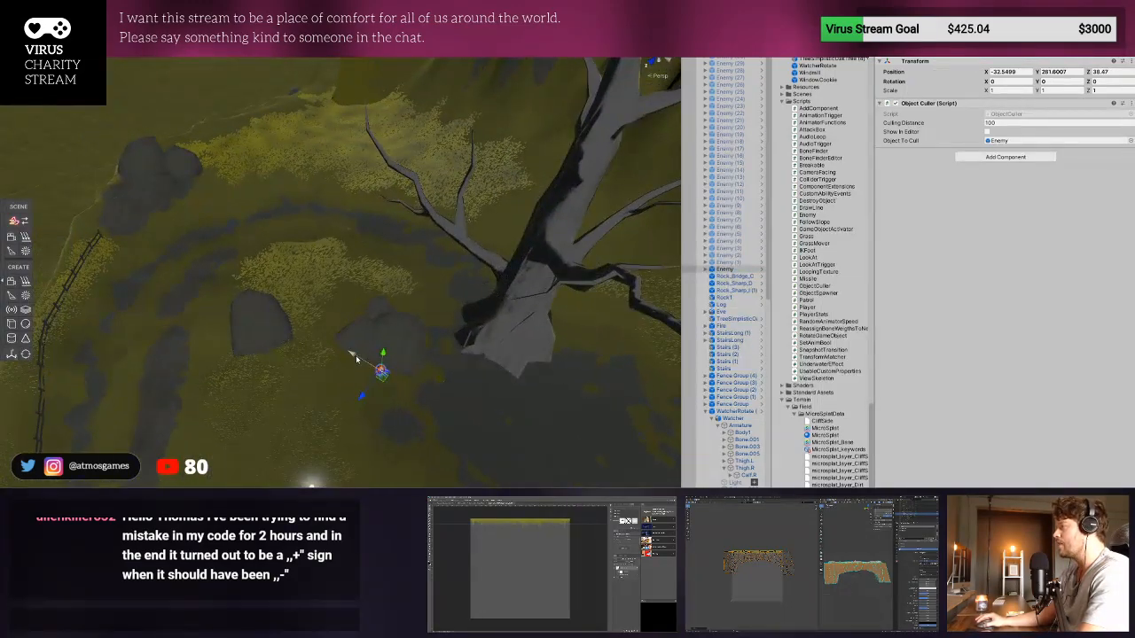
pyautogui.moveTo(354, 357); pyautogui.dragTo(162, 215)
pyautogui.moveTo(181, 284); pyautogui.dragTo(273, 222)
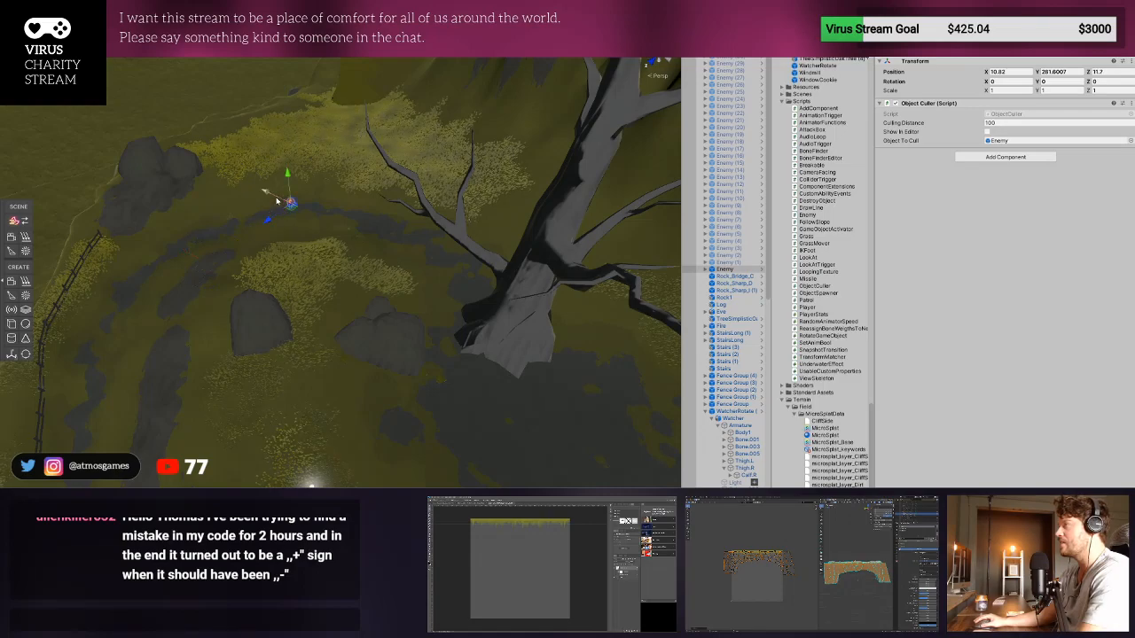
# - Lower the Enemy onto the terrain surface, at about Y 274.16
pyautogui.doubleClick(737, 272)
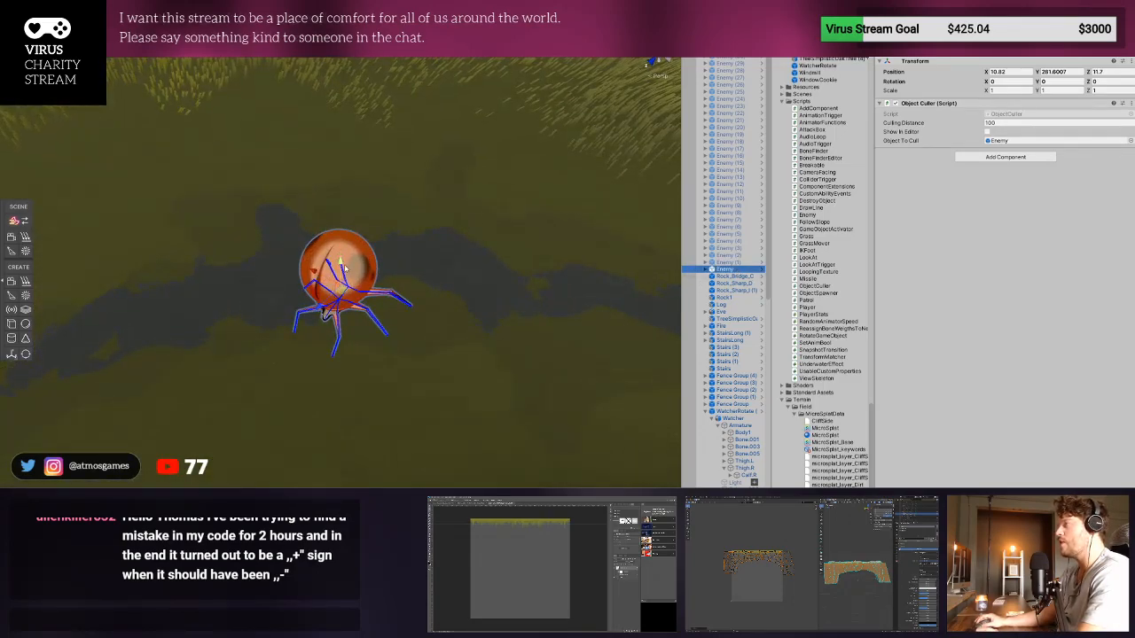
pyautogui.moveTo(338, 245); pyautogui.dragTo(343, 456)
pyautogui.scroll(-4, 373, 474)
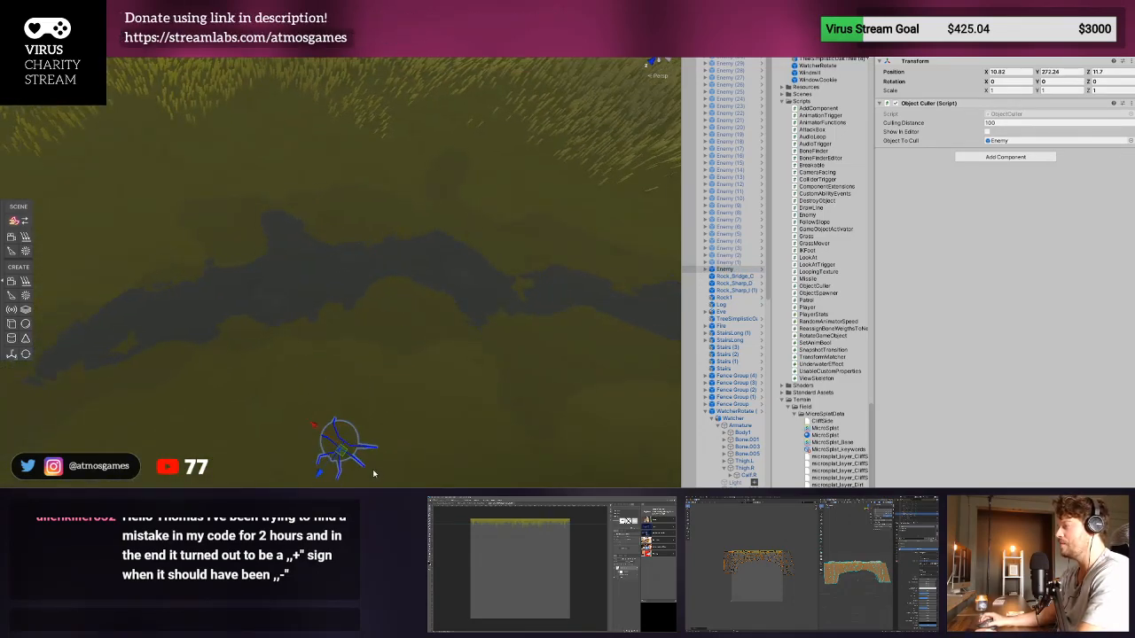
pyautogui.moveTo(343, 377)
pyautogui.mouseDown()
pyautogui.moveTo(343, 345)
pyautogui.moveTo(343, 377)
pyautogui.moveTo(343, 362)
pyautogui.mouseUp()
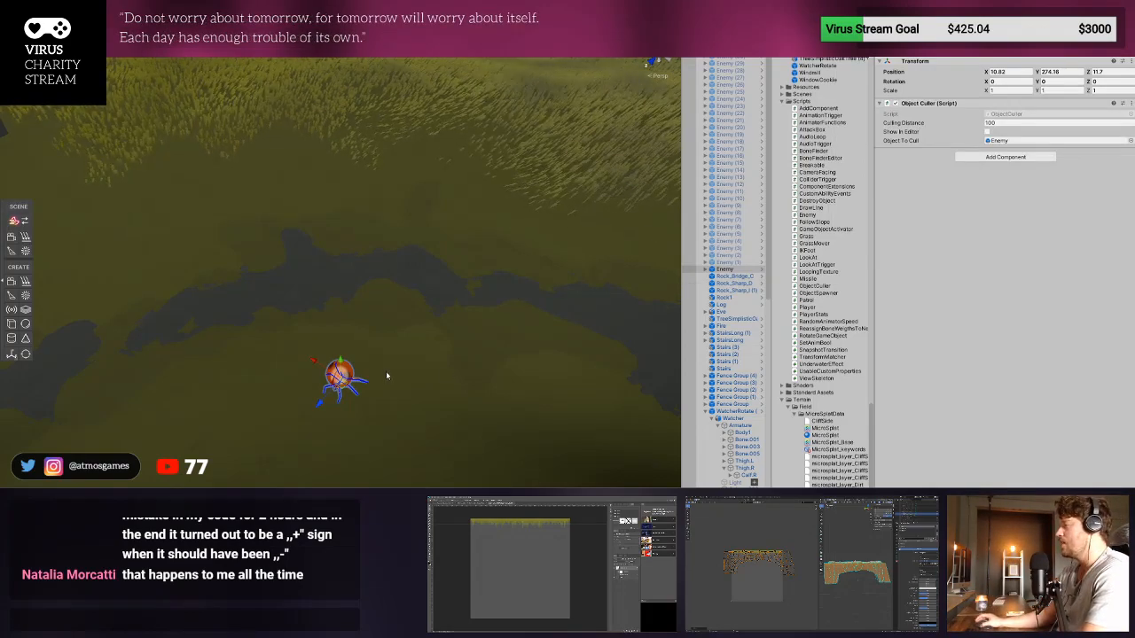
# - Shift the Enemy along its Z axis onto the edge of the dark path, at about Z 4.25
pyautogui.scroll(3, 387, 373)
pyautogui.scroll(2, 365, 342)
pyautogui.keyDown('alt'); pyautogui.moveTo(365, 317); pyautogui.dragTo(363, 384); pyautogui.keyUp('alt')
pyautogui.scroll(-5, 355, 365)
pyautogui.moveTo(354, 365); pyautogui.dragTo(491, 177, button='middle')
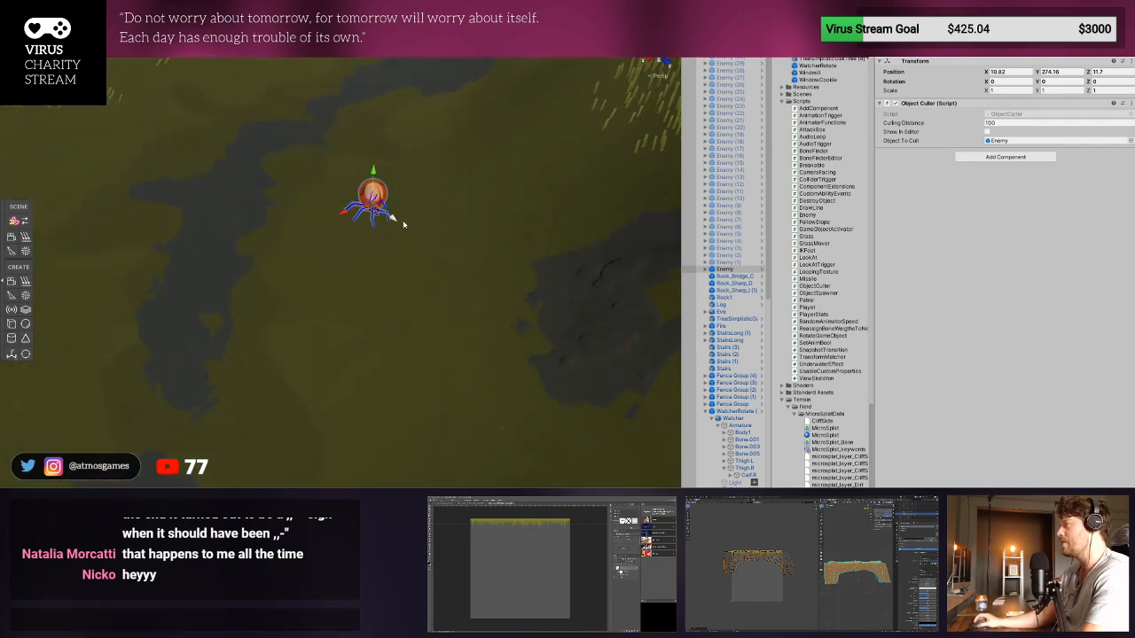
pyautogui.moveTo(402, 224); pyautogui.dragTo(322, 147)
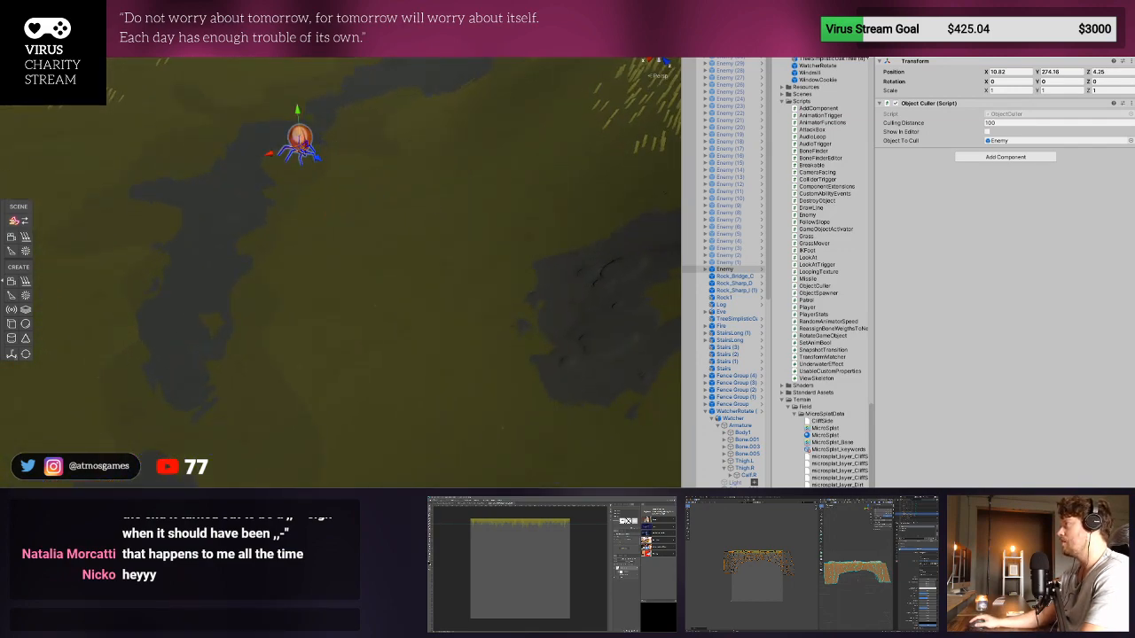
# - Playtest the level with only the single Enemy active, running the character toward it, and stop the game
pyautogui.hotkey('ctrl', 'p')
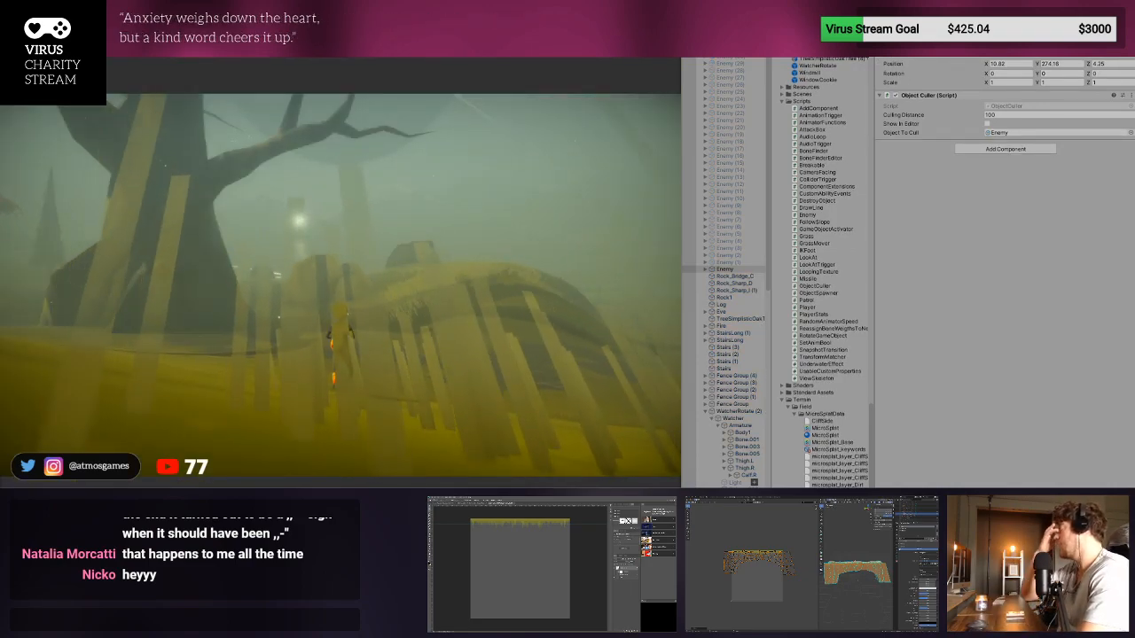
pyautogui.press('w')
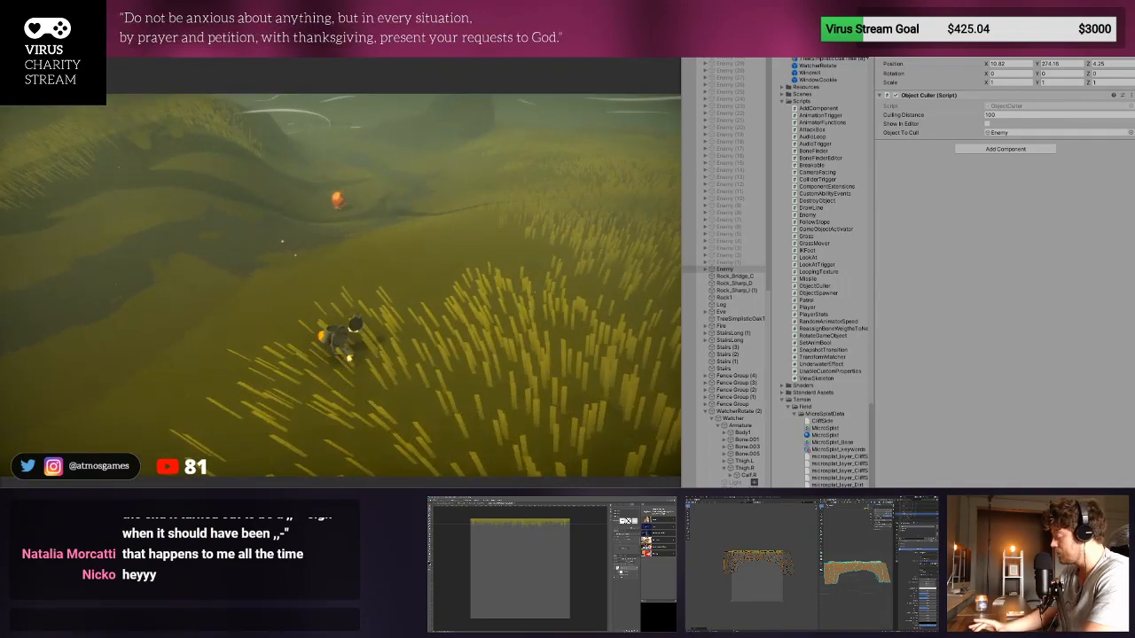
pyautogui.hotkey('ctrl', 'p')
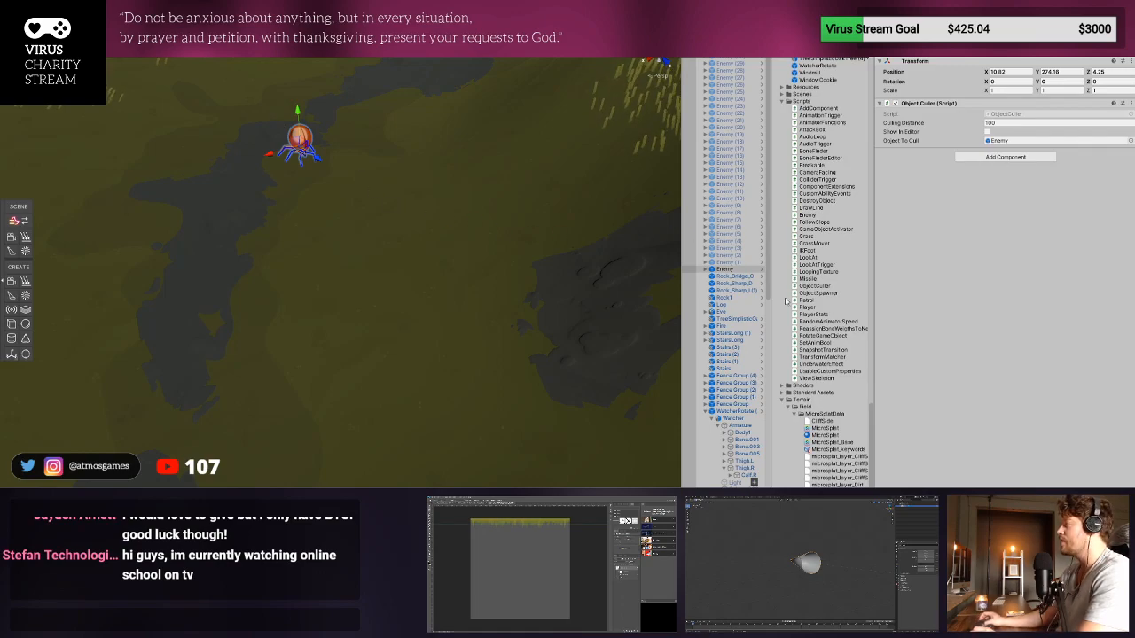
# - Open the Enemy prefab and examine the beetle model's body, legs and head from several angles
pyautogui.click(762, 269)
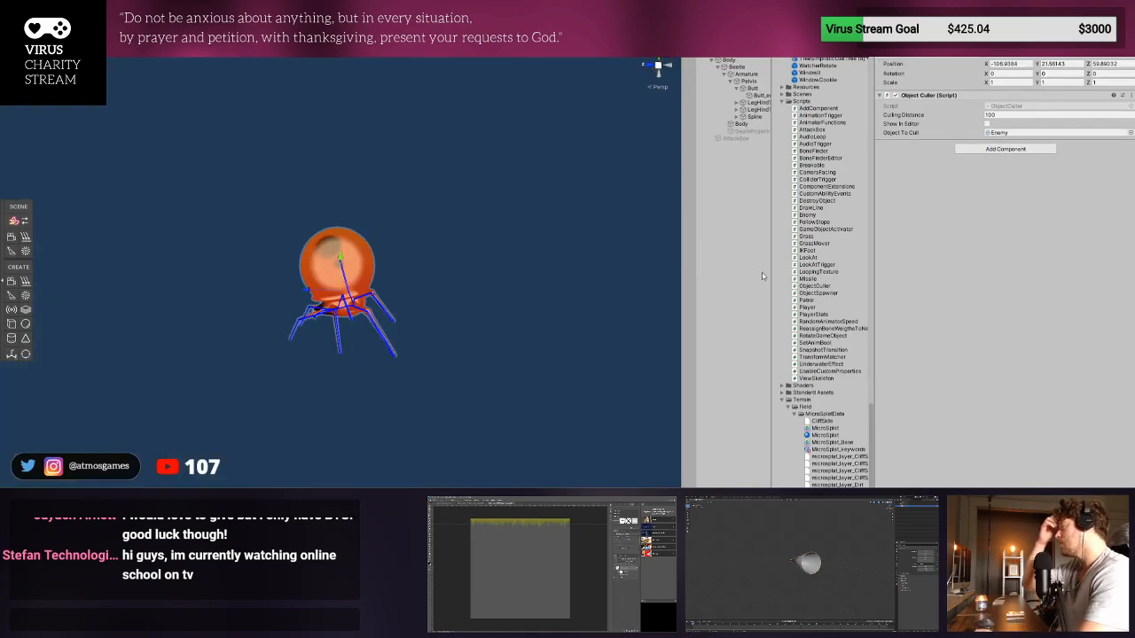
pyautogui.scroll(2, 228, 352)
pyautogui.moveTo(228, 352); pyautogui.dragTo(297, 349, button='right')
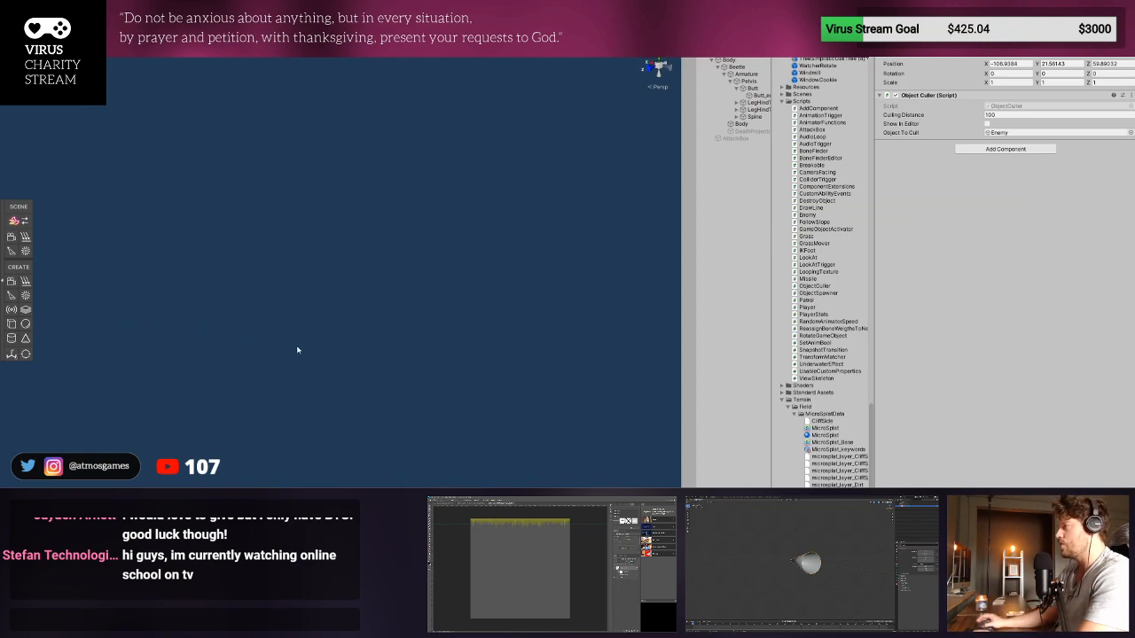
pyautogui.keyDown('alt'); pyautogui.moveTo(298, 350); pyautogui.dragTo(586, 281); pyautogui.keyUp('alt')
pyautogui.scroll(-3, 583, 282)
pyautogui.keyDown('alt'); pyautogui.moveTo(403, 294); pyautogui.dragTo(461, 302); pyautogui.keyUp('alt')
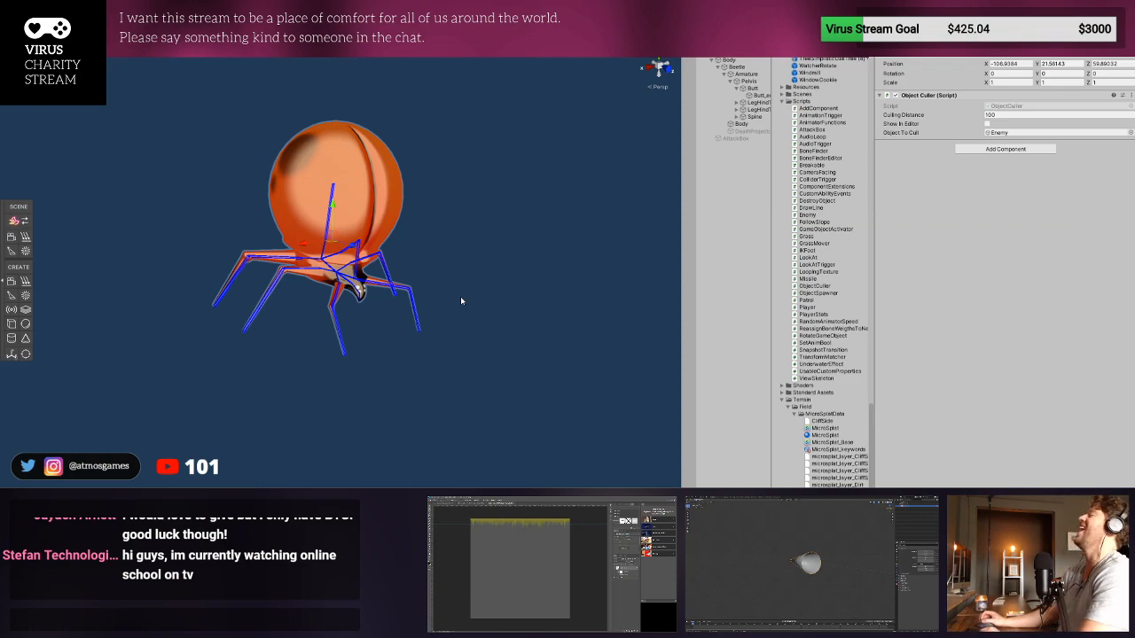
pyautogui.scroll(3, 460, 296)
pyautogui.keyDown('alt'); pyautogui.moveTo(423, 292); pyautogui.dragTo(454, 286); pyautogui.keyUp('alt')
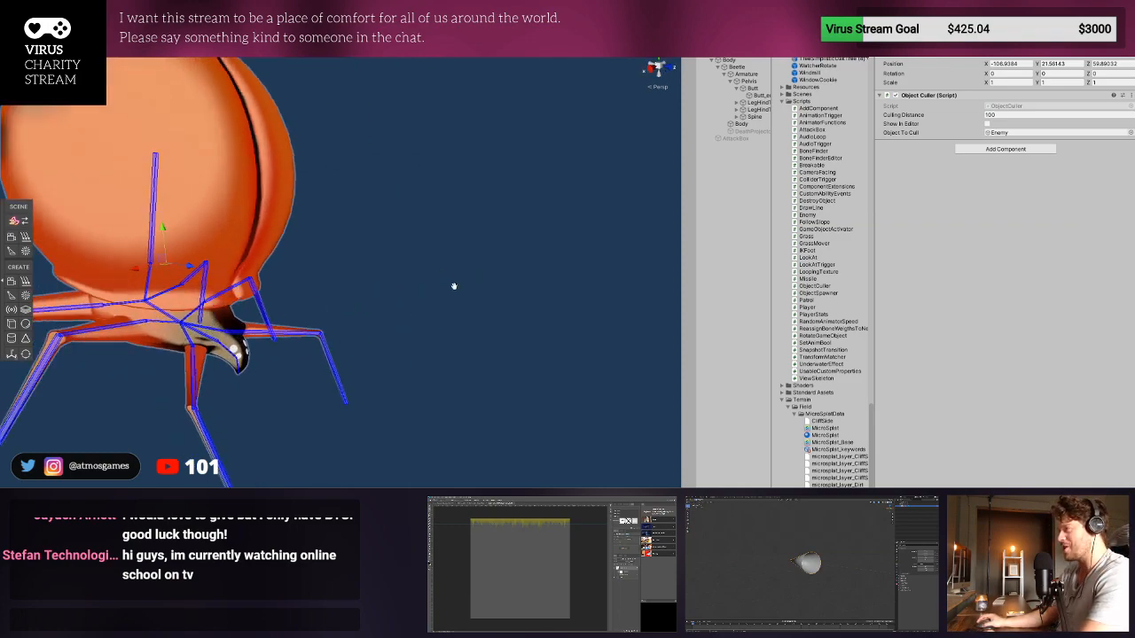
# - Search the project for "cone" and add the EnemySitecone to the Enemy prefab above its Body
pyautogui.scroll(-4, 454, 299)
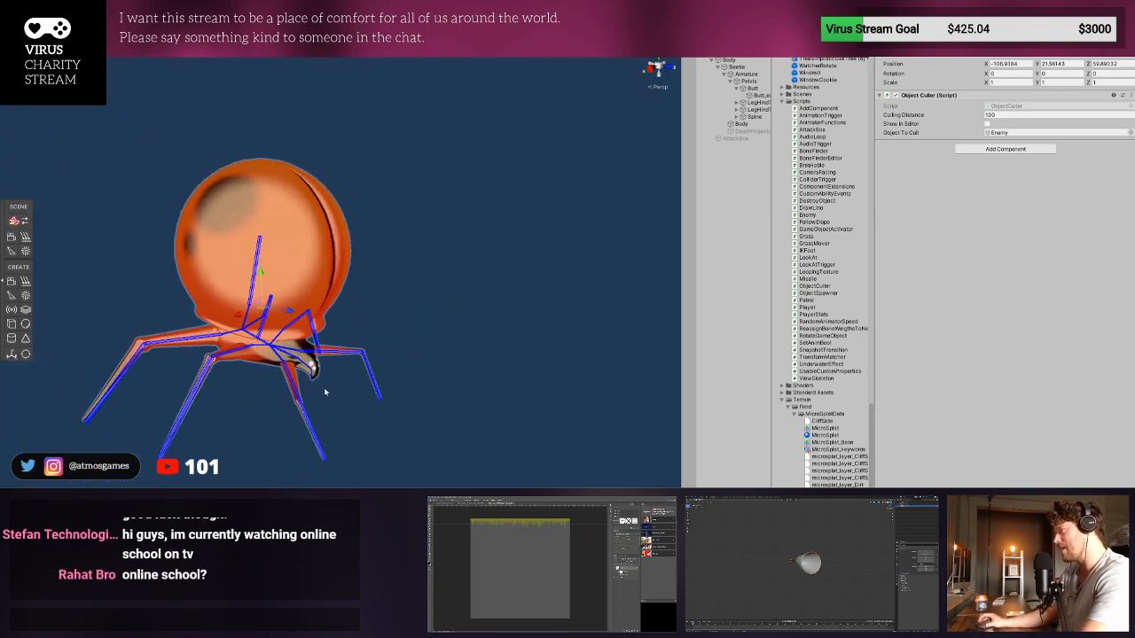
pyautogui.write('cone')
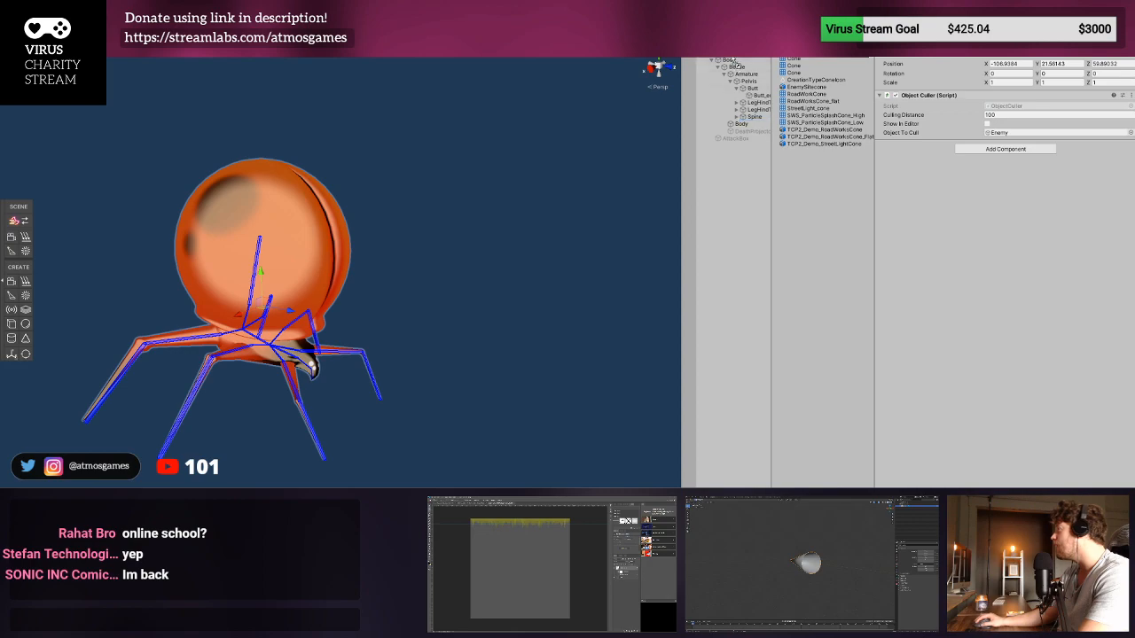
pyautogui.moveTo(735, 63); pyautogui.dragTo(735, 62)
pyautogui.scroll(-7, 561, 310)
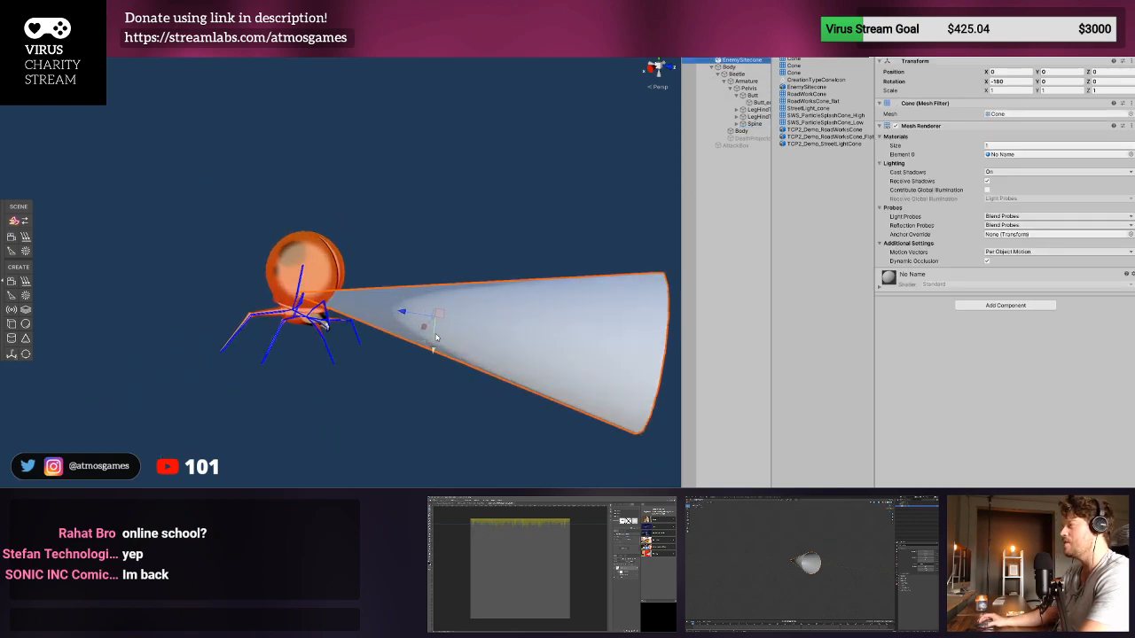
# - Lower the cone along its vertical axis toward the beetle's head, to Y -0.432
pyautogui.scroll(1, 561, 310)
pyautogui.keyDown('alt'); pyautogui.moveTo(561, 310); pyautogui.dragTo(472, 321); pyautogui.keyUp('alt')
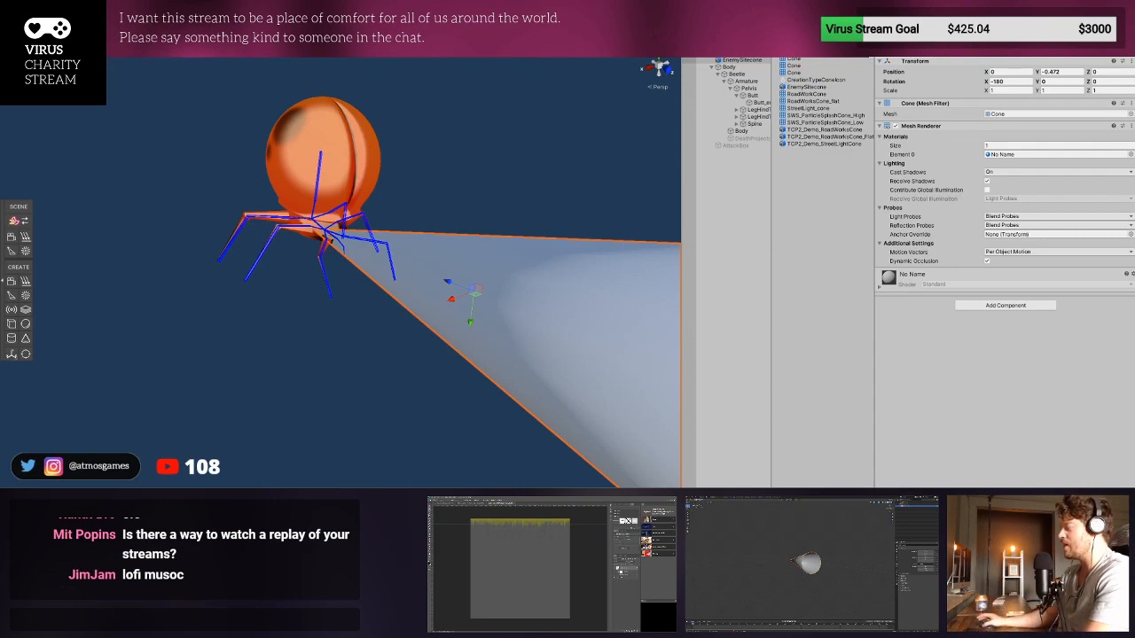
pyautogui.moveTo(470, 321)
pyautogui.mouseDown()
pyautogui.moveTo(473, 304)
pyautogui.moveTo(468, 327)
pyautogui.moveTo(471, 317)
pyautogui.mouseUp()
pyautogui.keyDown('alt'); pyautogui.moveTo(471, 316); pyautogui.dragTo(480, 323); pyautogui.keyUp('alt')
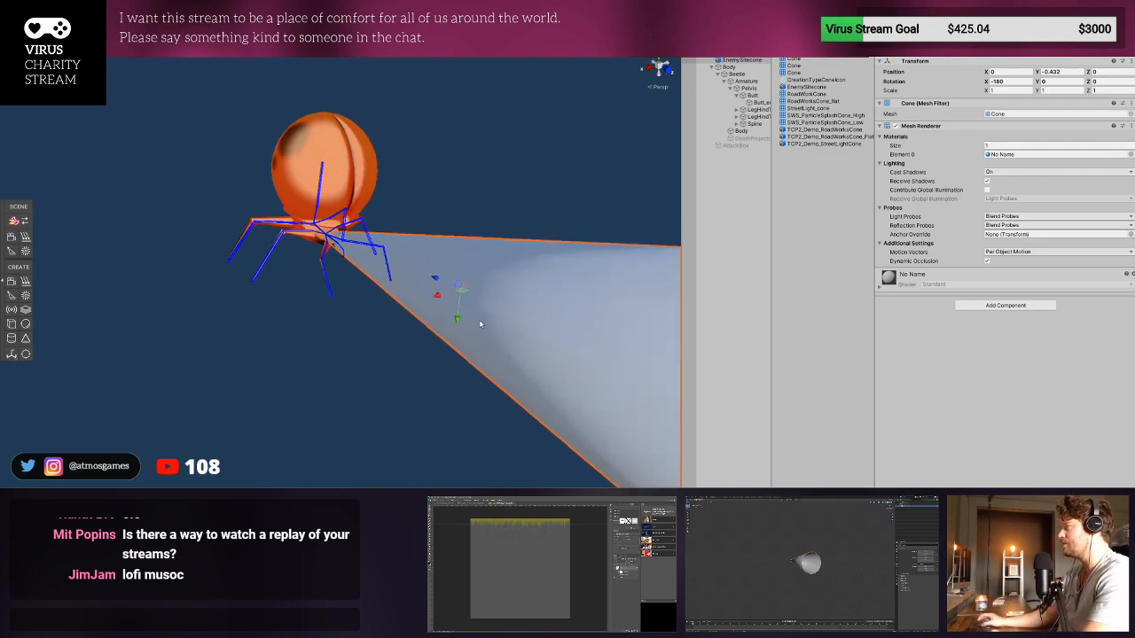
# - Try tilting the cone upward in the Right side view, to an X rotation of about -183.475
pyautogui.scroll(-5, 480, 323)
pyautogui.moveTo(480, 324); pyautogui.dragTo(595, 225, button='right')
pyautogui.press('f')
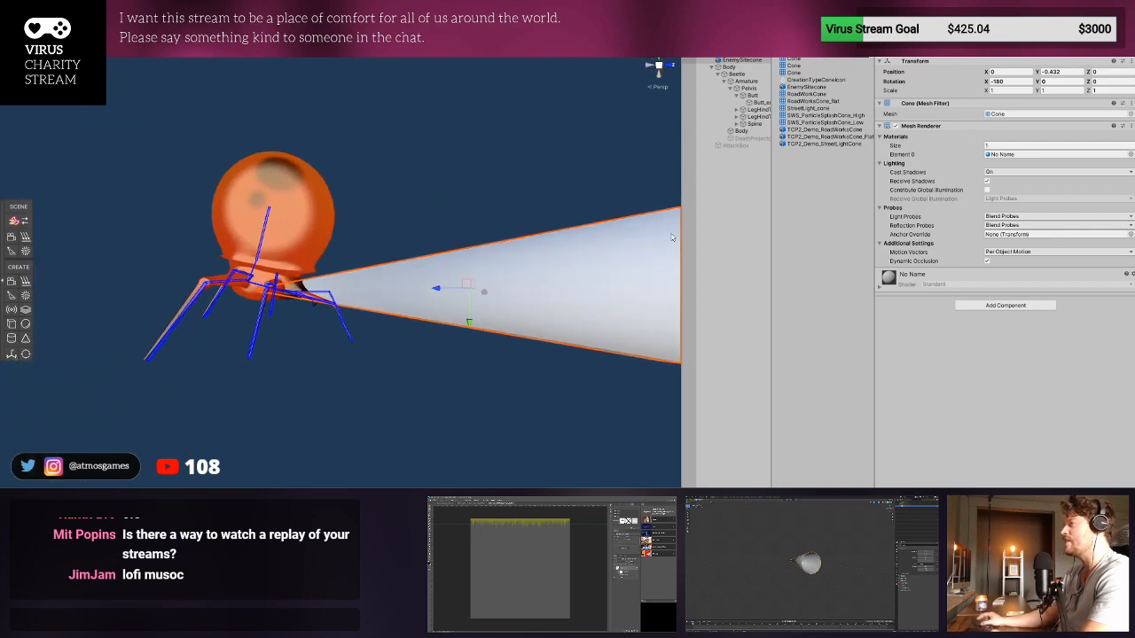
pyautogui.click(650, 65)
pyautogui.click(668, 65)
pyautogui.scroll(-5, 450, 240)
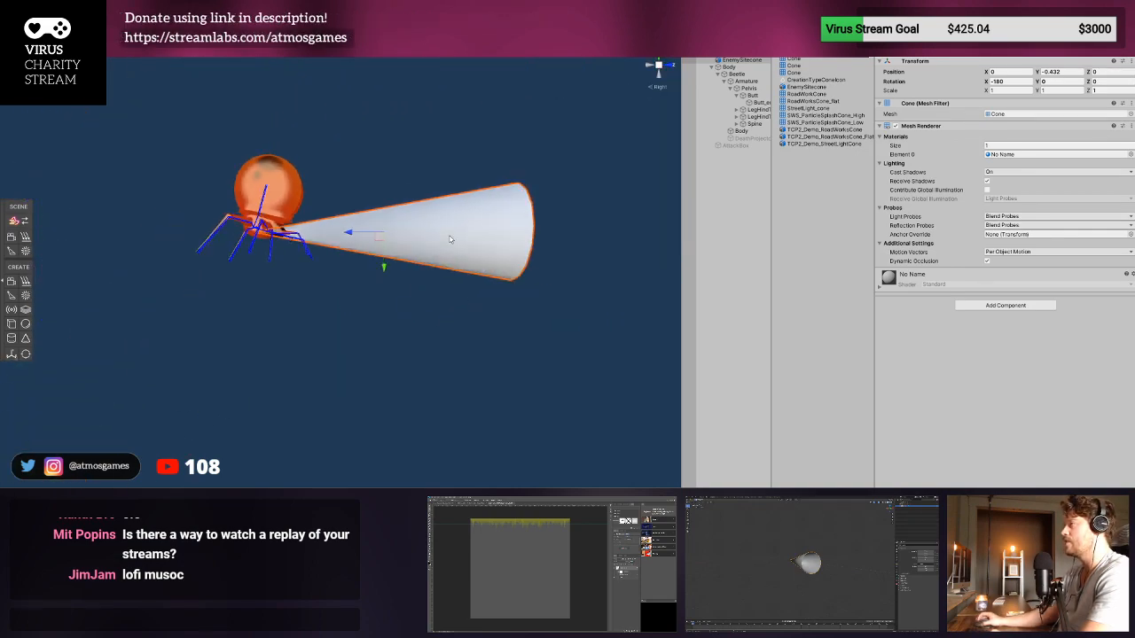
pyautogui.moveTo(451, 239); pyautogui.dragTo(337, 391, button='middle')
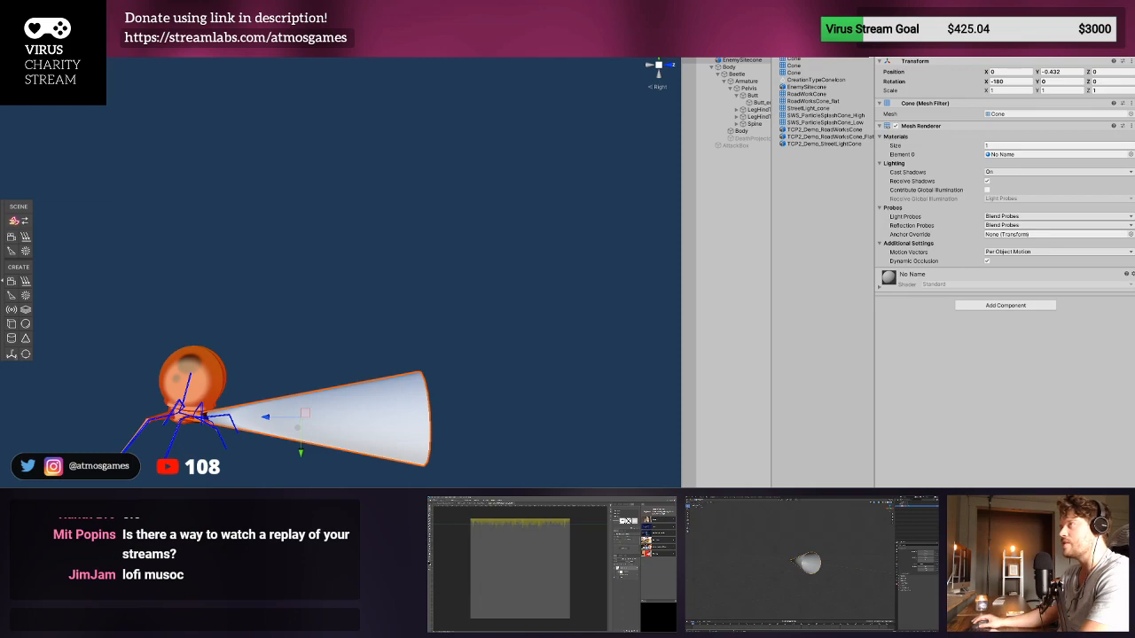
pyautogui.press('e')
pyautogui.moveTo(325, 392); pyautogui.dragTo(319, 386)
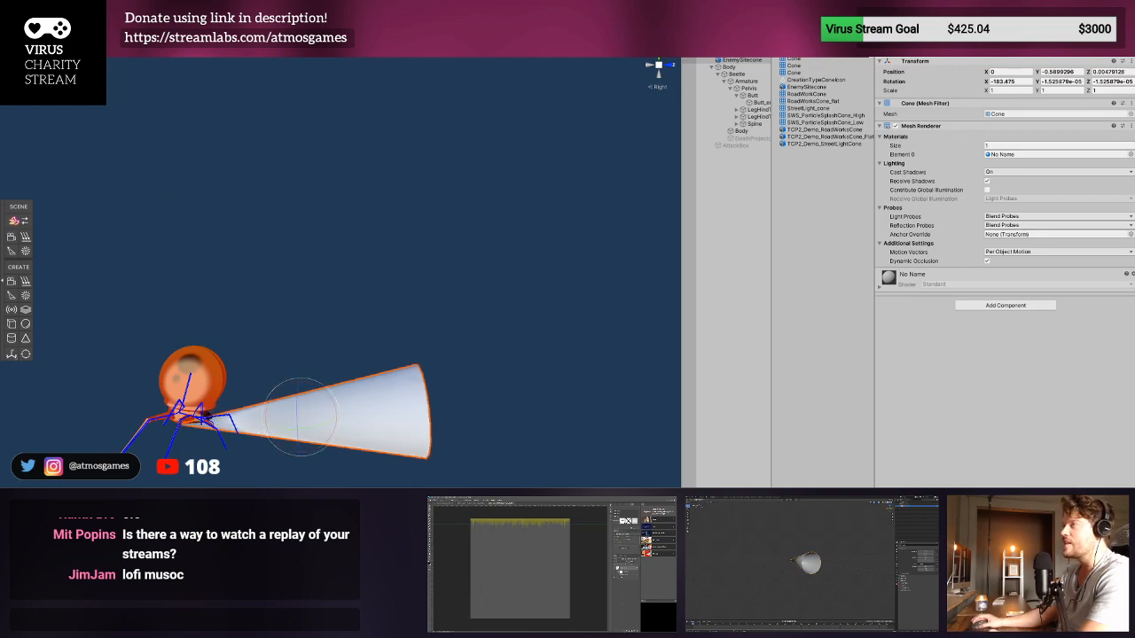
# - Undo the cone's tilt and move it vertically to Y -0.32 beside the beetle's head
pyautogui.press('w')
pyautogui.hotkey('ctrl', 'z')
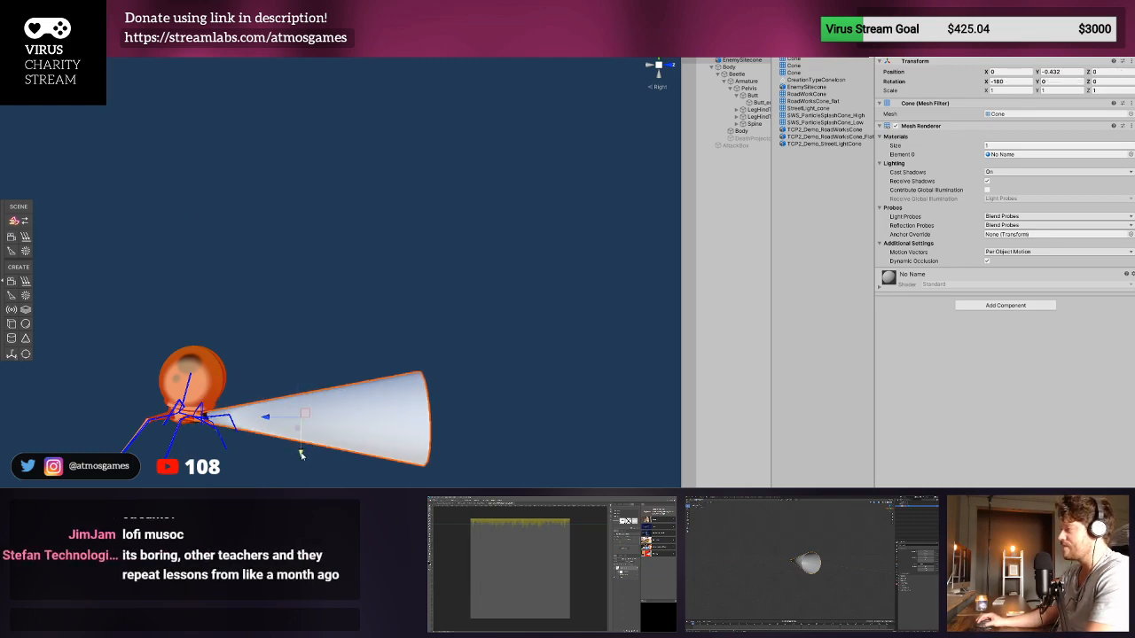
pyautogui.moveTo(302, 456); pyautogui.dragTo(301, 450)
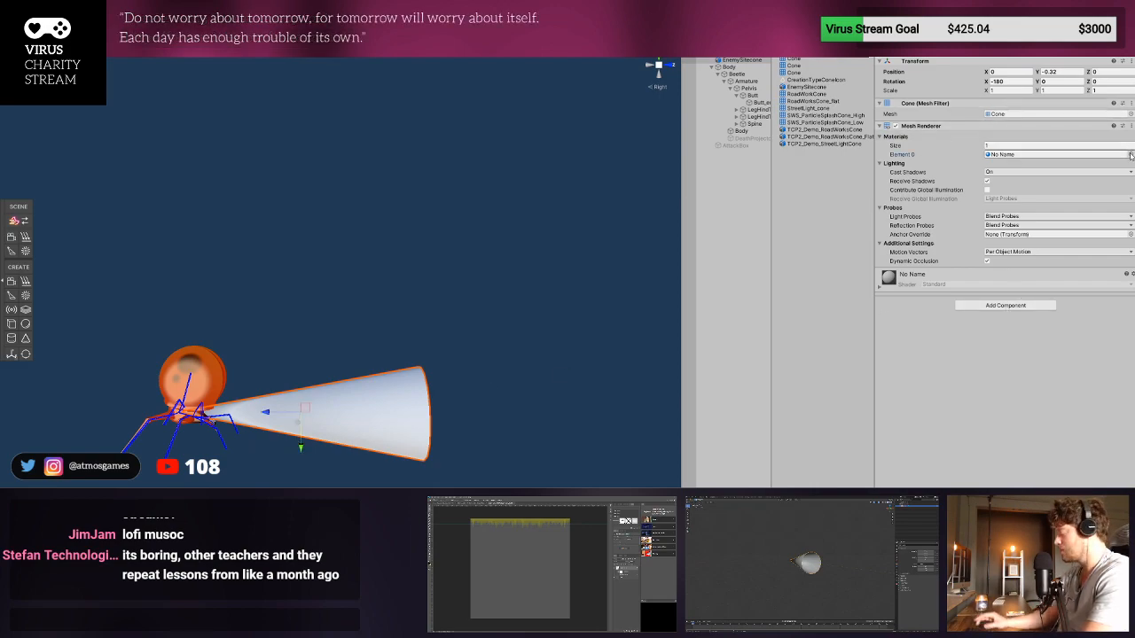
# - Compare the FAE_Sunshaft and FAE_SunshaftParticle materials on the cone and assign FAE_Sunshaft
pyautogui.click(411, 308)
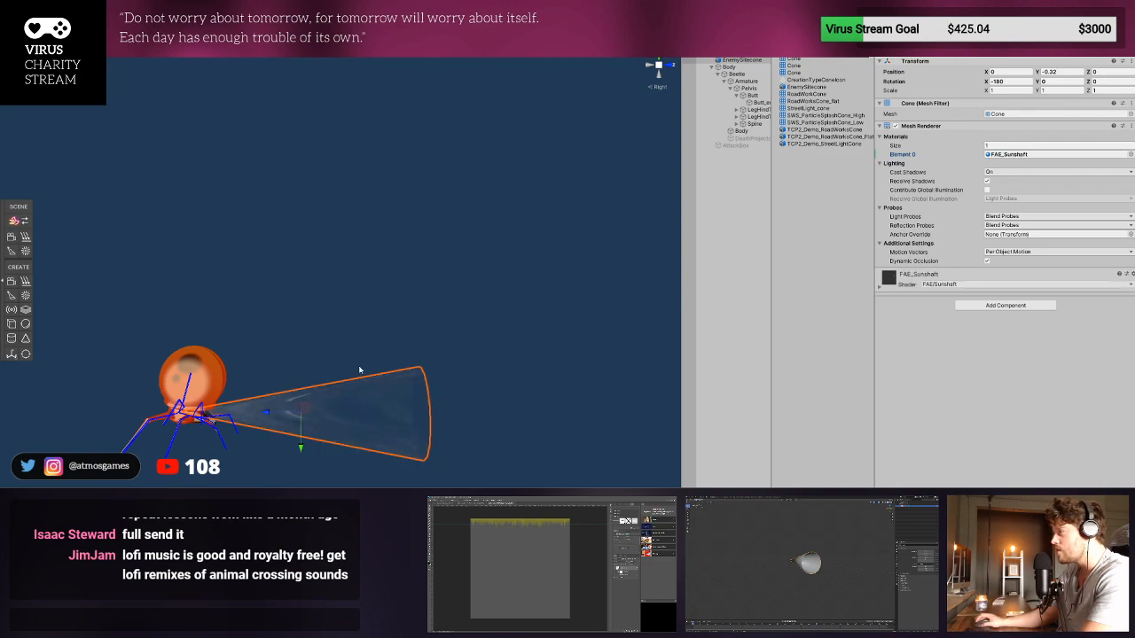
pyautogui.click(650, 191)
pyautogui.click(650, 185)
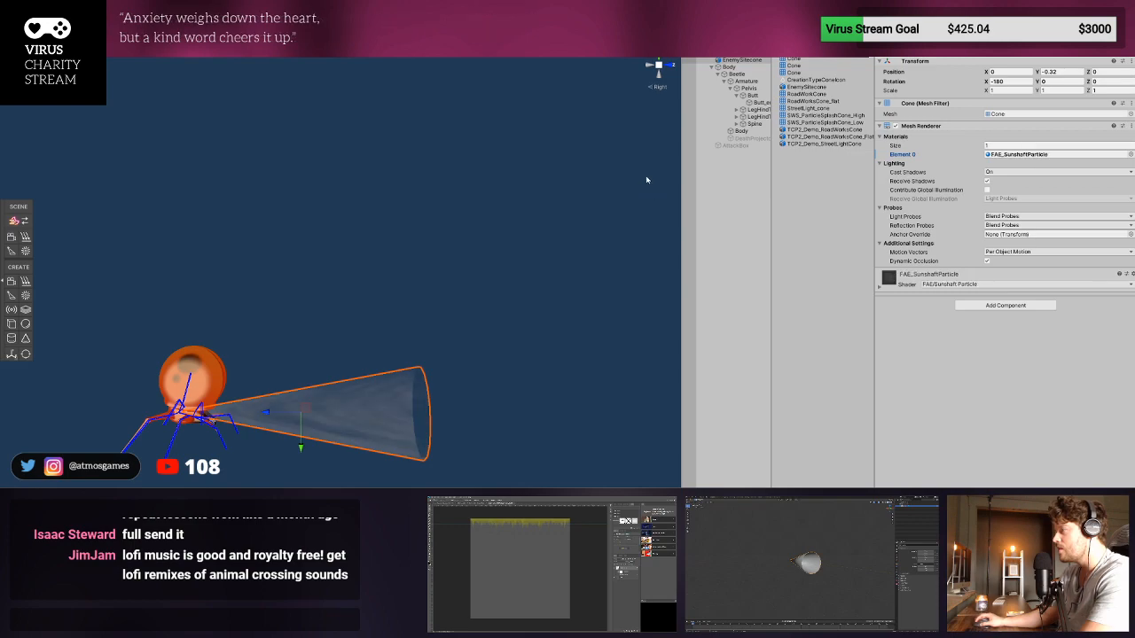
pyautogui.click(646, 180)
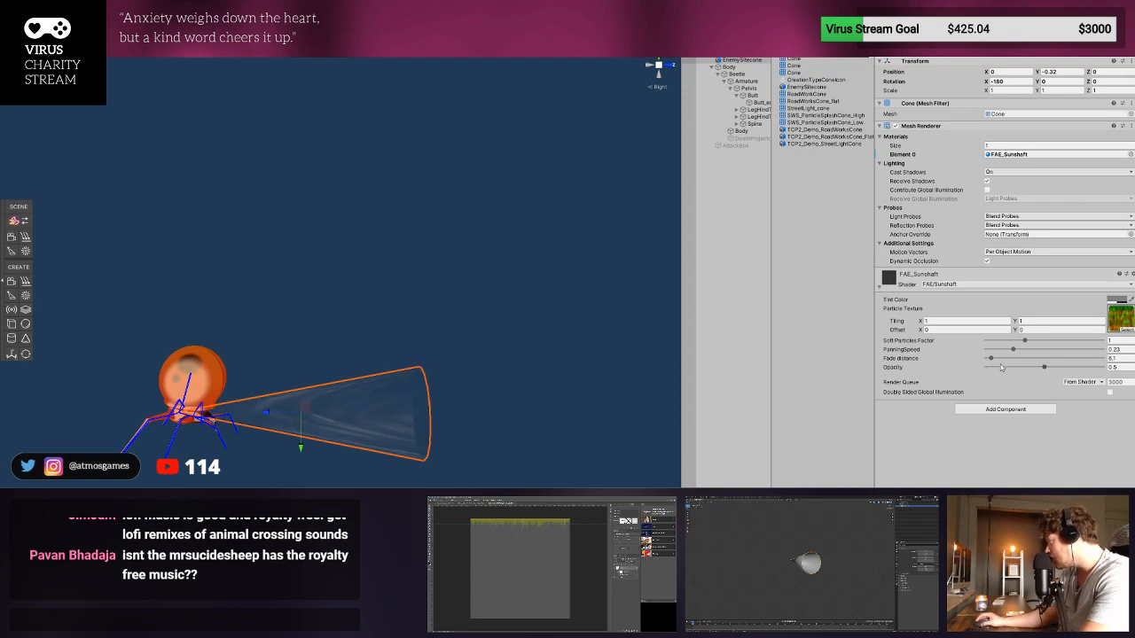
# - Set the FAE_Sunshaft material's fade distance to 3.8, and try a higher opacity and panning speed before undoing both
pyautogui.moveTo(992, 359)
pyautogui.mouseDown()
pyautogui.moveTo(1033, 360)
pyautogui.moveTo(967, 361)
pyautogui.moveTo(1085, 368)
pyautogui.mouseUp()
pyautogui.click(997, 369)
pyautogui.moveTo(1013, 350); pyautogui.dragTo(1042, 350)
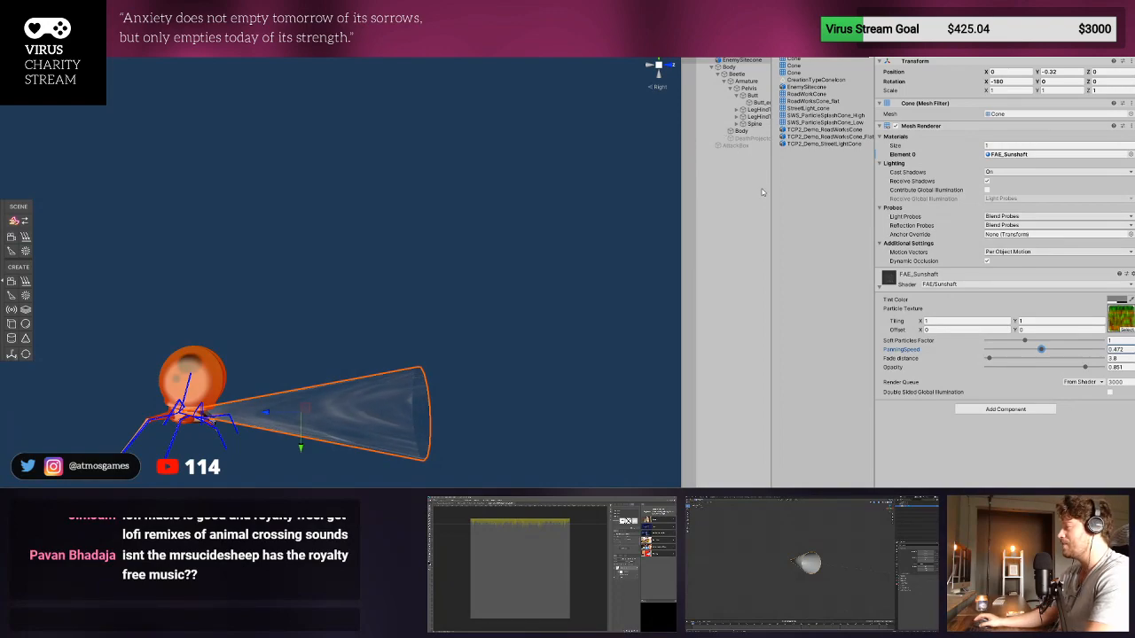
pyautogui.hotkey('ctrl', 'z')
pyautogui.hotkey('ctrl', 'z')
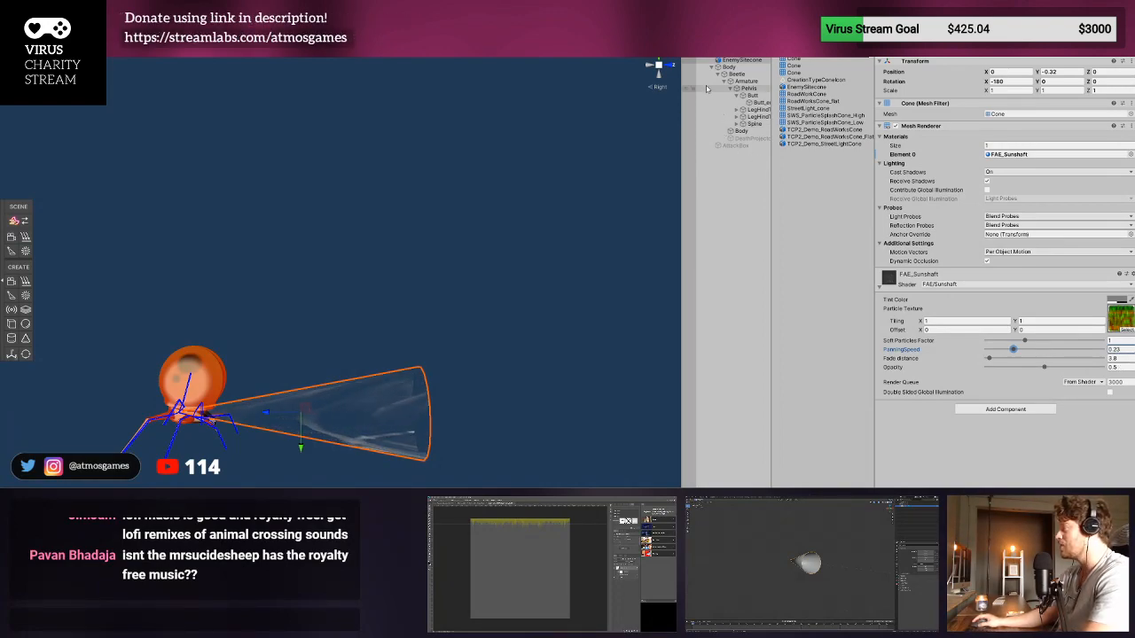
# - Return to the level scene and examine the Enemy with its attached cone on the terrain from several angles
pyautogui.click(688, 44)
pyautogui.scroll(3, 343, 207)
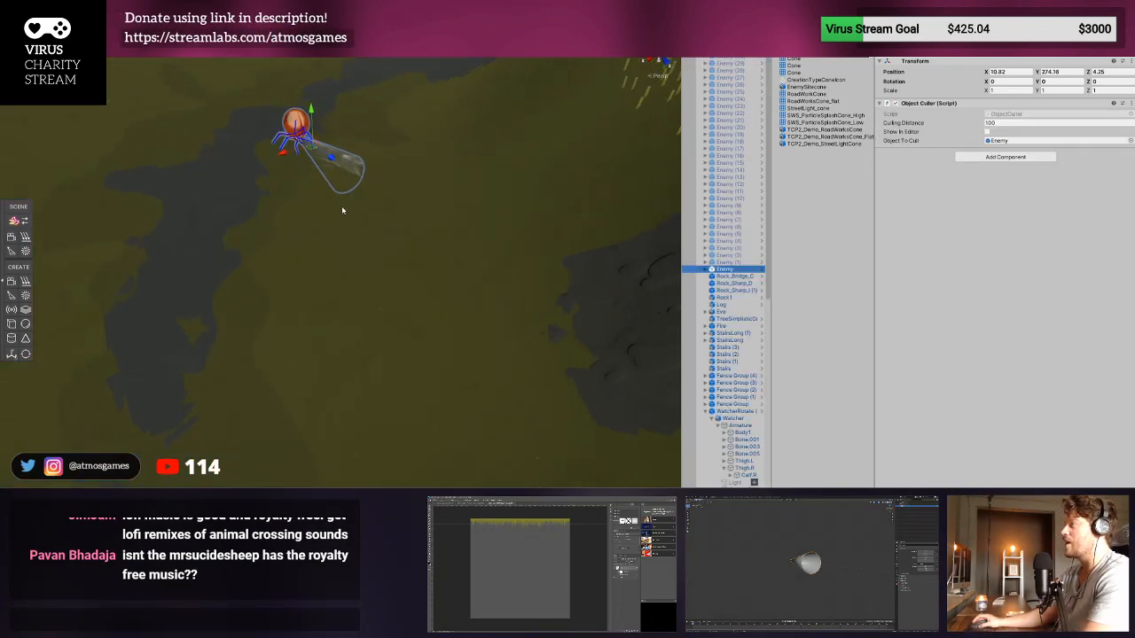
pyautogui.moveTo(343, 211); pyautogui.dragTo(602, 106, button='right')
pyautogui.scroll(-4, 249, 386)
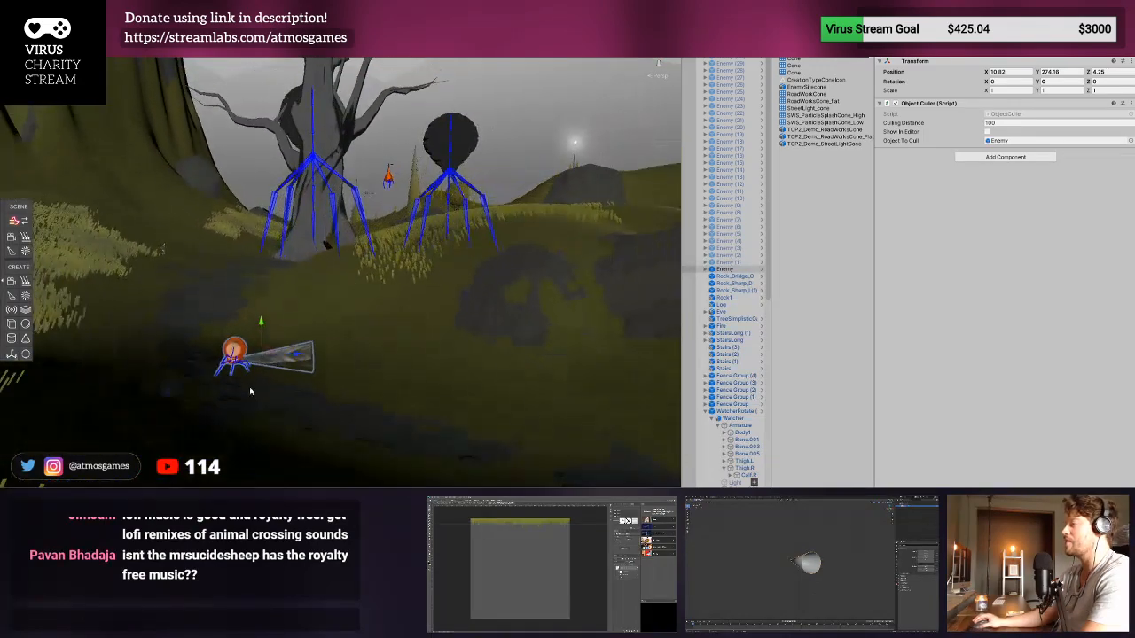
pyautogui.moveTo(249, 387); pyautogui.dragTo(324, 385, button='middle')
pyautogui.scroll(4, 321, 387)
pyautogui.scroll(2, 313, 395)
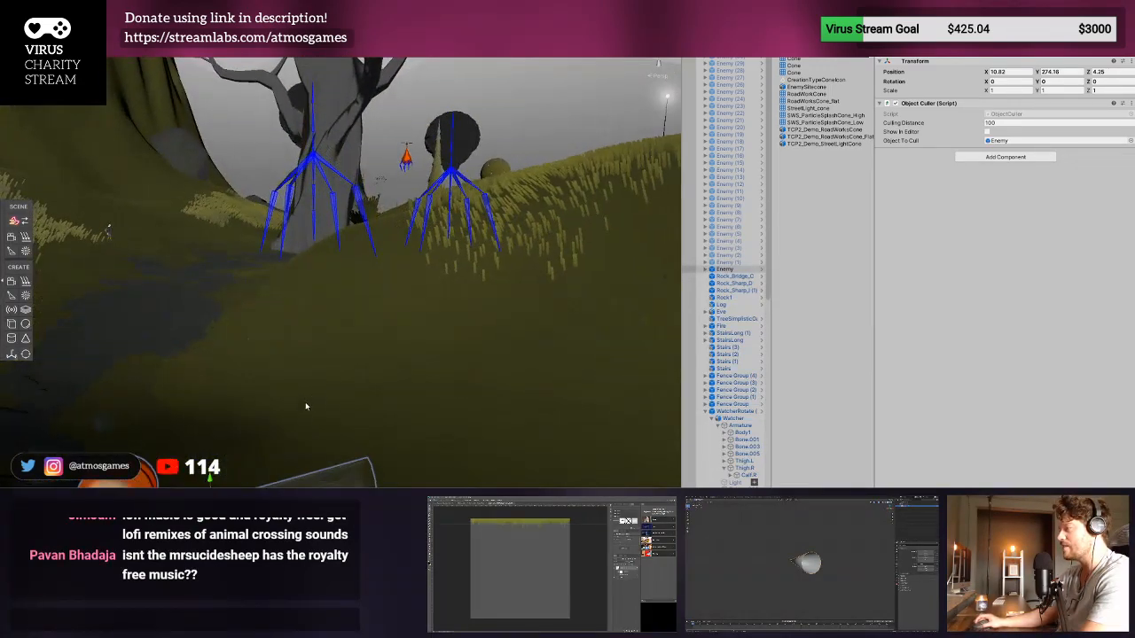
pyautogui.scroll(-3, 304, 407)
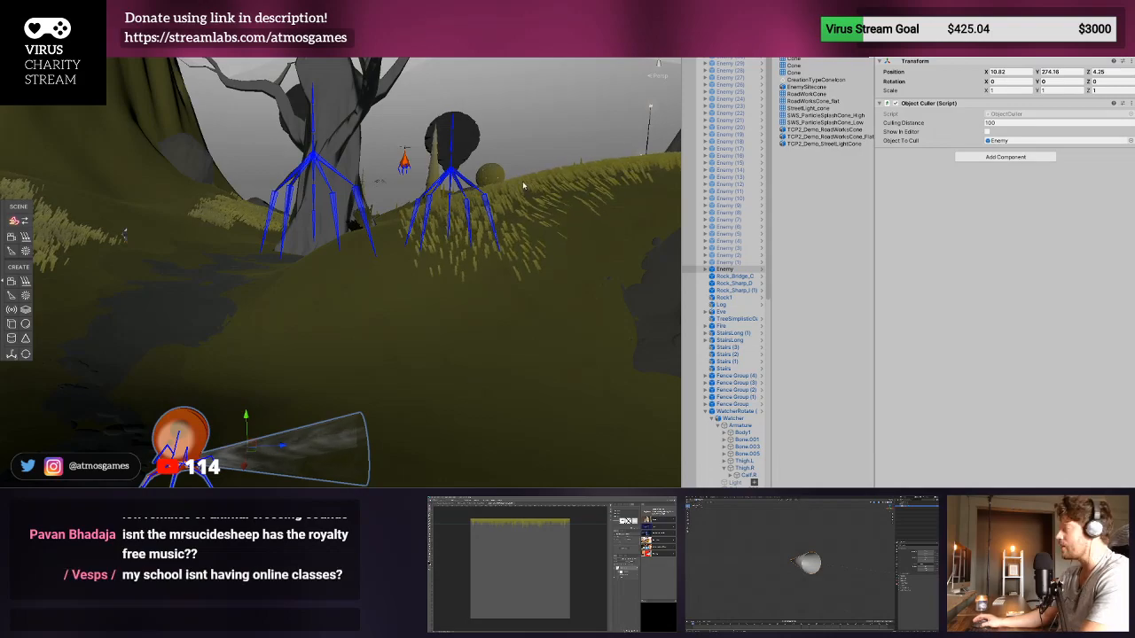
# - Playtest the level, running the character toward the Enemy to see its cone, and stop the game
pyautogui.click(555, 24)
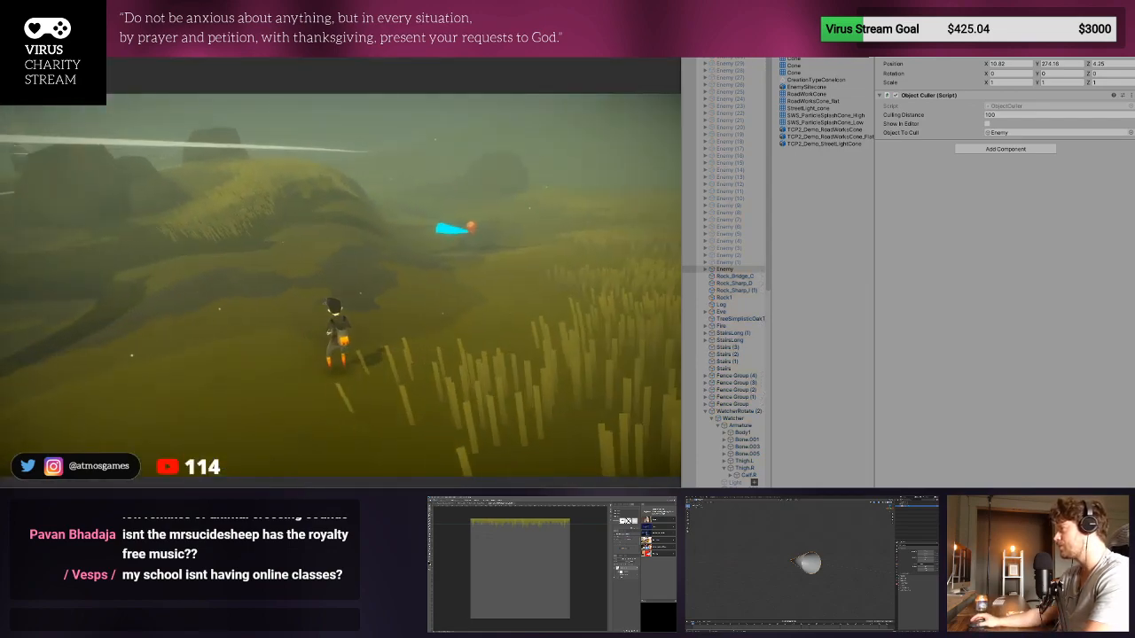
pyautogui.press('w')
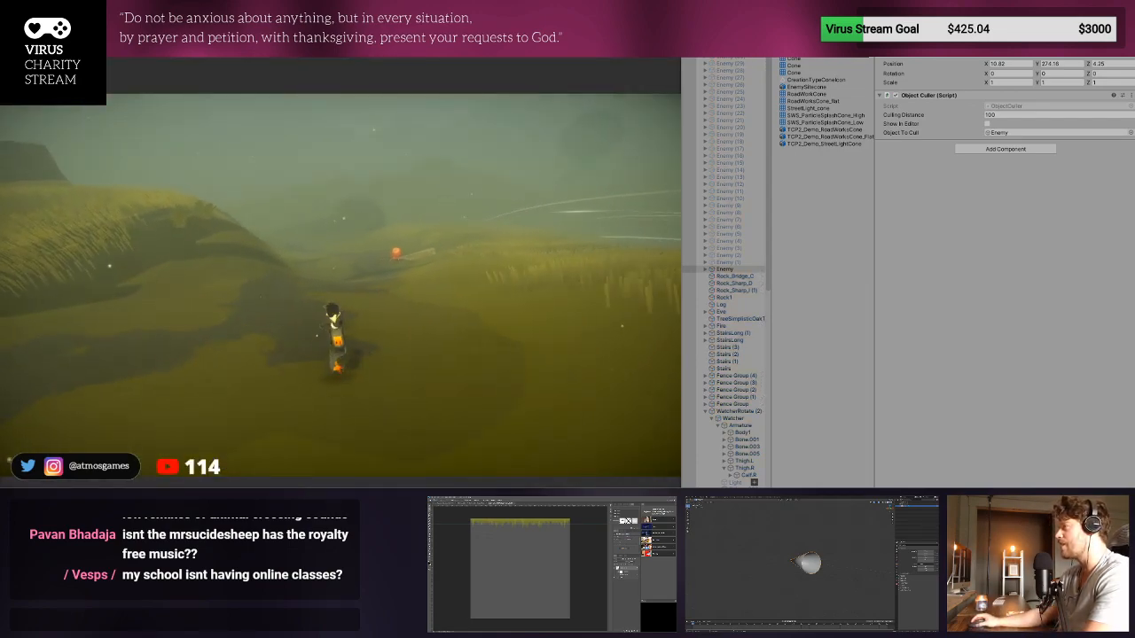
pyautogui.press('w')
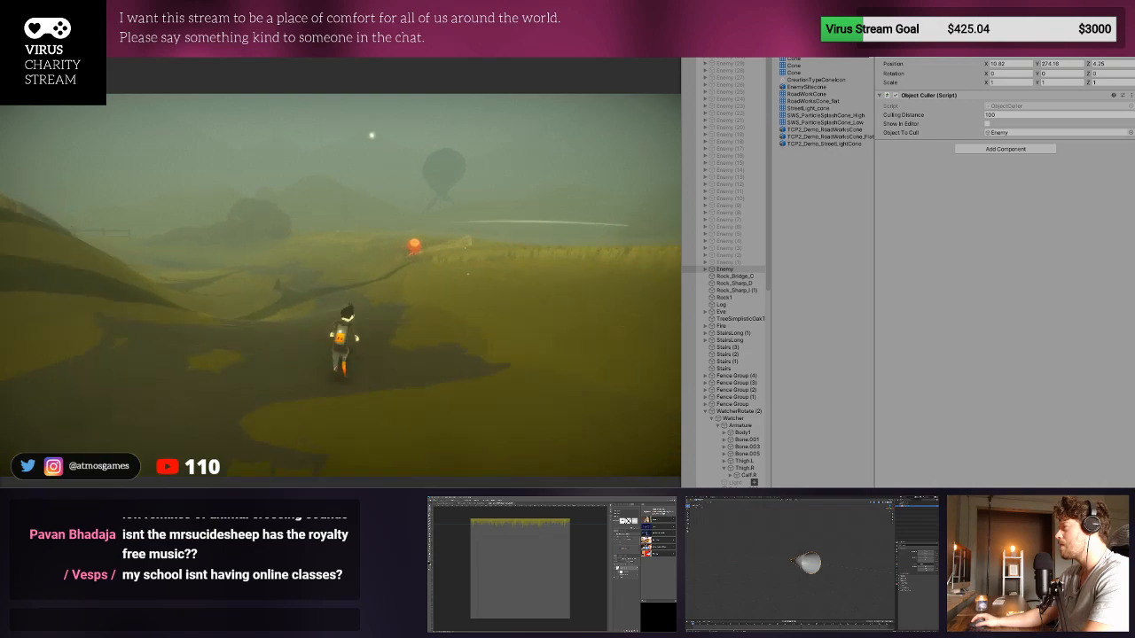
pyautogui.press('w')
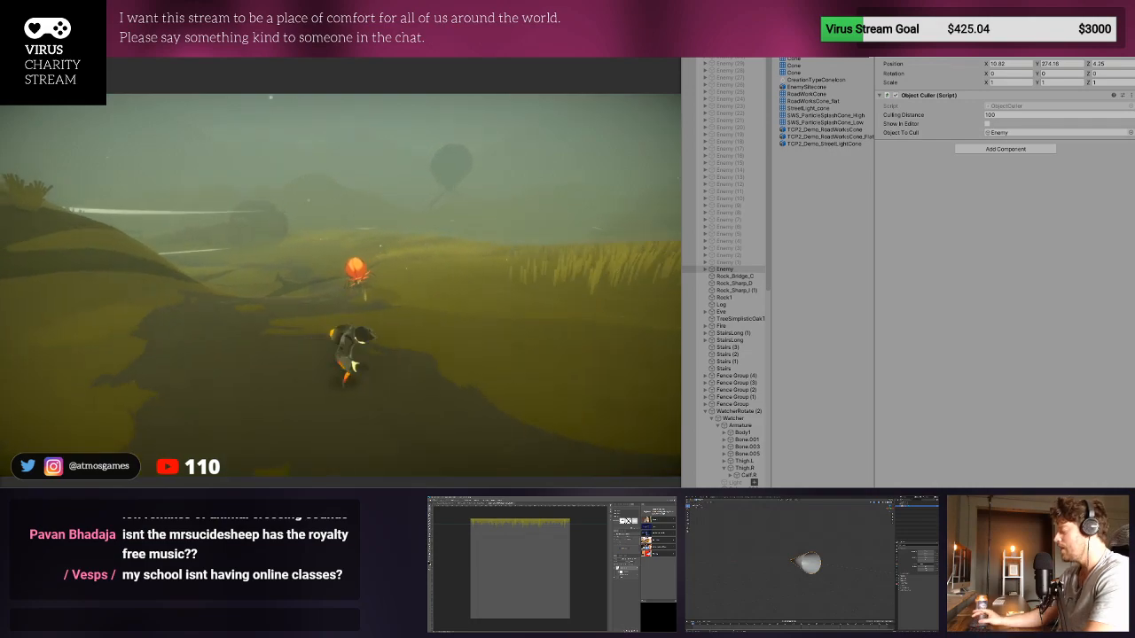
pyautogui.hotkey('ctrl', 'p')
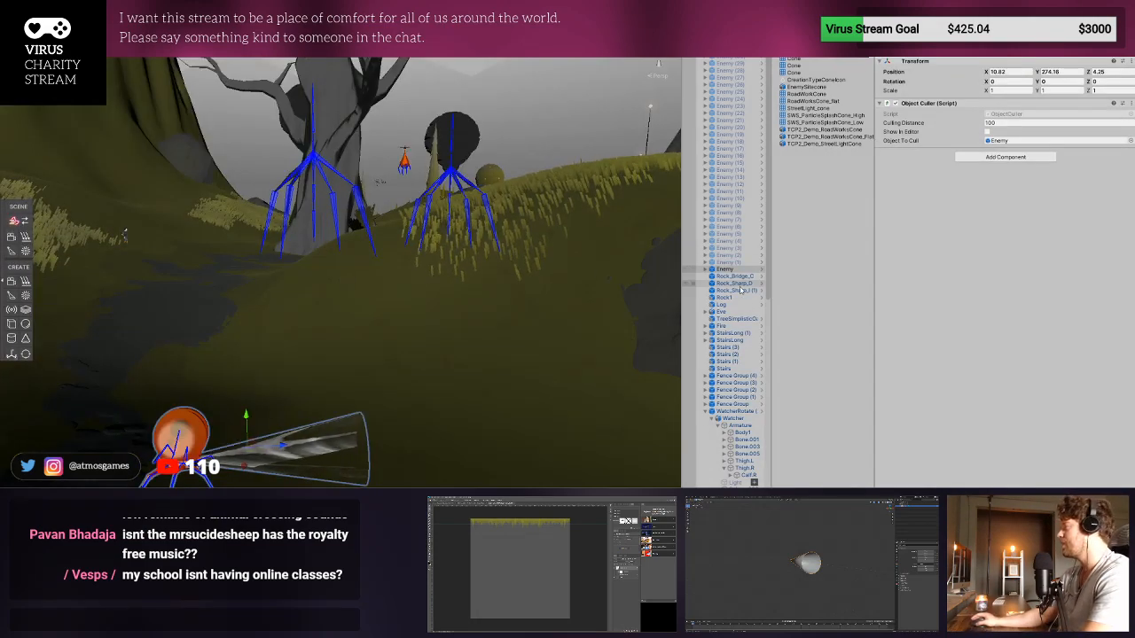
# - Deactivate the EnemySitecone inside the Enemy prefab and return to the level scene
pyautogui.click(761, 270)
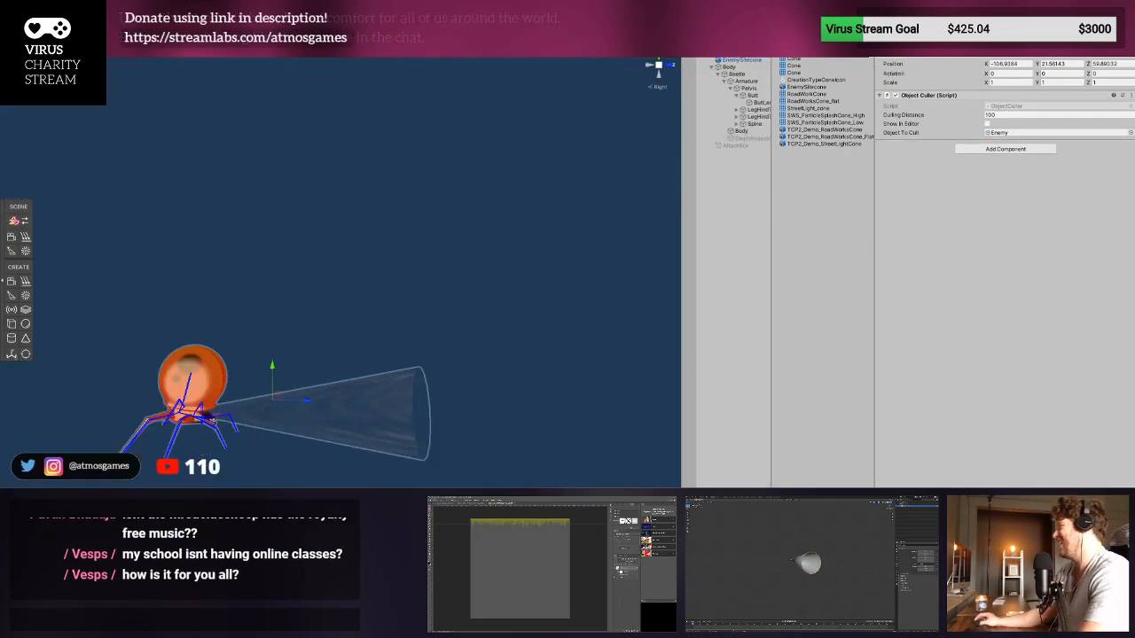
pyautogui.click(752, 62)
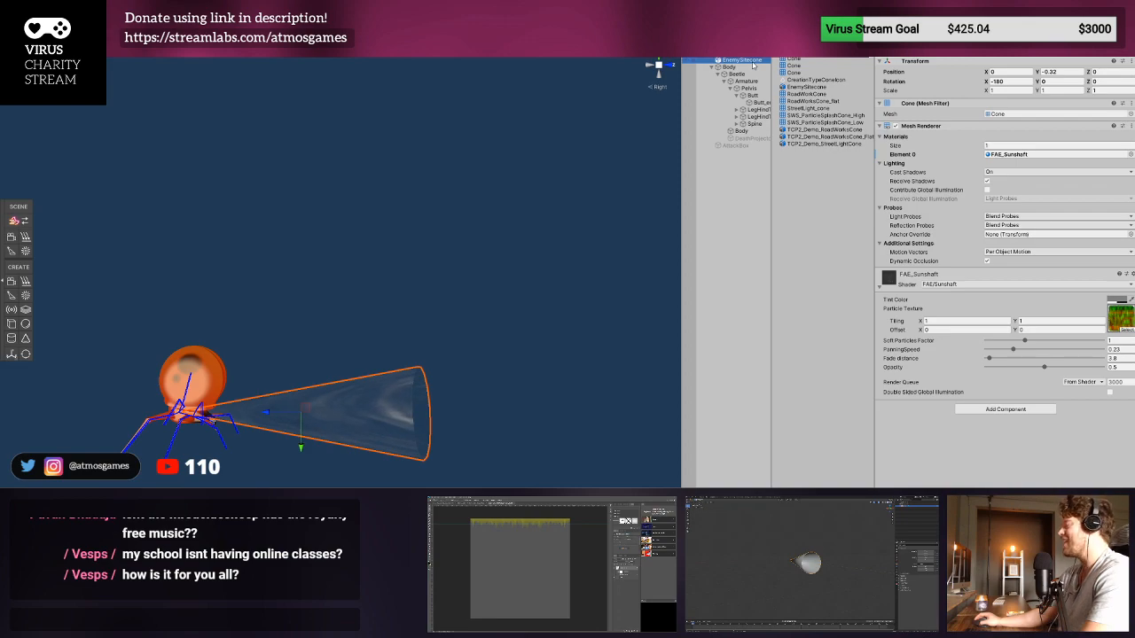
pyautogui.click(896, 35)
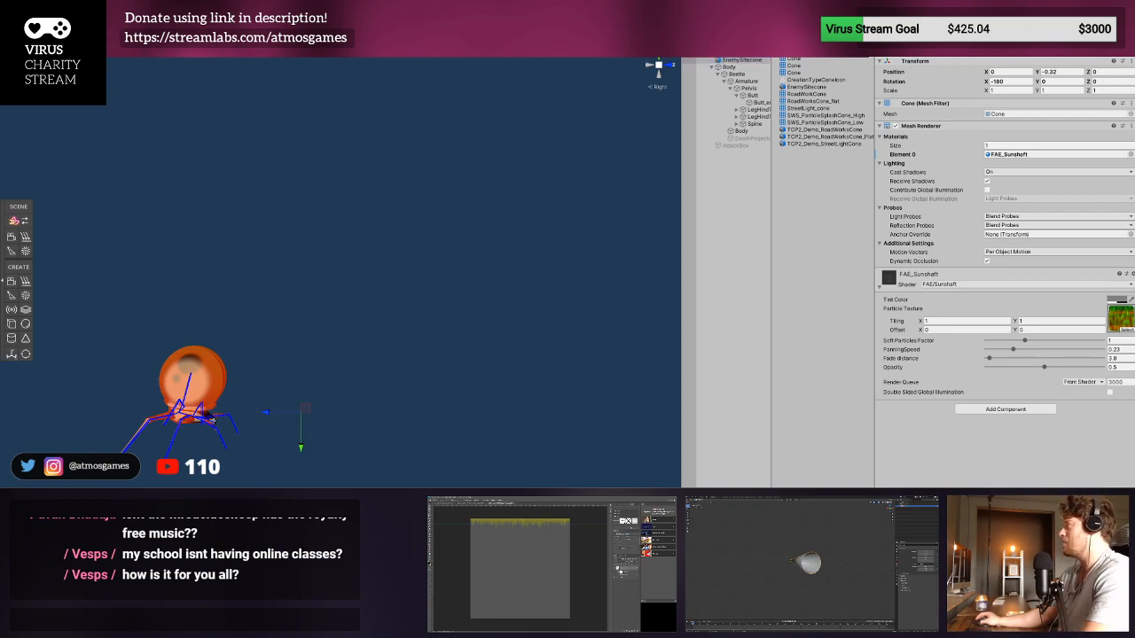
pyautogui.click(730, 68)
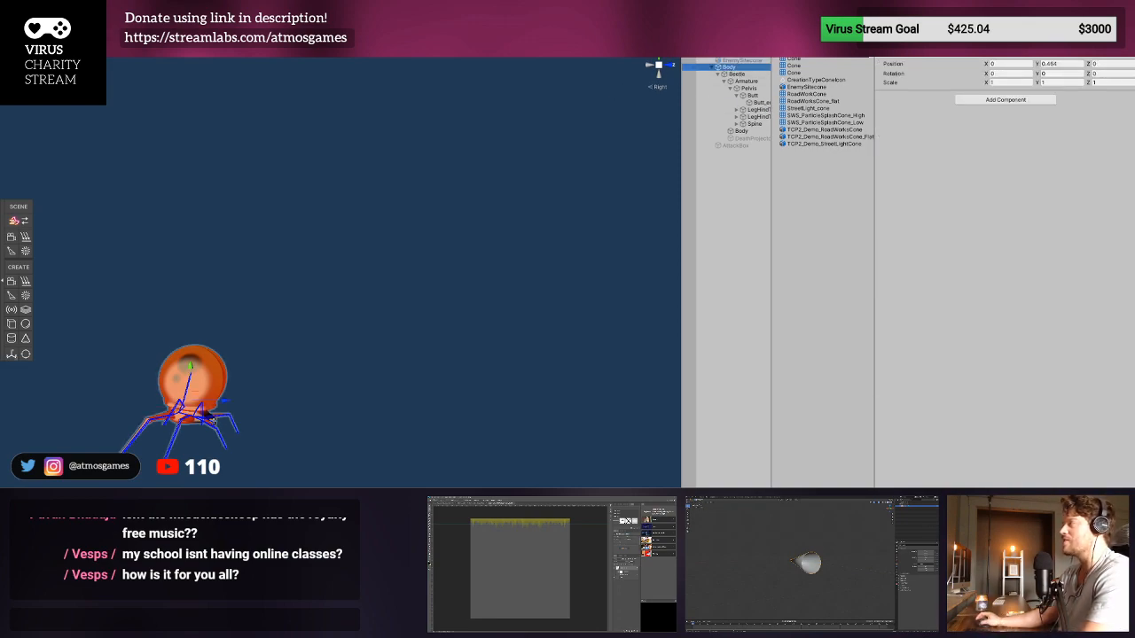
pyautogui.click(688, 44)
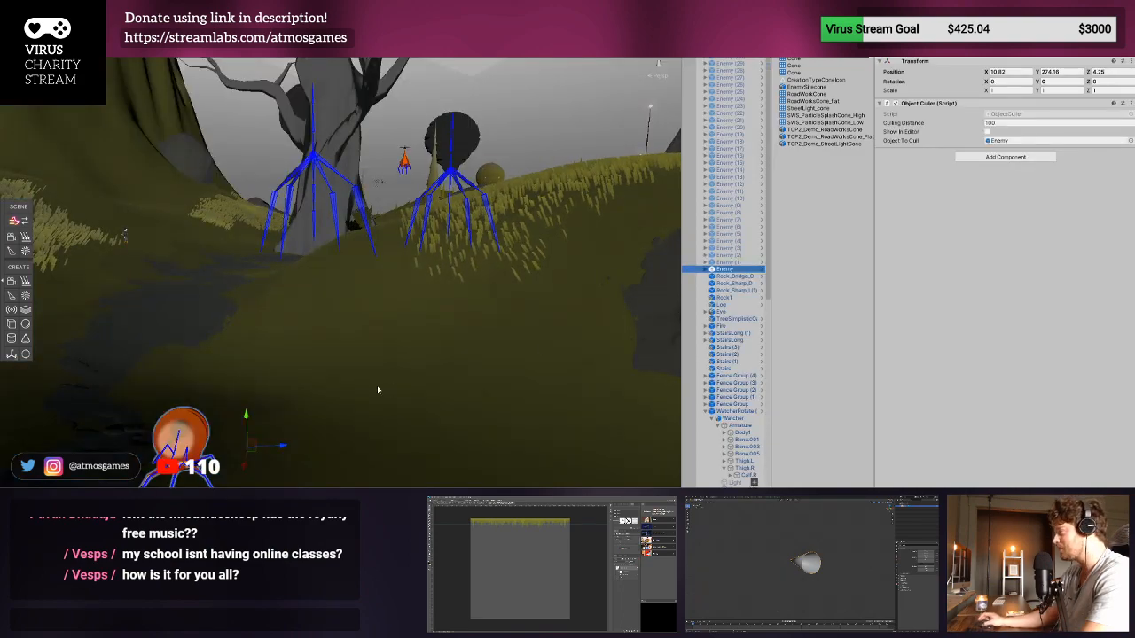
# - Create a spot light and parent it to the inner Enemy object of the active Enemy
pyautogui.click(705, 269)
pyautogui.click(723, 276)
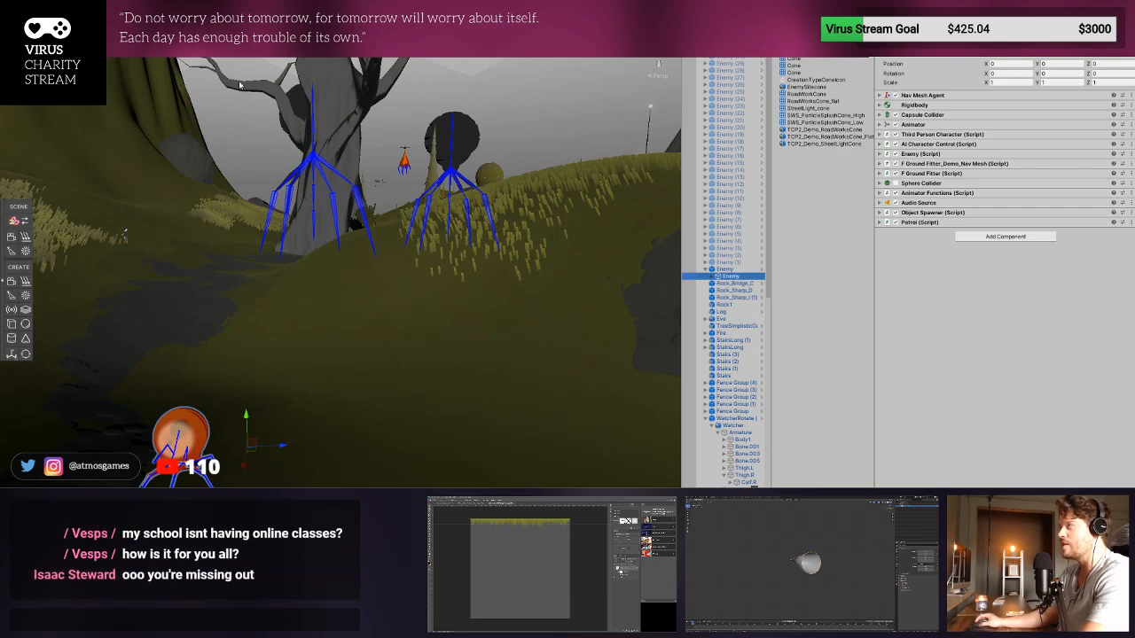
pyautogui.click(240, 97)
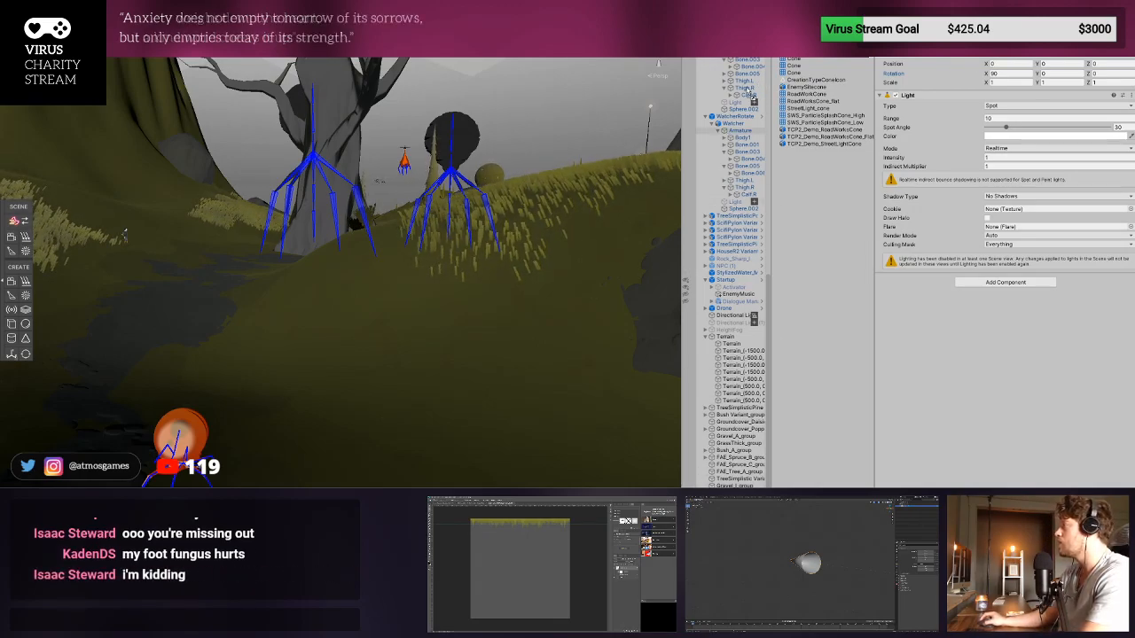
pyautogui.scroll(5, 725, 266)
pyautogui.scroll(9, 734, 273)
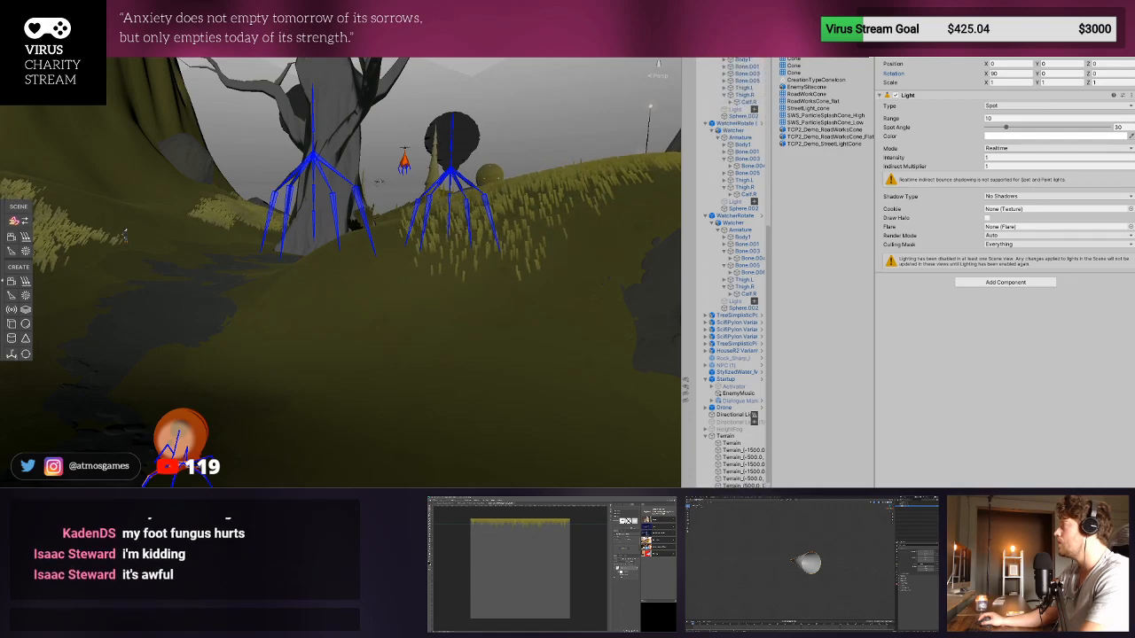
pyautogui.scroll(6, 735, 273)
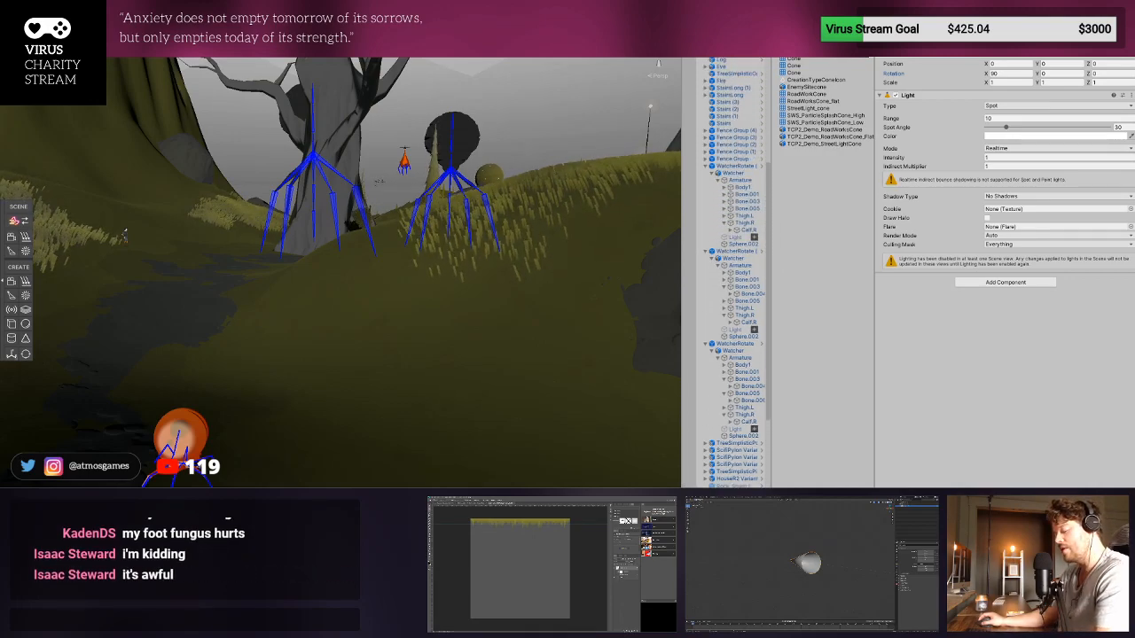
pyautogui.scroll(6, 734, 273)
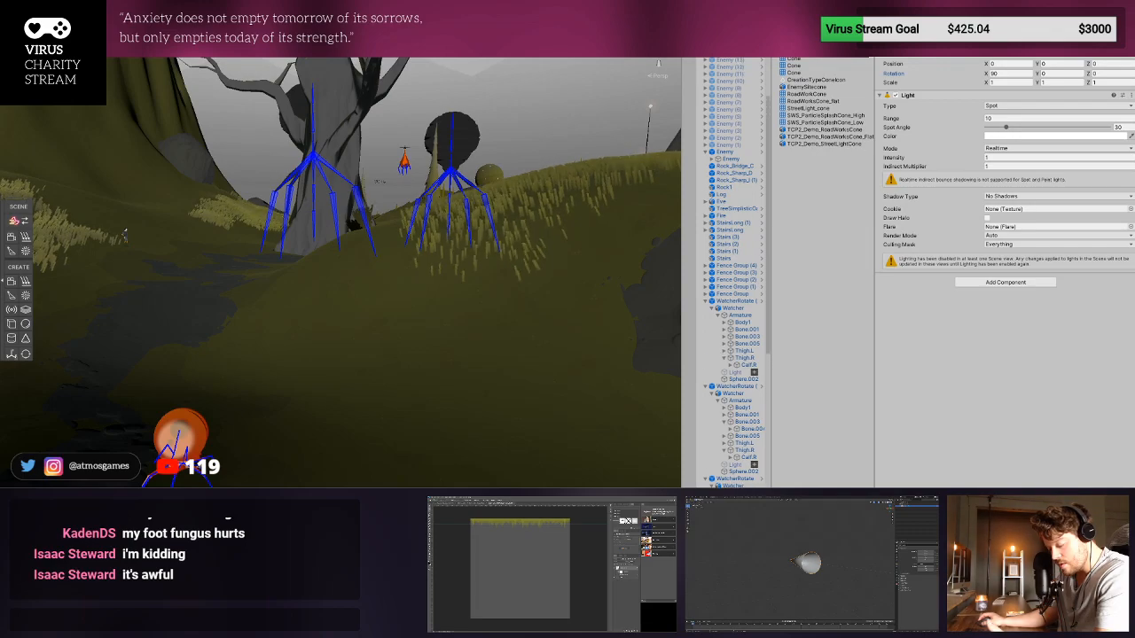
pyautogui.scroll(1, 734, 273)
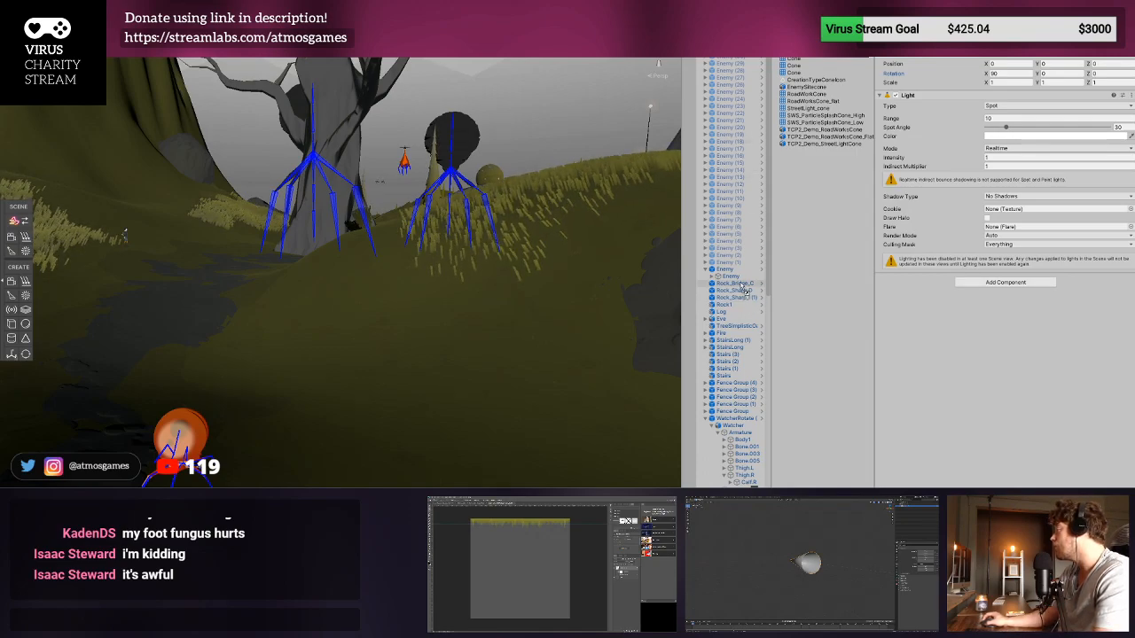
pyautogui.moveTo(741, 282); pyautogui.dragTo(717, 282)
pyautogui.click(711, 278)
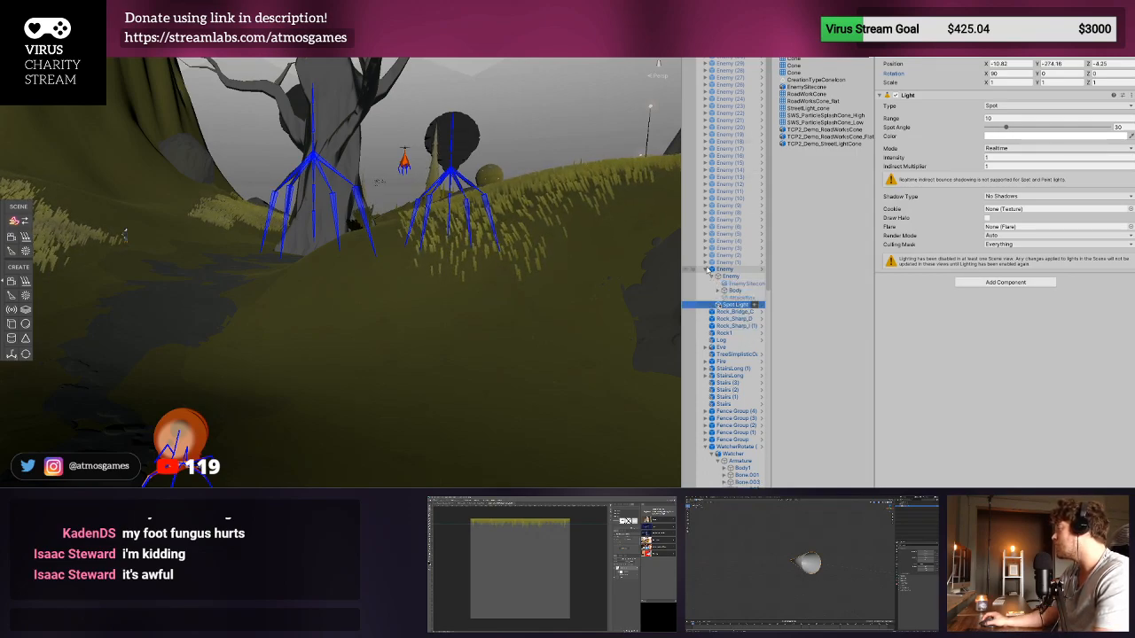
# - Place the spot light at position 0, 0, 1.07 relative to the Enemy and rotate it to about -1.5 on X so it points forward
pyautogui.click(705, 269)
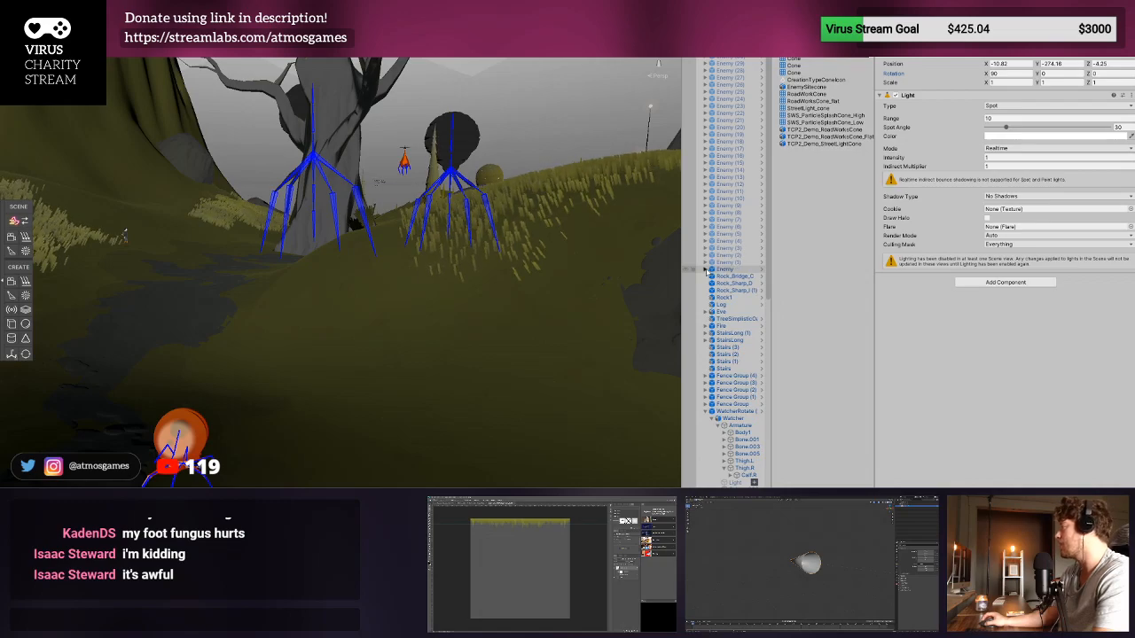
pyautogui.click(705, 270)
pyautogui.click(730, 277)
pyautogui.click(736, 290)
pyautogui.click(746, 305)
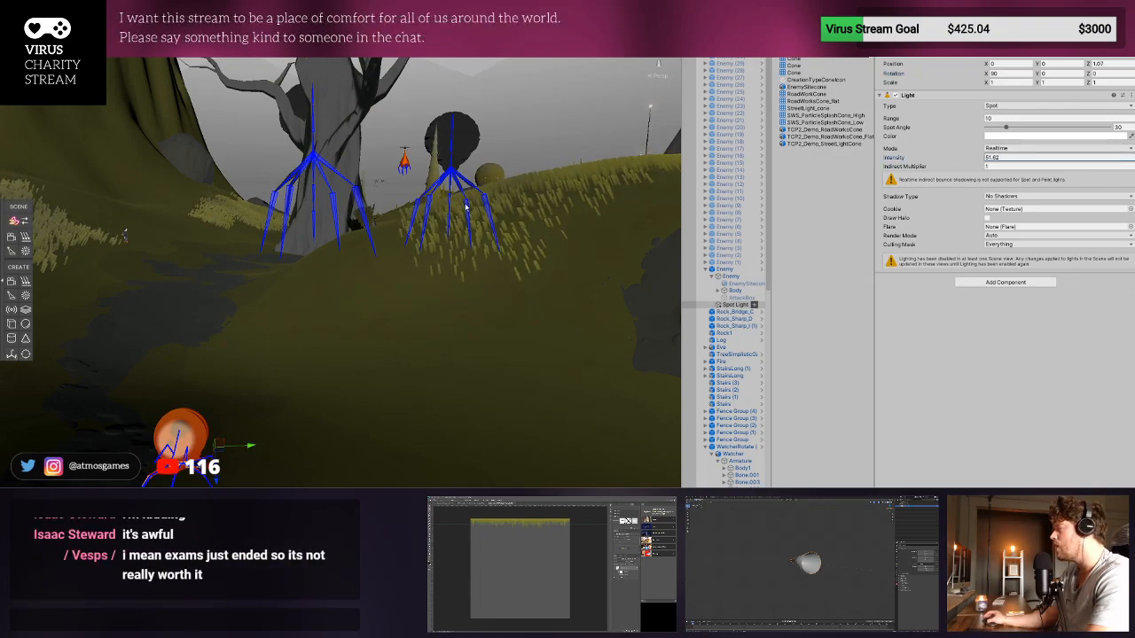
pyautogui.press('e')
pyautogui.moveTo(216, 399); pyautogui.dragTo(276, 246, button='middle')
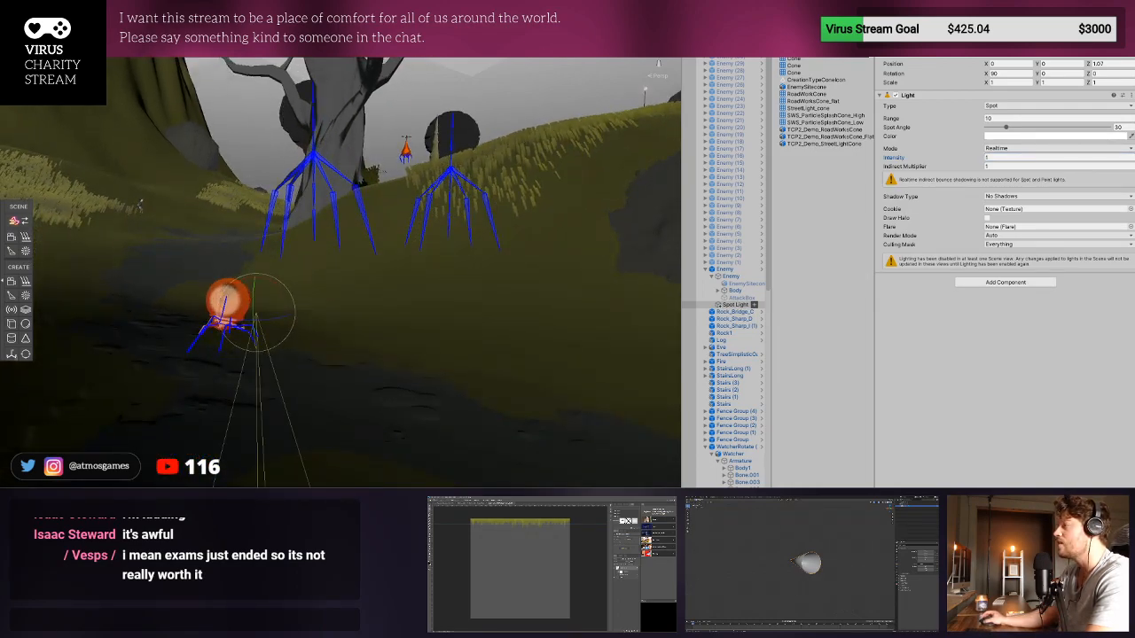
pyautogui.moveTo(237, 282); pyautogui.dragTo(154, 268)
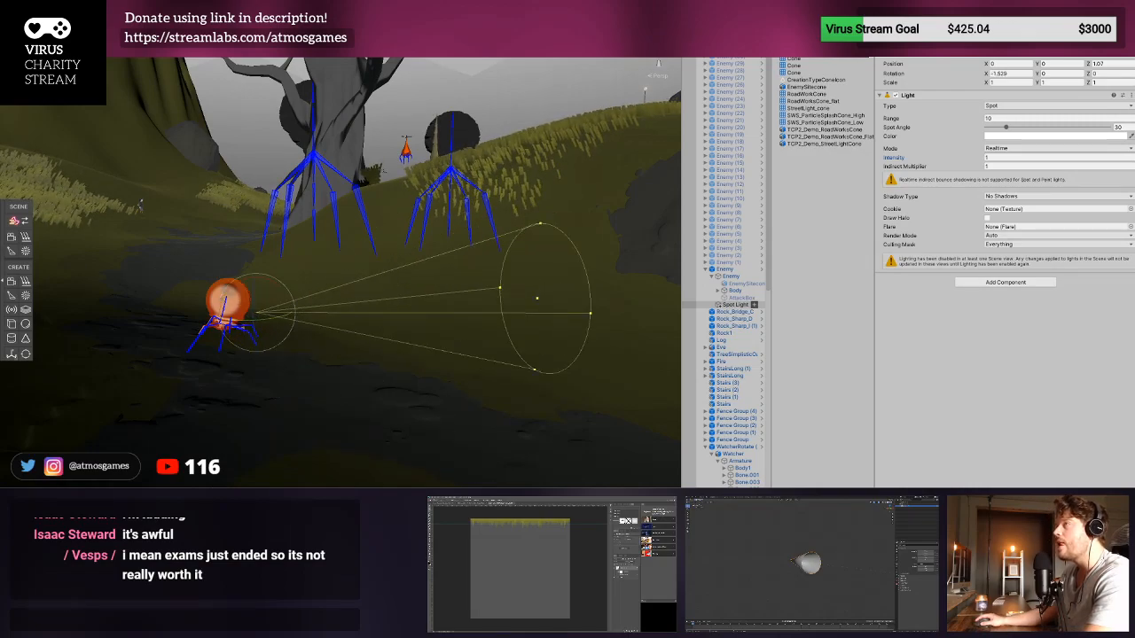
# - Turn on scene lighting and move the spot light to about Y 0.01 and Z 0.08 at the Enemy's body
pyautogui.click(76, 47)
pyautogui.scroll(3, 268, 313)
pyautogui.moveTo(266, 317); pyautogui.dragTo(204, 285)
pyautogui.moveTo(209, 293); pyautogui.dragTo(248, 370, button='middle')
pyautogui.moveTo(249, 370); pyautogui.dragTo(344, 418, button='right')
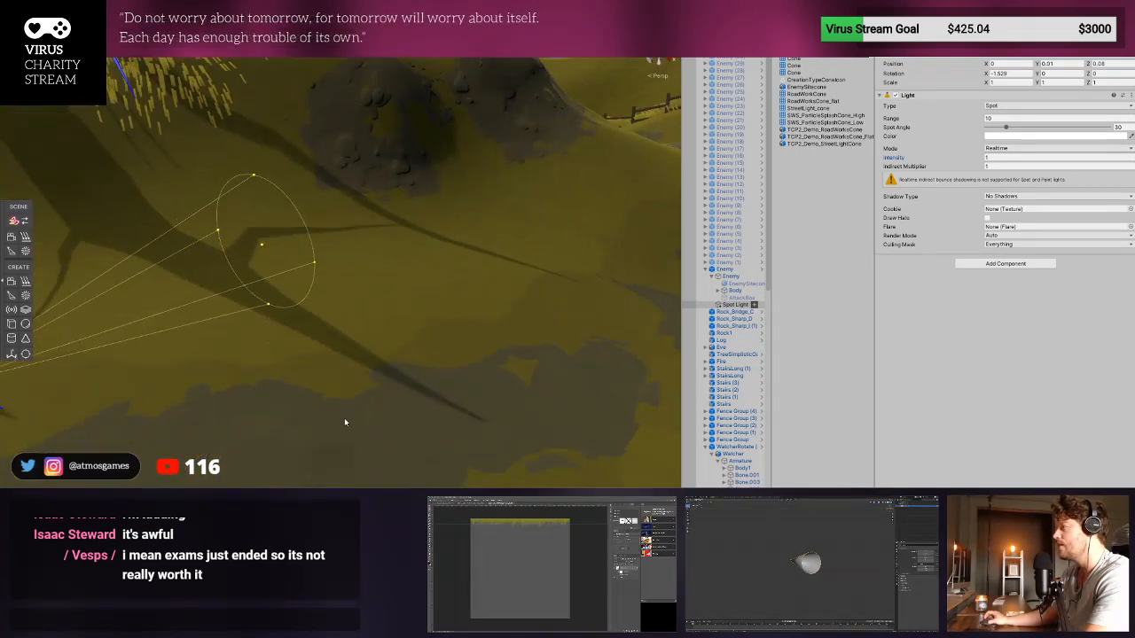
pyautogui.moveTo(344, 417); pyautogui.dragTo(623, 432, button='middle')
# - Tilt the spot light down to about 21 degrees on X, widen its spot angle and set its intensity to 8.22
pyautogui.press('e')
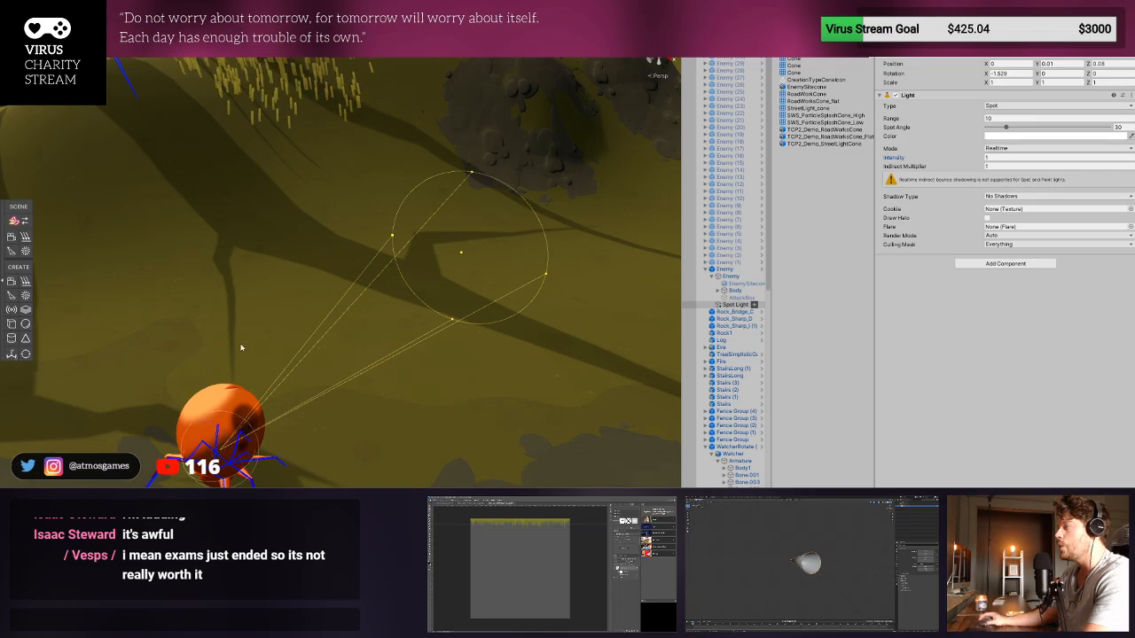
pyautogui.moveTo(218, 432); pyautogui.dragTo(222, 408)
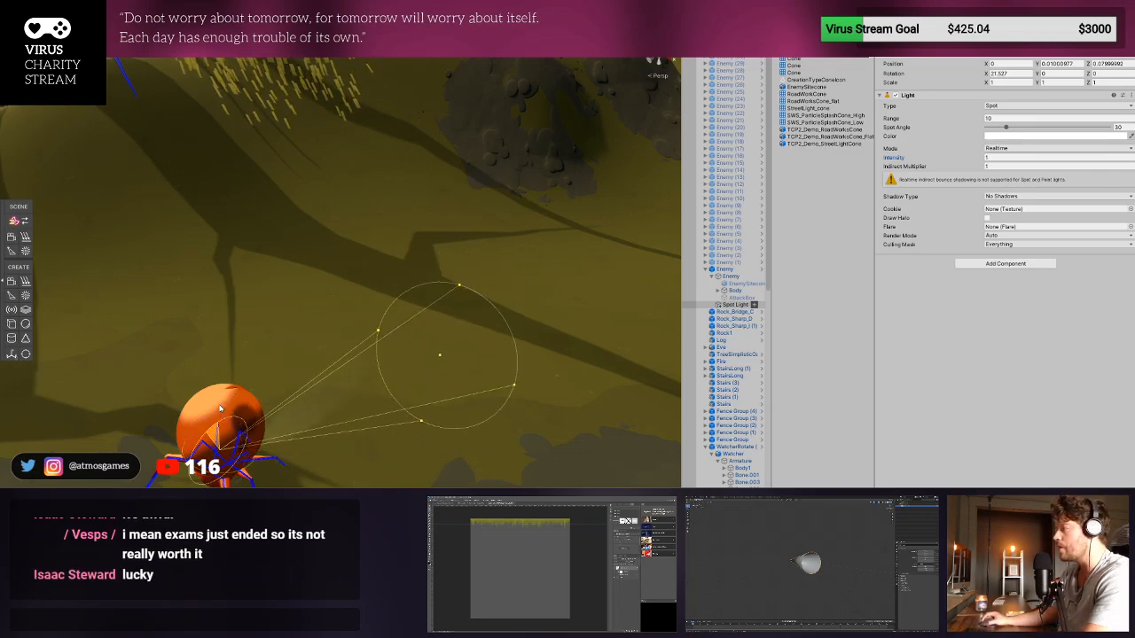
pyautogui.moveTo(514, 387); pyautogui.dragTo(932, 348)
pyautogui.moveTo(914, 161); pyautogui.dragTo(1018, 159)
# - Raise the spot light and move it forward on the Enemy, to about Y 0.43 and Z 0.51
pyautogui.scroll(-3, 513, 367)
pyautogui.moveTo(514, 367); pyautogui.dragTo(375, 325, button='right')
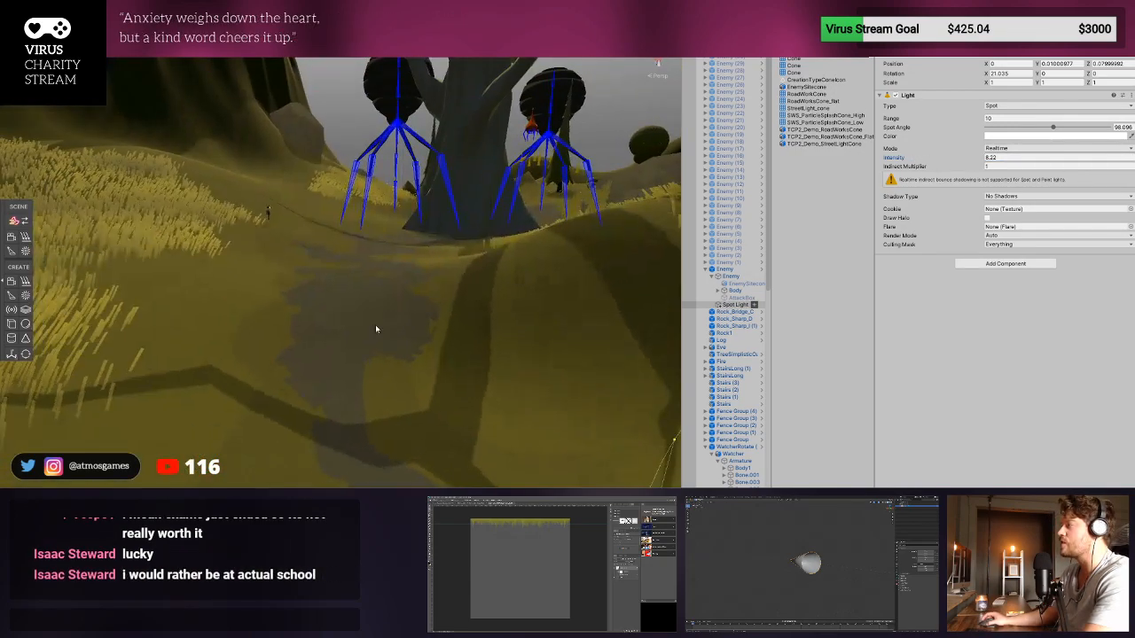
pyautogui.moveTo(375, 325); pyautogui.dragTo(173, 165, button='middle')
pyautogui.press('w')
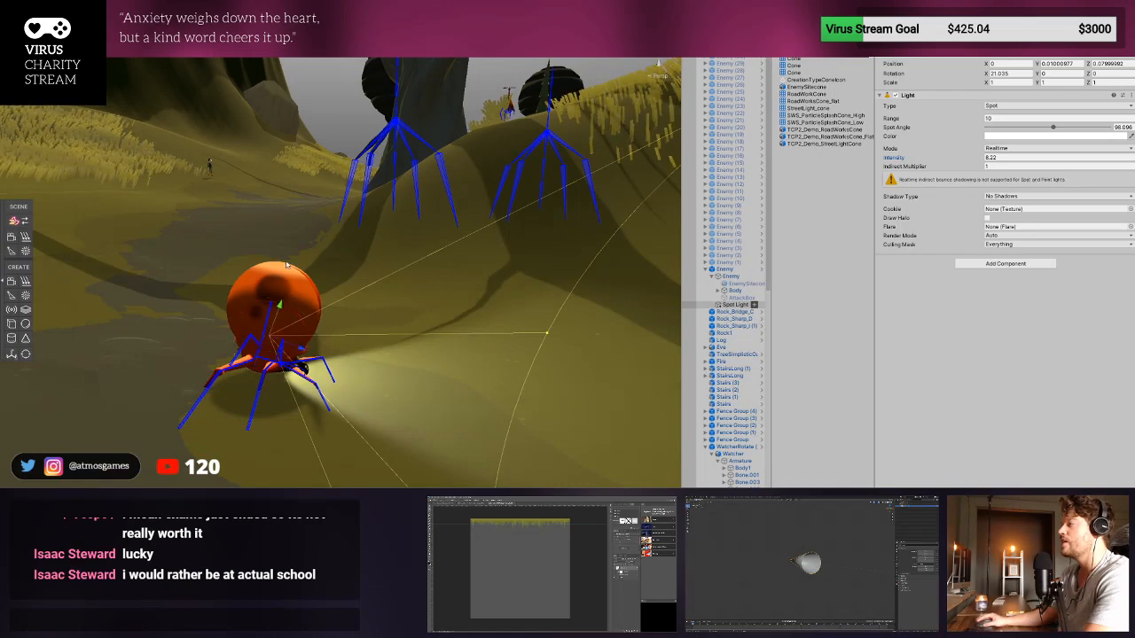
pyautogui.moveTo(302, 348); pyautogui.dragTo(301, 279)
pyautogui.scroll(-4, 334, 299)
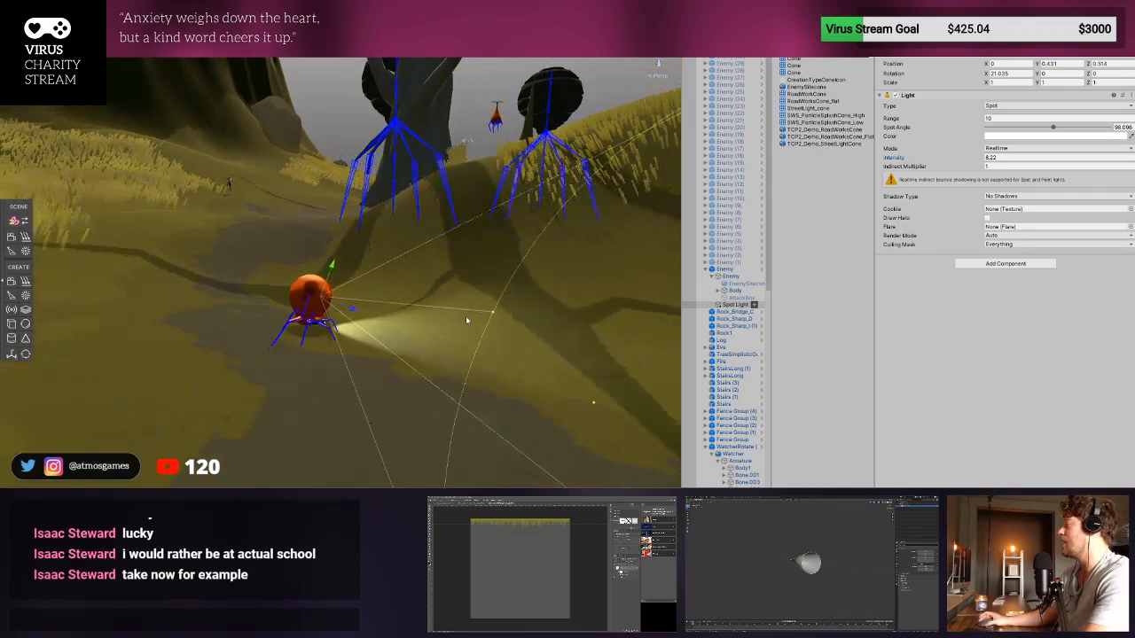
# - Set the spot light's angle to about 81, its range to about 24.2 and its color to light orange
pyautogui.scroll(-1, 334, 276)
pyautogui.moveTo(466, 316); pyautogui.dragTo(463, 362, button='right')
pyautogui.moveTo(195, 290); pyautogui.dragTo(280, 328)
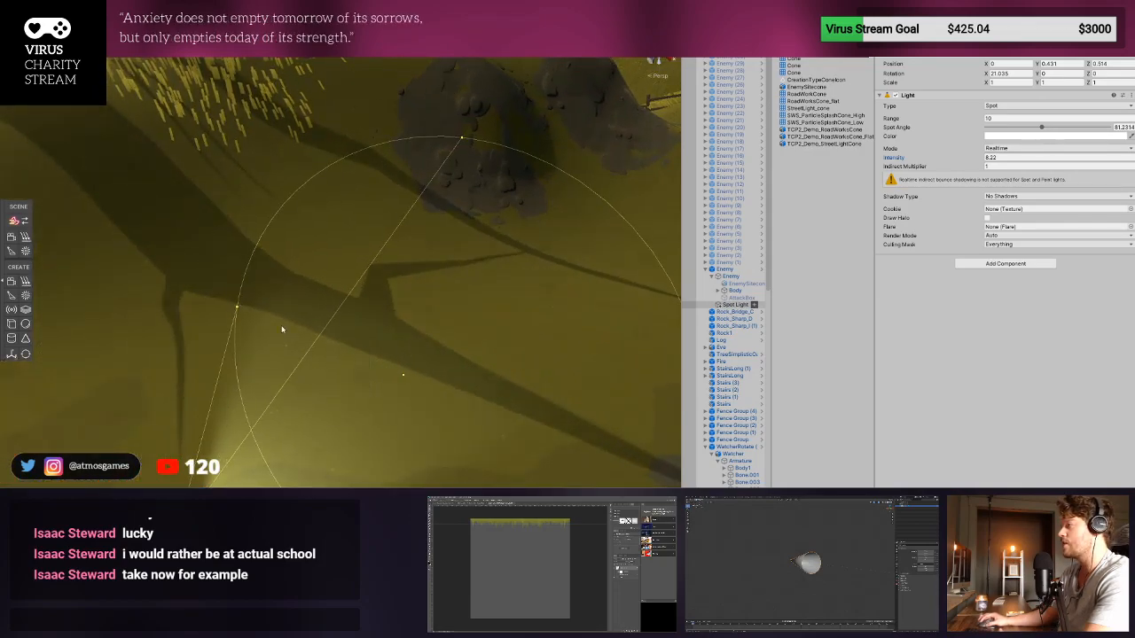
pyautogui.moveTo(404, 375); pyautogui.dragTo(544, 295)
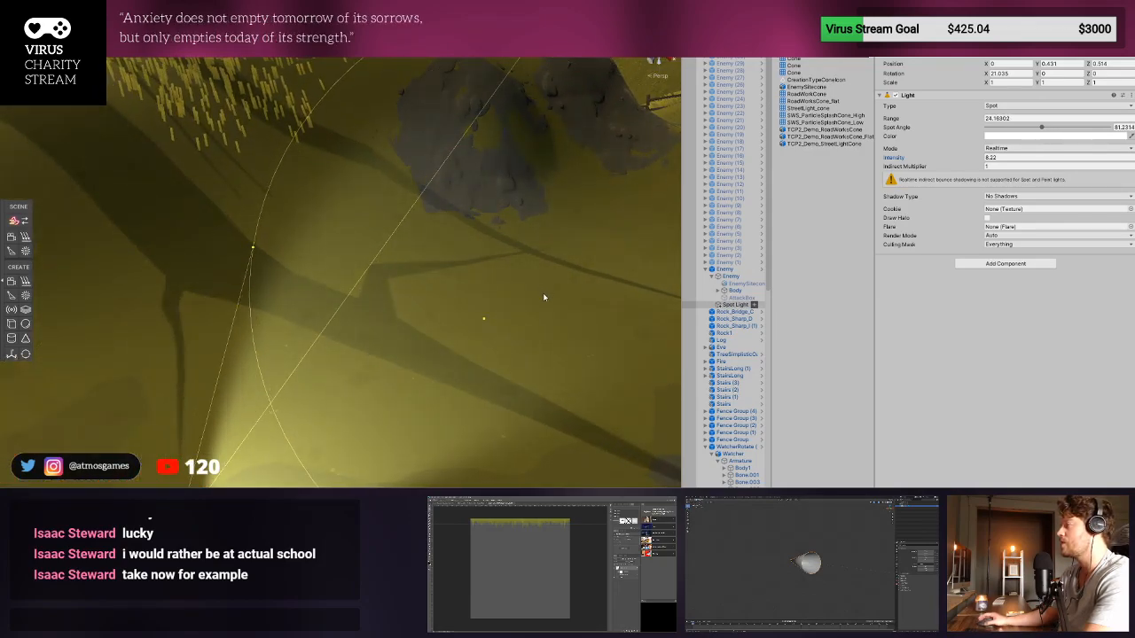
pyautogui.scroll(-5, 523, 301)
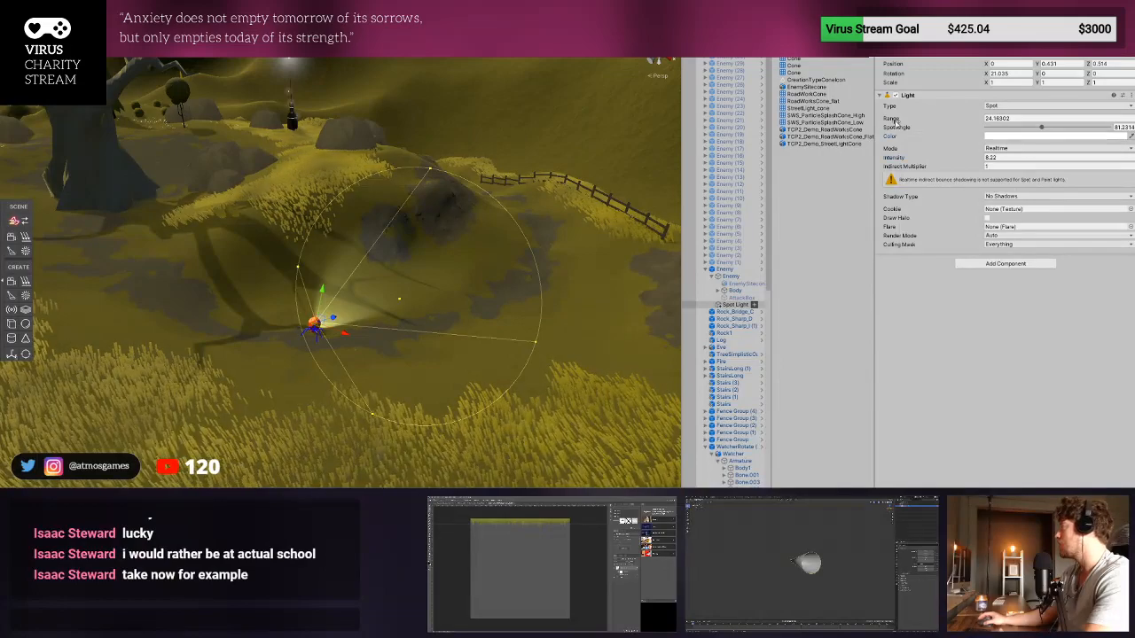
pyautogui.moveTo(839, 120); pyautogui.dragTo(888, 113)
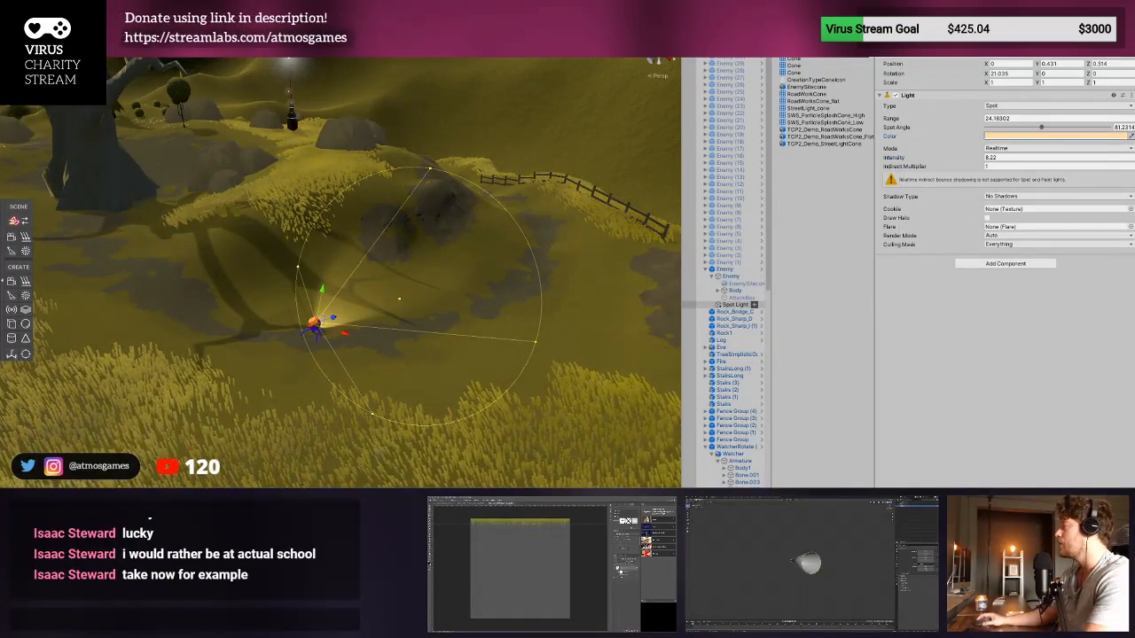
# - Playtest the level, running the character toward the Enemy to see its orange spot light, and stop the game
pyautogui.hotkey('ctrl', 'p')
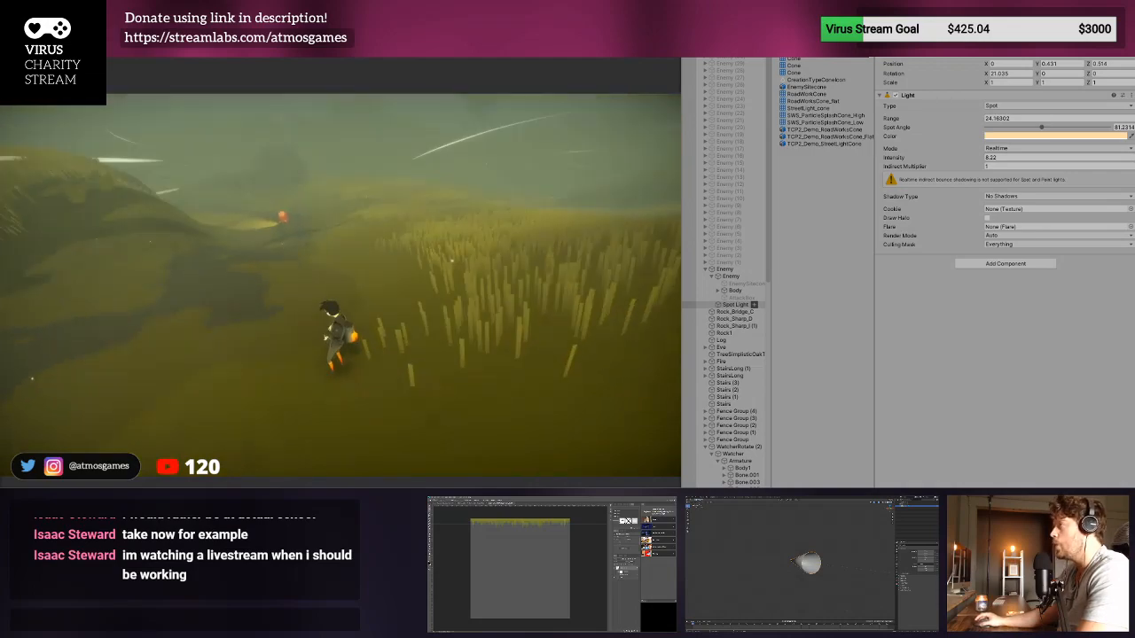
pyautogui.press('w')
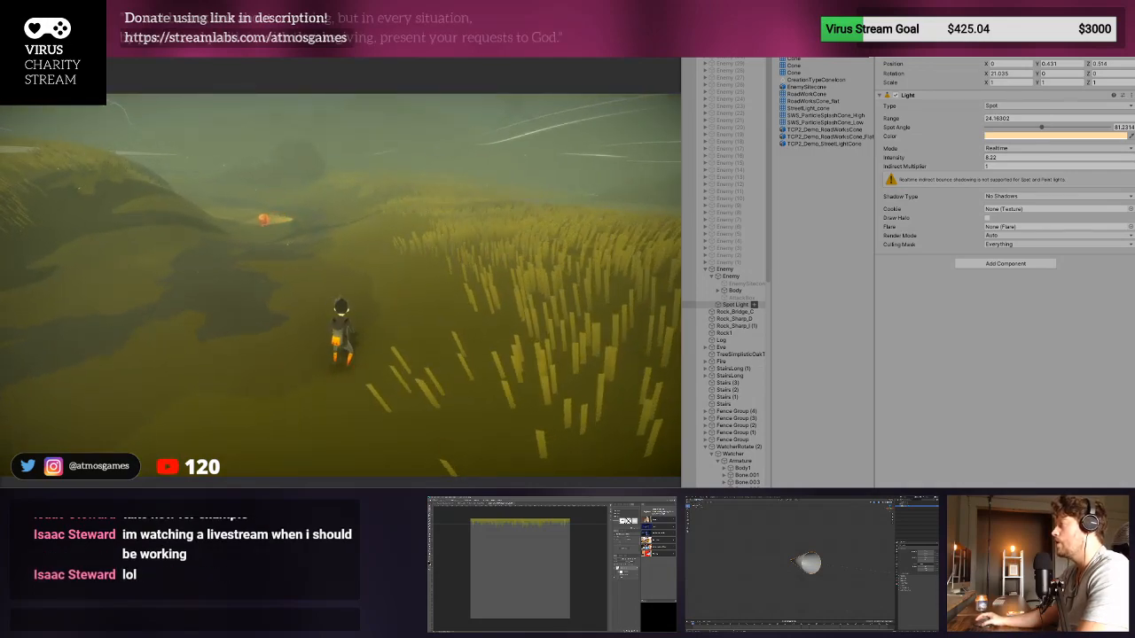
pyautogui.press('w')
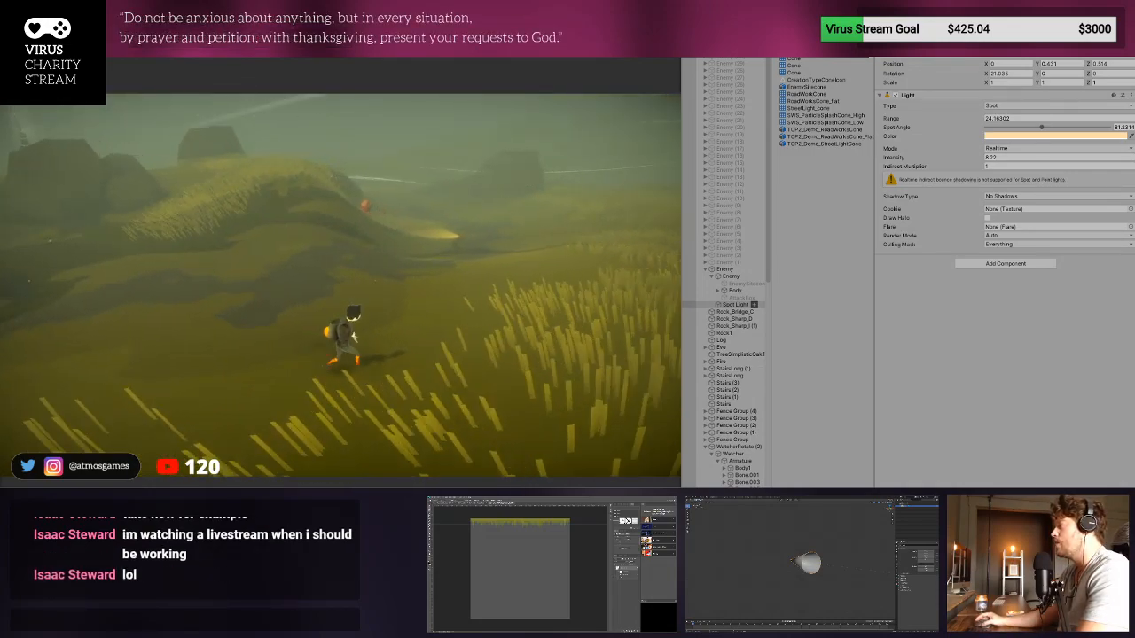
pyautogui.hotkey('ctrl', 'p')
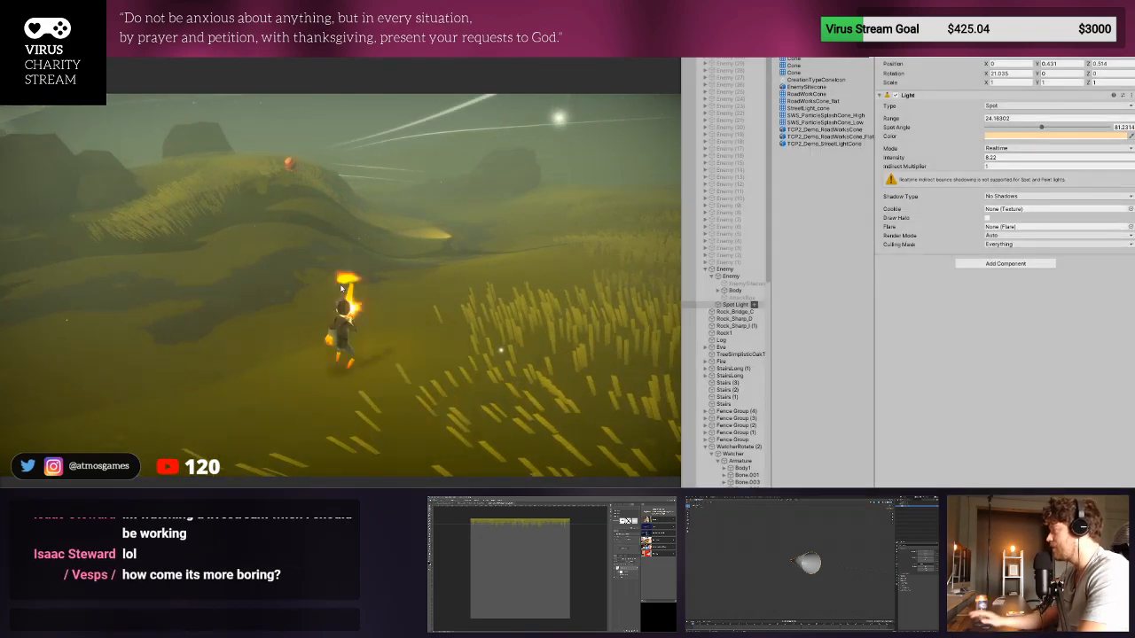
# - Cut the Spot Light from the Enemy in the level scene and paste it beside the Beetle's Body inside the Enemy prefab
pyautogui.click(734, 305)
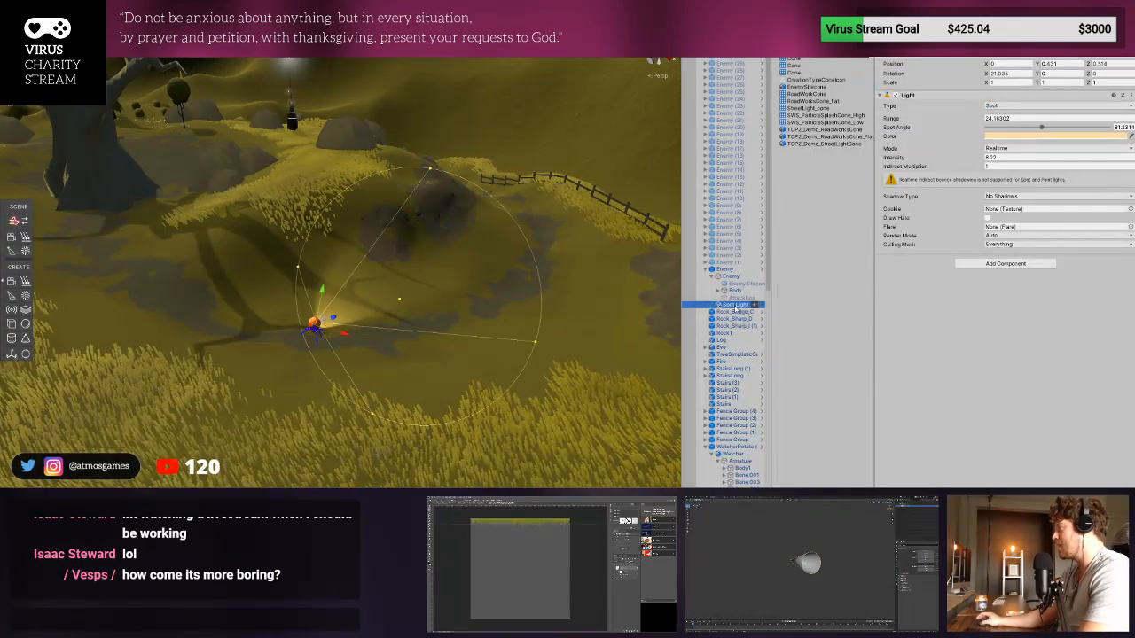
pyautogui.press('Delete')
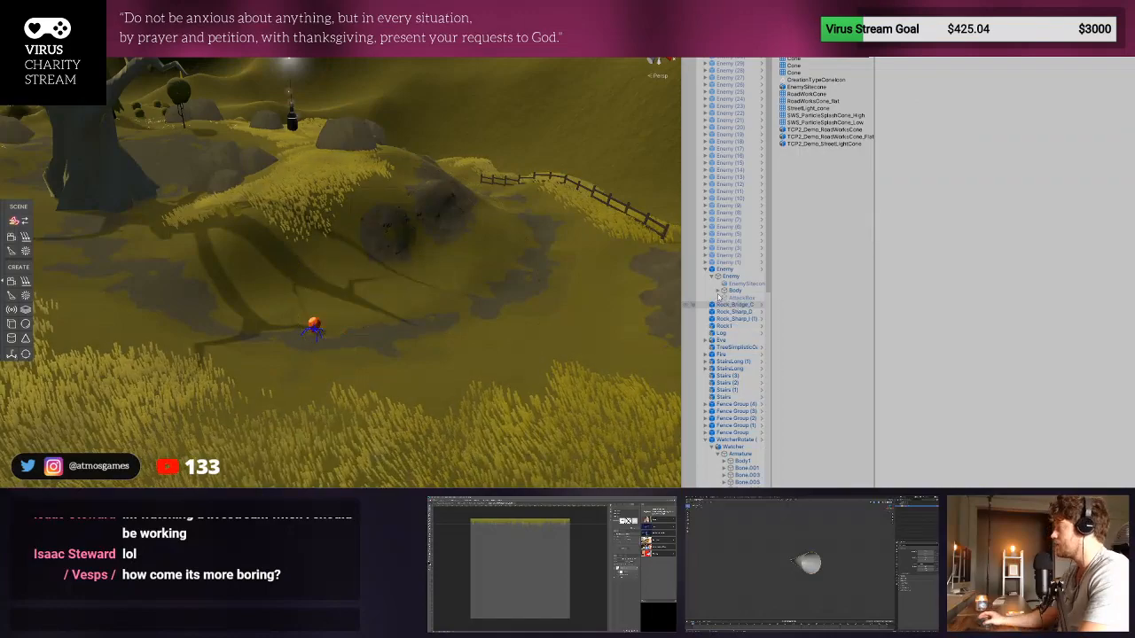
pyautogui.click(759, 270)
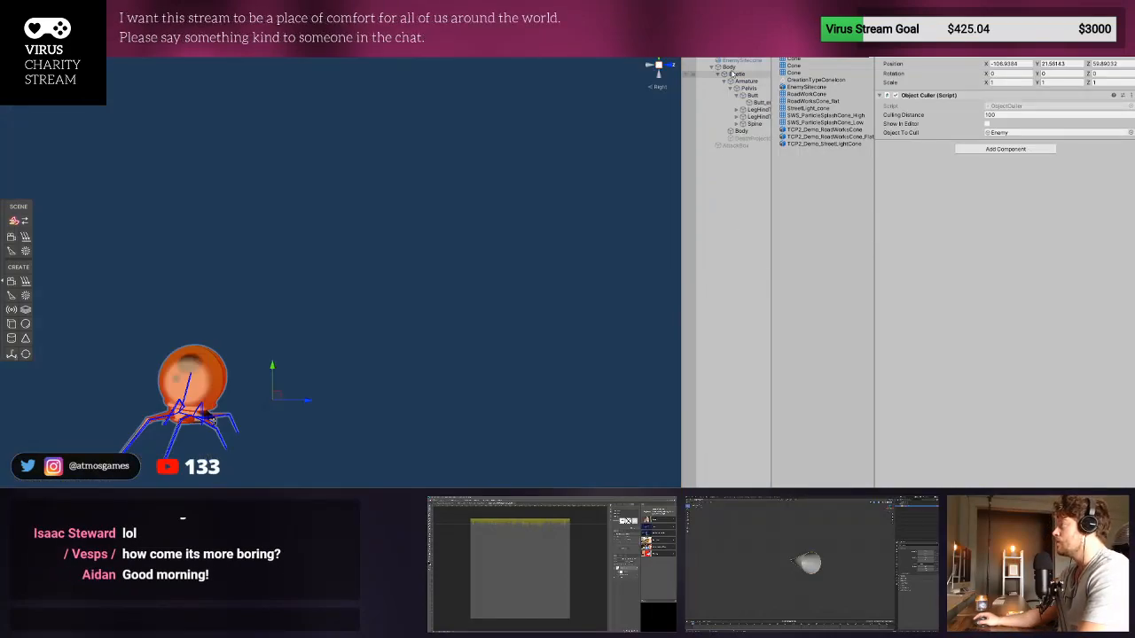
pyautogui.click(742, 131)
pyautogui.hotkey('ctrl', 'v')
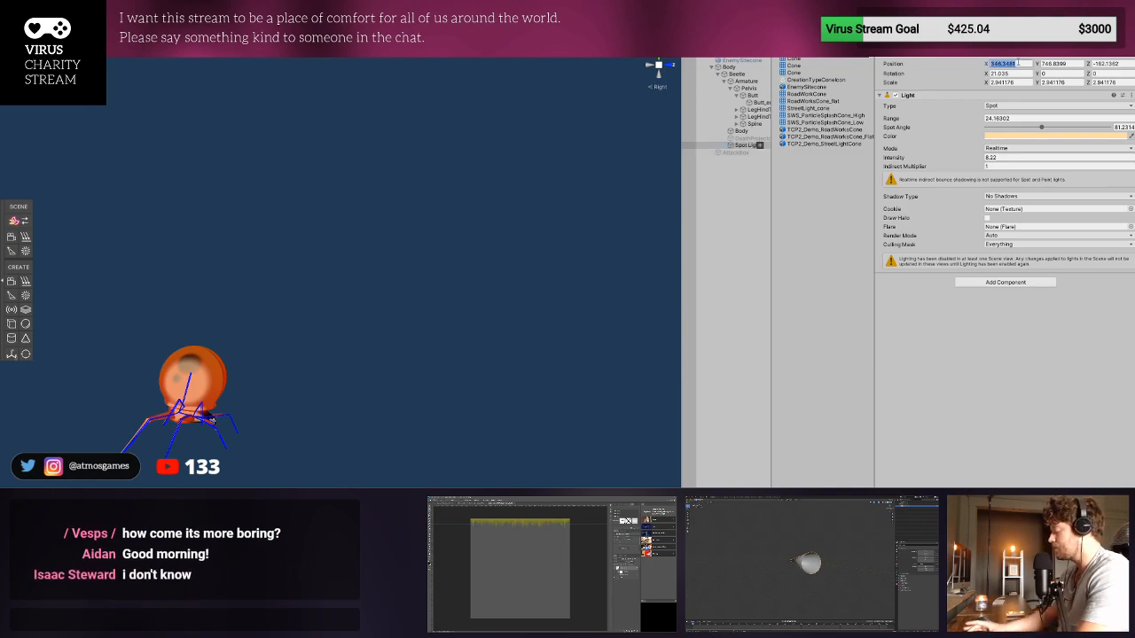
# - Set the pasted spot light's position to 0, 0, 0, raise it into the beetle's body and return to the level scene
pyautogui.write('0')
pyautogui.press('Tab')
pyautogui.write('0')
pyautogui.press('Tab')
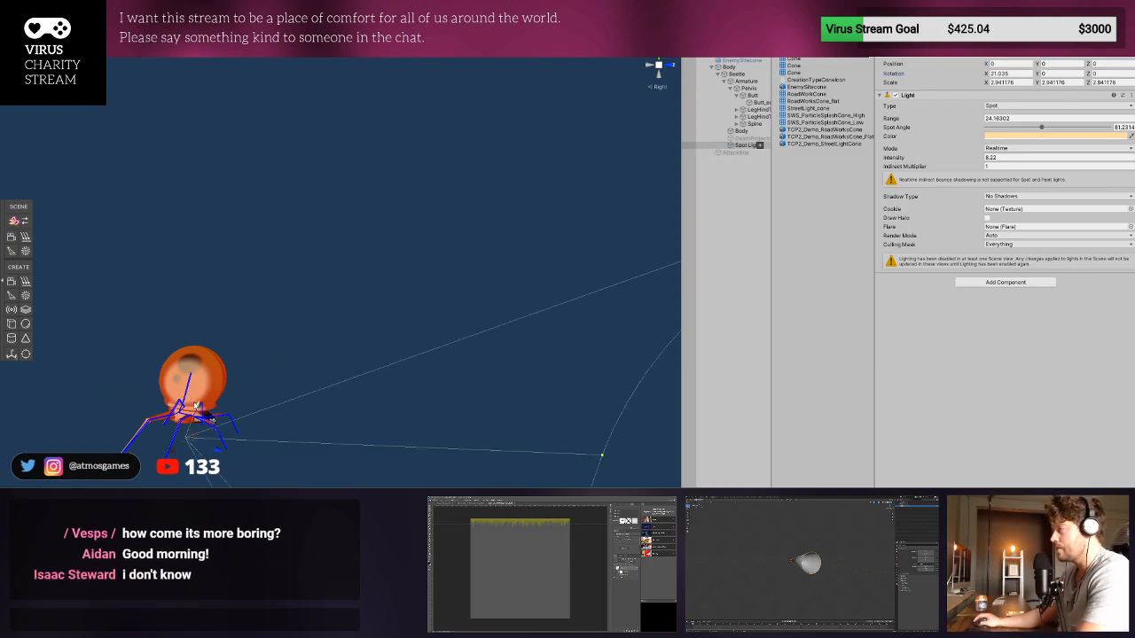
pyautogui.moveTo(197, 406); pyautogui.dragTo(208, 378)
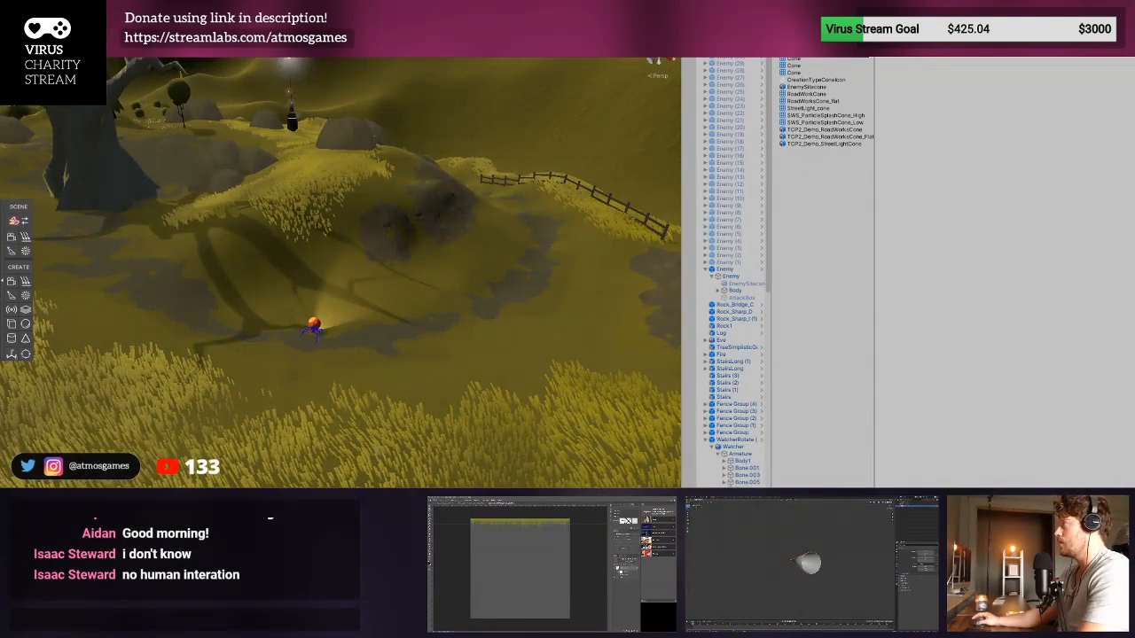
# - Playtest the level, running the character through the grass toward the Enemy to check its body-mounted spotlight, and stop the game
pyautogui.hotkey('ctrl', 'p')
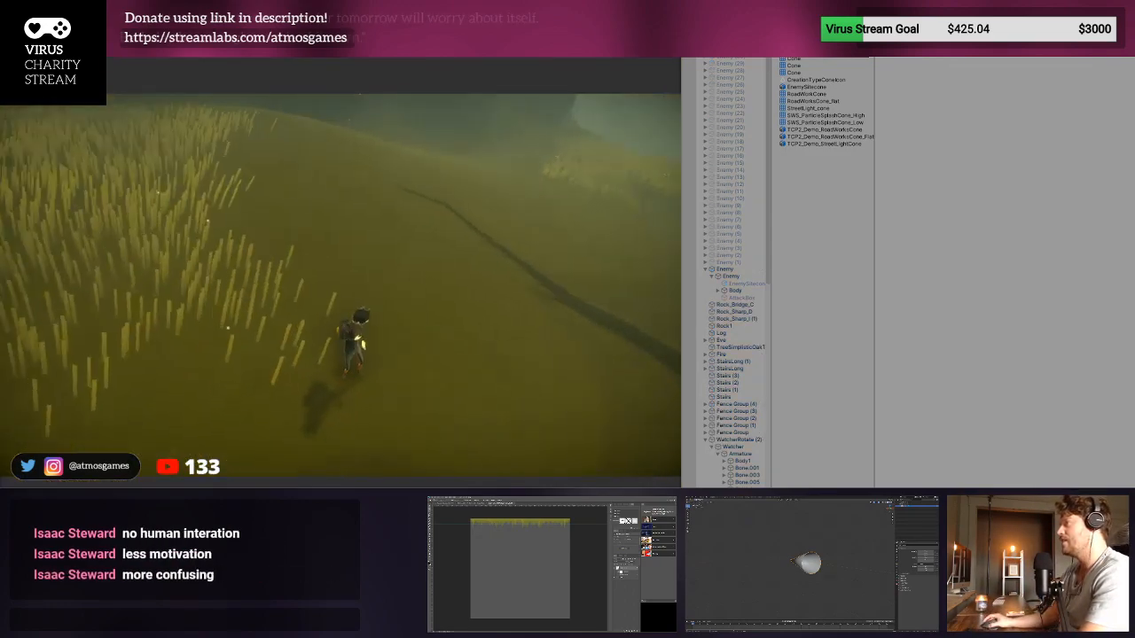
pyautogui.press('w')
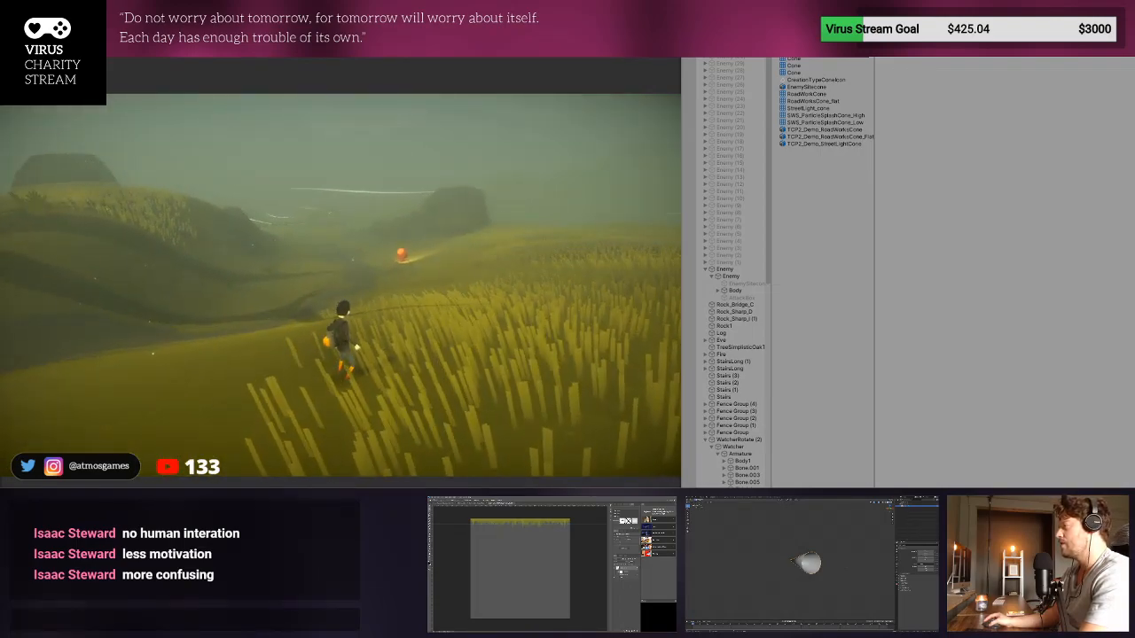
pyautogui.press('a')
pyautogui.press('d')
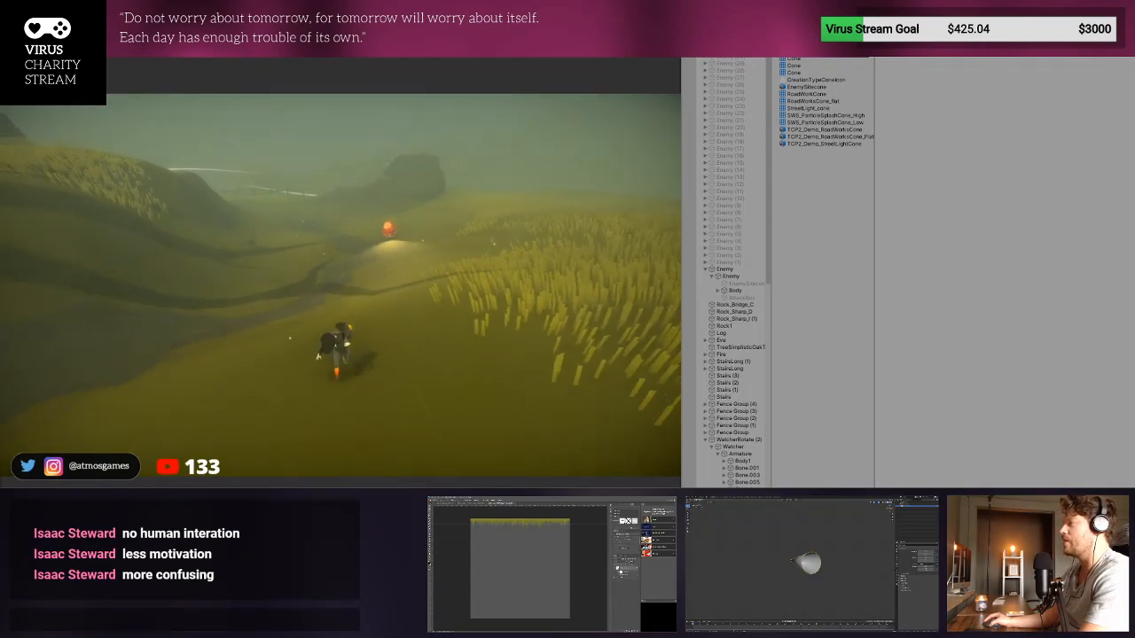
pyautogui.press('w')
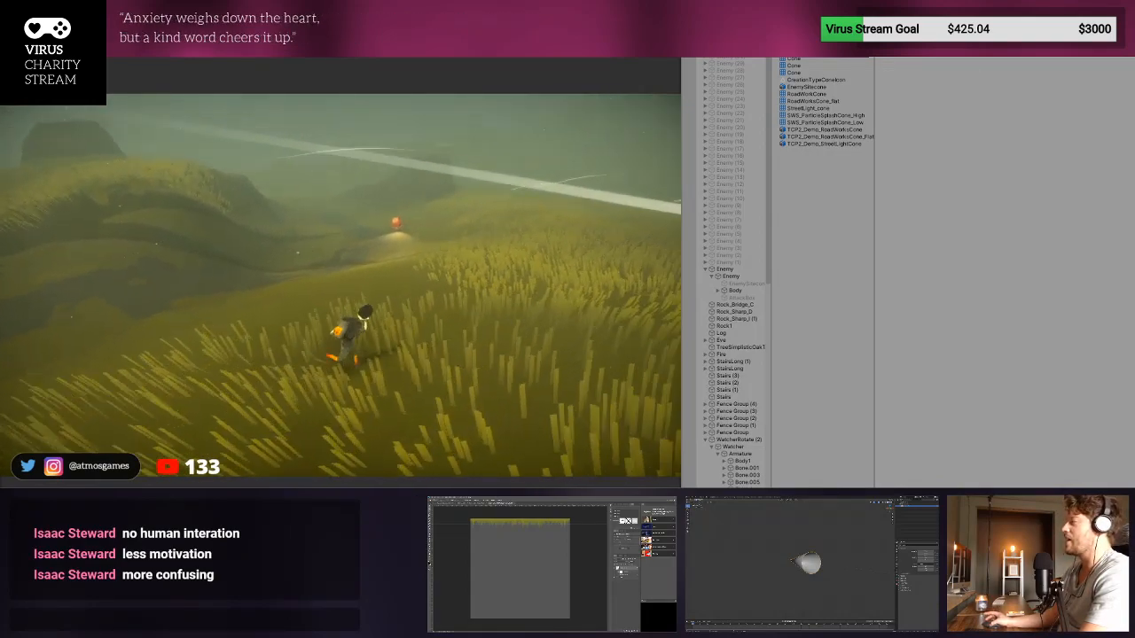
pyautogui.press('w')
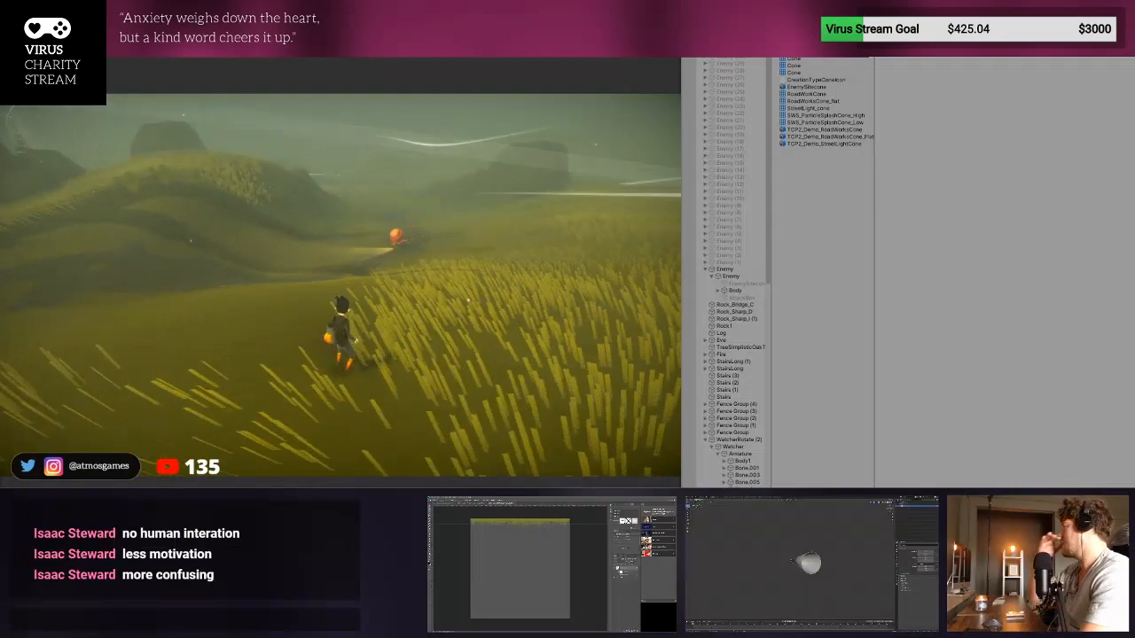
pyautogui.press('w')
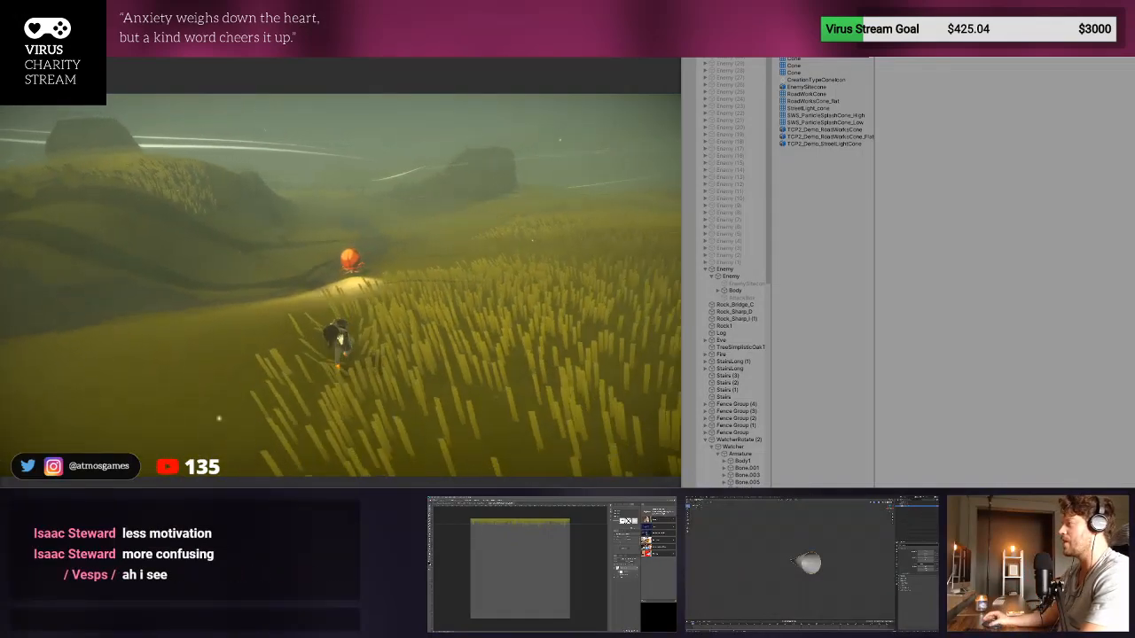
pyautogui.hotkey('ctrl', 'p')
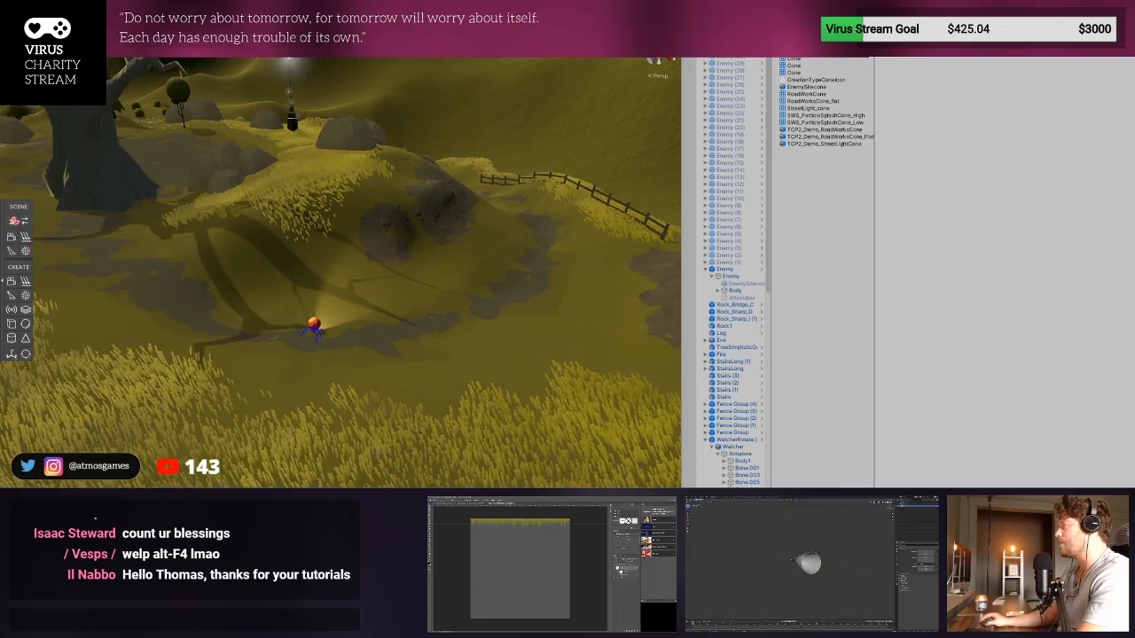
# - Clear the project search, select the Enemy child object, expand its Enemy script component and open that script in Visual Studio
pyautogui.press('Escape')
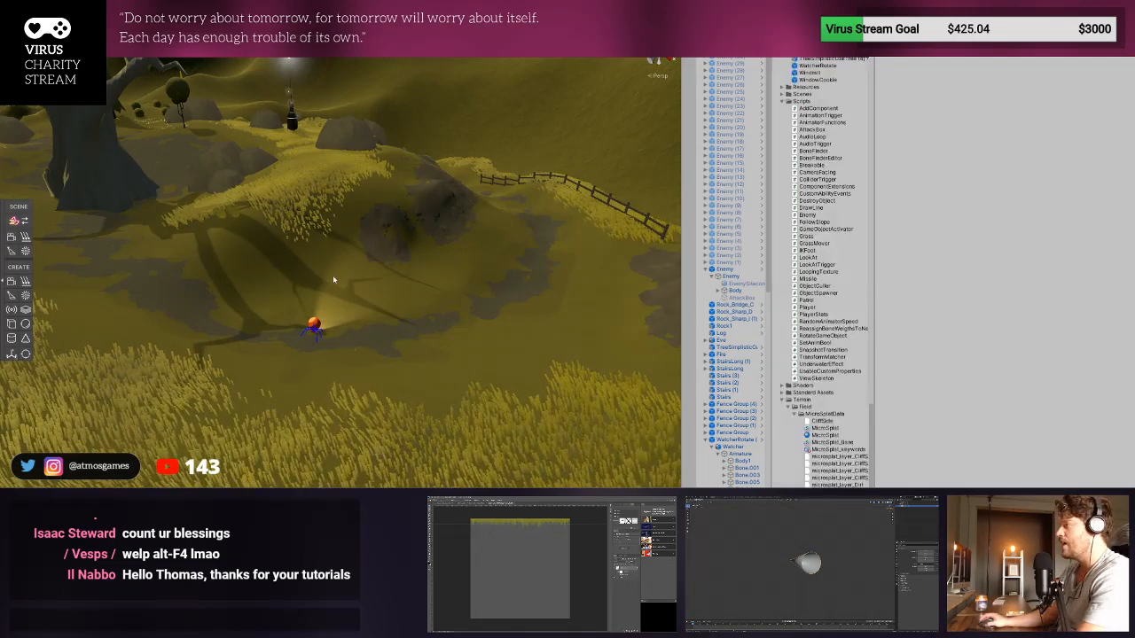
pyautogui.click(315, 324)
pyautogui.click(729, 276)
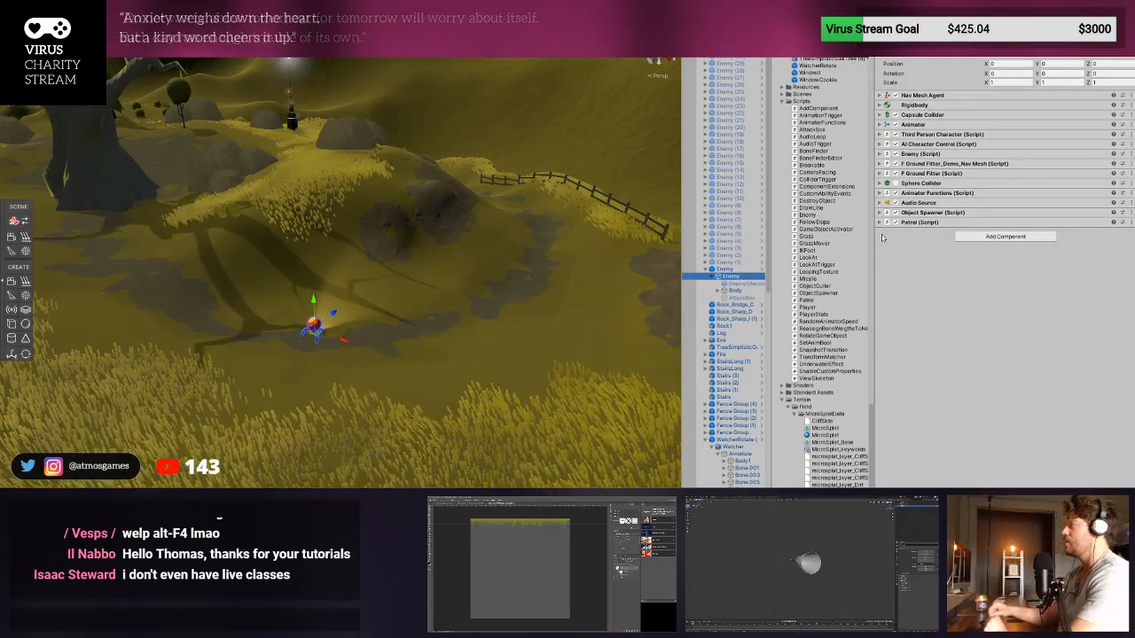
pyautogui.click(917, 154)
pyautogui.click(917, 154)
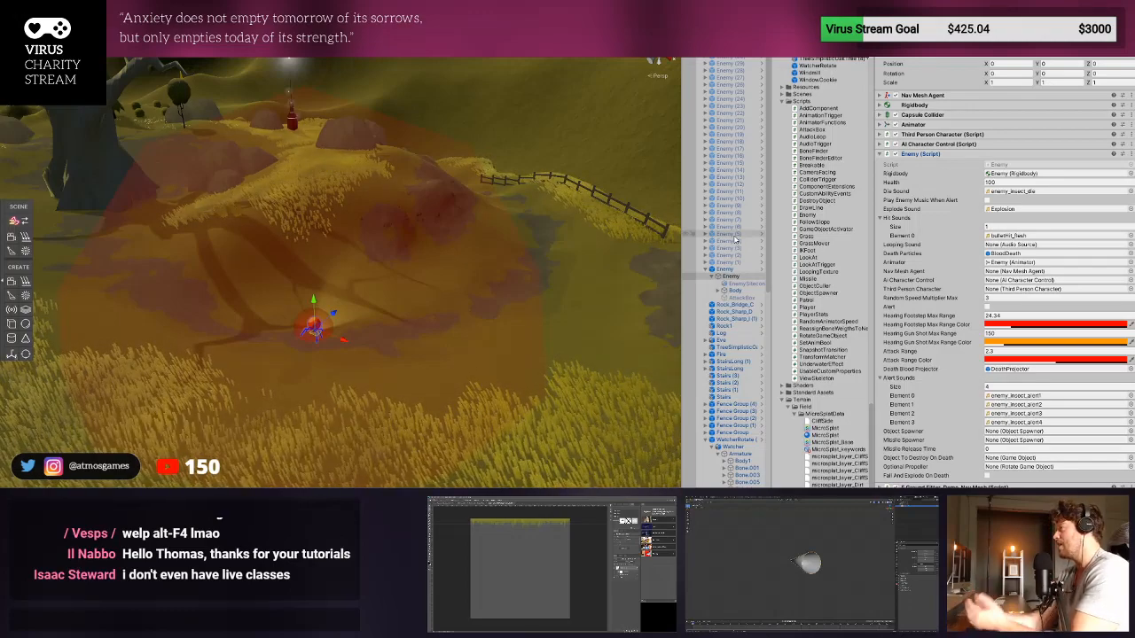
pyautogui.click(1015, 166)
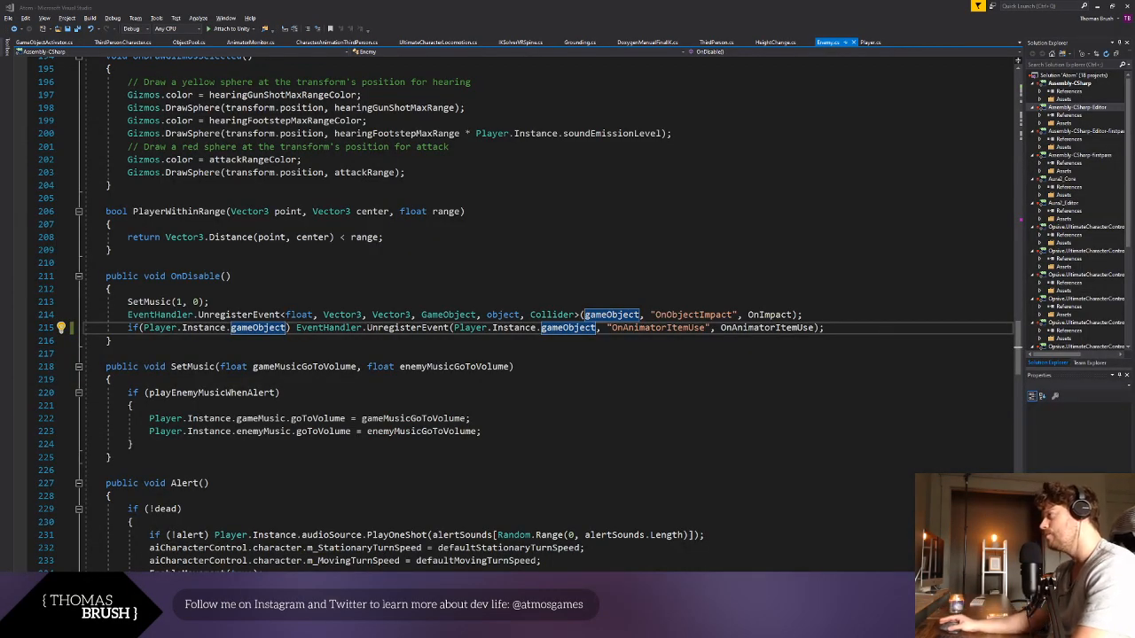
# - Duplicate the aiCharacterControl field declaration onto a new line below the dead field in the Enemy class
pyautogui.scroll(20, 440, 345)
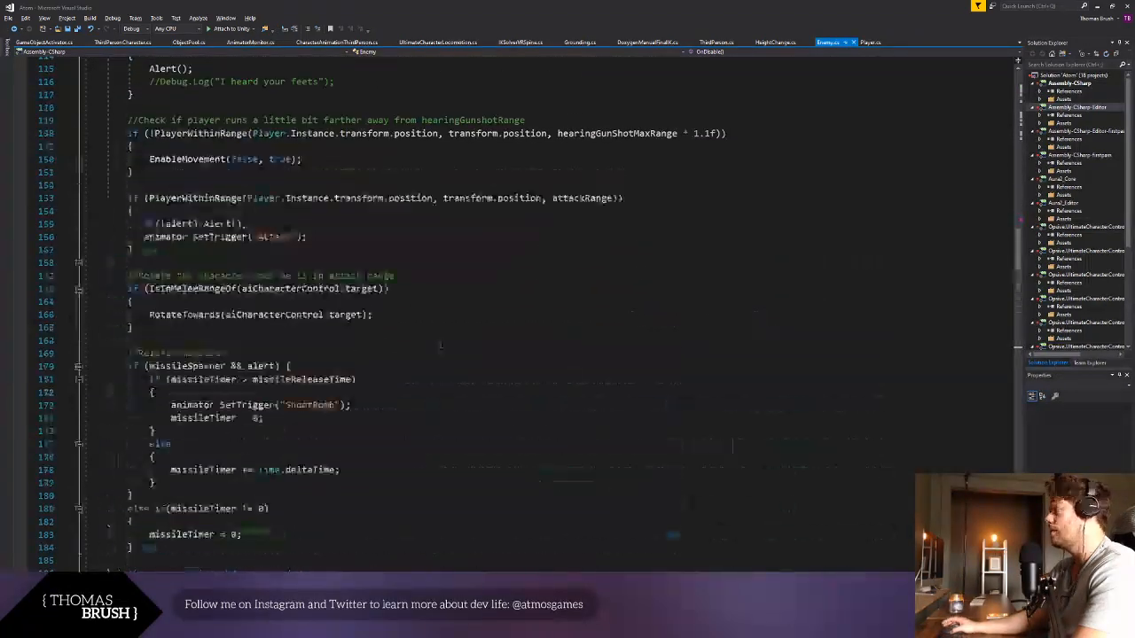
pyautogui.scroll(17, 440, 345)
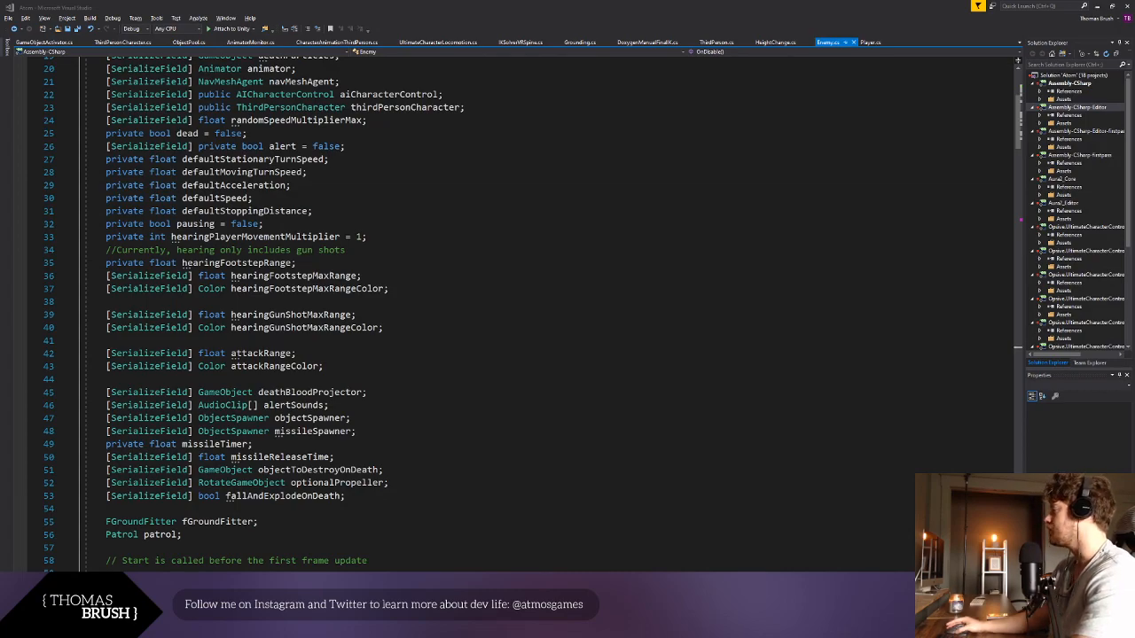
pyautogui.scroll(6, 346, 383)
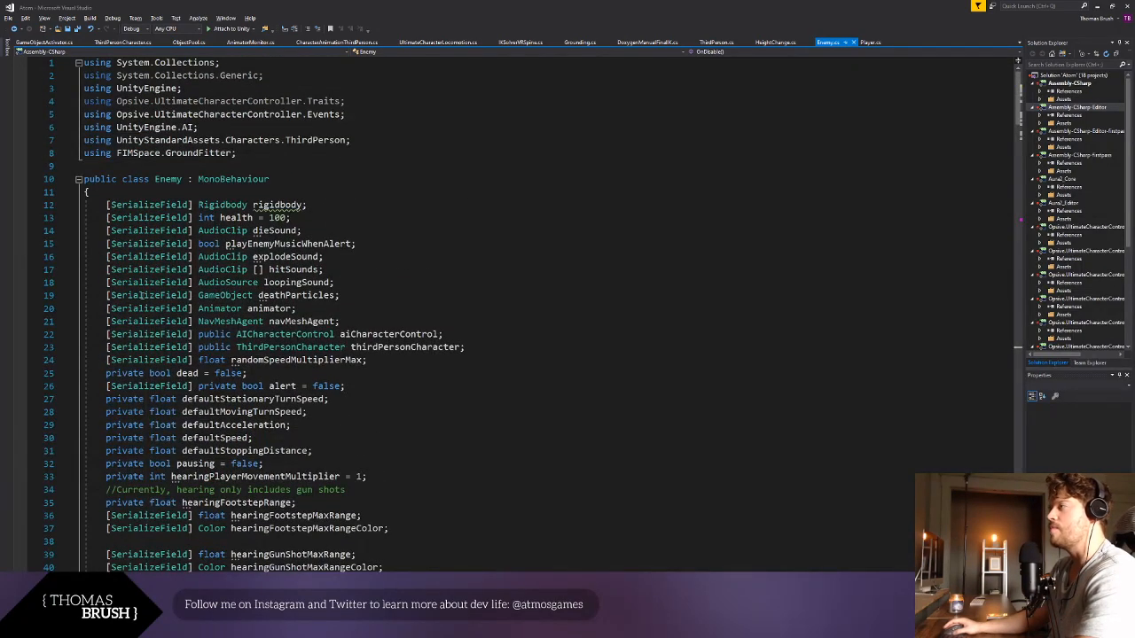
pyautogui.click(133, 217)
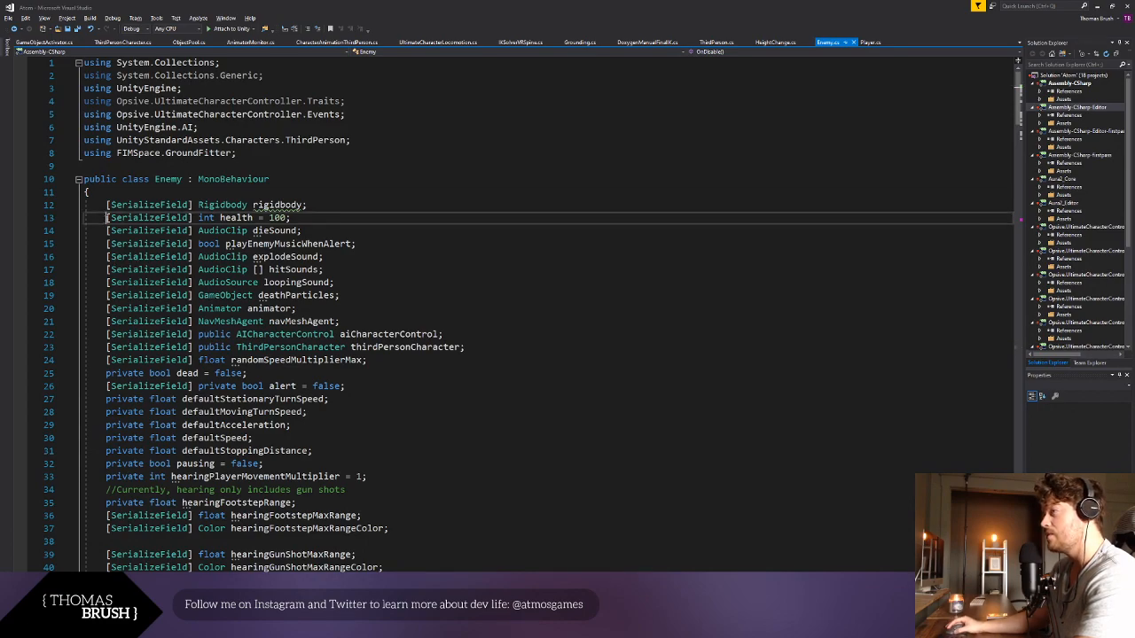
pyautogui.scroll(-5, 312, 269)
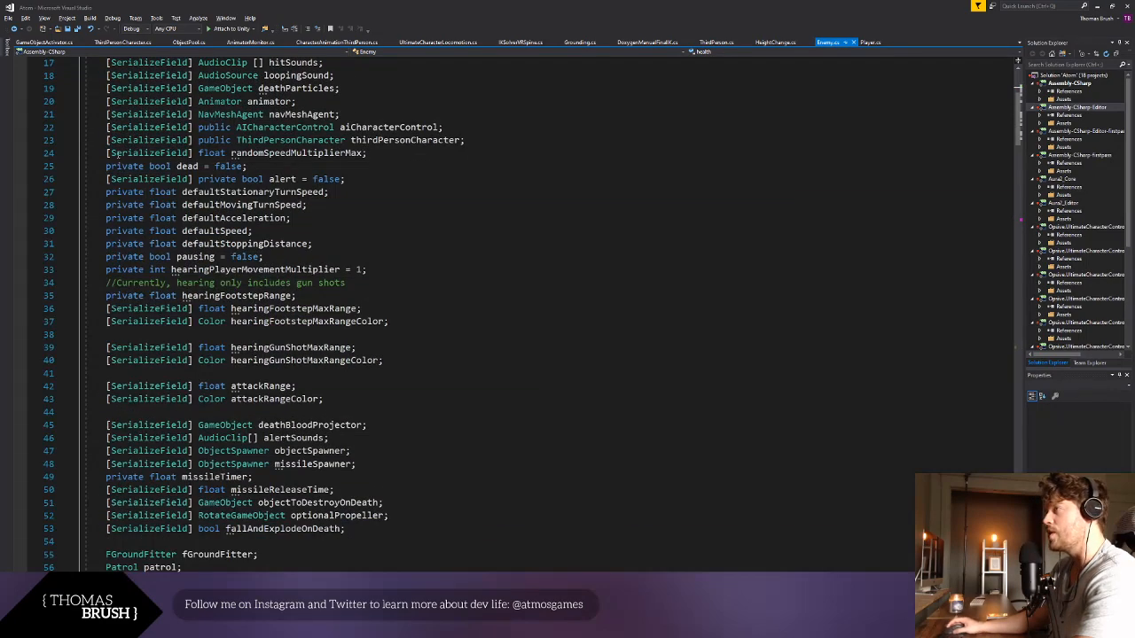
pyautogui.moveTo(106, 127); pyautogui.dragTo(443, 127)
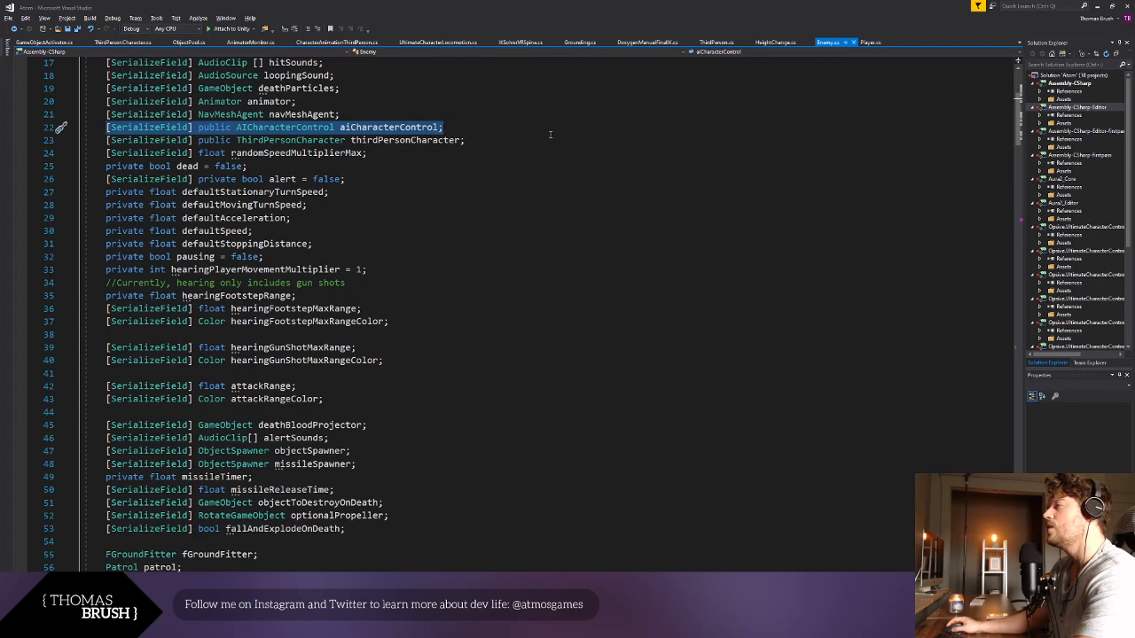
pyautogui.hotkey('ctrl', 'c')
pyautogui.click(292, 164)
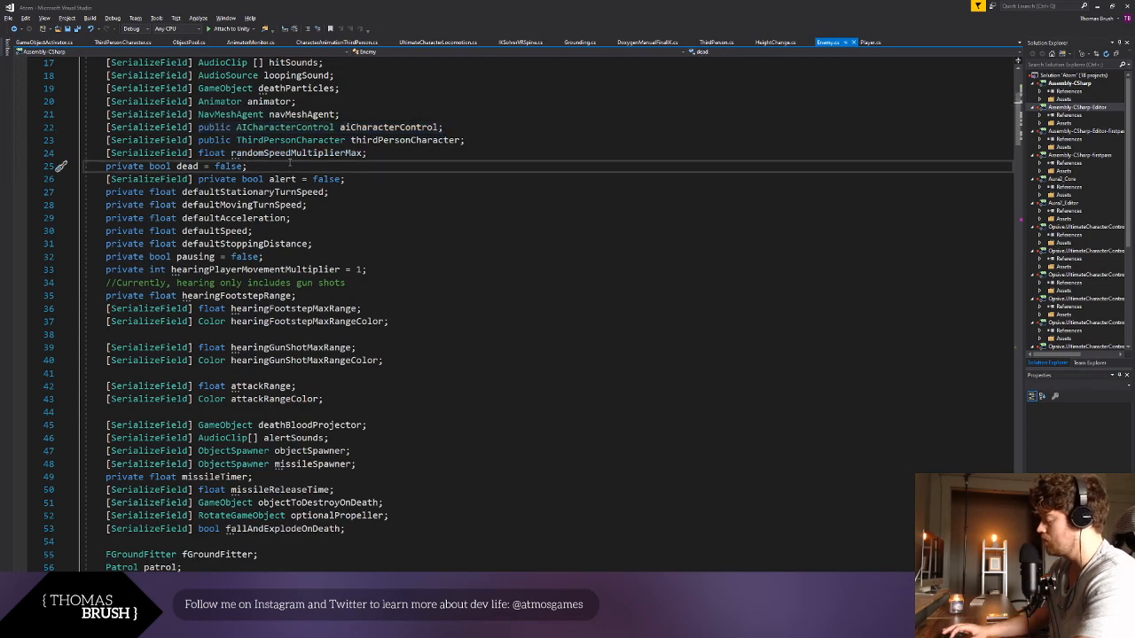
pyautogui.press('Return')
pyautogui.hotkey('ctrl', 'v')
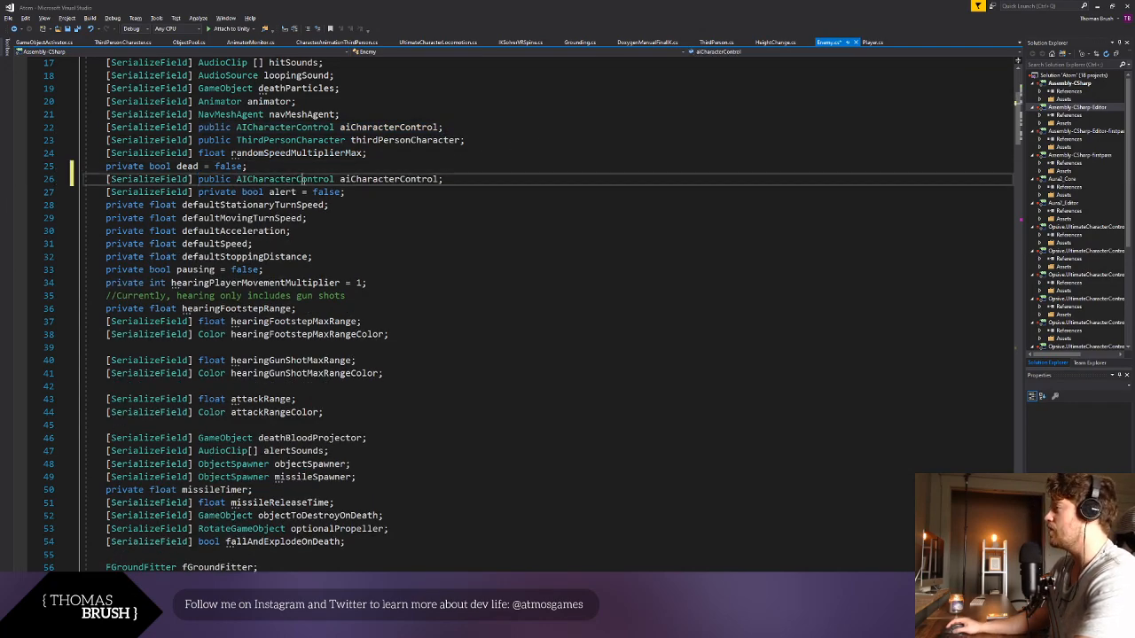
# - Turn the duplicated declaration into a serialized public bool named deaf and save the script
pyautogui.doubleClick(305, 179)
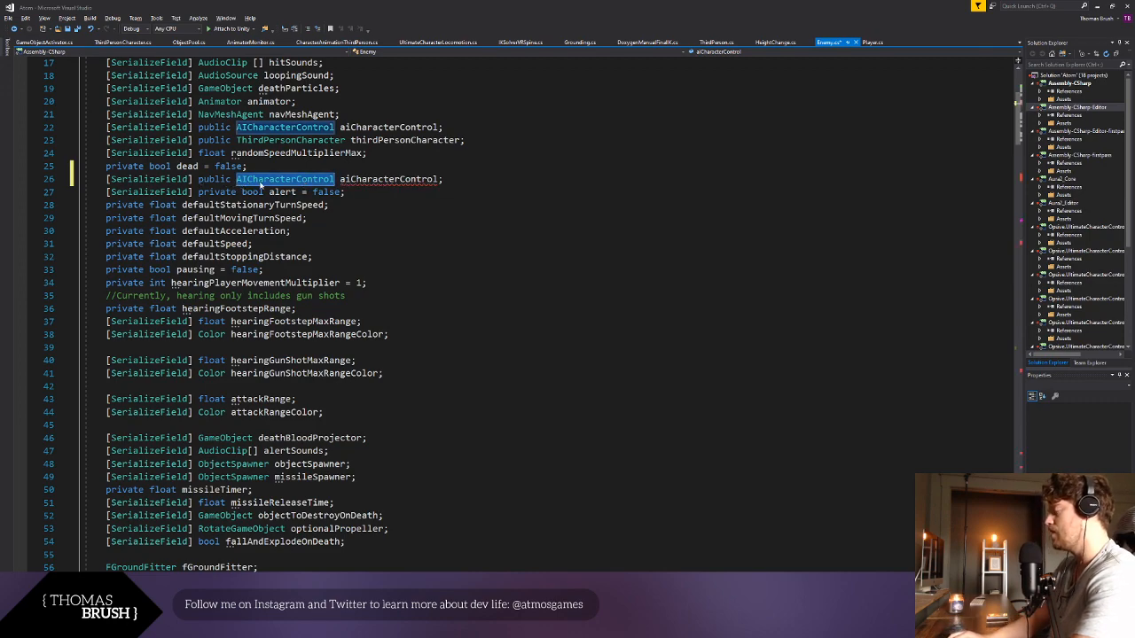
pyautogui.write('bool')
pyautogui.doubleClick(350, 179)
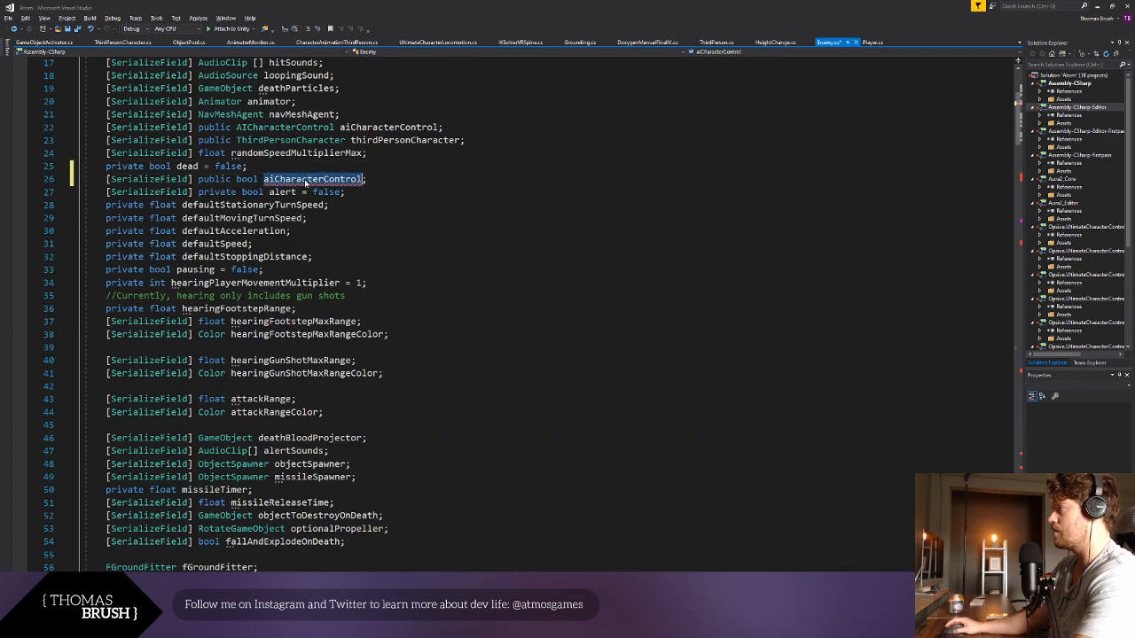
pyautogui.write('deaf')
pyautogui.hotkey('ctrl', 'shift', 'Left')
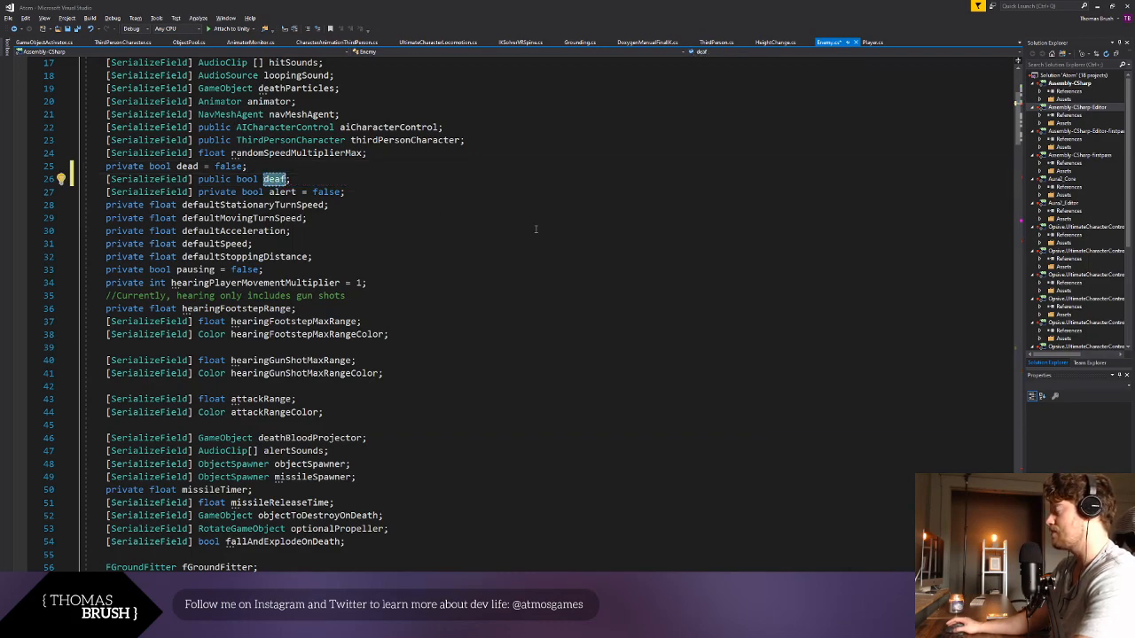
pyautogui.click(536, 230)
pyautogui.click(342, 183)
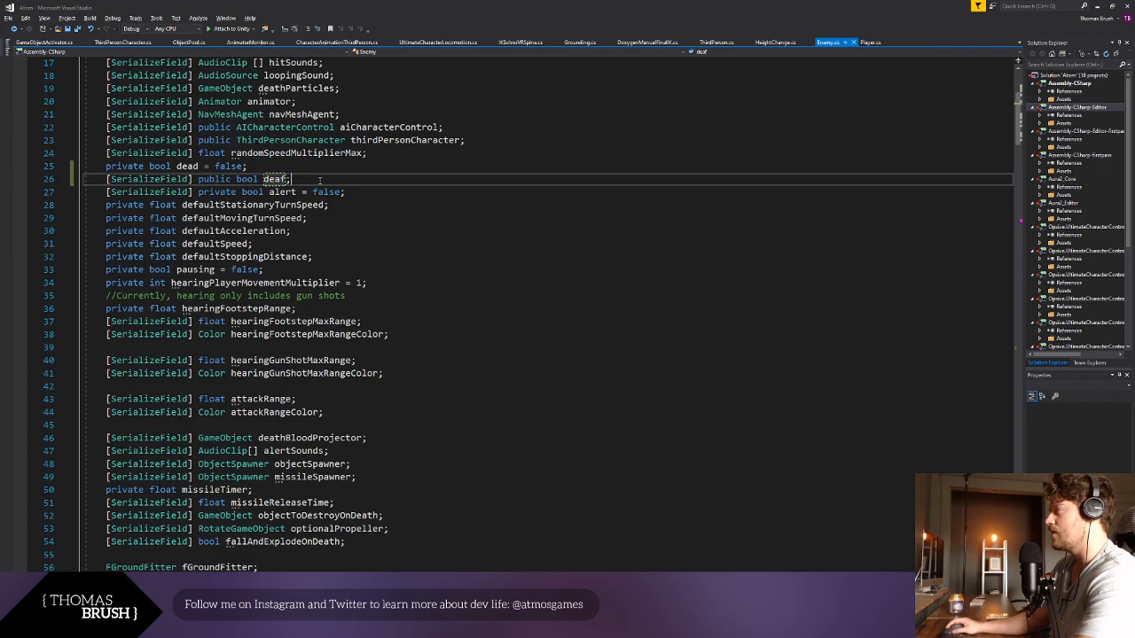
# - Add "!deaf &&" at the start of the hearingFootstepRange condition in Update and save the script
pyautogui.scroll(-17, 357, 366)
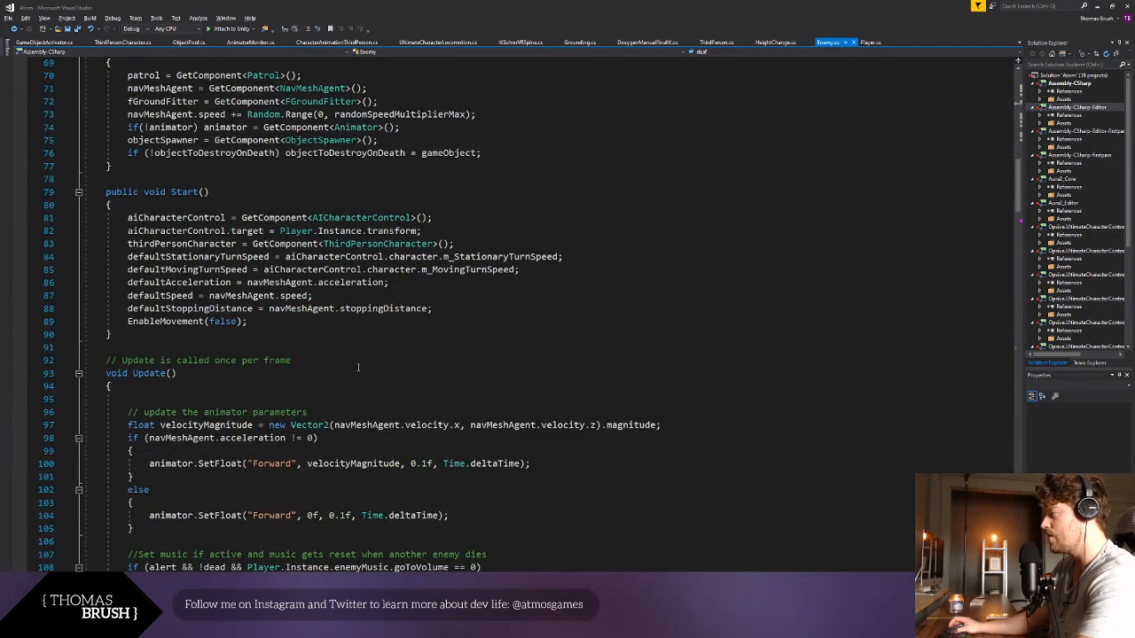
pyautogui.scroll(-5, 357, 366)
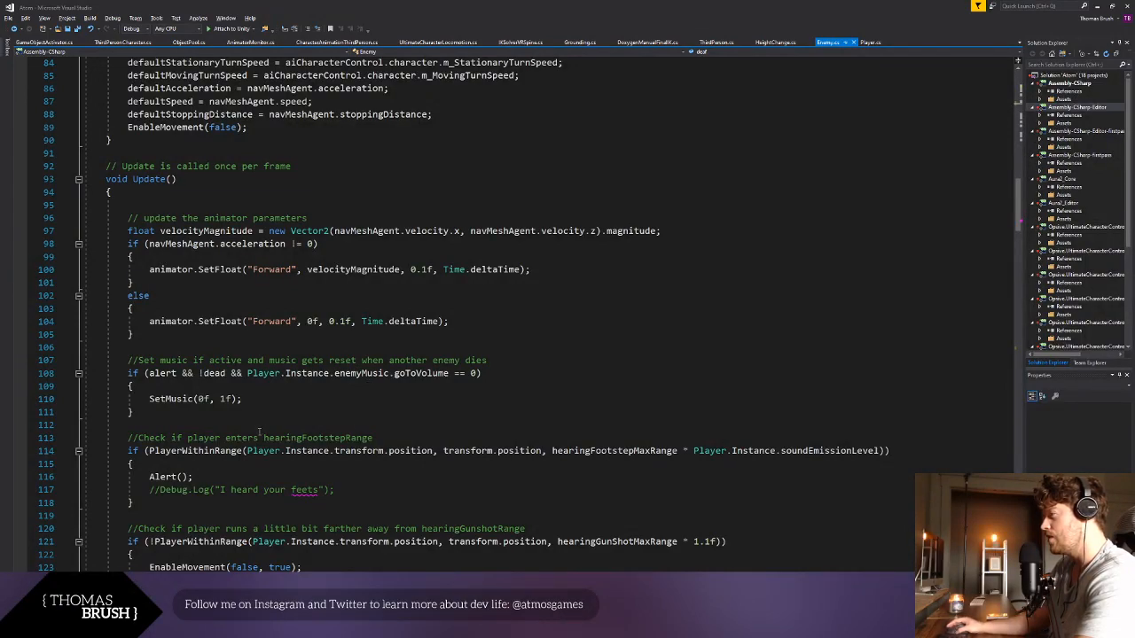
pyautogui.click(455, 438)
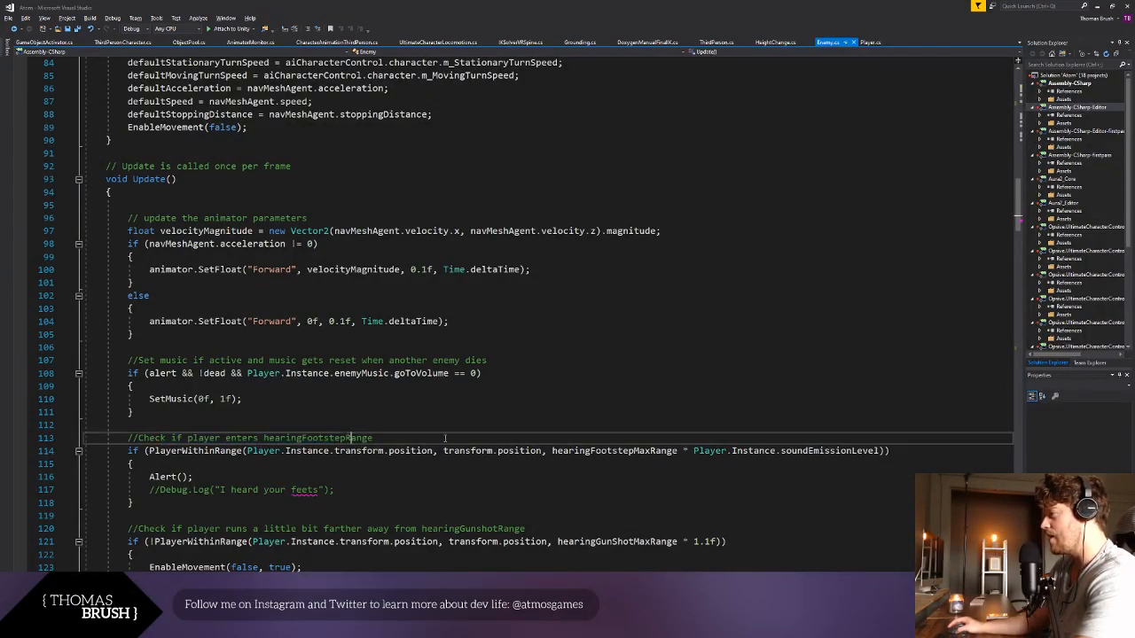
pyautogui.click(149, 451)
pyautogui.write('deaf')
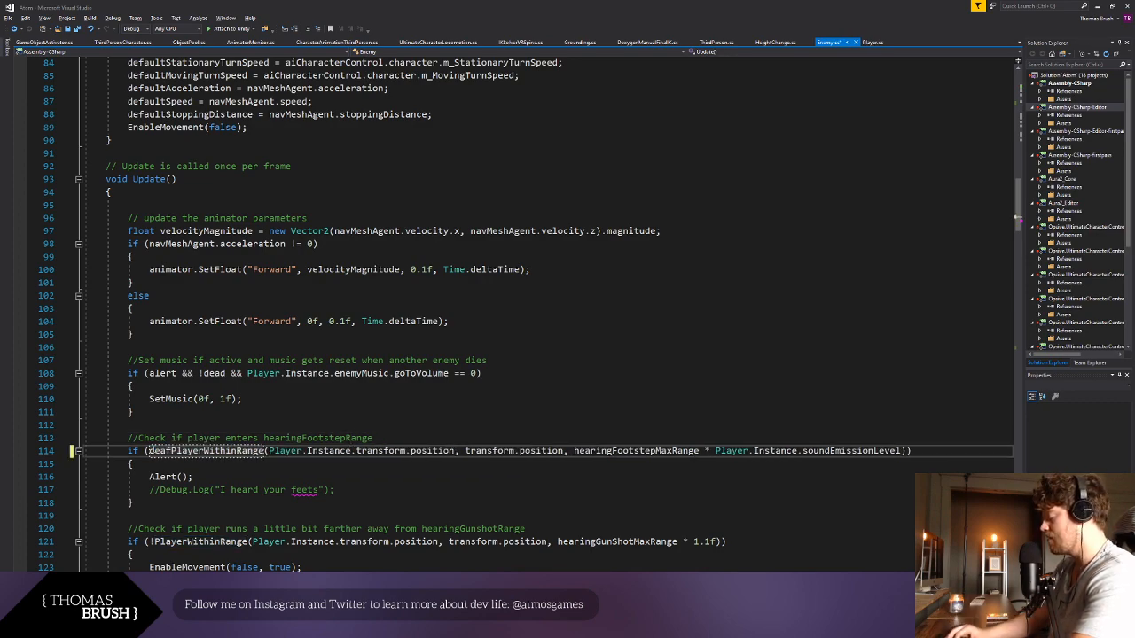
pyautogui.write(' &&')
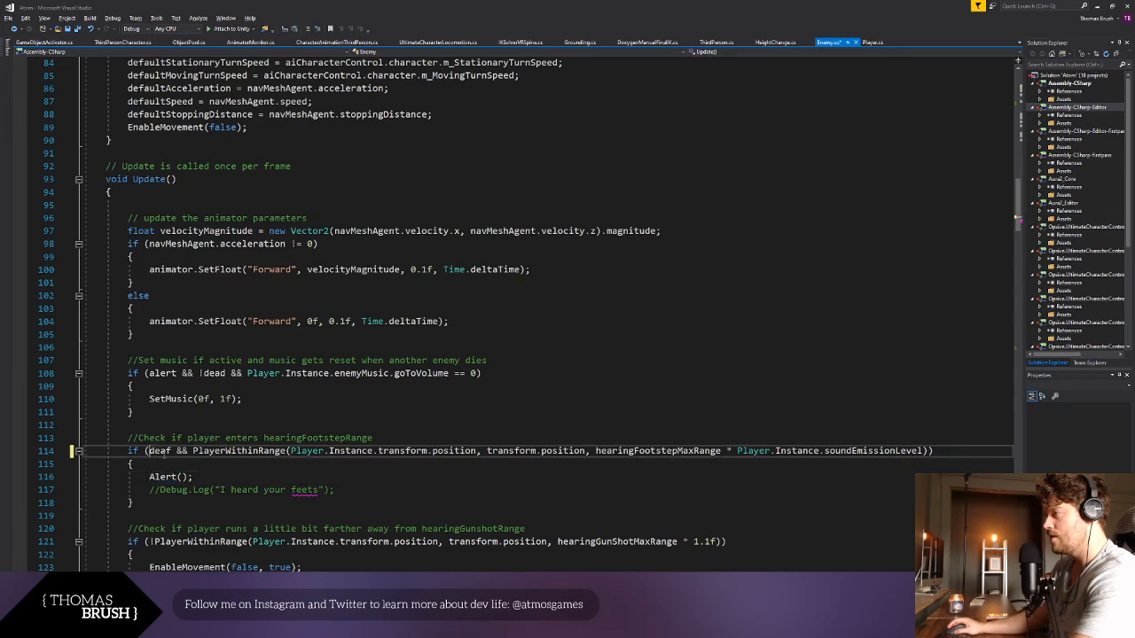
pyautogui.click(148, 451)
pyautogui.write('!')
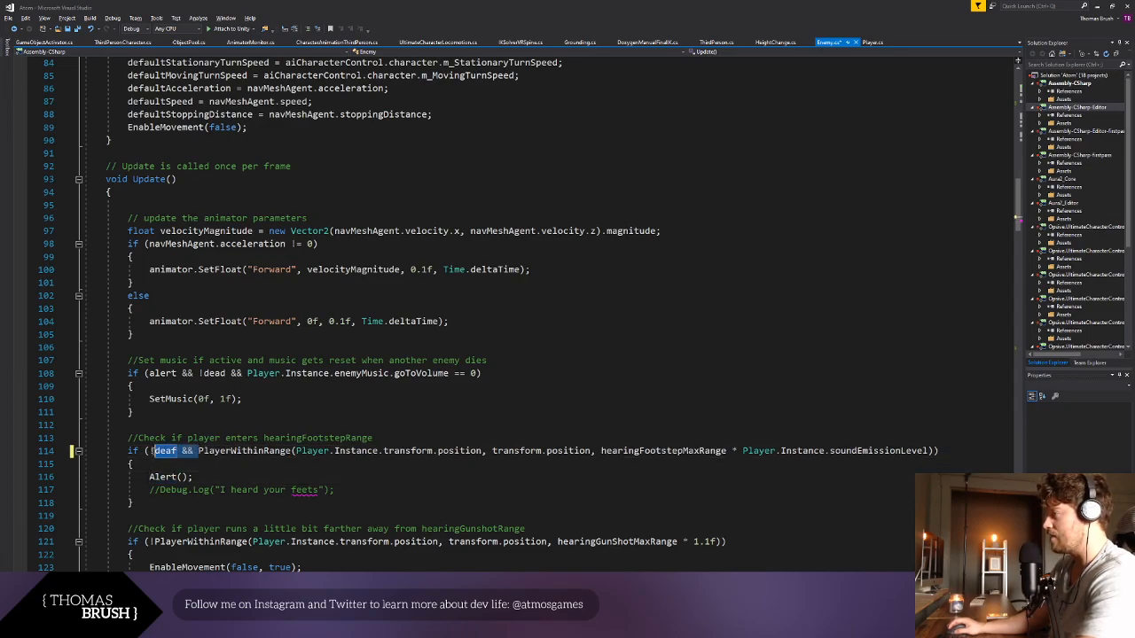
pyautogui.moveTo(149, 451); pyautogui.dragTo(192, 452)
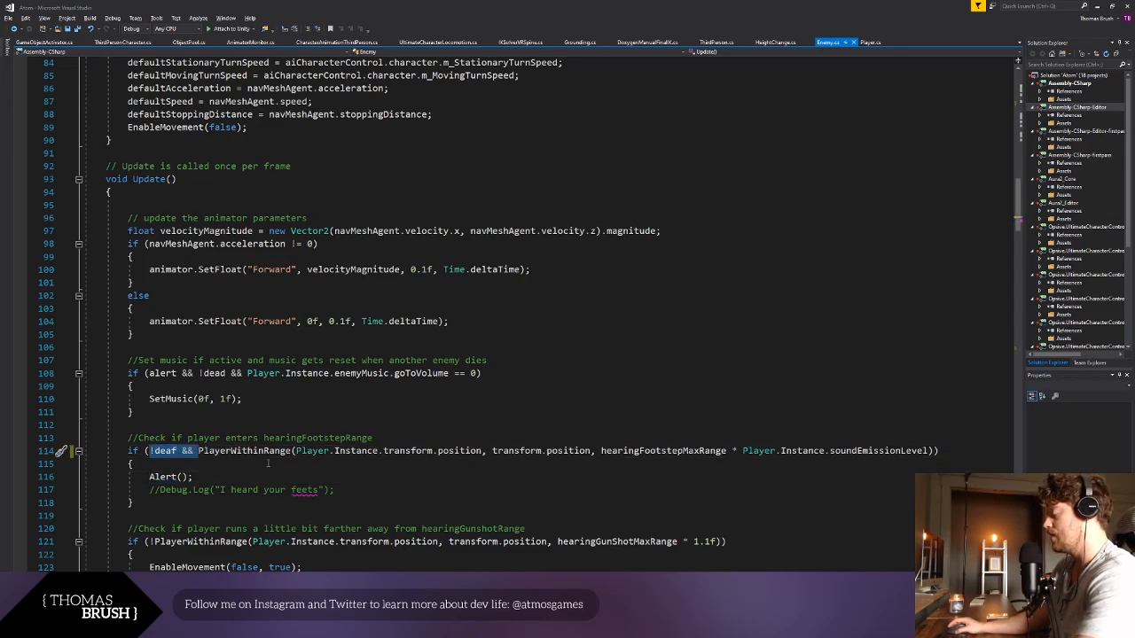
# - Insert the comment "//Check if in attack range" above the attackRange condition in Update
pyautogui.scroll(-6, 267, 463)
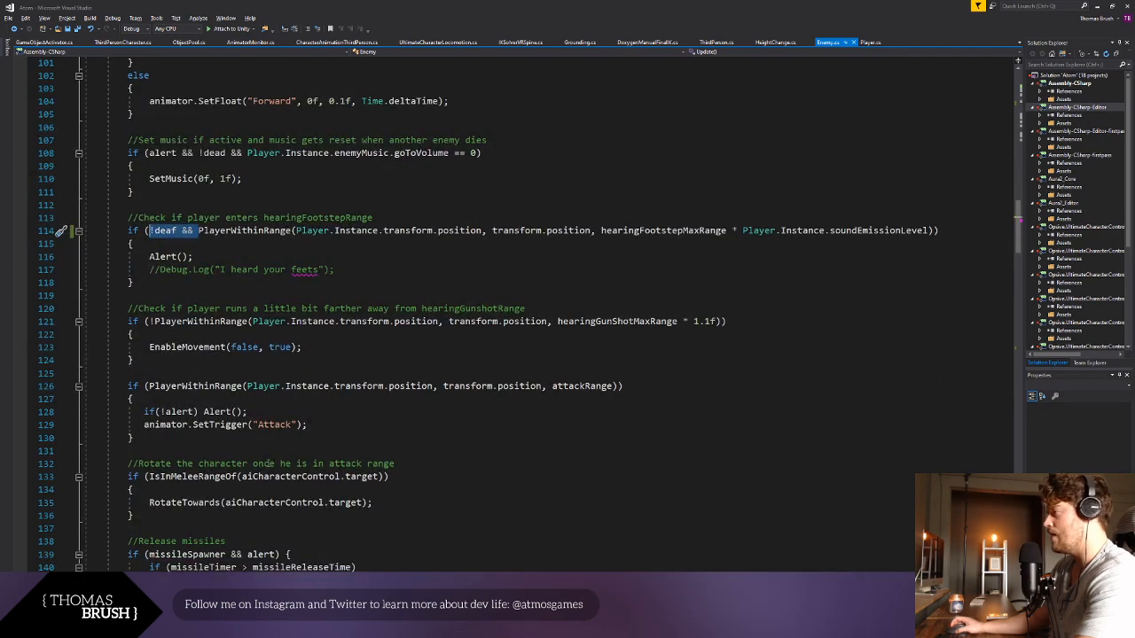
pyautogui.click(200, 375)
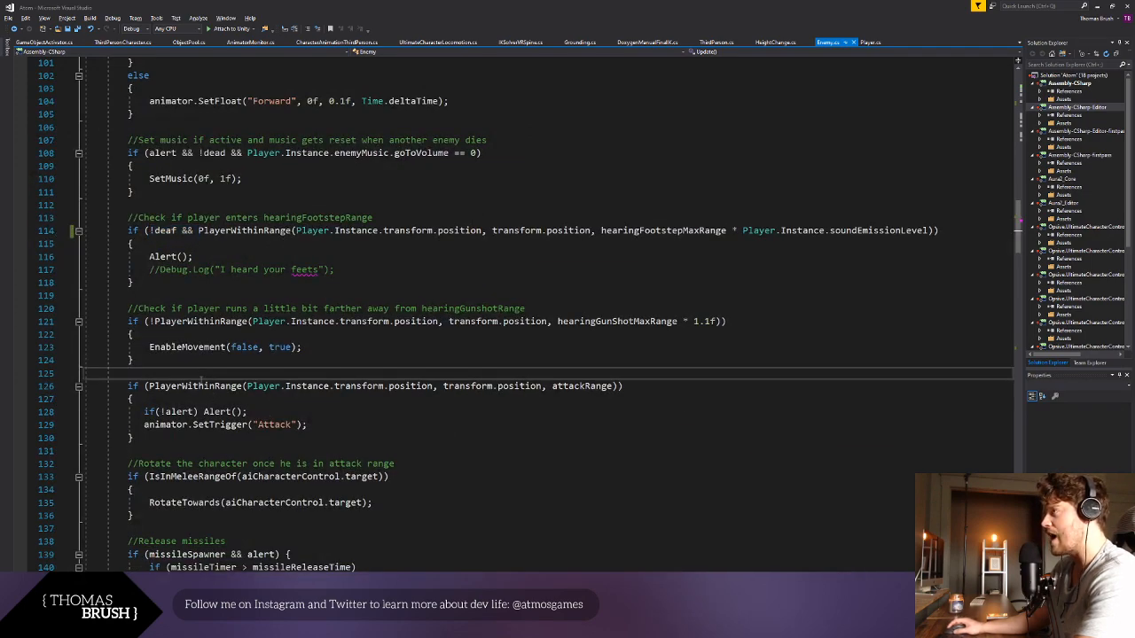
pyautogui.press('Return')
pyautogui.write('//Attack')
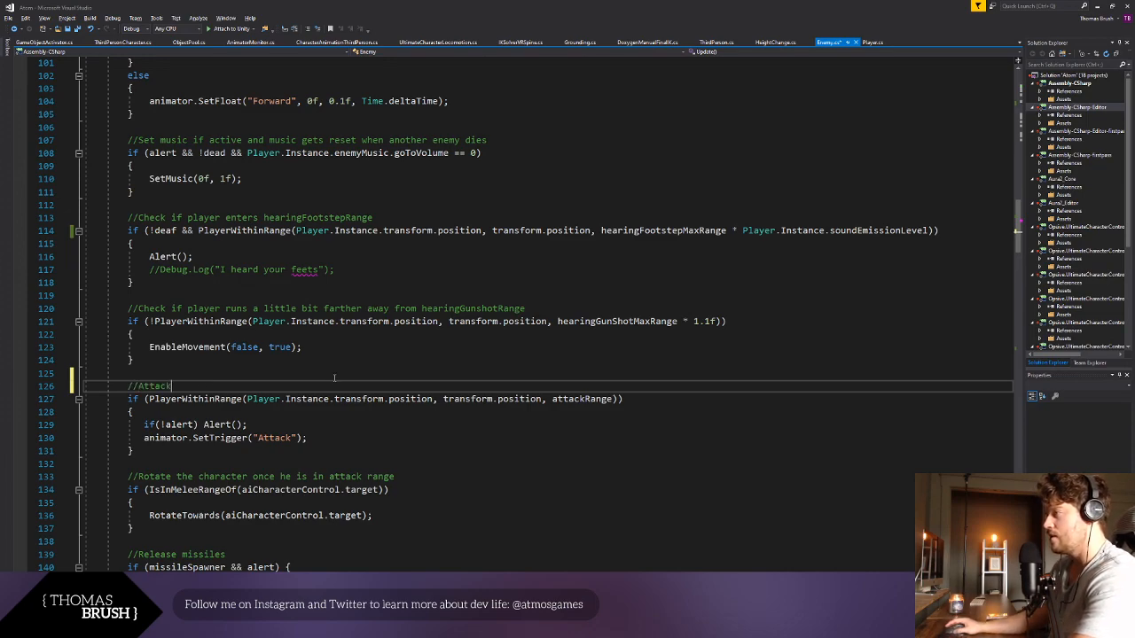
pyautogui.doubleClick(152, 387)
pyautogui.press('BackSpace')
pyautogui.write('Check')
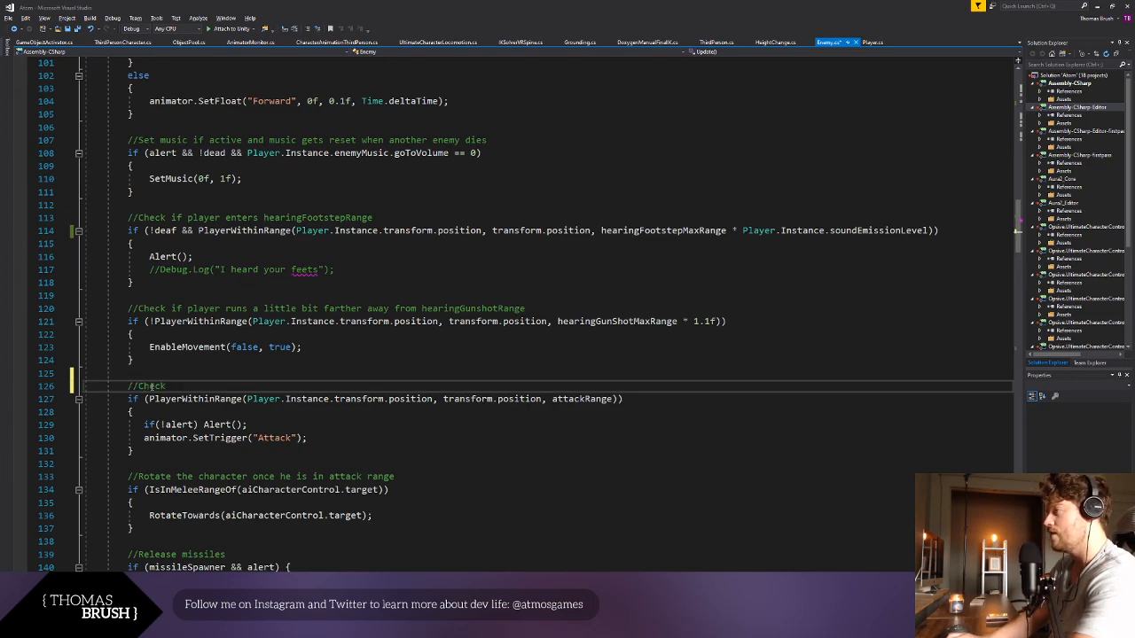
pyautogui.write(' if in attack range')
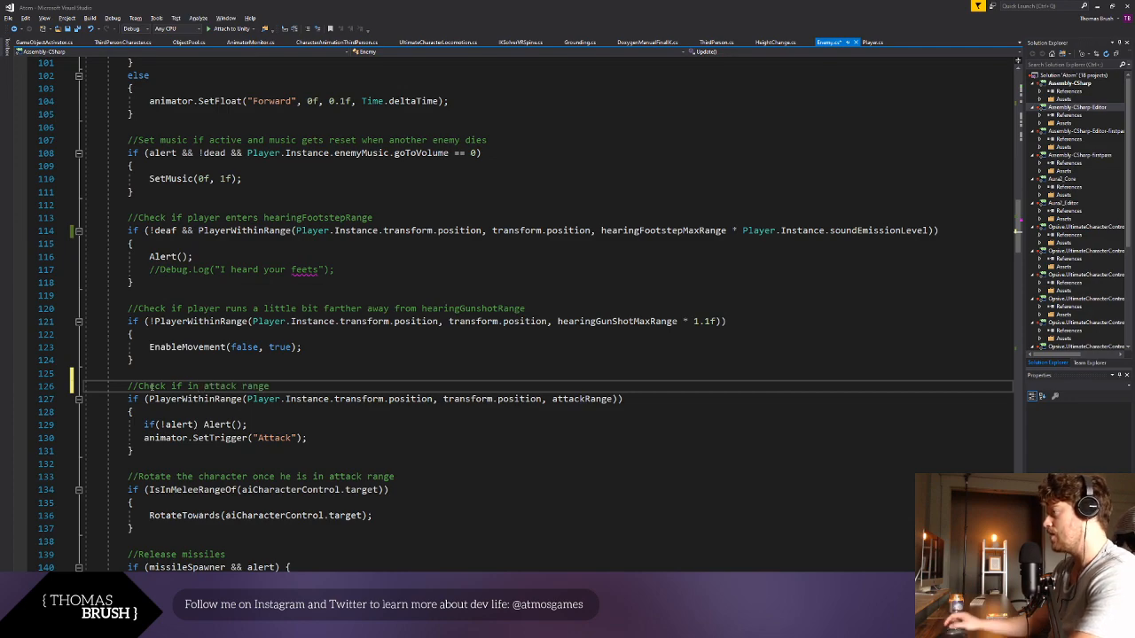
# - Delete the entire OnTriggerEnter method and the extra blank lines above it from the Enemy script, and save the script
pyautogui.click(333, 462)
pyautogui.scroll(-2, 337, 459)
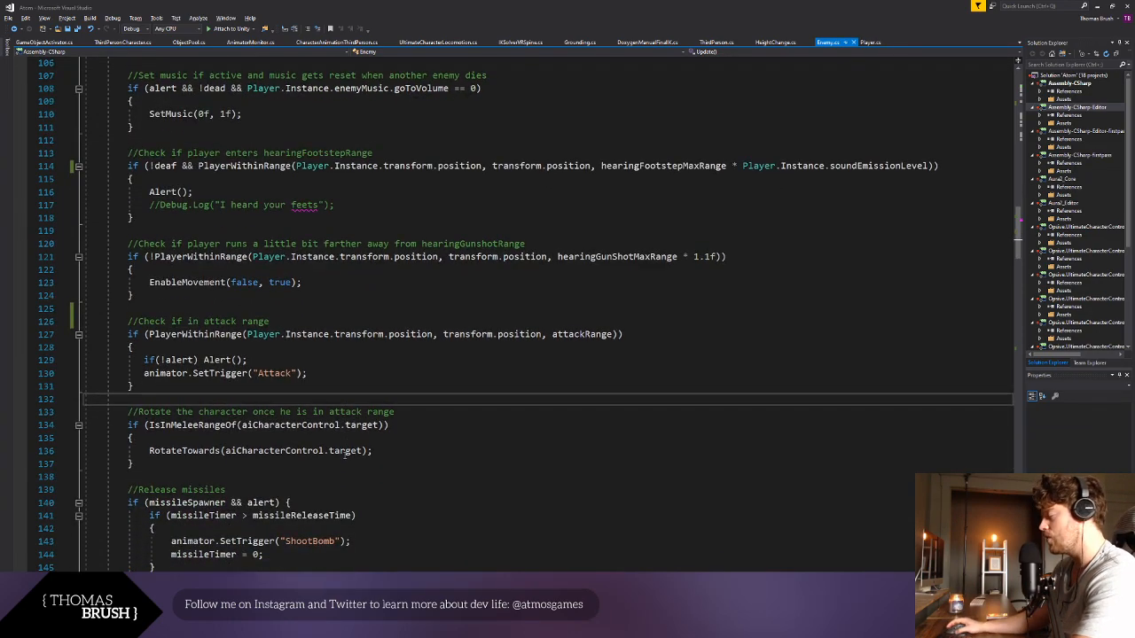
pyautogui.scroll(-10, 344, 455)
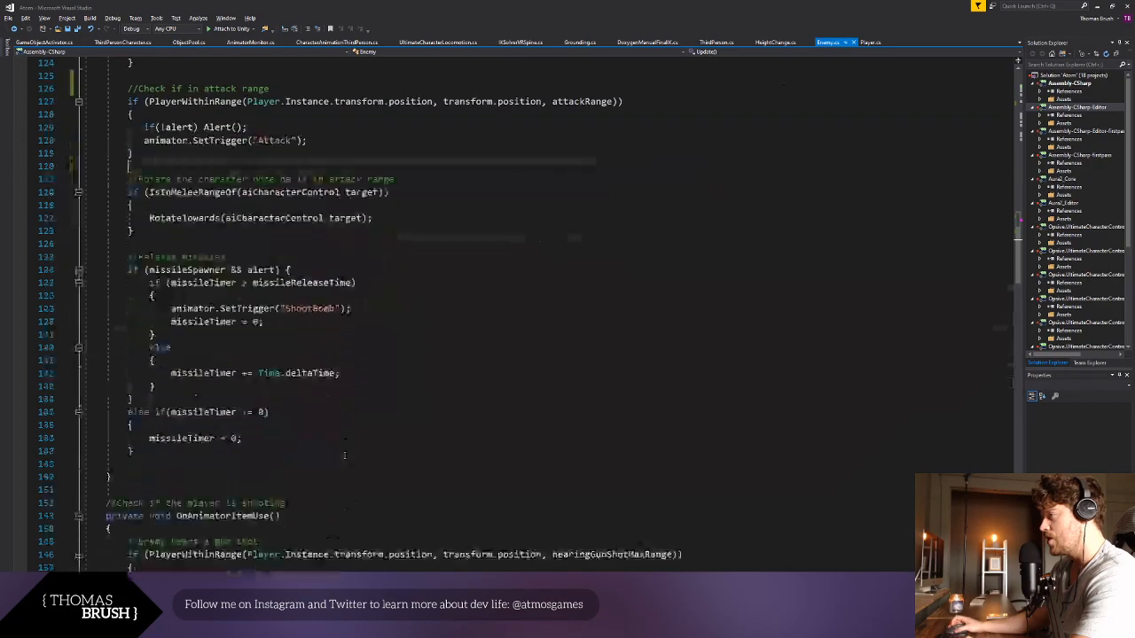
pyautogui.scroll(-8, 344, 454)
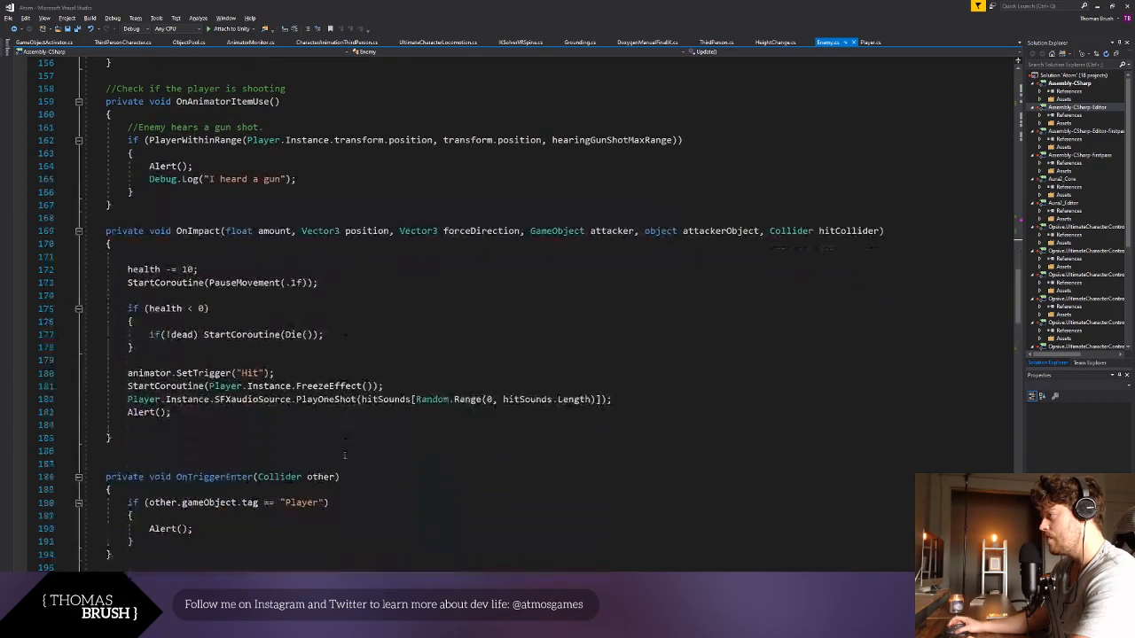
pyautogui.scroll(-1, 344, 455)
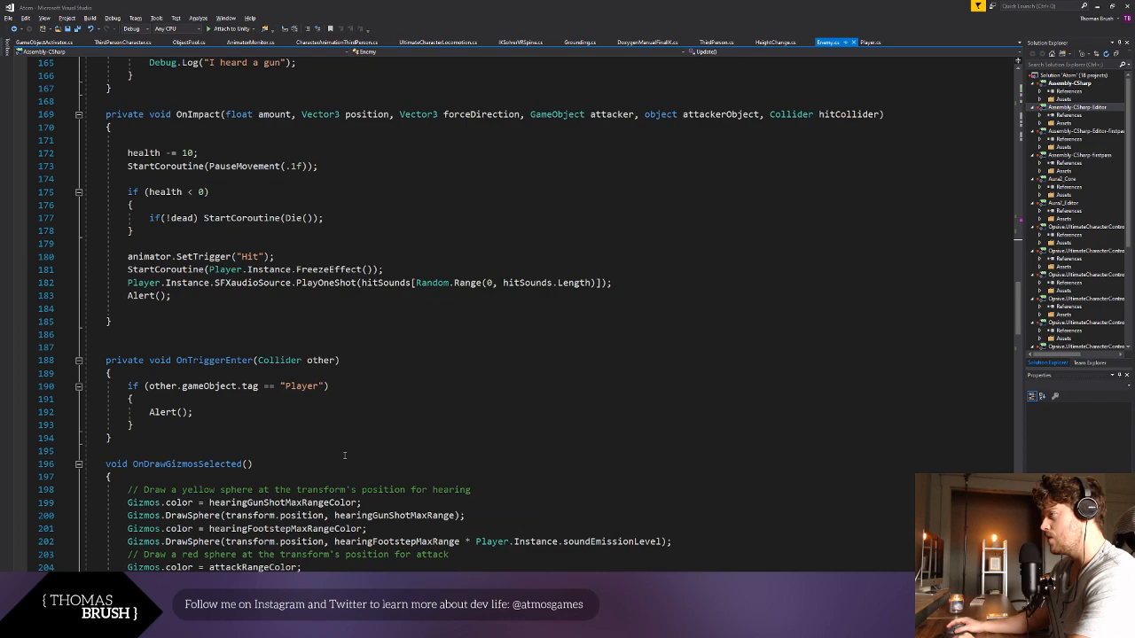
pyautogui.moveTo(85, 348); pyautogui.dragTo(144, 438)
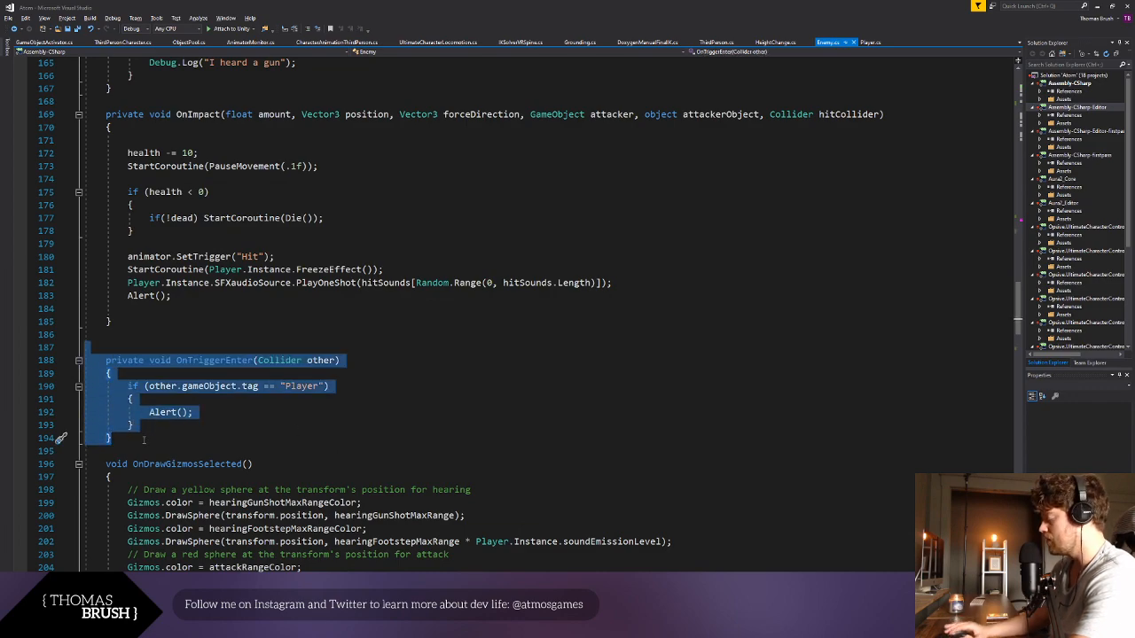
pyautogui.press('BackSpace')
pyautogui.press('BackSpace')
pyautogui.press('BackSpace')
# - Insert an "if (!deaf) { }" statement above the hearingGunShotMaxRangeColor line in OnDrawGizmosSelected
pyautogui.scroll(-2, 306, 524)
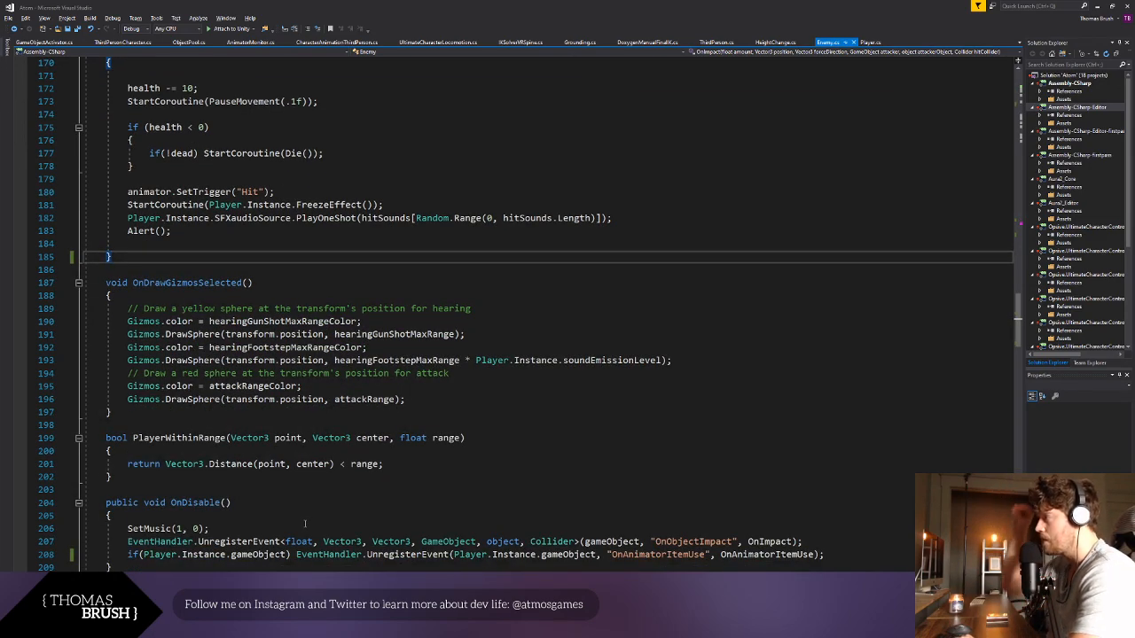
pyautogui.click(130, 323)
pyautogui.press('Return')
pyautogui.press('Up')
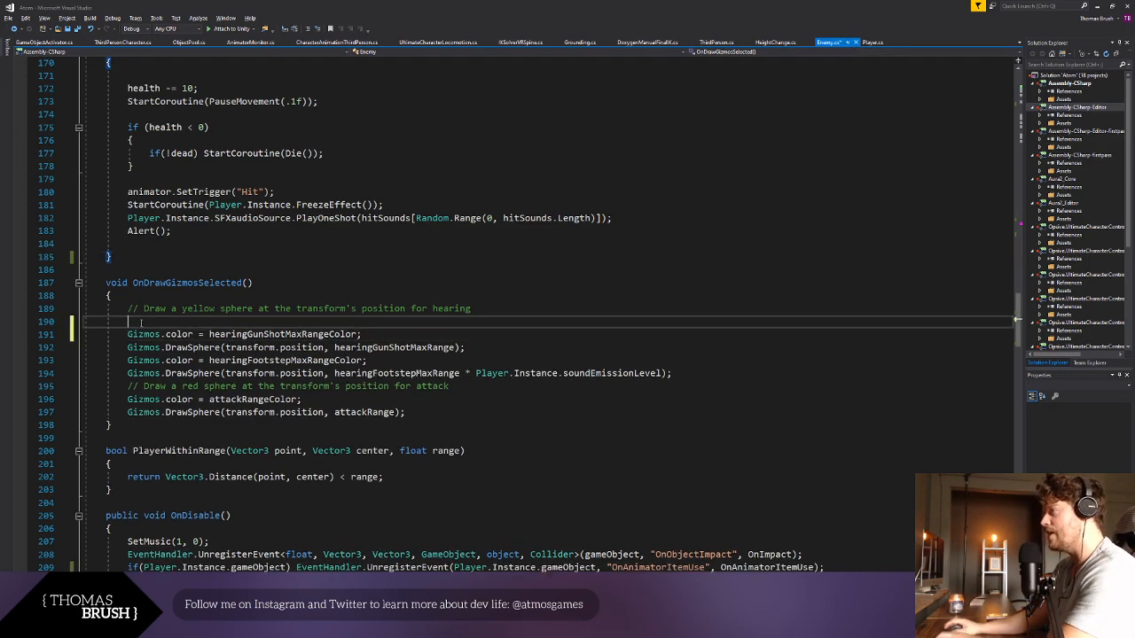
pyautogui.write('if(!deaf &&')
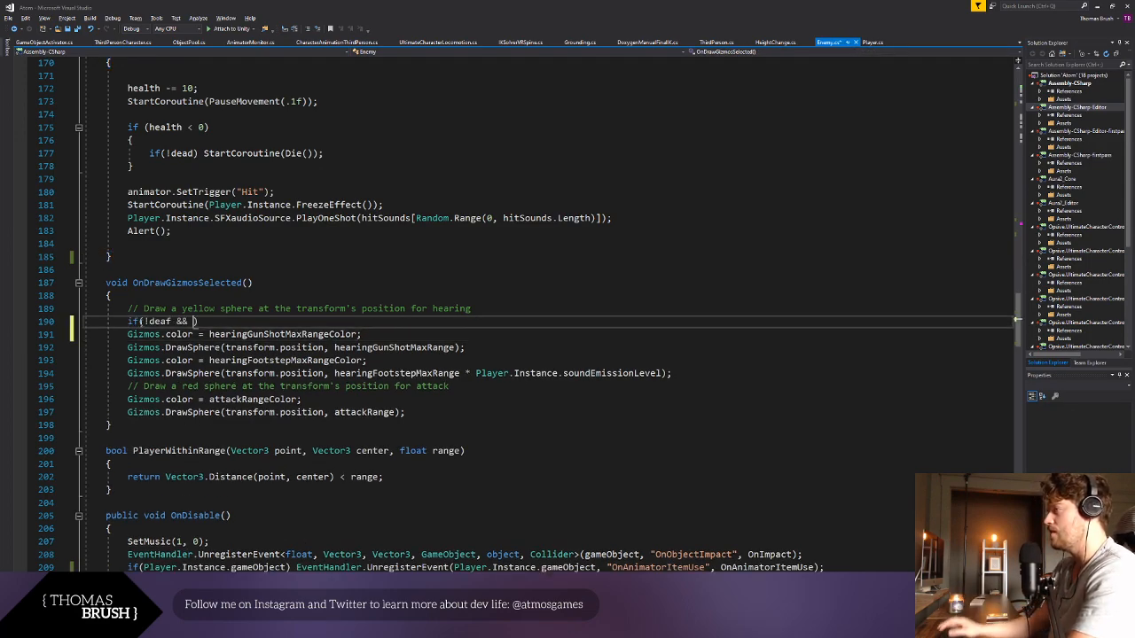
pyautogui.press('BackSpace')
pyautogui.press('BackSpace')
pyautogui.press('BackSpace')
pyautogui.press('BackSpace')
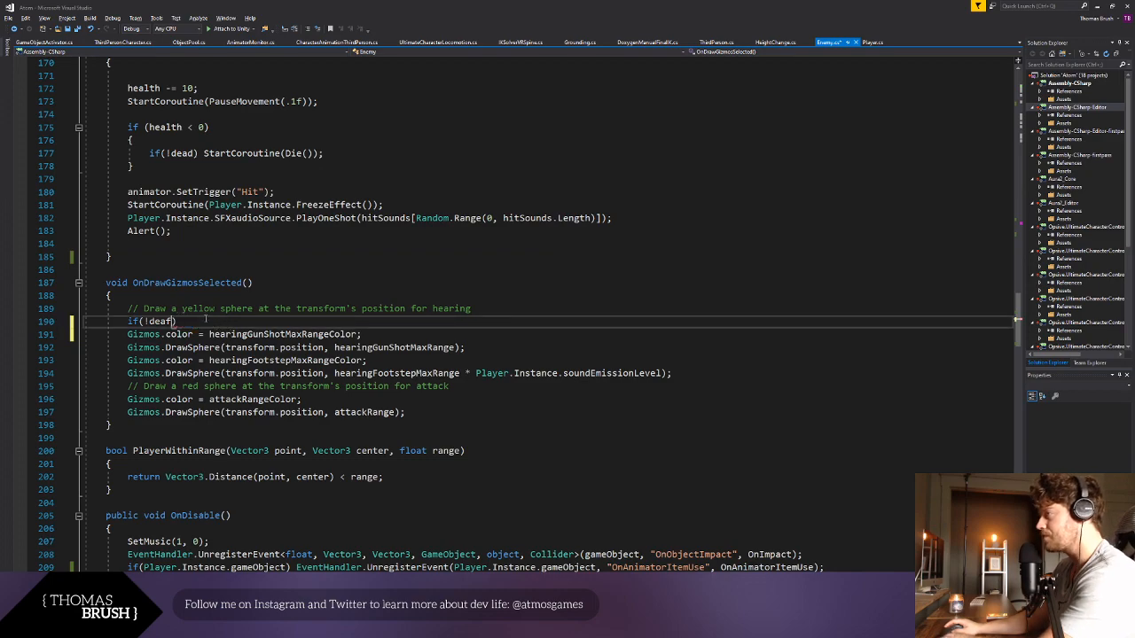
pyautogui.write('{')
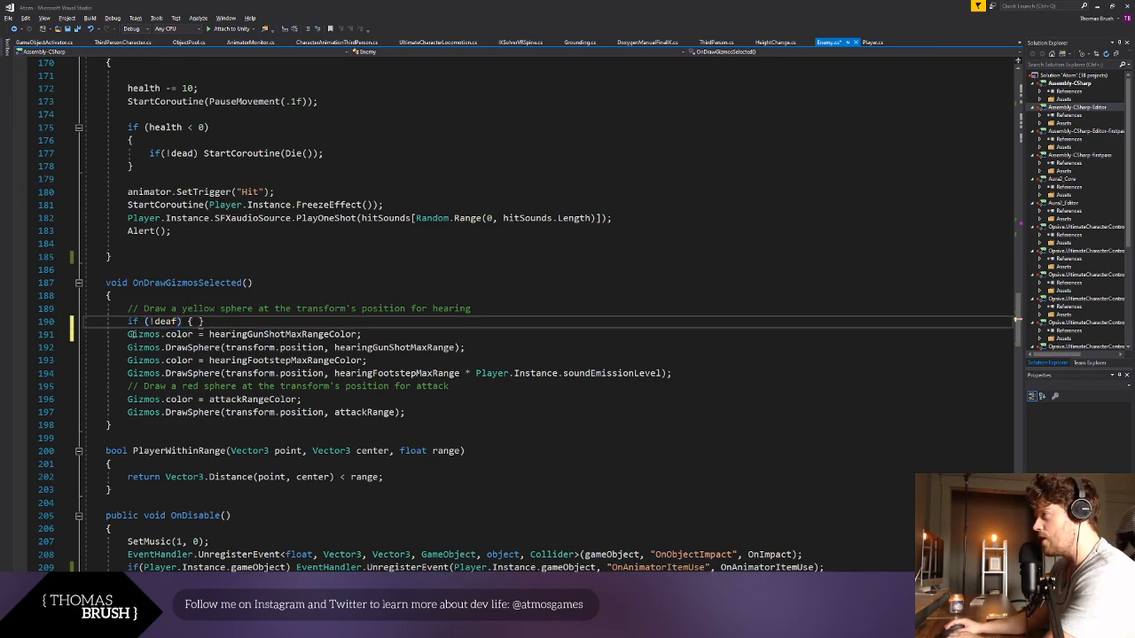
# - Move the deaf check's closing brace to directly above the attackRangeColor line so it encloses the hearing gizmo lines
pyautogui.click(218, 314)
pyautogui.click(215, 321)
pyautogui.press('BackSpace')
pyautogui.press('BackSpace')
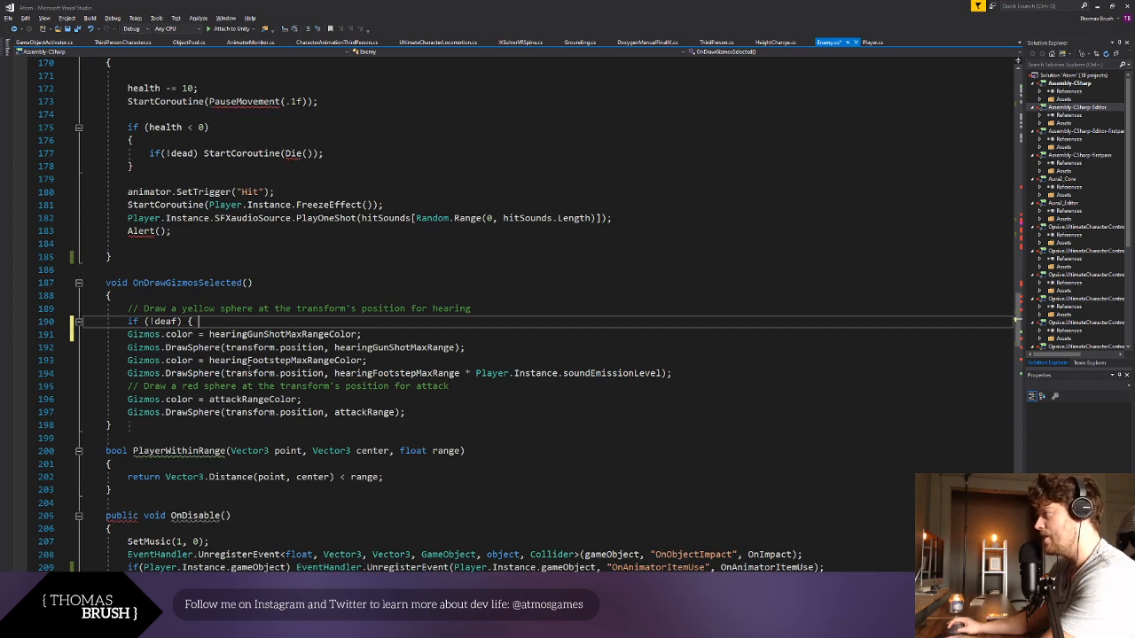
pyautogui.click(130, 400)
pyautogui.press('Return')
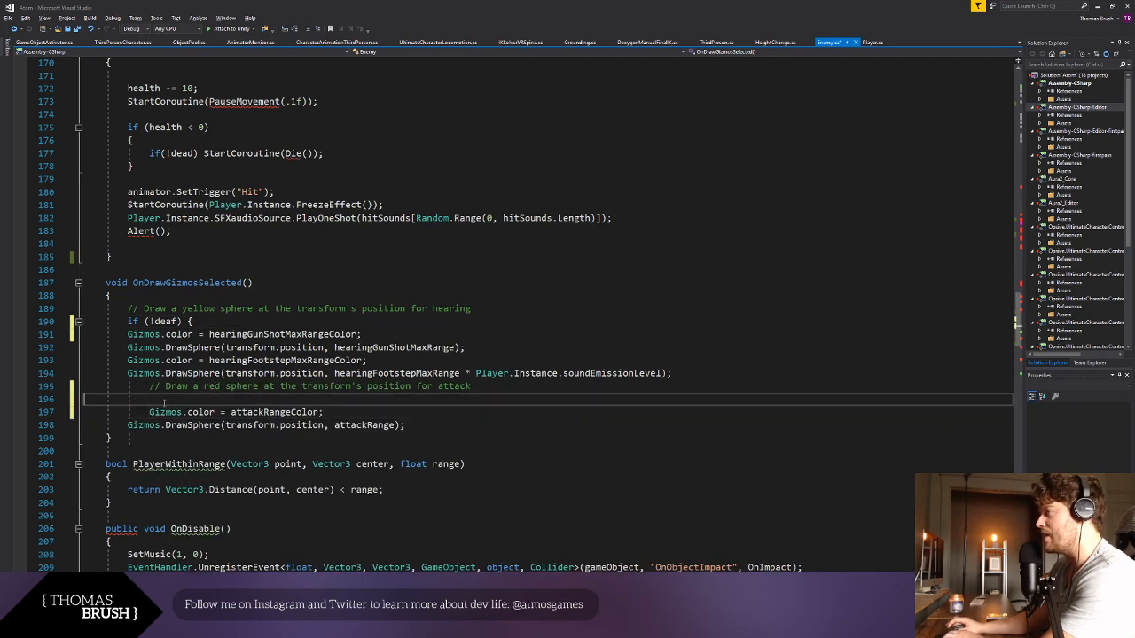
pyautogui.write('}')
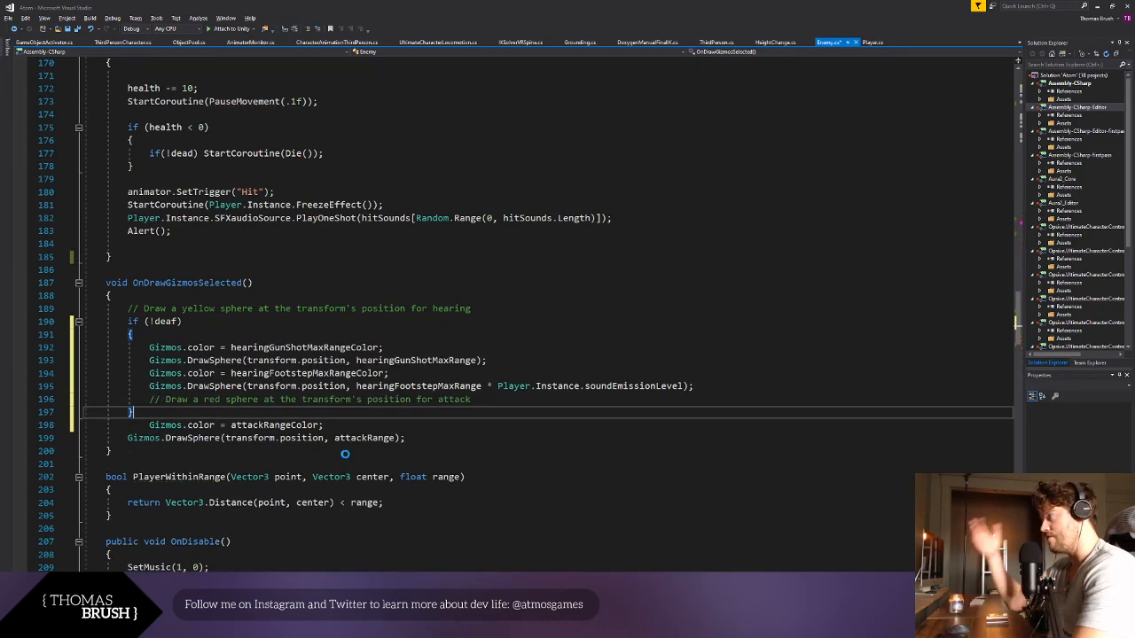
# - Outdent the attackRangeColor line below the deaf block, separate it with a blank line, and save the script
pyautogui.click(143, 427)
pyautogui.press('BackSpace')
pyautogui.press('Return')
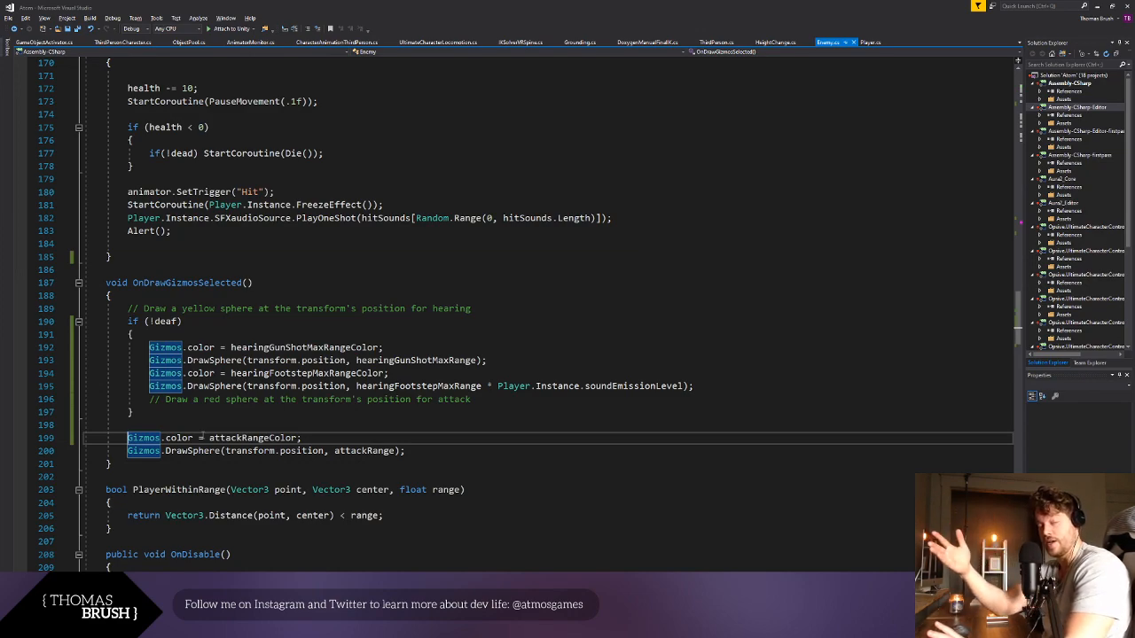
# - Look through the remaining methods of the Enemy script and search for "gun" to locate the gunshot hearing code
pyautogui.scroll(-3, 202, 436)
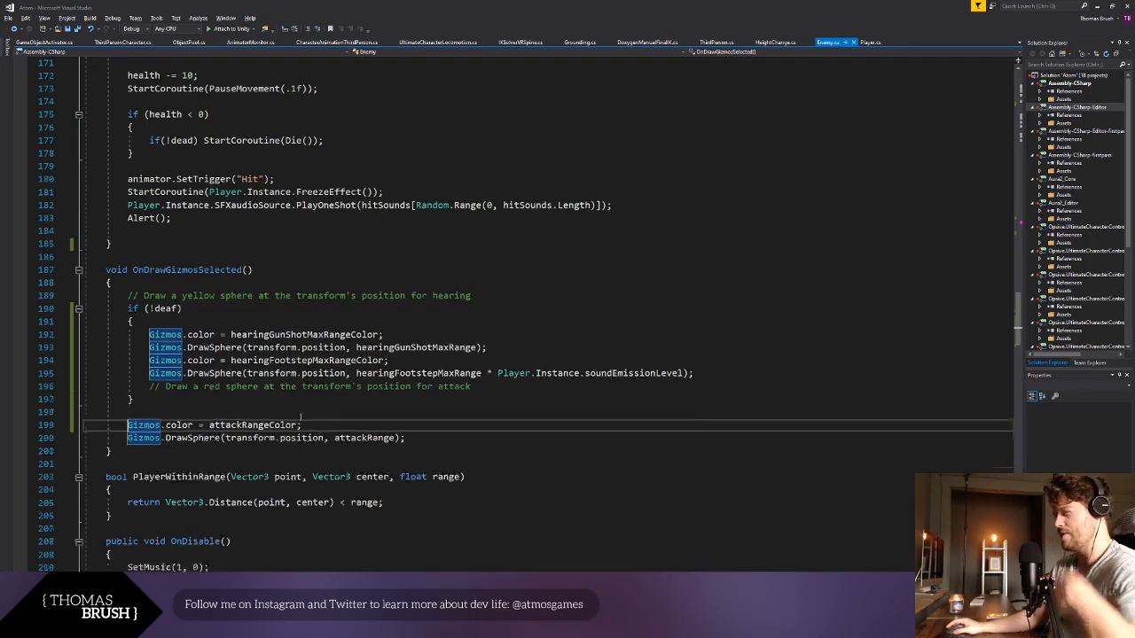
pyautogui.scroll(-4, 302, 417)
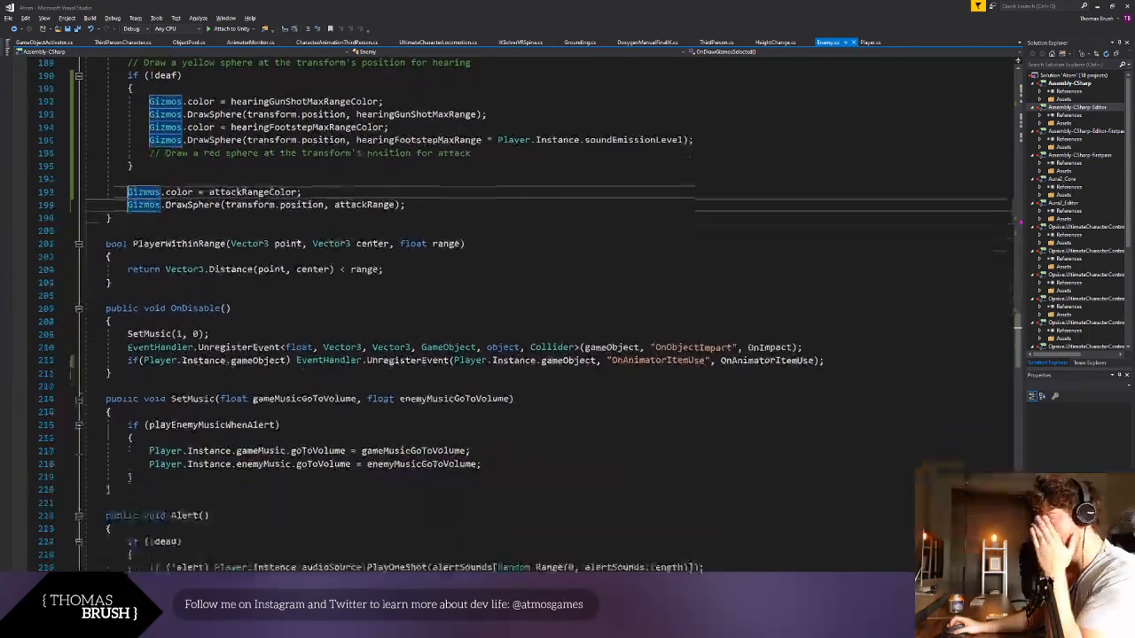
pyautogui.scroll(-15, 303, 423)
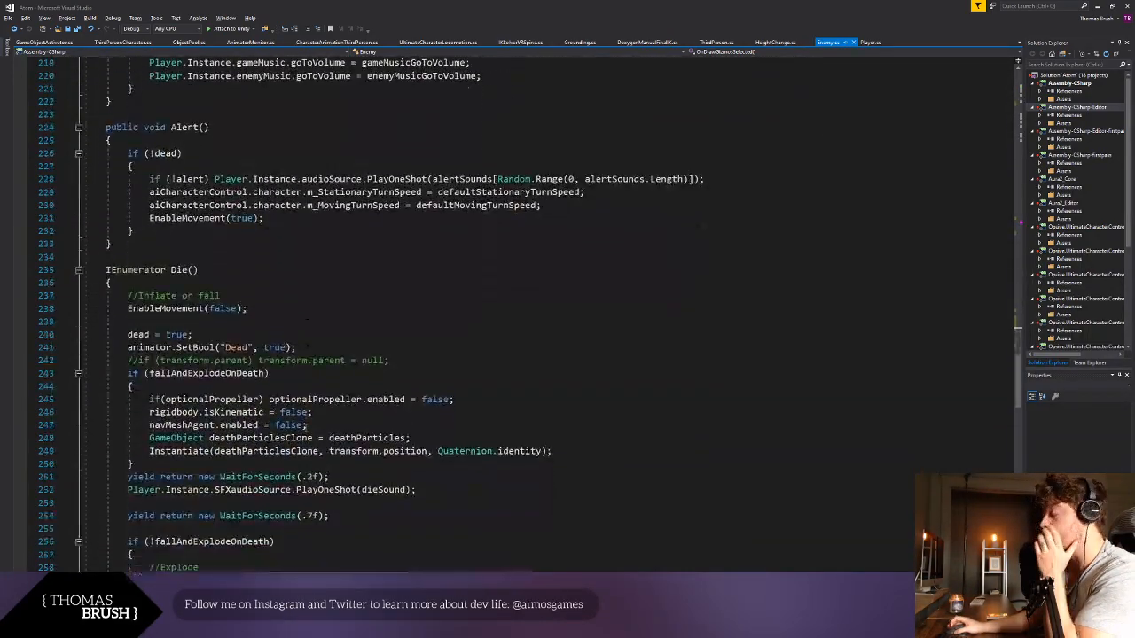
pyautogui.scroll(-20, 304, 426)
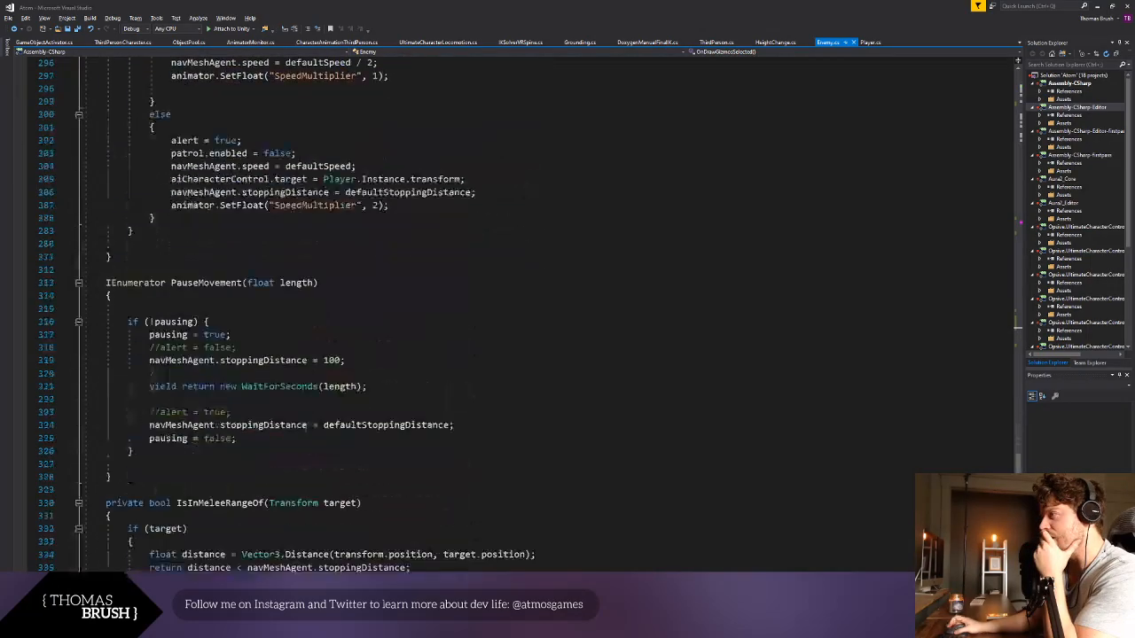
pyautogui.scroll(-2, 305, 427)
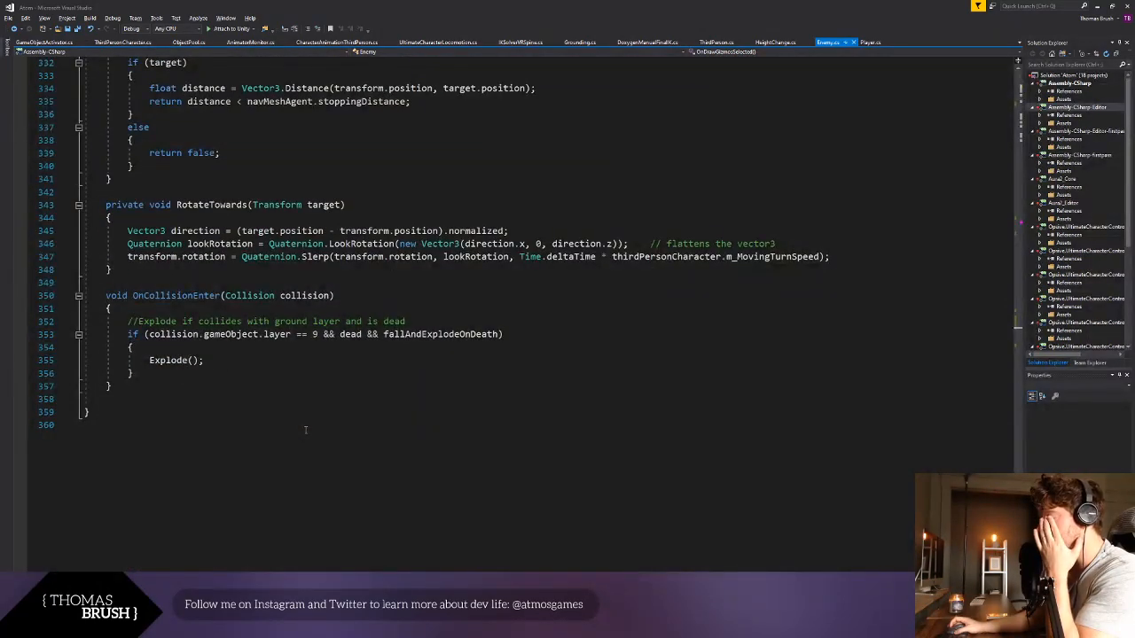
pyautogui.click(335, 295)
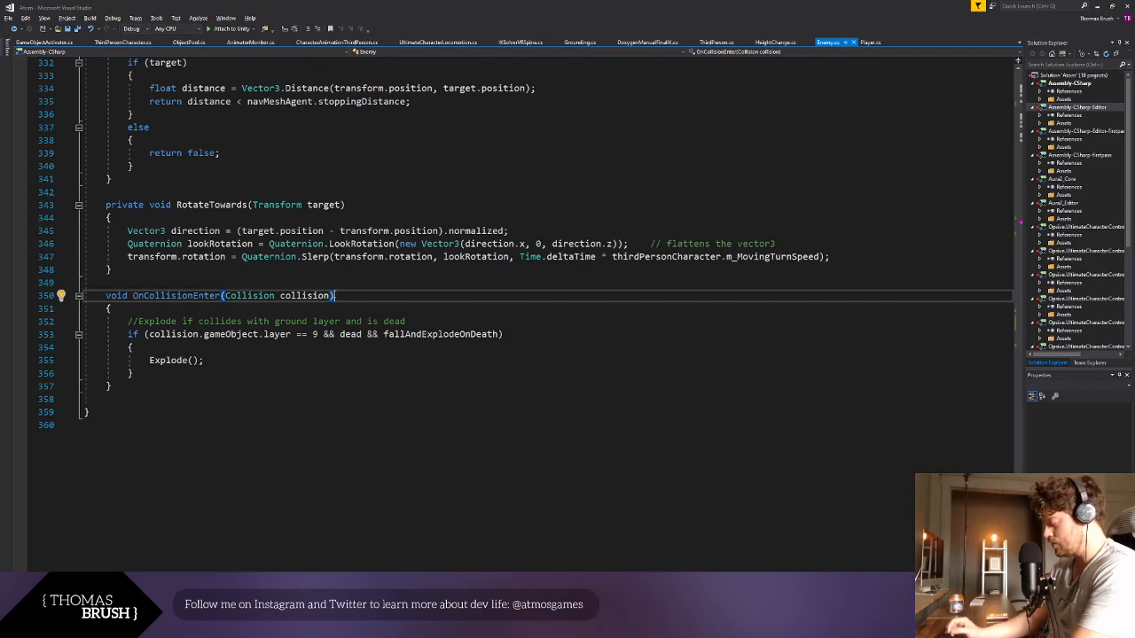
pyautogui.hotkey('ctrl', 'f')
pyautogui.write('gun')
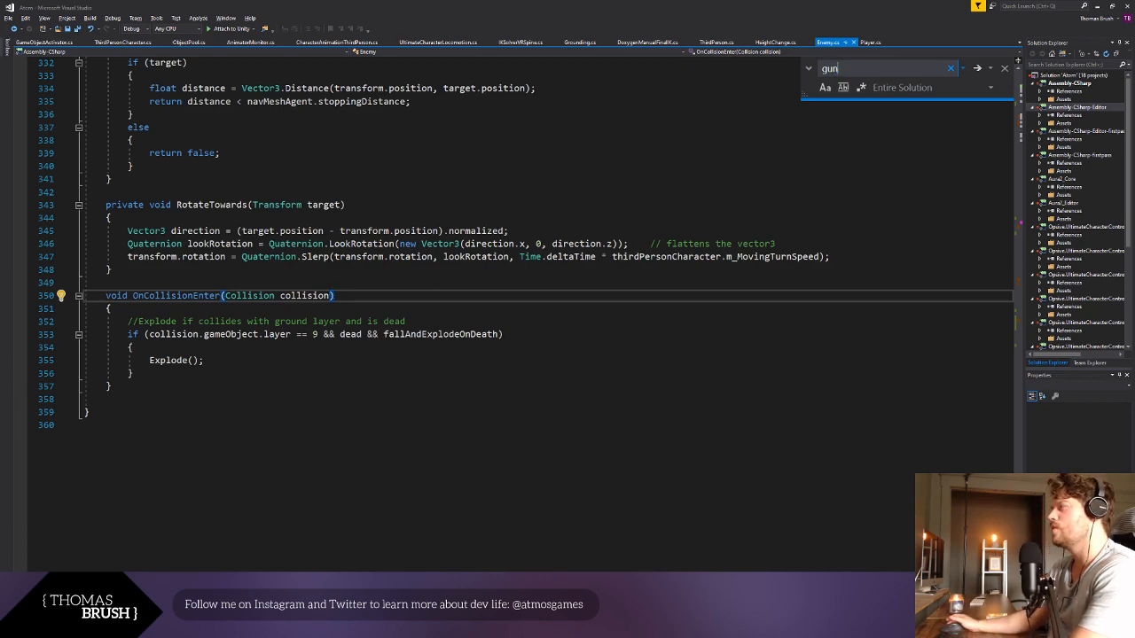
pyautogui.press('Return')
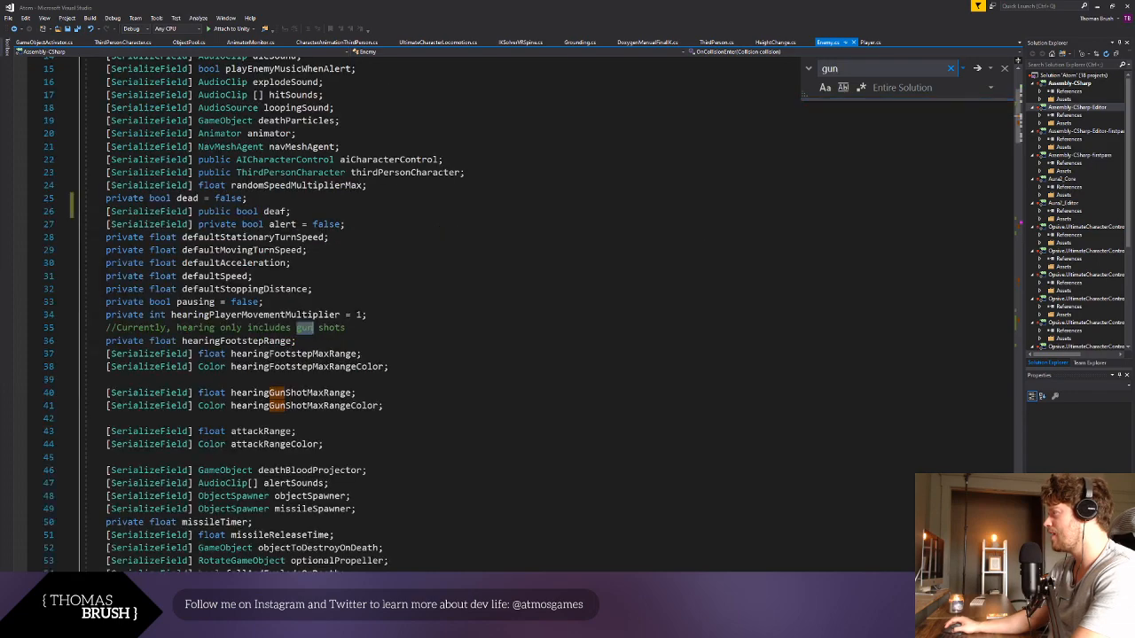
pyautogui.click(573, 312)
pyautogui.click(474, 325)
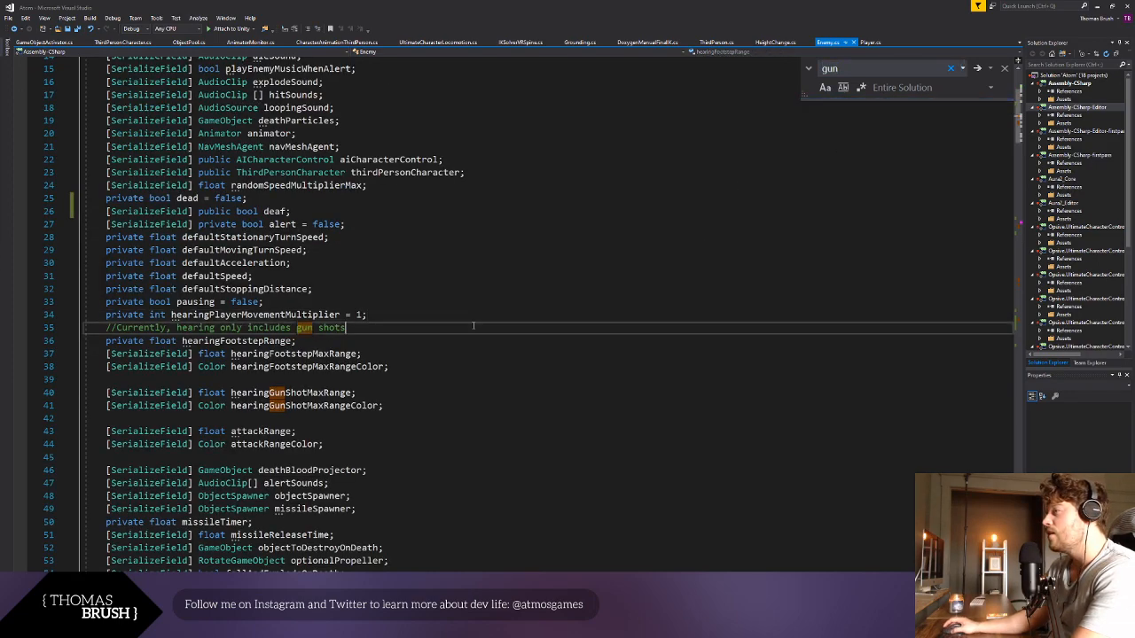
# - Search for "shoot", add "!deaf &&" at the start of the hearingGunShotMaxRange condition in OnAnimatorItemUse, and save the script
pyautogui.hotkey('ctrl', 'f')
pyautogui.write('shoo')
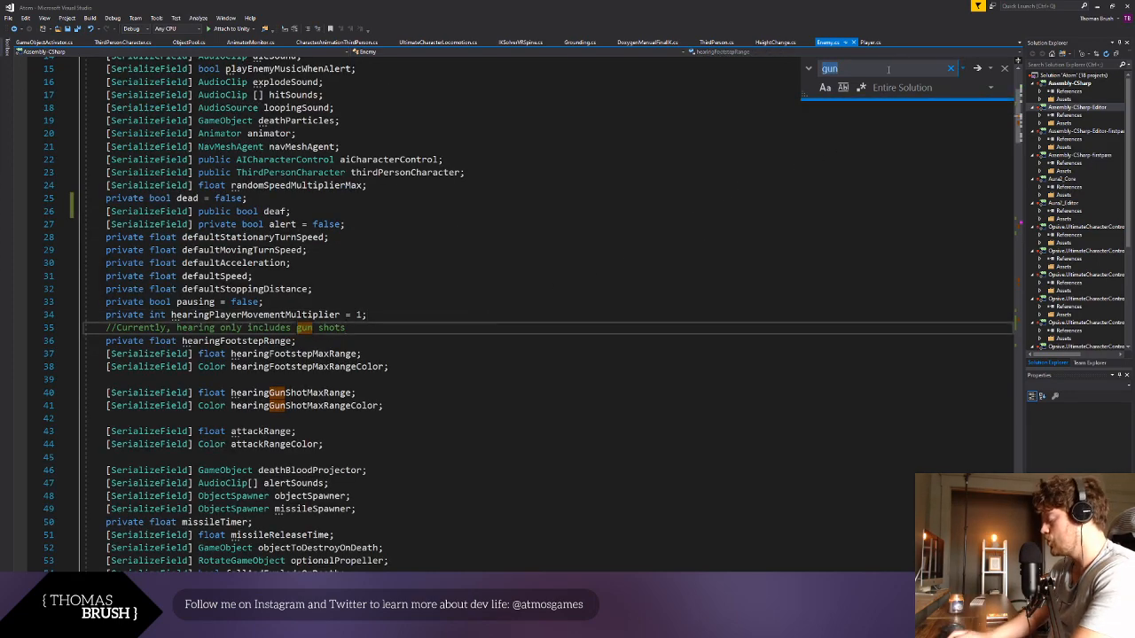
pyautogui.write('t')
pyautogui.press('Return')
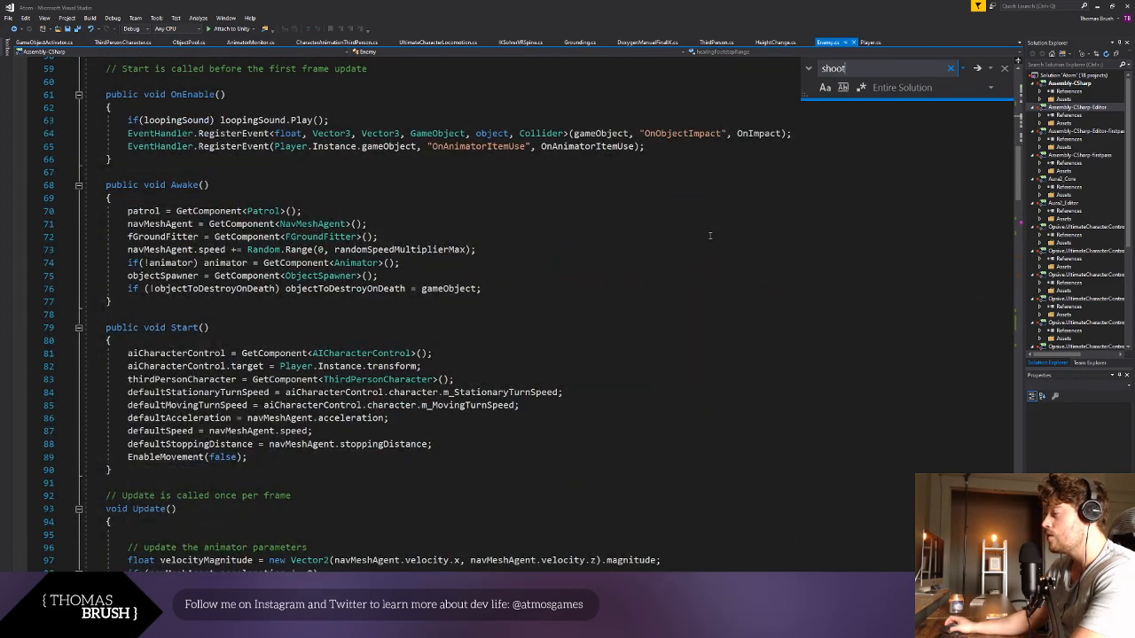
pyautogui.scroll(-20, 710, 235)
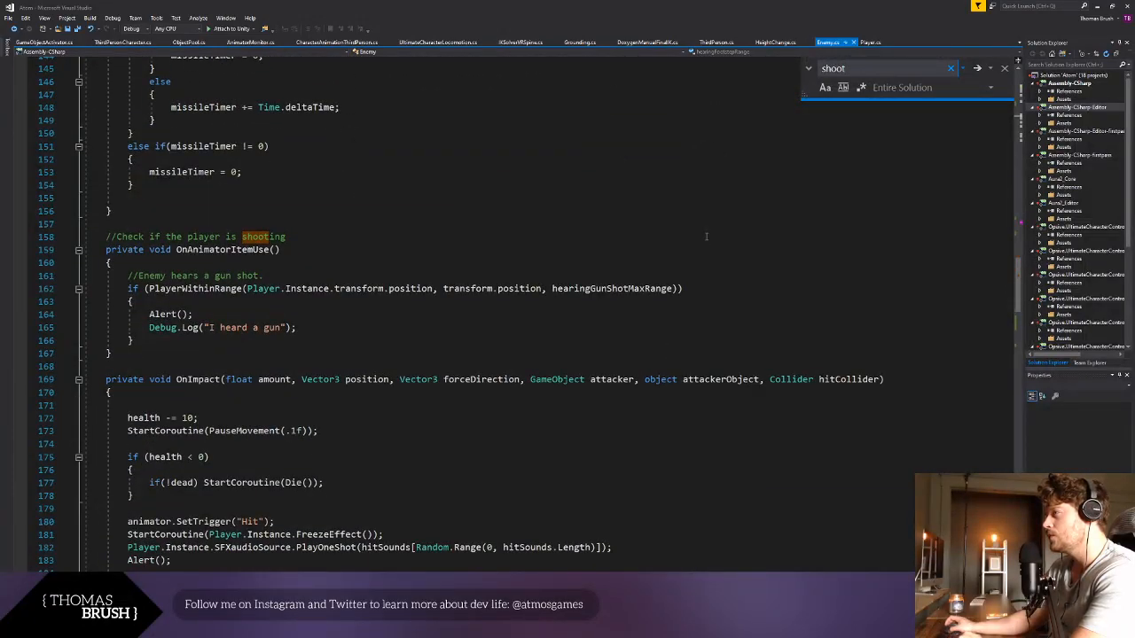
pyautogui.click(148, 237)
pyautogui.click(280, 249)
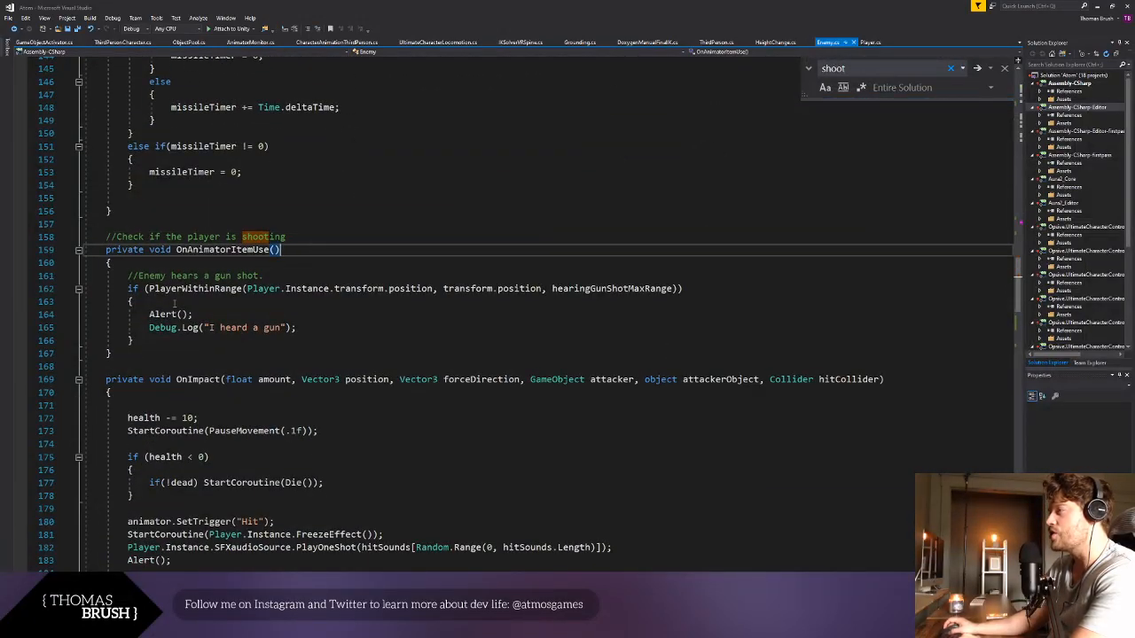
pyautogui.click(147, 289)
pyautogui.write('!dea')
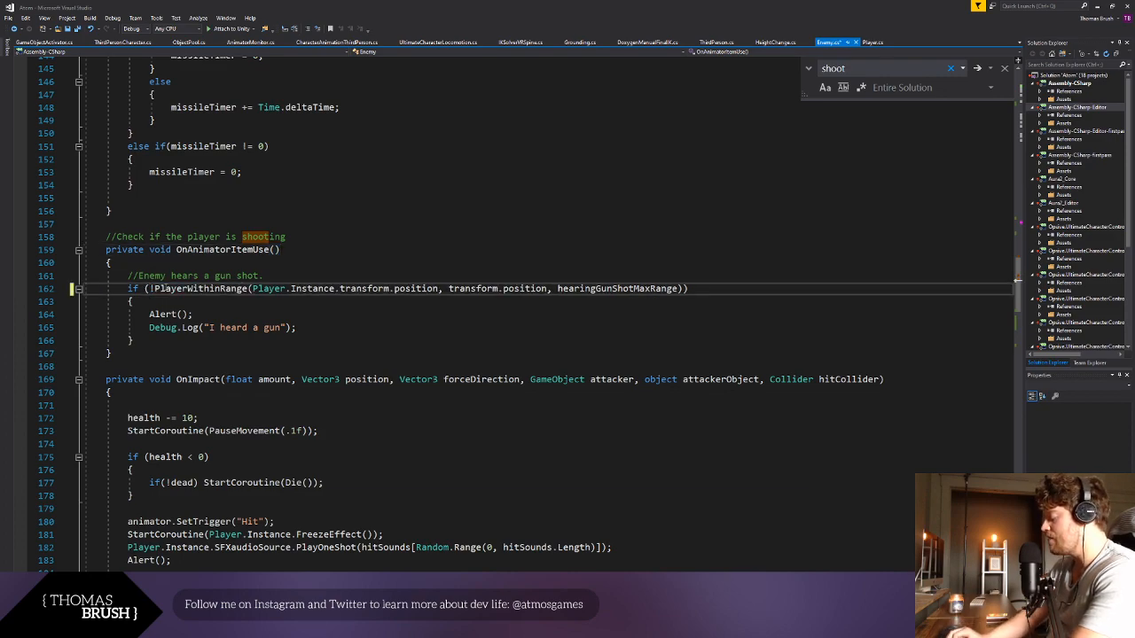
pyautogui.write('f &&')
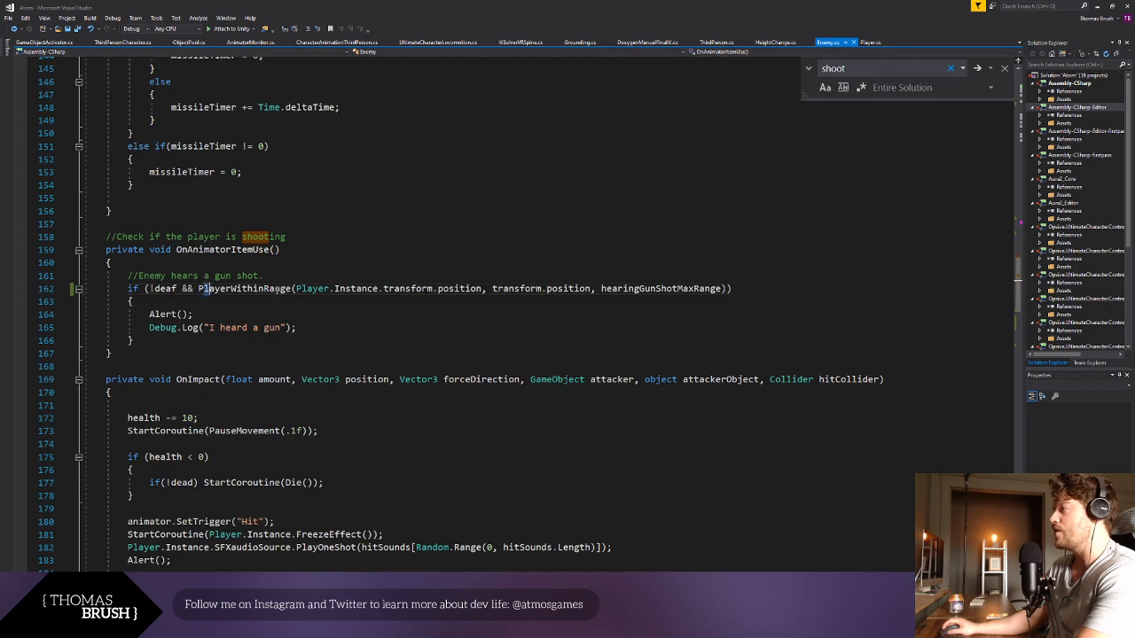
pyautogui.click(640, 289)
pyautogui.doubleClick(640, 289)
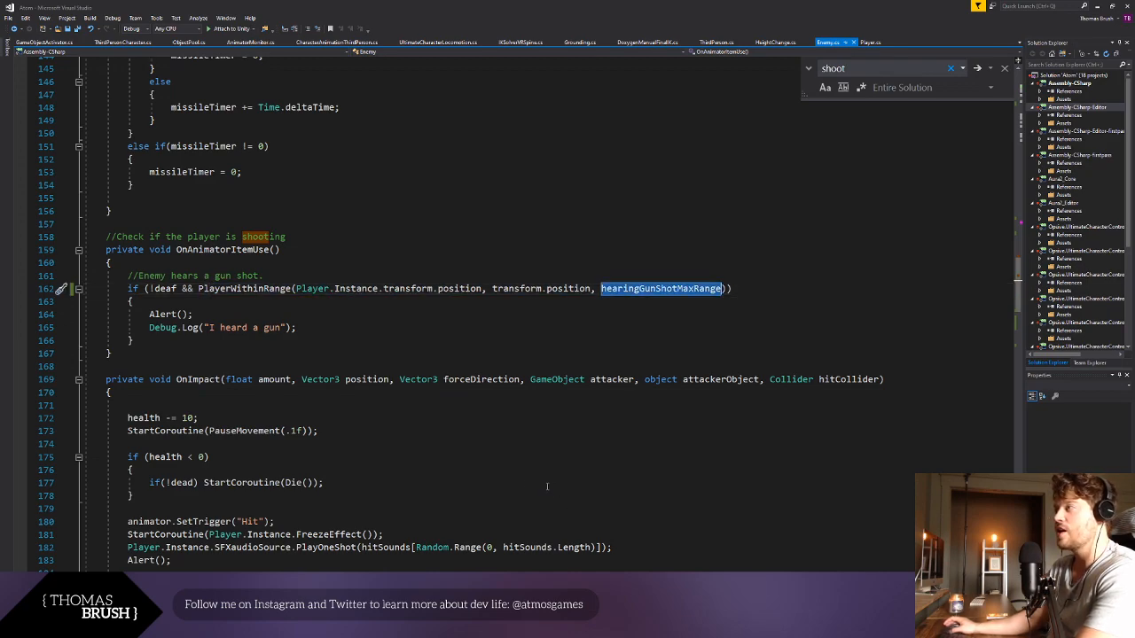
pyautogui.click(337, 405)
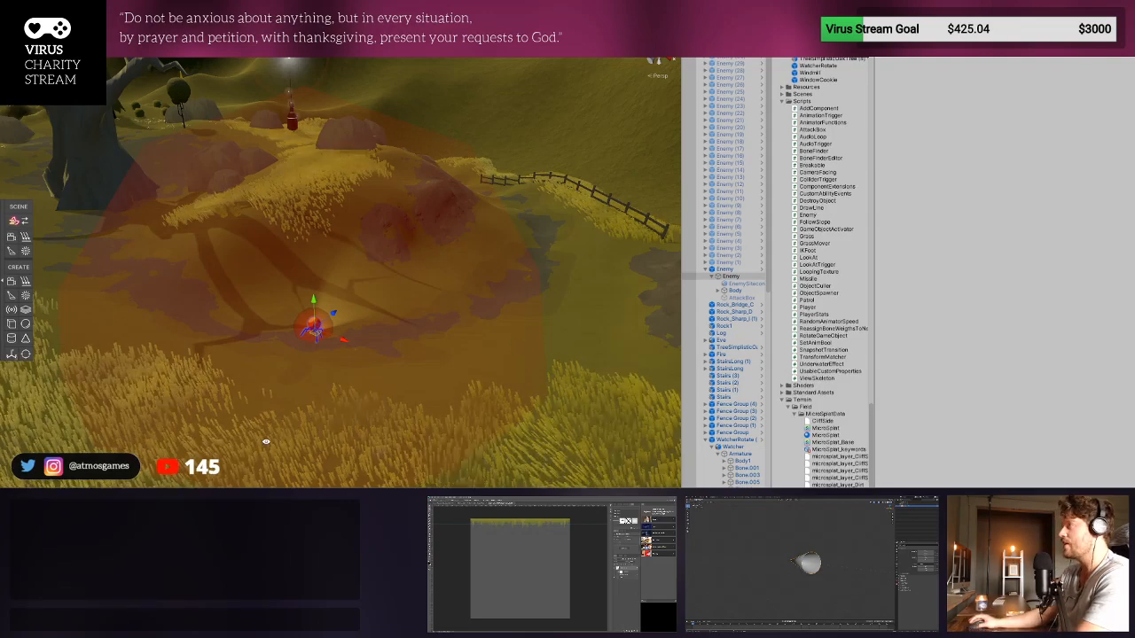
# - Switch to Unity, enable Deaf in the Enemy script of the child Enemy object, and start the game to test it
pyautogui.click(742, 270)
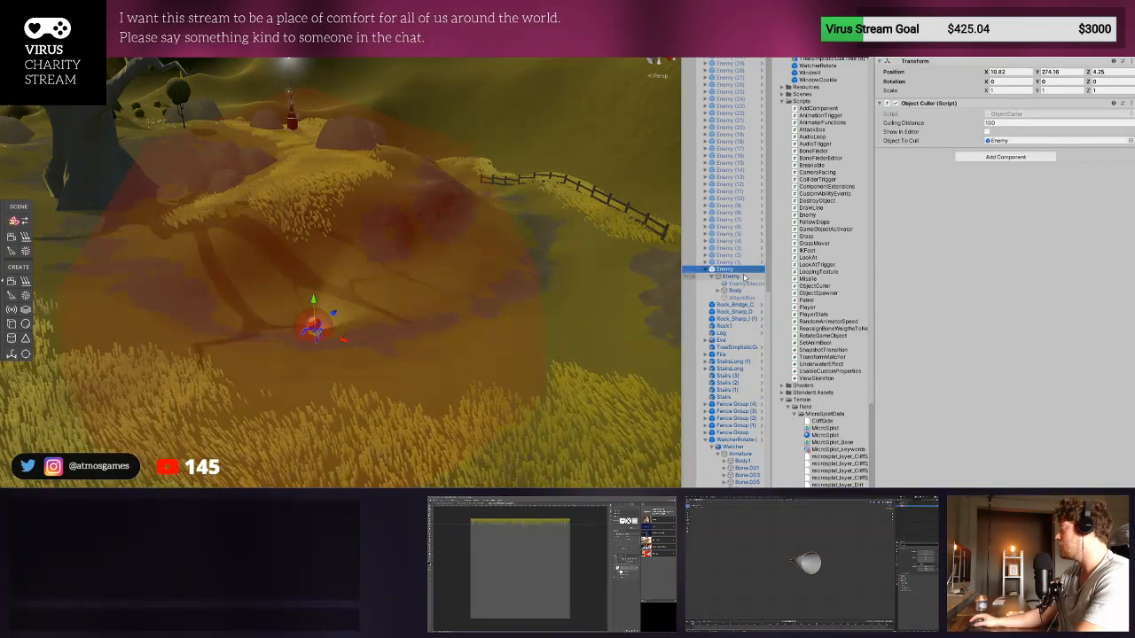
pyautogui.click(741, 276)
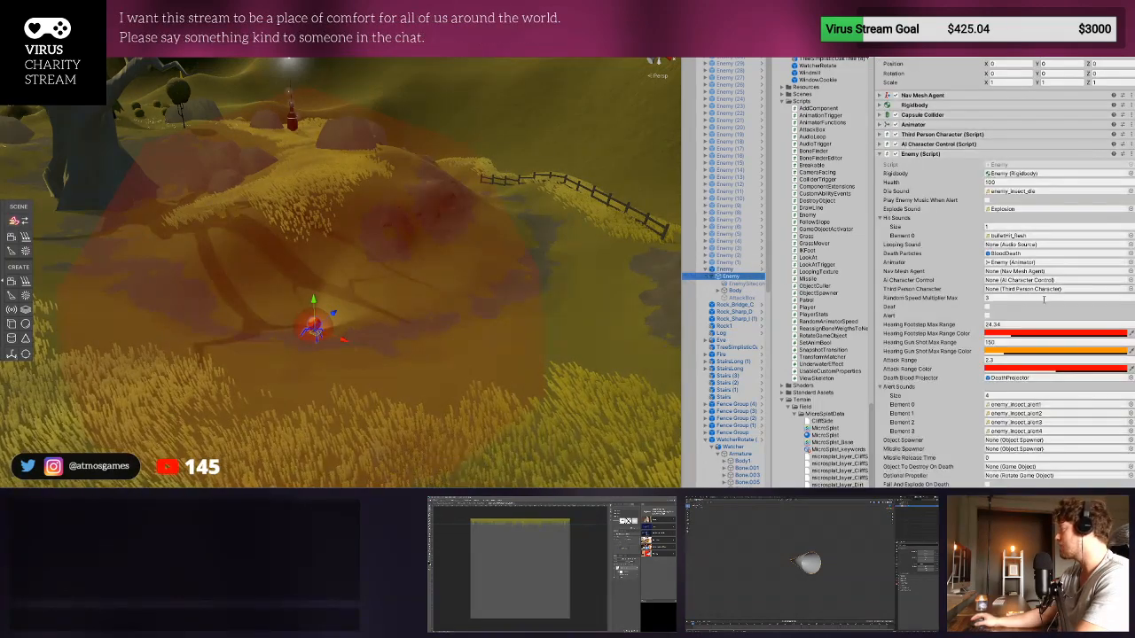
pyautogui.click(987, 307)
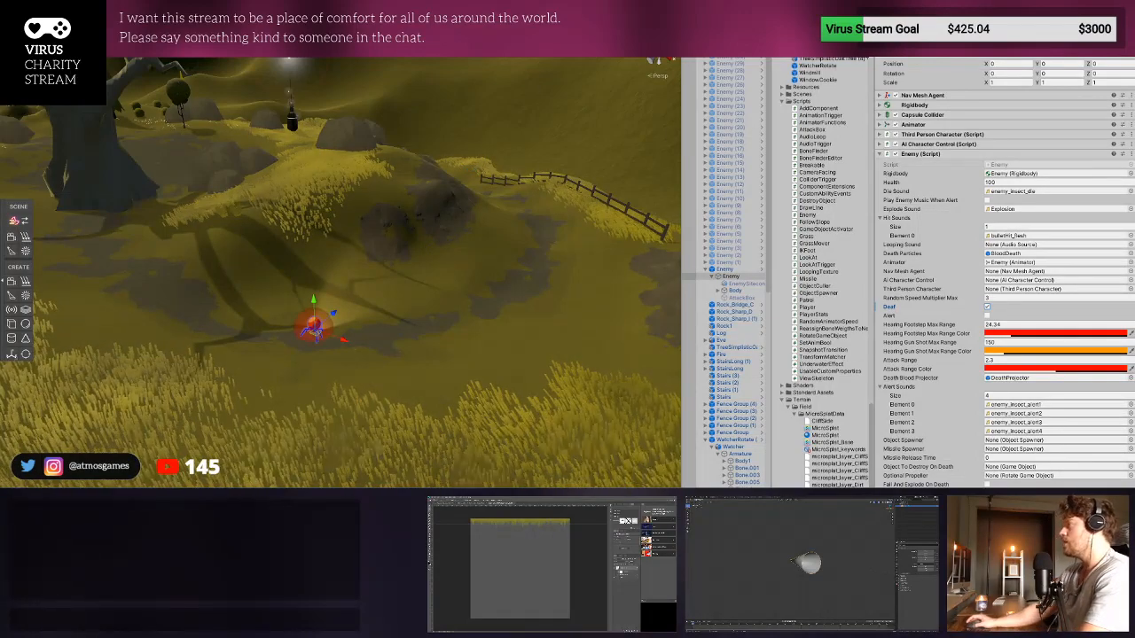
pyautogui.hotkey('ctrl', 'p')
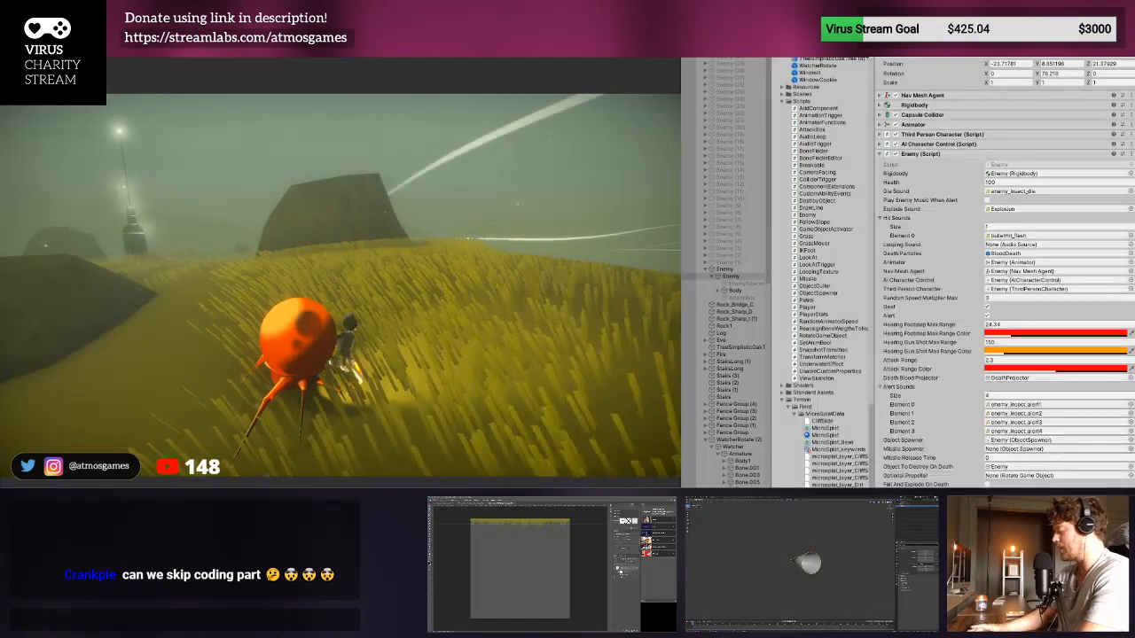
# - Stop the game test and add the comment "//Sphere cast to see player within siteRange" after the attack-range rotation block in the Enemy script's Update method
pyautogui.hotkey('ctrl', 'p')
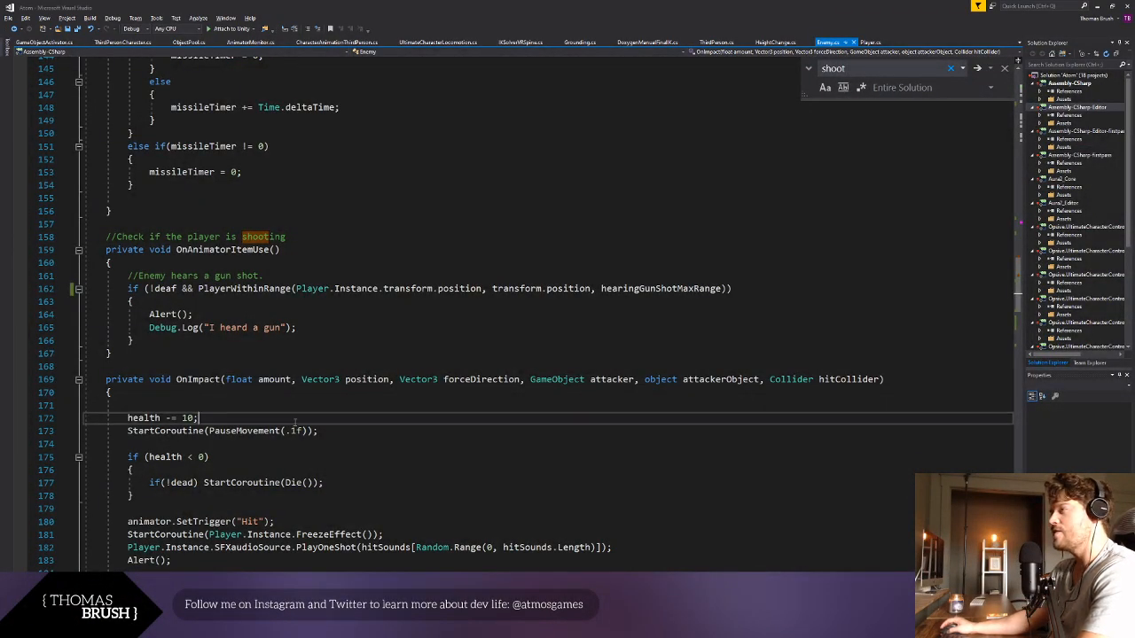
pyautogui.scroll(10, 299, 457)
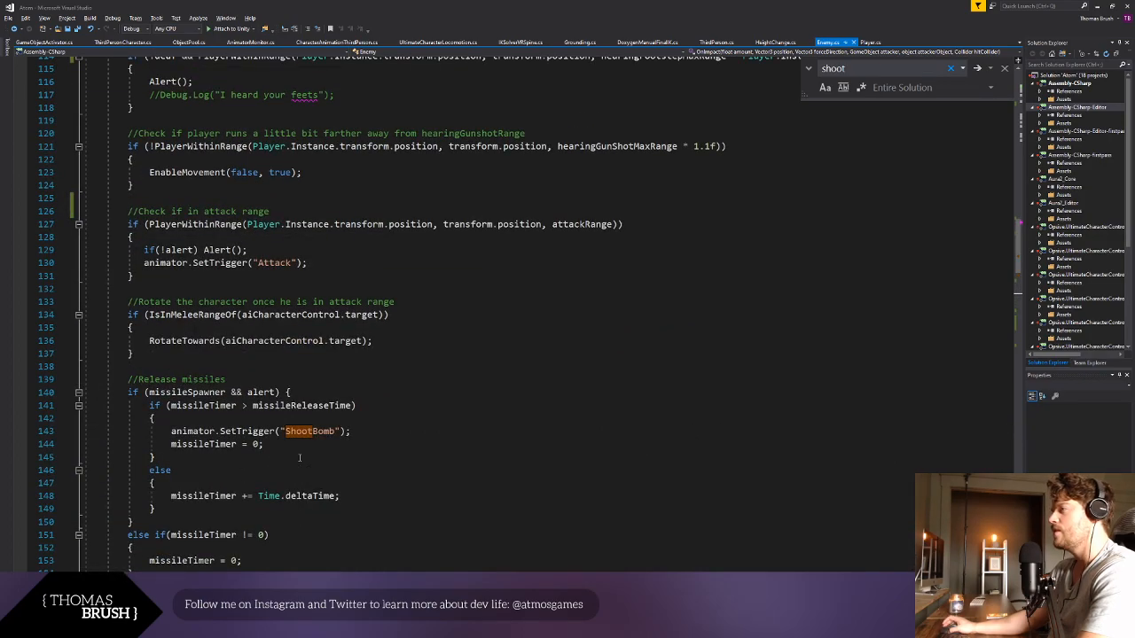
pyautogui.scroll(9, 299, 458)
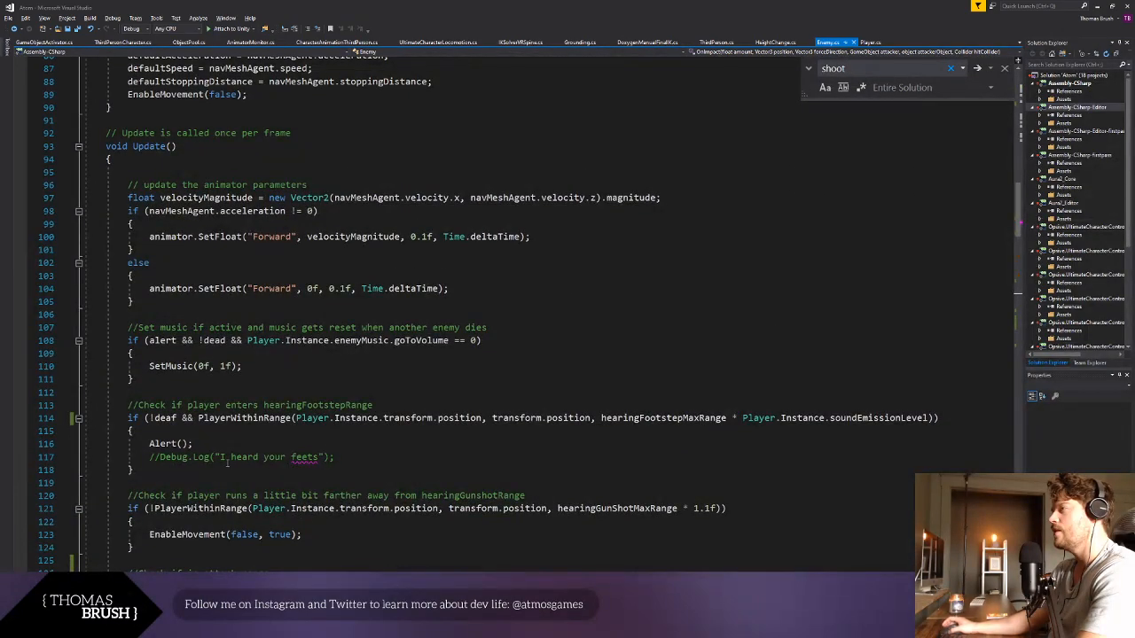
pyautogui.scroll(-6, 228, 459)
pyautogui.click(175, 482)
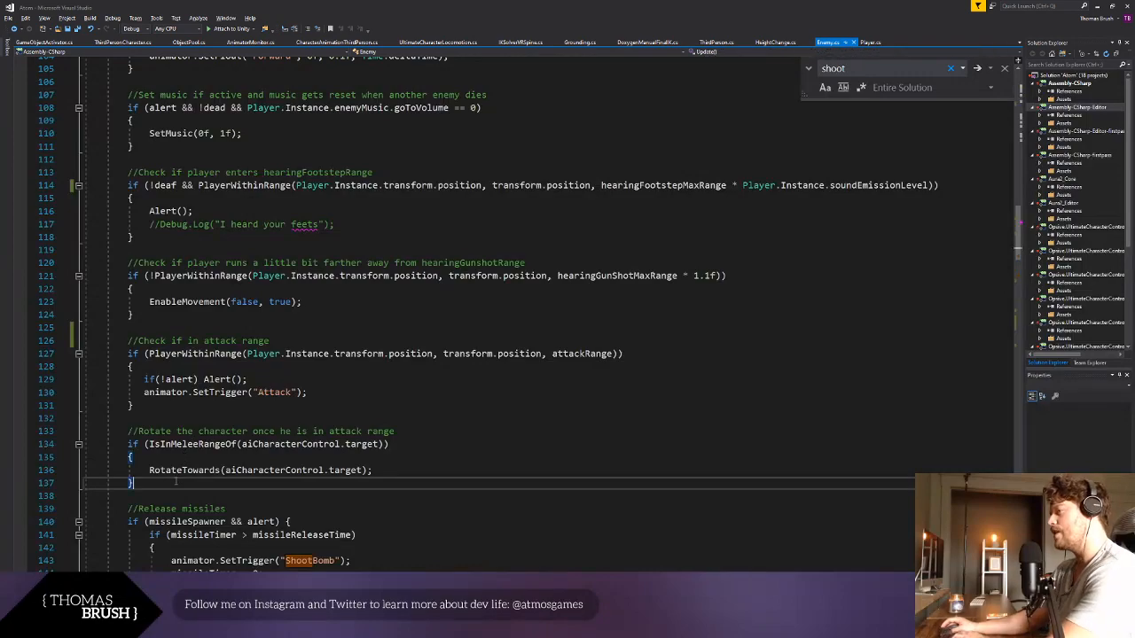
pyautogui.press('Return')
pyautogui.press('Return')
pyautogui.write('//')
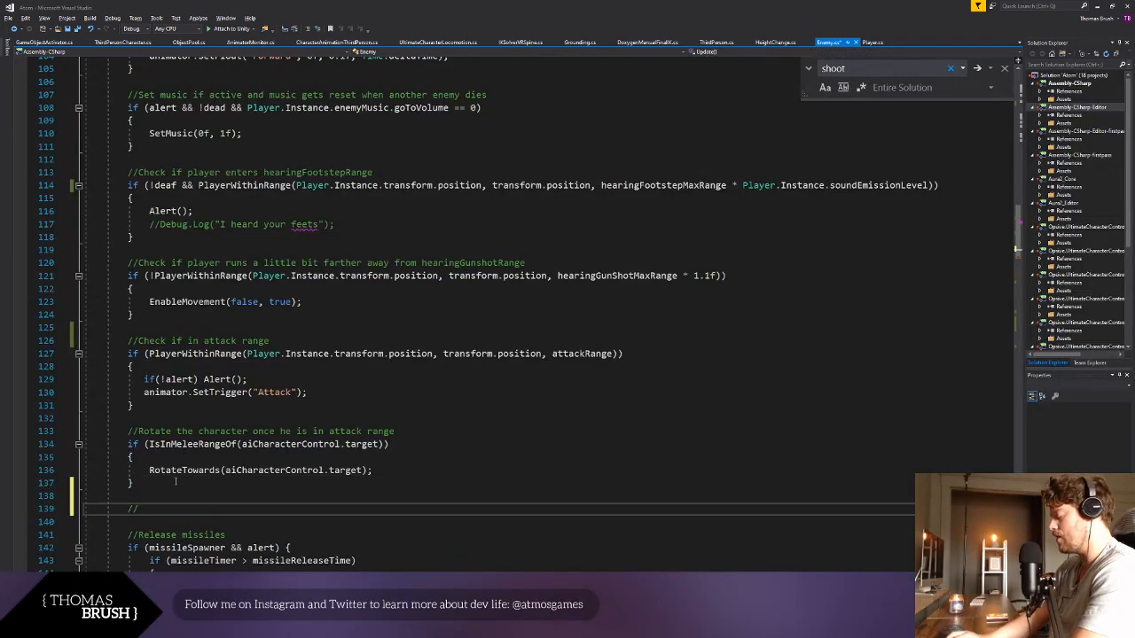
pyautogui.write('Sphere cast to')
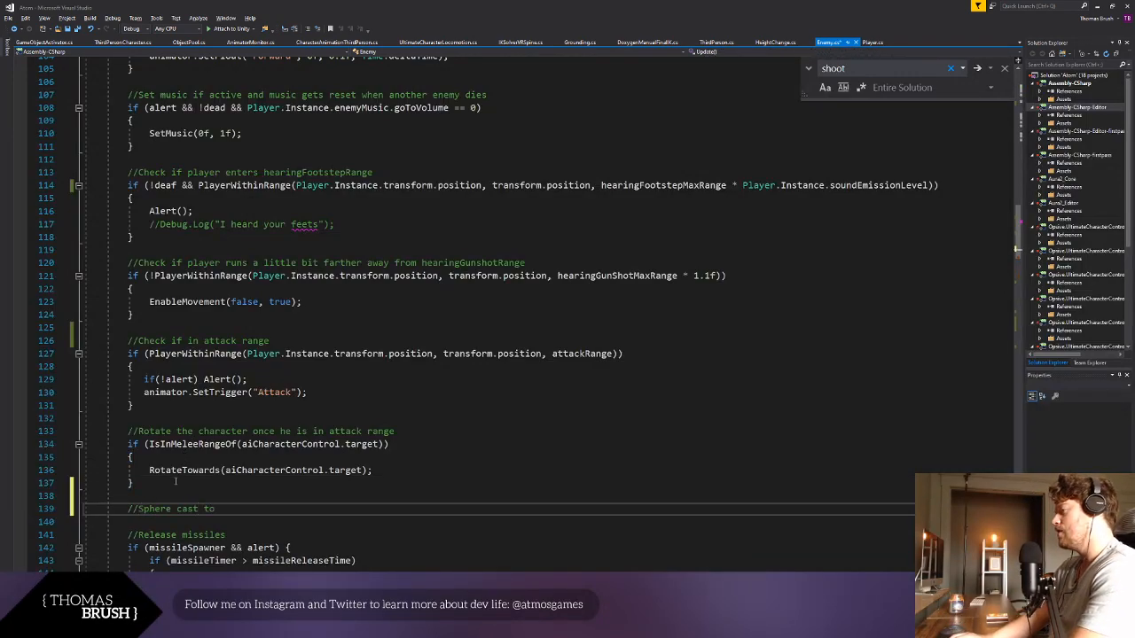
pyautogui.write(' see player within')
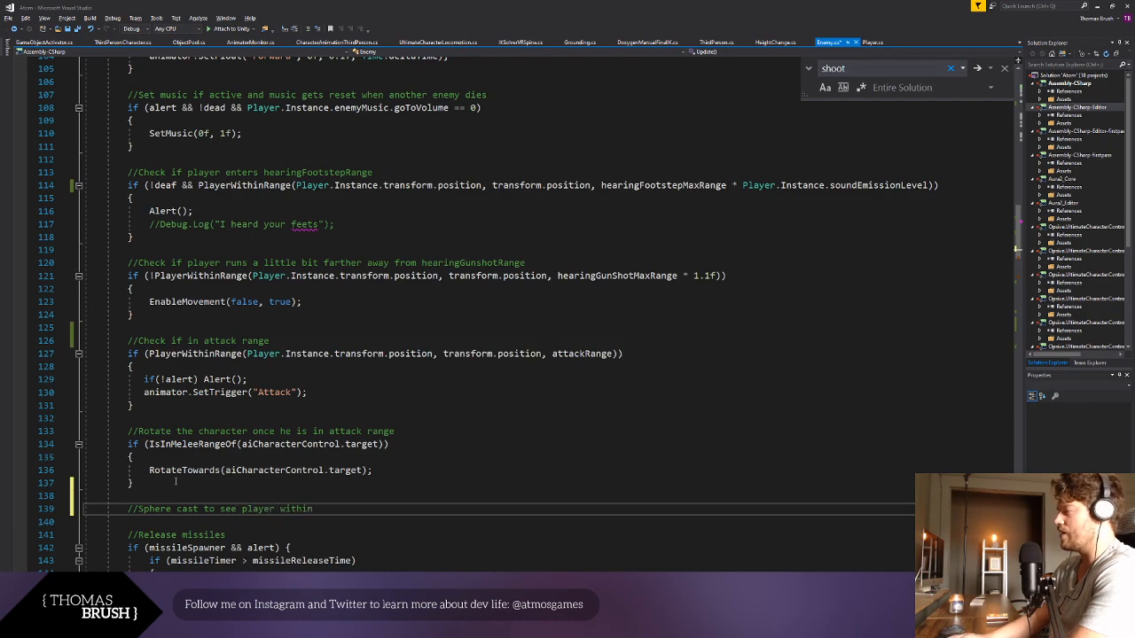
pyautogui.write(' siteRange')
pyautogui.press('Return')
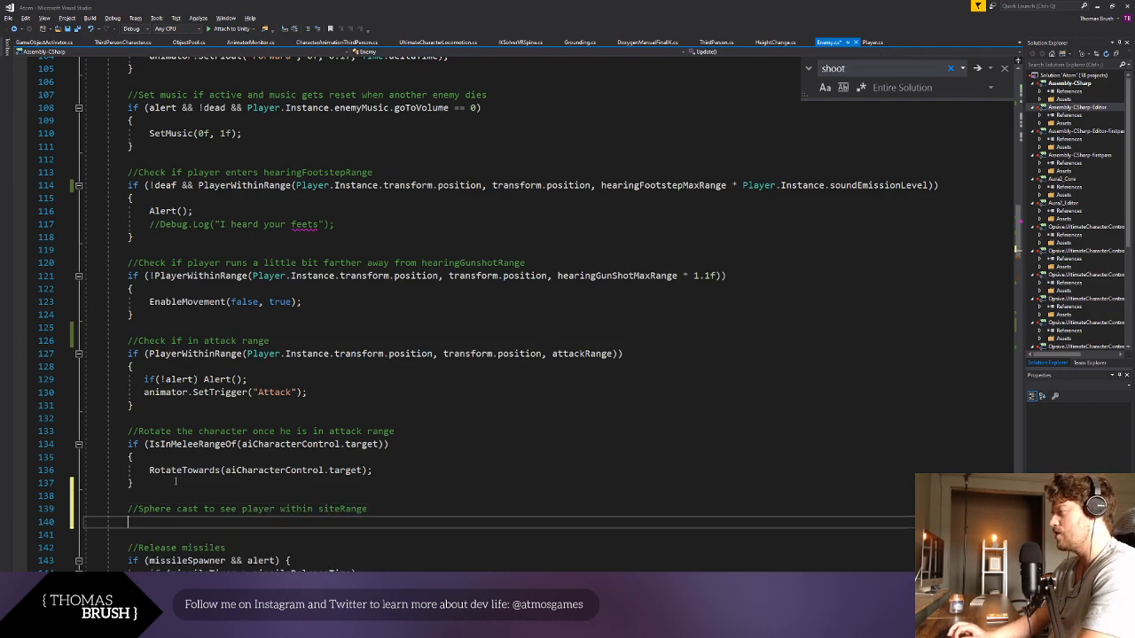
# - Paste the copied Physics.SphereCast sample code below the sphere cast comment
pyautogui.write('RaycastHit hit;  Vector3 p1 = transform.position + charCtrl.center; float distanceToObstacle = 0;  // Cast a sphere wrapping character controller 10 meters forward // to see if it is about to hit anything. if (Physics.SphereCast(p1, charCtrl.height / 2, transform.forward, out hit, 10)) {     distanceToObstacle = hit.distance; }')
pyautogui.scroll(-1, 188, 467)
pyautogui.scroll(-1, 188, 467)
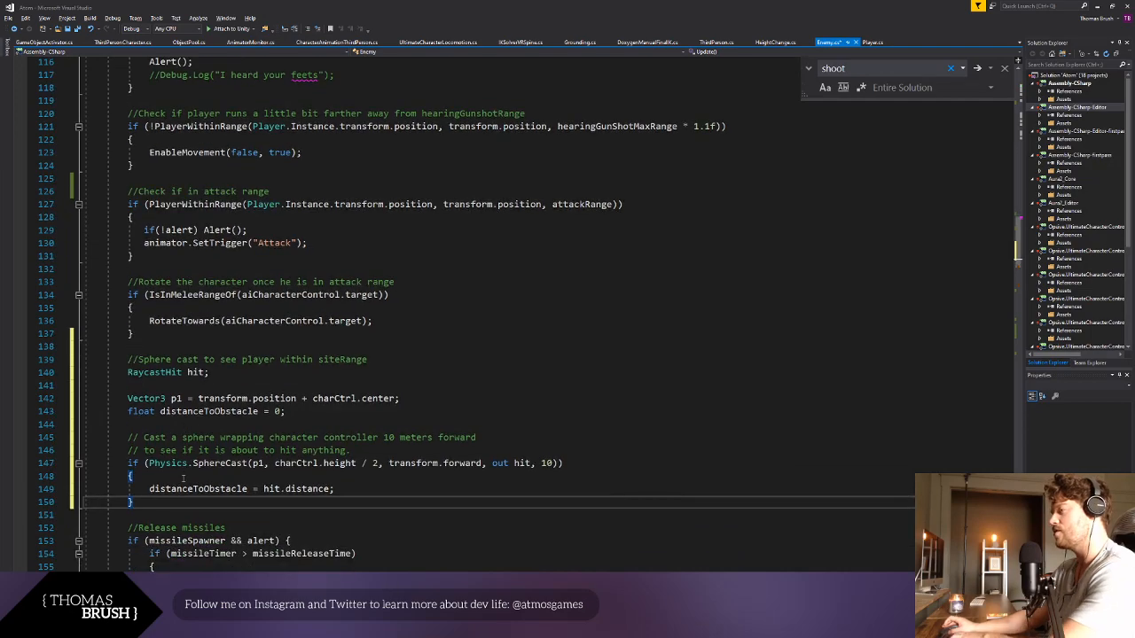
# - Rename the declared RaycastHit variable to sightHit and save the script
pyautogui.doubleClick(194, 373)
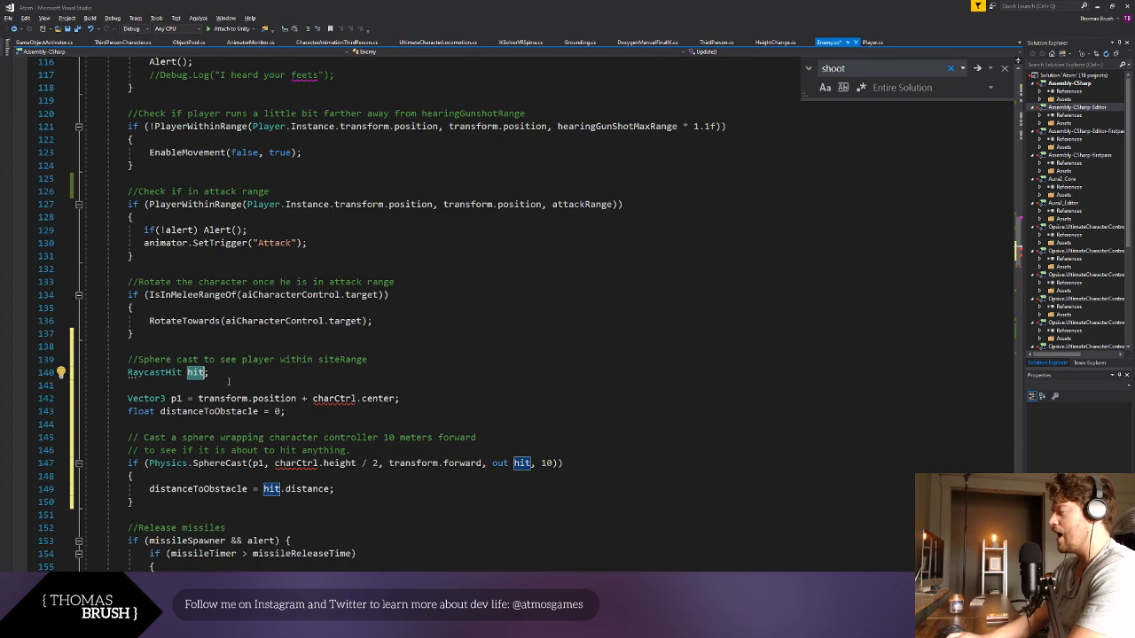
pyautogui.write('siteHit')
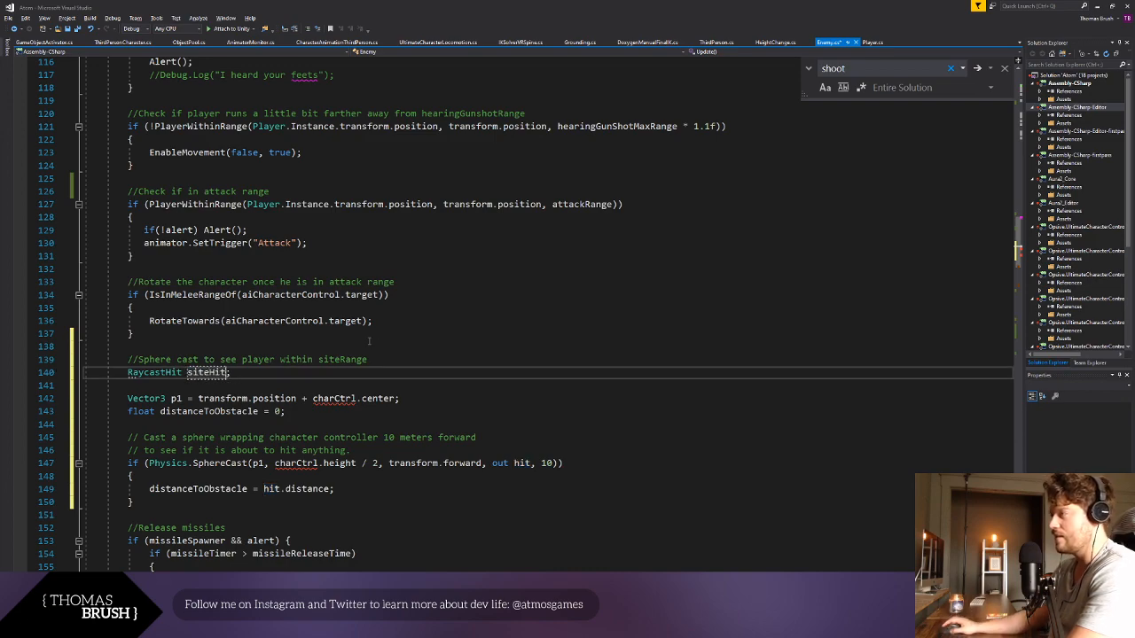
pyautogui.click(369, 340)
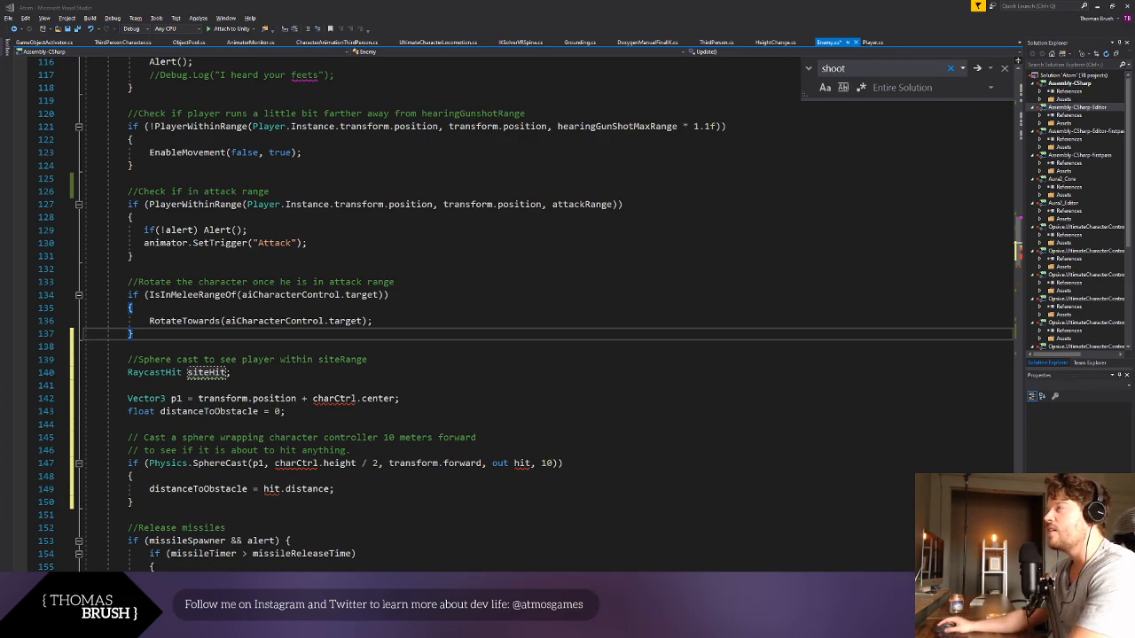
pyautogui.doubleClick(206, 373)
pyautogui.write('sightHit')
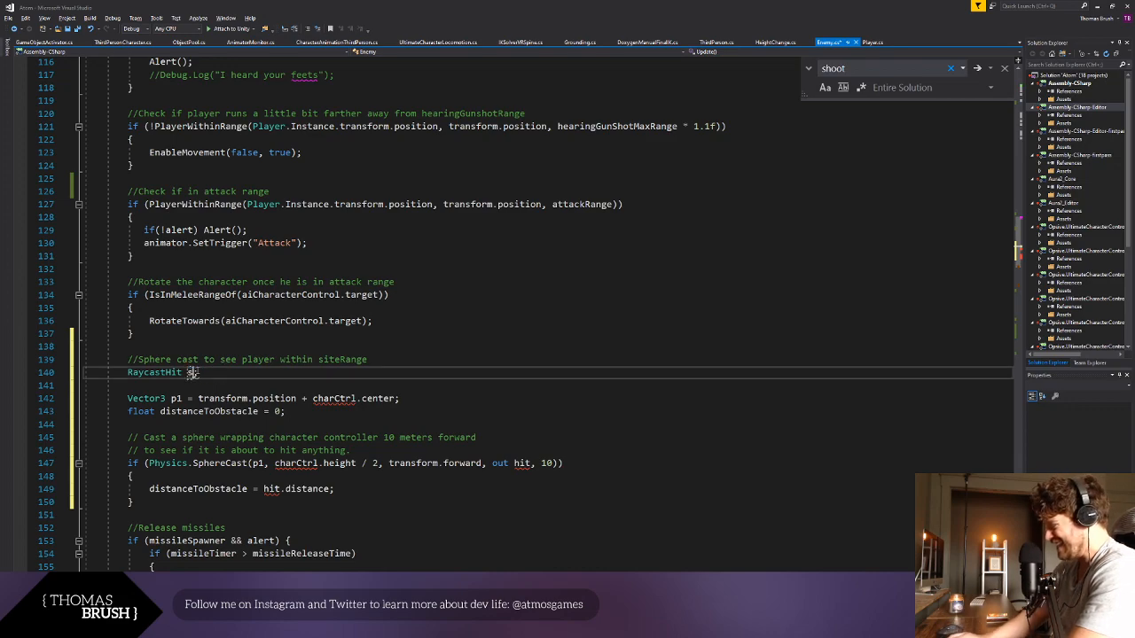
pyautogui.press('Up')
pyautogui.hotkey('ctrl', 's')
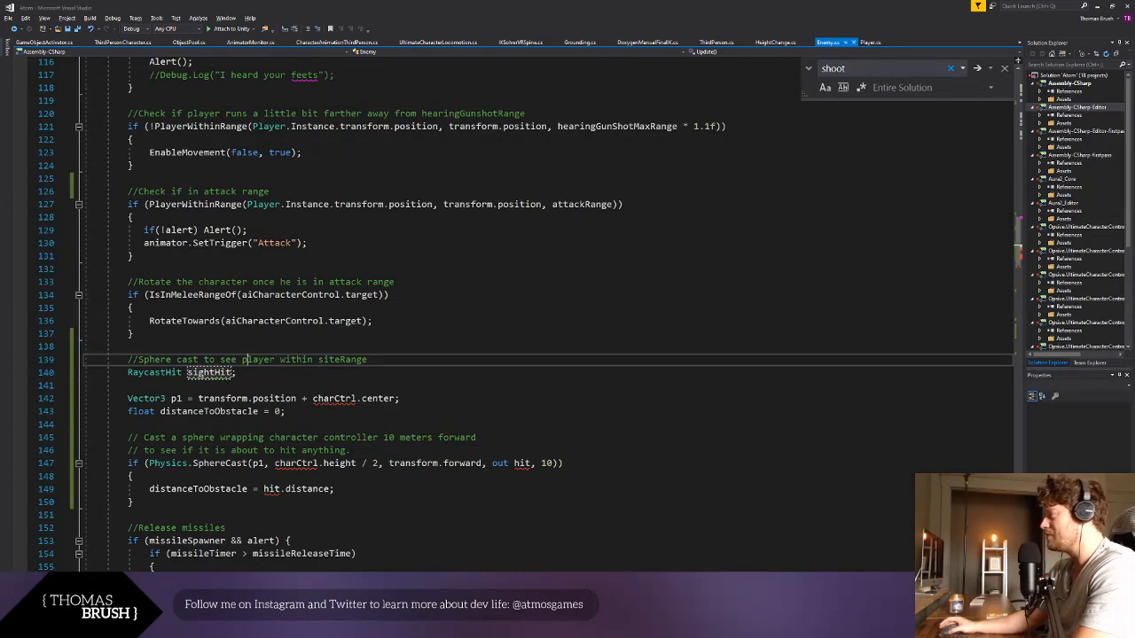
# - Delete the "float distanceToObstacle = 0;" declaration and its leftover empty line from the sphere cast code
pyautogui.click(280, 377)
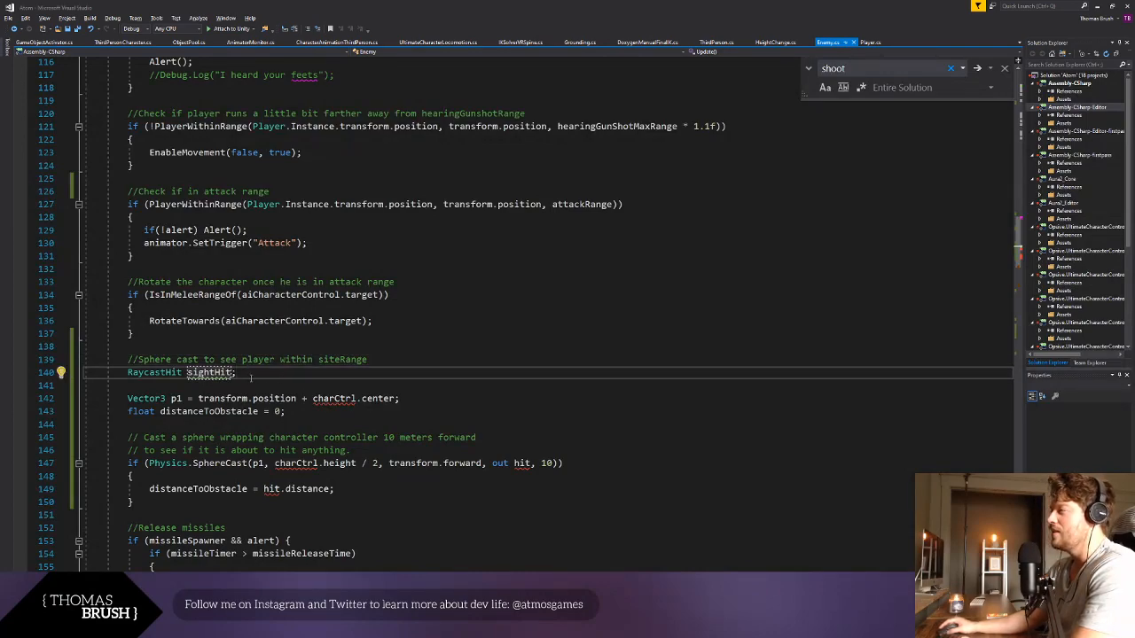
pyautogui.press('Left')
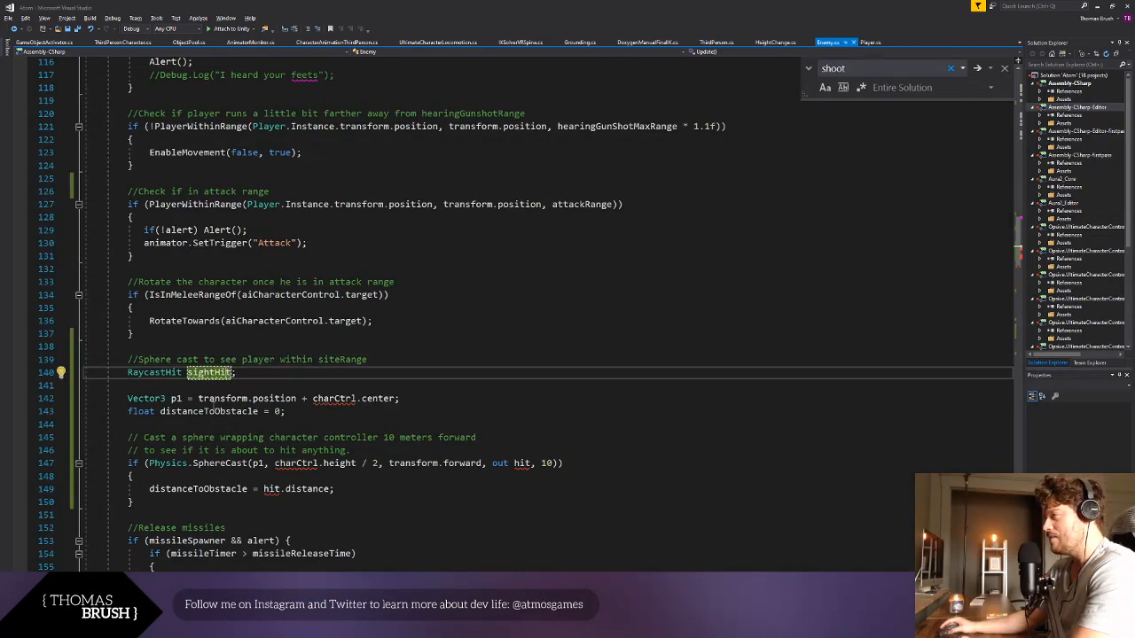
pyautogui.click(186, 400)
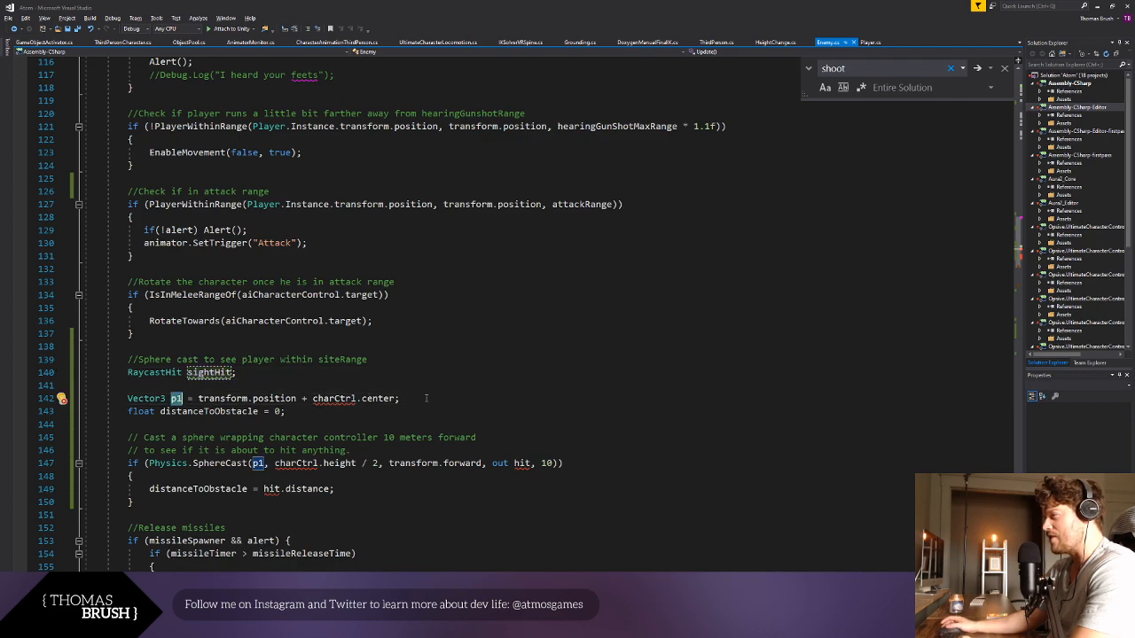
pyautogui.doubleClick(334, 398)
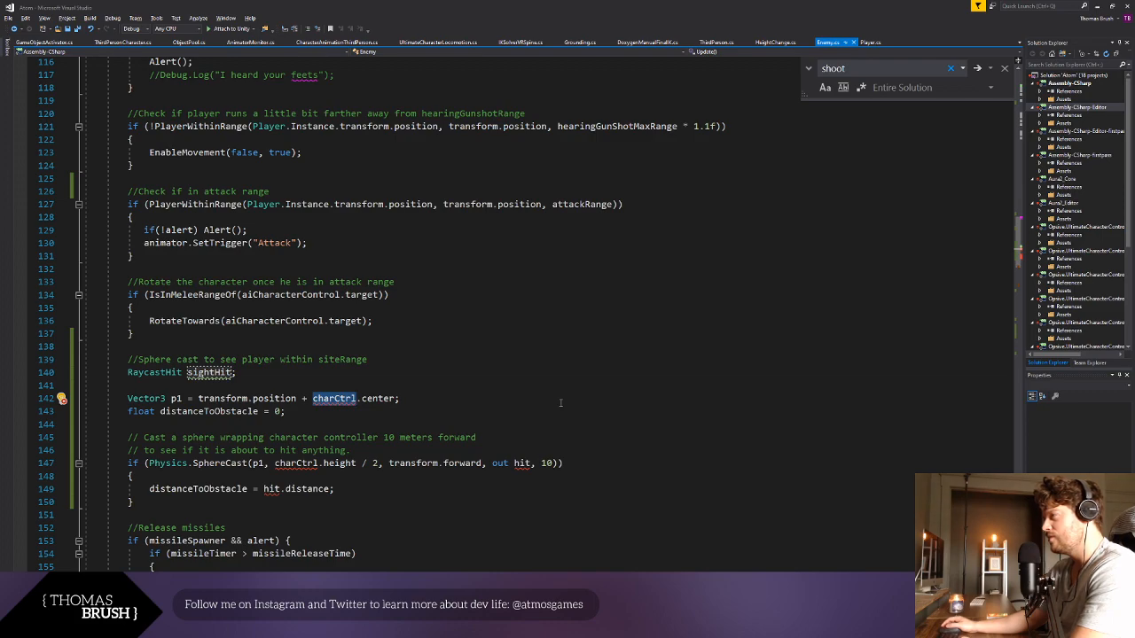
pyautogui.scroll(-1, 560, 403)
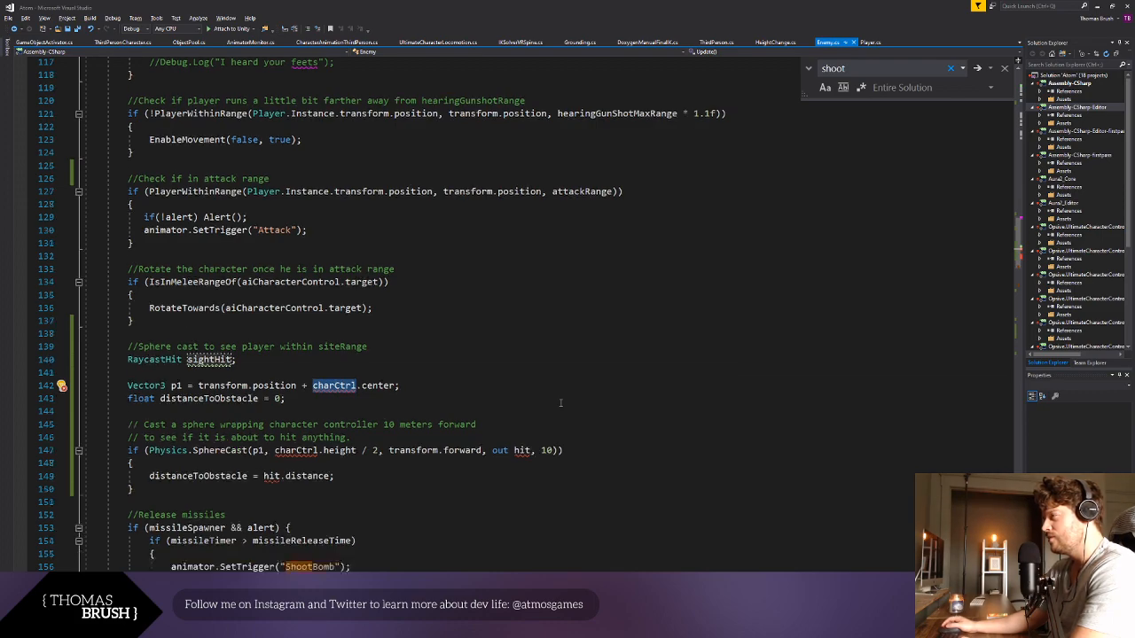
pyautogui.doubleClick(233, 372)
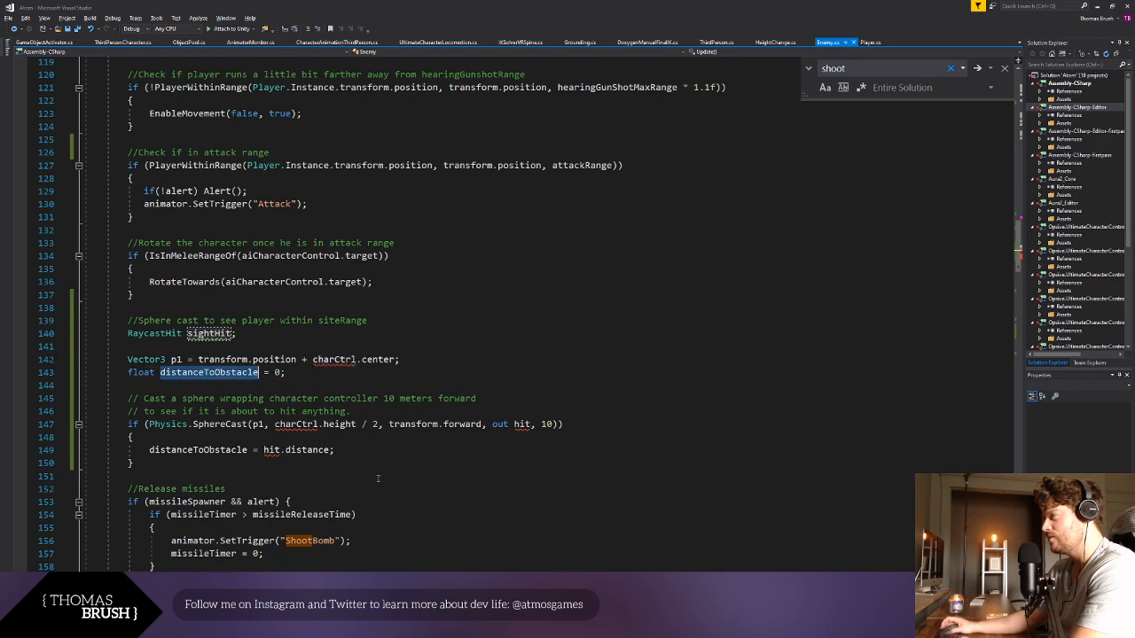
pyautogui.click(381, 479)
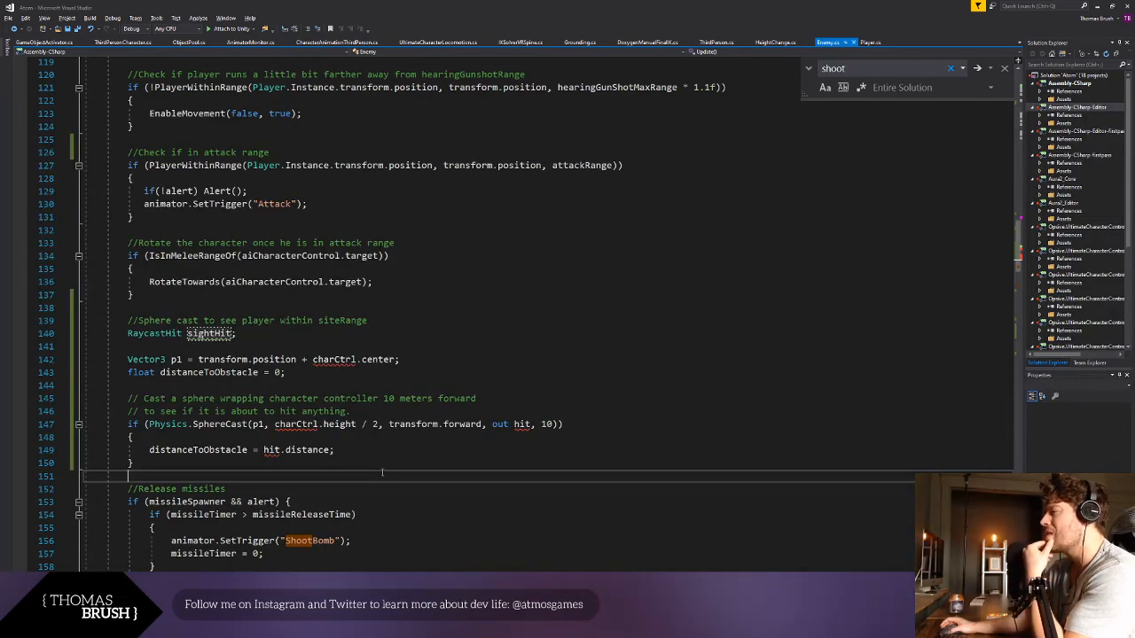
pyautogui.moveTo(129, 374); pyautogui.dragTo(305, 377)
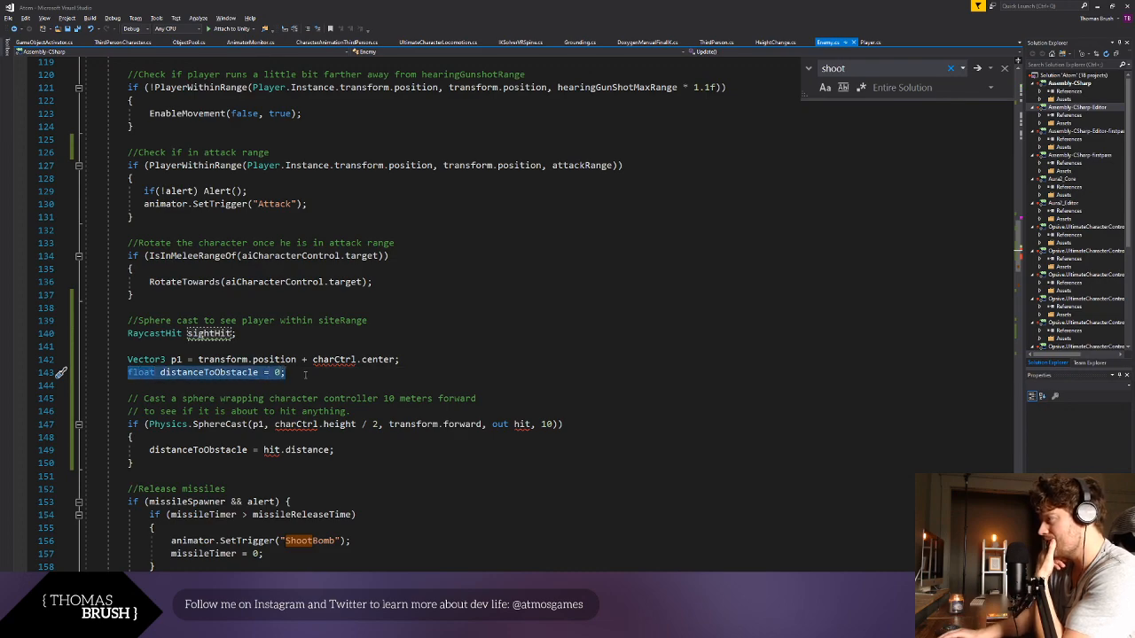
pyautogui.hotkey('ctrl', 'x')
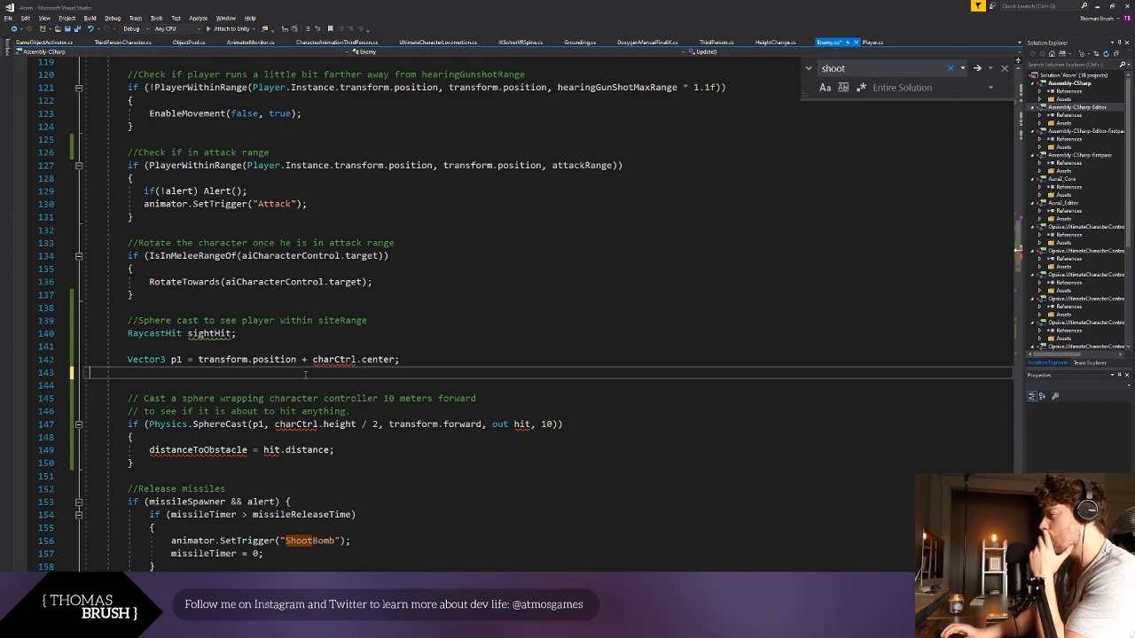
pyautogui.press('BackSpace')
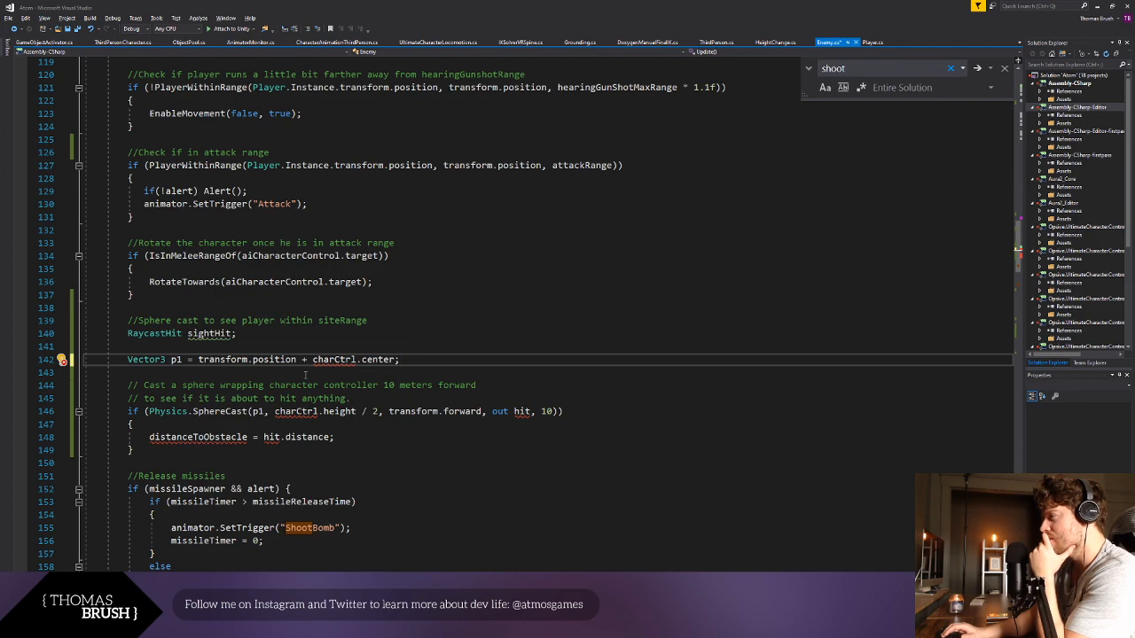
# - Replace the distanceToObstacle assignment inside the SphereCast condition with the comment "//SEE PLAYER HERE"
pyautogui.doubleClick(321, 360)
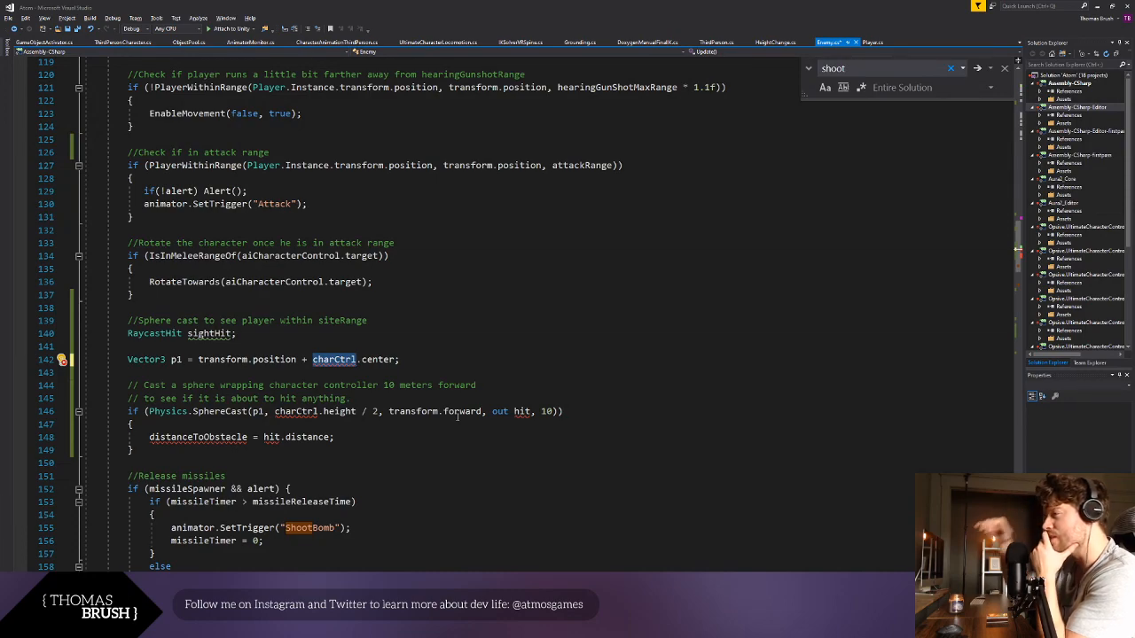
pyautogui.doubleClick(176, 359)
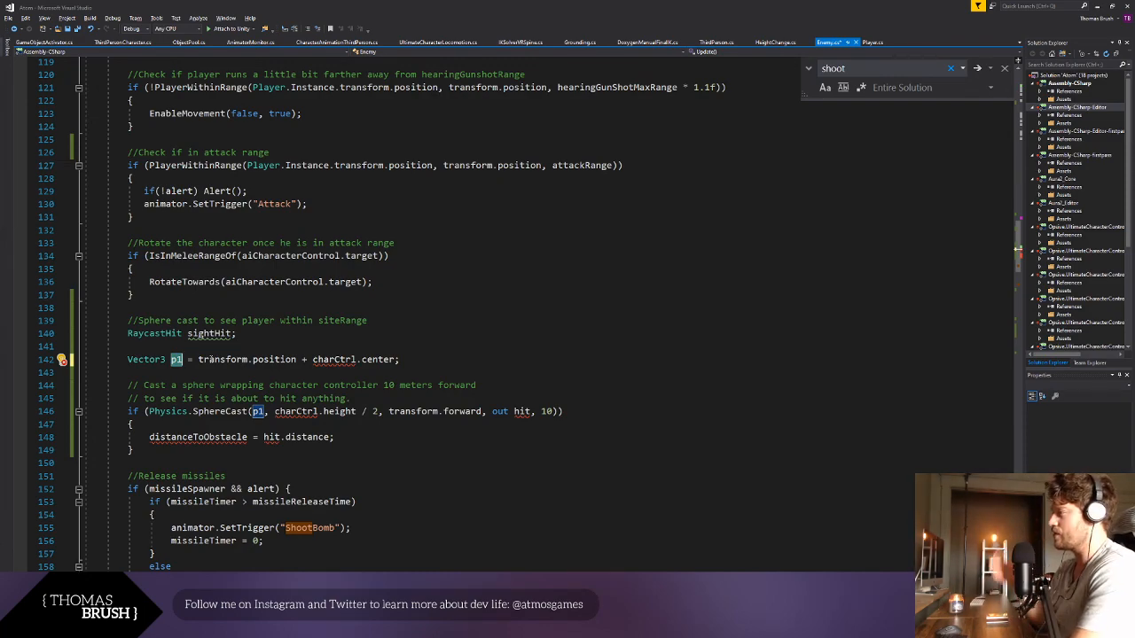
pyautogui.click(330, 493)
pyautogui.press('Up')
pyautogui.press('Up')
pyautogui.press('Up')
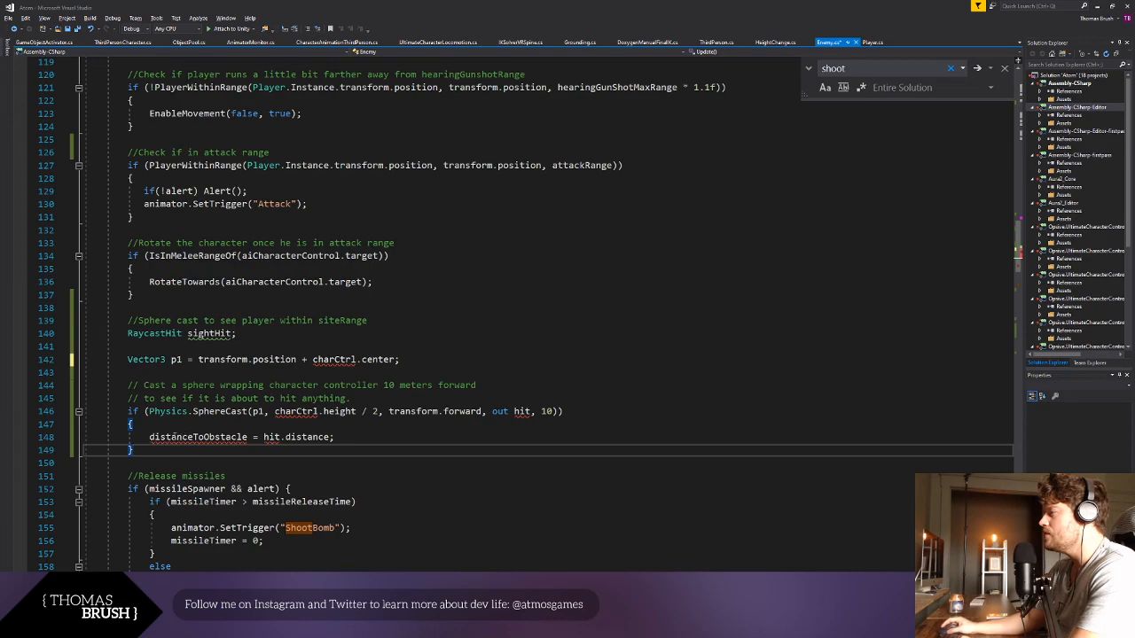
pyautogui.moveTo(151, 435); pyautogui.dragTo(336, 433)
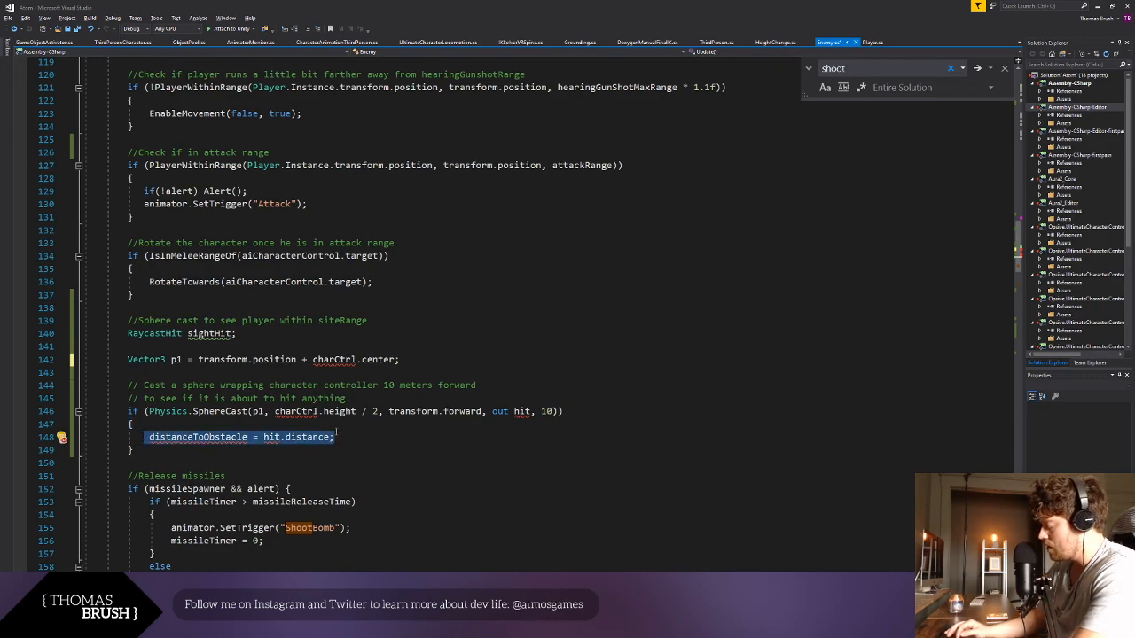
pyautogui.write('//SEE P')
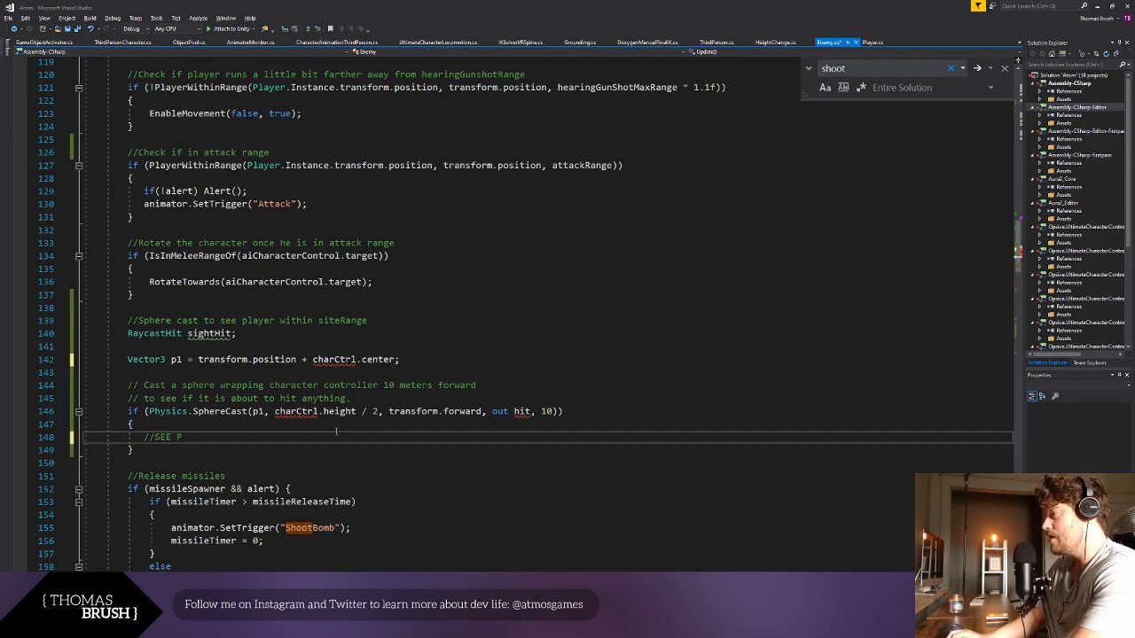
pyautogui.write('LAYER HERE')
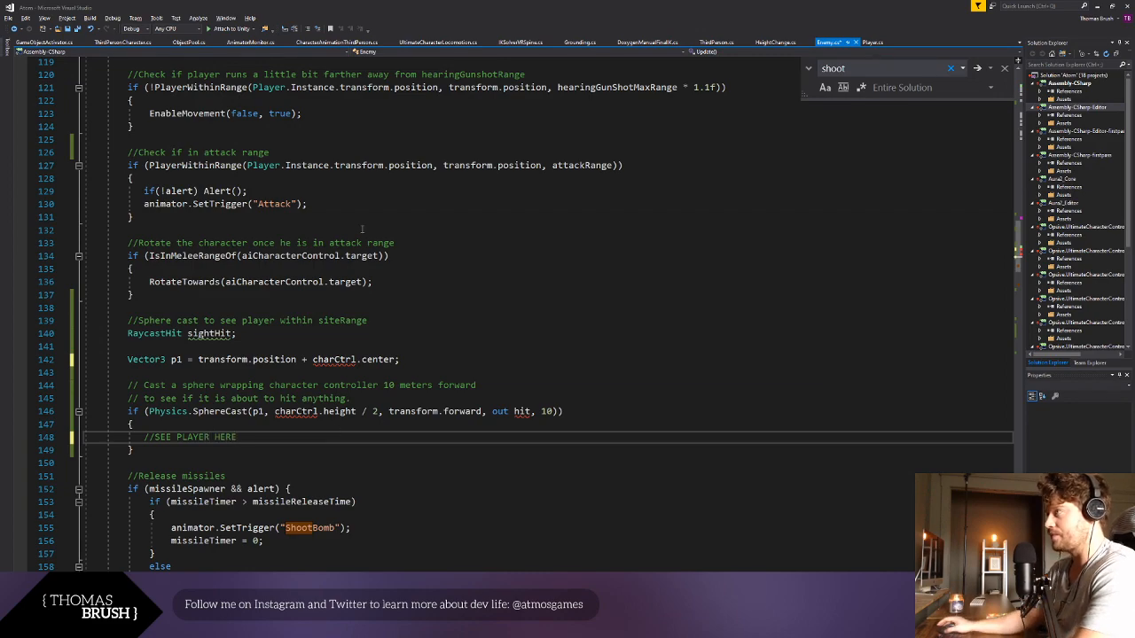
# - Replace the "//SEE PLAYER HERE" comment inside the SphereCast condition with an "Alert();" call and save the script
pyautogui.click(168, 294)
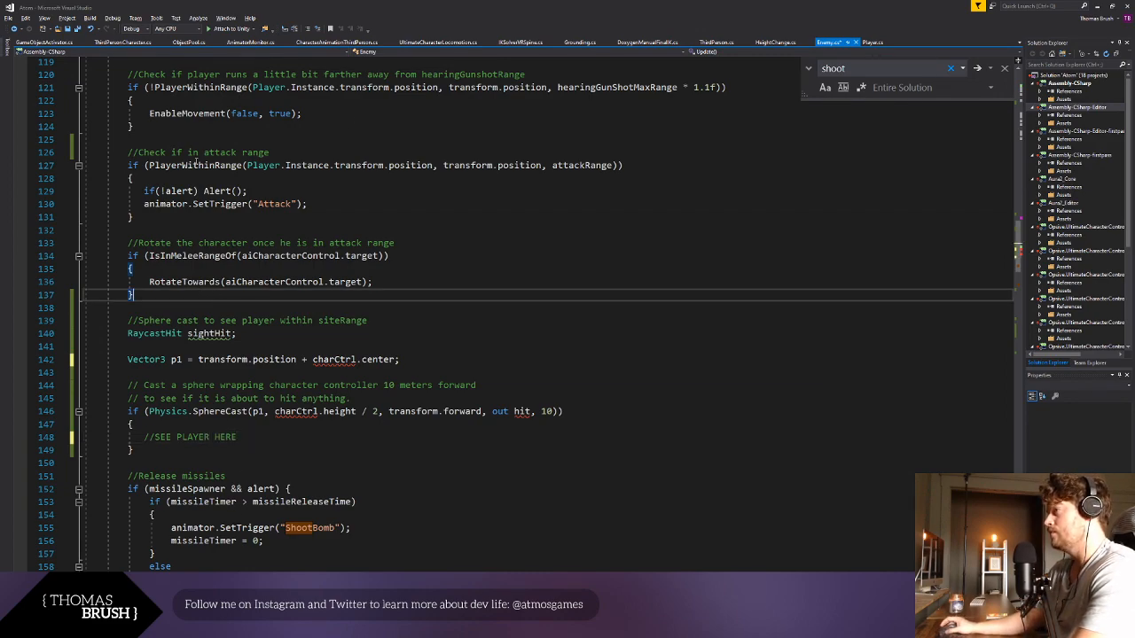
pyautogui.scroll(1, 228, 203)
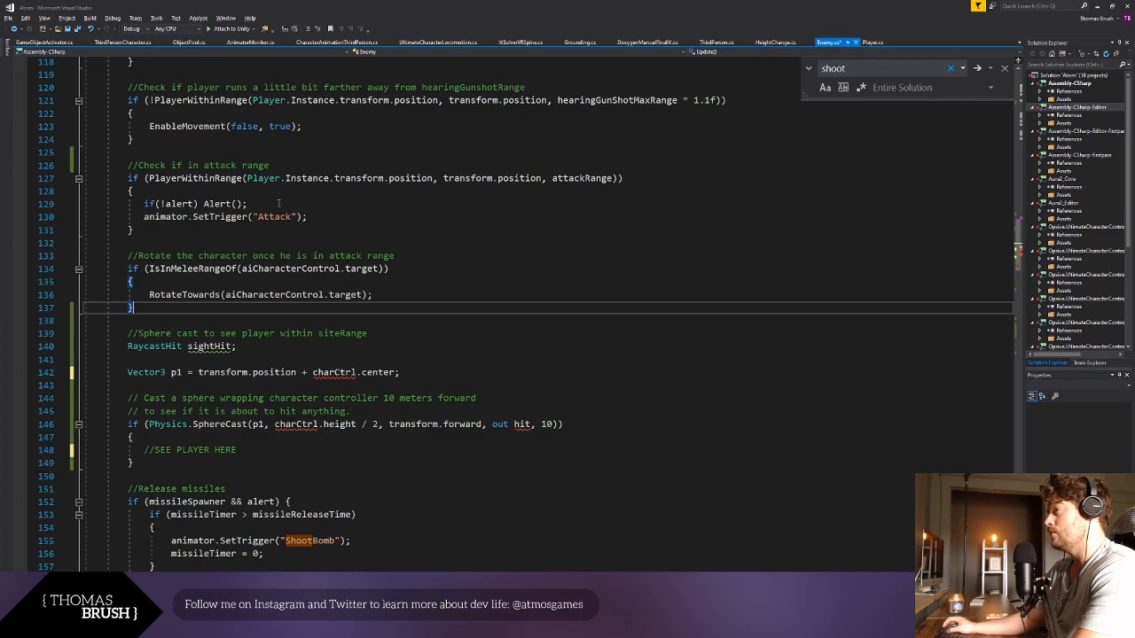
pyautogui.moveTo(249, 203); pyautogui.dragTo(193, 165)
pyautogui.scroll(3, 264, 211)
pyautogui.scroll(-4, 169, 424)
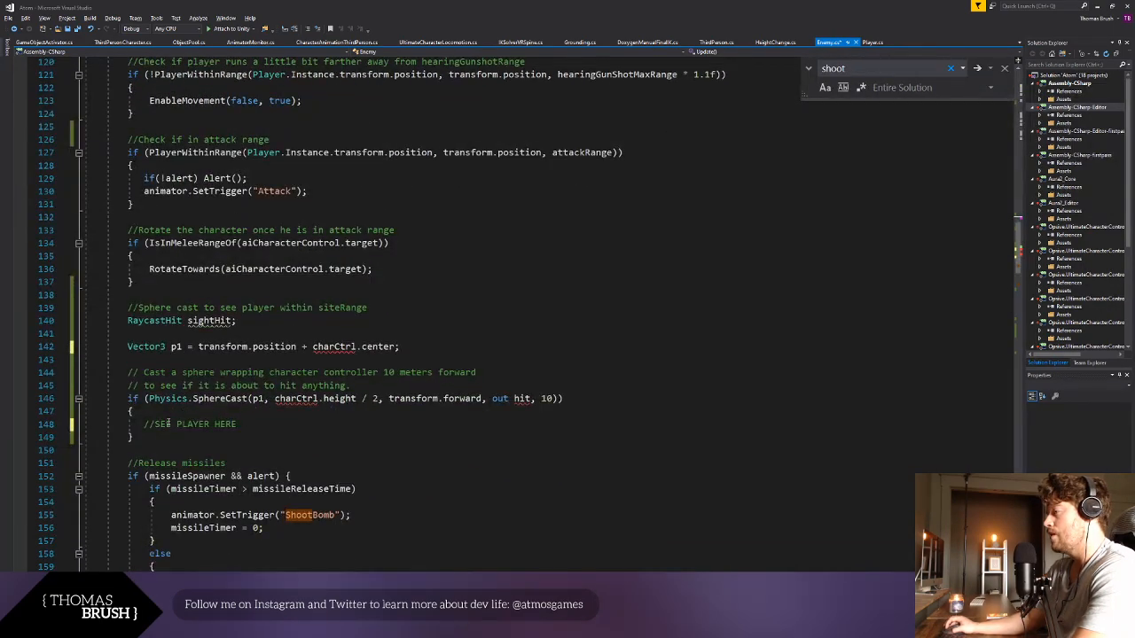
pyautogui.moveTo(142, 427); pyautogui.dragTo(237, 426)
pyautogui.hotkey('ctrl', 'v')
pyautogui.write('E')
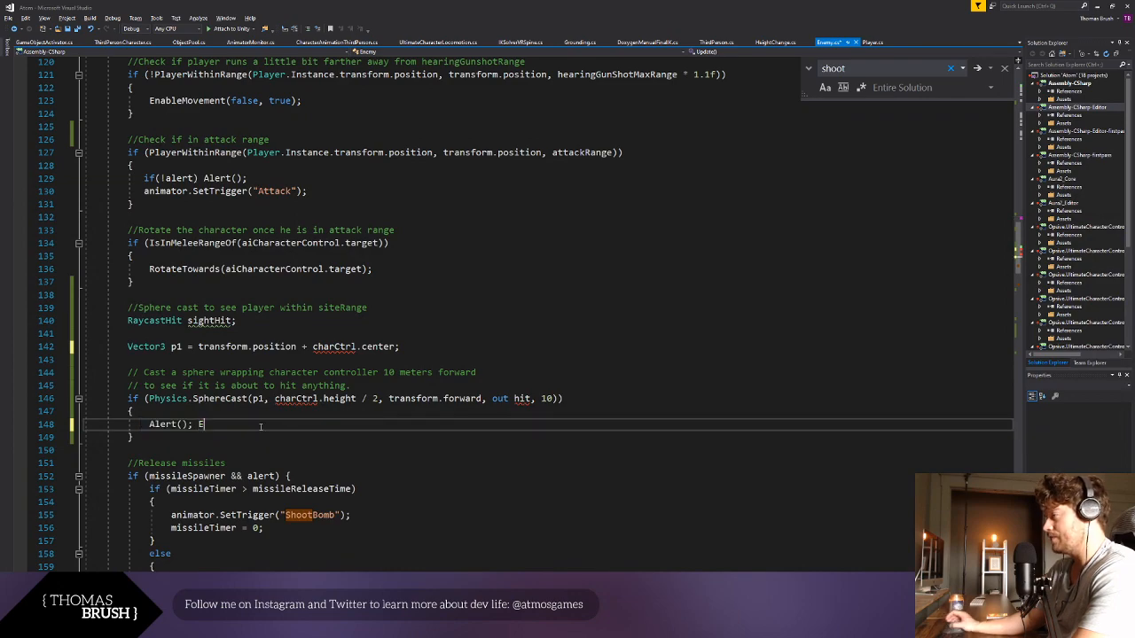
pyautogui.press('BackSpace')
pyautogui.press('BackSpace')
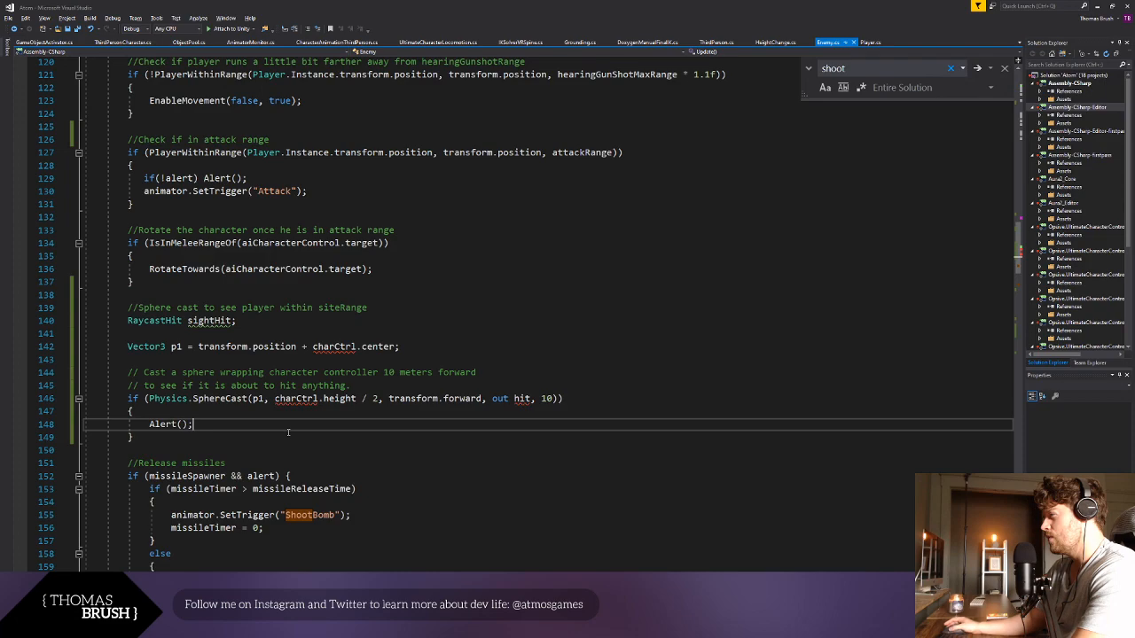
# - Replace the hit argument in the SphereCast condition with the declared sightHit variable
pyautogui.hscroll(1, 289, 433)
pyautogui.hscroll(1, 288, 432)
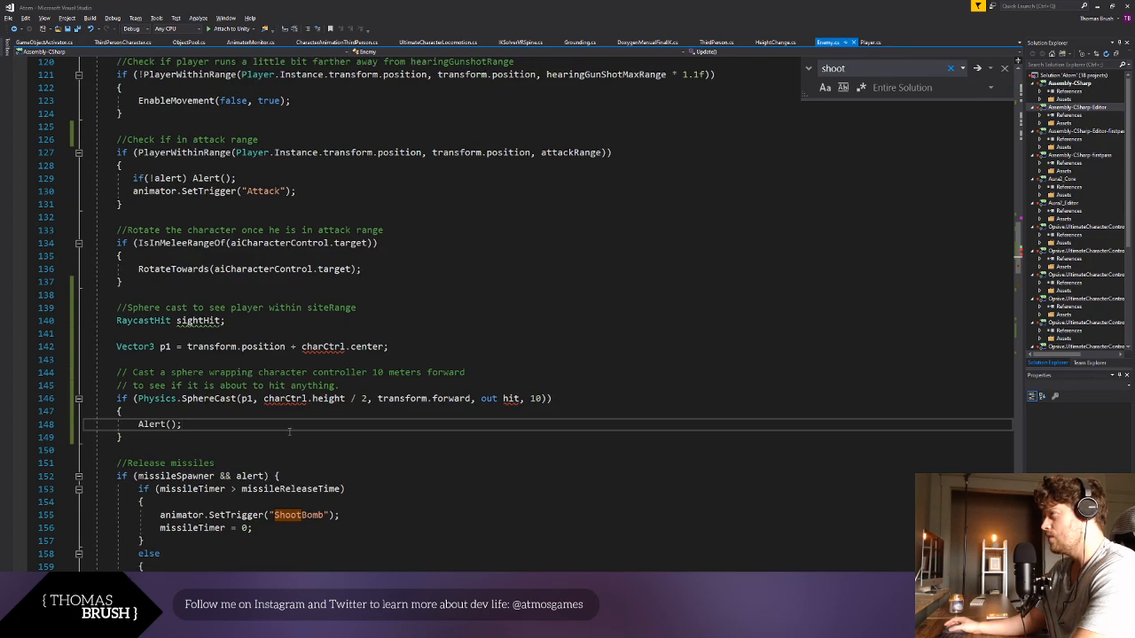
pyautogui.hscroll(-1, 288, 433)
pyautogui.click(203, 320)
pyautogui.hotkey('ctrl', 'c')
pyautogui.doubleClick(516, 398)
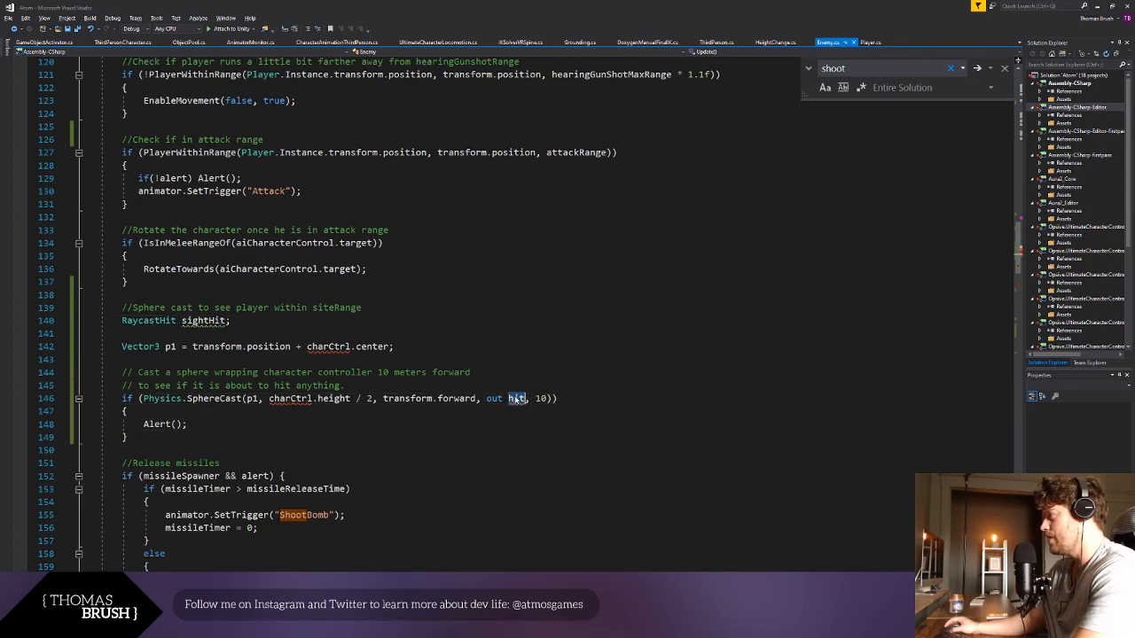
pyautogui.hotkey('ctrl', 'v')
pyautogui.click(412, 427)
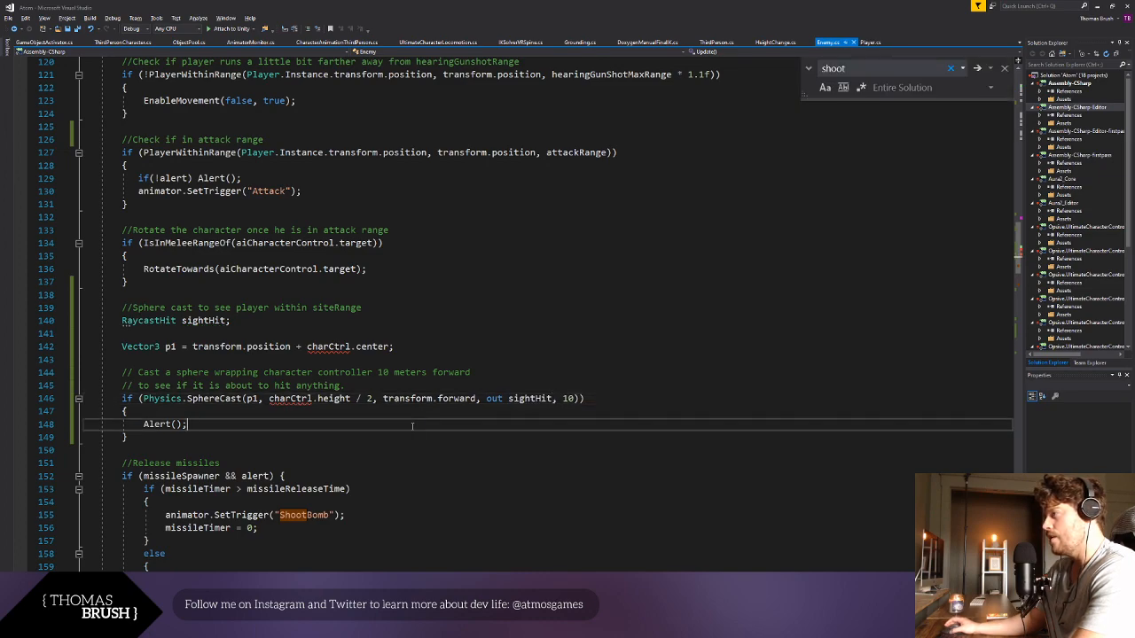
pyautogui.click(378, 399)
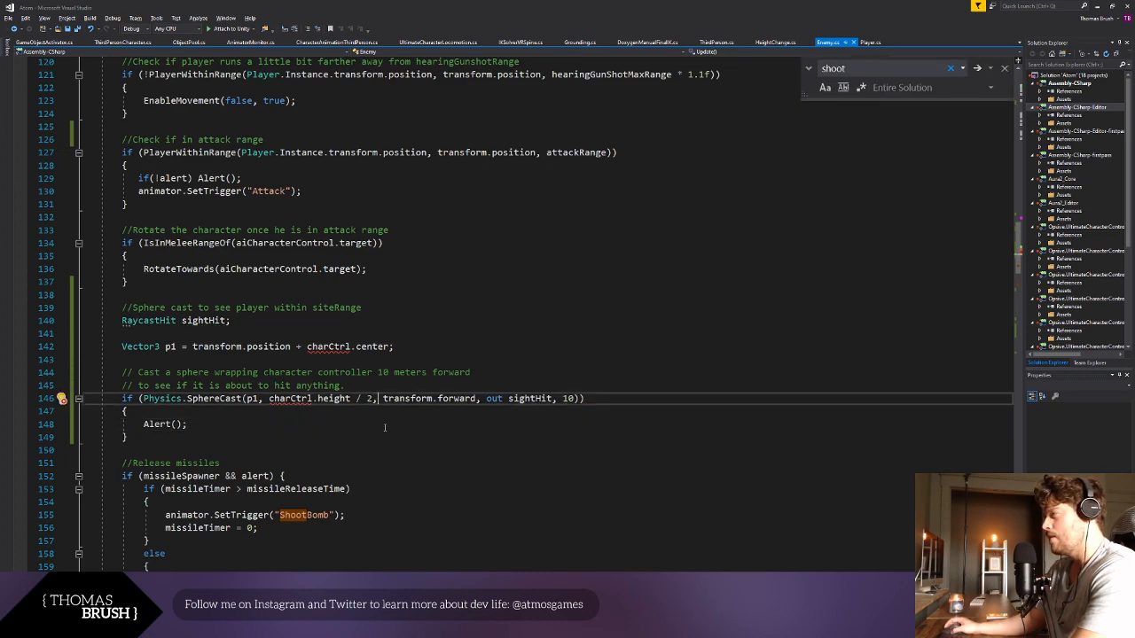
pyautogui.click(385, 426)
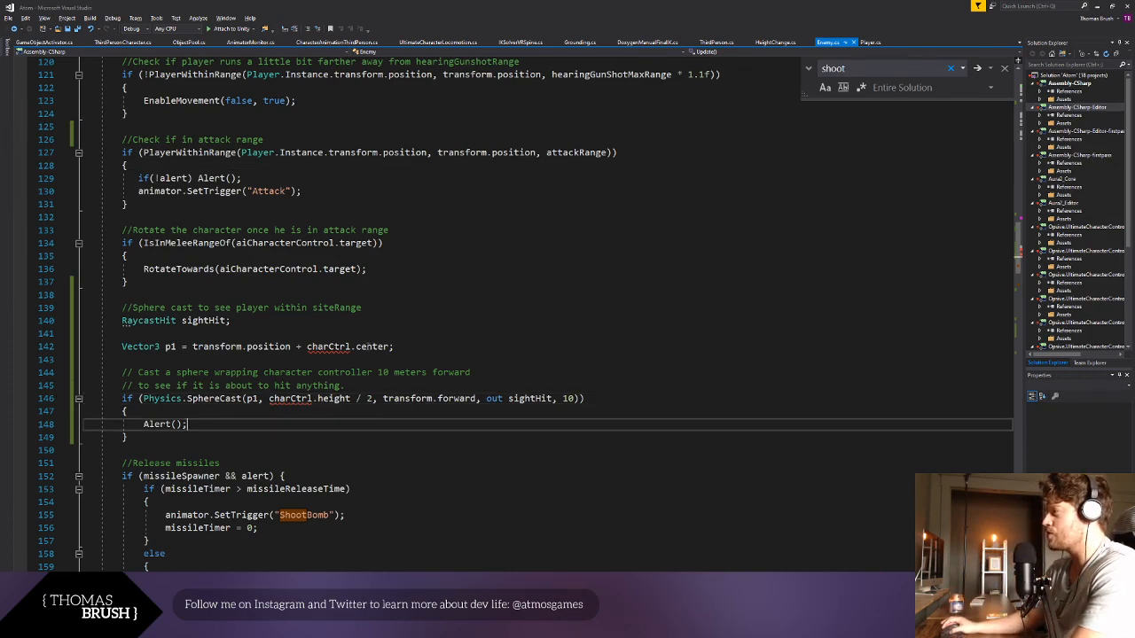
pyautogui.doubleClick(328, 346)
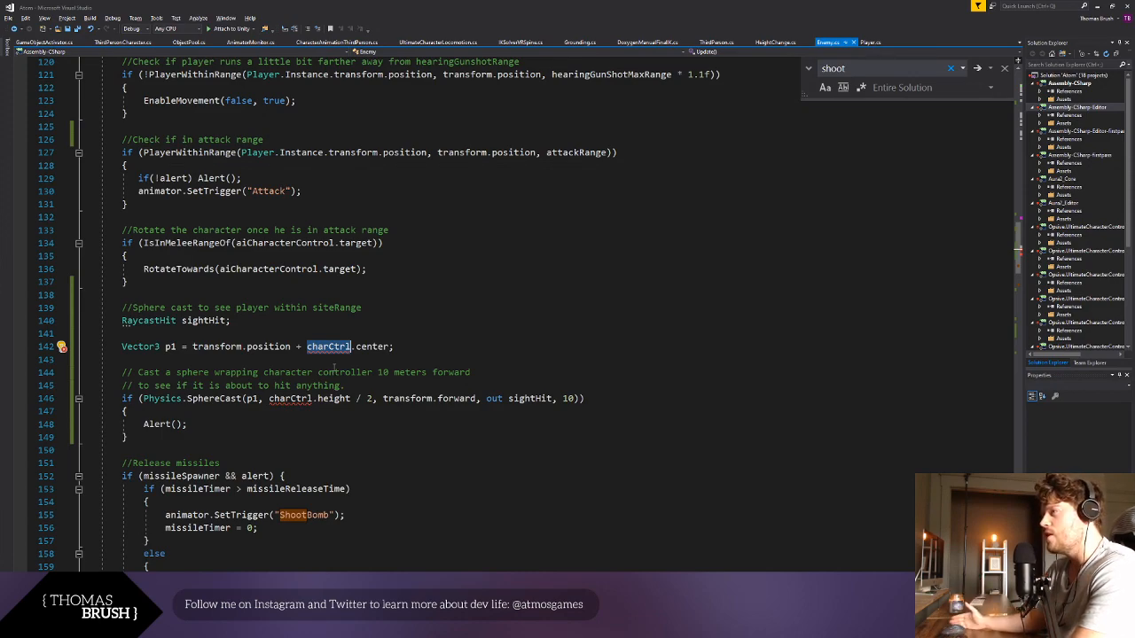
pyautogui.click(334, 371)
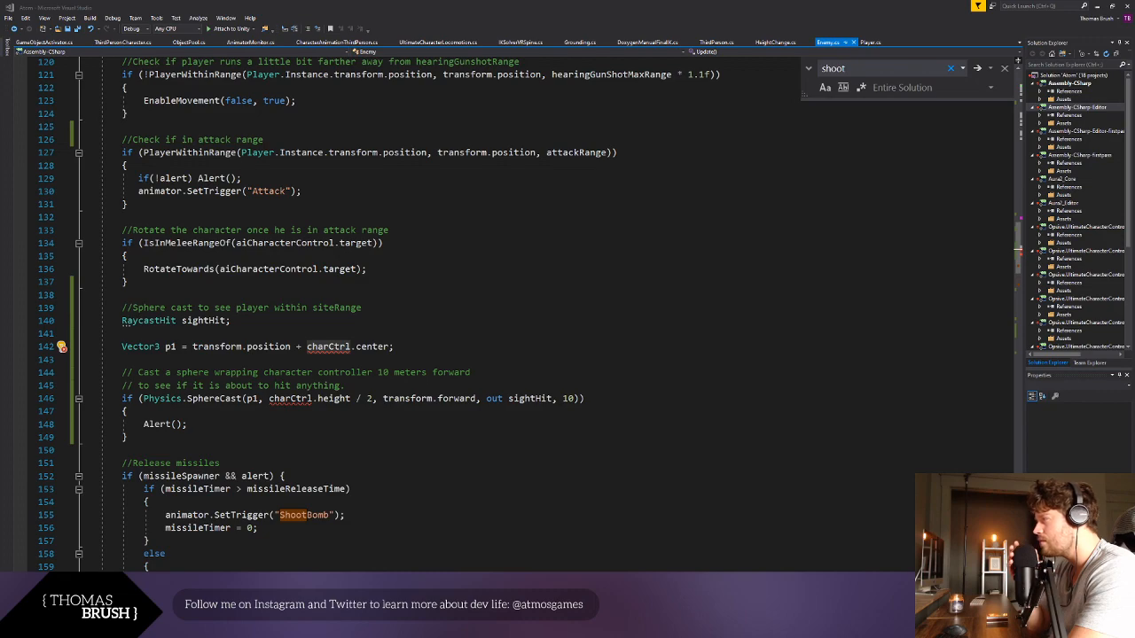
pyautogui.hotkey('alt', 'Tab')
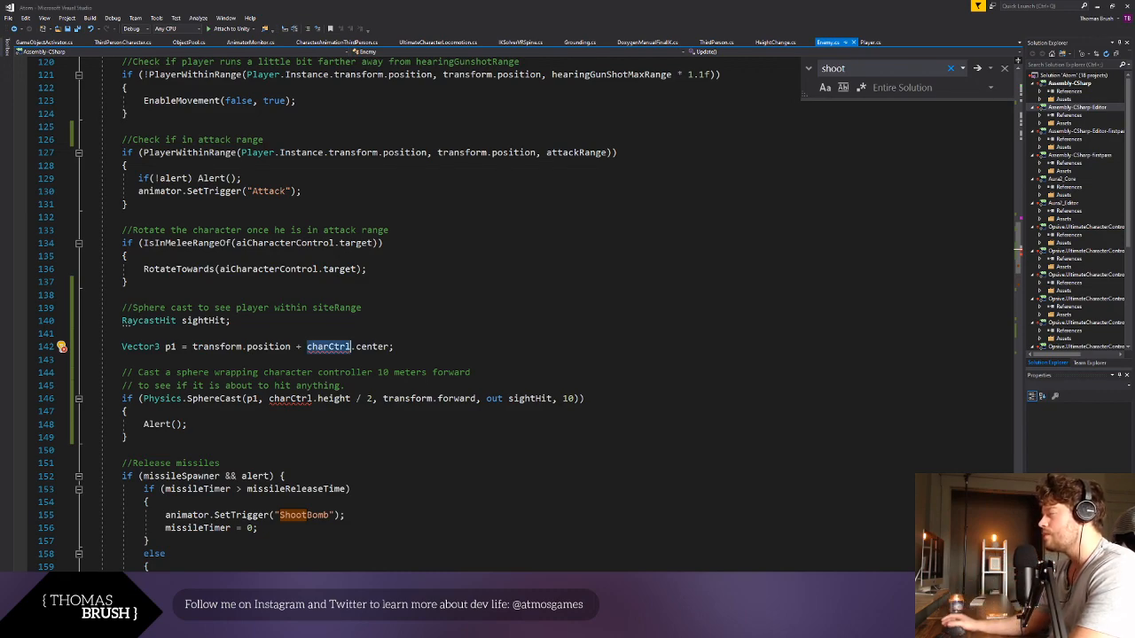
pyautogui.click(230, 412)
pyautogui.click(225, 385)
pyautogui.click(215, 399)
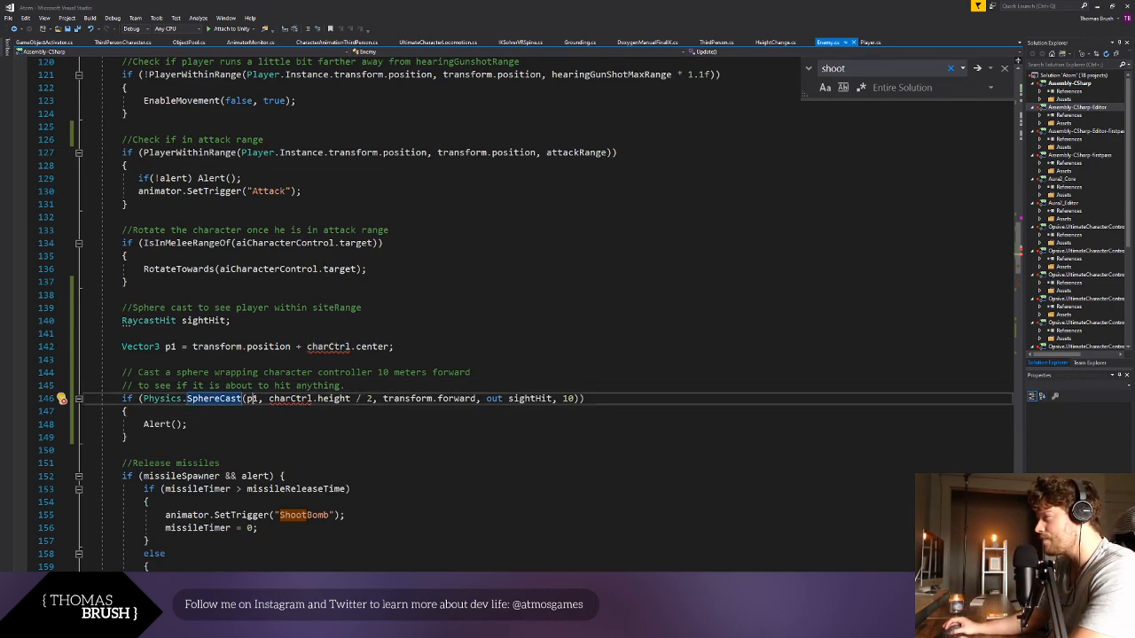
# - Clear the SphereCast arguments in the if condition and enter "p1,3," in their place
pyautogui.doubleClick(252, 399)
pyautogui.moveTo(579, 399); pyautogui.dragTo(247, 399)
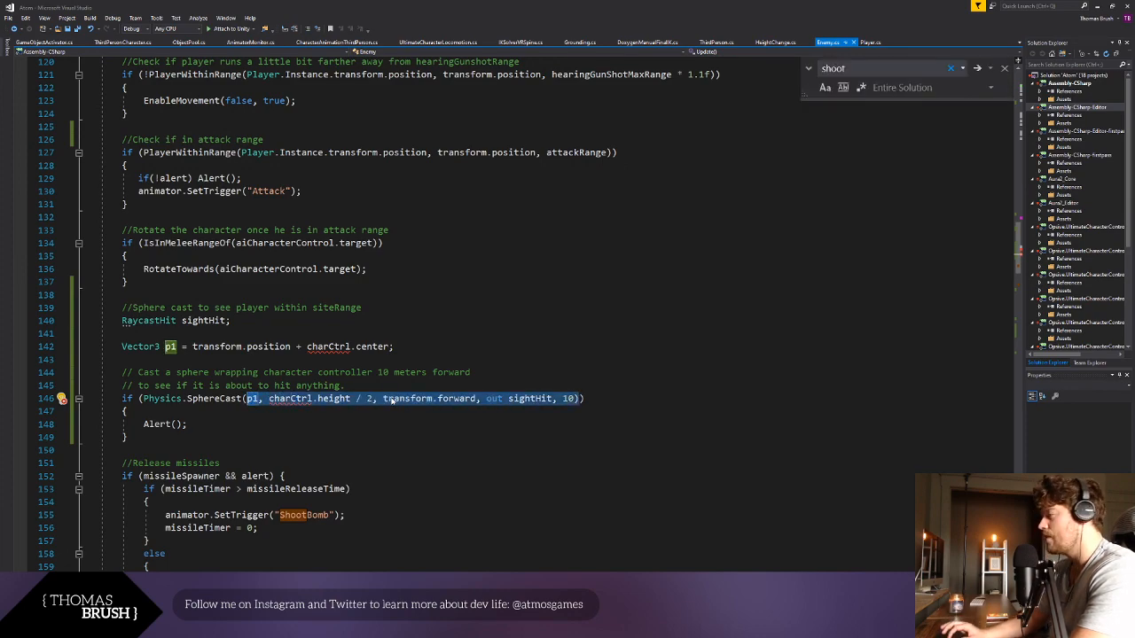
pyautogui.press('BackSpace')
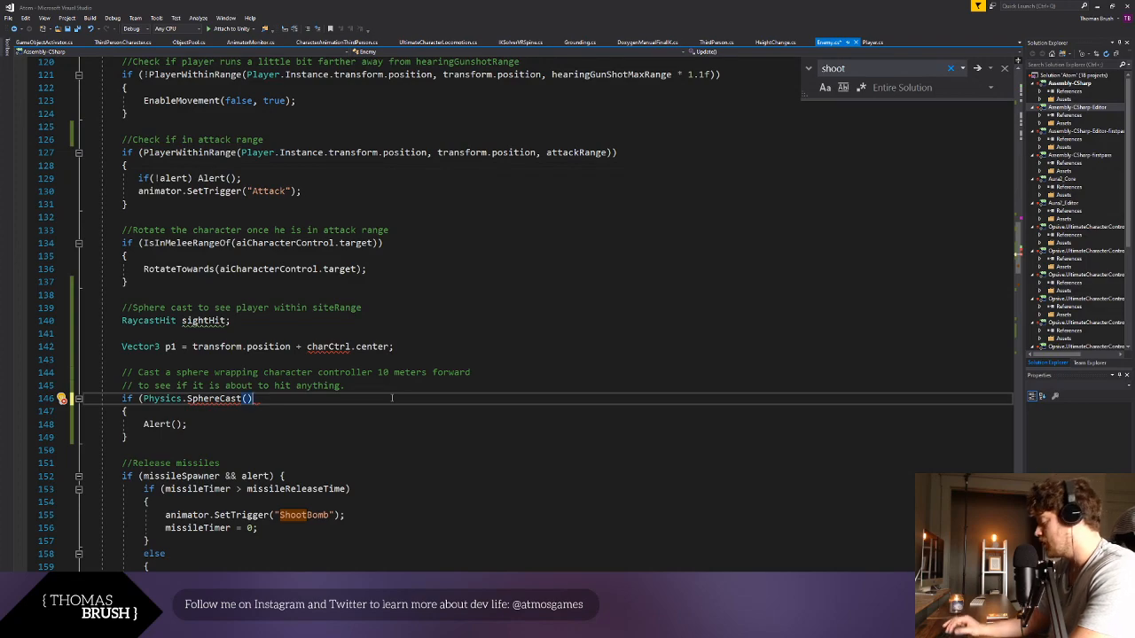
pyautogui.press('BackSpace')
pyautogui.press('BackSpace')
pyautogui.write('(')
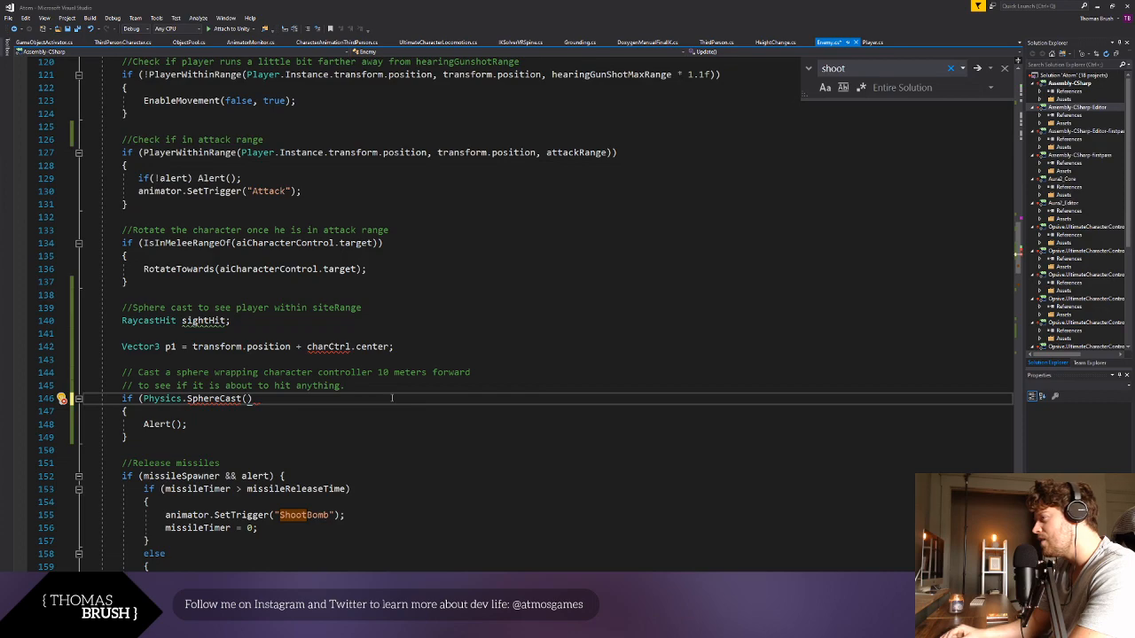
pyautogui.write('p1,')
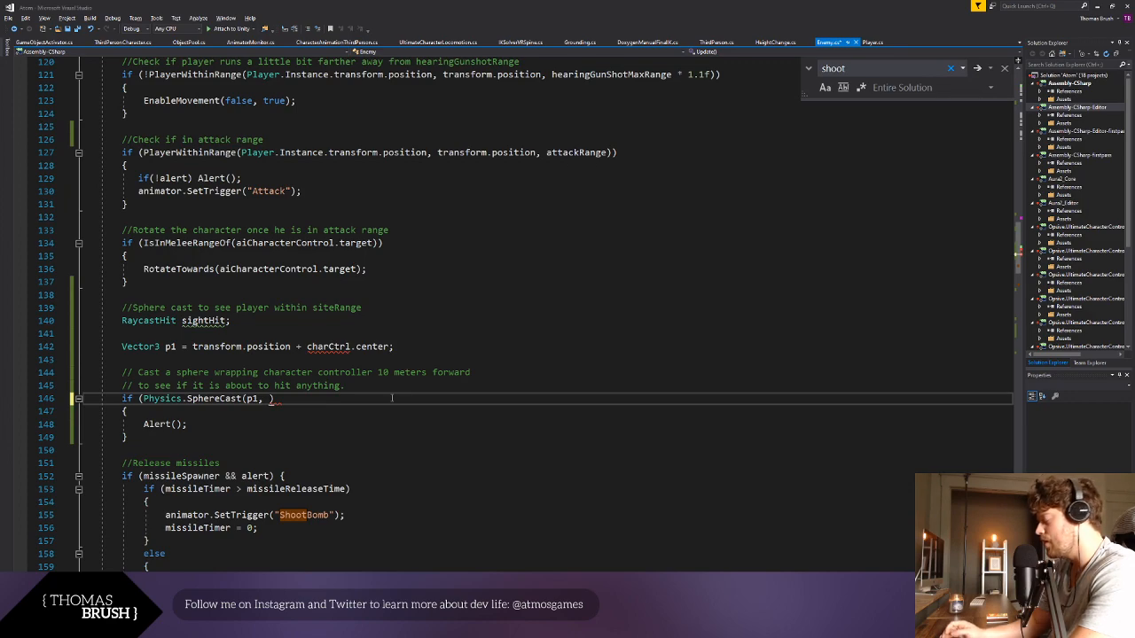
pyautogui.press('BackSpace')
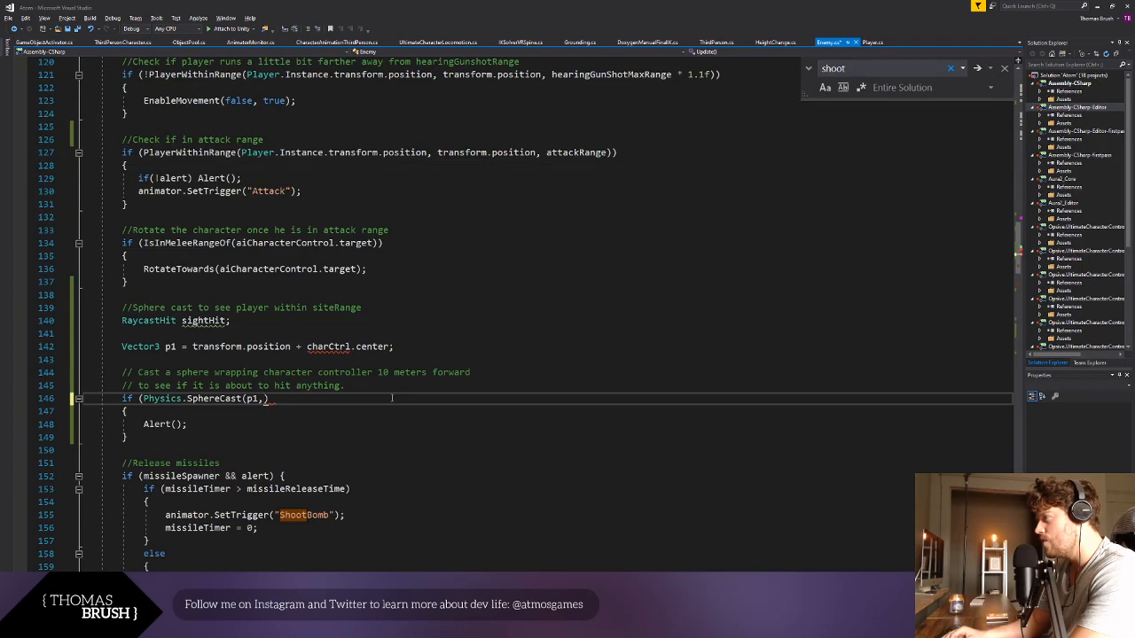
pyautogui.write('3,')
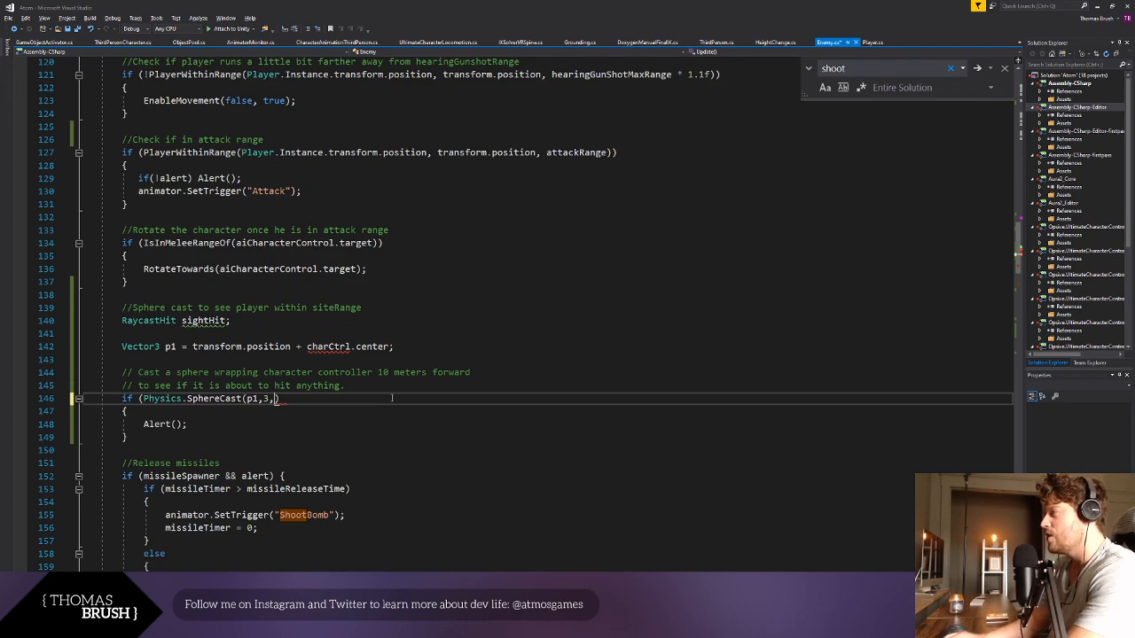
# - Add the arguments sightLength and playerLayer to the SphereCast call
pyautogui.write('sight')
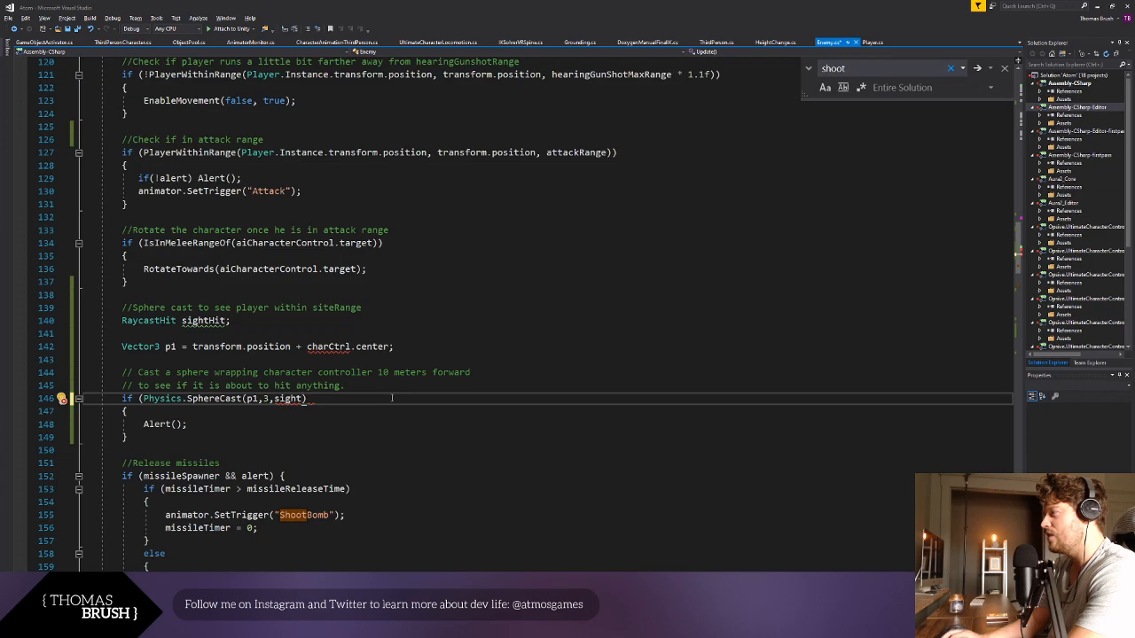
pyautogui.write('Length,')
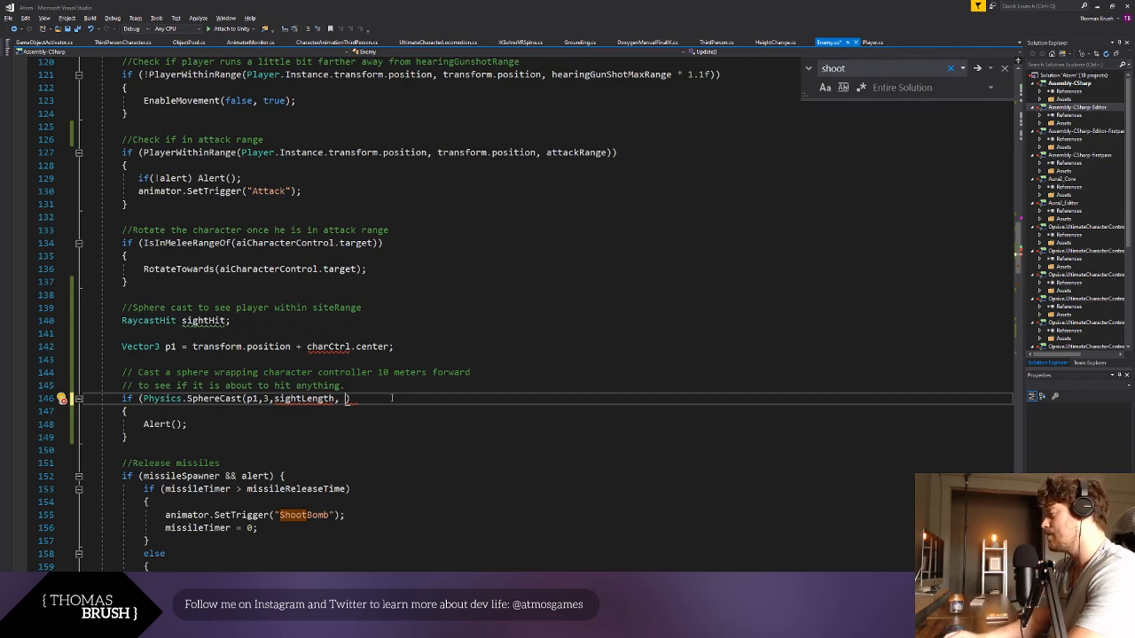
pyautogui.write('playerLayer,')
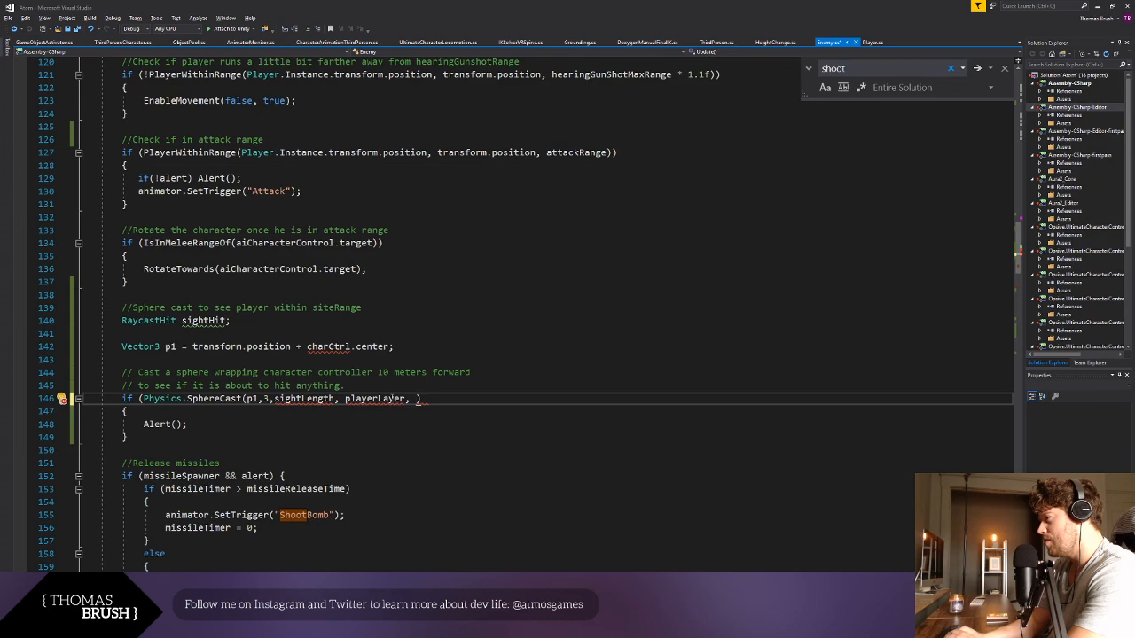
# - Replace the playerLayer argument of the SphereCast call with sightMask
pyautogui.doubleClick(391, 399)
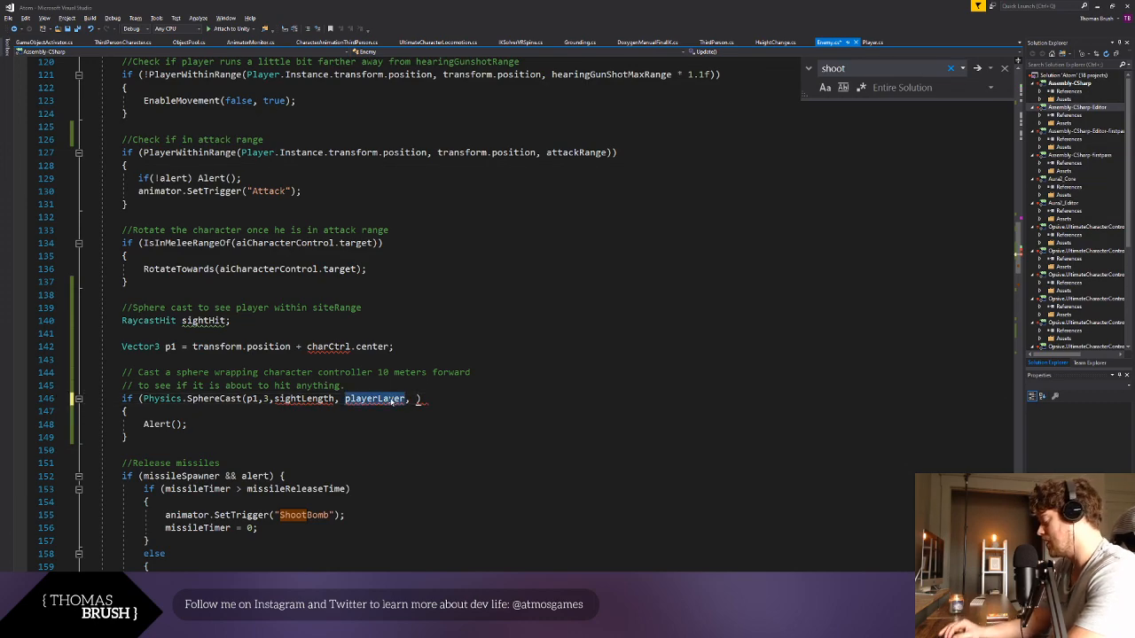
pyautogui.press('BackSpace')
pyautogui.write('site')
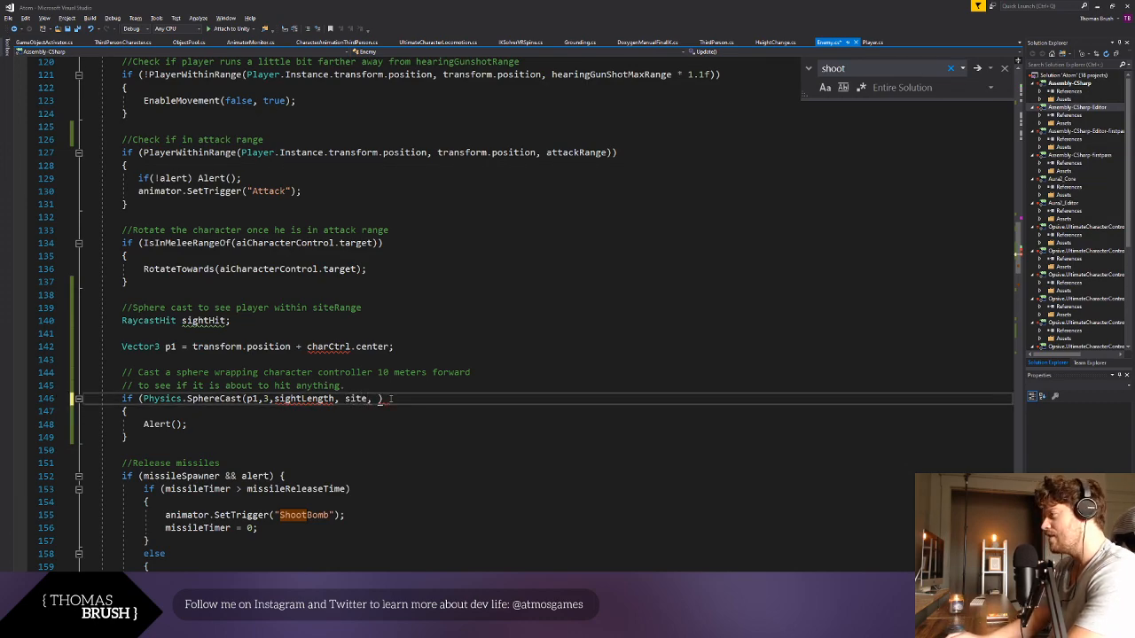
pyautogui.press('BackSpace')
pyautogui.press('BackSpace')
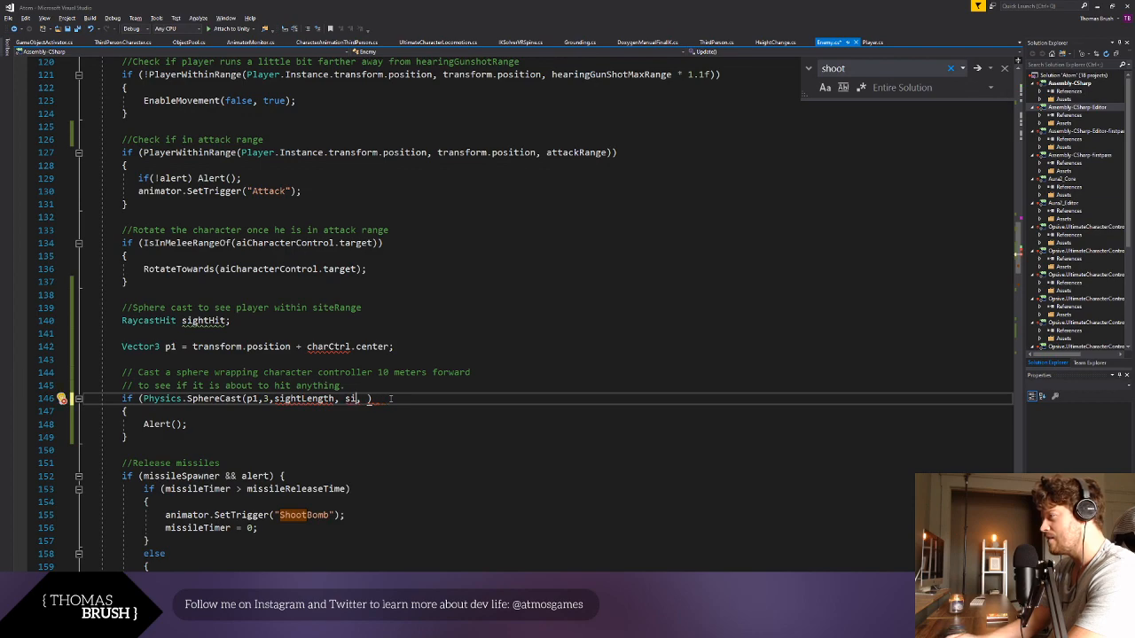
pyautogui.write('ghtMask')
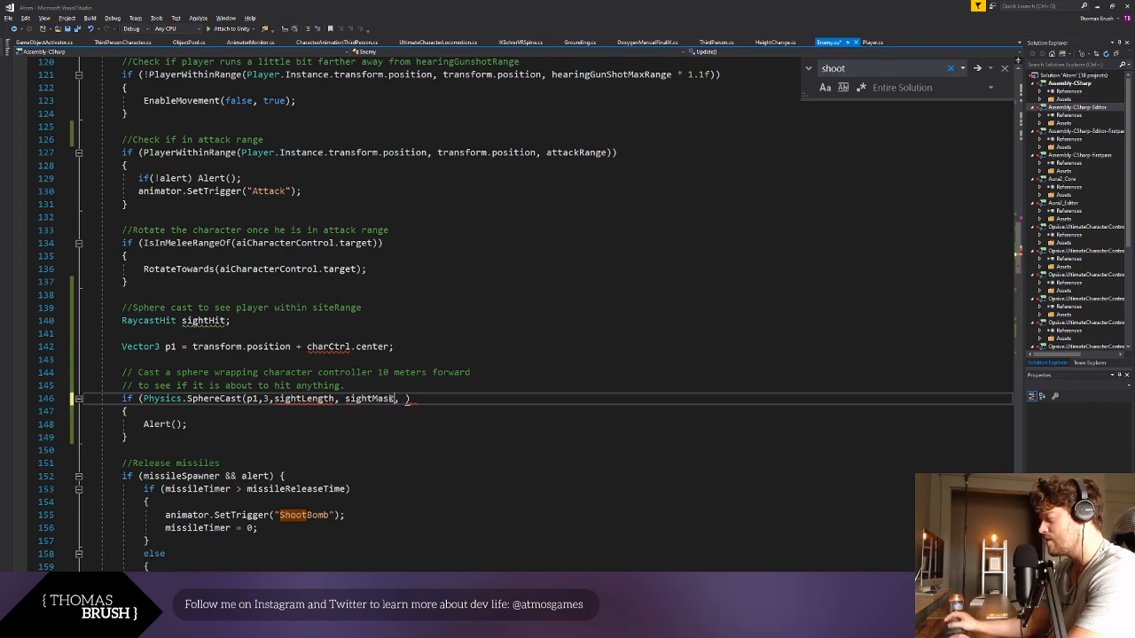
# - Restore the sphere cast line to "if (Physics.SphereCast(p1, charCtrl.height / 2, transform.forward, out hit, 10))"
pyautogui.click(416, 348)
pyautogui.click(406, 398)
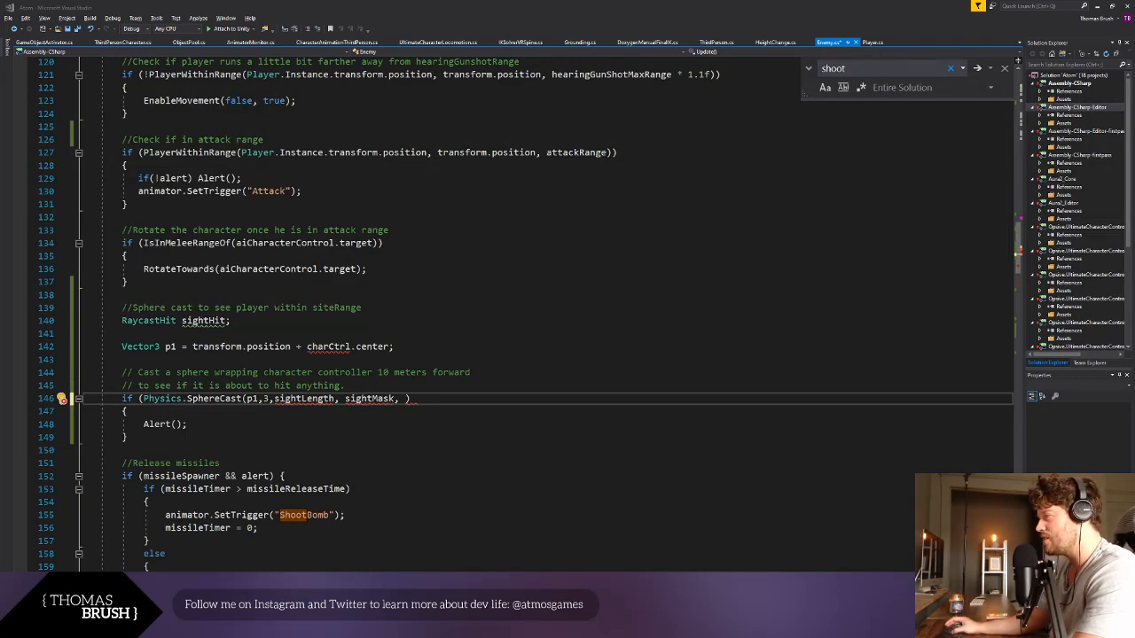
pyautogui.hotkey('shift', 'Home')
pyautogui.press('BackSpace')
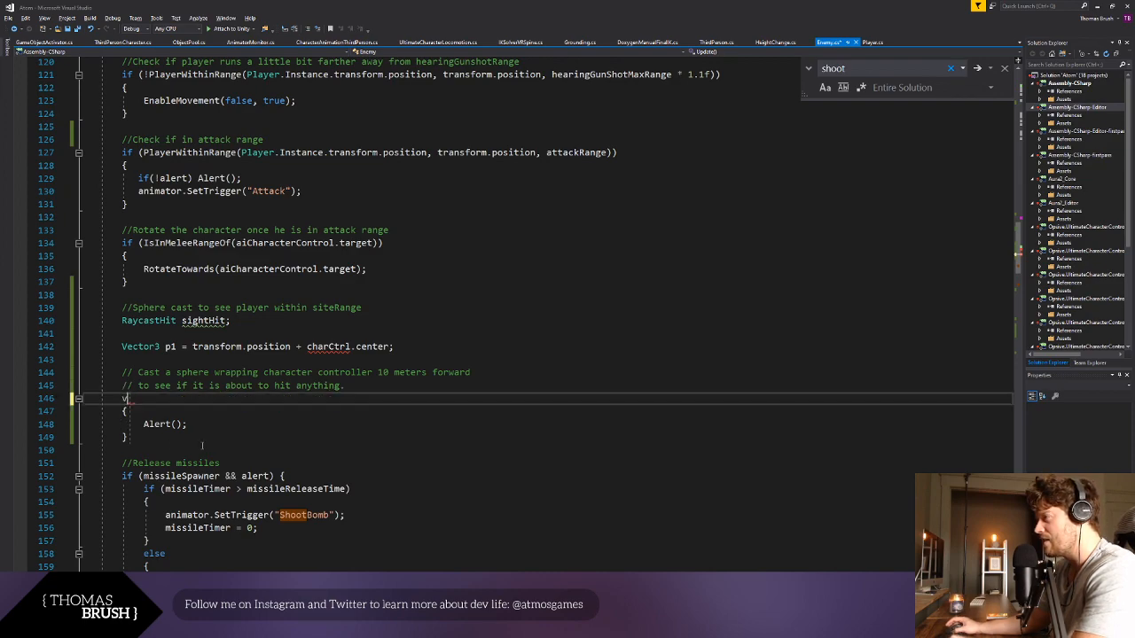
pyautogui.write('v')
pyautogui.hotkey('ctrl', 'z')
pyautogui.hotkey('ctrl', 'z')
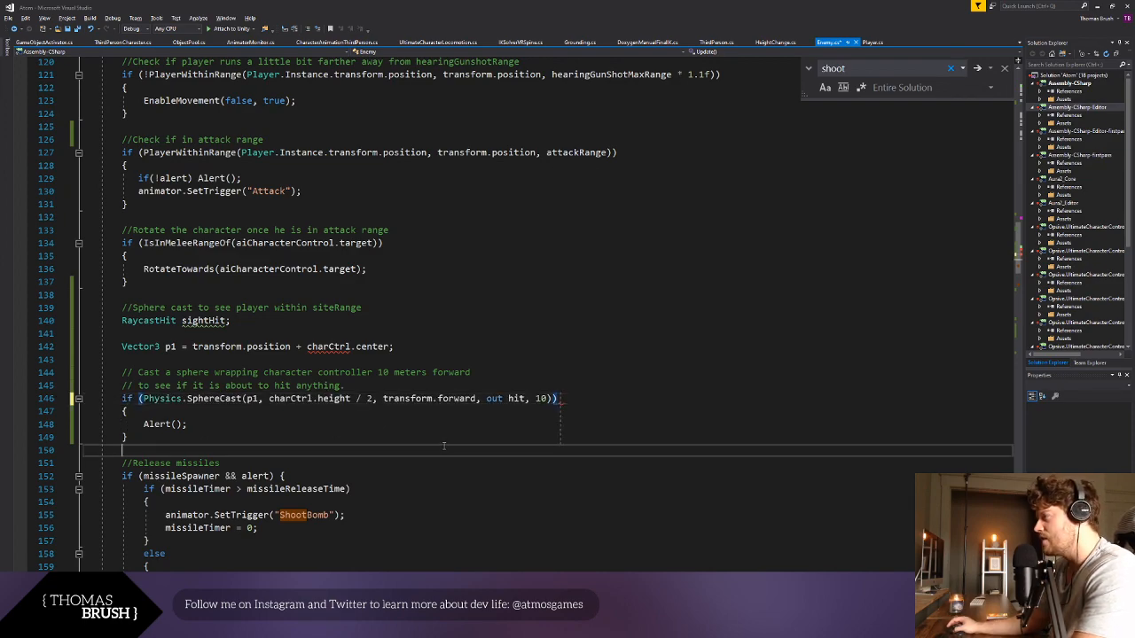
pyautogui.click(588, 398)
pyautogui.click(514, 450)
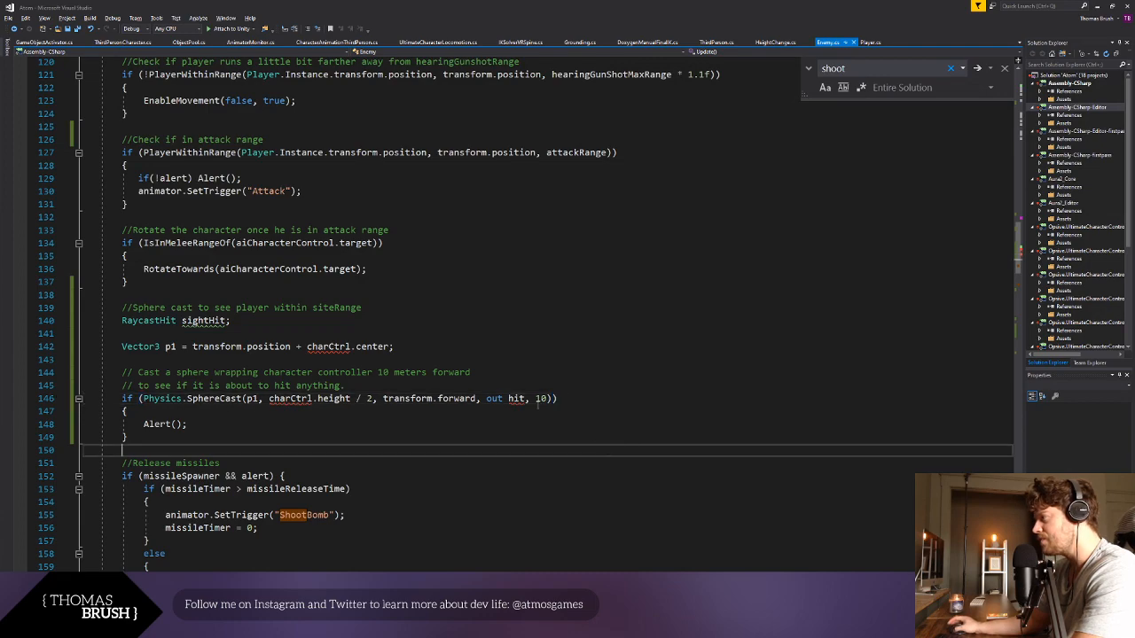
# - Change the SphereCast output argument from hit to sightHit and save the script
pyautogui.doubleClick(516, 399)
pyautogui.doubleClick(195, 322)
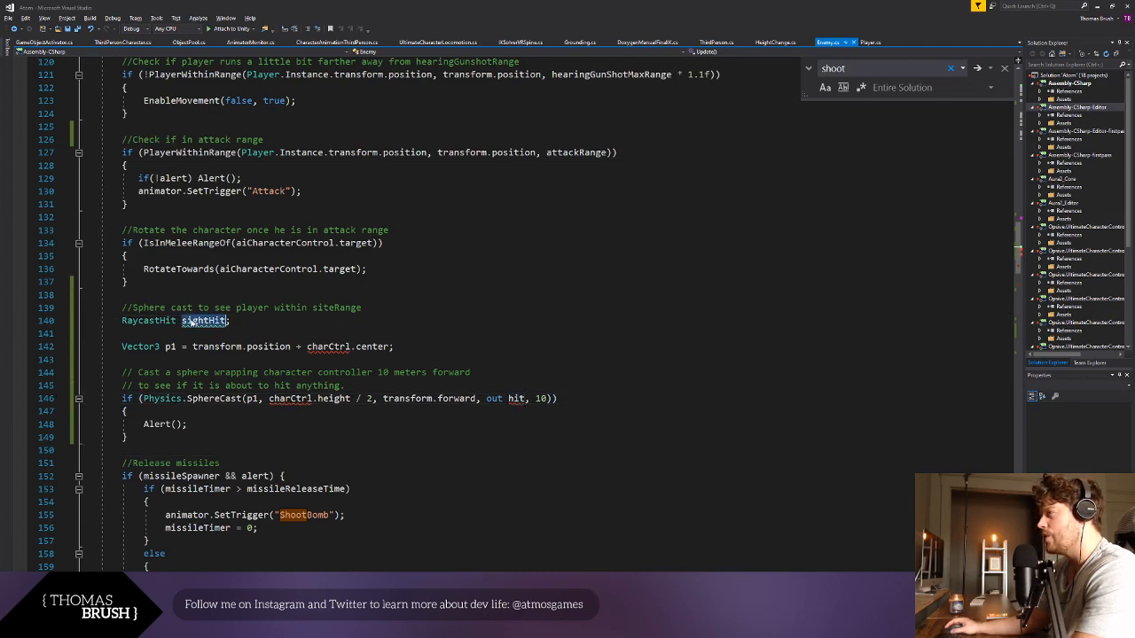
pyautogui.hotkey('ctrl', 'c')
pyautogui.doubleClick(516, 399)
pyautogui.hotkey('ctrl', 'v')
pyautogui.hotkey('ctrl', 's')
pyautogui.click(475, 428)
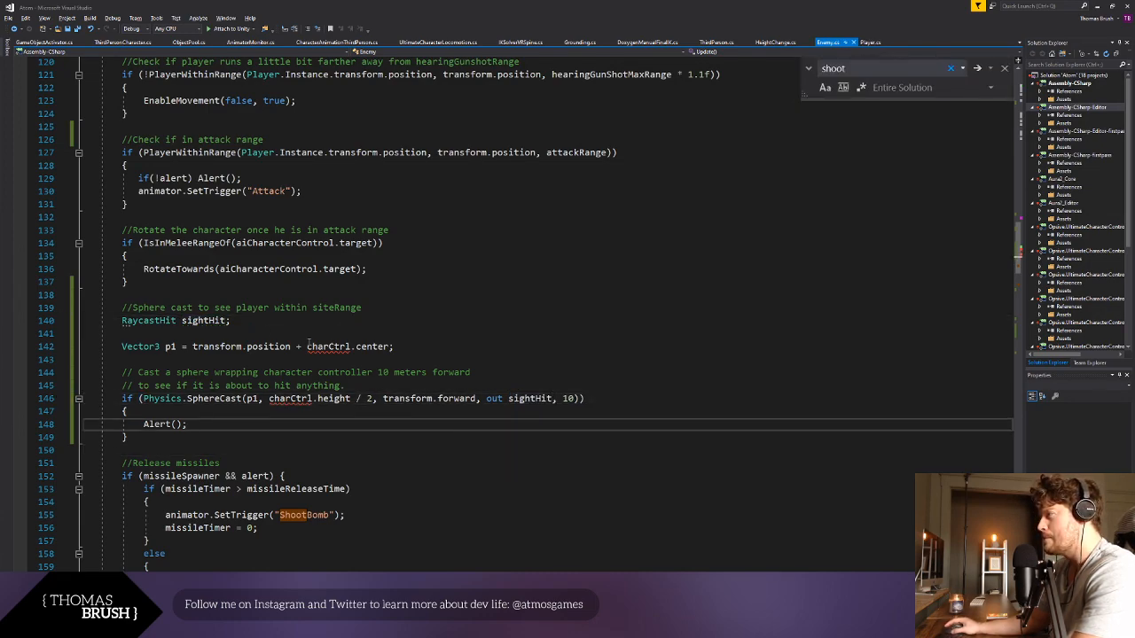
# - Remove "+ charCtrl.center" from the p1 declaration, leaving only transform.position
pyautogui.click(335, 336)
pyautogui.doubleClick(330, 345)
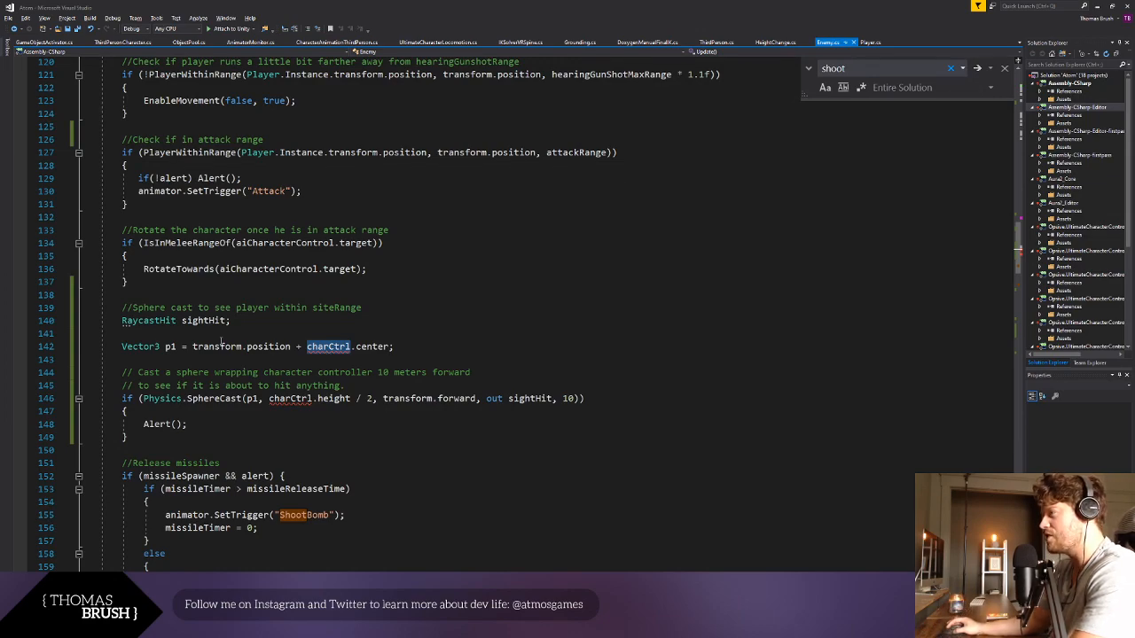
pyautogui.tripleClick(221, 344)
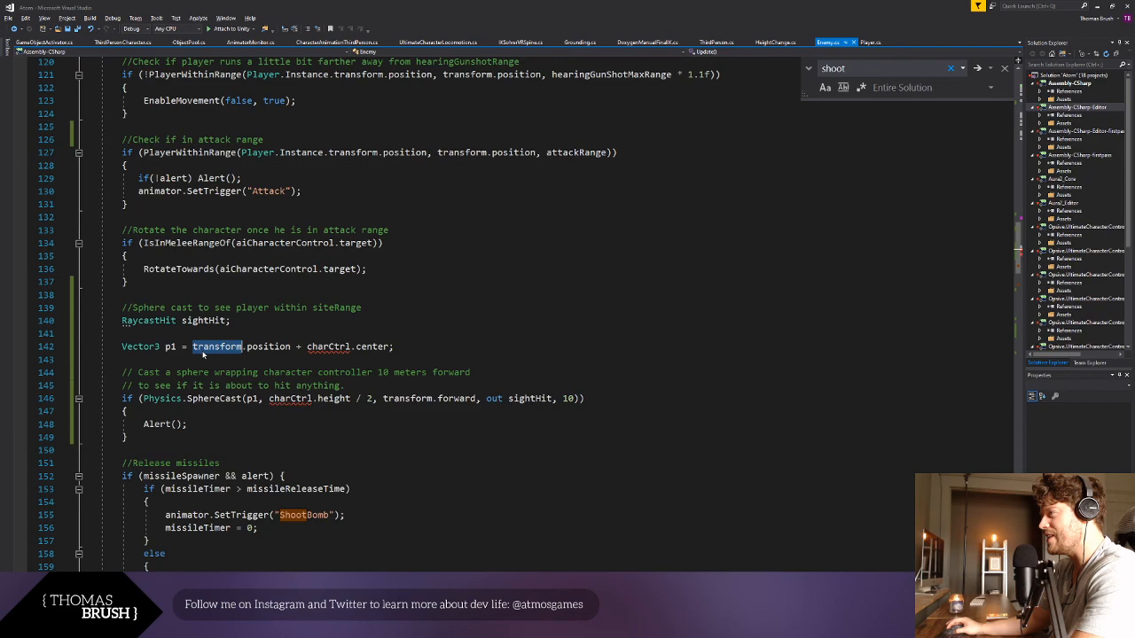
pyautogui.click(325, 401)
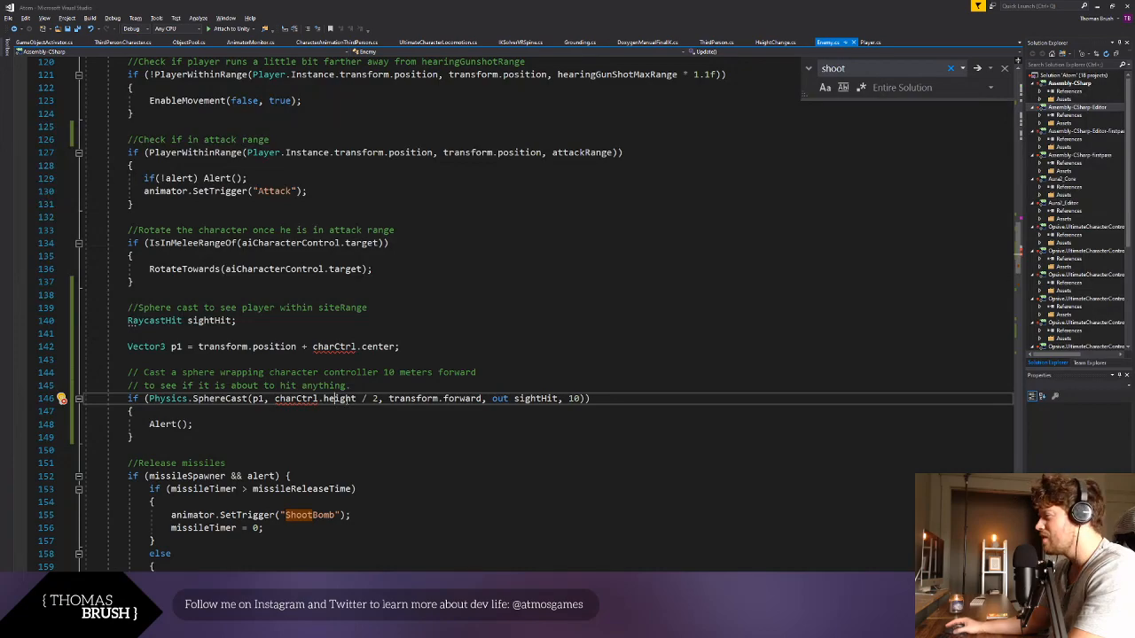
pyautogui.moveTo(298, 346); pyautogui.dragTo(396, 347)
pyautogui.press('BackSpace')
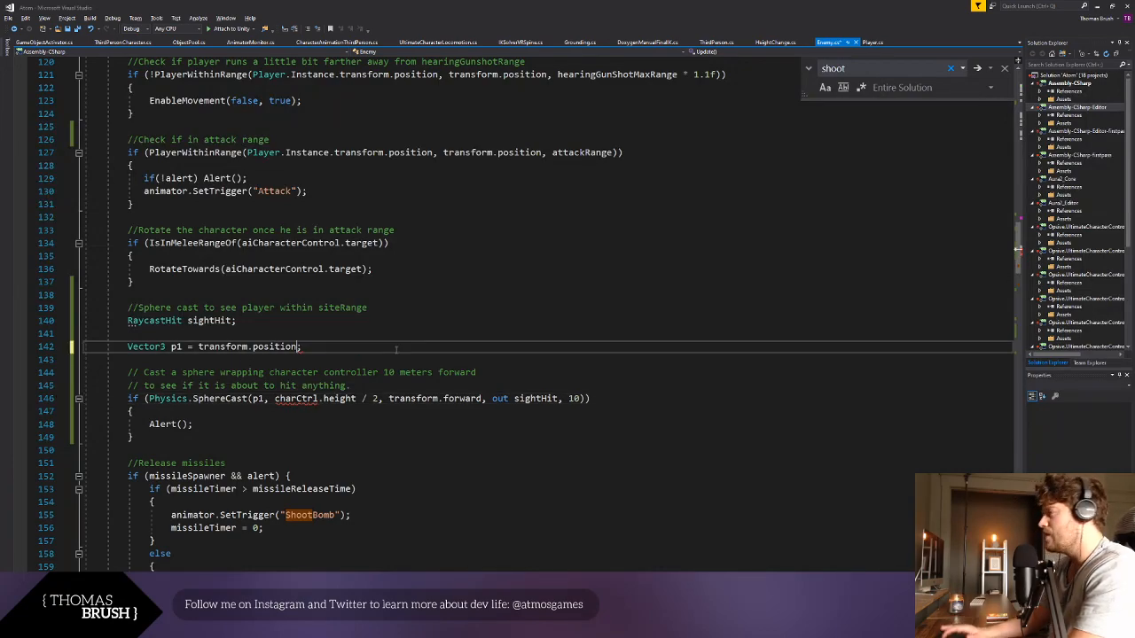
# - Replace the "charCtrl.height / 2" radius argument in the SphereCast call with 2
pyautogui.press('Down')
pyautogui.press('Down')
pyautogui.press('Down')
pyautogui.press('Down')
pyautogui.moveTo(380, 398); pyautogui.dragTo(274, 399)
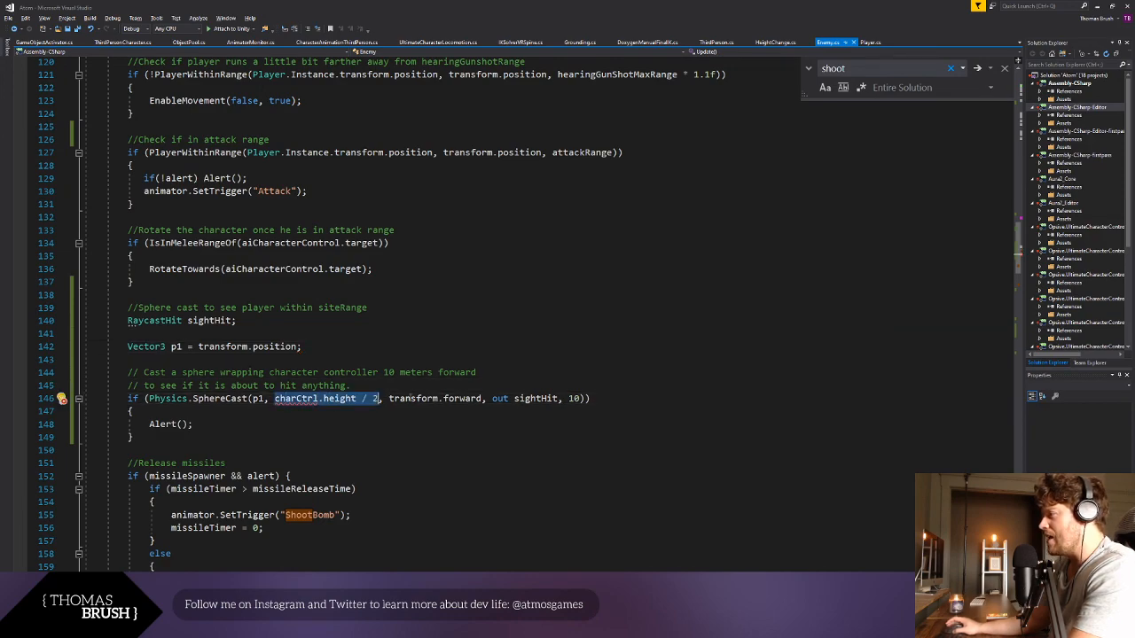
pyautogui.write('2')
pyautogui.click(409, 468)
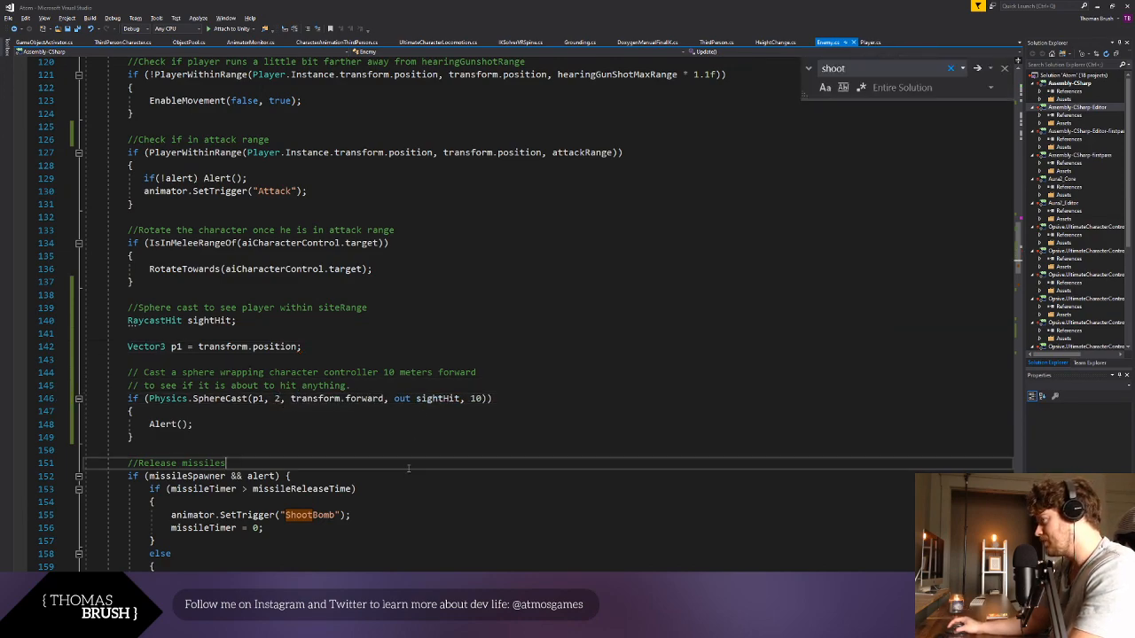
pyautogui.click(276, 400)
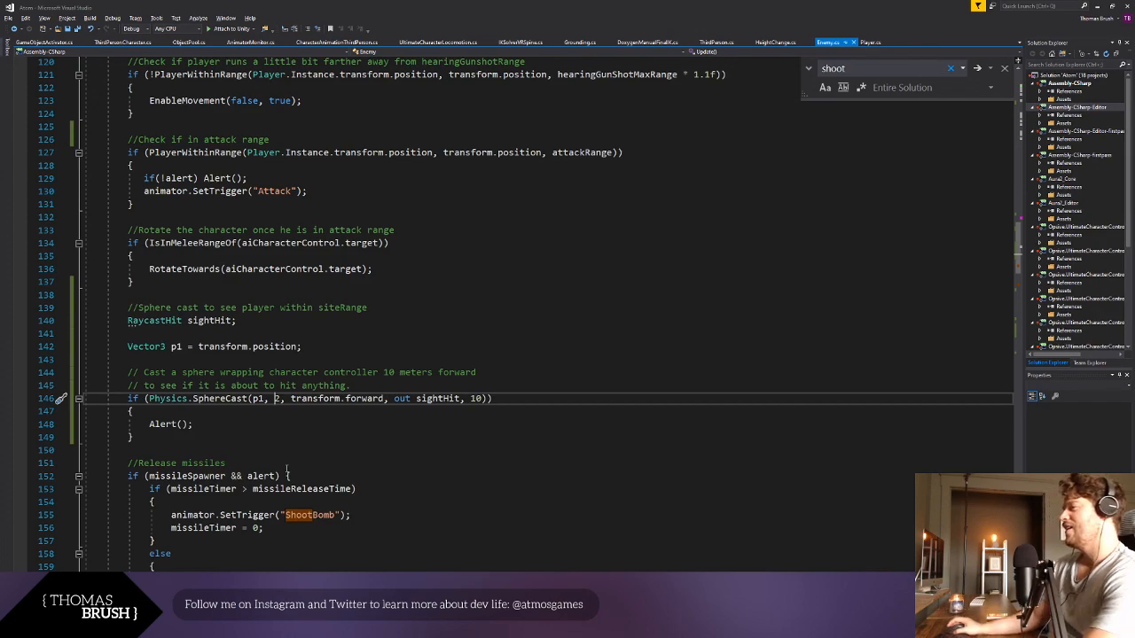
# - Set the maximum distance argument of the SphereCast call to 6
pyautogui.click(270, 463)
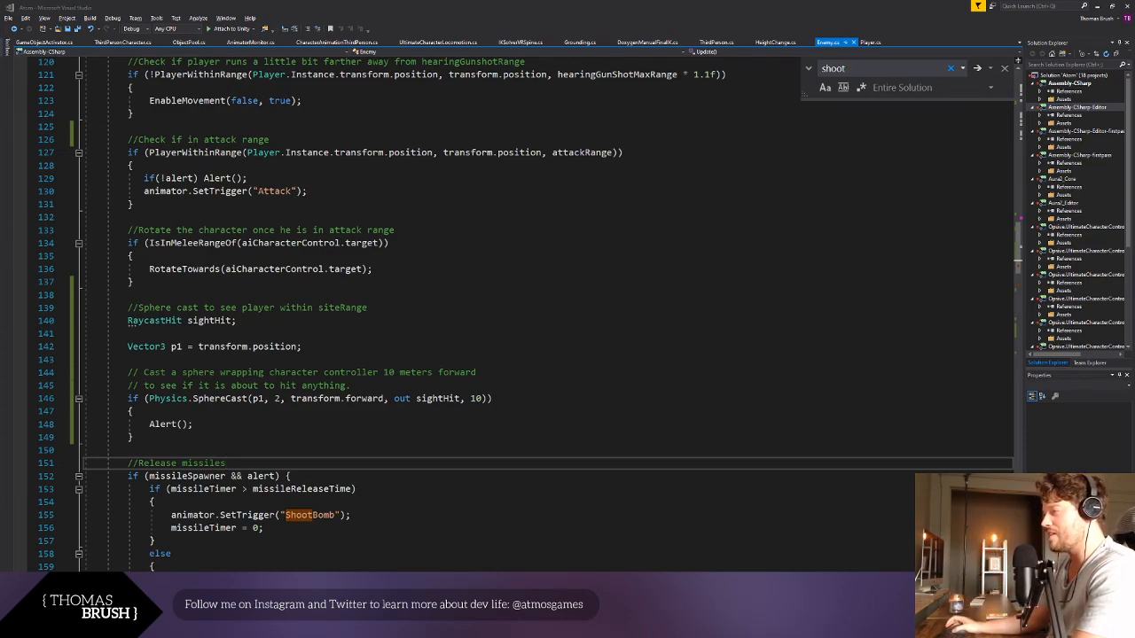
pyautogui.press('Up')
pyautogui.press('Up')
pyautogui.press('Up')
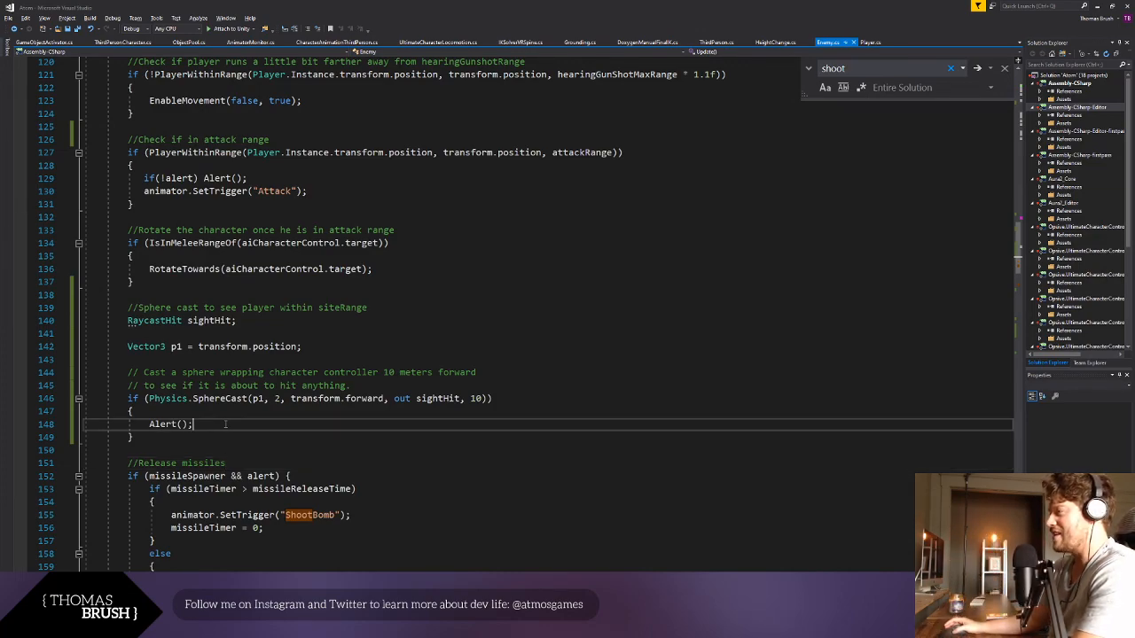
pyautogui.moveTo(291, 398); pyautogui.dragTo(384, 398)
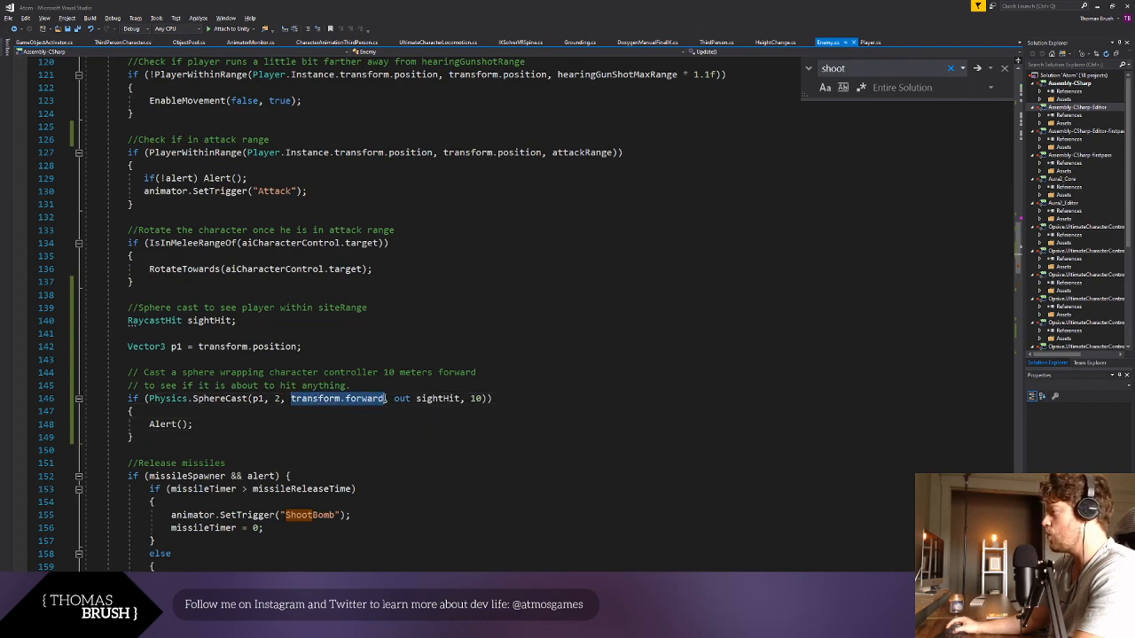
pyautogui.doubleClick(475, 398)
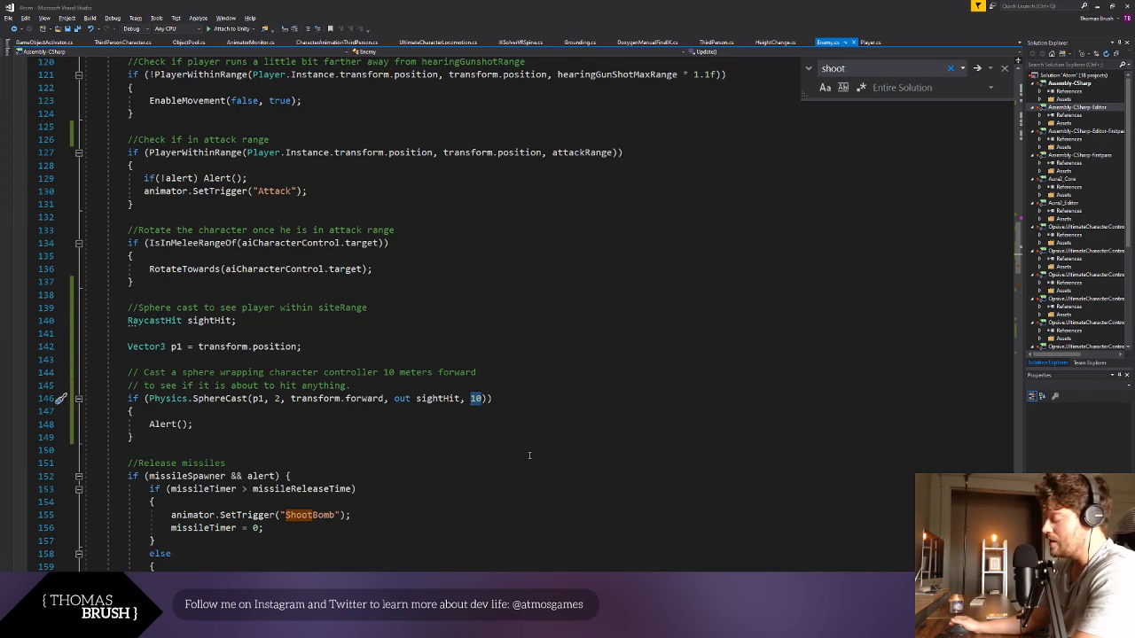
pyautogui.write('6')
pyautogui.press('Down')
pyautogui.press('Down')
pyautogui.press('Down')
pyautogui.press('Down')
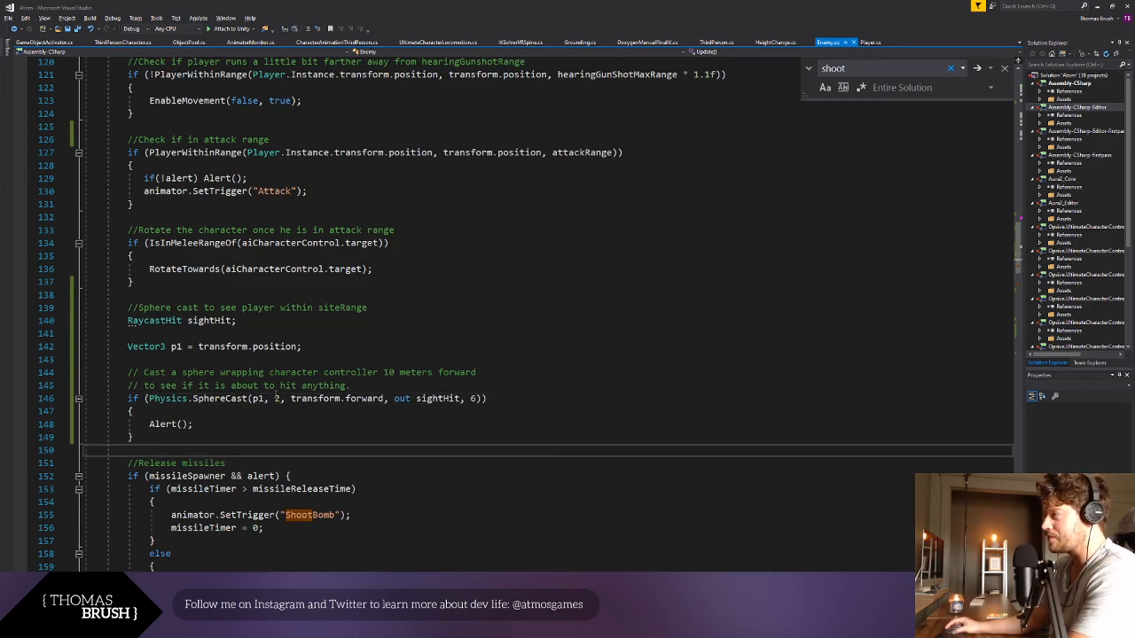
pyautogui.doubleClick(276, 398)
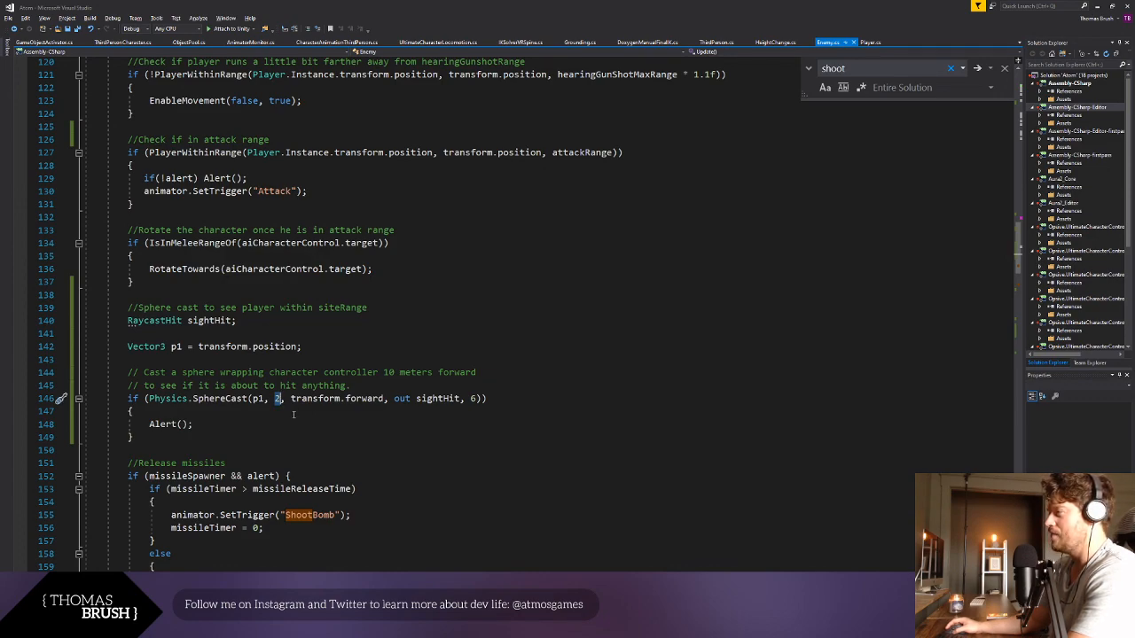
pyautogui.click(293, 419)
pyautogui.hotkey('alt', 'Tab')
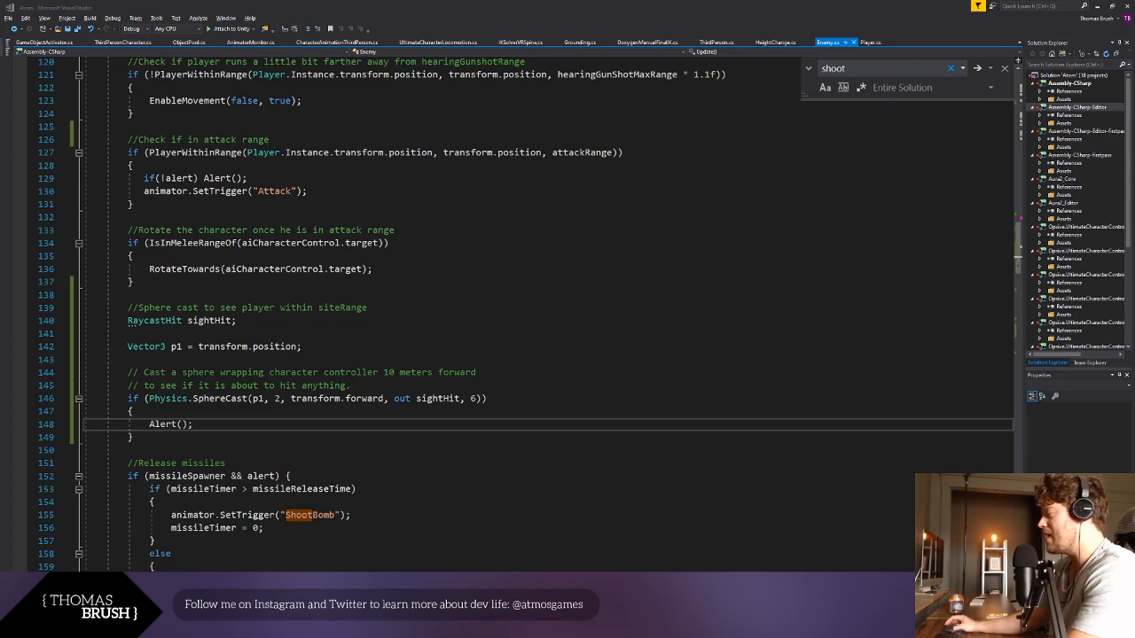
pyautogui.click(390, 422)
pyautogui.moveTo(470, 399); pyautogui.dragTo(479, 398)
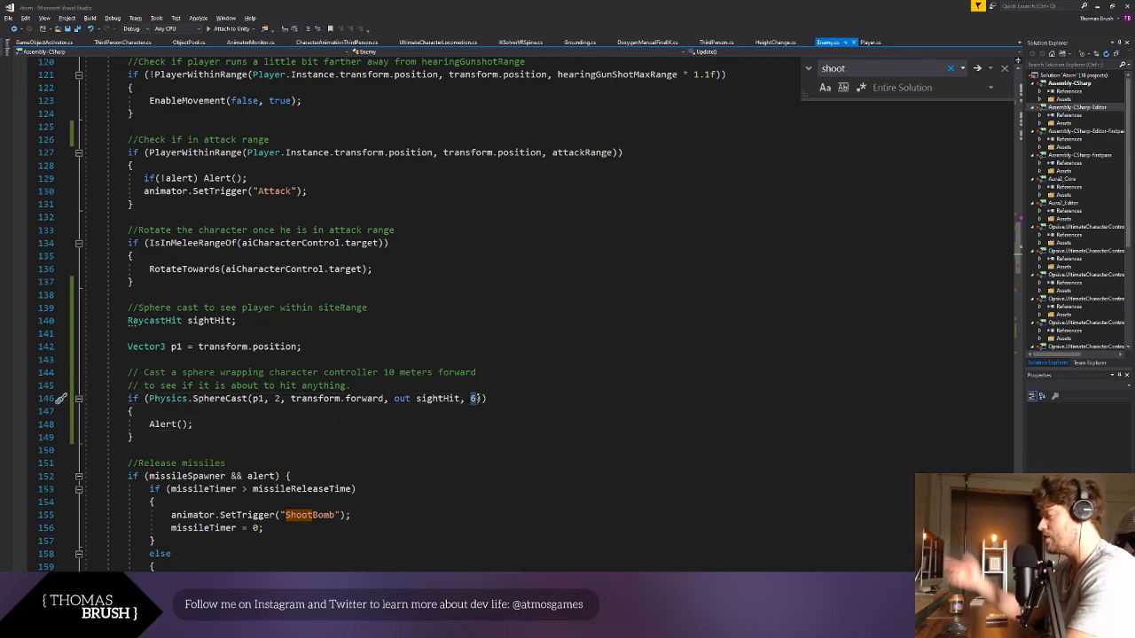
pyautogui.write('0')
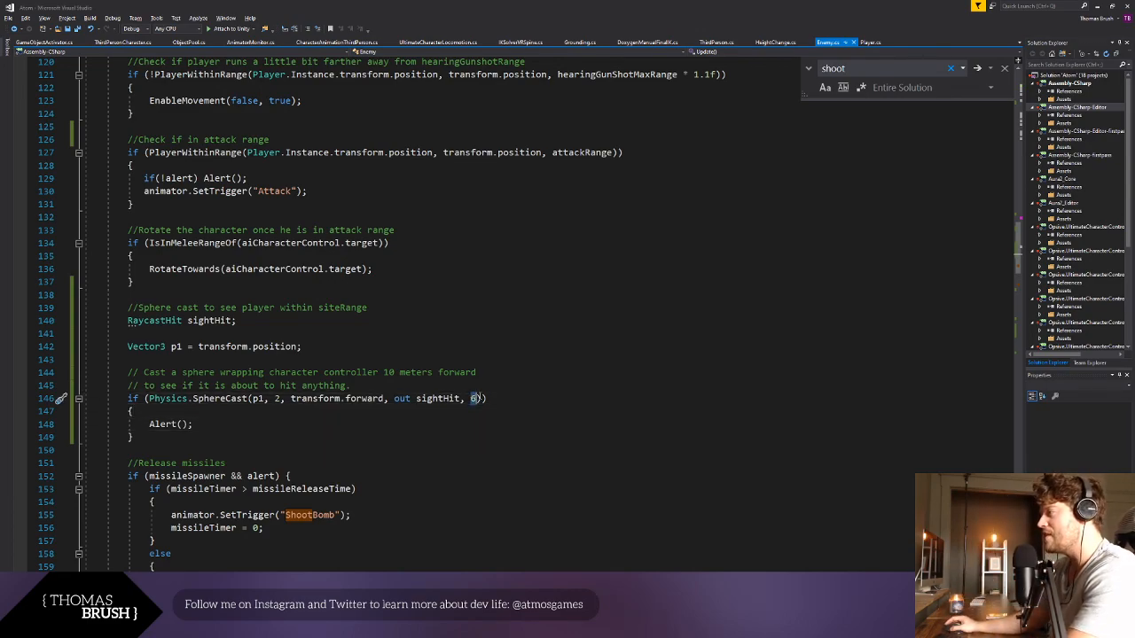
# - Change the sphere cast comment to 2 meters, set the SphereCast maximum distance to 2 and save the script
pyautogui.doubleClick(387, 372)
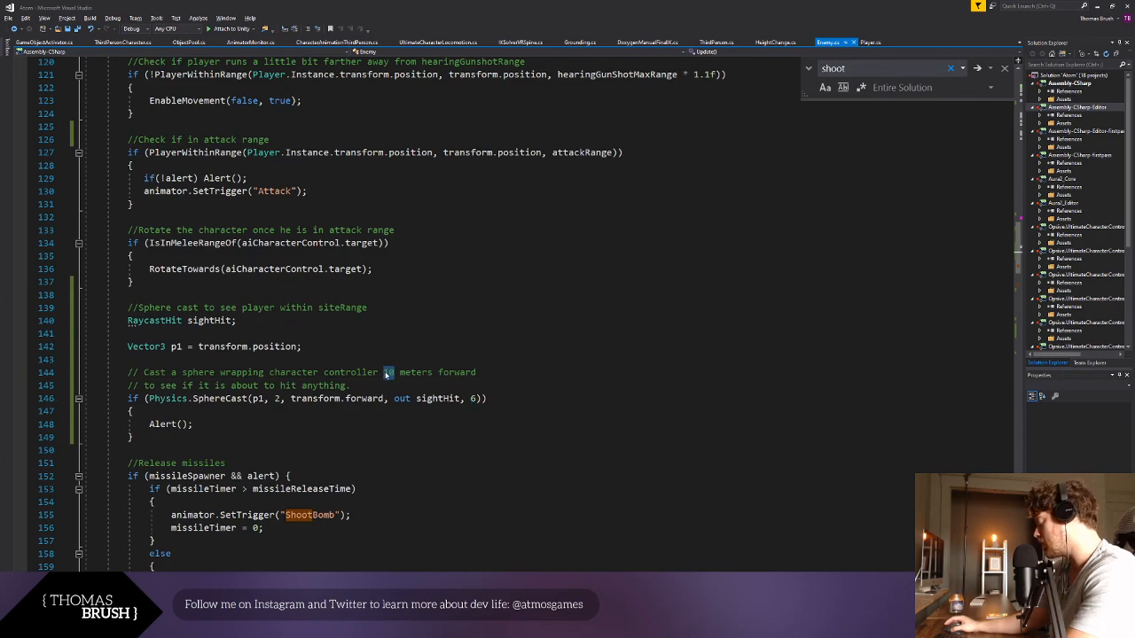
pyautogui.write('6')
pyautogui.press('BackSpace')
pyautogui.write('2')
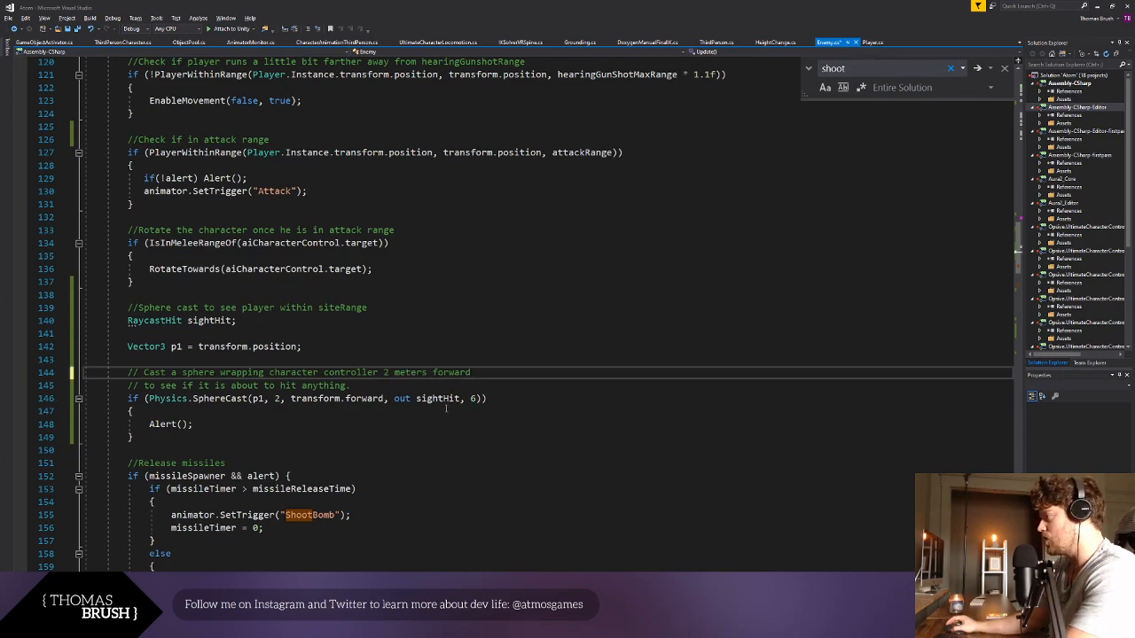
pyautogui.doubleClick(474, 399)
pyautogui.write('2')
pyautogui.hotkey('ctrl', 's')
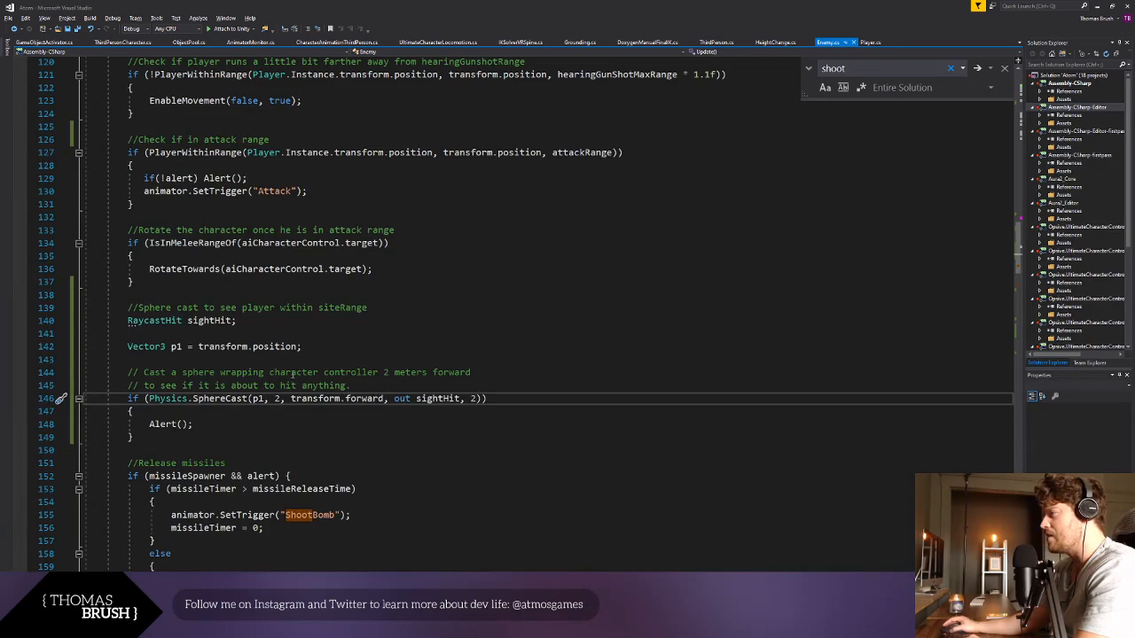
pyautogui.click(452, 458)
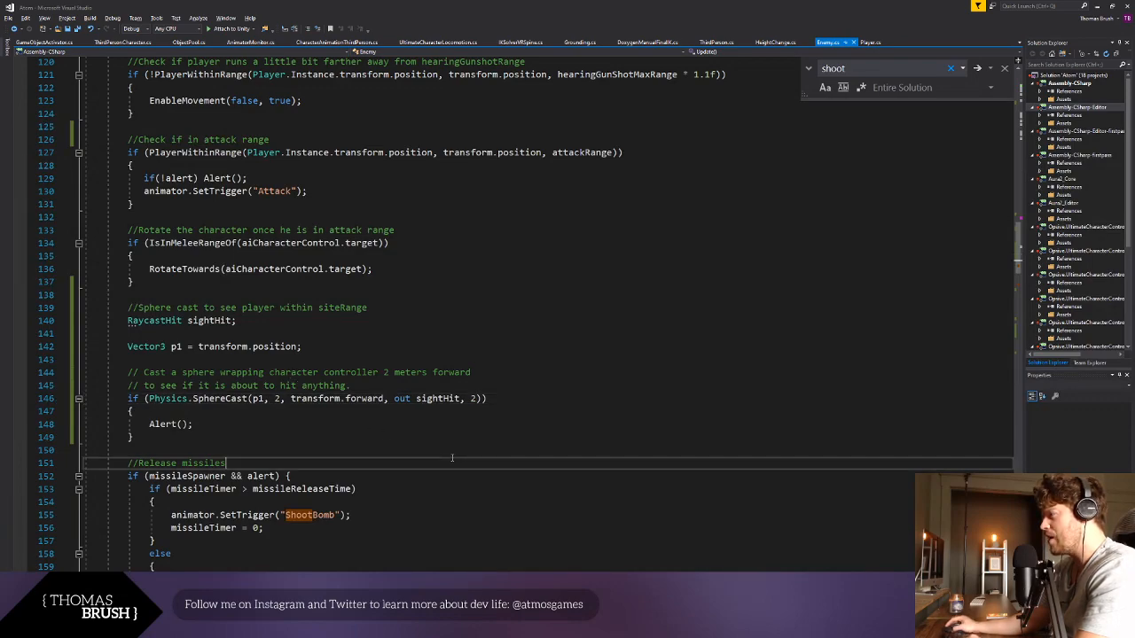
pyautogui.doubleClick(276, 399)
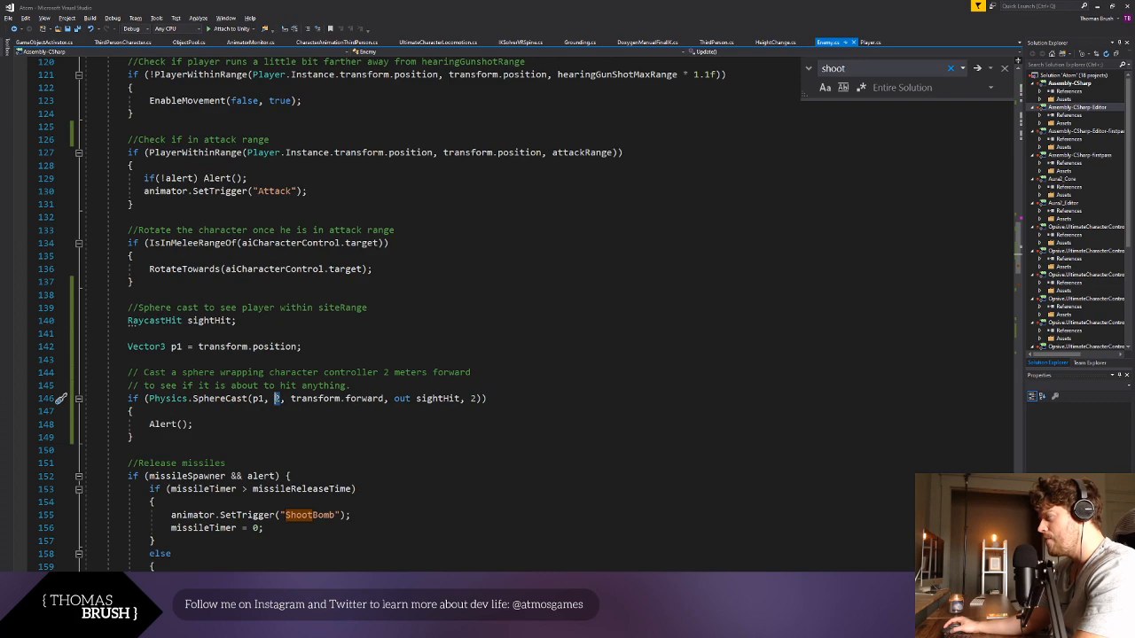
pyautogui.click(275, 424)
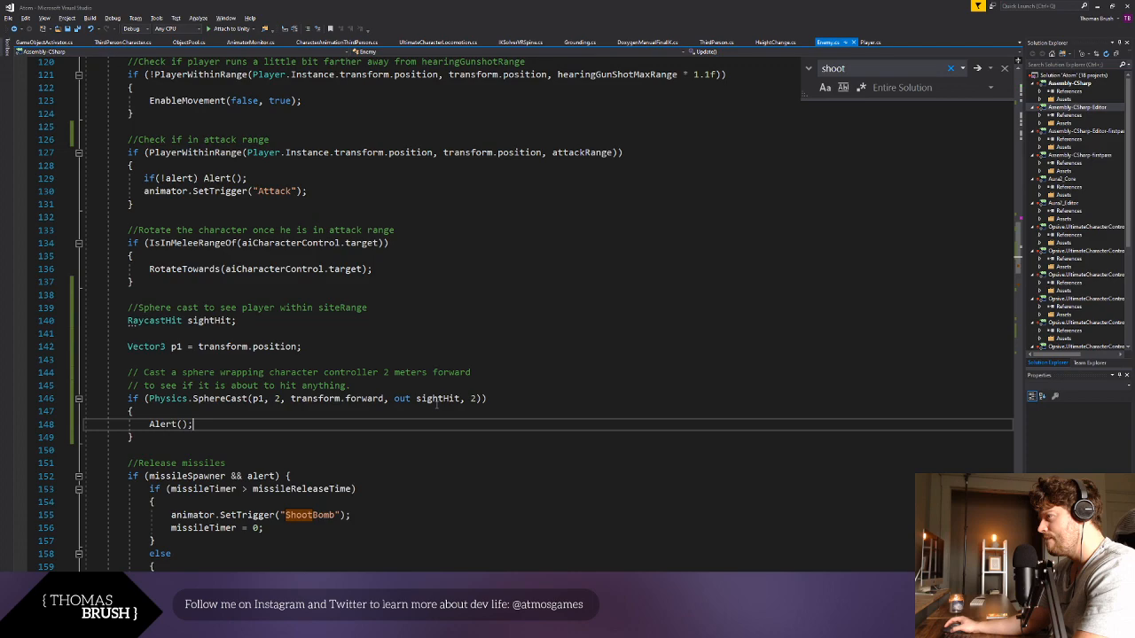
# - Delete the Vector3 p1 declaration and the spare blank line, keeping the RaycastHit sightHit declaration ended with a semicolon
pyautogui.click(183, 347)
pyautogui.moveTo(199, 347); pyautogui.dragTo(128, 347)
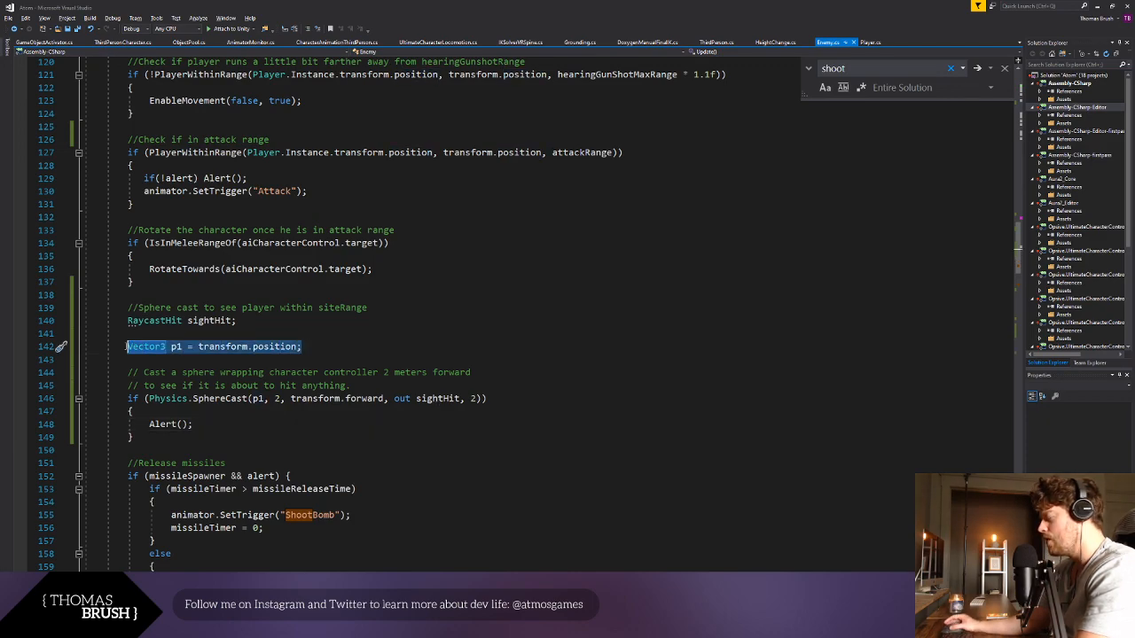
pyautogui.press('BackSpace')
pyautogui.press('BackSpace')
pyautogui.press('BackSpace')
pyautogui.press('BackSpace')
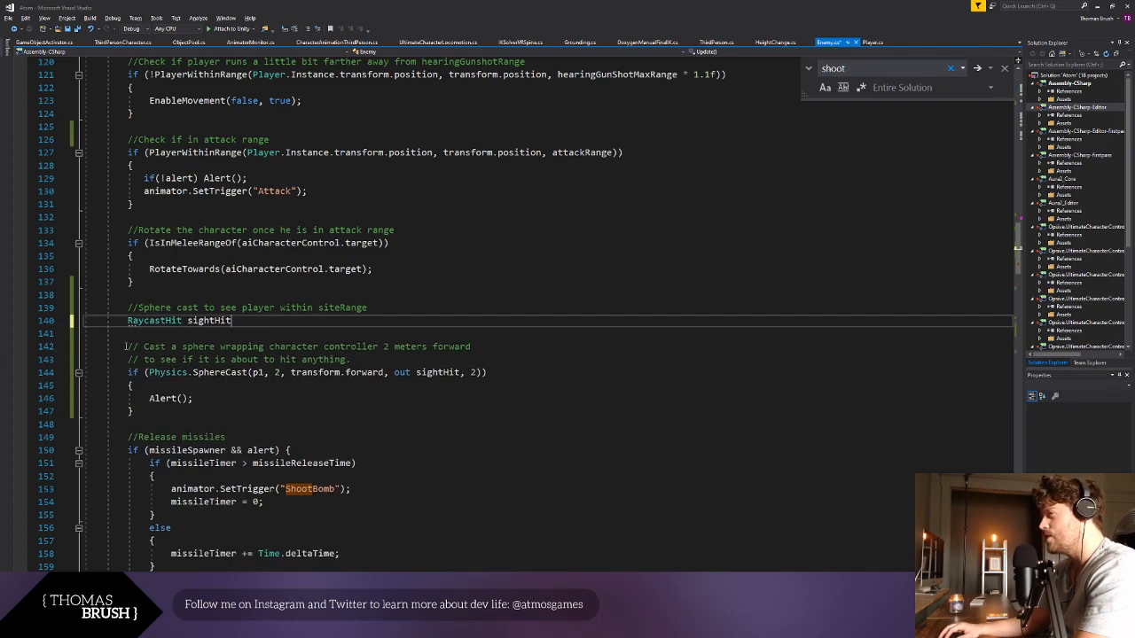
pyautogui.write(';')
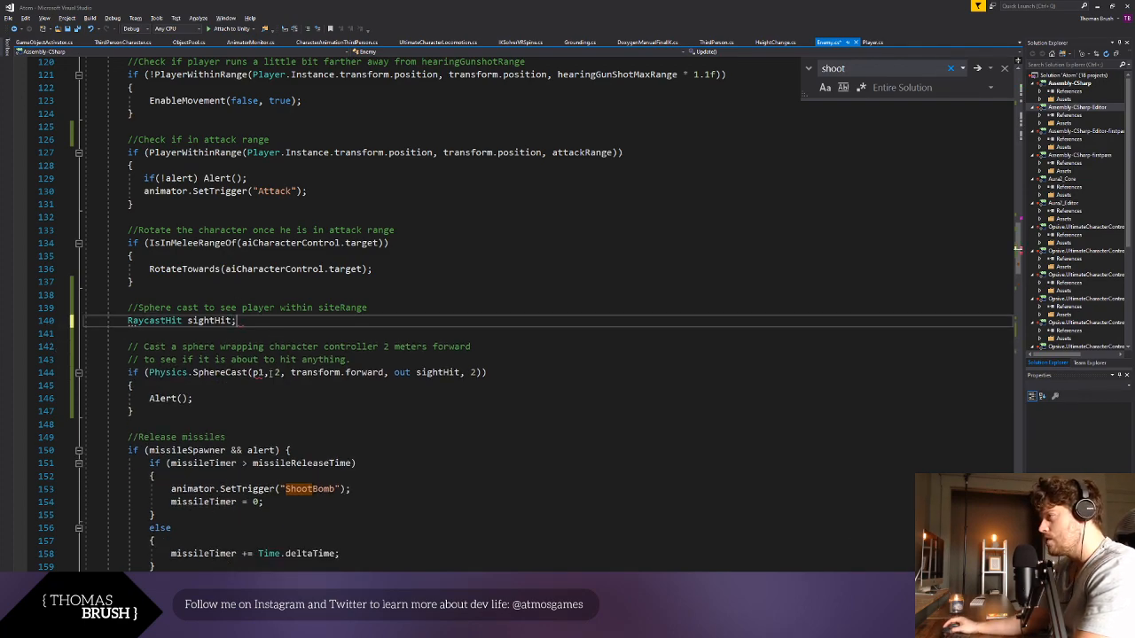
# - Replace the p1 argument in the SphereCast call with transform.position
pyautogui.click(263, 372)
pyautogui.doubleClick(258, 373)
pyautogui.write('transform.position')
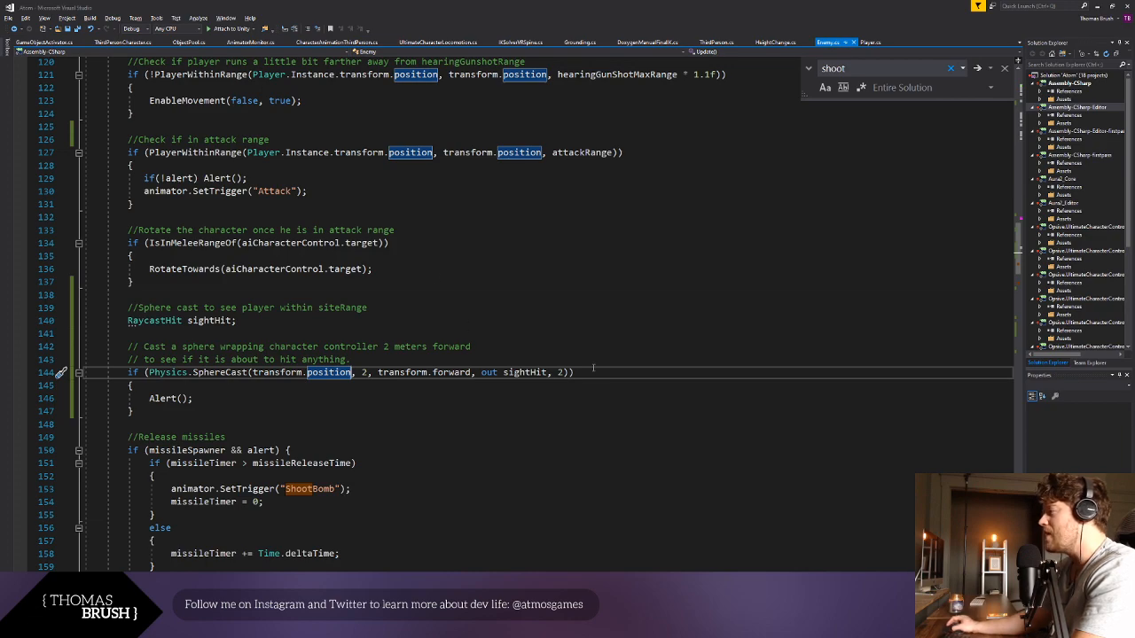
# - Set the maximum distance argument of the SphereCast call to 0
pyautogui.click(565, 372)
pyautogui.press('BackSpace')
pyautogui.write('0')
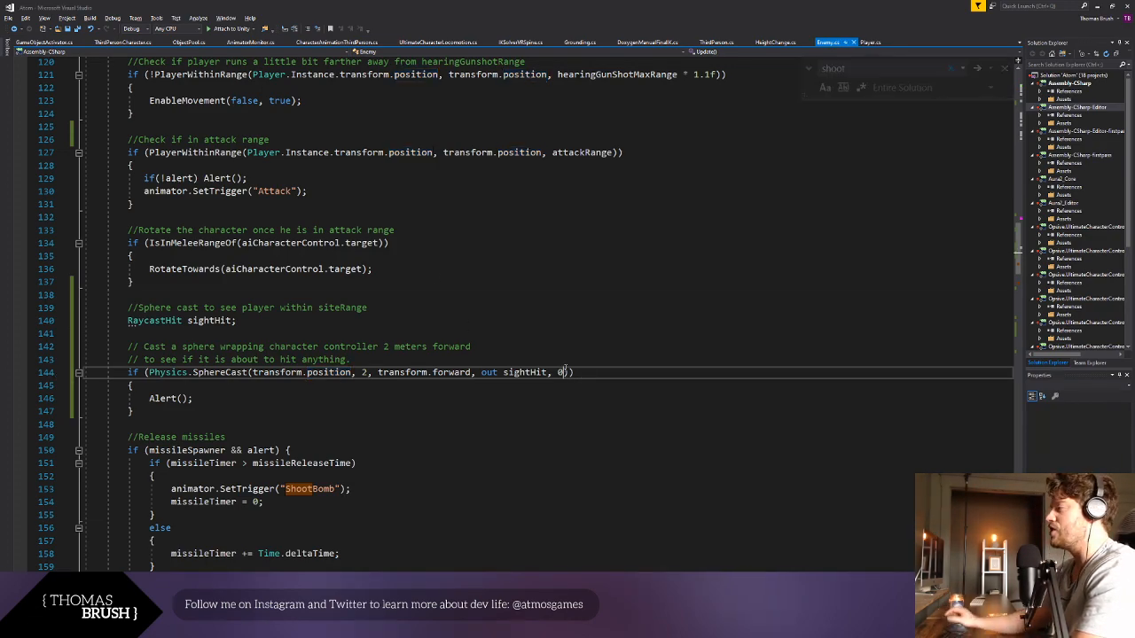
pyautogui.click(508, 410)
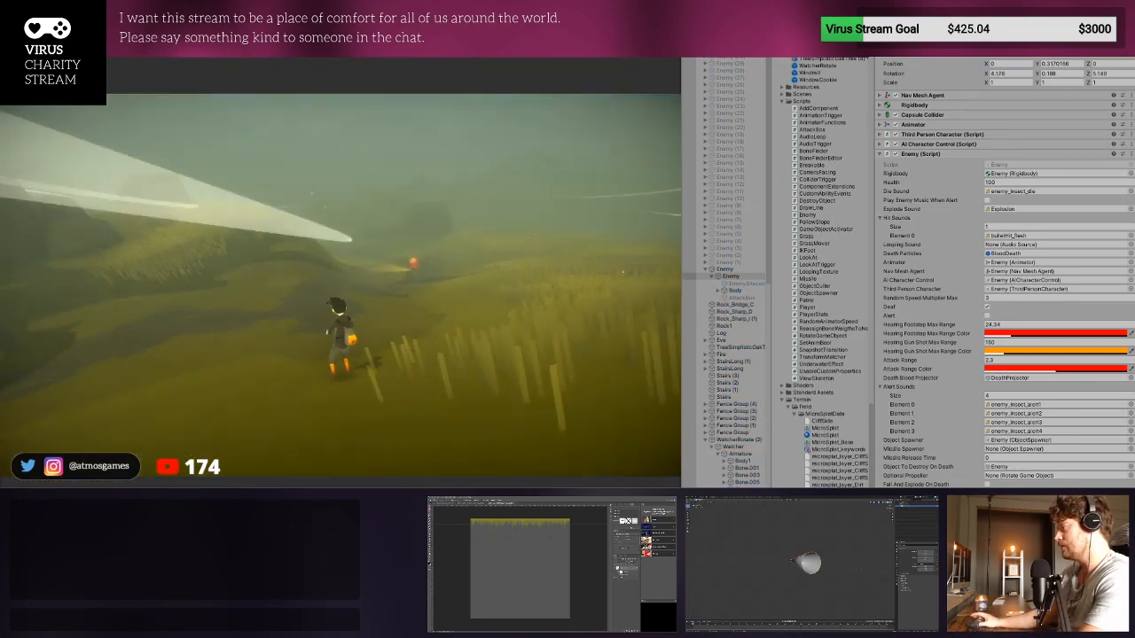
# - Playtest the sphere cast in Unity by running the character across the field up to the spotlit enemy, and stop play mode
pyautogui.press('d')
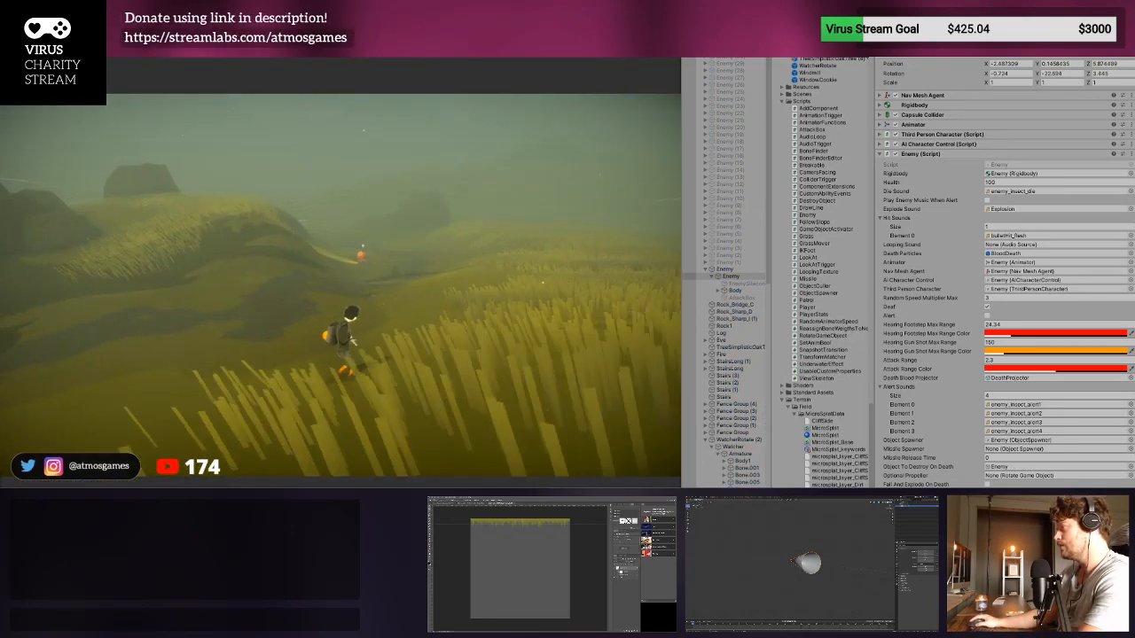
pyautogui.press('w')
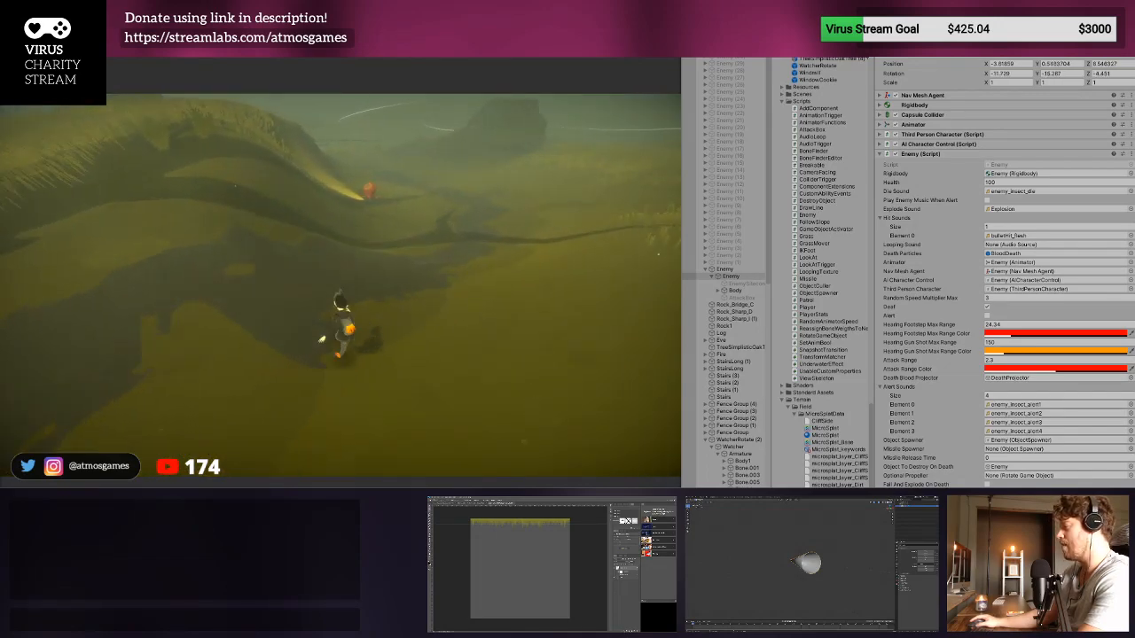
pyautogui.press('w')
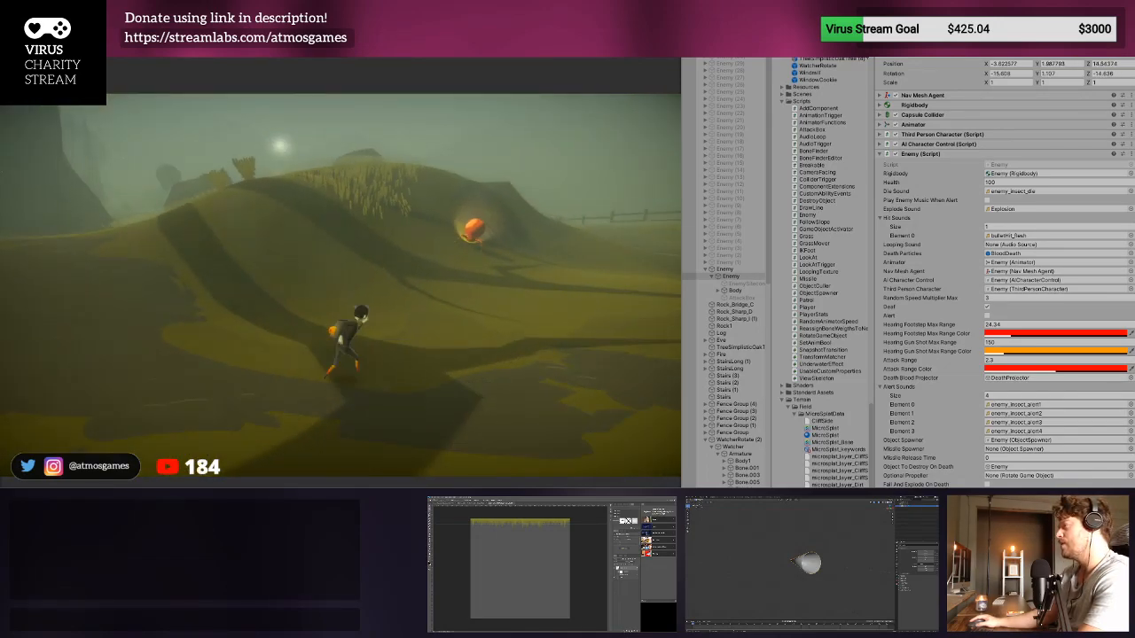
pyautogui.press('w')
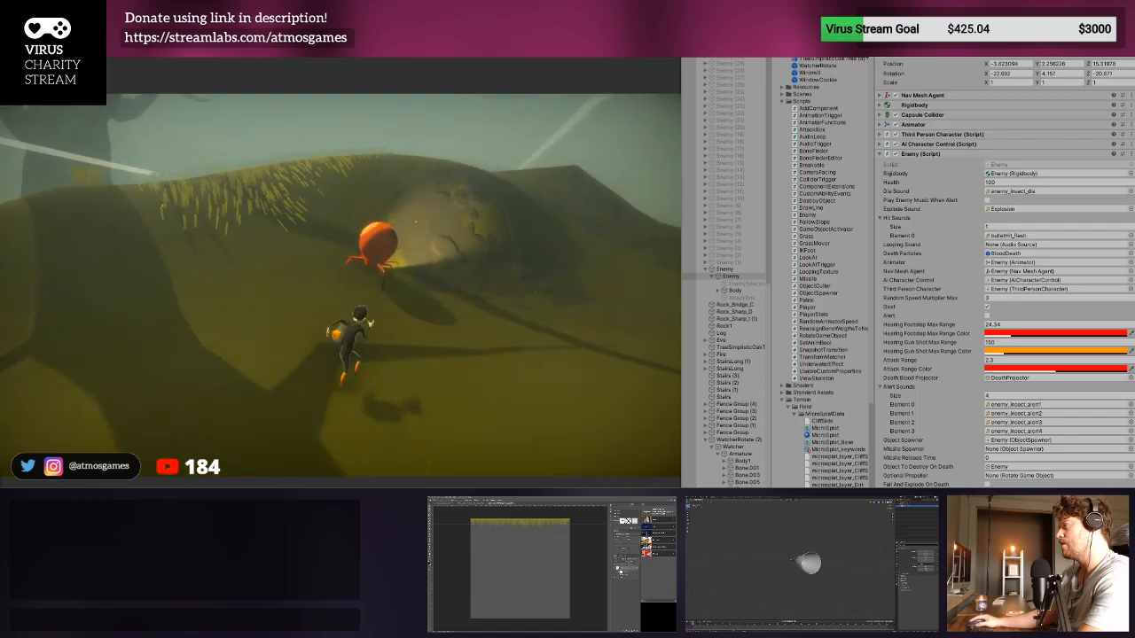
pyautogui.press('w')
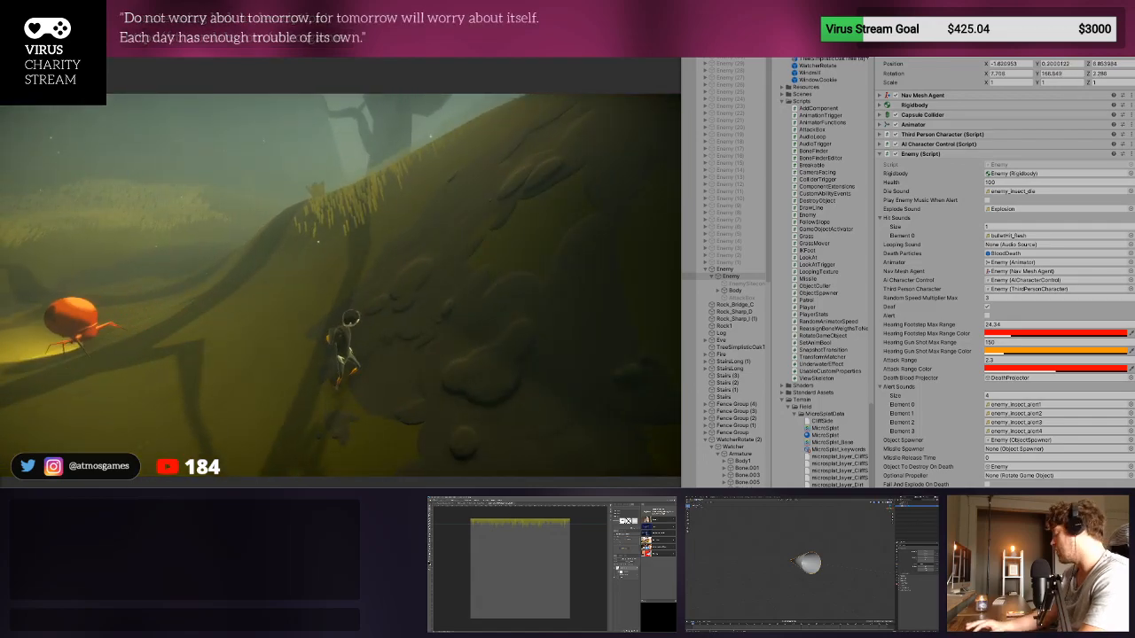
pyautogui.hotkey('ctrl', 'p')
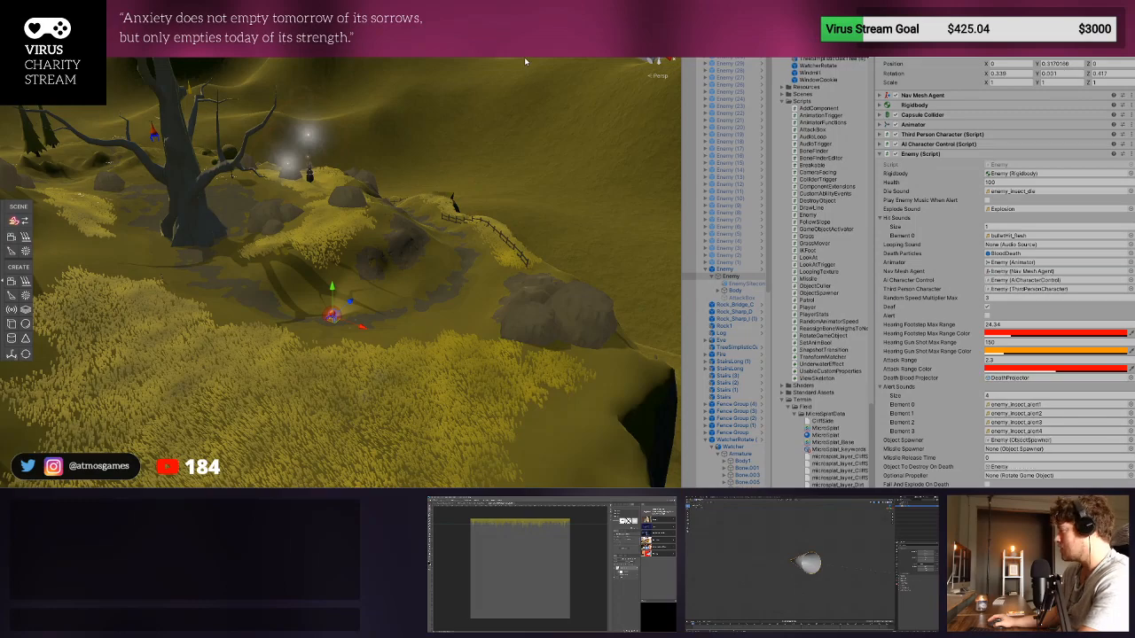
# - Repeat the playtest, moving the character around the enemy and its light to check when it becomes alert
pyautogui.press('w')
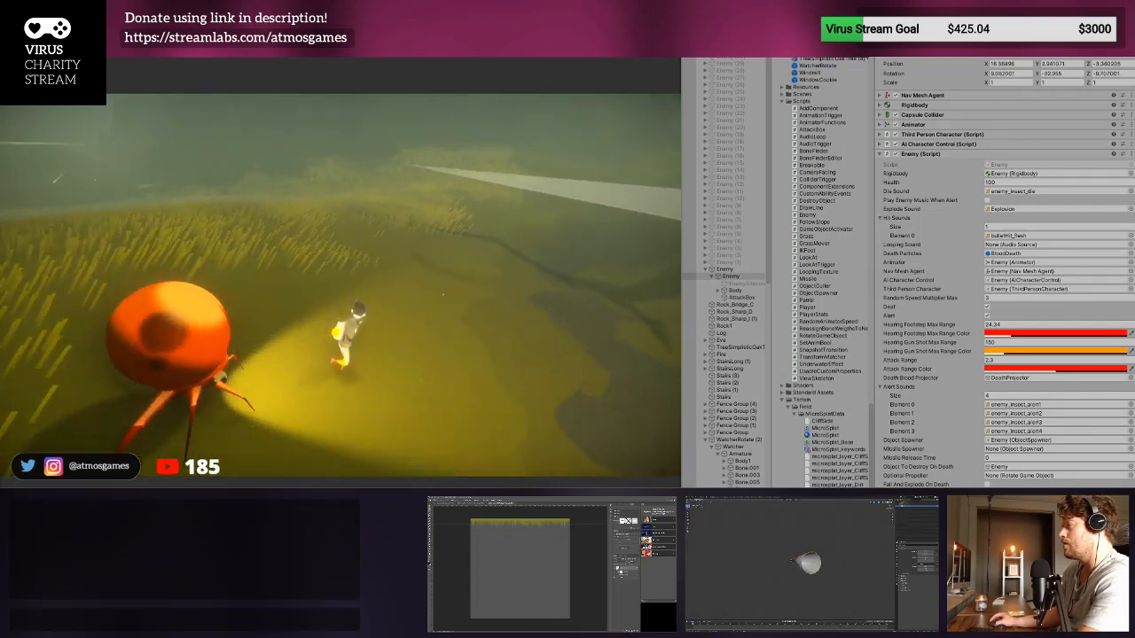
pyautogui.hotkey('ctrl', 'p')
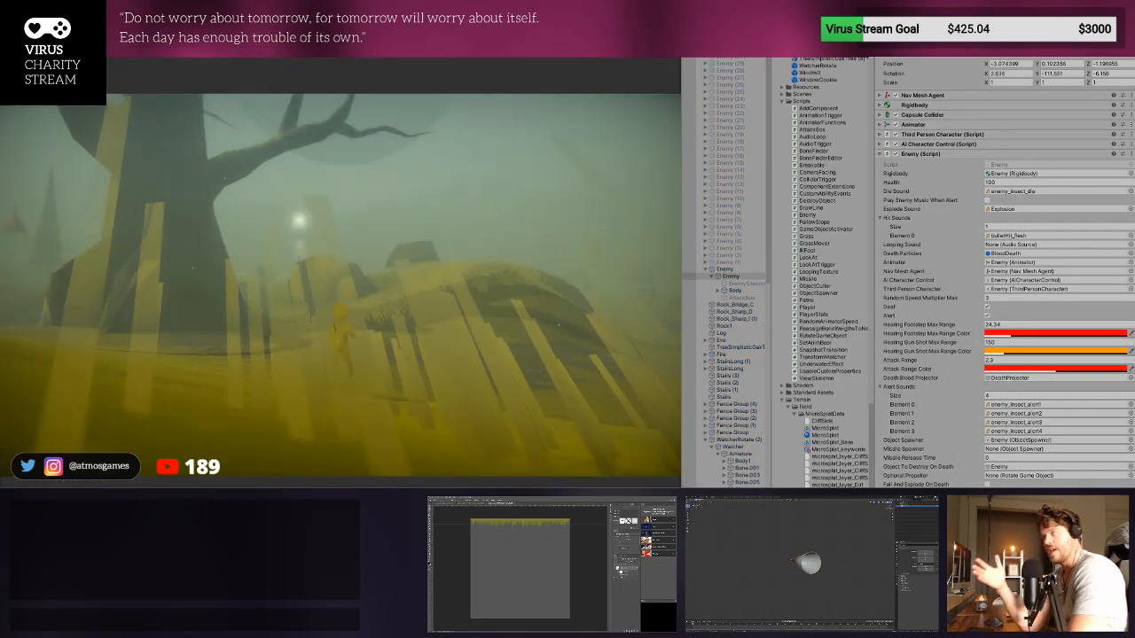
pyautogui.press('w')
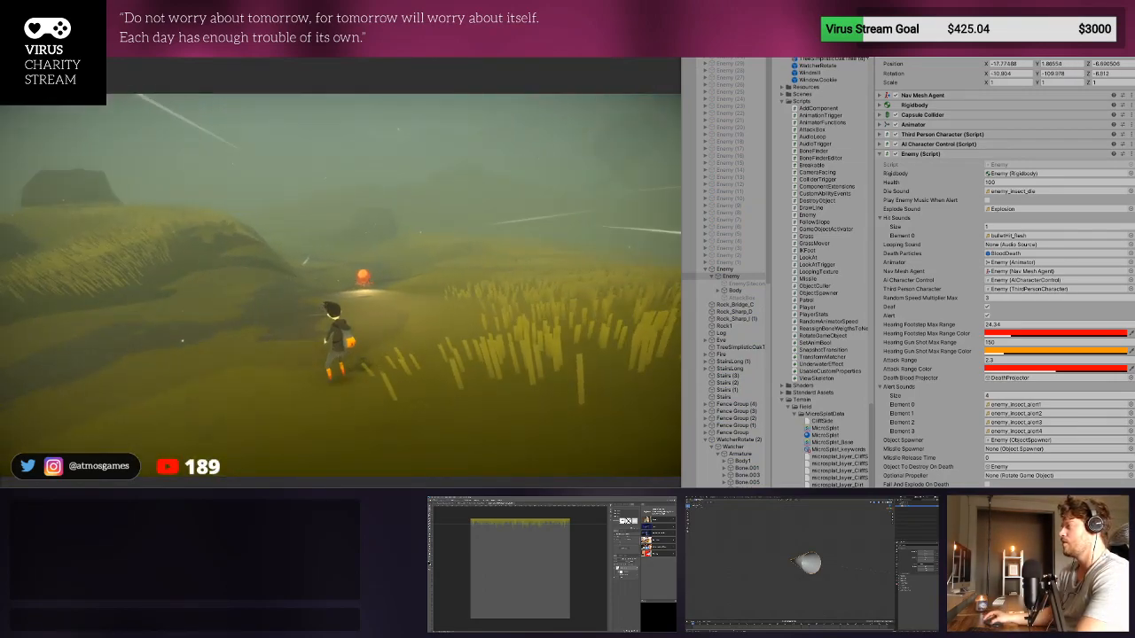
pyautogui.hotkey('ctrl', 'p')
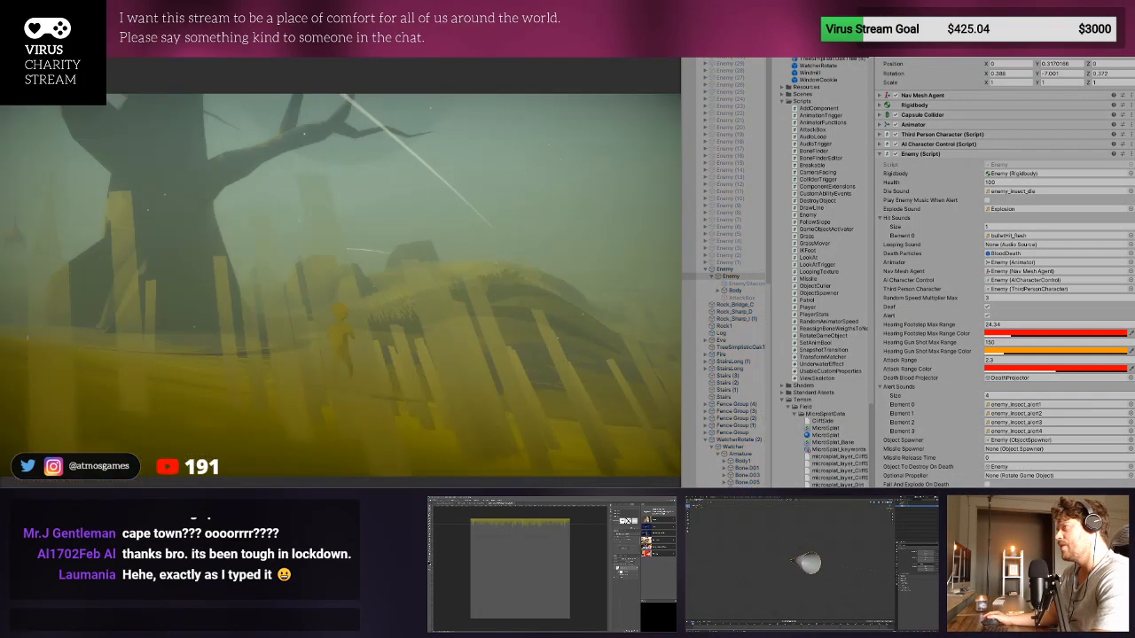
# - Run and jump the character close beside the enemy in another playtest to check its detection, and end the test
pyautogui.press('w')
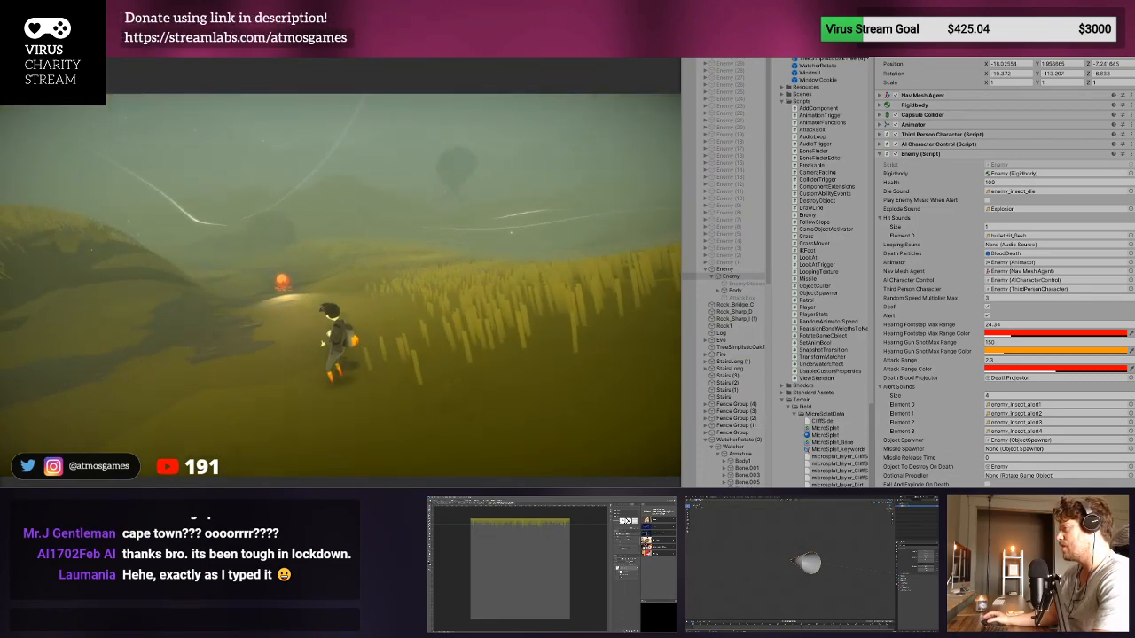
pyautogui.press('space')
pyautogui.press('w')
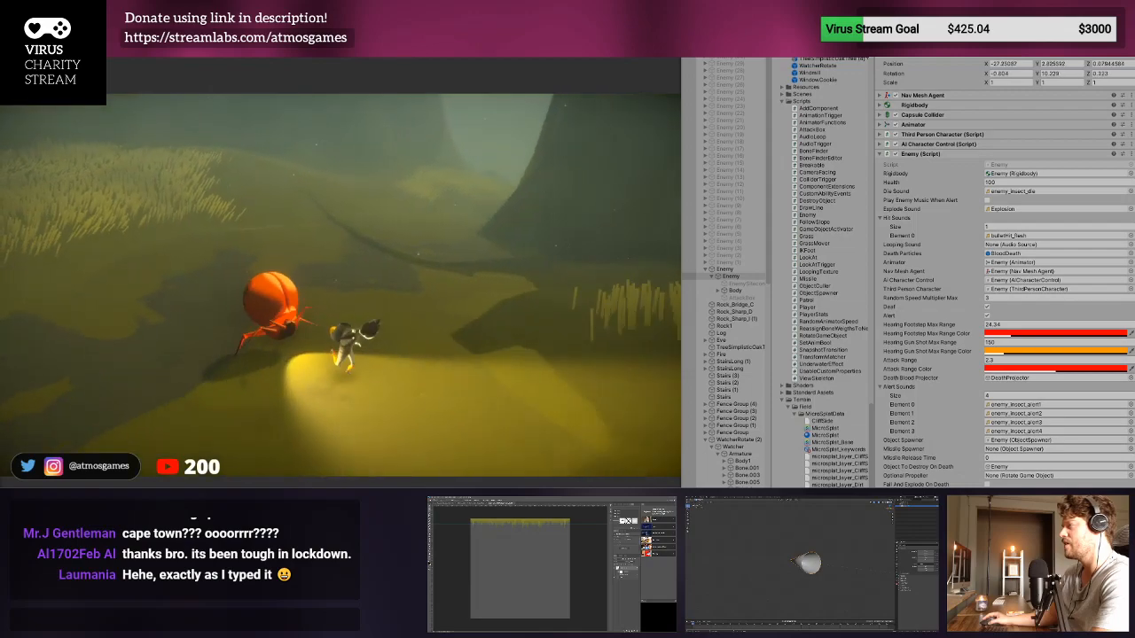
pyautogui.hotkey('ctrl', 'p')
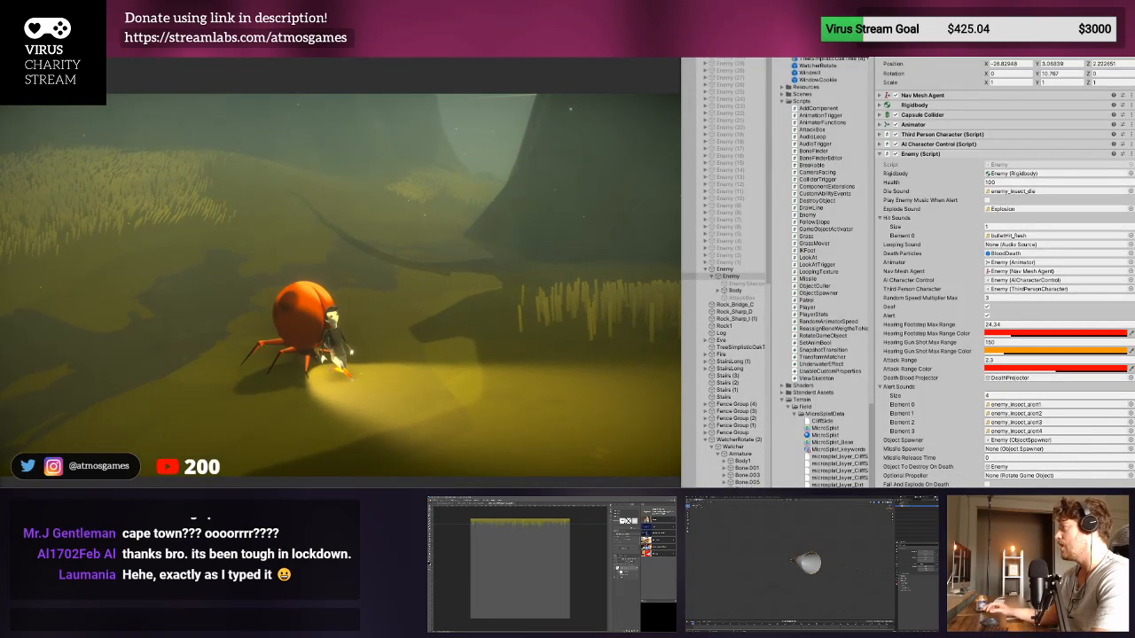
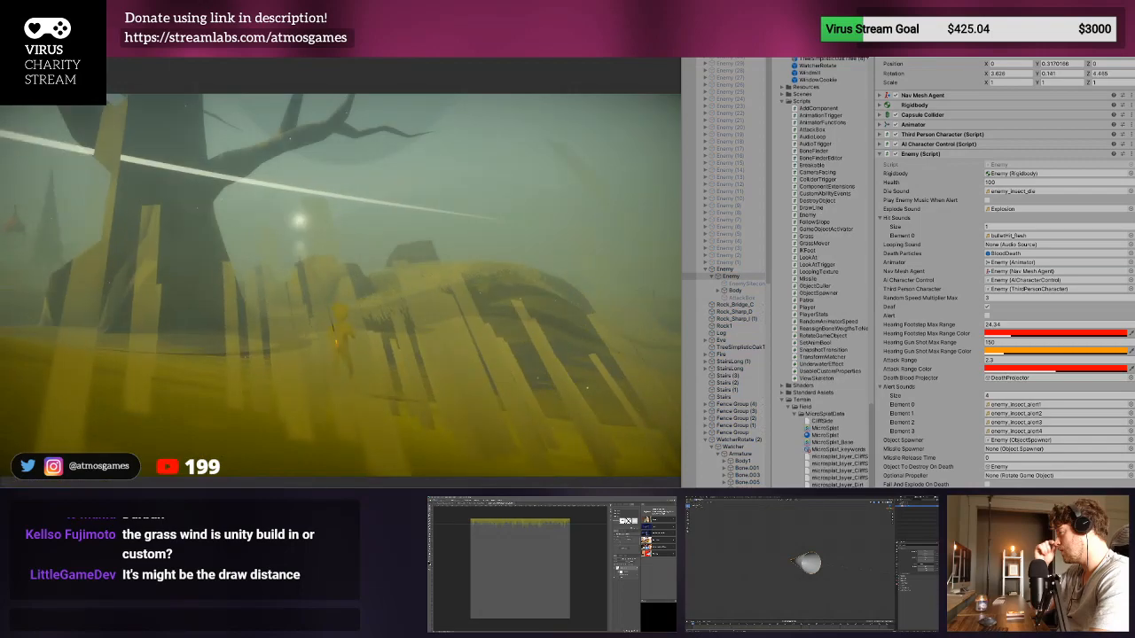
# - Playtest the enemy's detection by running the character through the grass and back close to the spotlit enemy, and end the test
pyautogui.press('w')
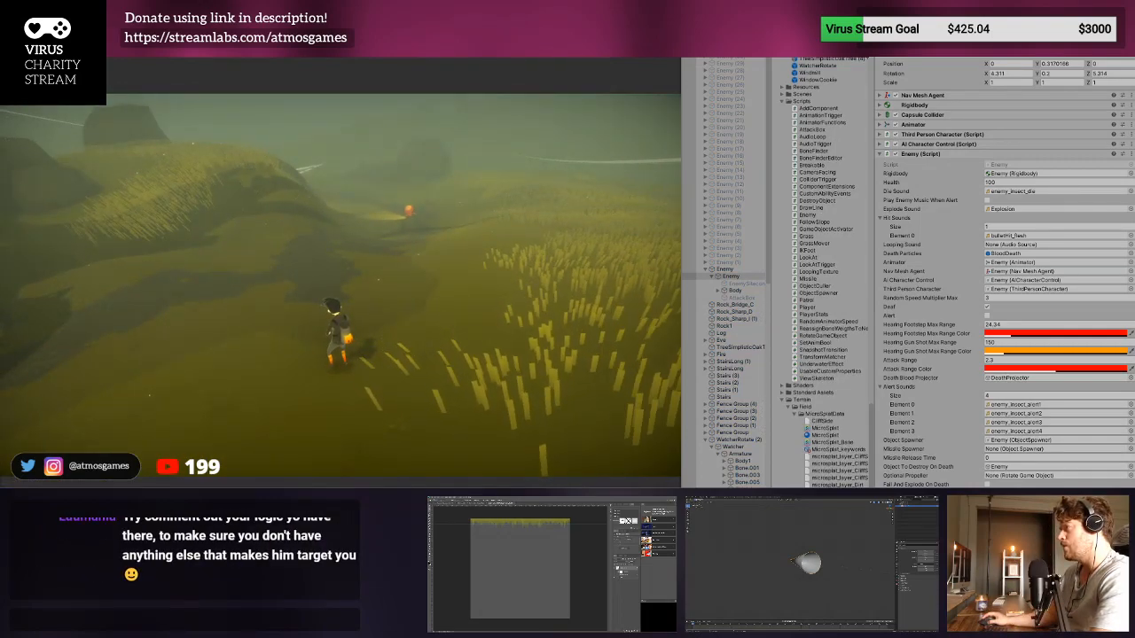
pyautogui.press('w')
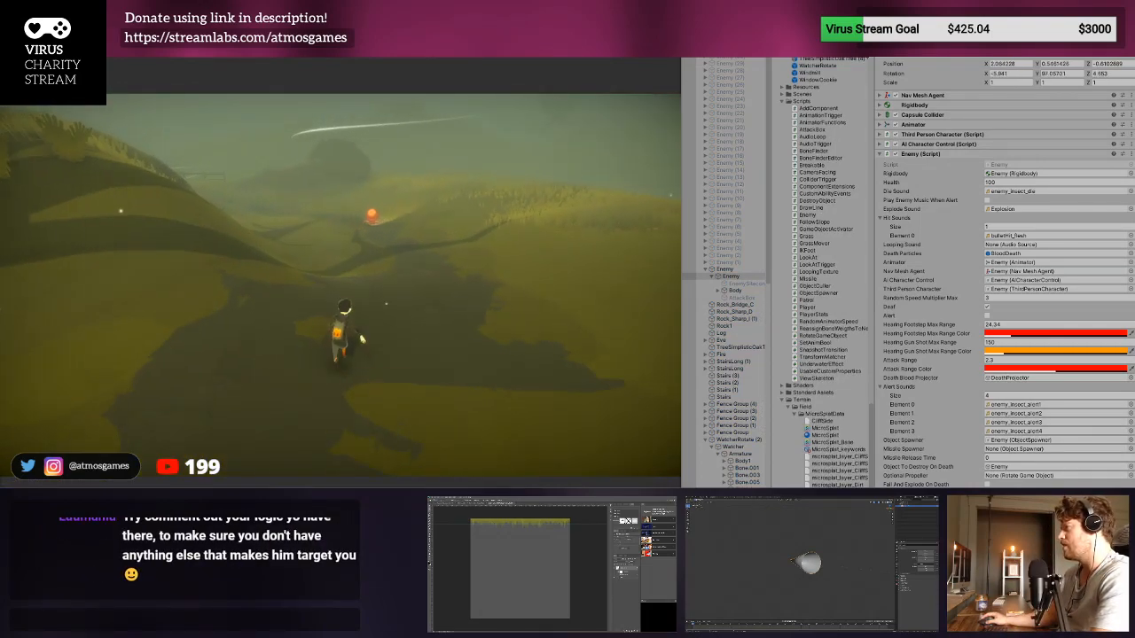
pyautogui.press('w')
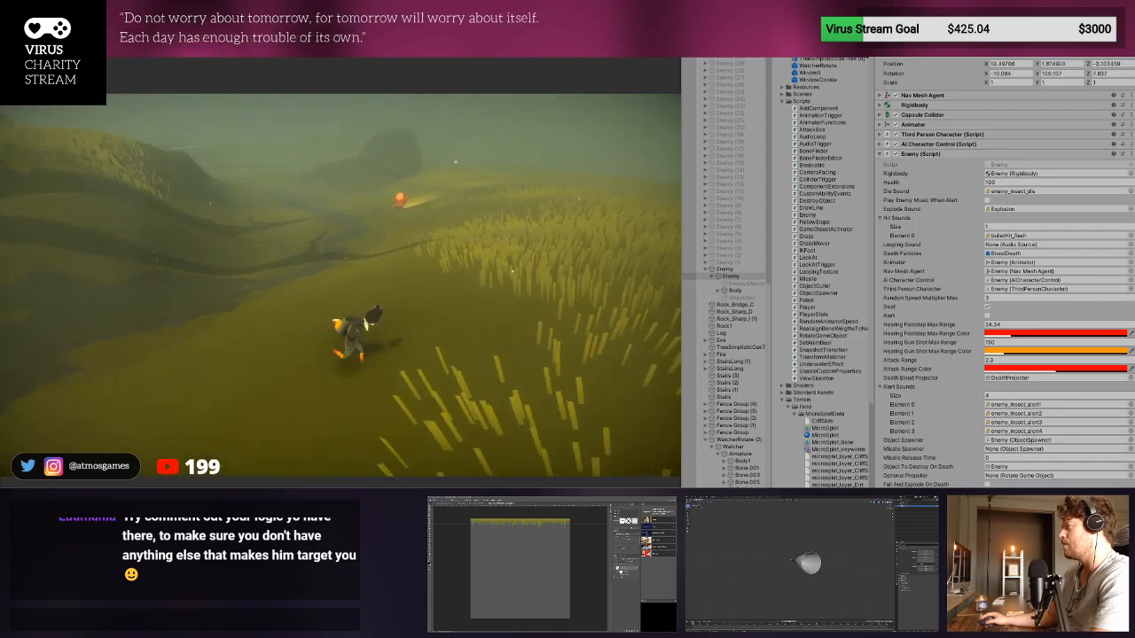
pyautogui.press('w')
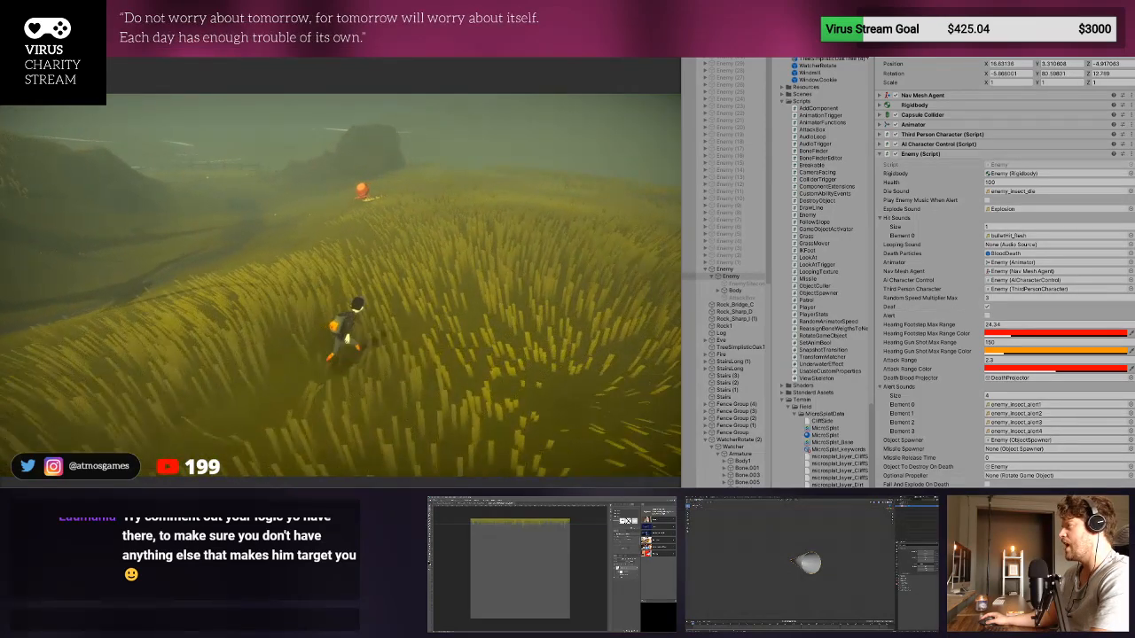
pyautogui.press('w')
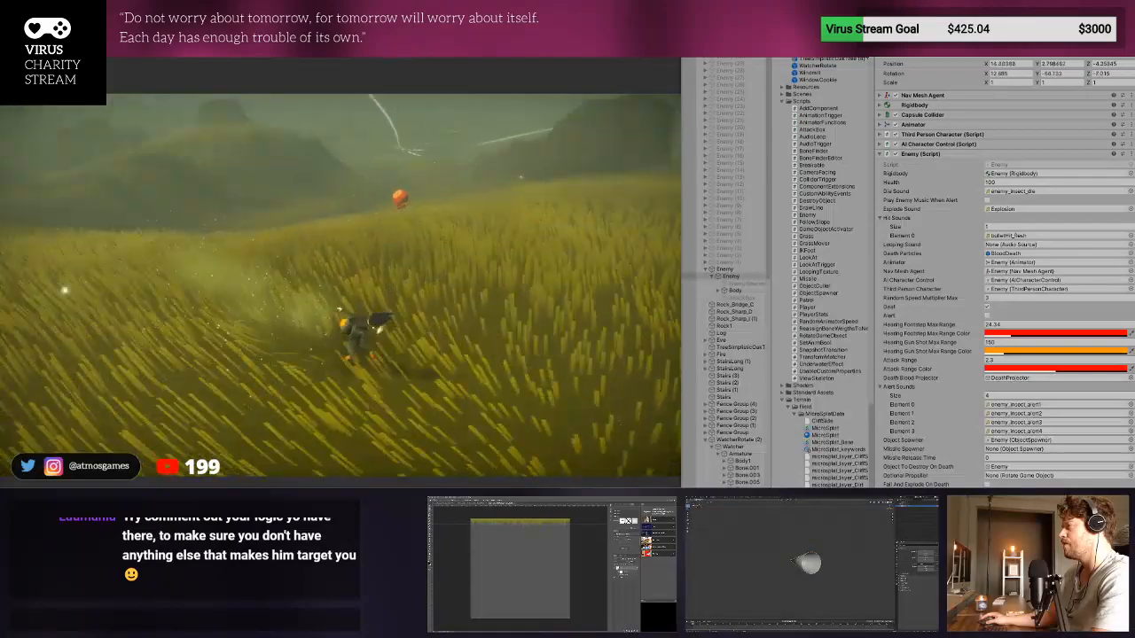
pyautogui.press('w')
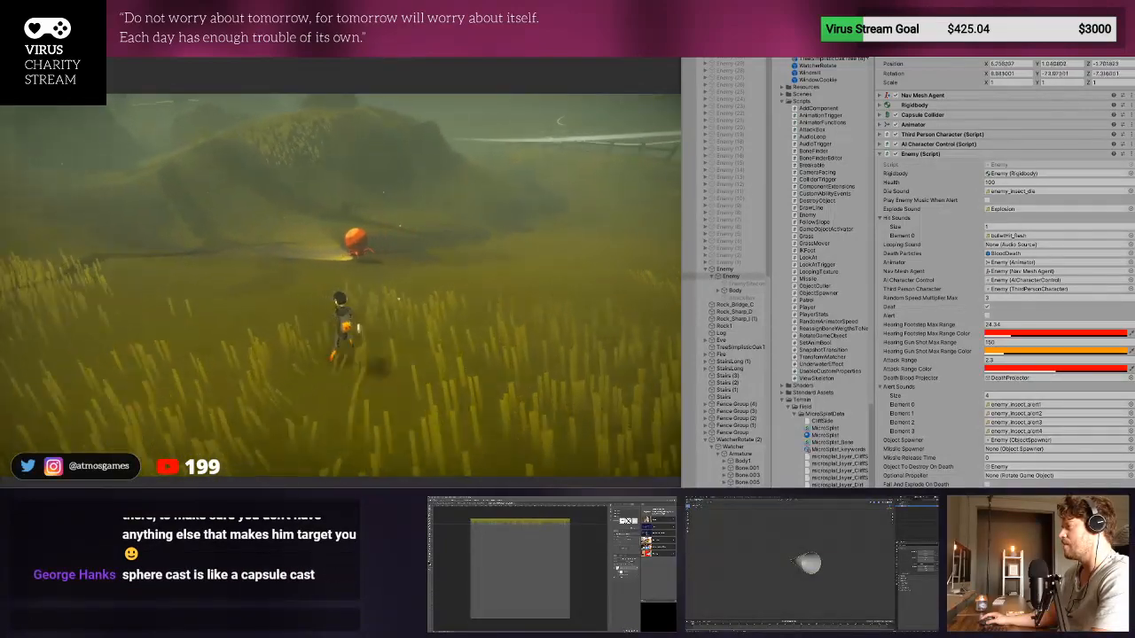
pyautogui.press('w')
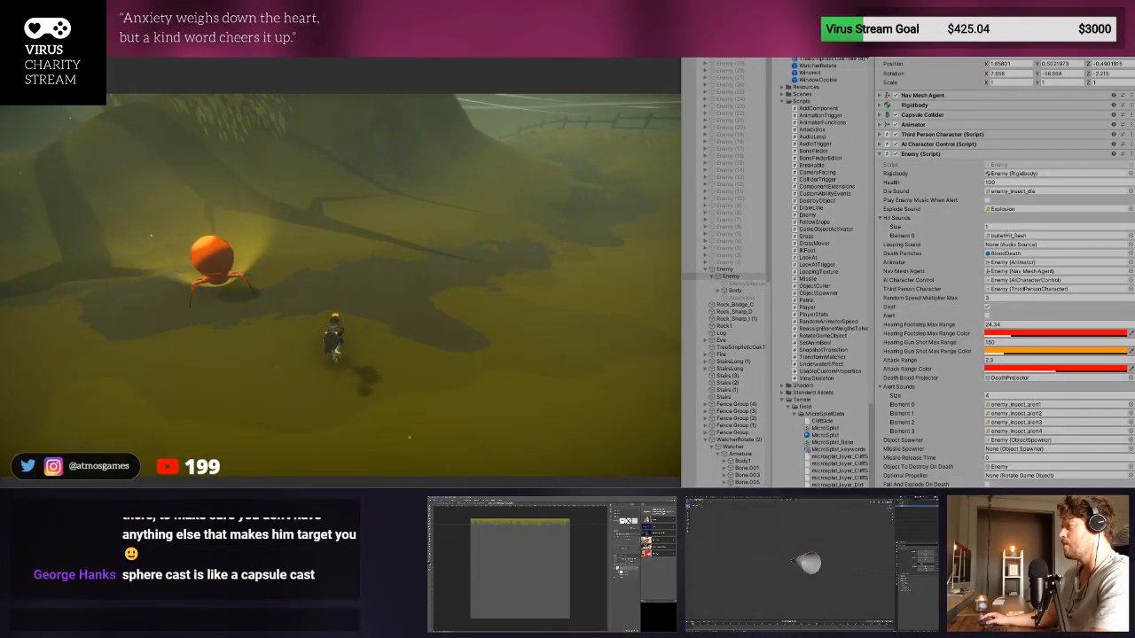
pyautogui.press('w')
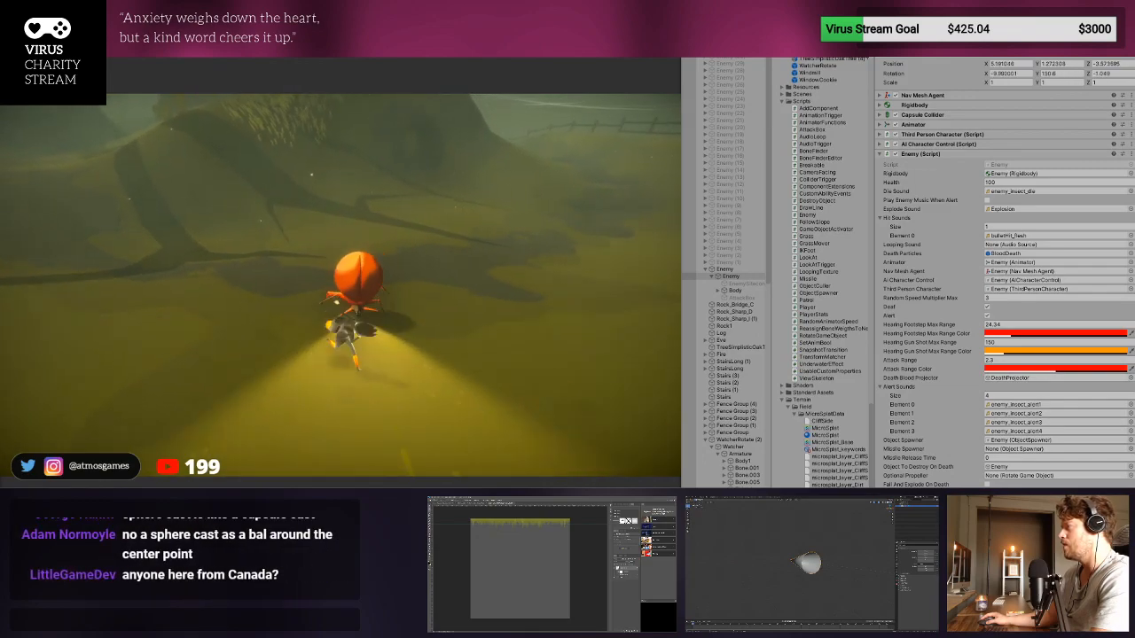
pyautogui.hotkey('ctrl', 'p')
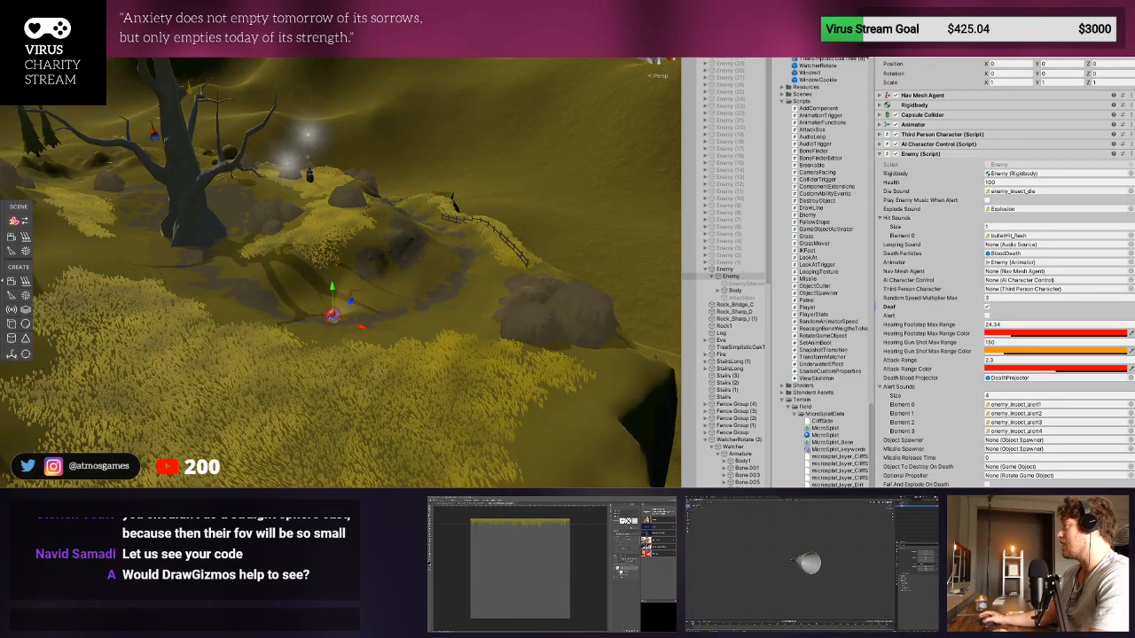
# - Start another playtest, run the character along the path to the enemy, jump and pass through its light, and stop play mode
pyautogui.hotkey('ctrl', 'p')
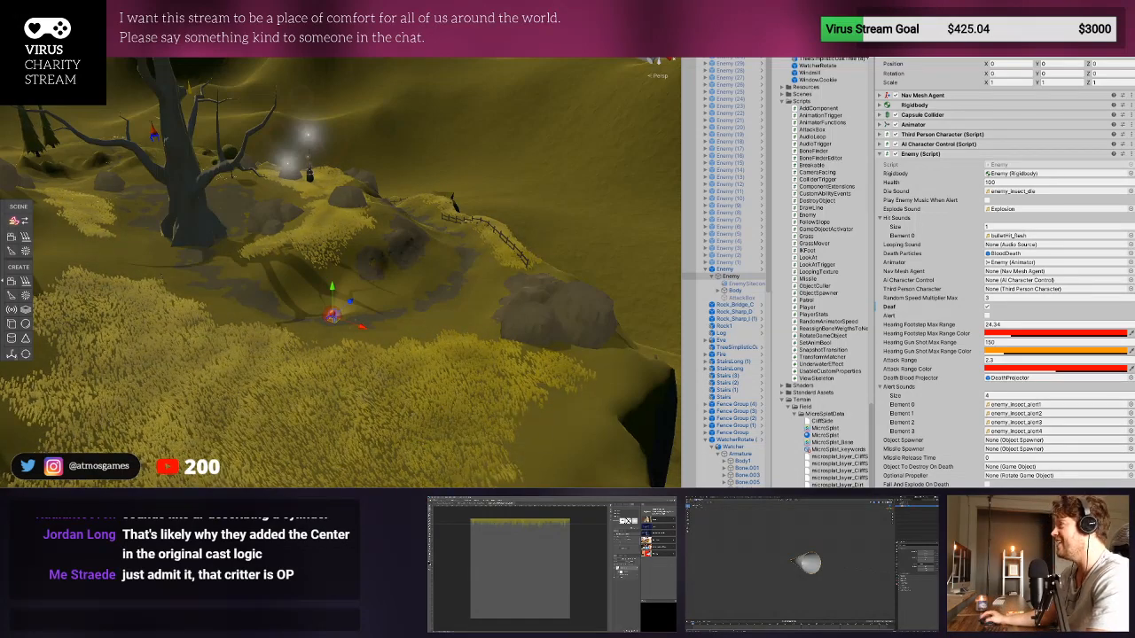
pyautogui.click(546, 18)
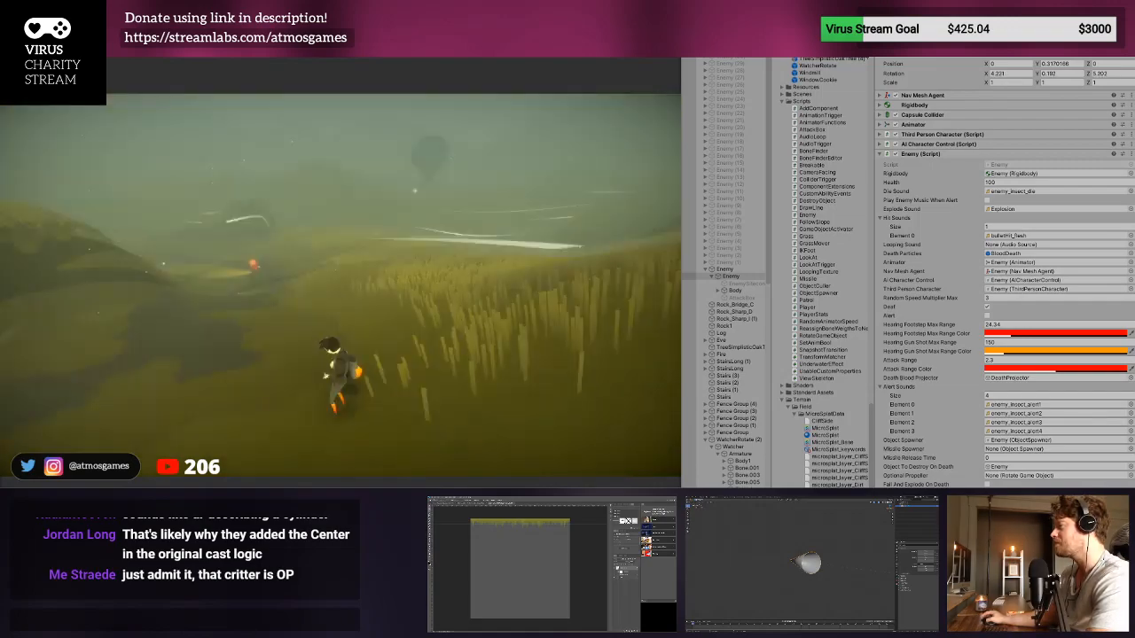
pyautogui.press('w')
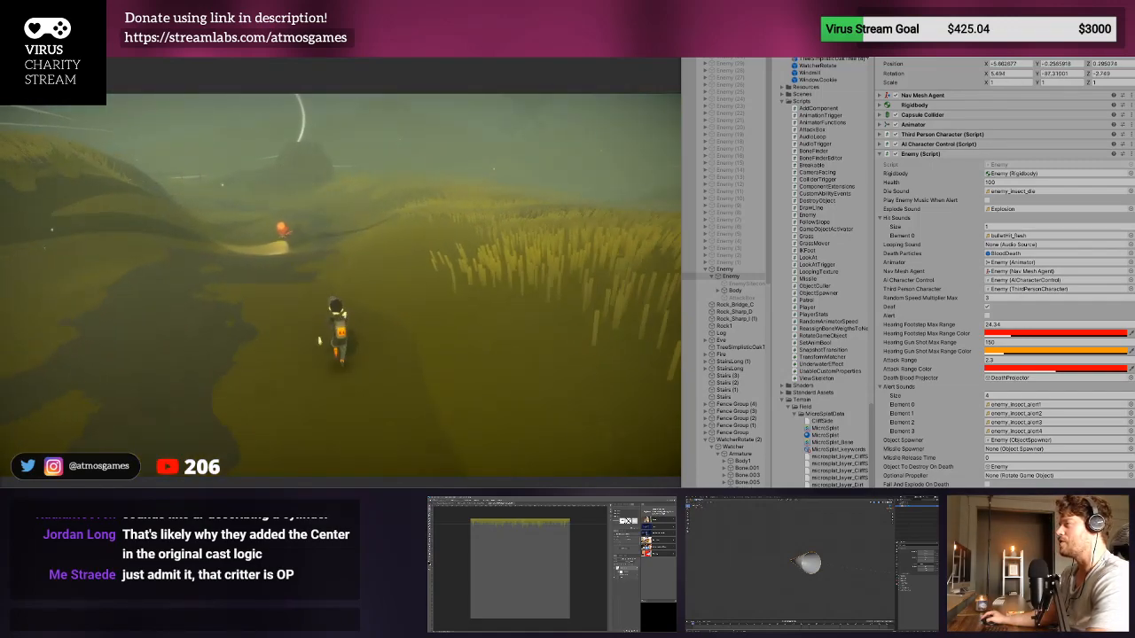
pyautogui.press('w')
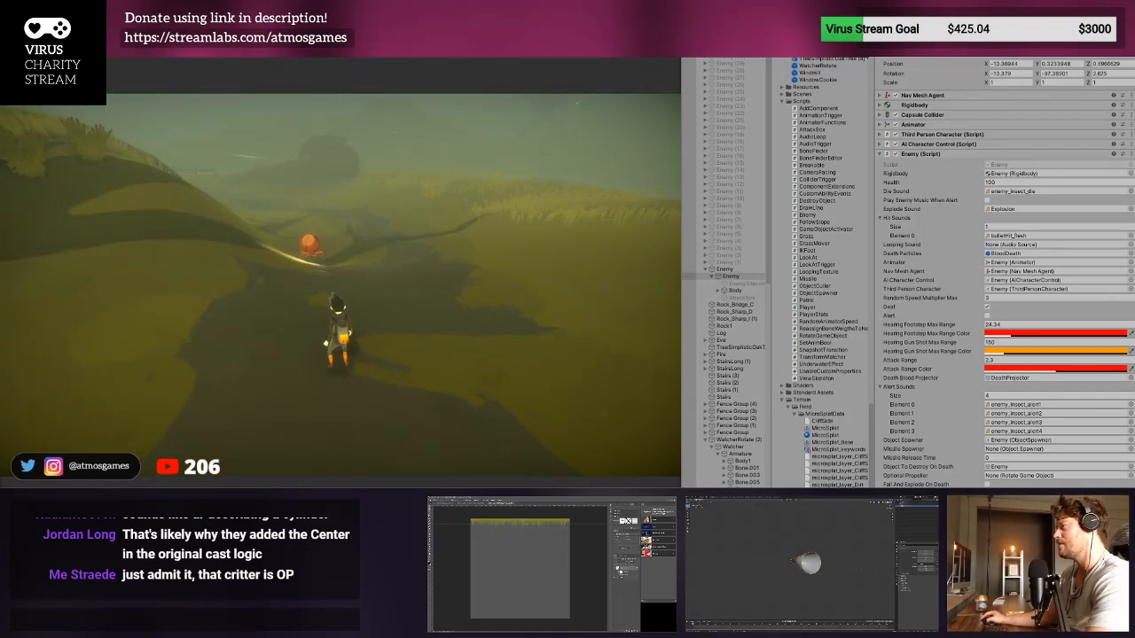
pyautogui.press('w')
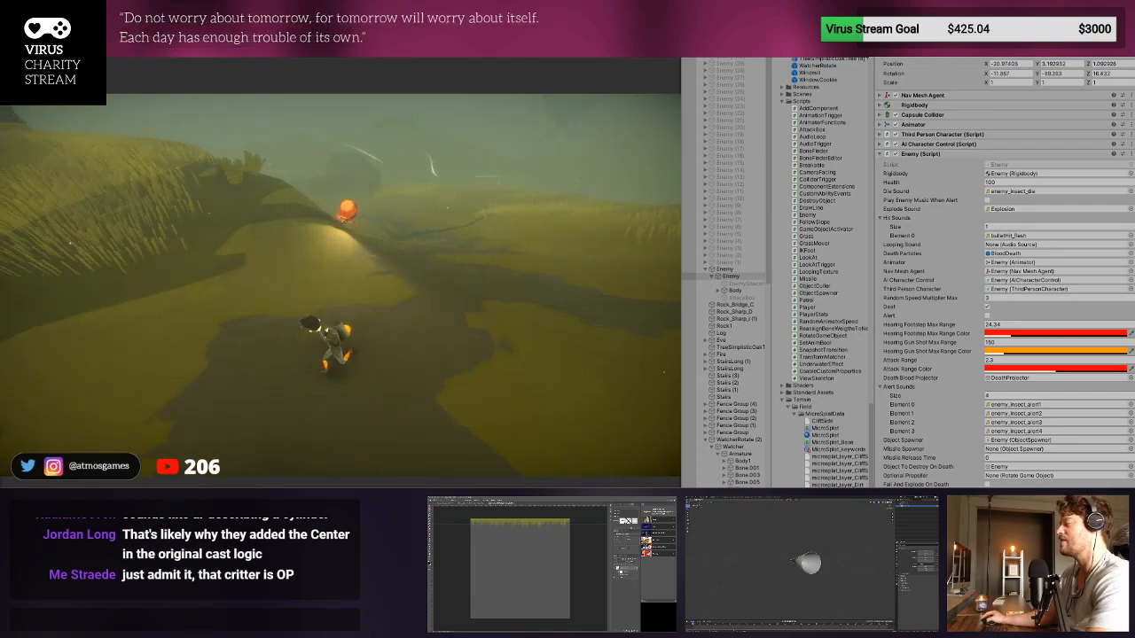
pyautogui.press('w')
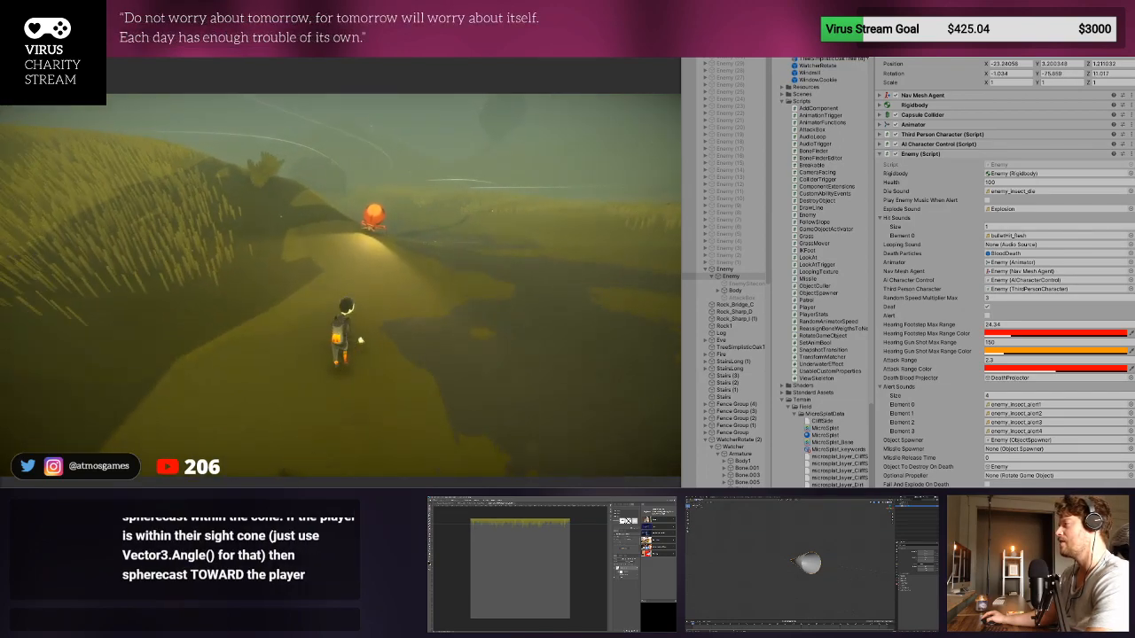
pyautogui.press('w')
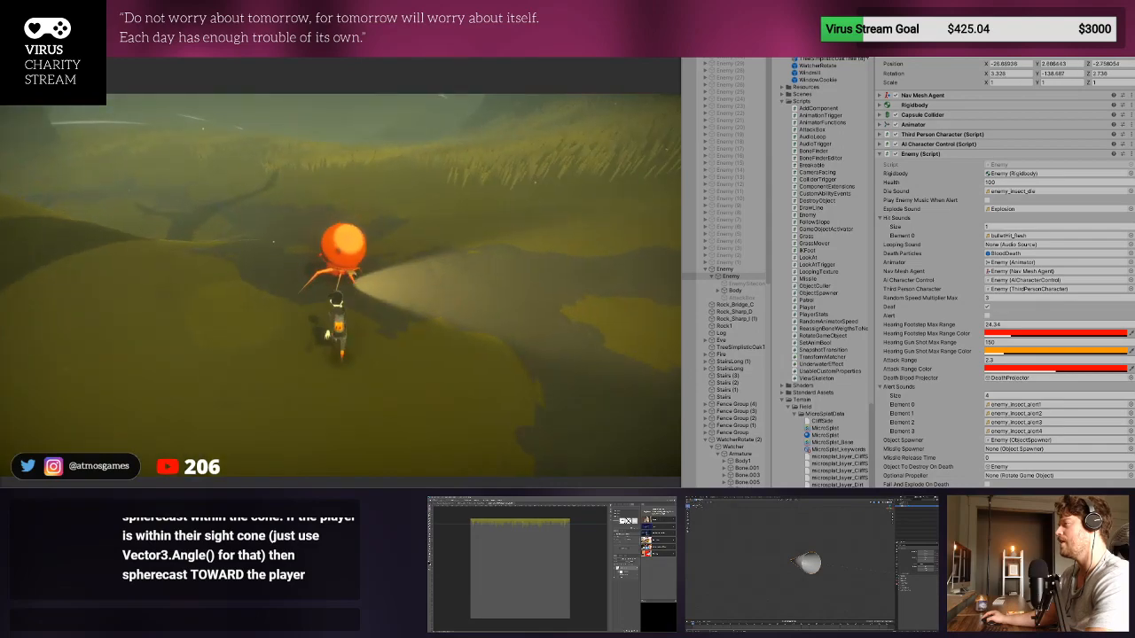
pyautogui.press('w')
pyautogui.press('space')
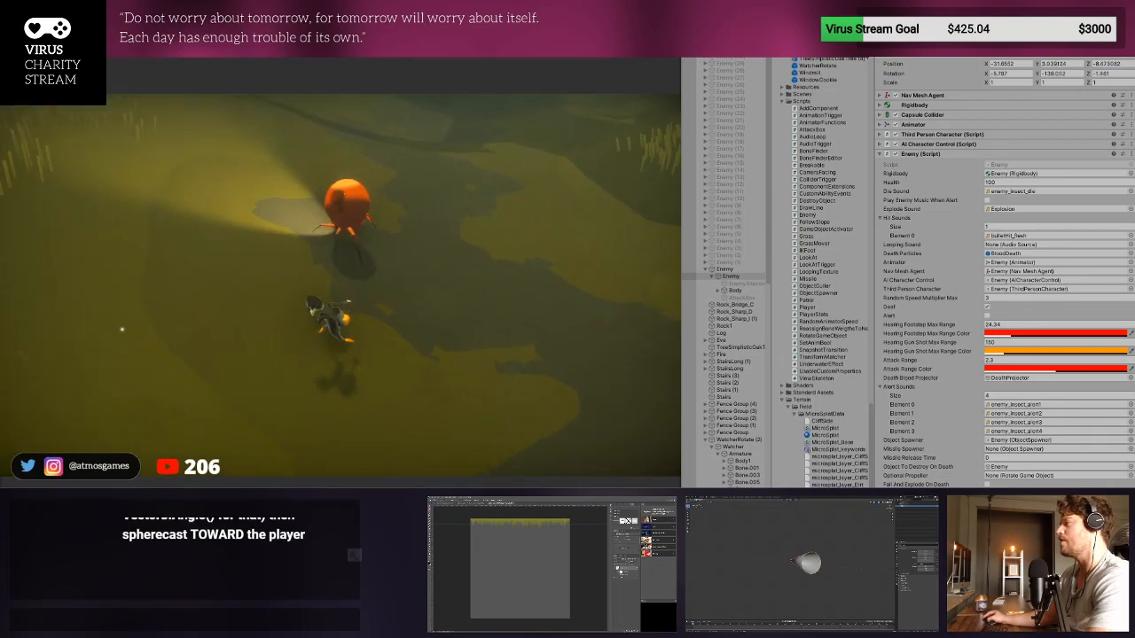
pyautogui.press('w')
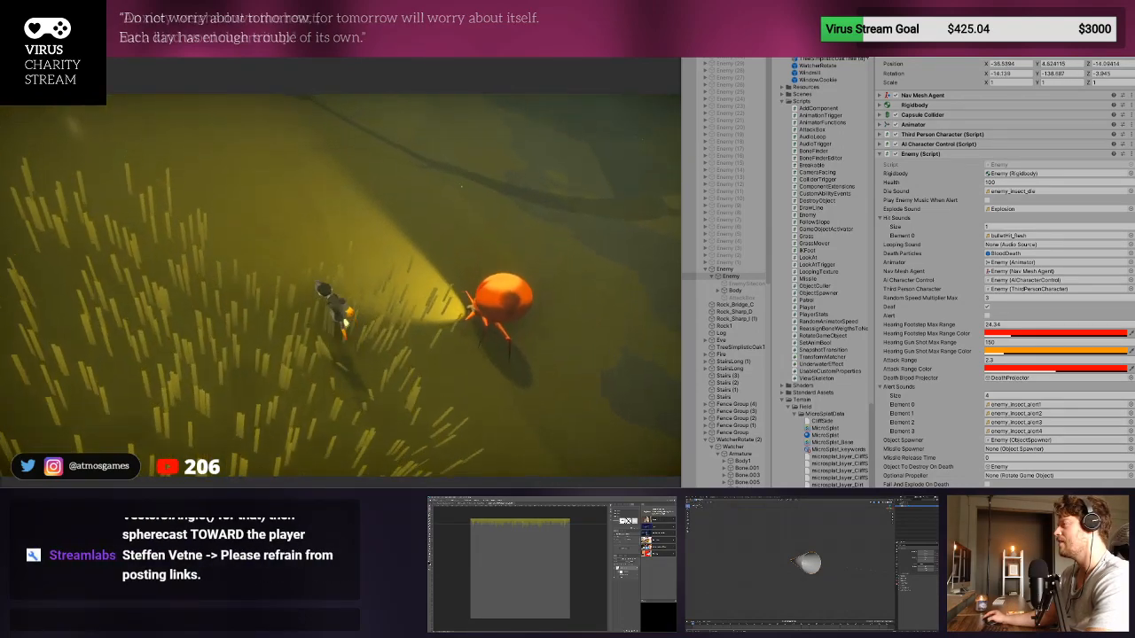
pyautogui.press('w')
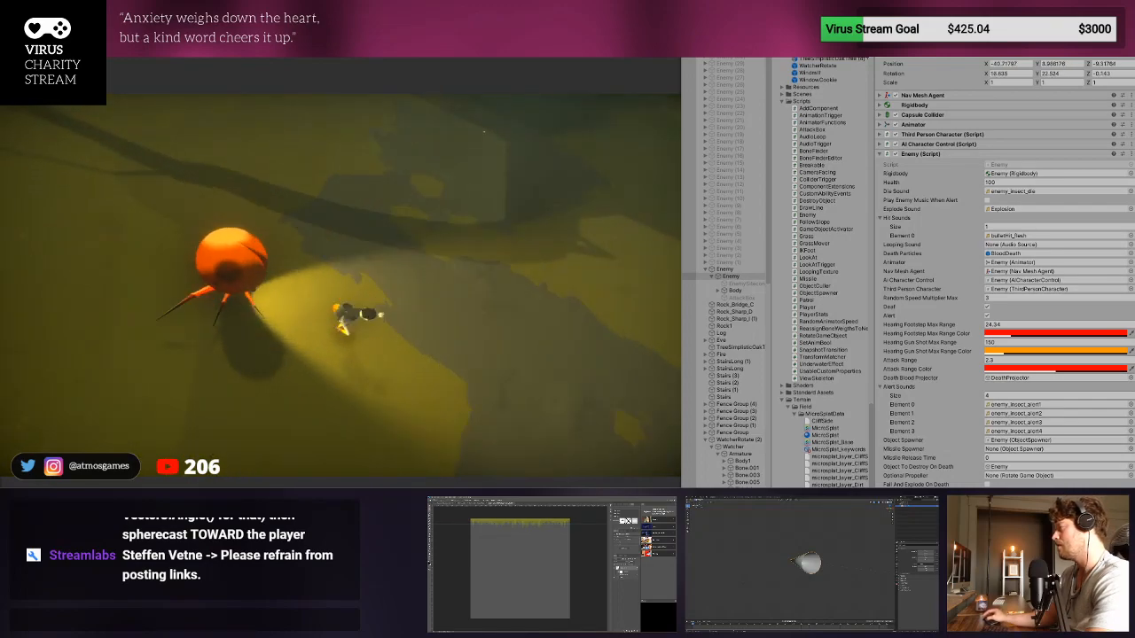
pyautogui.press('w')
pyautogui.hotkey('ctrl', 'p')
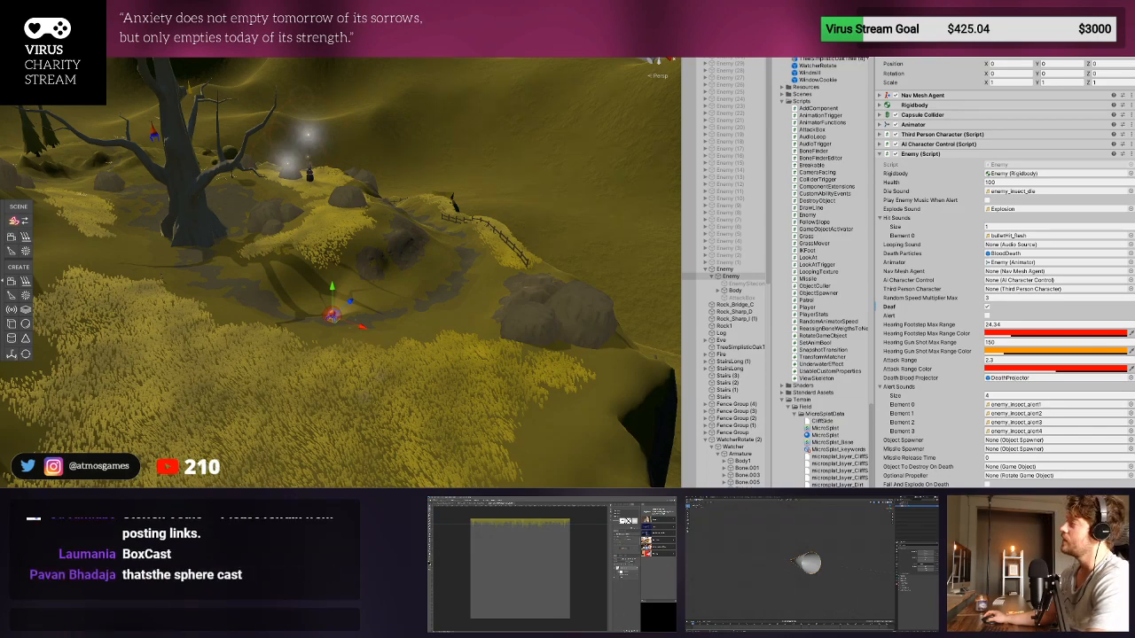
# - Run one more short playtest with the character at a distance from the enemy, and stop it
pyautogui.hotkey('ctrl', 'p')
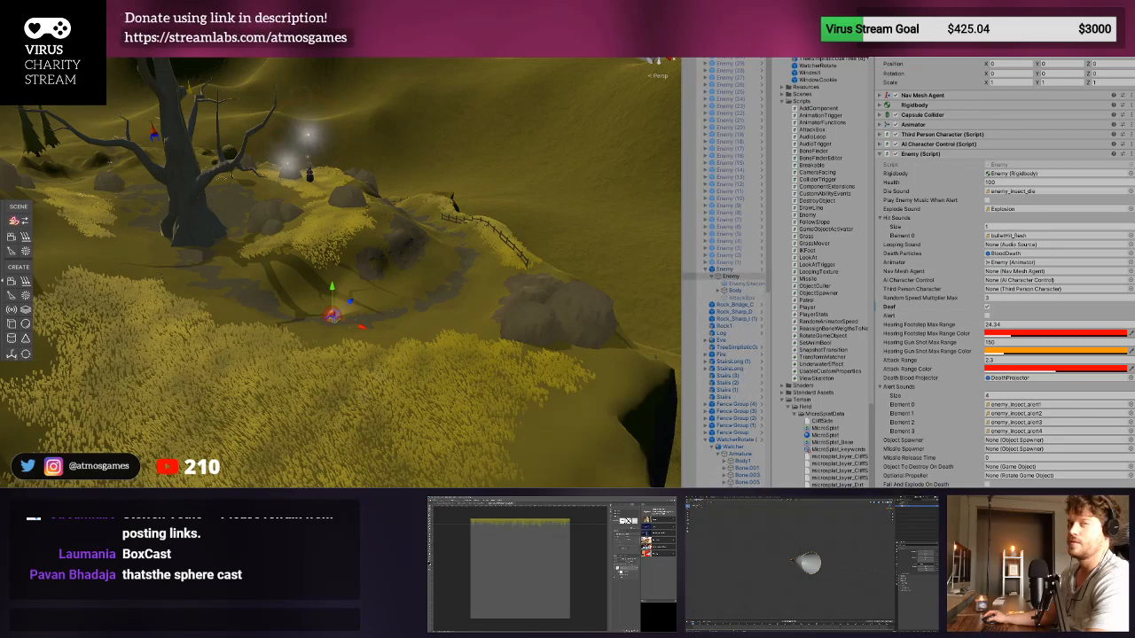
pyautogui.hotkey('ctrl', 'p')
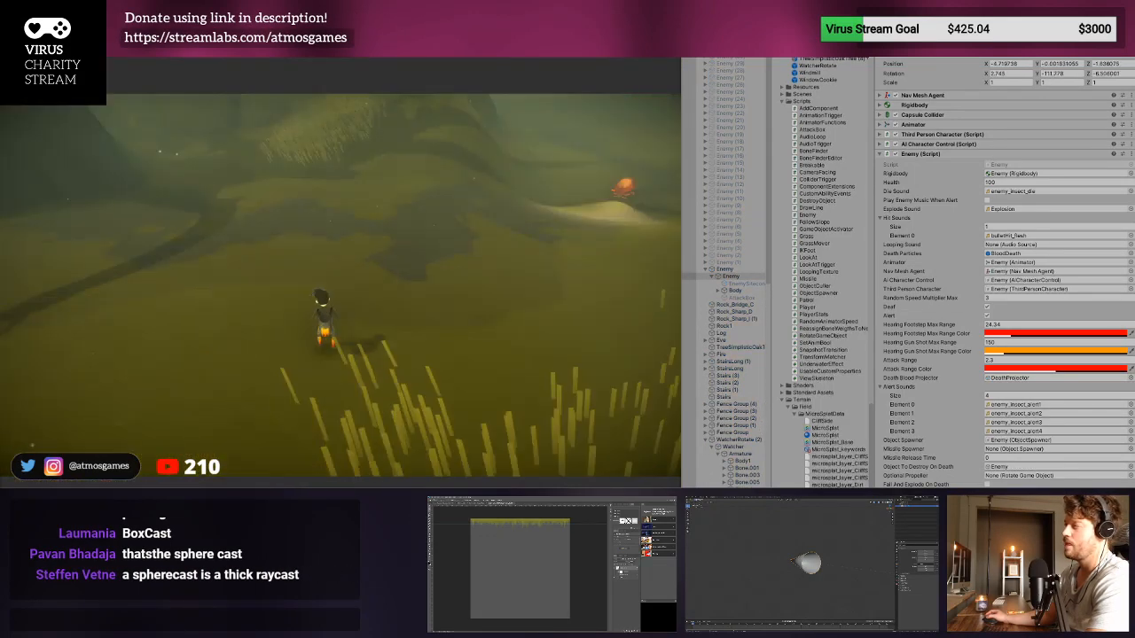
pyautogui.hotkey('ctrl', 'p')
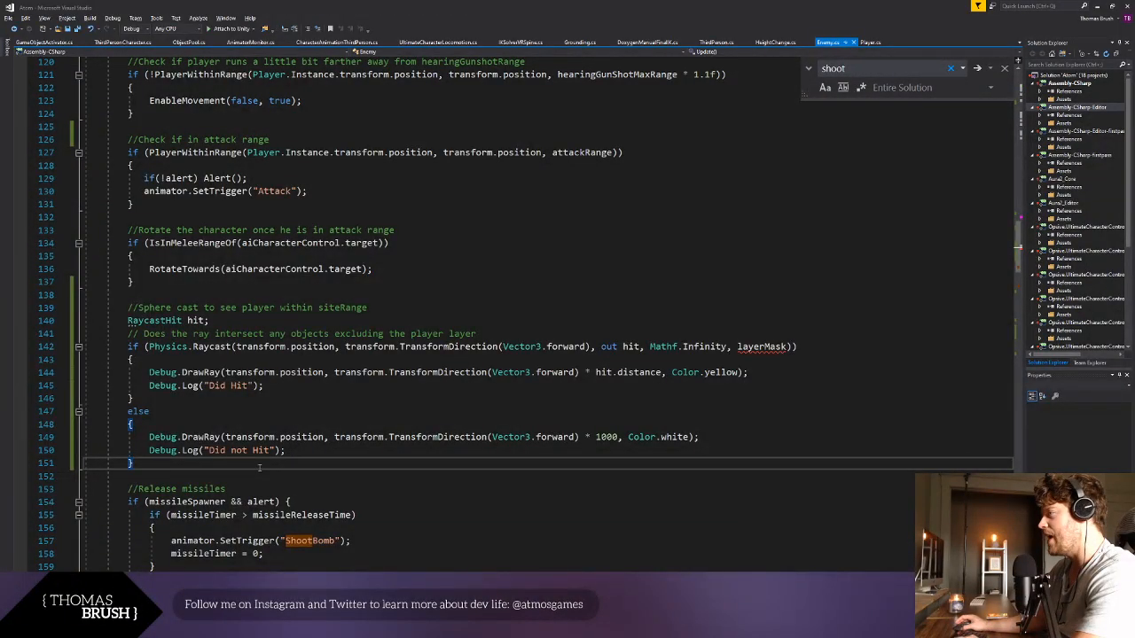
# - Switch to Visual Studio and rename the RaycastHit variable declared in the Enemy script's sight check to sightHit
pyautogui.click(195, 320)
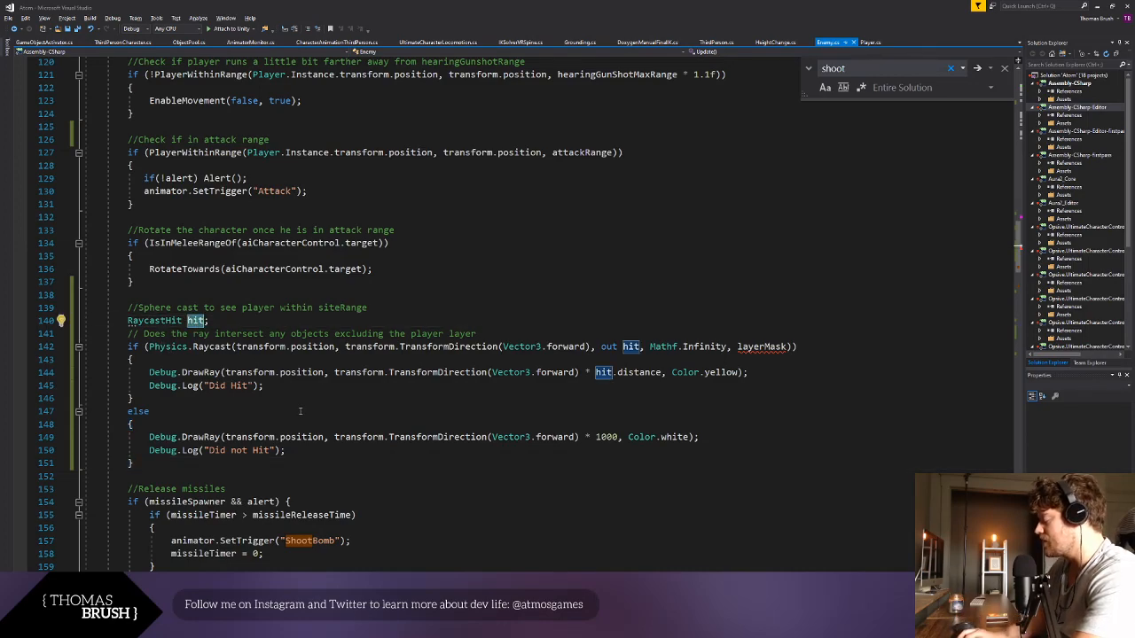
pyautogui.write('sightHit')
pyautogui.click(212, 355)
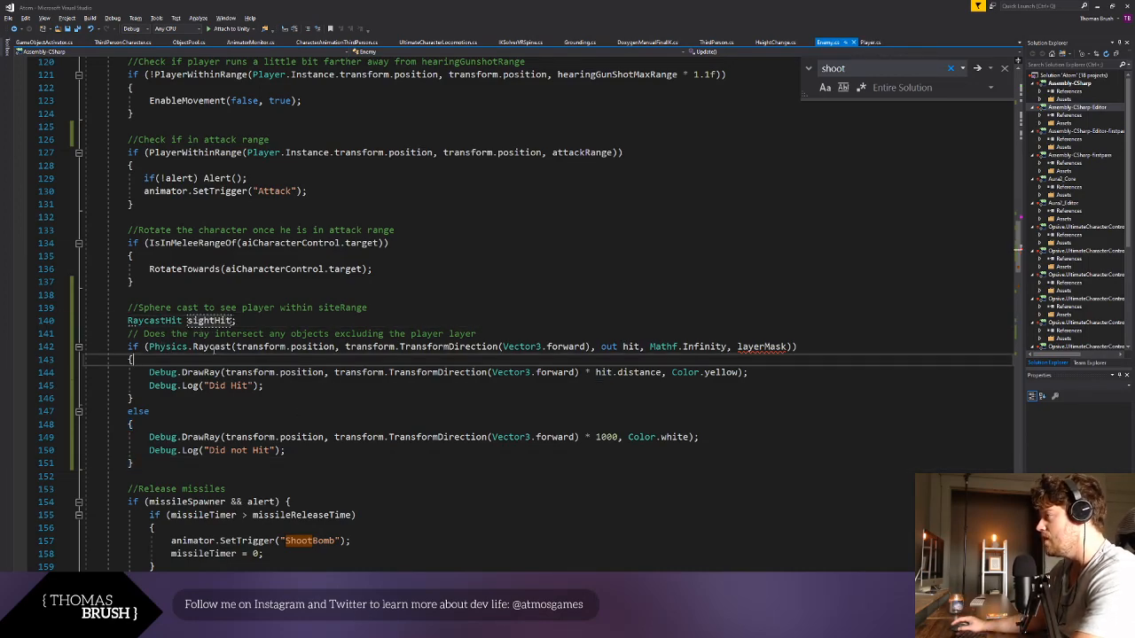
# - Replace the out argument hit in the Physics.Raycast call with sightHit and save the script
pyautogui.doubleClick(248, 347)
pyautogui.doubleClick(382, 347)
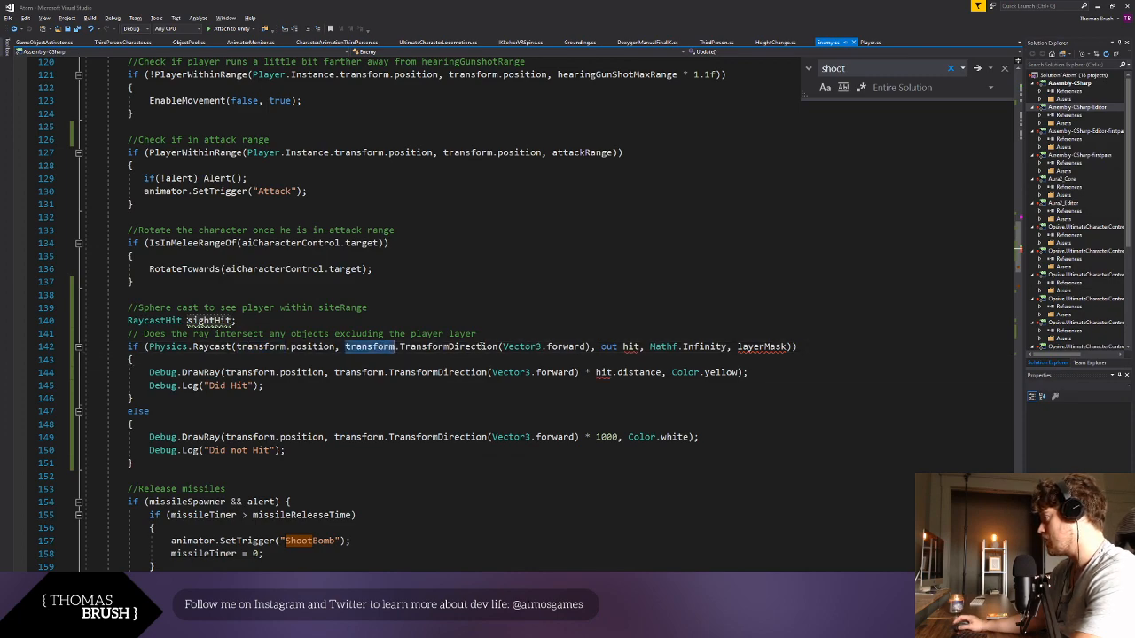
pyautogui.doubleClick(458, 347)
pyautogui.doubleClick(560, 346)
pyautogui.doubleClick(629, 348)
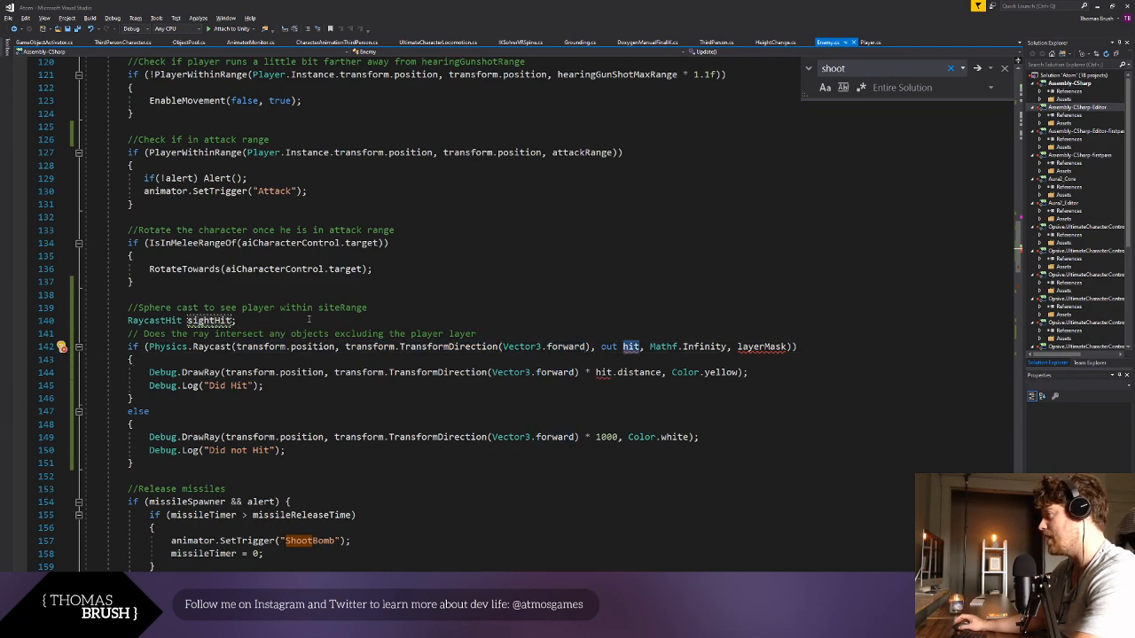
pyautogui.doubleClick(209, 320)
pyautogui.hotkey('ctrl', 'c')
pyautogui.doubleClick(630, 346)
pyautogui.hotkey('ctrl', 'v')
pyautogui.click(897, 437)
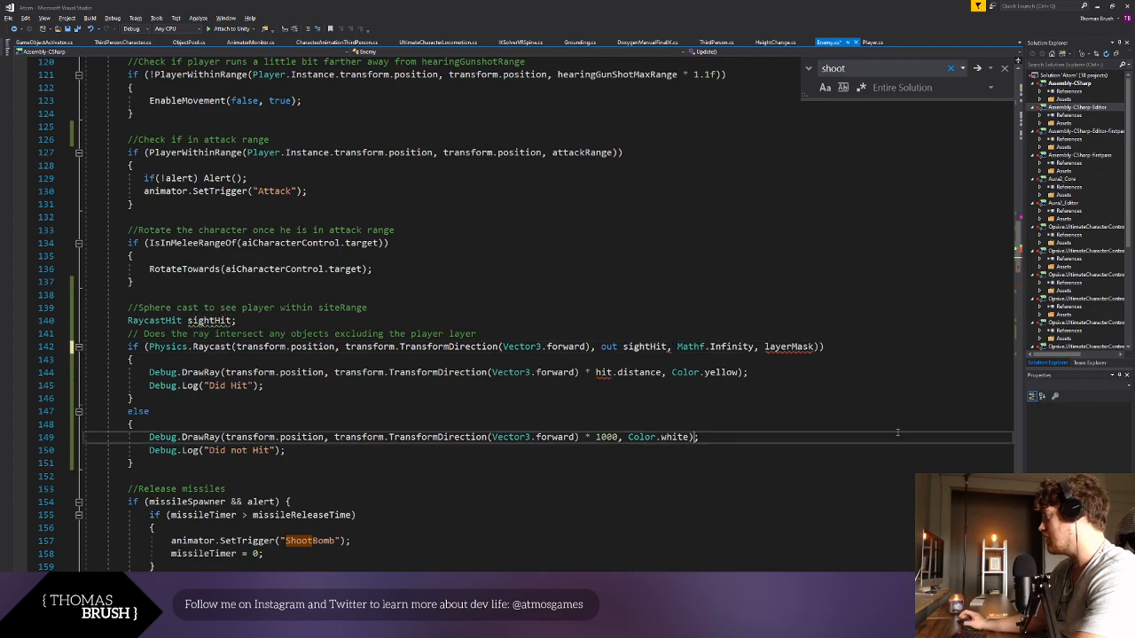
pyautogui.scroll(-1, 887, 408)
pyautogui.click(874, 378)
pyautogui.hotkey('ctrl', 's')
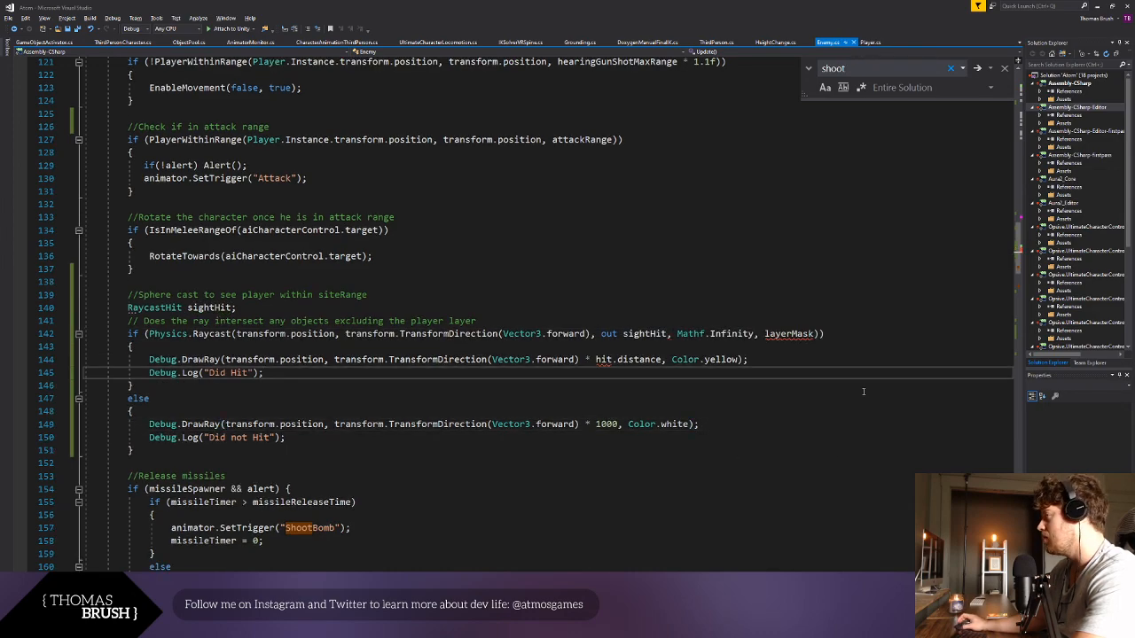
# - Set the maximum distance of the Physics.Raycast call to 10 and remove its layerMask argument
pyautogui.moveTo(678, 333); pyautogui.dragTo(753, 334)
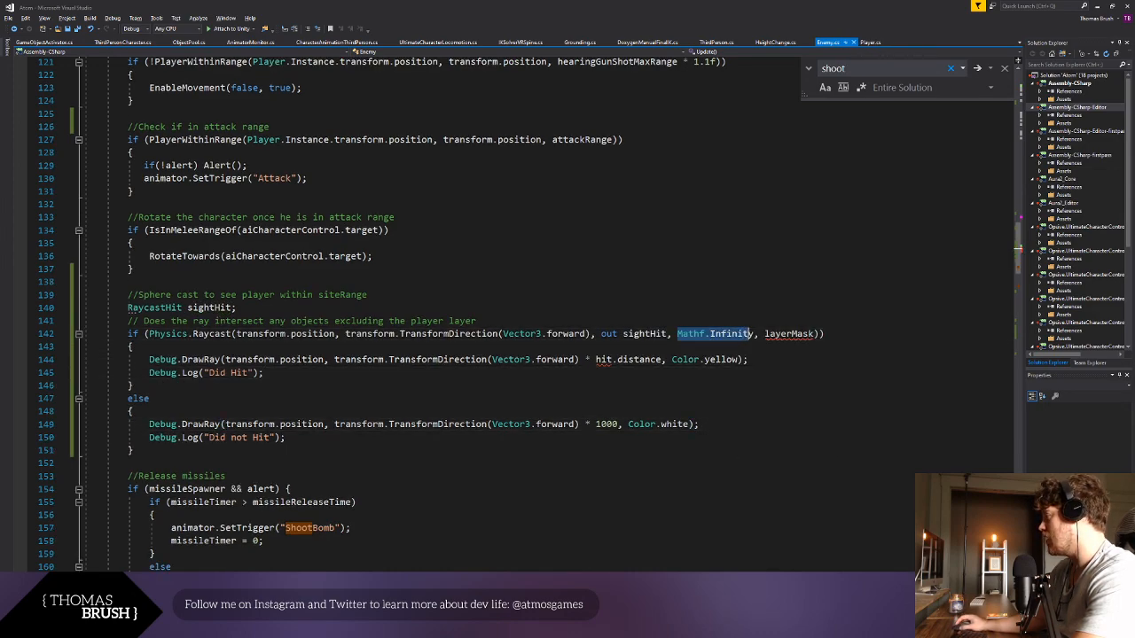
pyautogui.write('10')
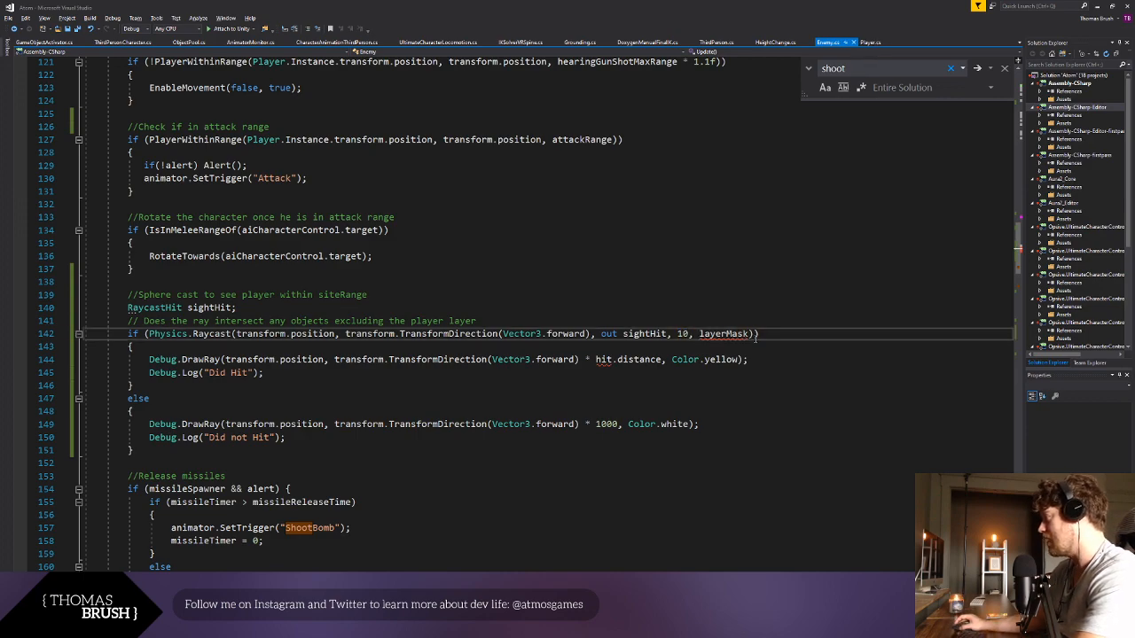
pyautogui.doubleClick(724, 334)
pyautogui.press('BackSpace')
pyautogui.press('BackSpace')
pyautogui.press('BackSpace')
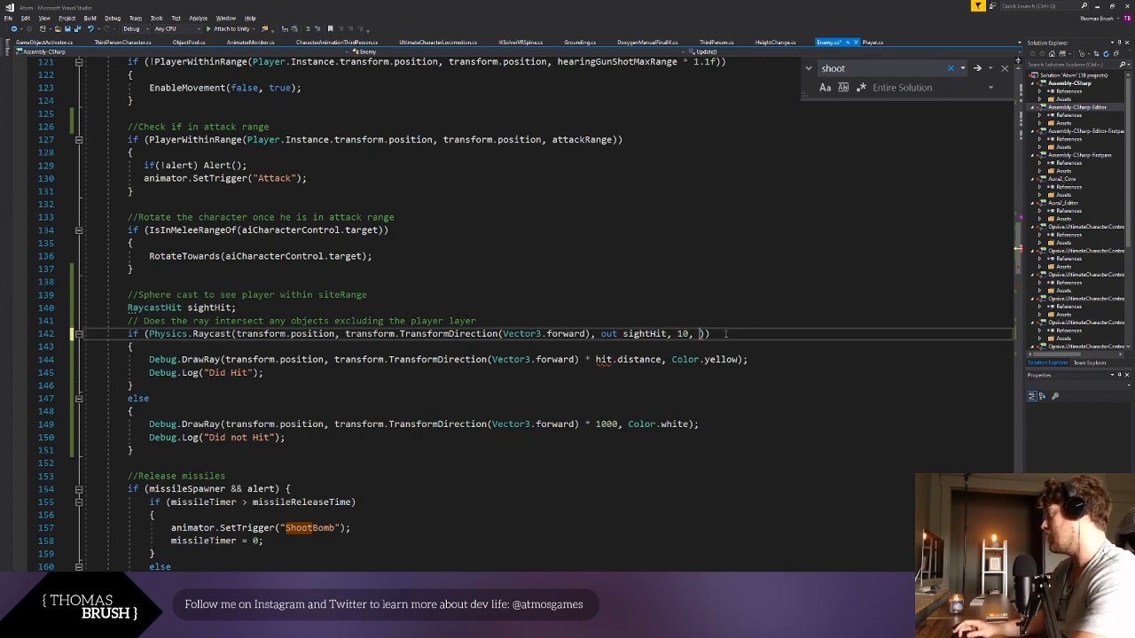
# - Replace hit with sightHit in the yellow Debug.DrawRay call so it uses sightHit.distance
pyautogui.moveTo(629, 425); pyautogui.dragTo(618, 424)
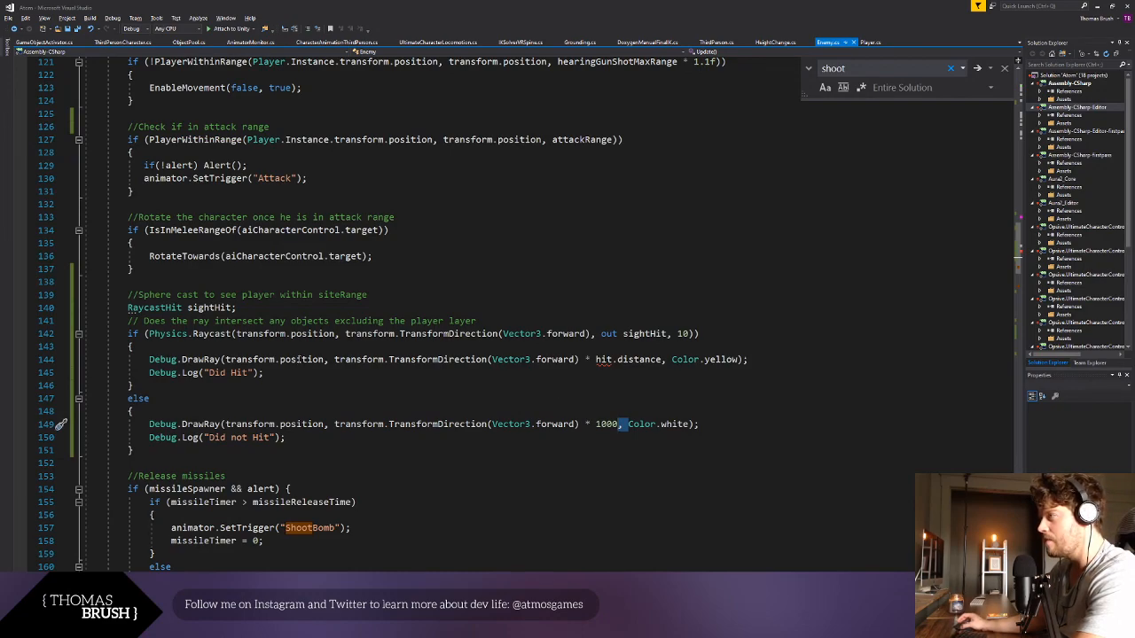
pyautogui.moveTo(141, 359); pyautogui.dragTo(268, 373)
pyautogui.click(268, 373)
pyautogui.click(612, 360)
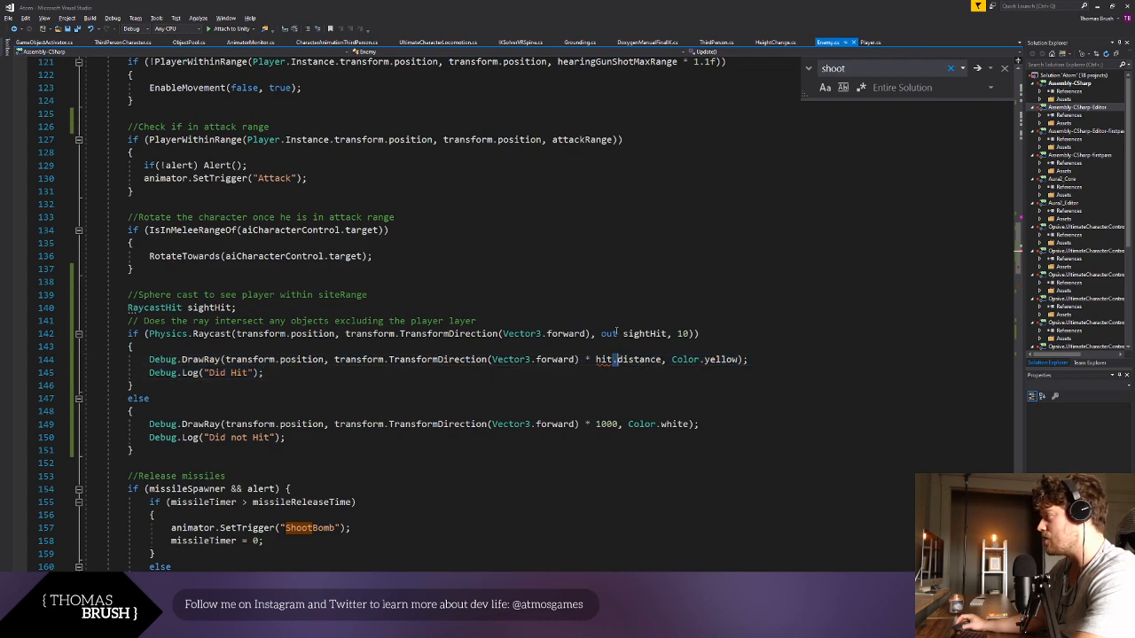
pyautogui.doubleClick(645, 334)
pyautogui.hotkey('ctrl', 'c')
pyautogui.doubleClick(604, 360)
pyautogui.hotkey('ctrl', 'v')
pyautogui.click(570, 398)
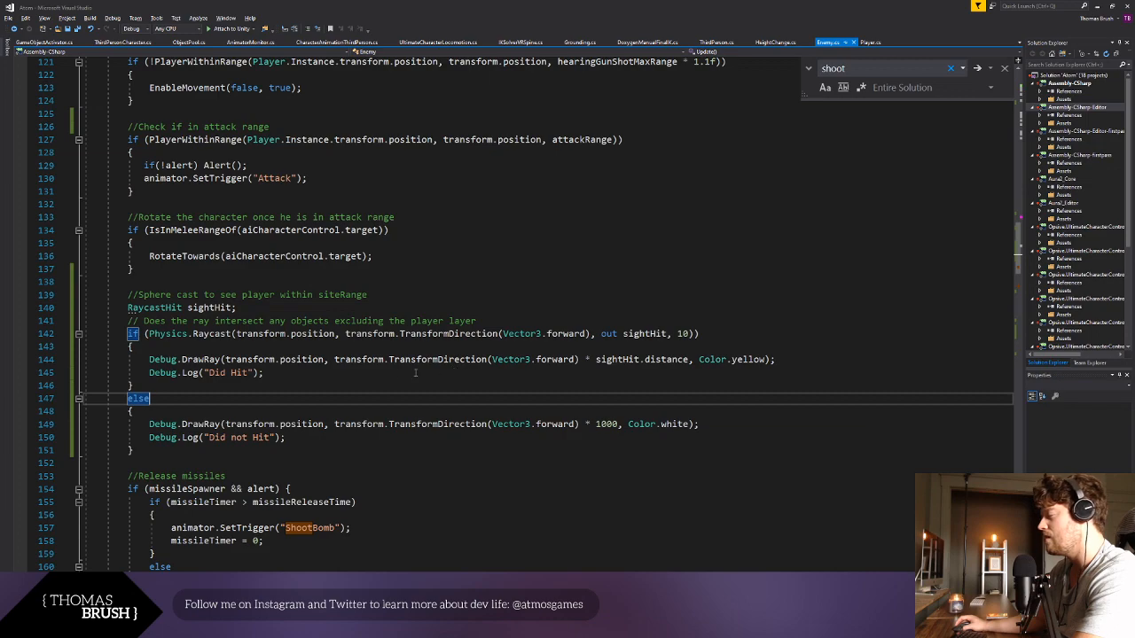
# - Change the debug ray colours to Color.red for the hit case and Color.yellow for the miss case, and save the script
pyautogui.doubleClick(607, 424)
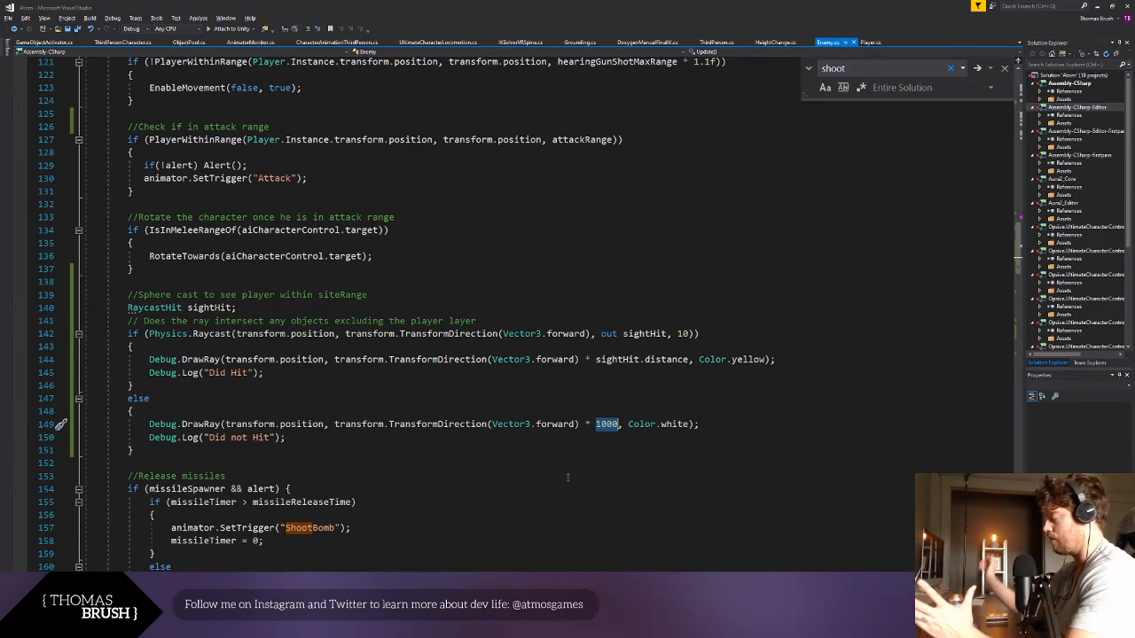
pyautogui.click(606, 458)
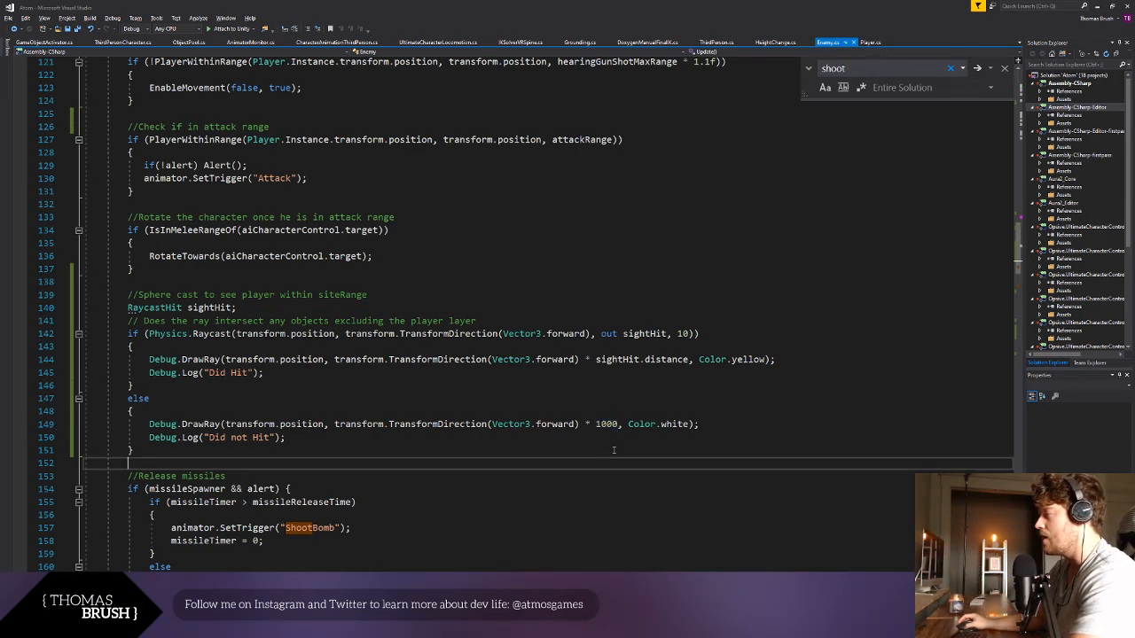
pyautogui.doubleClick(667, 424)
pyautogui.doubleClick(742, 360)
pyautogui.write('red')
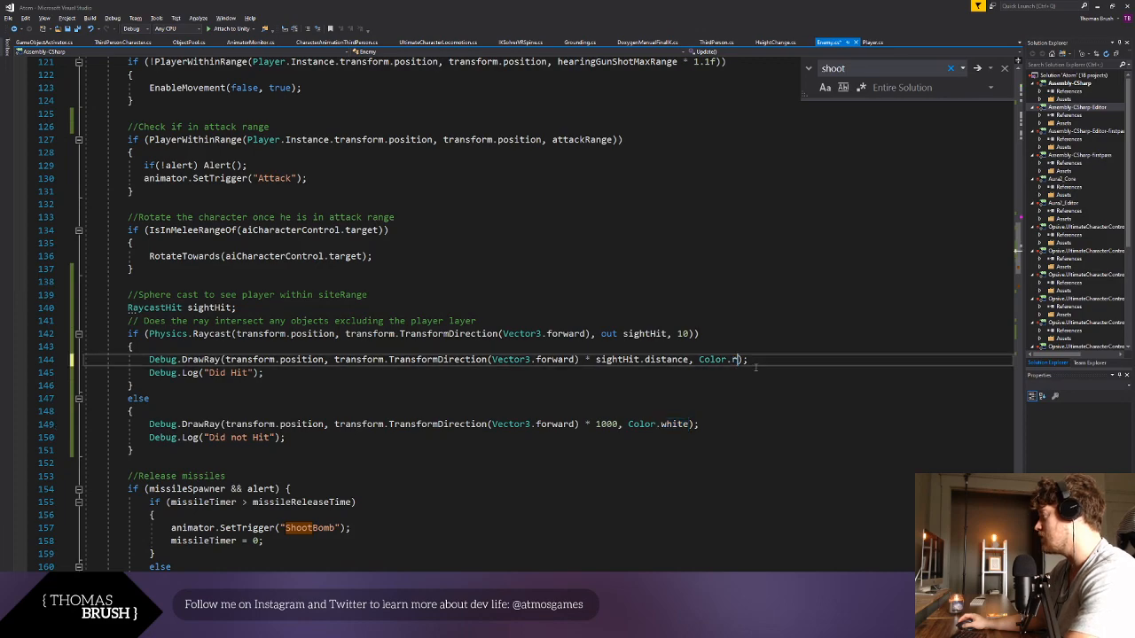
pyautogui.doubleClick(676, 424)
pyautogui.write('yellow')
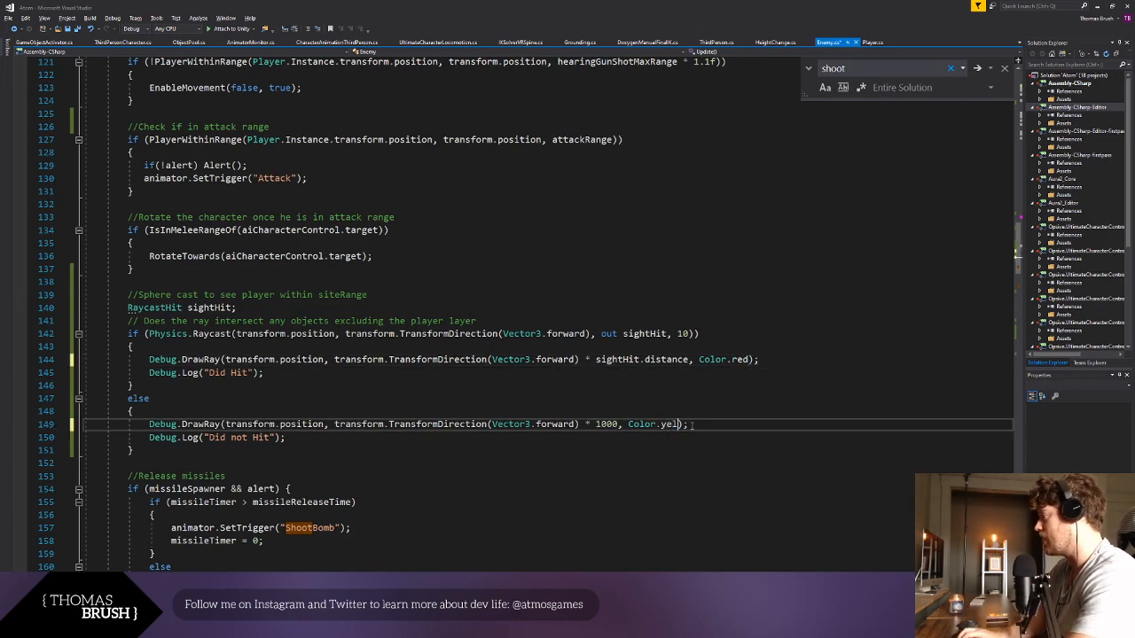
pyautogui.hotkey('ctrl', 's')
pyautogui.click(532, 322)
pyautogui.click(401, 458)
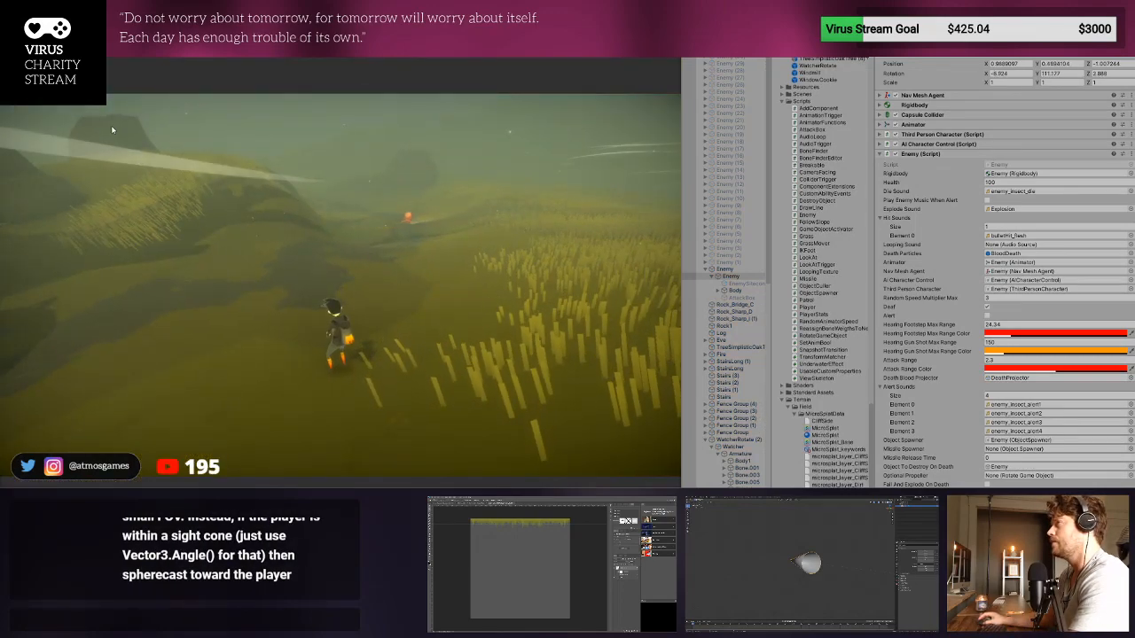
# - Switch to Unity and examine the enemy's debug sight ray in the Scene view while the game runs, ending with leaving play mode
pyautogui.hotkey('ctrl', '1')
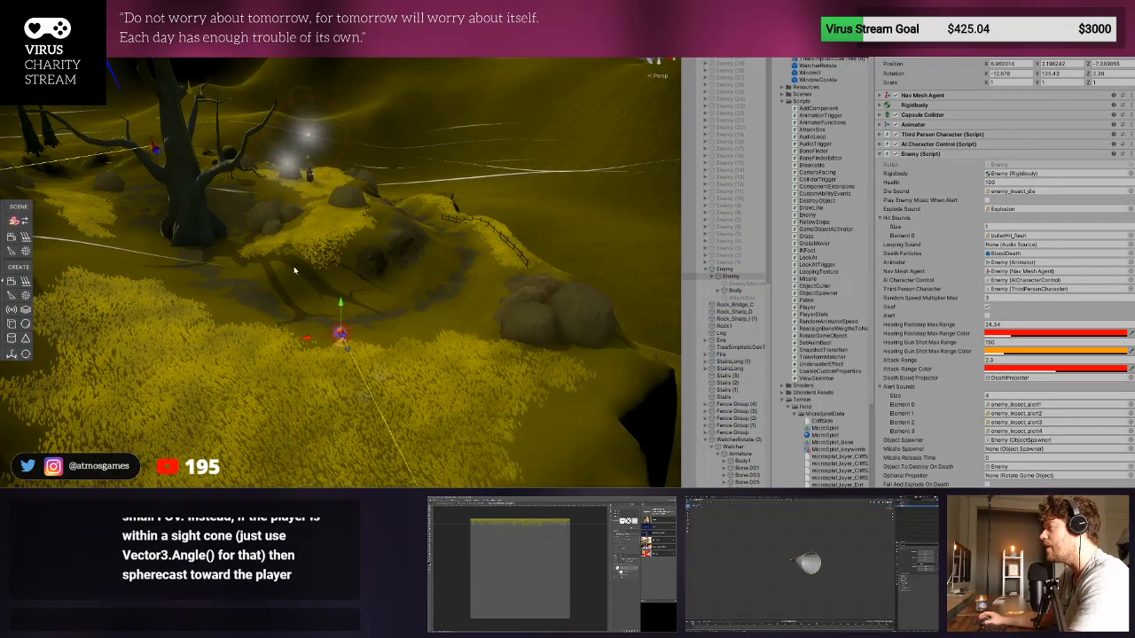
pyautogui.moveTo(293, 271); pyautogui.dragTo(393, 299, button='right')
pyautogui.moveTo(301, 349); pyautogui.dragTo(352, 284, button='right')
pyautogui.press('f')
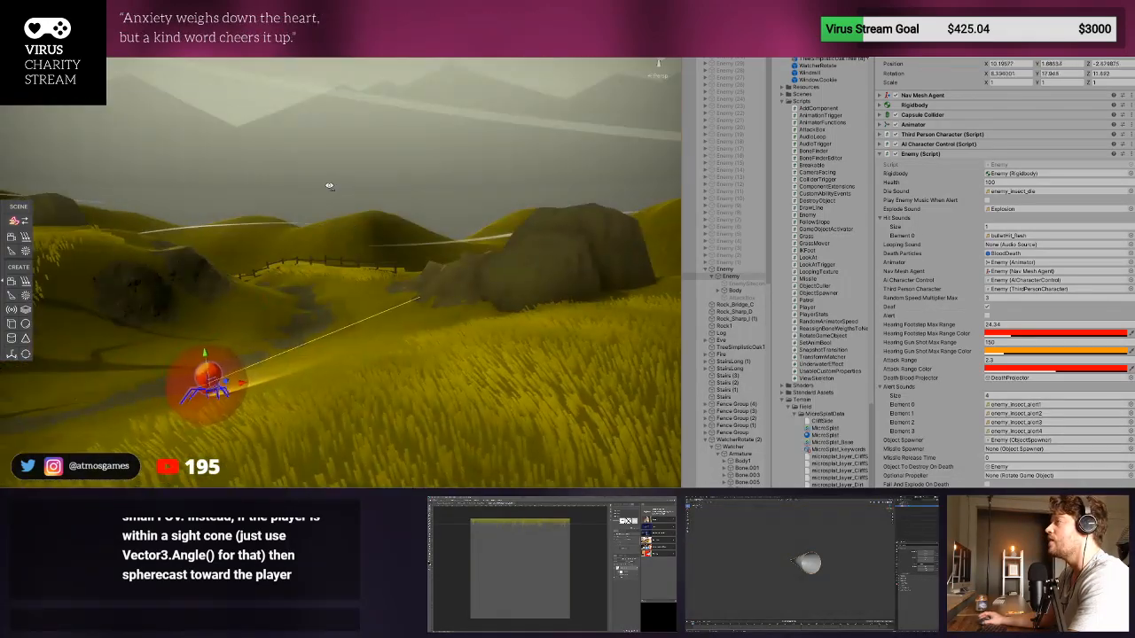
pyautogui.moveTo(334, 272); pyautogui.dragTo(317, 389, button='right')
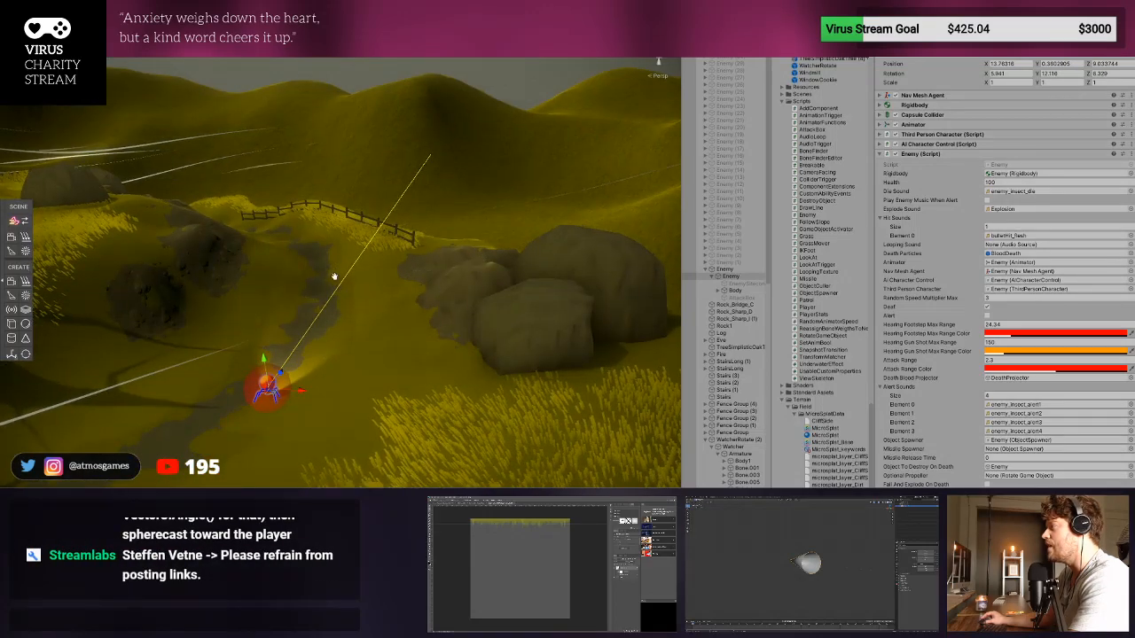
pyautogui.moveTo(332, 276); pyautogui.dragTo(340, 360, button='middle')
pyautogui.press('f')
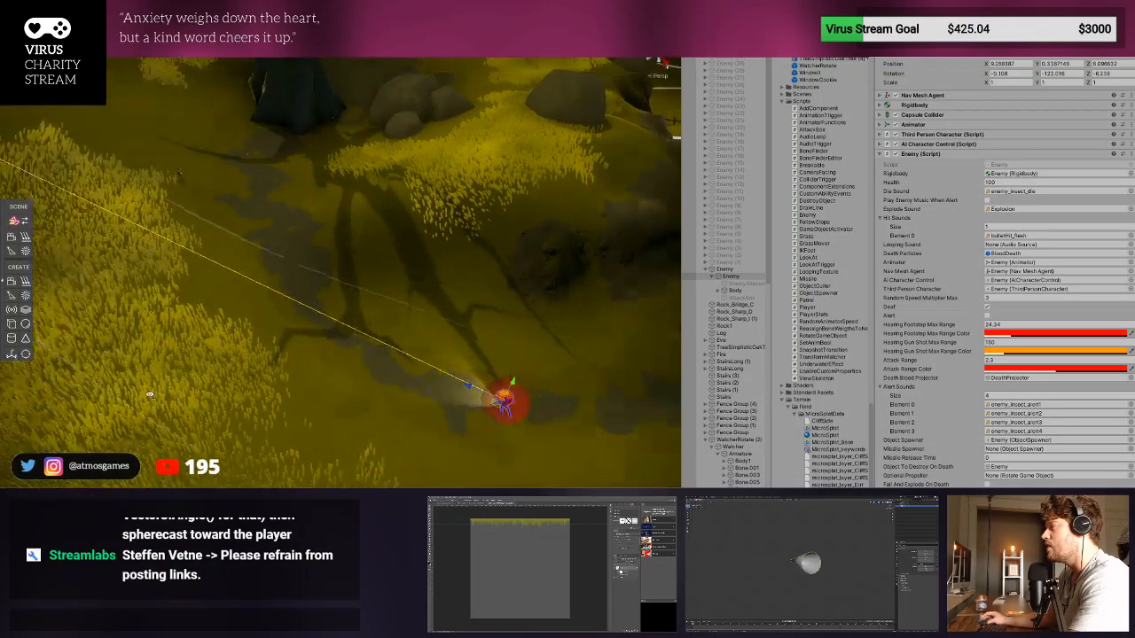
pyautogui.moveTo(221, 378); pyautogui.dragTo(391, 372, button='right')
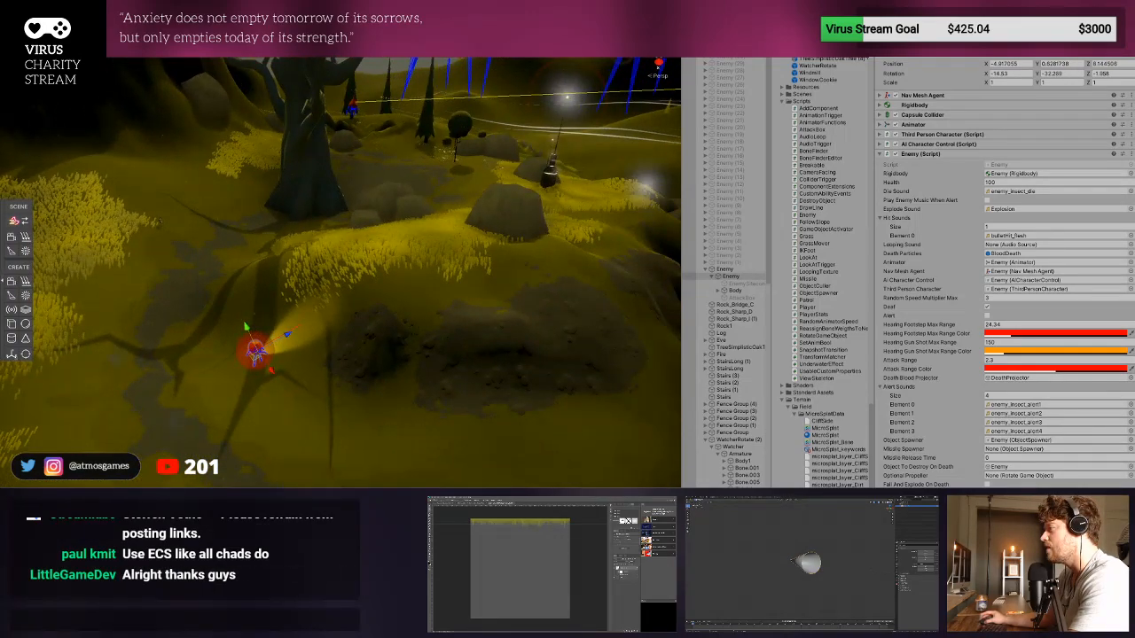
pyautogui.moveTo(391, 373); pyautogui.dragTo(562, 370, button='middle')
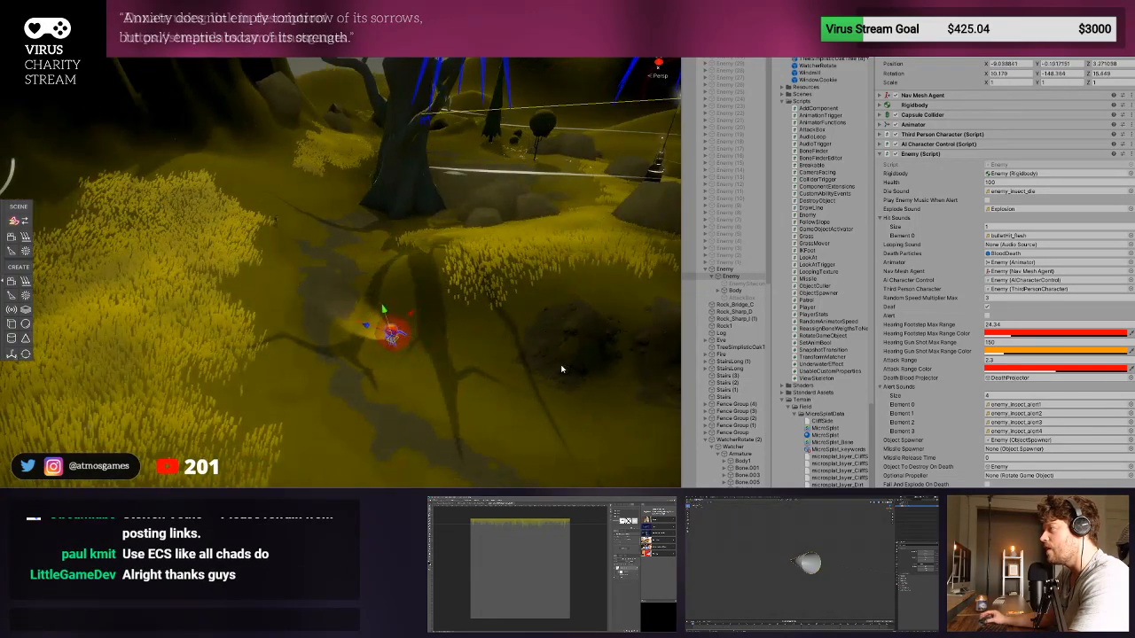
pyautogui.moveTo(415, 362); pyautogui.dragTo(541, 378, button='middle')
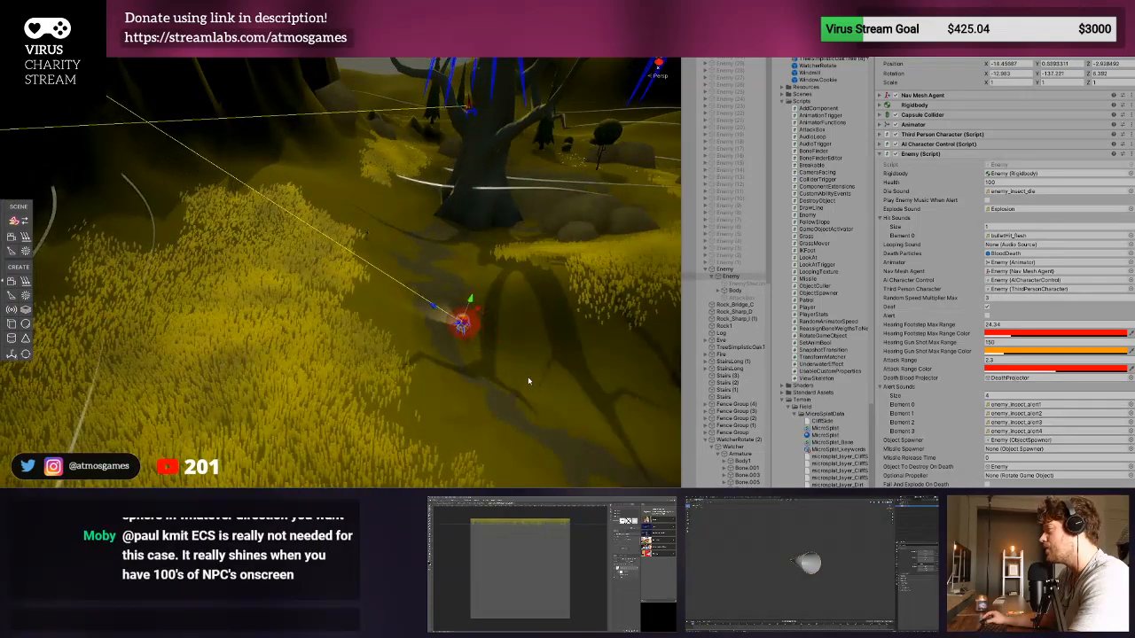
pyautogui.scroll(5, 435, 356)
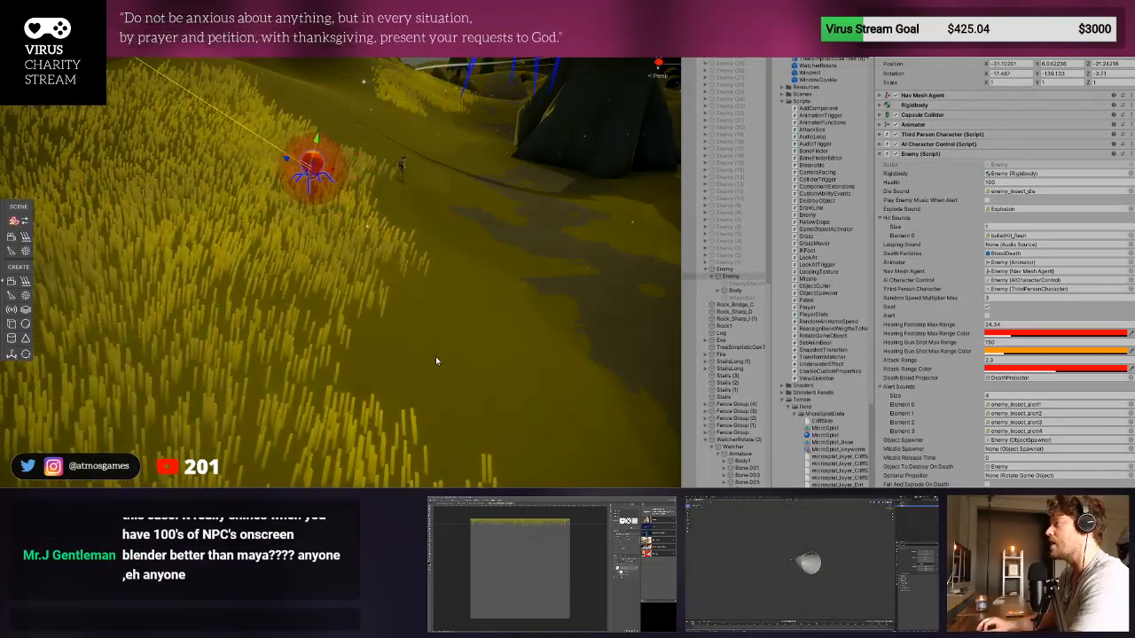
pyautogui.hotkey('ctrl', 'p')
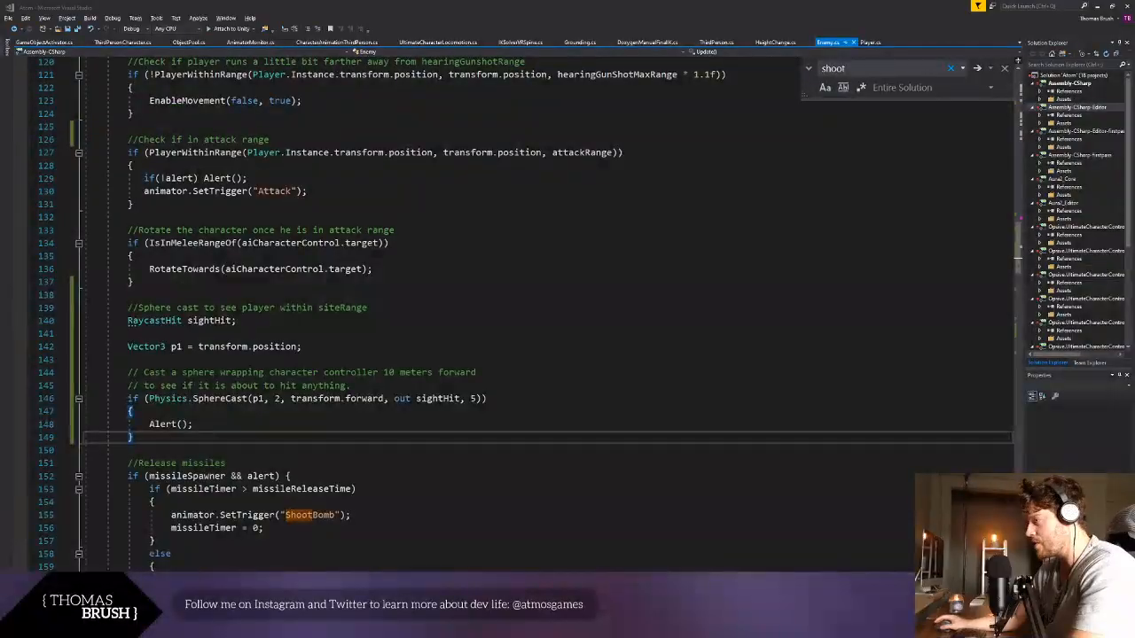
# - Put an if condition beginning with sightHit. in front of the Alert() call inside the Enemy script's SphereCast block
pyautogui.click(163, 438)
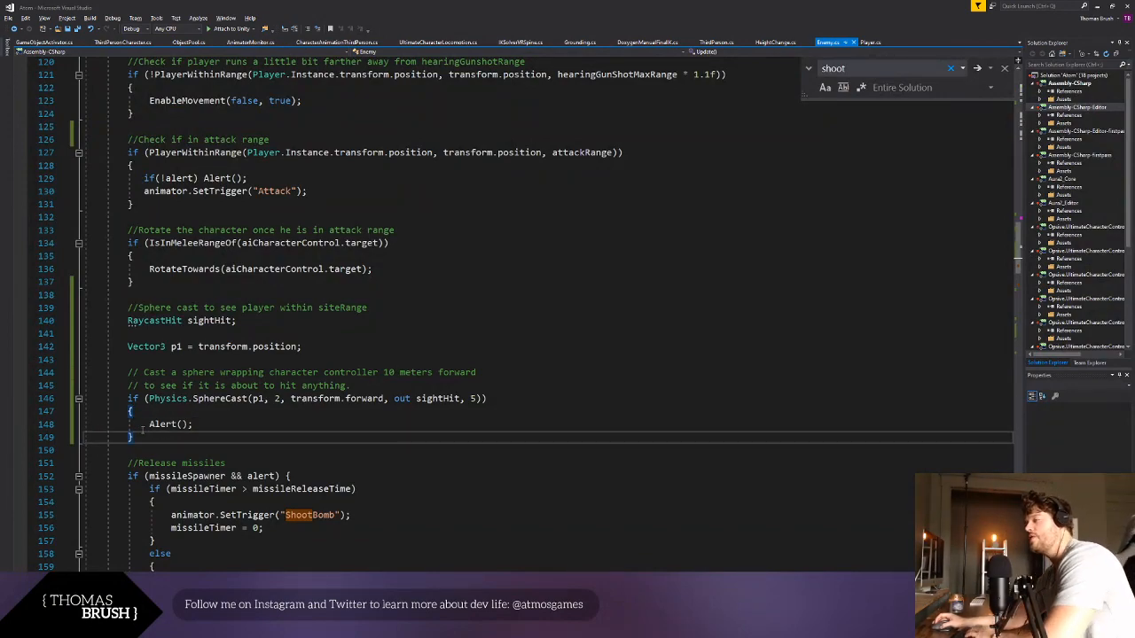
pyautogui.click(149, 424)
pyautogui.write('if')
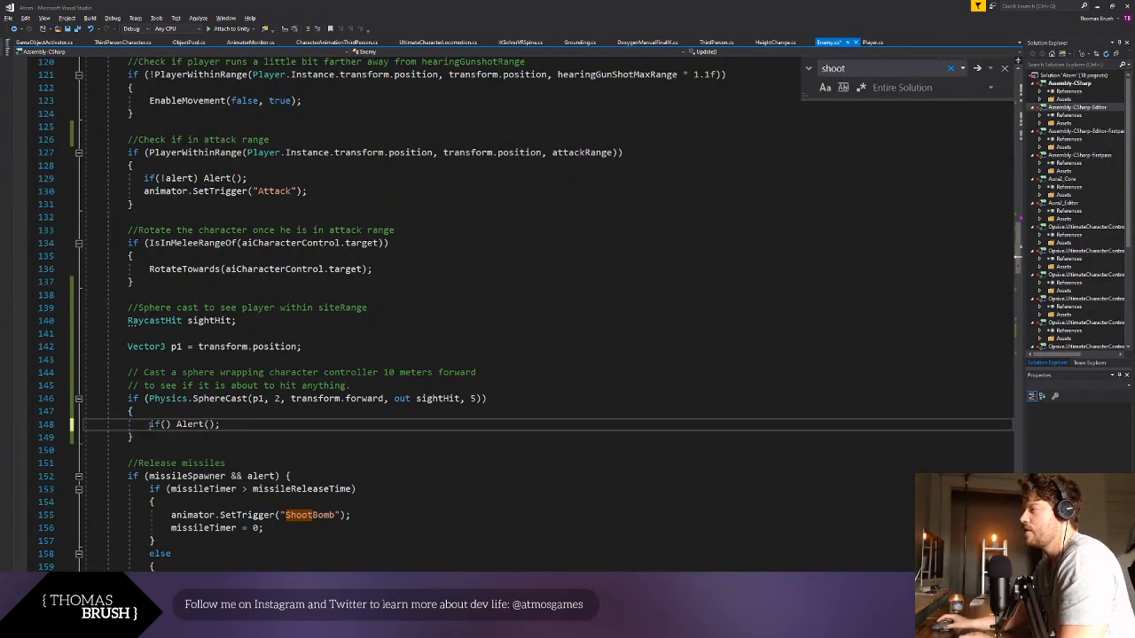
pyautogui.write('(')
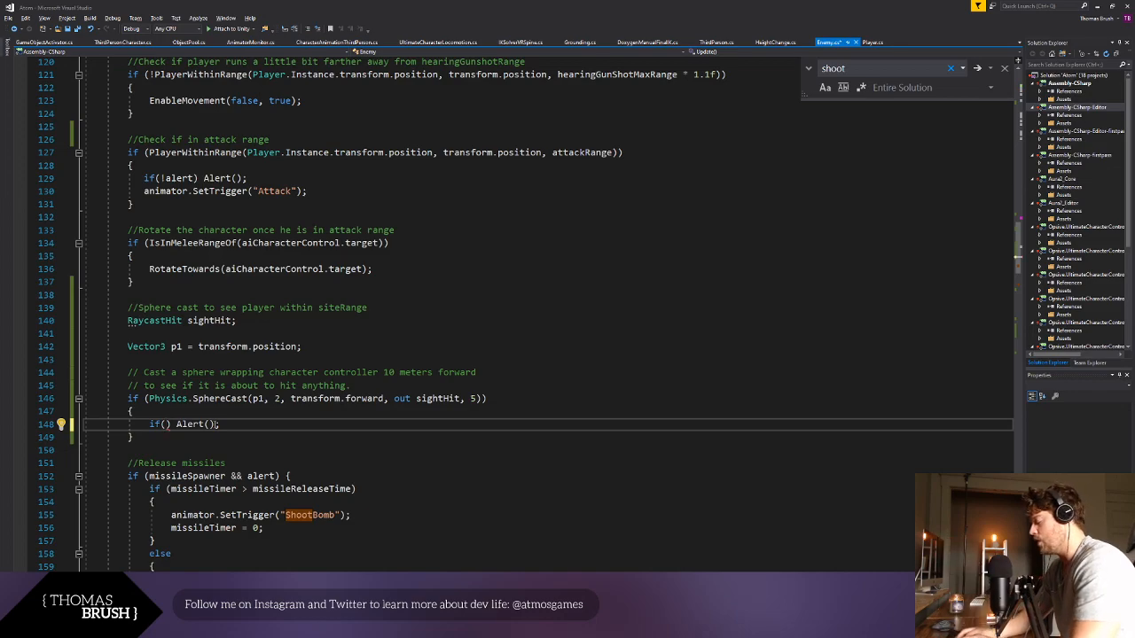
pyautogui.write('sightHit.')
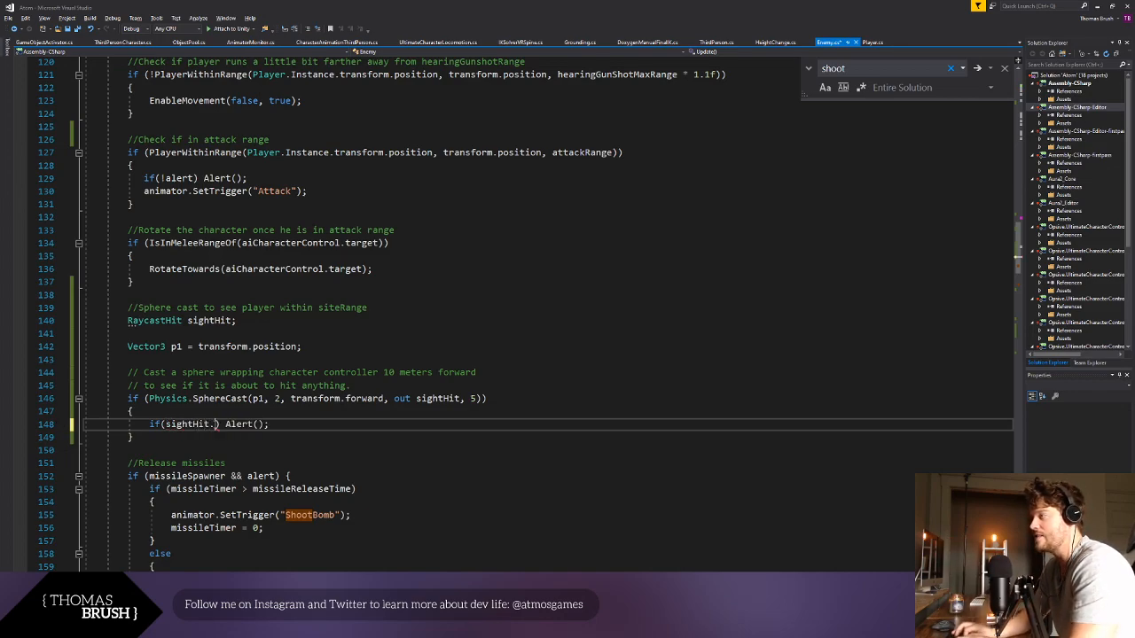
pyautogui.write('gam')
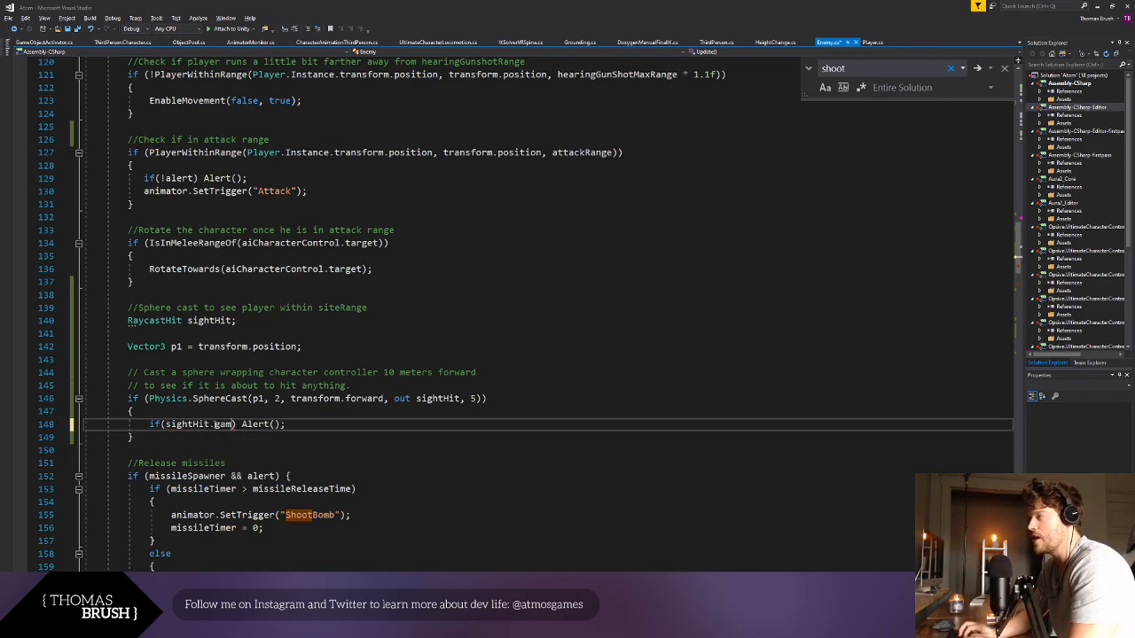
pyautogui.press('BackSpace')
pyautogui.press('BackSpace')
pyautogui.press('BackSpace')
pyautogui.write('game')
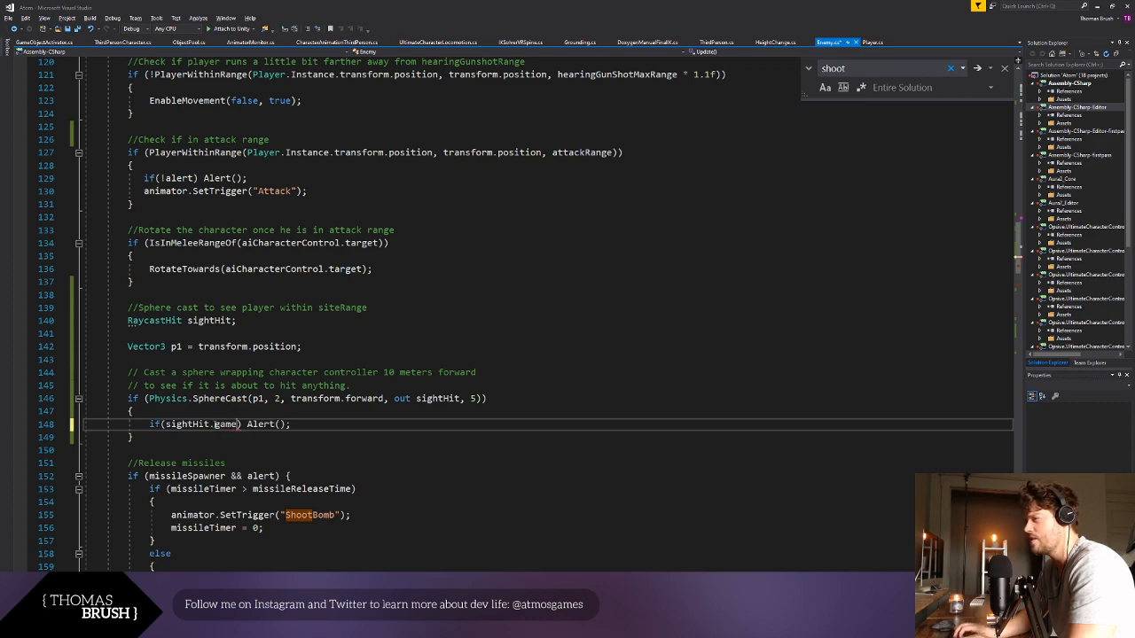
pyautogui.press('BackSpace')
pyautogui.press('BackSpace')
pyautogui.press('BackSpace')
pyautogui.press('BackSpace')
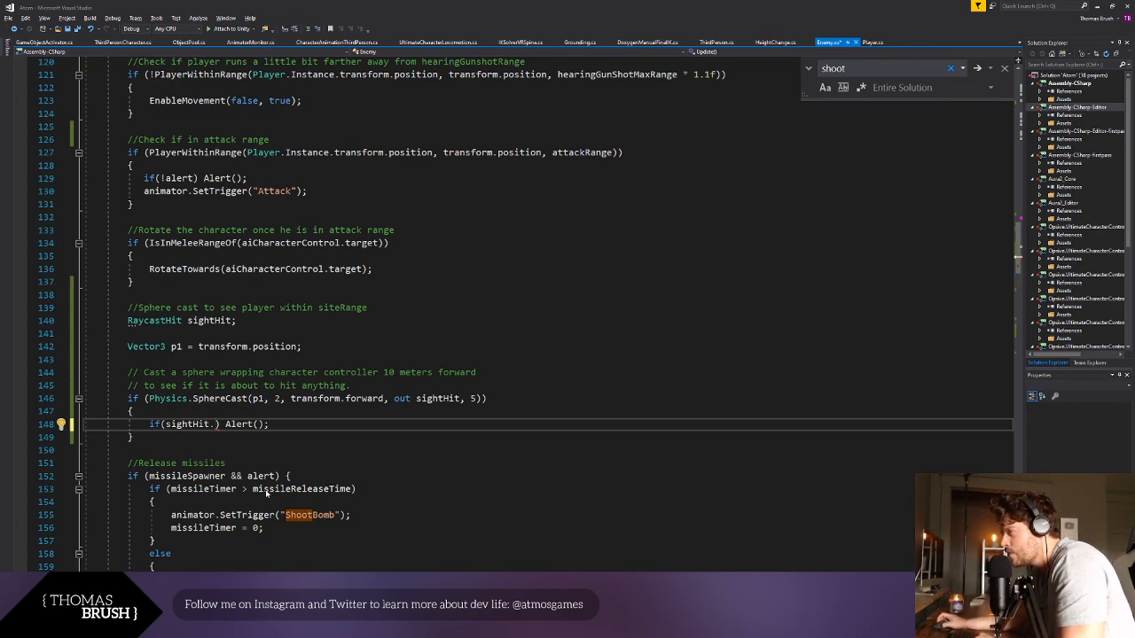
# - Extend the new if condition to read sightHit.transform.gameObject.layer
pyautogui.write('transform.')
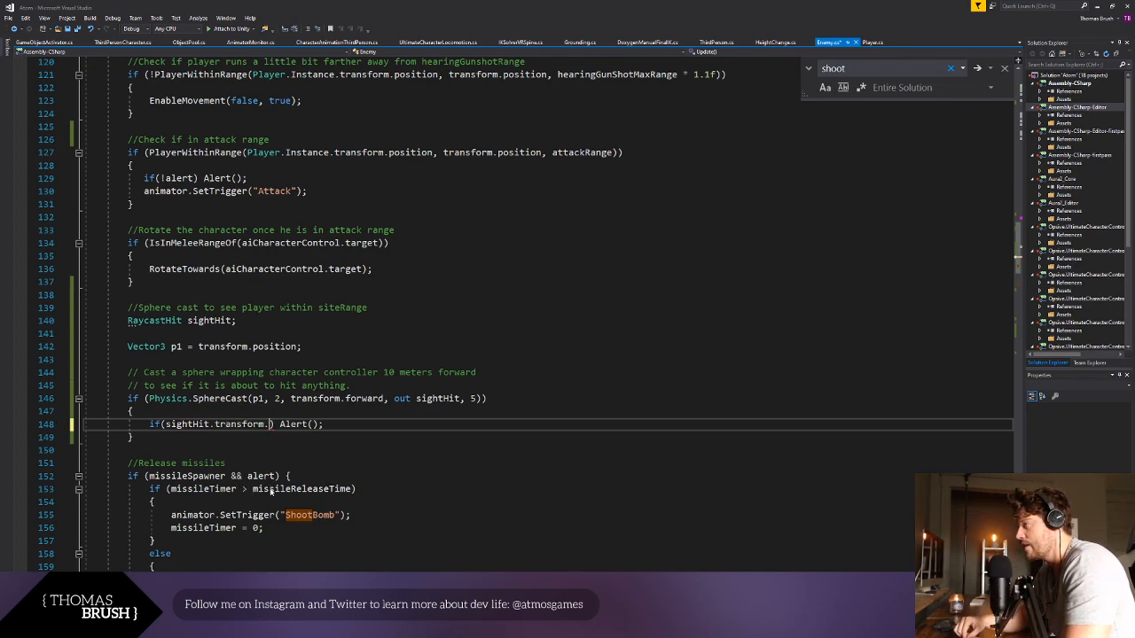
pyautogui.write('lay')
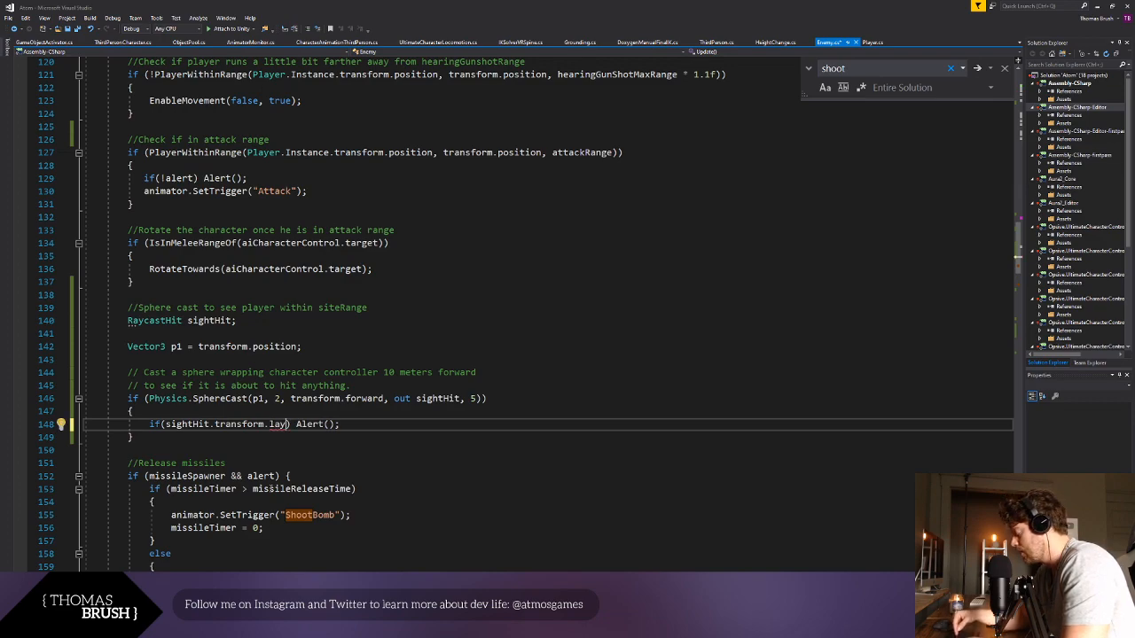
pyautogui.press('BackSpace')
pyautogui.press('BackSpace')
pyautogui.press('BackSpace')
pyautogui.write('gameObject.lay')
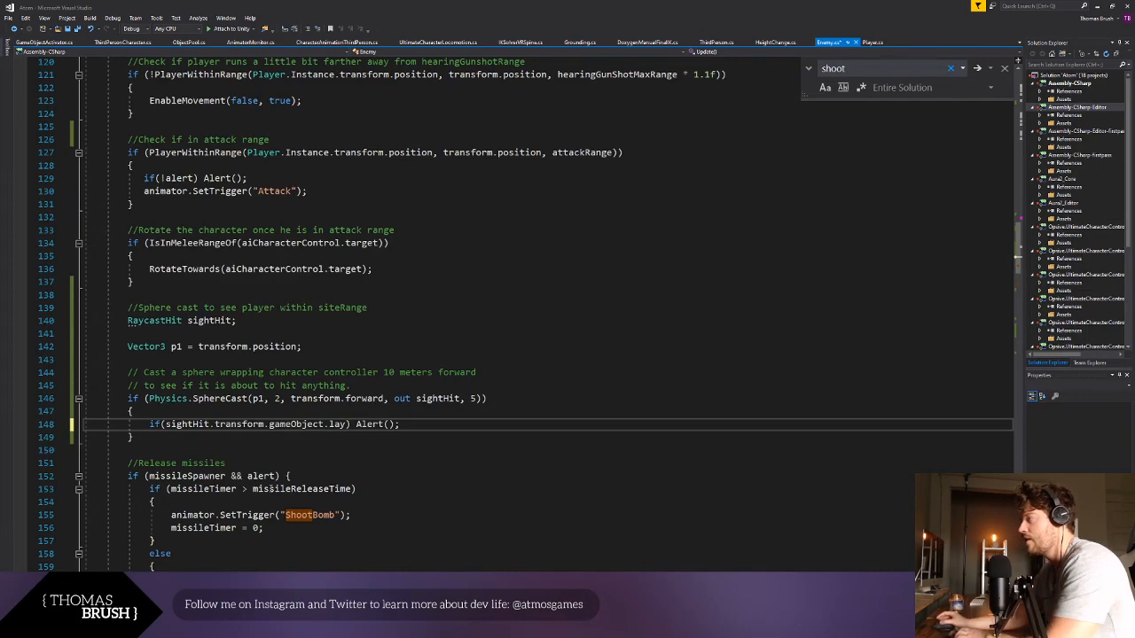
pyautogui.write('er')
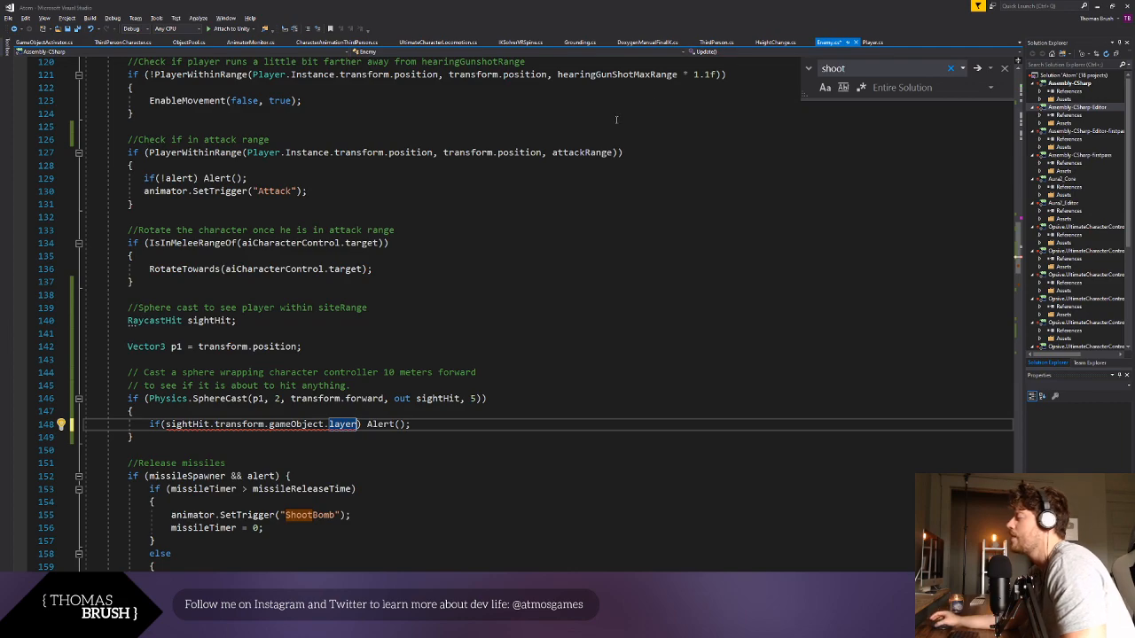
# - Replace layer in the if condition with tag == "Player" so only the player triggers Alert(), and save the script
pyautogui.doubleClick(340, 424)
pyautogui.write('tag')
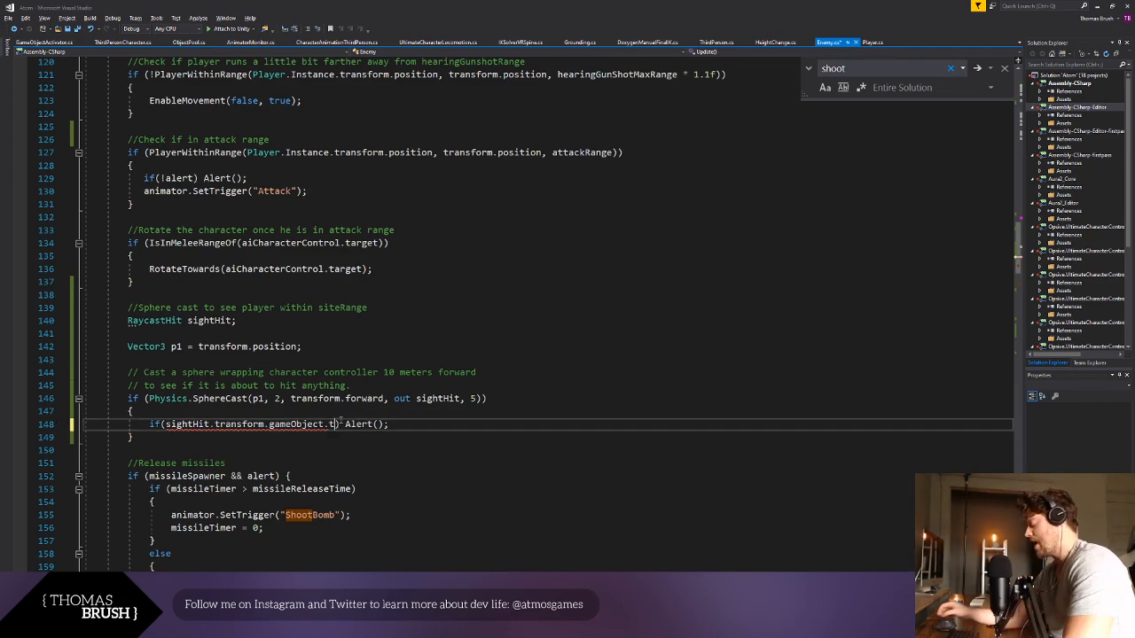
pyautogui.write(' == "')
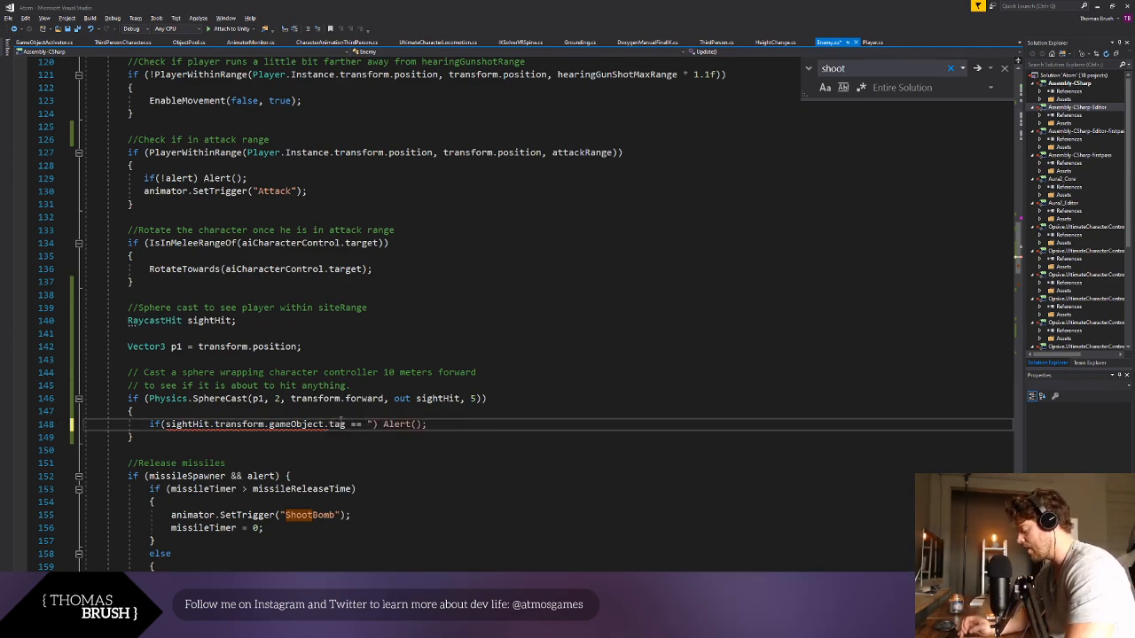
pyautogui.write('Player"')
pyautogui.press('Down')
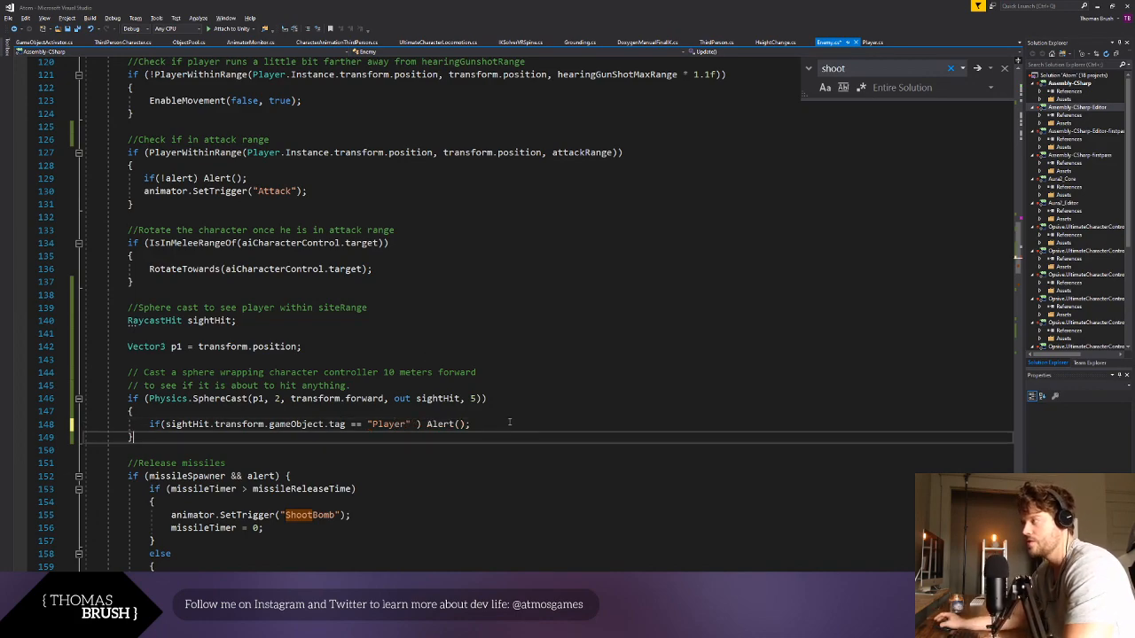
pyautogui.hotkey('ctrl', 's')
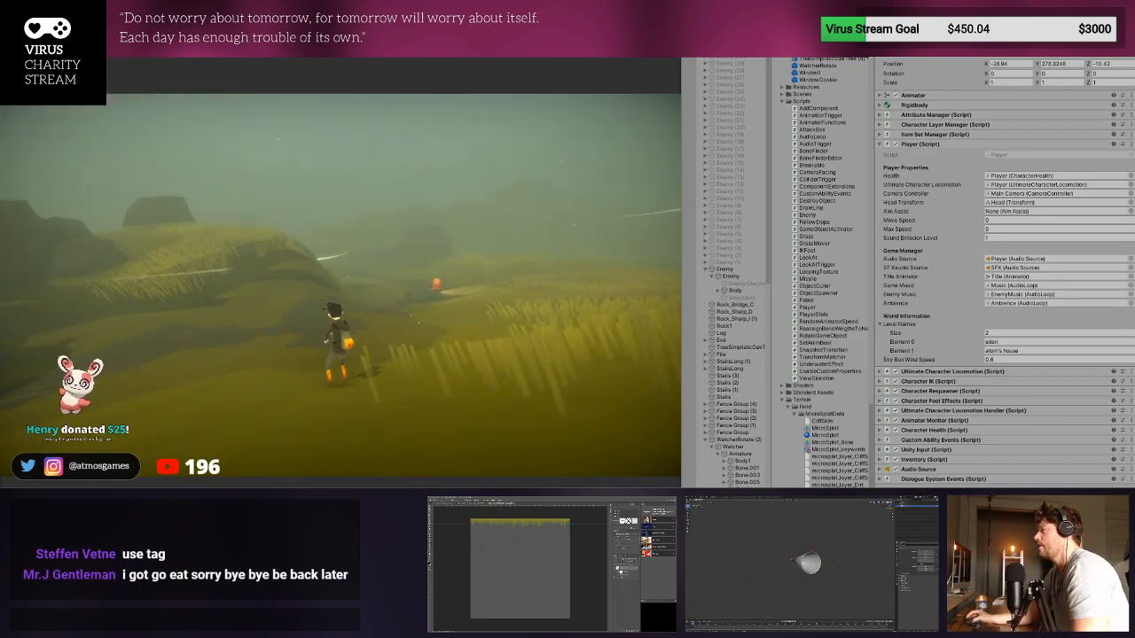
# - Switch to Unity and playtest the enemy's sight detection by running the player toward and past the enemy
pyautogui.press('w')
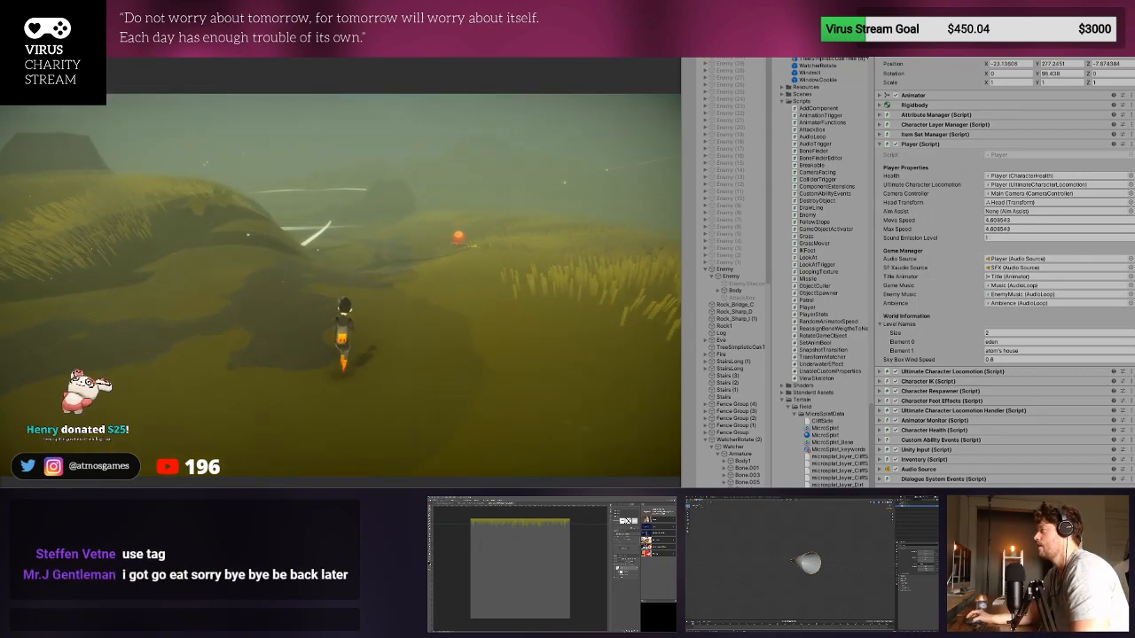
pyautogui.press('w')
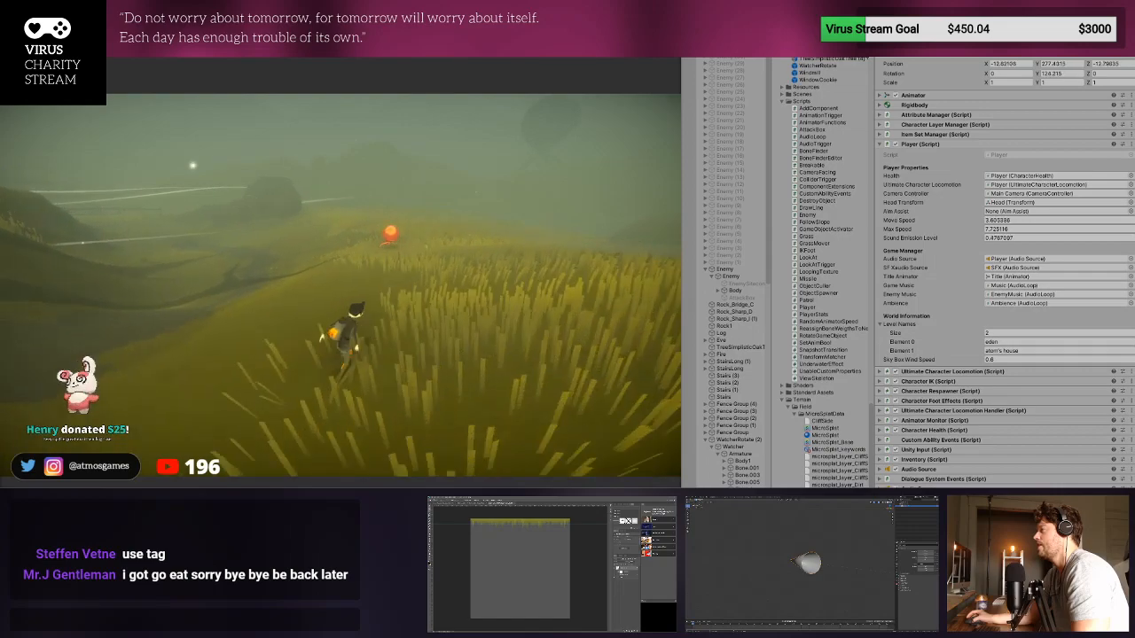
pyautogui.press('w')
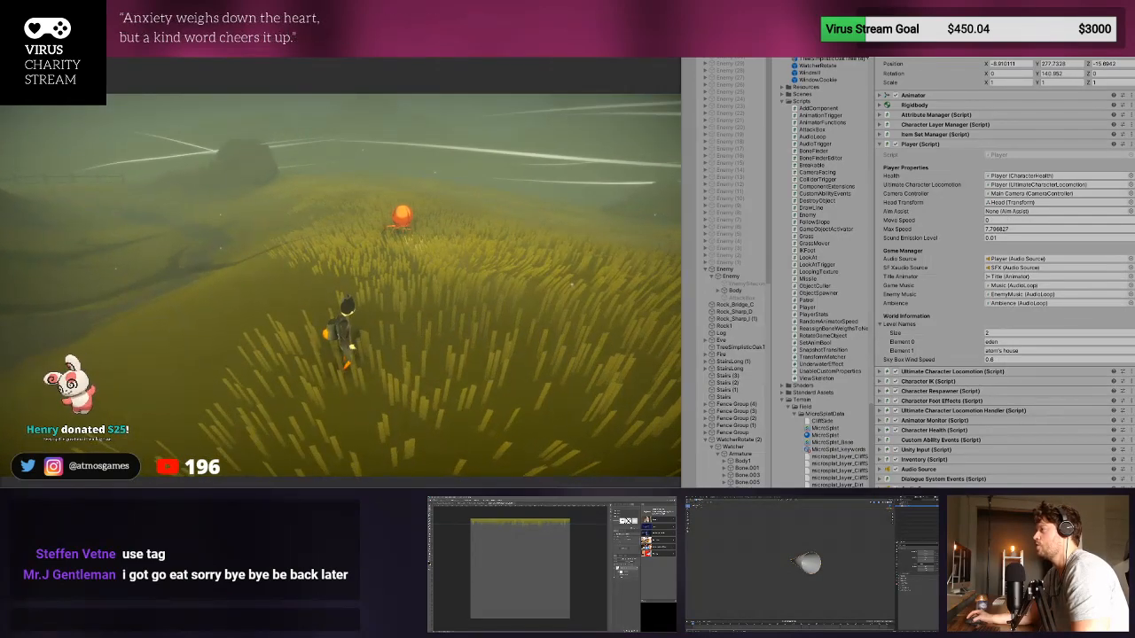
pyautogui.press('a')
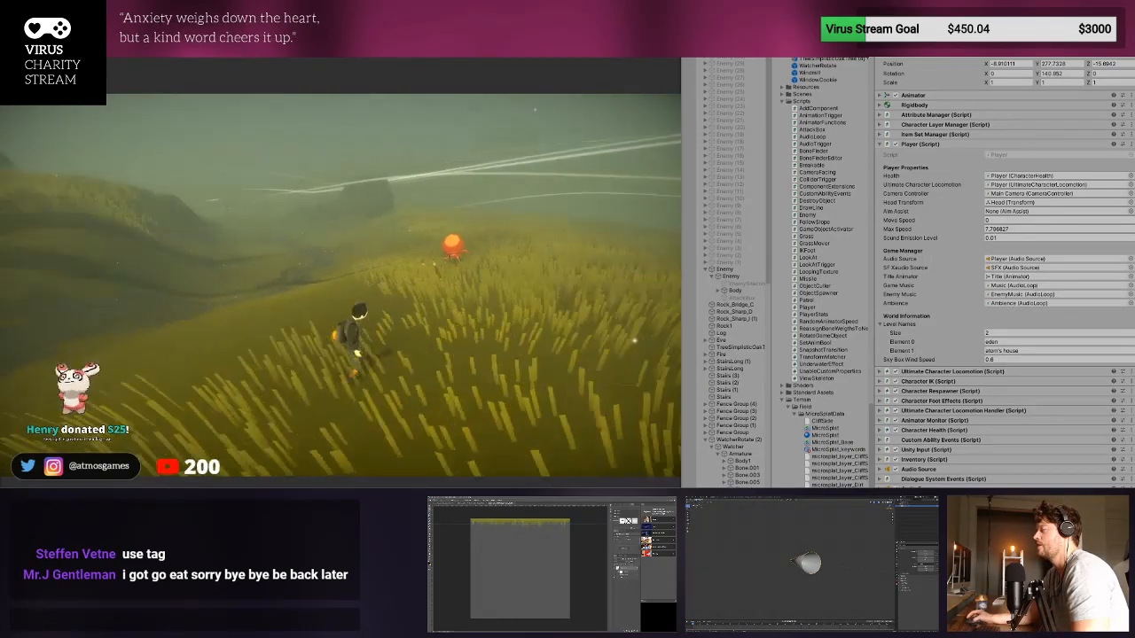
pyautogui.press('w')
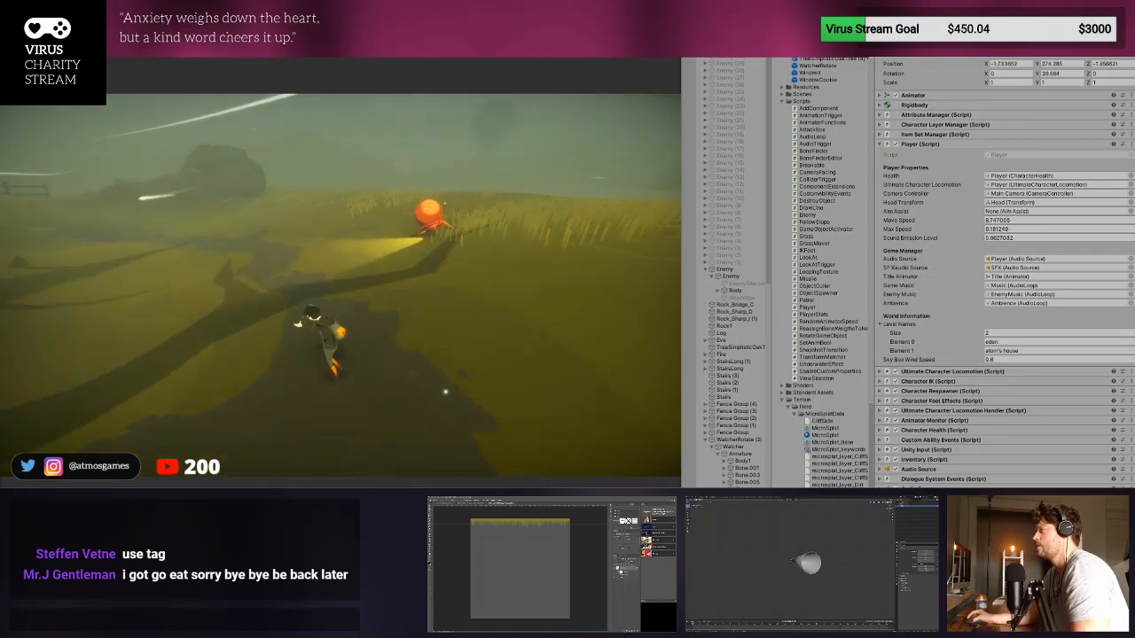
pyautogui.press('w')
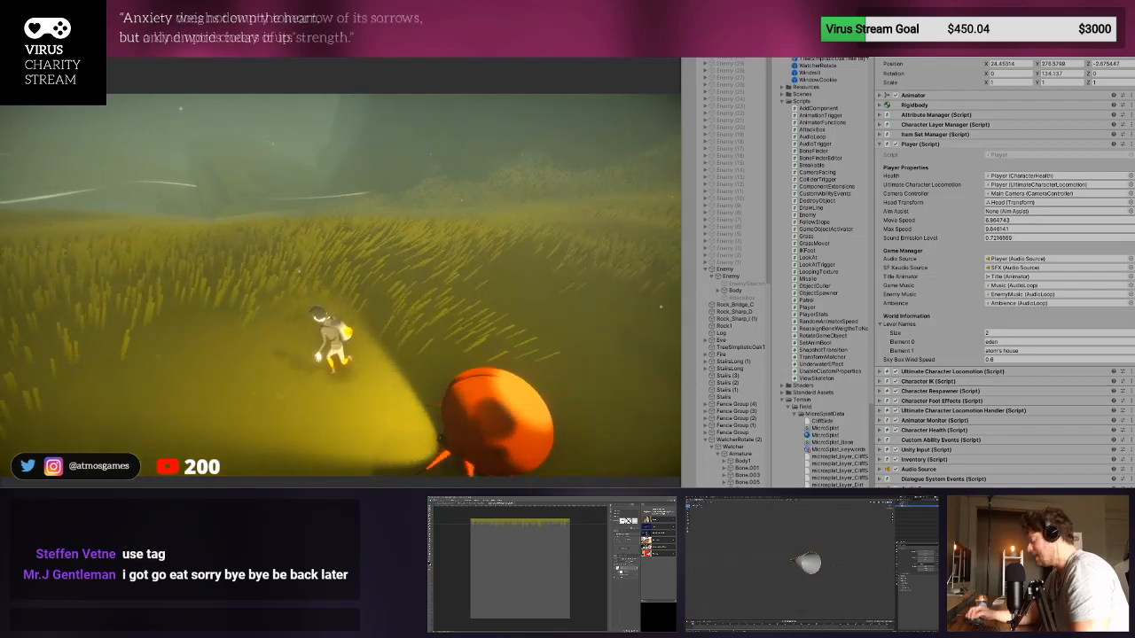
# - Stop the playtest and select the test enemy in the Scene view
pyautogui.hotkey('ctrl', 'p')
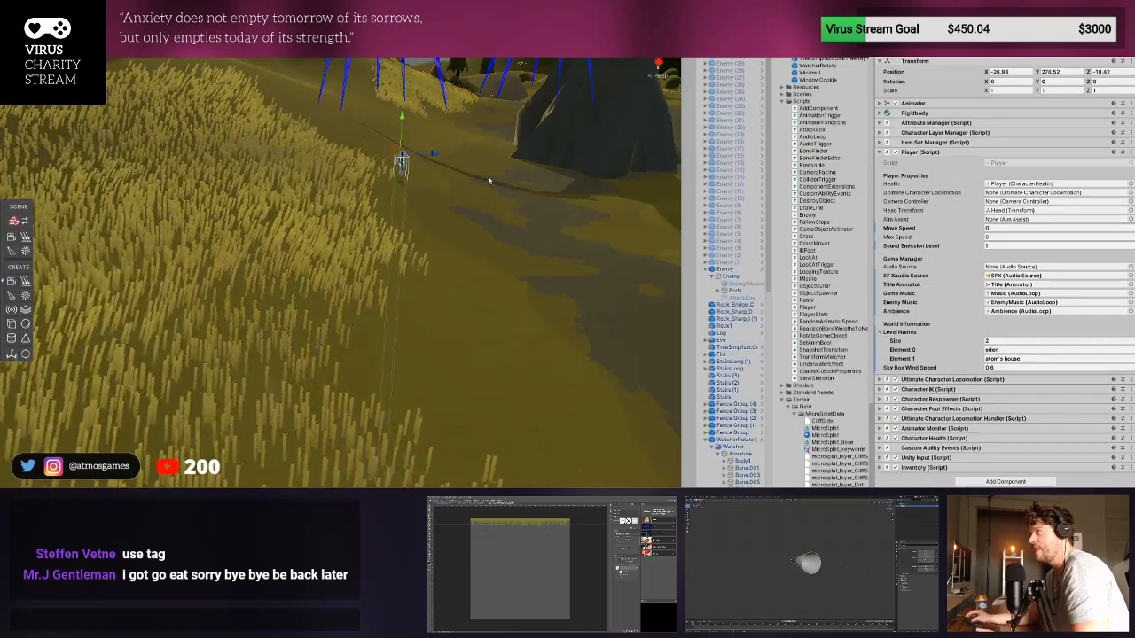
pyautogui.moveTo(496, 228); pyautogui.dragTo(725, 224, button='right')
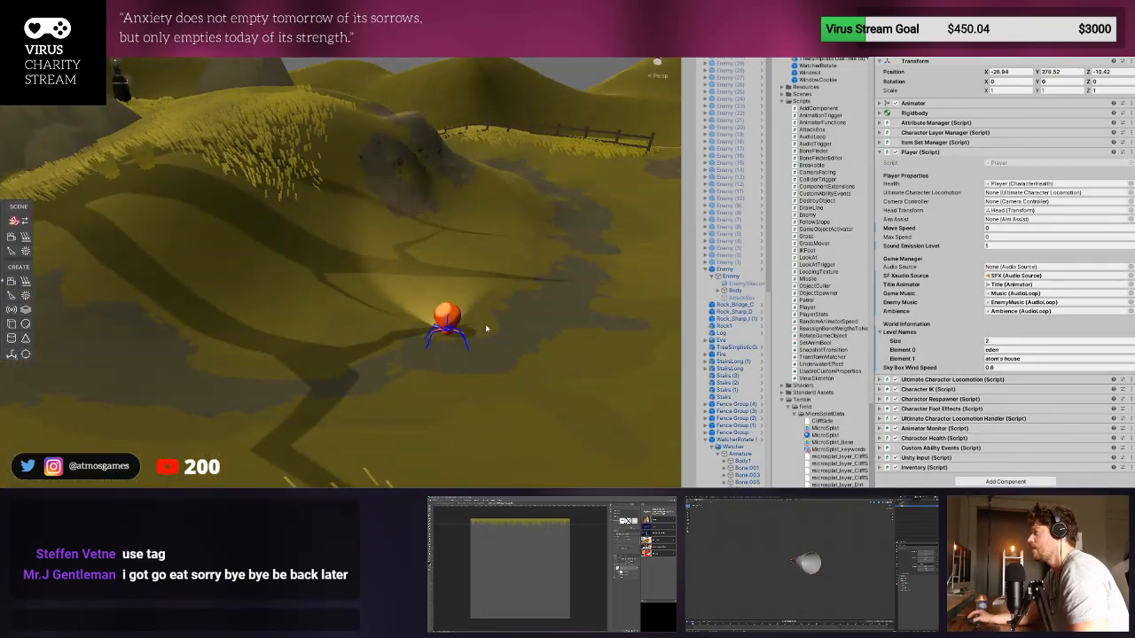
pyautogui.click(459, 317)
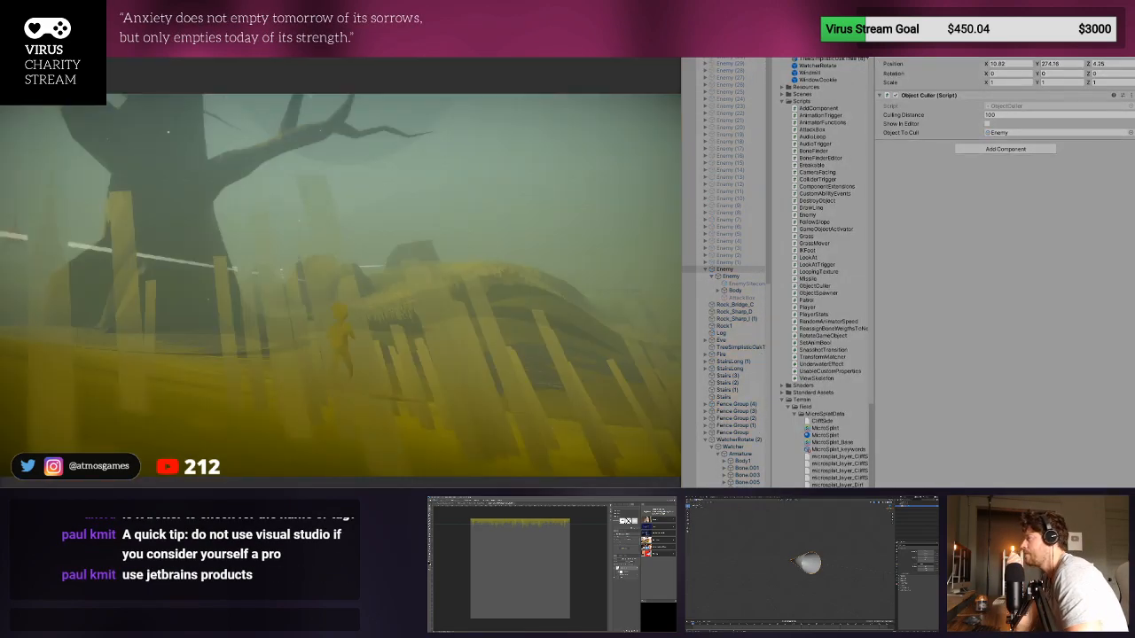
# - Playtest the enemy's sight detection again by running the player around it, with the console shown, and end the playtest
pyautogui.press('w')
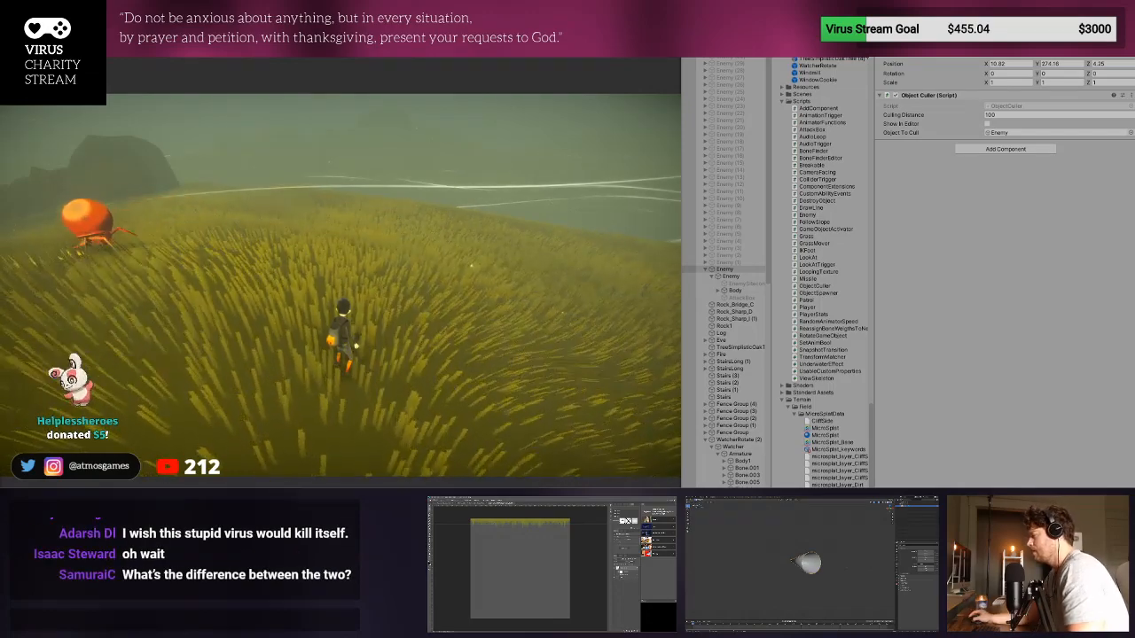
pyautogui.moveTo(824, 487); pyautogui.dragTo(843, 392)
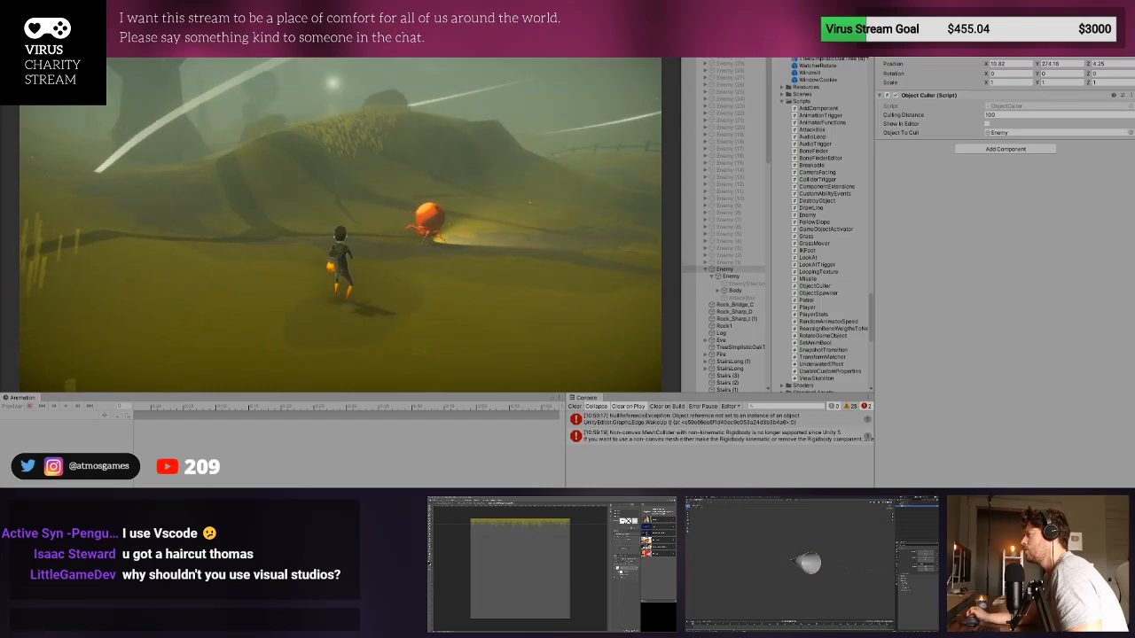
pyautogui.hotkey('ctrl', 'p')
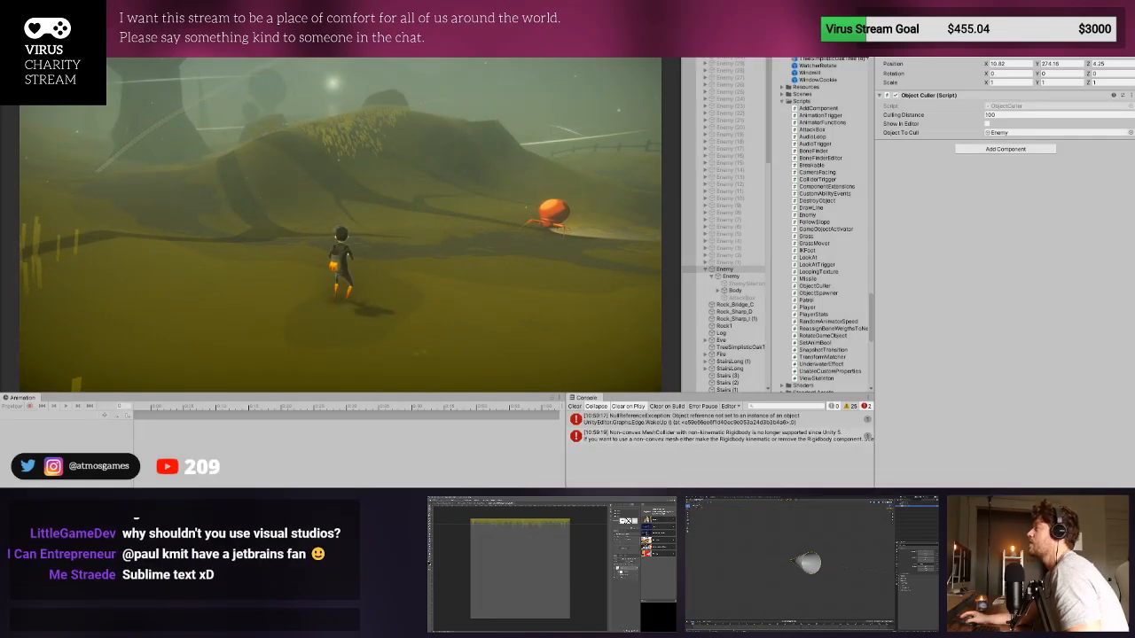
# - Find the player's CapsuleCollider child object in the hierarchy and select it to inspect its components
pyautogui.scroll(8, 712, 60)
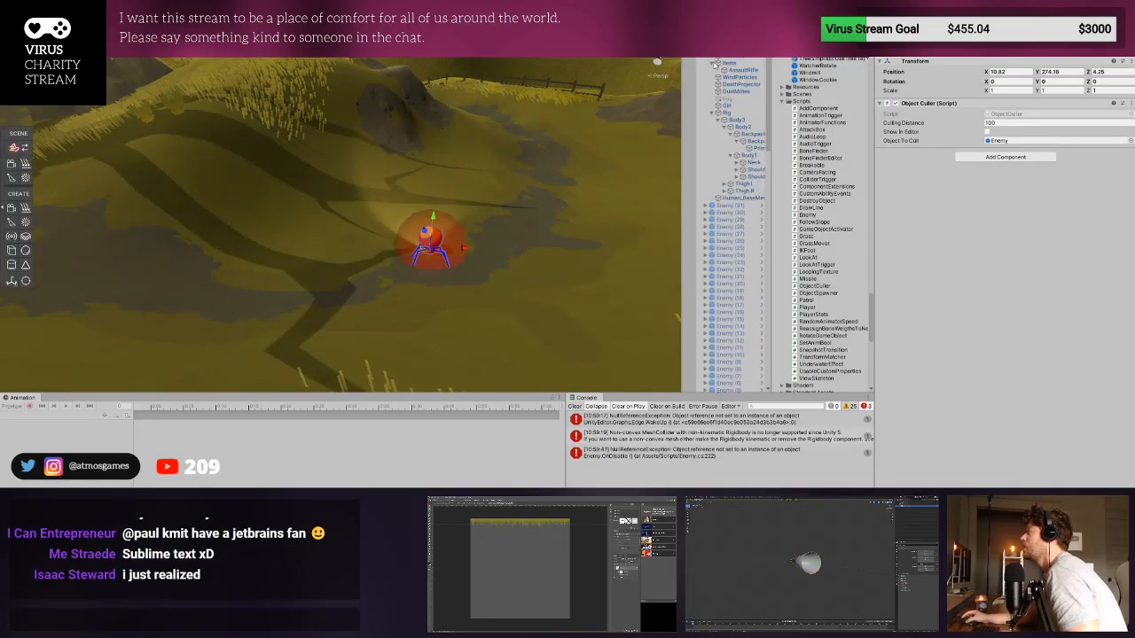
pyautogui.click(720, 59)
pyautogui.click(711, 59)
pyautogui.click(727, 65)
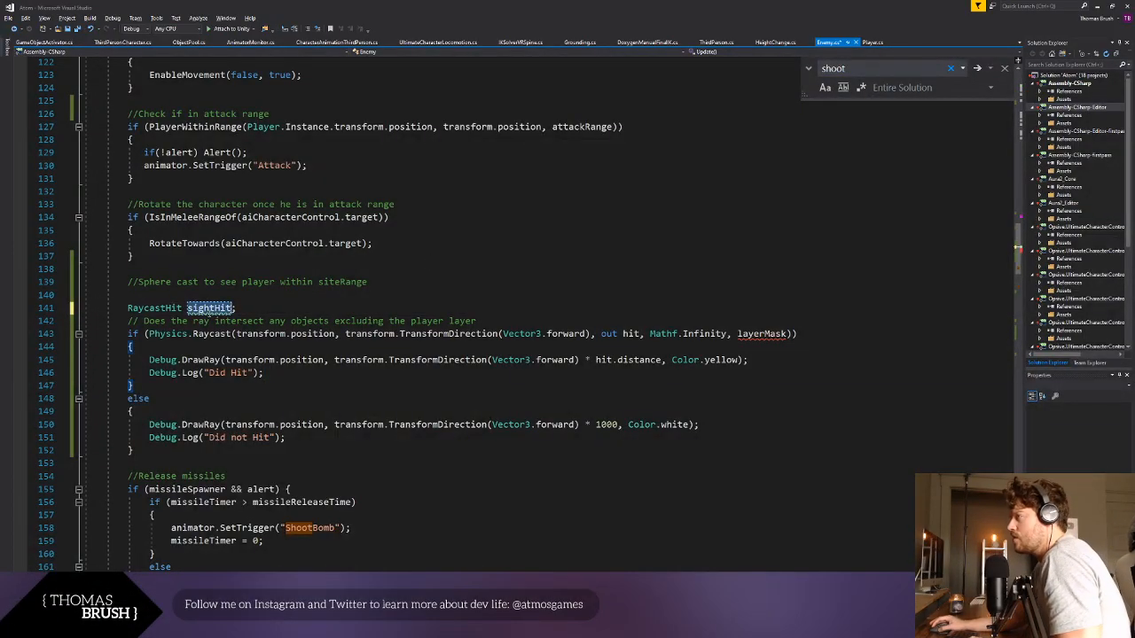
# - Replace hit with sightHit in the Enemy script's Physics.Raycast call and in the distance of the yellow Debug.DrawRay line
pyautogui.doubleClick(633, 335)
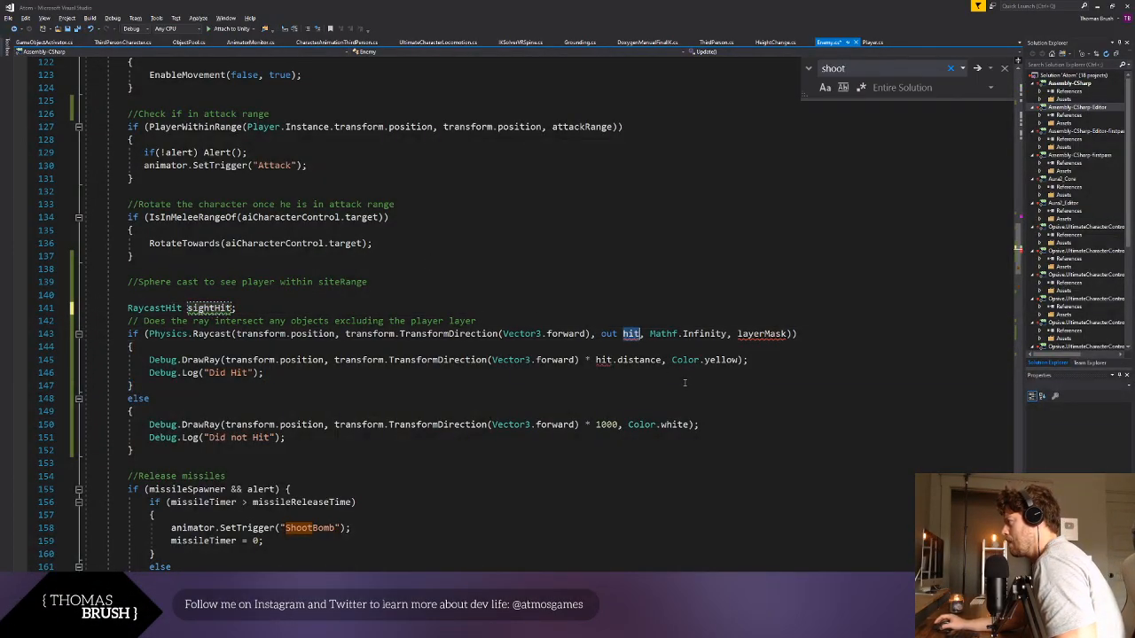
pyautogui.write('sightHit')
pyautogui.click(610, 380)
pyautogui.doubleClick(604, 360)
pyautogui.write('sightHit')
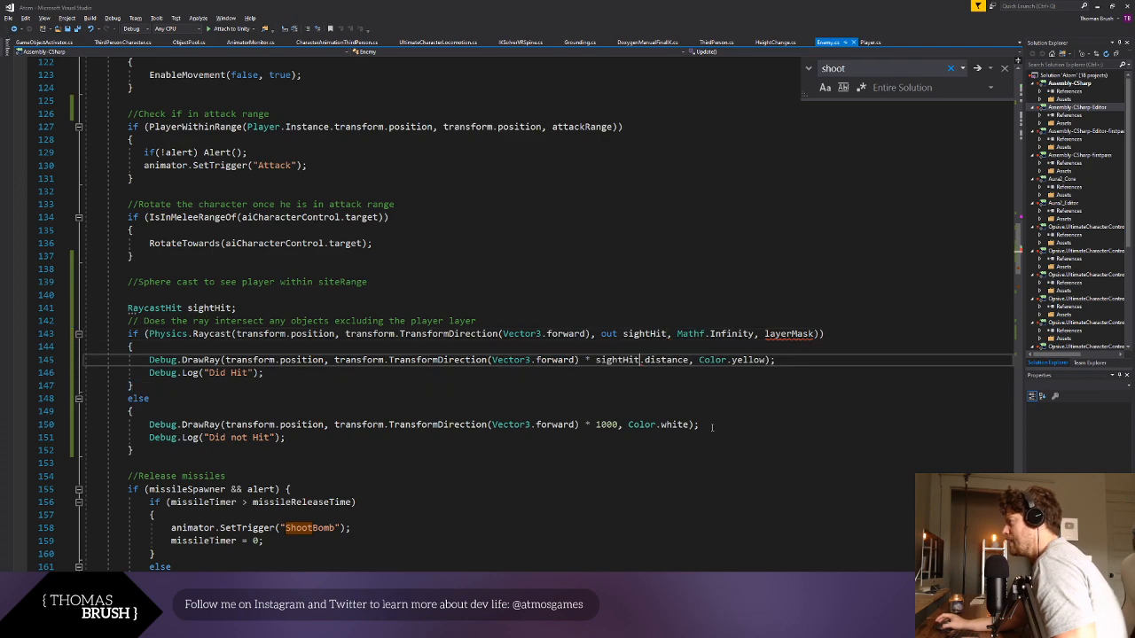
pyautogui.click(720, 425)
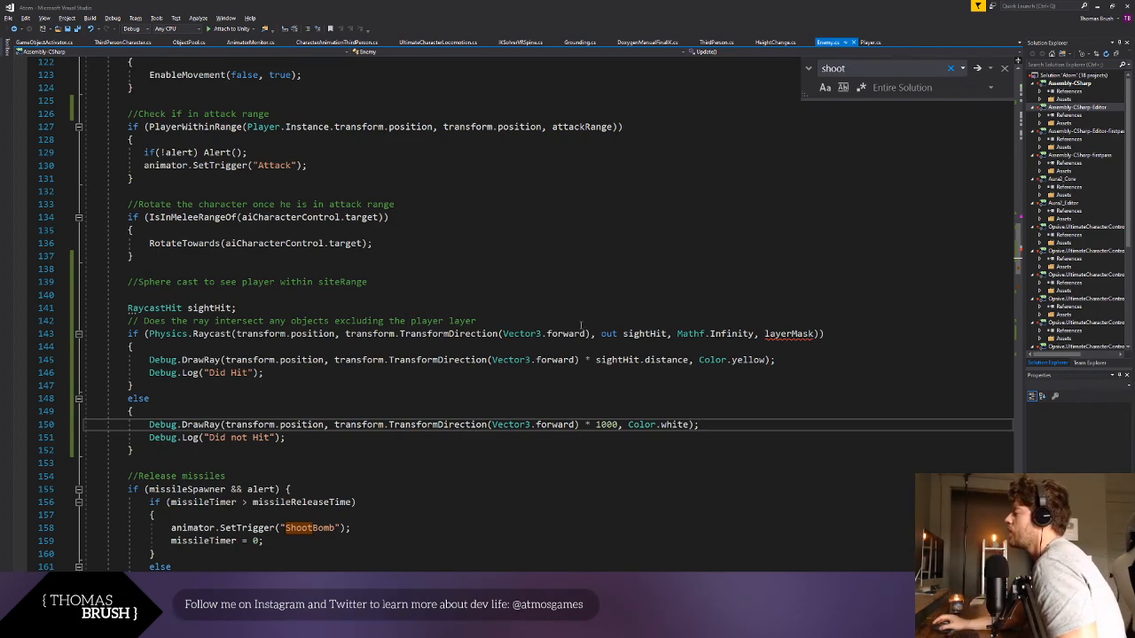
pyautogui.click(615, 298)
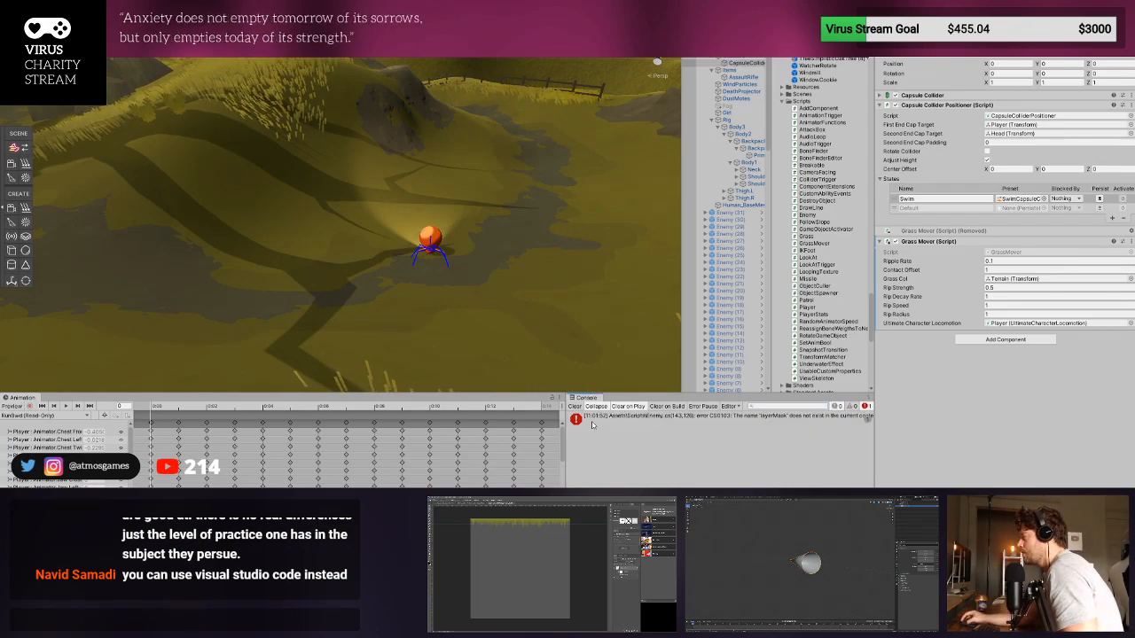
# - Check the console error, playtest by running the player around the enemy, and examine the enemy's debug ray in the Scene view
pyautogui.click(592, 419)
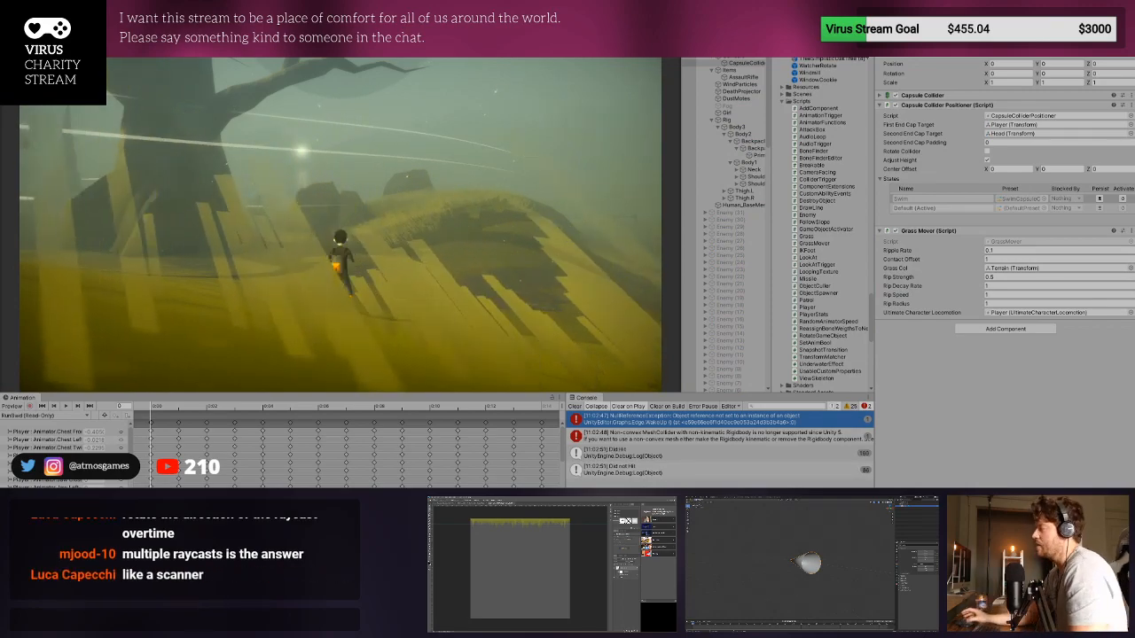
pyautogui.press('d')
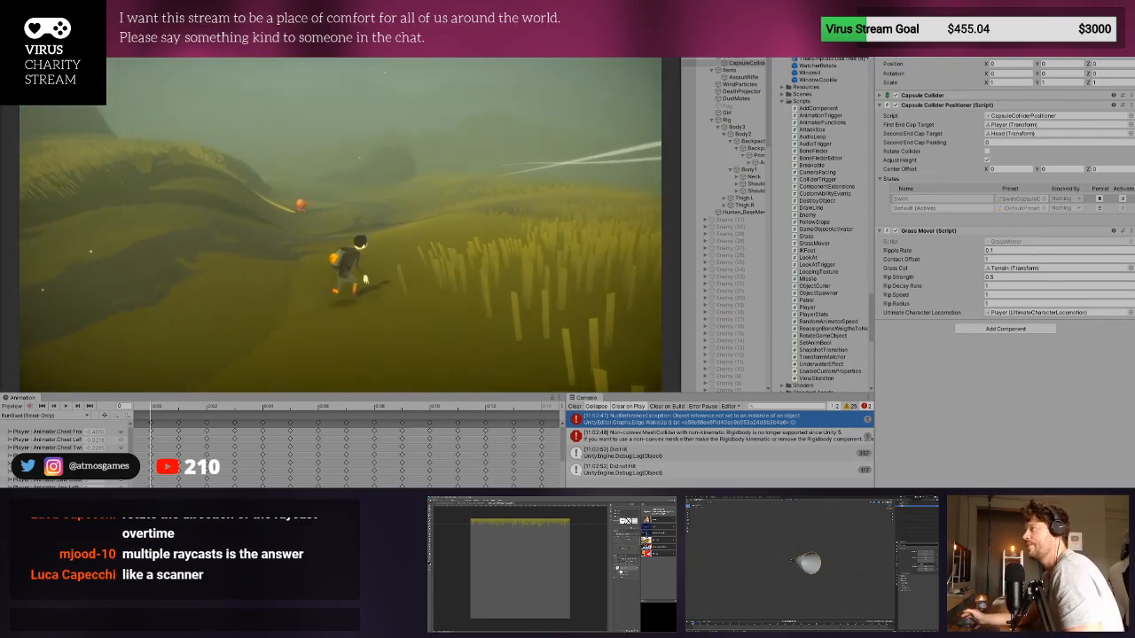
pyautogui.press('w')
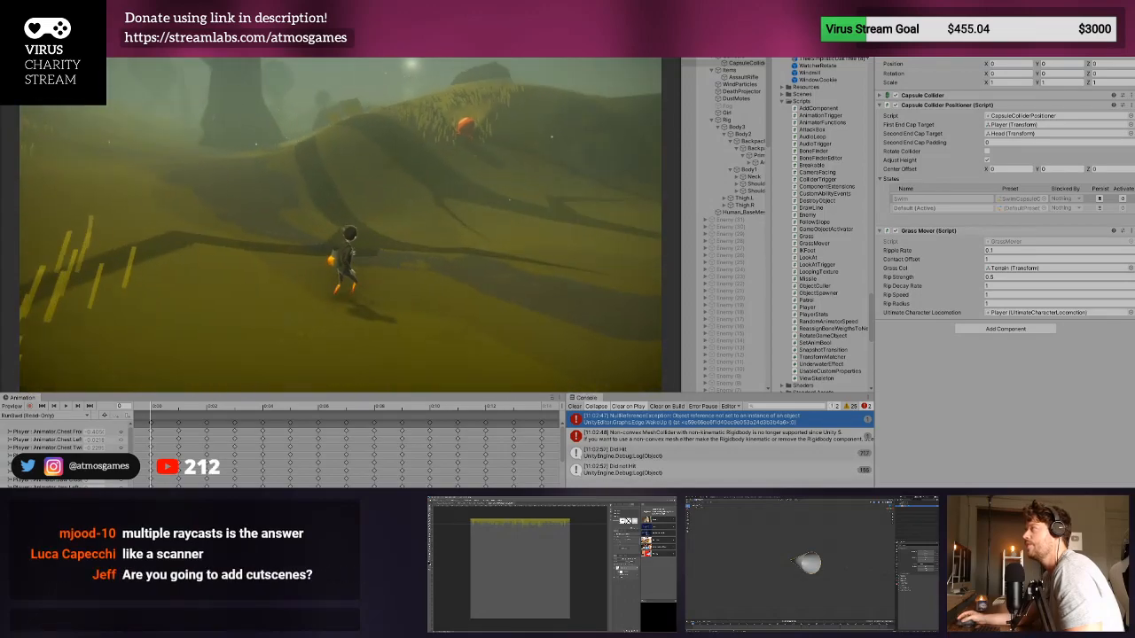
pyautogui.press('a')
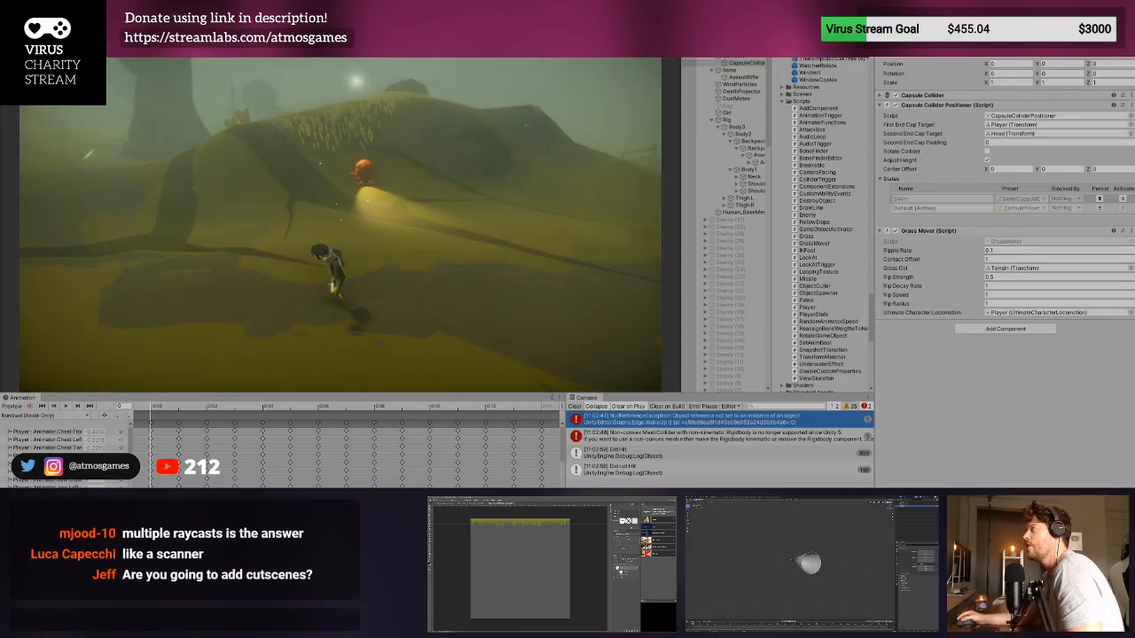
pyautogui.hotkey('ctrl', '1')
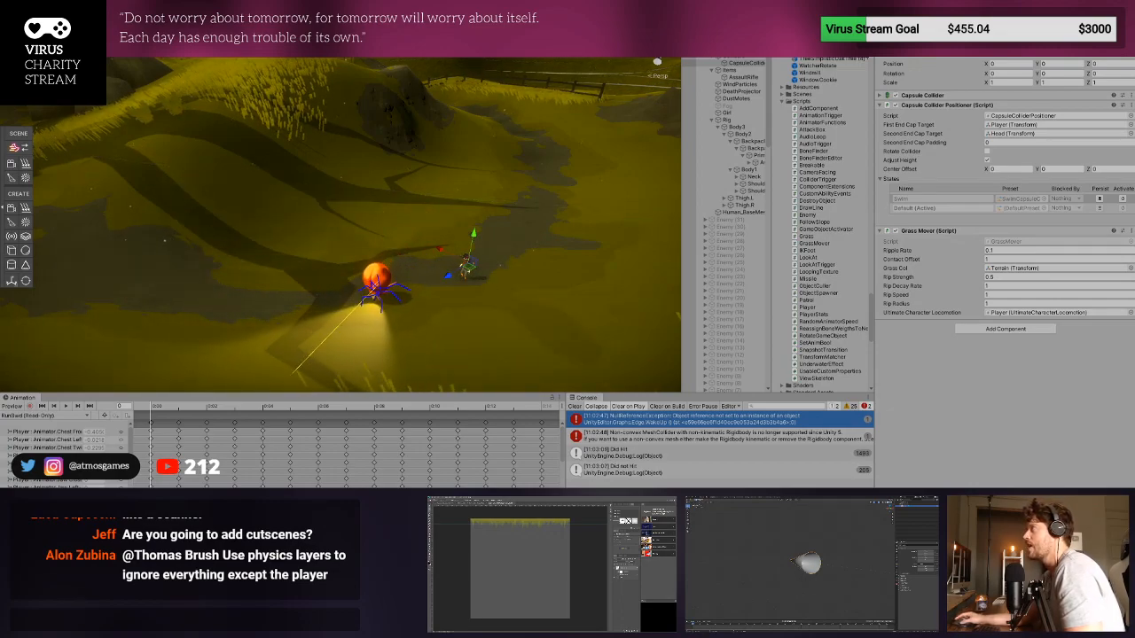
pyautogui.click(553, 28)
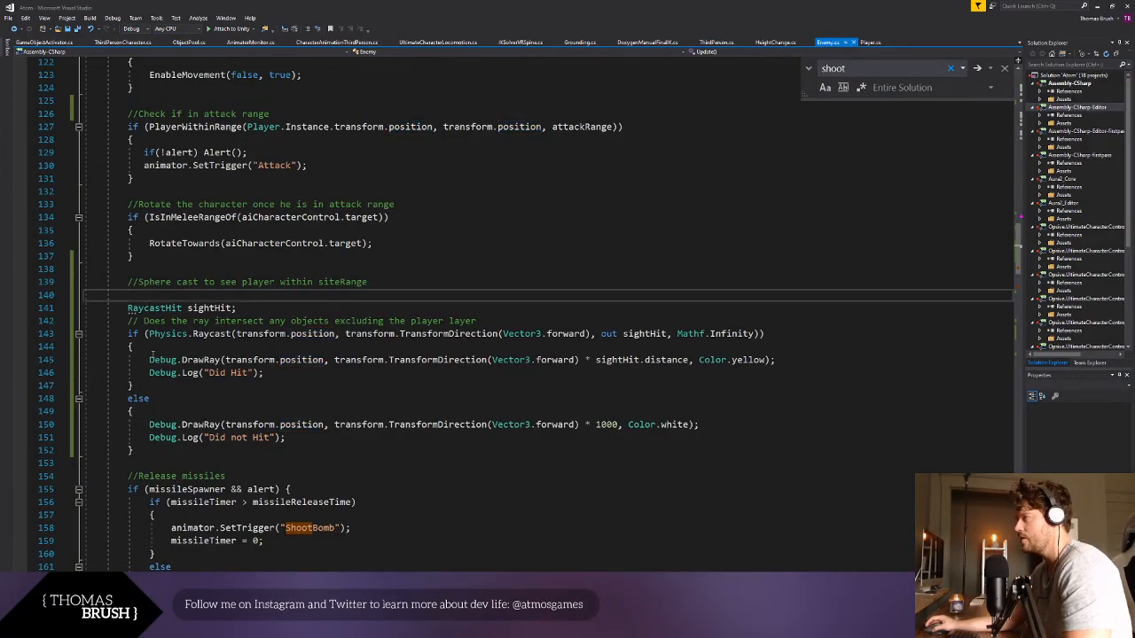
# - Move the closing parenthesis of the Physics.Raycast if condition down two lines, leaving an empty line above it
pyautogui.click(165, 373)
pyautogui.click(347, 334)
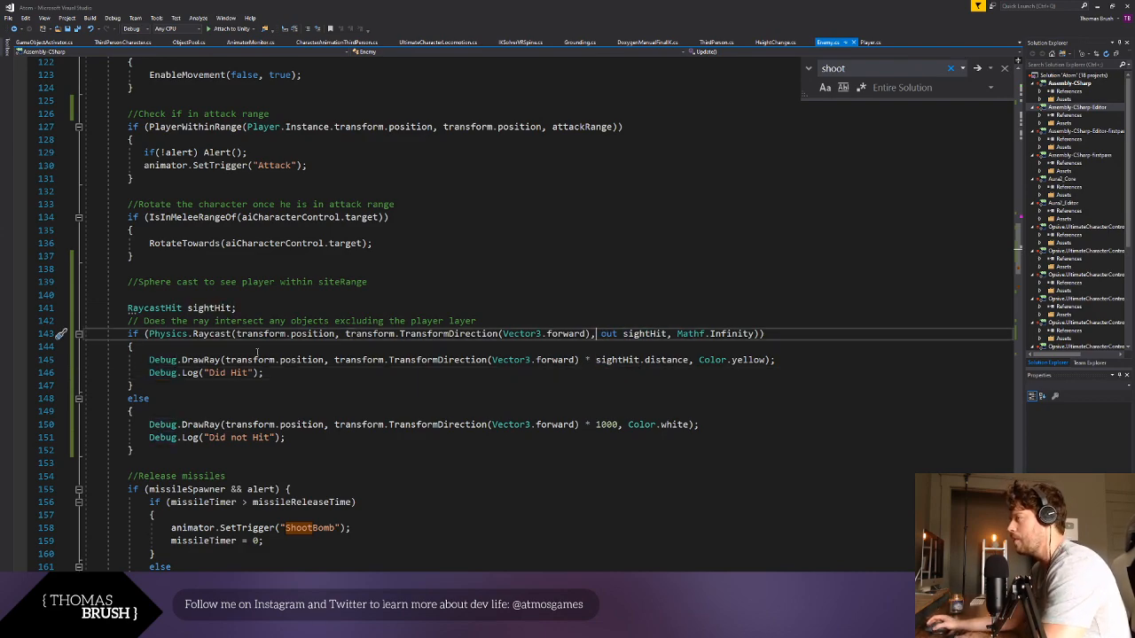
pyautogui.click(596, 335)
pyautogui.click(760, 334)
pyautogui.press('Return')
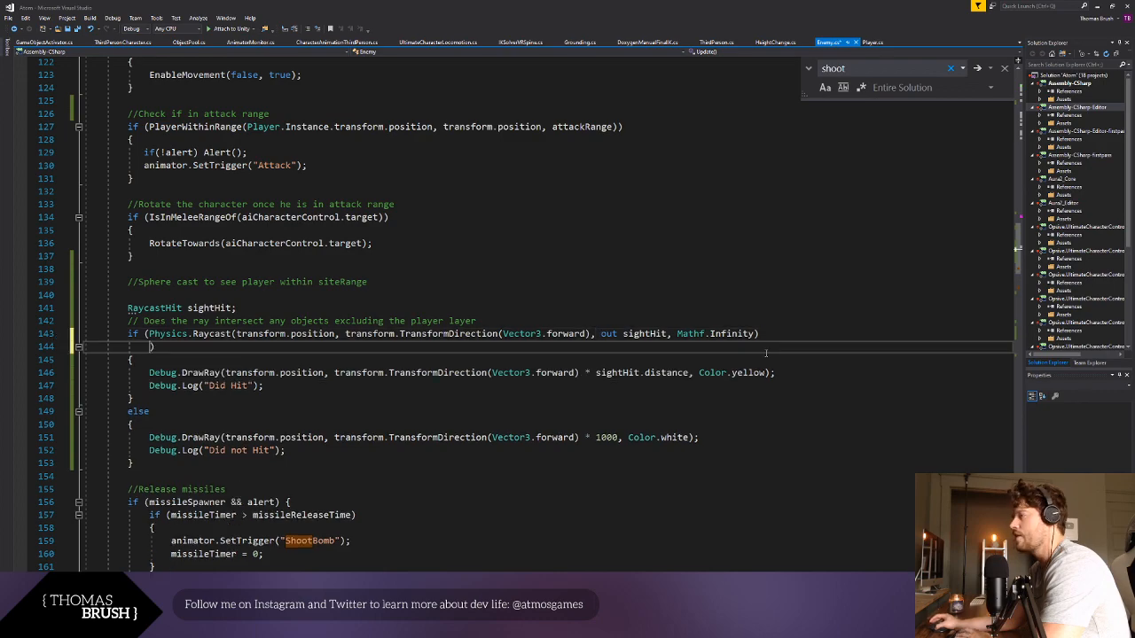
pyautogui.press('Return')
pyautogui.moveTo(128, 424); pyautogui.dragTo(167, 477)
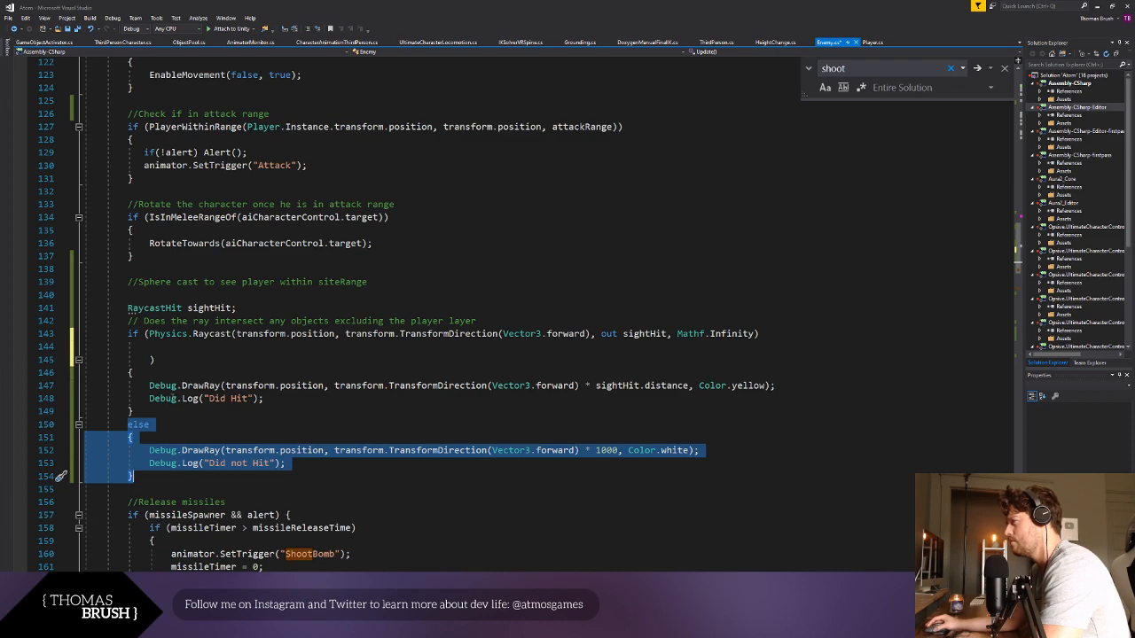
pyautogui.click(330, 374)
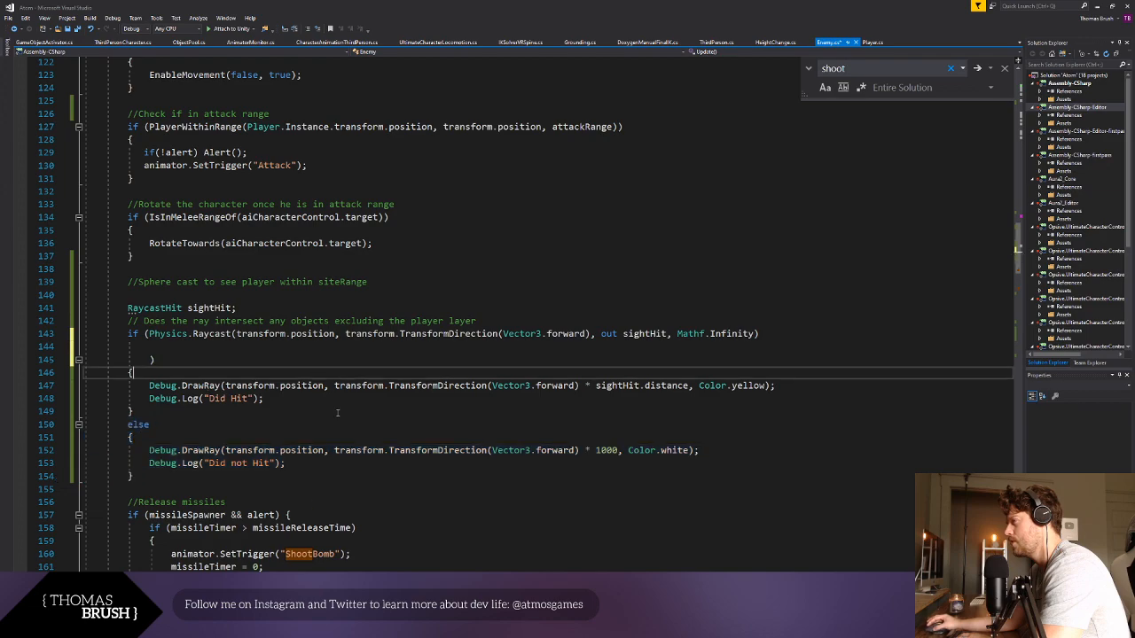
pyautogui.click(338, 411)
pyautogui.click(339, 420)
# - Add an || operator on the empty line of the if condition, followed by a copy of the Physics.Raycast call
pyautogui.click(228, 345)
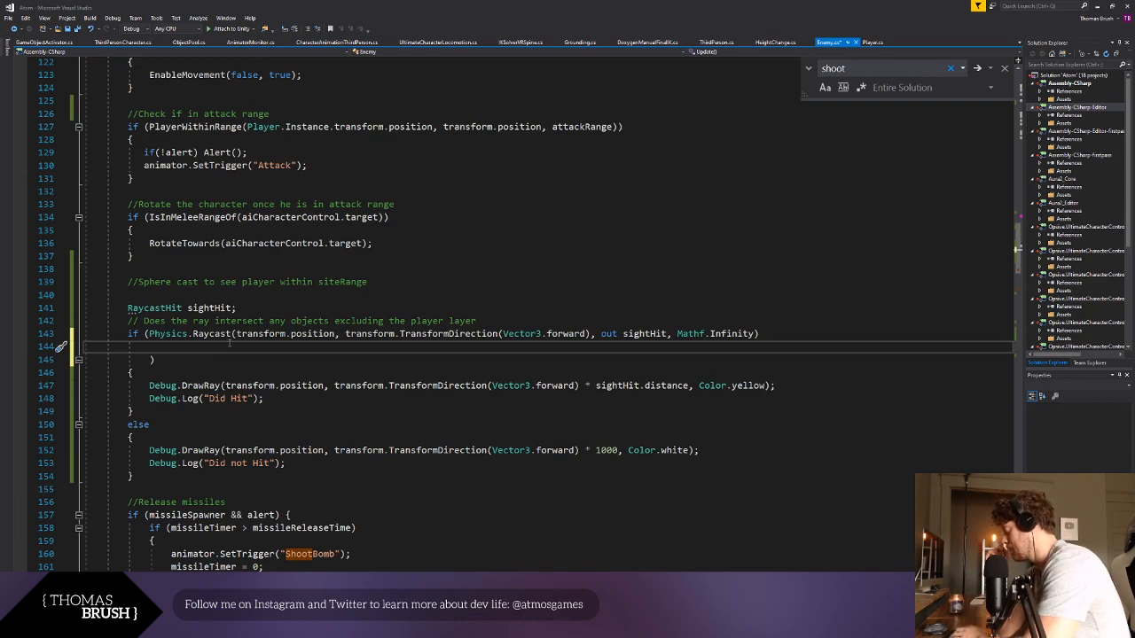
pyautogui.write('||')
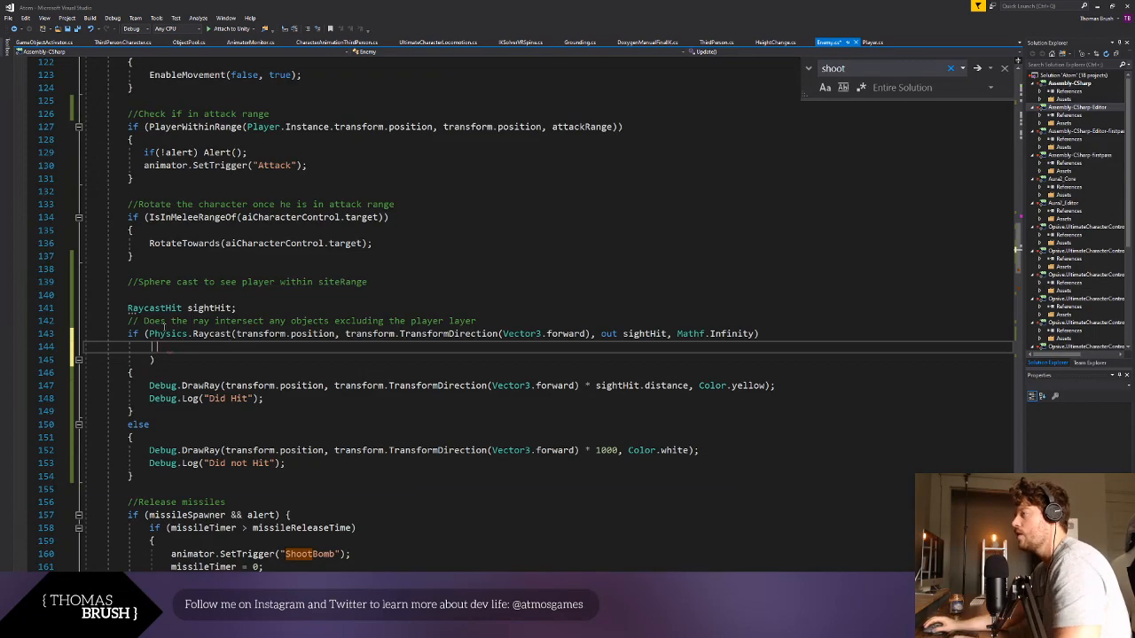
pyautogui.moveTo(149, 334); pyautogui.dragTo(755, 336)
pyautogui.hotkey('ctrl', 'c')
pyautogui.click(240, 347)
pyautogui.hotkey('ctrl', 'v')
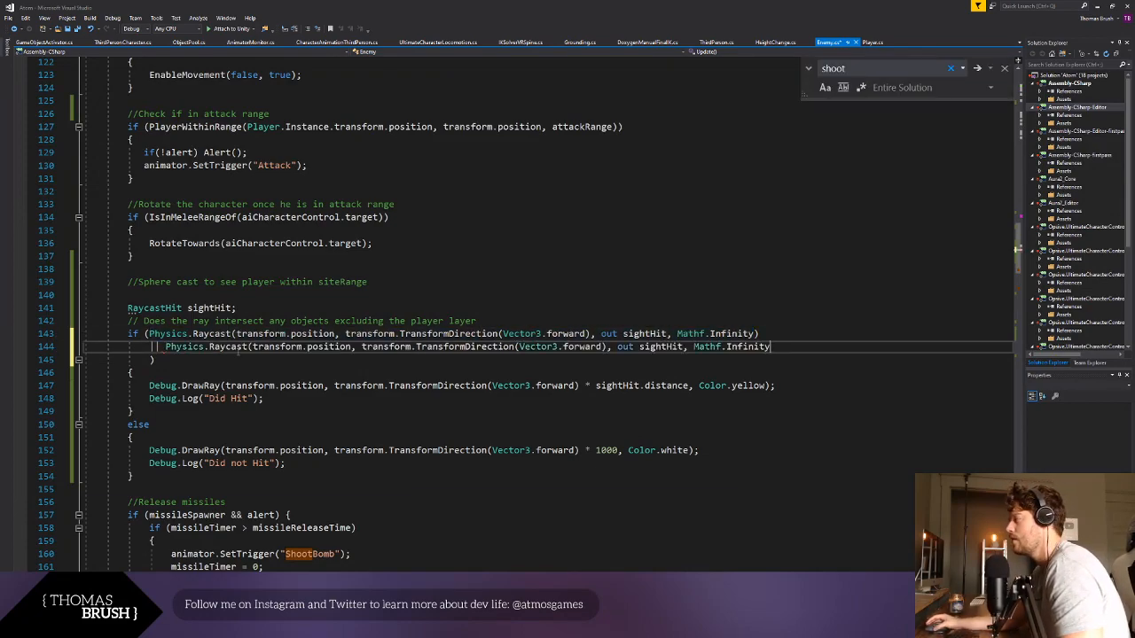
# - Add another || line with a third copy of the Physics.Raycast call to the if condition
pyautogui.hotkey('ctrl', 'shift', 'Left')
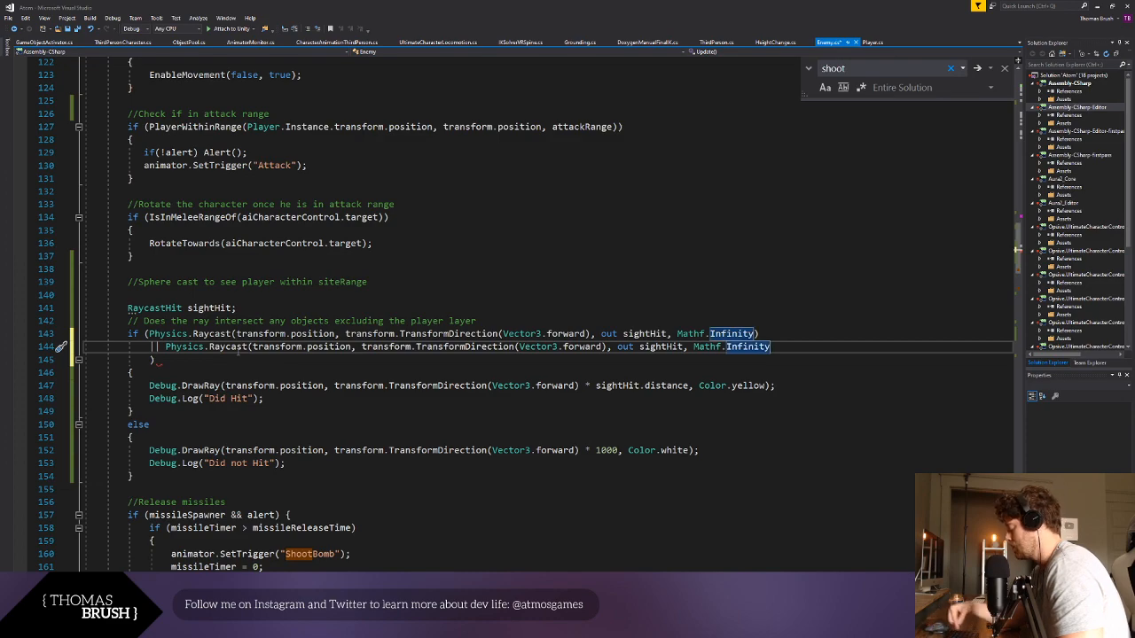
pyautogui.press('End')
pyautogui.press('Return')
pyautogui.write('||')
pyautogui.hotkey('ctrl', 'v')
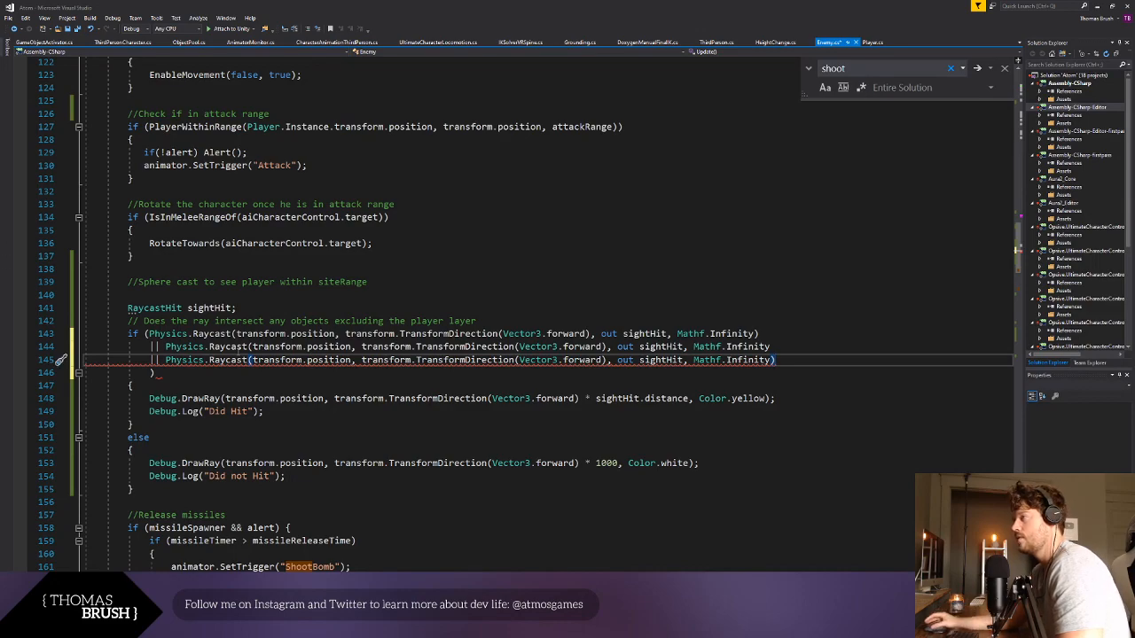
pyautogui.click(283, 441)
pyautogui.click(198, 372)
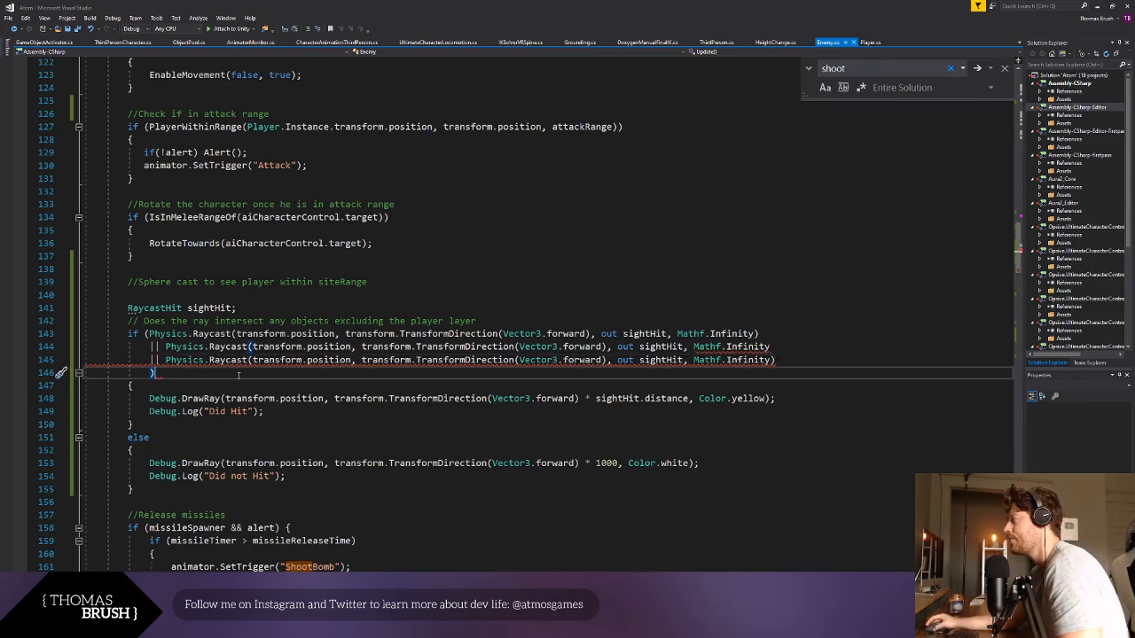
pyautogui.click(394, 427)
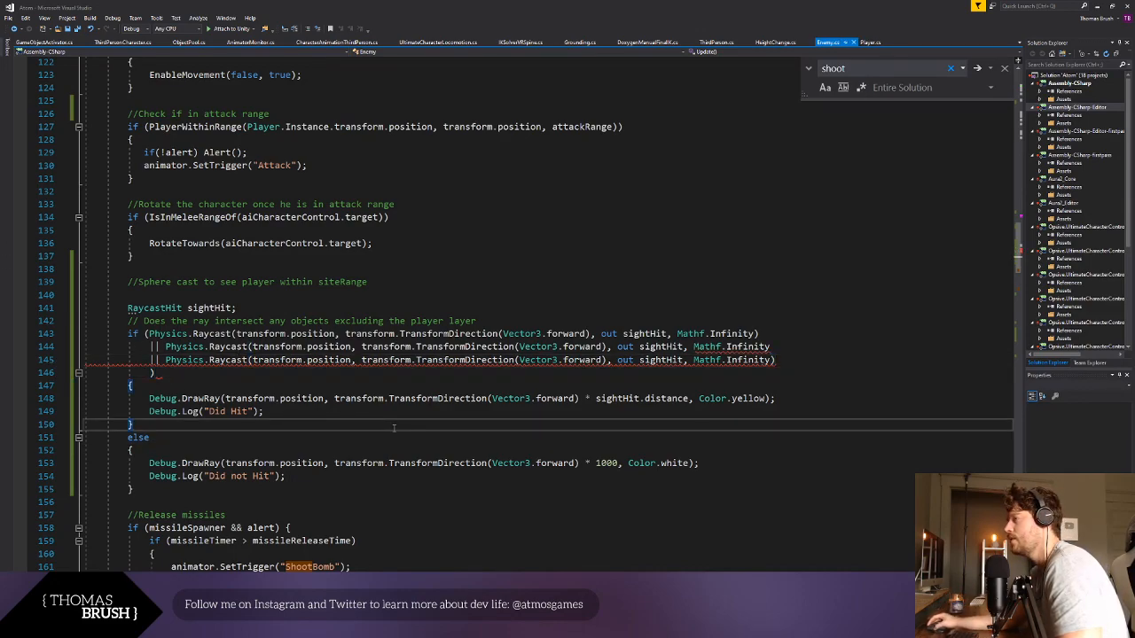
# - Delete the closing parenthesis after Mathf.Infinity on the third Physics.Raycast line
pyautogui.click(805, 359)
pyautogui.press('BackSpace')
pyautogui.click(798, 398)
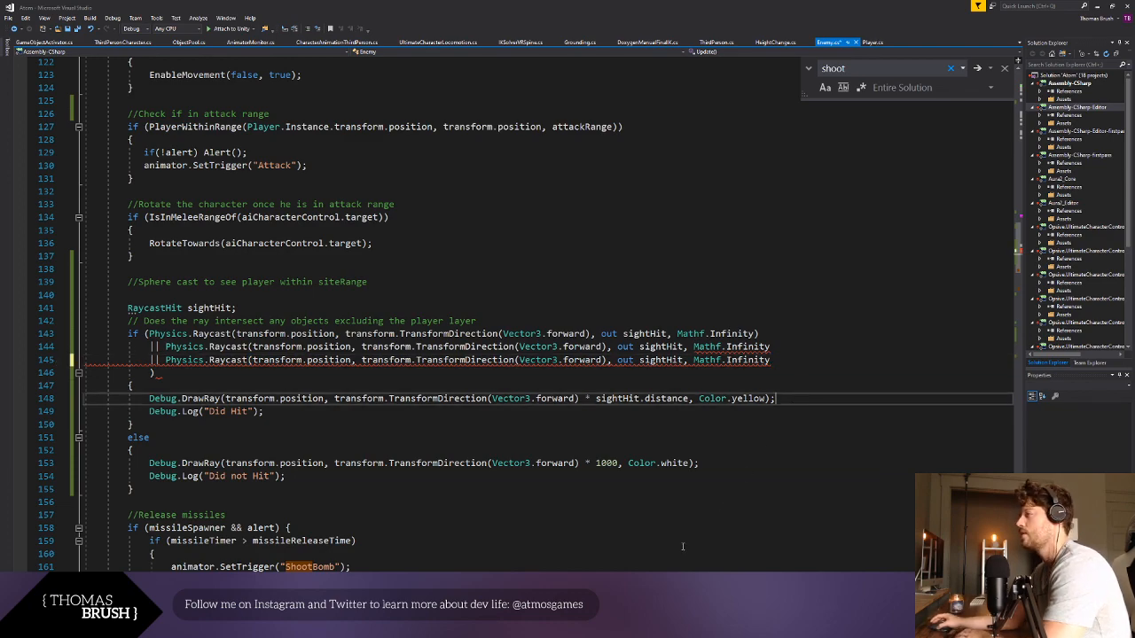
pyautogui.click(460, 399)
pyautogui.click(515, 360)
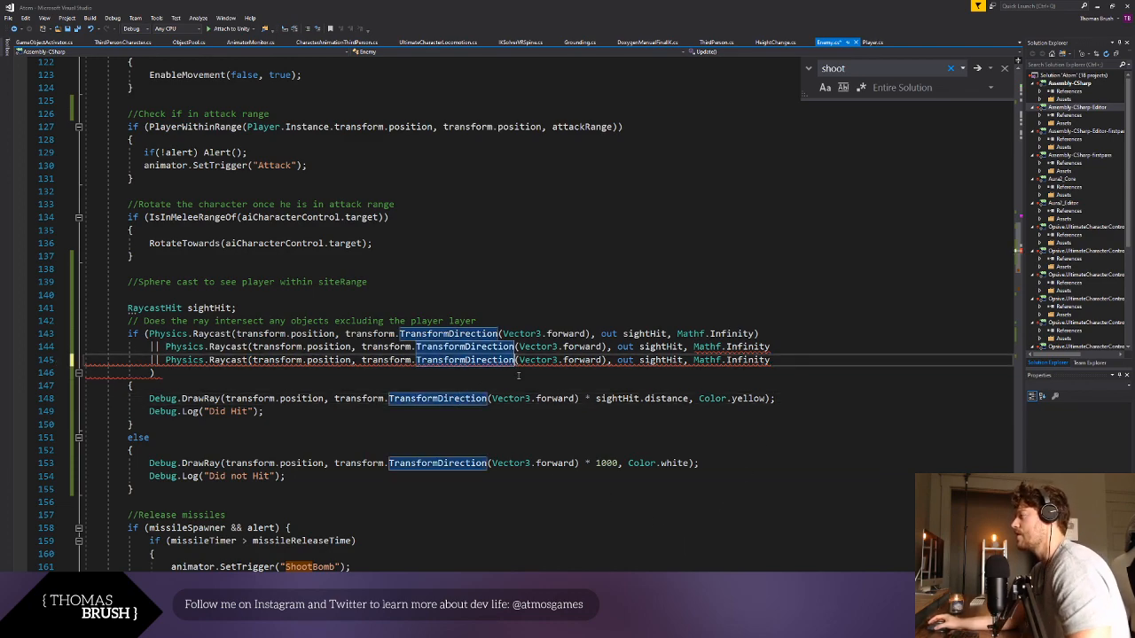
pyautogui.click(476, 386)
pyautogui.click(188, 347)
pyautogui.click(154, 360)
pyautogui.write('||')
pyautogui.click(197, 373)
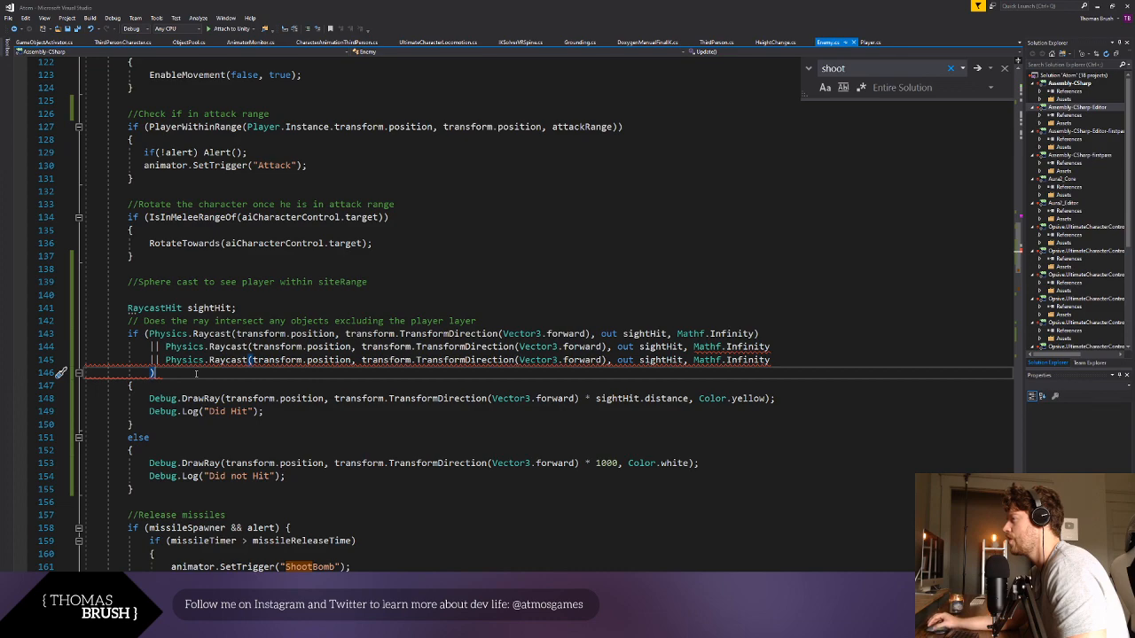
pyautogui.click(150, 373)
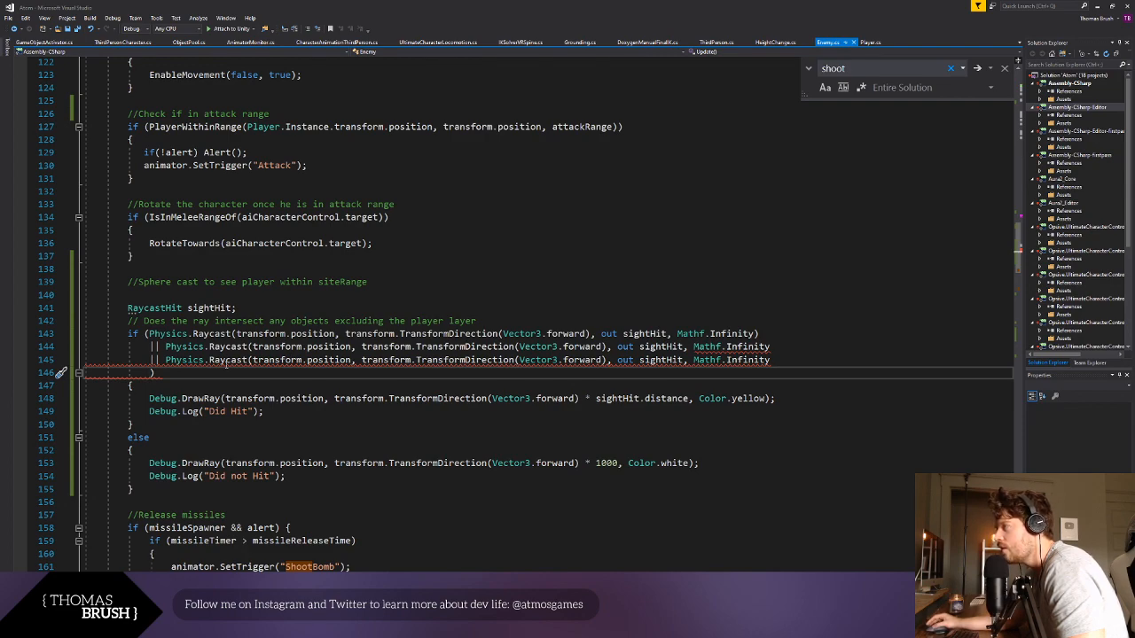
pyautogui.click(167, 347)
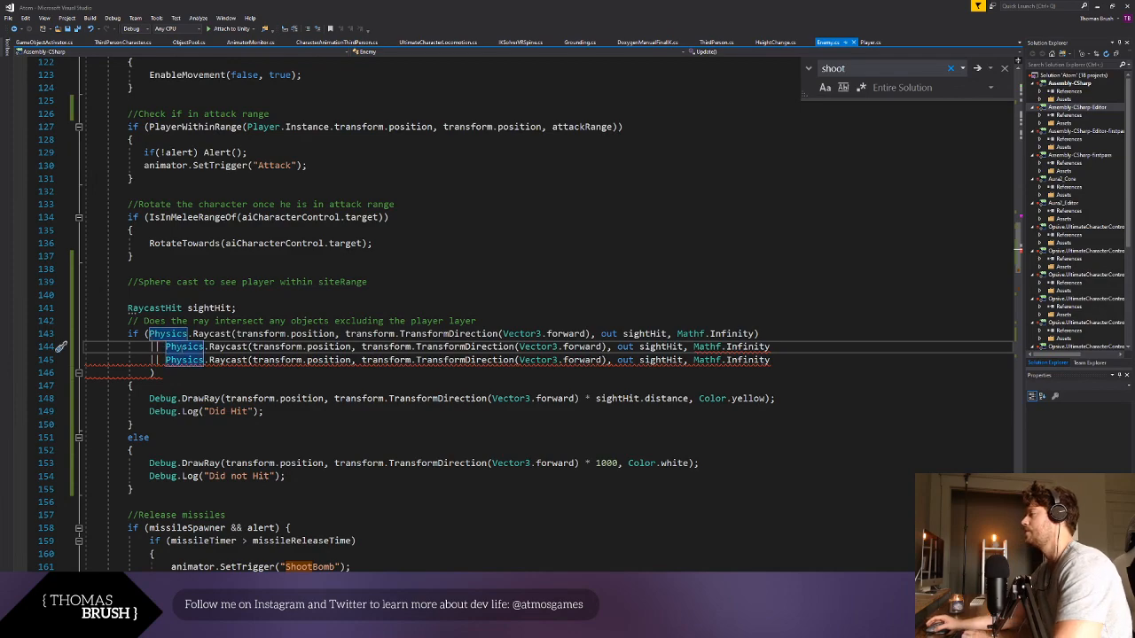
# - Delete the closing parenthesis after Mathf.Infinity on the first Physics.Raycast line
pyautogui.click(770, 334)
pyautogui.press('BackSpace')
pyautogui.click(814, 463)
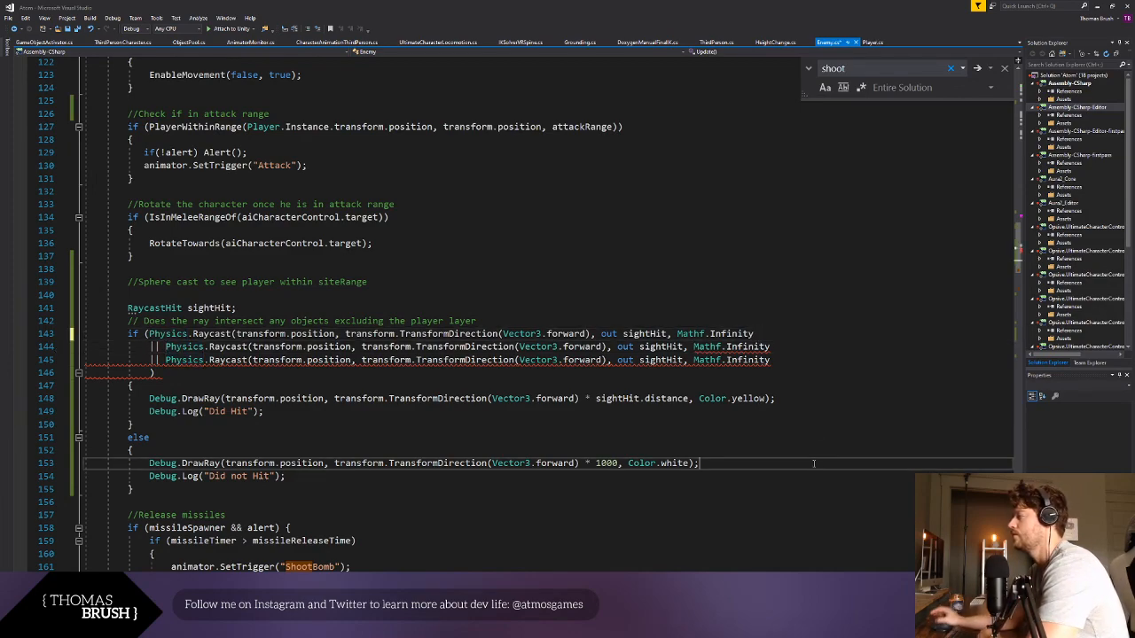
# - Wrap each of the three Physics.Raycast lines in the if condition with an opening and a closing parenthesis
pyautogui.click(741, 386)
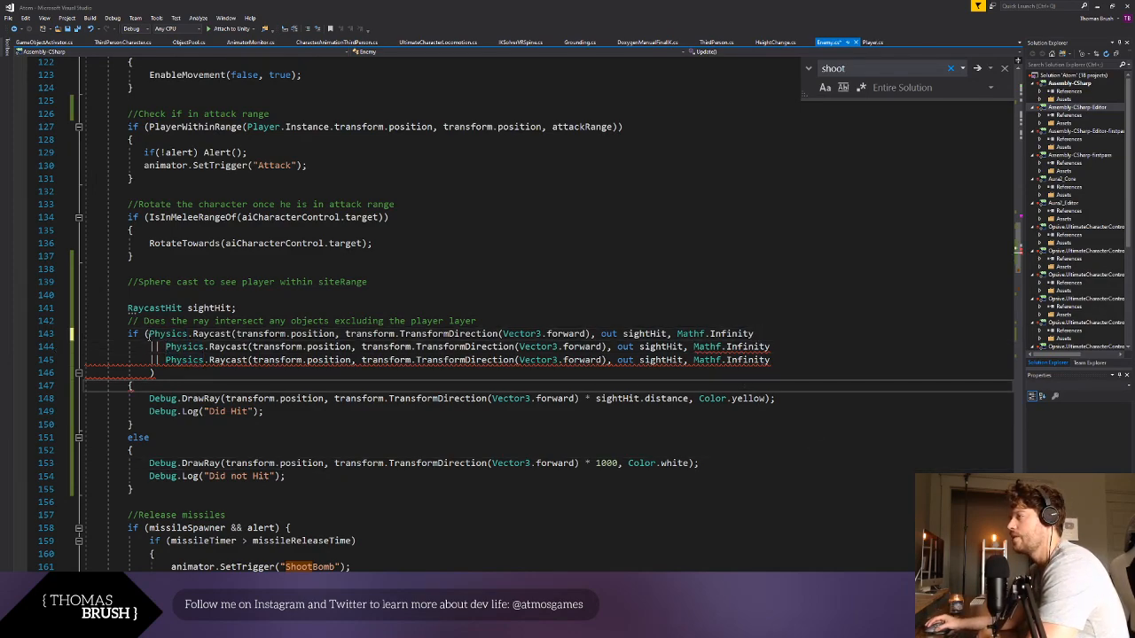
pyautogui.click(147, 334)
pyautogui.write('(')
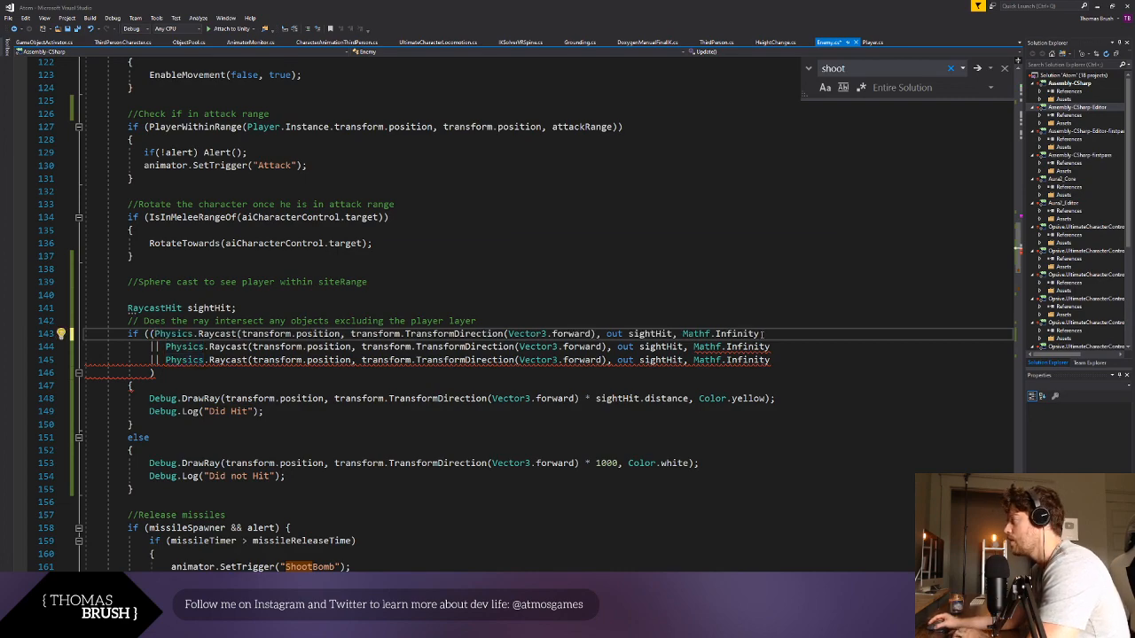
pyautogui.click(762, 334)
pyautogui.write(')')
pyautogui.click(166, 347)
pyautogui.write('(')
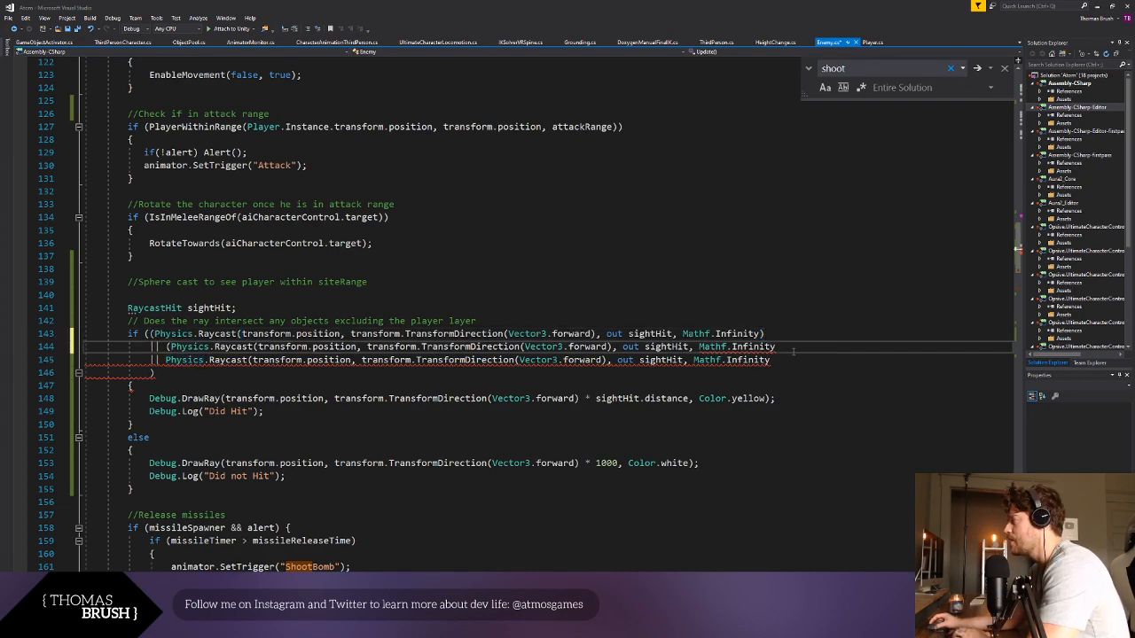
pyautogui.click(794, 352)
pyautogui.write(')')
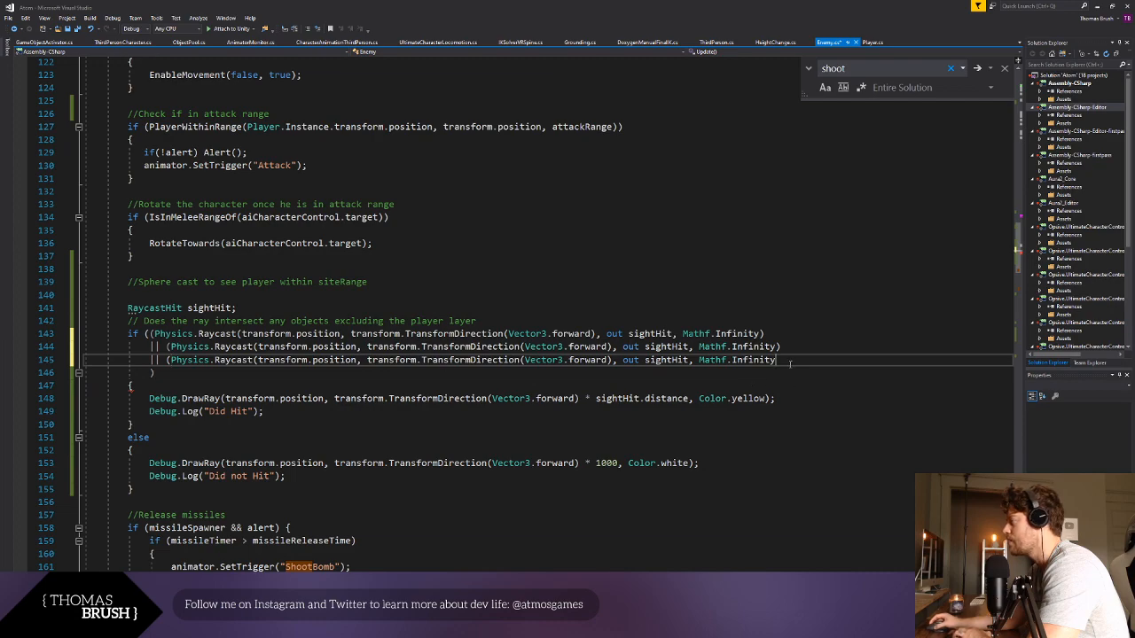
pyautogui.write(')')
pyautogui.click(762, 411)
pyautogui.click(714, 512)
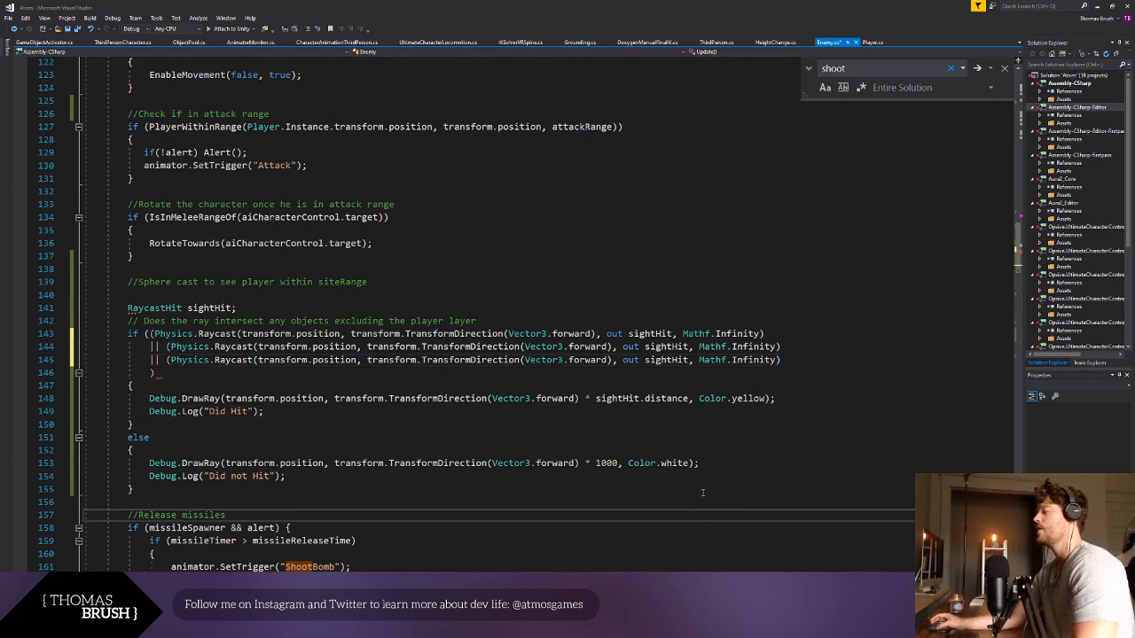
# - Auto-format the whole Enemy script
pyautogui.click(255, 378)
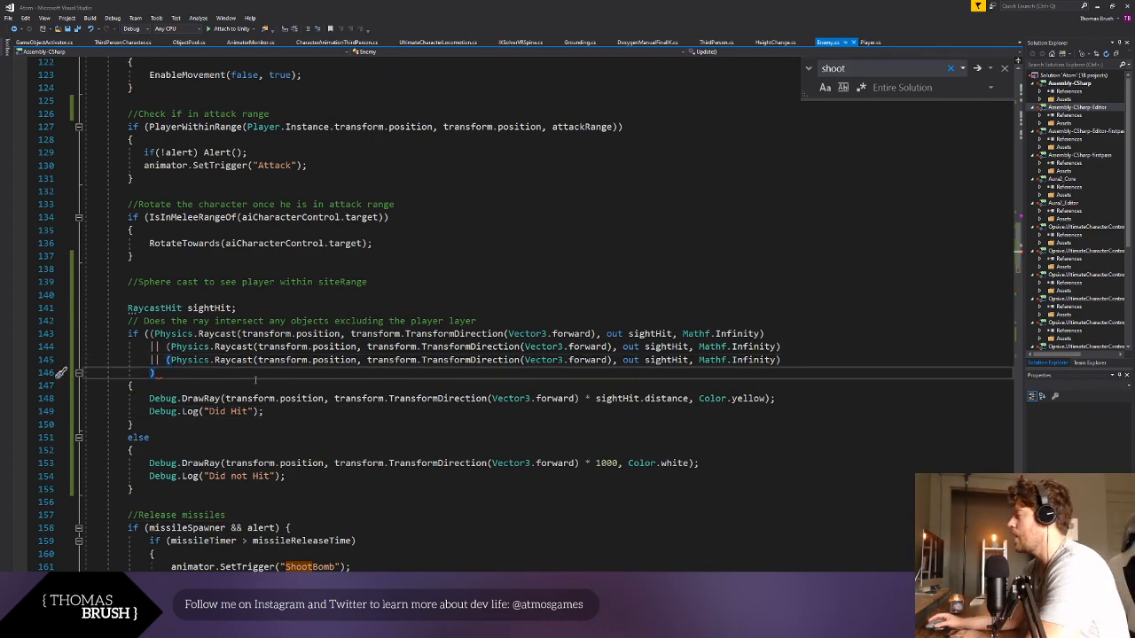
pyautogui.hotkey('ctrl', 'k')
pyautogui.hotkey('ctrl', 'd')
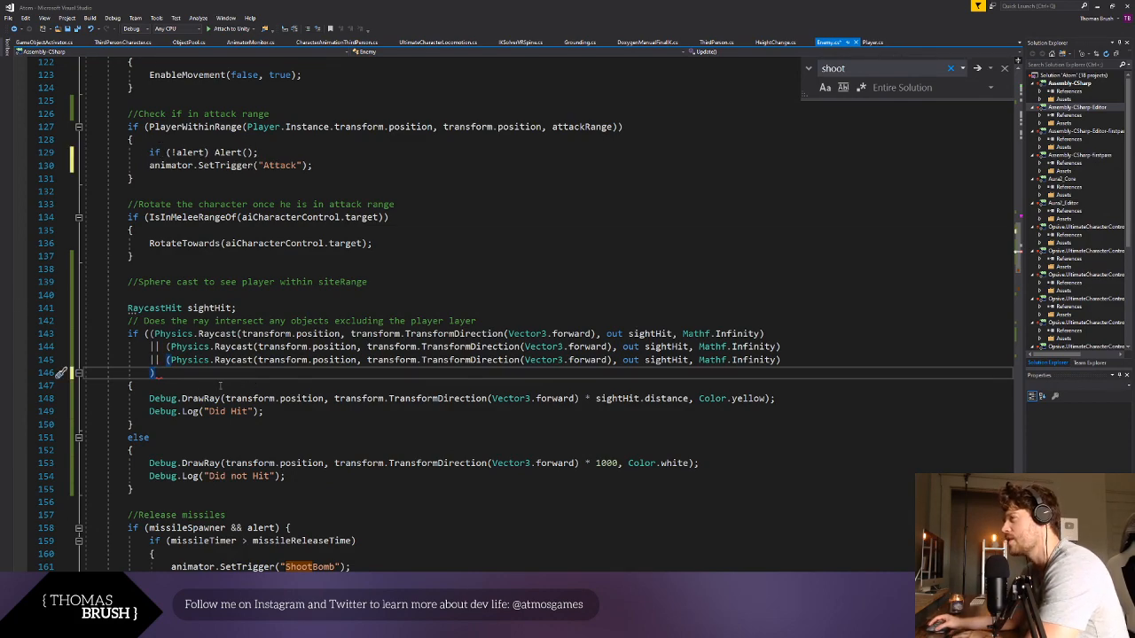
# - Try a second closing parenthesis on the line below the third Physics.Raycast call, and undo until that line is empty
pyautogui.click(166, 360)
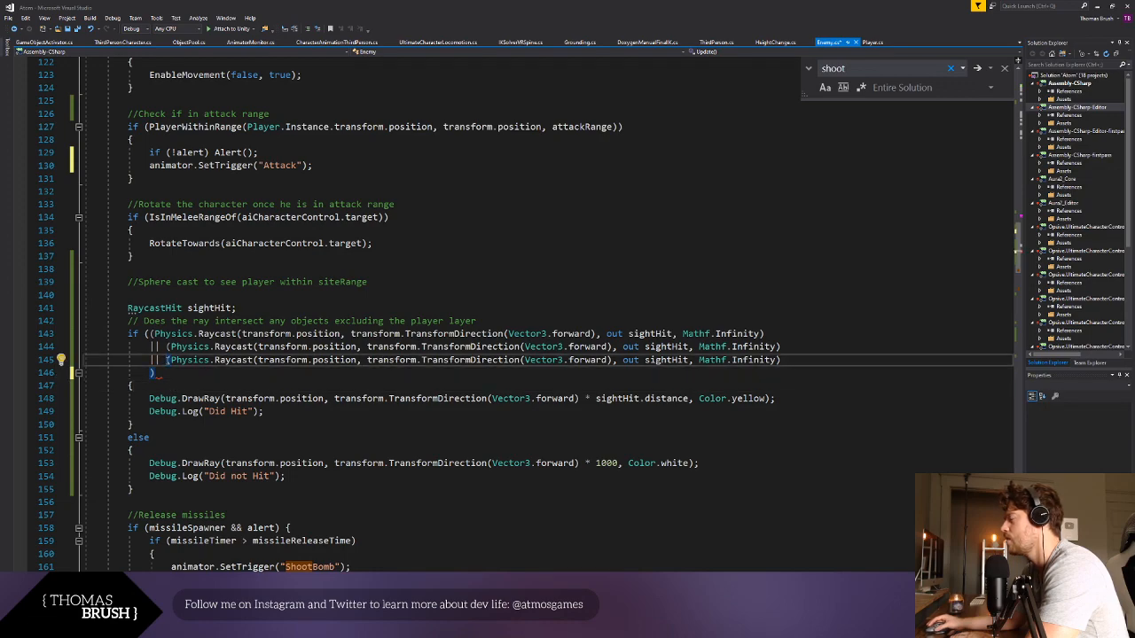
pyautogui.click(168, 372)
pyautogui.write(')')
pyautogui.click(196, 426)
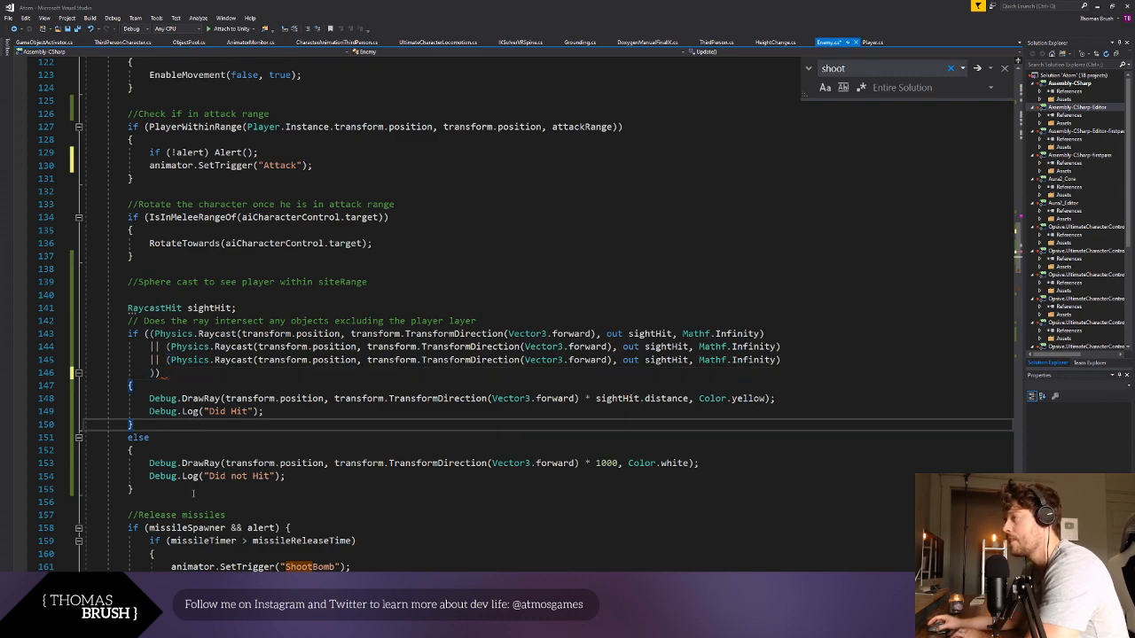
pyautogui.hotkey('ctrl', 'z')
pyautogui.hotkey('ctrl', 'z')
pyautogui.click(216, 526)
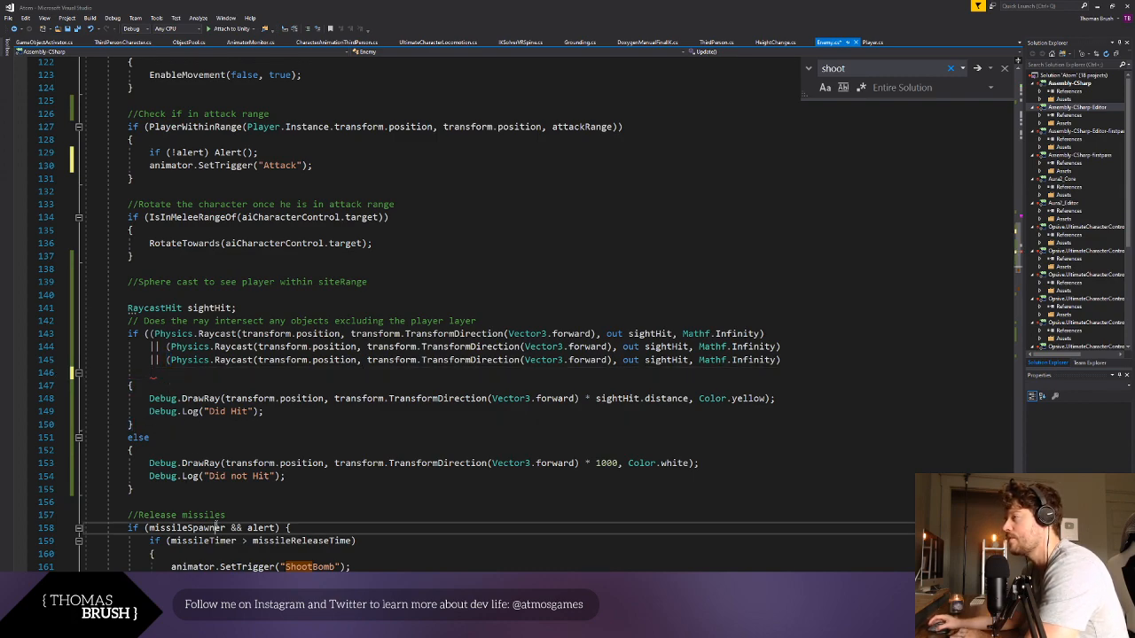
# - Add two closing parentheses after the existing one at the end of the third Physics.Raycast line
pyautogui.click(814, 356)
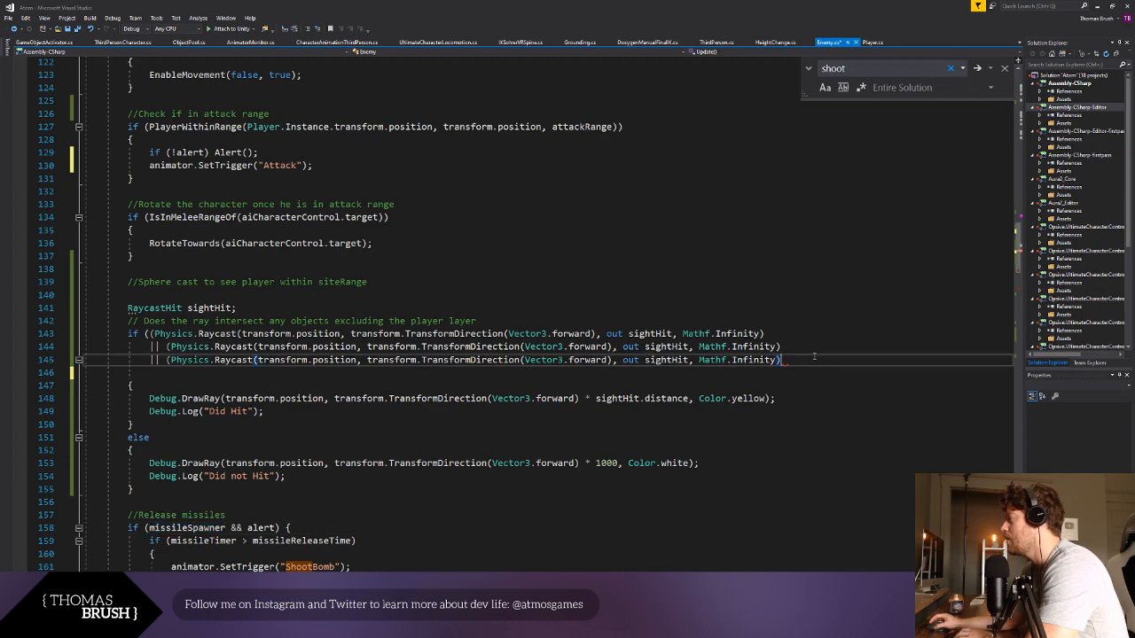
pyautogui.write(')')
pyautogui.moveTo(830, 413); pyautogui.dragTo(830, 424)
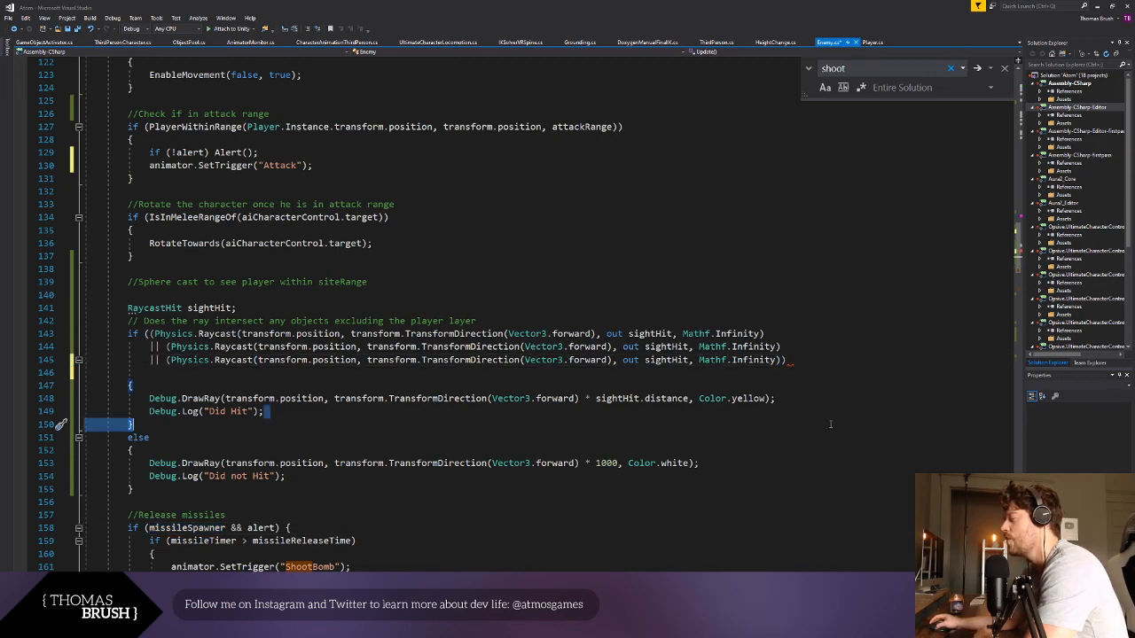
pyautogui.click(804, 360)
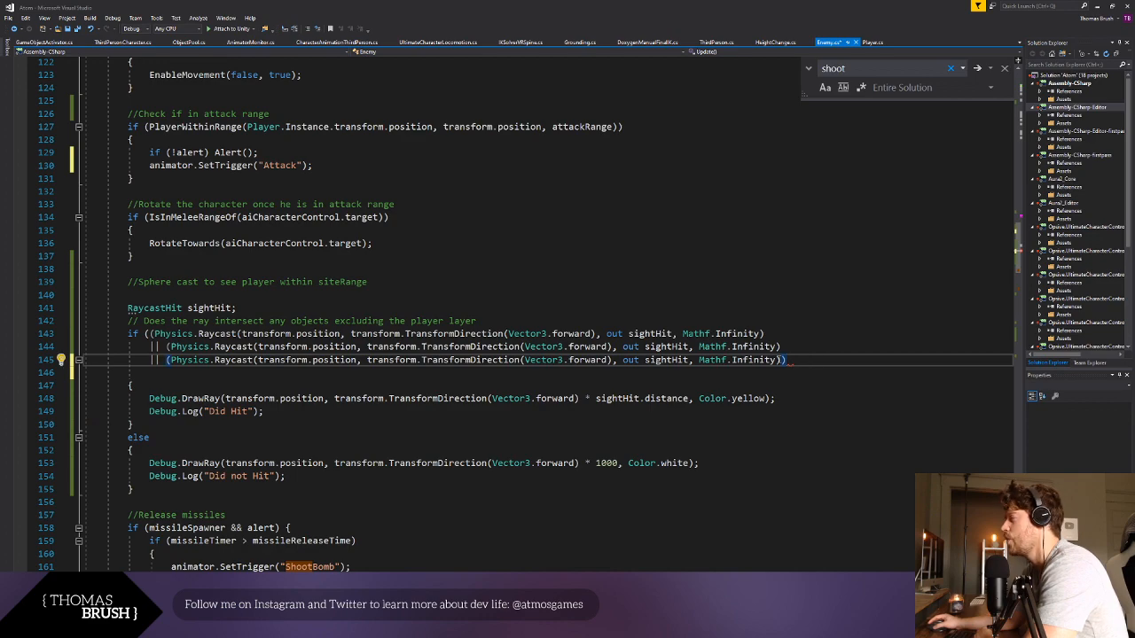
pyautogui.press('Left')
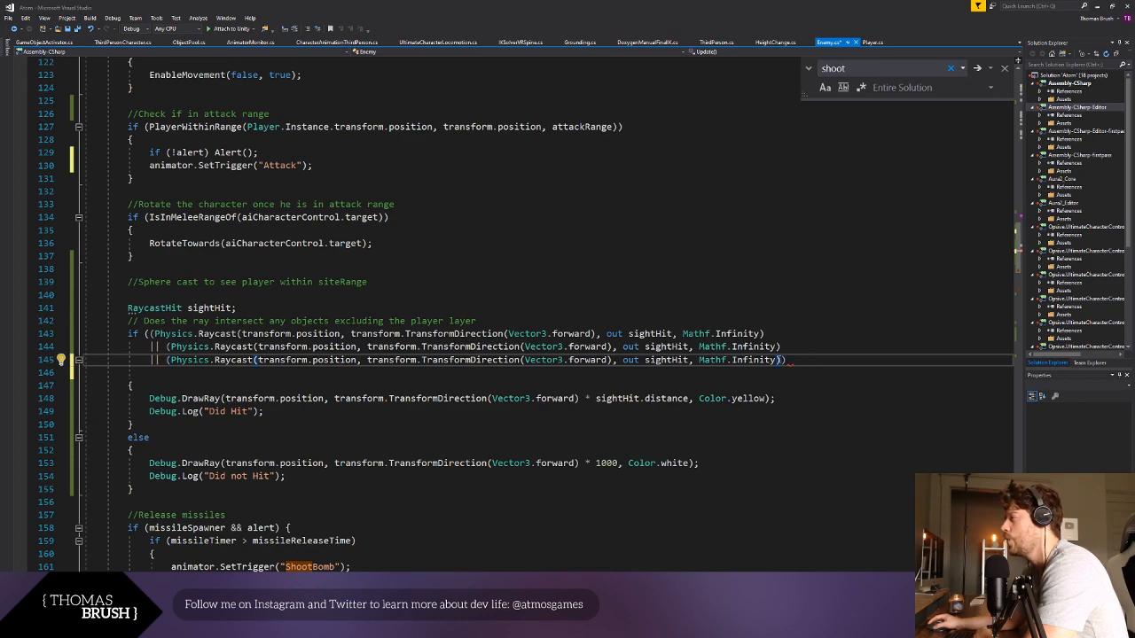
pyautogui.write(')')
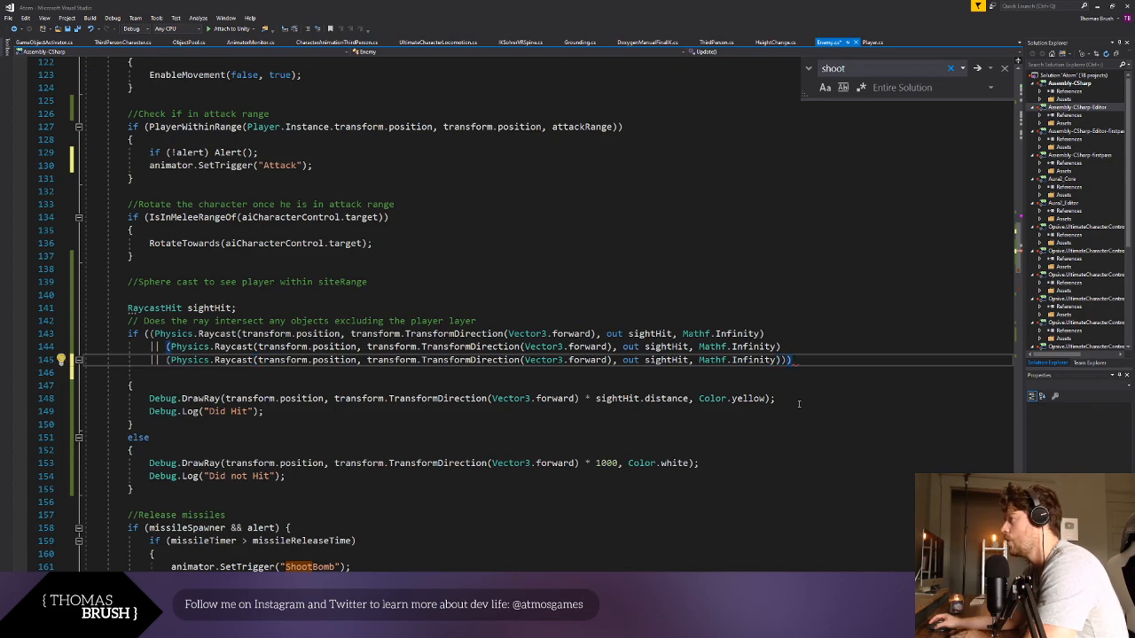
# - Extend the end of the third Physics.Raycast line to five closing parentheses and save the script
pyautogui.click(799, 403)
pyautogui.click(614, 304)
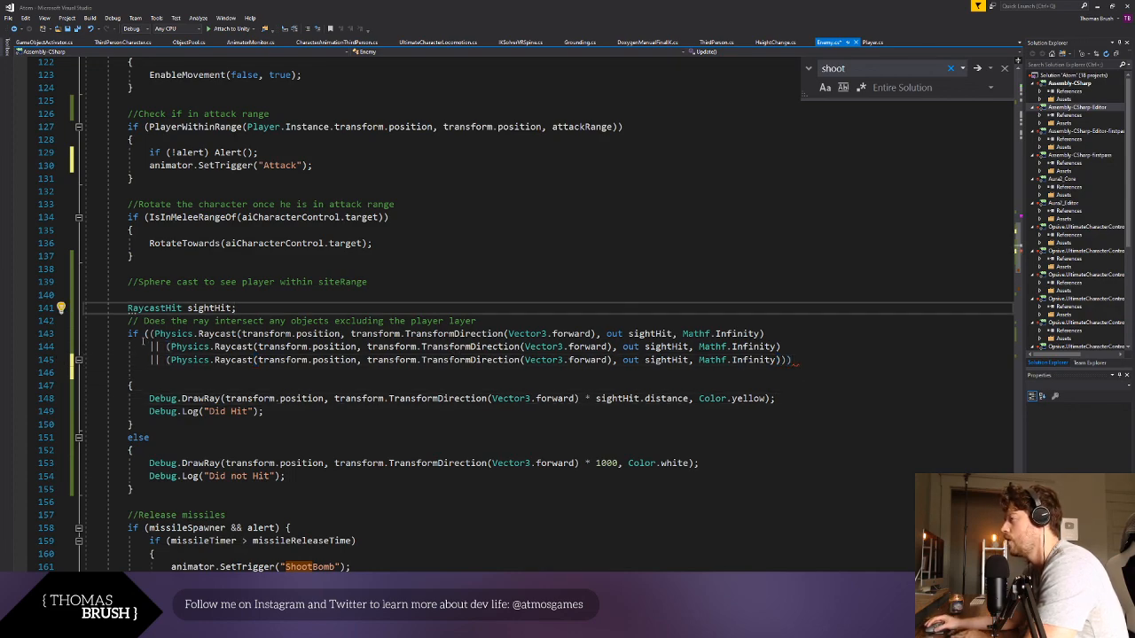
pyautogui.click(150, 334)
pyautogui.click(783, 361)
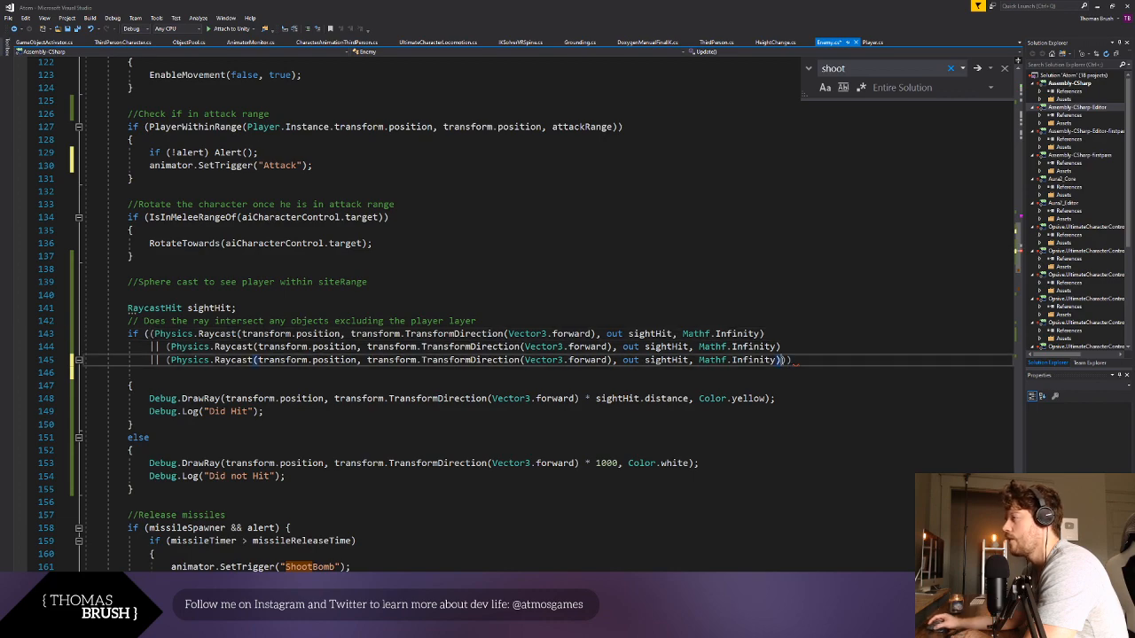
pyautogui.write(')')
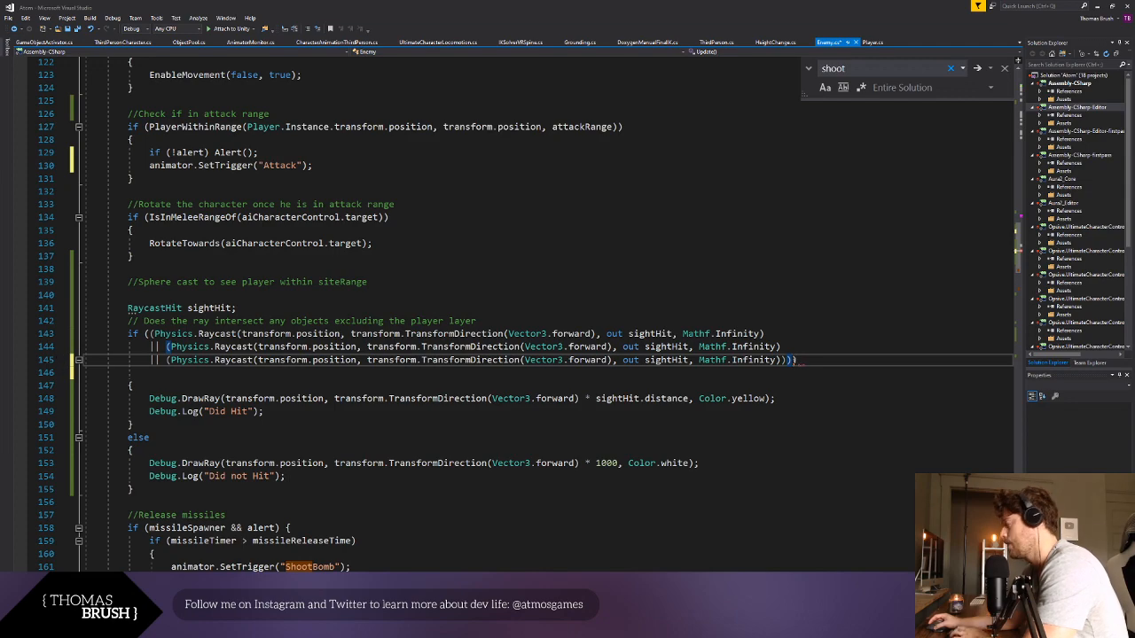
pyautogui.write(')')
pyautogui.click(774, 428)
pyautogui.click(805, 352)
pyautogui.click(803, 360)
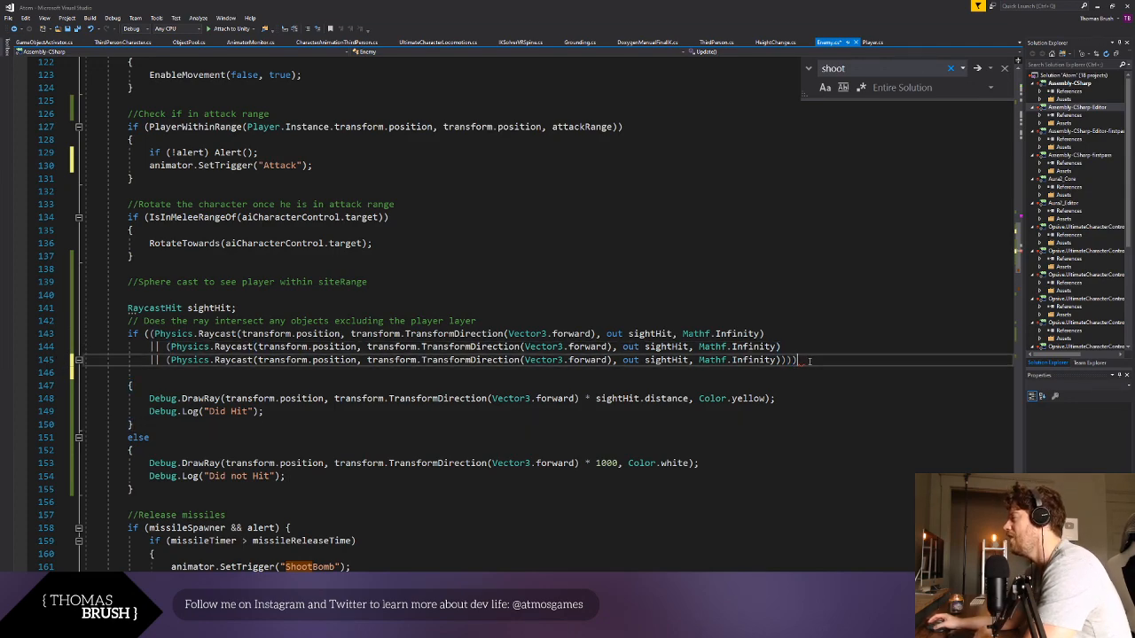
pyautogui.write(')')
pyautogui.click(796, 410)
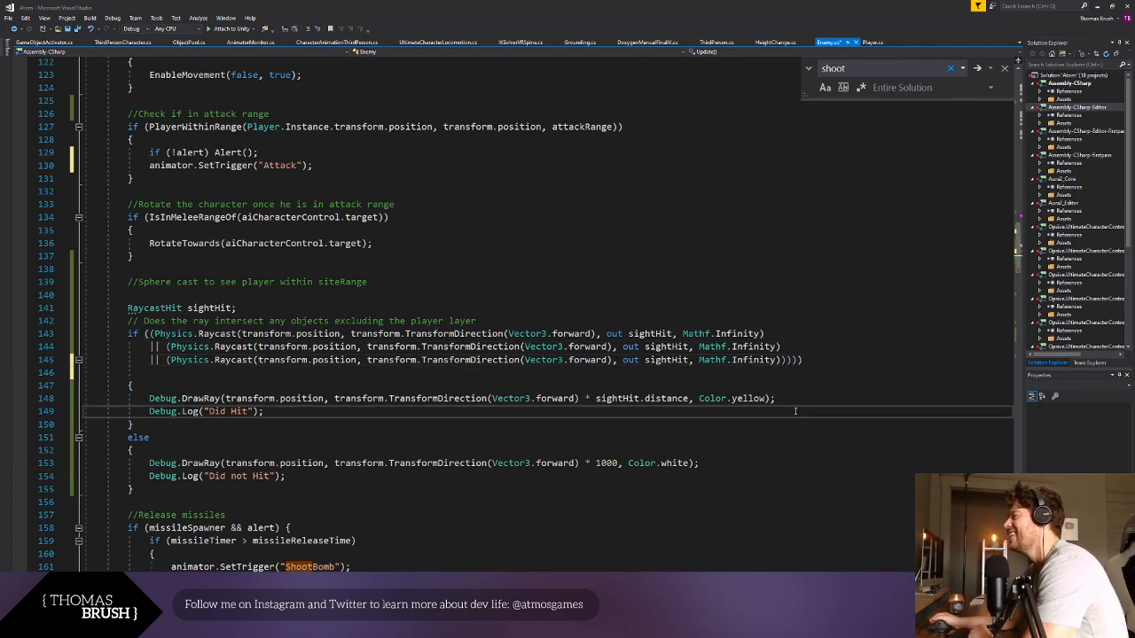
pyautogui.hotkey('ctrl', 's')
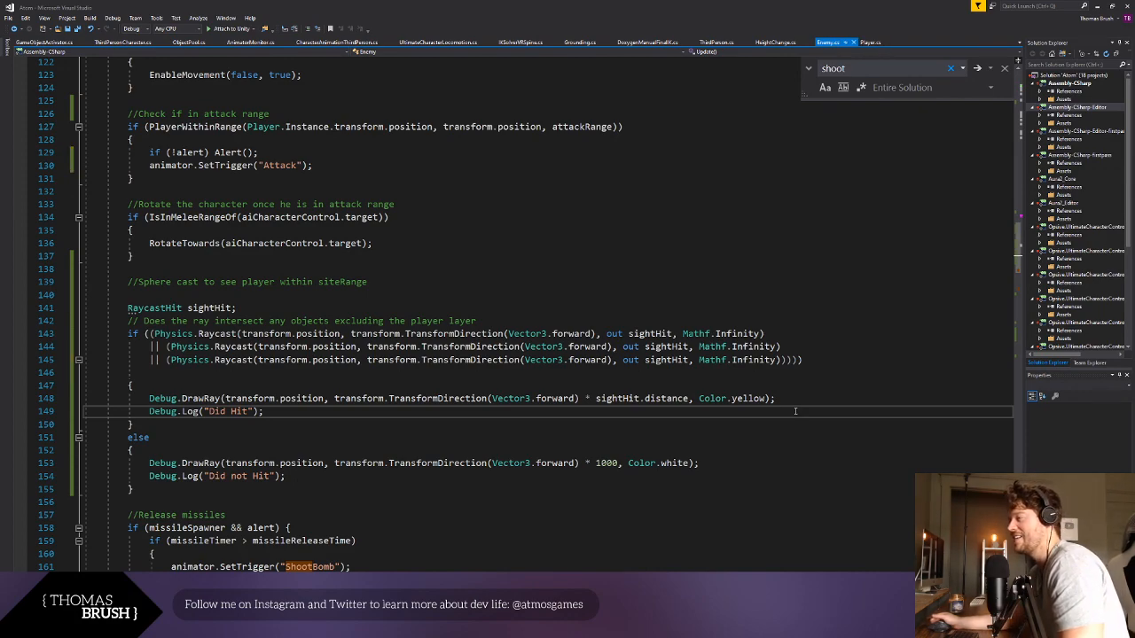
pyautogui.press('Up')
pyautogui.press('Up')
pyautogui.press('Up')
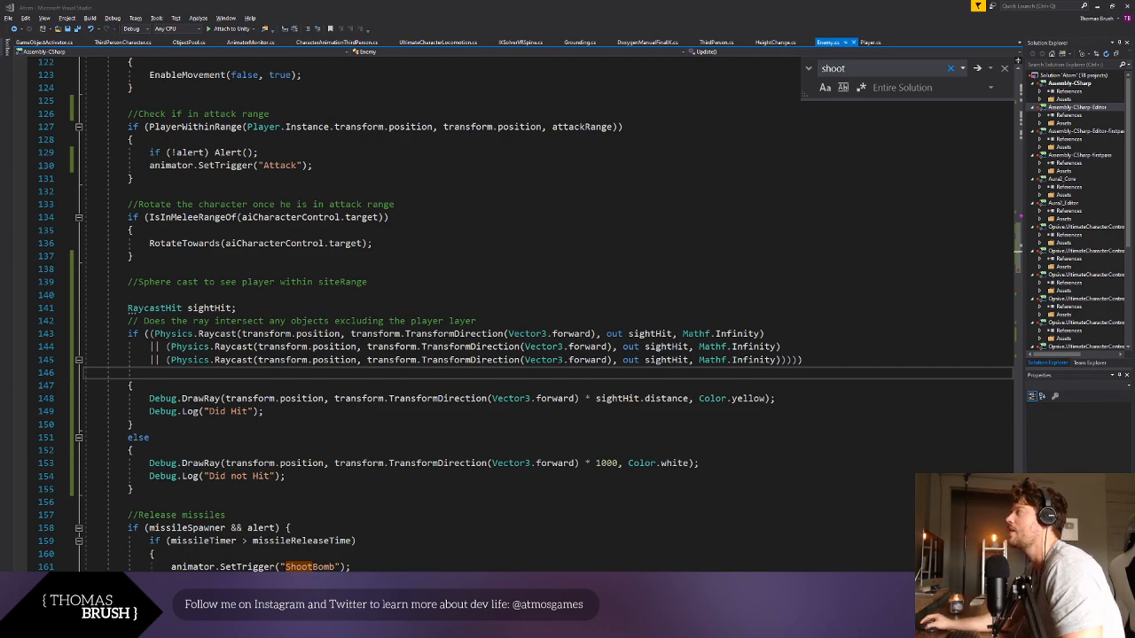
pyautogui.press('Down')
pyautogui.press('Down')
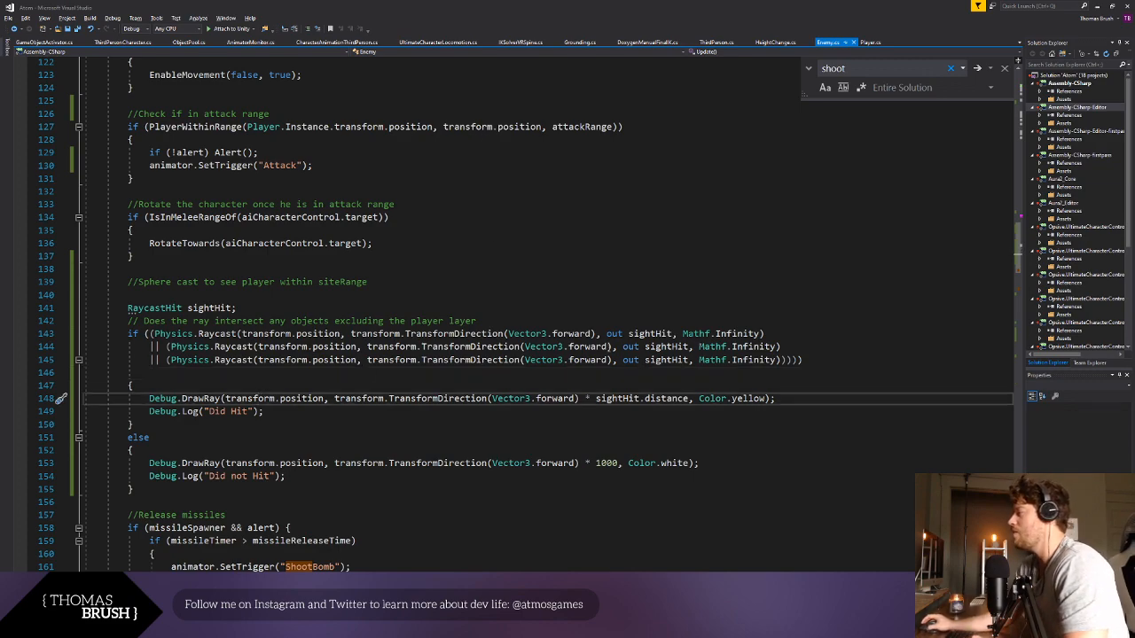
pyautogui.doubleClick(527, 335)
pyautogui.keyDown('shift'); pyautogui.click(589, 334); pyautogui.keyUp('shift')
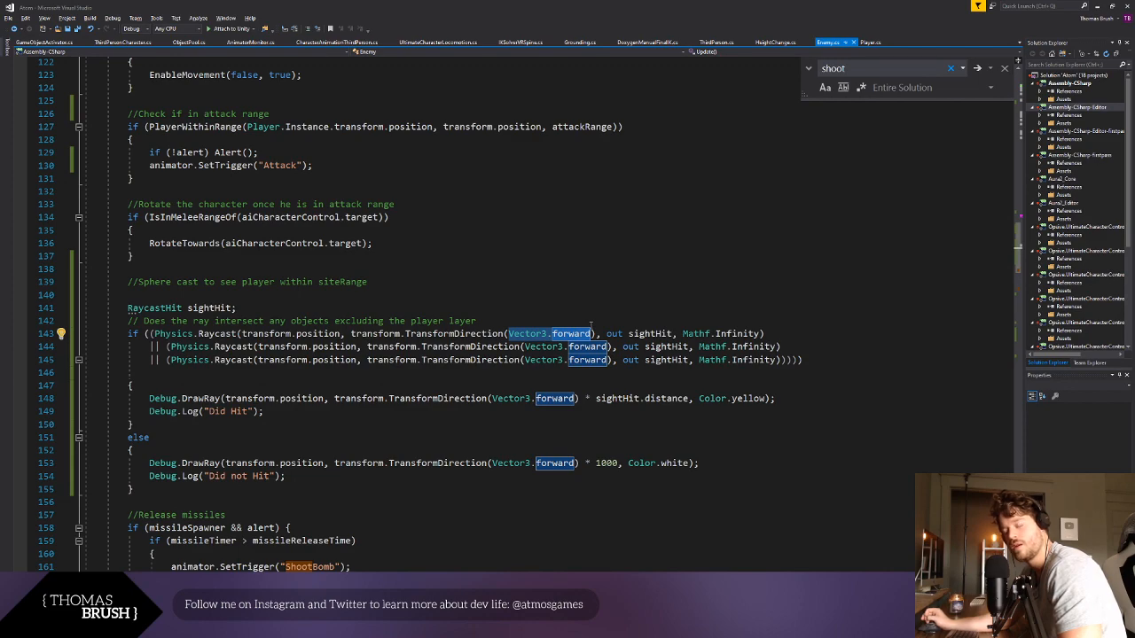
pyautogui.press('BackSpace')
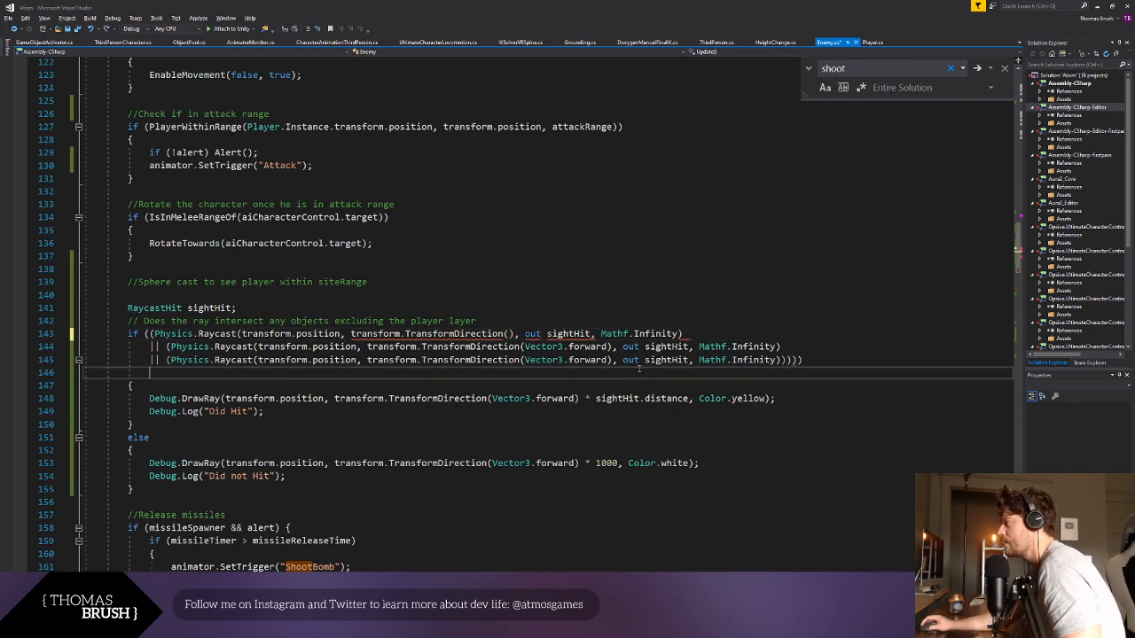
pyautogui.hotkey('ctrl', 'z')
# - Replace Vector3.forward in the first Physics.Raycast call with new Vector3(0,0,1)
pyautogui.moveTo(552, 334); pyautogui.dragTo(591, 335)
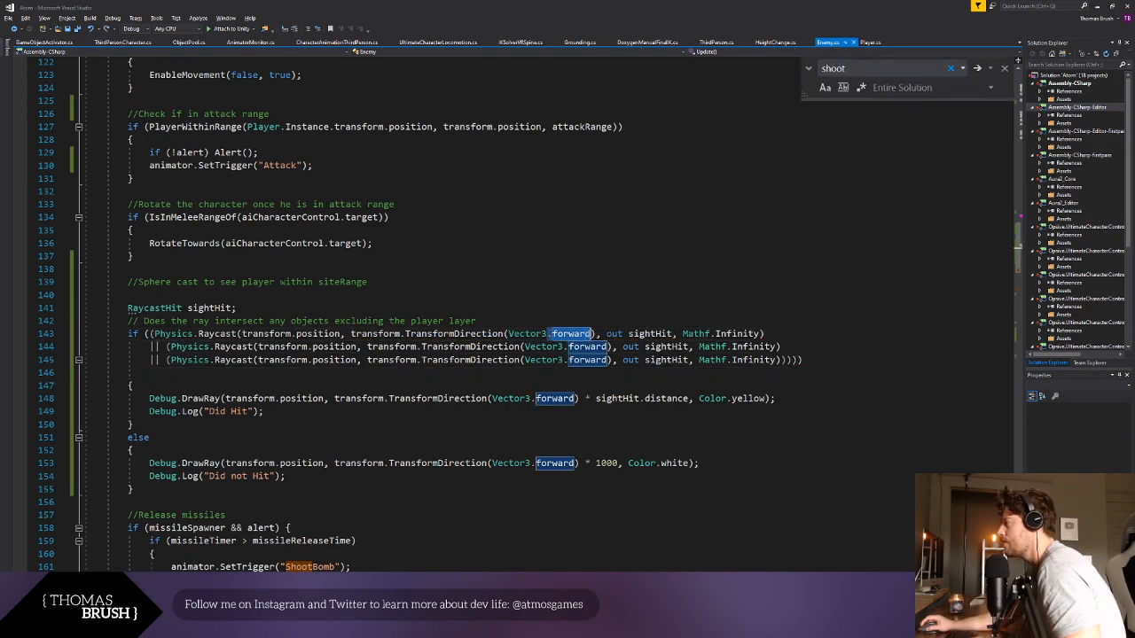
pyautogui.press('BackSpace')
pyautogui.press('BackSpace')
pyautogui.write('(0,0,')
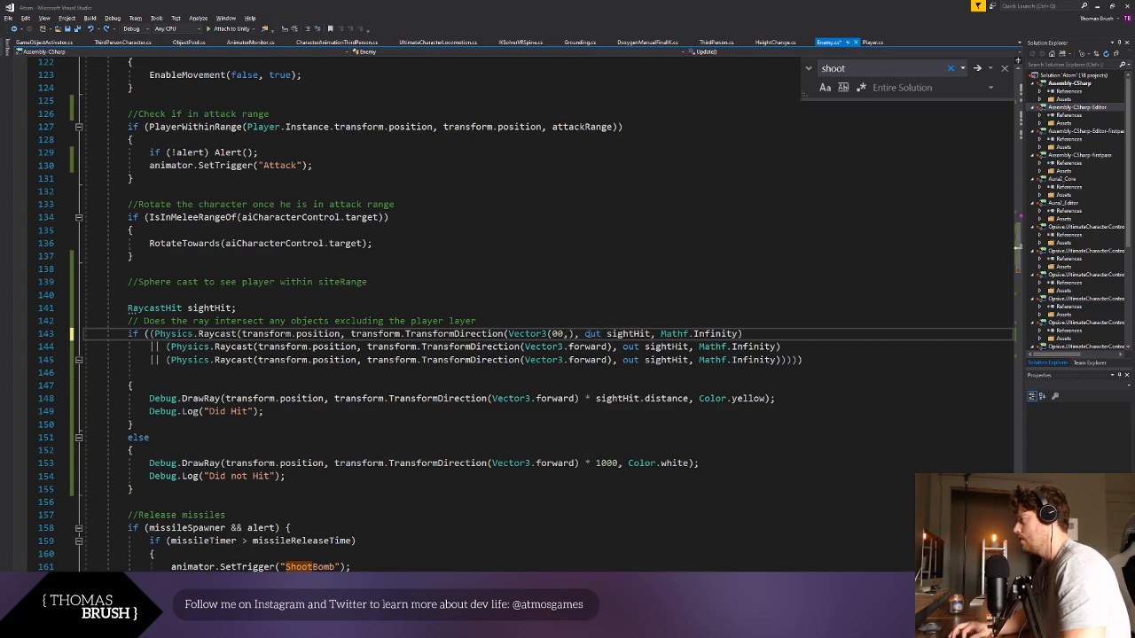
pyautogui.write('1)')
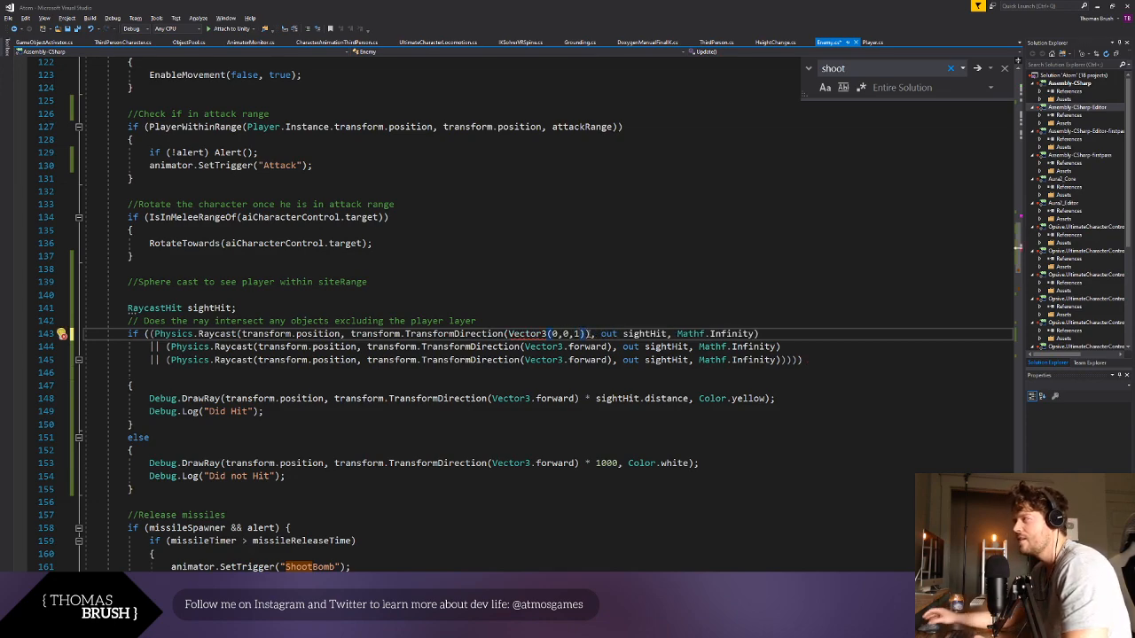
pyautogui.press('Down')
pyautogui.press('Down')
pyautogui.press('Down')
pyautogui.press('Down')
pyautogui.click(509, 335)
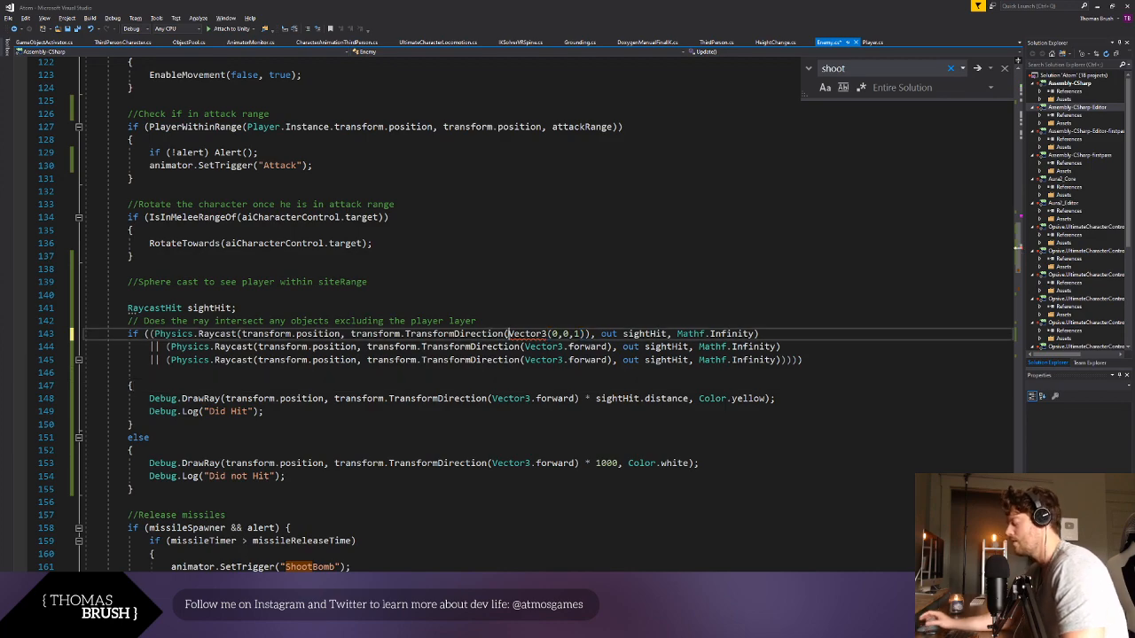
pyautogui.write('new')
# - Copy new Vector3(0,0,1) over Vector3.forward in the second and third Physics.Raycast calls and save the script
pyautogui.click(524, 425)
pyautogui.moveTo(508, 336); pyautogui.dragTo(610, 336)
pyautogui.moveTo(525, 346); pyautogui.dragTo(611, 347)
pyautogui.write('new Vector3(0, 0, 1)')
pyautogui.moveTo(527, 360); pyautogui.dragTo(608, 360)
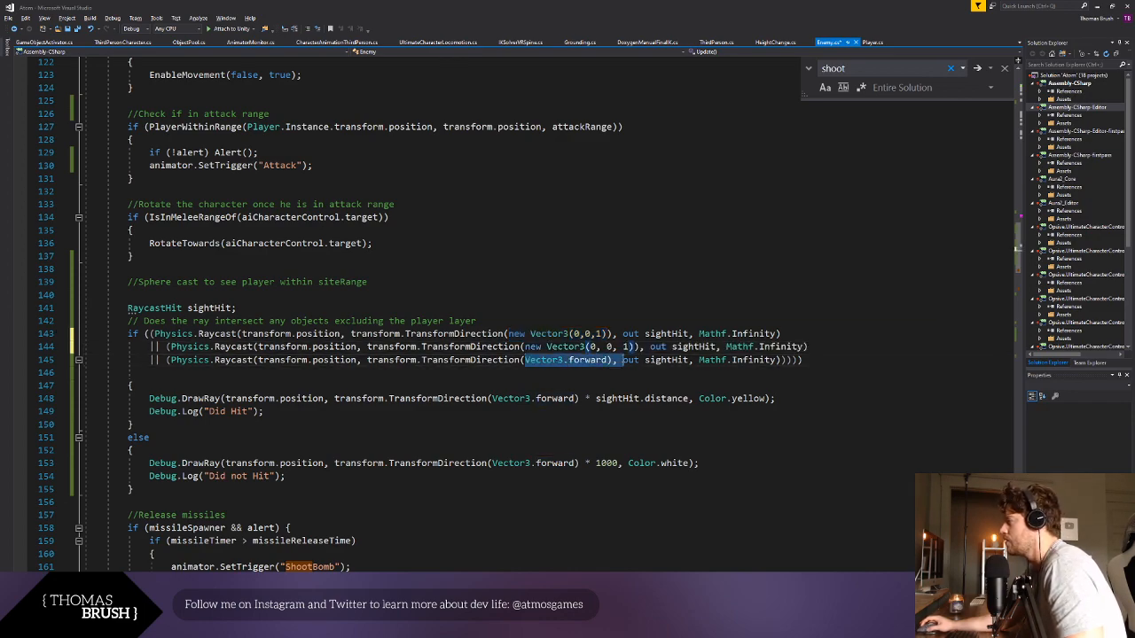
pyautogui.write('new Vector3(0, 0, 1)')
pyautogui.click(621, 386)
pyautogui.hotkey('ctrl', 's')
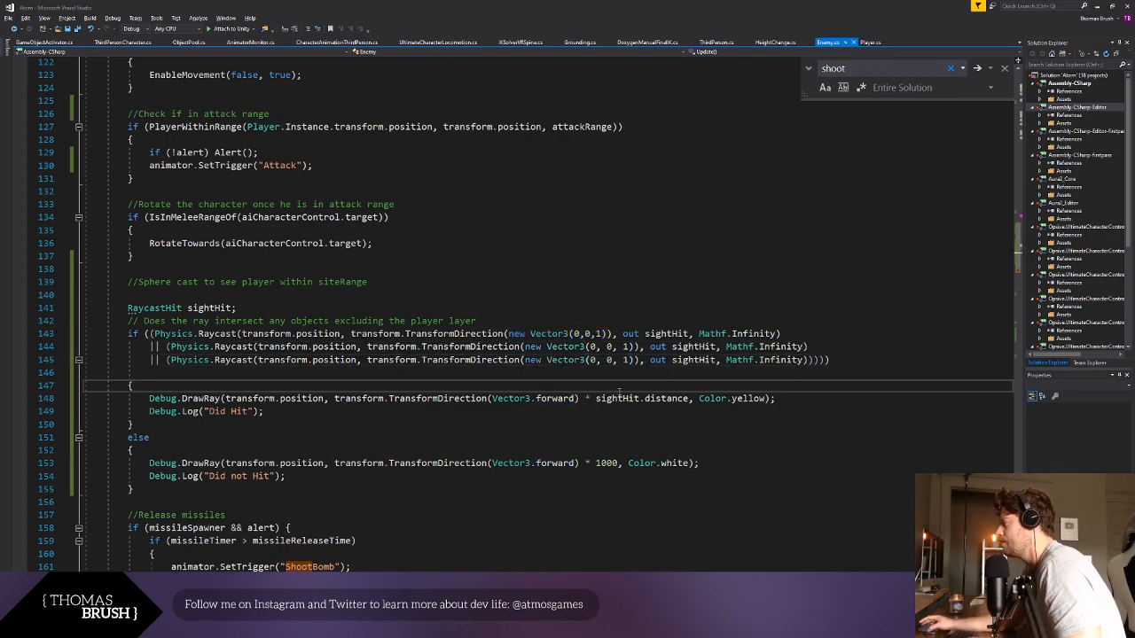
# - Replace Vector3.forward with a copy of new Vector3(0, 0, 1) in both the yellow and the white Debug.DrawRay calls
pyautogui.click(533, 399)
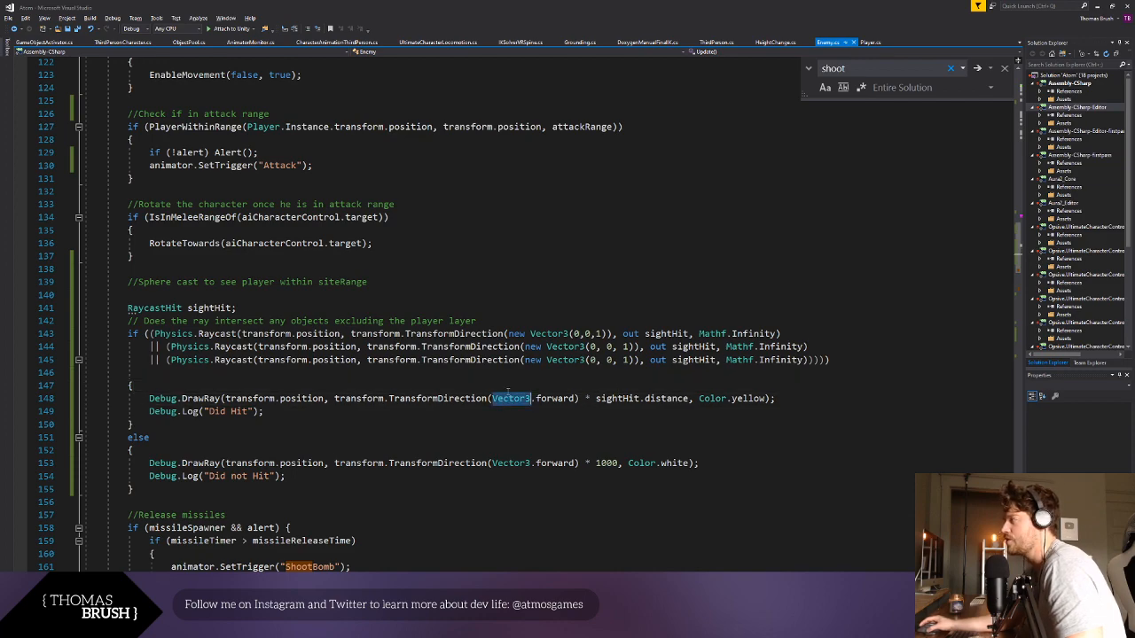
pyautogui.moveTo(508, 333); pyautogui.dragTo(609, 334)
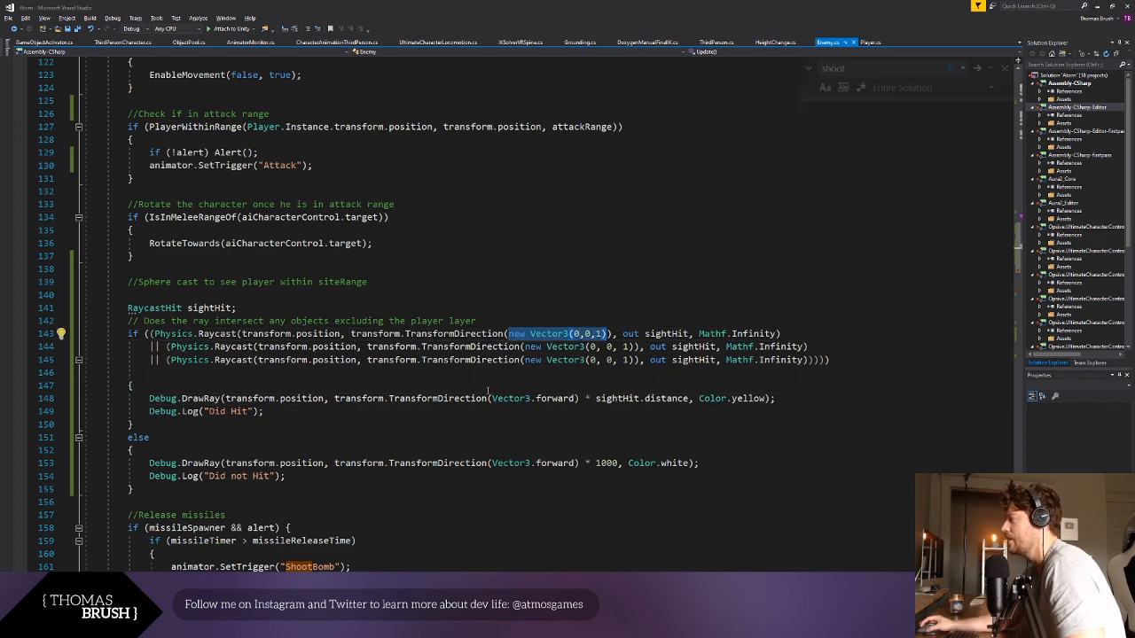
pyautogui.moveTo(492, 398); pyautogui.dragTo(578, 398)
pyautogui.write('new Vector3(0, 0, 1)')
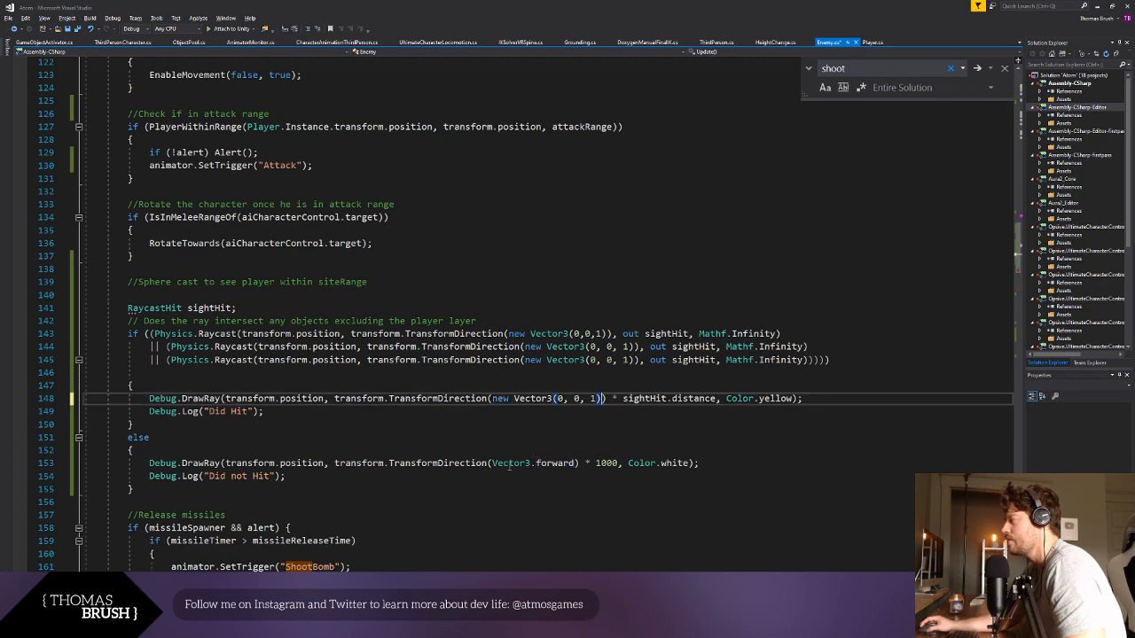
pyautogui.moveTo(492, 463); pyautogui.dragTo(578, 463)
pyautogui.write('new Vector3(0, 0, 1)')
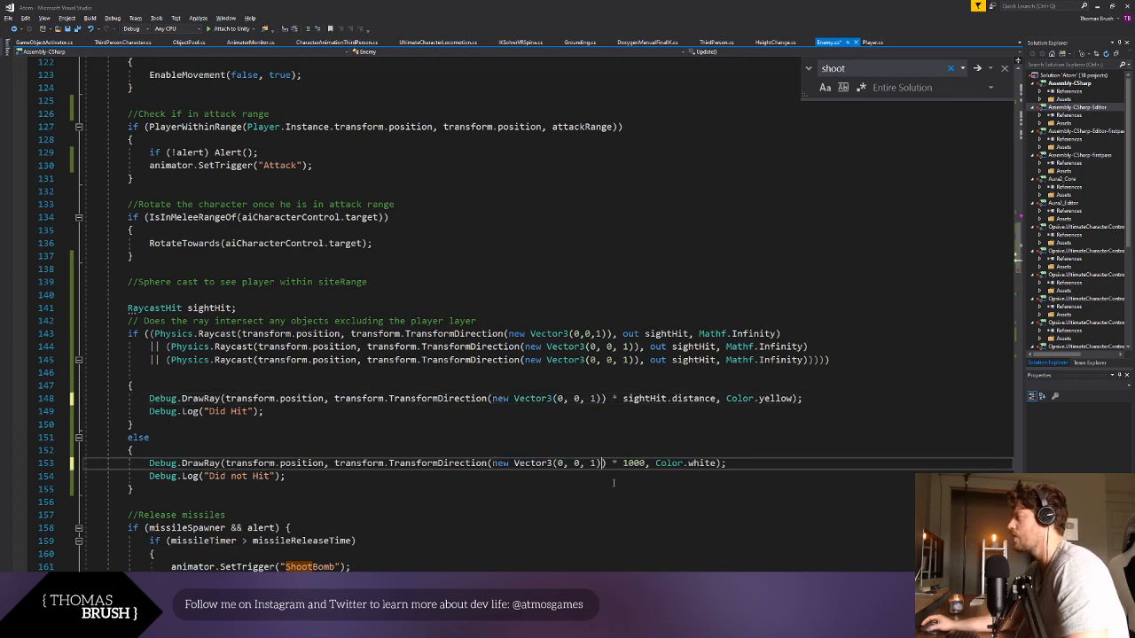
# - Duplicate the yellow Debug.DrawRay line twice inside the hit block of the sight check and save the script
pyautogui.click(629, 489)
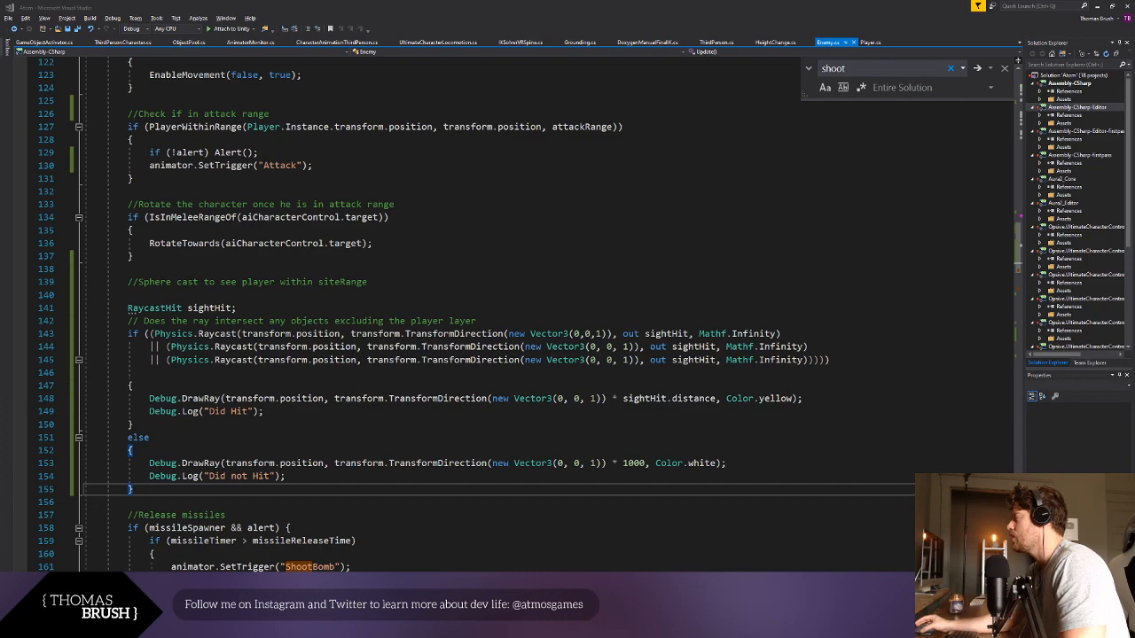
pyautogui.click(563, 360)
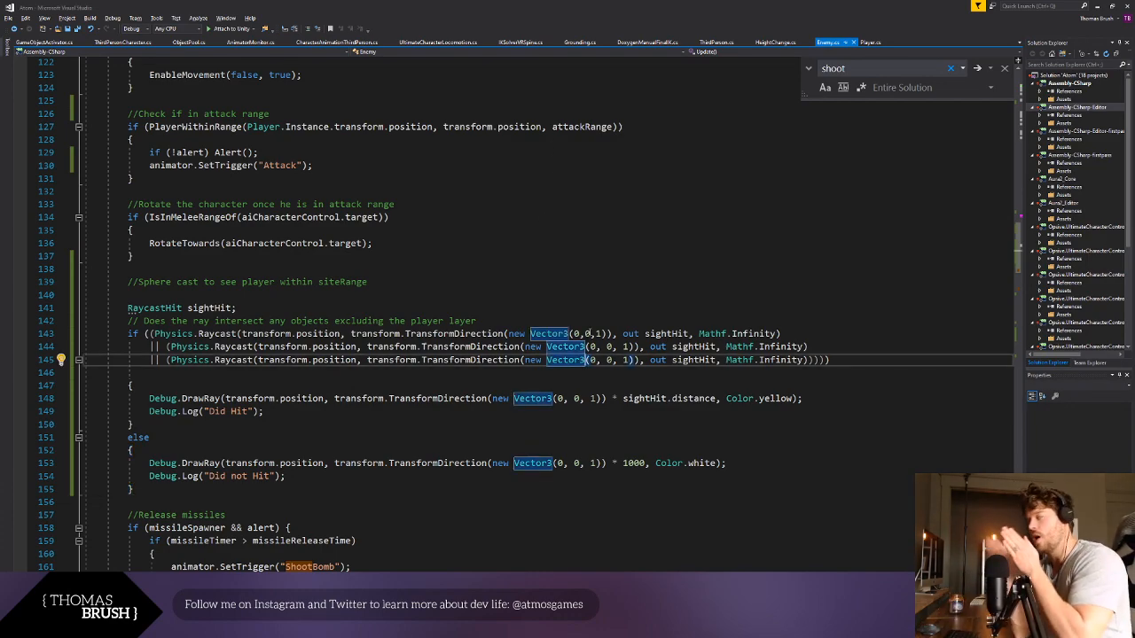
pyautogui.press('Down')
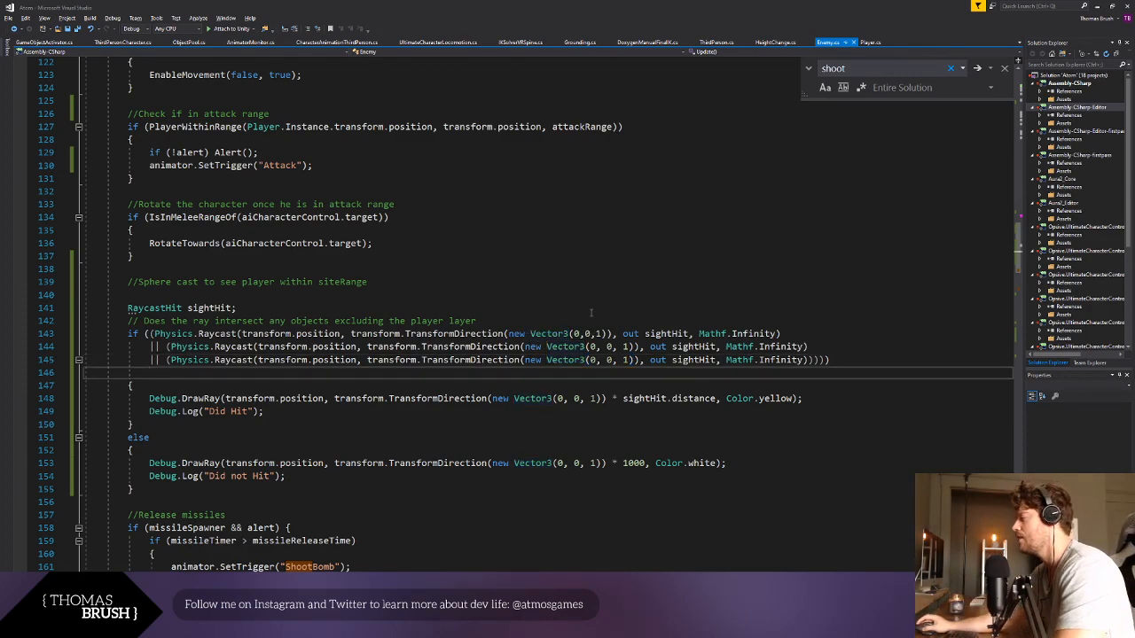
pyautogui.moveTo(149, 398); pyautogui.dragTo(829, 399)
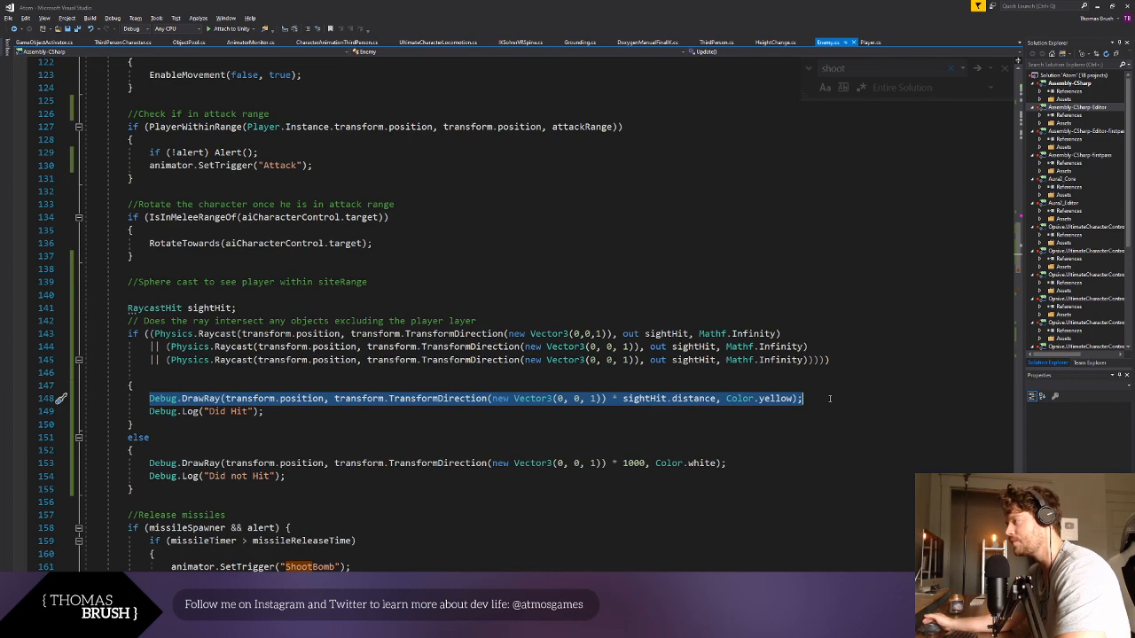
pyautogui.click(830, 398)
pyautogui.hotkey('ctrl', 'd')
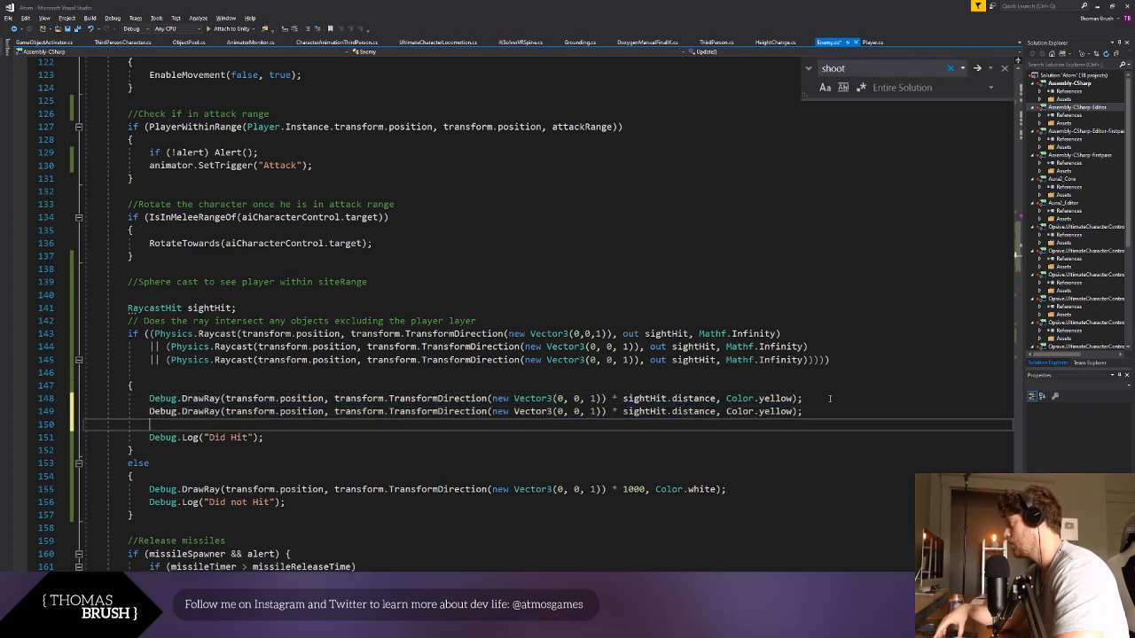
pyautogui.hotkey('ctrl', 'd')
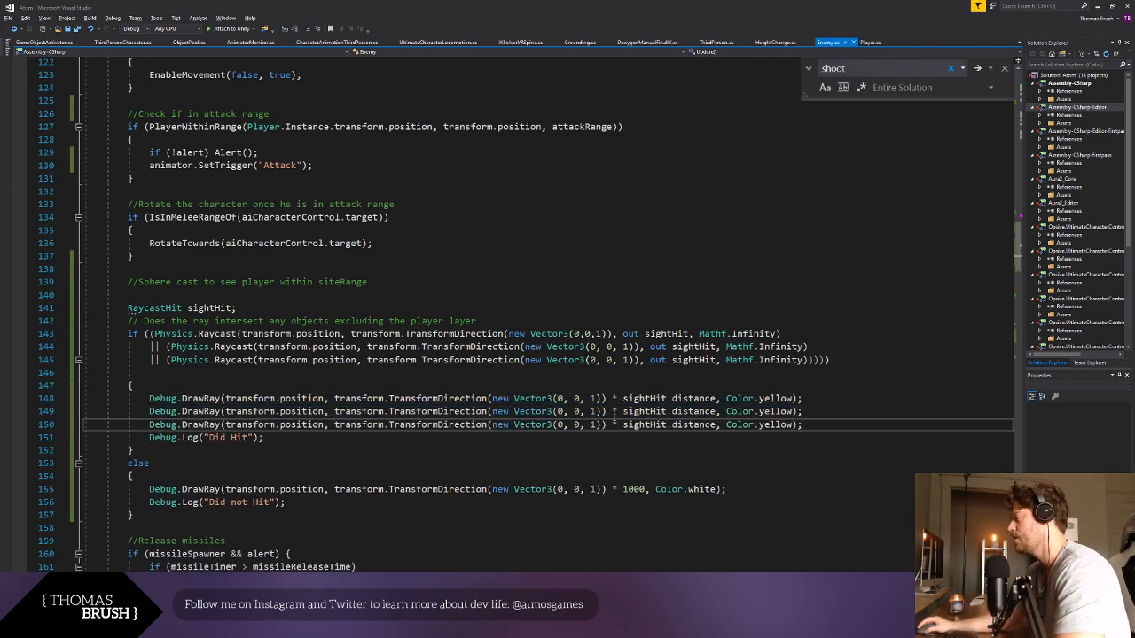
# - Set the x value of new Vector3 to .1 in the first yellow DrawRay line and -.1 in the second, and save
pyautogui.press('Up')
pyautogui.press('Up')
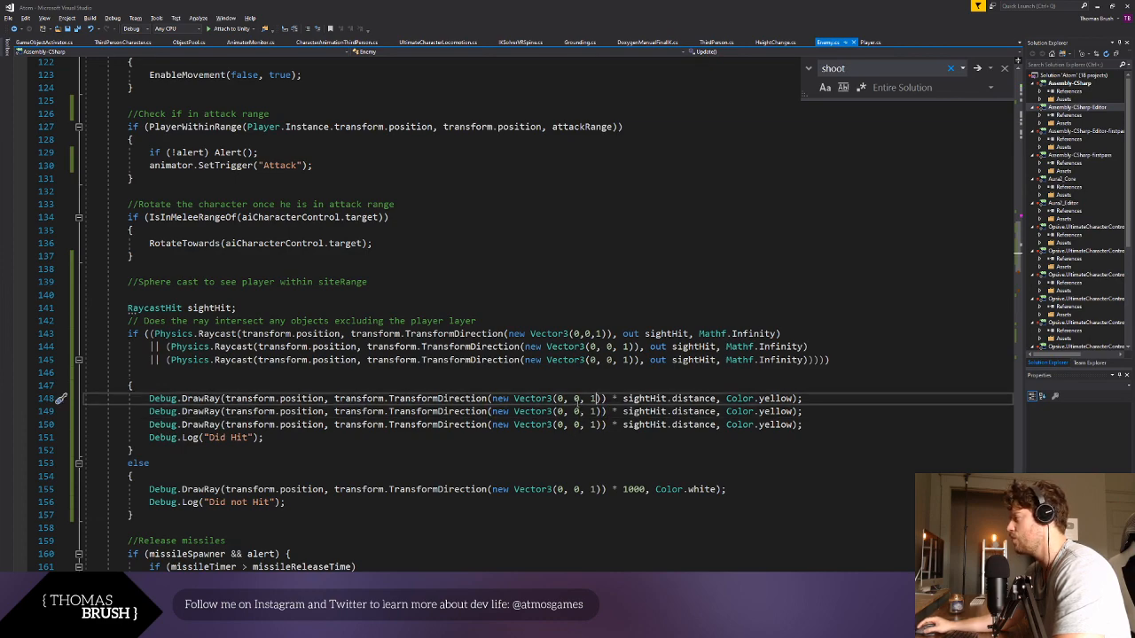
pyautogui.click(558, 399)
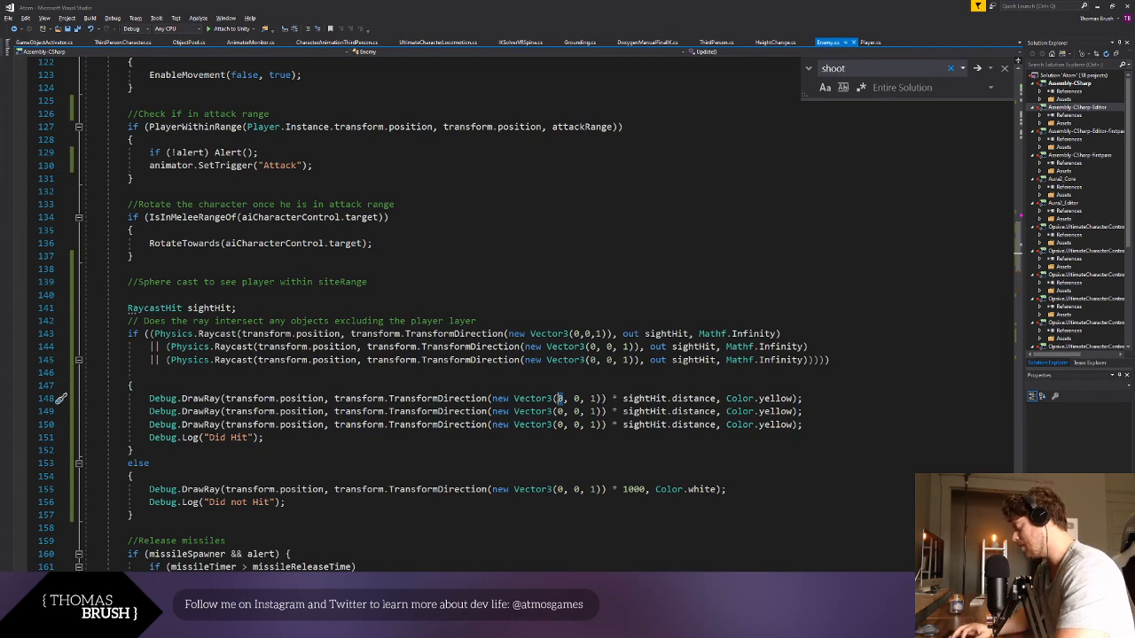
pyautogui.press('Delete')
pyautogui.write('.1')
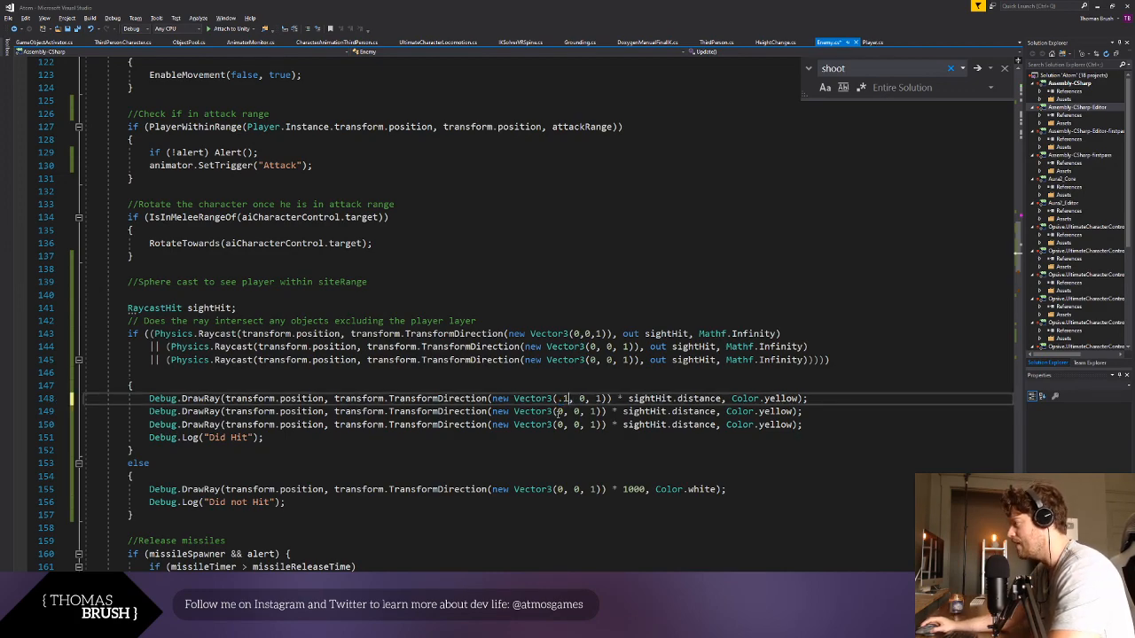
pyautogui.click(560, 412)
pyautogui.press('Delete')
pyautogui.write('-.1')
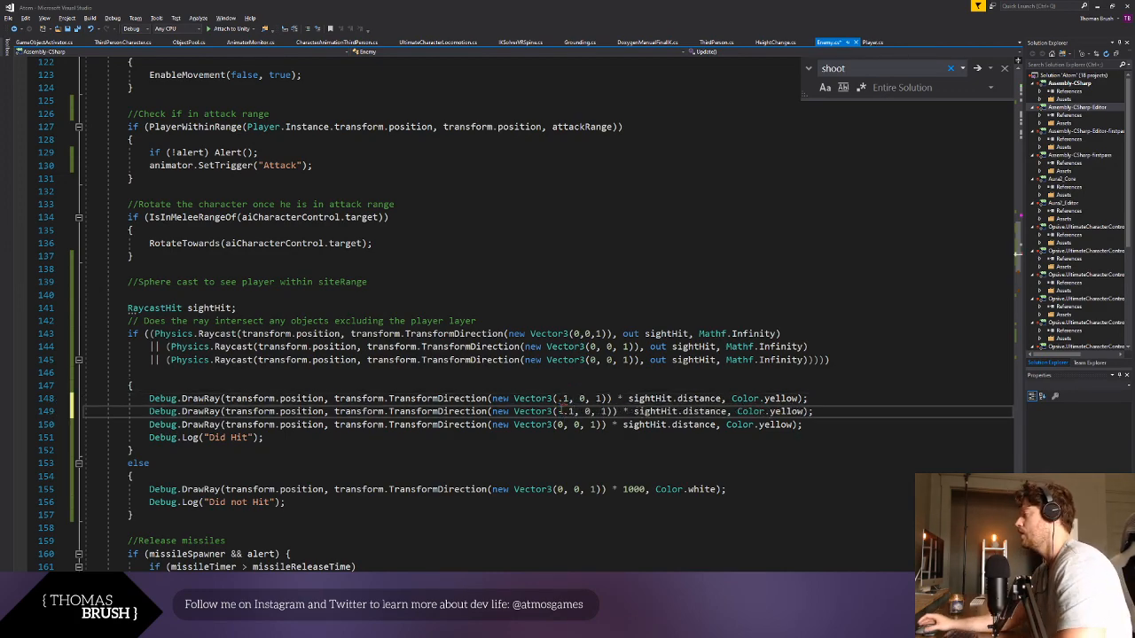
pyautogui.click(685, 436)
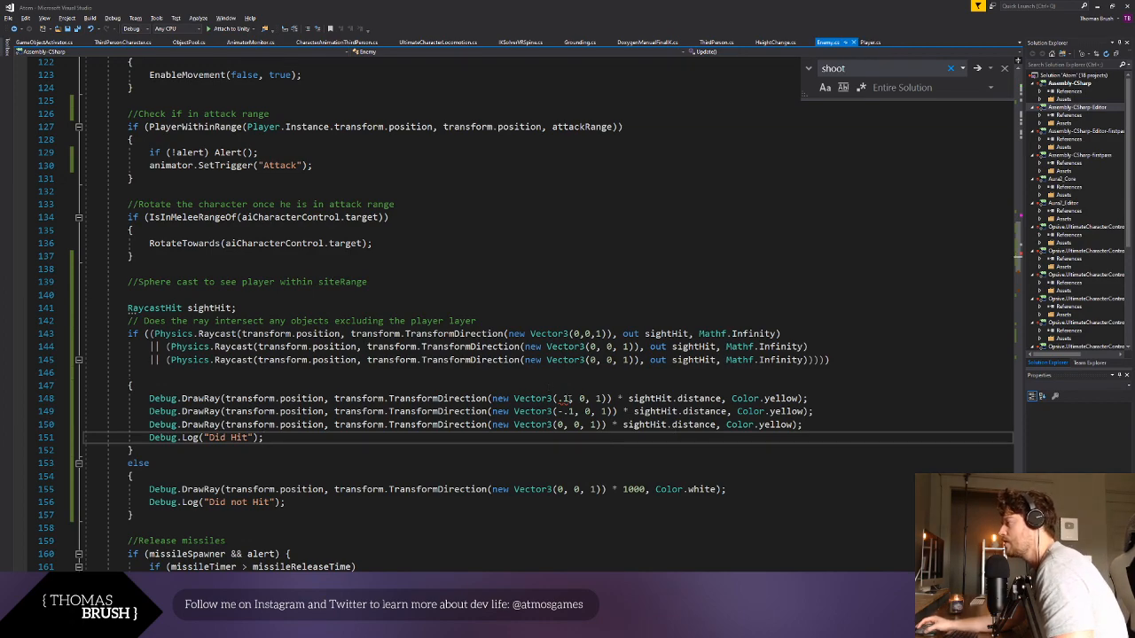
# - Add the f suffix to the .1 and -.1 values in the first two yellow DrawRay lines
pyautogui.click(566, 398)
pyautogui.write('f')
pyautogui.click(585, 425)
pyautogui.click(575, 412)
pyautogui.write('f')
pyautogui.click(713, 425)
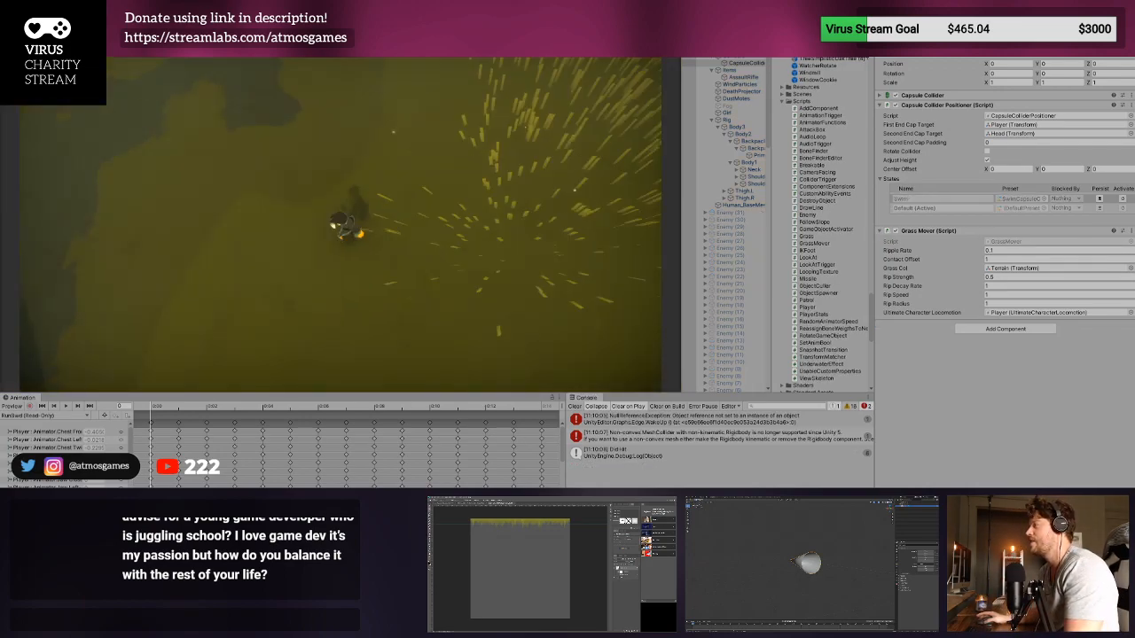
# - Examine the enemy's debug rays in Unity's Scene view from several angles while the game is playing
pyautogui.hotkey('ctrl', '1')
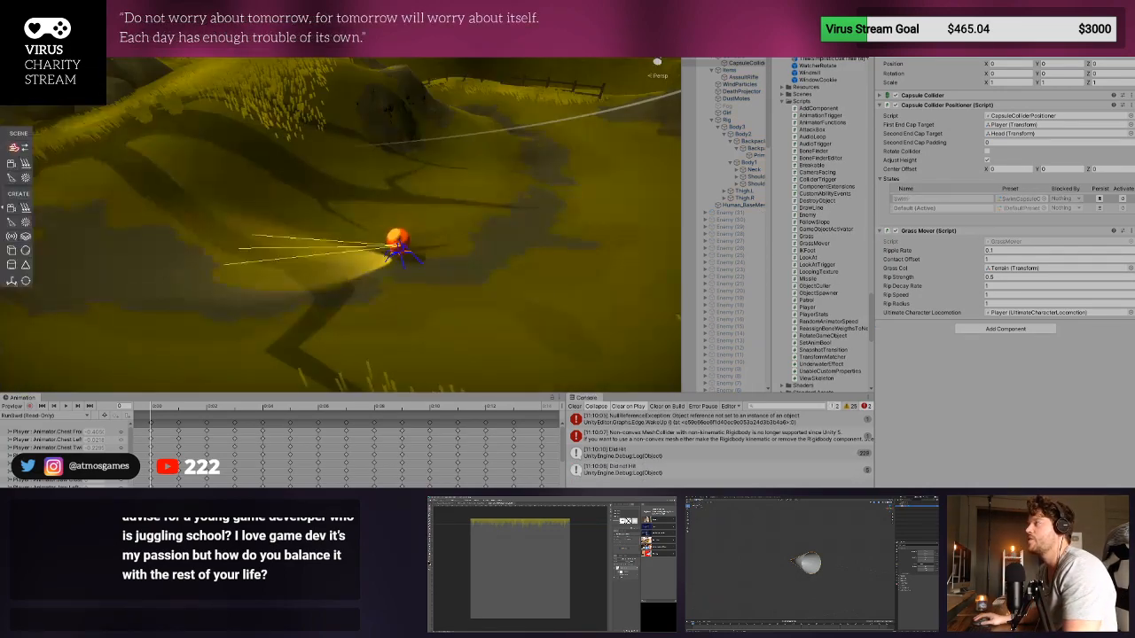
pyautogui.scroll(-5, 321, 246)
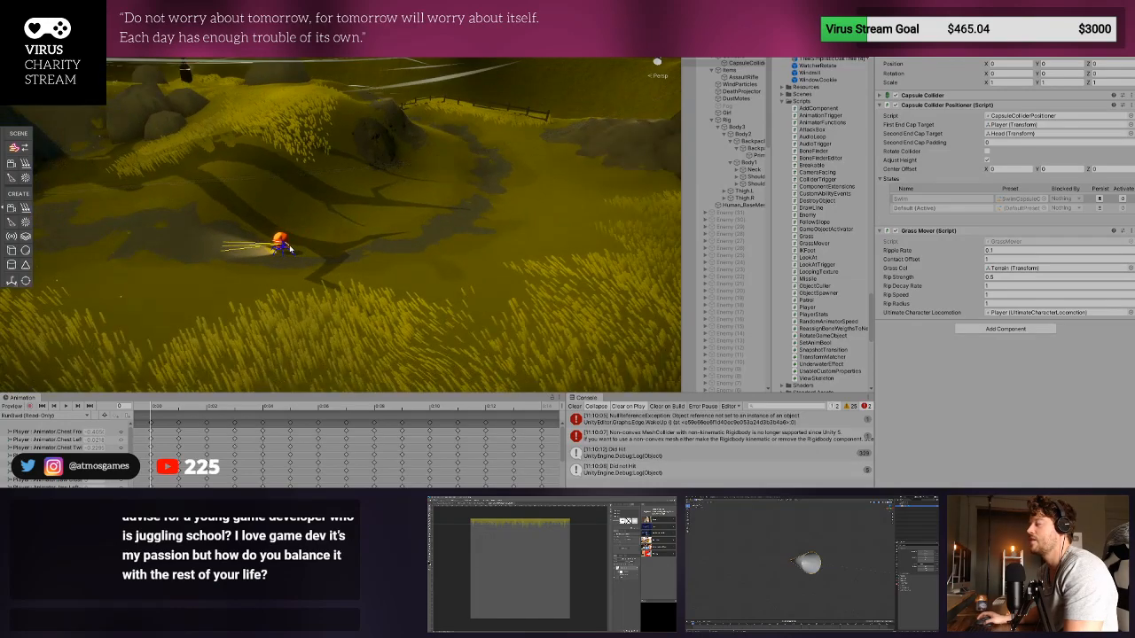
pyautogui.moveTo(310, 250); pyautogui.dragTo(592, 294, button='middle')
pyautogui.moveTo(354, 266); pyautogui.dragTo(590, 331, button='middle')
pyautogui.moveTo(479, 217); pyautogui.dragTo(603, 347, button='right')
pyautogui.moveTo(505, 296); pyautogui.dragTo(563, 285, button='middle')
pyautogui.moveTo(325, 276); pyautogui.dragTo(438, 278, button='middle')
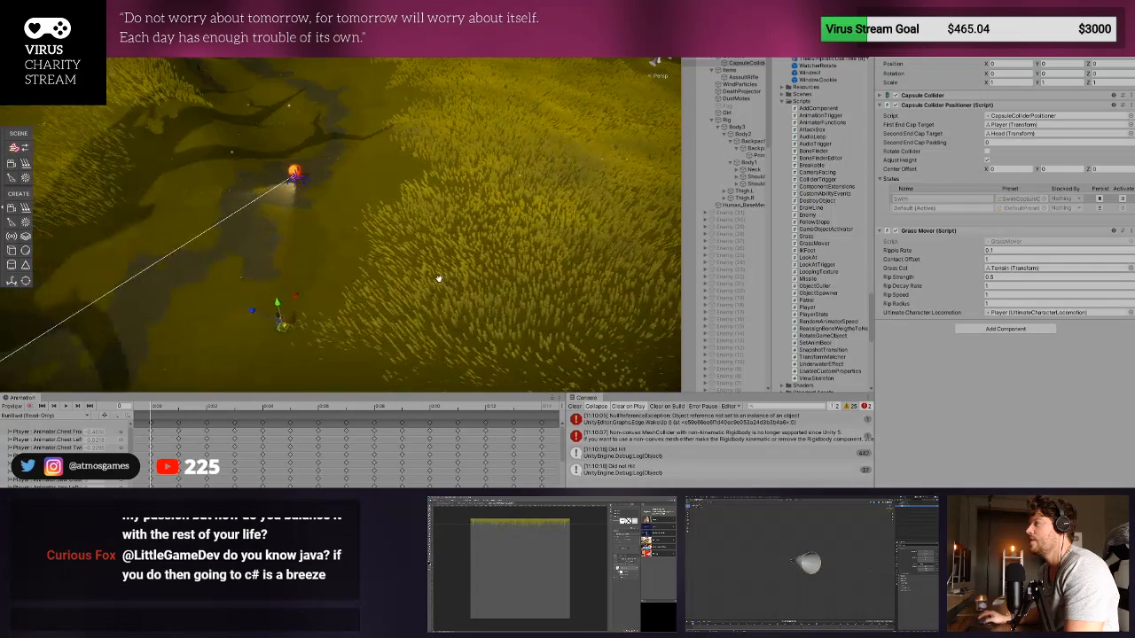
pyautogui.moveTo(323, 277); pyautogui.dragTo(548, 289, button='middle')
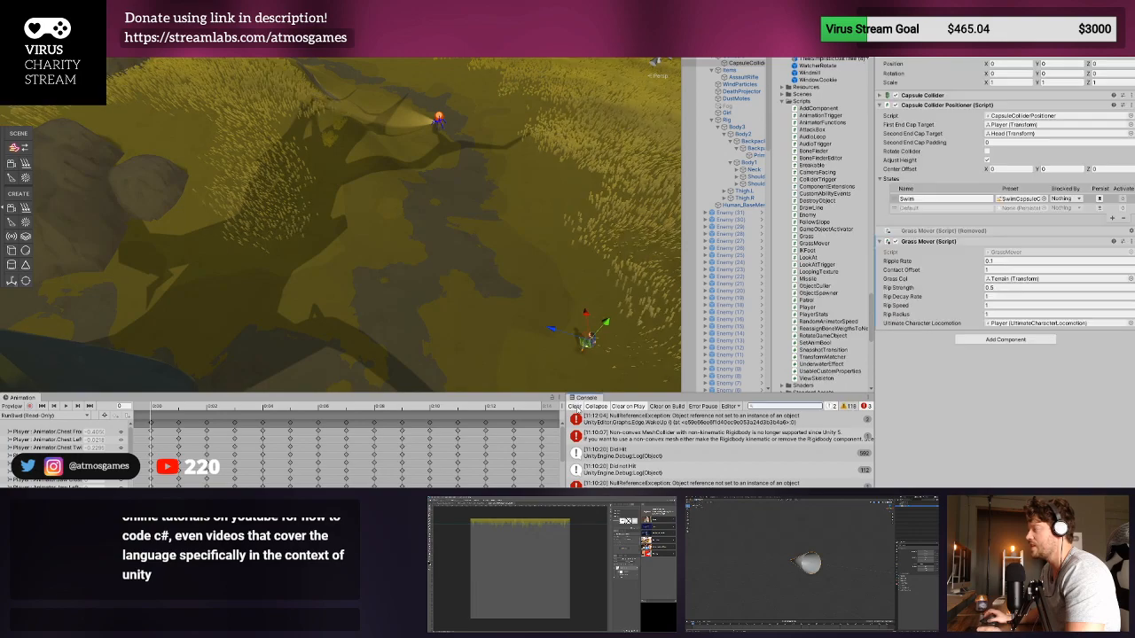
# - Clear the console and examine the enemy's debug rays in the Scene view during another play test
pyautogui.click(576, 406)
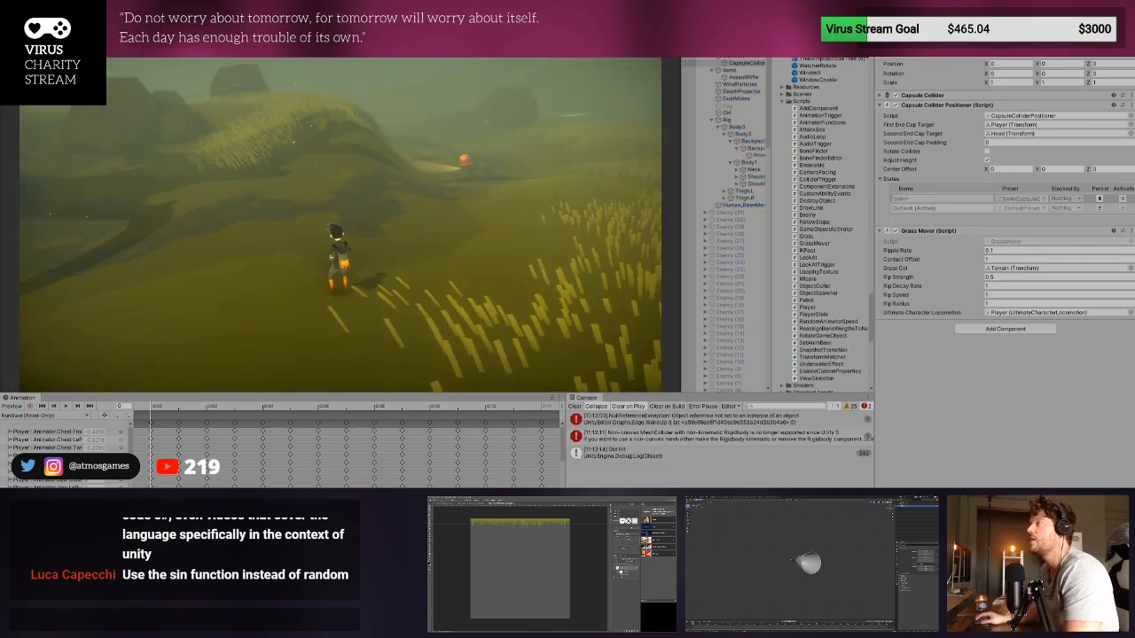
pyautogui.hotkey('ctrl', '1')
pyautogui.click(436, 128)
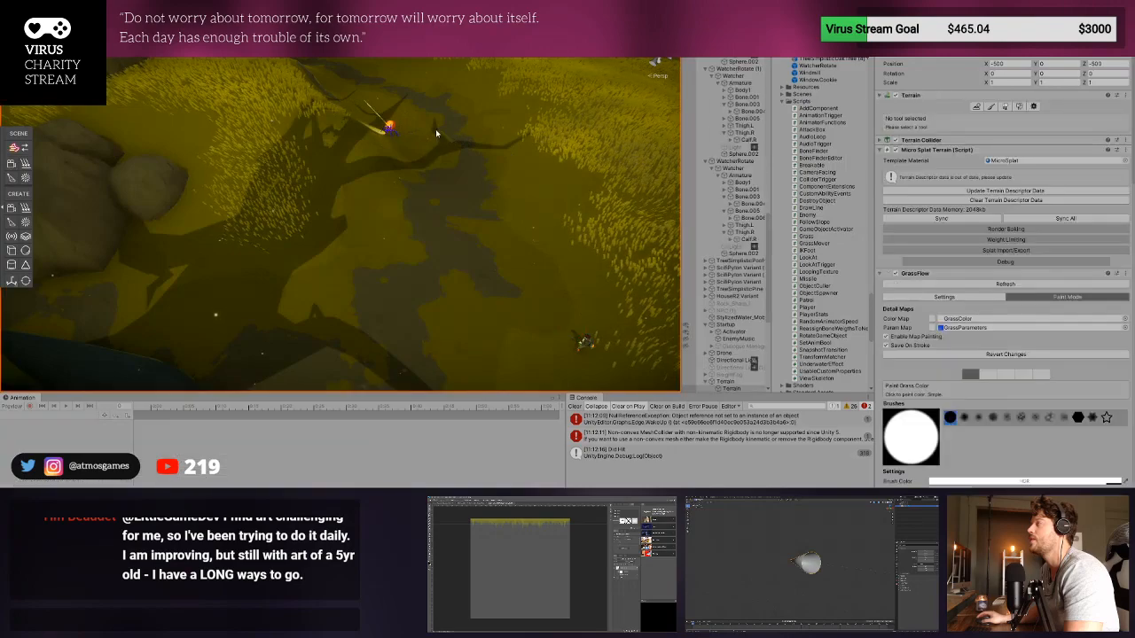
pyautogui.click(472, 161)
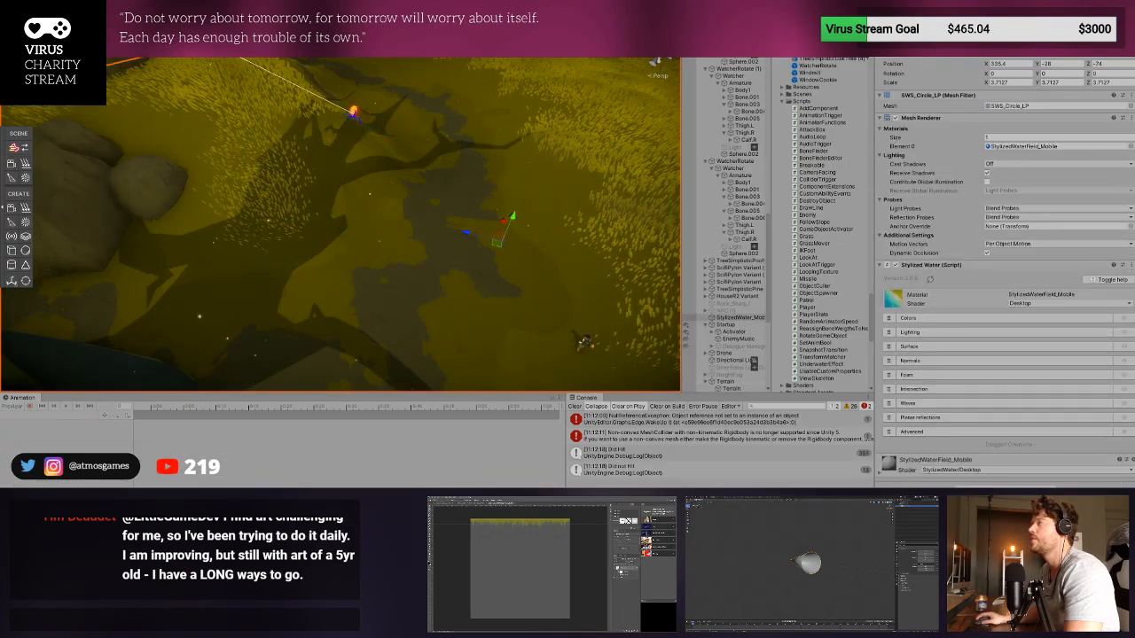
pyautogui.hotkey('ctrl', '2')
pyautogui.hotkey('ctrl', '1')
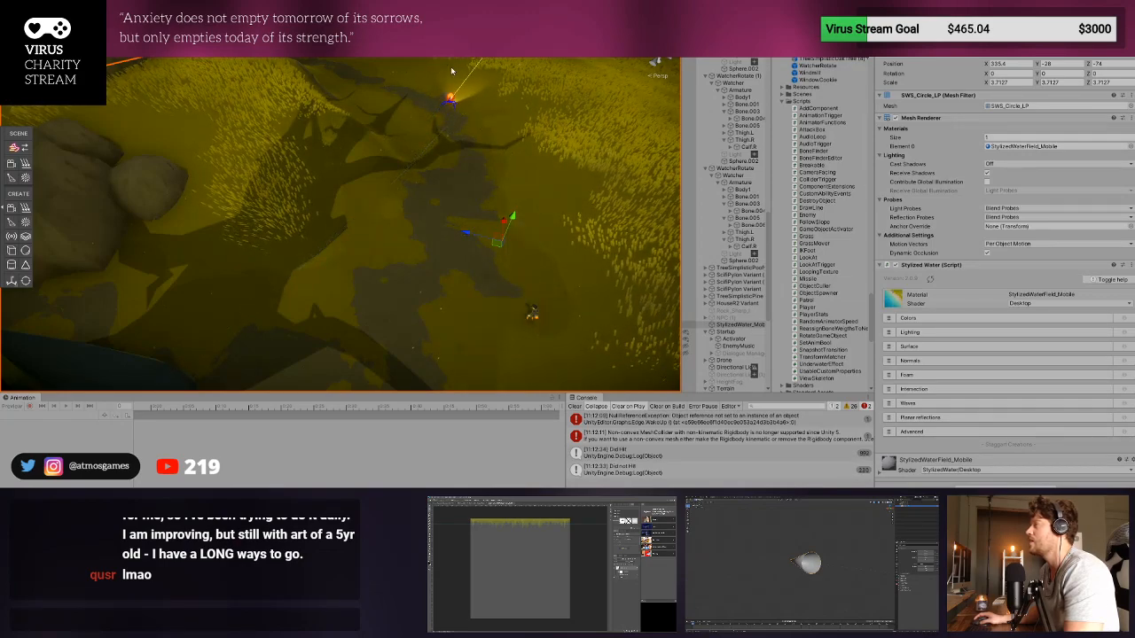
pyautogui.hotkey('ctrl', 'p')
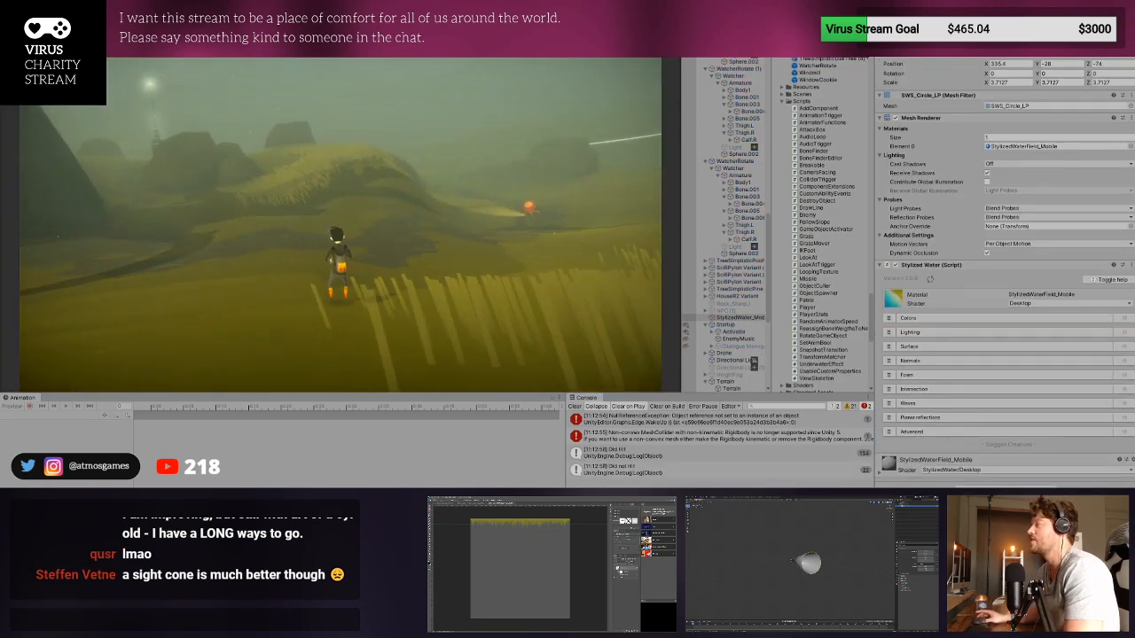
# - Check the enemy's rays in the Scene view during a further play test, and end it with a cleared console
pyautogui.hotkey('ctrl', '1')
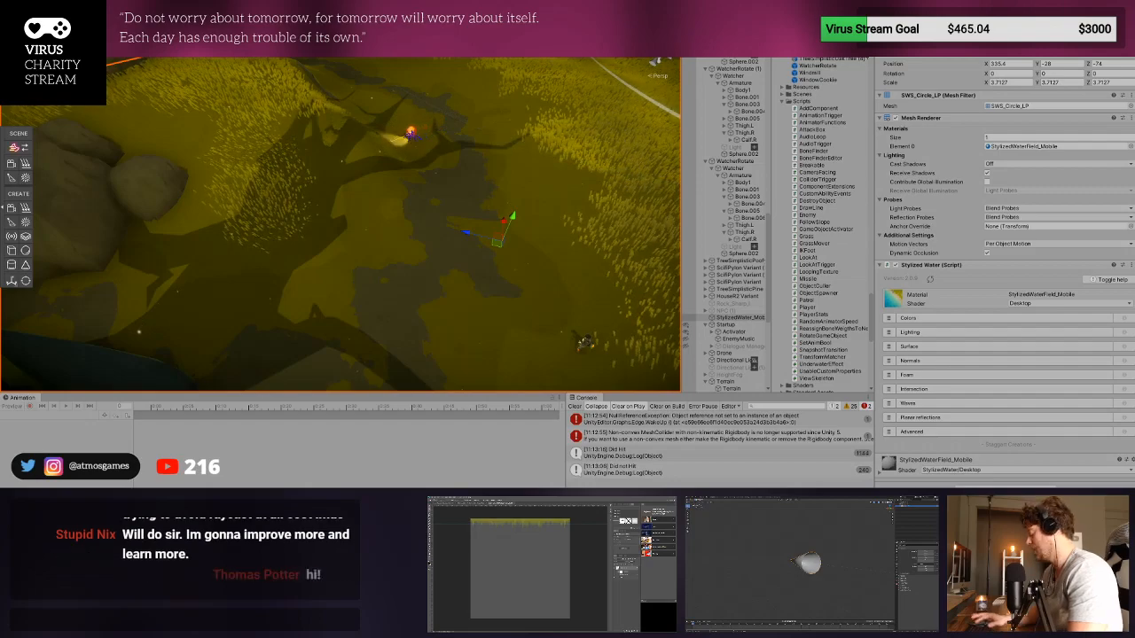
pyautogui.hotkey('ctrl', 'p')
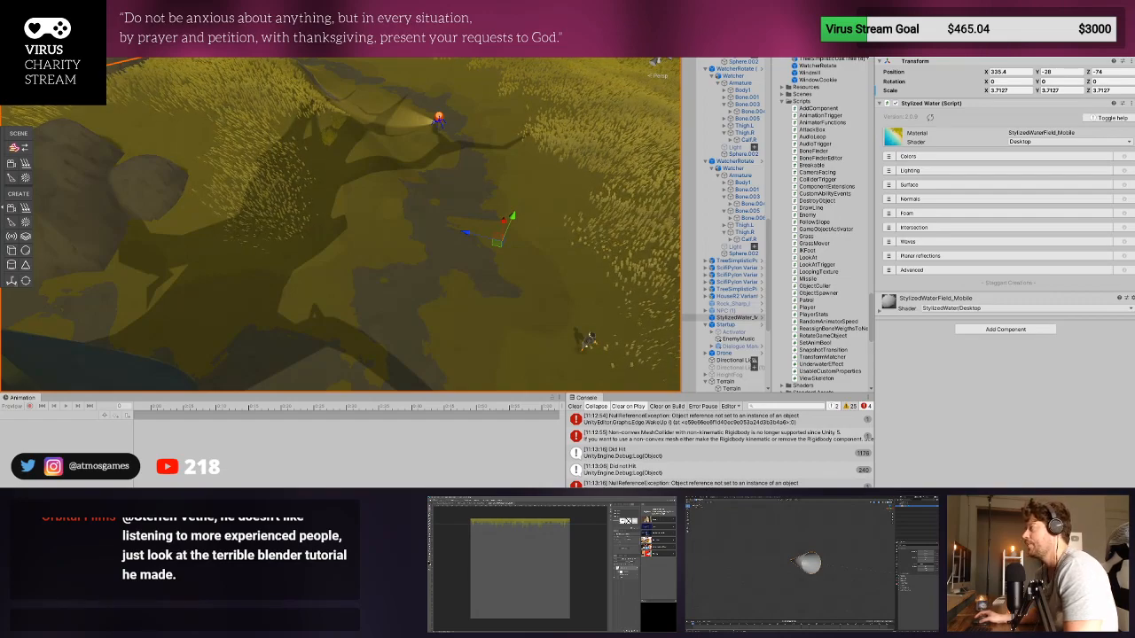
pyautogui.click(575, 406)
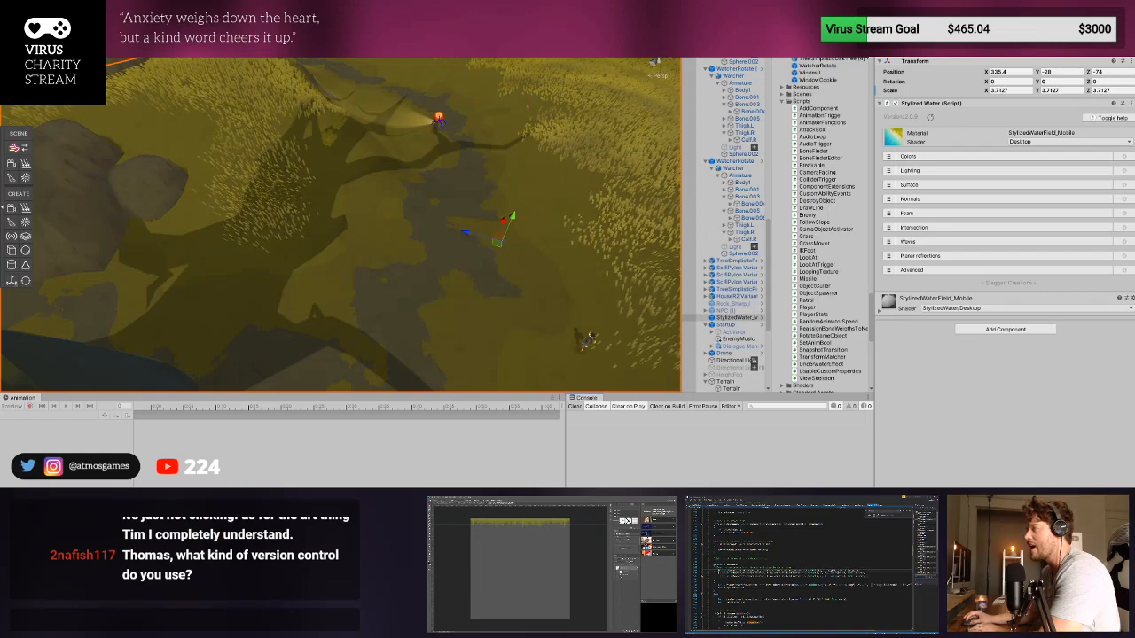
# - Switch to Visual Studio and select the last additional Physics.Raycast condition in the Enemy script's sight check
pyautogui.moveTo(718, 573); pyautogui.dragTo(874, 578)
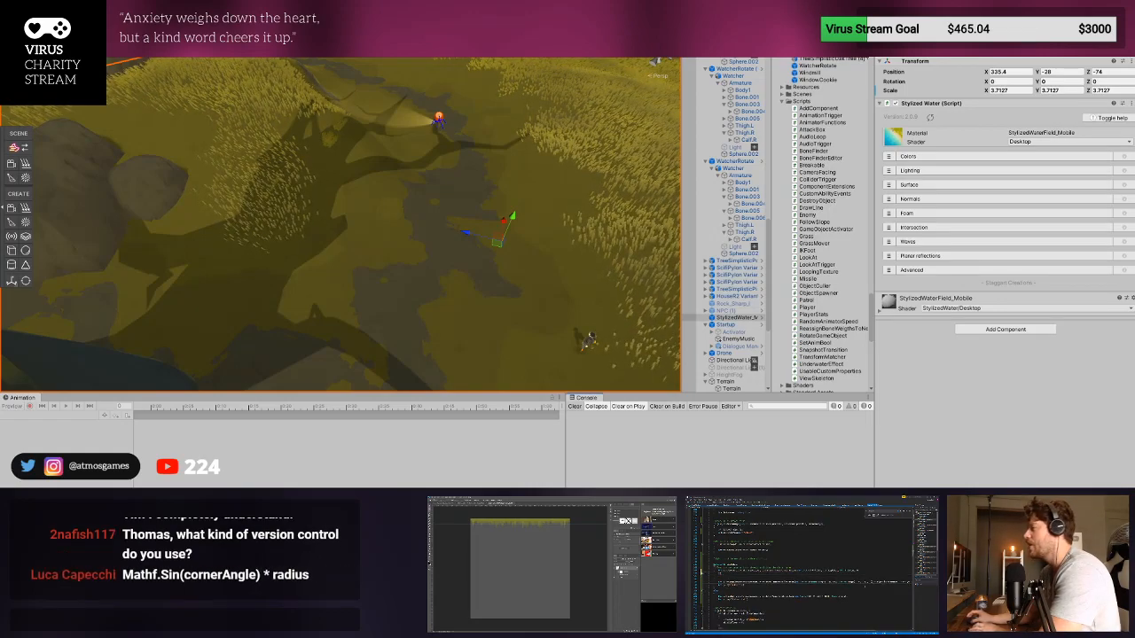
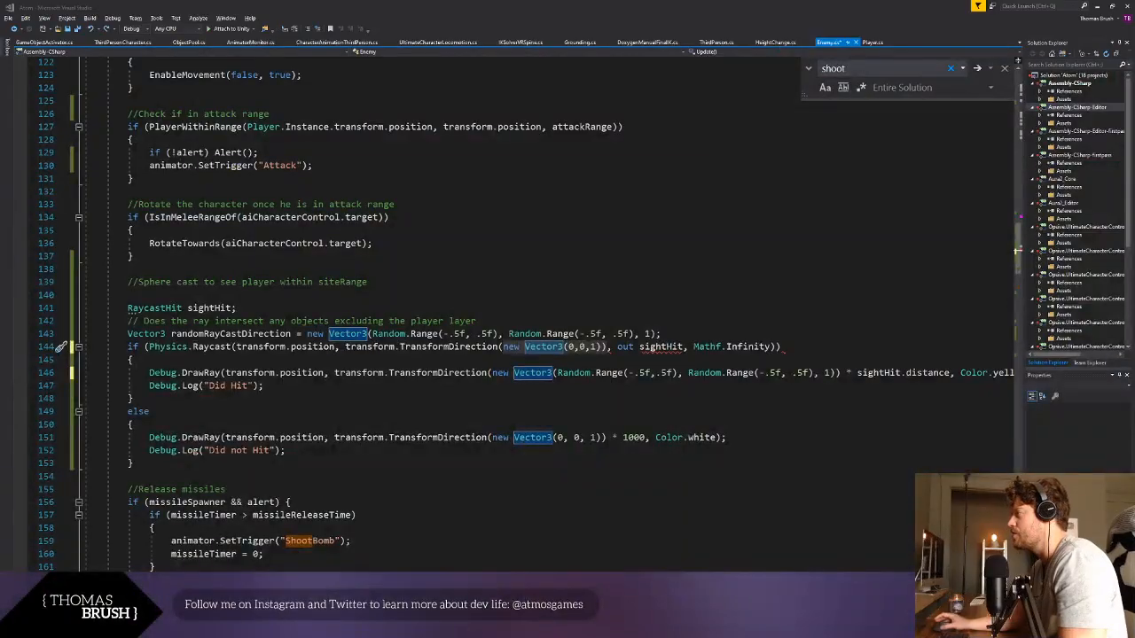
# - Examine how the Enemy script's sight raycast and both debug rays build their directions, compared with the randomRayCastDirection variable
pyautogui.click(413, 413)
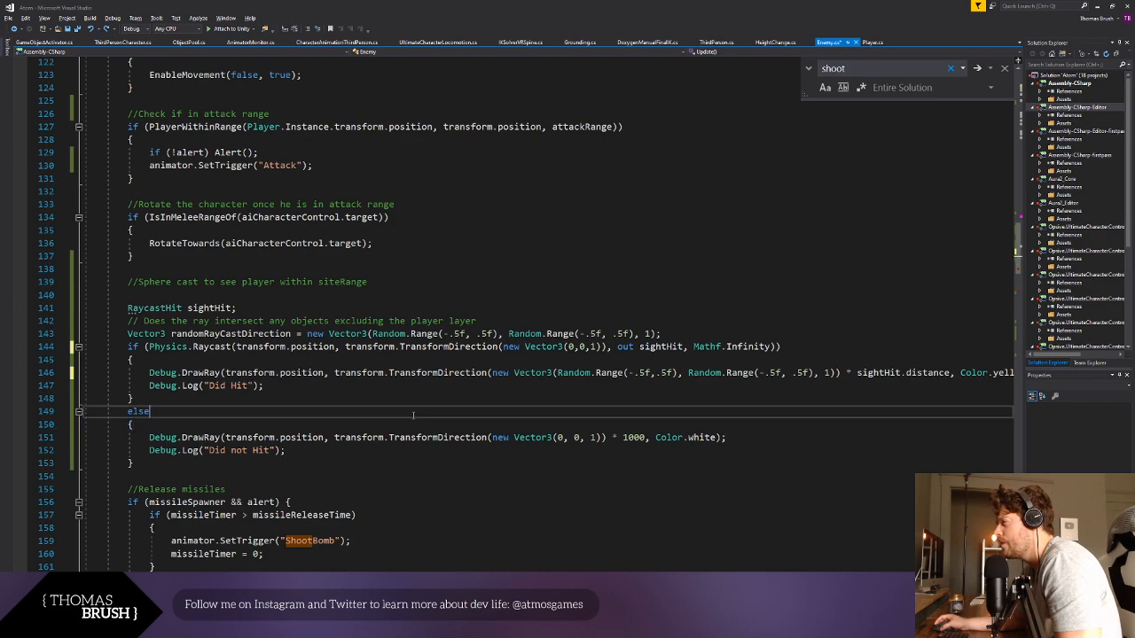
pyautogui.click(706, 337)
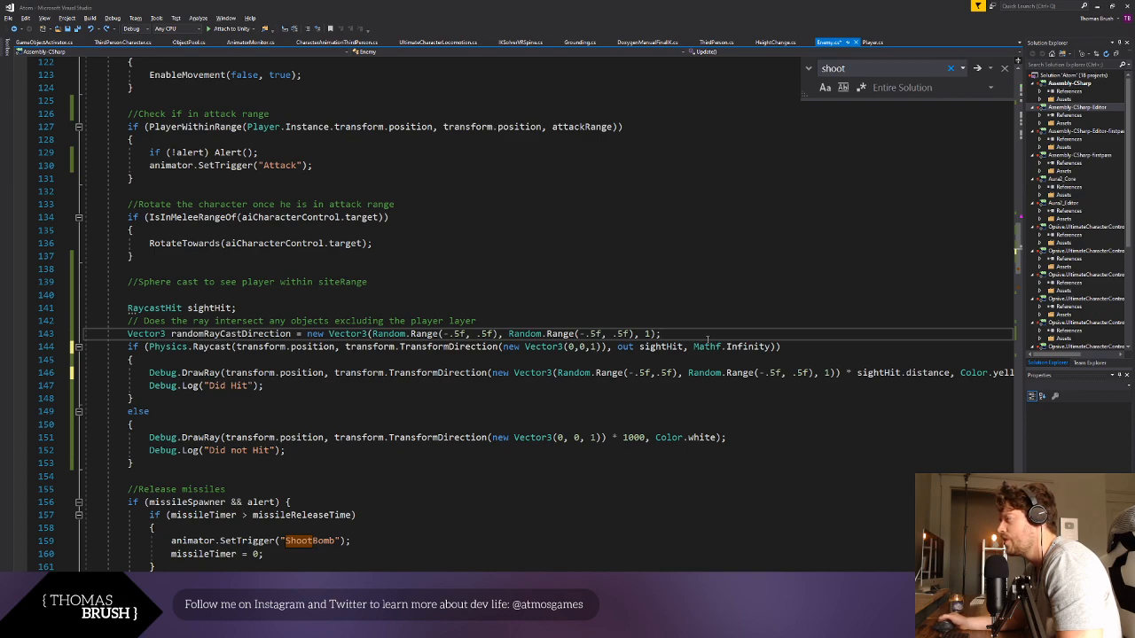
pyautogui.moveTo(603, 347); pyautogui.dragTo(507, 347)
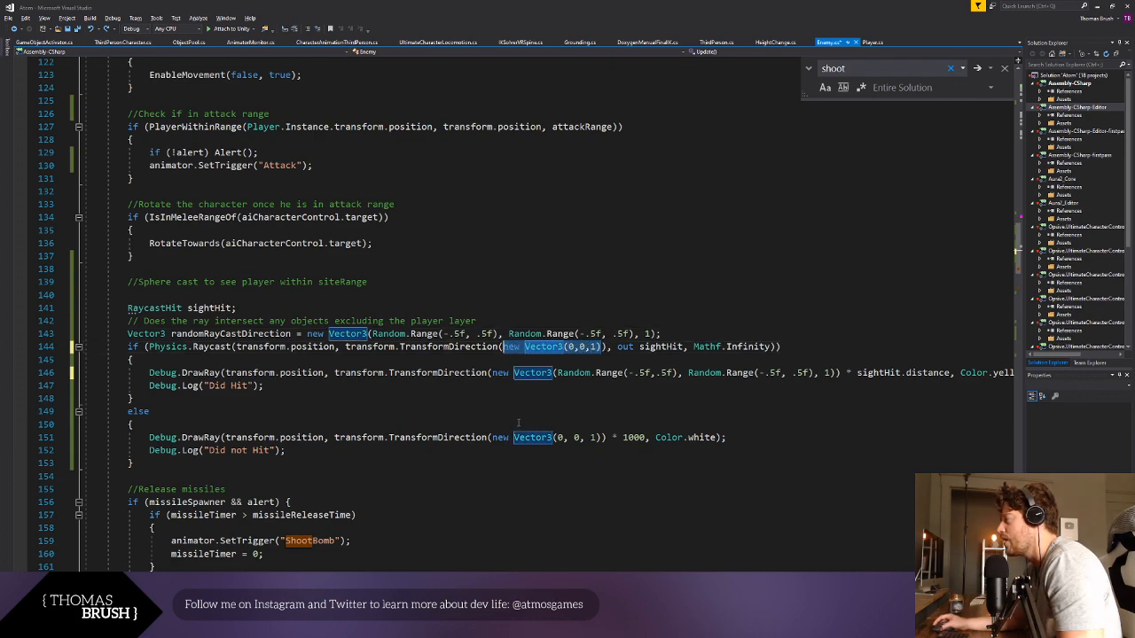
pyautogui.click(477, 406)
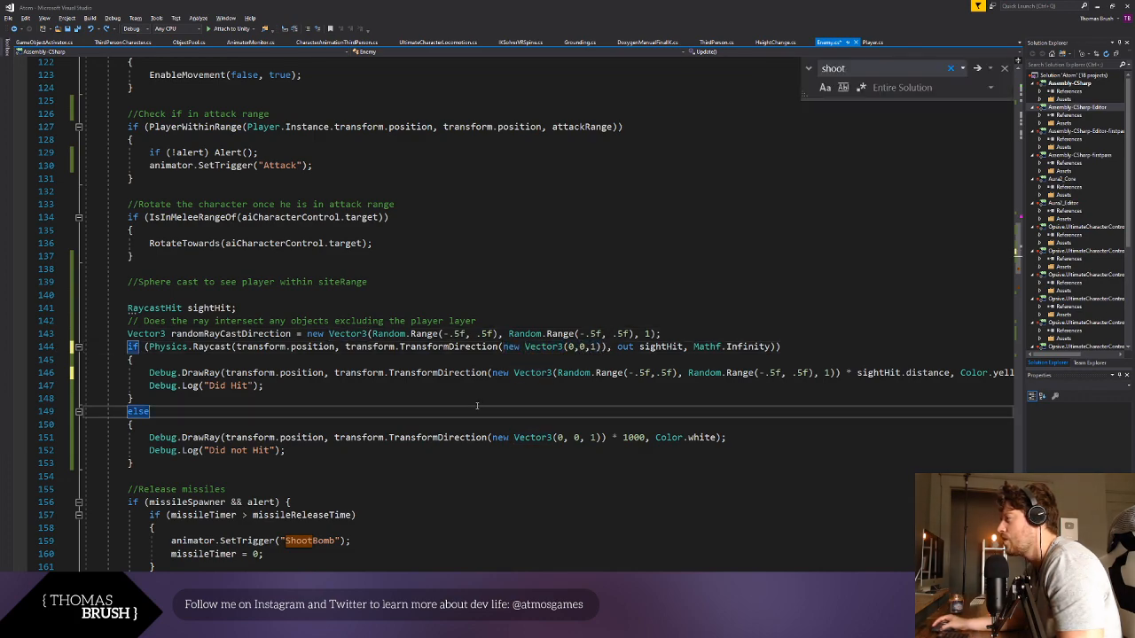
pyautogui.click(345, 347)
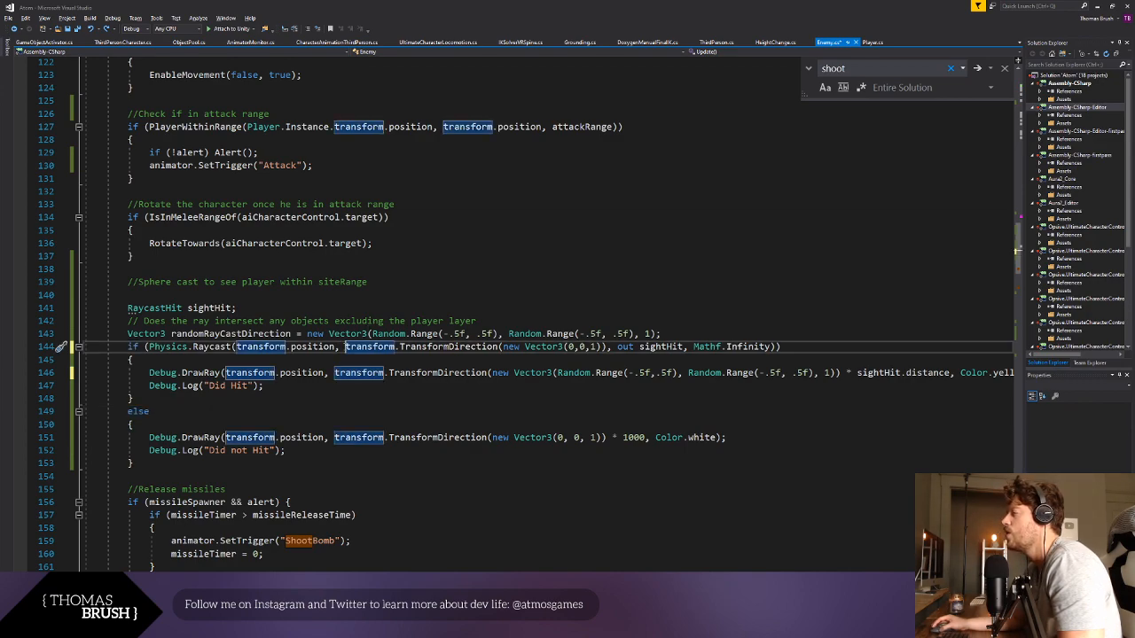
pyautogui.click(512, 437)
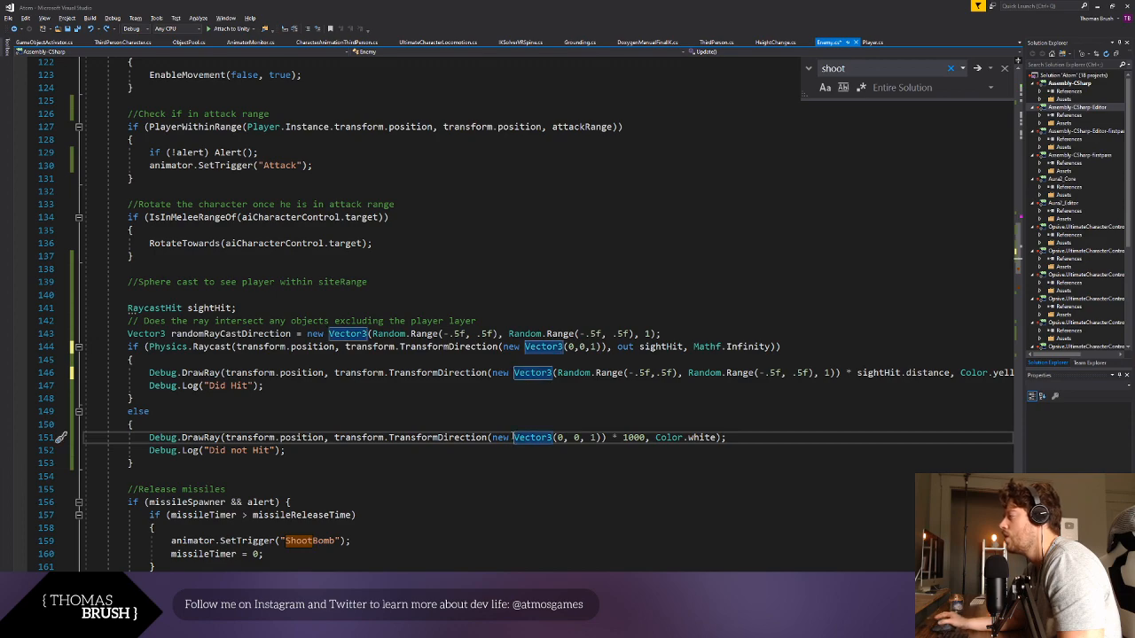
pyautogui.click(346, 347)
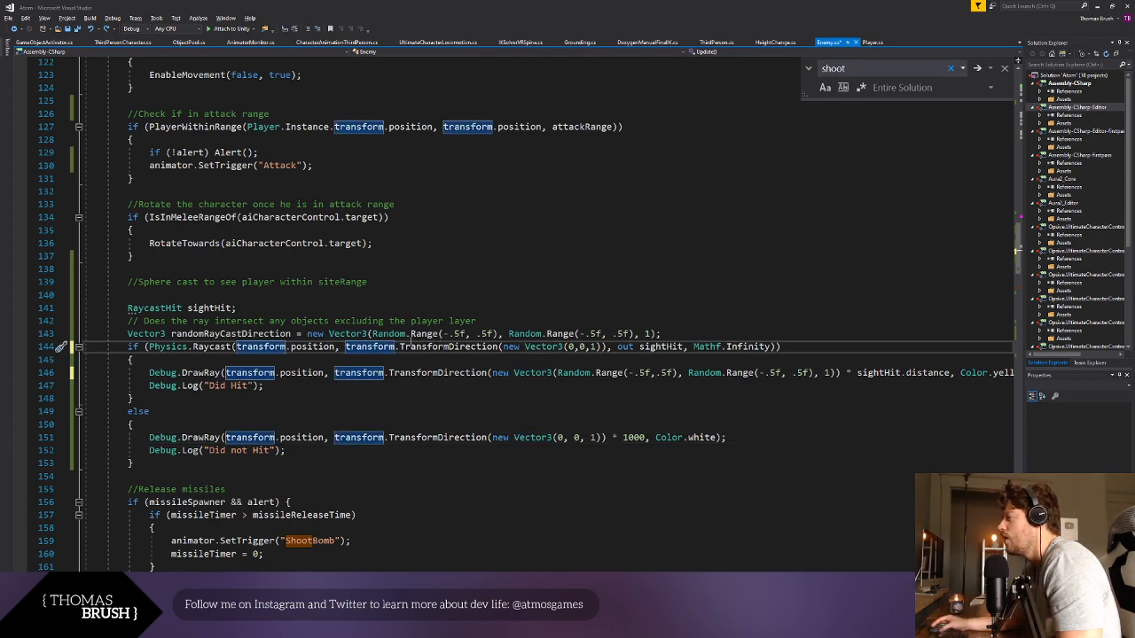
pyautogui.click(425, 372)
pyautogui.click(514, 437)
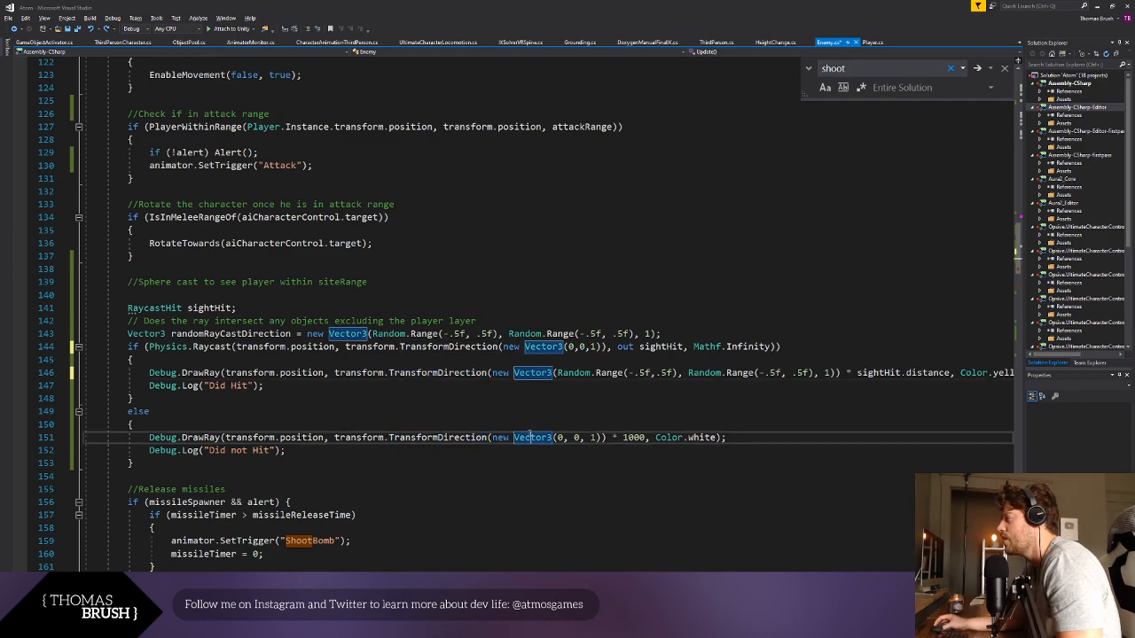
pyautogui.click(607, 346)
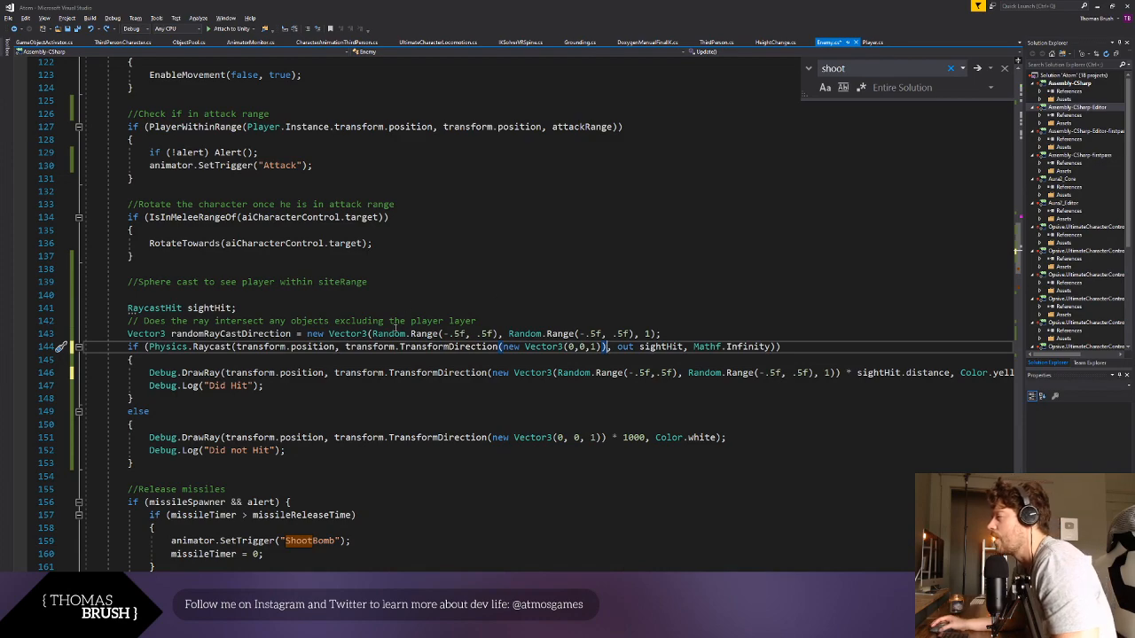
# - Wrap the random Vector3 assigned to randomRayCastDirection in transform.TransformDirection( )
pyautogui.moveTo(344, 346); pyautogui.dragTo(500, 346)
pyautogui.hotkey('ctrl', 'c')
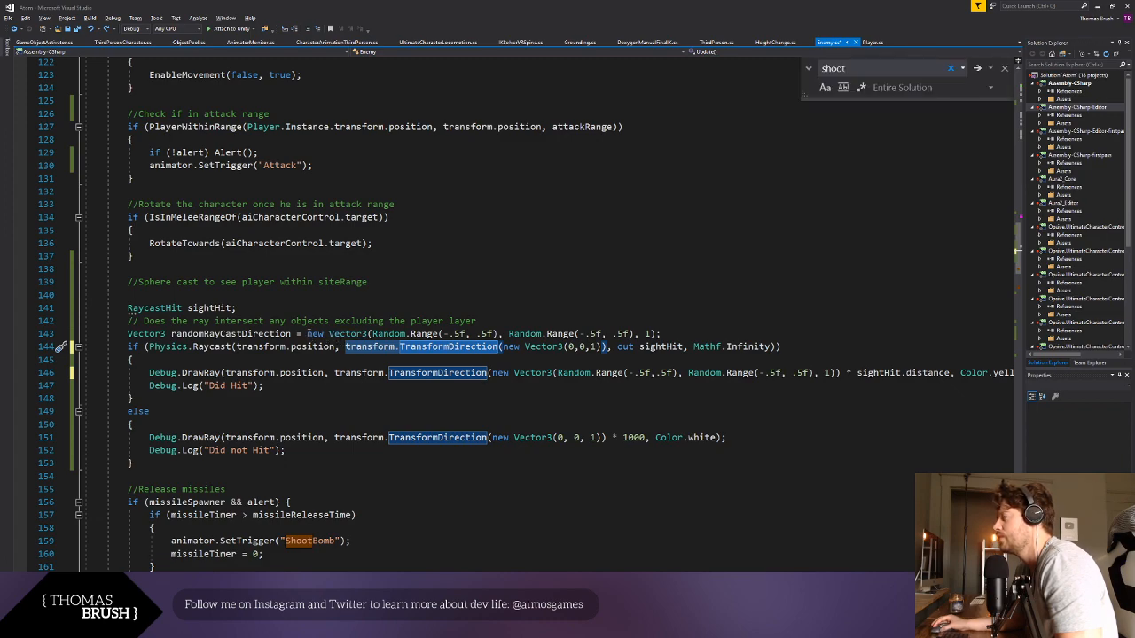
pyautogui.click(454, 273)
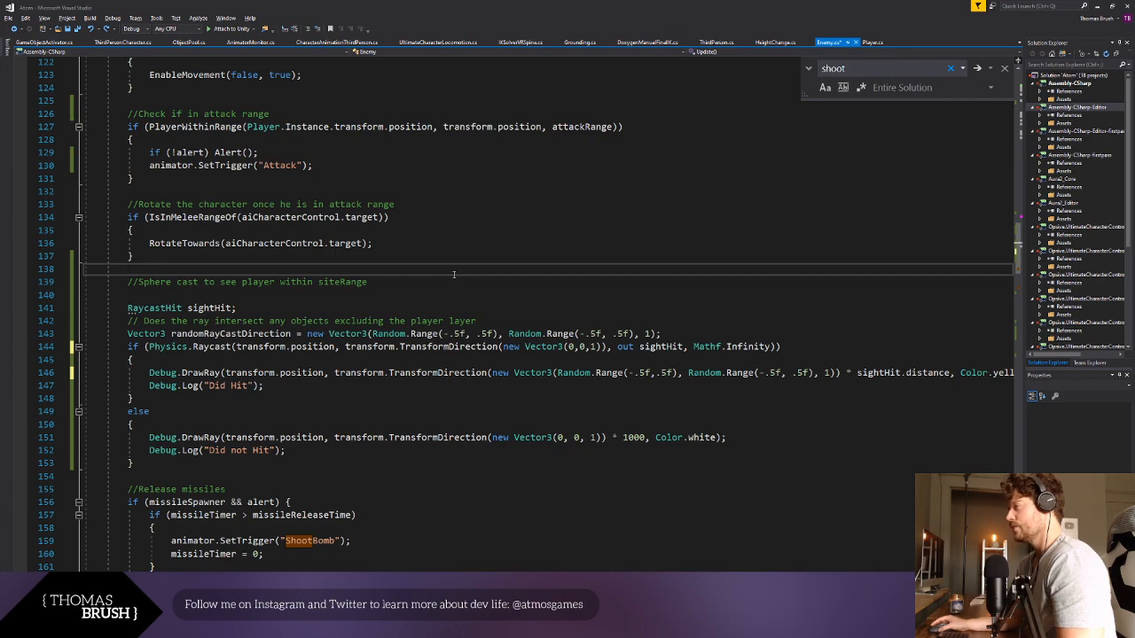
pyautogui.click(309, 334)
pyautogui.hotkey('ctrl', 'v')
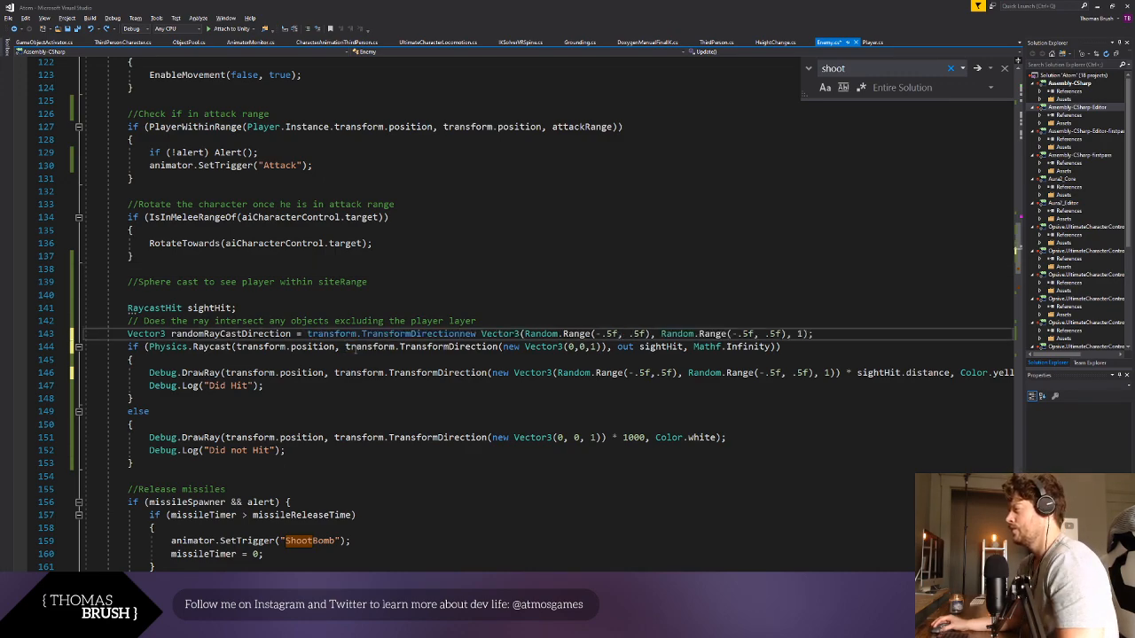
pyautogui.write('(')
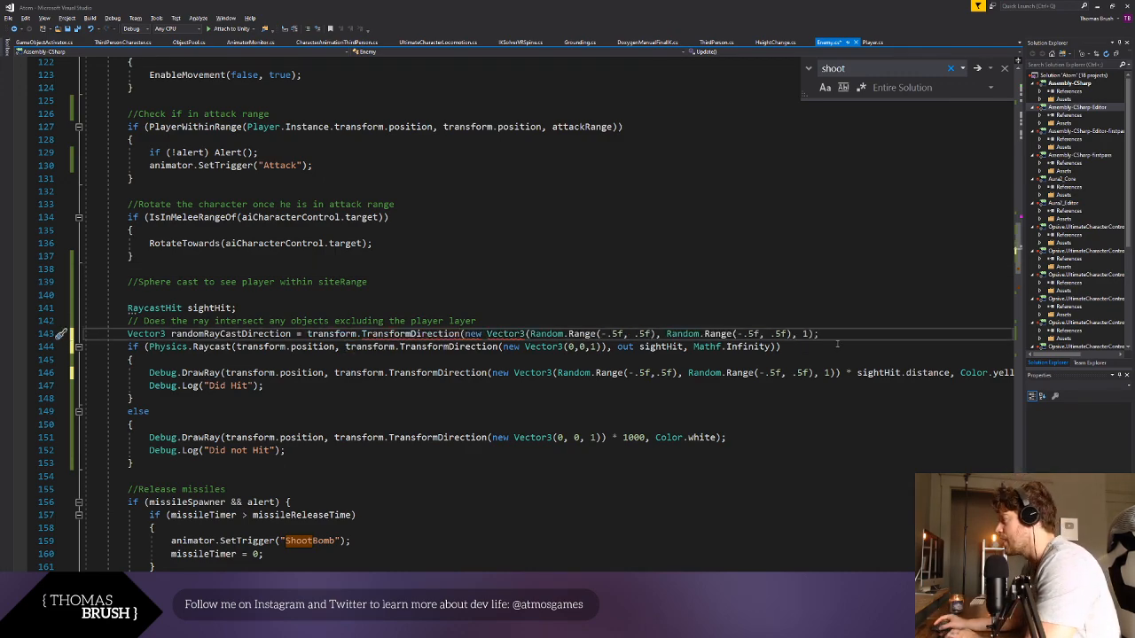
pyautogui.click(820, 334)
pyautogui.write(')')
pyautogui.click(858, 425)
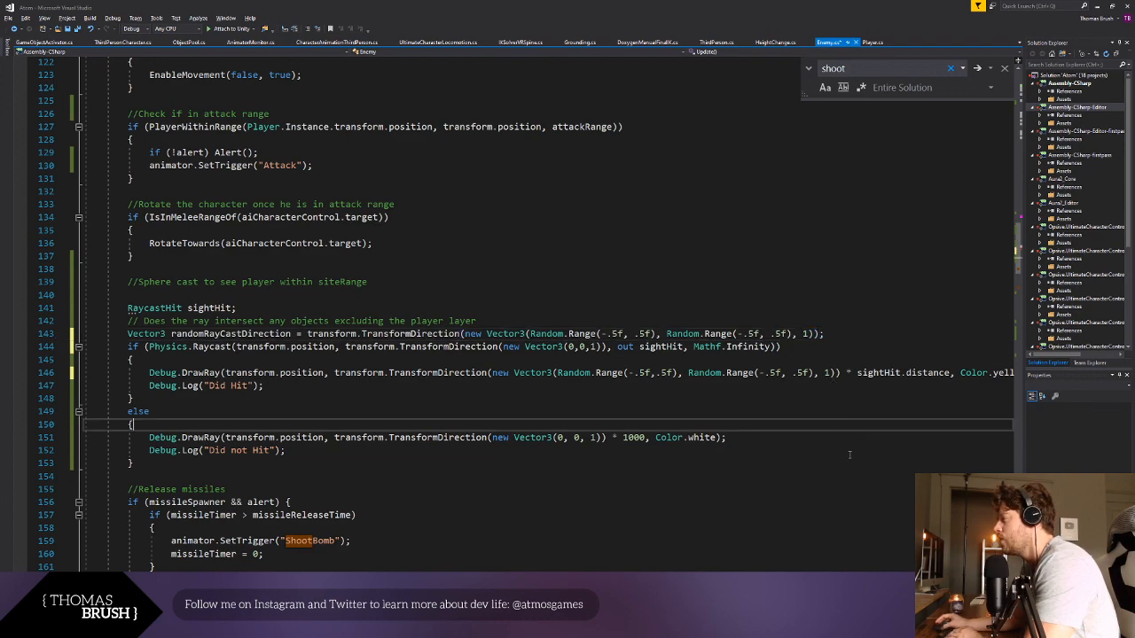
# - Replace the direction argument of the Physics.Raycast condition with randomRayCastDirection
pyautogui.doubleClick(231, 334)
pyautogui.hotkey('ctrl', 'c')
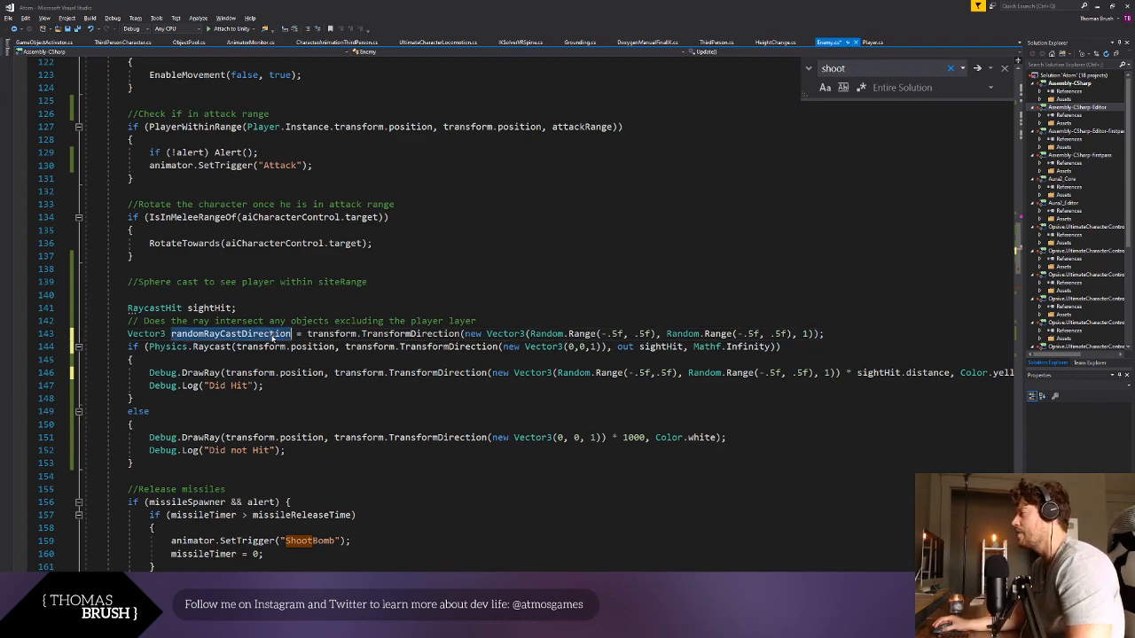
pyautogui.moveTo(345, 347); pyautogui.dragTo(608, 347)
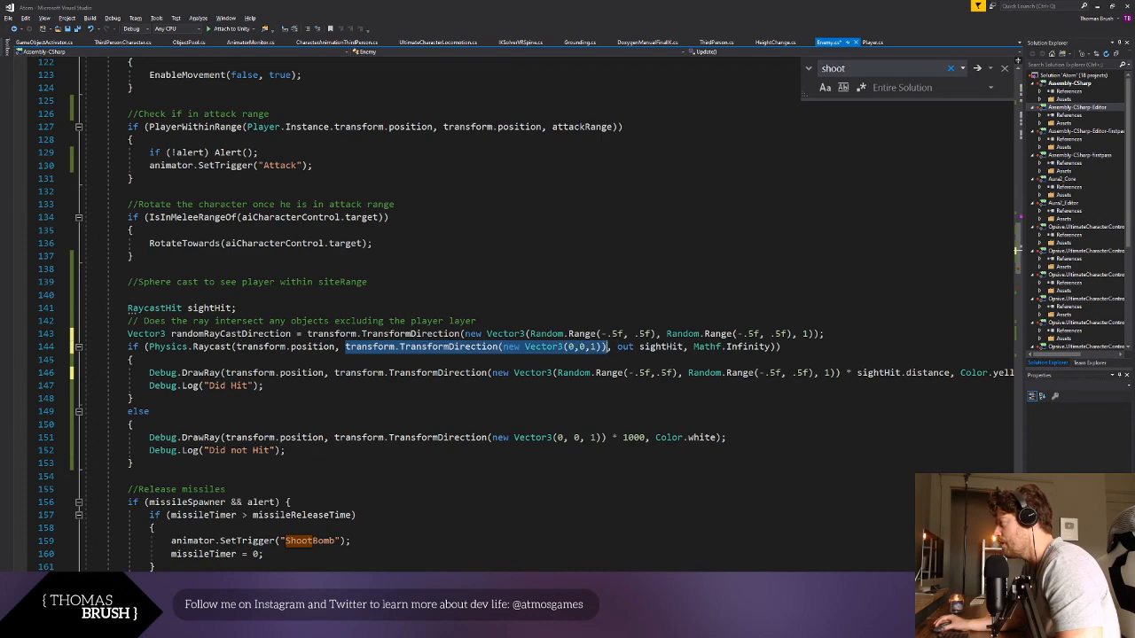
pyautogui.hotkey('ctrl', 'v')
pyautogui.click(532, 438)
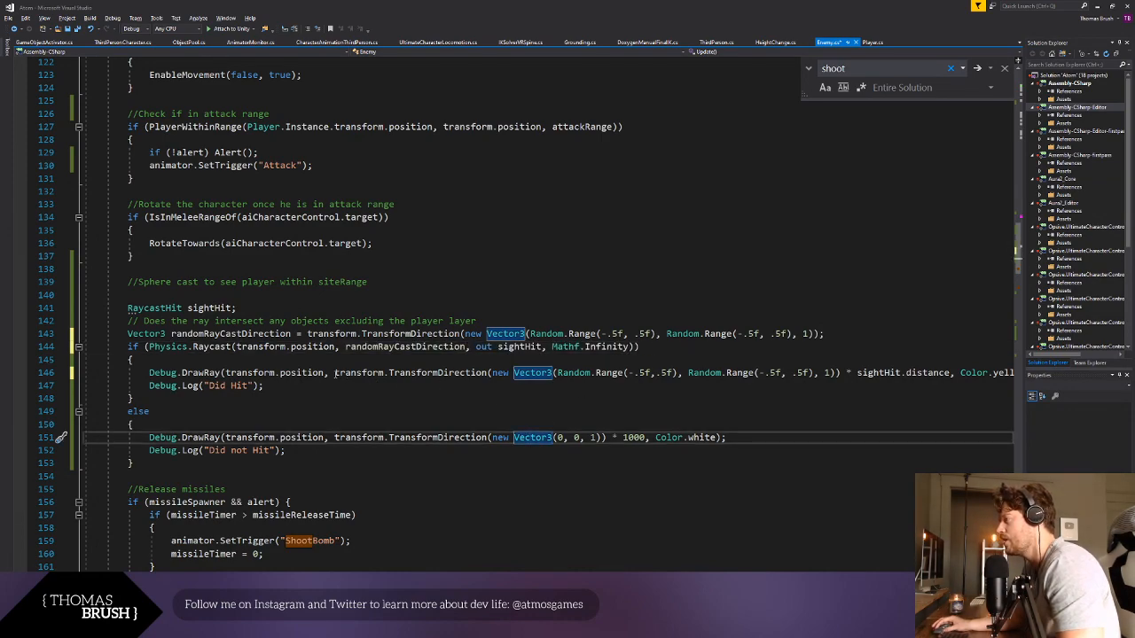
# - Use randomRayCastDirection as the ray direction in both the yellow and white Debug.DrawRay calls, and save the Enemy script
pyautogui.moveTo(334, 372); pyautogui.dragTo(840, 372)
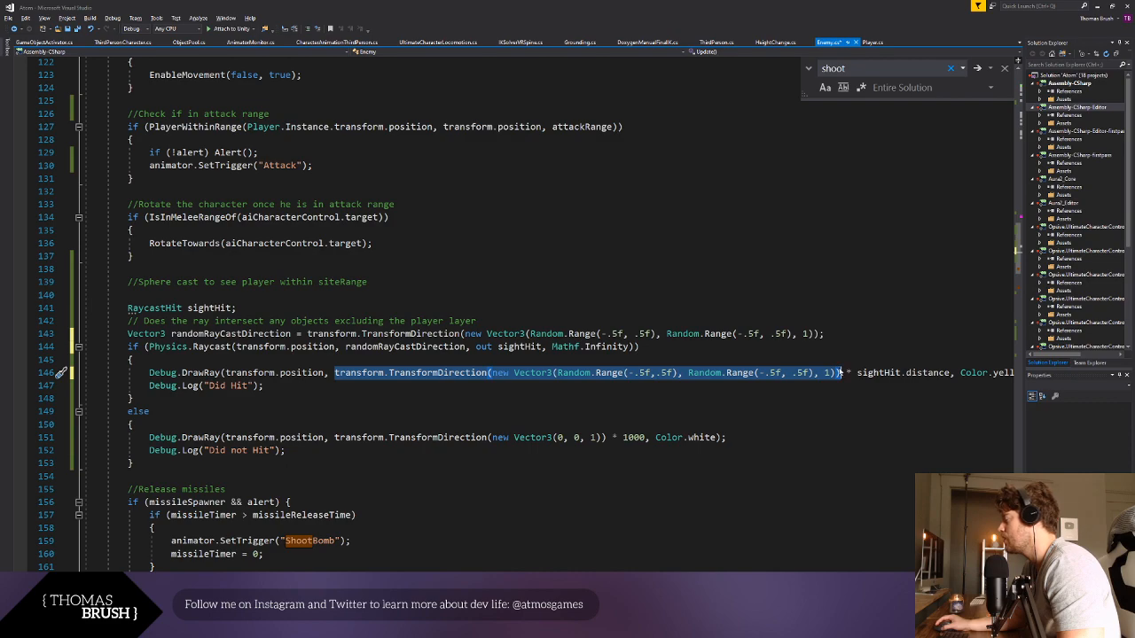
pyautogui.hotkey('ctrl', 'v')
pyautogui.click(814, 437)
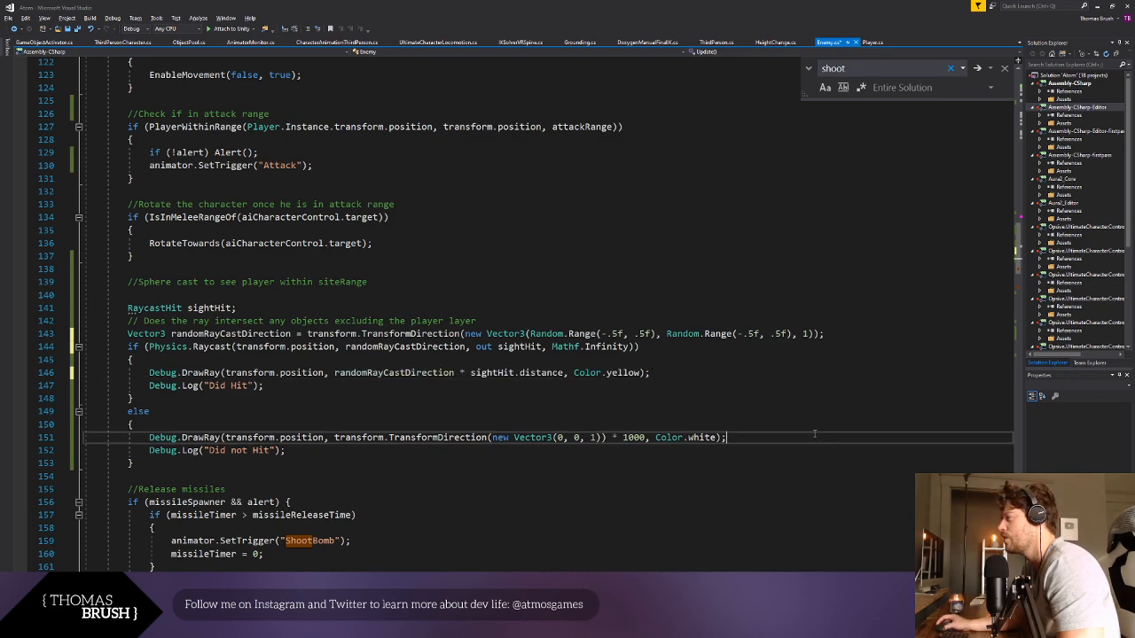
pyautogui.click(576, 410)
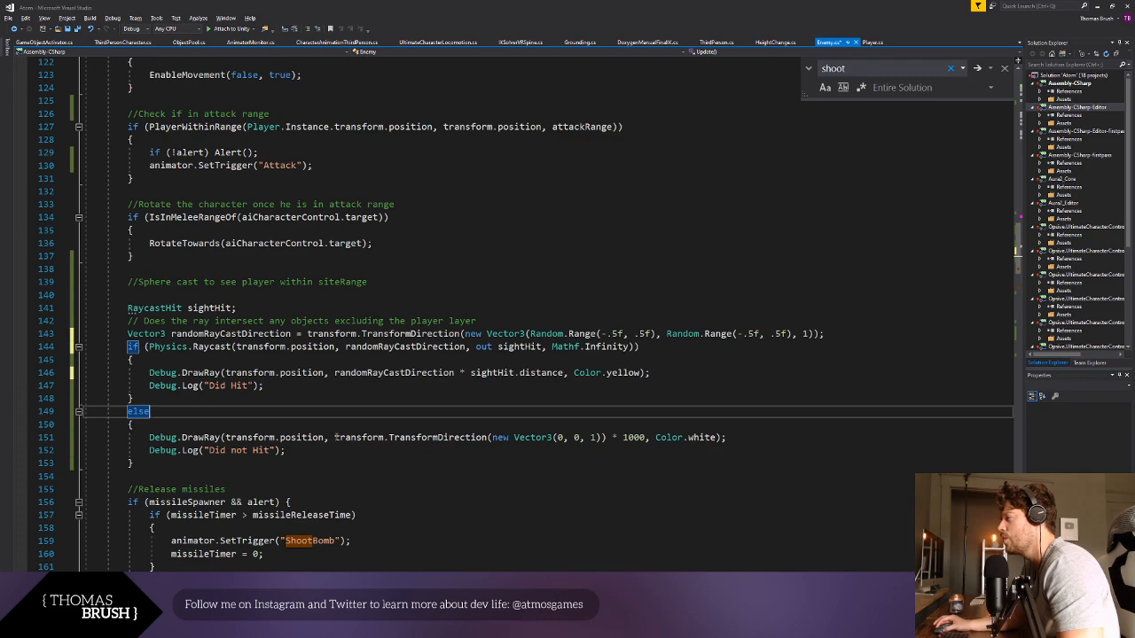
pyautogui.moveTo(336, 437); pyautogui.dragTo(606, 438)
pyautogui.hotkey('ctrl', 'v')
pyautogui.click(617, 463)
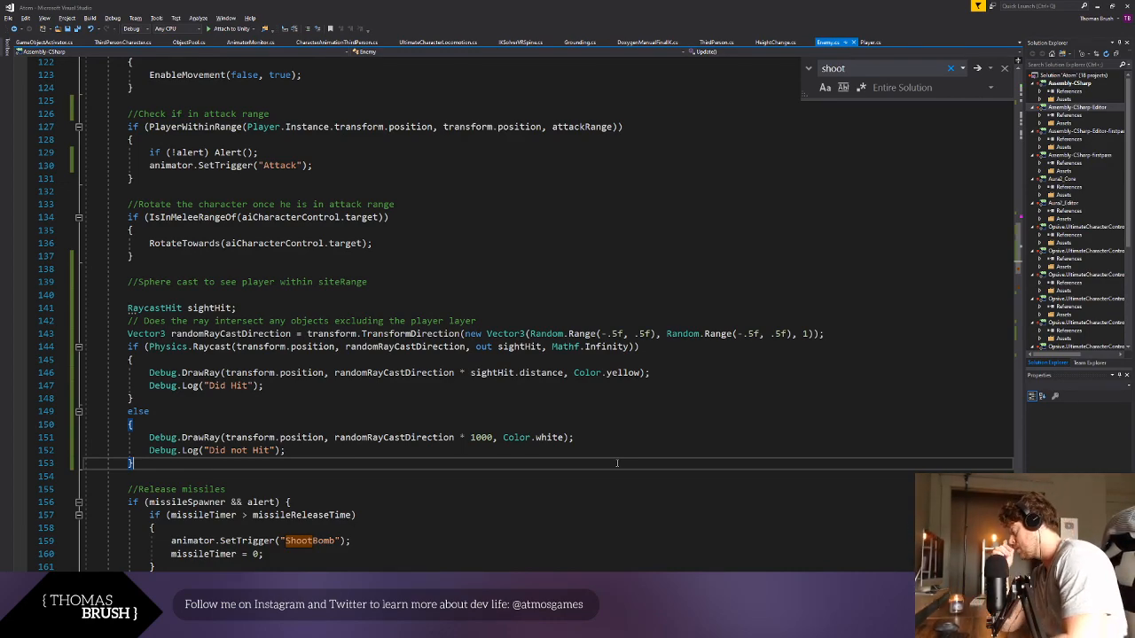
pyautogui.press('Up')
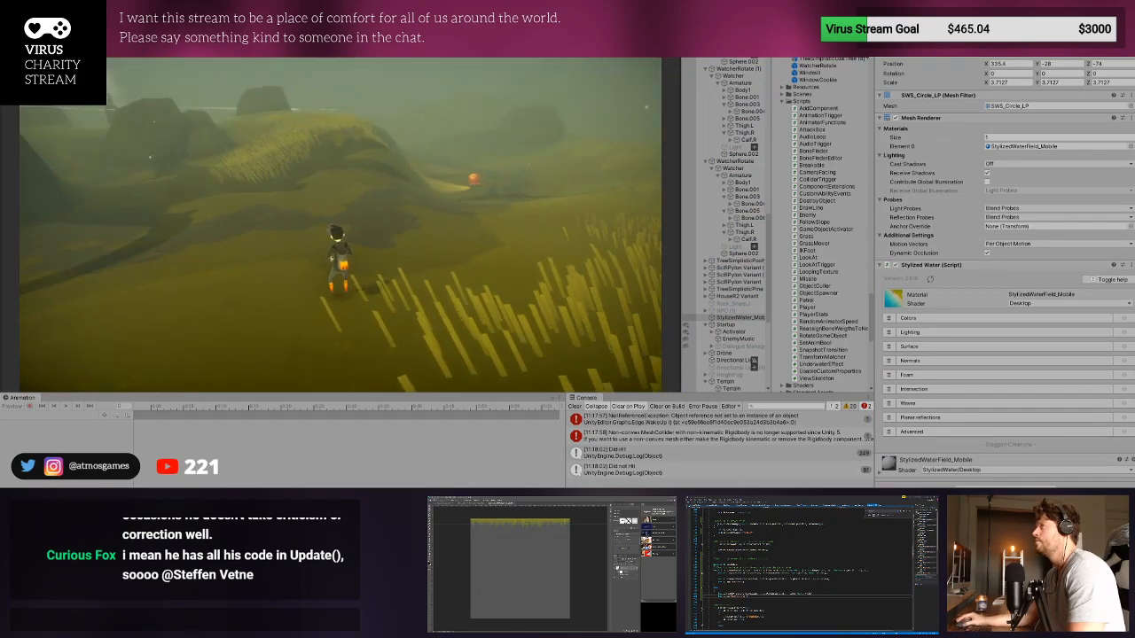
# - Check the enemy's randomly angled debug rays in Unity's Scene view during a play test, and clear the console once it ends
pyautogui.hotkey('ctrl', '1')
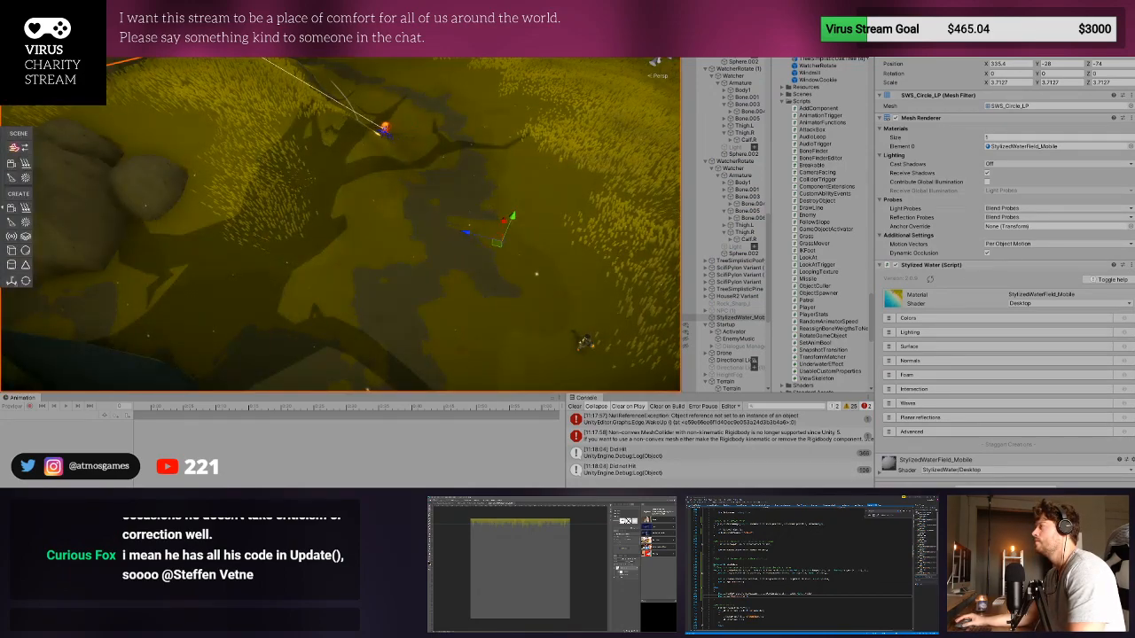
pyautogui.click(473, 130)
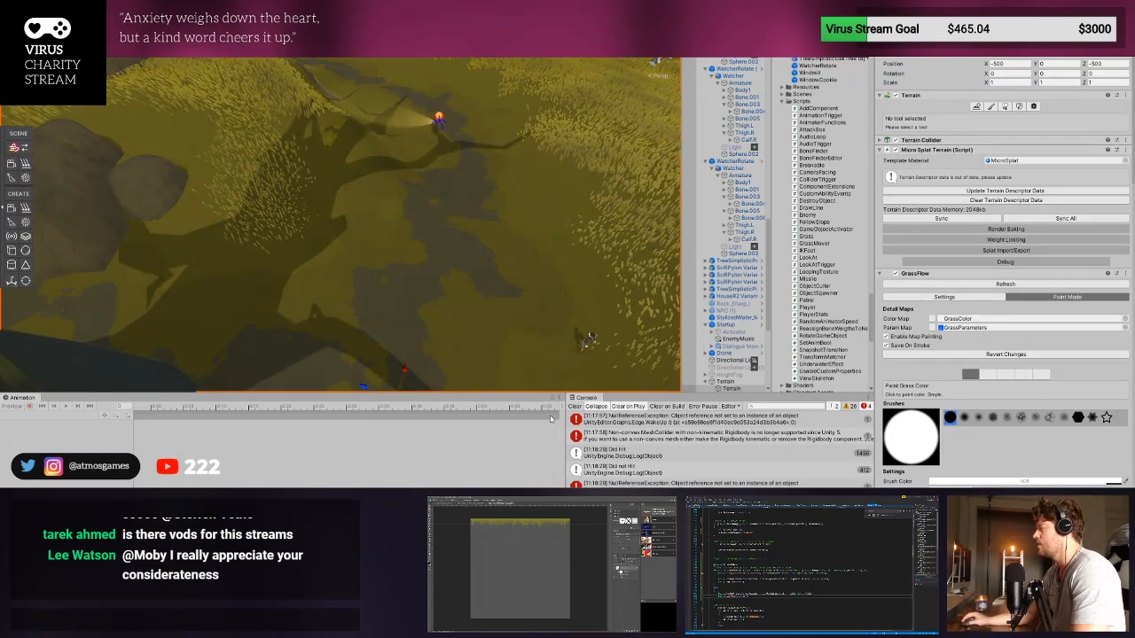
pyautogui.click(574, 406)
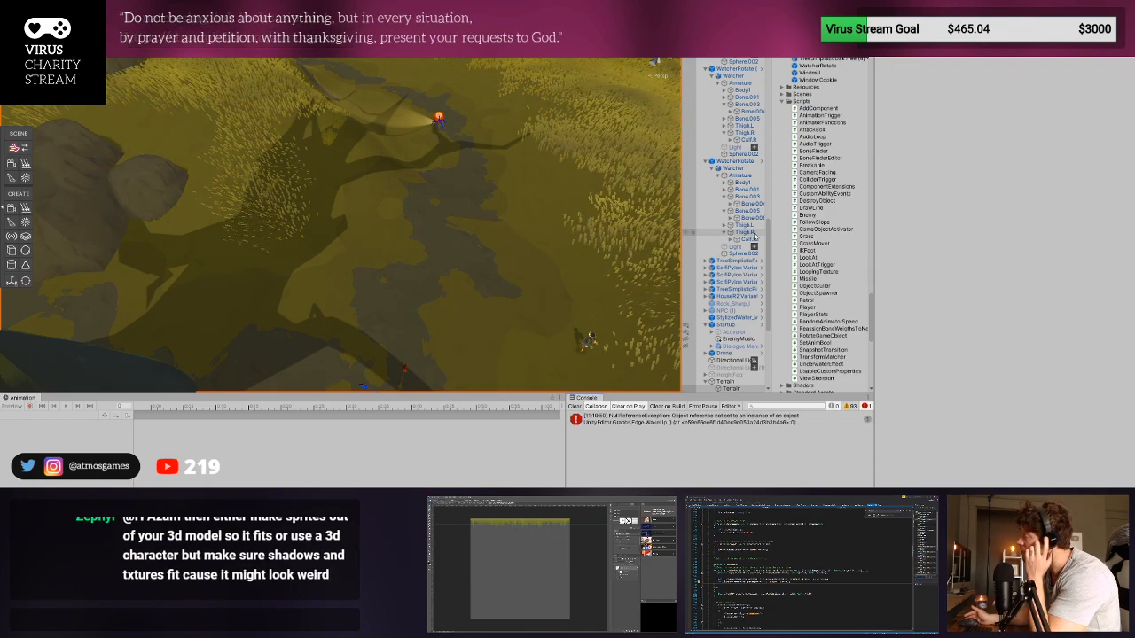
# - Clear the console, select the player in the Scene view and inspect its child object holding the Capsule Collider and Grass Mover
pyautogui.click(574, 406)
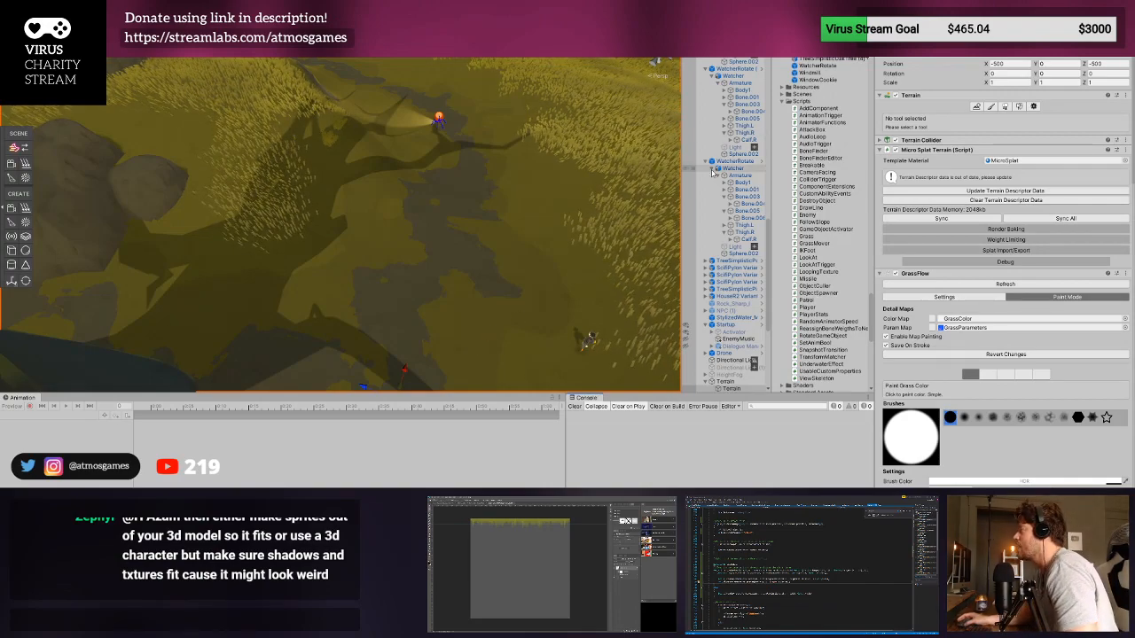
pyautogui.click(587, 344)
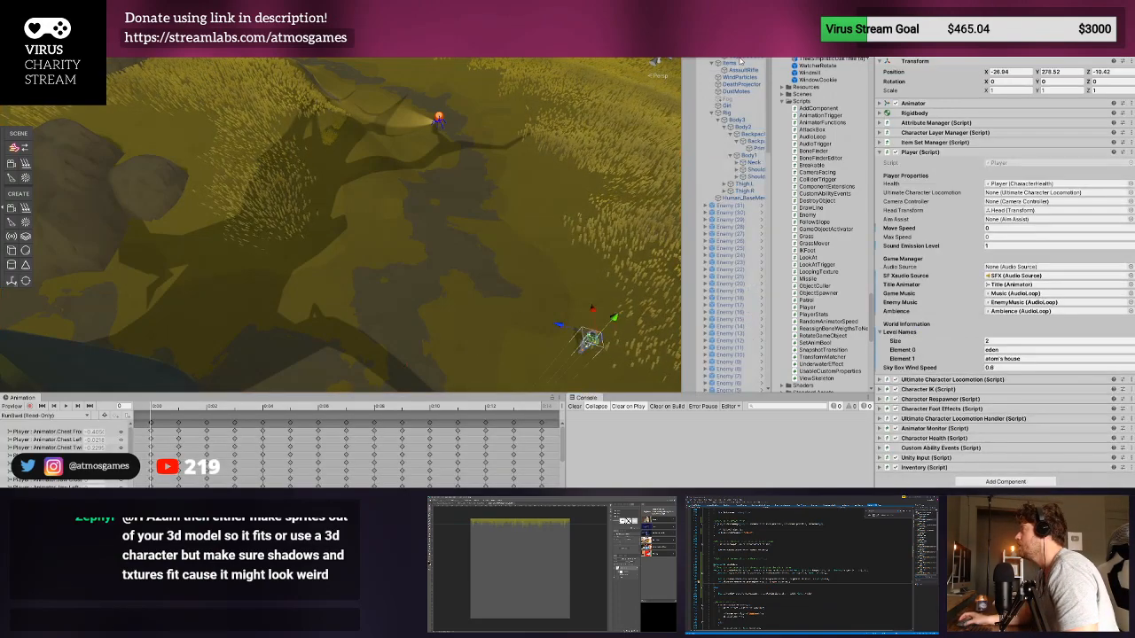
pyautogui.click(740, 58)
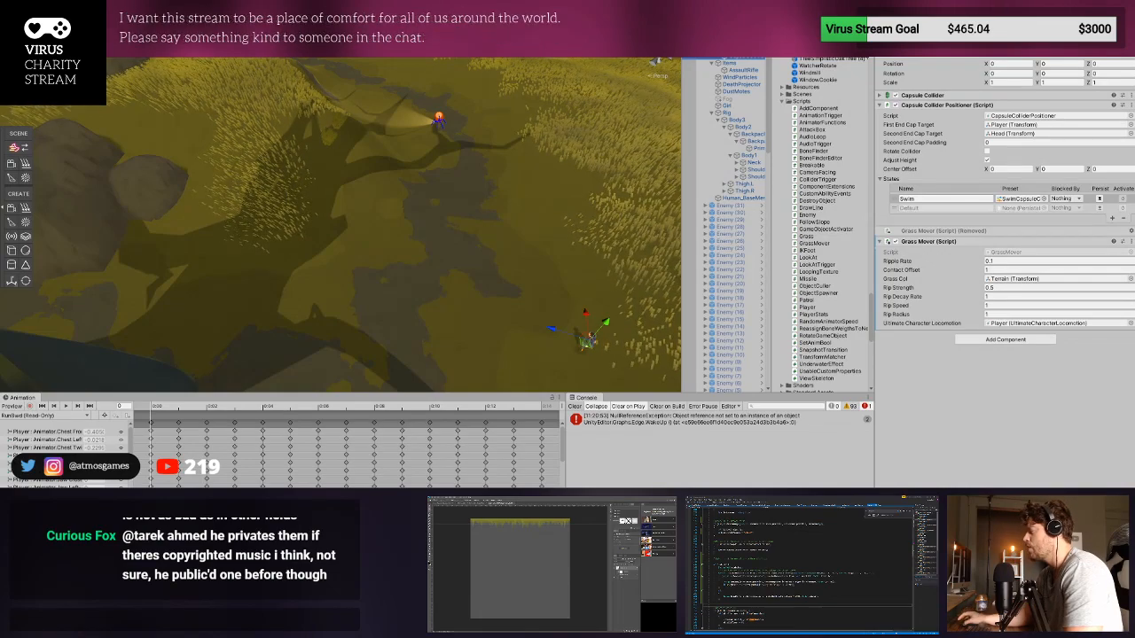
# - Clear the console and play-test the scene, comparing the Scene and Game views while walking the player up to the enemy to check its sight detection
pyautogui.click(576, 406)
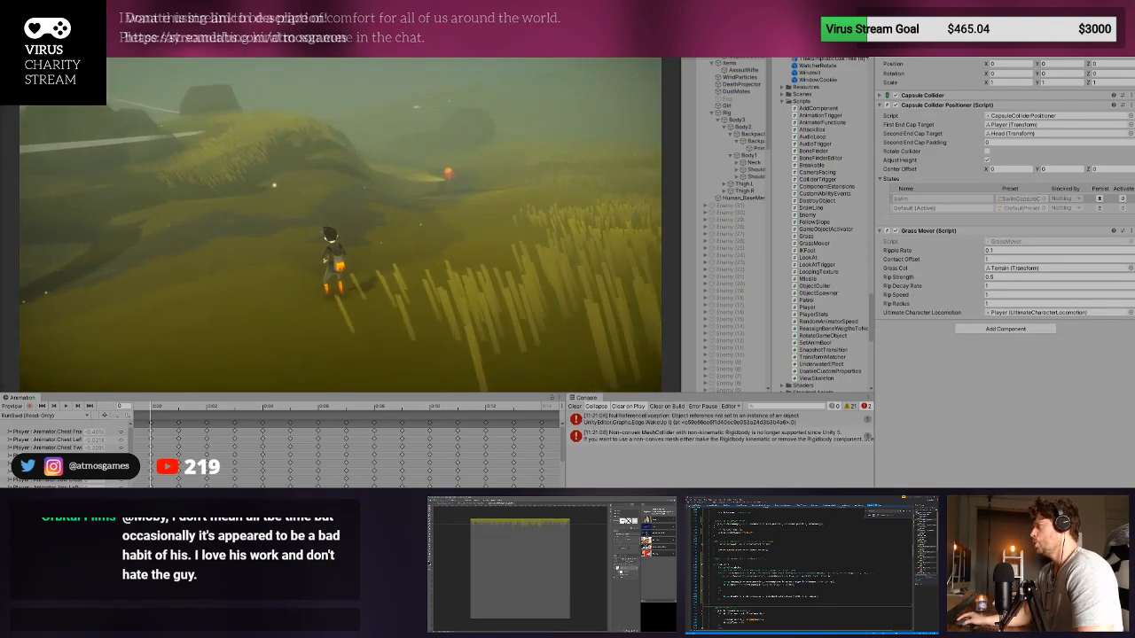
pyautogui.hotkey('ctrl', '1')
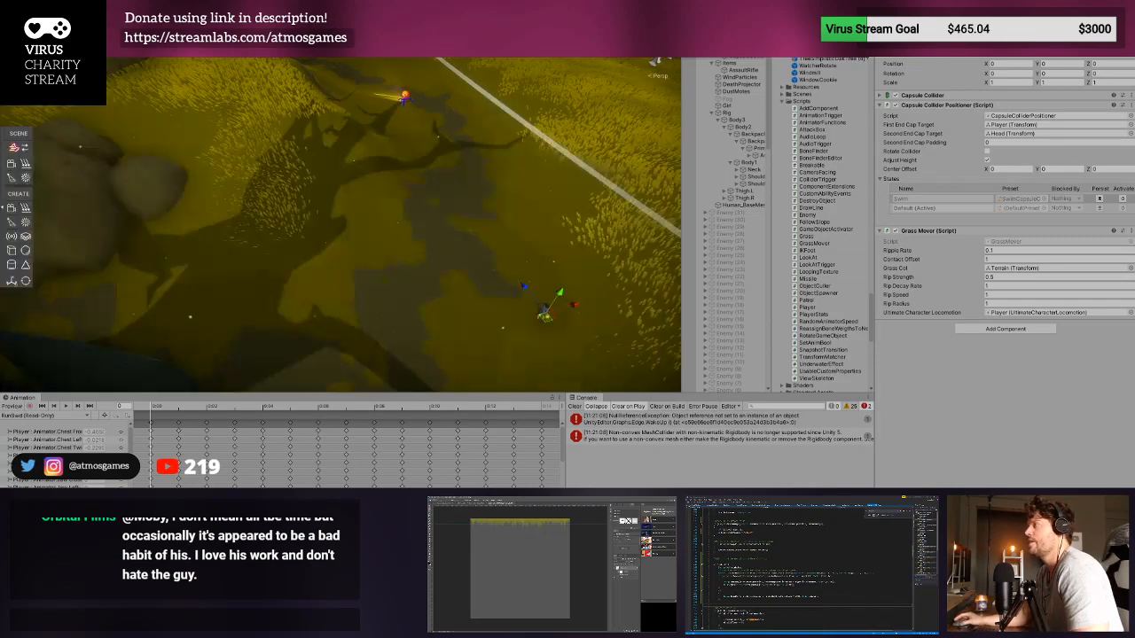
pyautogui.hotkey('ctrl', '2')
pyautogui.press('w')
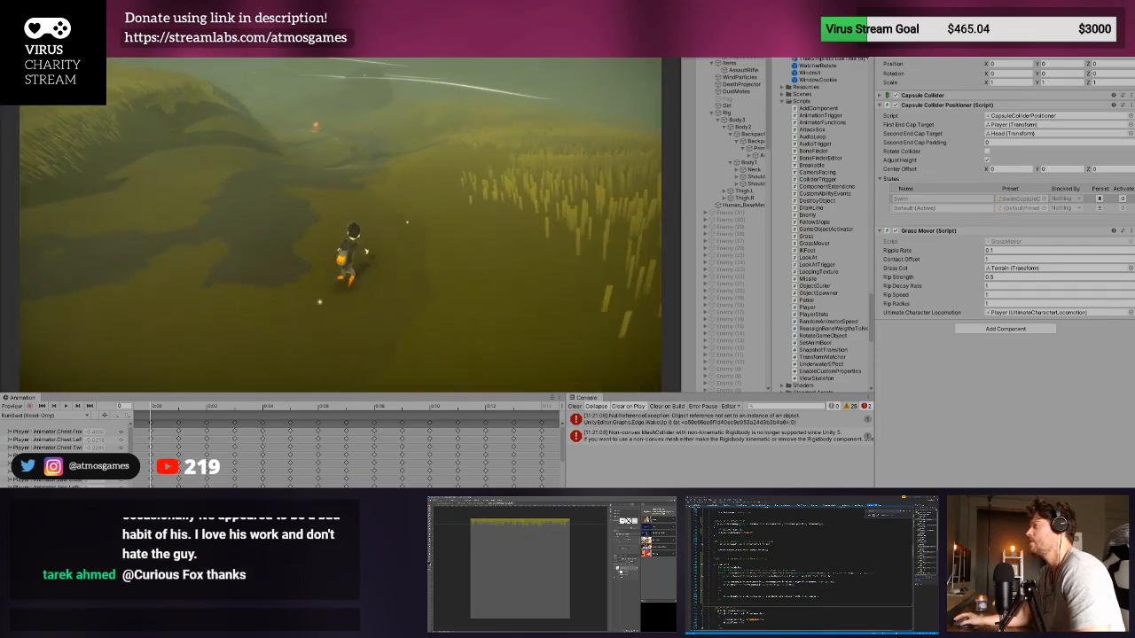
pyautogui.press('w')
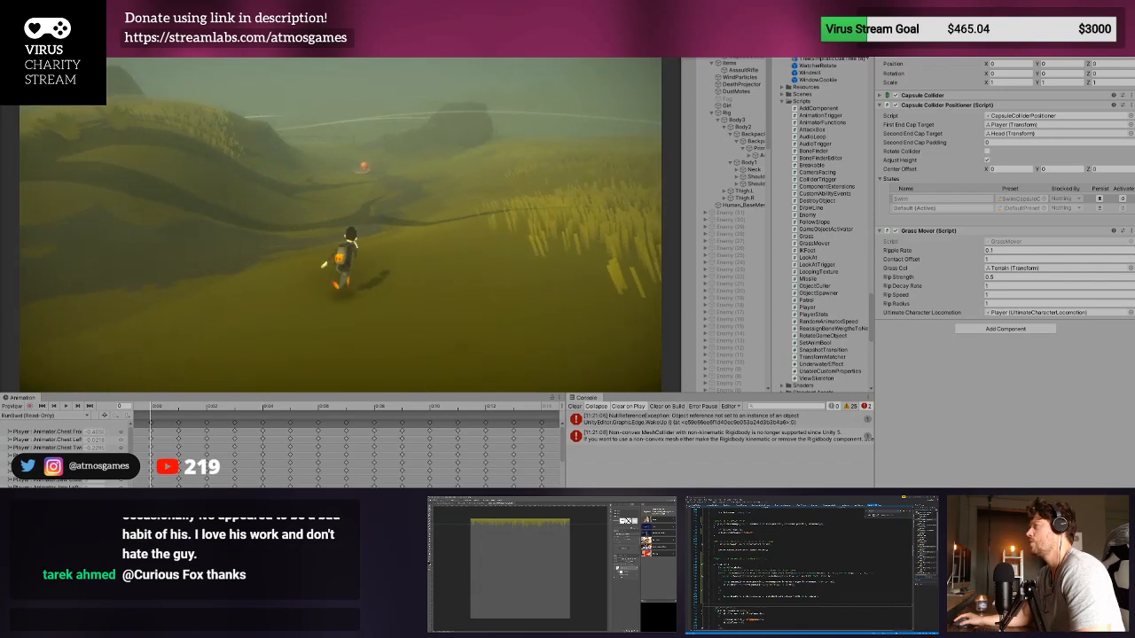
pyautogui.press('w')
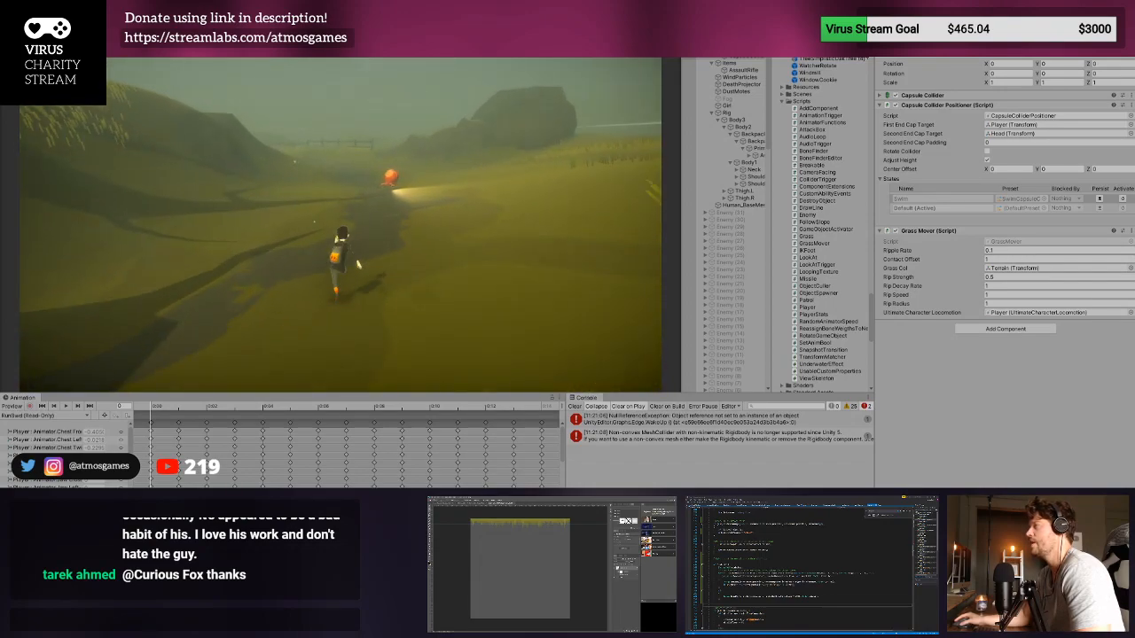
pyautogui.press('w')
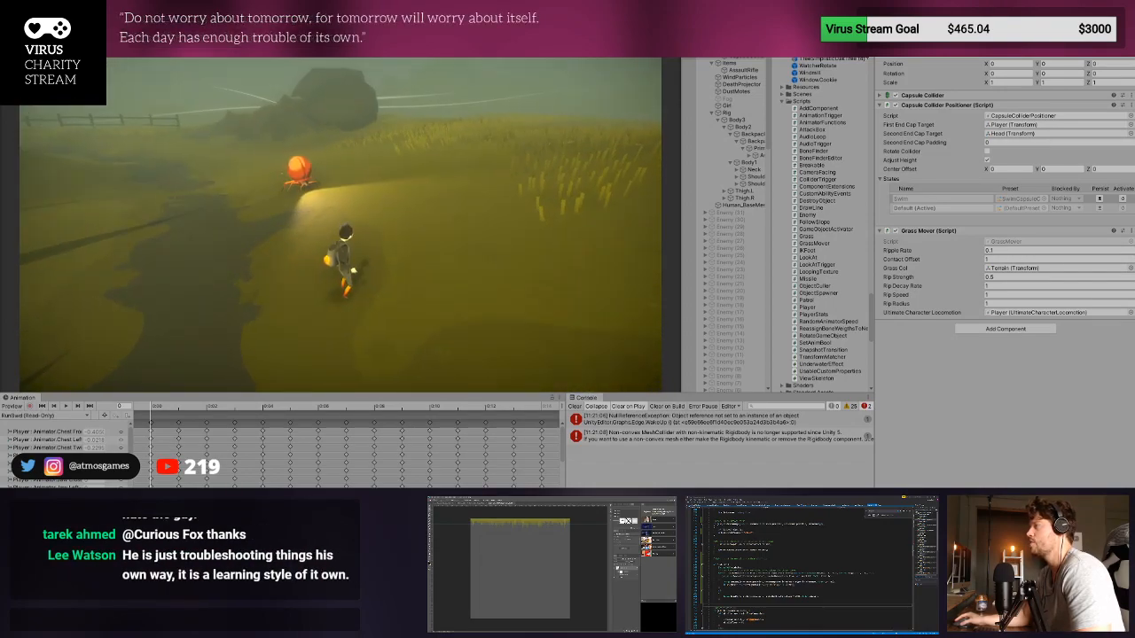
pyautogui.press('w')
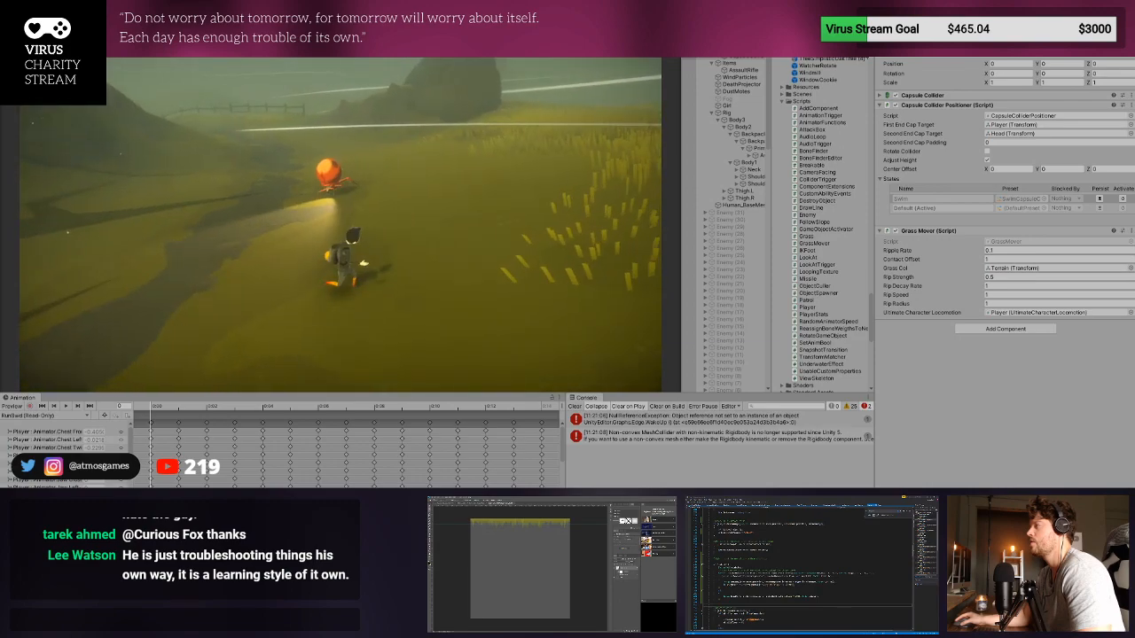
pyautogui.press('w')
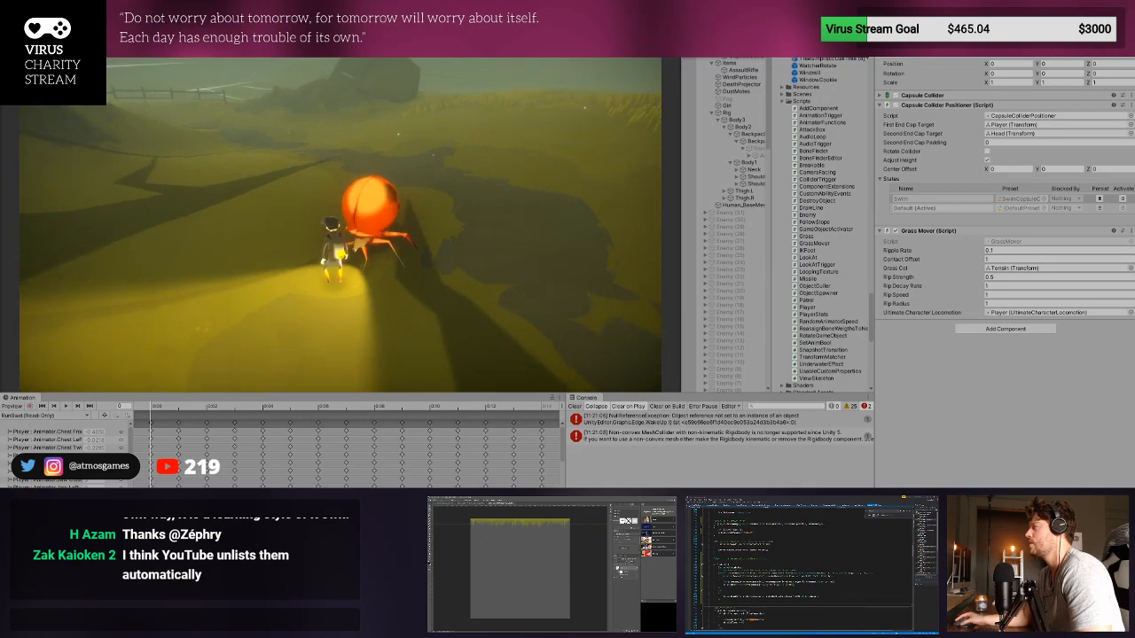
# - Restart the play test to check the enemy's reaction to the player again, then stop it and clear the console
pyautogui.hotkey('ctrl', 'p')
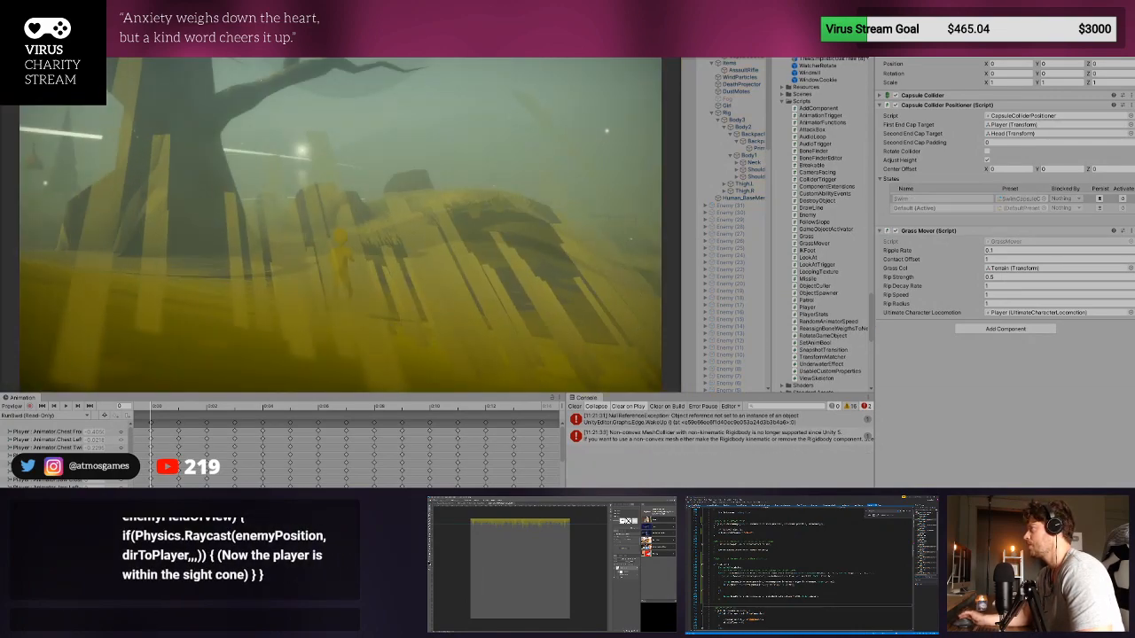
pyautogui.press('w')
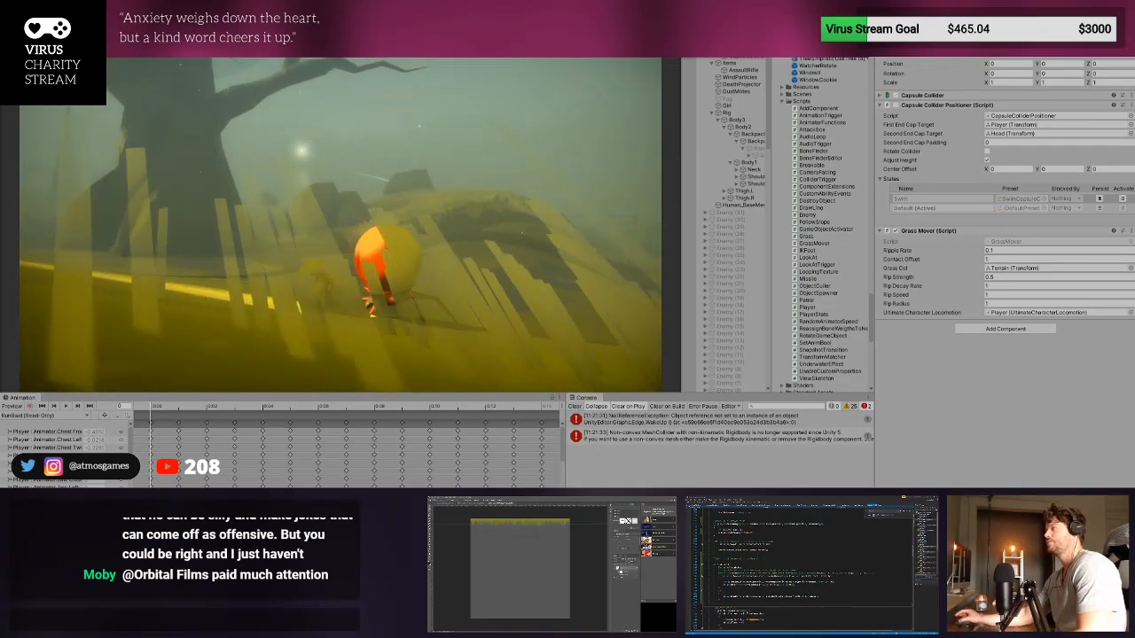
pyautogui.hotkey('ctrl', 'p')
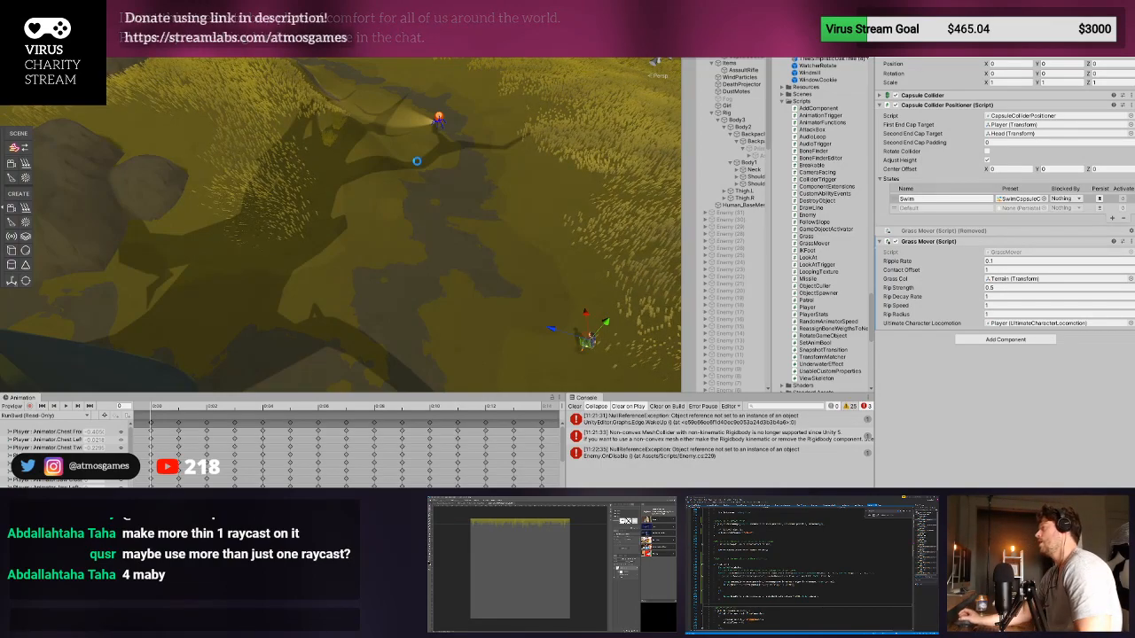
pyautogui.click(575, 405)
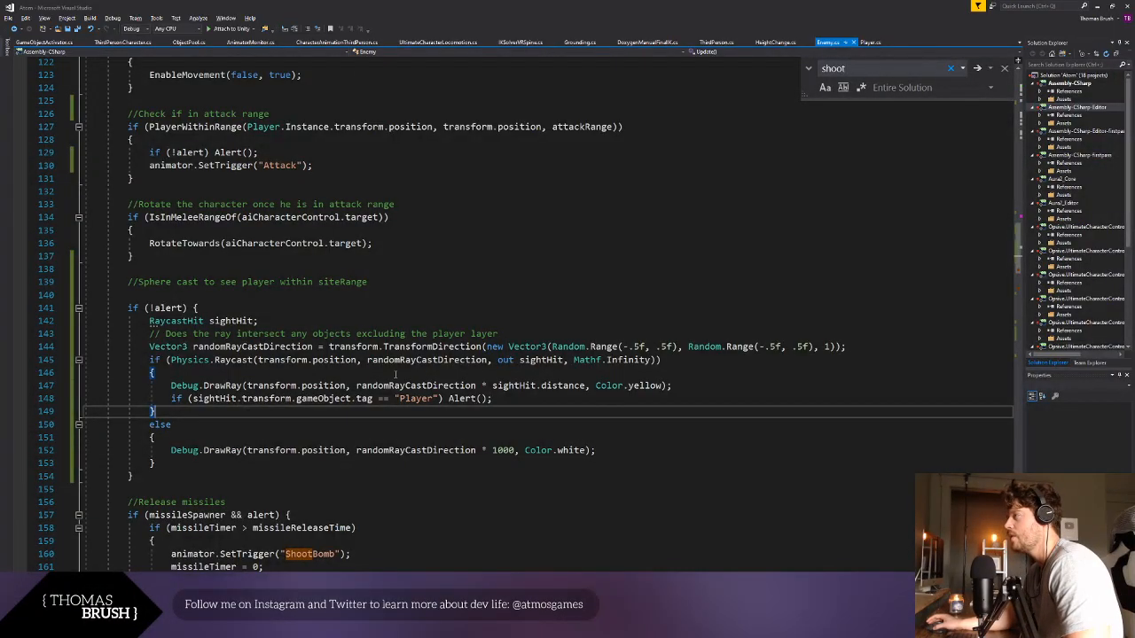
# - In Visual Studio, add Debug.Log("Hit: " + sightHit.transform.gameObject) above the yellow DrawRay call in the Enemy script, and save it
pyautogui.click(186, 425)
pyautogui.click(178, 373)
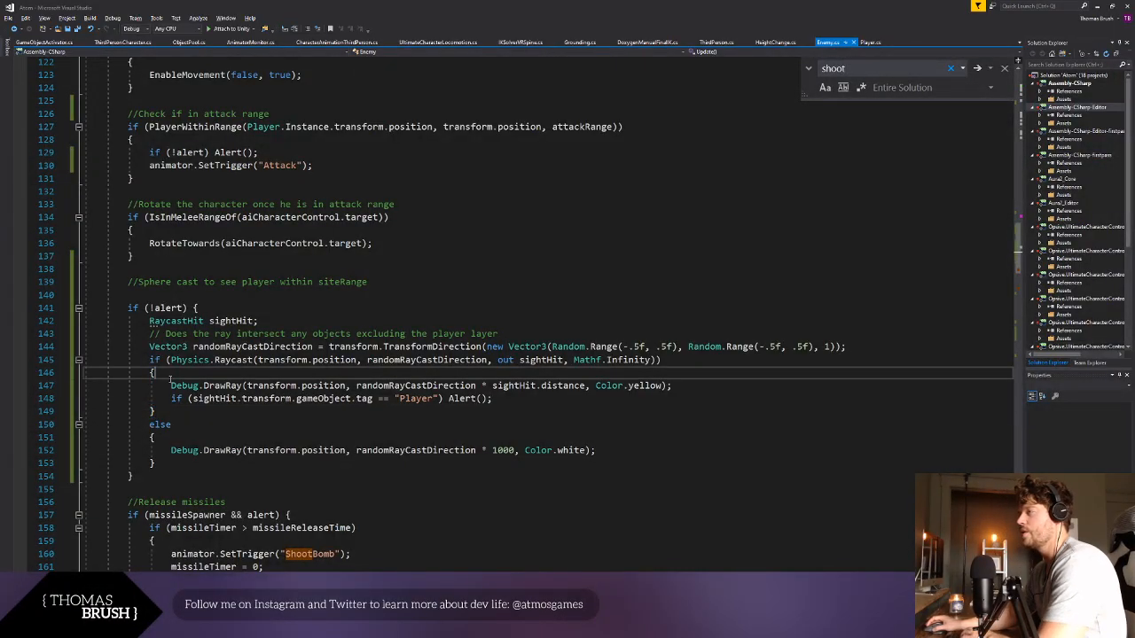
pyautogui.click(171, 386)
pyautogui.press('Return')
pyautogui.press('Up')
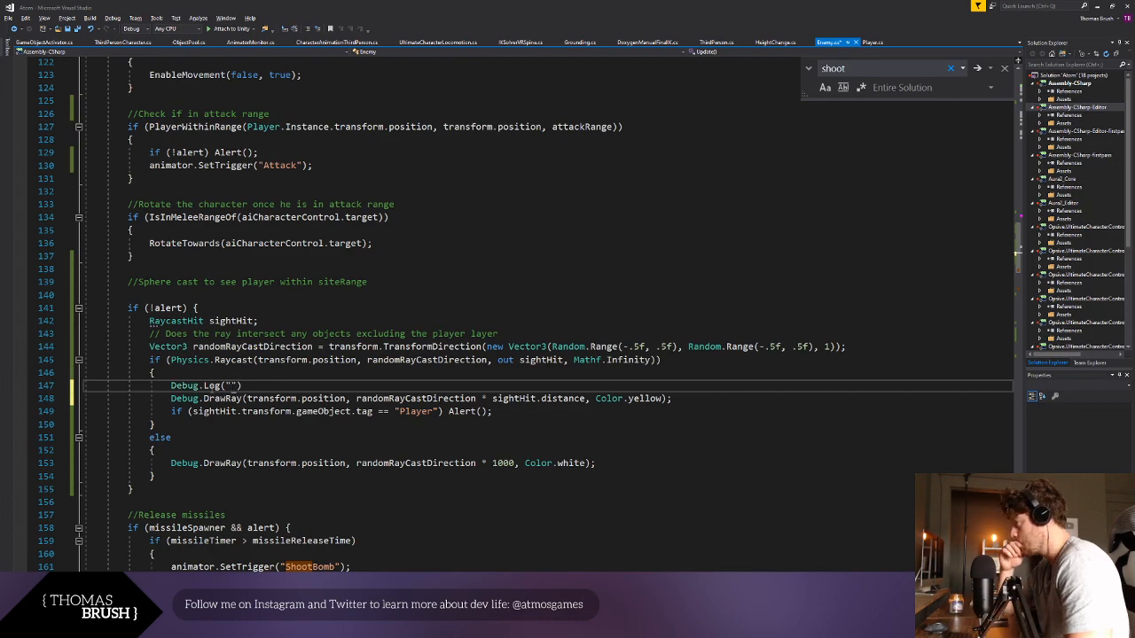
pyautogui.click(429, 347)
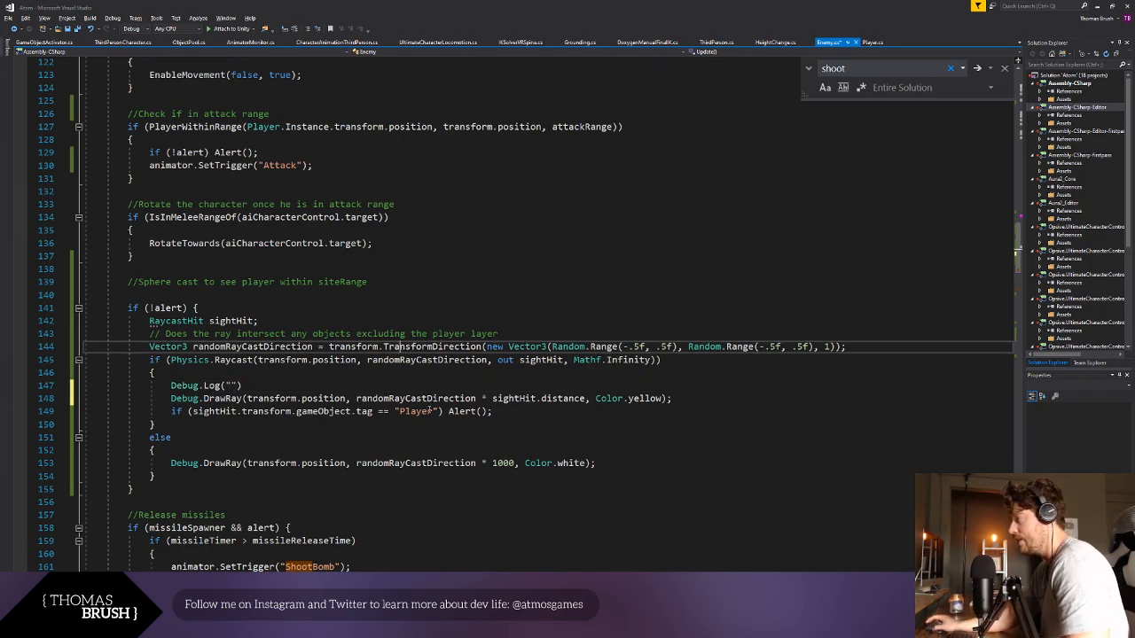
pyautogui.click(231, 385)
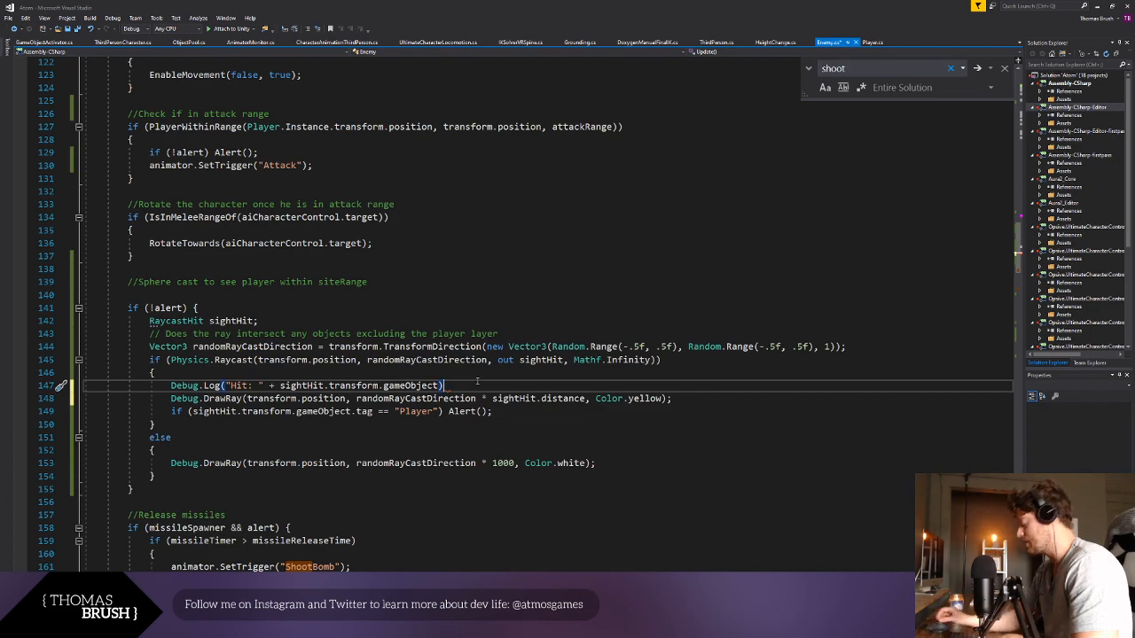
pyautogui.hotkey('ctrl', 's')
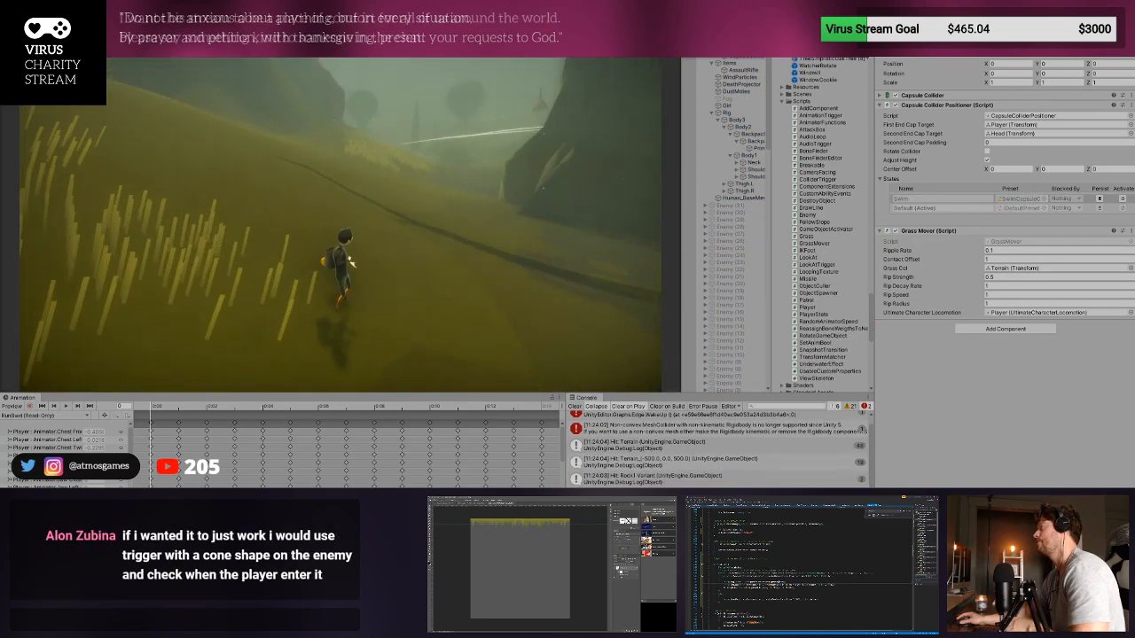
# - Walk the player toward the distant enemy in Unity's play mode, clearing the console twice to watch fresh ray-hit logs
pyautogui.press('w')
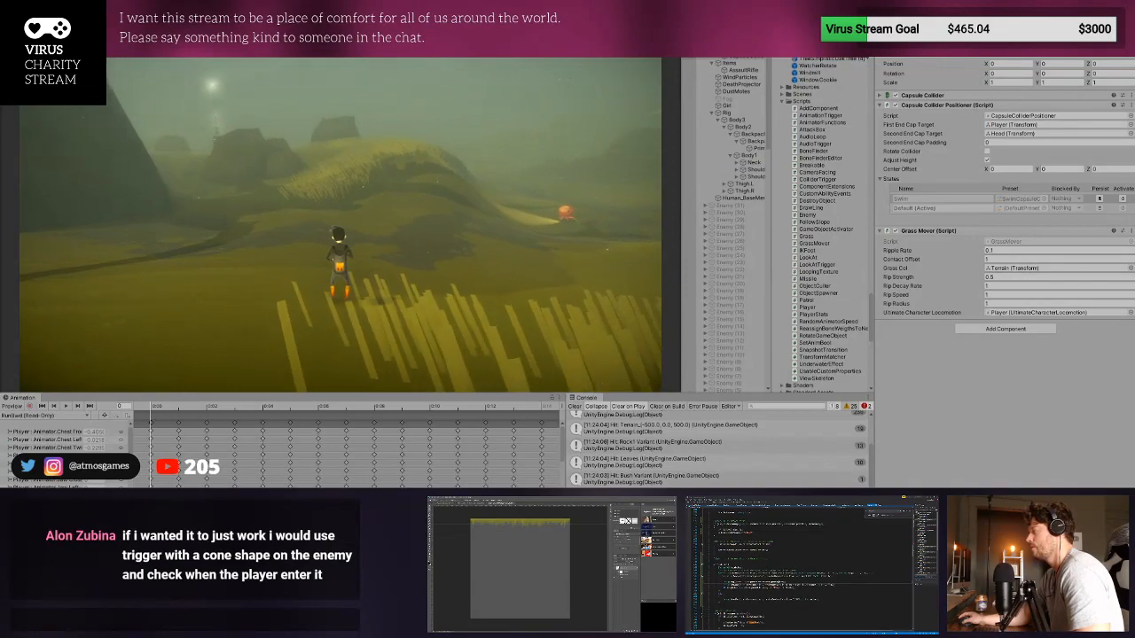
pyautogui.press('w')
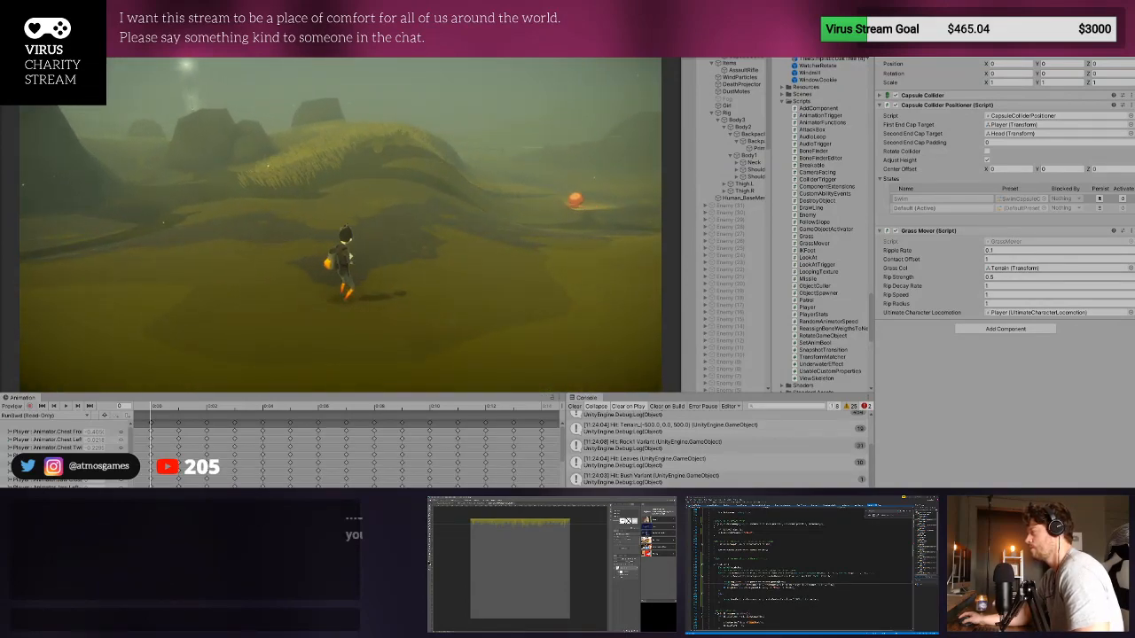
pyautogui.press('w')
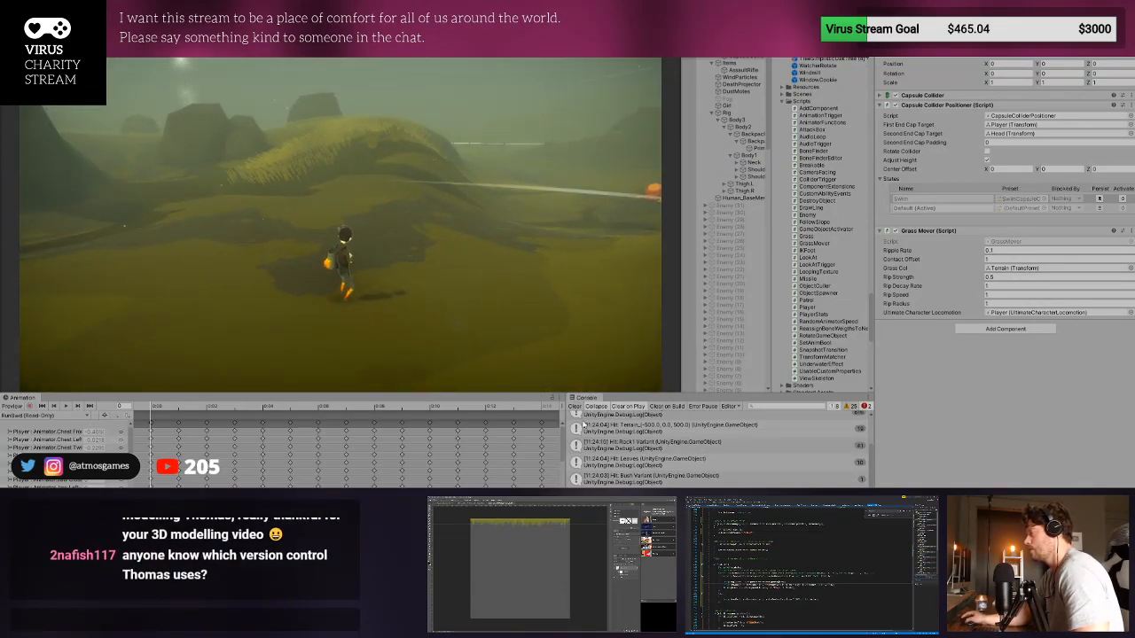
pyautogui.click(575, 407)
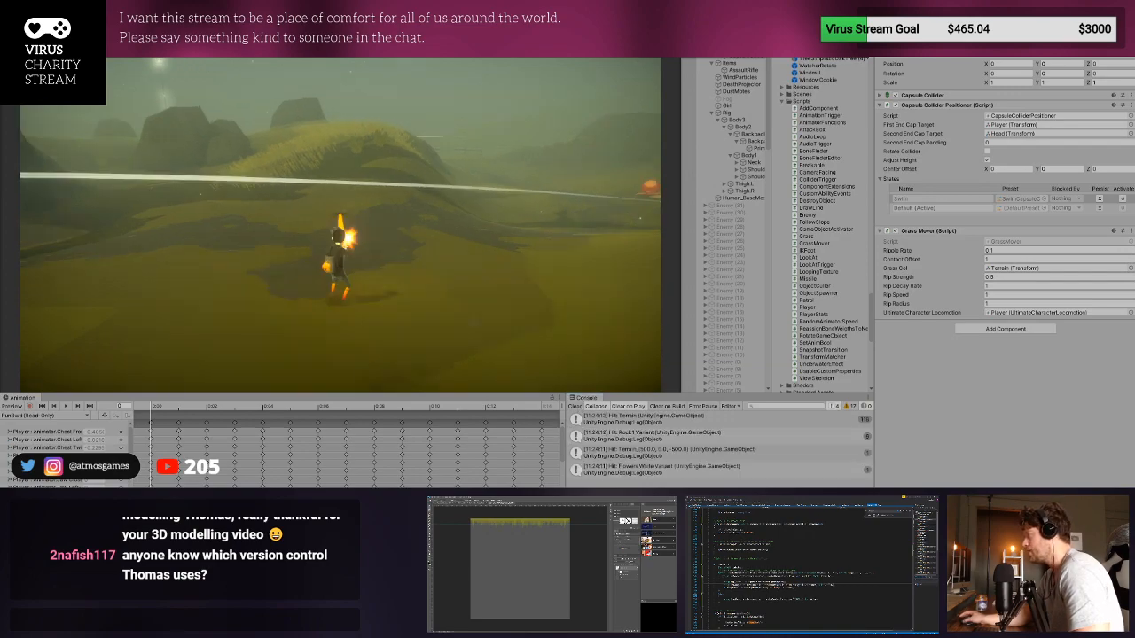
pyautogui.press('Escape')
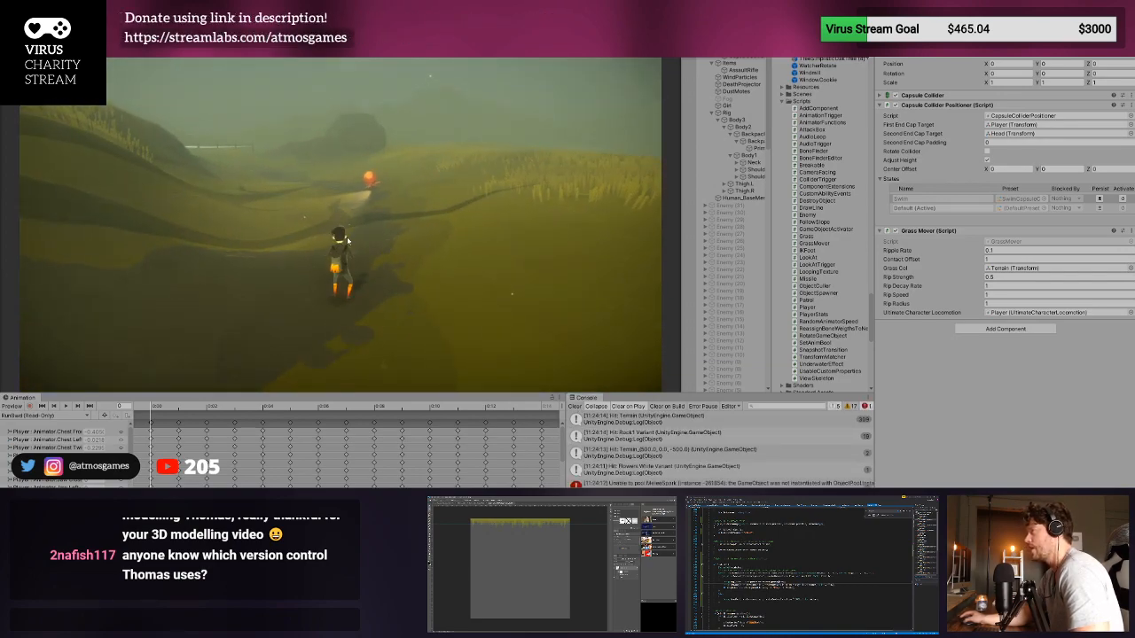
pyautogui.click(575, 407)
pyautogui.click(348, 240)
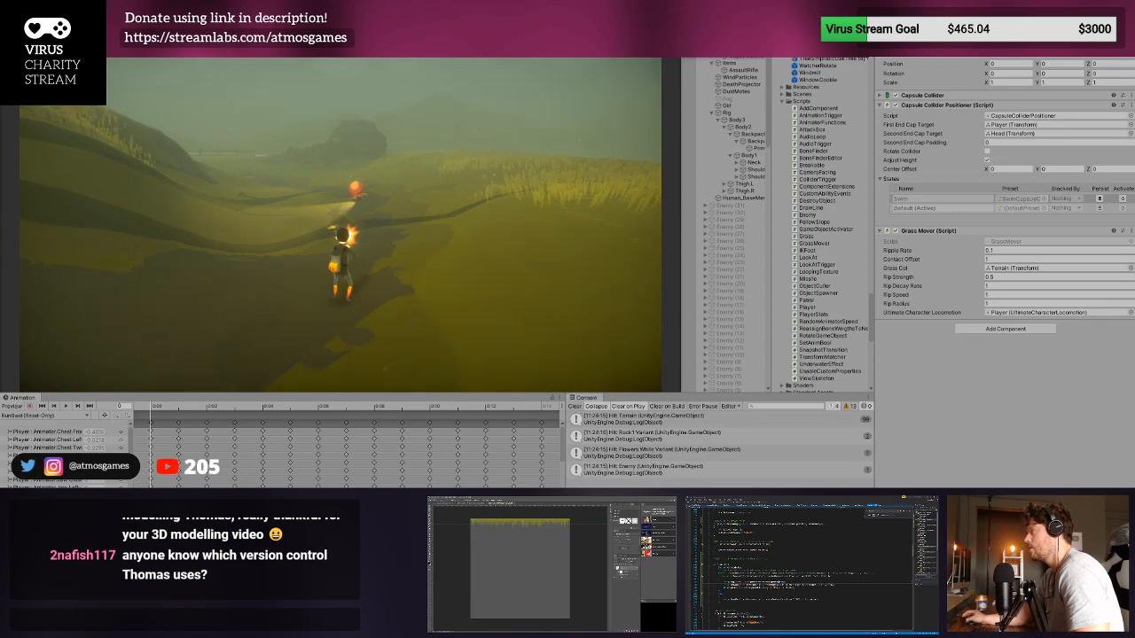
# - Move the player close in front of the enemy, clear the console there and examine which objects the new ray-hit logs name
pyautogui.press('w')
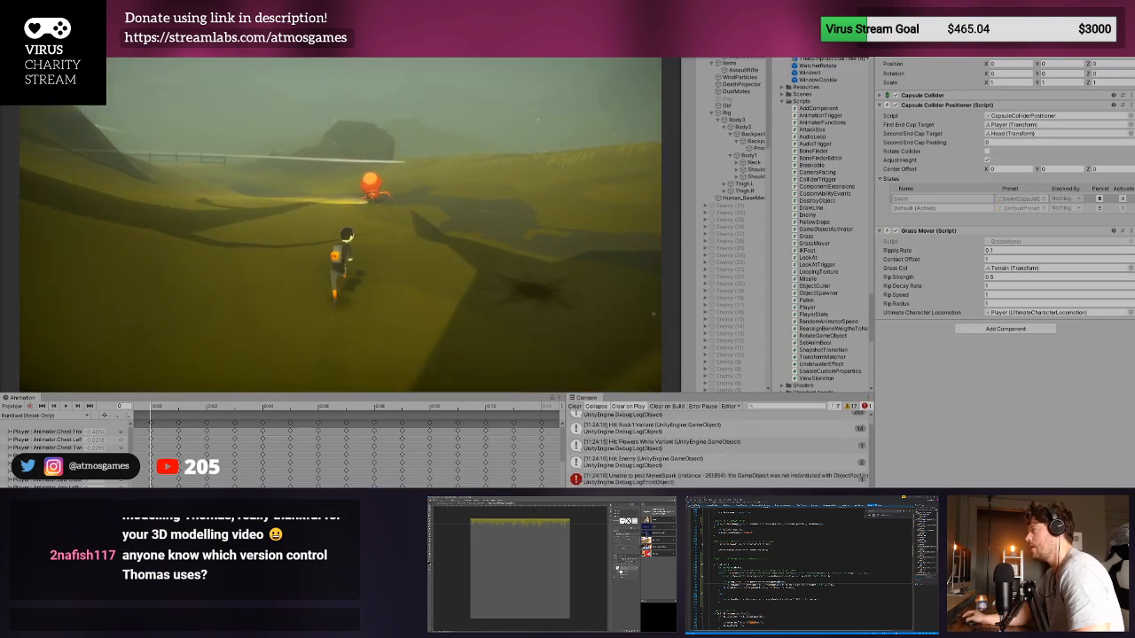
pyautogui.press('w')
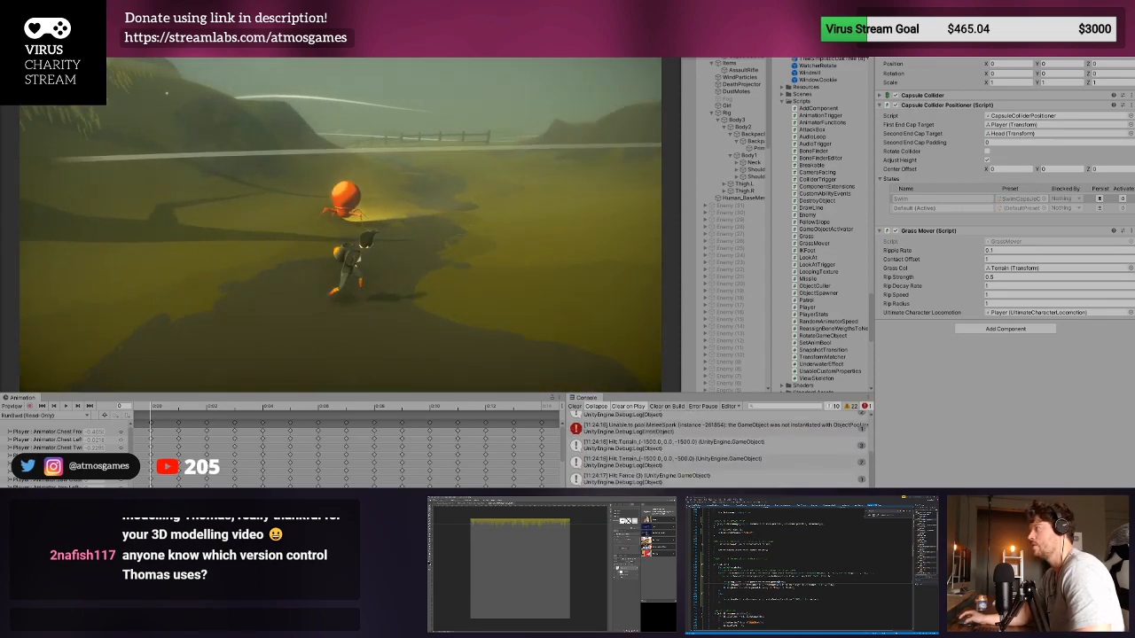
pyautogui.press('d')
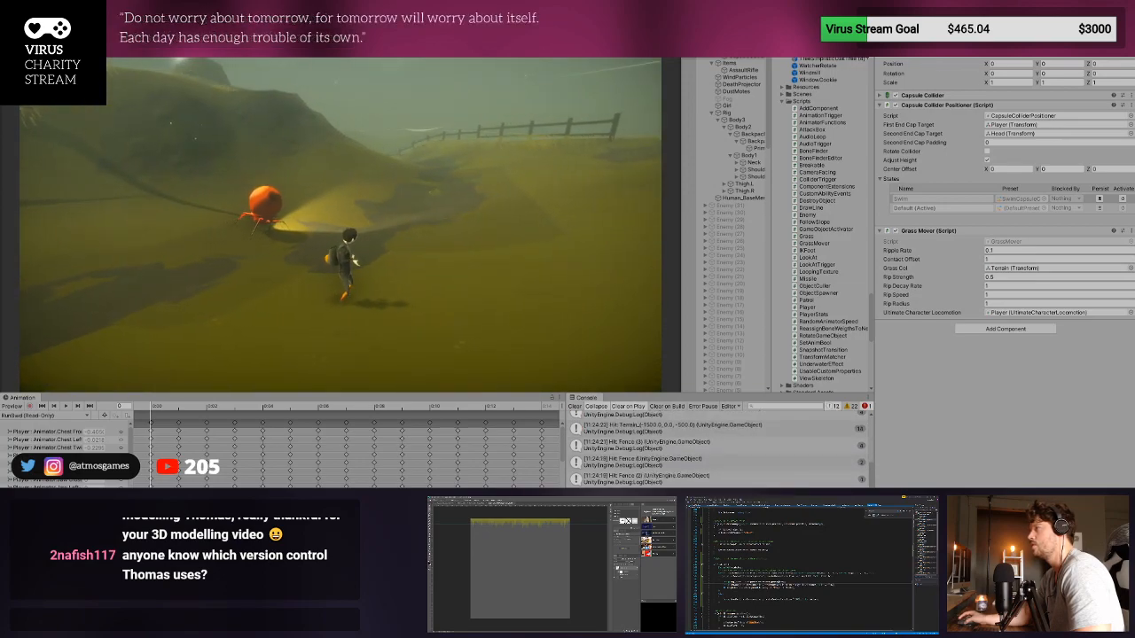
pyautogui.press('Escape')
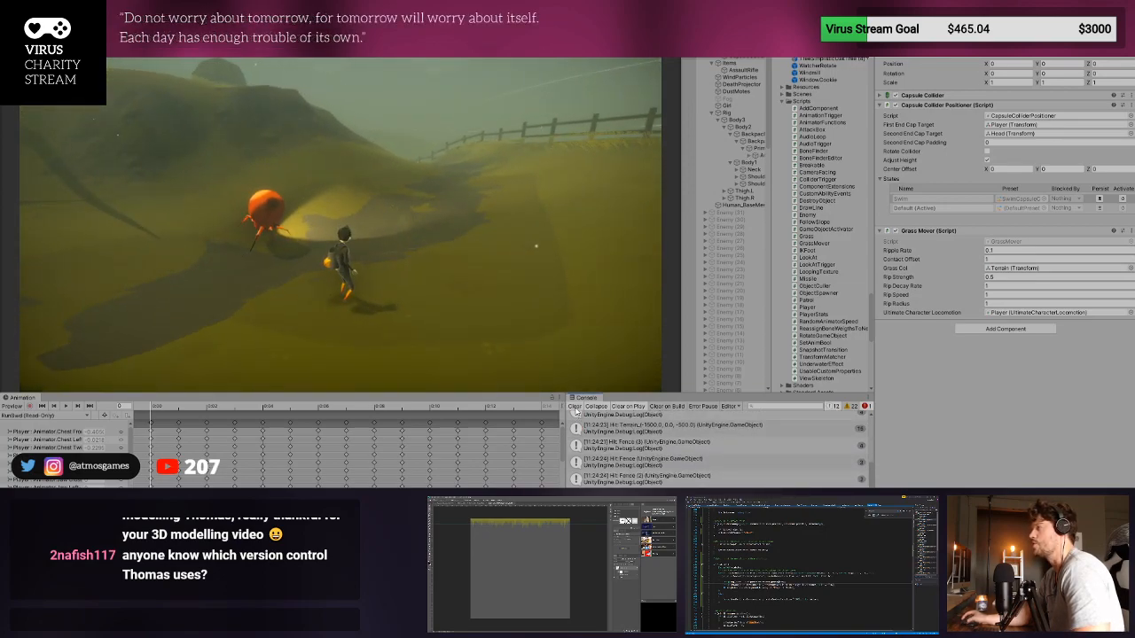
pyautogui.click(575, 410)
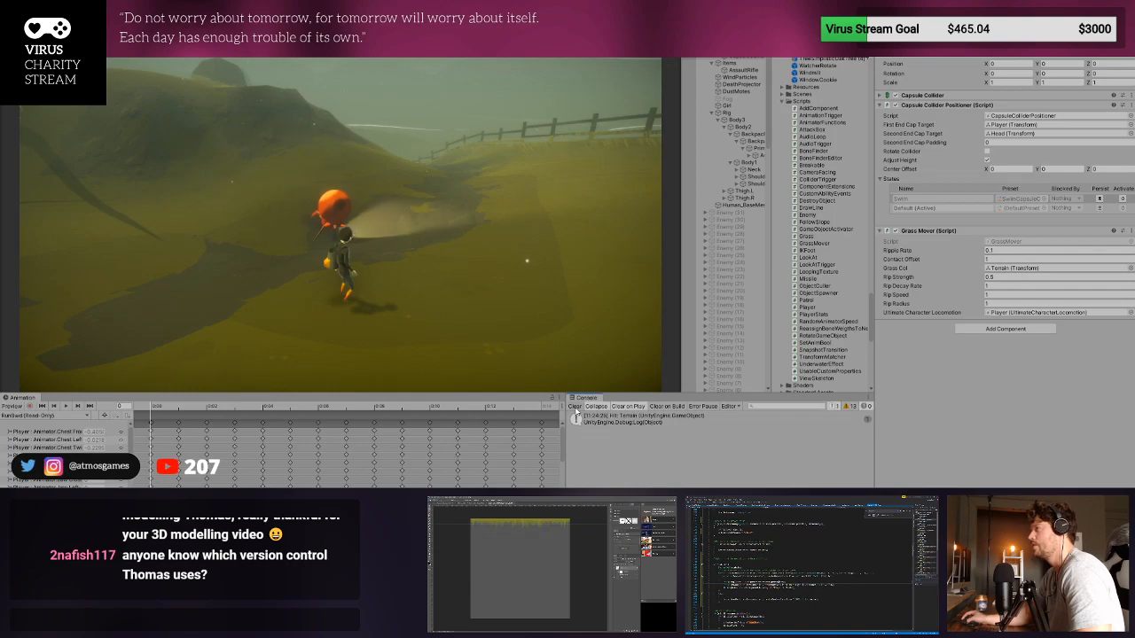
pyautogui.click(532, 341)
pyautogui.press('d')
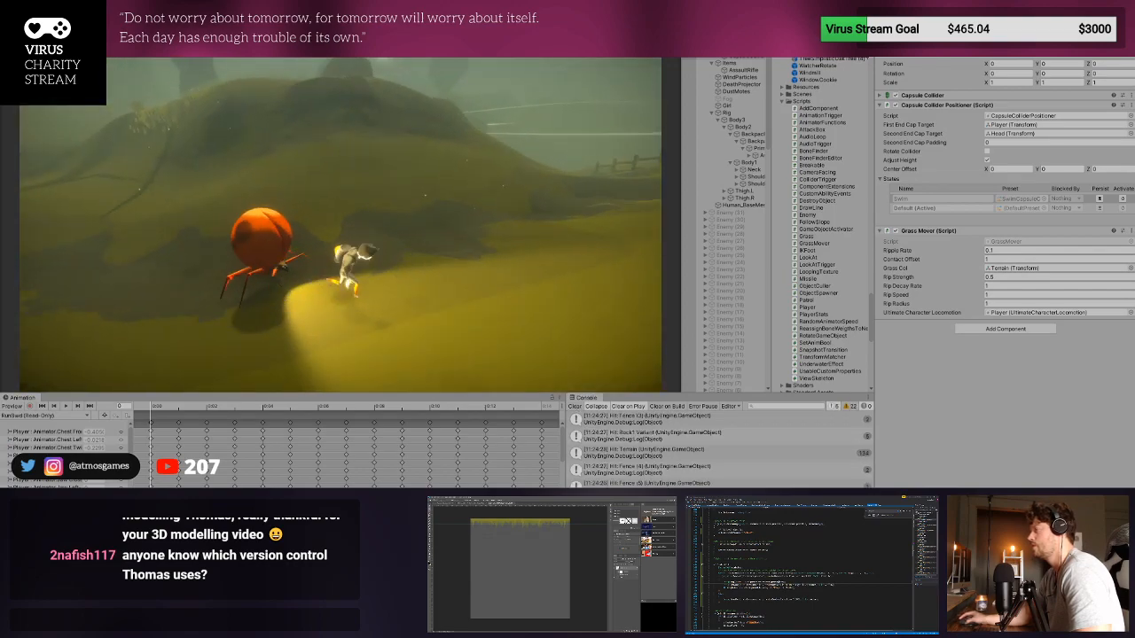
pyautogui.press('Escape')
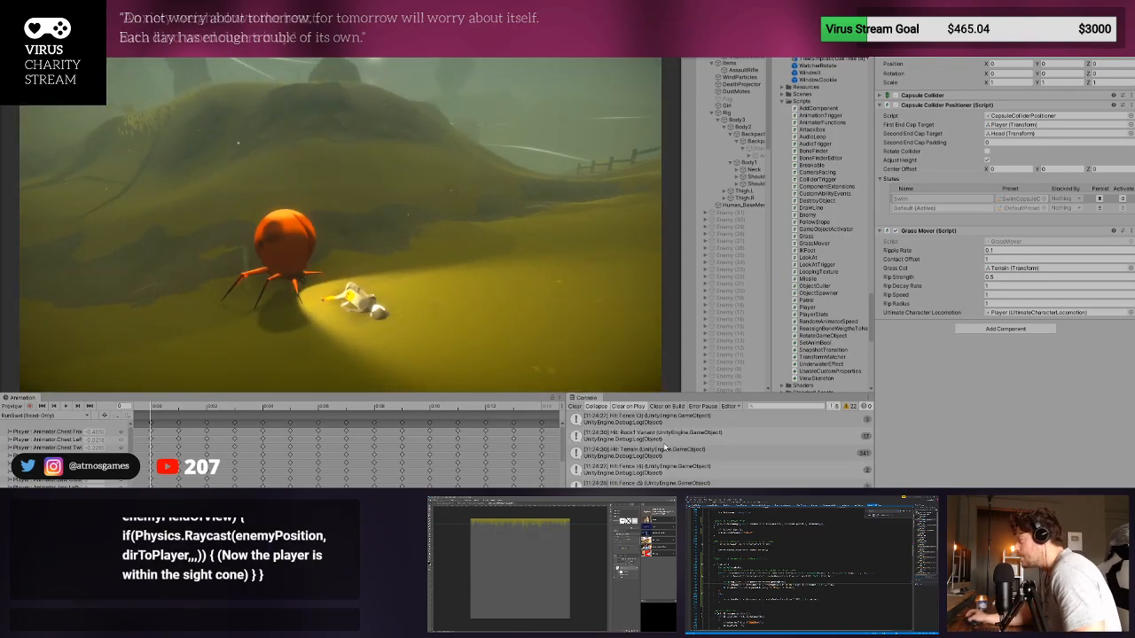
pyautogui.click(703, 463)
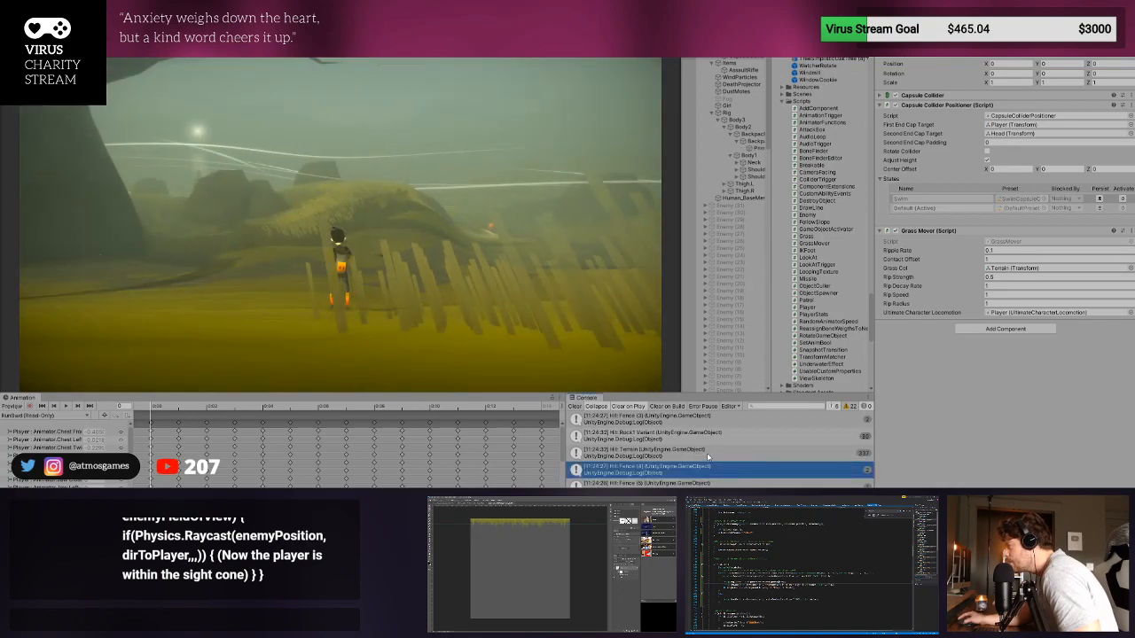
# - Clear the console, restart the play test and run the player up to the enemy to check its reaction and ray-hit logs
pyautogui.click(574, 406)
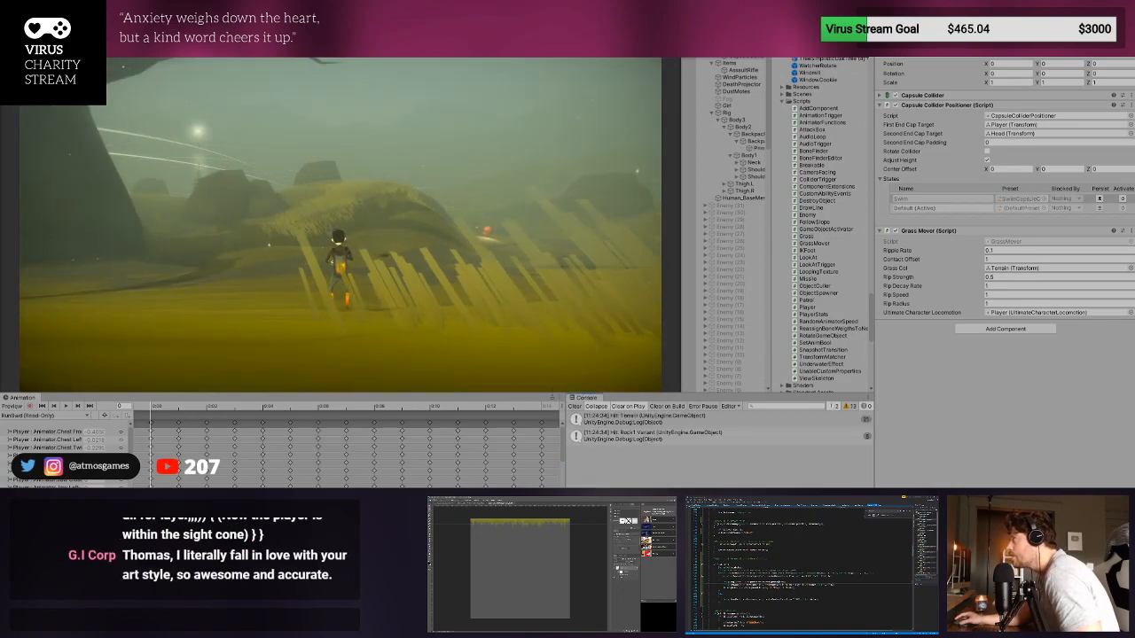
pyautogui.hotkey('ctrl', 'p')
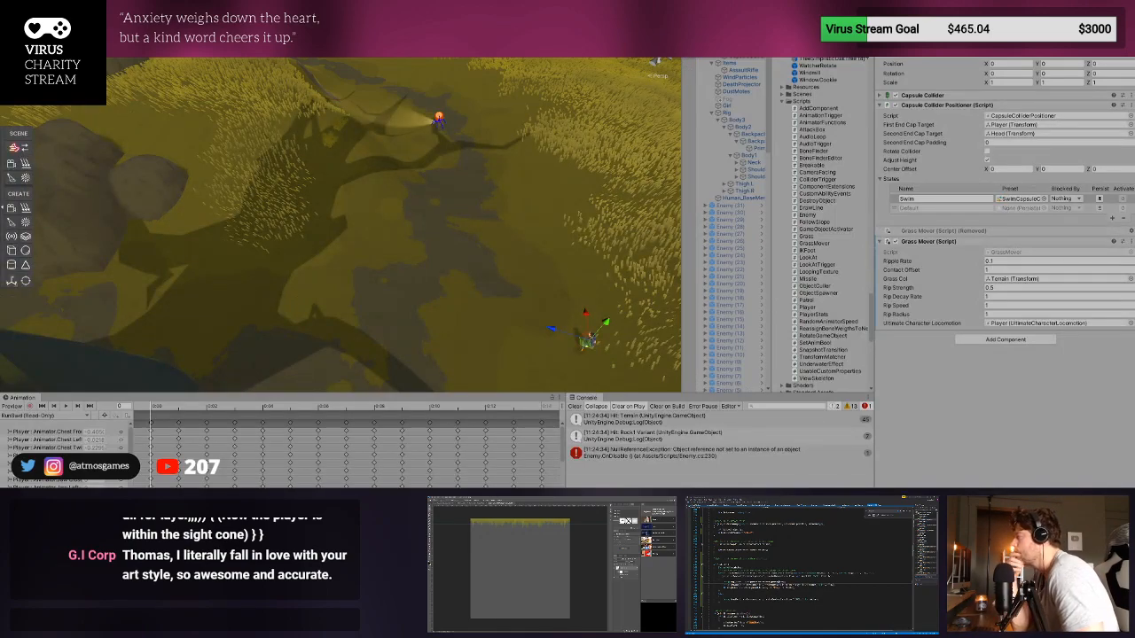
pyautogui.hotkey('ctrl', 'p')
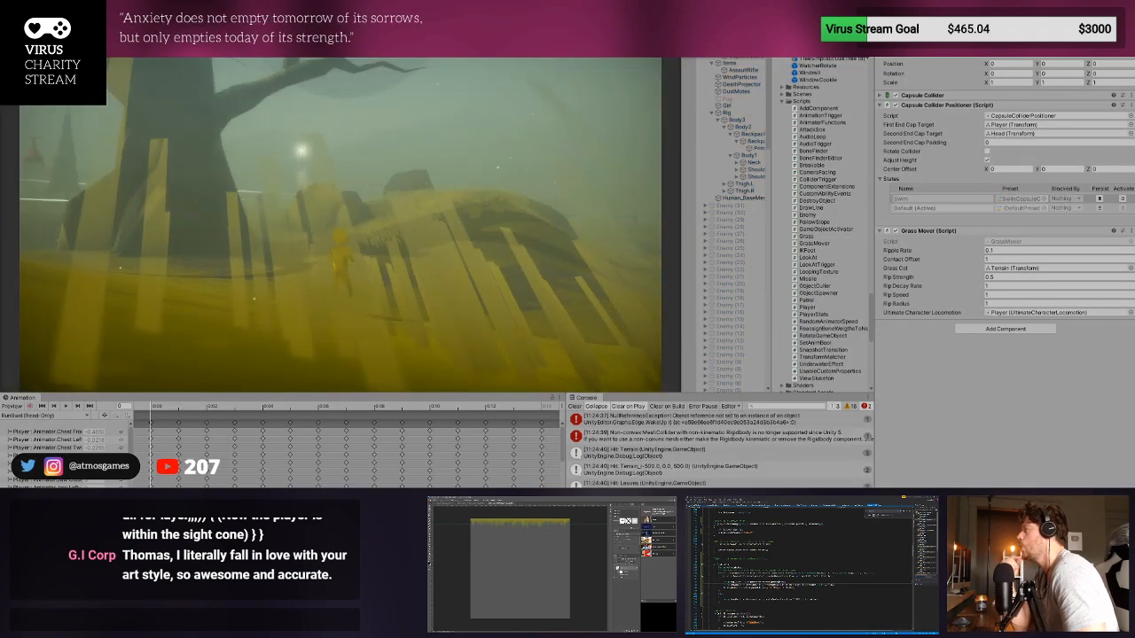
pyautogui.press('w')
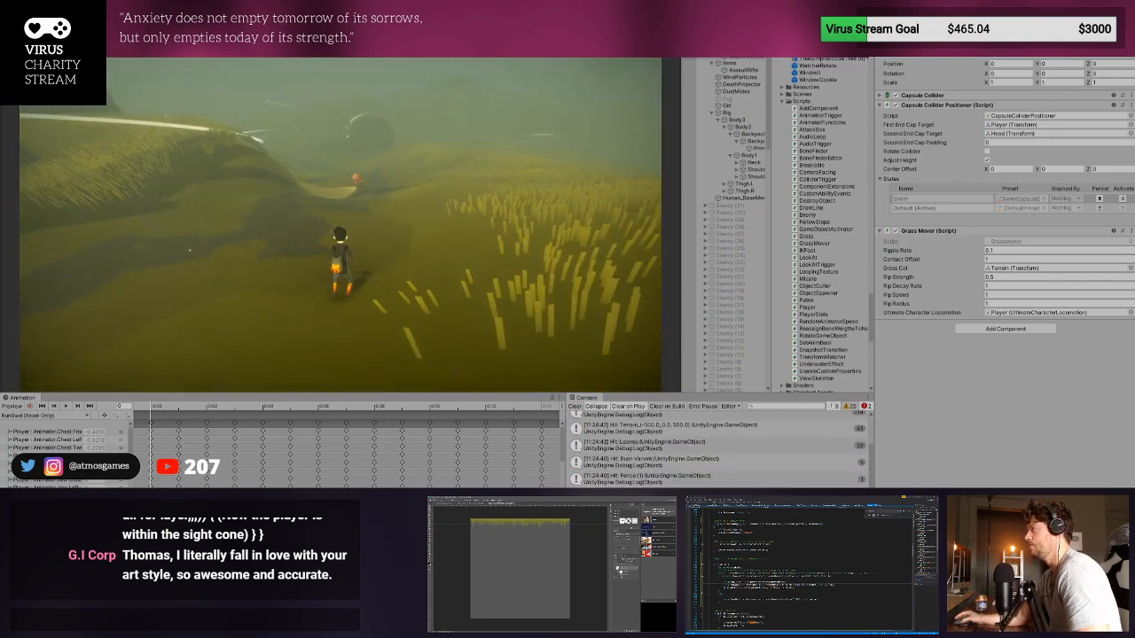
pyautogui.press('w')
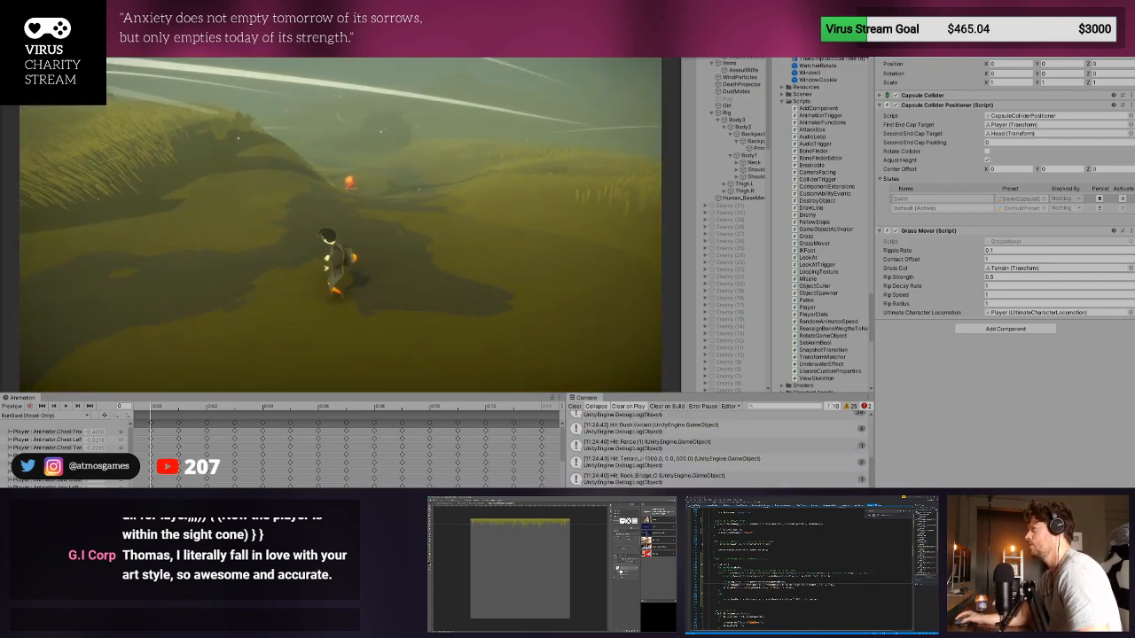
pyautogui.press('w')
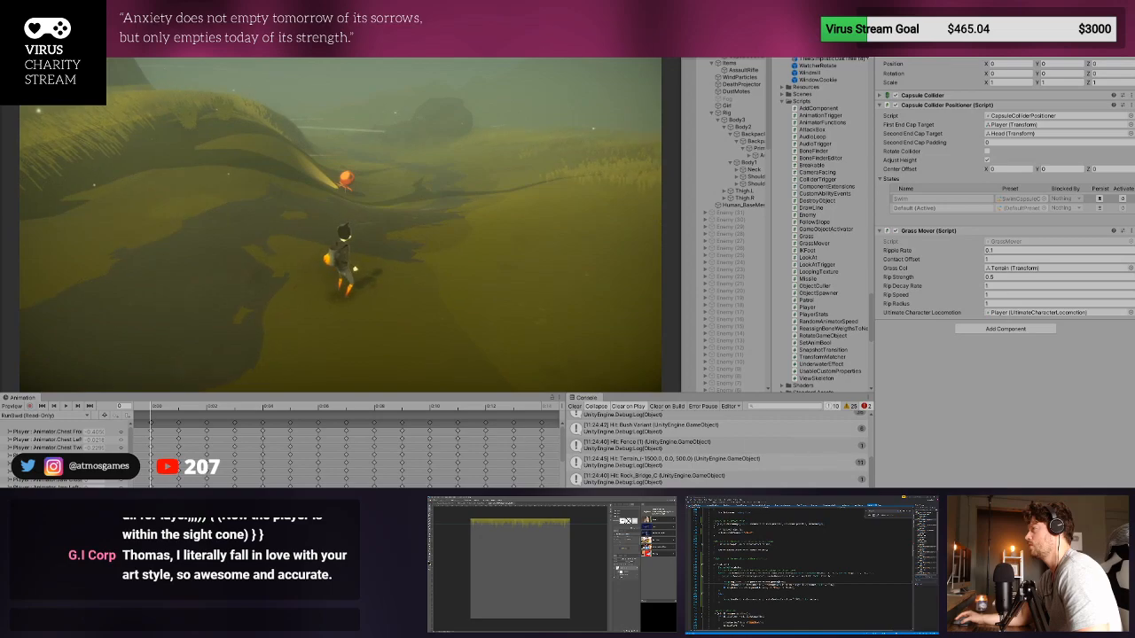
pyautogui.press('w')
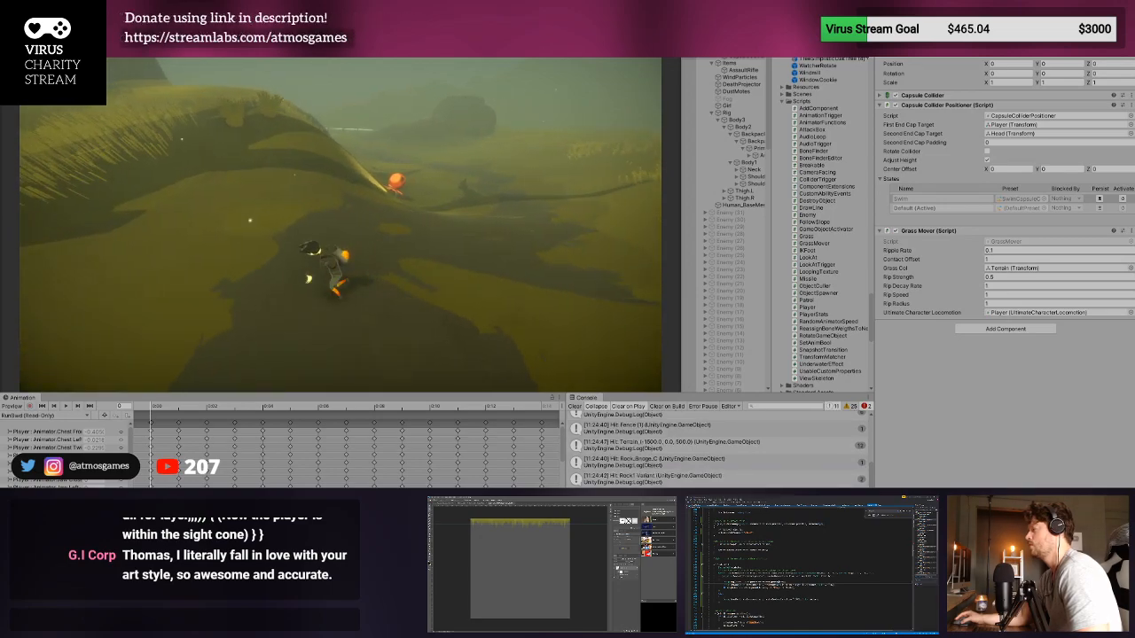
pyautogui.press('w')
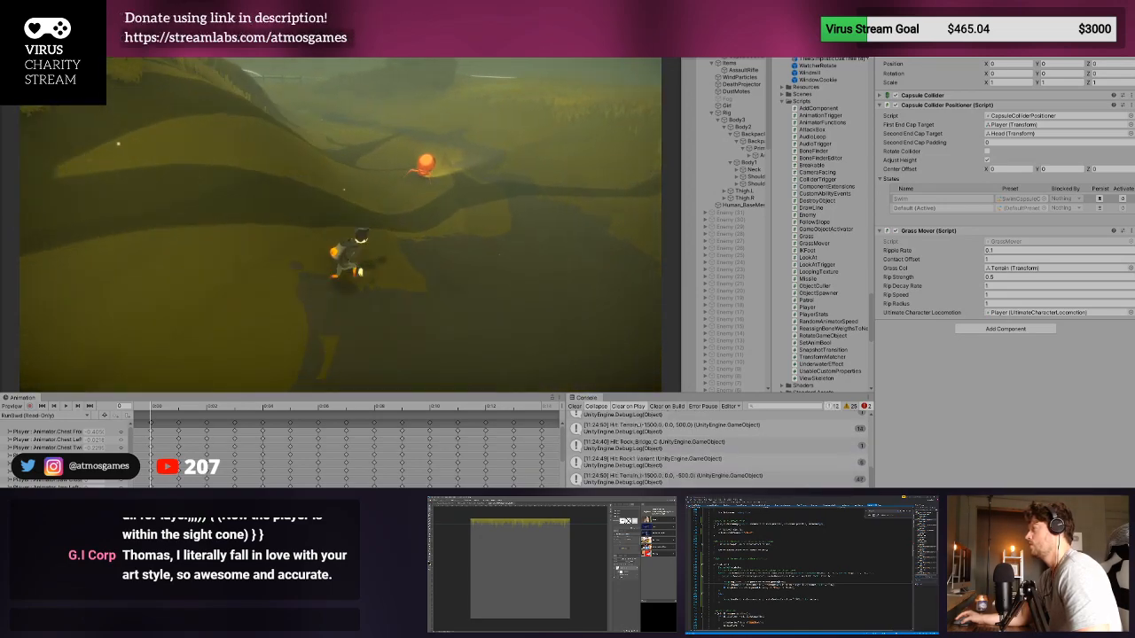
pyautogui.hotkey('ctrl', '1')
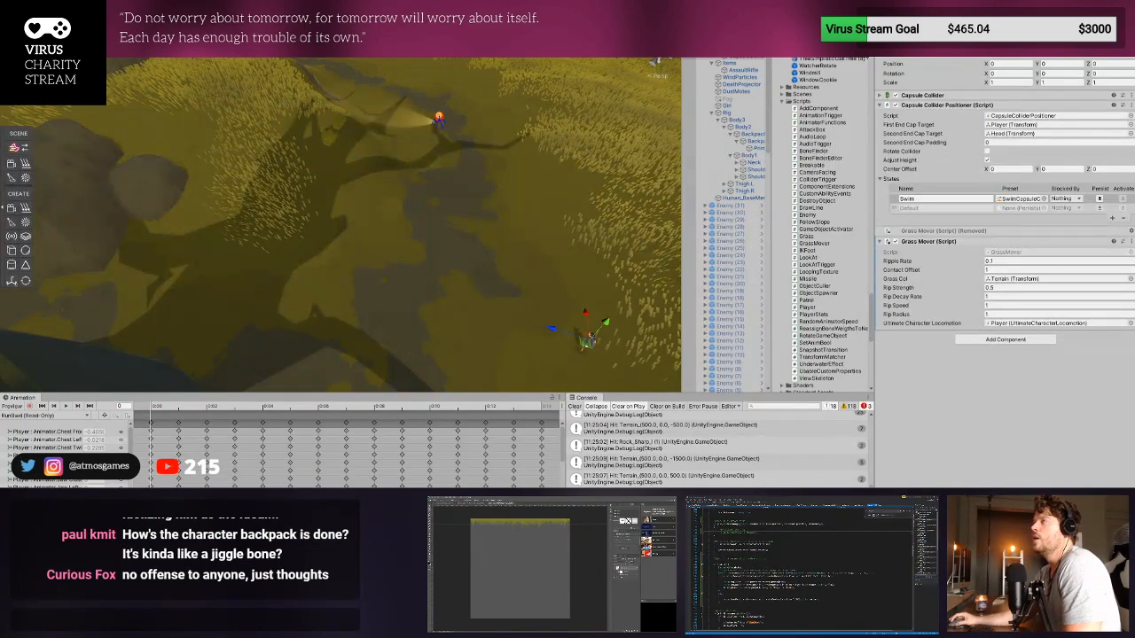
# - Start a new play test, clear the console and chase the enemy uphill through the grass to the large rock
pyautogui.hotkey('ctrl', 'p')
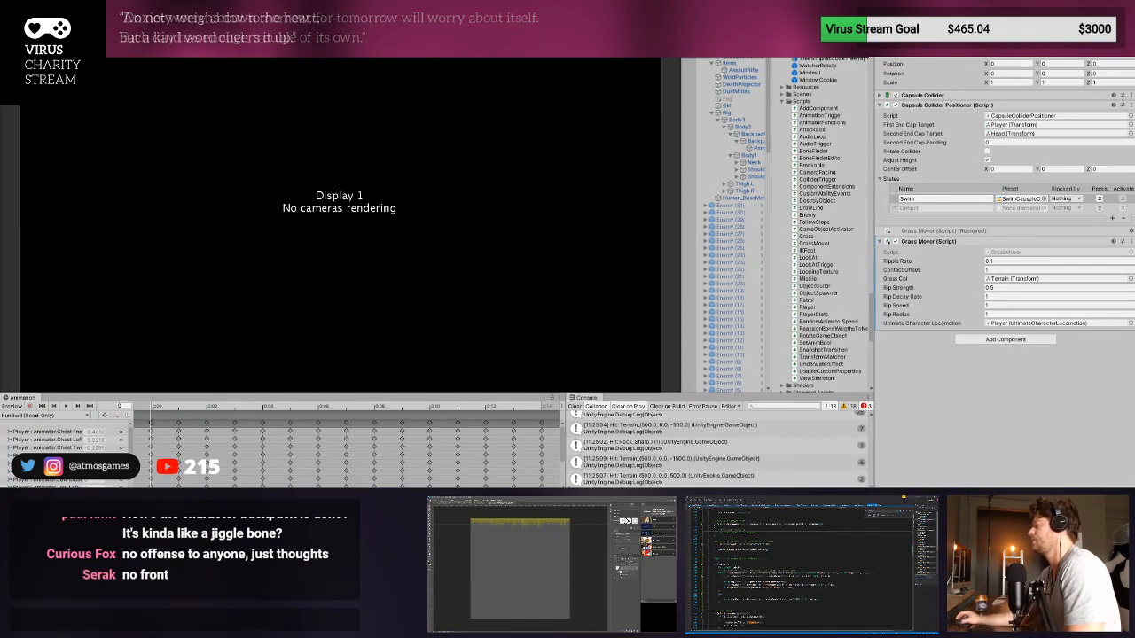
pyautogui.click(574, 406)
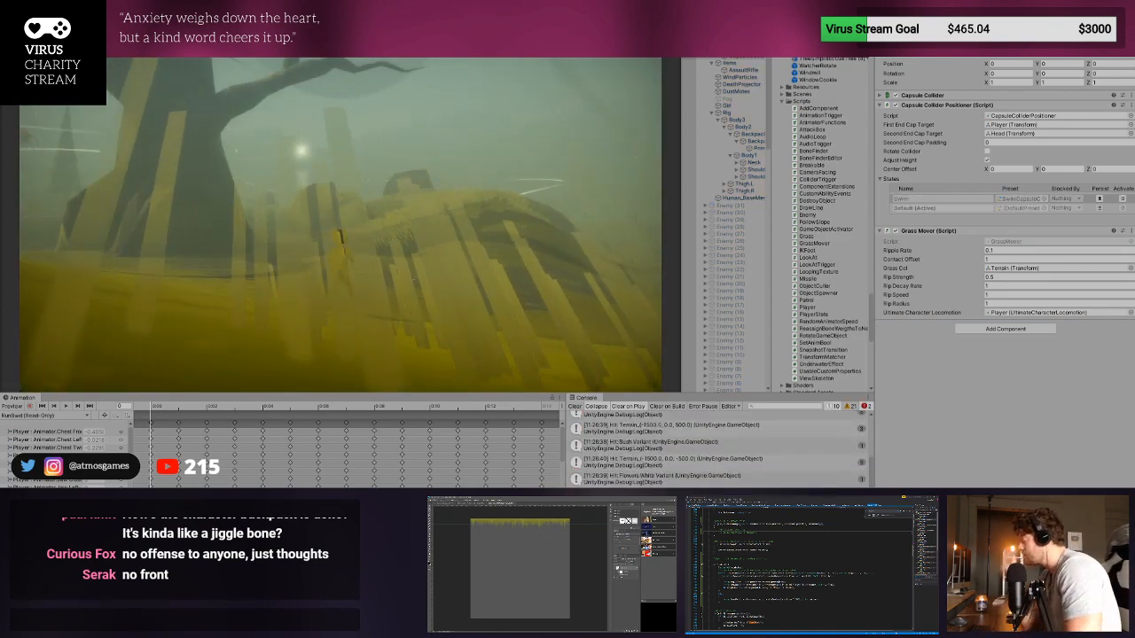
pyautogui.press('w')
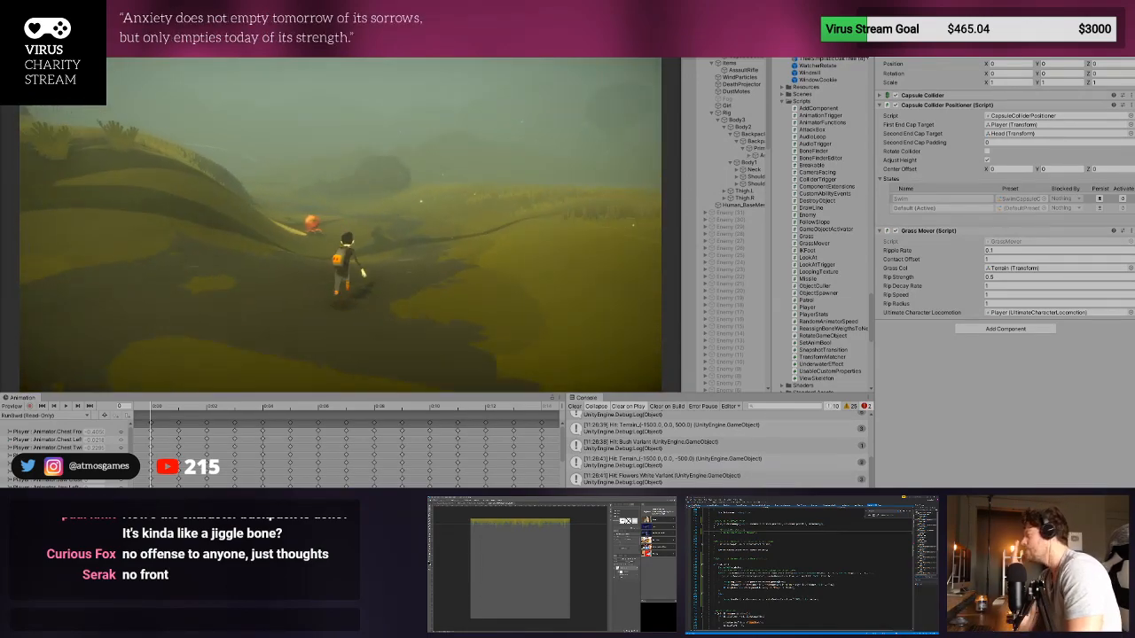
pyautogui.press('a')
pyautogui.press('w')
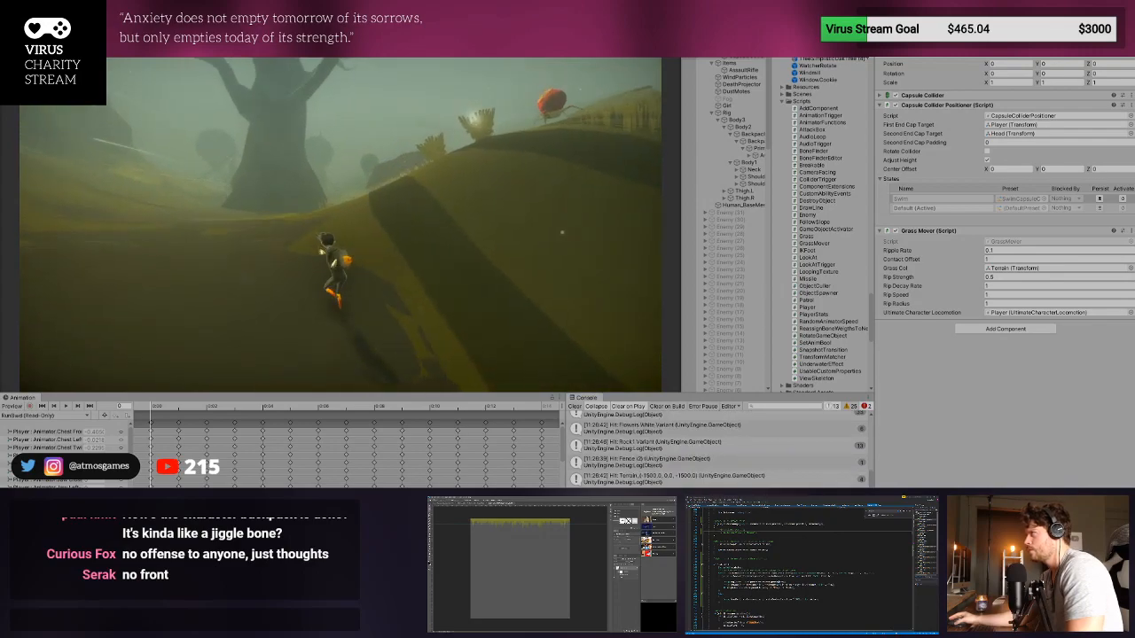
pyautogui.press('a')
pyautogui.press('w')
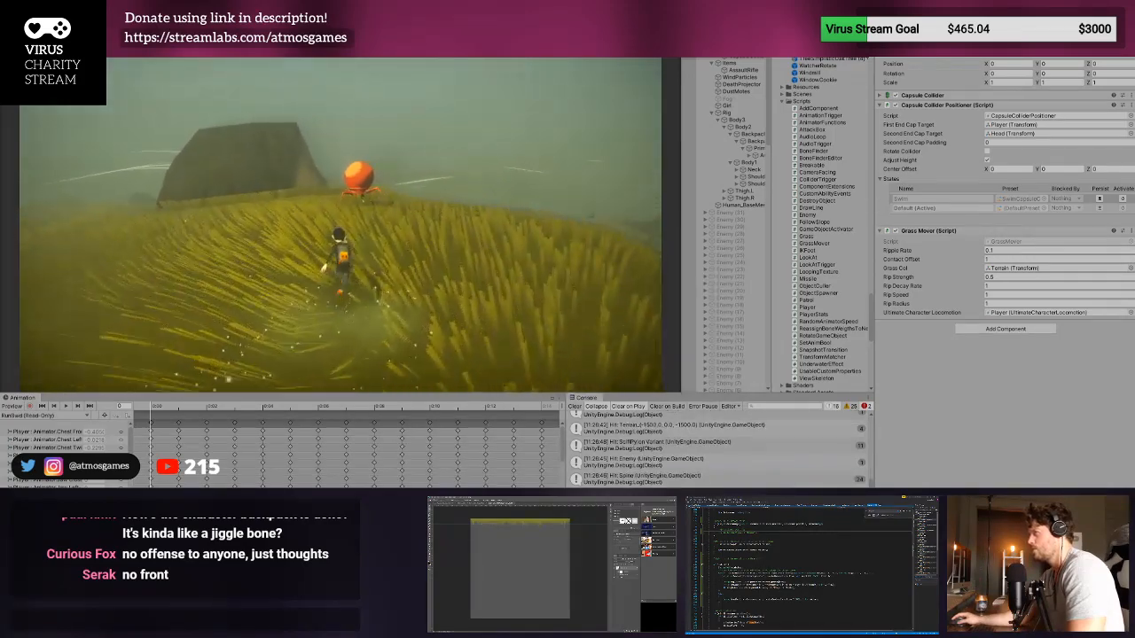
pyautogui.press('d')
pyautogui.press('w')
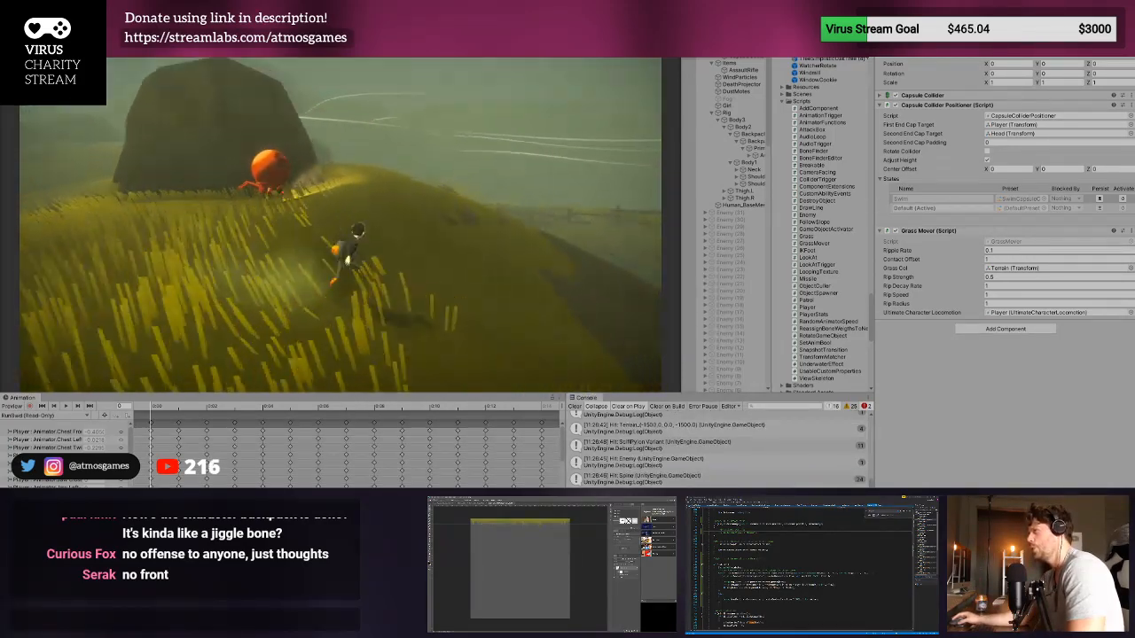
pyautogui.press('w')
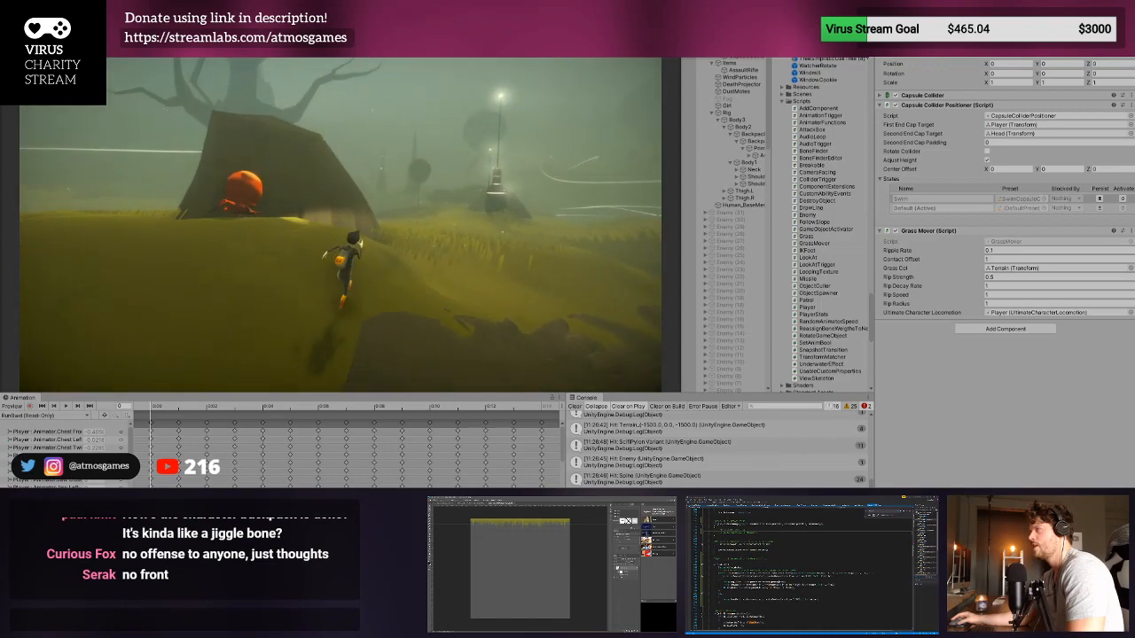
# - Follow the enemy past the rock and downhill, running the player around it and through its light beam to test detection
pyautogui.press('w')
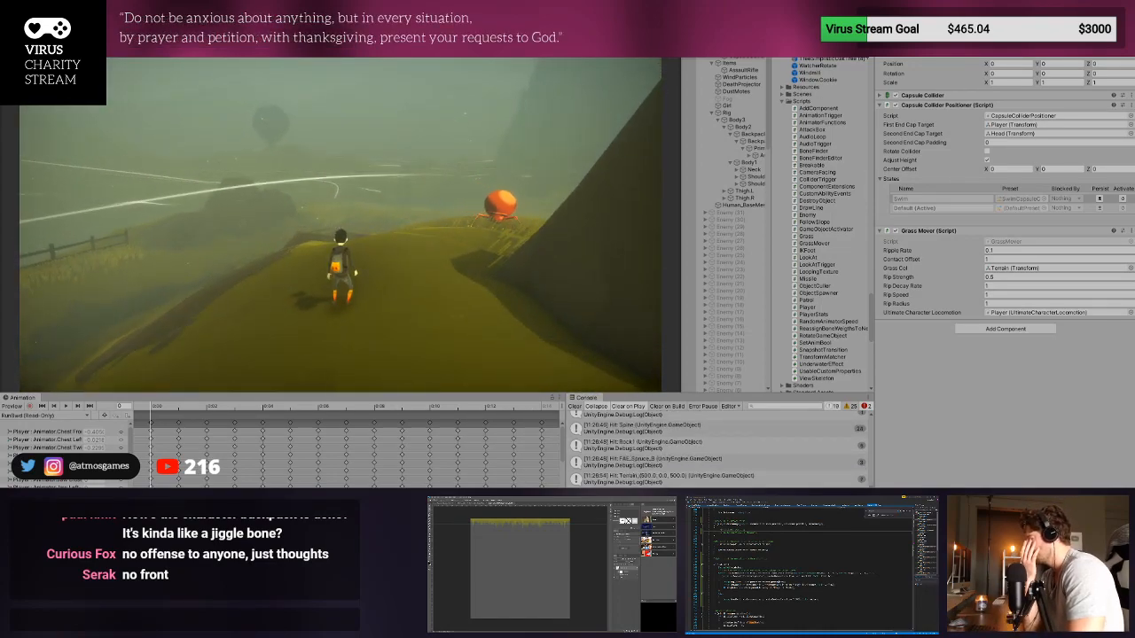
pyautogui.press('w')
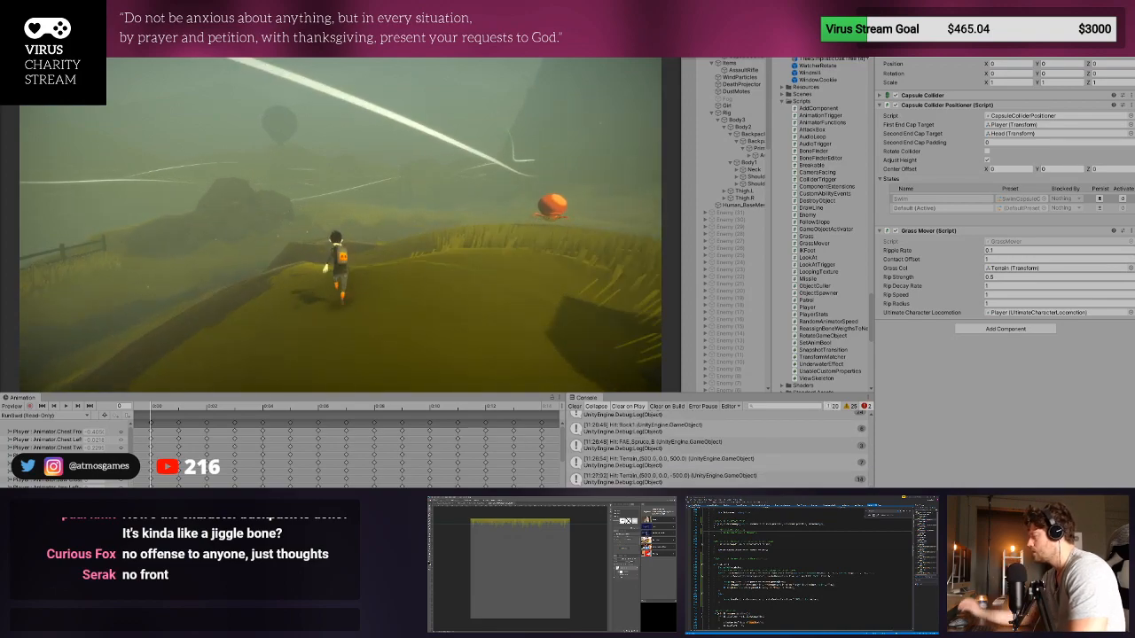
pyautogui.press('w')
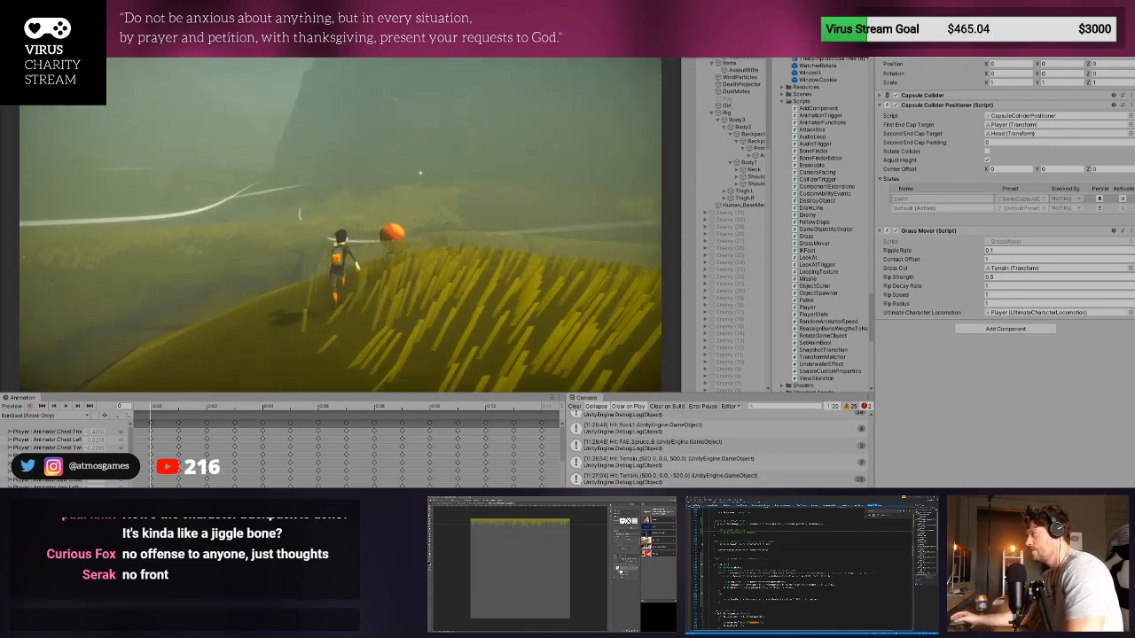
pyautogui.press('w')
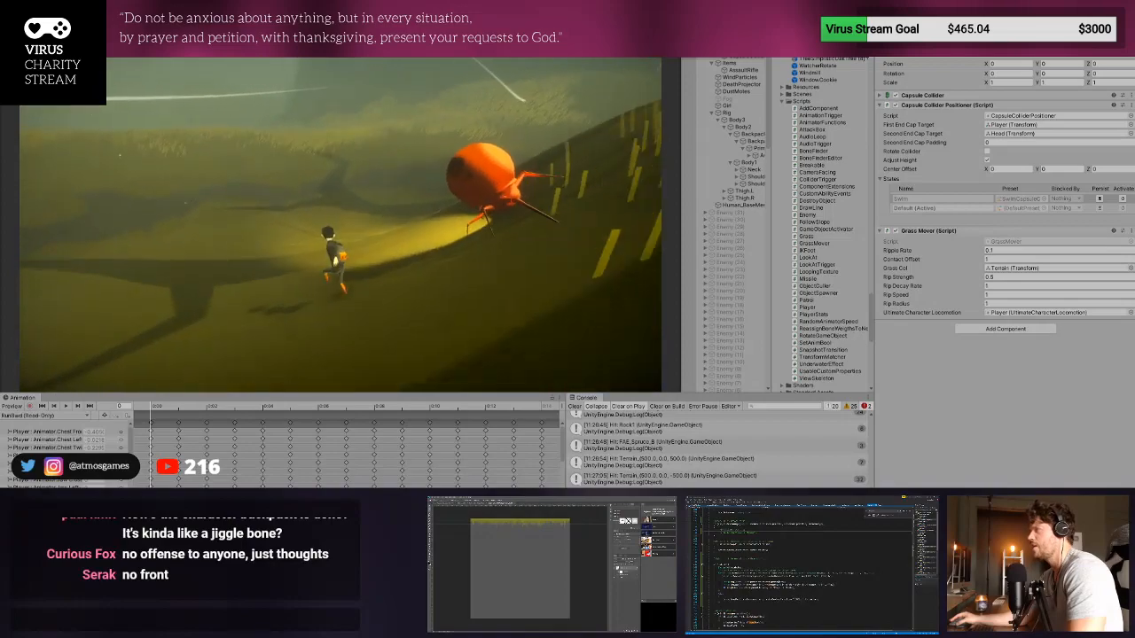
pyautogui.press('w')
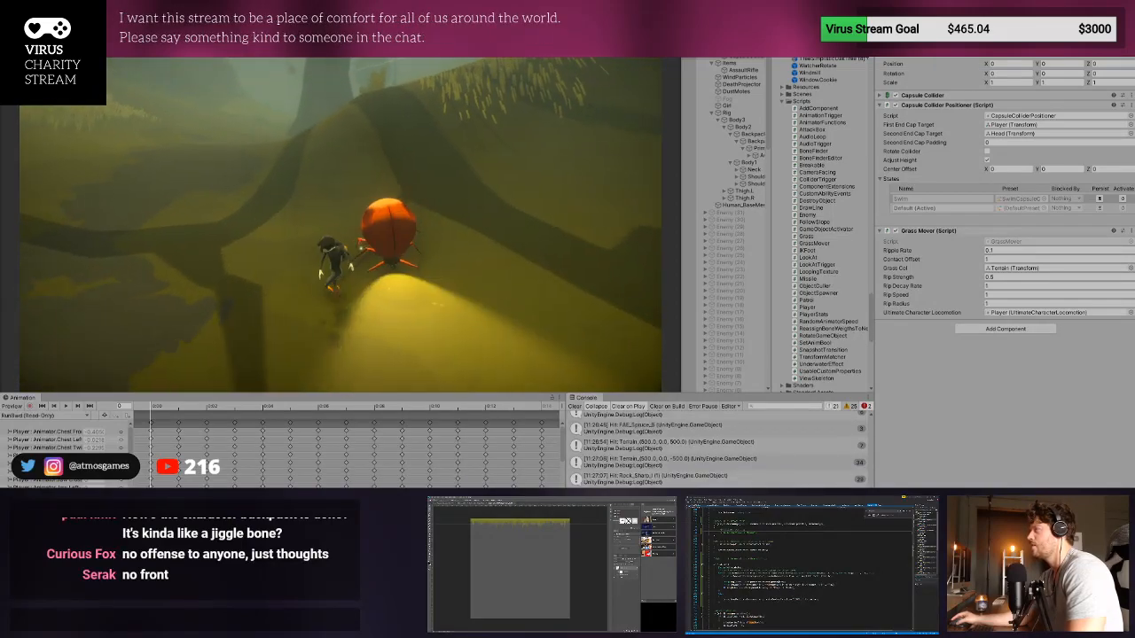
pyautogui.press('w')
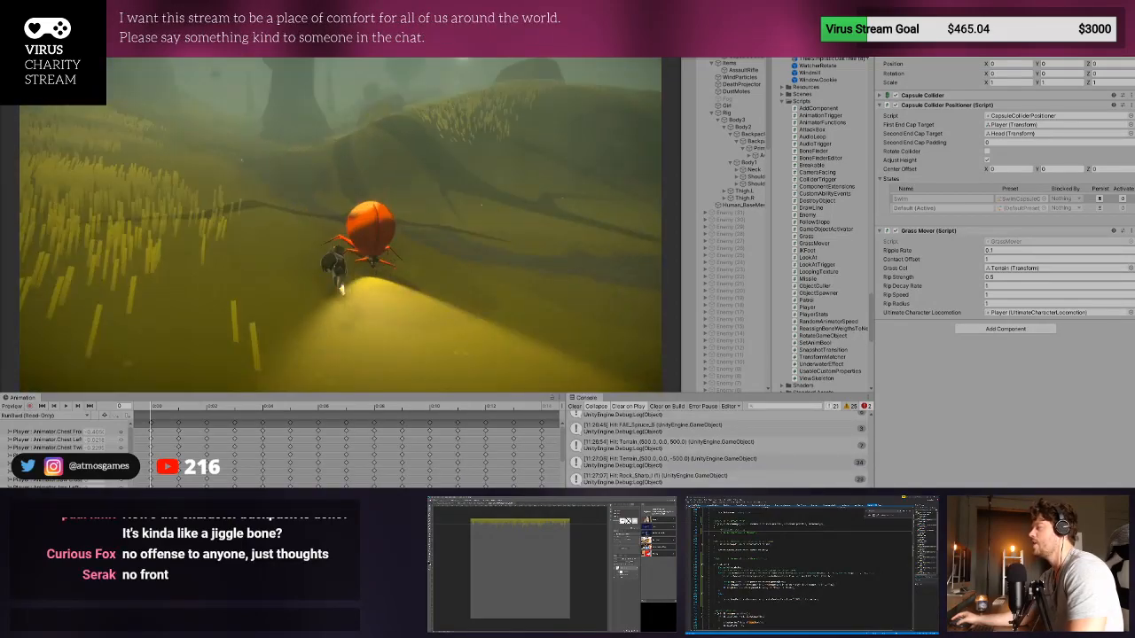
pyautogui.press('w')
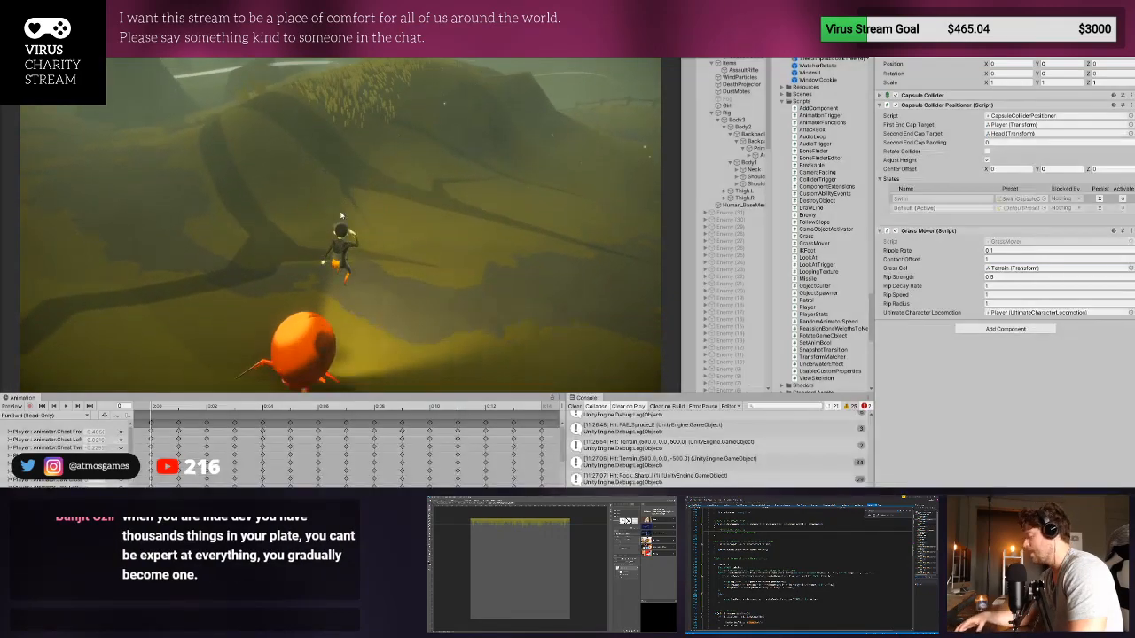
# - Stop the play test, clear the console, and briefly run the game once more before stopping it again
pyautogui.hotkey('ctrl', 'p')
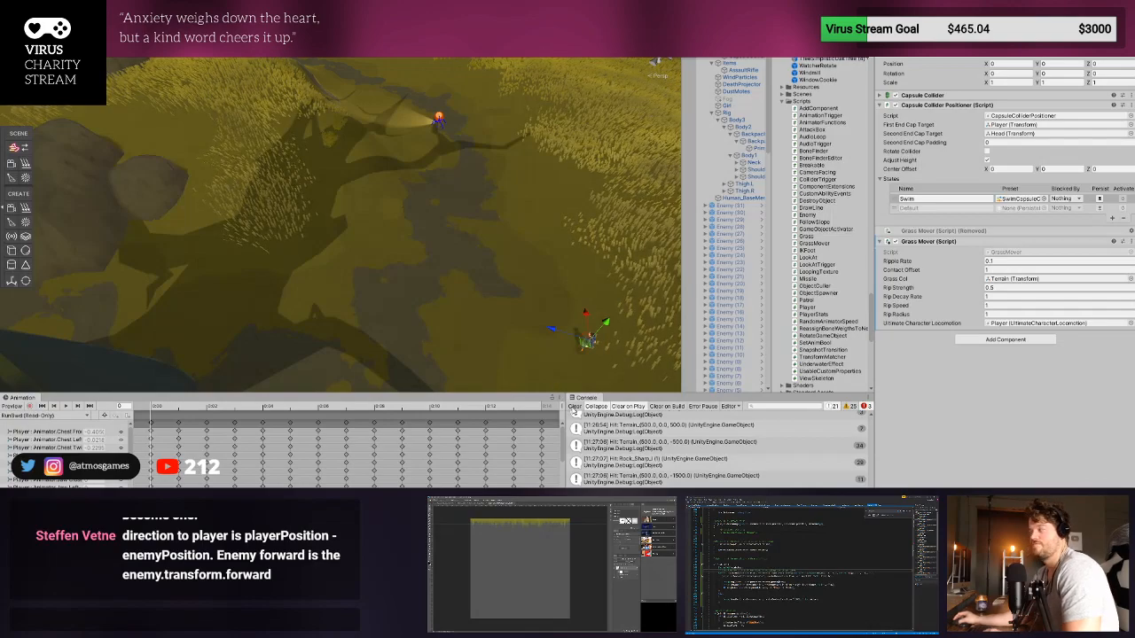
pyautogui.click(574, 407)
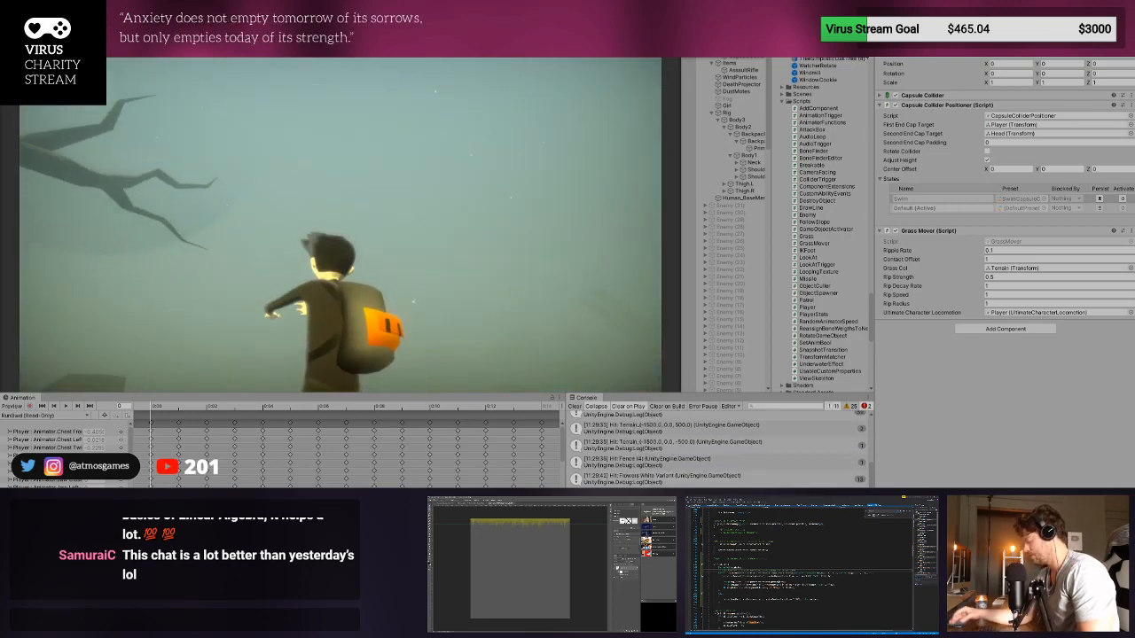
pyautogui.hotkey('ctrl', 'p')
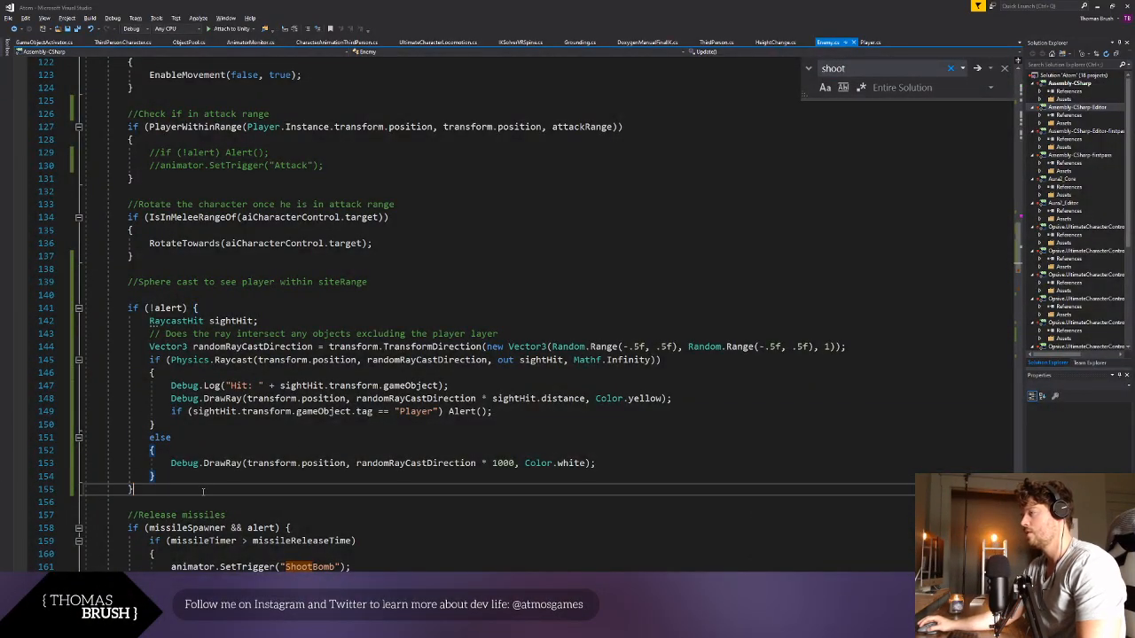
# - In Visual Studio, paste the Vector3.Angle(dirToPlayer, enemyForwardDir) < enemyFieldOfView check with its nested Physics.Raycast above the missile code and correct its leading keyword to if
pyautogui.hotkey('ctrl', 'v')
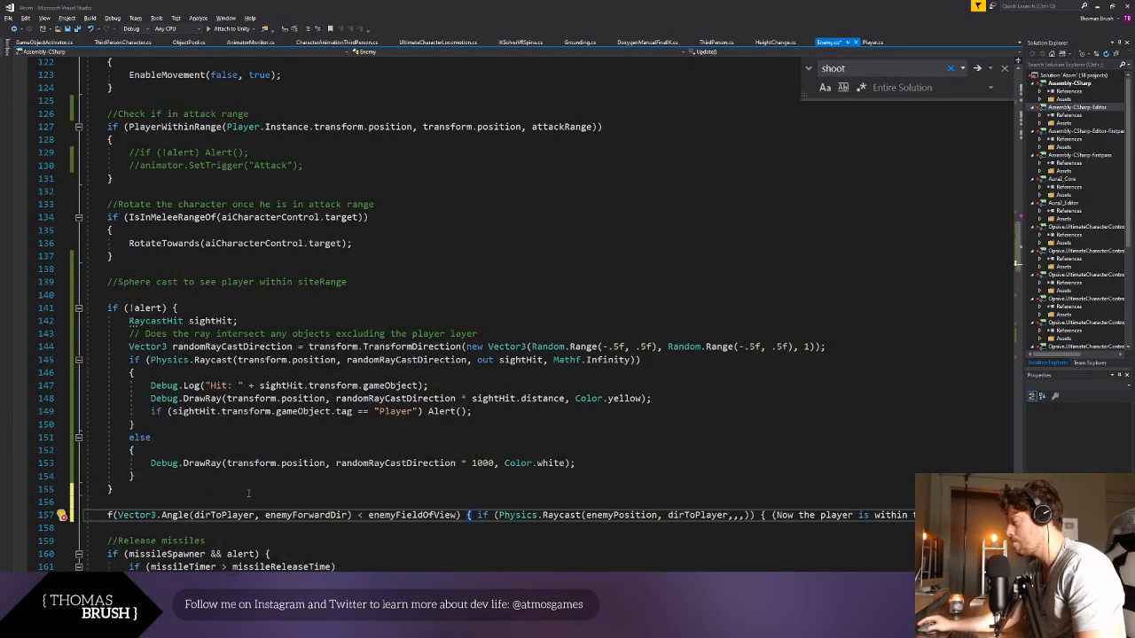
pyautogui.scroll(-4, 396, 499)
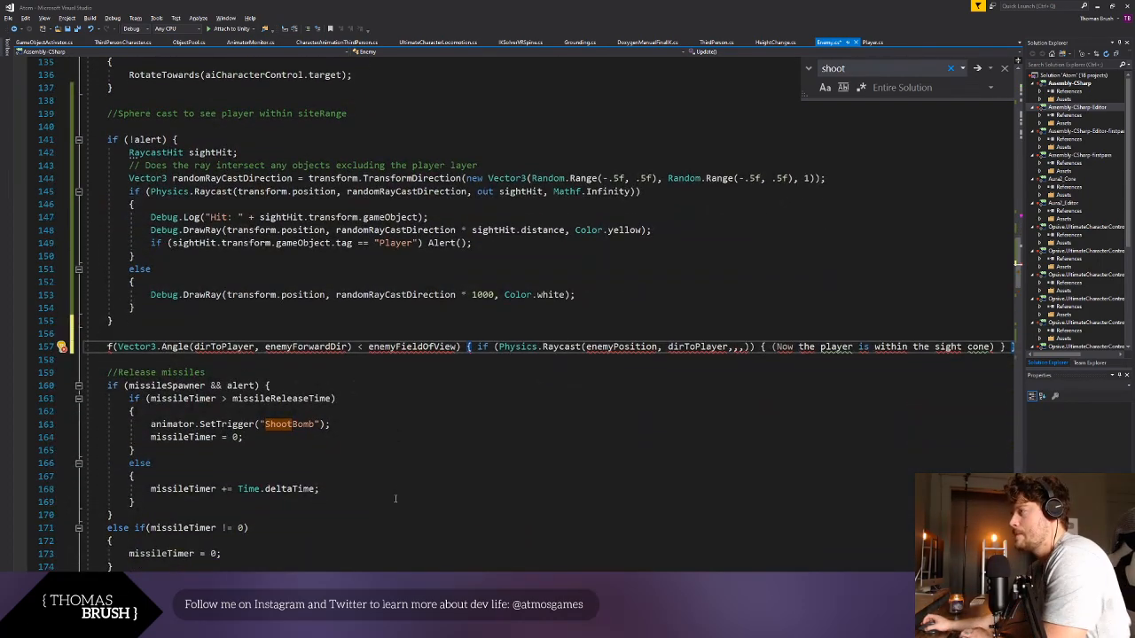
pyautogui.scroll(-1, 396, 447)
pyautogui.click(381, 390)
pyautogui.click(108, 335)
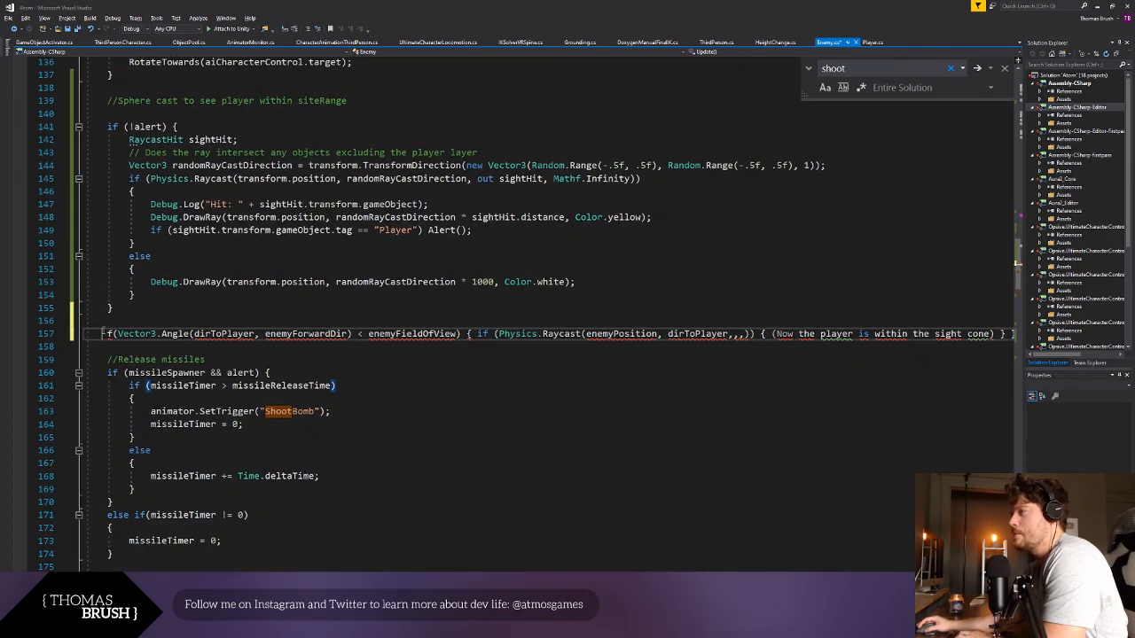
pyautogui.write('if')
pyautogui.click(191, 398)
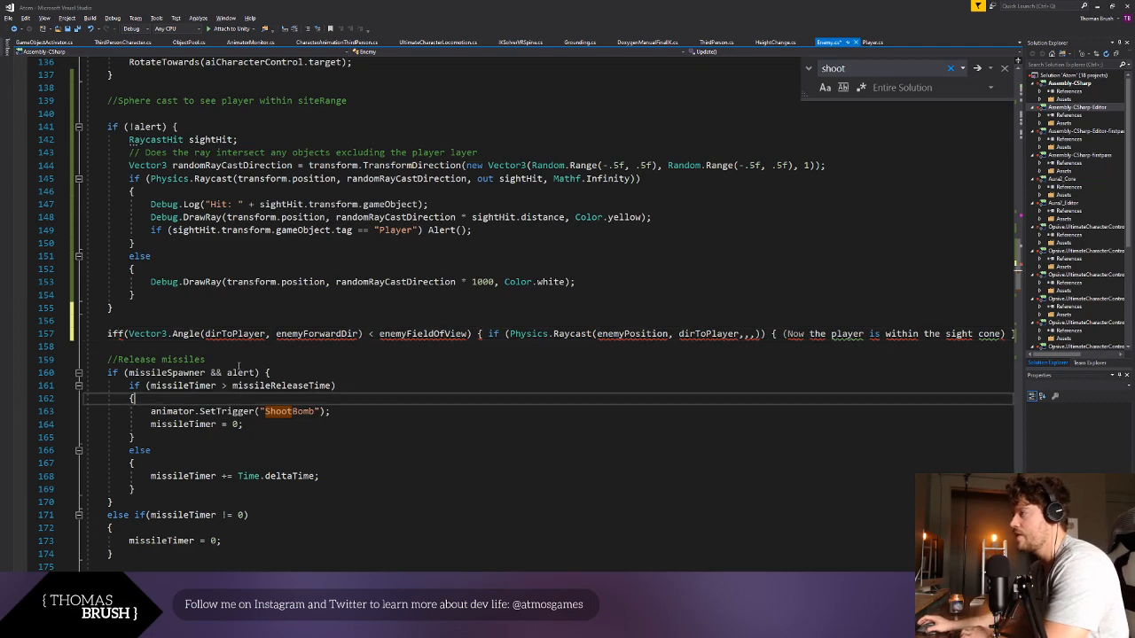
pyautogui.doubleClick(221, 335)
pyautogui.click(118, 334)
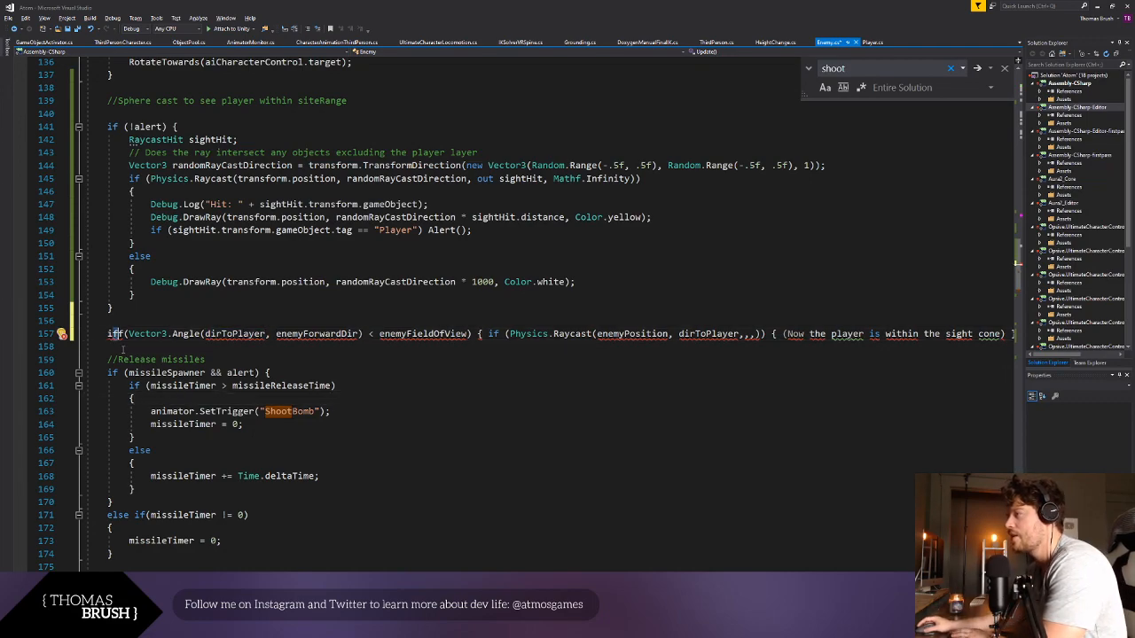
pyautogui.press('BackSpace')
# - Comment out the whole if (!alert) random-direction raycast block with /* and */
pyautogui.click(126, 115)
pyautogui.write('/*')
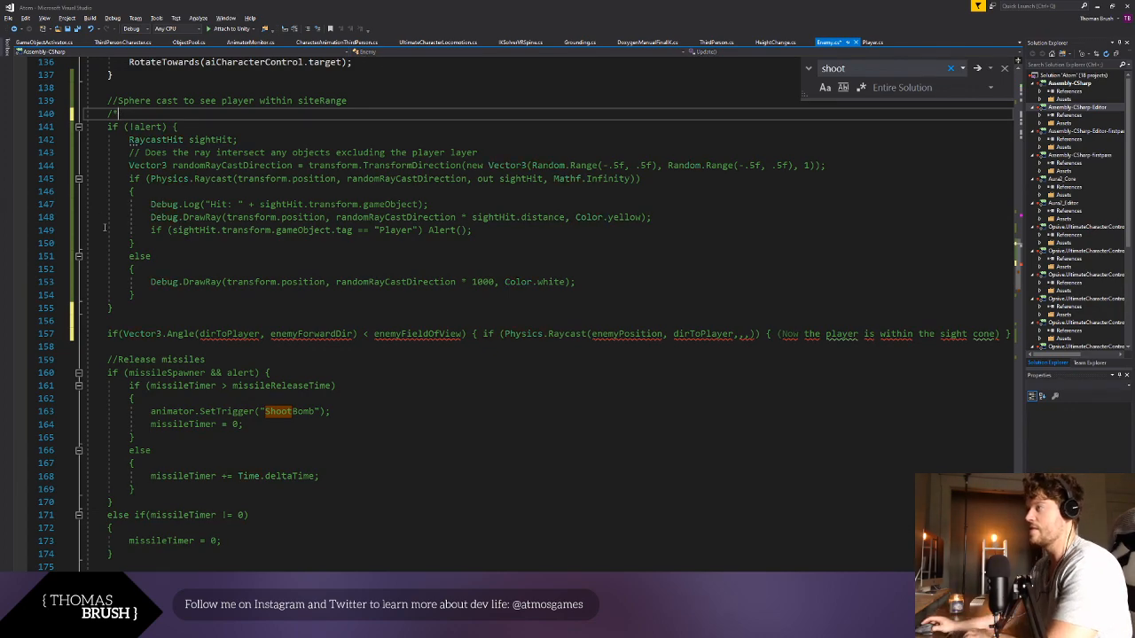
pyautogui.click(133, 308)
pyautogui.press('Return')
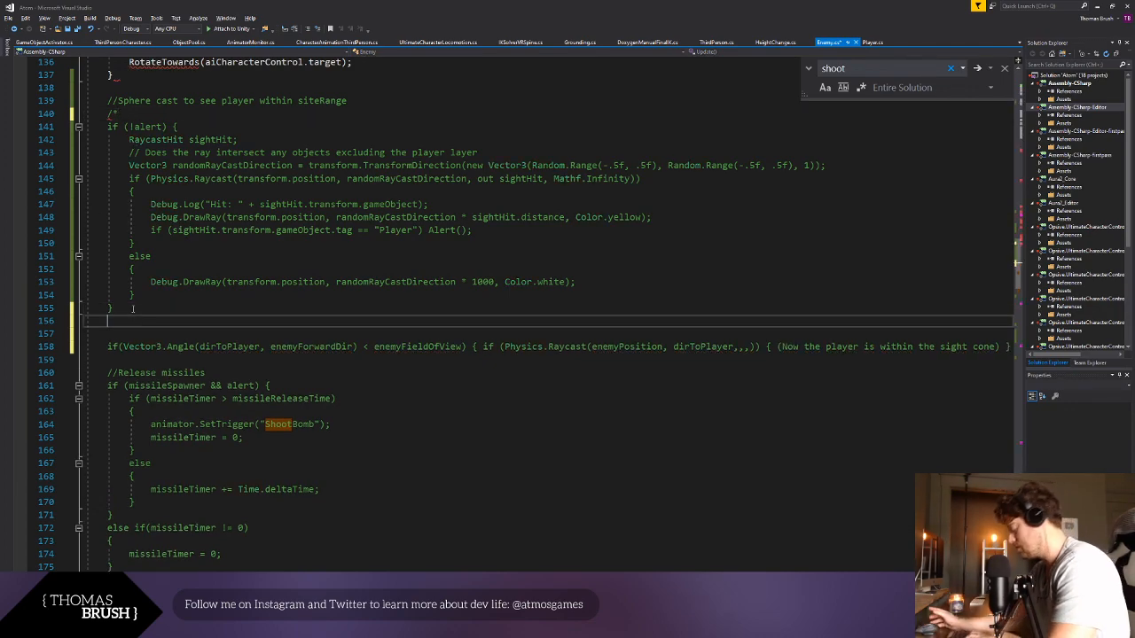
pyautogui.write('*/')
# - Split the pasted one-line check so the nested Physics.Raycast condition and its placeholder sentence each sit on their own indented line
pyautogui.click(371, 438)
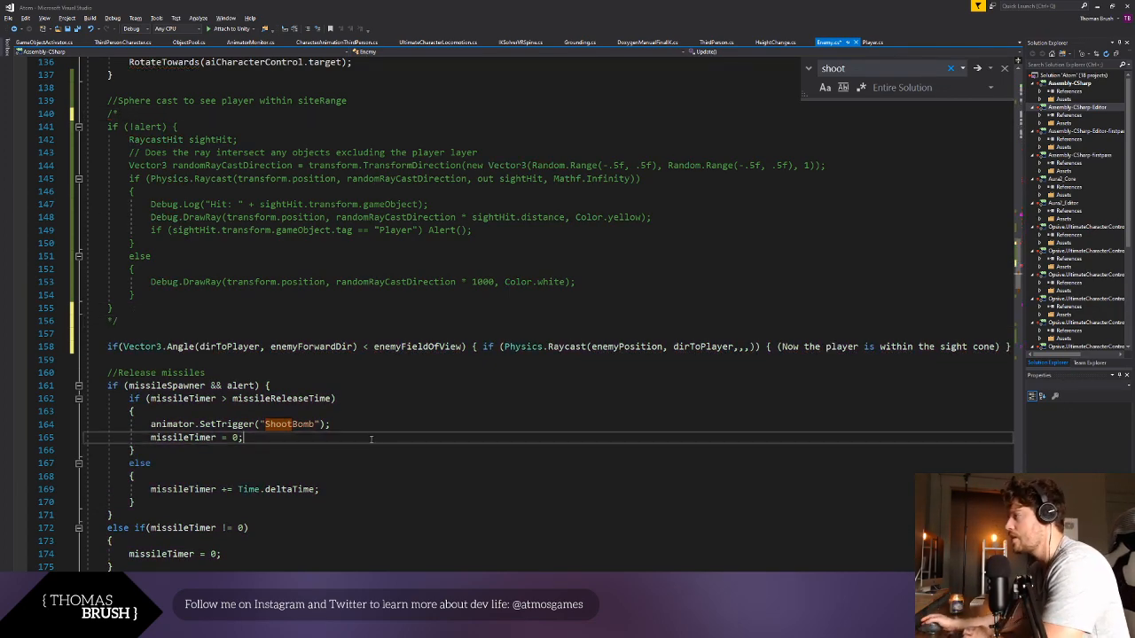
pyautogui.click(478, 347)
pyautogui.press('Return')
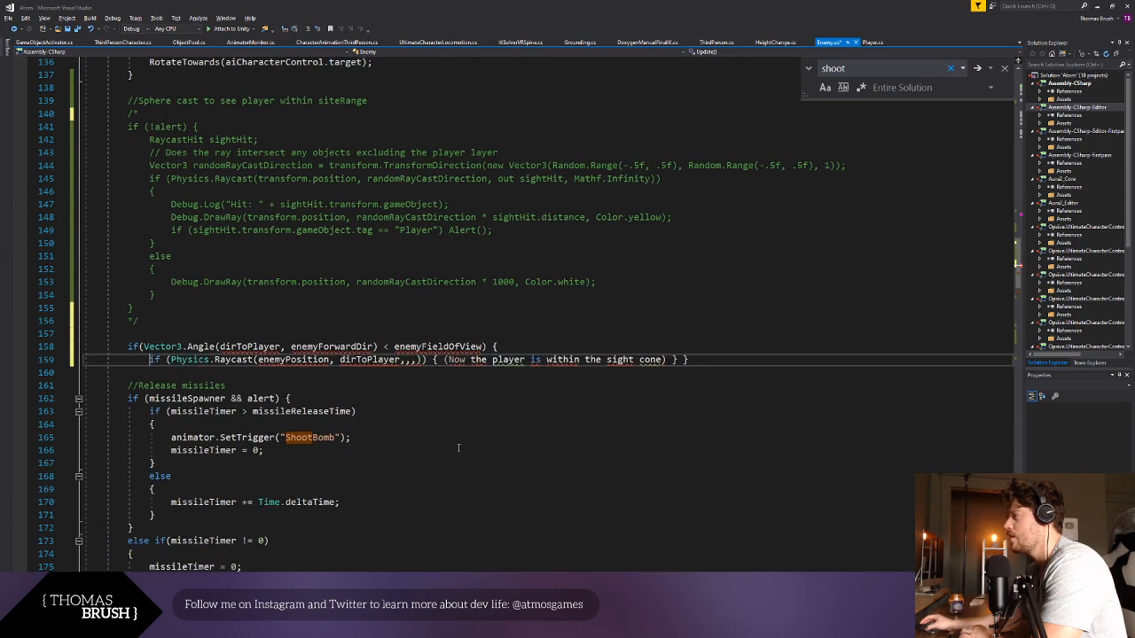
pyautogui.click(357, 411)
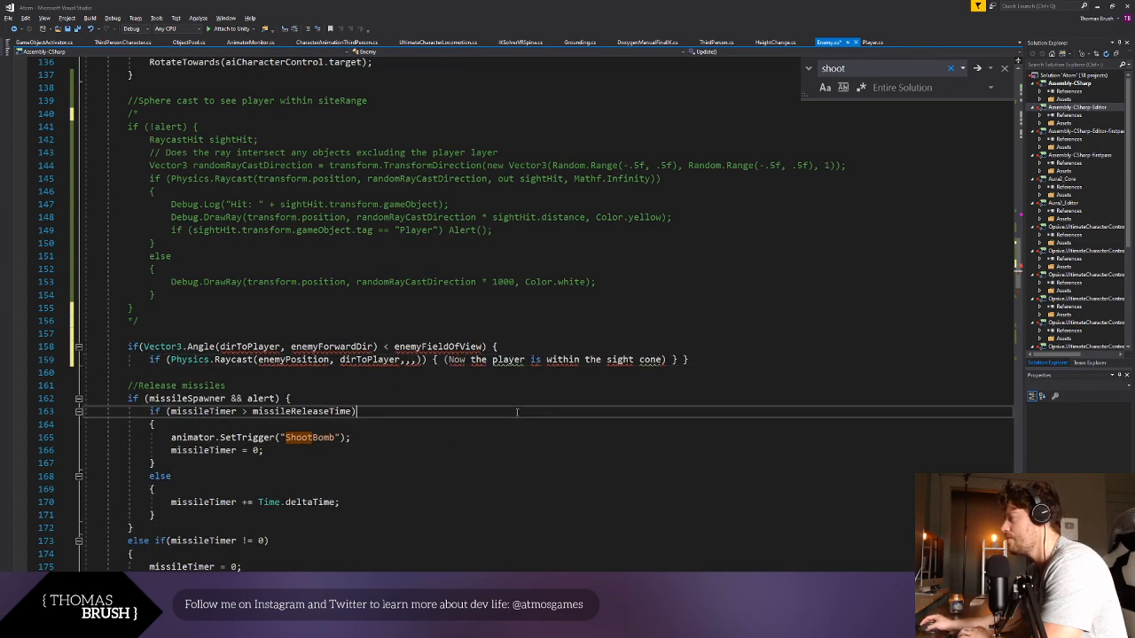
pyautogui.click(444, 360)
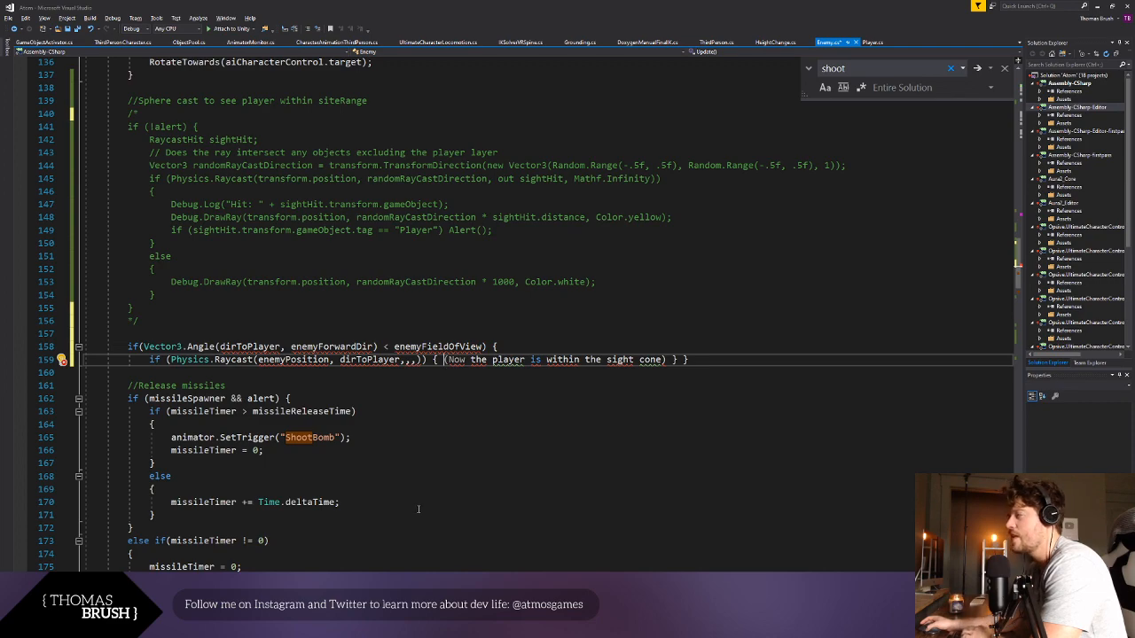
pyautogui.press('Return')
pyautogui.press('Return')
pyautogui.press('BackSpace')
pyautogui.press('BackSpace')
pyautogui.press('BackSpace')
pyautogui.press('BackSpace')
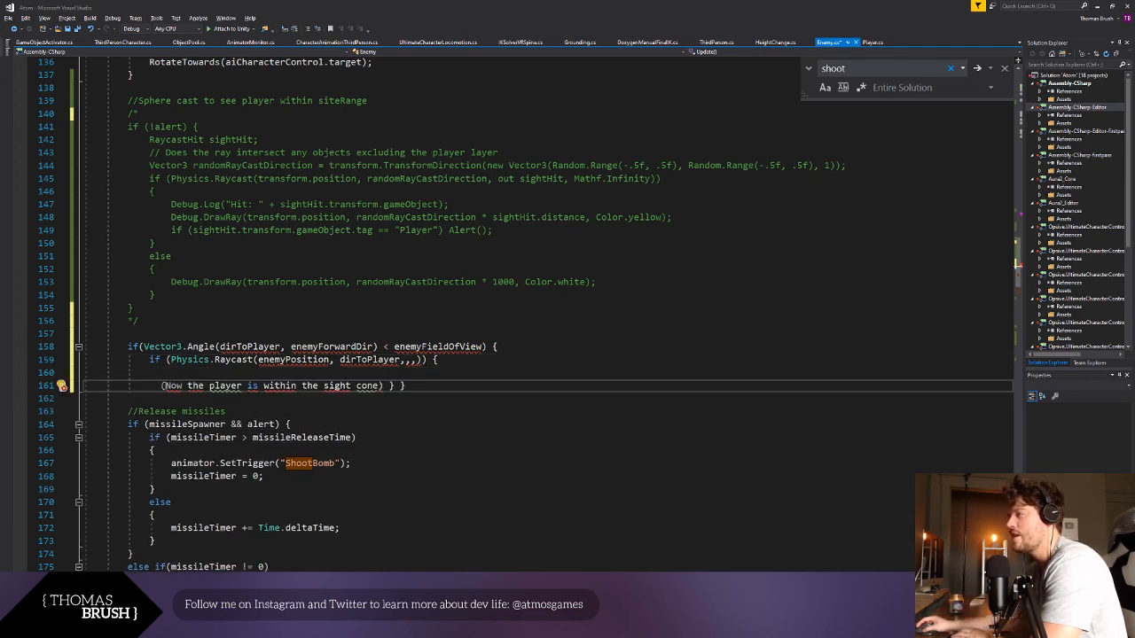
pyautogui.press('BackSpace')
pyautogui.press('Return')
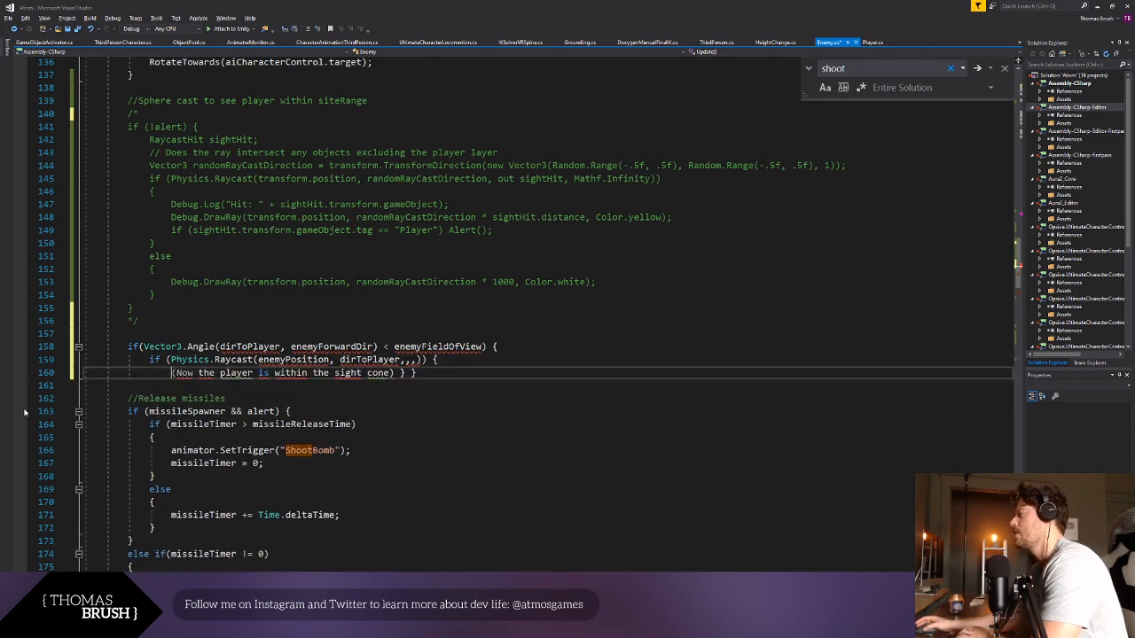
# - Put the two closing braces on separate lines, each aligned with its own if statement
pyautogui.click(395, 373)
pyautogui.press('Return')
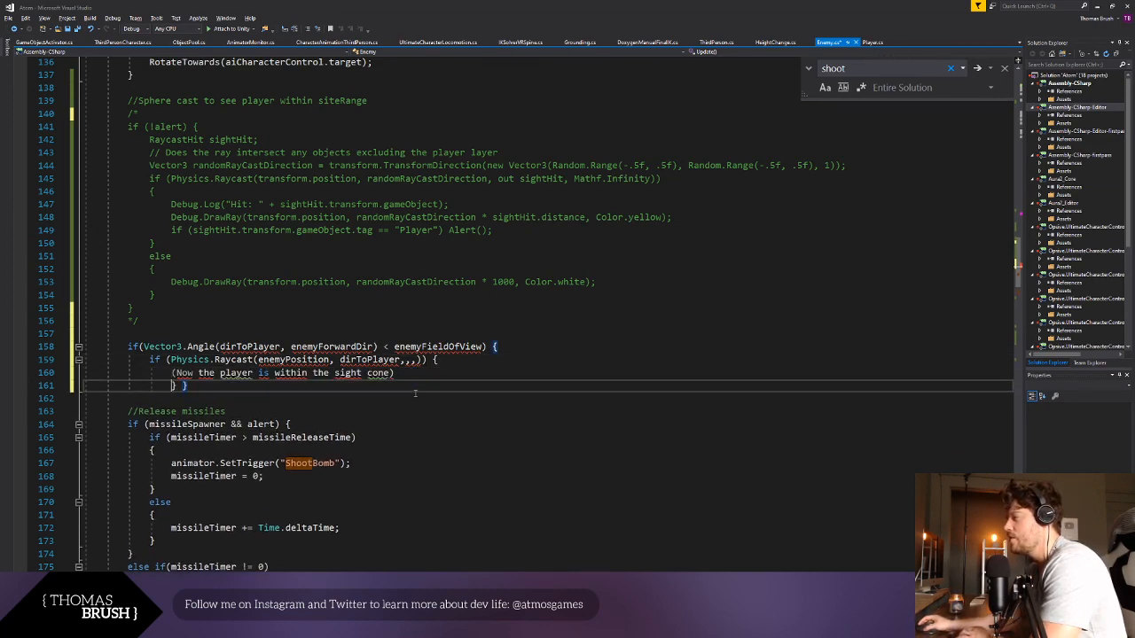
pyautogui.press('BackSpace')
pyautogui.press('BackSpace')
pyautogui.press('BackSpace')
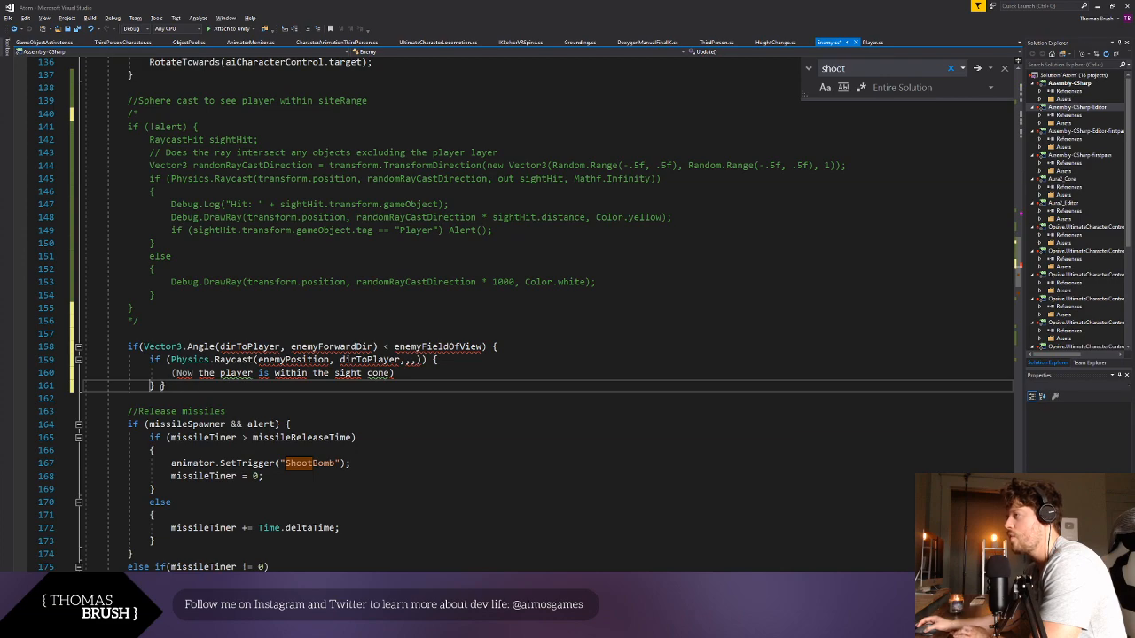
pyautogui.press('Return')
pyautogui.press('Return')
pyautogui.press('BackSpace')
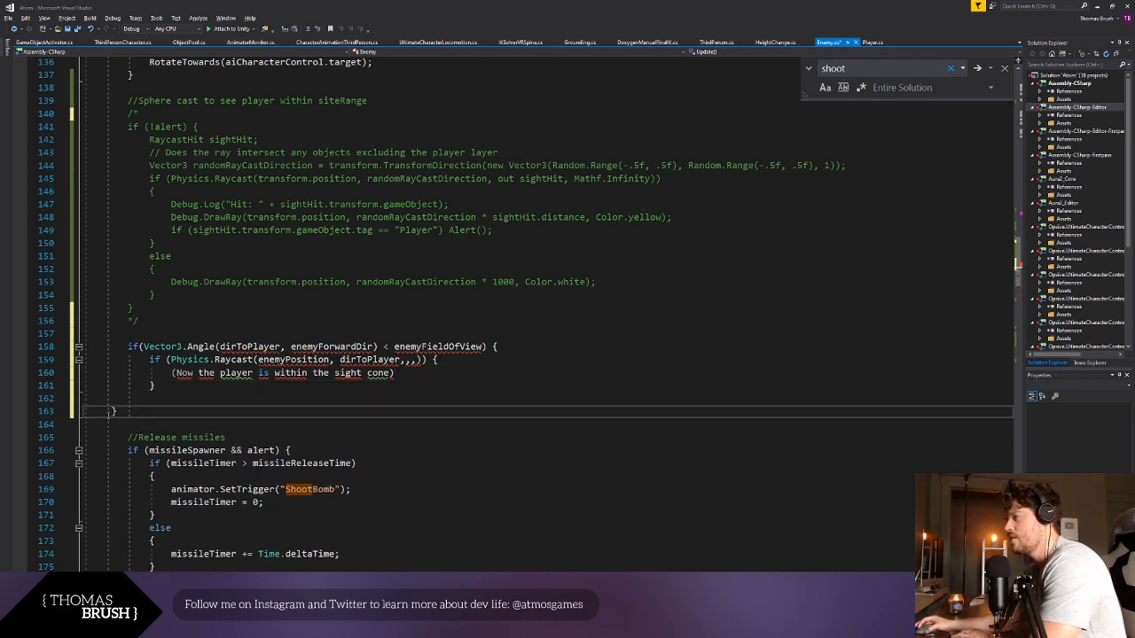
pyautogui.press('BackSpace')
pyautogui.press('BackSpace')
pyautogui.press('Return')
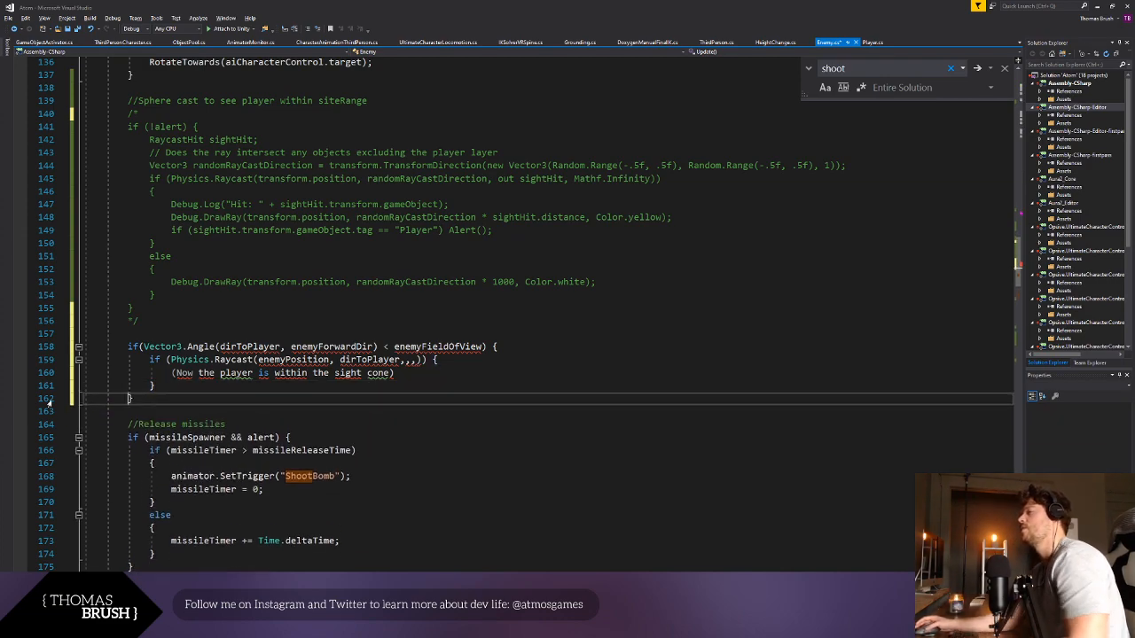
pyautogui.click(473, 360)
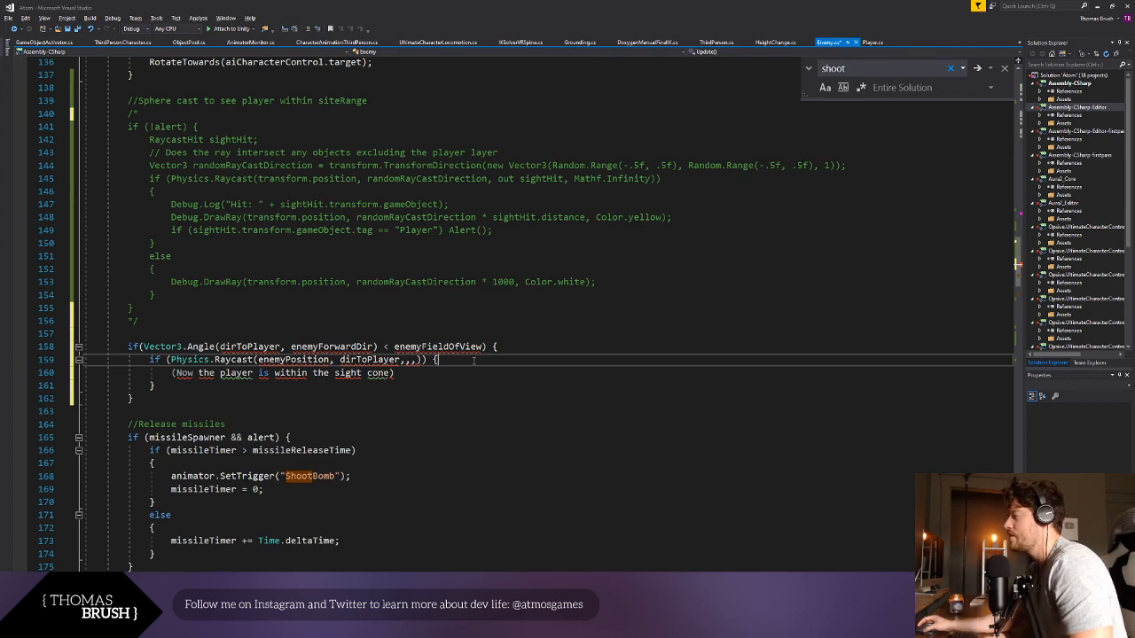
pyautogui.click(398, 423)
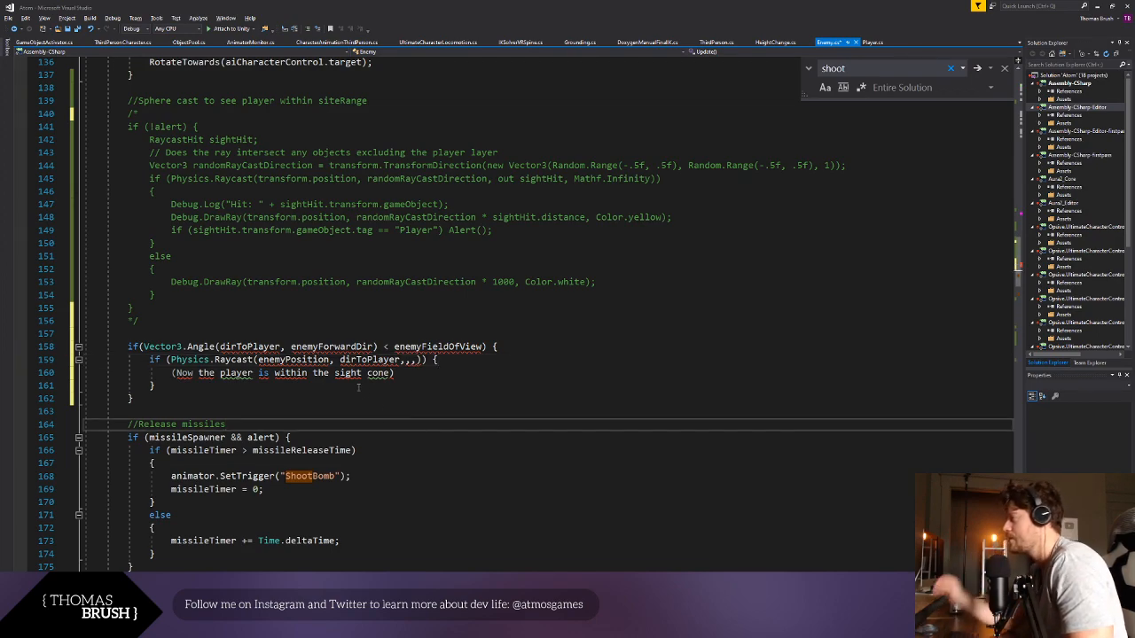
# - Replace enemyPosition in the Physics.Raycast call with transform.position and save the script
pyautogui.moveTo(405, 360); pyautogui.dragTo(416, 361)
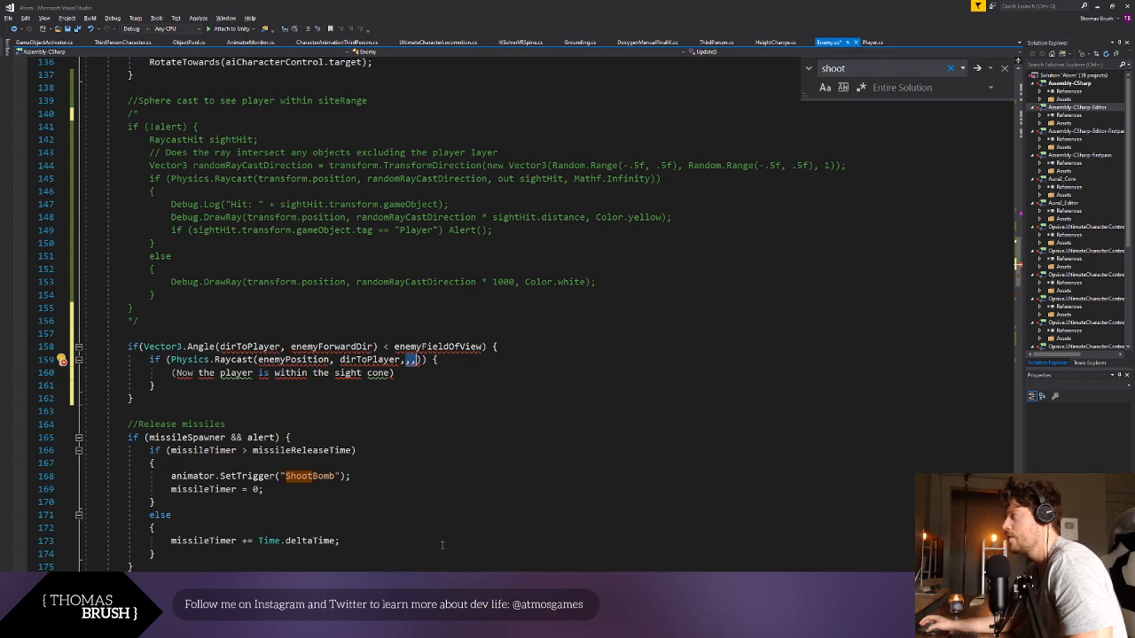
pyautogui.click(610, 358)
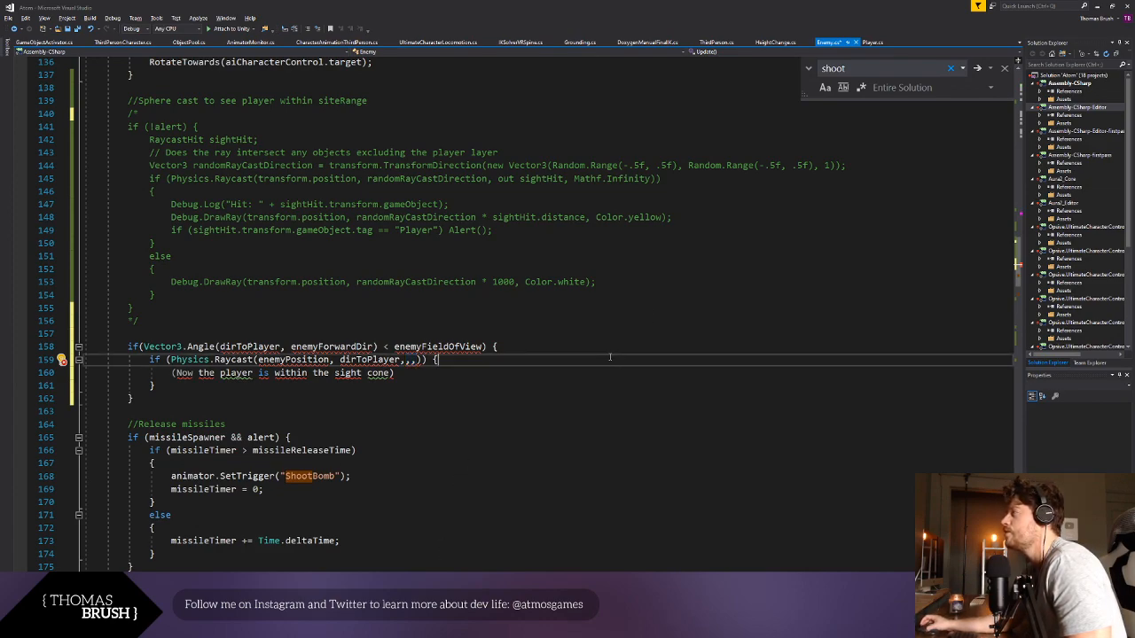
pyautogui.doubleClick(344, 365)
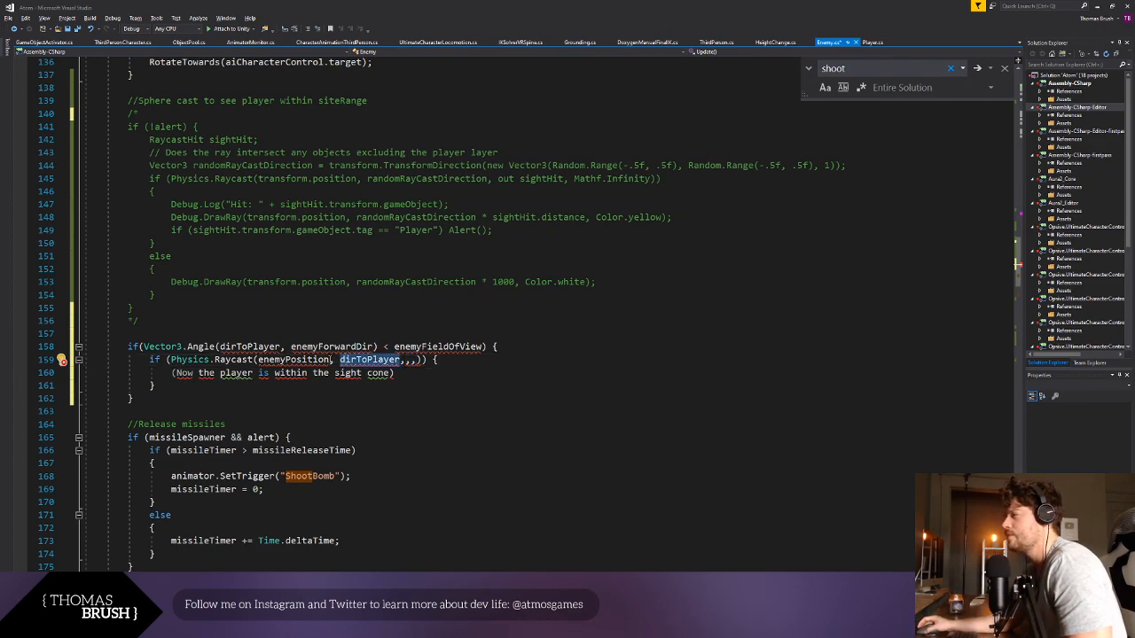
pyautogui.doubleClick(293, 360)
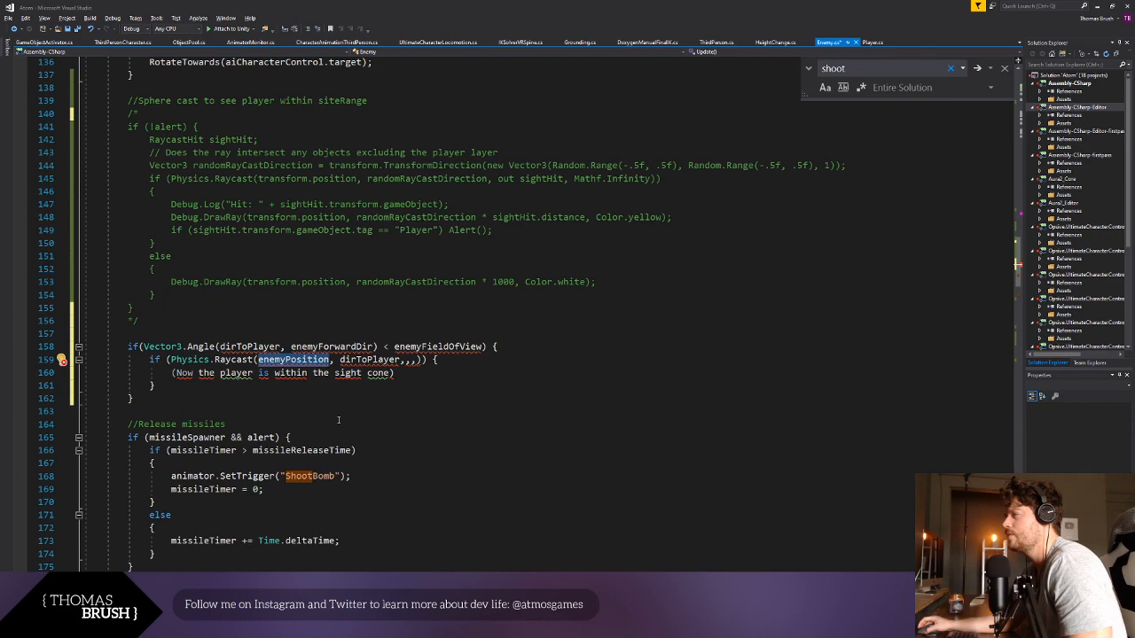
pyautogui.write('transfrm')
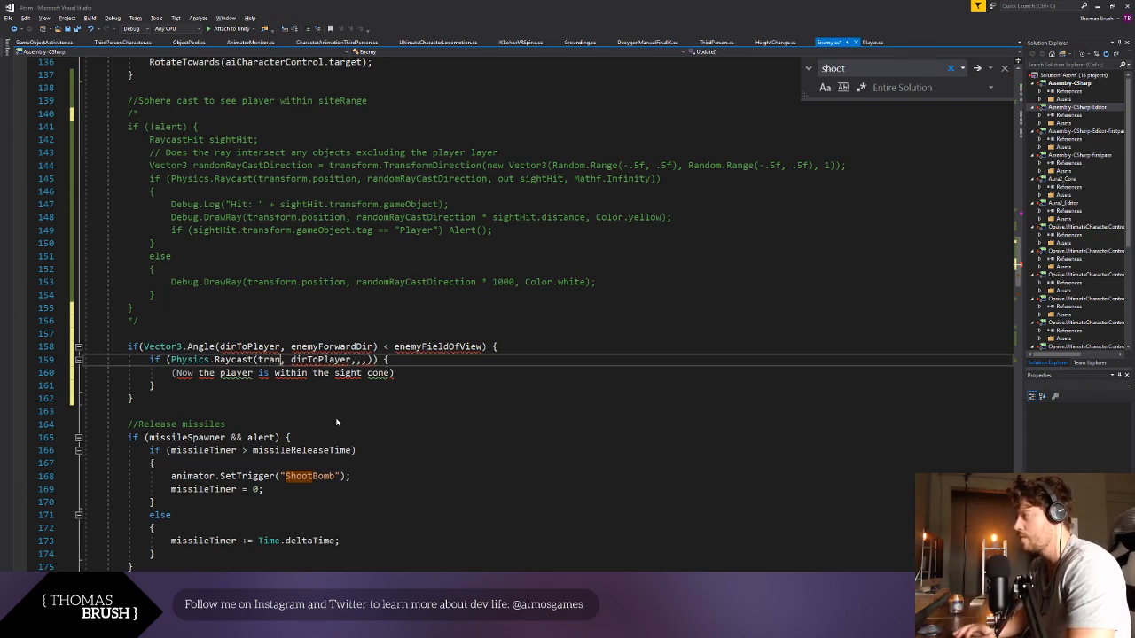
pyautogui.press('BackSpace')
pyautogui.press('BackSpace')
pyautogui.write('orm.pos')
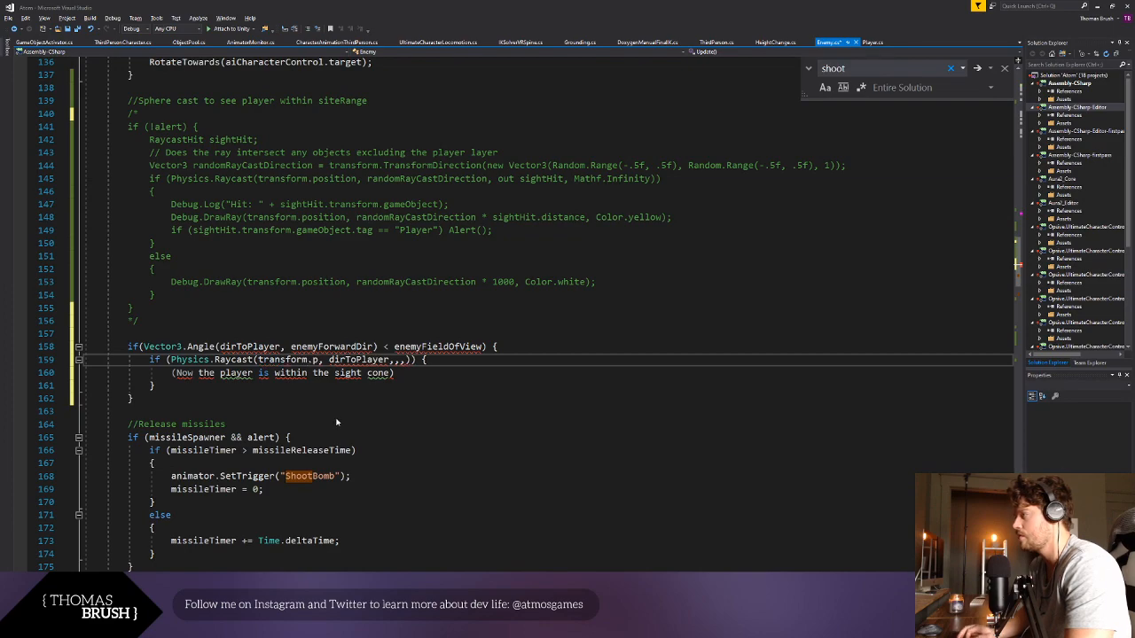
pyautogui.write('ition')
pyautogui.click(425, 347)
pyautogui.hotkey('ctrl', 's')
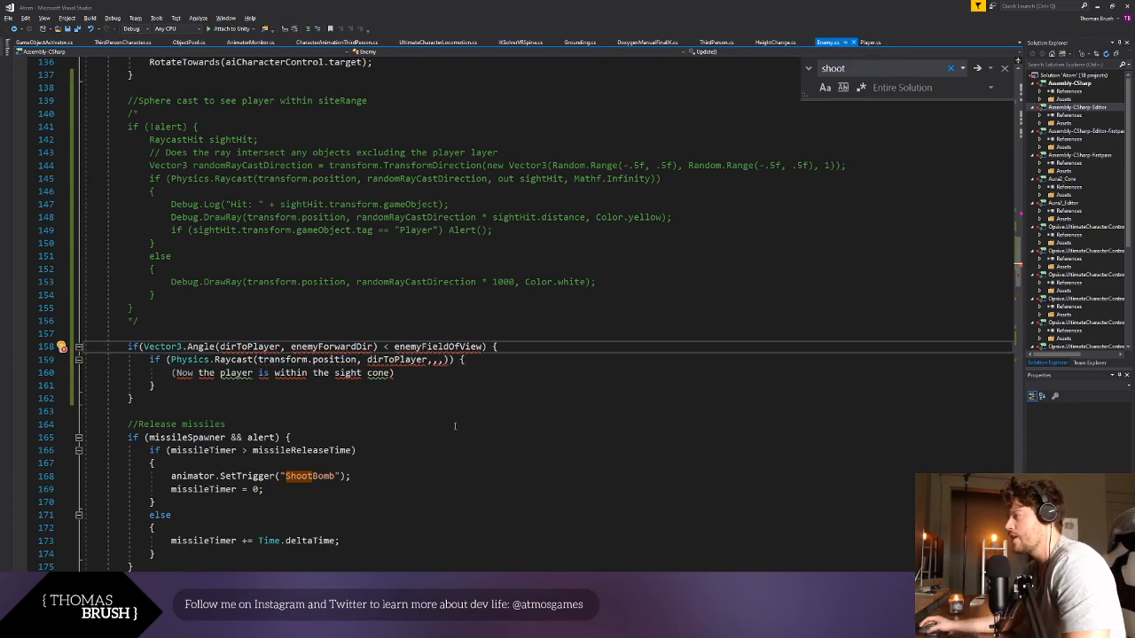
# - Replace the placeholder sentence inside the raycast block with Debug.Log("In site!");
pyautogui.click(451, 449)
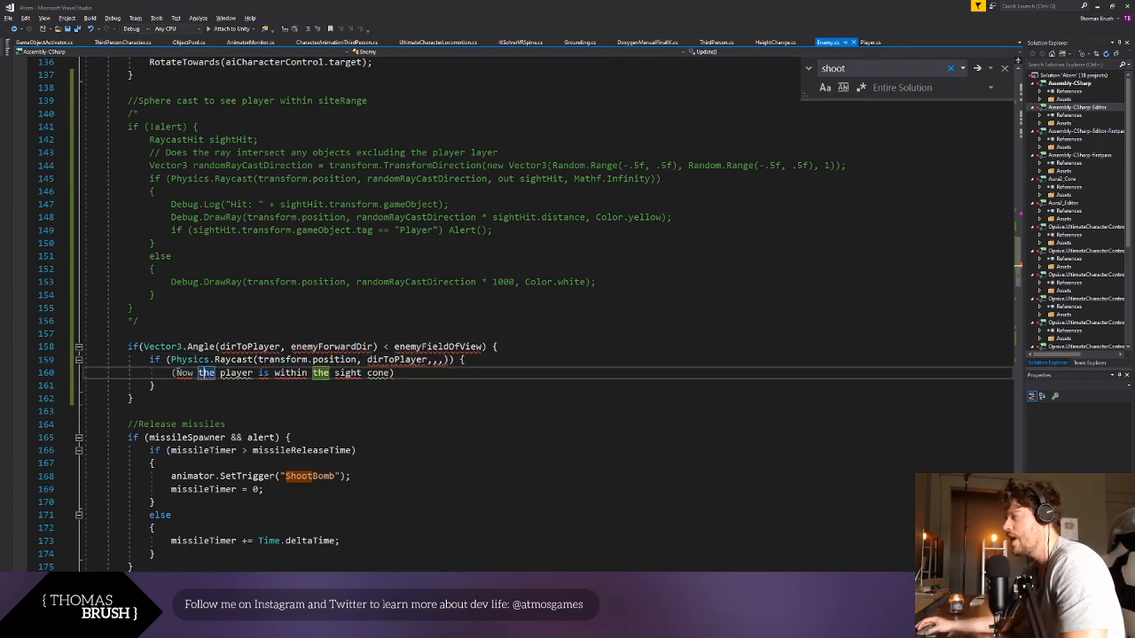
pyautogui.moveTo(172, 374)
pyautogui.mouseDown()
pyautogui.moveTo(406, 376)
pyautogui.moveTo(163, 373)
pyautogui.moveTo(176, 373)
pyautogui.mouseUp()
pyautogui.click(405, 376)
pyautogui.write('De')
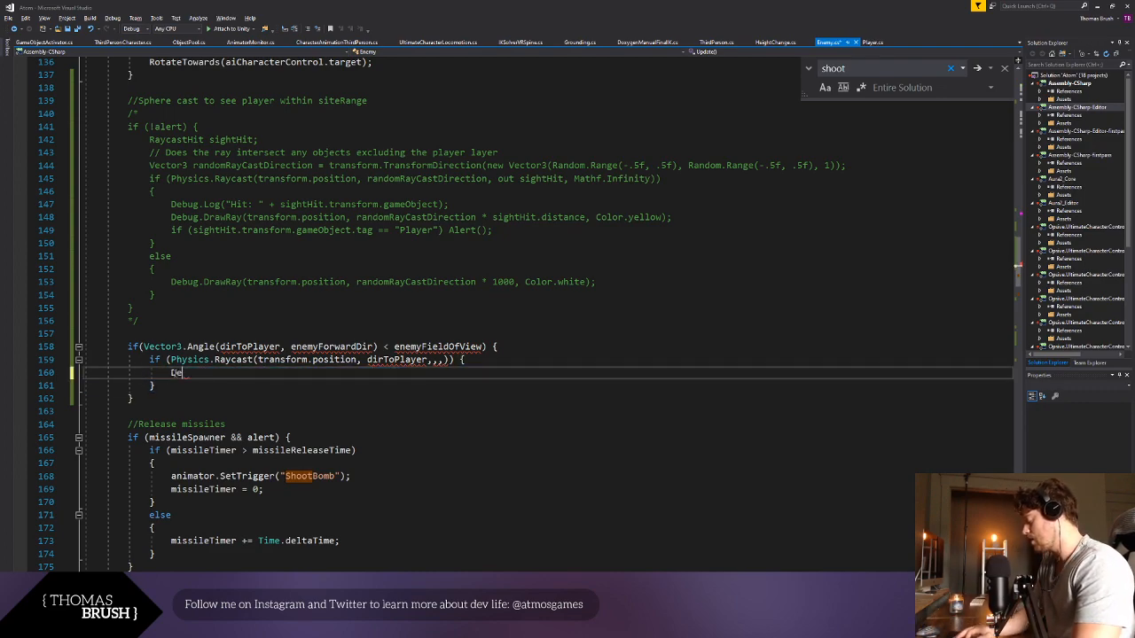
pyautogui.write('bug.Log("In site!')
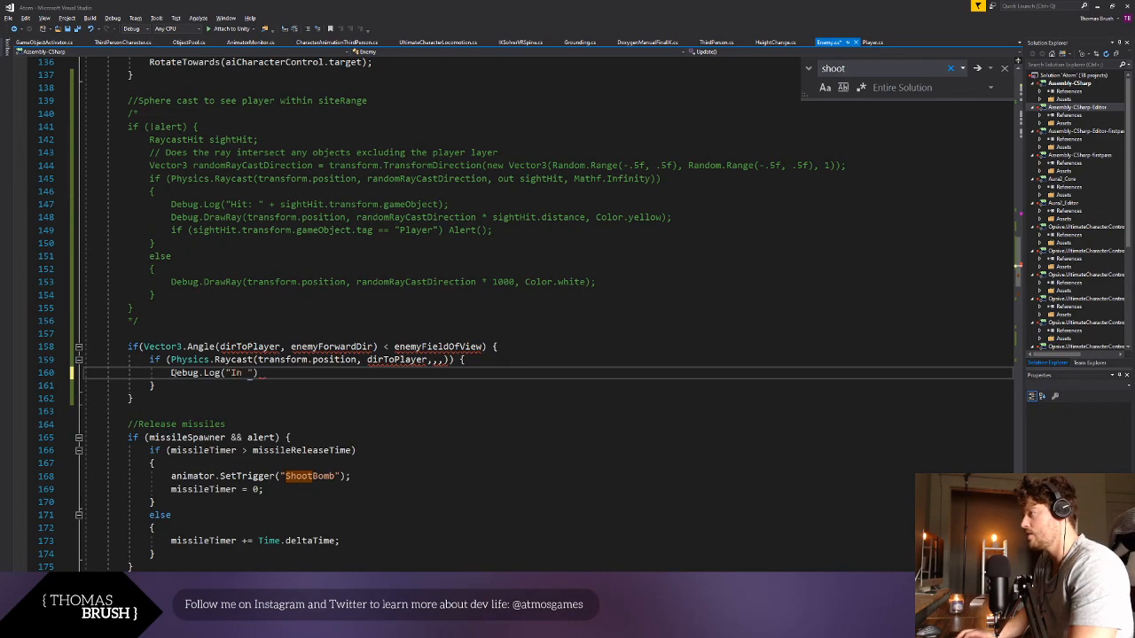
pyautogui.moveTo(309, 359); pyautogui.dragTo(310, 379)
pyautogui.click(309, 378)
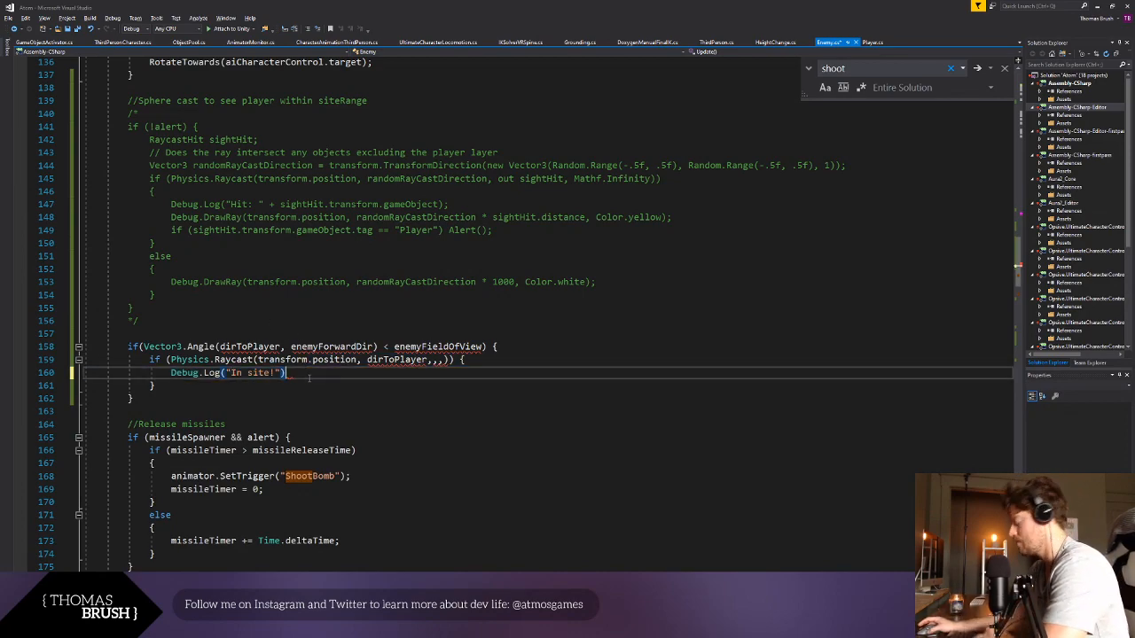
pyautogui.write(';')
pyautogui.click(302, 391)
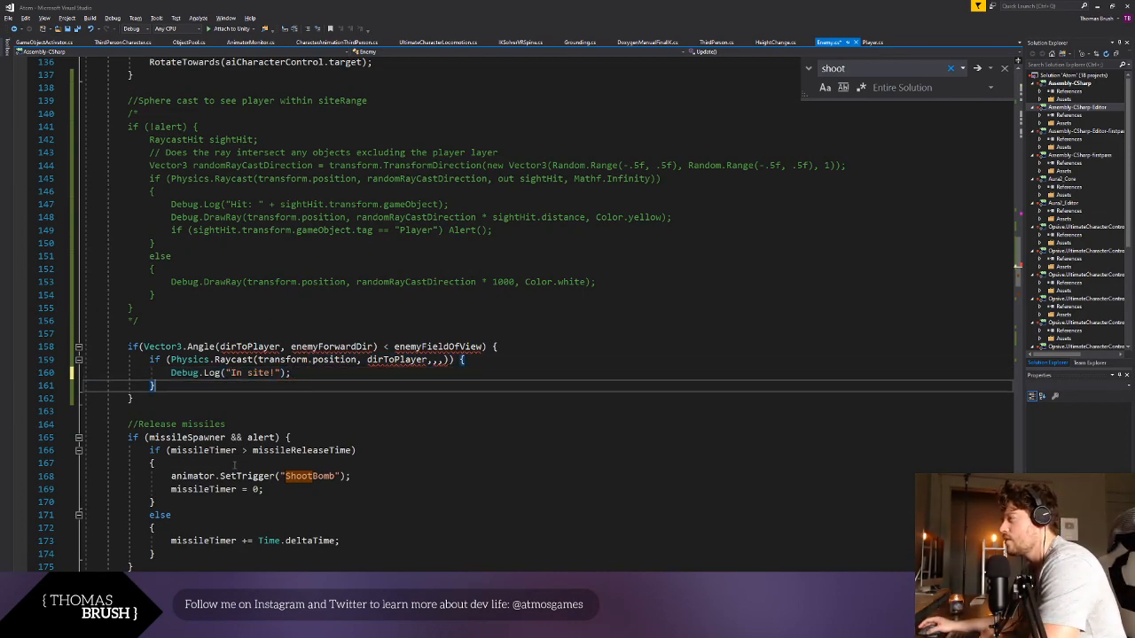
# - Replace dirToPlayer in the Vector3.Angle call with Player.Instance.transform.position - enemyPosition
pyautogui.scroll(1, 234, 465)
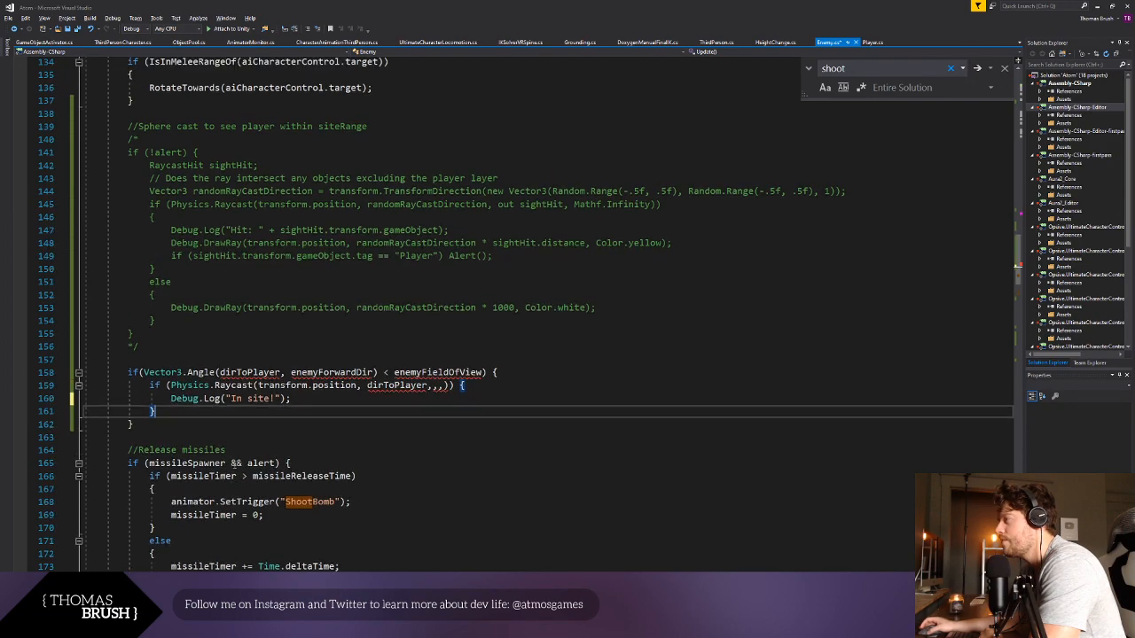
pyautogui.click(273, 372)
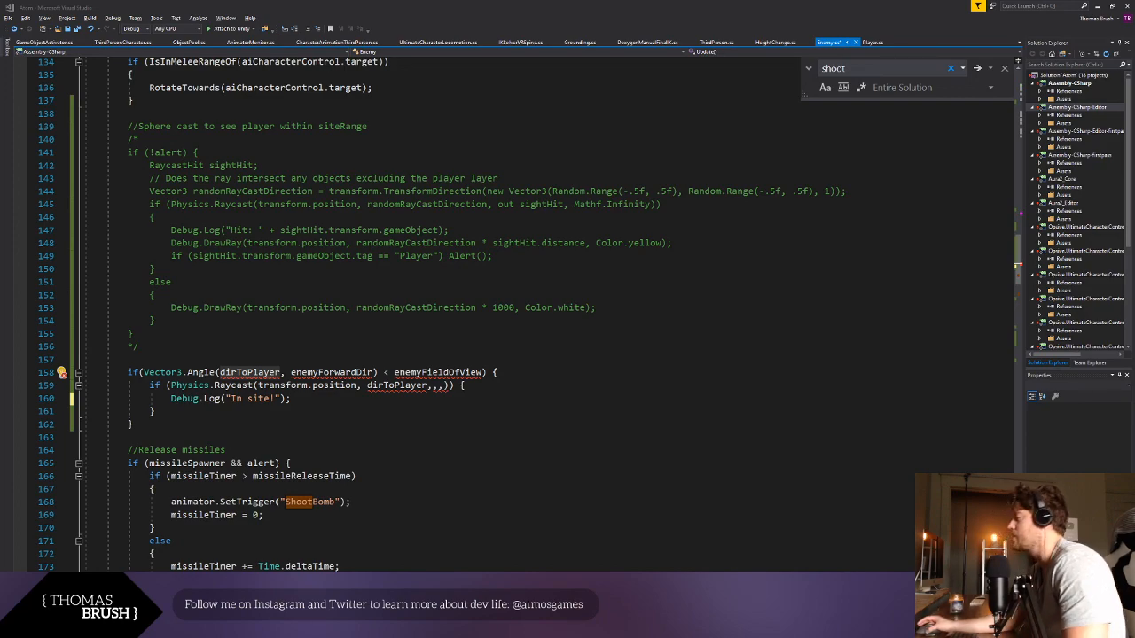
pyautogui.hotkey('alt', 'Tab')
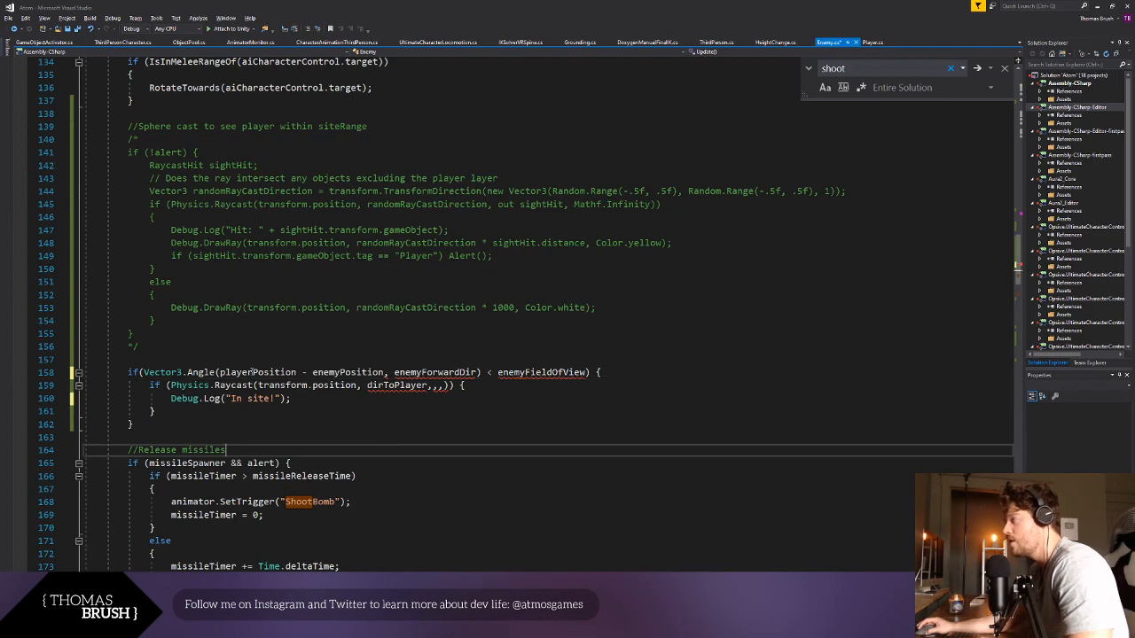
pyautogui.doubleClick(262, 372)
pyautogui.write('Player.Instance')
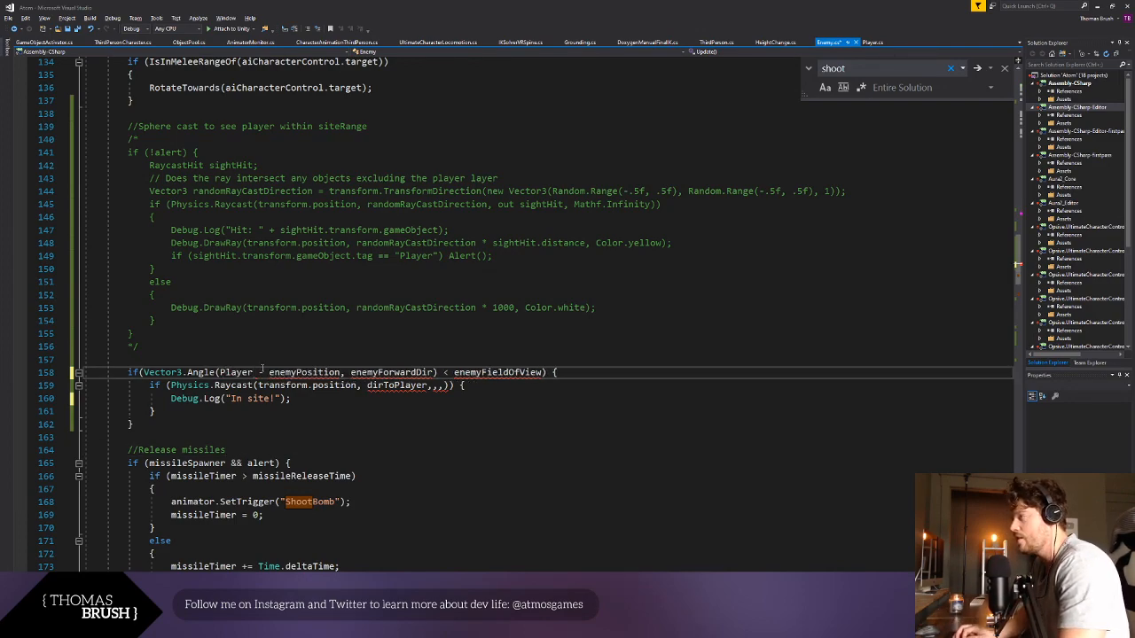
pyautogui.write('.transform.pos')
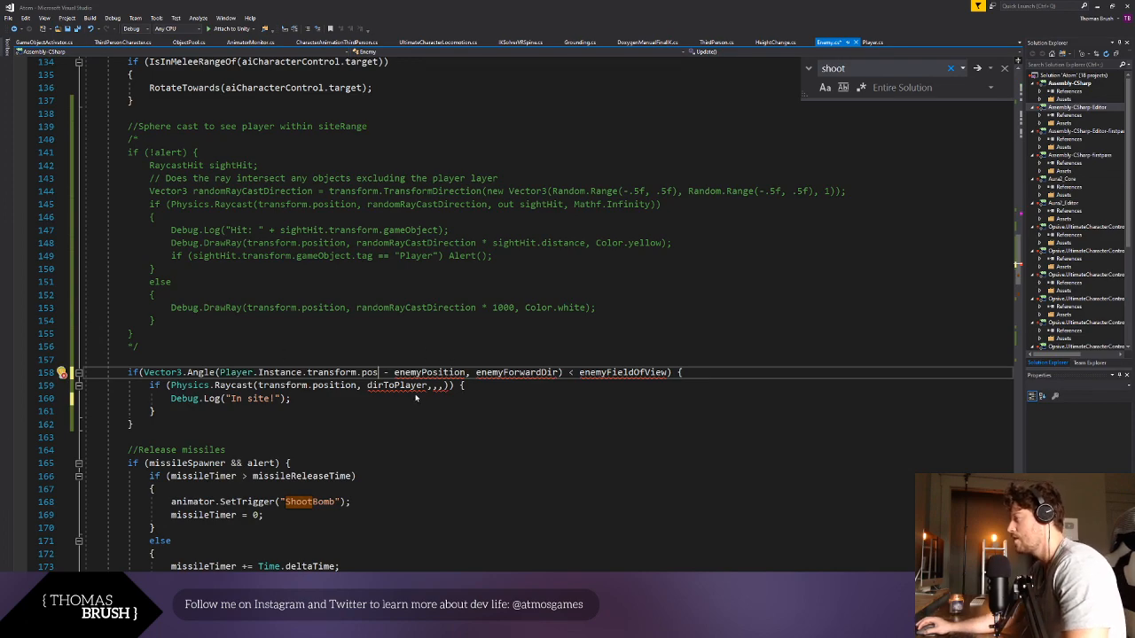
pyautogui.write('ition')
# - Replace enemyPosition in the Vector3.Angle call with transform.position, copied from the raycast line, and save the script
pyautogui.doubleClick(454, 372)
pyautogui.moveTo(258, 384); pyautogui.dragTo(359, 384)
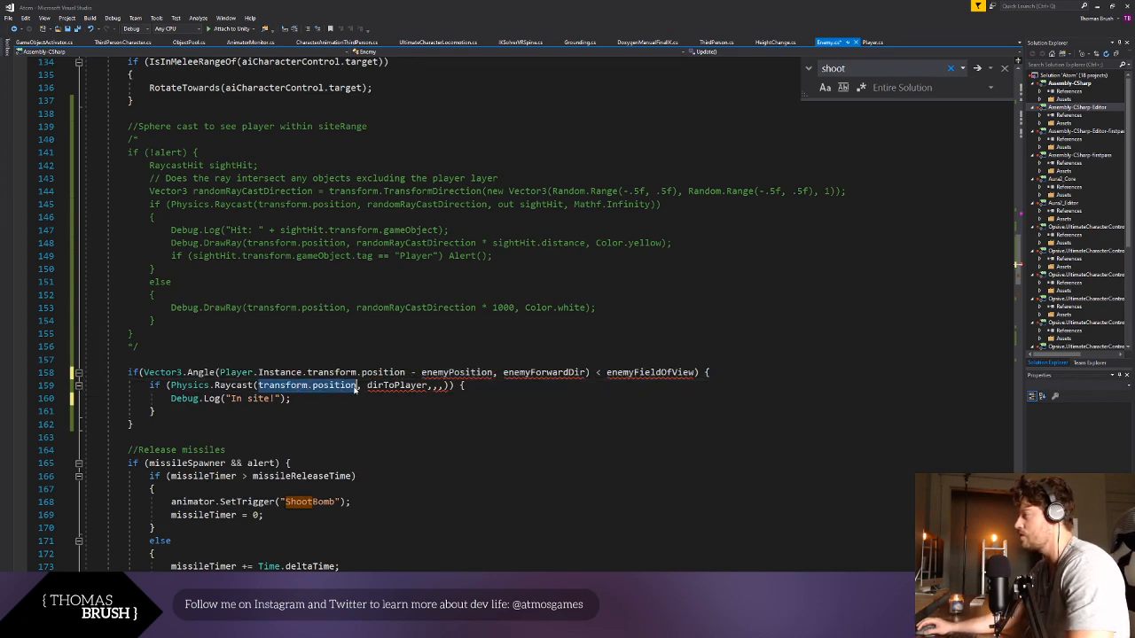
pyautogui.hotkey('ctrl', 'c')
pyautogui.doubleClick(454, 373)
pyautogui.hotkey('ctrl', 'v')
pyautogui.click(473, 446)
# - Replace enemyForwardDir in the Vector3.Angle call with Vector3.forward and save the script
pyautogui.doubleClick(572, 373)
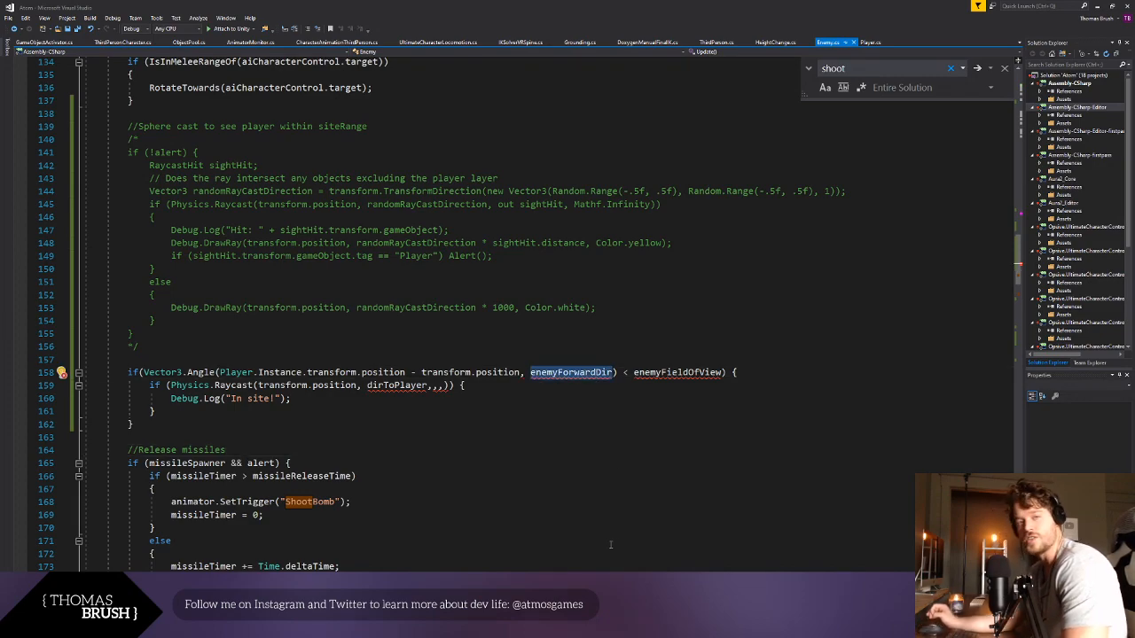
pyautogui.write('Vector3.')
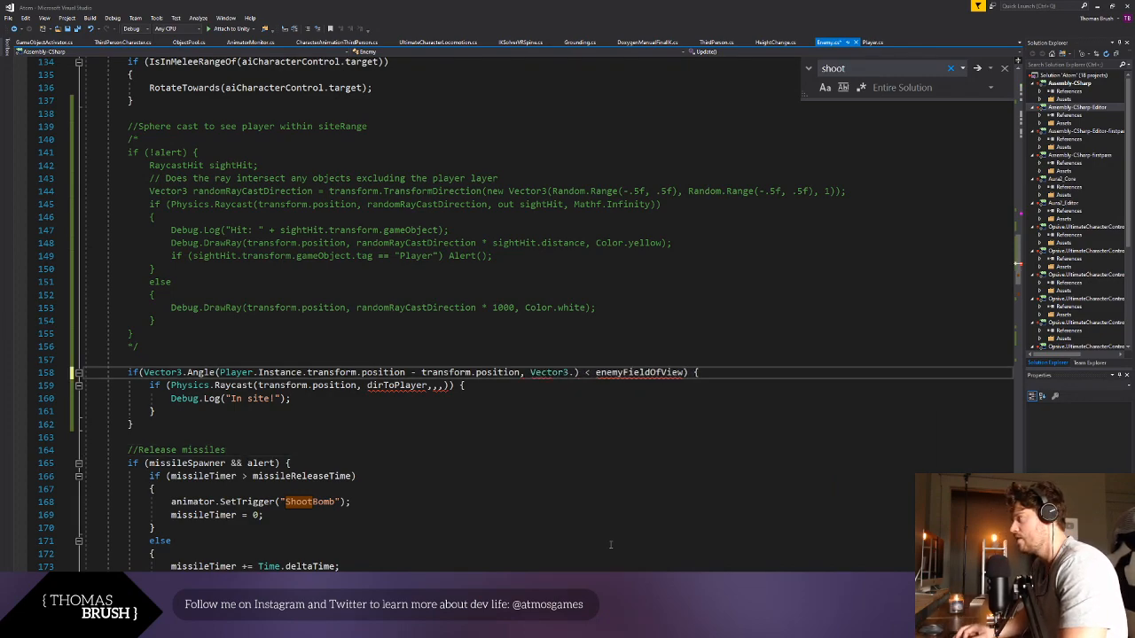
pyautogui.write('forward')
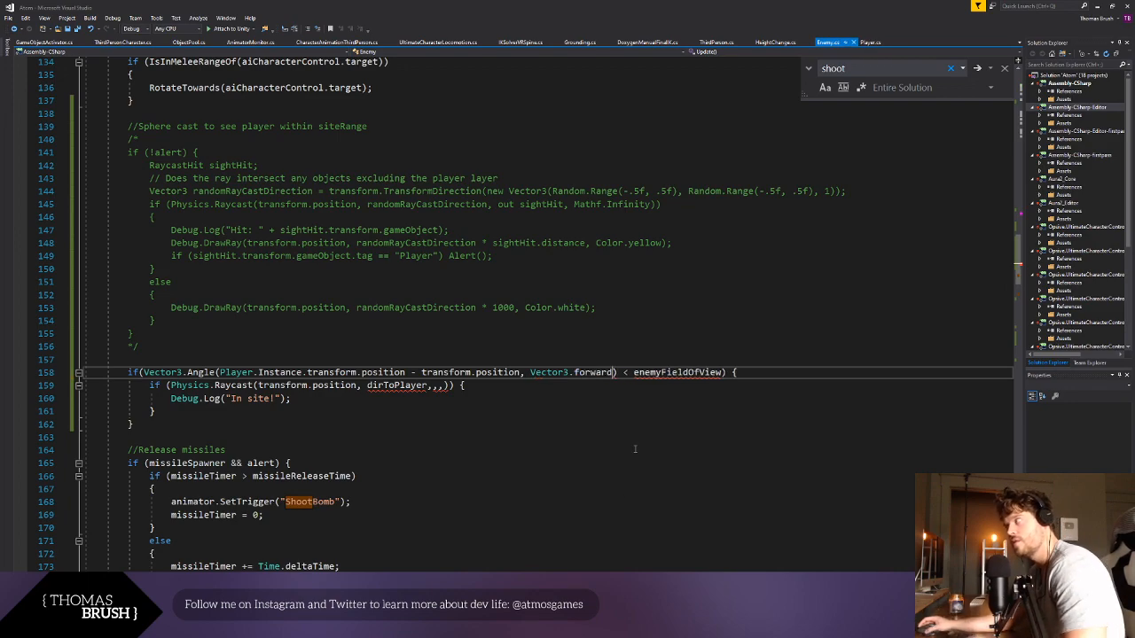
pyautogui.click(631, 452)
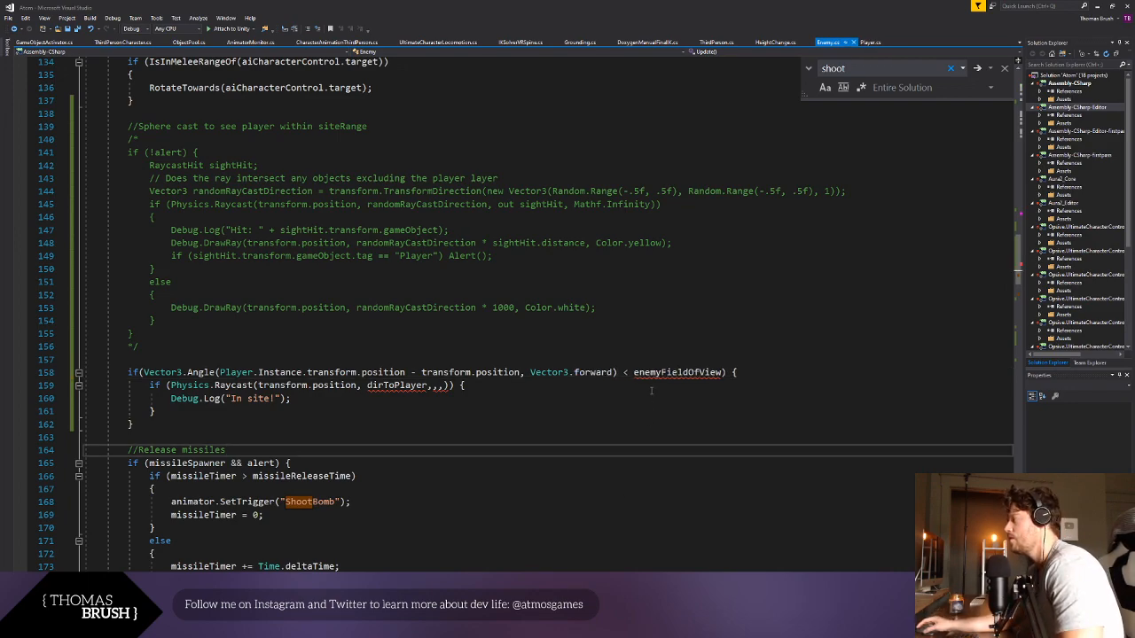
pyautogui.doubleClick(676, 372)
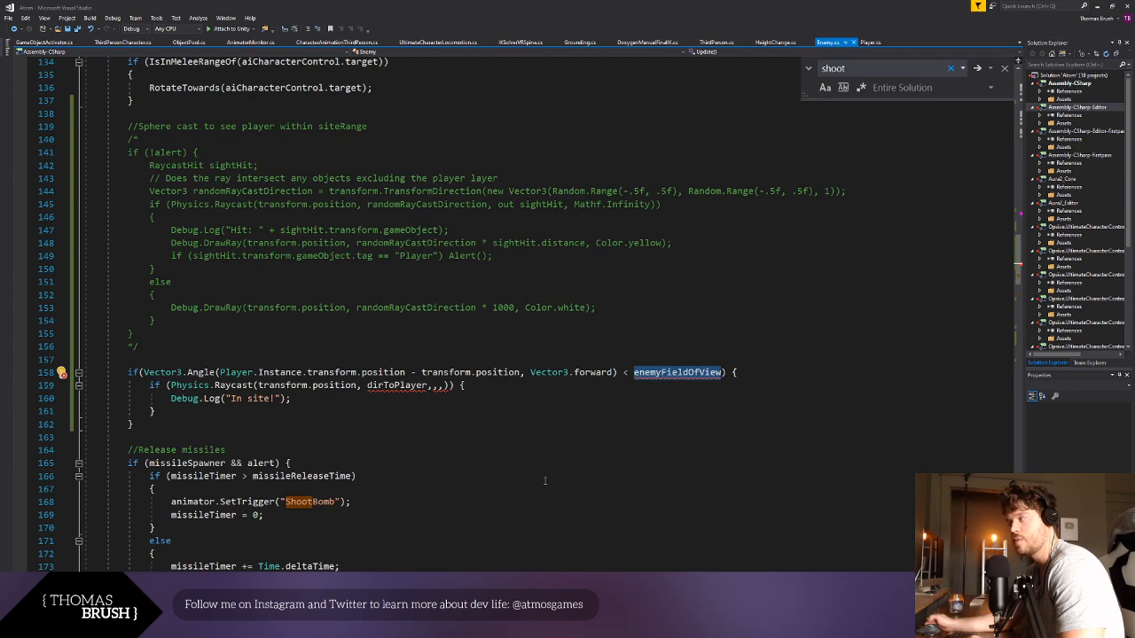
pyautogui.hotkey('alt', 'Tab')
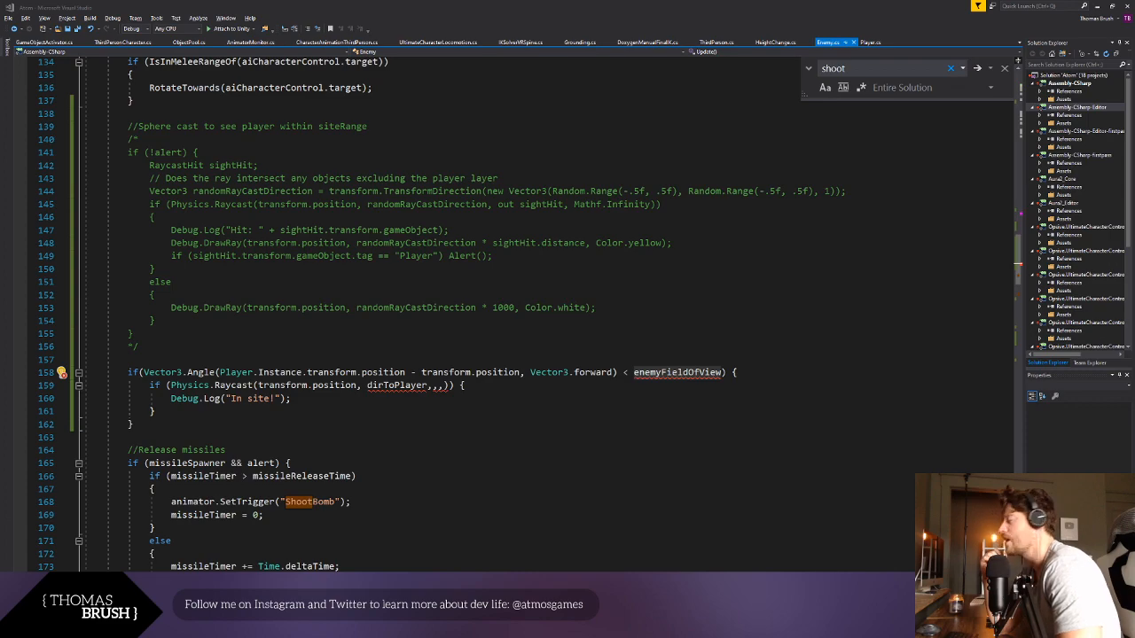
pyautogui.hotkey('alt', 'Tab')
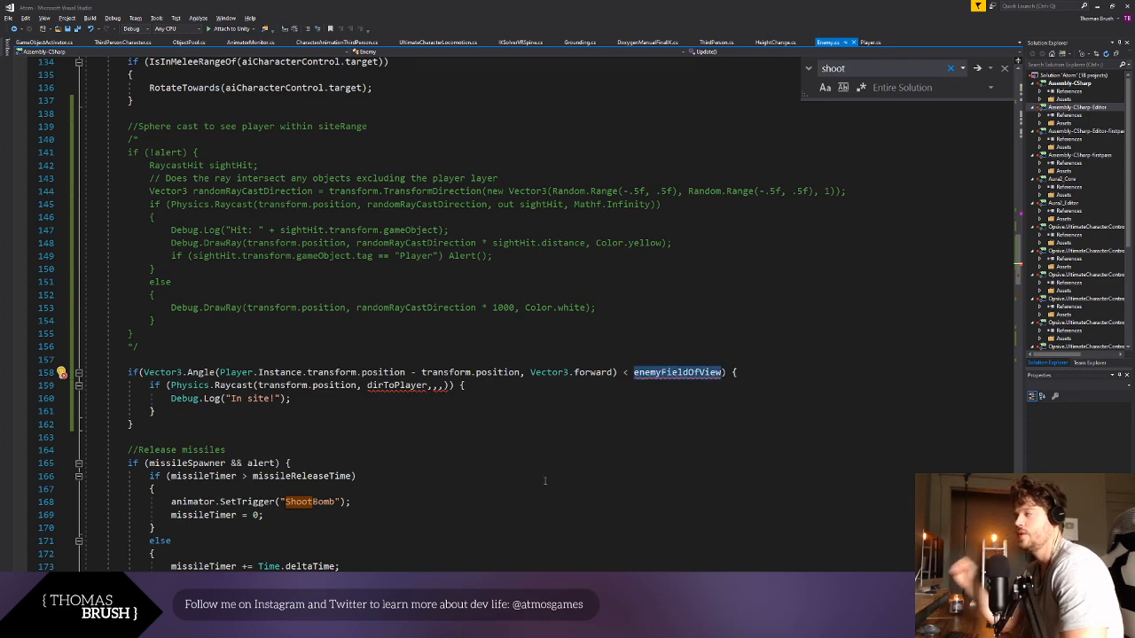
# - Replace dirToPlayer in the Physics.Raycast call with playerPosition - enemyPosition
pyautogui.click(398, 386)
pyautogui.doubleClick(398, 386)
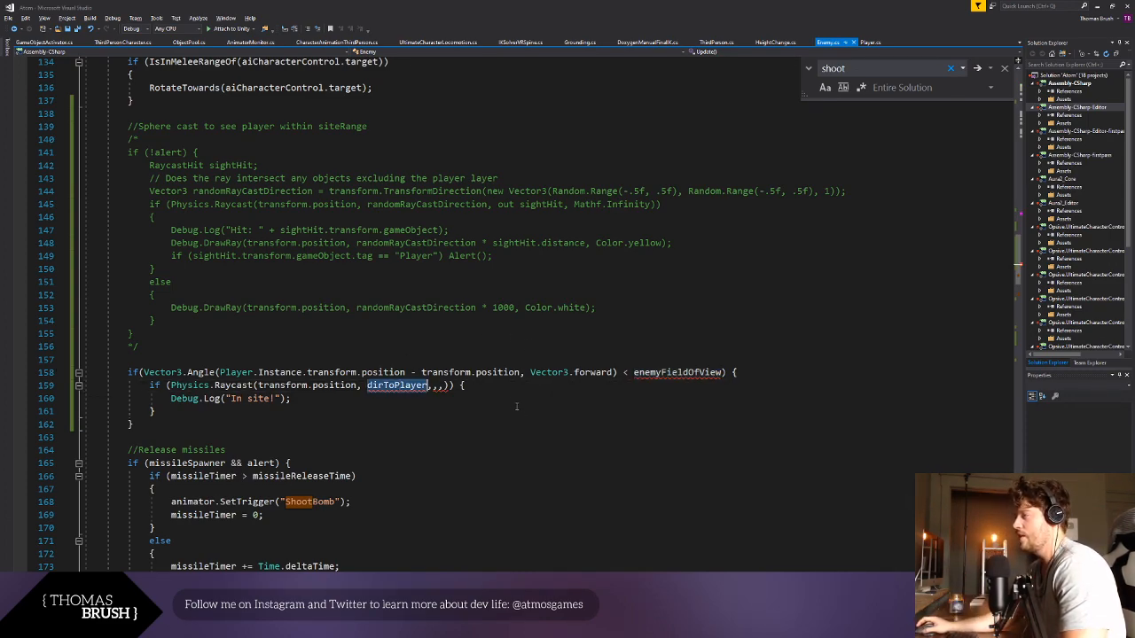
pyautogui.moveTo(149, 386); pyautogui.dragTo(476, 388)
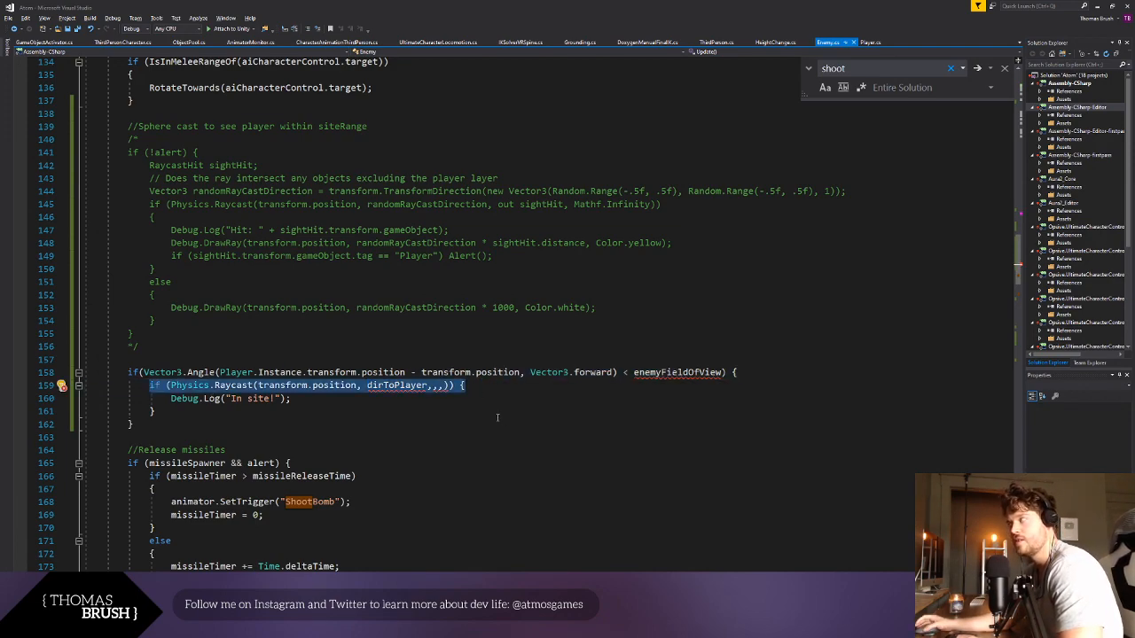
pyautogui.click(504, 416)
pyautogui.doubleClick(398, 386)
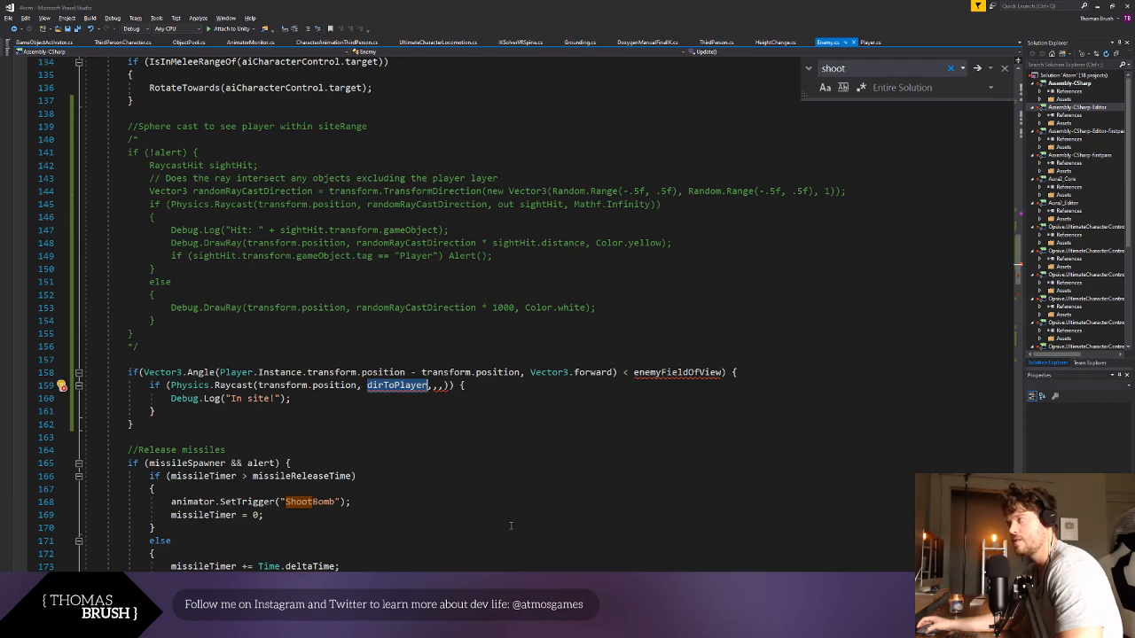
pyautogui.hotkey('alt', 'Tab')
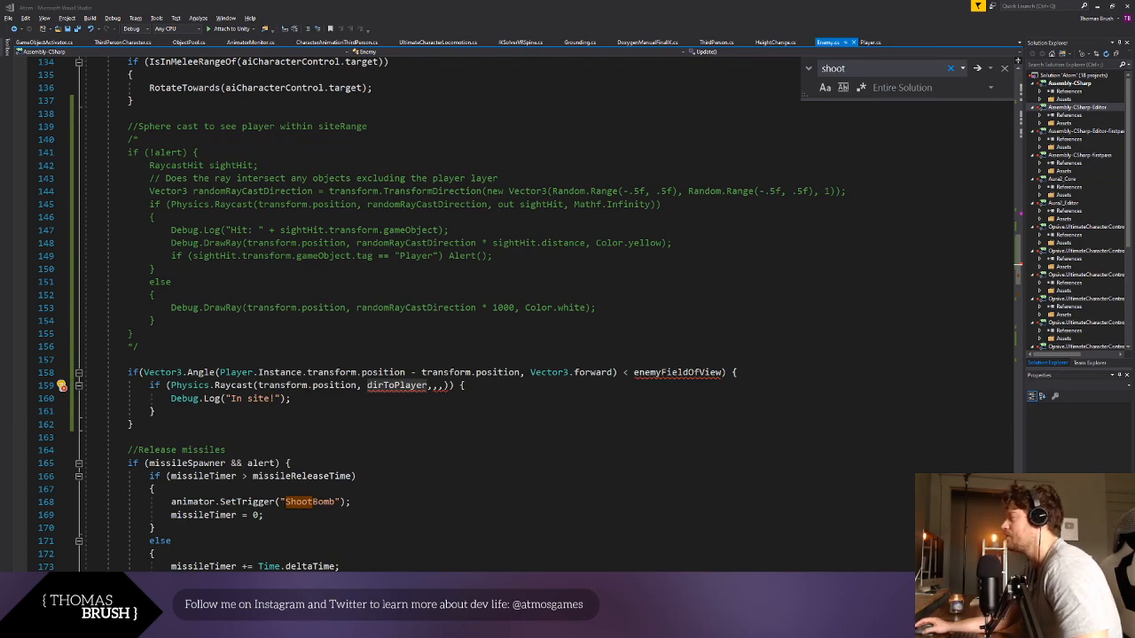
pyautogui.doubleClick(397, 385)
pyautogui.hotkey('ctrl', 'v')
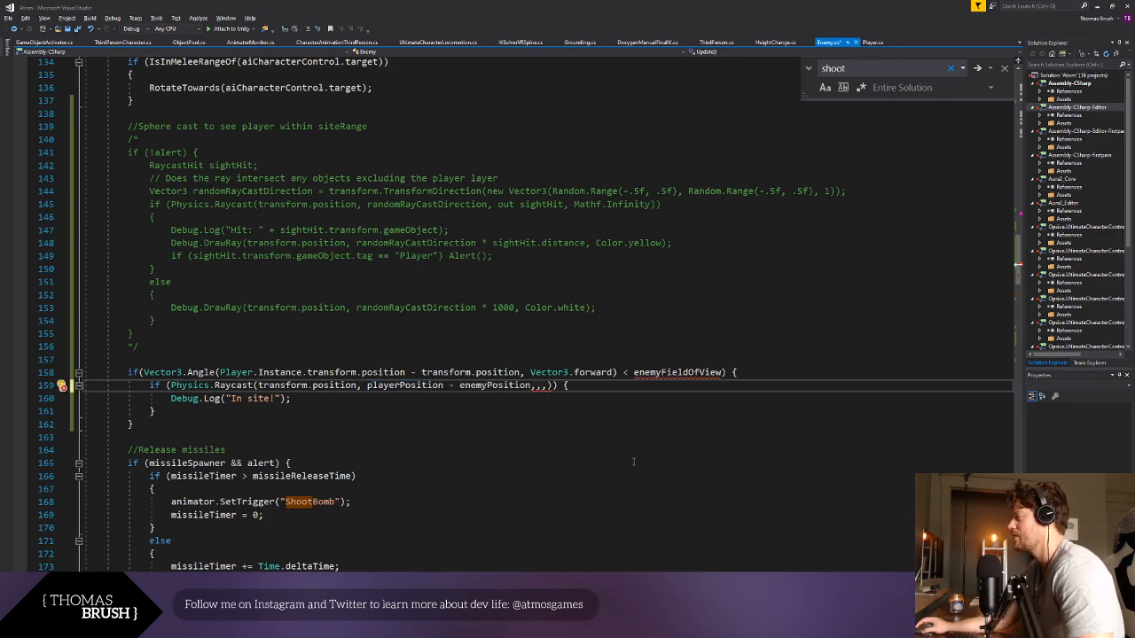
pyautogui.click(478, 465)
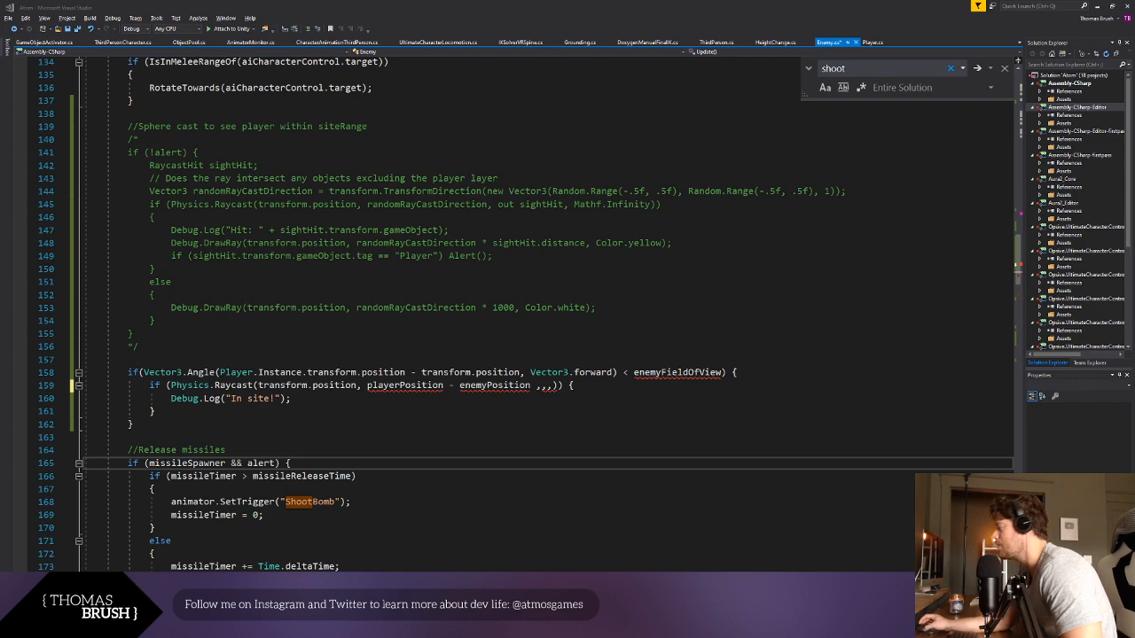
# - Replace enemyFieldOfView in the angle check with 90 and save the script
pyautogui.press('Up')
pyautogui.press('Up')
pyautogui.press('Up')
pyautogui.press('Up')
pyautogui.doubleClick(677, 373)
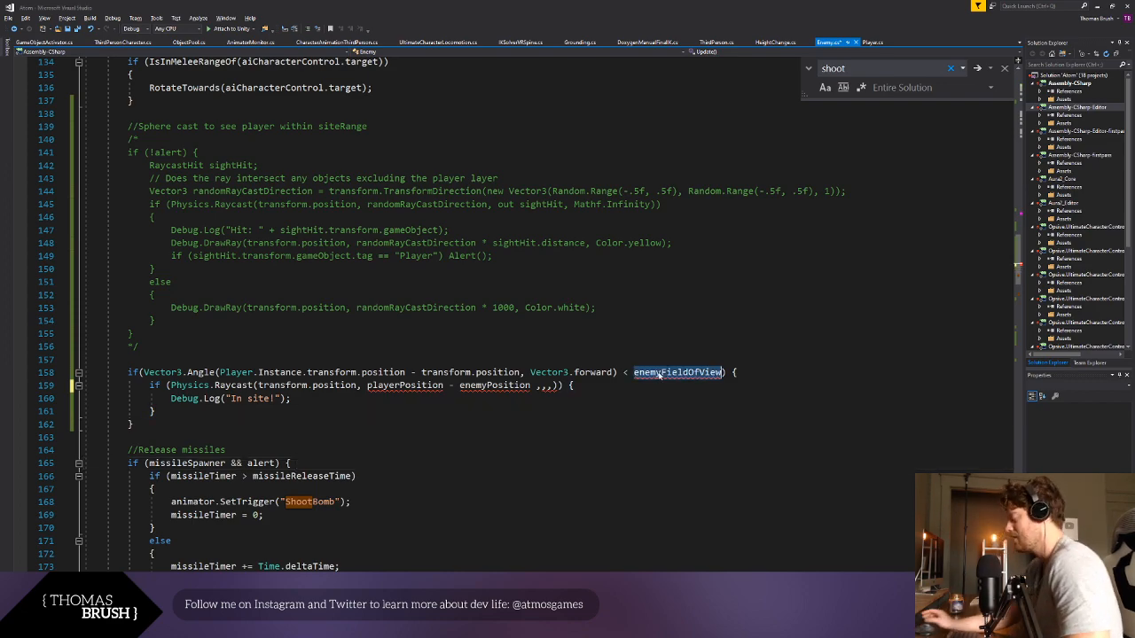
pyautogui.write('90')
pyautogui.click(688, 399)
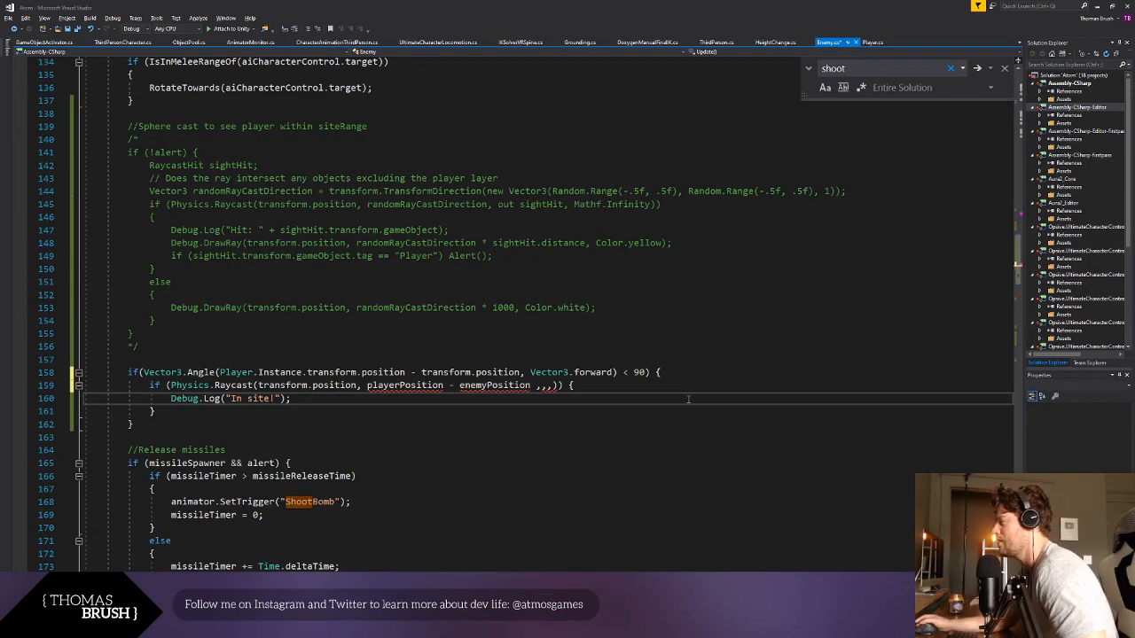
pyautogui.hotkey('ctrl', 's')
# - Start a Vector3 variable declaration on a new line directly above the Vector3.Angle check
pyautogui.doubleClick(405, 385)
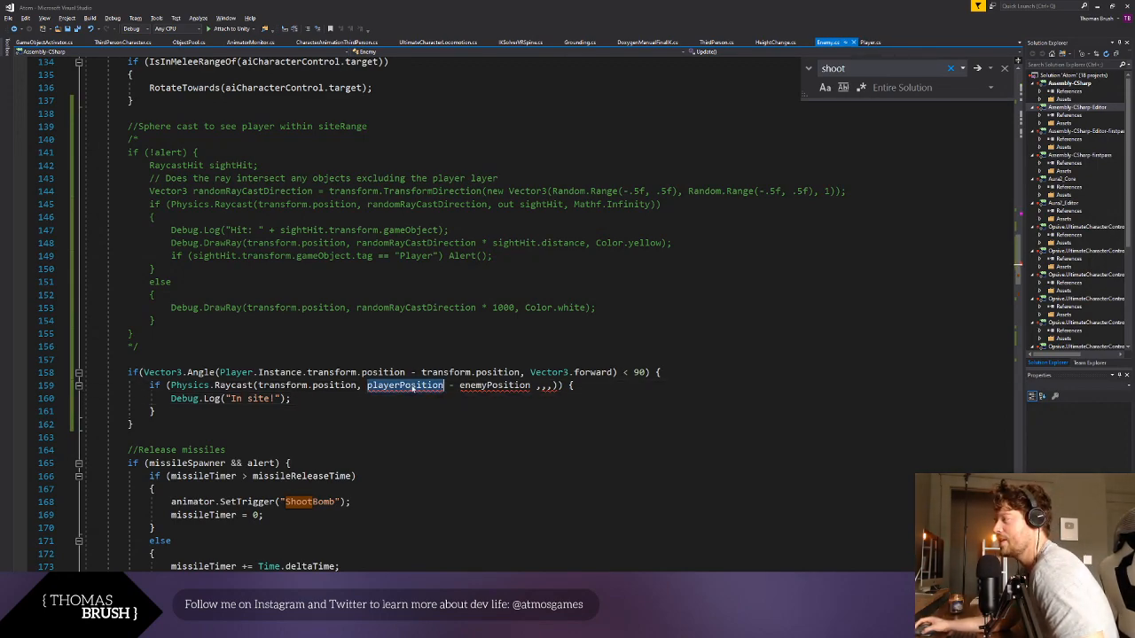
pyautogui.keyDown('shift'); pyautogui.click(528, 386); pyautogui.keyUp('shift')
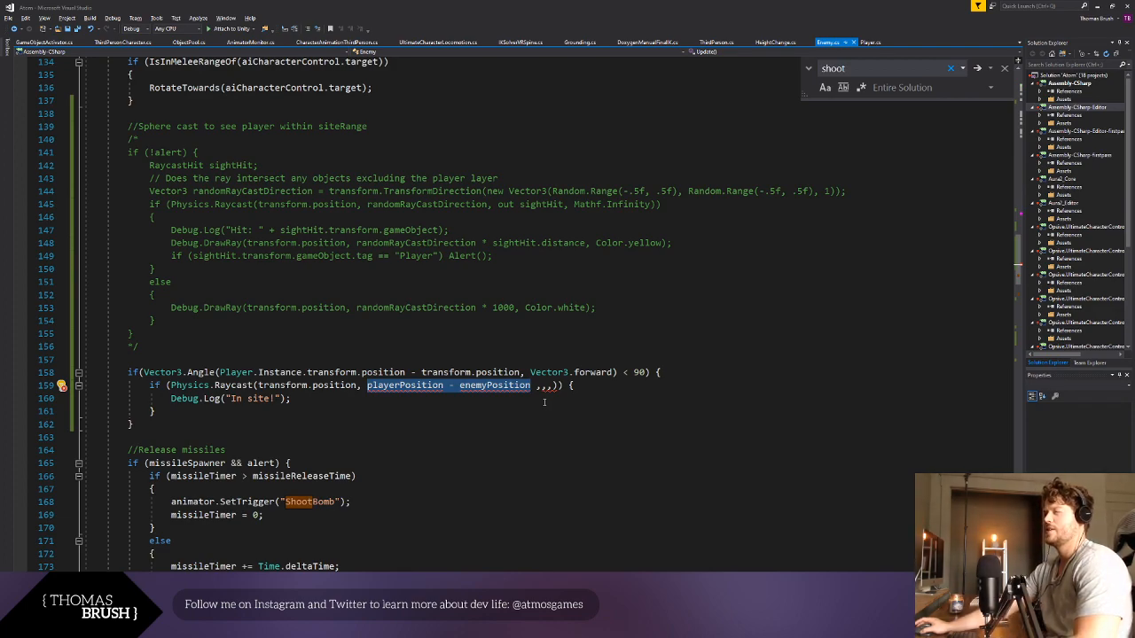
pyautogui.click(166, 364)
pyautogui.press('Return')
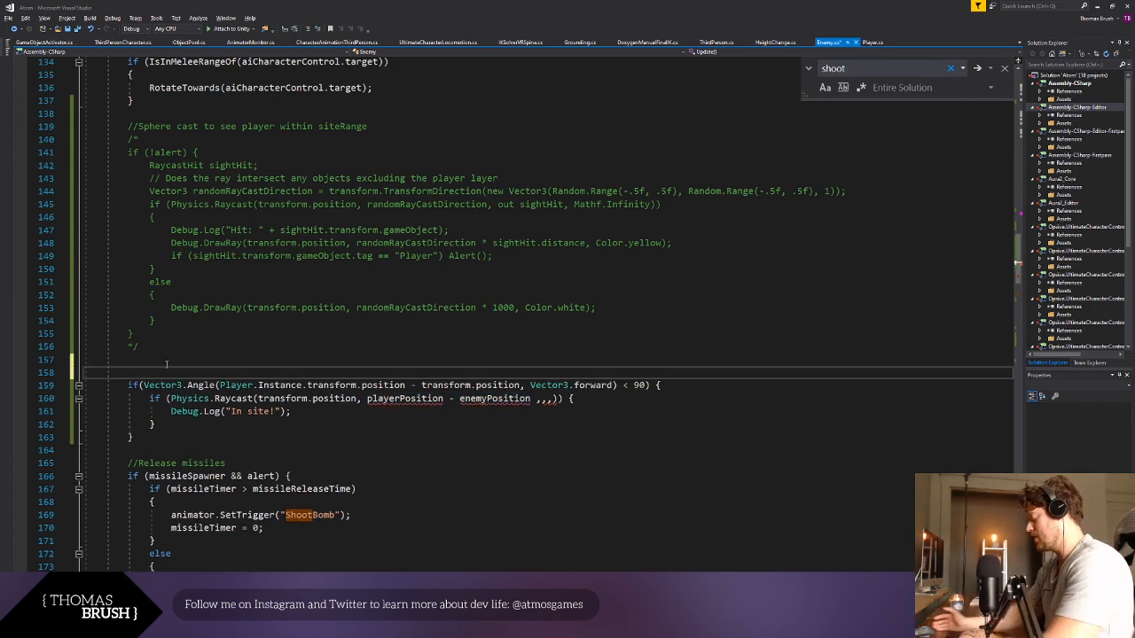
pyautogui.write('float =')
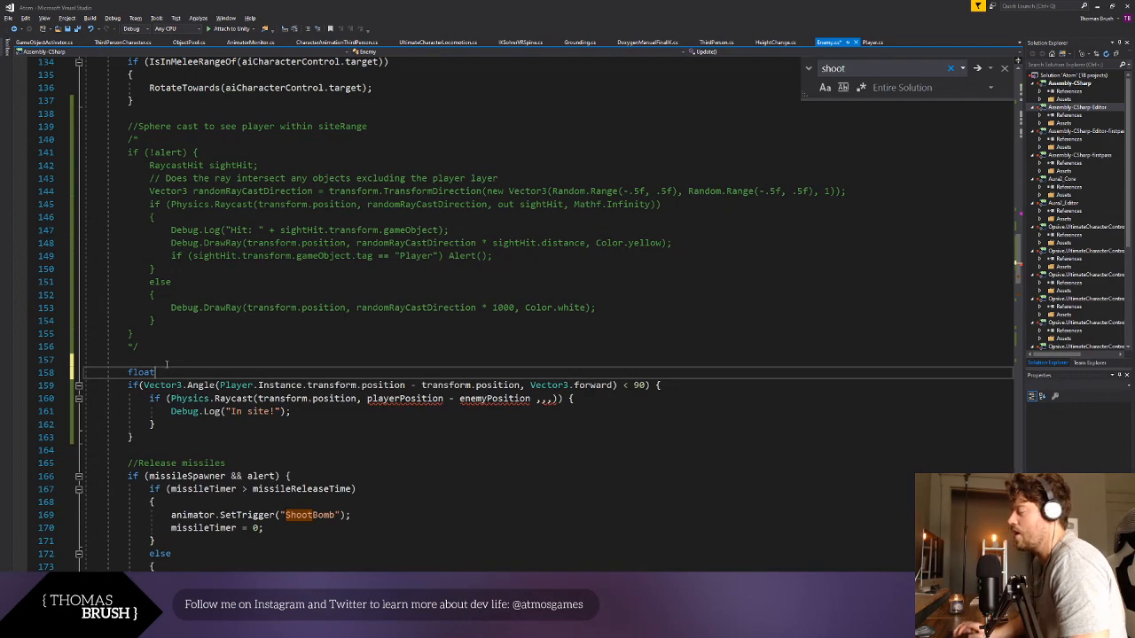
pyautogui.press('BackSpace')
pyautogui.press('BackSpace')
pyautogui.press('BackSpace')
pyautogui.press('BackSpace')
pyautogui.press('BackSpace')
pyautogui.write('Vec')
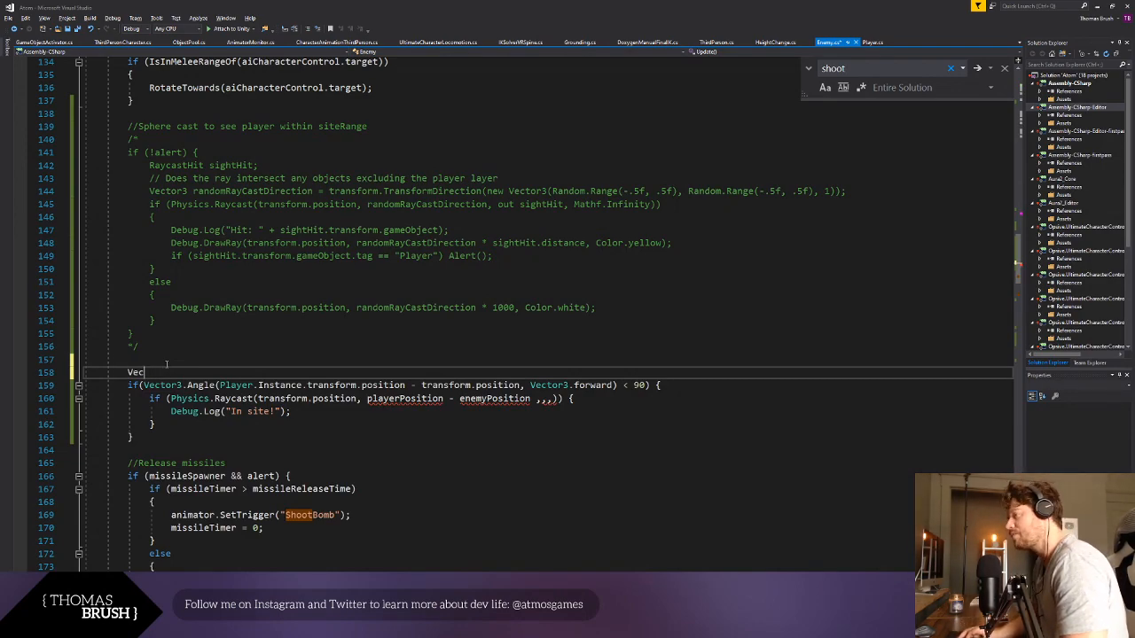
pyautogui.write('tof')
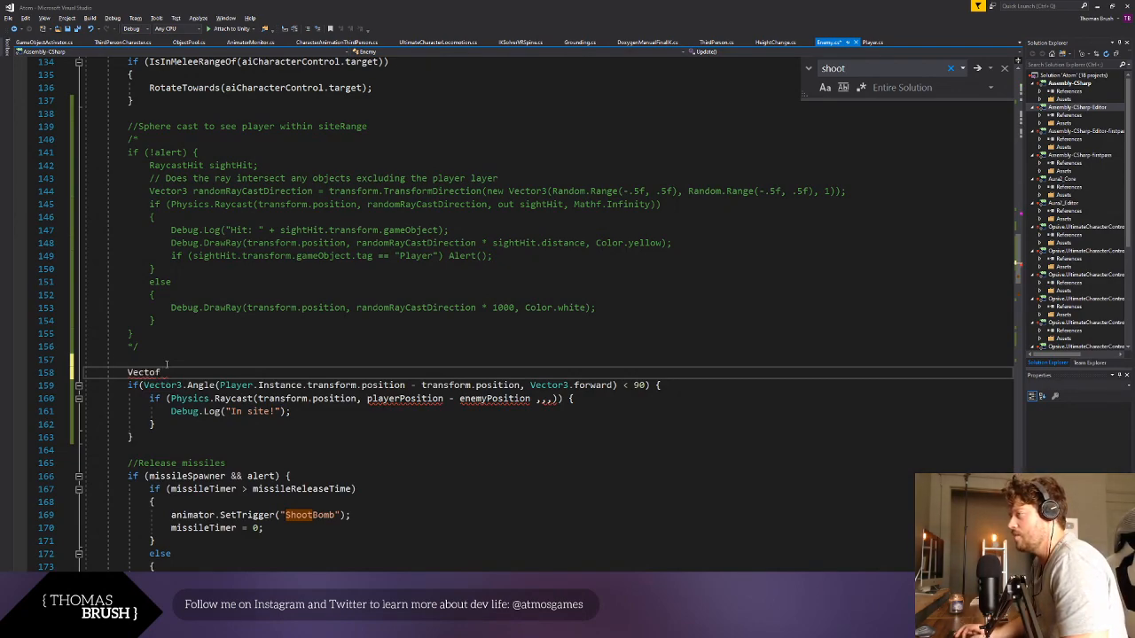
pyautogui.press('BackSpace')
pyautogui.write('r3')
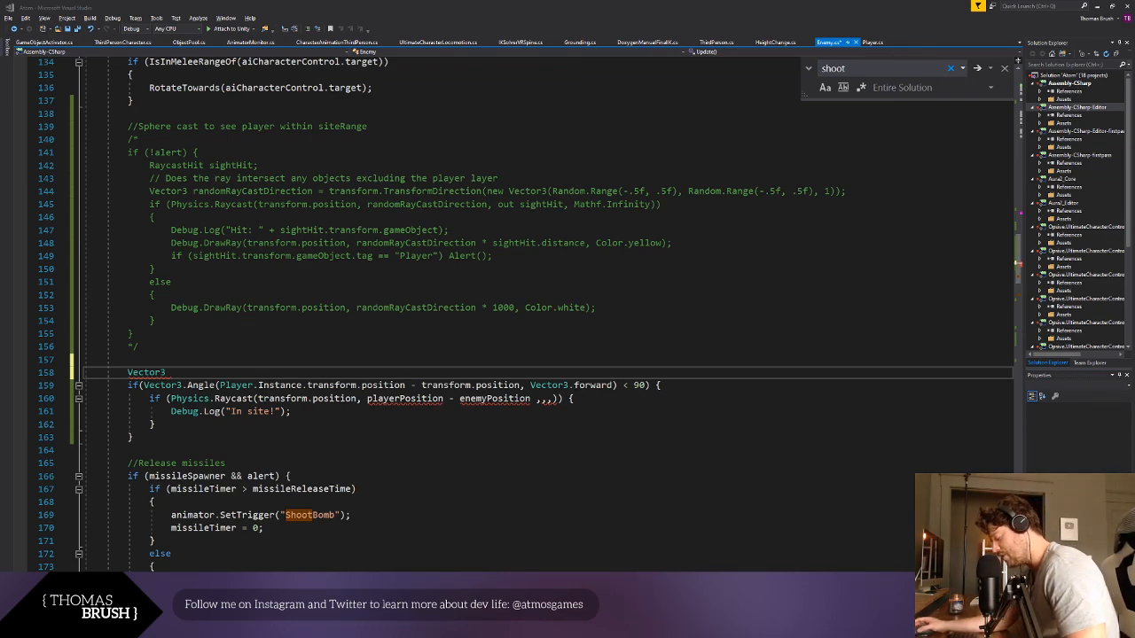
# - Name the new Vector3 variable disToPlayer and add the assignment operator
pyautogui.hotkey('ctrl', 'v')
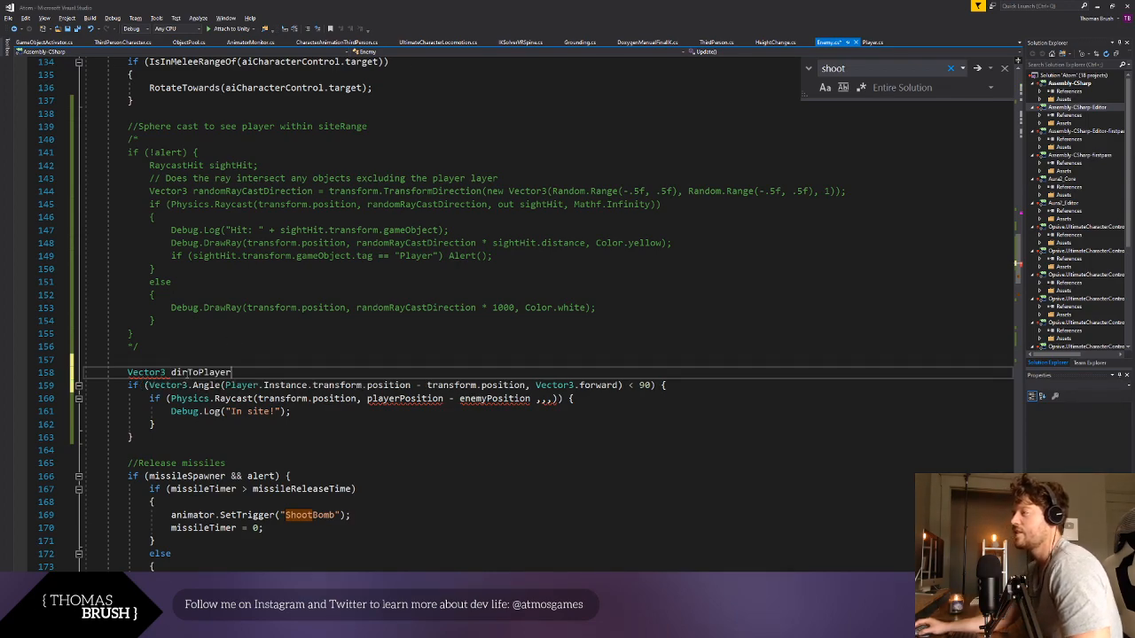
pyautogui.doubleClick(189, 376)
pyautogui.write('disToPlay')
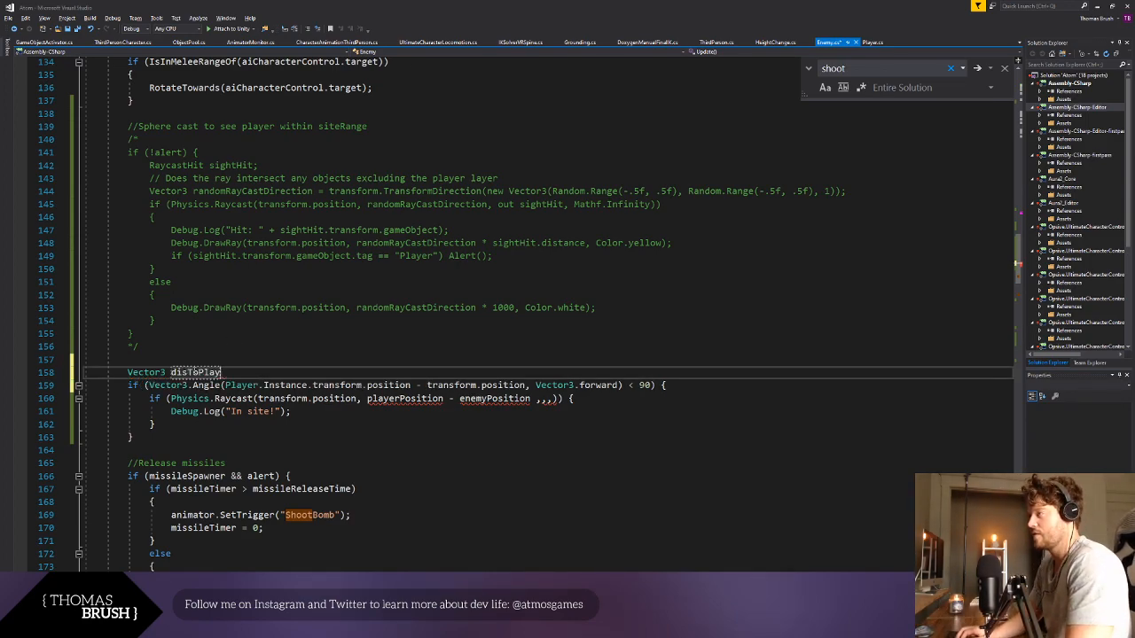
pyautogui.write('er =')
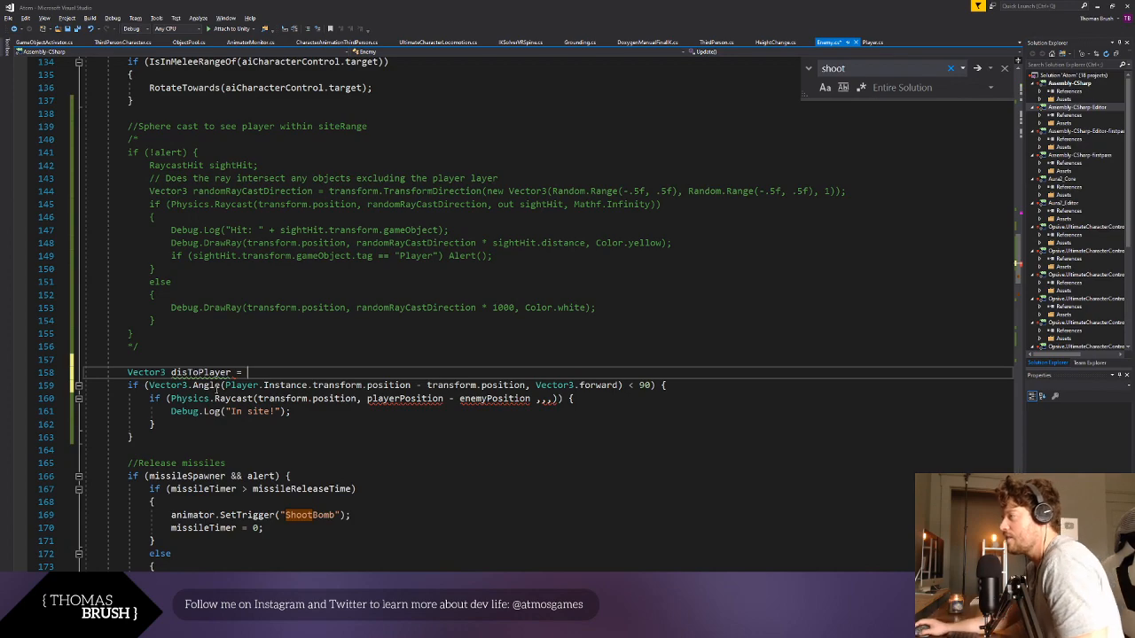
# - Assign Player.Instance.transform.position - transform.position, copied from the Vector3.Angle call, to disToPlayer and save the script
pyautogui.click(227, 385)
pyautogui.keyDown('shift'); pyautogui.click(527, 385); pyautogui.keyUp('shift')
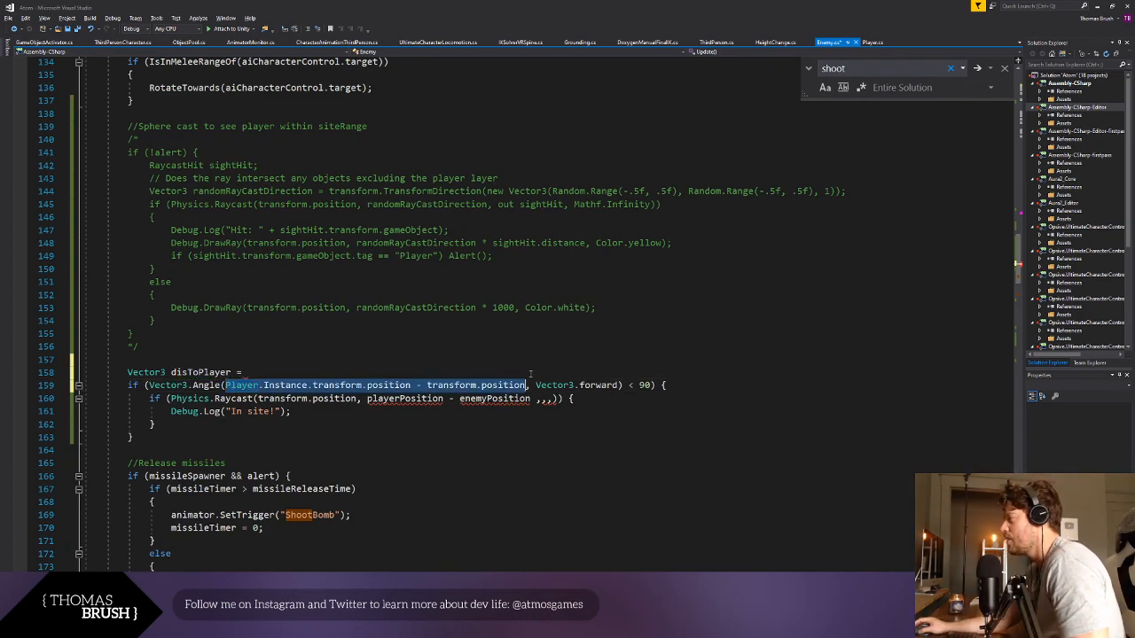
pyautogui.hotkey('ctrl', 'c')
pyautogui.click(328, 374)
pyautogui.hotkey('ctrl', 'v')
pyautogui.write(';')
pyautogui.click(516, 446)
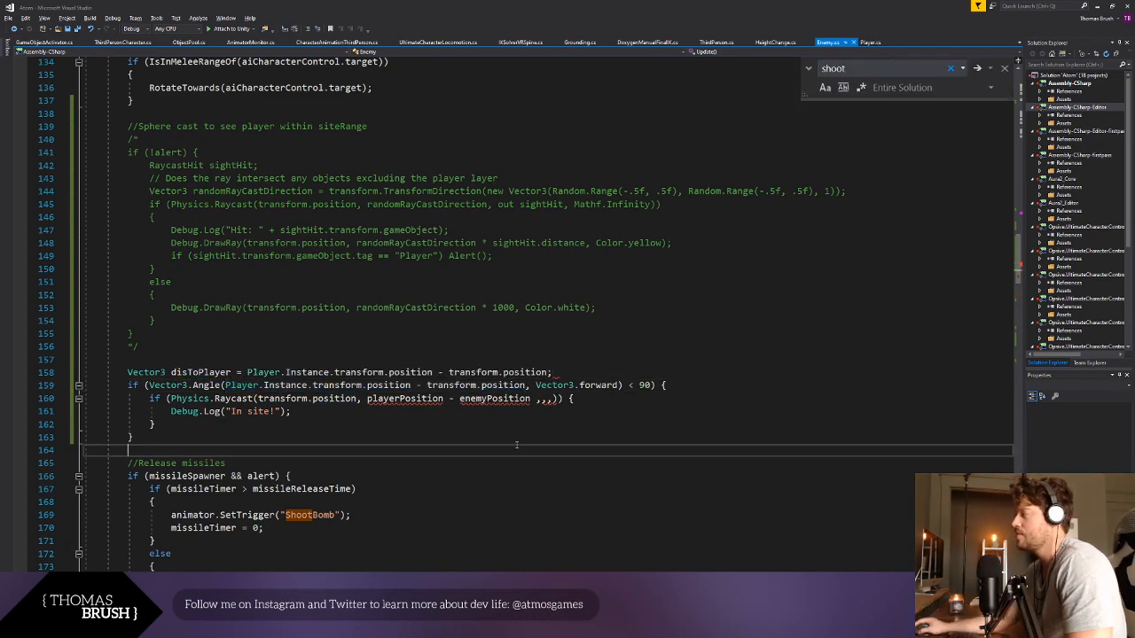
pyautogui.hotkey('shift', 'Up')
pyautogui.click(553, 360)
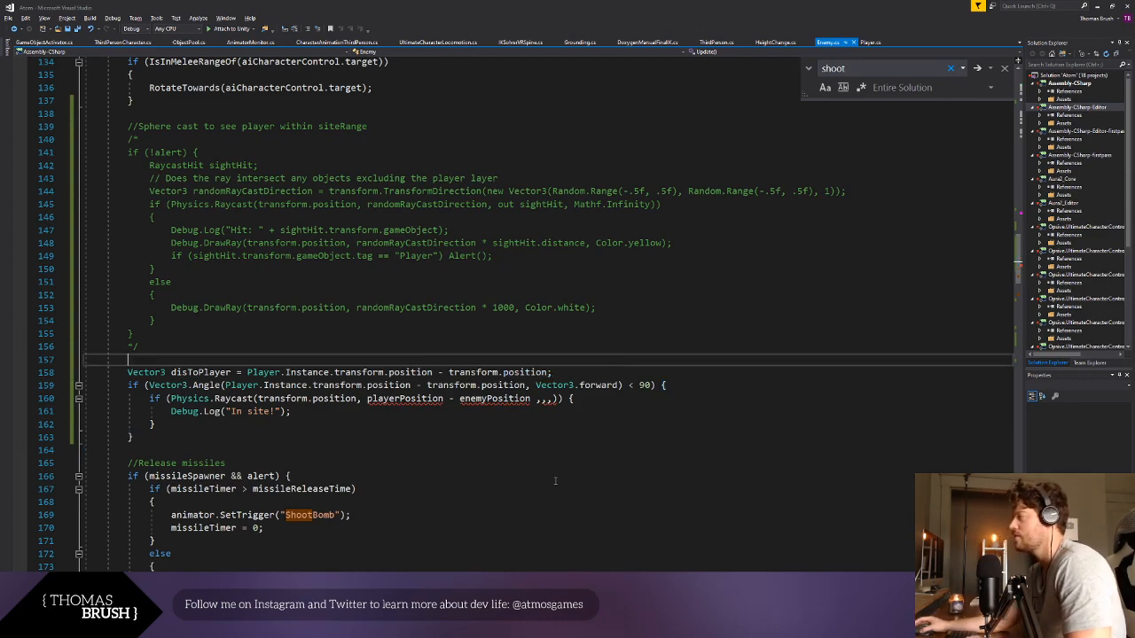
pyautogui.click(551, 474)
pyautogui.click(339, 437)
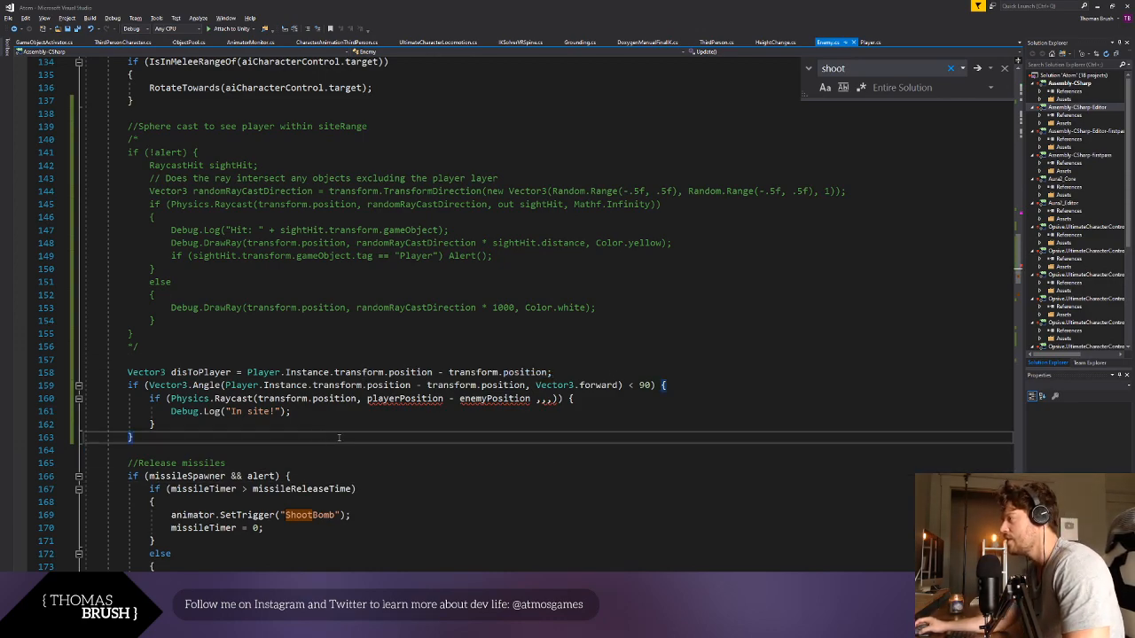
# - Replace the position subtraction inside the Vector3.Angle call with disToPlayer and save the script
pyautogui.click(262, 372)
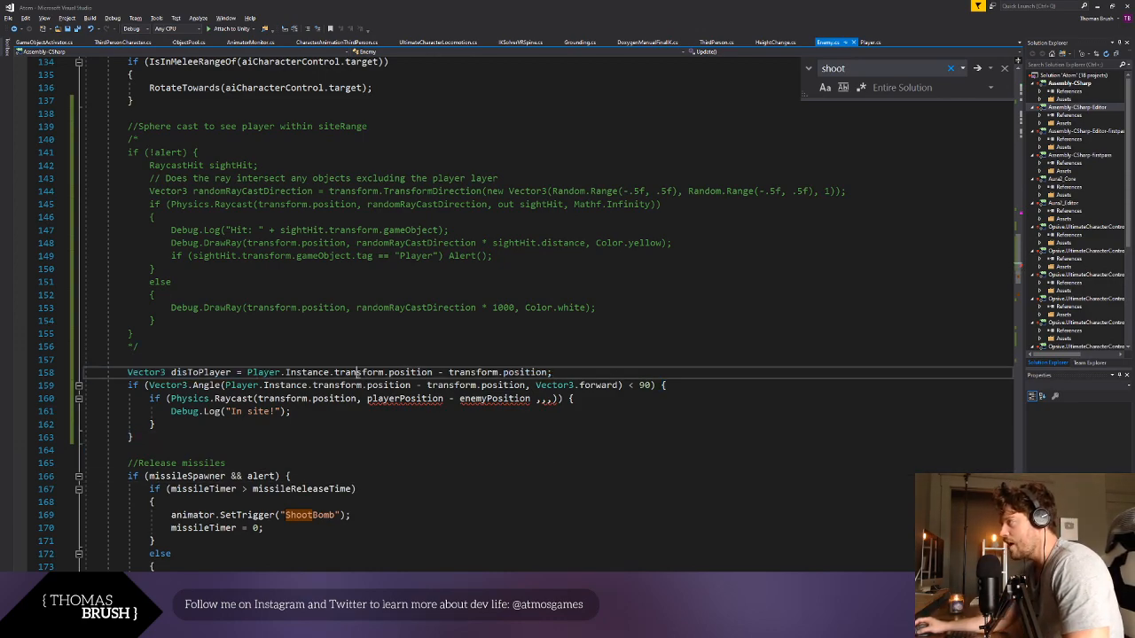
pyautogui.doubleClick(195, 373)
pyautogui.click(264, 425)
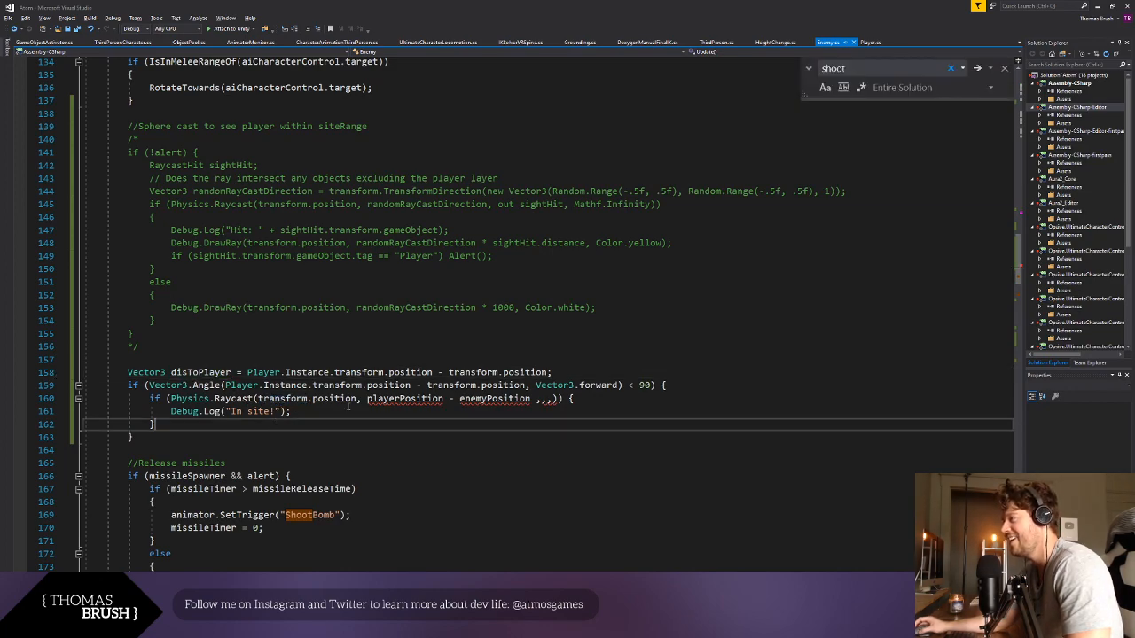
pyautogui.moveTo(225, 385); pyautogui.dragTo(527, 385)
pyautogui.hotkey('ctrl', 'v')
pyautogui.click(509, 453)
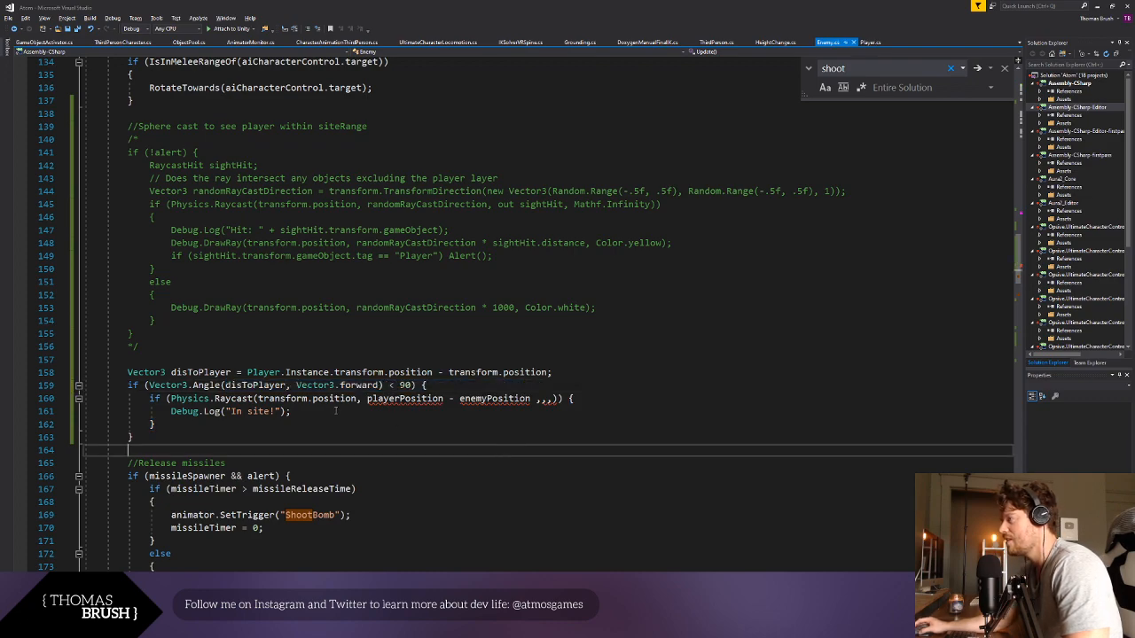
# - Replace playerPosition - enemyPosition in the Physics.Raycast call with disToPlayer and remove the surplus commas after it
pyautogui.moveTo(366, 399); pyautogui.dragTo(537, 398)
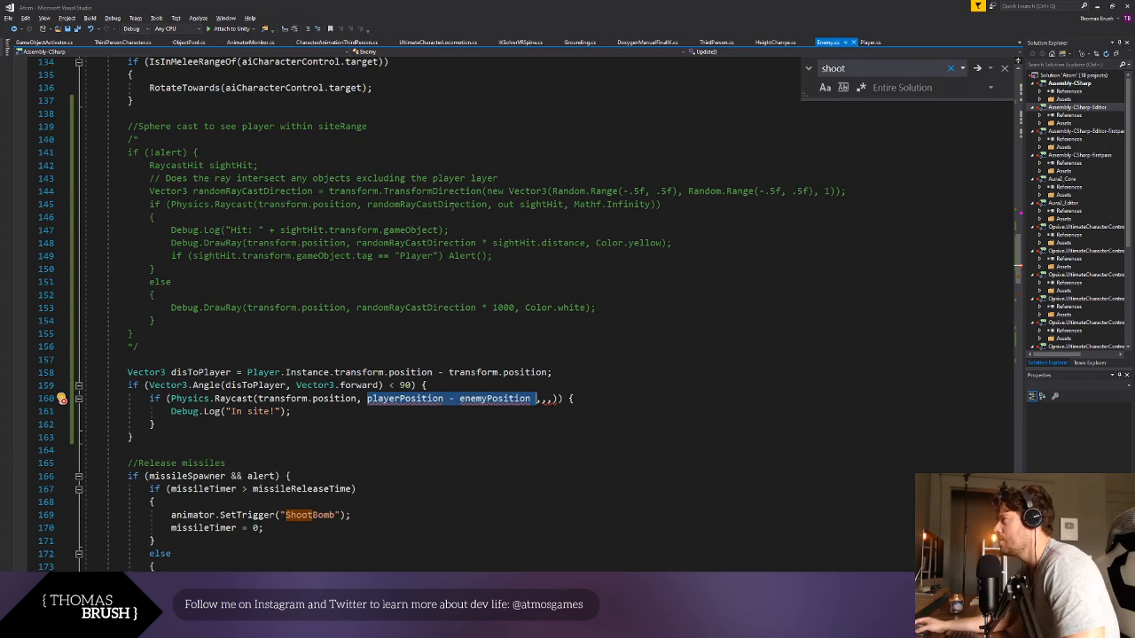
pyautogui.write('disToPlayer')
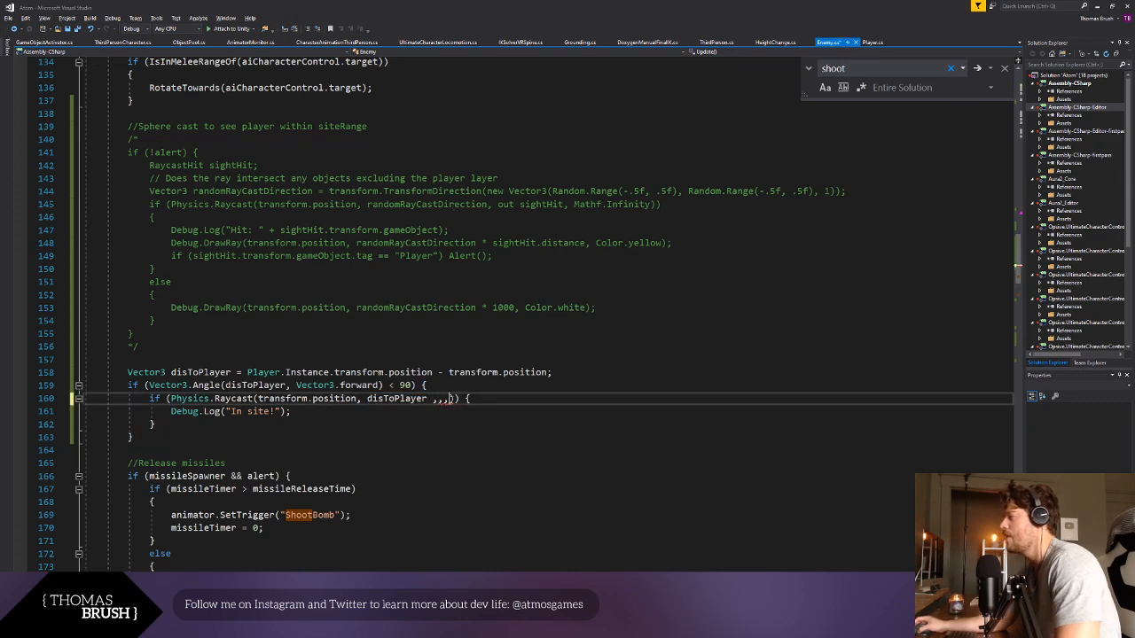
pyautogui.press('Delete')
pyautogui.press('Delete')
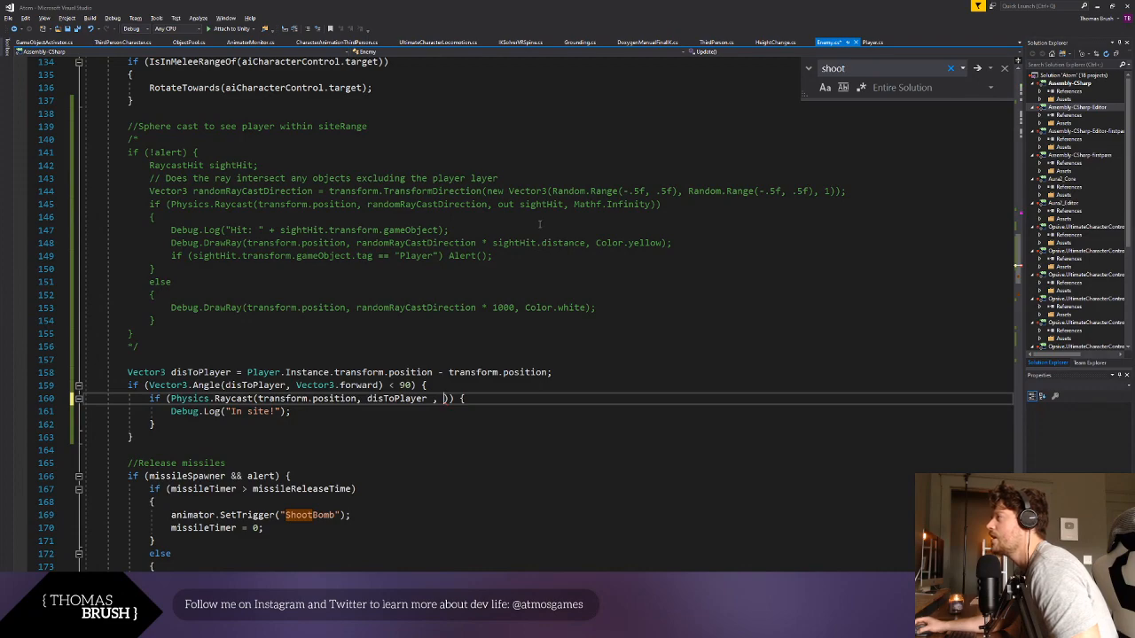
# - Copy the arguments out sightHit, Mathf.Infinity from the commented-out raycast into the new Physics.Raycast call and save the script
pyautogui.moveTo(497, 204); pyautogui.dragTo(653, 204)
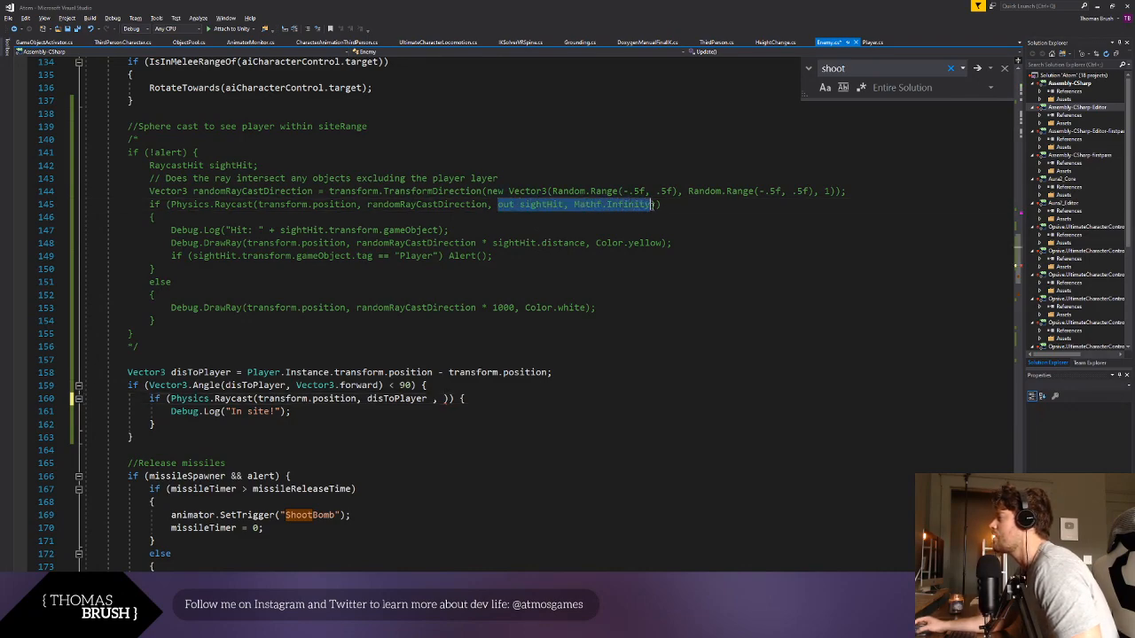
pyautogui.hotkey('ctrl', 'c')
pyautogui.click(442, 399)
pyautogui.hotkey('ctrl', 'v')
pyautogui.hotkey('ctrl', 's')
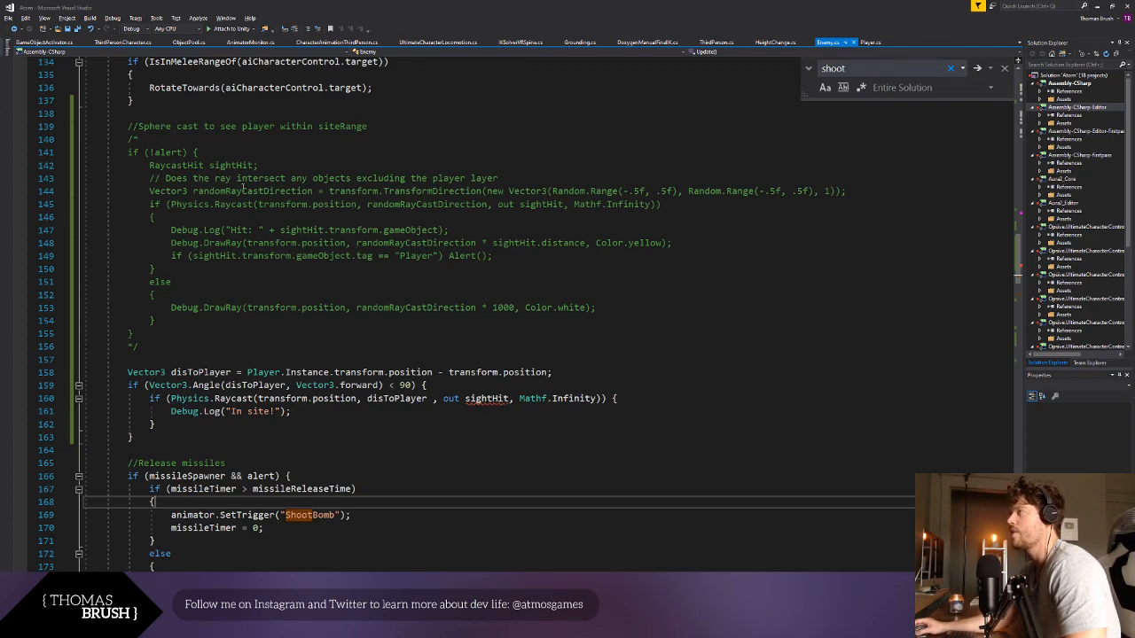
# - Copy the RaycastHit sightHit; declaration from the commented-out block onto its own line above the disToPlayer declaration
pyautogui.moveTo(144, 164); pyautogui.dragTo(259, 165)
pyautogui.hotkey('ctrl', 'c')
pyautogui.click(182, 359)
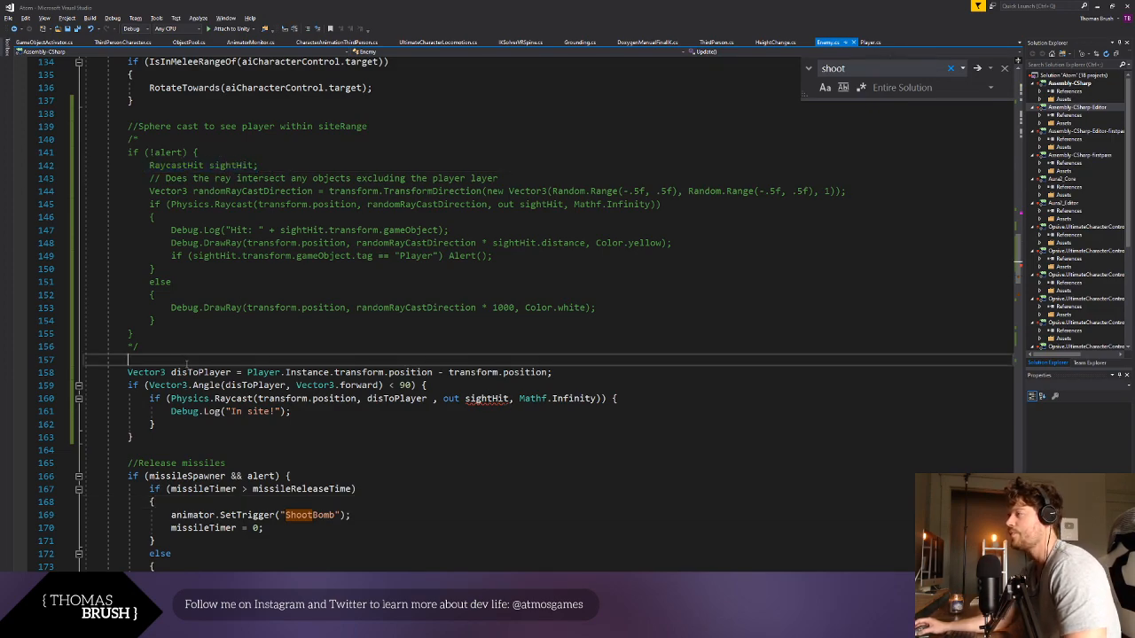
pyautogui.hotkey('ctrl', 'v')
pyautogui.click(127, 359)
pyautogui.press('Return')
pyautogui.click(405, 411)
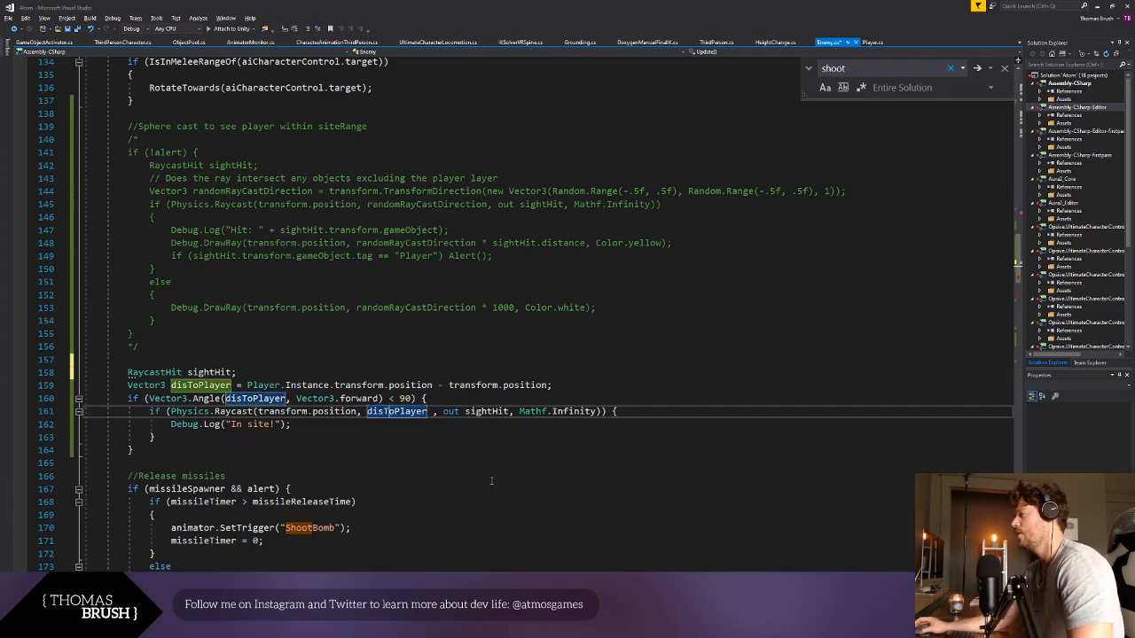
# - Save the Enemy script with the new RaycastHit declaration
pyautogui.click(547, 488)
pyautogui.hotkey('ctrl', 's')
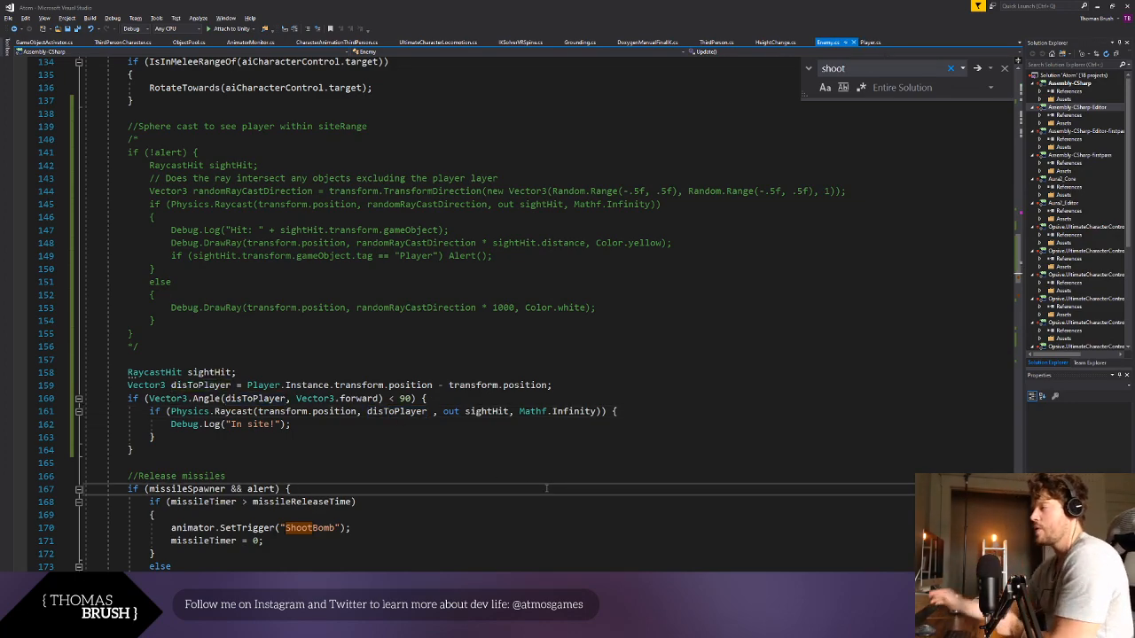
pyautogui.click(532, 412)
pyautogui.doubleClick(574, 412)
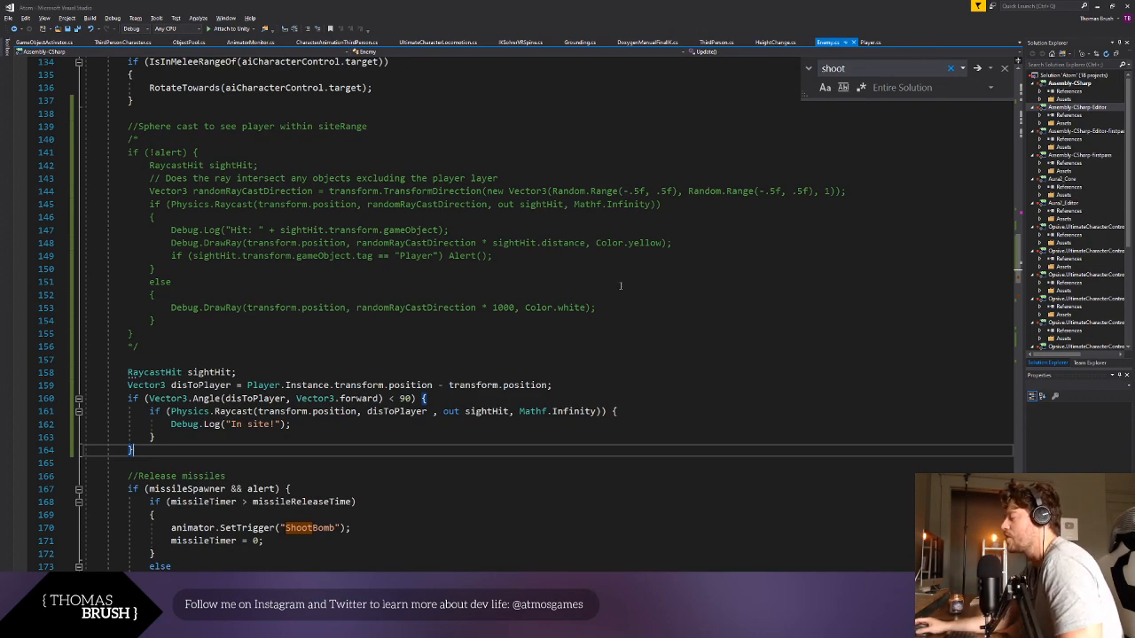
pyautogui.click(416, 282)
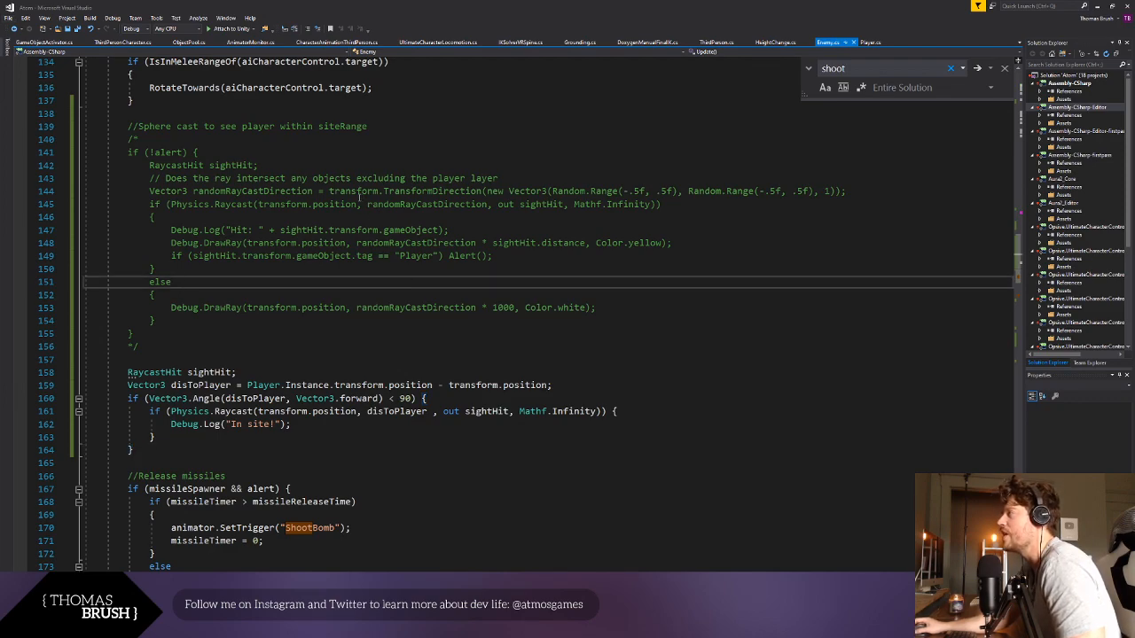
# - Replace Vector3.forward in the Vector3.Angle call with transform.TransformDirection(Vector3.forward), reusing the method call from the commented-out block
pyautogui.moveTo(331, 190); pyautogui.dragTo(486, 192)
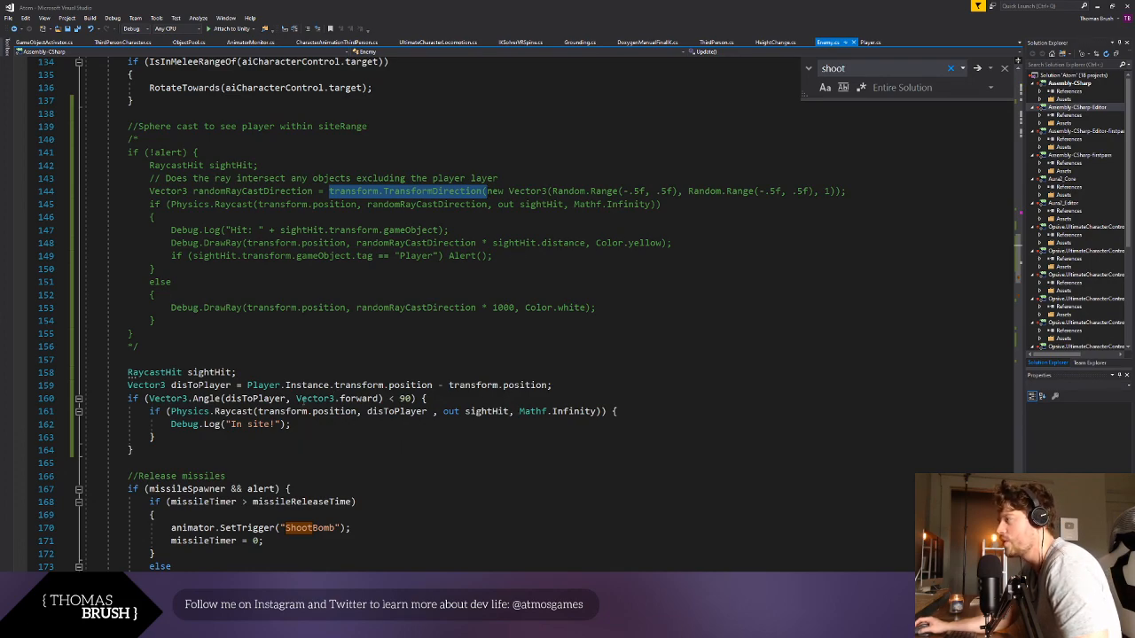
pyautogui.doubleClick(315, 398)
pyautogui.keyDown('shift'); pyautogui.click(382, 399); pyautogui.keyUp('shift')
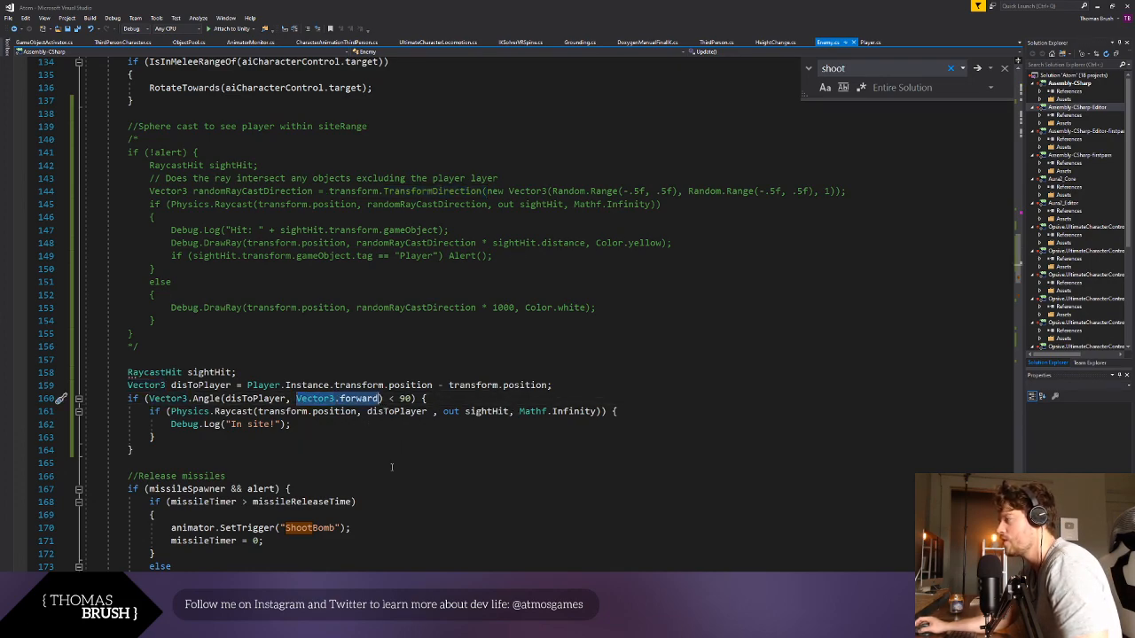
pyautogui.hotkey('ctrl', 'v')
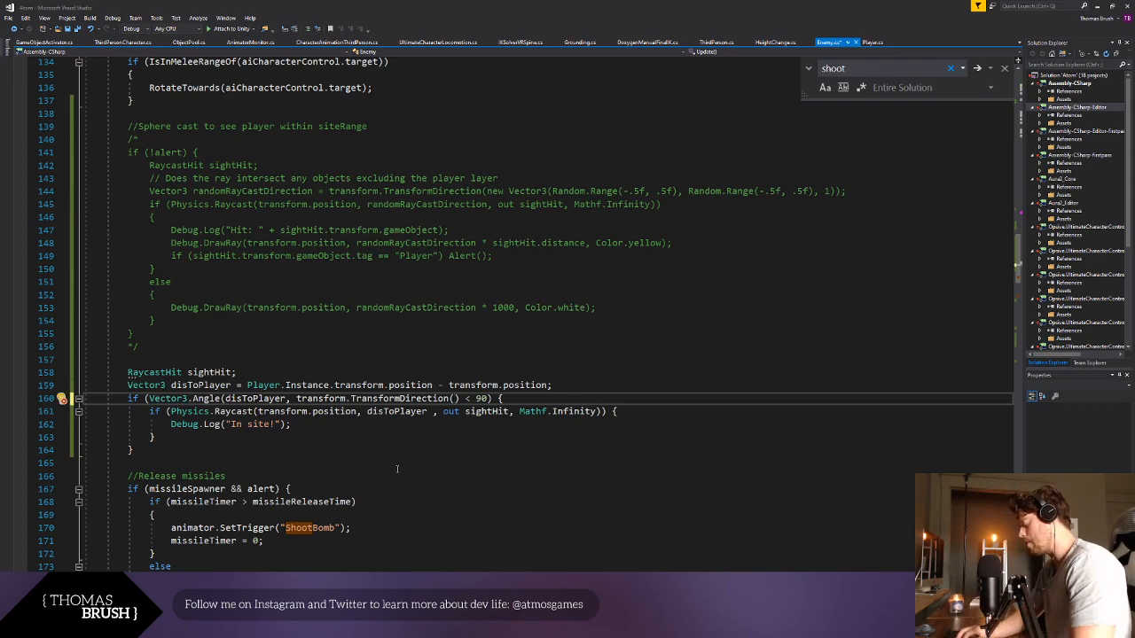
pyautogui.write('Vect')
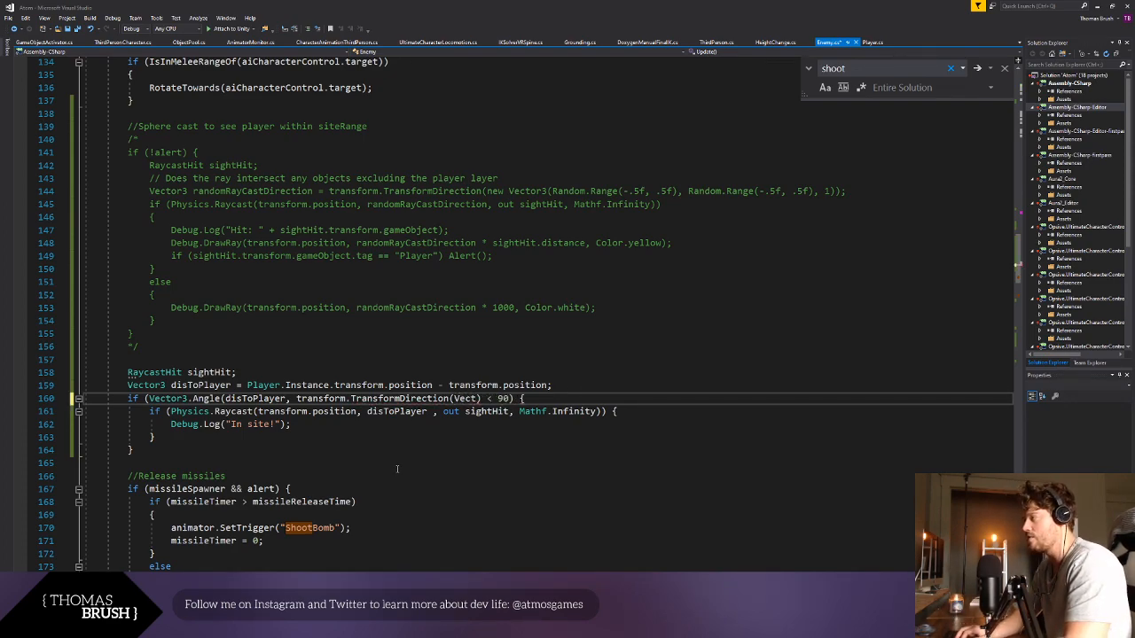
pyautogui.write('or3.forward')
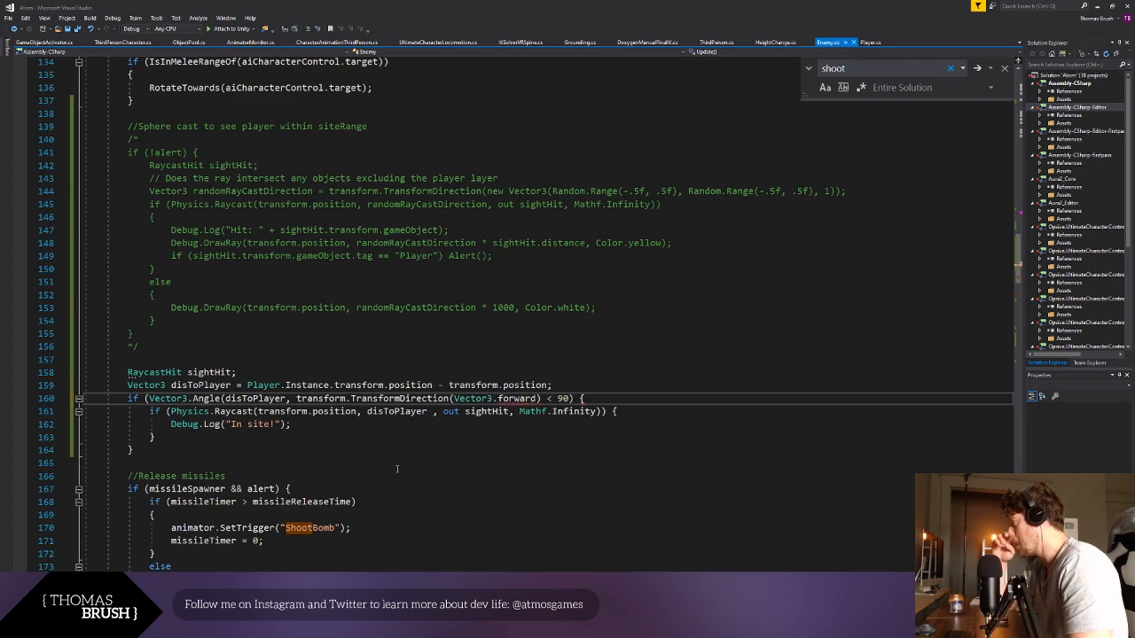
pyautogui.click(399, 487)
pyautogui.click(535, 401)
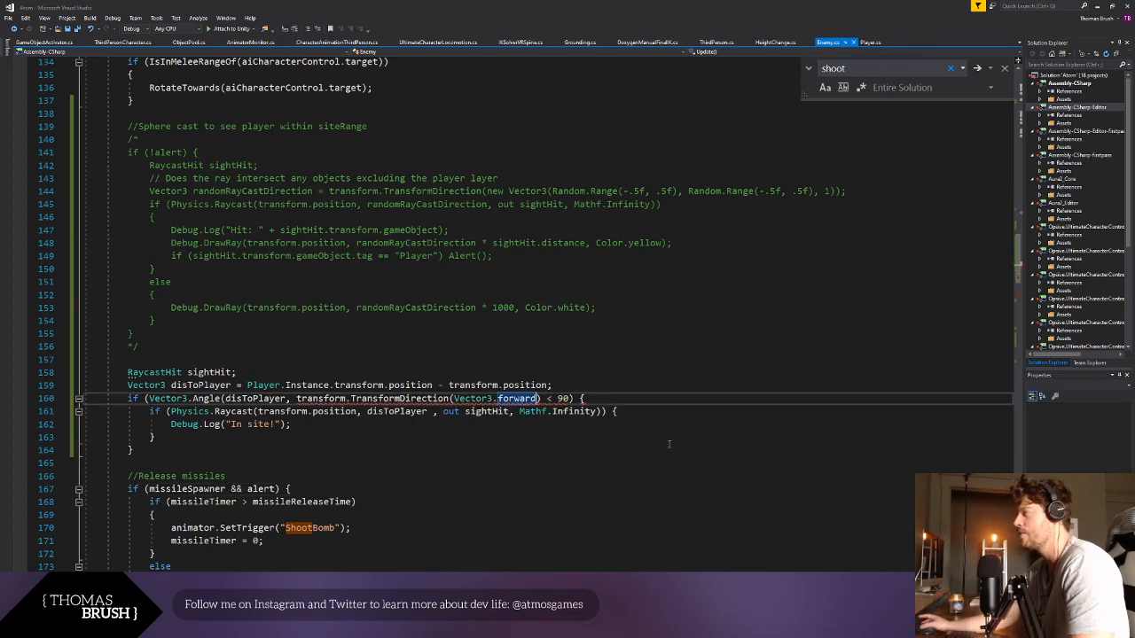
pyautogui.write(')')
pyautogui.click(661, 436)
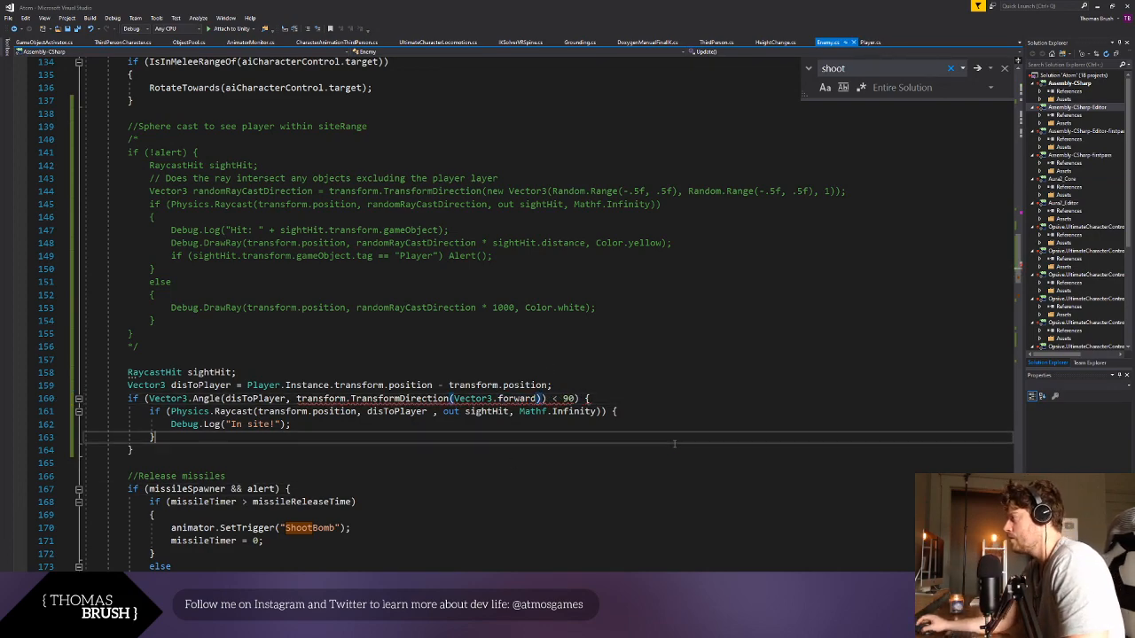
# - Replace the TransformDirection expression in the Vector3.Angle call with transform.forward and save the script
pyautogui.click(637, 413)
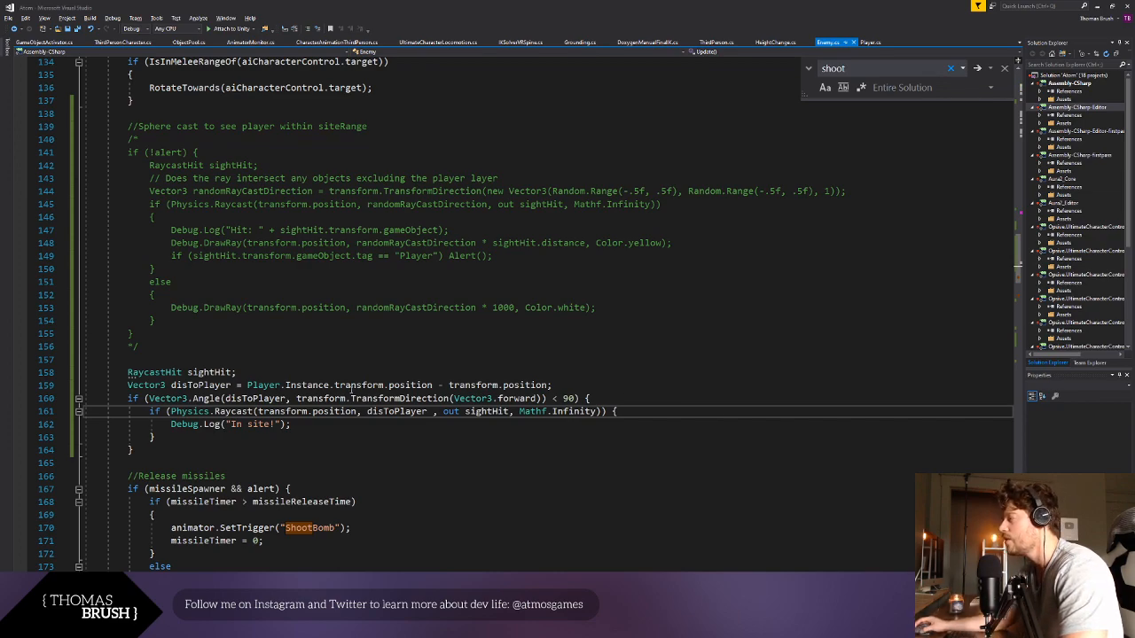
pyautogui.doubleClick(321, 398)
pyautogui.keyDown('shift'); pyautogui.click(544, 398); pyautogui.keyUp('shift')
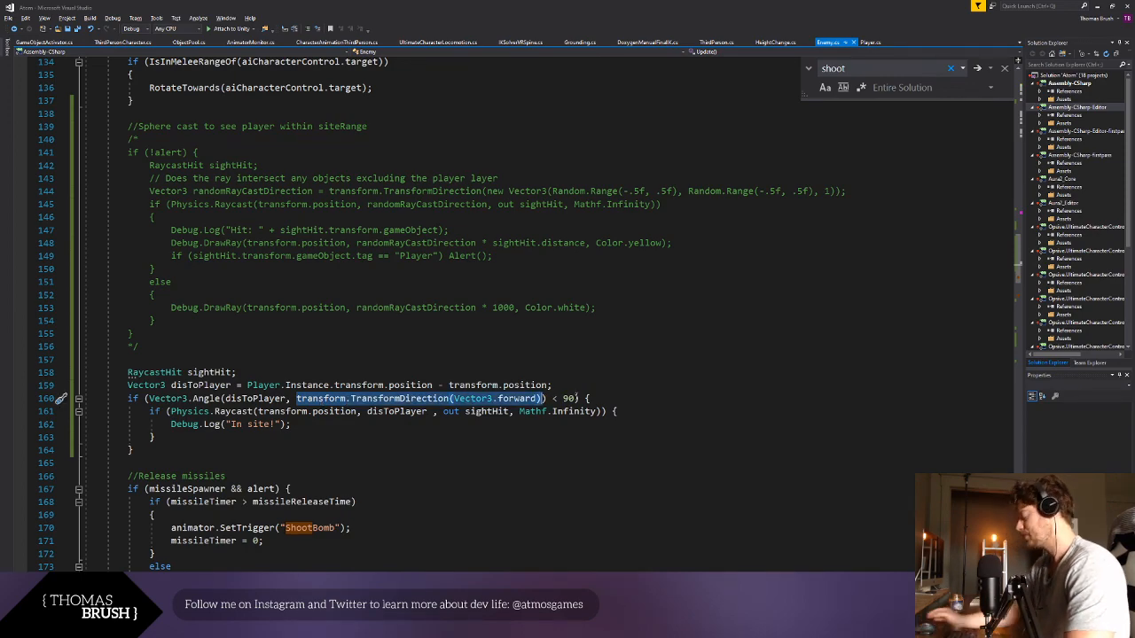
pyautogui.write('transform.for')
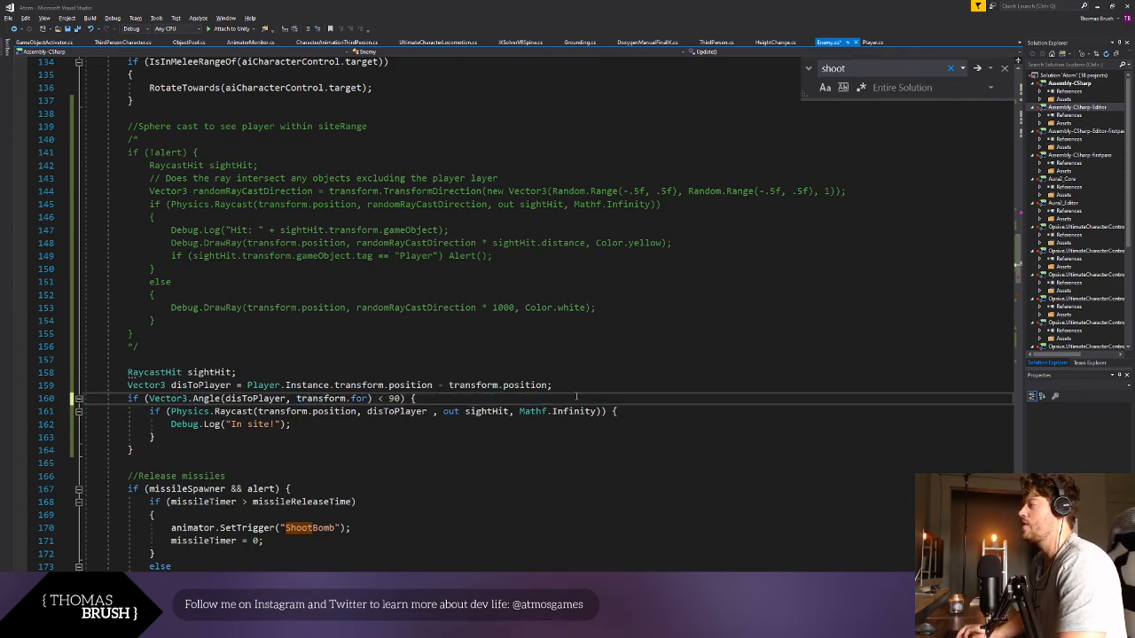
pyautogui.write('ward')
pyautogui.click(556, 479)
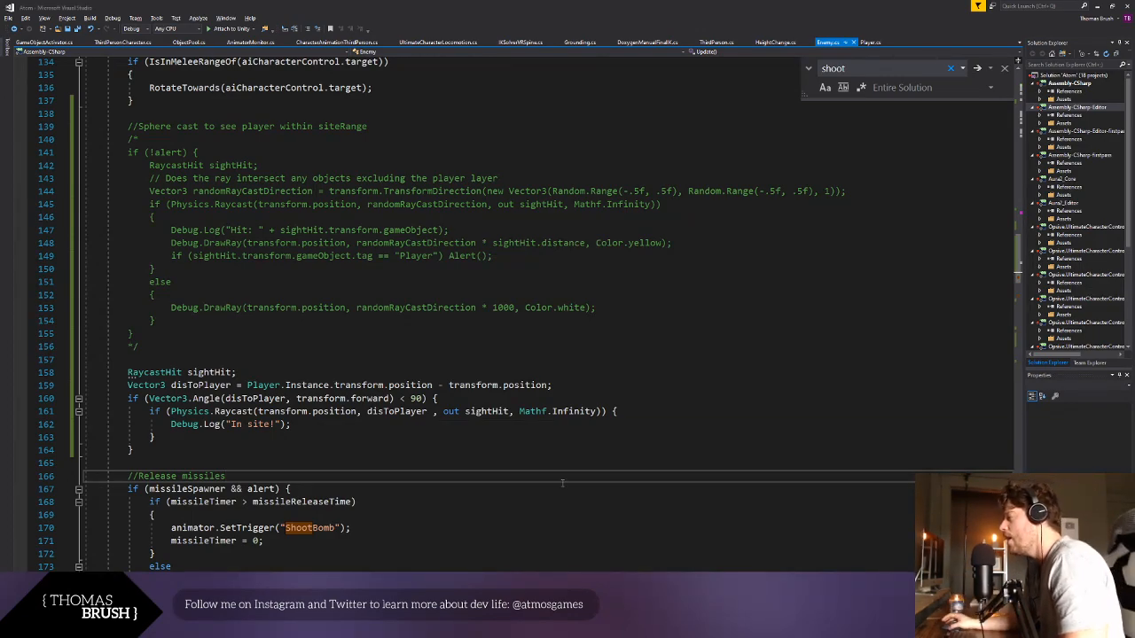
# - Set the angle limit in the Vector3.Angle condition to 45
pyautogui.doubleClick(417, 398)
pyautogui.write('45')
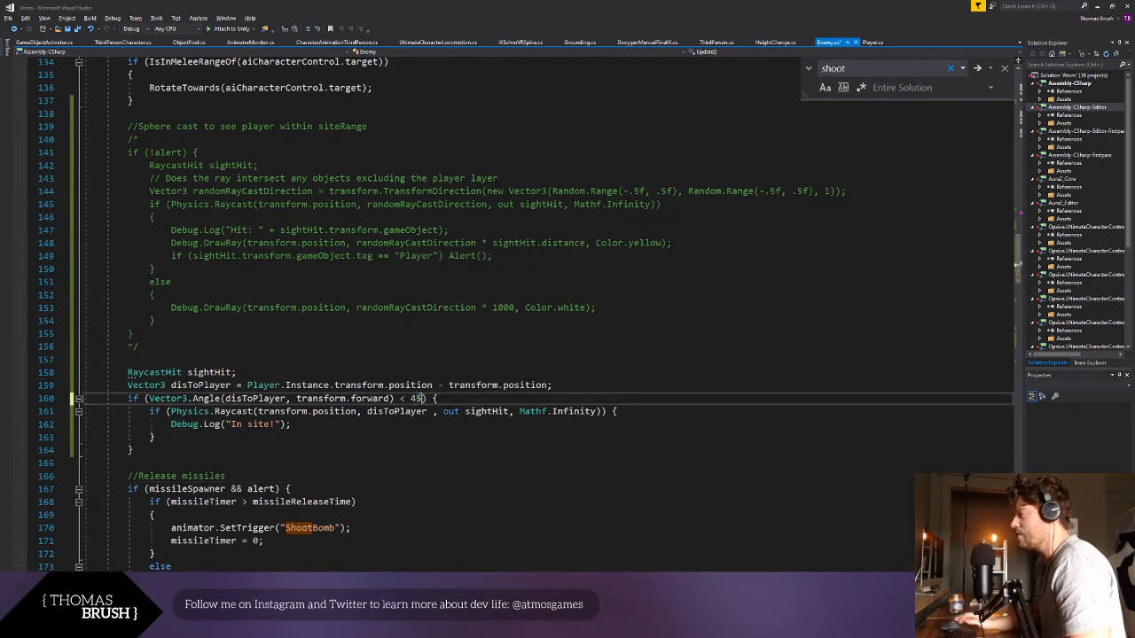
pyautogui.click(522, 422)
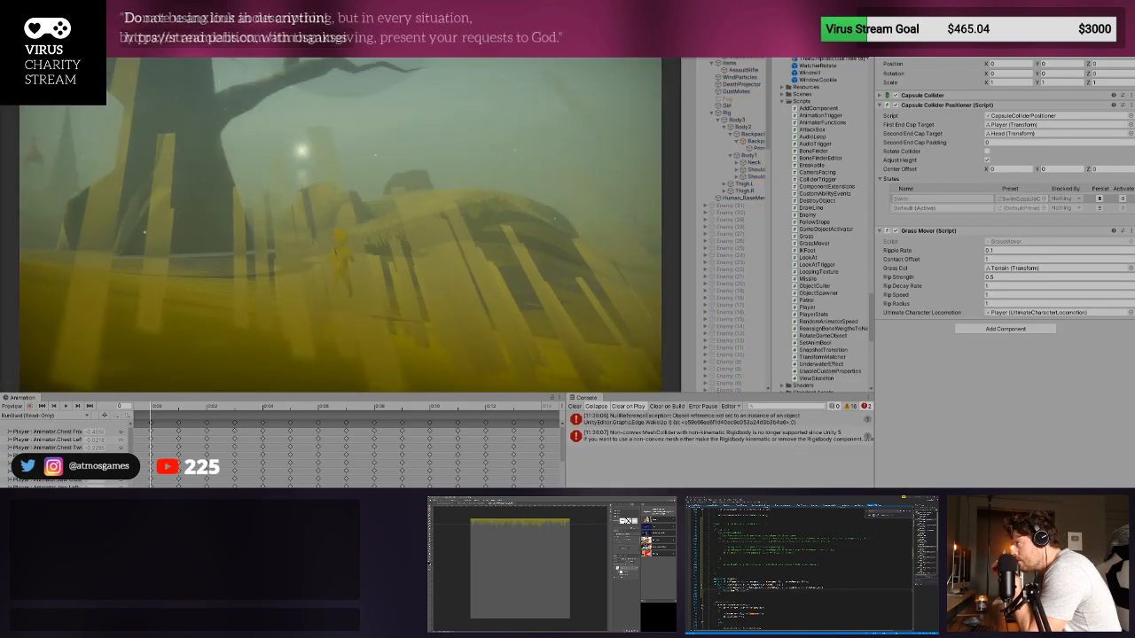
# - In Unity, run the player character forward to test the enemy's sight check and stop Play mode
pyautogui.press('w')
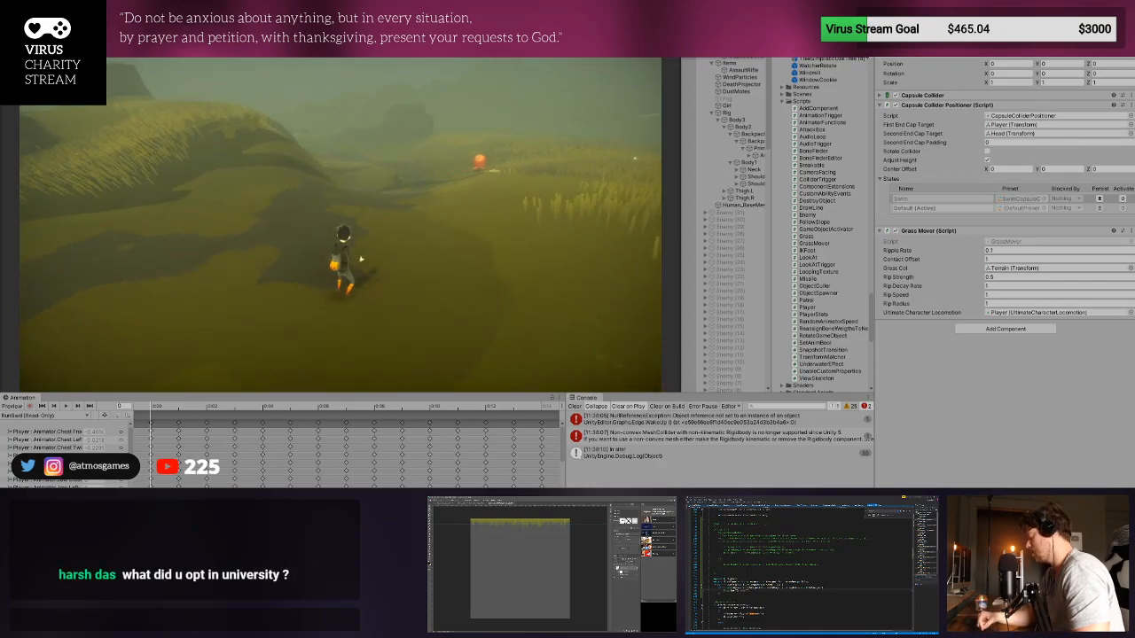
pyautogui.hotkey('ctrl', 'p')
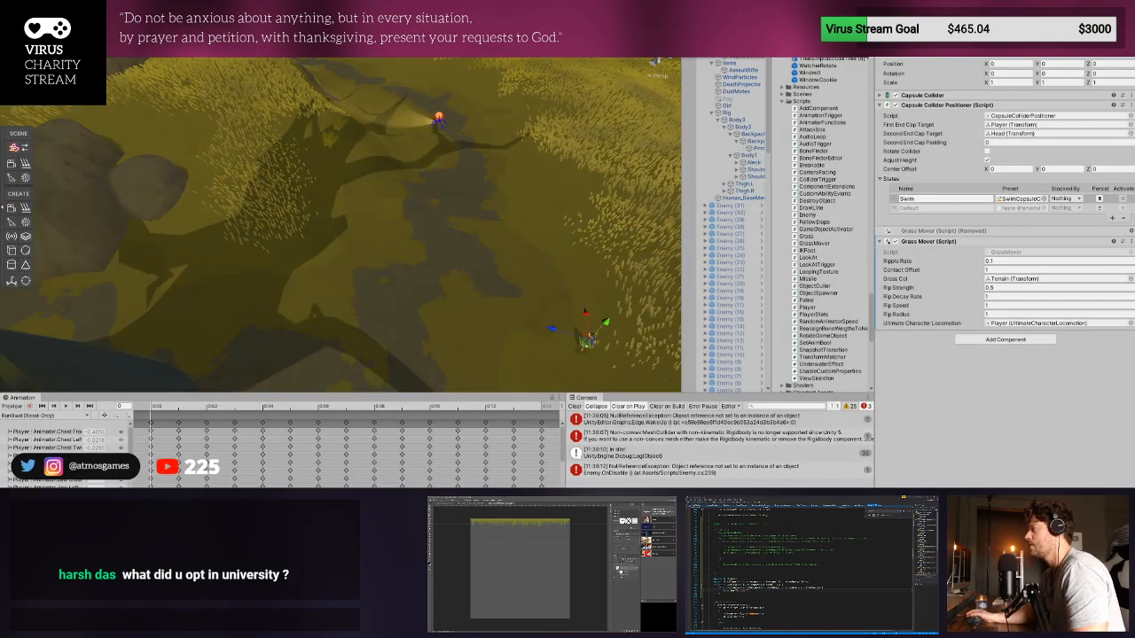
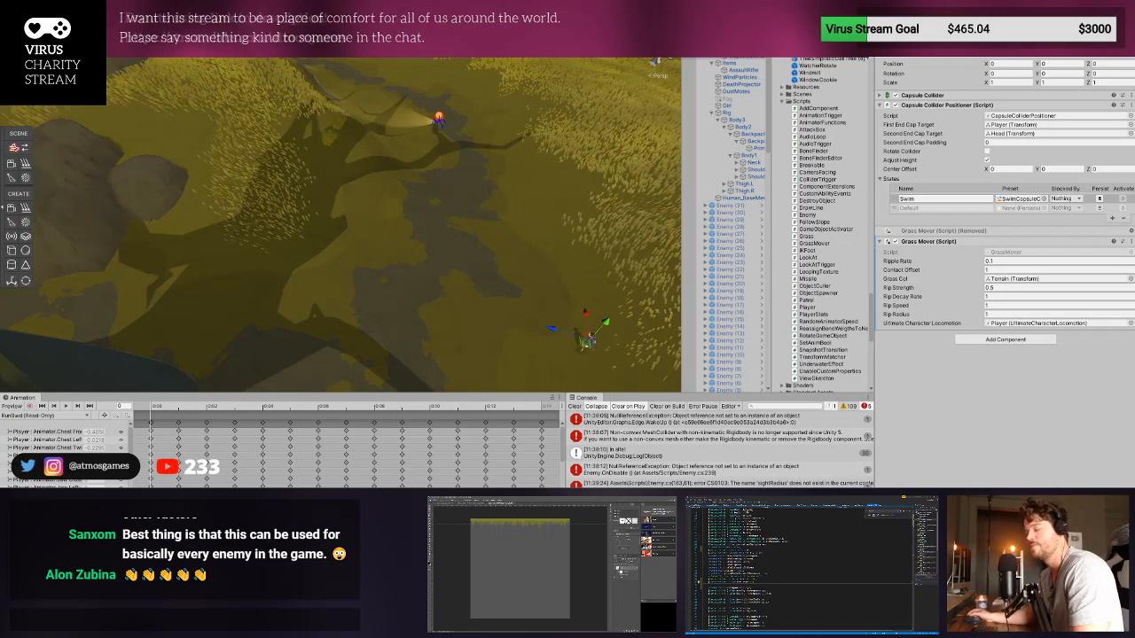
# - Clear the Console and open the Enemy.cs line behind the missing sightRadius error
pyautogui.click(575, 407)
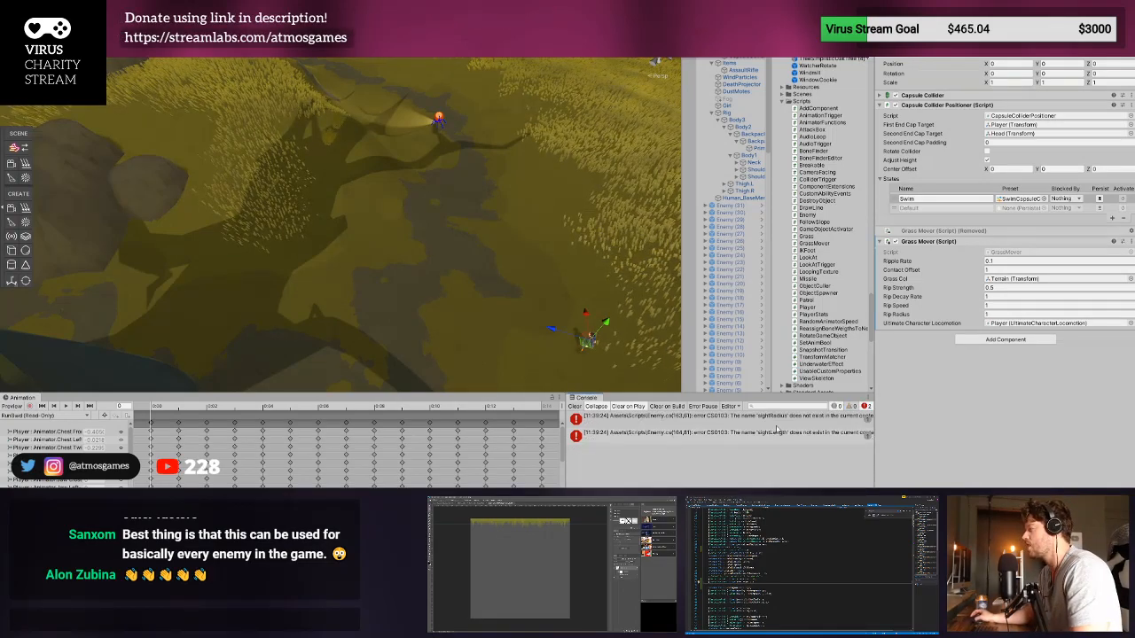
pyautogui.doubleClick(658, 426)
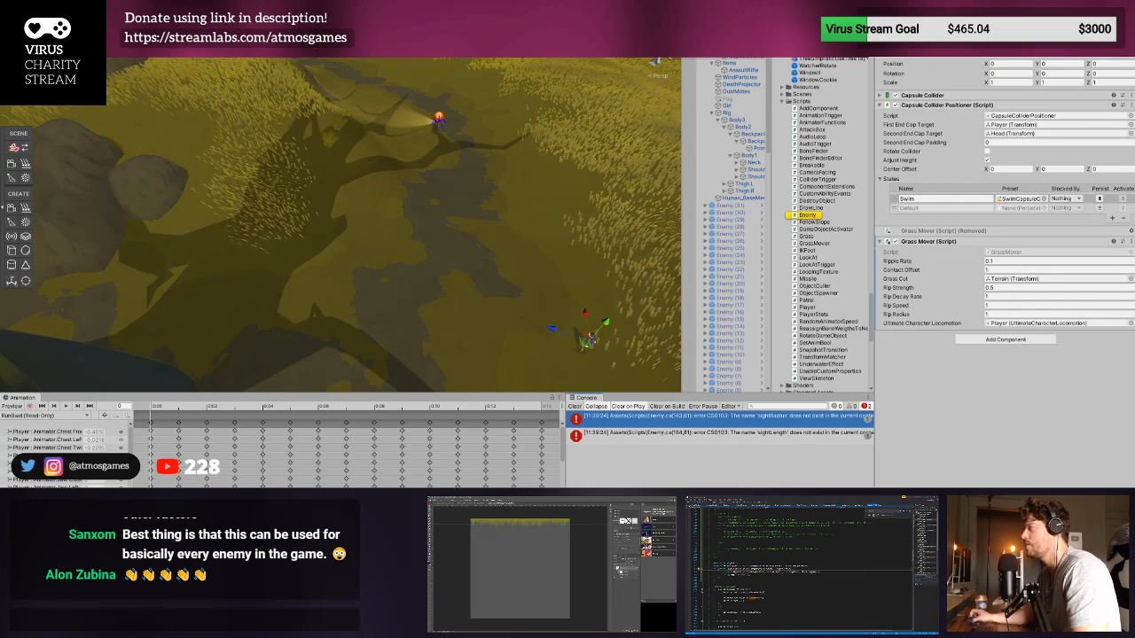
pyautogui.scroll(20, 798, 569)
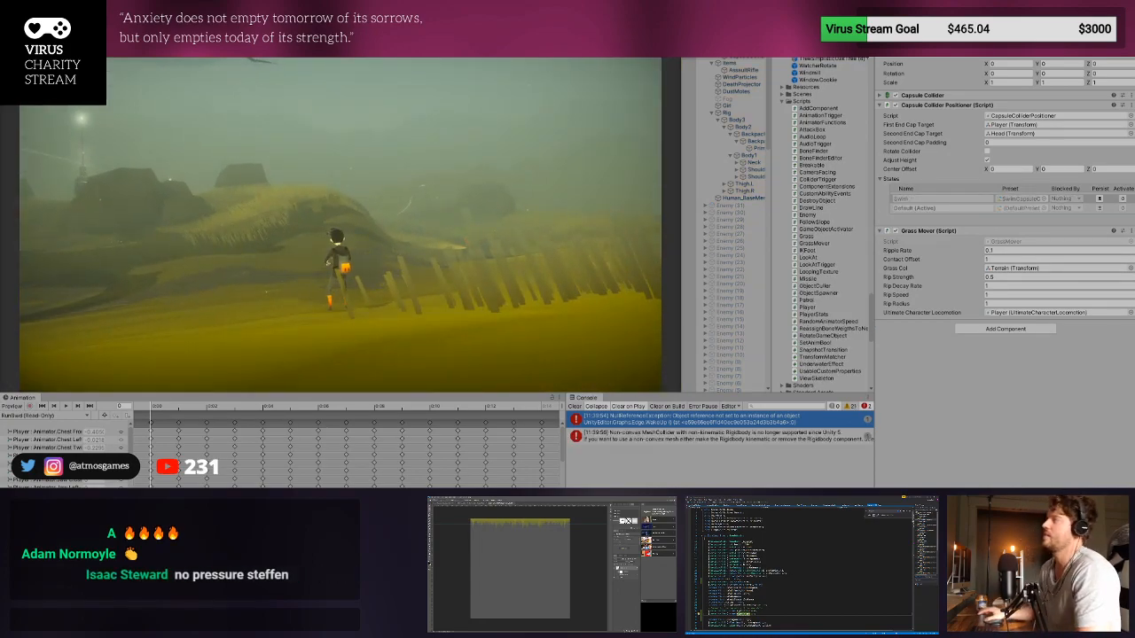
# - In Play mode, clear the Console and run the player character toward the red enemy
pyautogui.press('Escape')
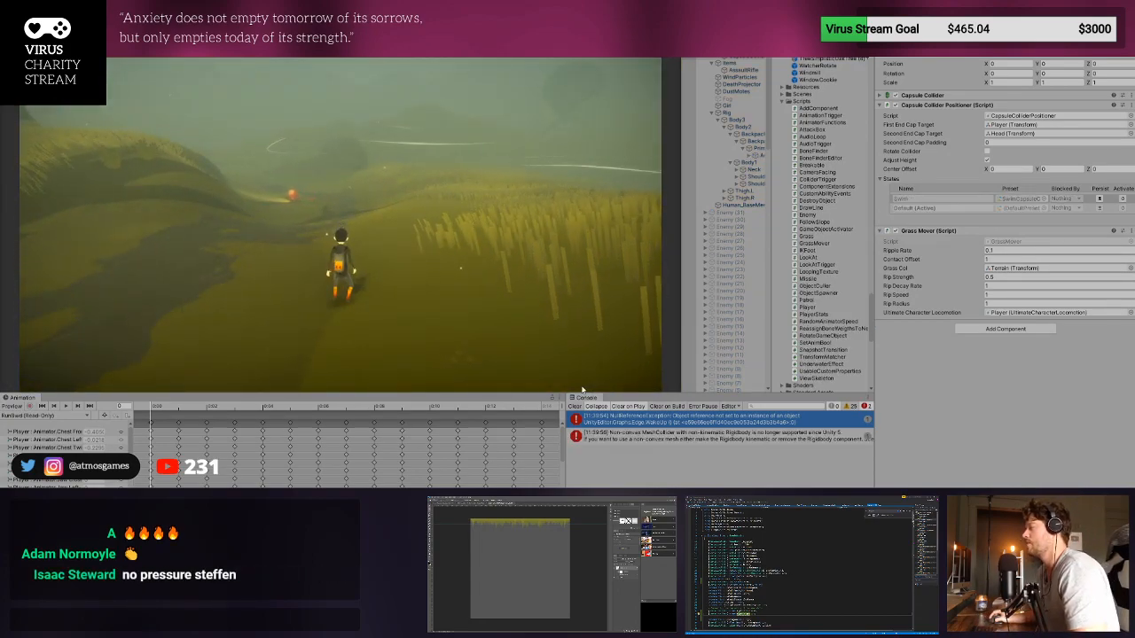
pyautogui.click(575, 406)
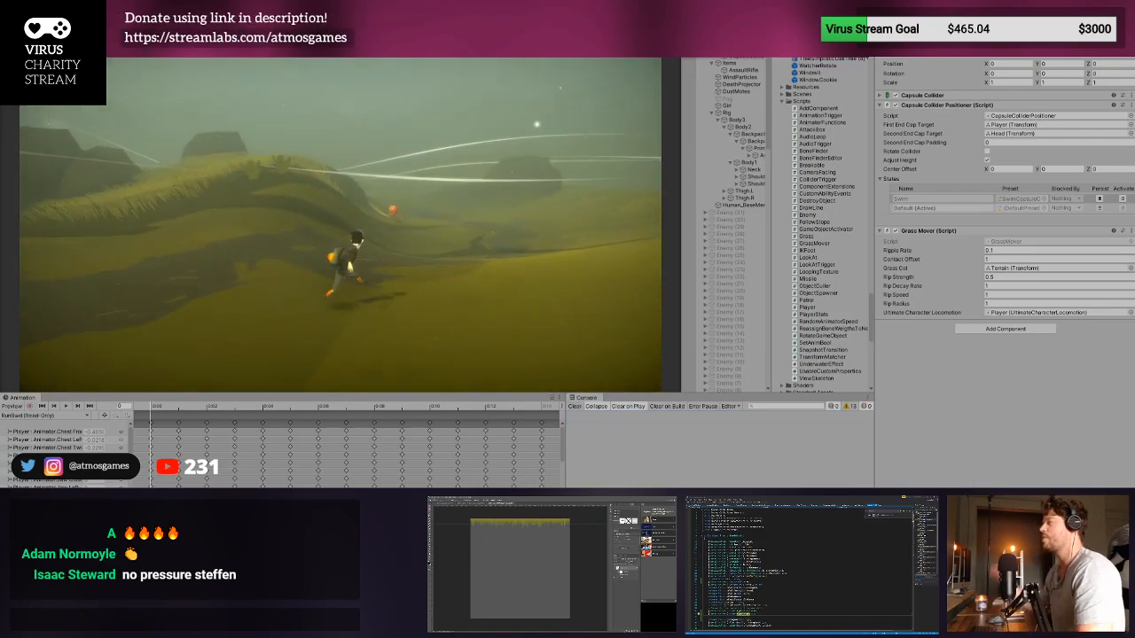
pyautogui.press('w')
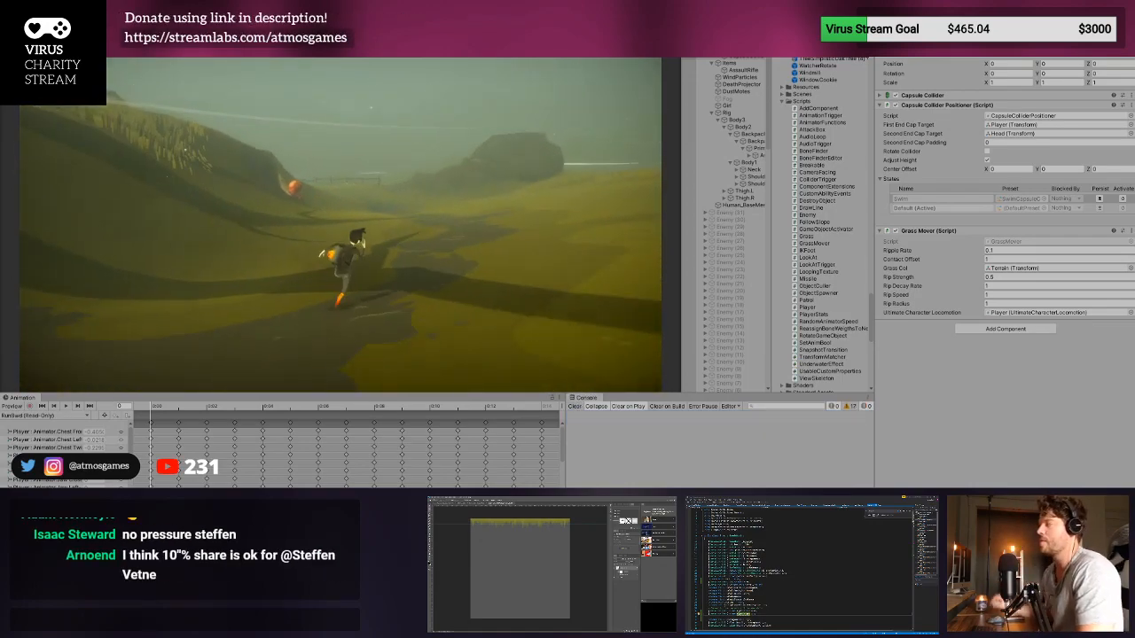
pyautogui.press('w')
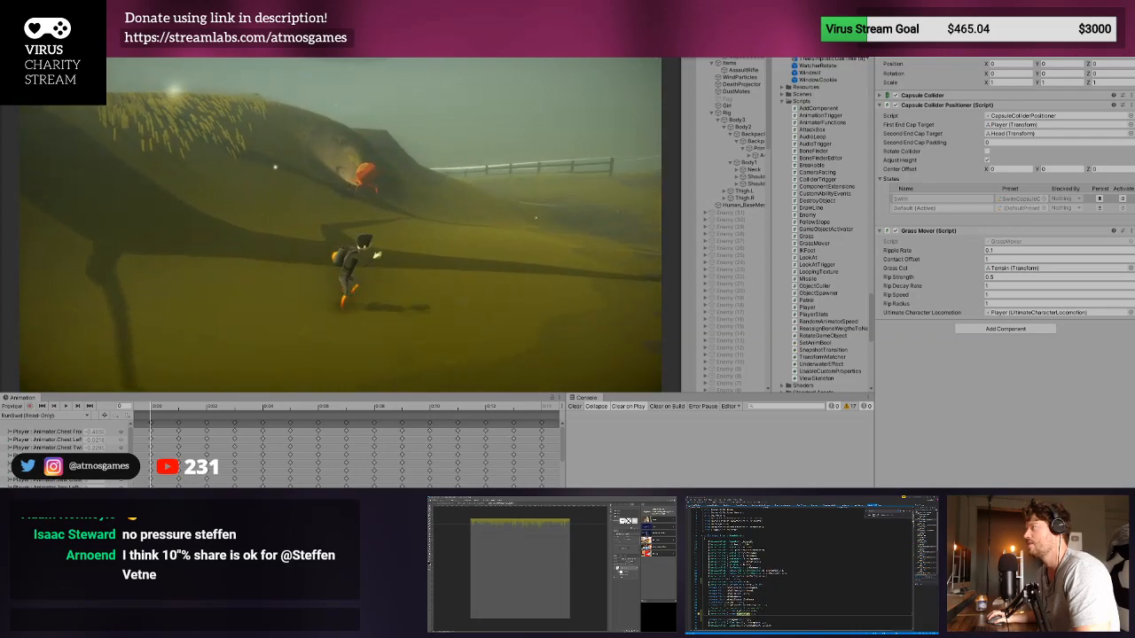
pyautogui.press('w')
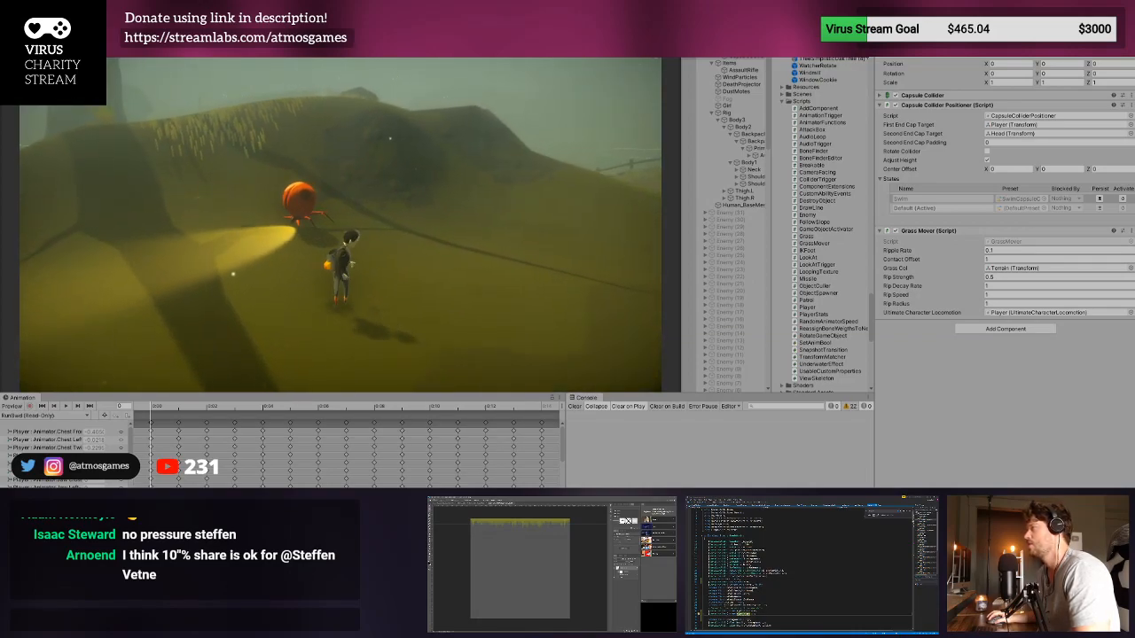
# - Circle the player around the enemy to test its sight detection from different sides
pyautogui.press('a')
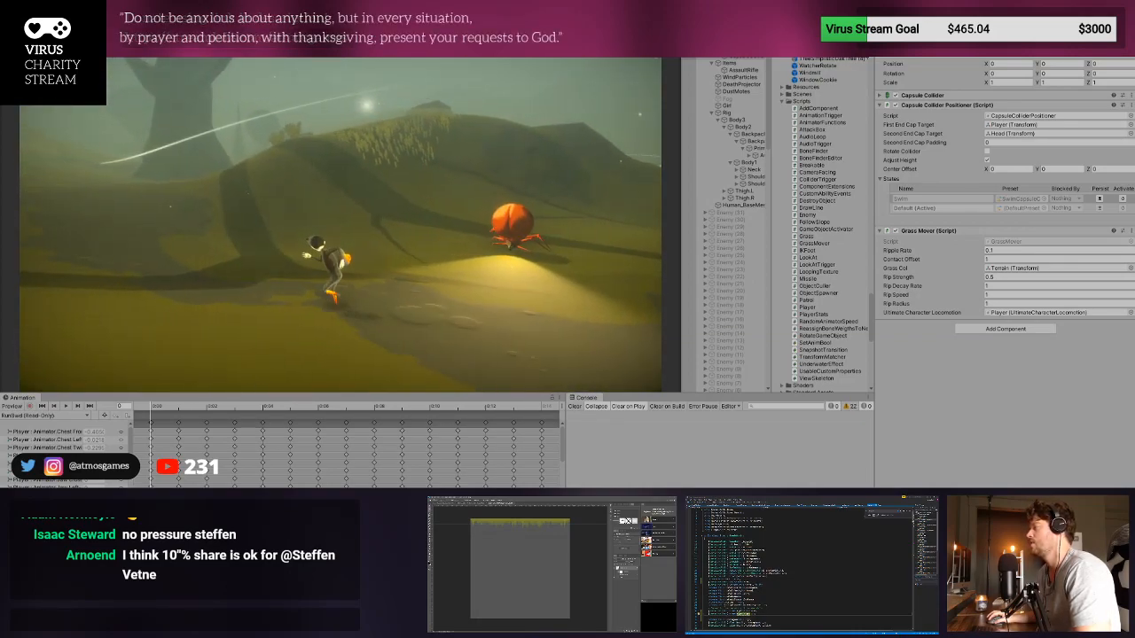
pyautogui.press('d')
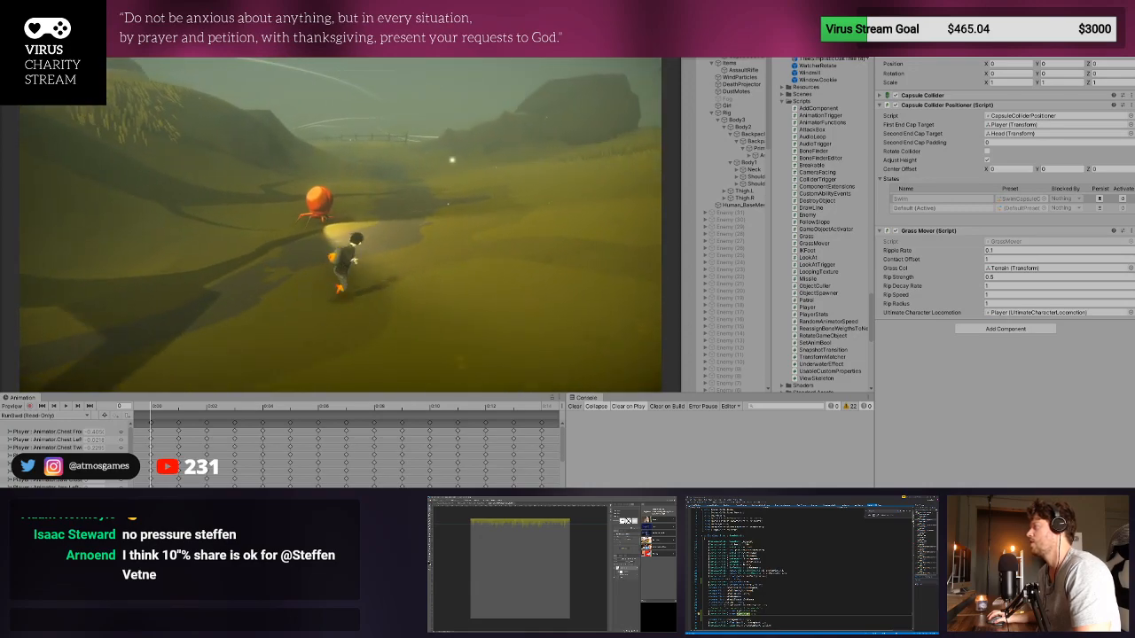
pyautogui.press('a')
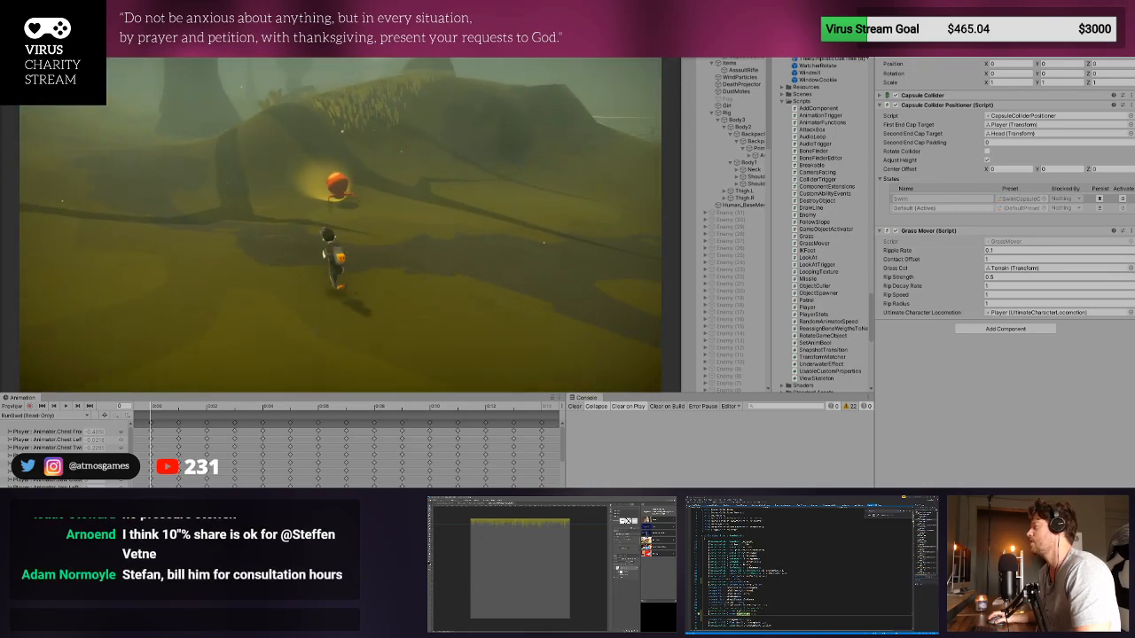
pyautogui.press('a')
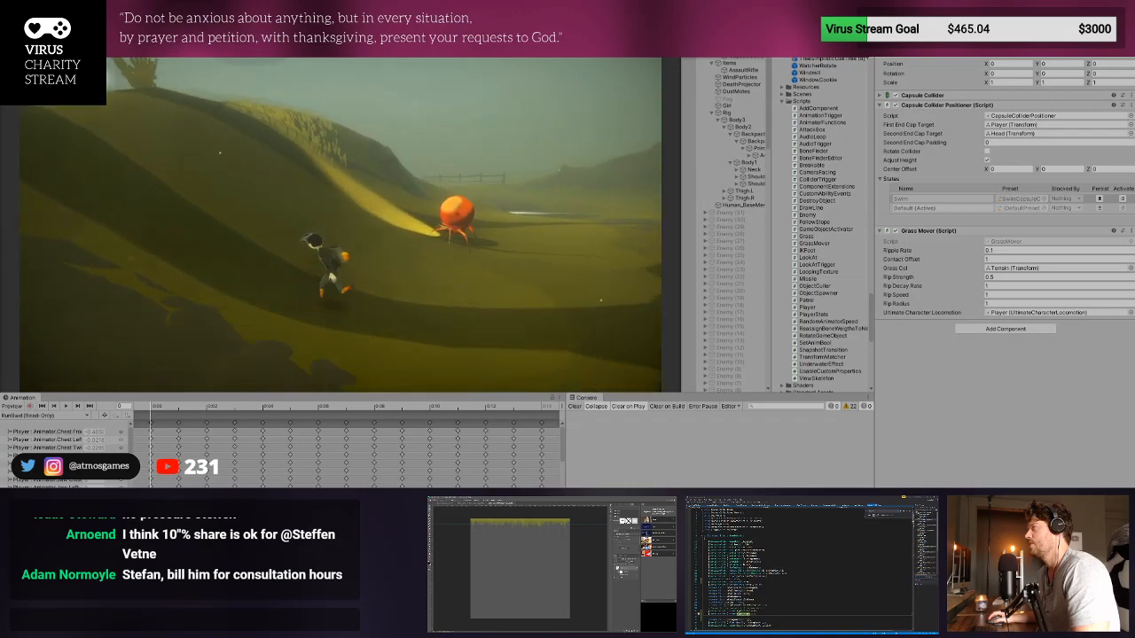
pyautogui.press('w')
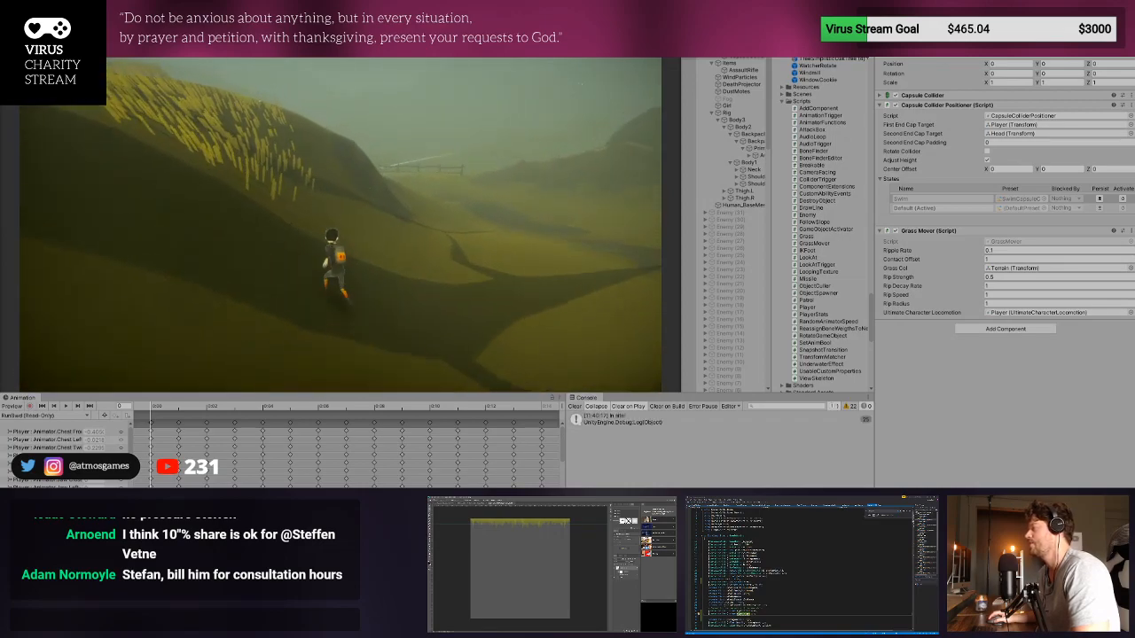
pyautogui.press('a')
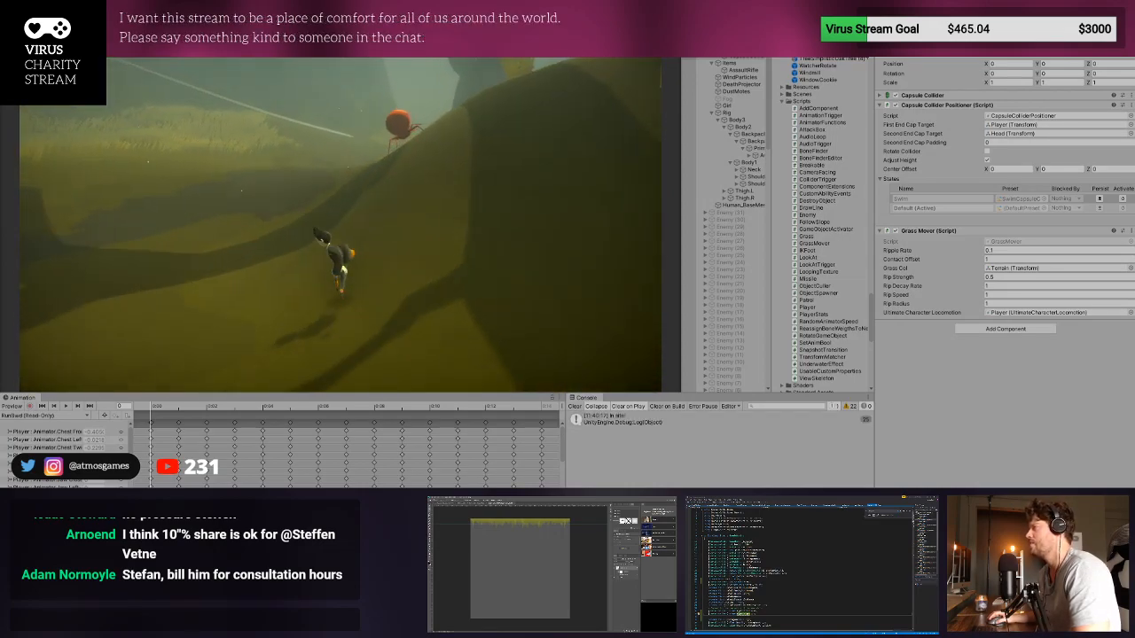
pyautogui.press('w')
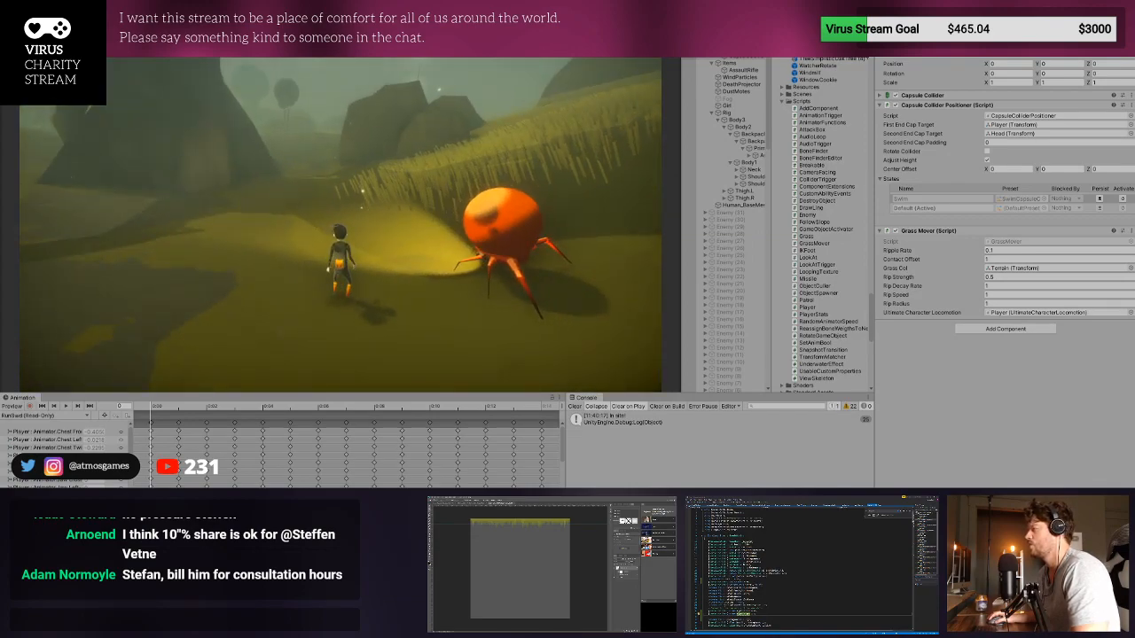
# - Clear the Console, test the player in front of the enemy again, and toggle Play mode
pyautogui.click(575, 406)
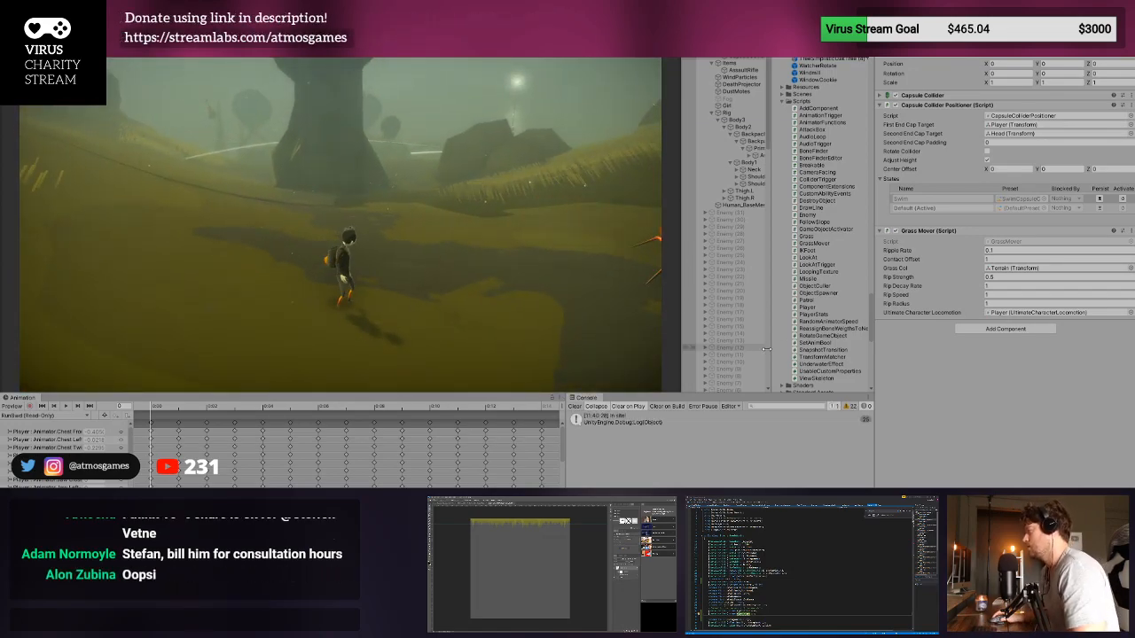
pyautogui.click(574, 406)
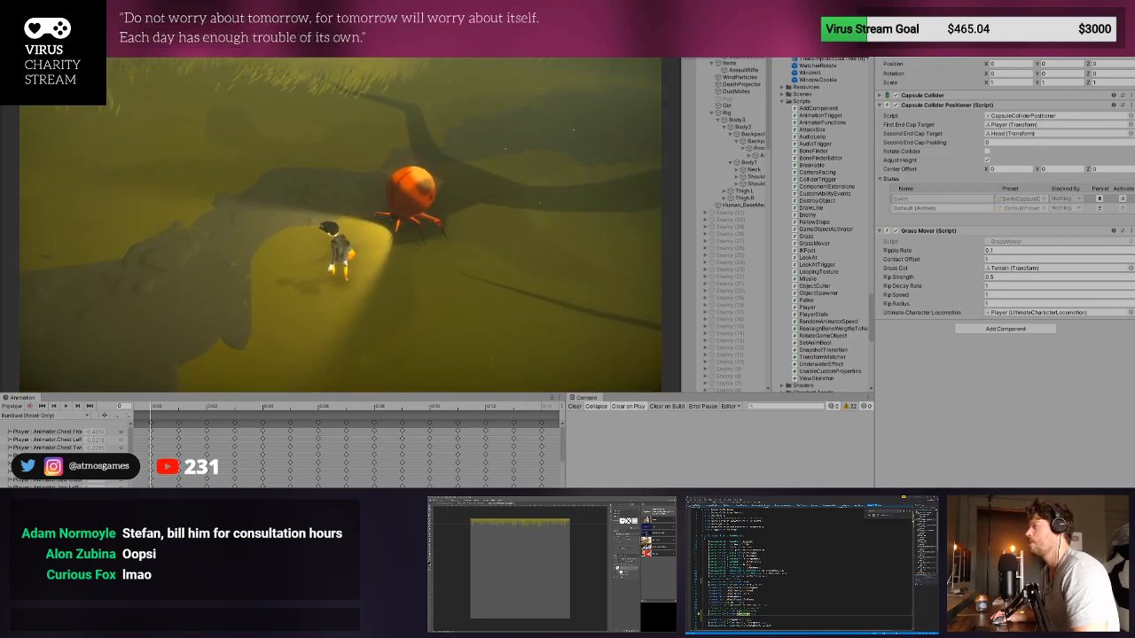
pyautogui.hotkey('ctrl', 'p')
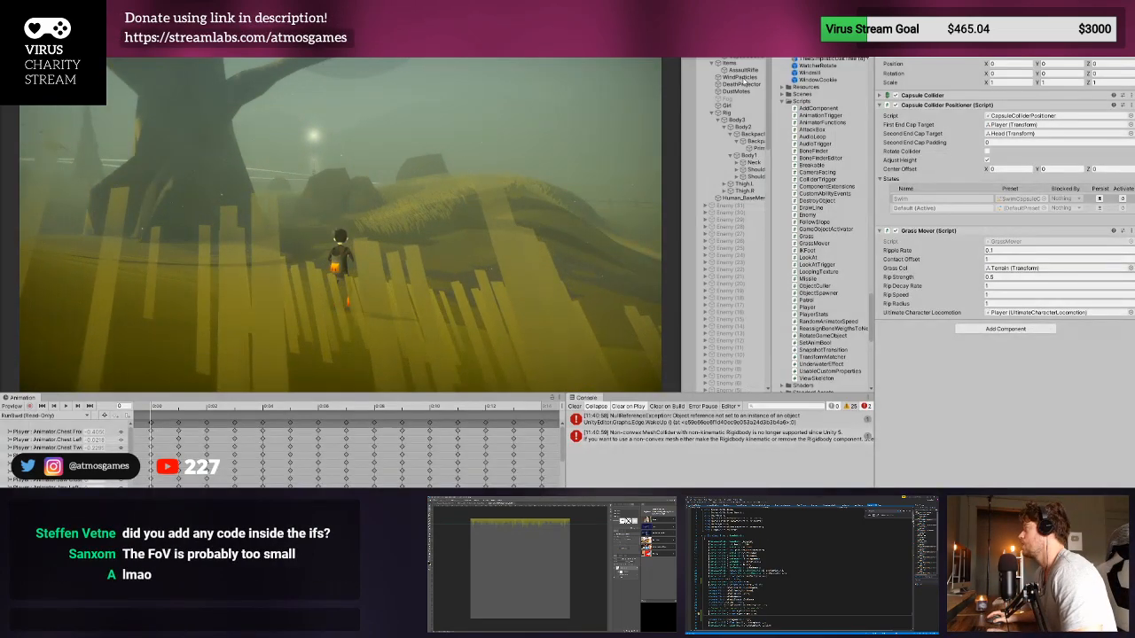
# - Select the test enemy's root object and set Sight Length to 20 in its Enemy script component
pyautogui.scroll(-10, 732, 145)
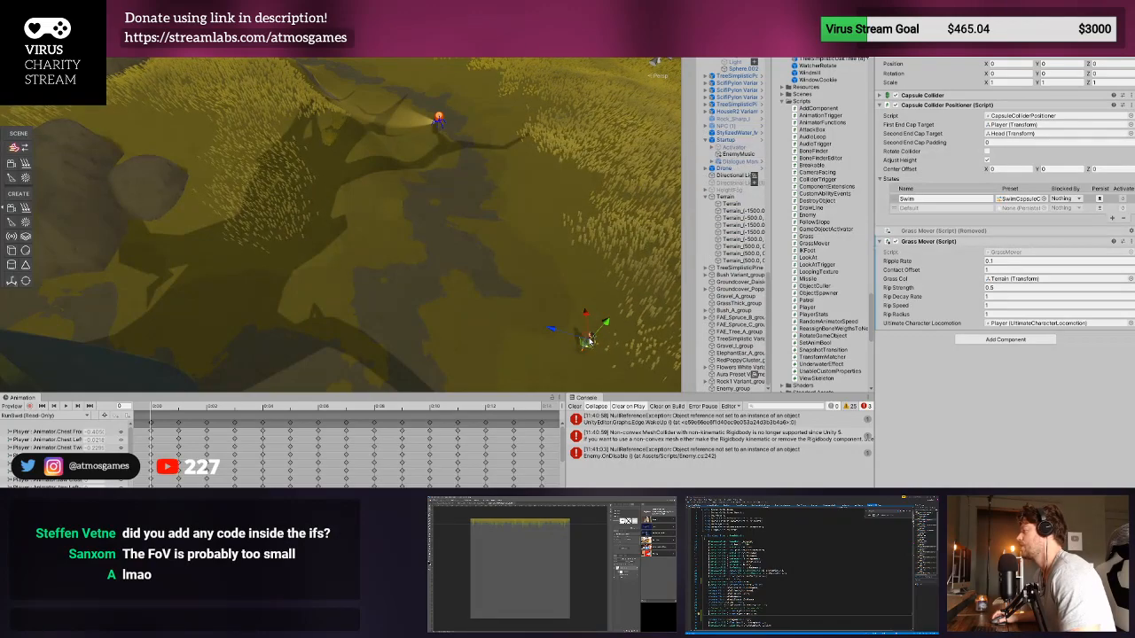
pyautogui.click(439, 118)
pyautogui.scroll(3, 751, 82)
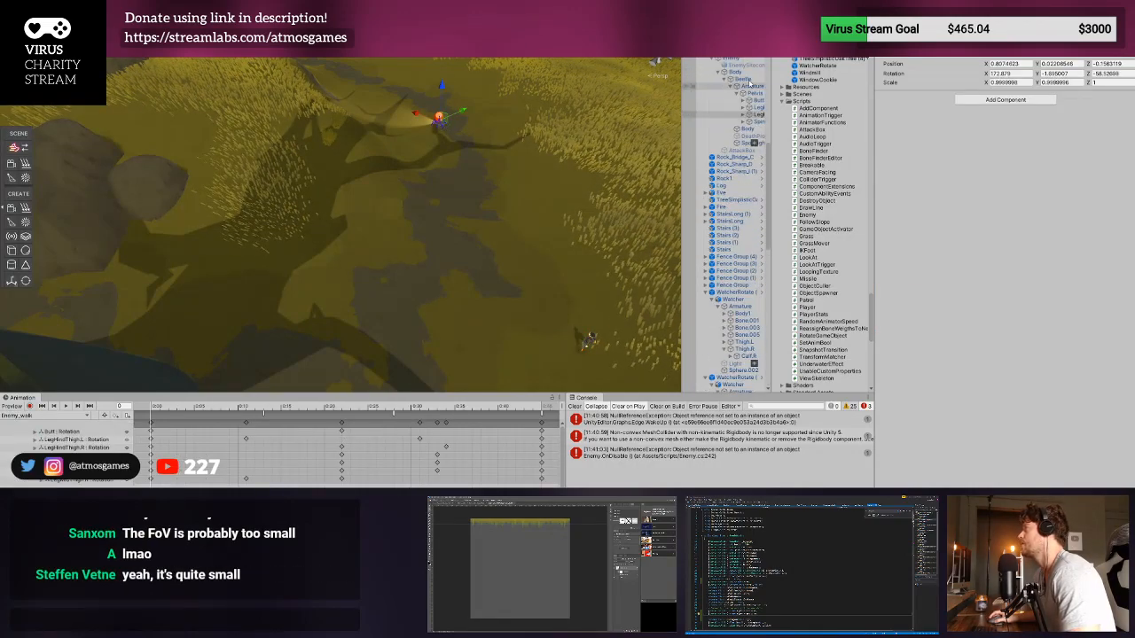
pyautogui.click(743, 73)
pyautogui.click(736, 59)
pyautogui.scroll(-1, 1129, 331)
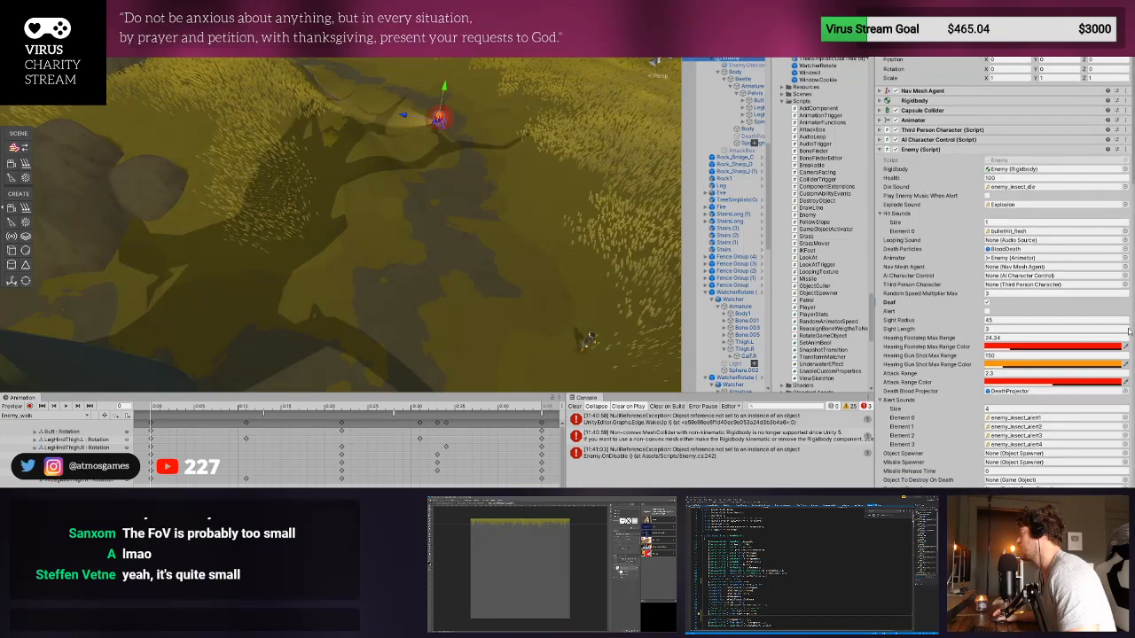
pyautogui.click(1002, 329)
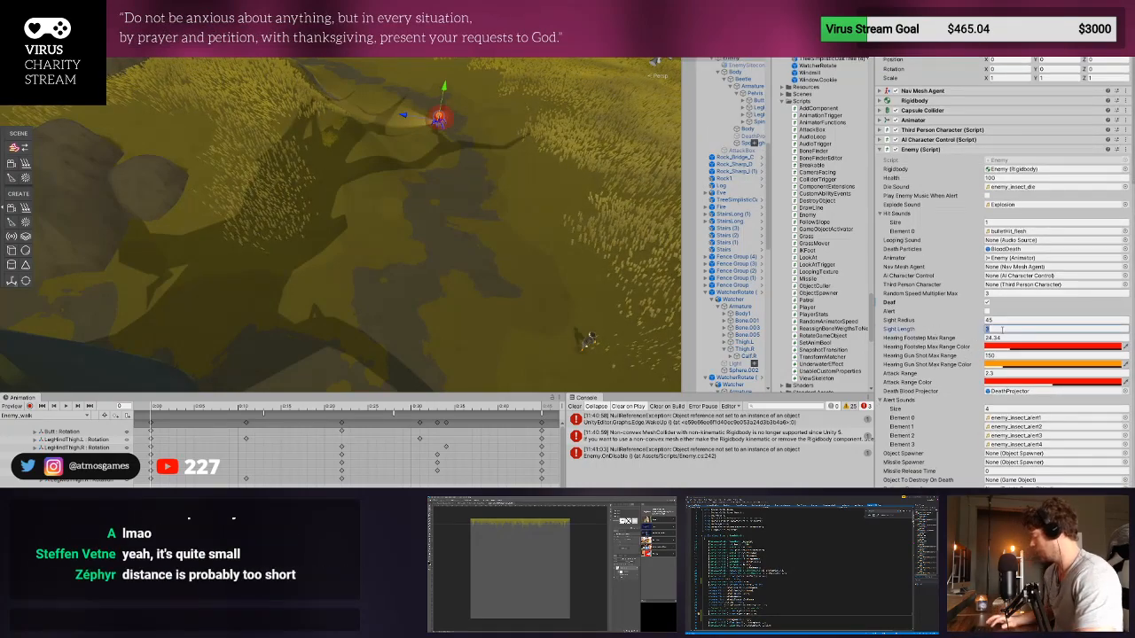
pyautogui.write('20')
pyautogui.click(1003, 320)
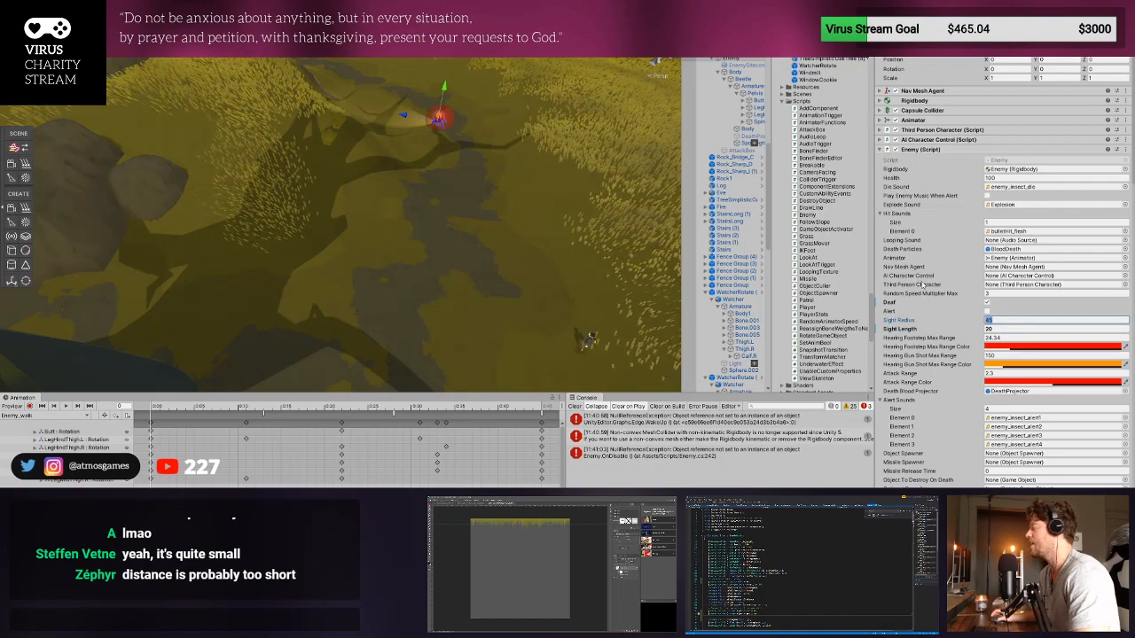
# - Enter Play mode, run the player toward the enemy to test the longer sight length, and stop Play mode
pyautogui.hotkey('ctrl', 'p')
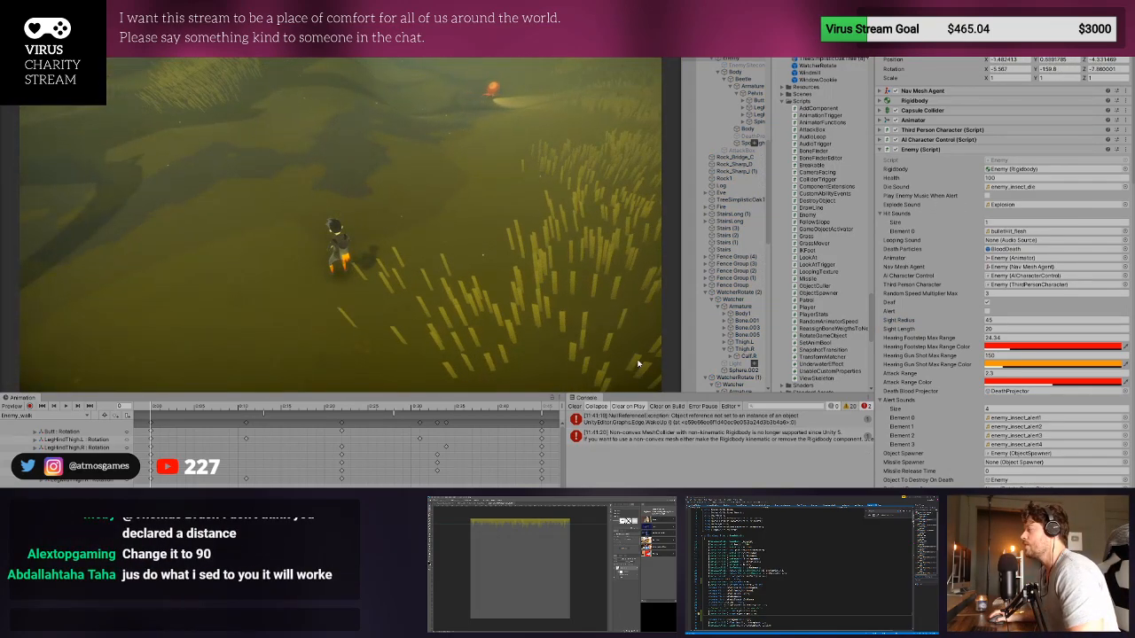
pyautogui.click(639, 364)
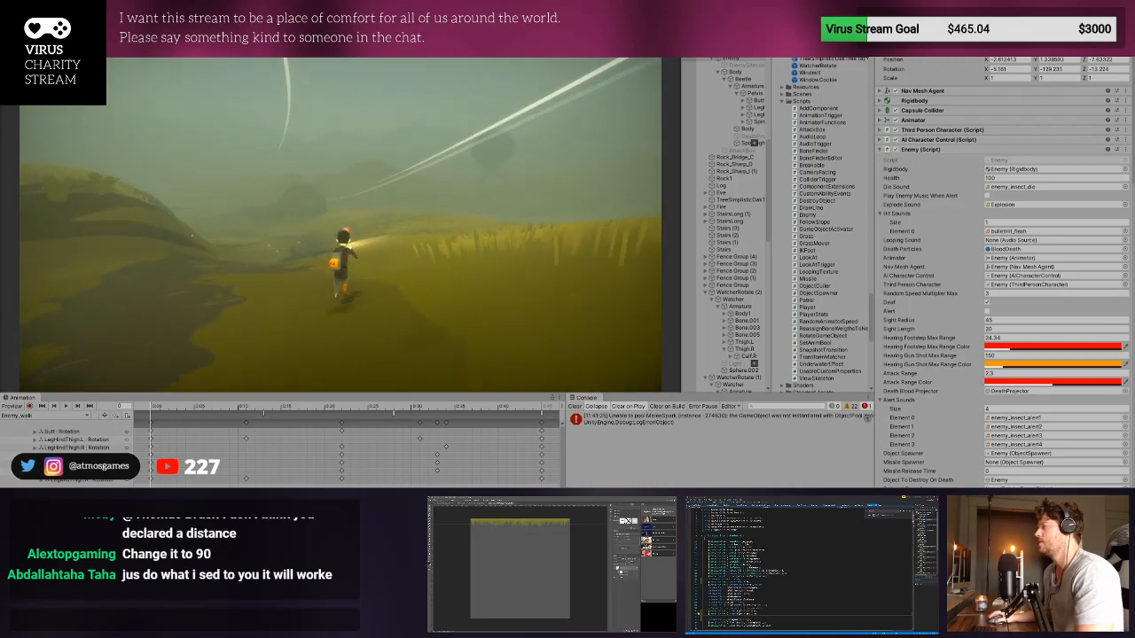
pyautogui.press('w')
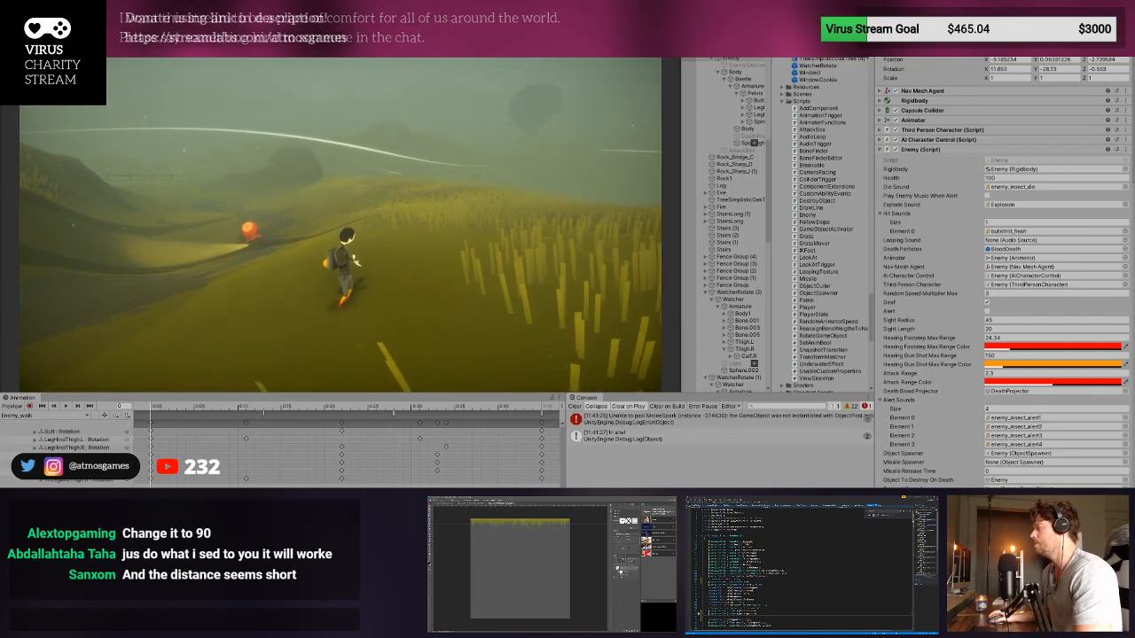
pyautogui.press('w')
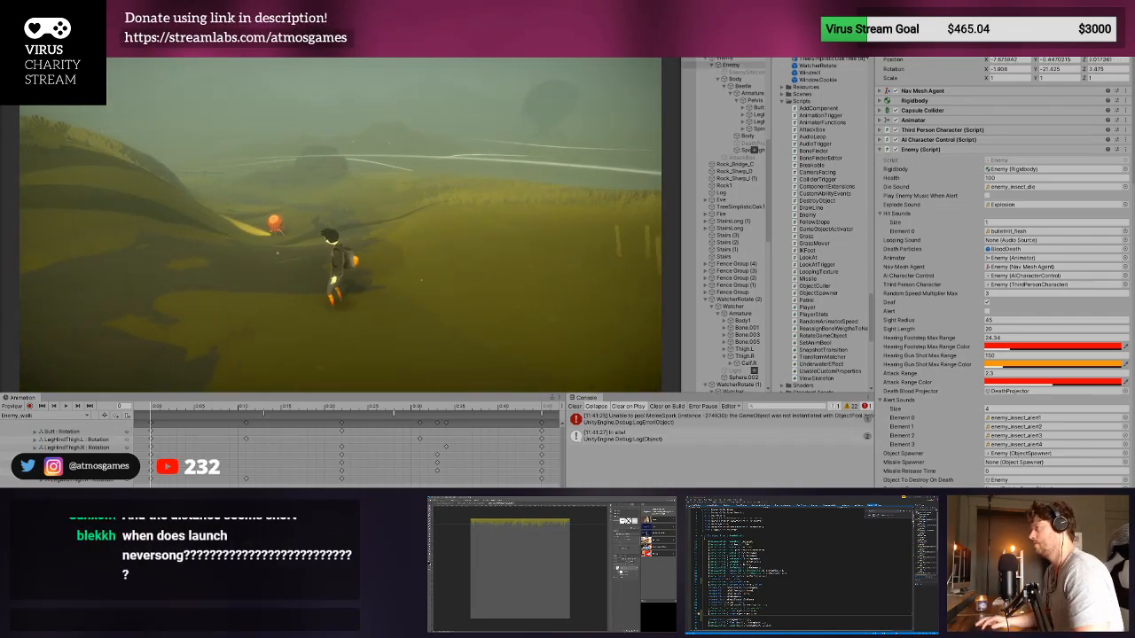
pyautogui.hotkey('ctrl', 'p')
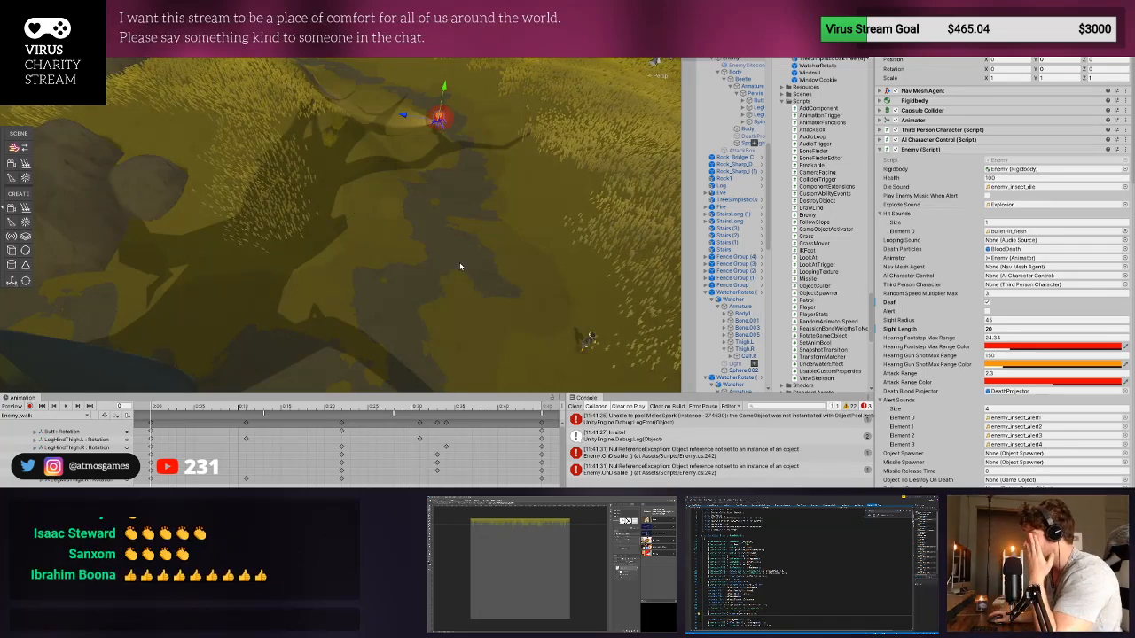
# - Clear the Console and set the enemy's Sight Length to 15
pyautogui.click(574, 406)
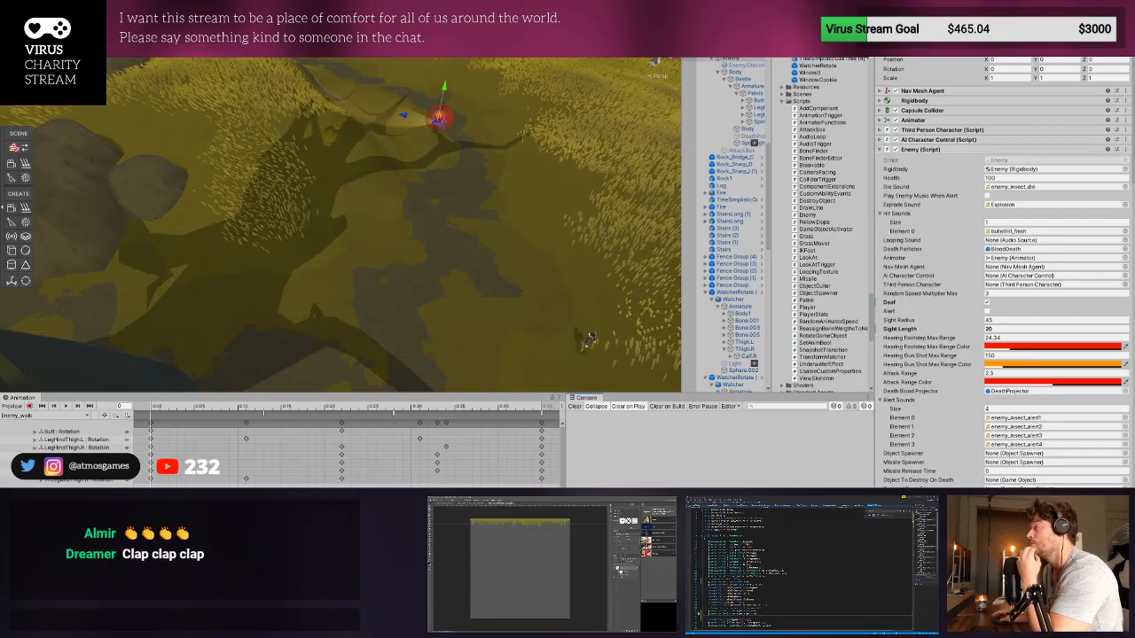
pyautogui.moveTo(344, 282); pyautogui.dragTo(409, 212, button='right')
pyautogui.scroll(3, 339, 137)
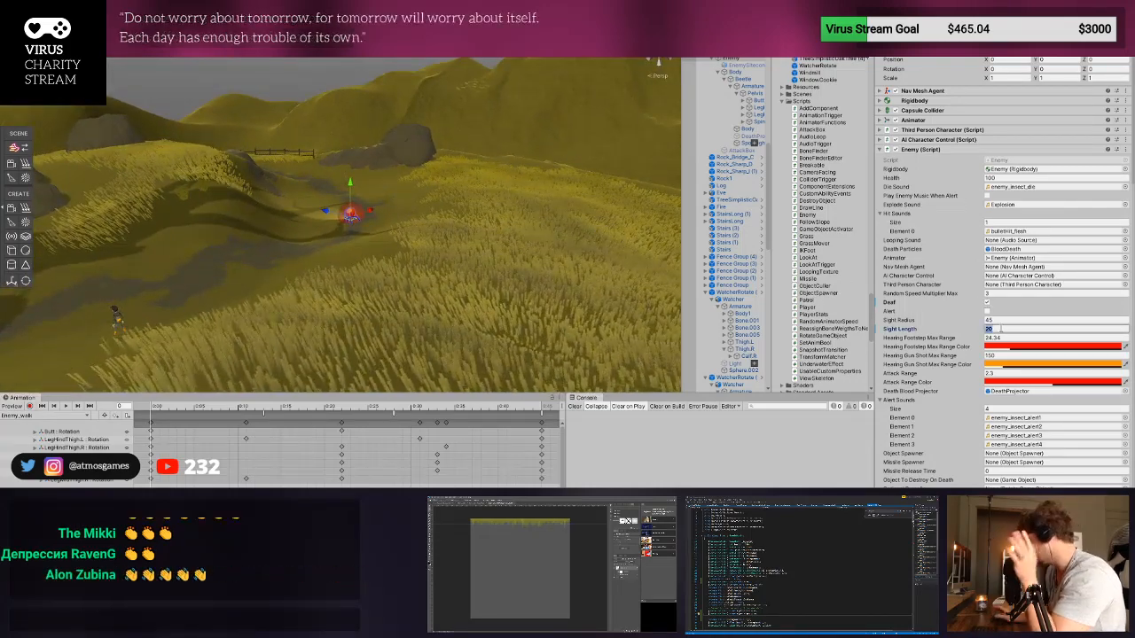
pyautogui.click(1000, 329)
pyautogui.write('15')
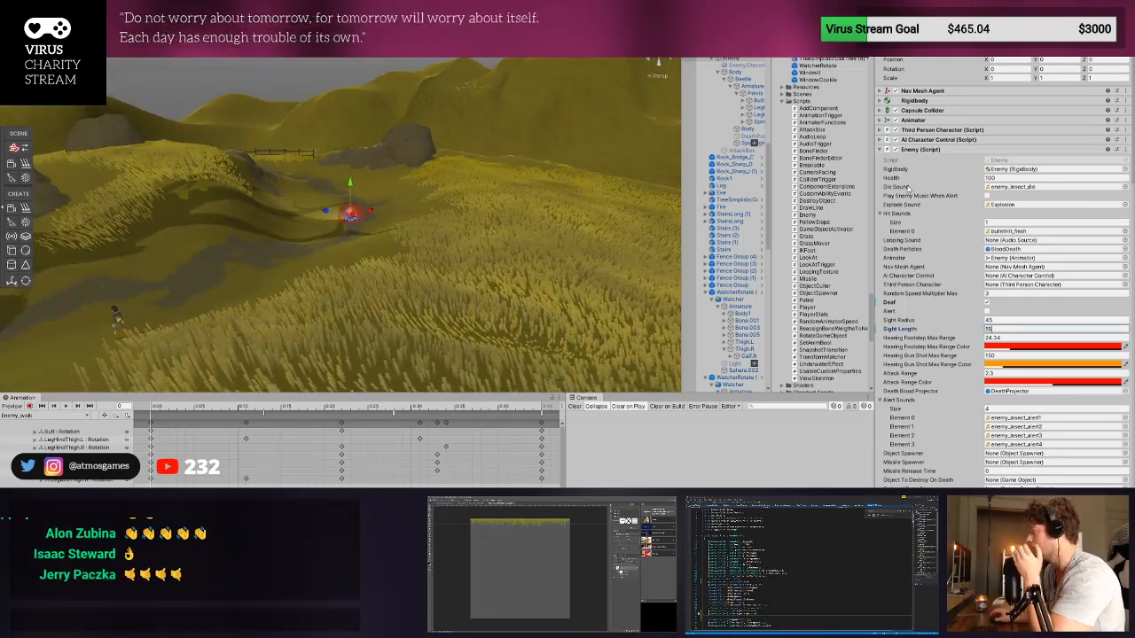
pyautogui.press('Return')
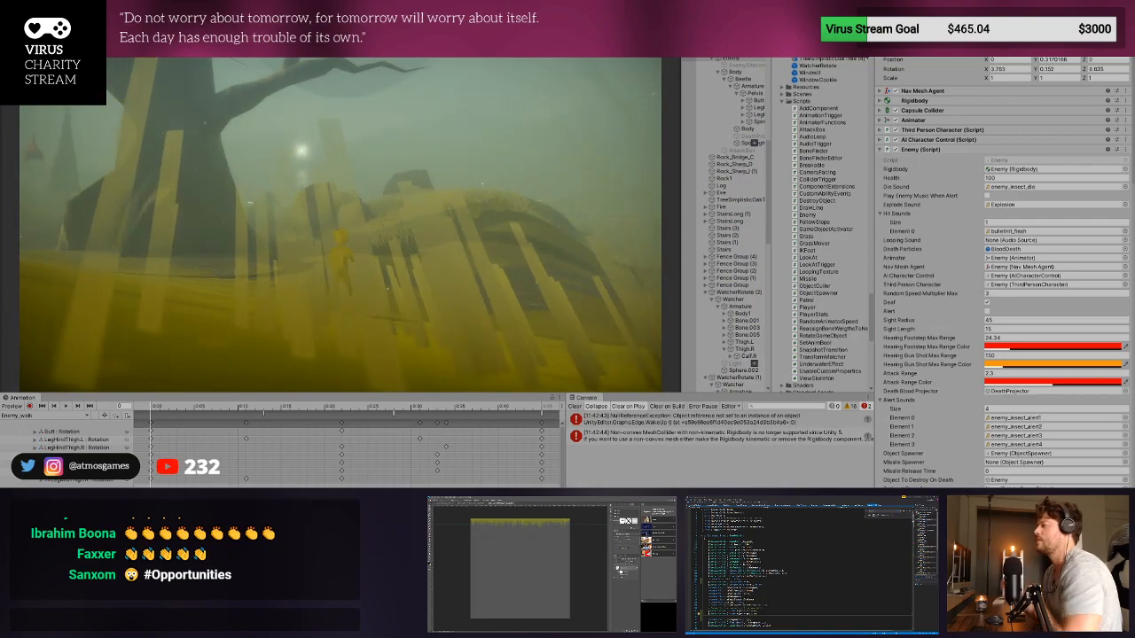
# - Run the player through the grass toward the enemy to test the reduced sight length, and exit Play mode
pyautogui.press('w')
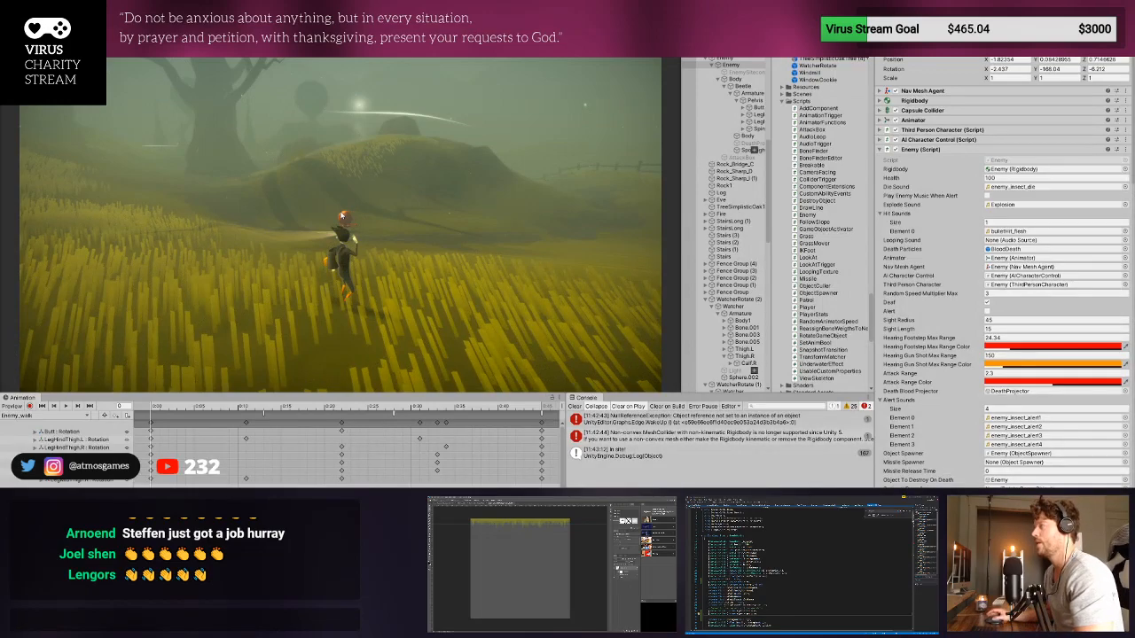
pyautogui.hotkey('ctrl', 'p')
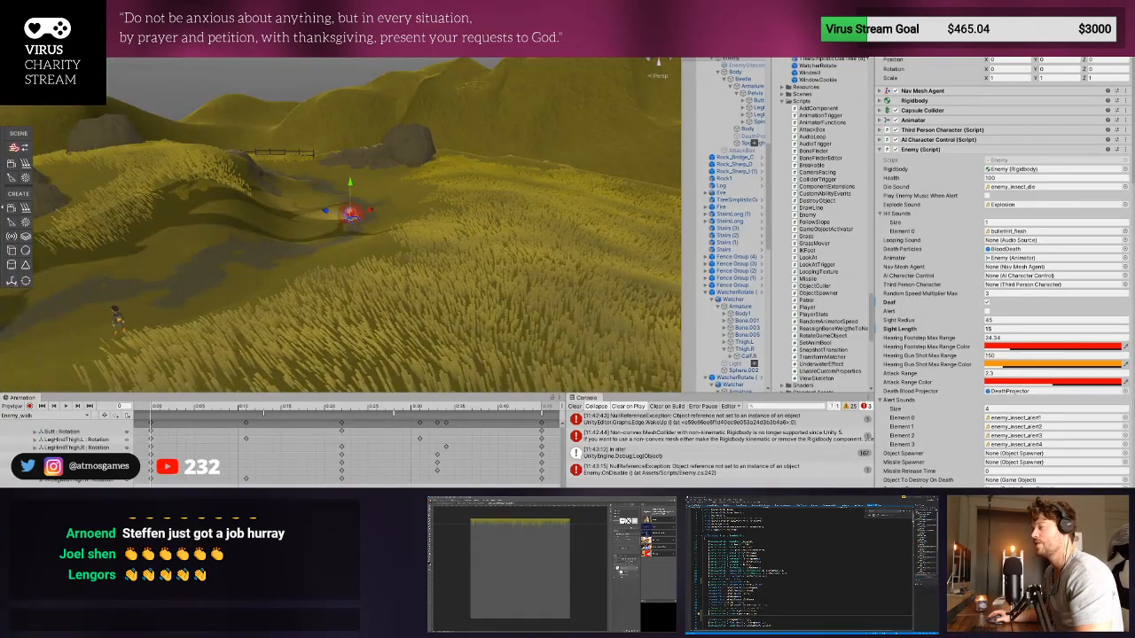
pyautogui.scroll(-7, 805, 568)
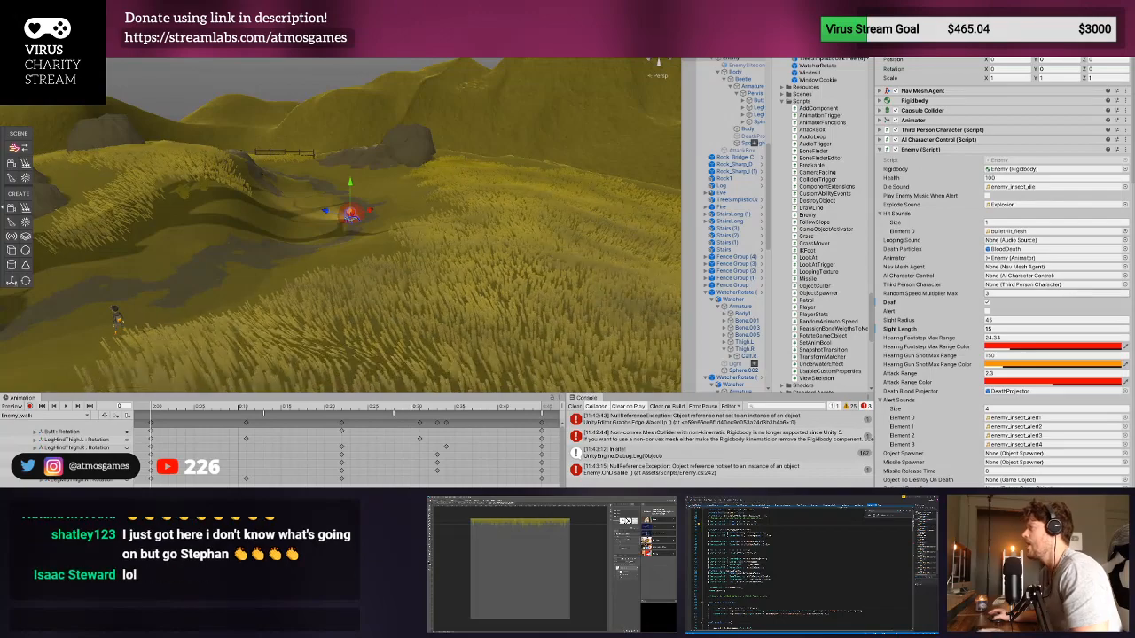
# - Clear the Console and playtest approaching the deaf enemy with Sight Length 15, exiting Play mode after each run
pyautogui.click(575, 407)
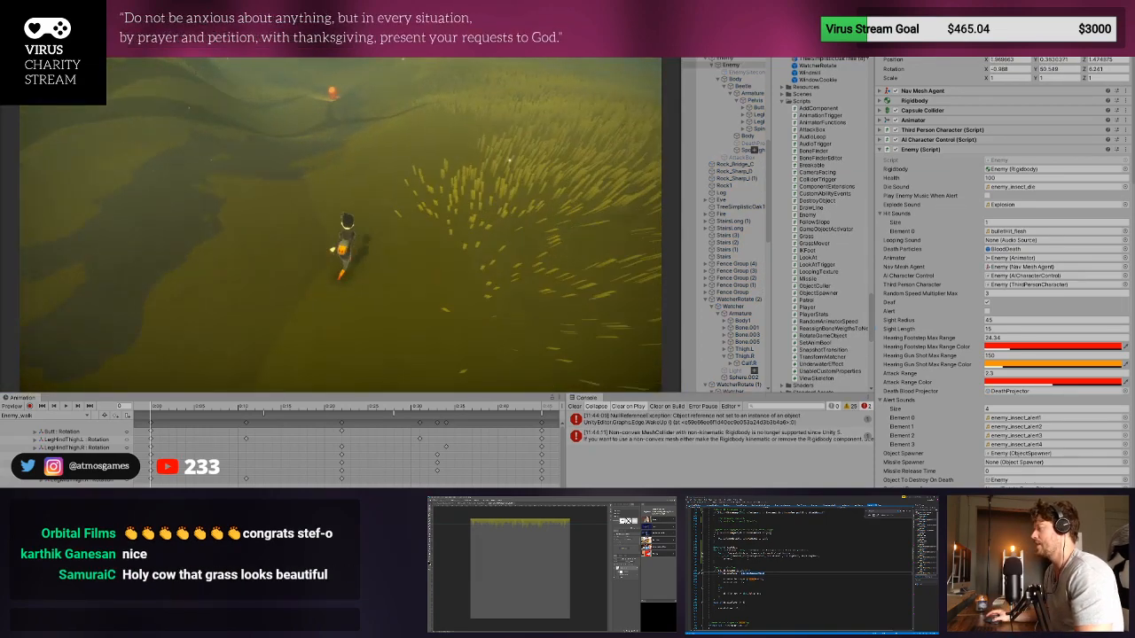
pyautogui.click(574, 406)
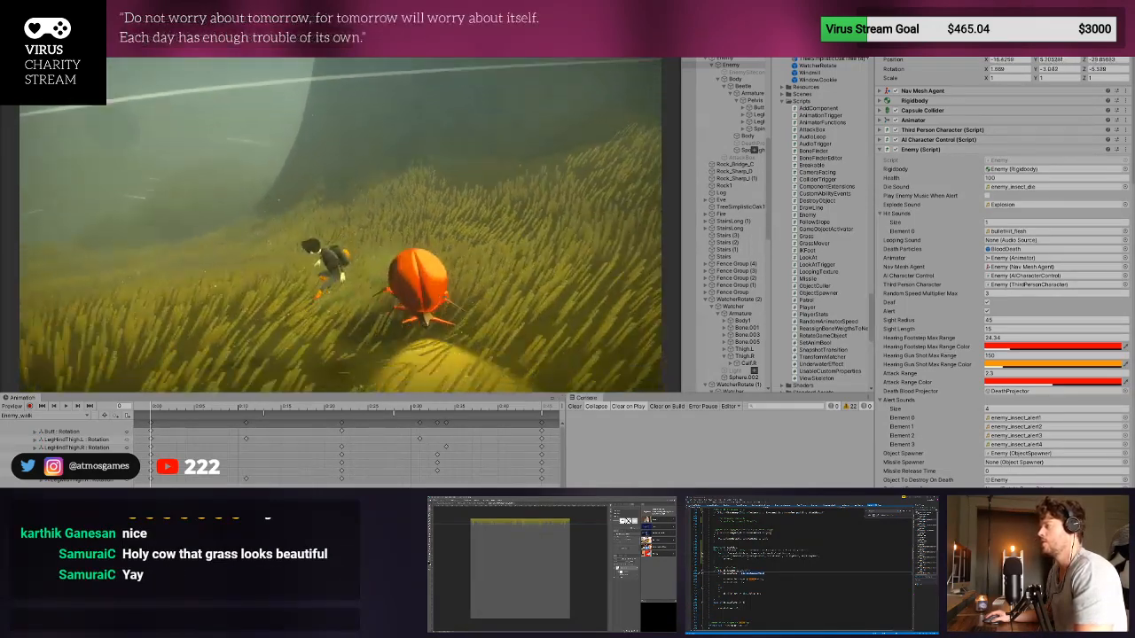
pyautogui.hotkey('ctrl', 'p')
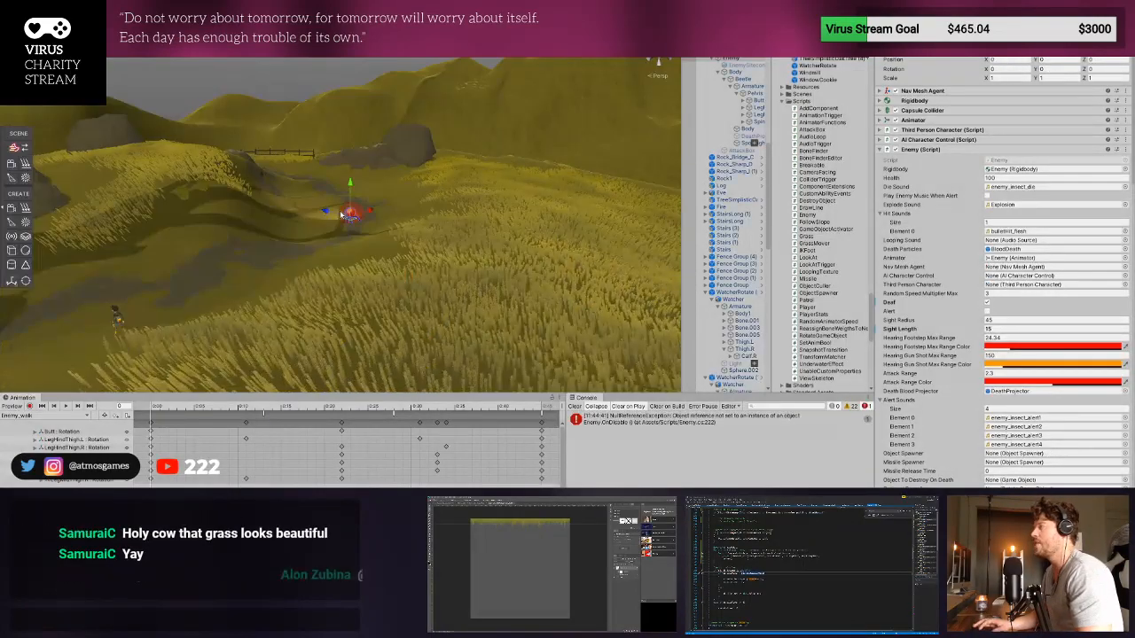
pyautogui.hotkey('ctrl', 'p')
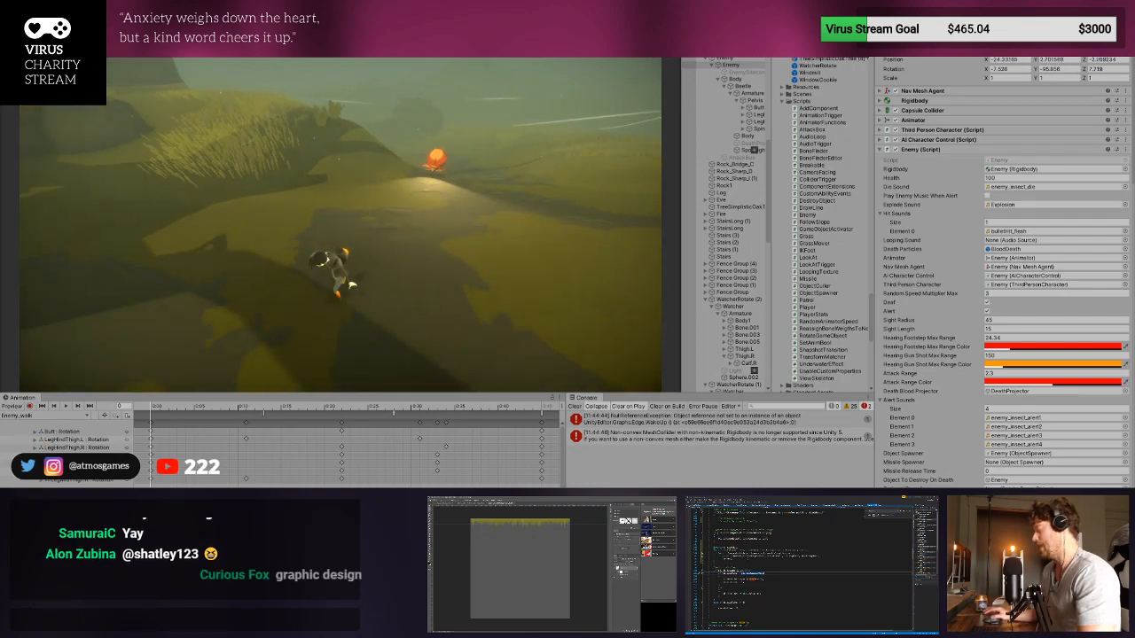
pyautogui.hotkey('ctrl', 'p')
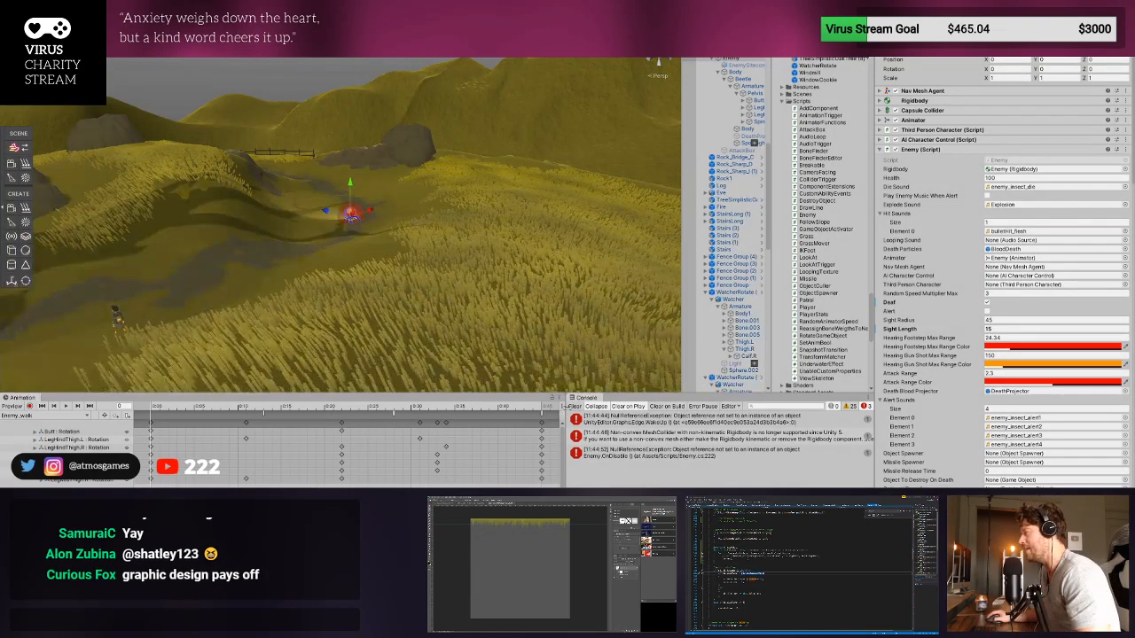
# - Clear the Console, run the player toward the enemy in Play mode with Deaf turned off, and exit Play mode
pyautogui.click(573, 407)
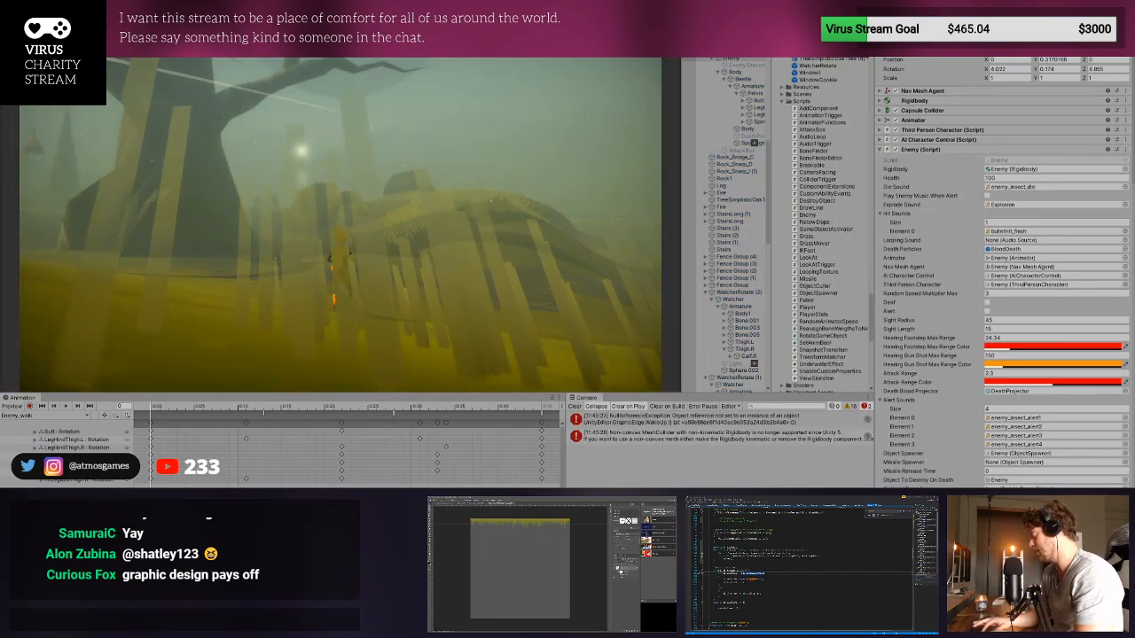
pyautogui.hotkey('ctrl', 'p')
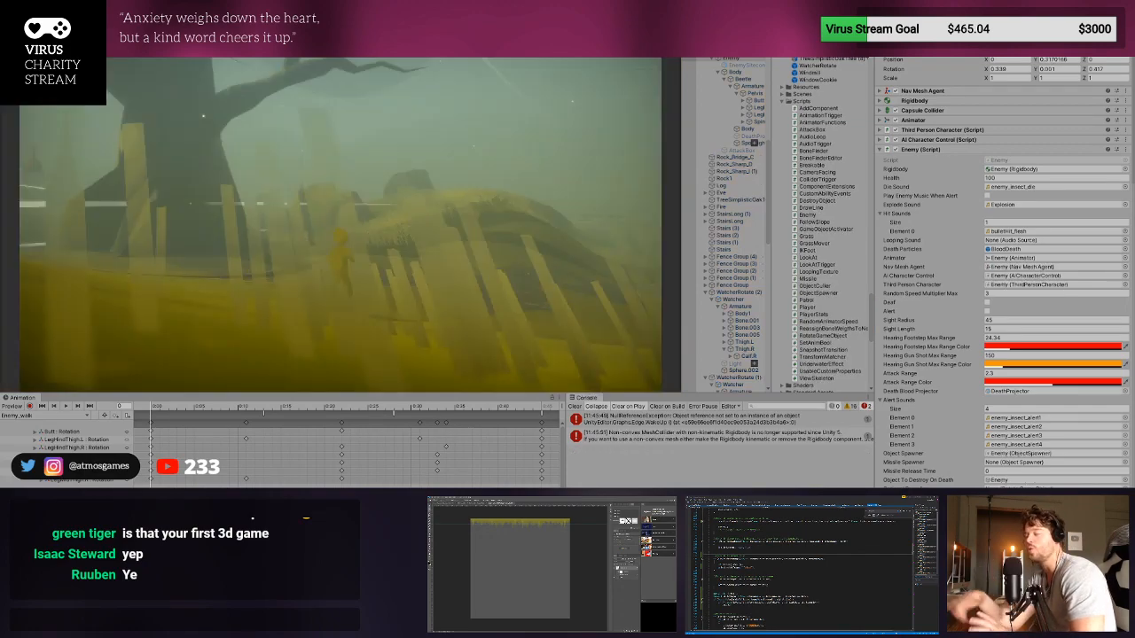
pyautogui.press('w')
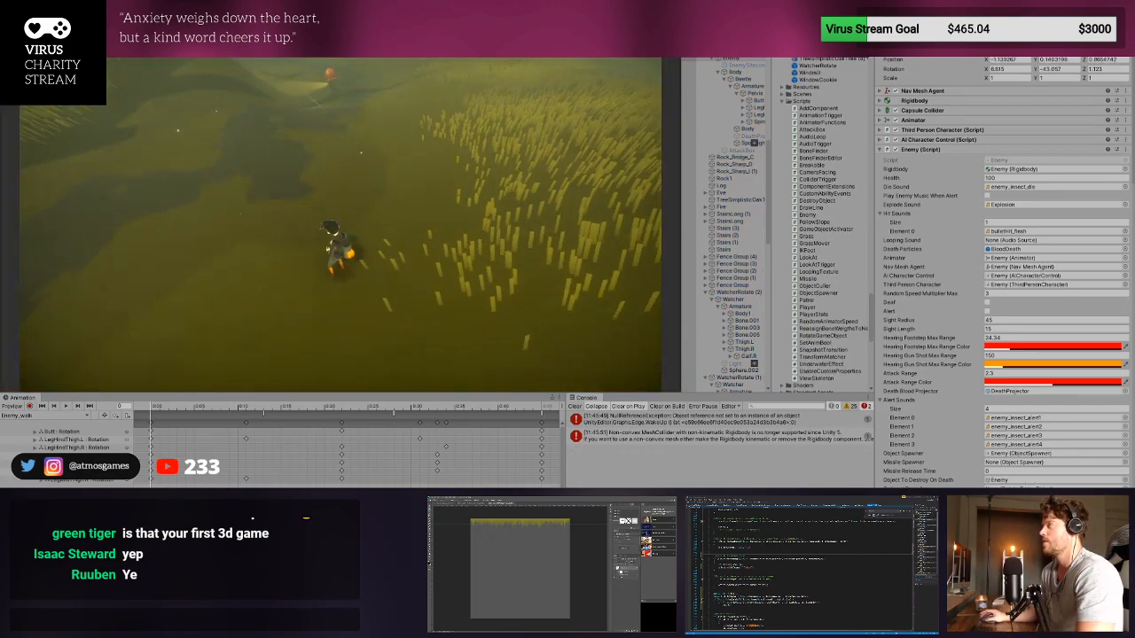
pyautogui.press('w')
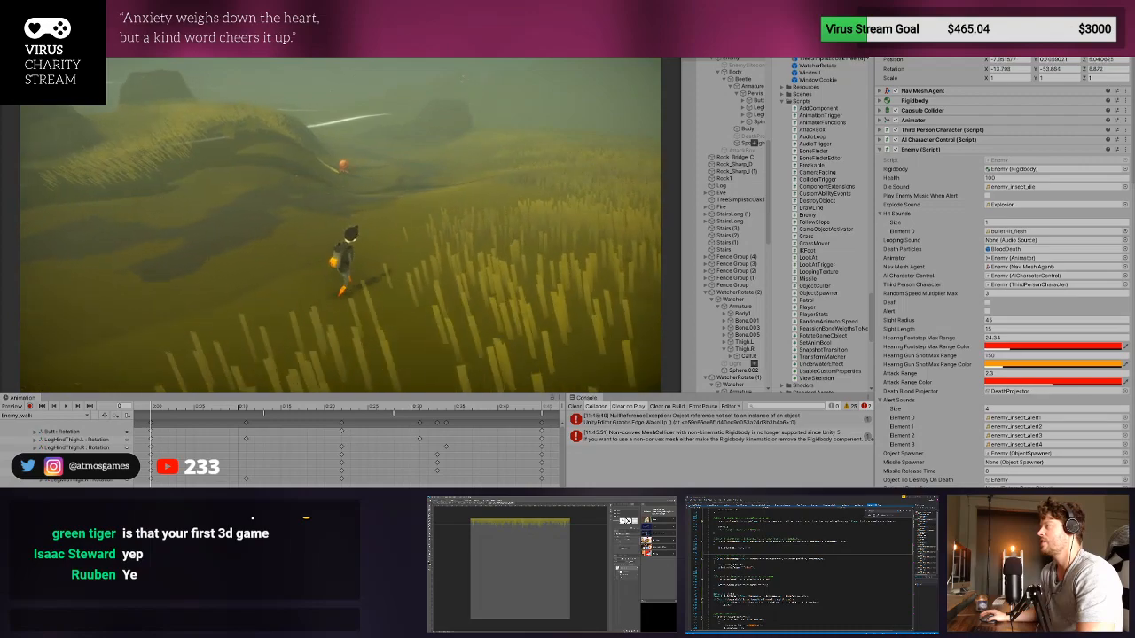
pyautogui.press('w')
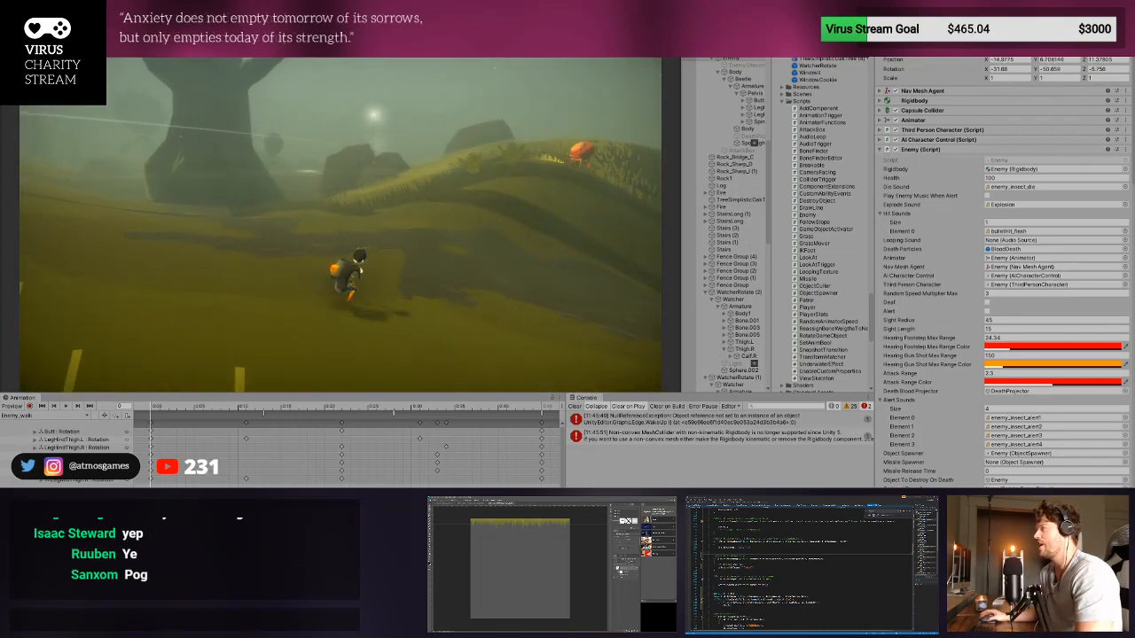
pyautogui.press('w')
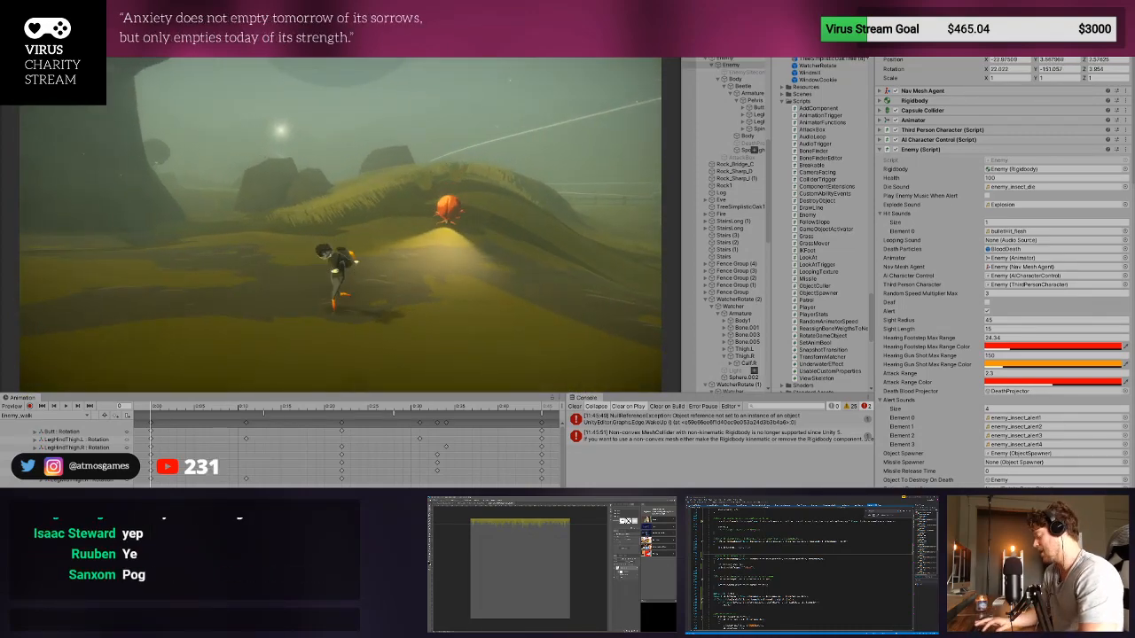
pyautogui.hotkey('ctrl', 'p')
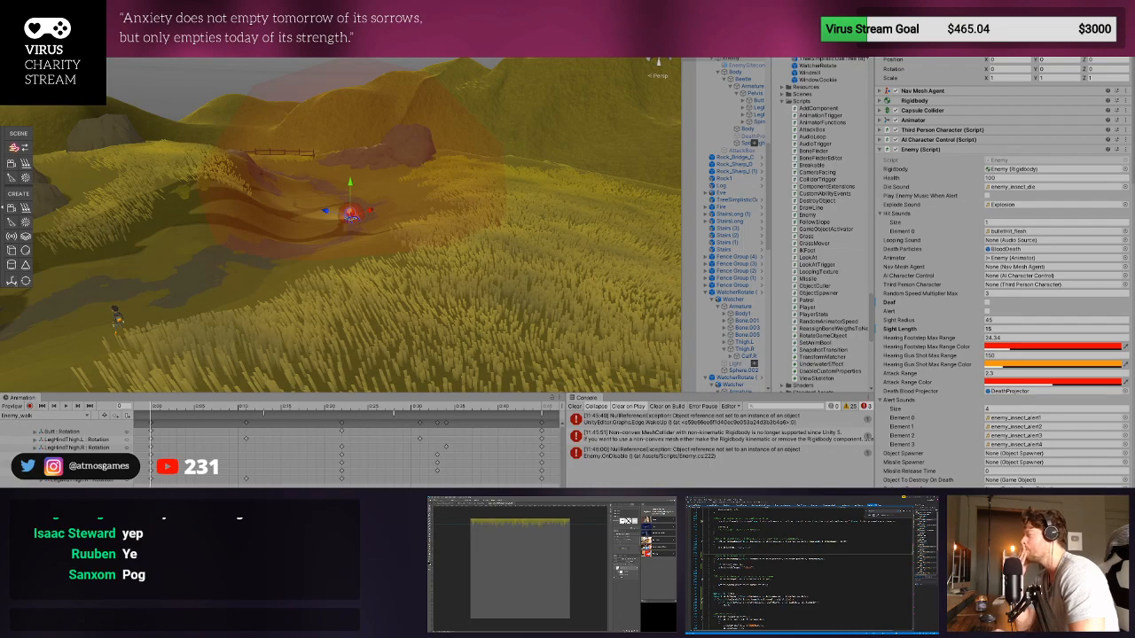
# - Follow the hearing enemy uphill into the tall grass in Play mode to test its detection, retreat, and exit Play mode
pyautogui.hotkey('ctrl', 'p')
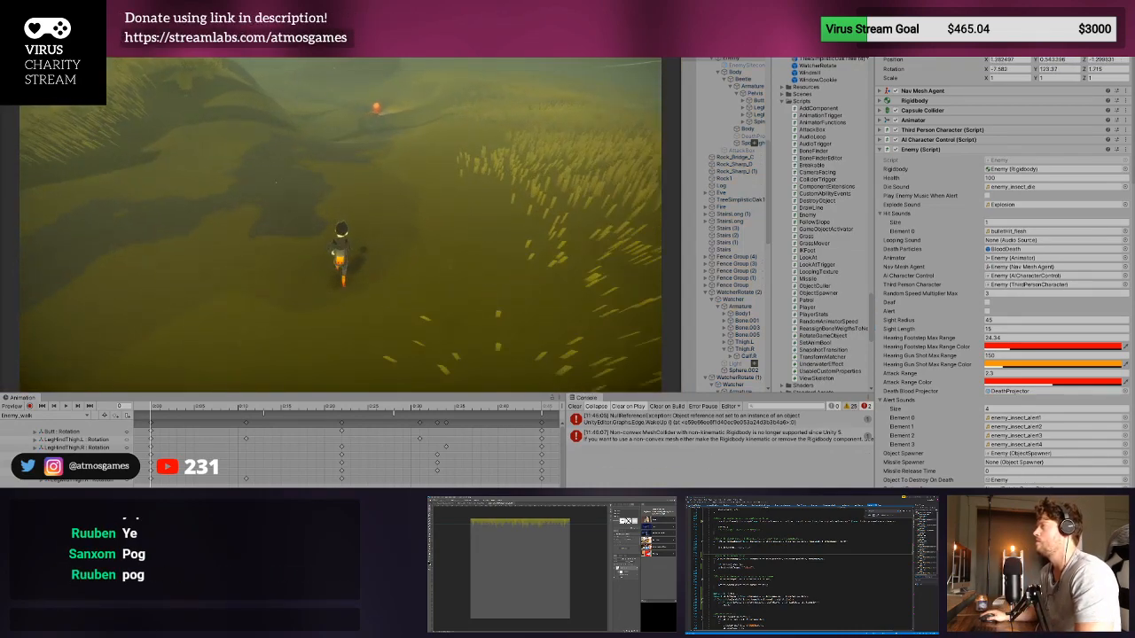
pyautogui.press('w')
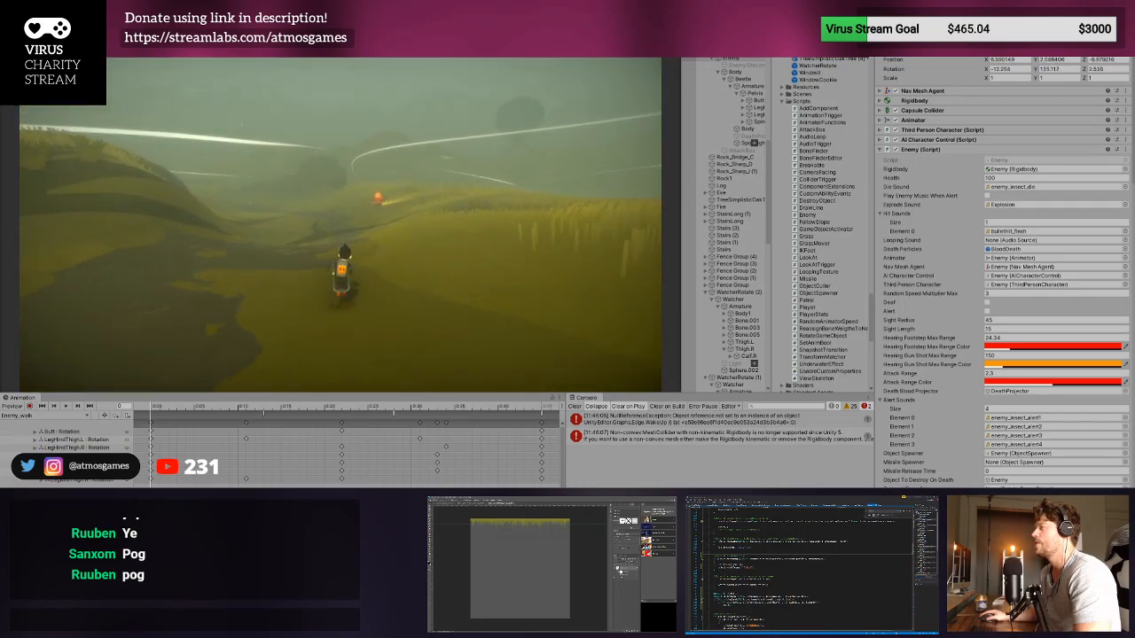
pyautogui.press('d')
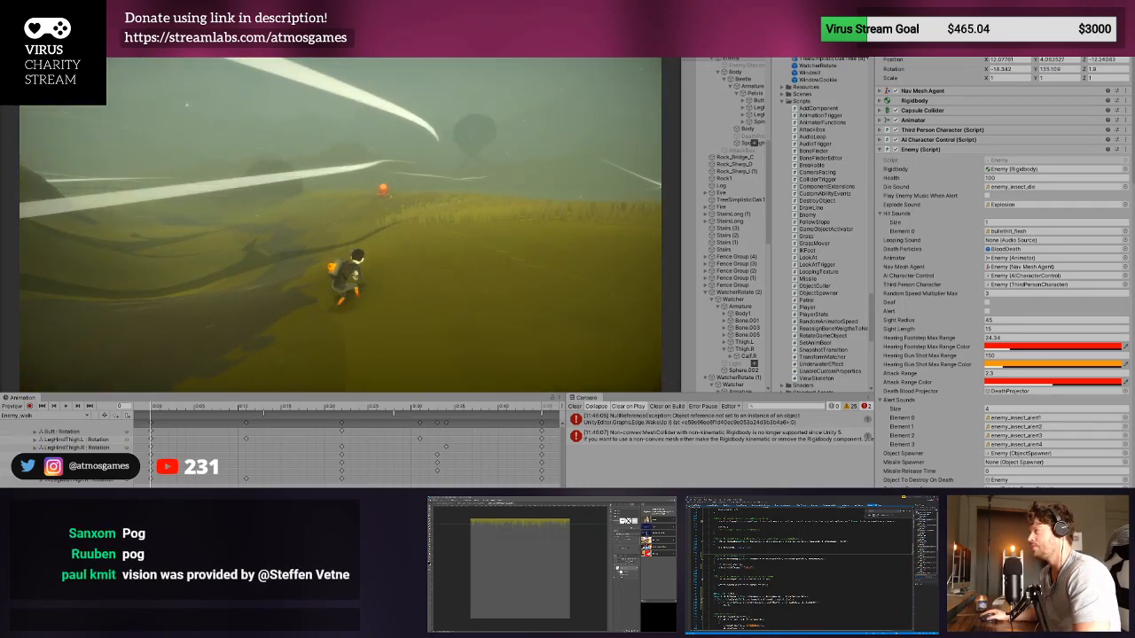
pyautogui.press('w')
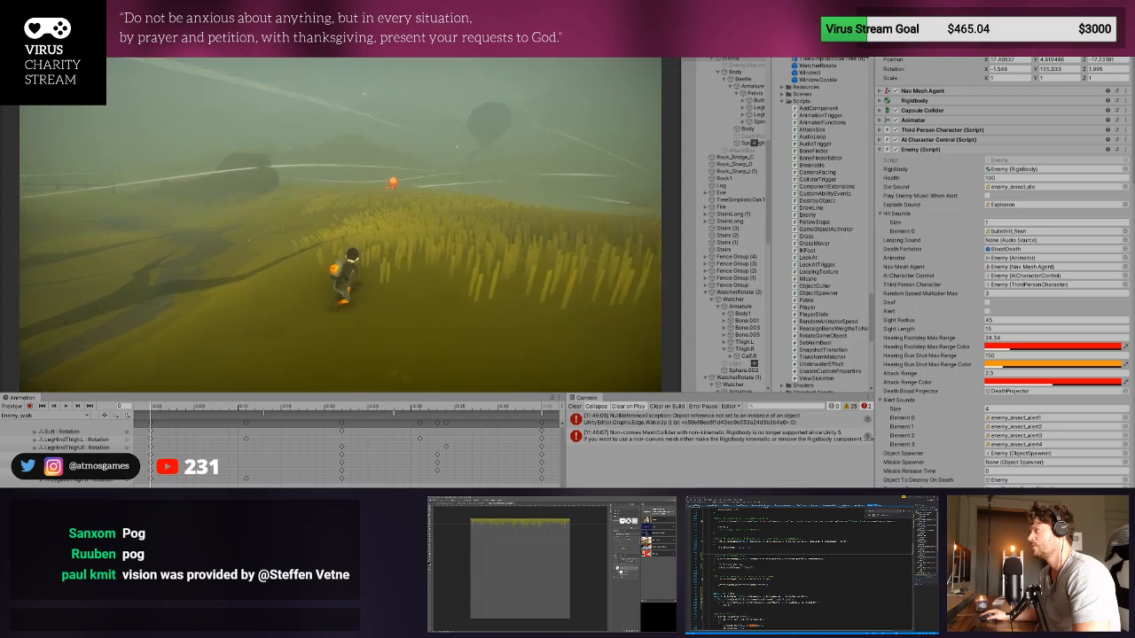
pyautogui.press('w')
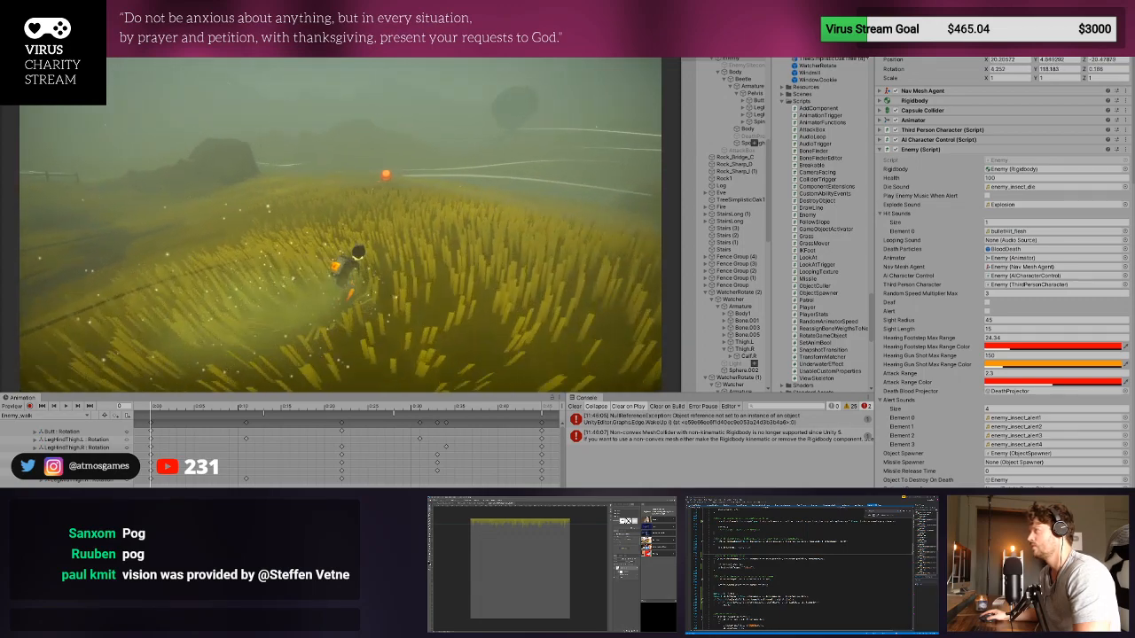
pyautogui.press('w')
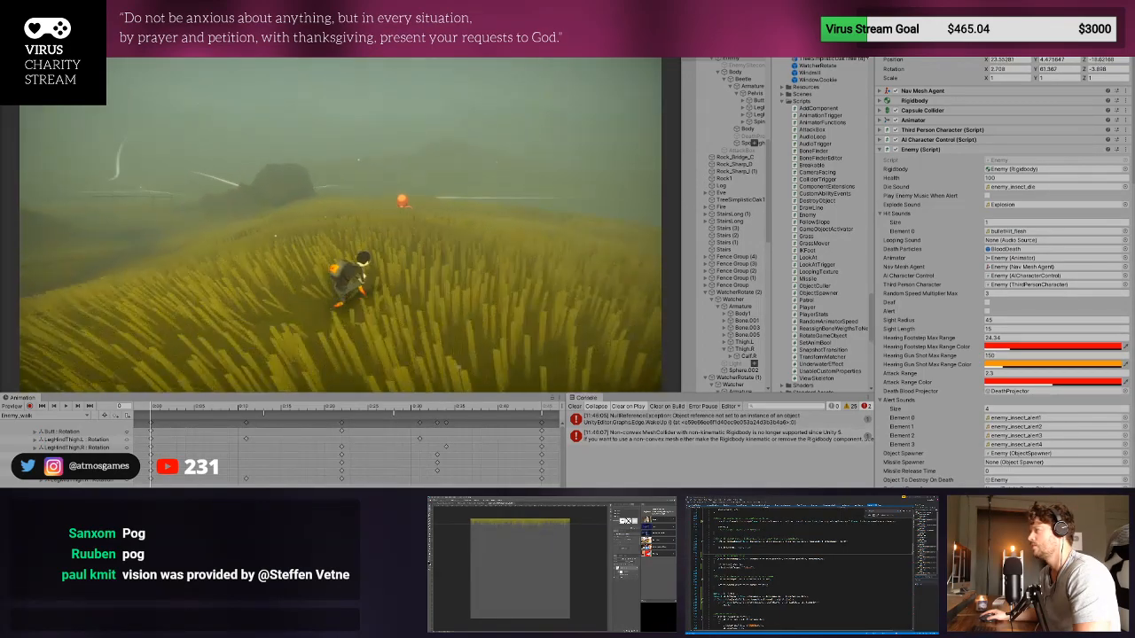
pyautogui.press('w')
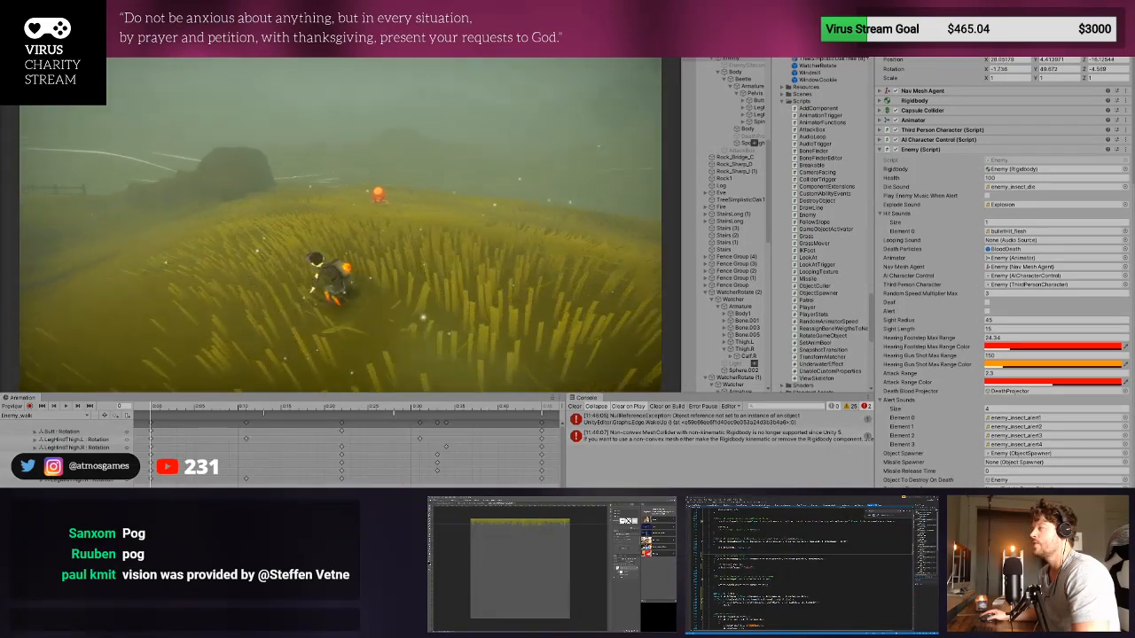
pyautogui.press('w')
pyautogui.press('w')
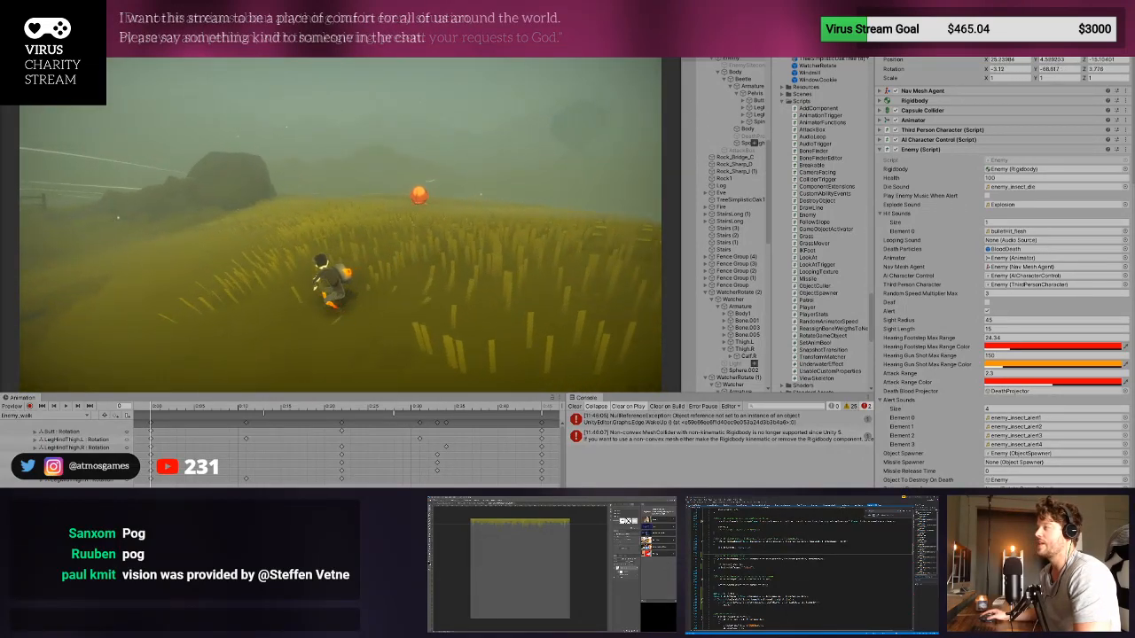
pyautogui.press('s')
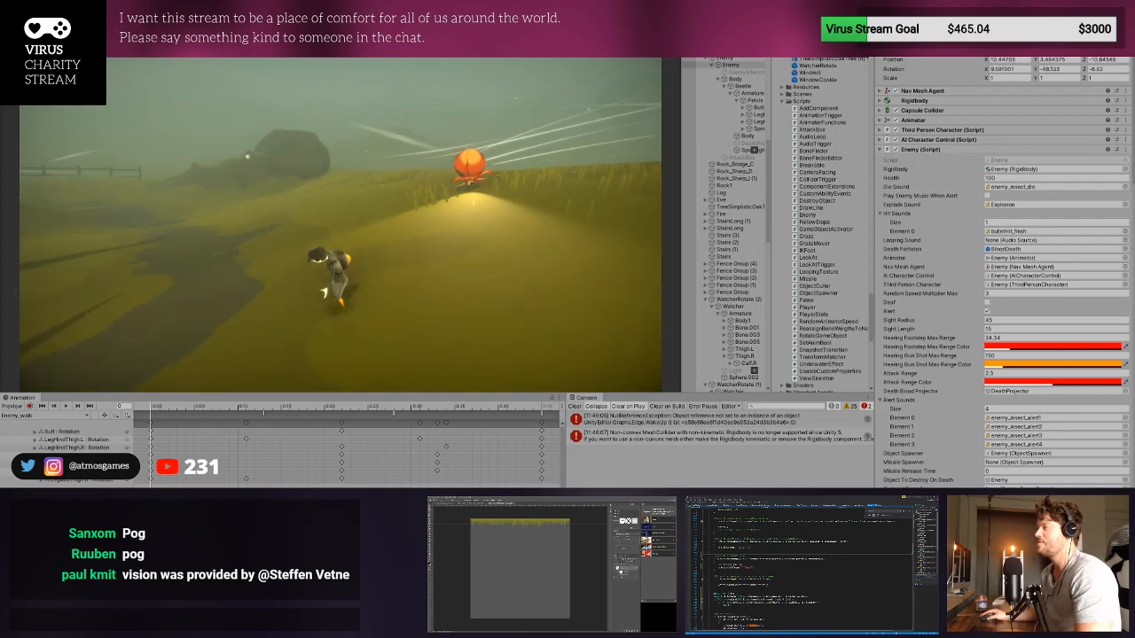
pyautogui.hotkey('ctrl', 'p')
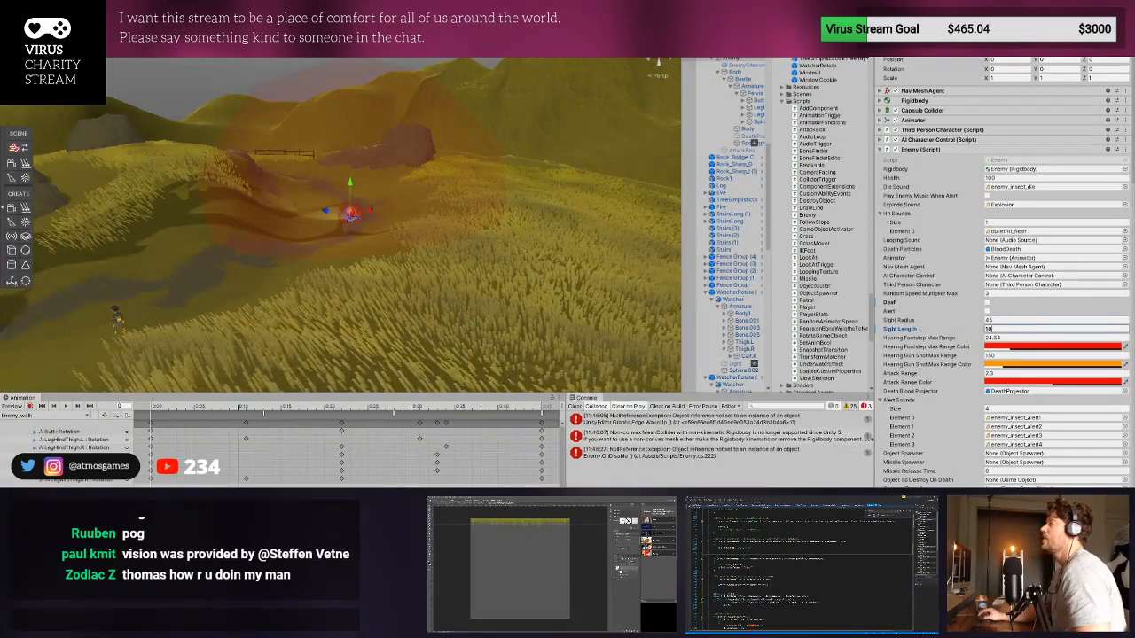
# - With the enemy's Sight Length set to 10, run the player up to it through the grass in Play mode and stop
pyautogui.hotkey('ctrl', 'p')
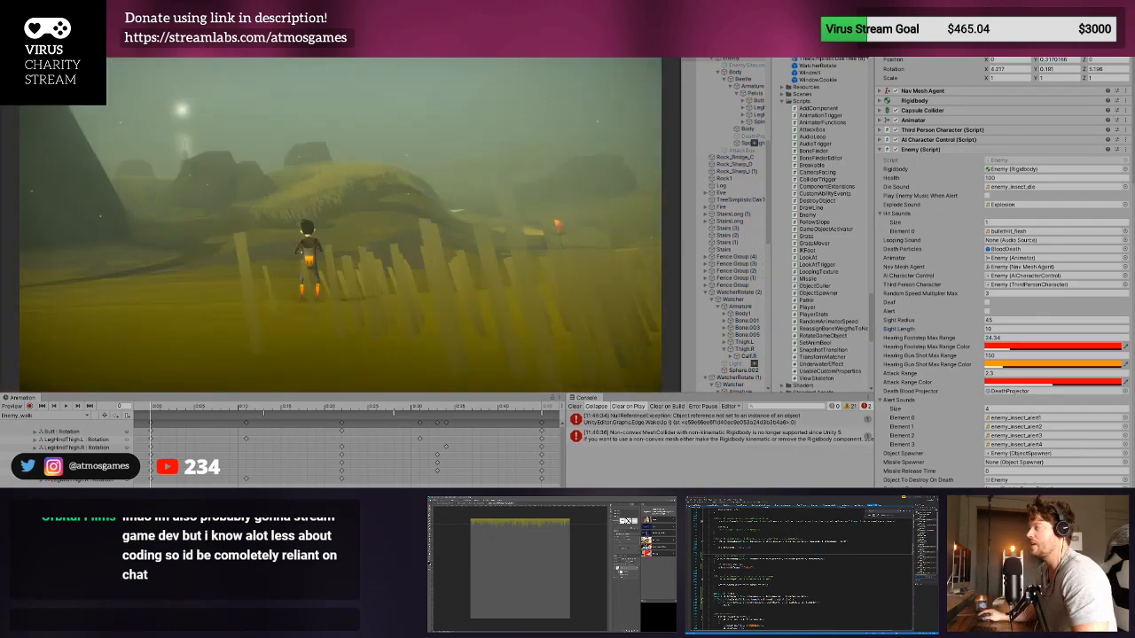
pyautogui.press('w')
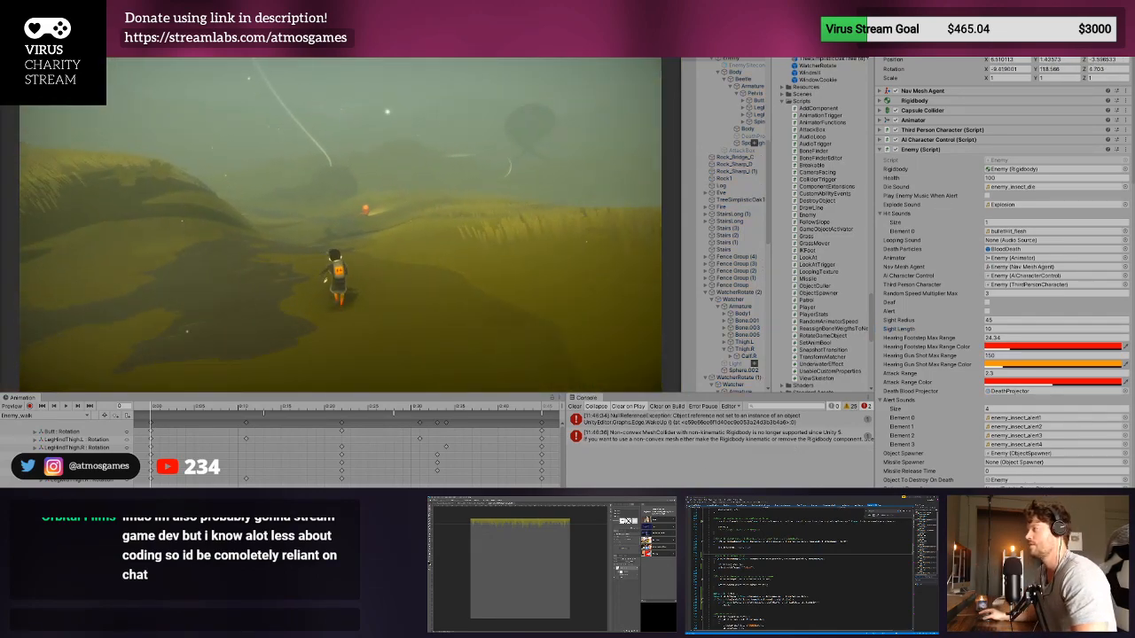
pyautogui.press('d')
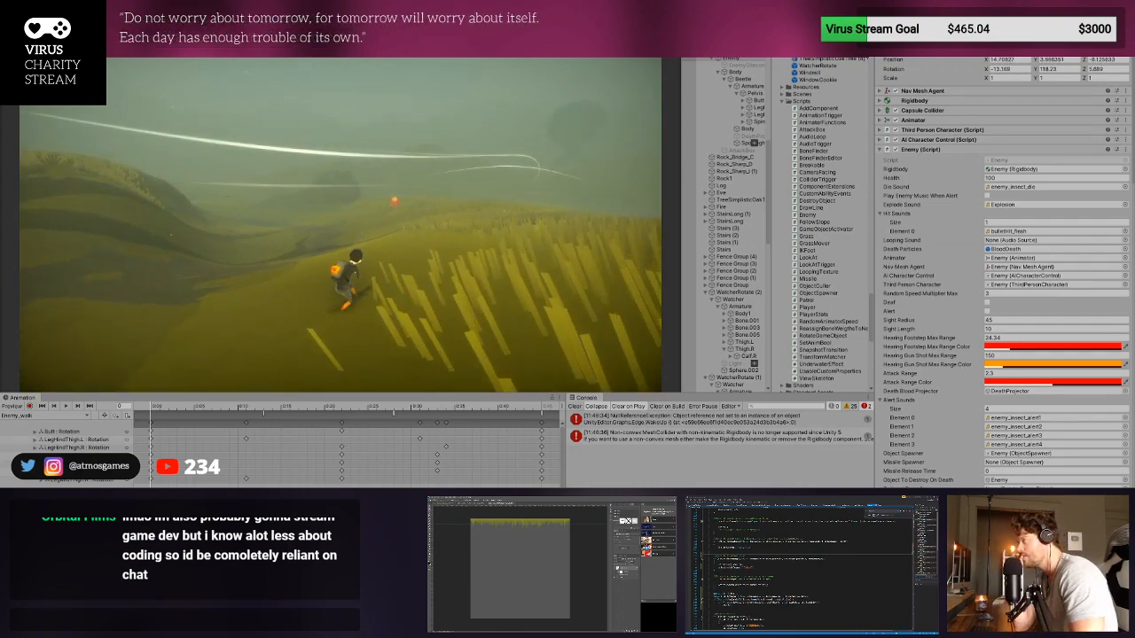
pyautogui.press('w')
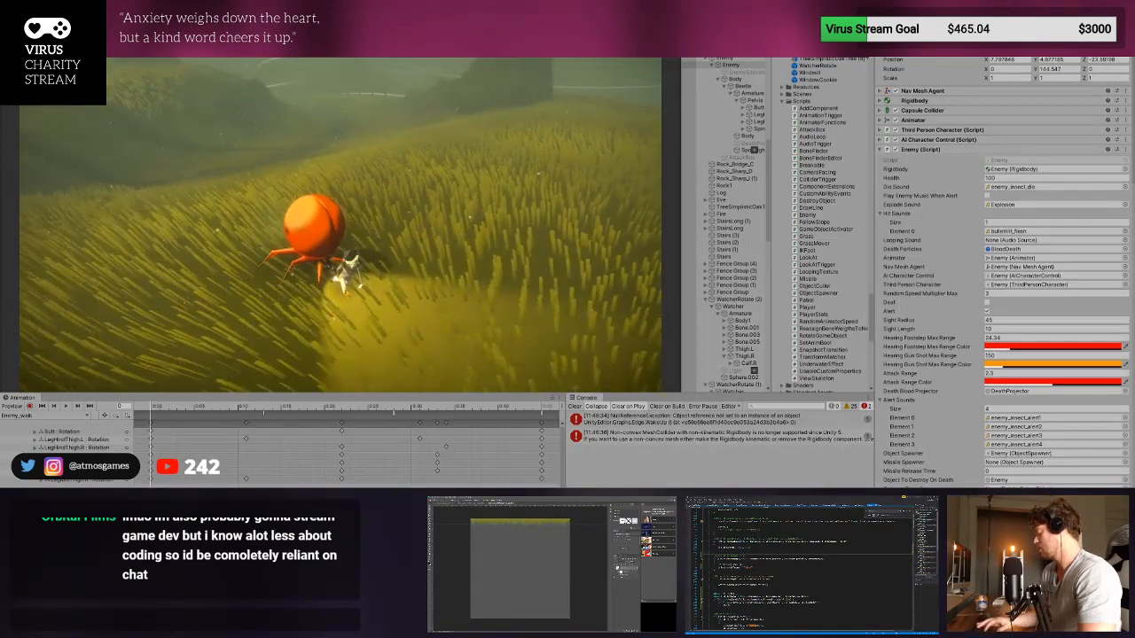
pyautogui.hotkey('ctrl', 'p')
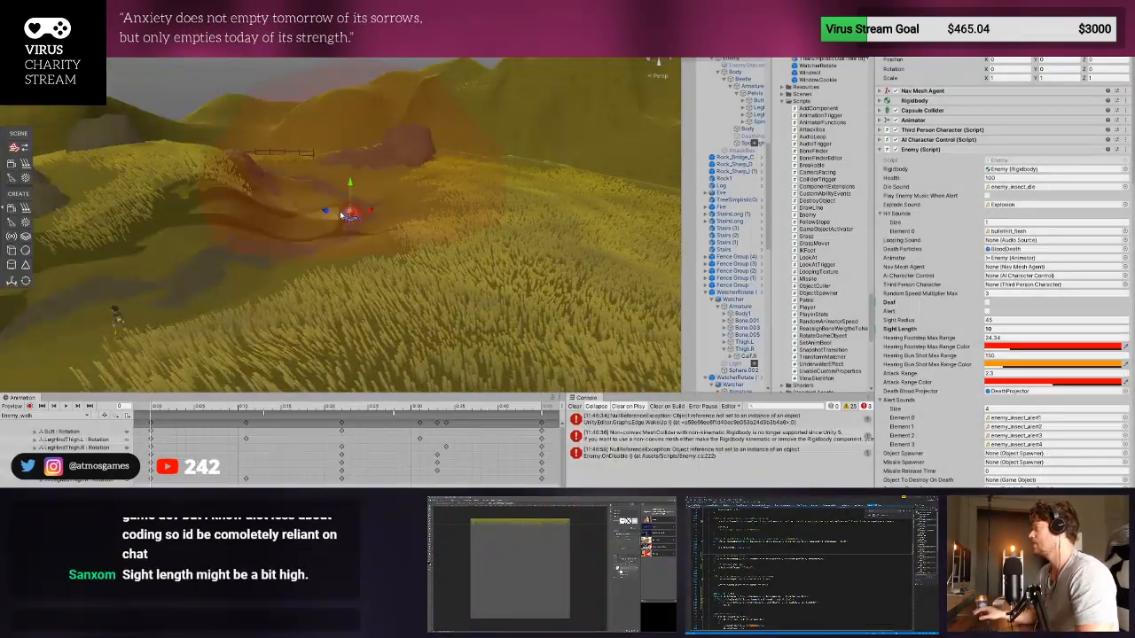
# - Turn on Deaf in the Enemy script, playtest the enemy's sight detection alone, and exit Play mode
pyautogui.click(986, 302)
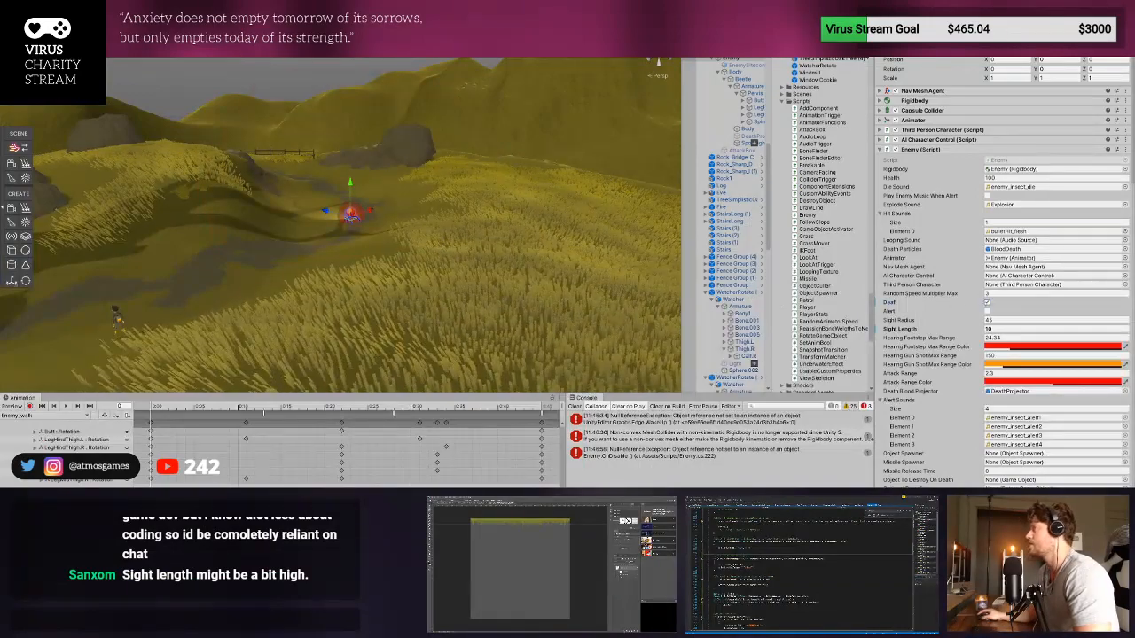
pyautogui.hotkey('ctrl', 'p')
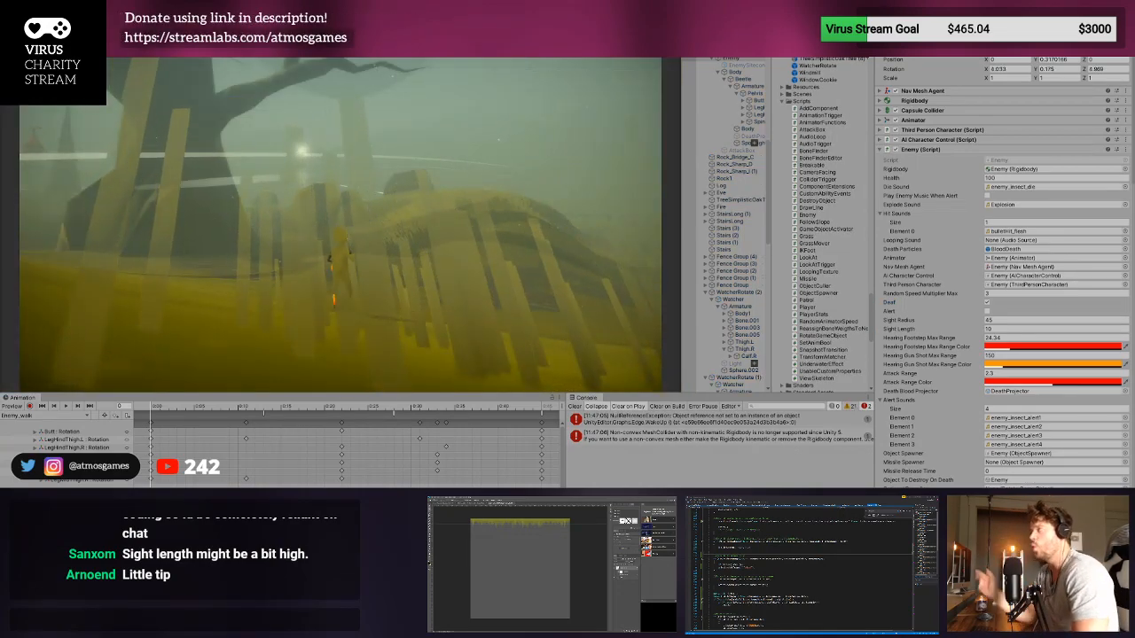
pyautogui.press('w')
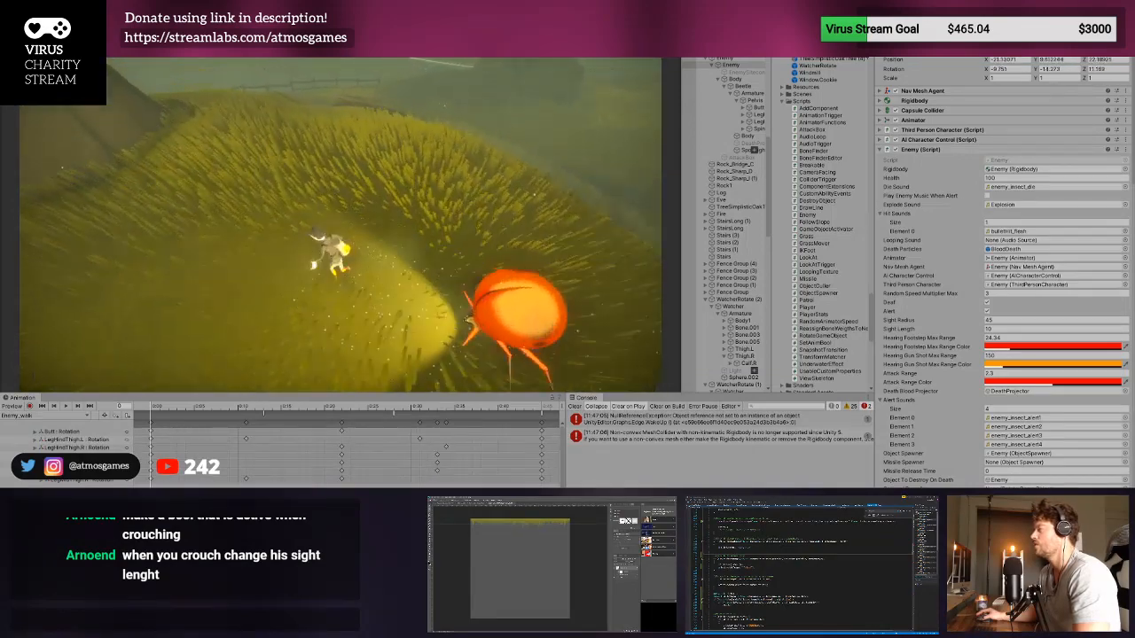
pyautogui.hotkey('ctrl', 'p')
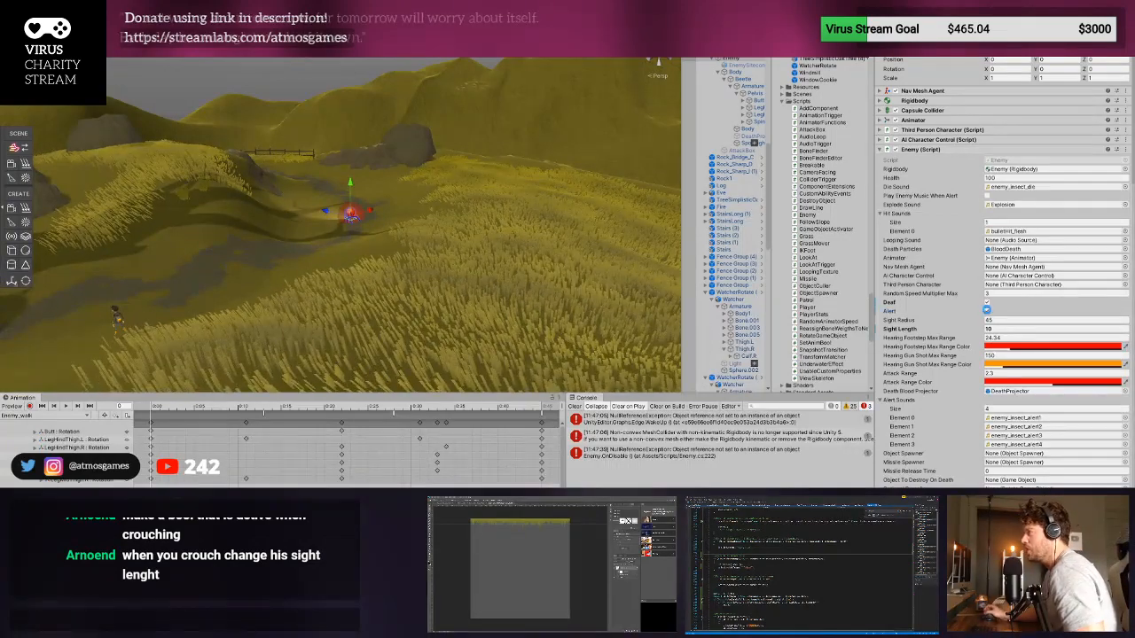
# - Turn on Alert and turn off Deaf in the test enemy's Enemy script
pyautogui.press('w')
pyautogui.moveTo(378, 181); pyautogui.dragTo(398, 310, button='right')
pyautogui.scroll(2, 423, 304)
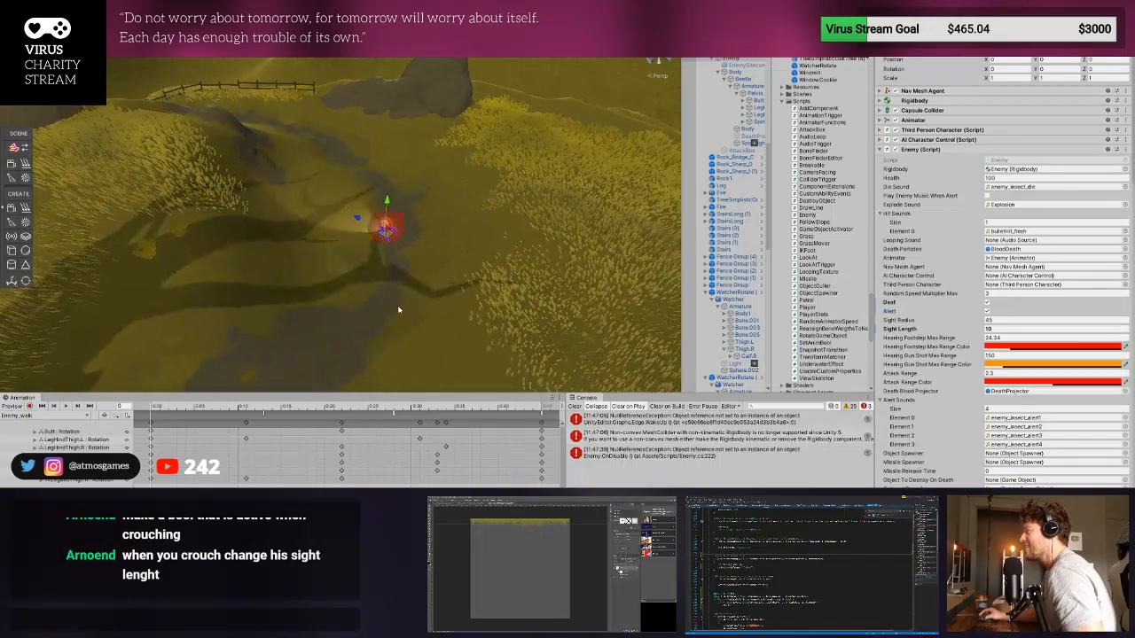
pyautogui.click(987, 303)
pyautogui.scroll(-5, 399, 276)
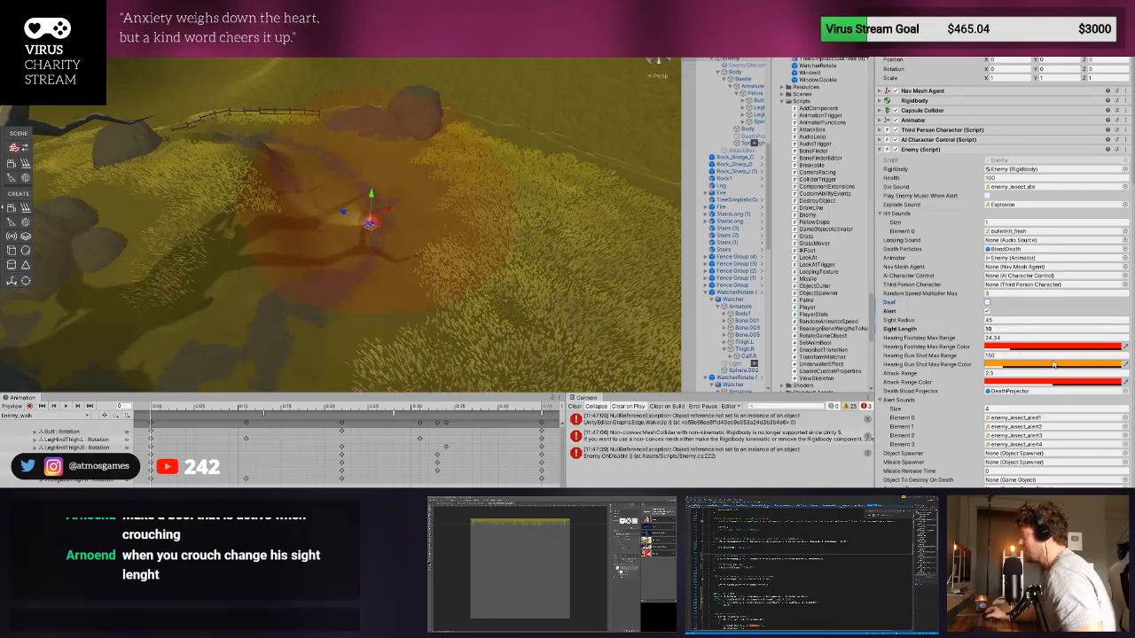
# - Reduce the enemy's Hearing Footstep Max Range to 12.3 and select the parent object holding its Object Culler script
pyautogui.moveTo(980, 360); pyautogui.dragTo(945, 348)
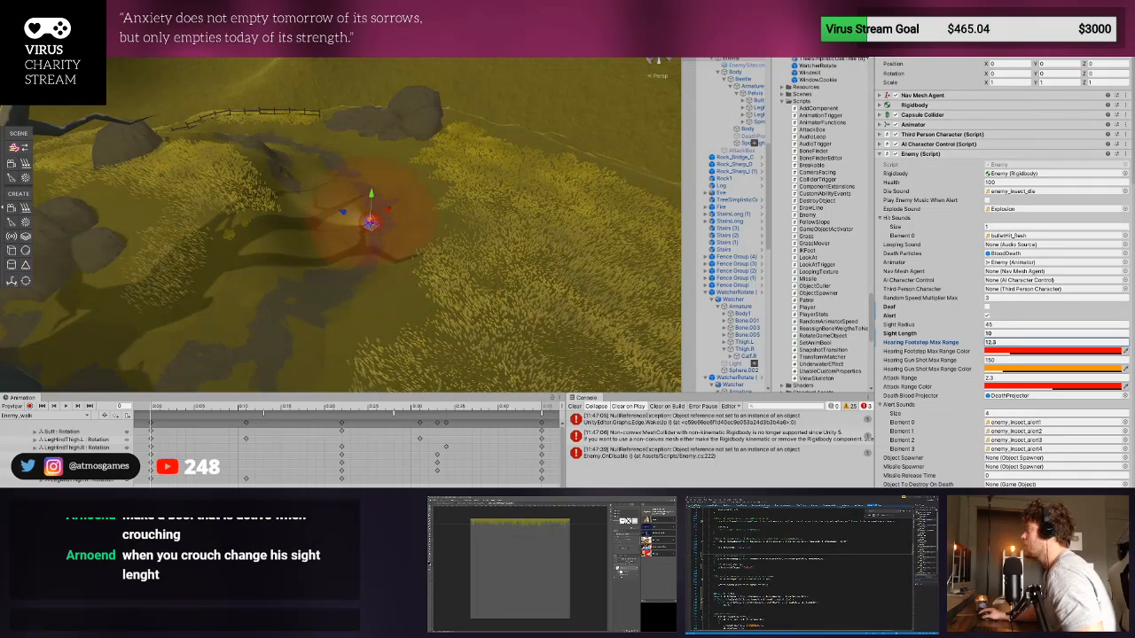
pyautogui.click(732, 51)
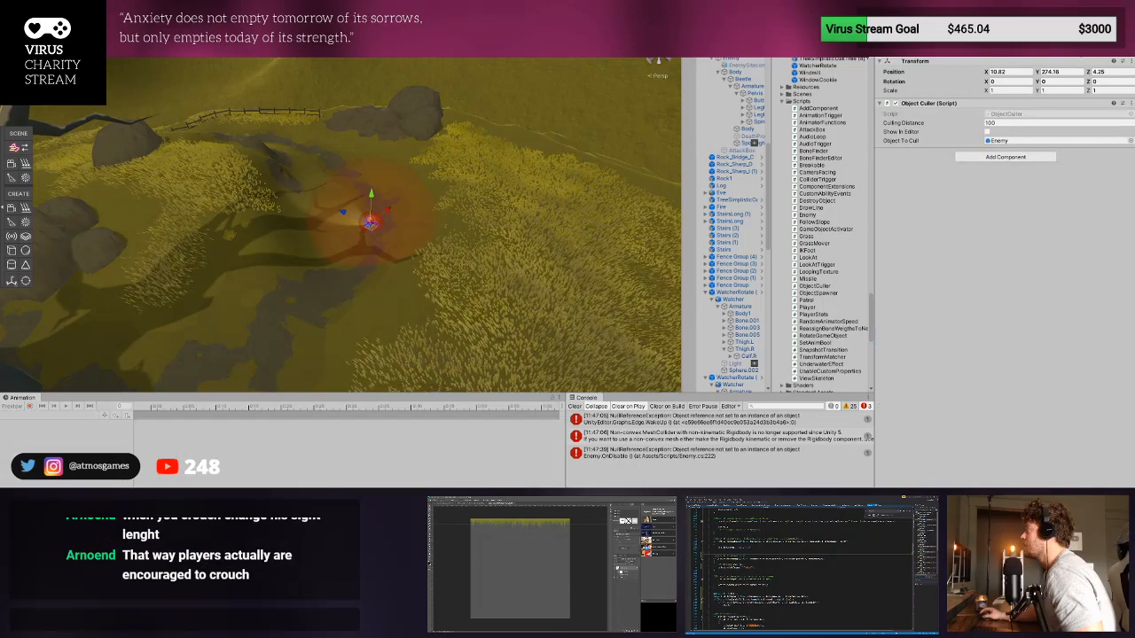
# - Activate Enemy (1) through Enemy (31) together, playtest against the whole group, and clear the console after exiting Play mode
pyautogui.scroll(4, 731, 119)
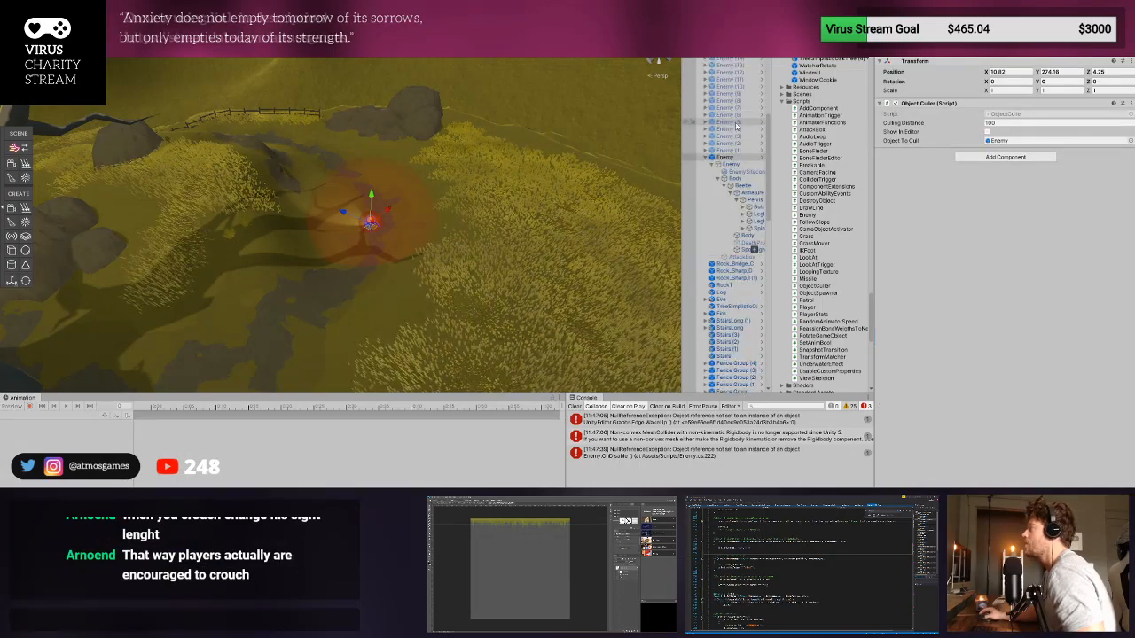
pyautogui.click(738, 150)
pyautogui.scroll(10, 743, 157)
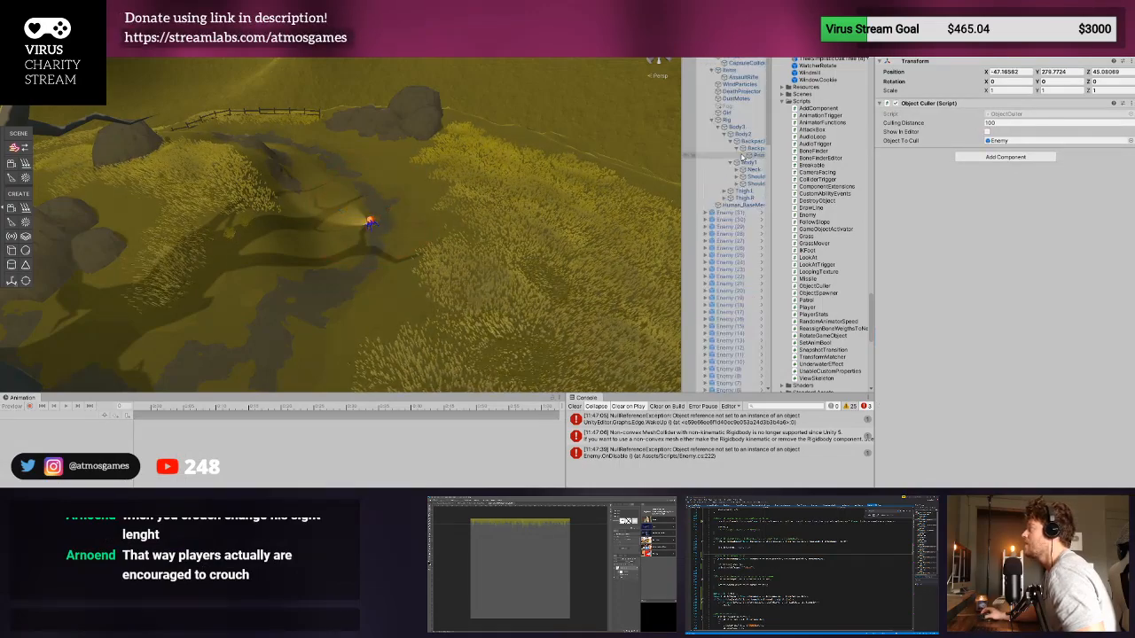
pyautogui.keyDown('shift'); pyautogui.click(742, 213); pyautogui.keyUp('shift')
pyautogui.click(897, 34)
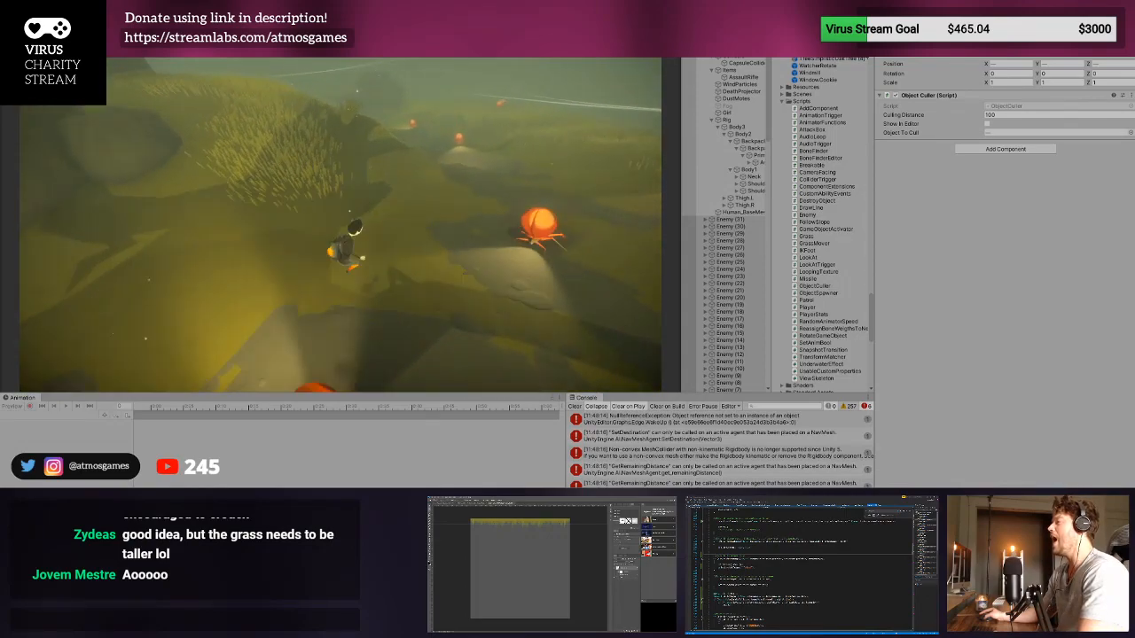
pyautogui.hotkey('ctrl', 'p')
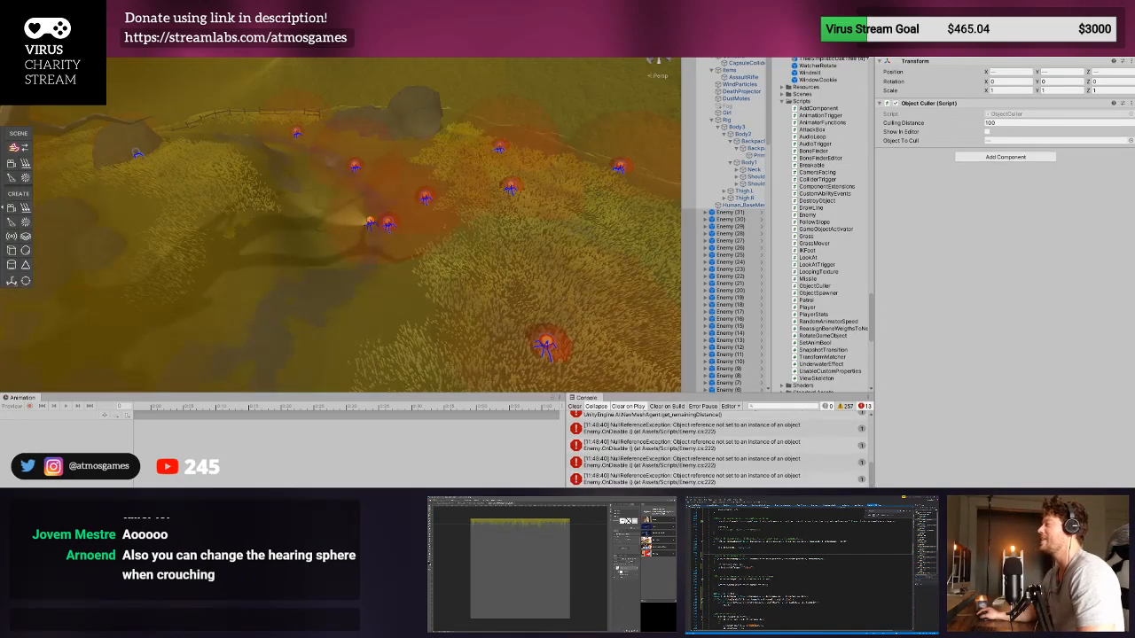
pyautogui.click(575, 406)
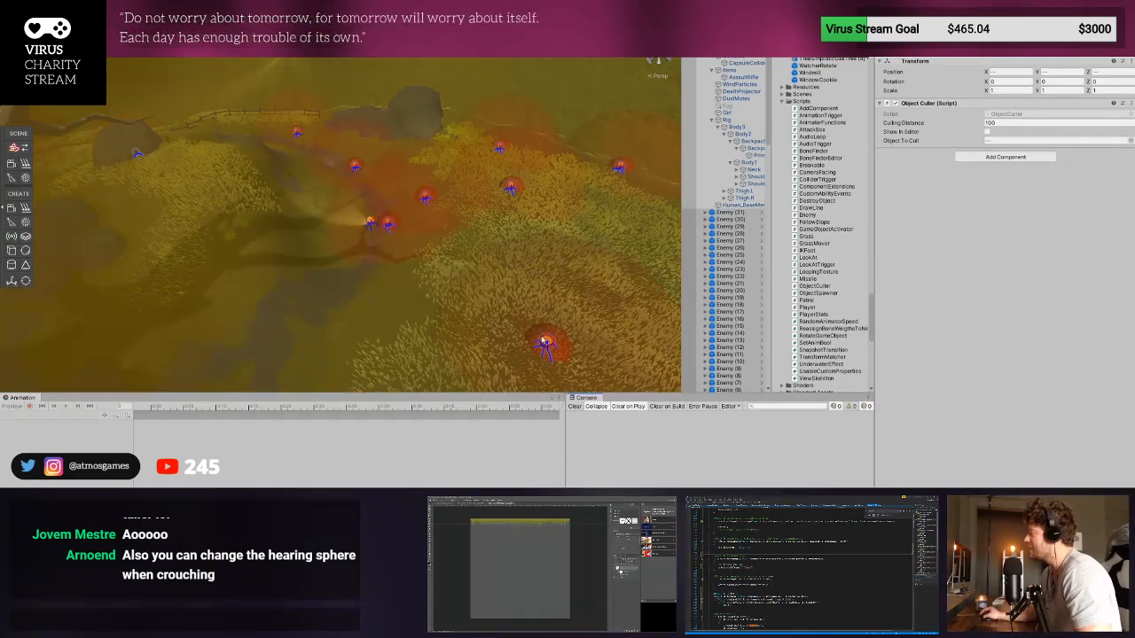
# - Open the enemy prefab from one scene enemy, set the Enemy script's Sight Length to 5, and return to the scene
pyautogui.click(544, 341)
pyautogui.click(761, 257)
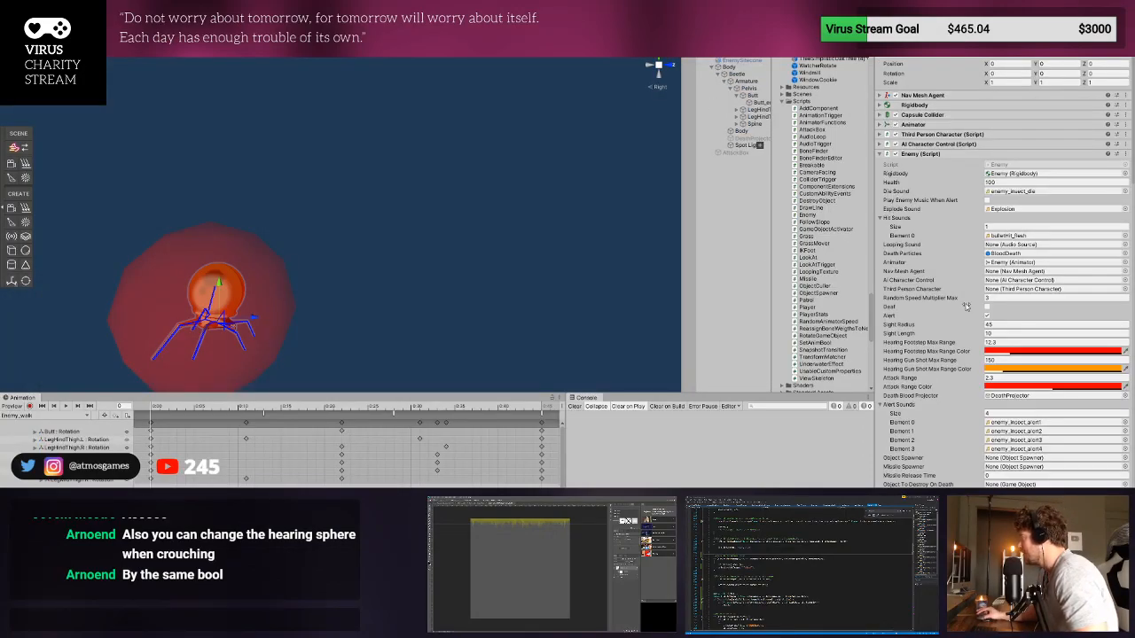
pyautogui.write('5')
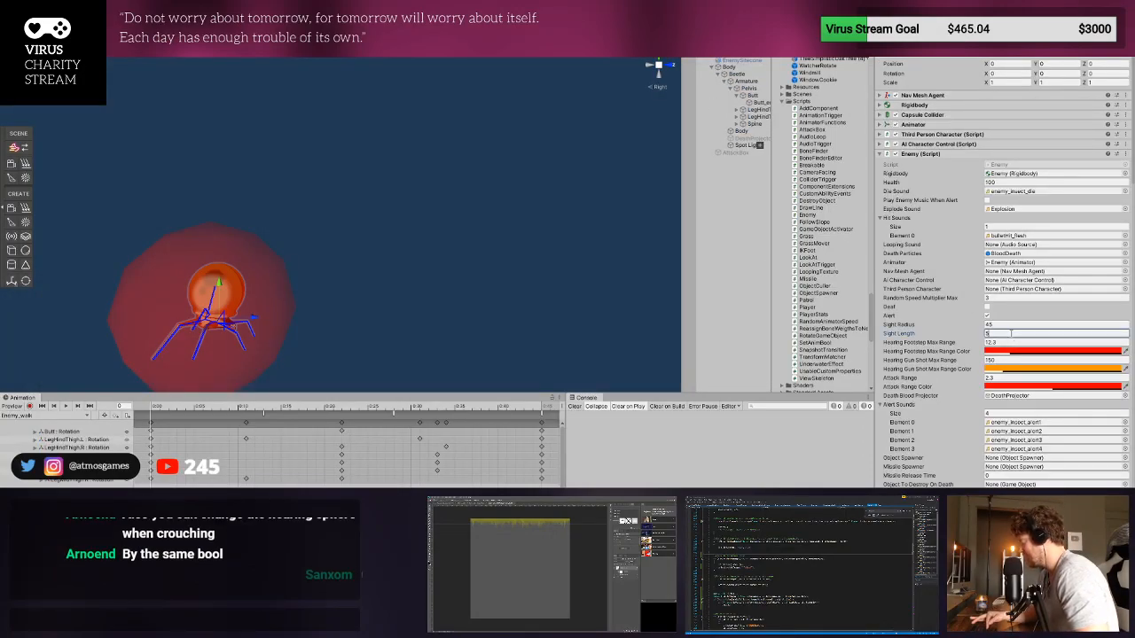
pyautogui.press('Return')
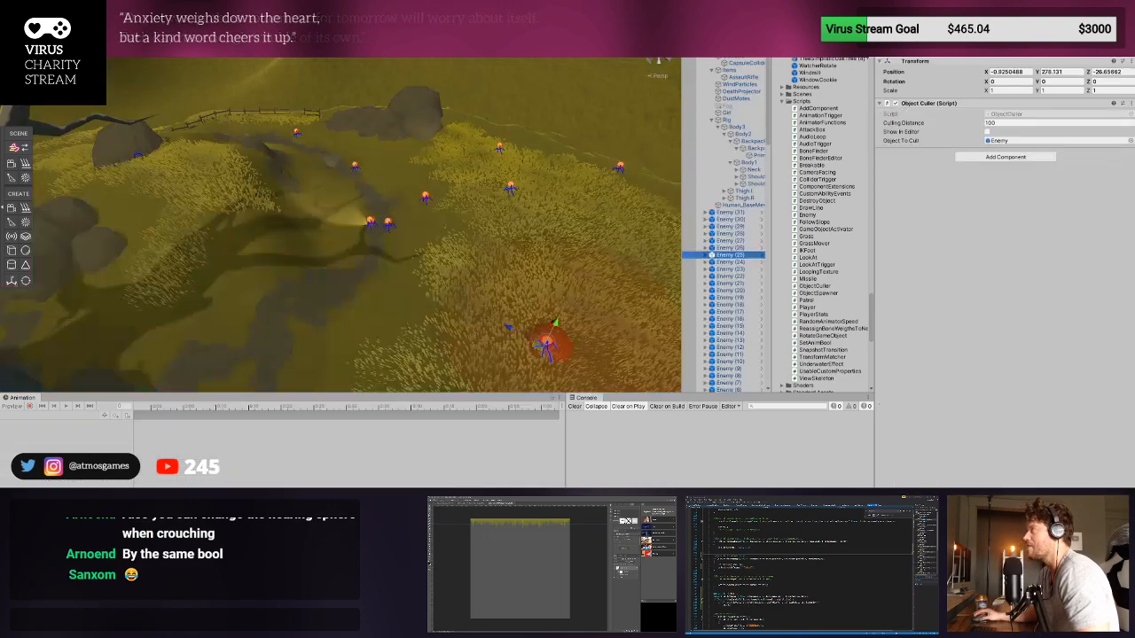
# - Playtest the shorter sight length by running the player down the slope into the enemies, and exit Play mode
pyautogui.hotkey('ctrl', 'p')
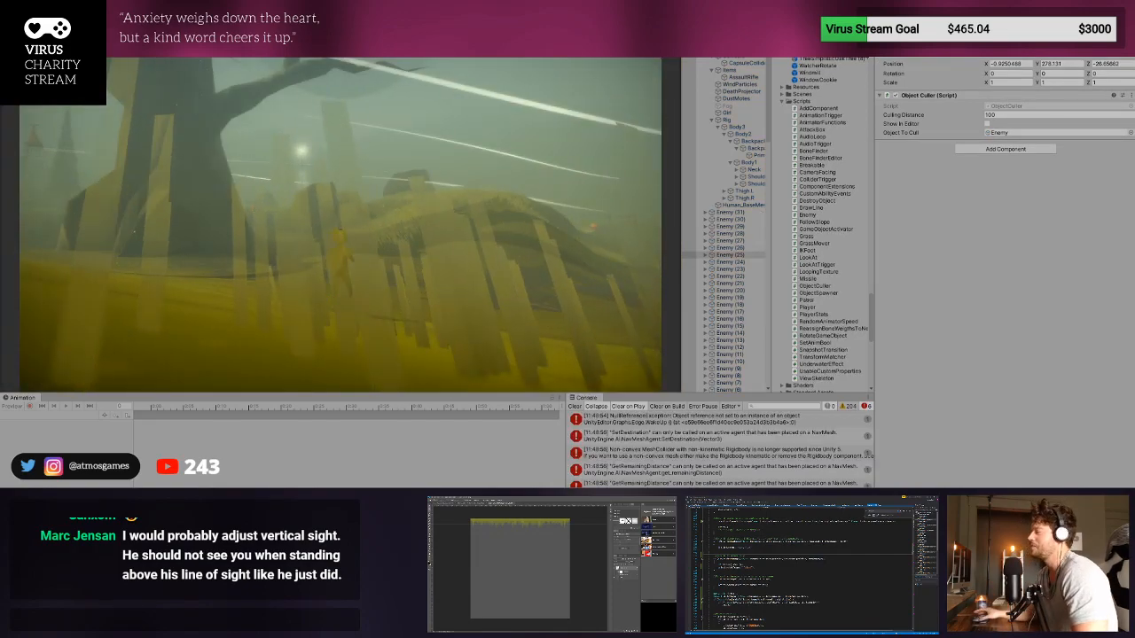
pyautogui.press('w')
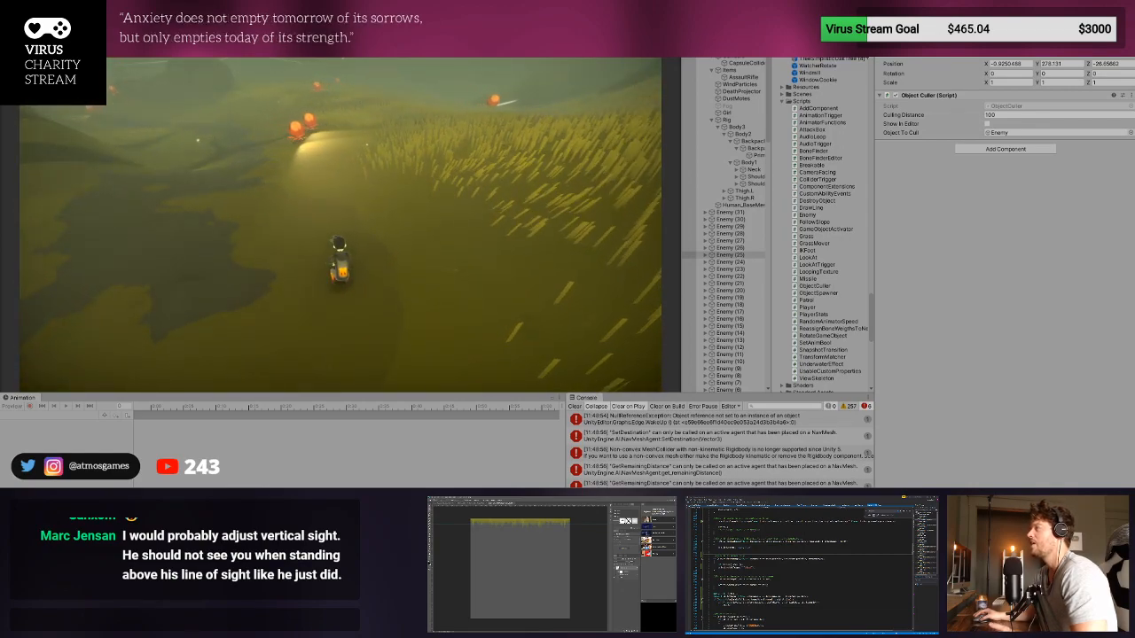
pyautogui.press('a')
pyautogui.press('w')
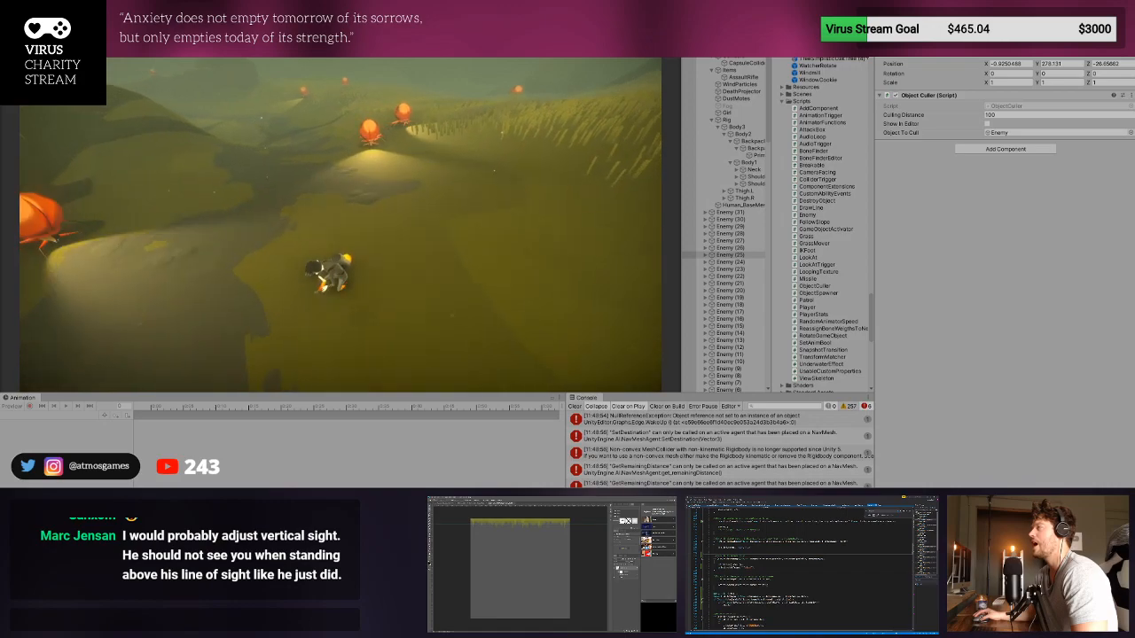
pyautogui.press('w')
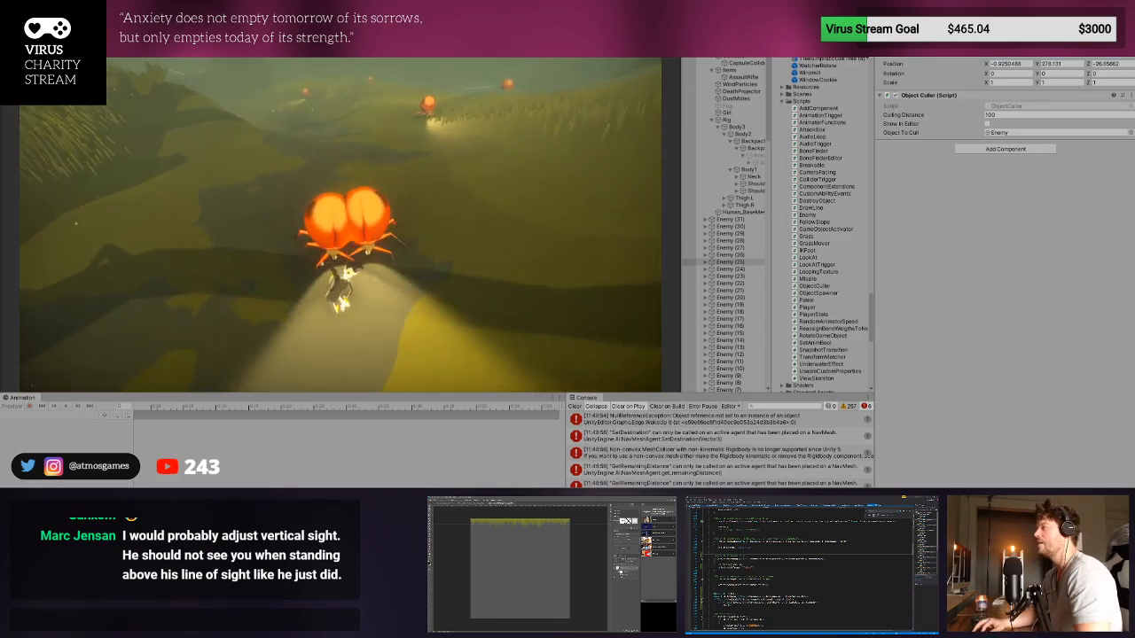
pyautogui.hotkey('ctrl', 'p')
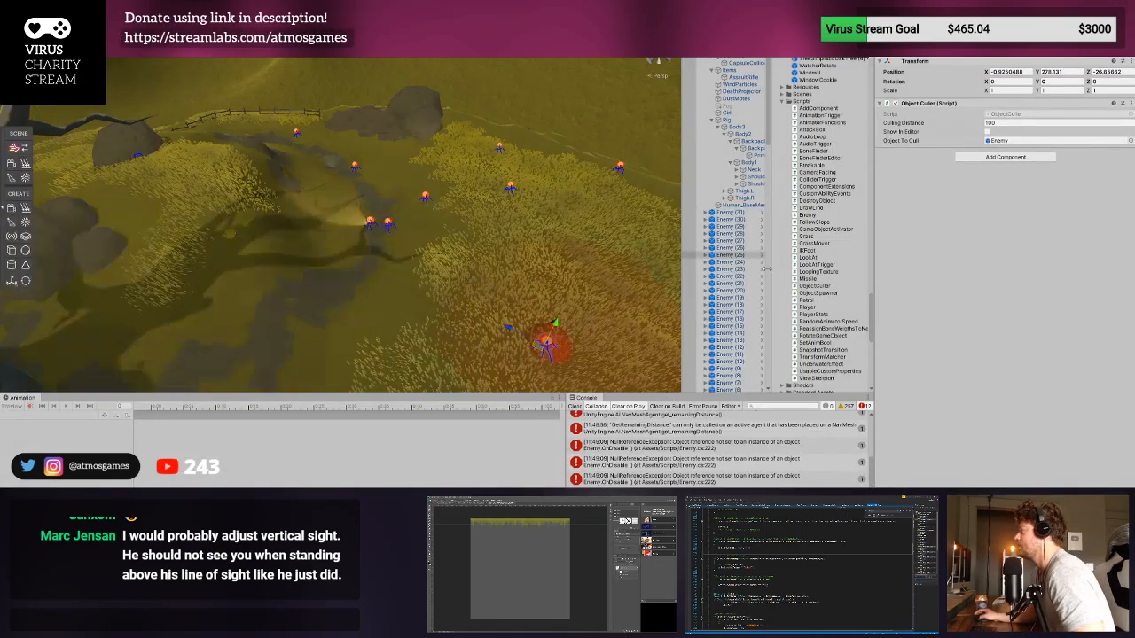
# - Turn on Deaf in the enemy prefab's Enemy script and clear the console
pyautogui.click(761, 250)
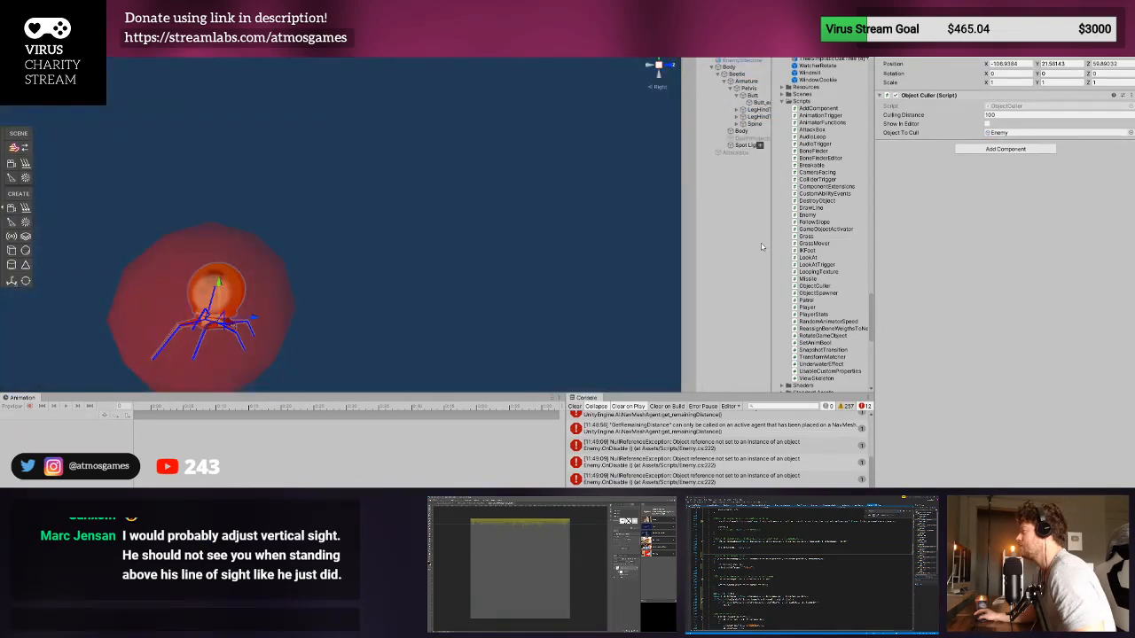
pyautogui.click(748, 59)
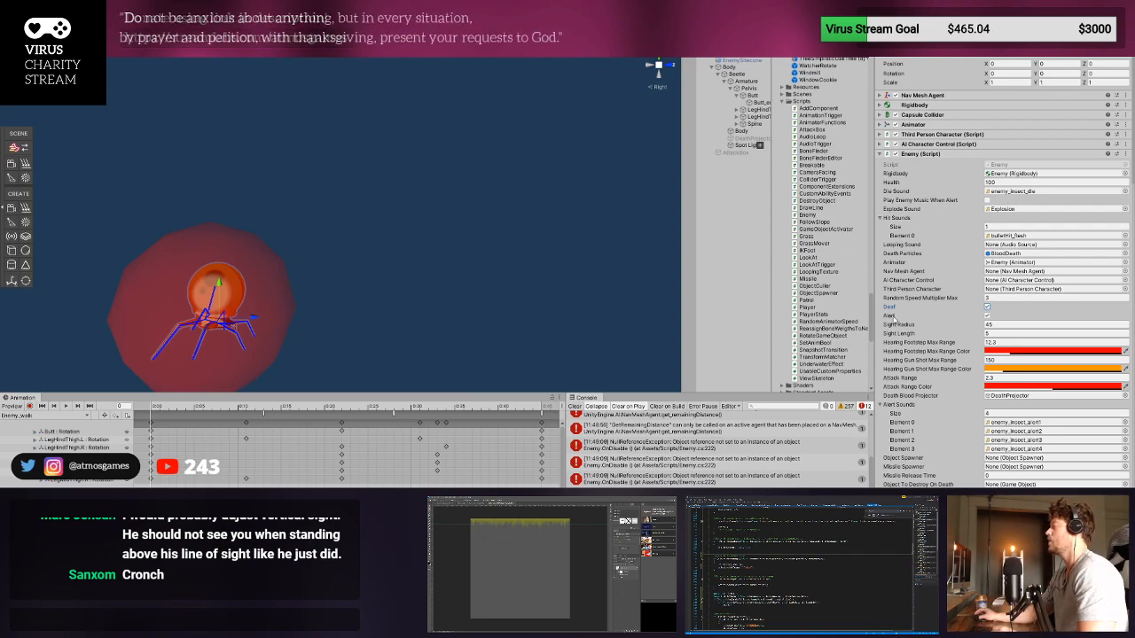
pyautogui.click(581, 407)
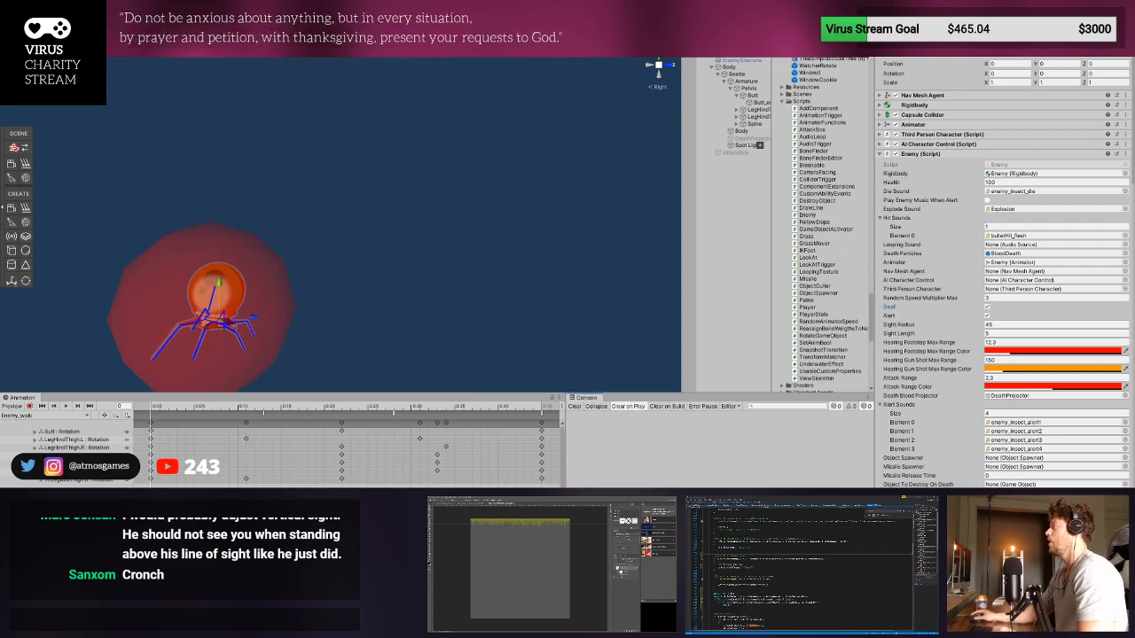
# - Playtest the deaf enemies' sight alone by moving the player through the grass past several of them, and exit Play mode
pyautogui.hotkey('ctrl', 'p')
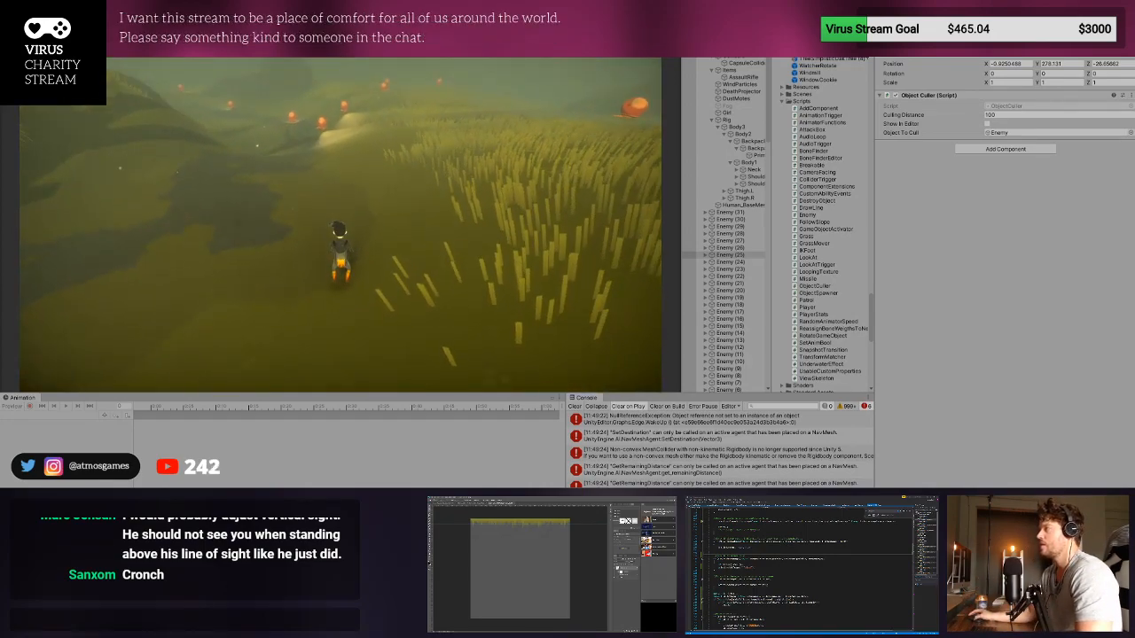
pyautogui.press('w')
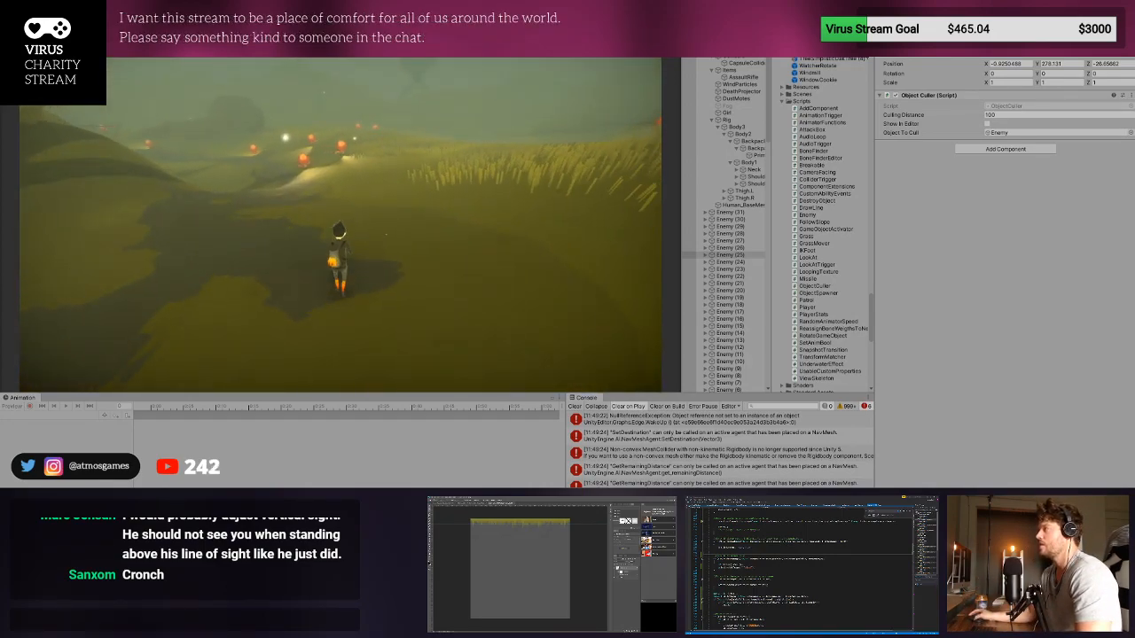
pyautogui.press('w')
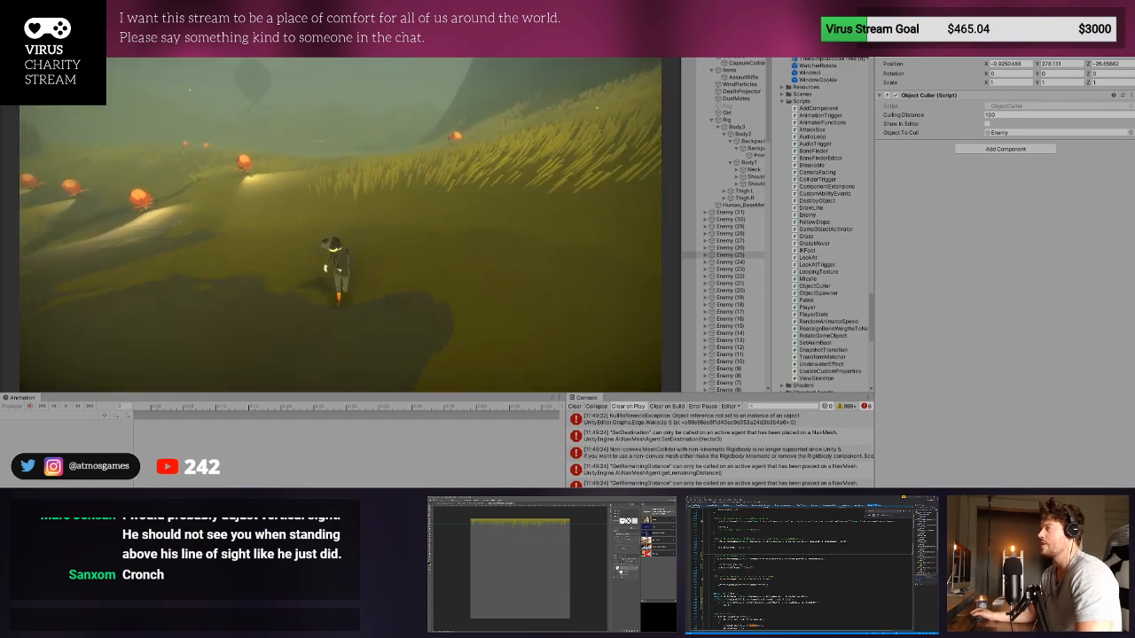
pyautogui.press('w')
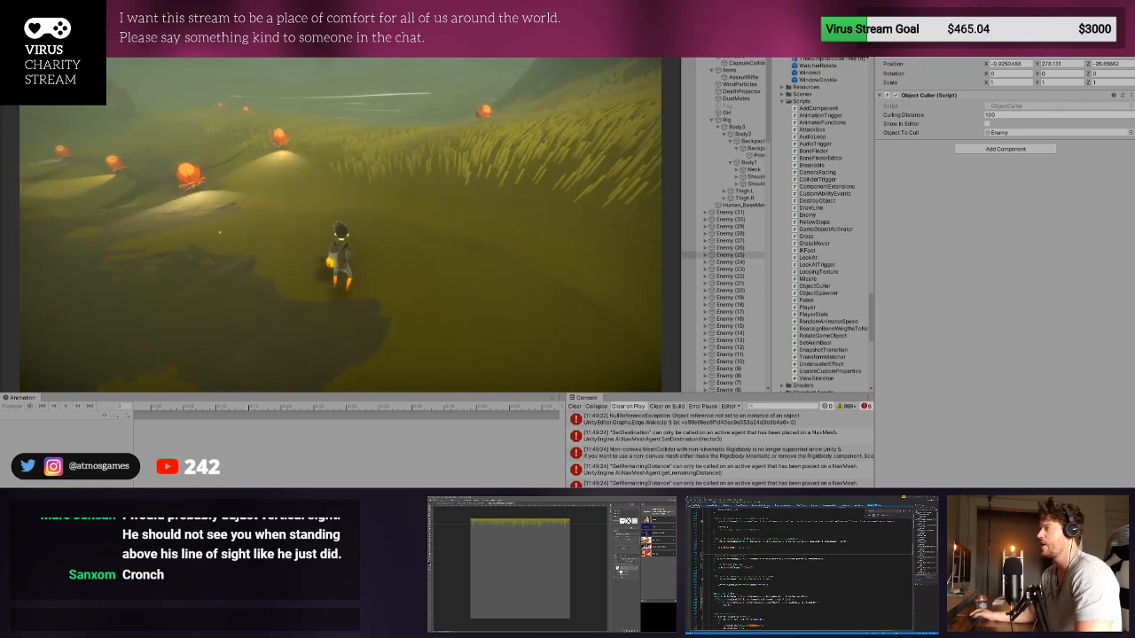
pyautogui.press('w')
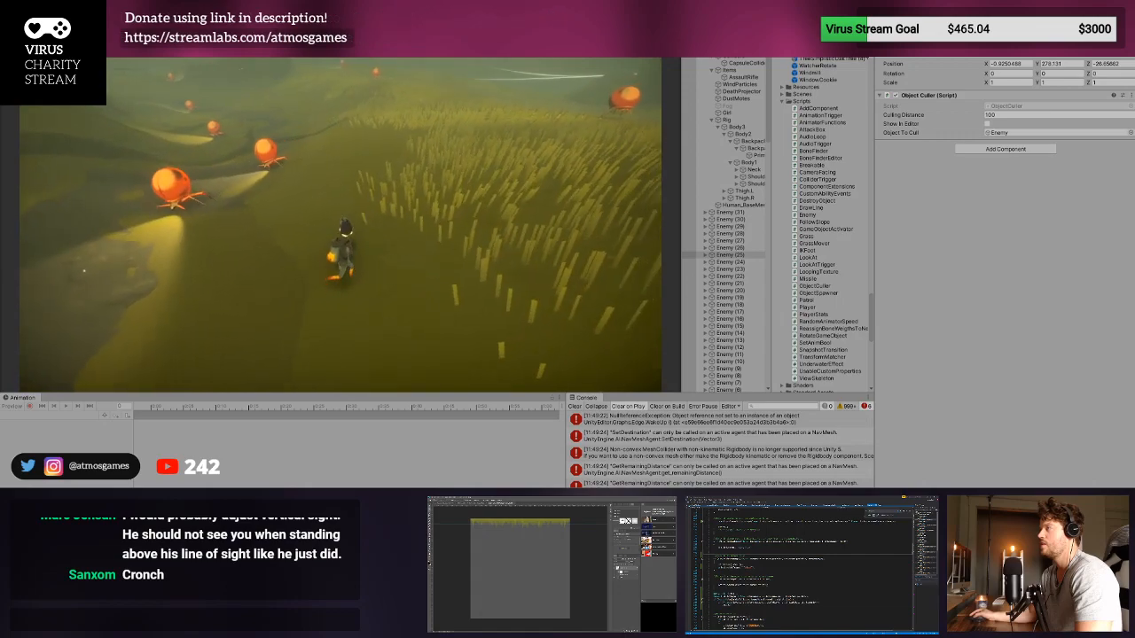
pyautogui.press('w')
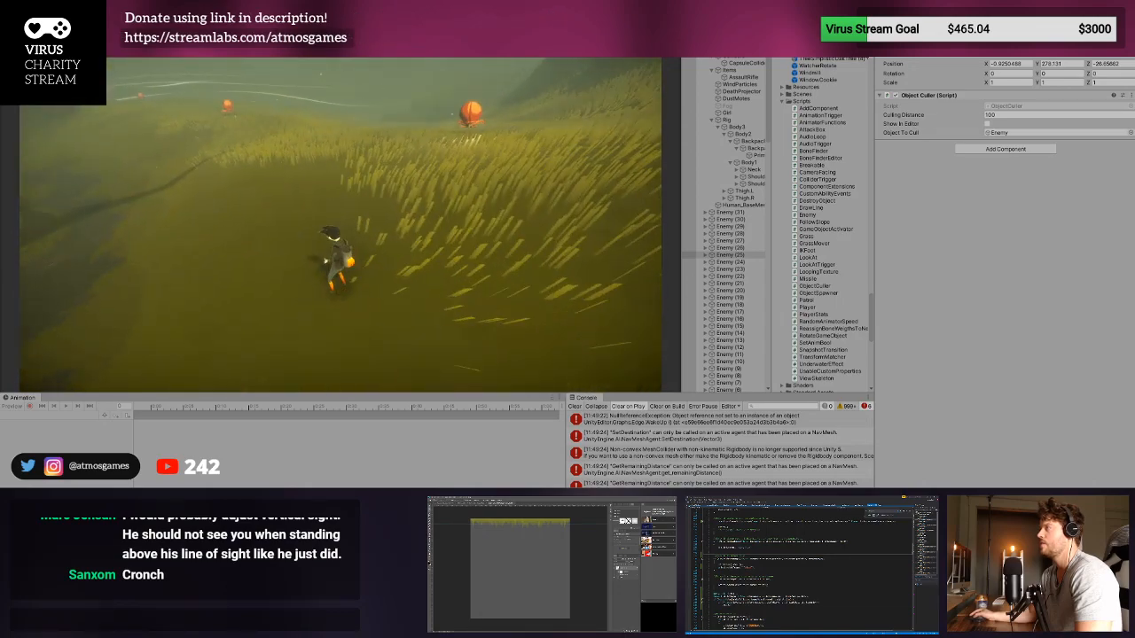
pyautogui.press('w')
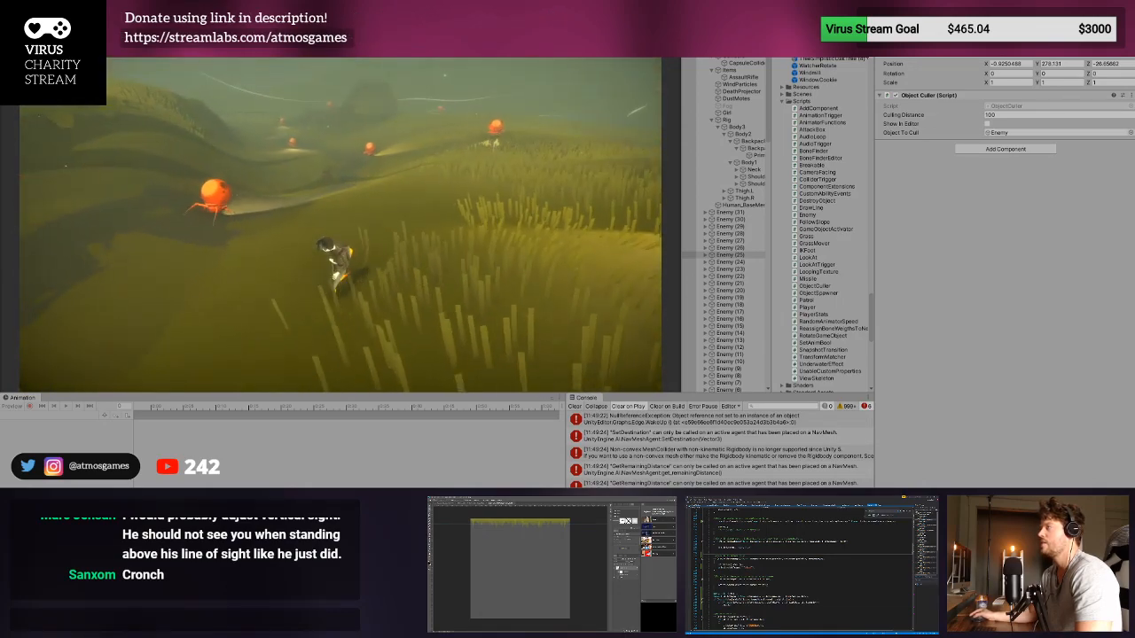
pyautogui.press('w')
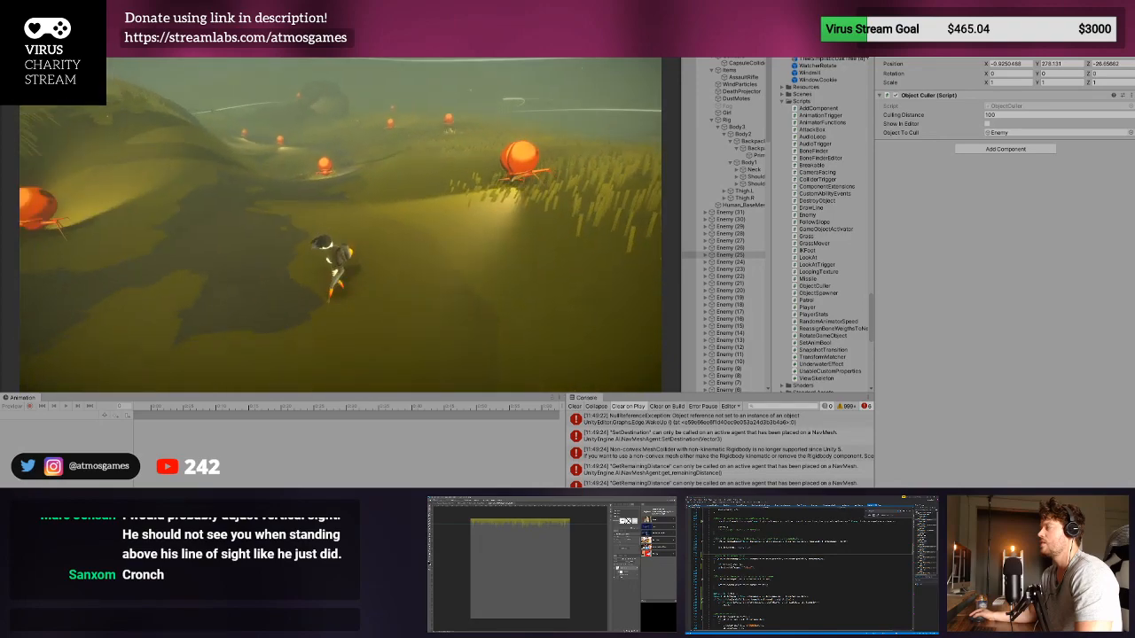
pyautogui.press('w')
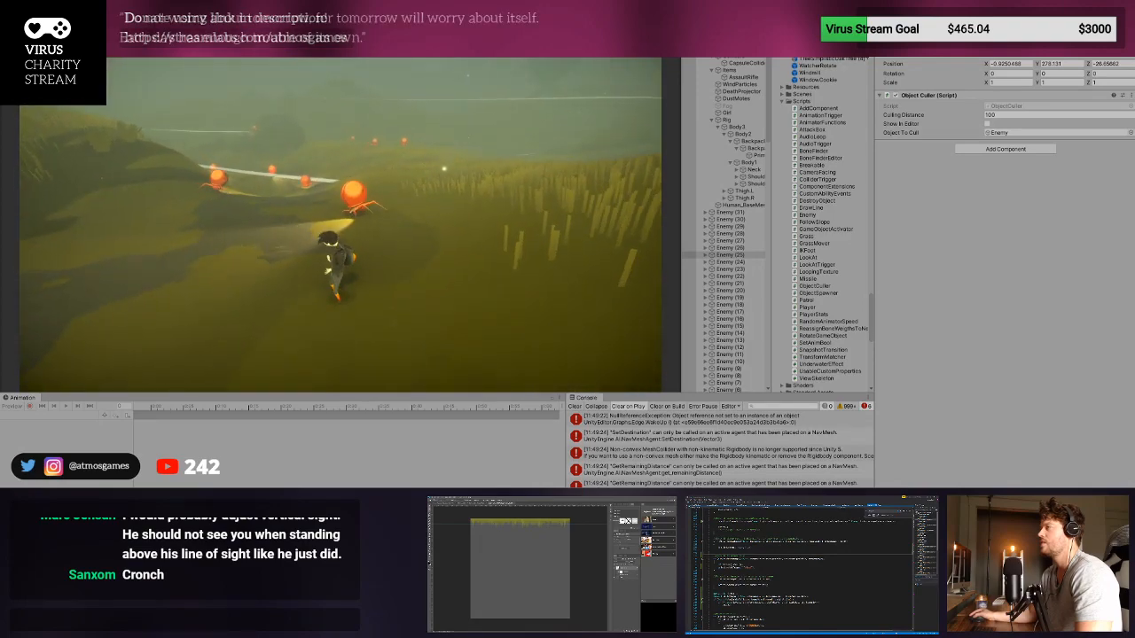
pyautogui.press('w')
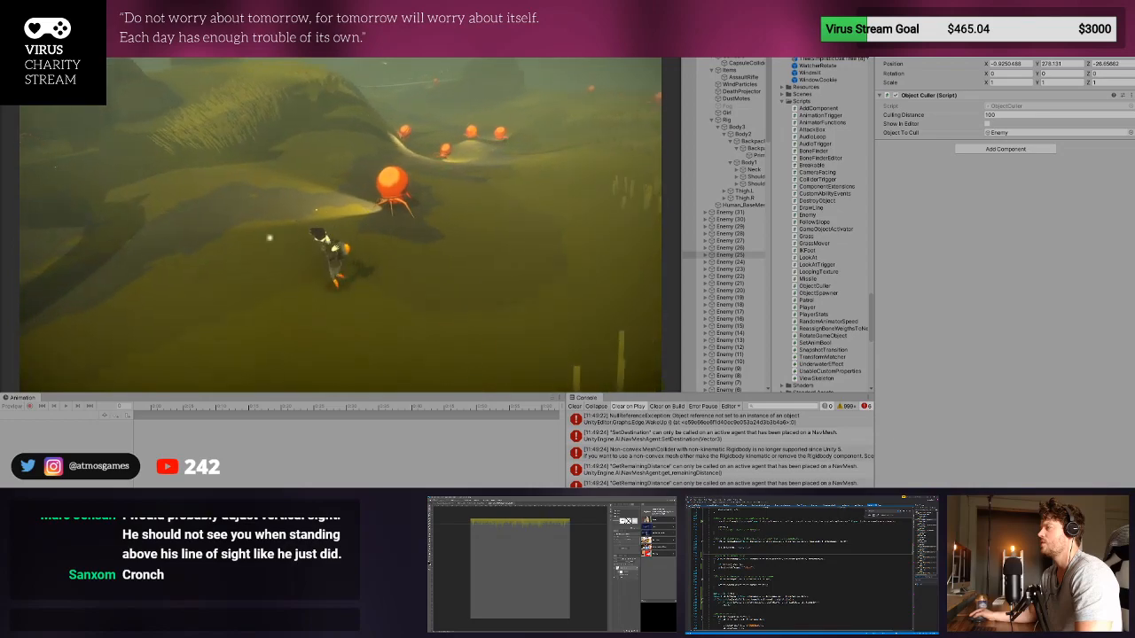
pyautogui.press('w')
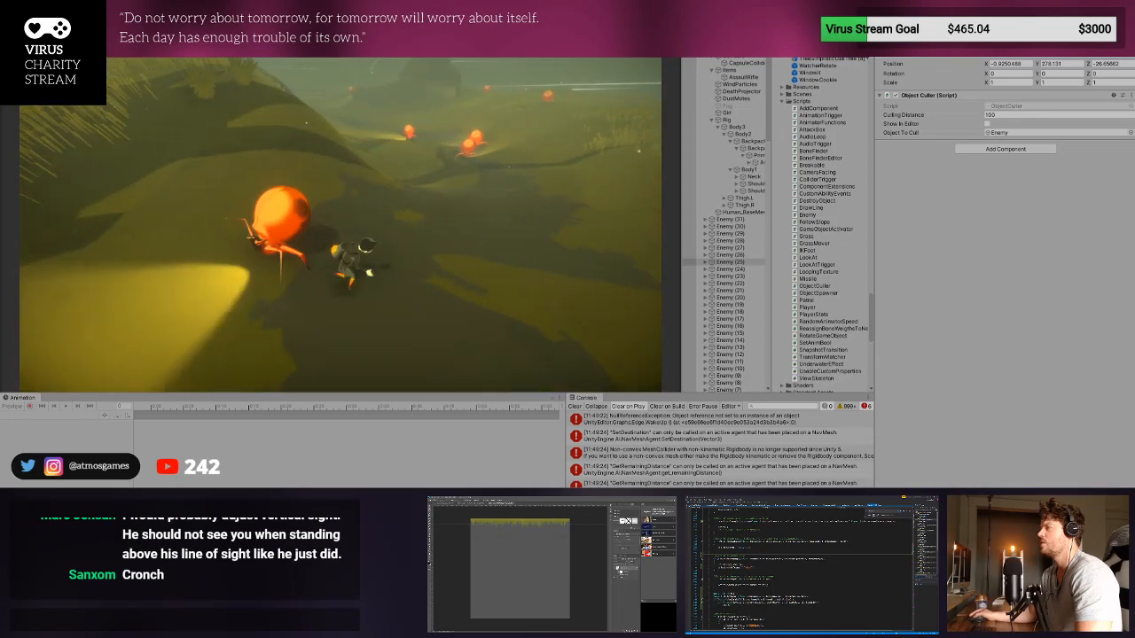
pyautogui.hotkey('ctrl', 'p')
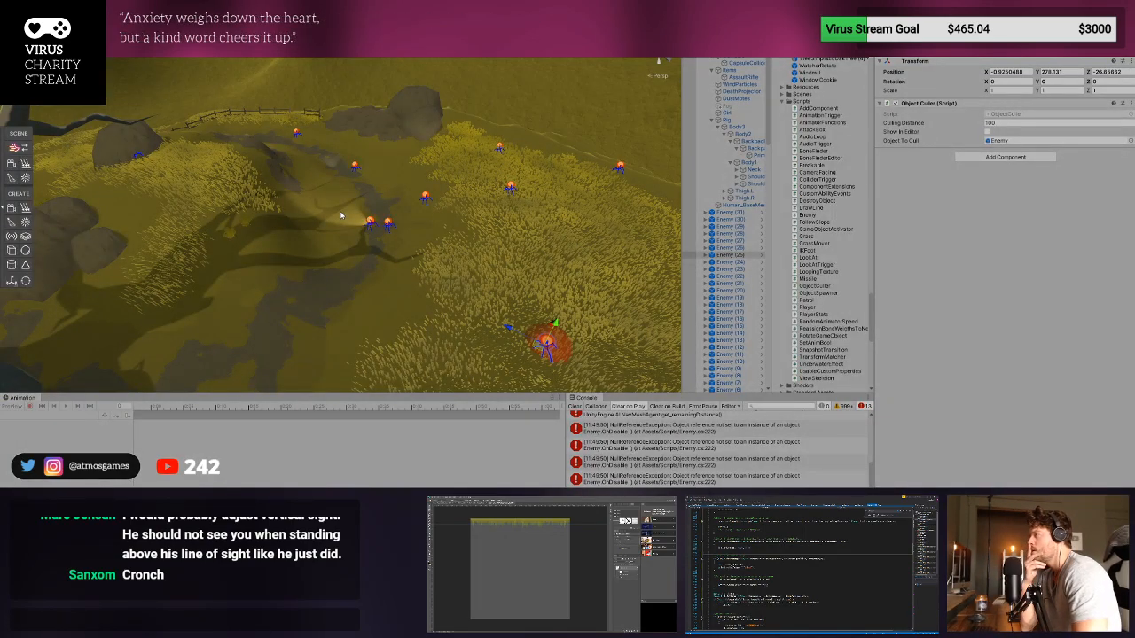
# - Run another playtest against the deaf enemies at close range, exit Play mode, and clear the console
pyautogui.hotkey('ctrl', 'p')
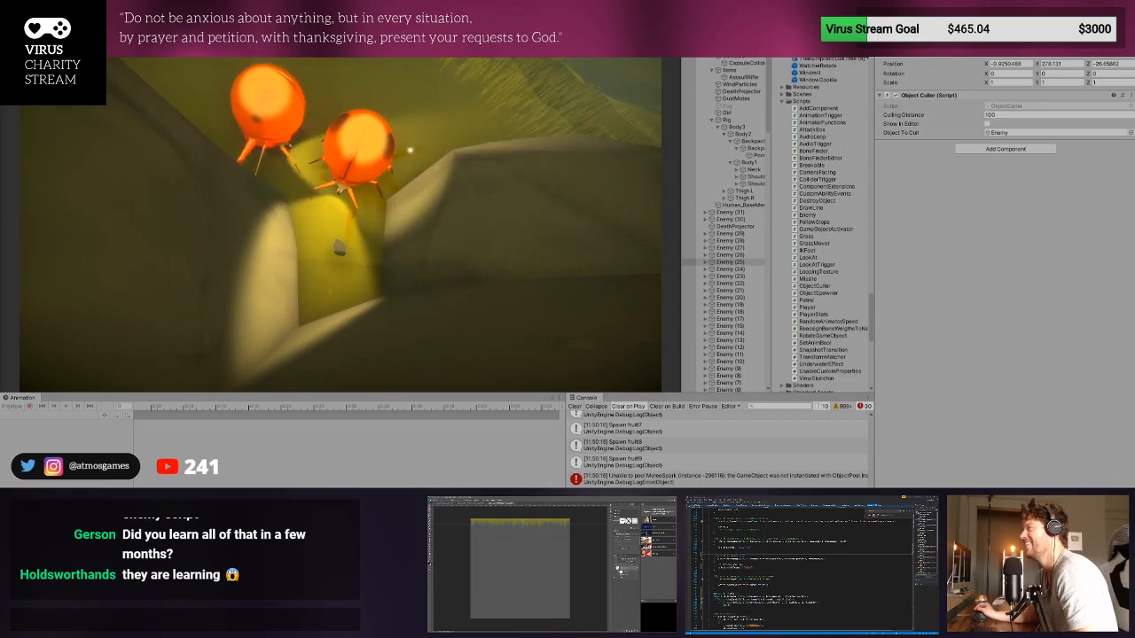
pyautogui.hotkey('ctrl', 'p')
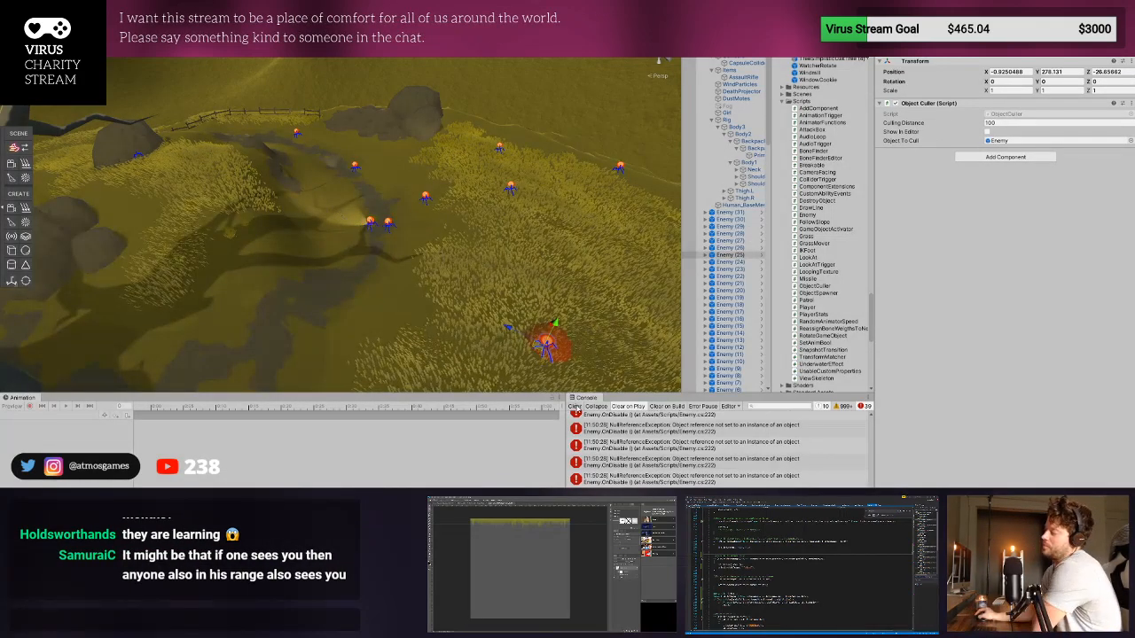
pyautogui.click(575, 406)
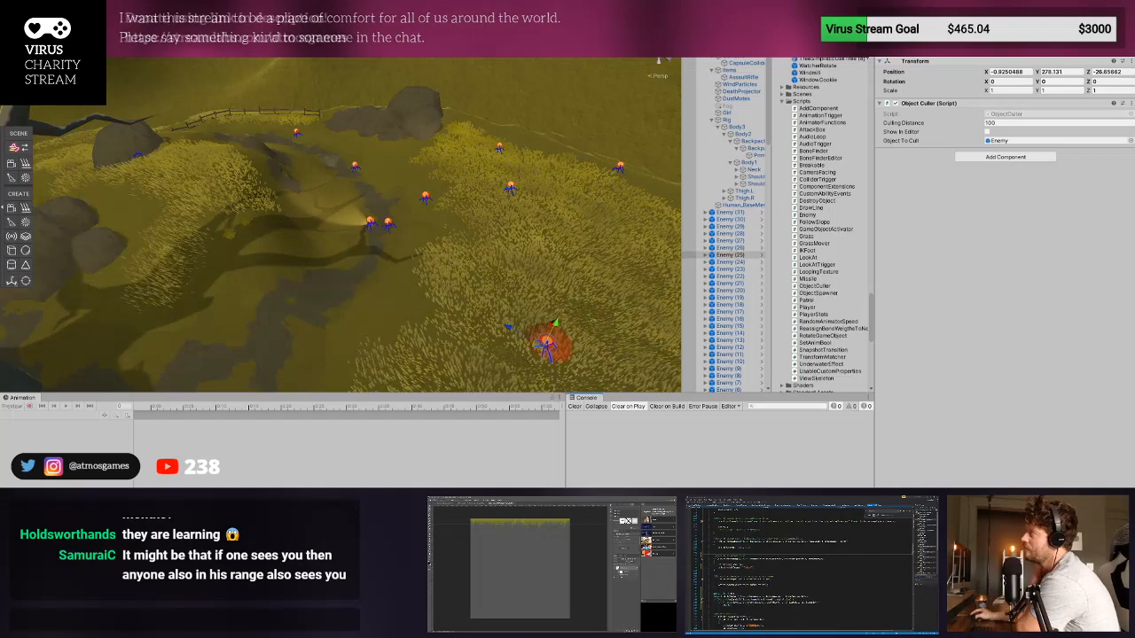
# - Playtest sight detection once more by moving the player down from the grassy slope to an enemy, and exit Play mode
pyautogui.hotkey('ctrl', 'p')
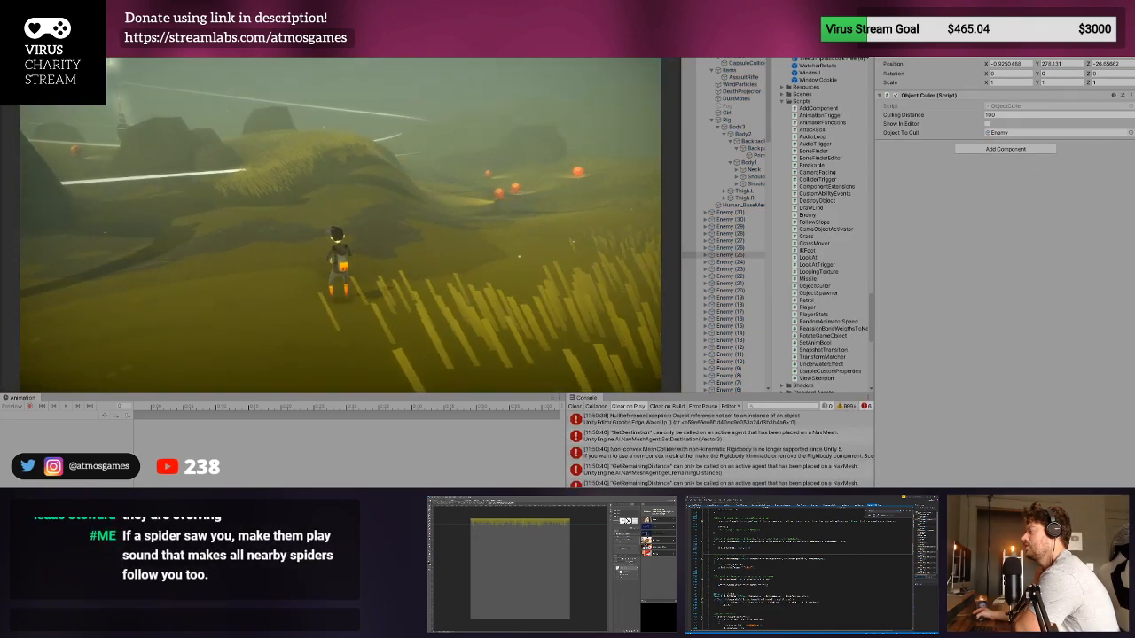
pyautogui.press('w')
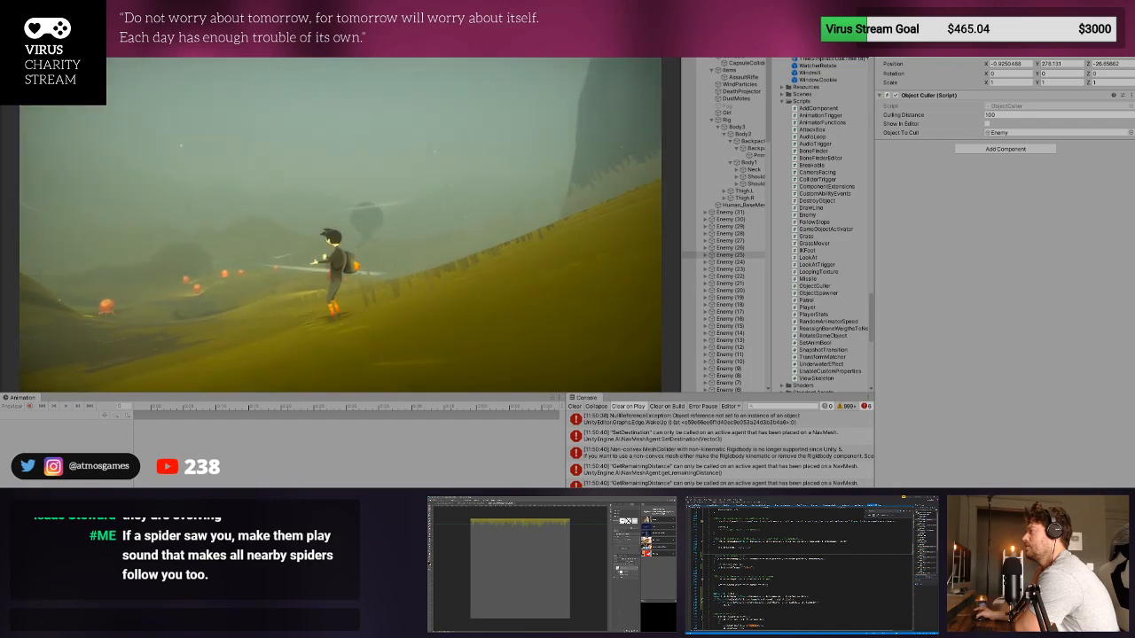
pyautogui.press('w')
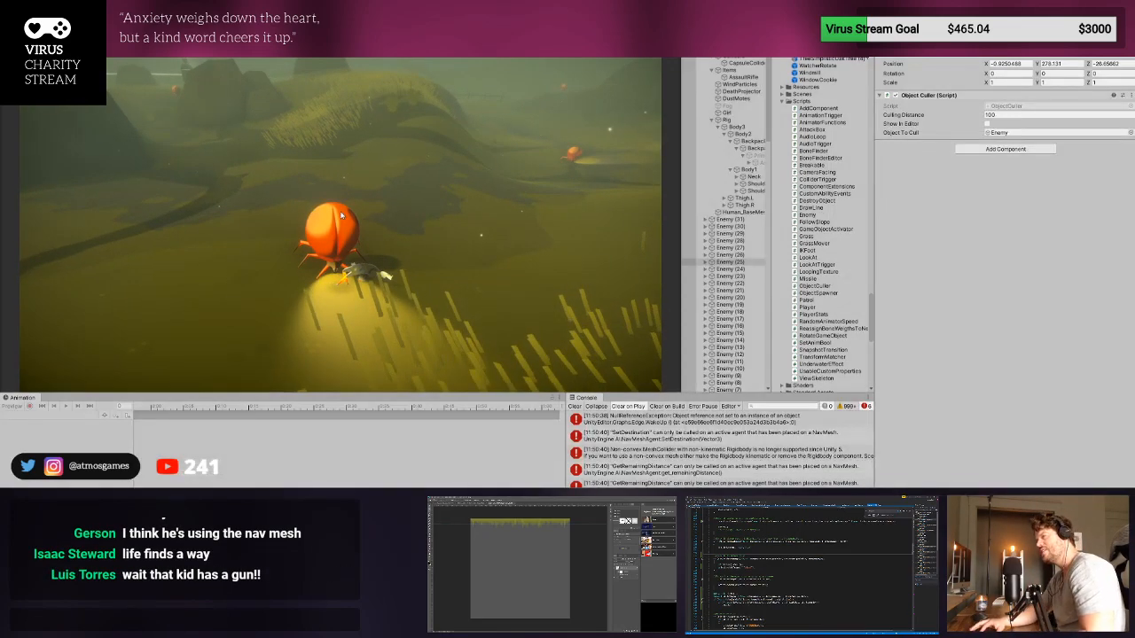
pyautogui.hotkey('ctrl', 'p')
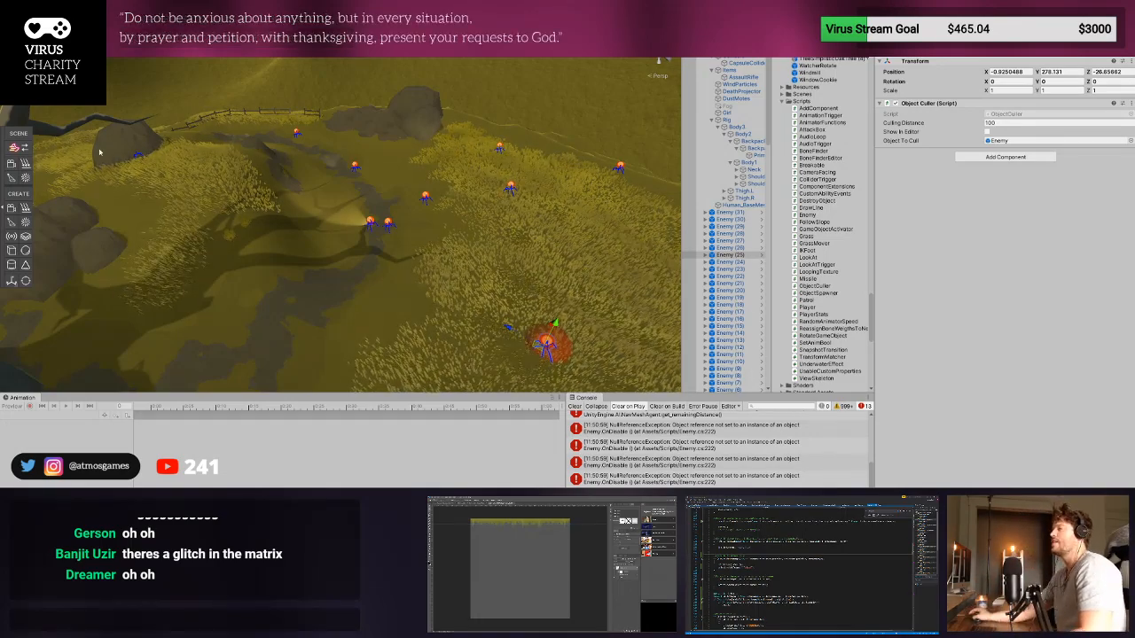
# - Clear the console and check the Enemy script settings in Enemy (25)'s prefab, returning to the scene
pyautogui.moveTo(98, 151); pyautogui.dragTo(402, 125, button='right')
pyautogui.moveTo(401, 124); pyautogui.dragTo(319, 99, button='middle')
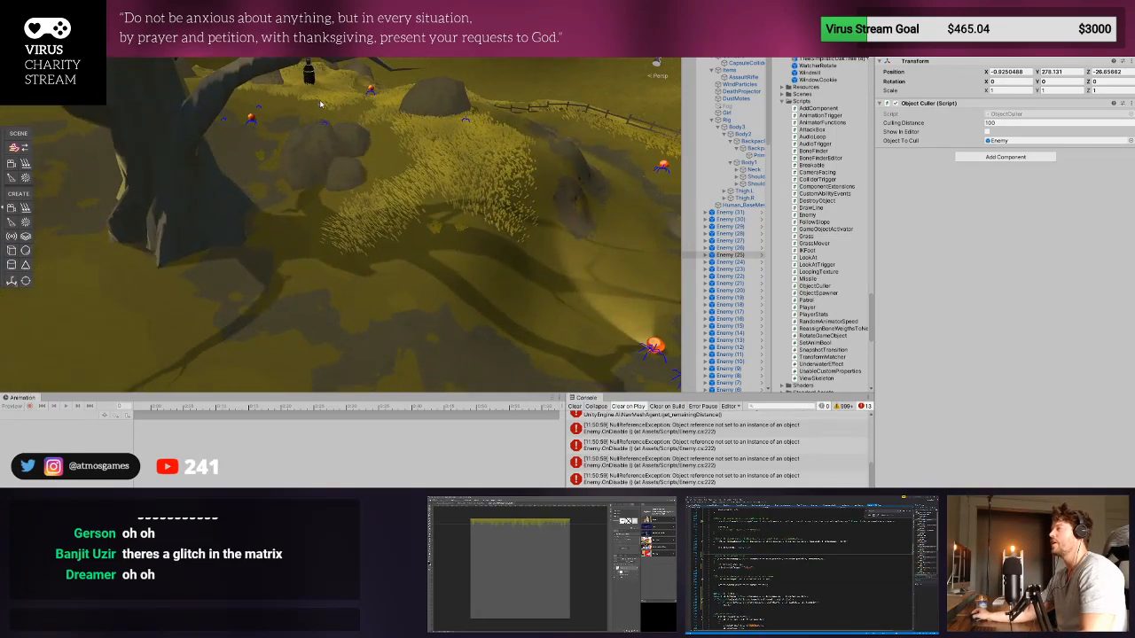
pyautogui.moveTo(352, 111); pyautogui.dragTo(447, 164, button='right')
pyautogui.scroll(-5, 447, 164)
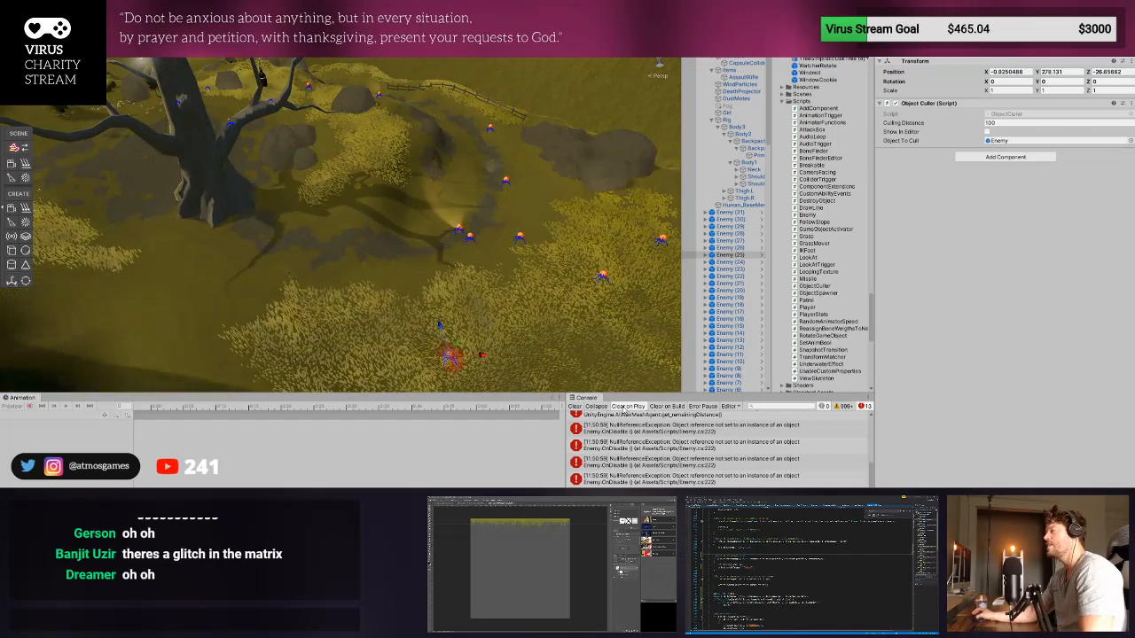
pyautogui.click(575, 406)
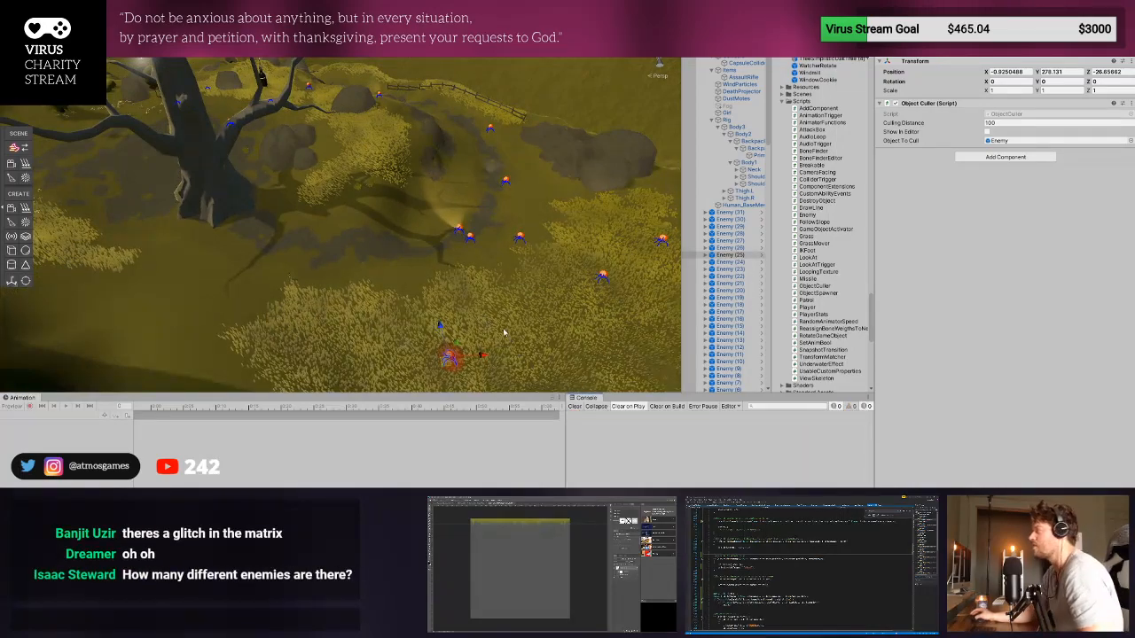
pyautogui.click(761, 253)
pyautogui.click(724, 54)
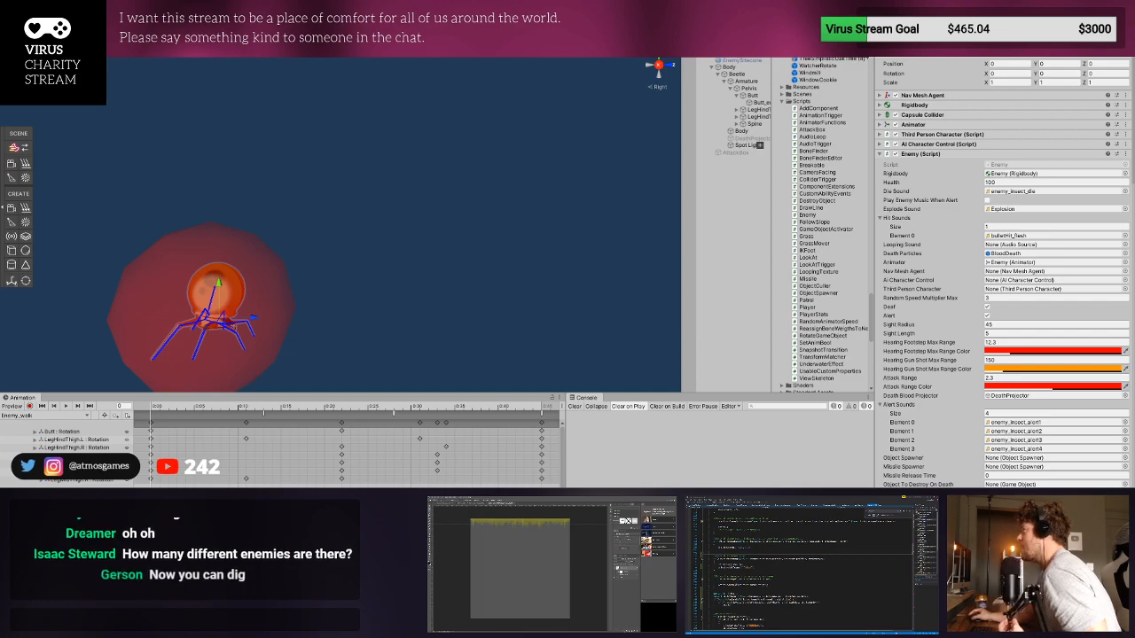
pyautogui.click(689, 38)
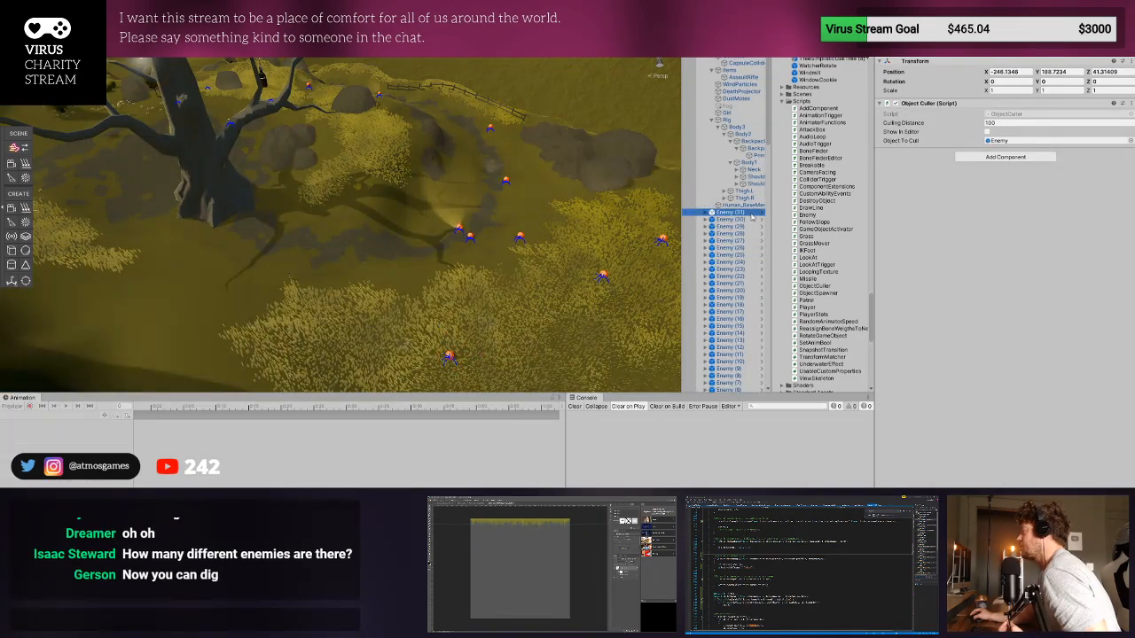
# - Delete Enemy (1) through Enemy (31) from the scene, leaving only the original Enemy
pyautogui.scroll(-5, 744, 221)
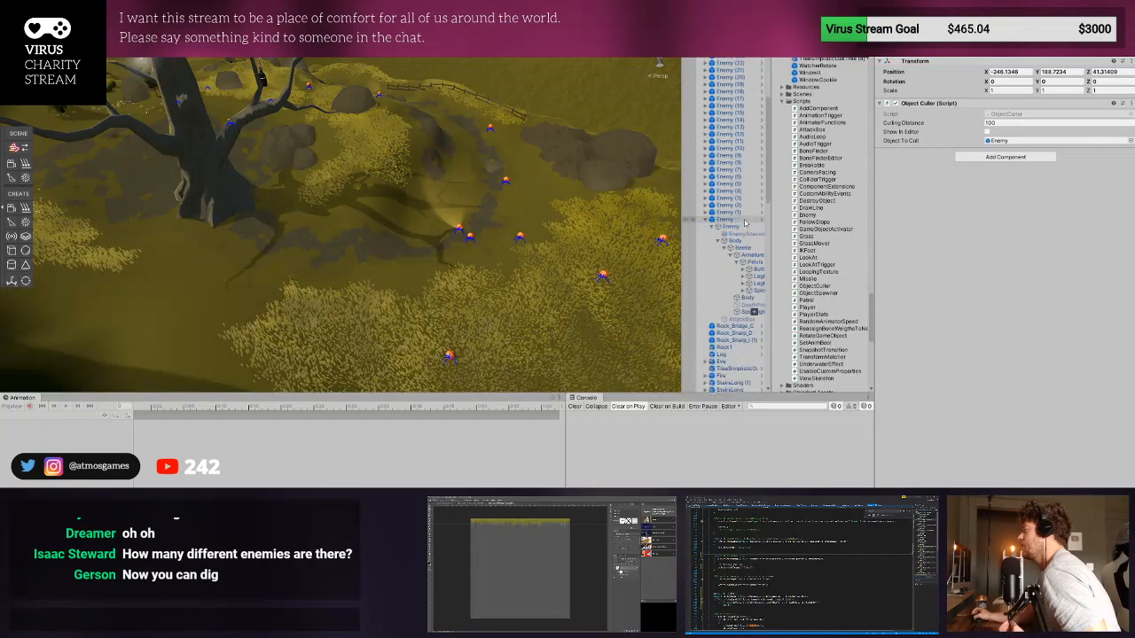
pyautogui.click(743, 220)
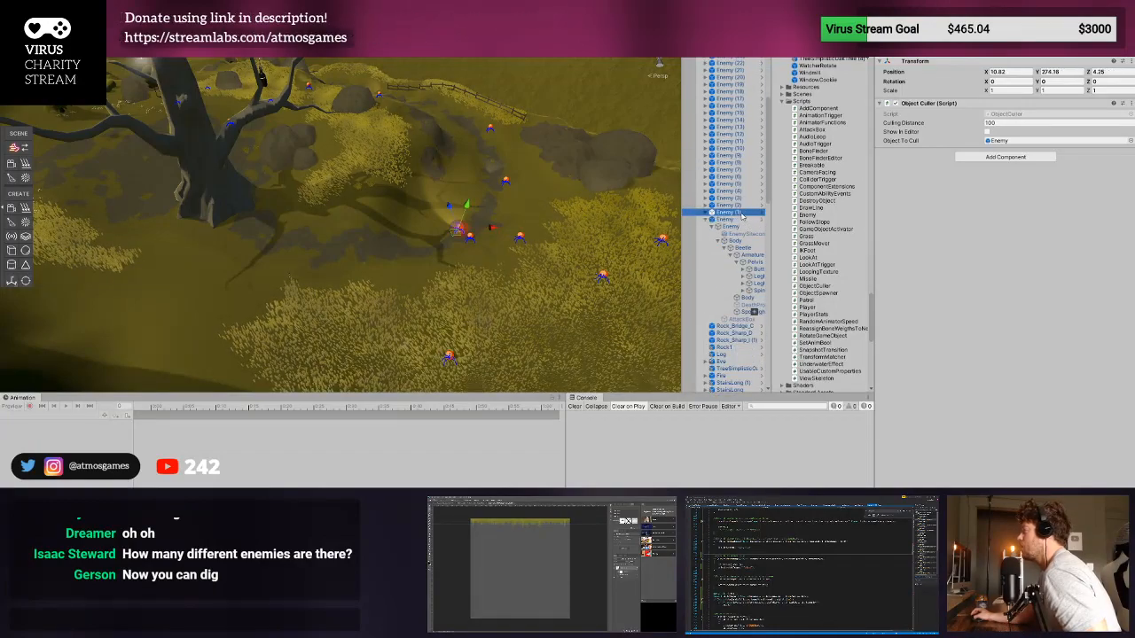
pyautogui.scroll(3, 743, 216)
pyautogui.keyDown('shift'); pyautogui.click(748, 114); pyautogui.keyUp('shift')
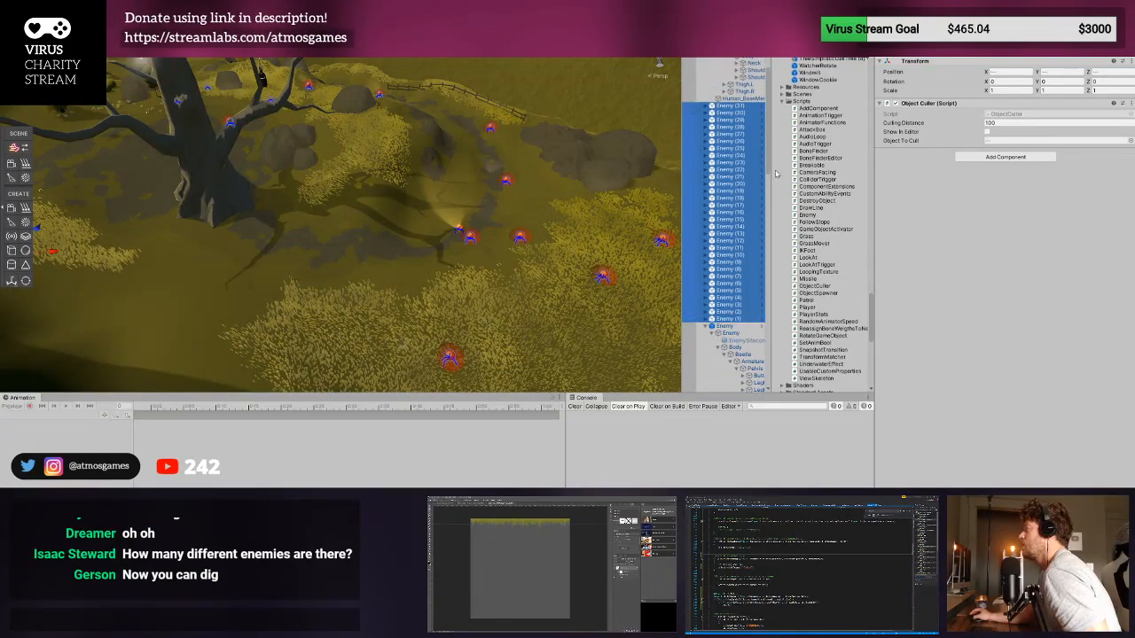
pyautogui.press('Delete')
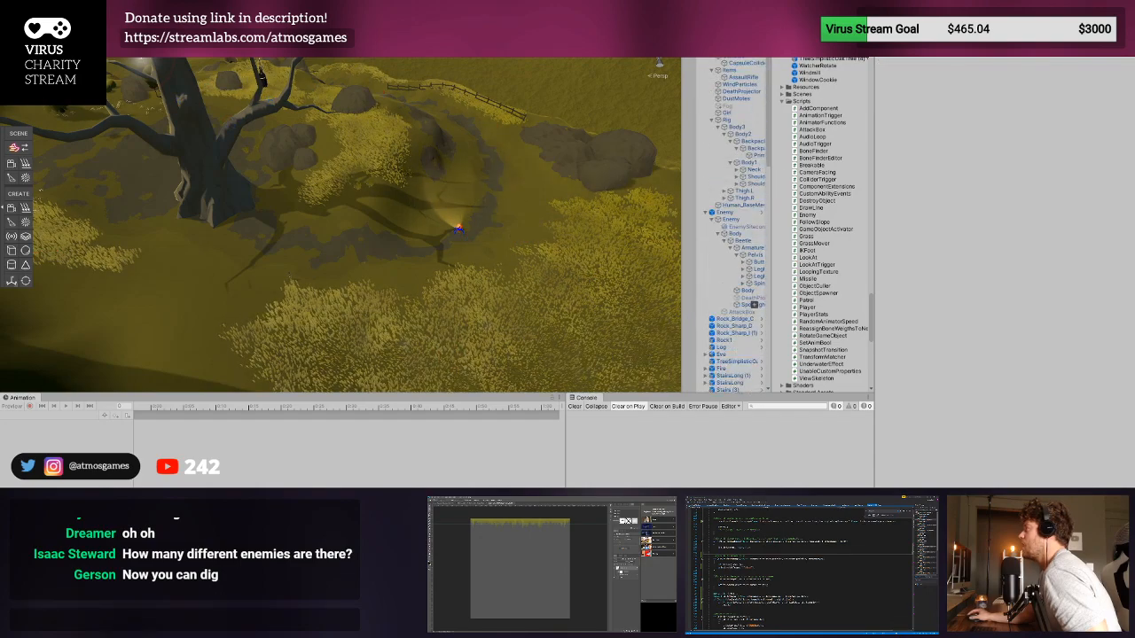
# - Show the remaining enemy's Enemy script and playtest its sight by moving the player around it with Sight Length 5
pyautogui.scroll(-5, 736, 222)
pyautogui.click(732, 49)
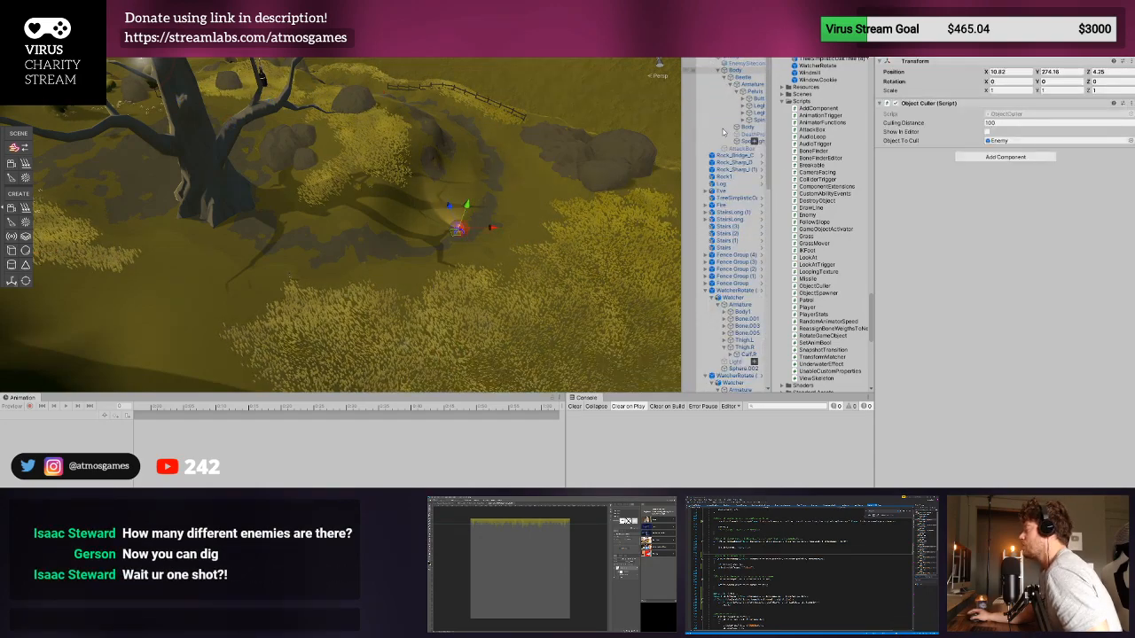
pyautogui.click(745, 60)
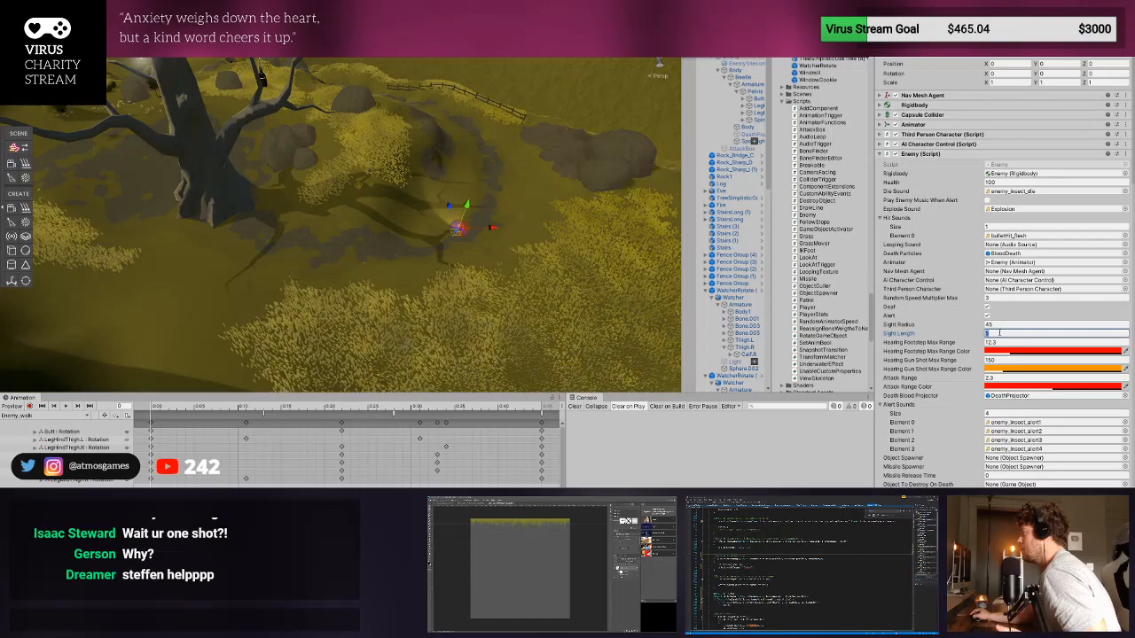
pyautogui.hotkey('ctrl', 'p')
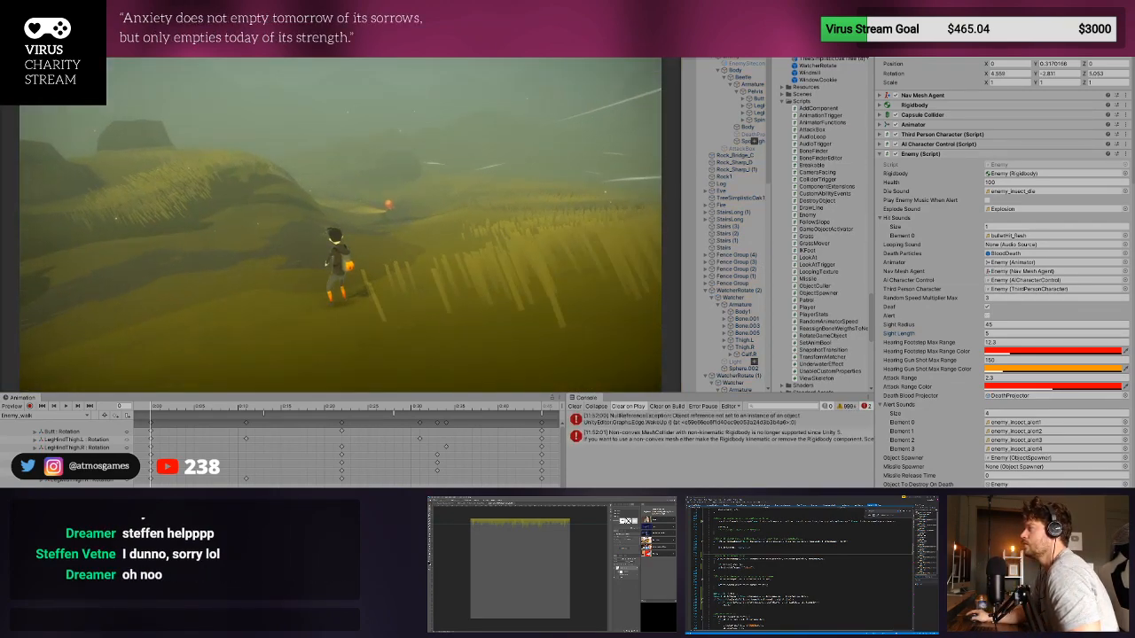
pyautogui.press('w')
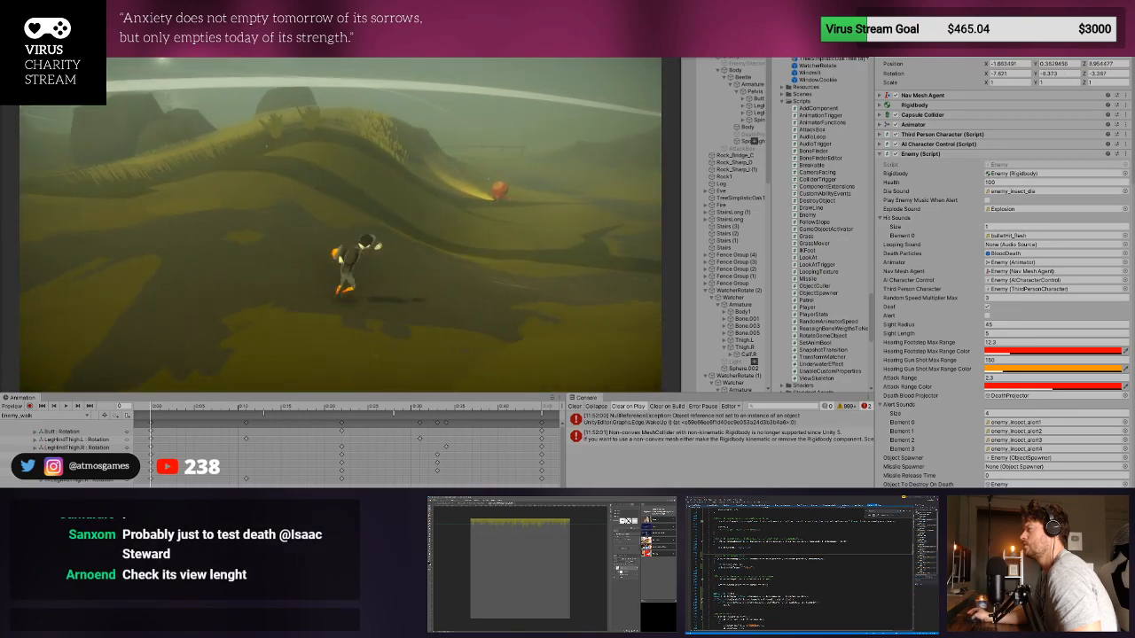
pyautogui.press('w')
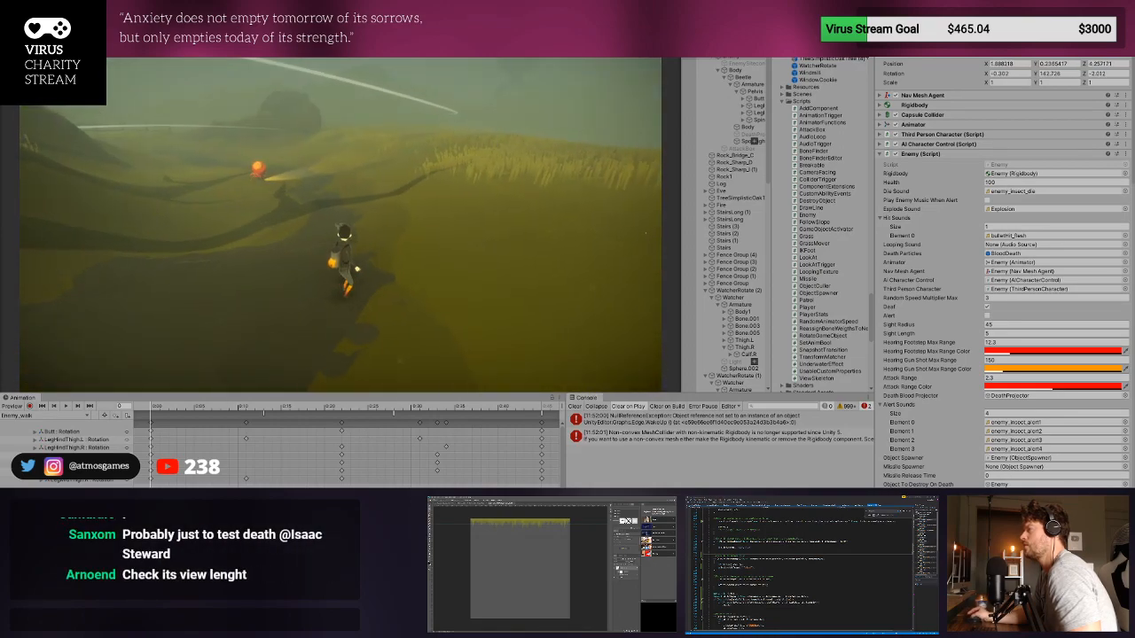
pyautogui.press('w')
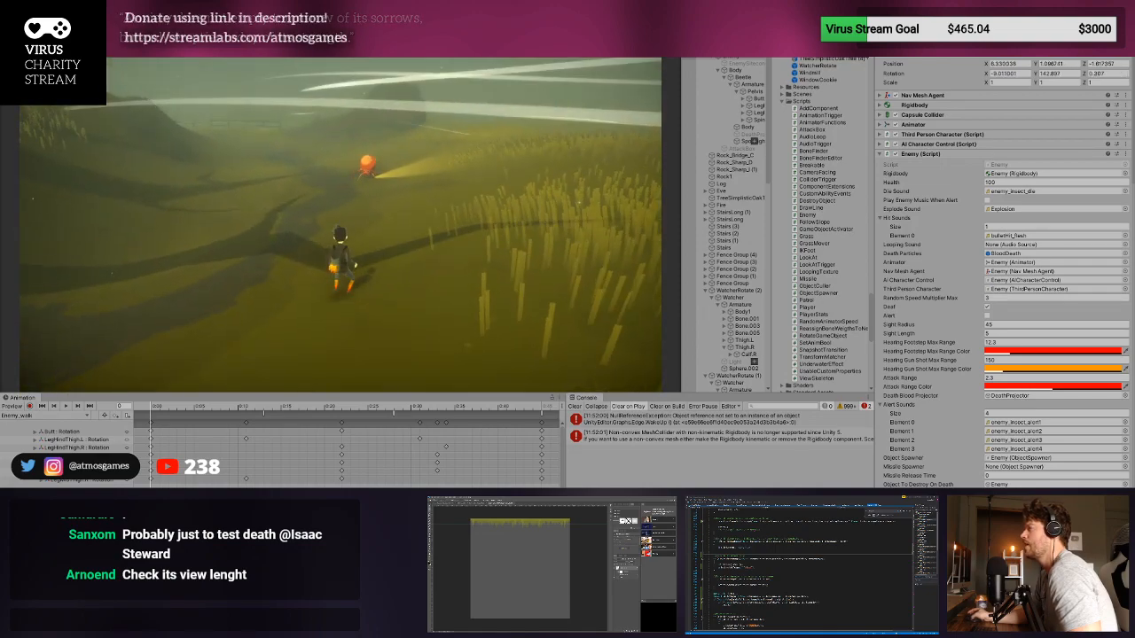
pyautogui.press('w')
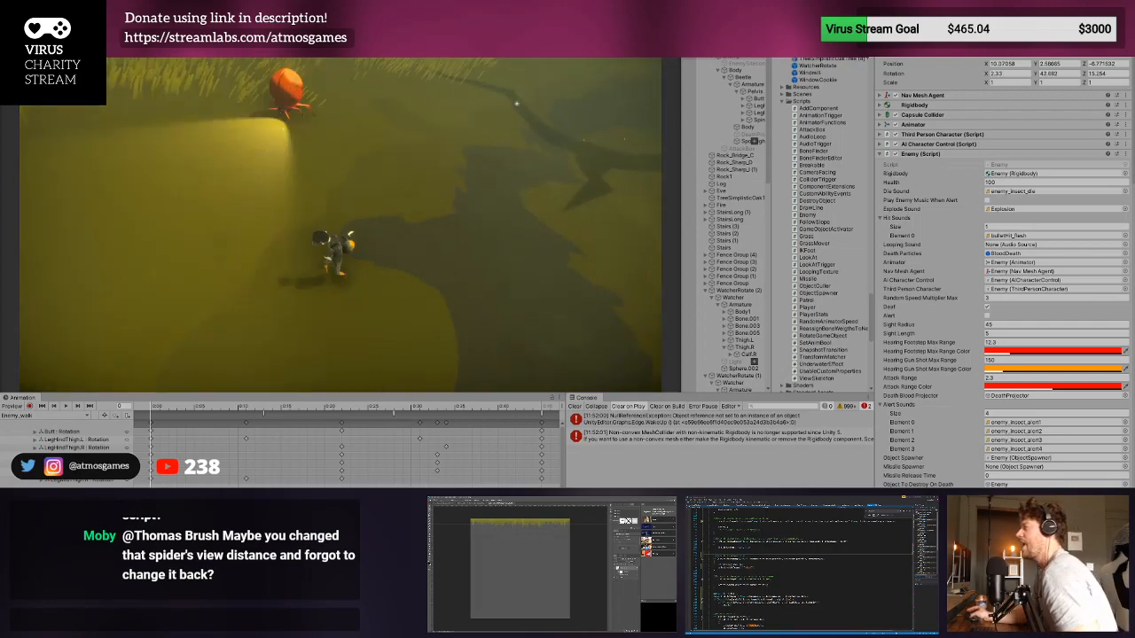
pyautogui.press('d')
pyautogui.press('d')
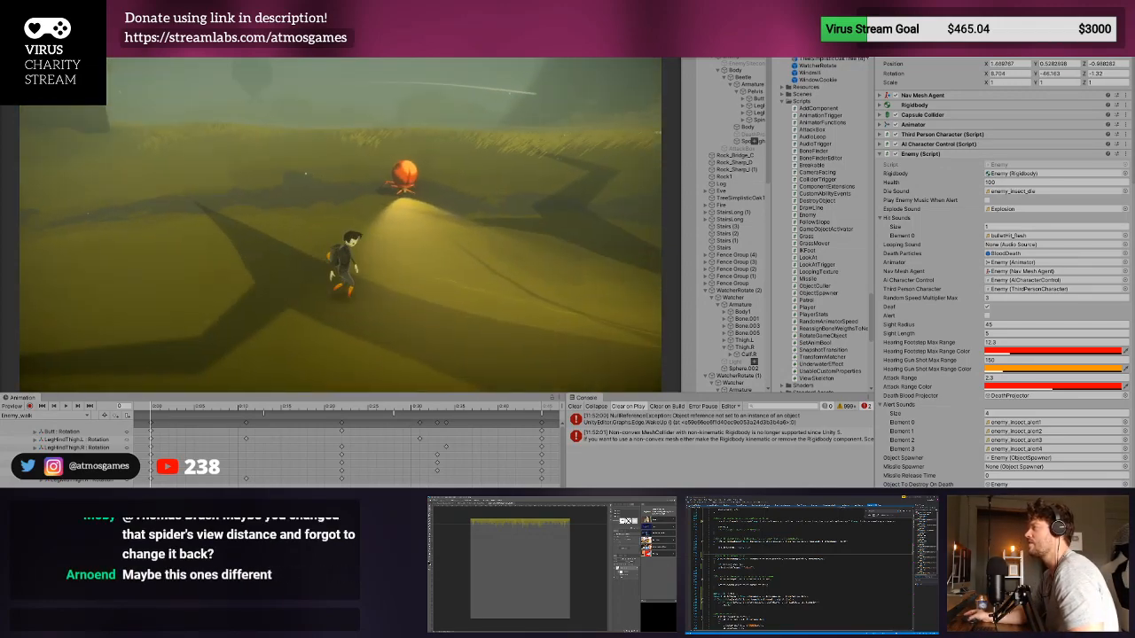
pyautogui.press('d')
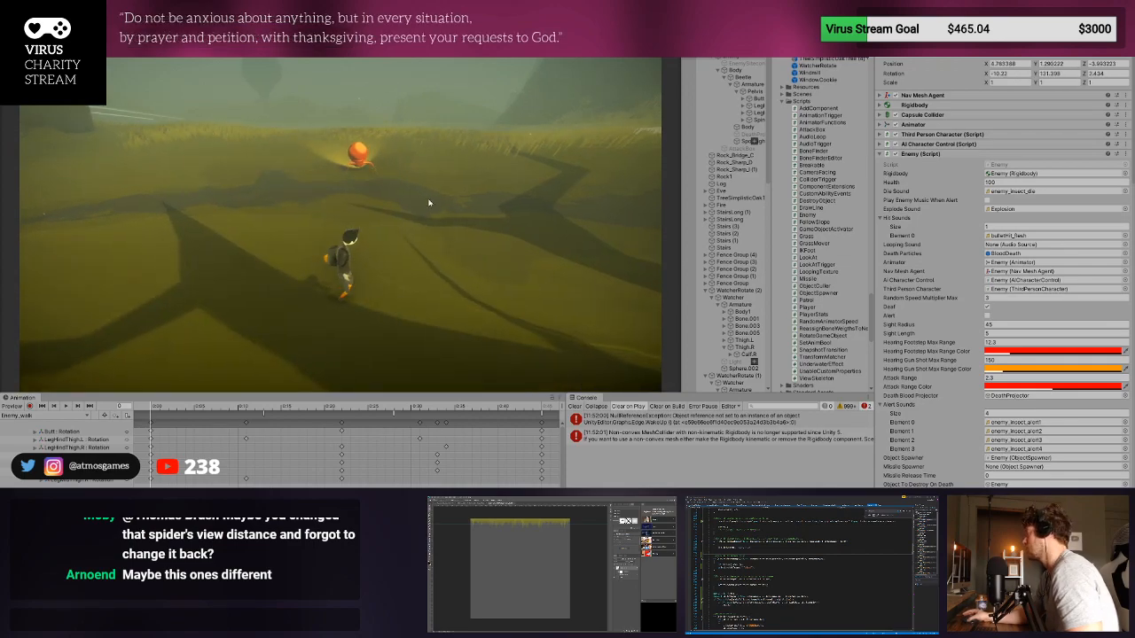
# - Set Sight Length to 10 during play and test the enemy's sight by moving the player through the grass near it
pyautogui.click(1002, 333)
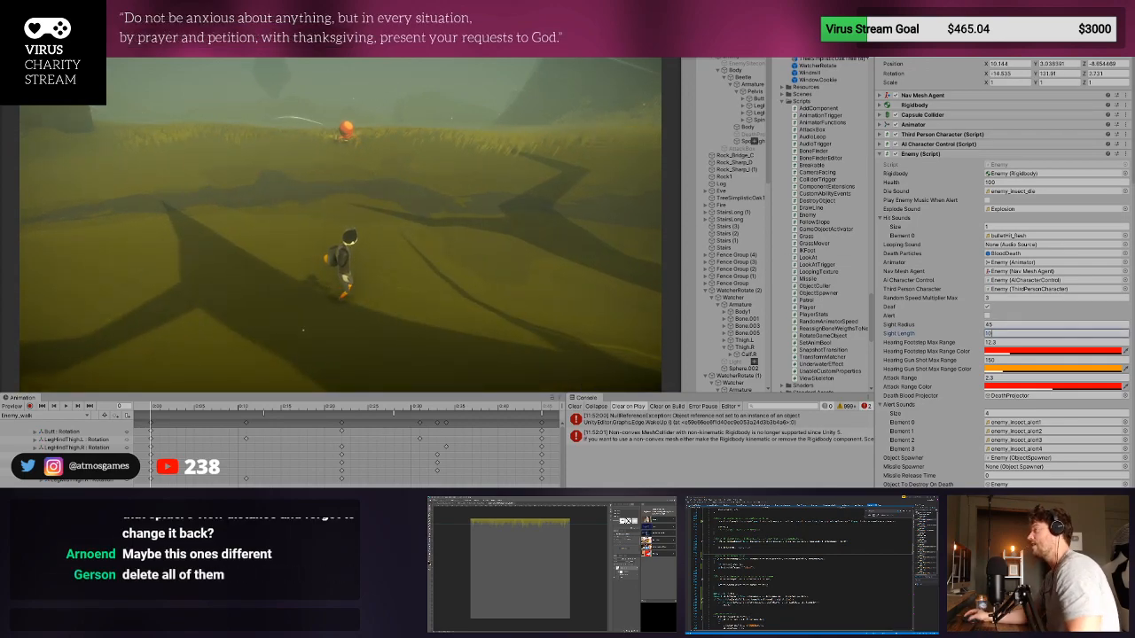
pyautogui.press('w')
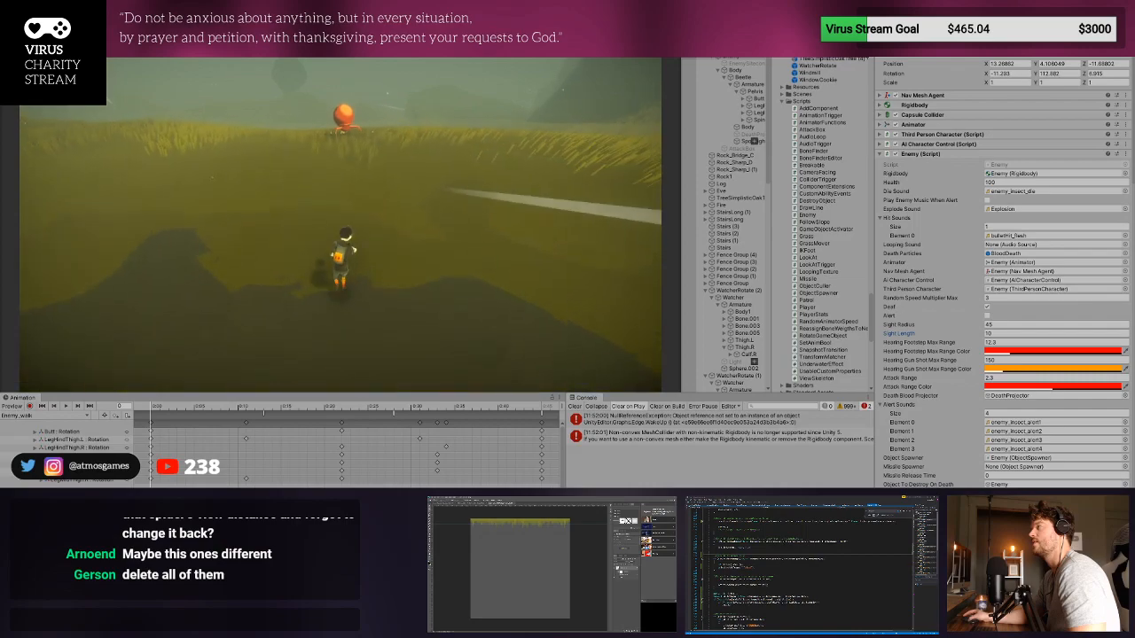
pyautogui.press('d')
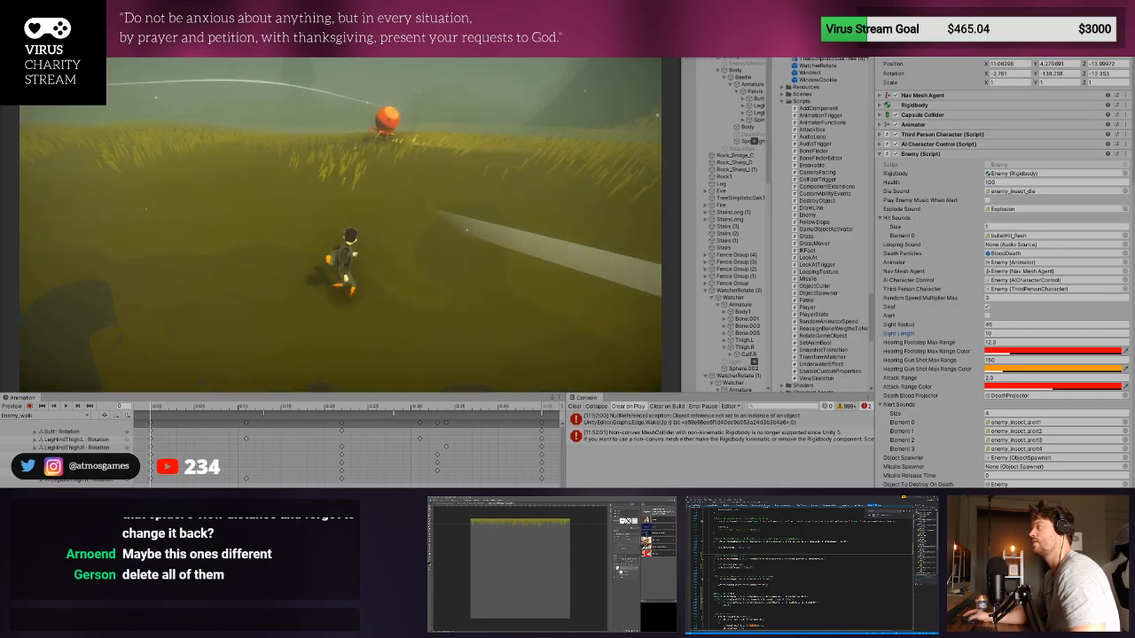
pyautogui.press('s')
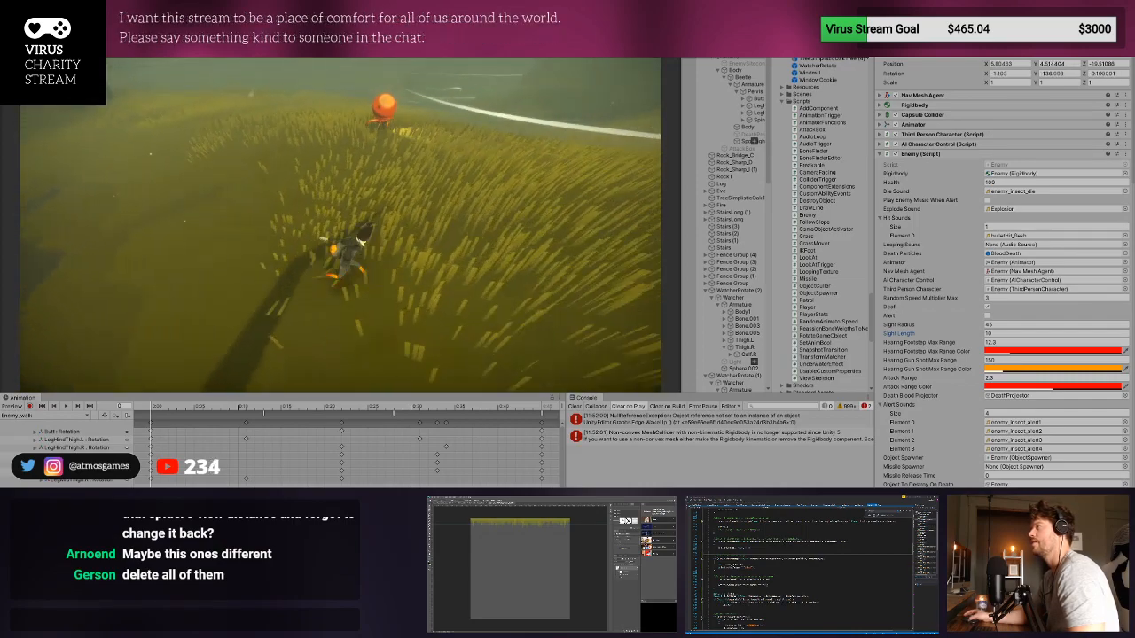
pyautogui.press('d')
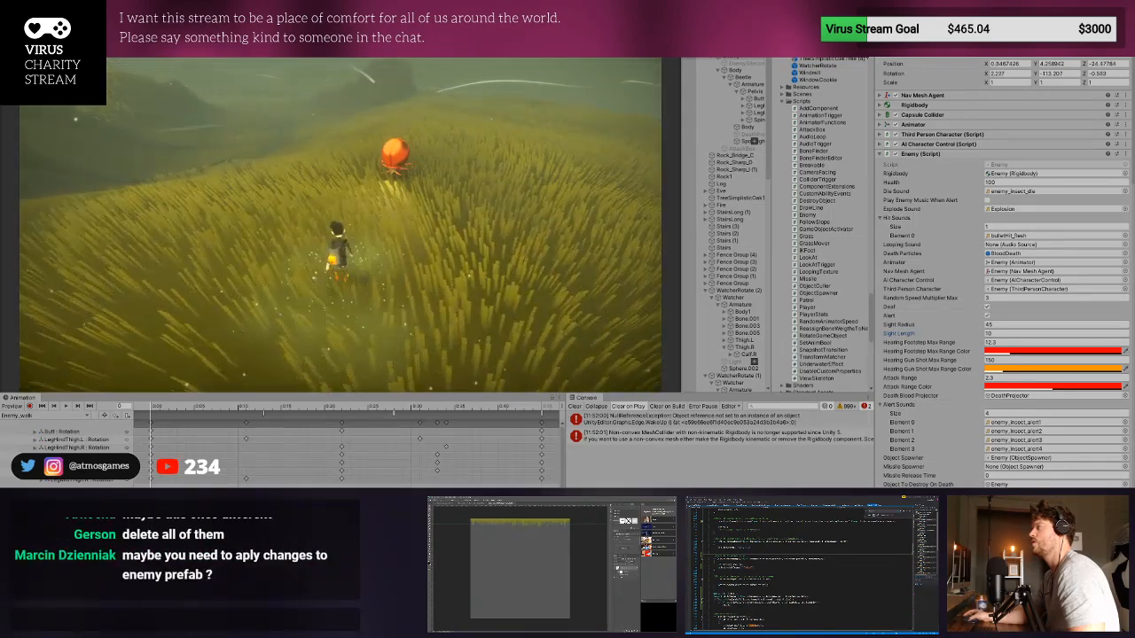
pyautogui.press('a')
pyautogui.press('a')
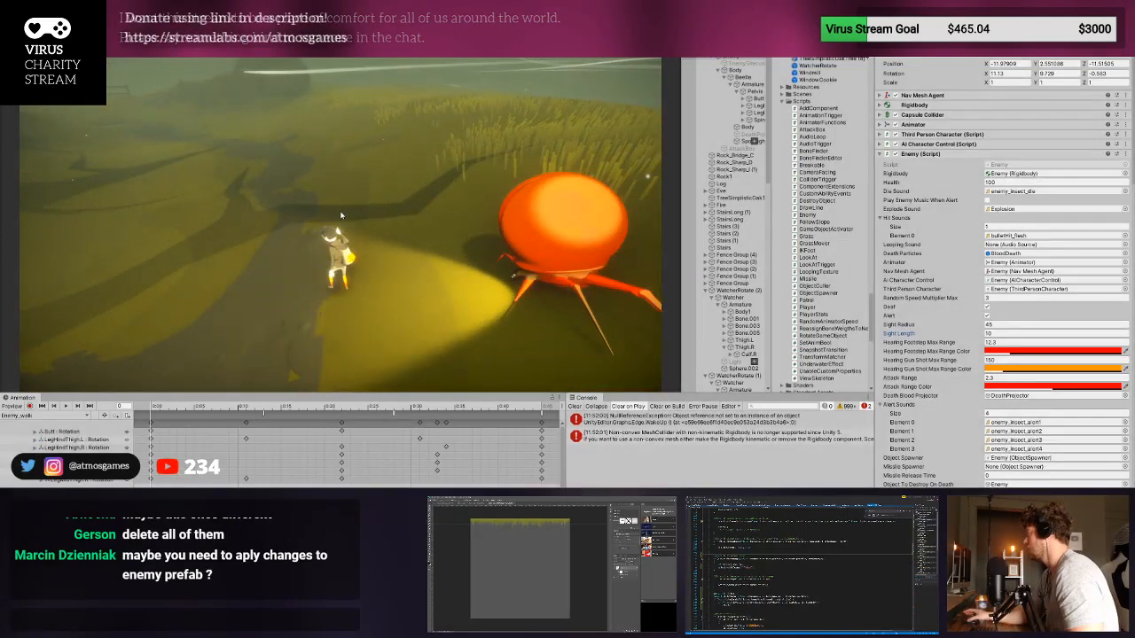
# - Exit Play mode, set the enemy's Sight Length to 12, and select its prefab asset in the project
pyautogui.hotkey('ctrl', 'p')
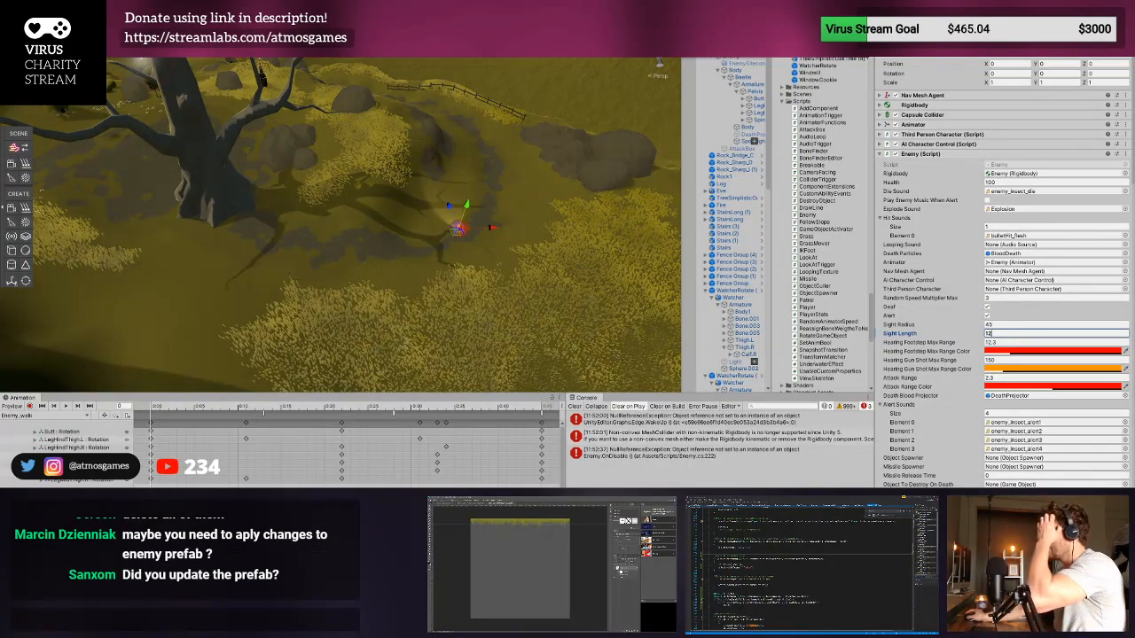
pyautogui.click(734, 49)
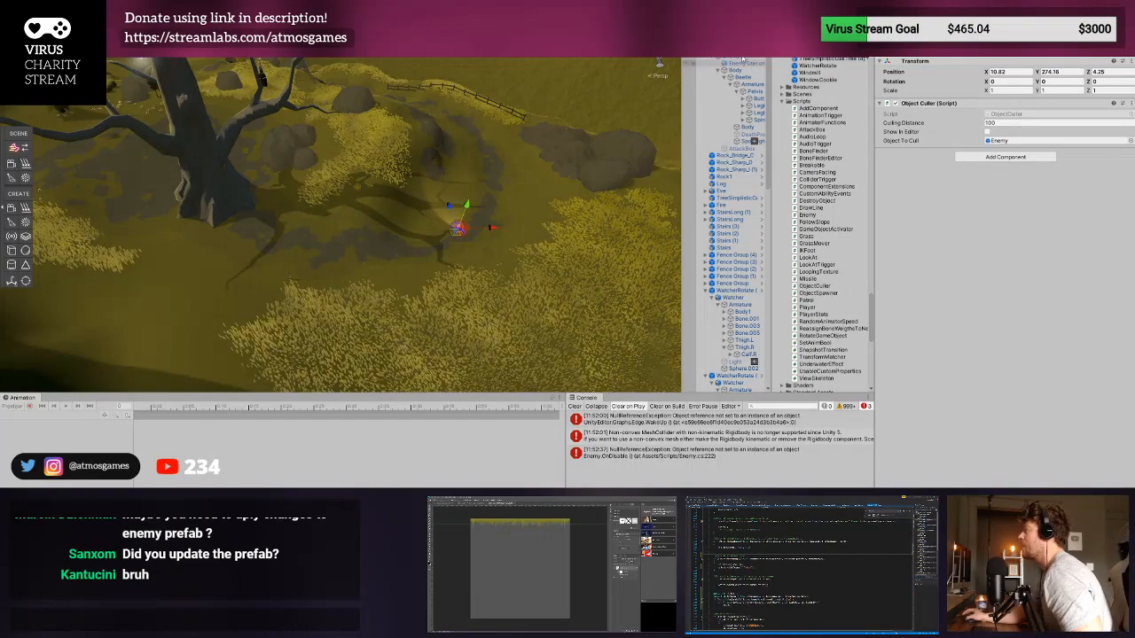
pyautogui.click(741, 57)
pyautogui.click(736, 50)
pyautogui.click(1007, 51)
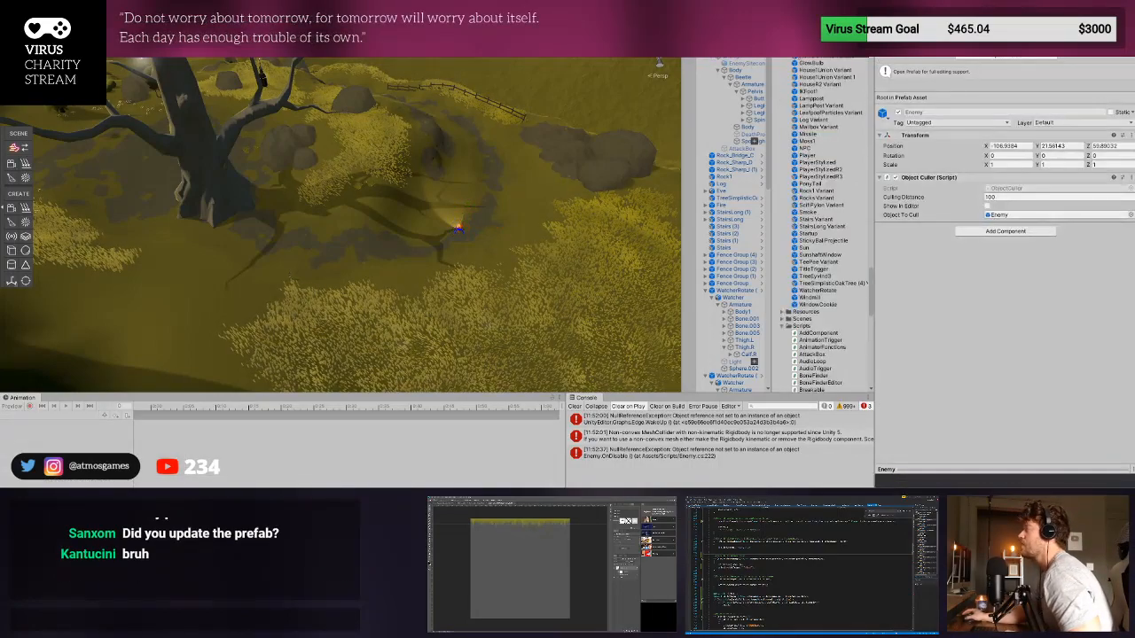
# - Clear the console and place several copies of the Enemy prefab around the tree and rocks, undoing the last placement
pyautogui.click(511, 176)
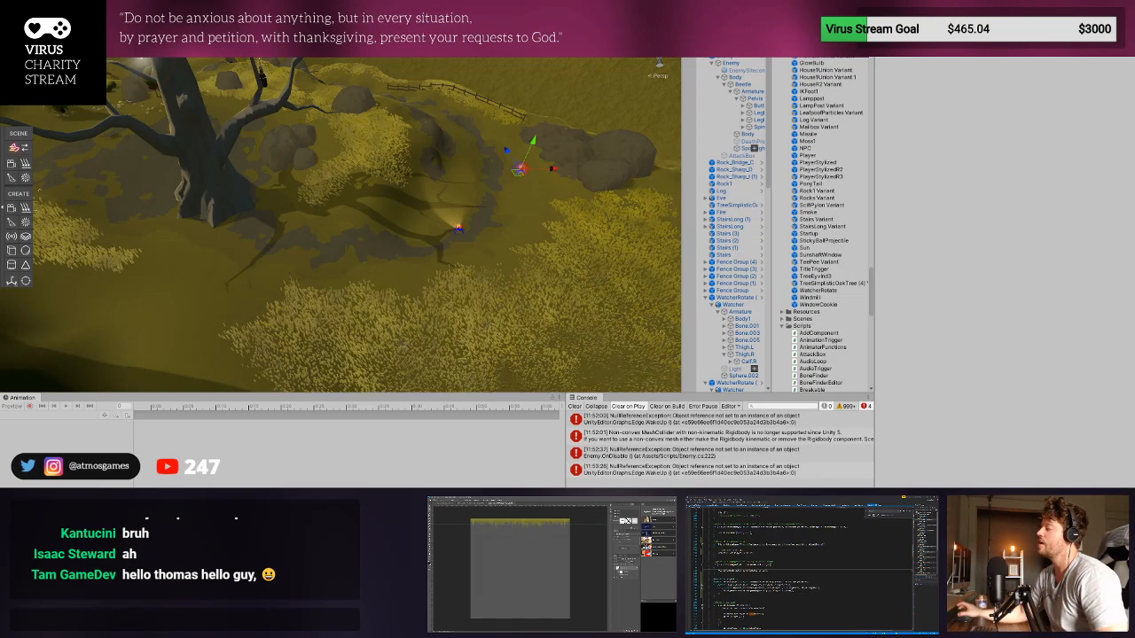
pyautogui.click(575, 406)
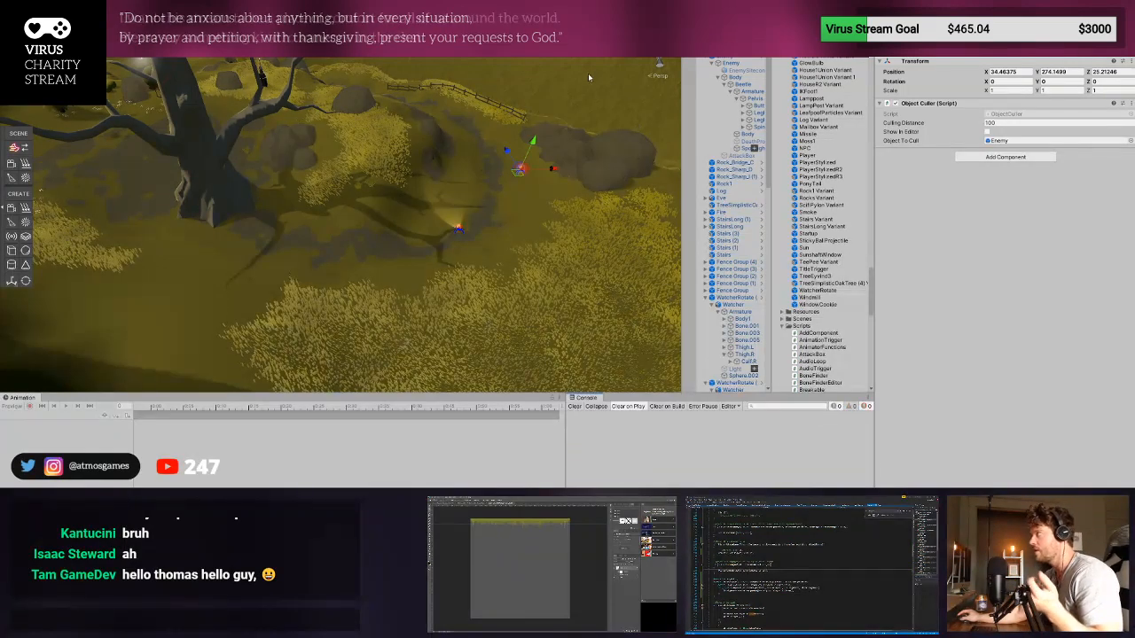
pyautogui.click(734, 56)
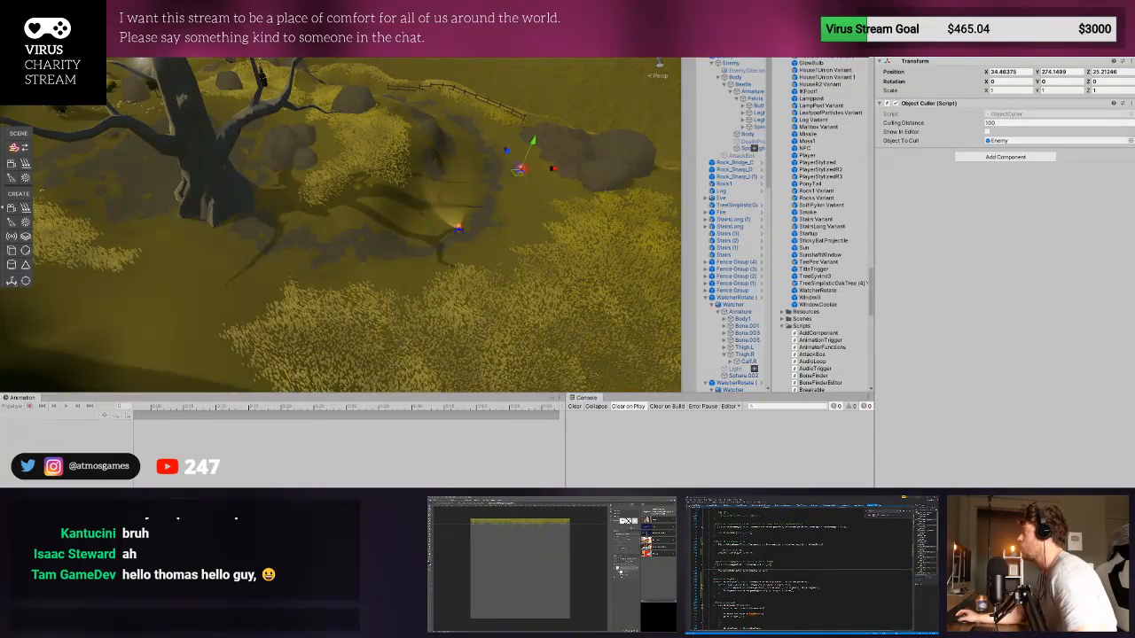
pyautogui.click(807, 49)
pyautogui.moveTo(807, 50); pyautogui.dragTo(461, 132)
pyautogui.moveTo(347, 129); pyautogui.dragTo(336, 134)
pyautogui.moveTo(806, 50); pyautogui.dragTo(181, 281)
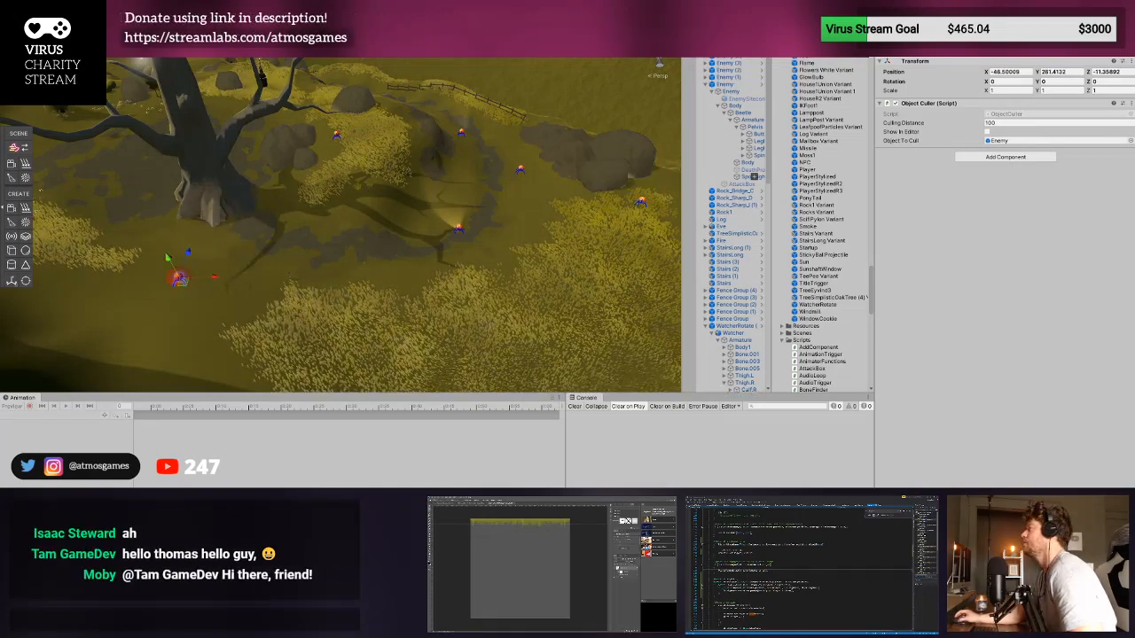
pyautogui.moveTo(807, 50); pyautogui.dragTo(564, 344)
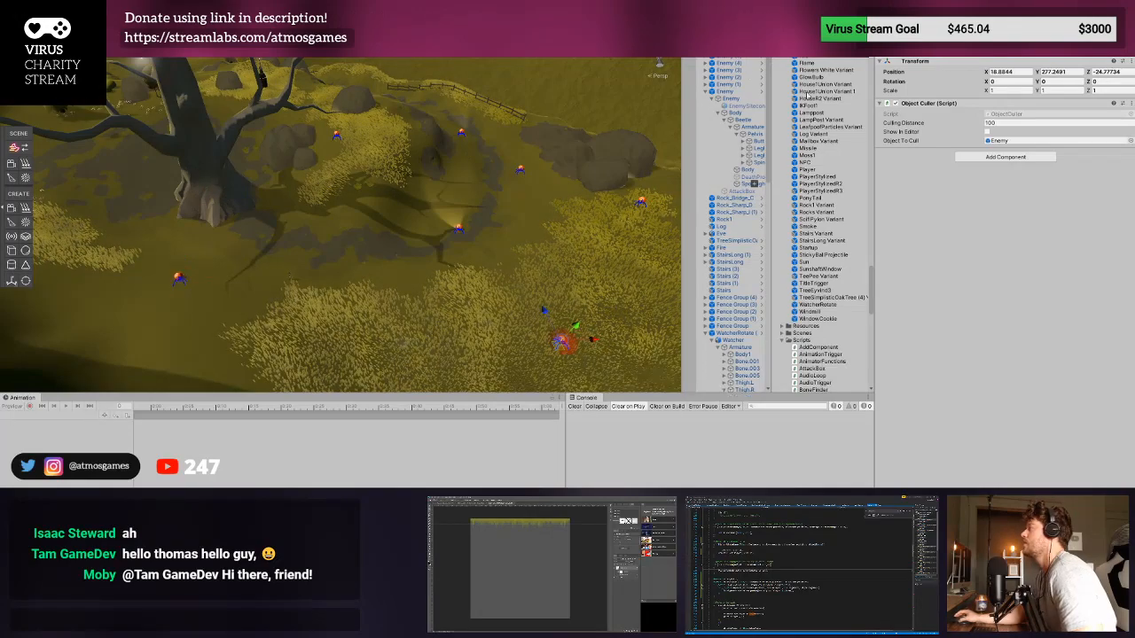
pyautogui.hotkey('ctrl', 'z')
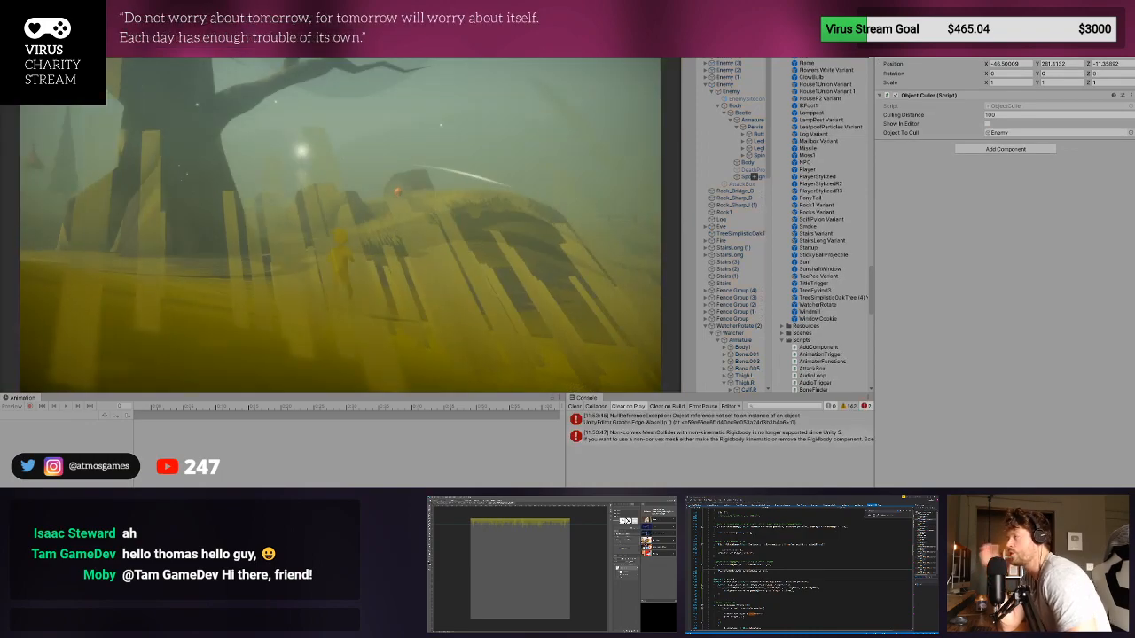
# - Playtest the enemies' sight by running the player through the grass and close past them, and exit Play mode
pyautogui.press('w')
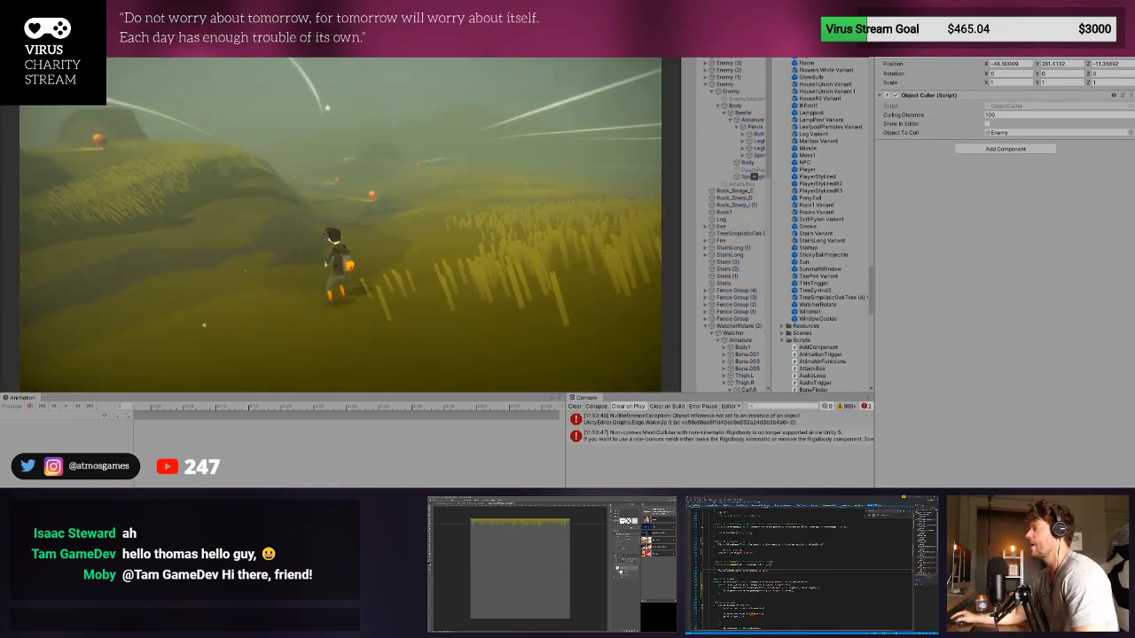
pyautogui.press('w')
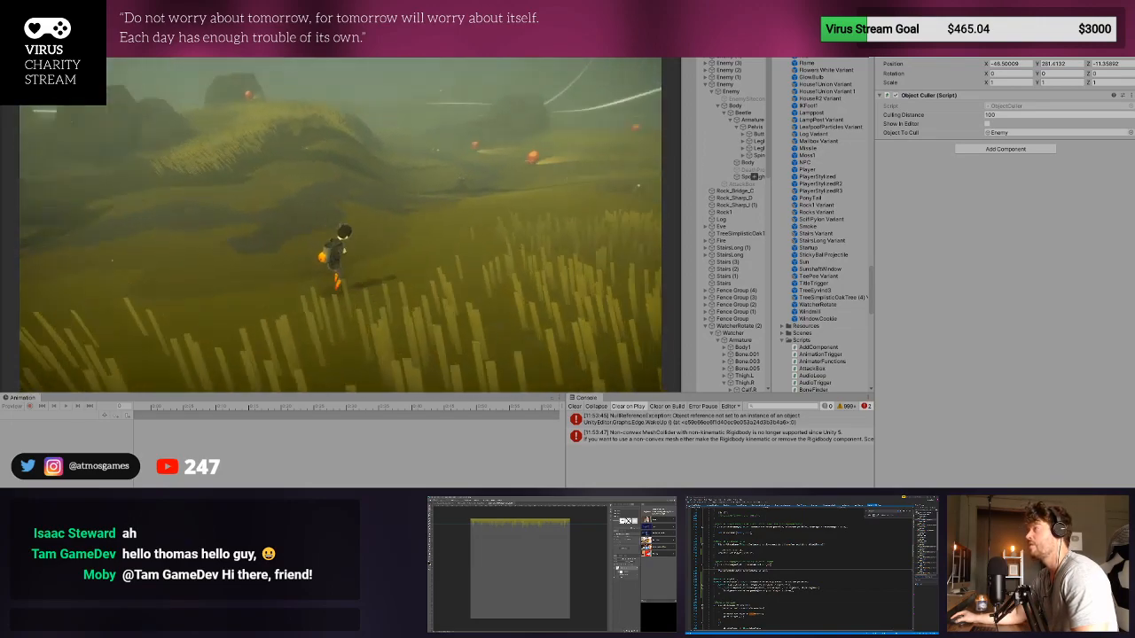
pyautogui.press('w')
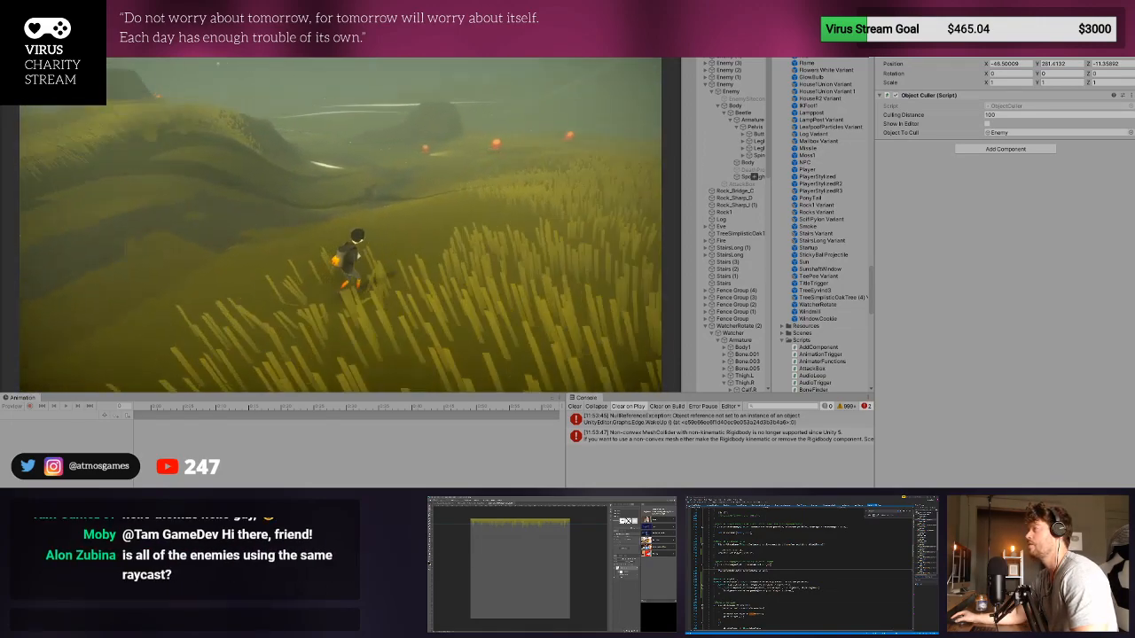
pyautogui.press('w')
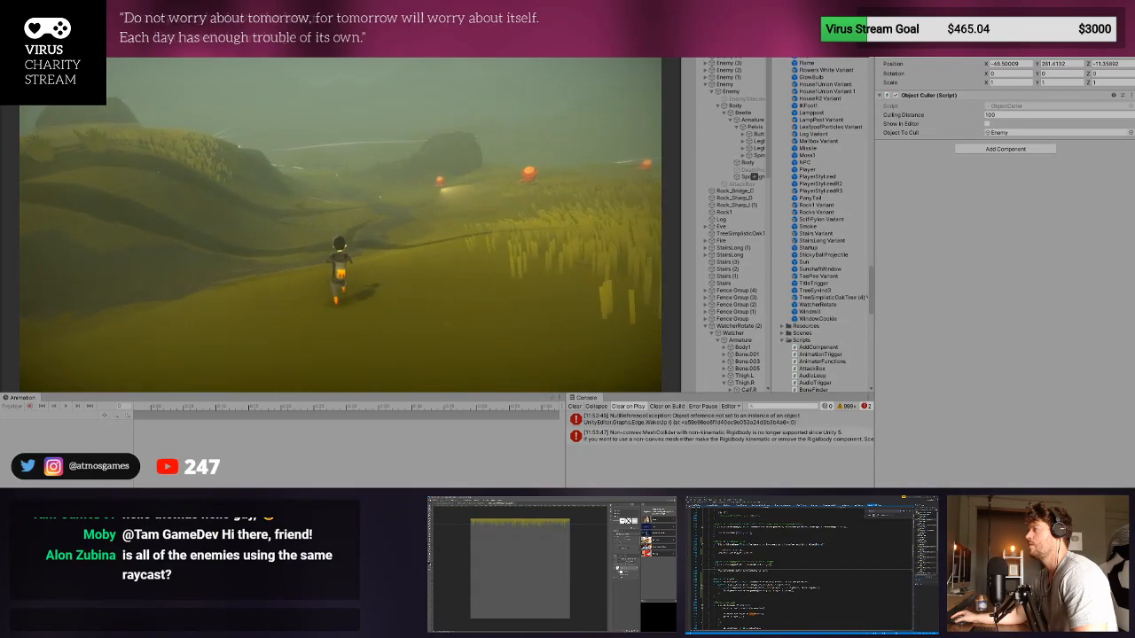
pyautogui.press('w')
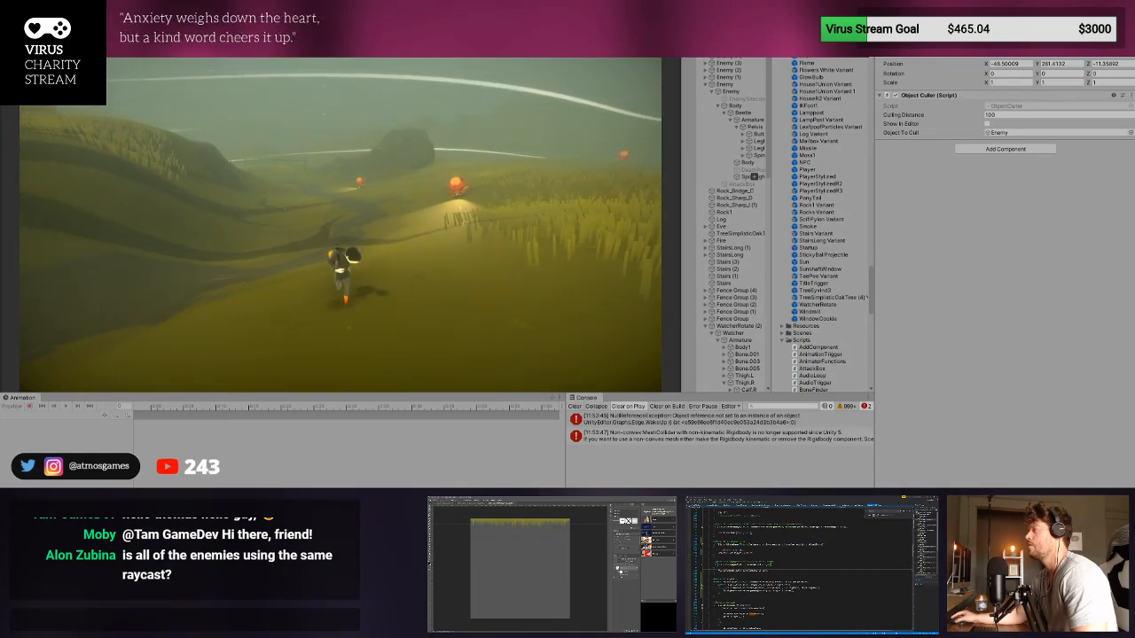
pyautogui.press('w')
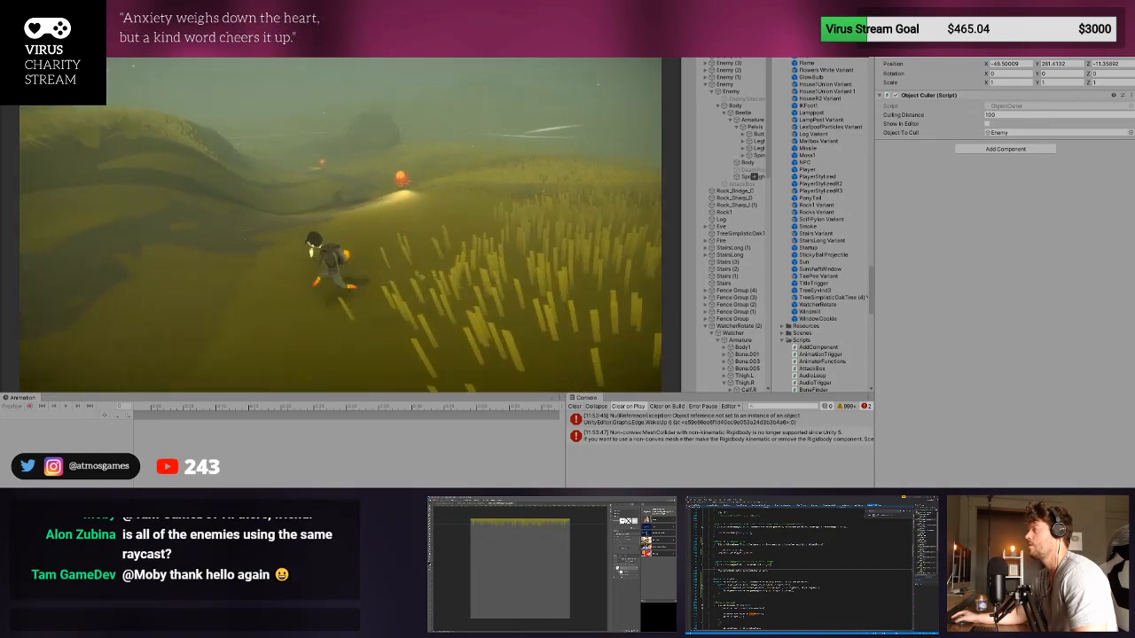
pyautogui.press('w')
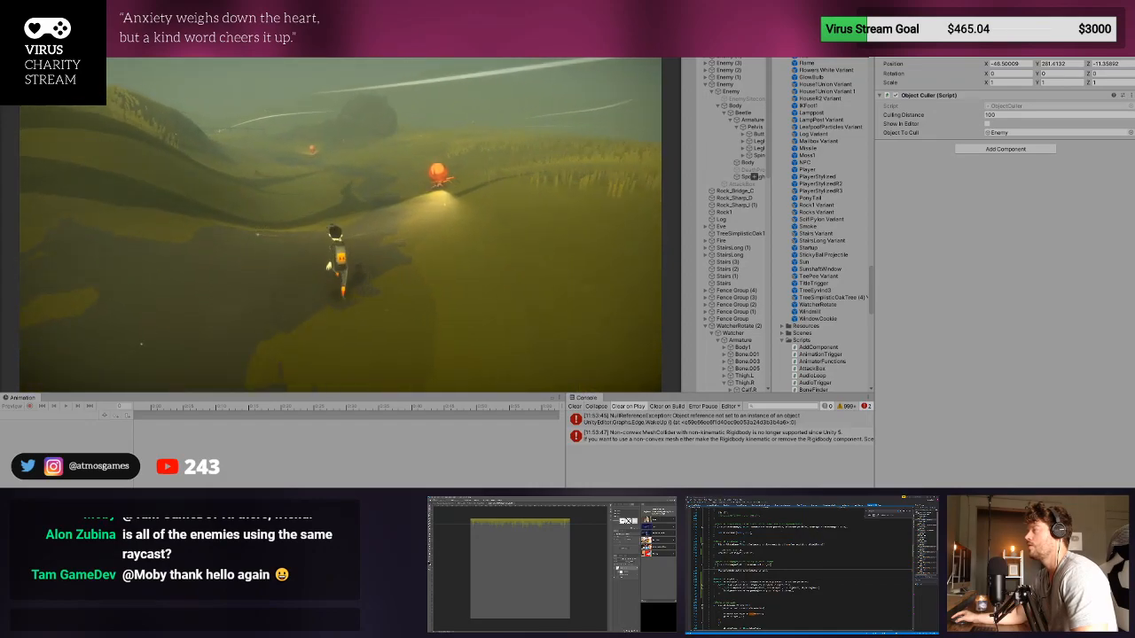
pyautogui.press('w')
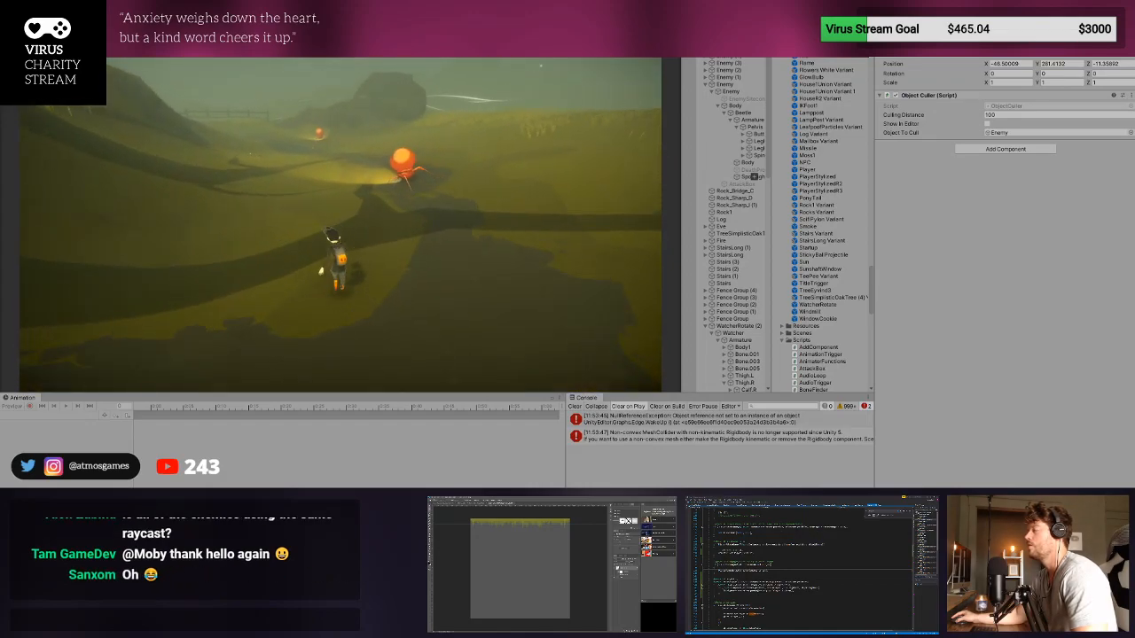
pyautogui.press('w')
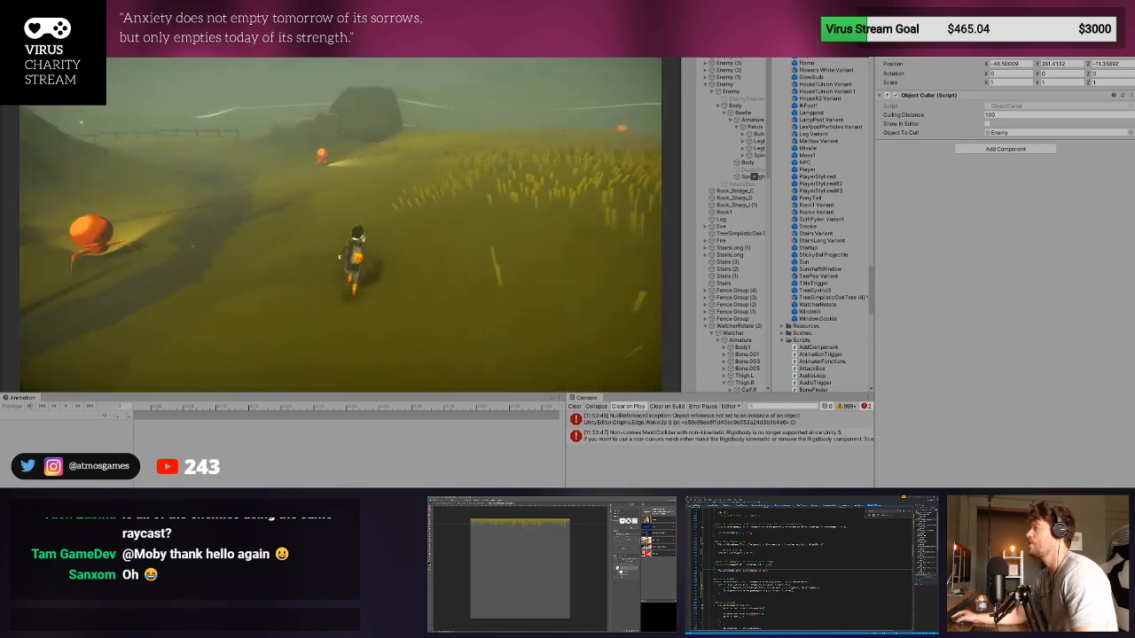
pyautogui.press('w')
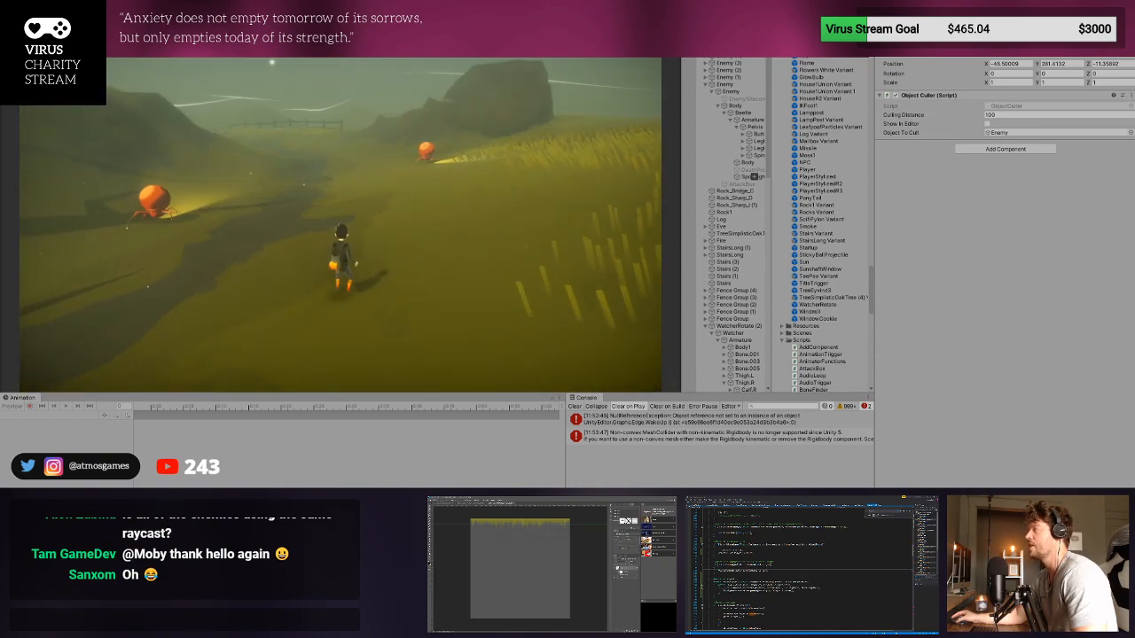
pyautogui.press('w')
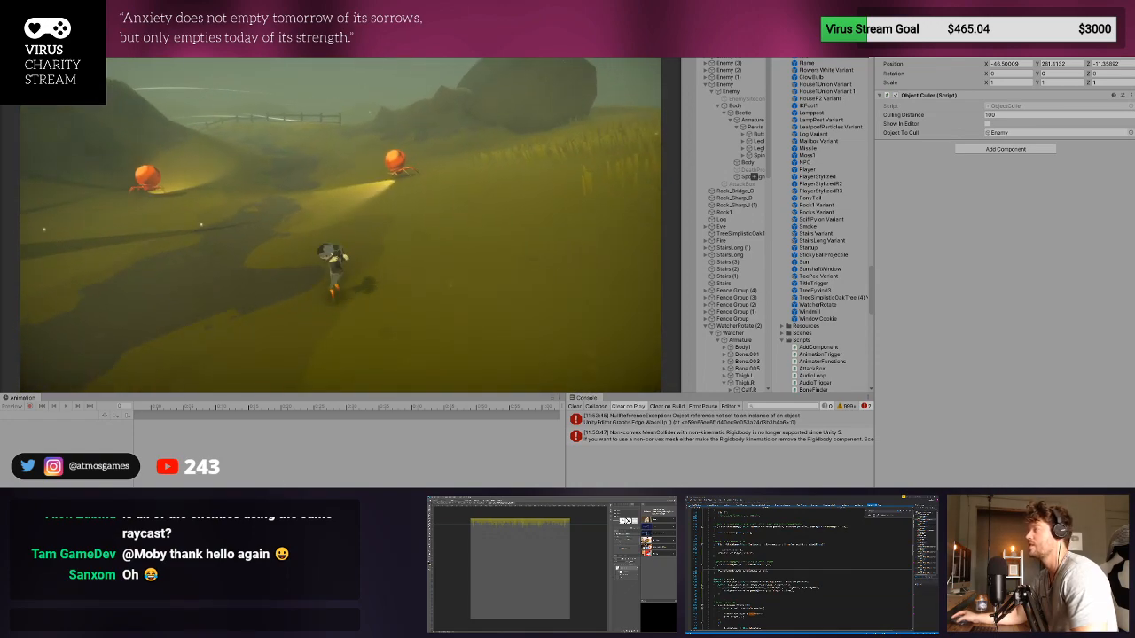
pyautogui.press('w')
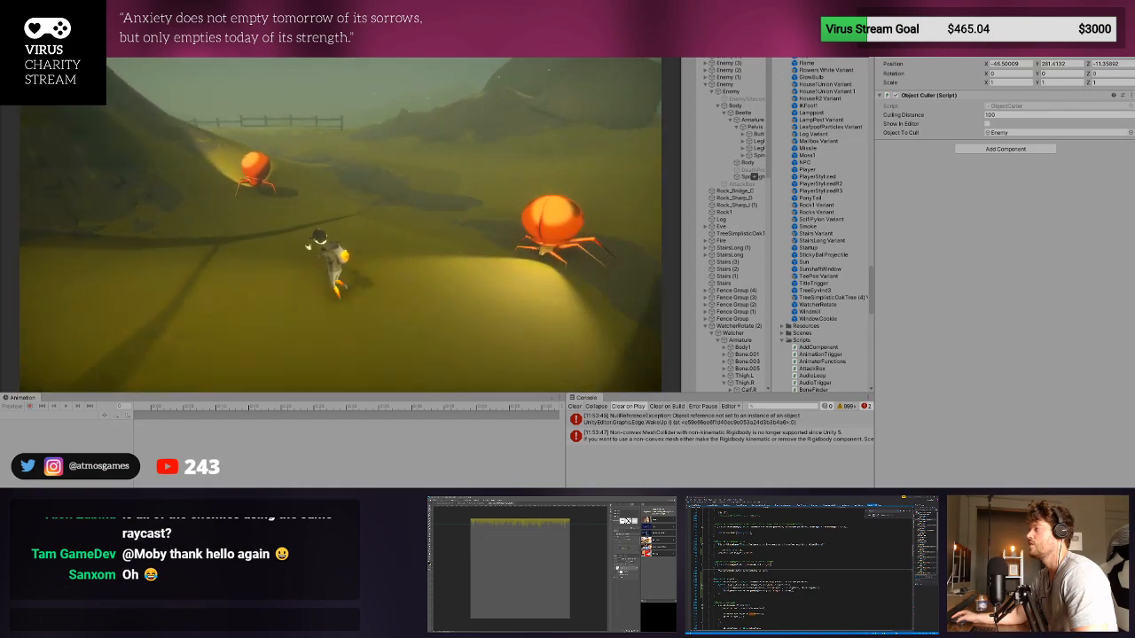
pyautogui.press('w')
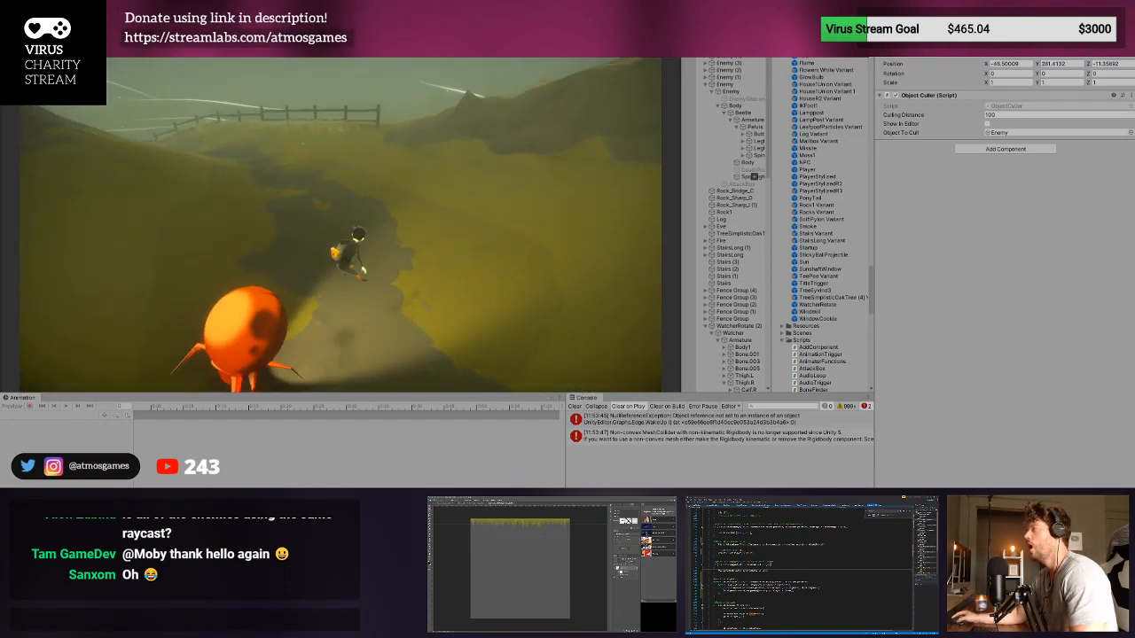
pyautogui.press('w')
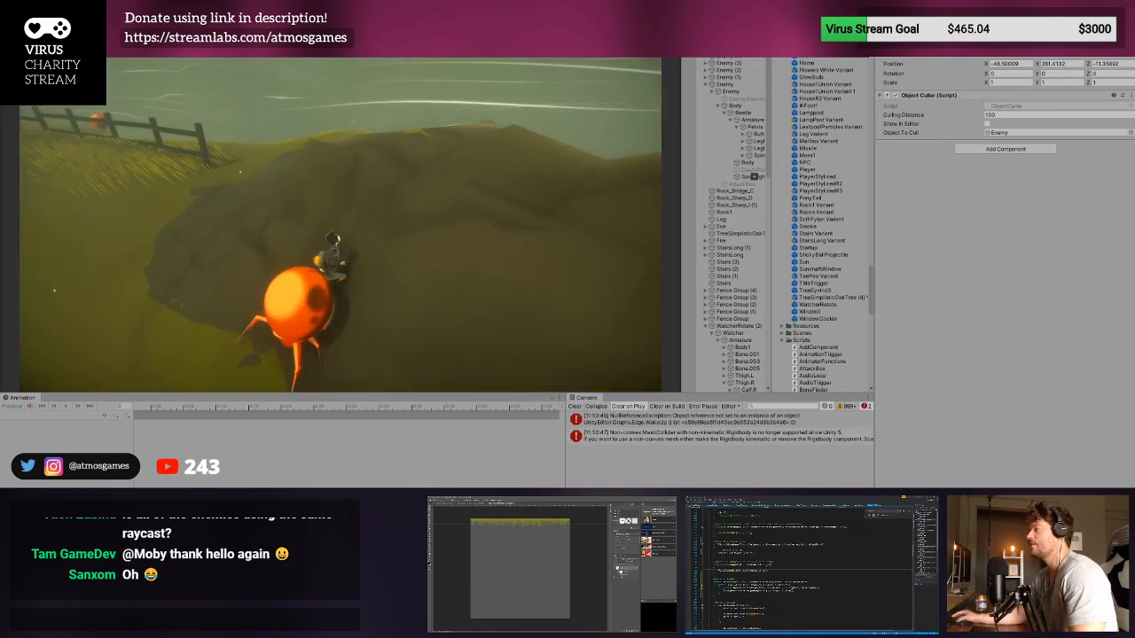
pyautogui.hotkey('ctrl', 'p')
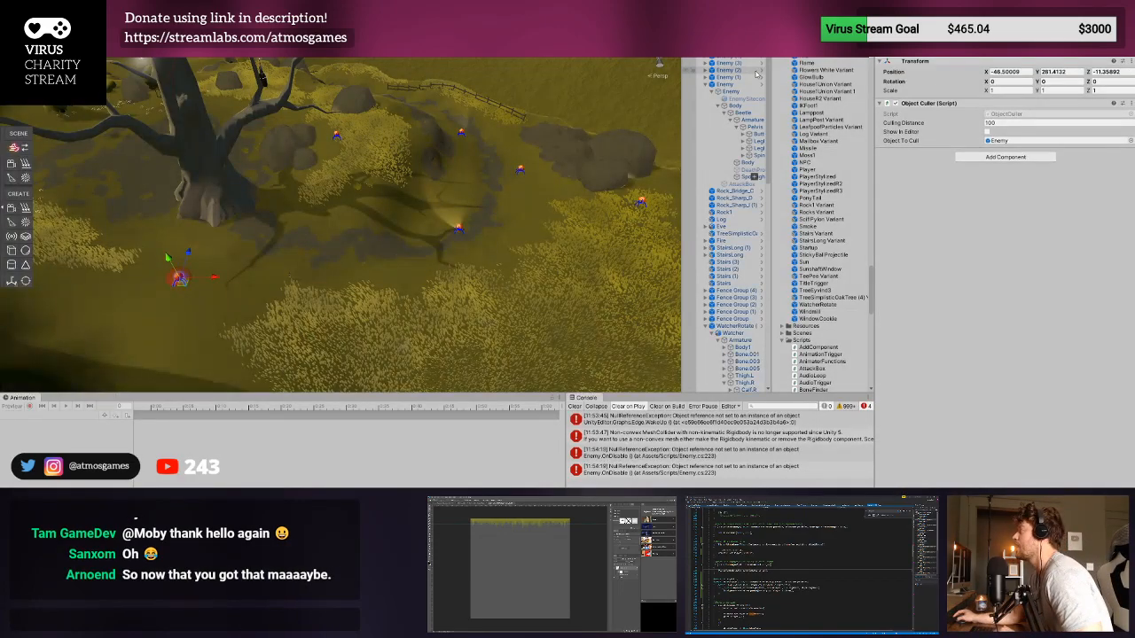
# - Open the Enemy prefab, turn off Deaf in its Enemy script, and restart Play mode
pyautogui.click(759, 77)
pyautogui.click(731, 53)
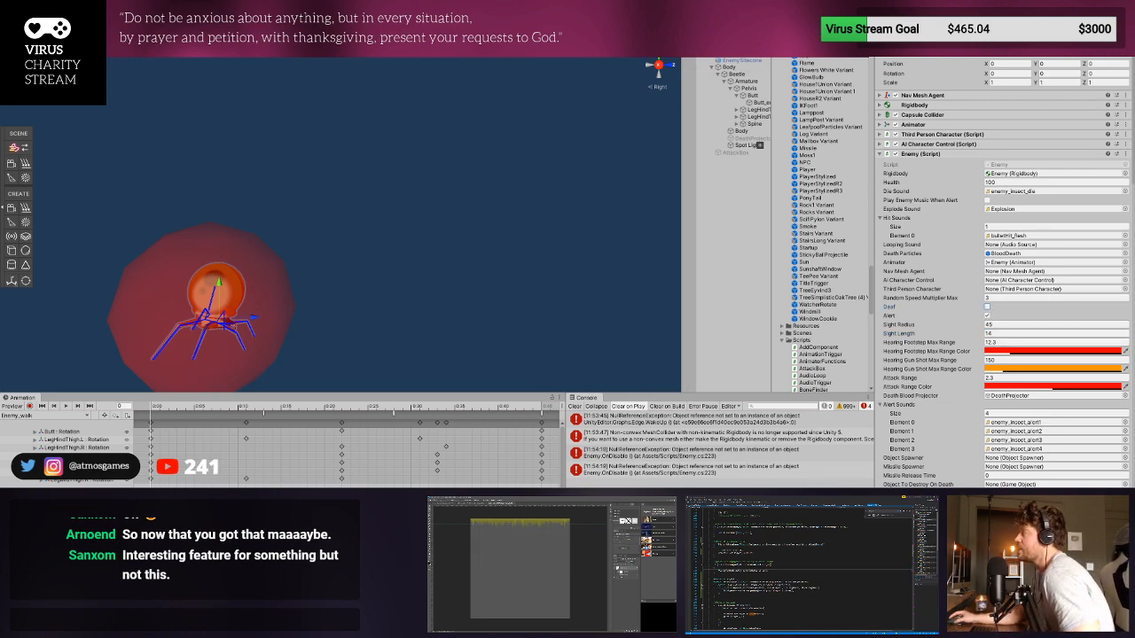
pyautogui.hotkey('ctrl', 'p')
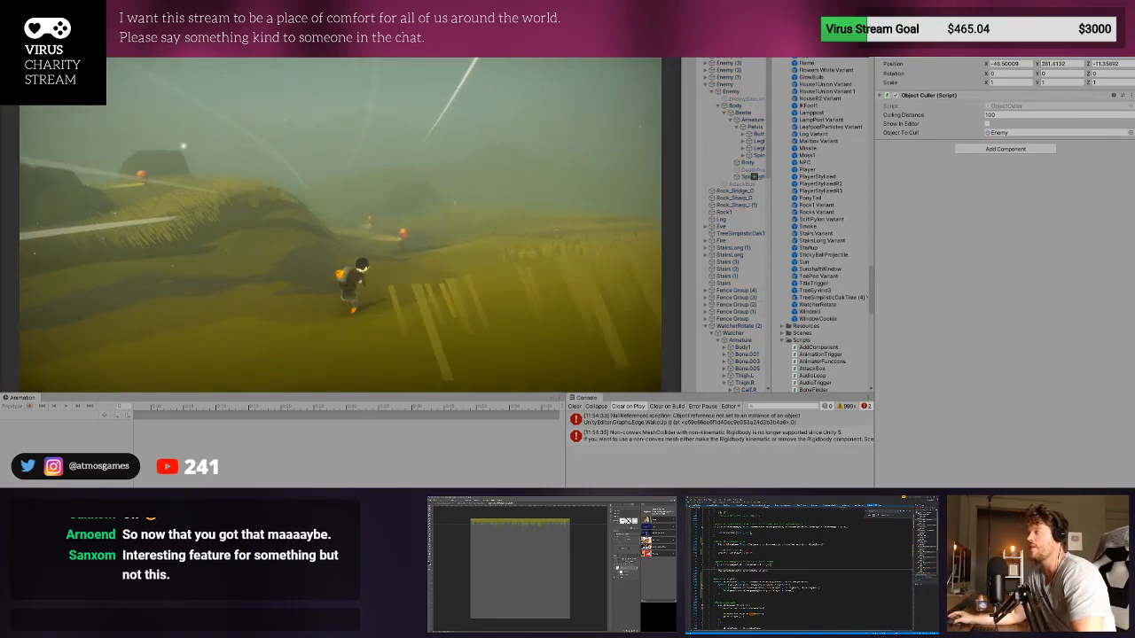
# - Move the player toward the enemies and fire the gun near them to test their hearing, and exit Play mode
pyautogui.press('w')
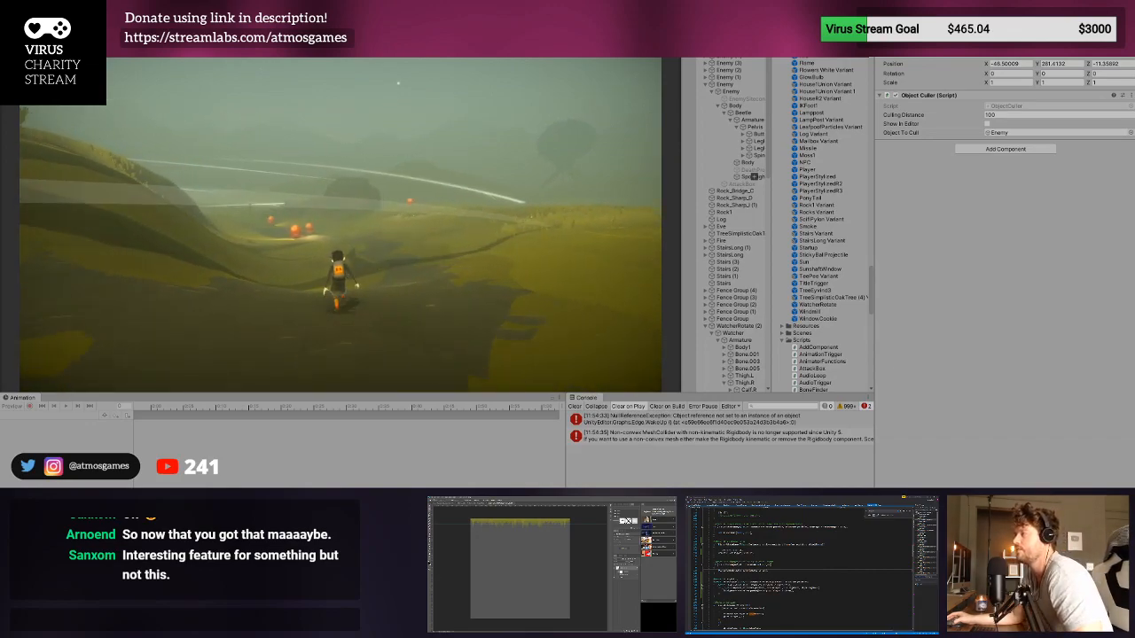
pyautogui.press('d')
pyautogui.press('w')
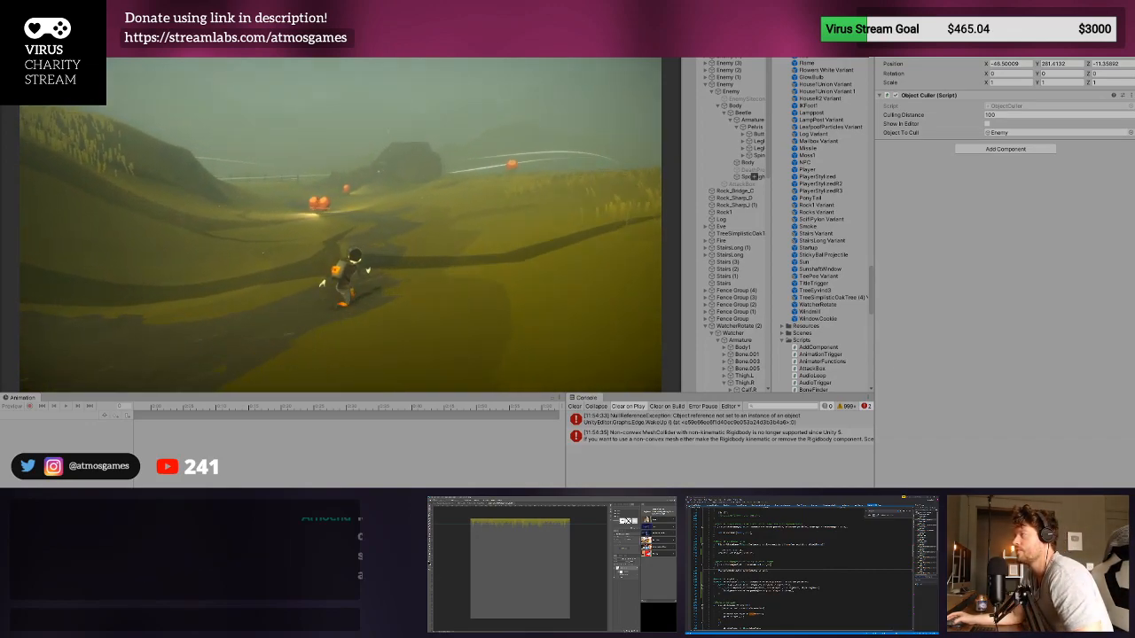
pyautogui.press('w')
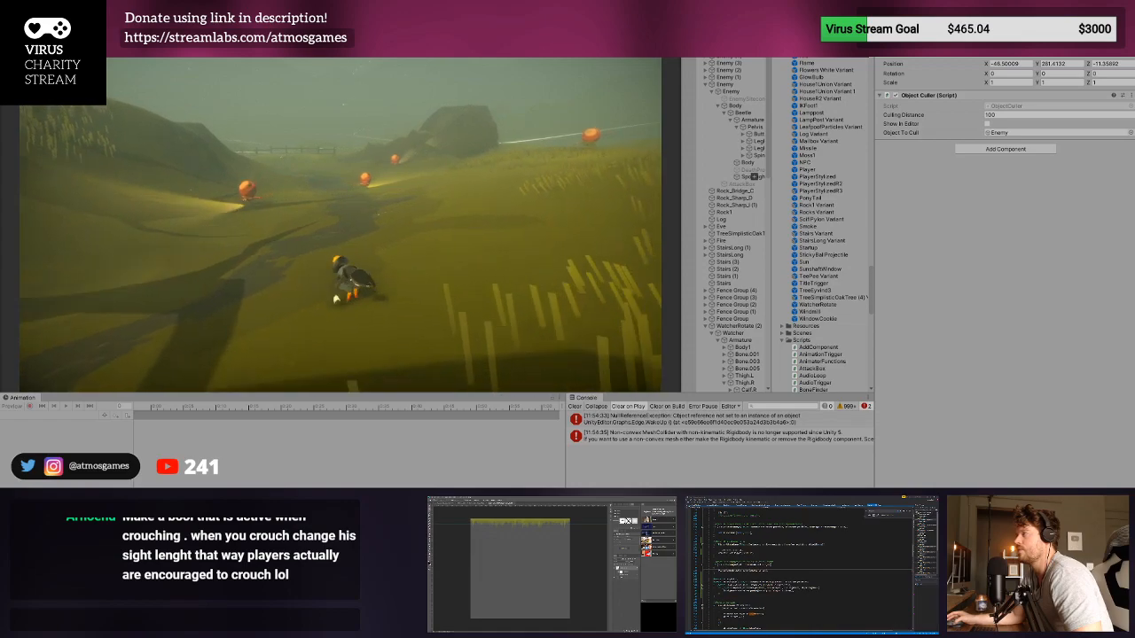
pyautogui.press('w')
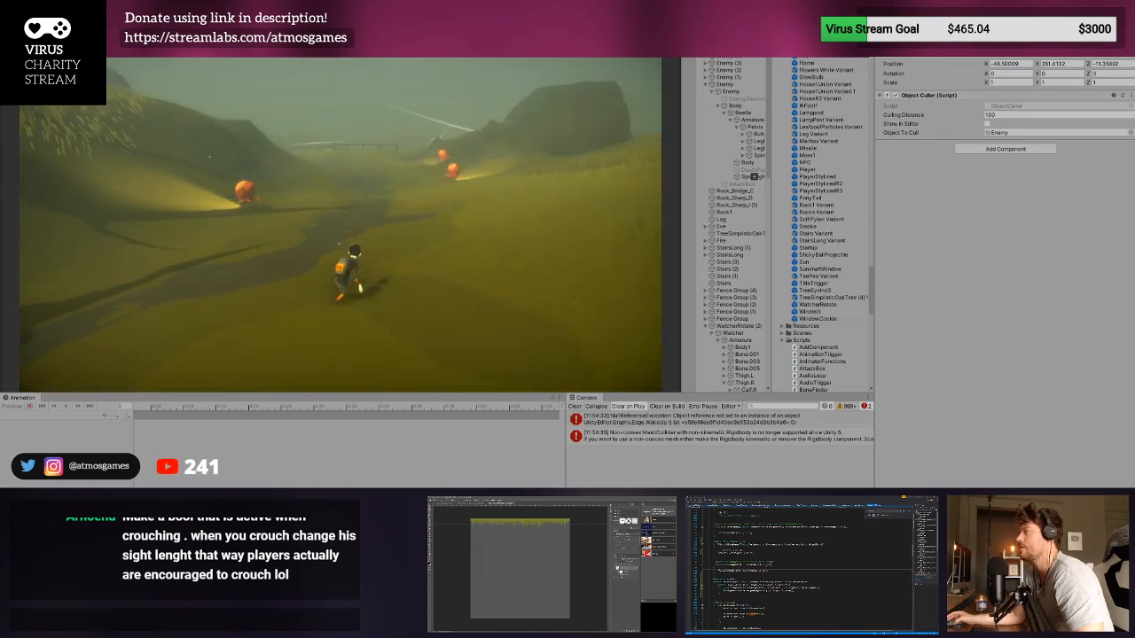
pyautogui.press('w')
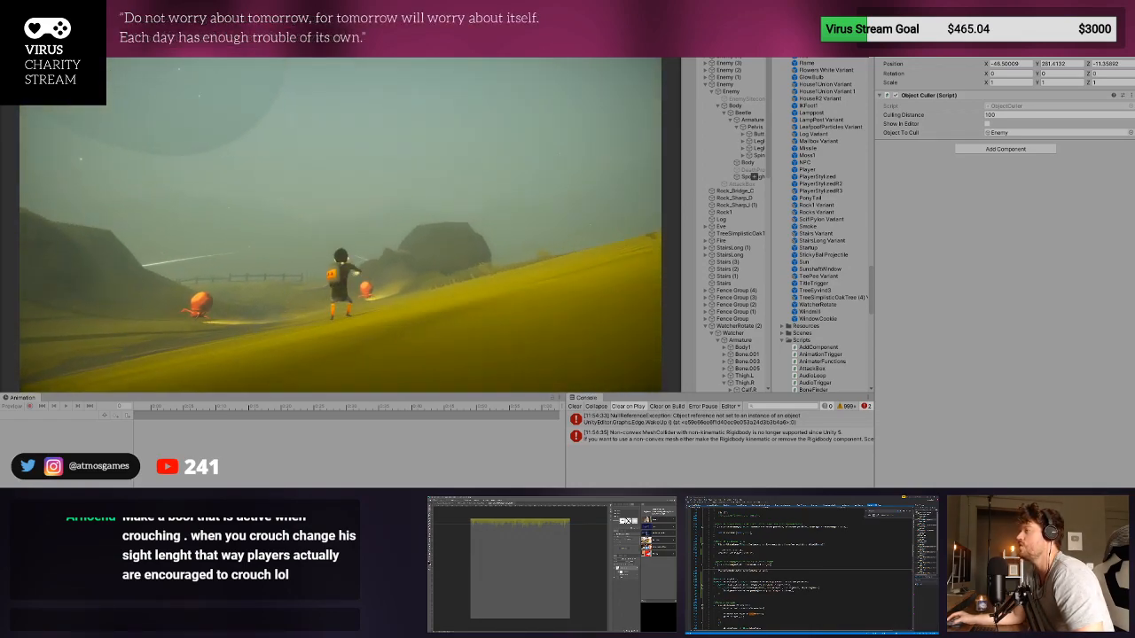
pyautogui.click(341, 213)
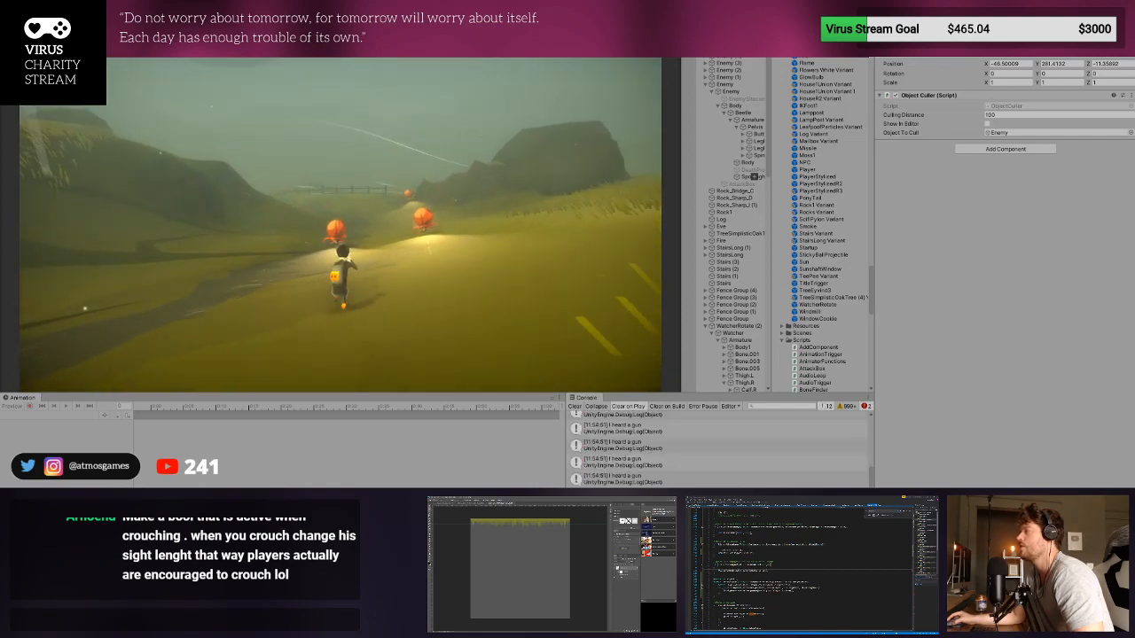
pyautogui.press('s')
pyautogui.press('w')
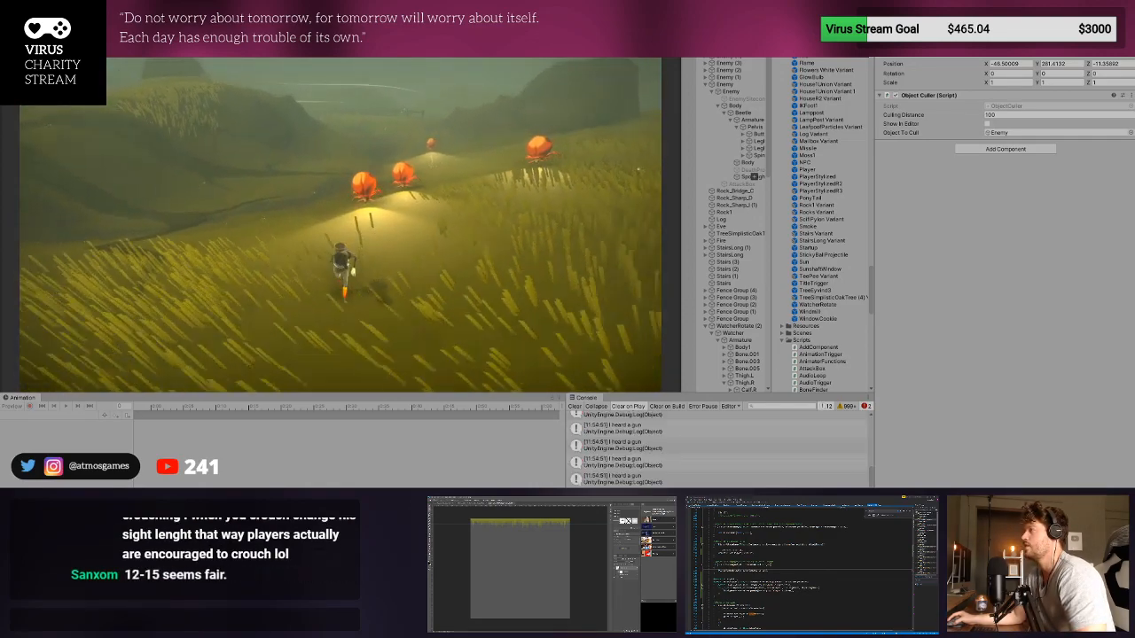
pyautogui.click(340, 225)
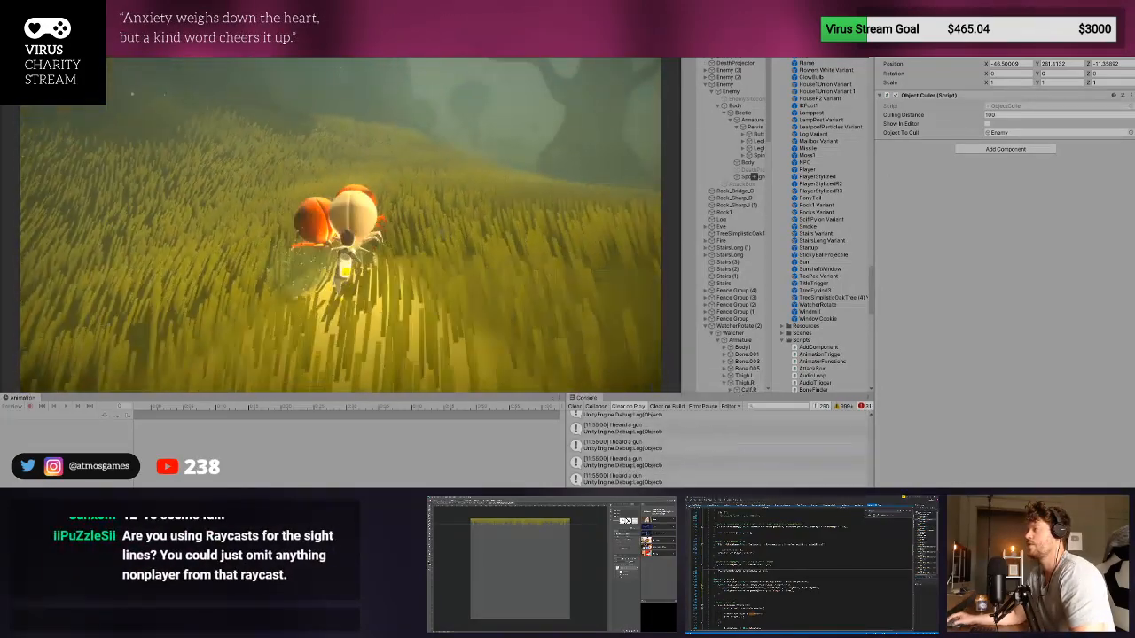
pyautogui.hotkey('ctrl', 'p')
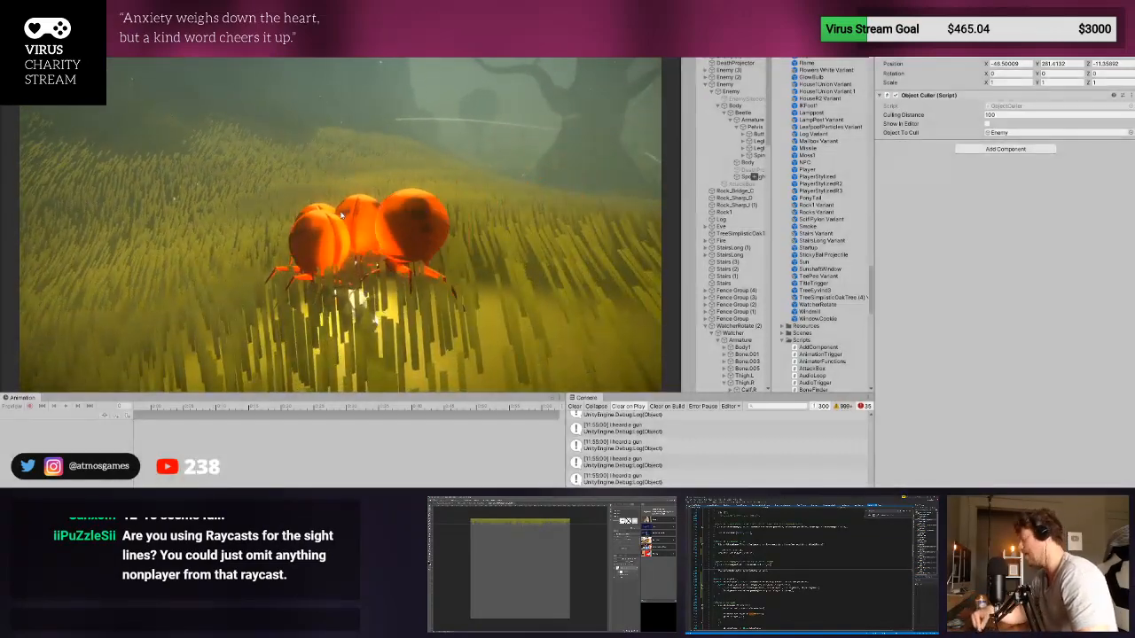
# - Start another playtest, run the player past the nearest enemies without firing, and stop playing
pyautogui.hotkey('ctrl', 'p')
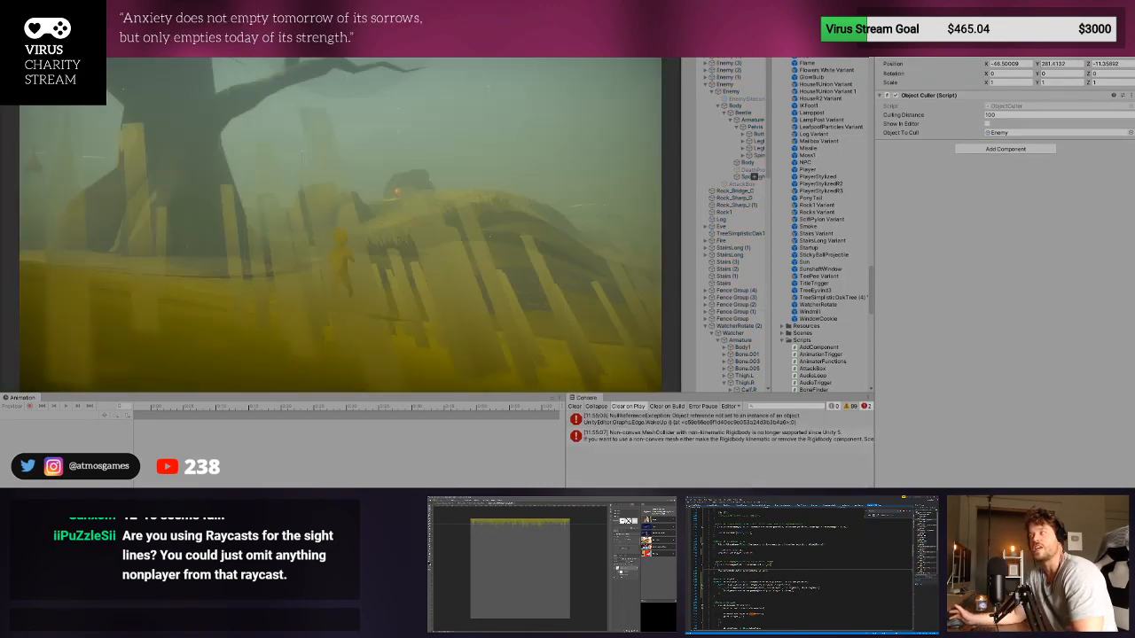
pyautogui.press('w')
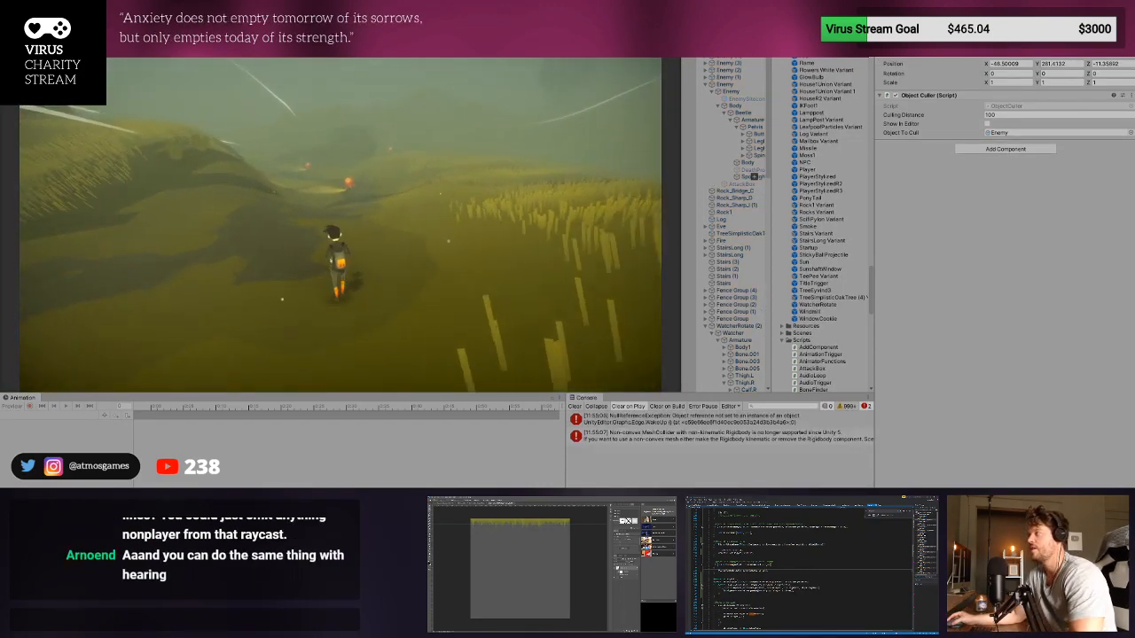
pyautogui.press('w')
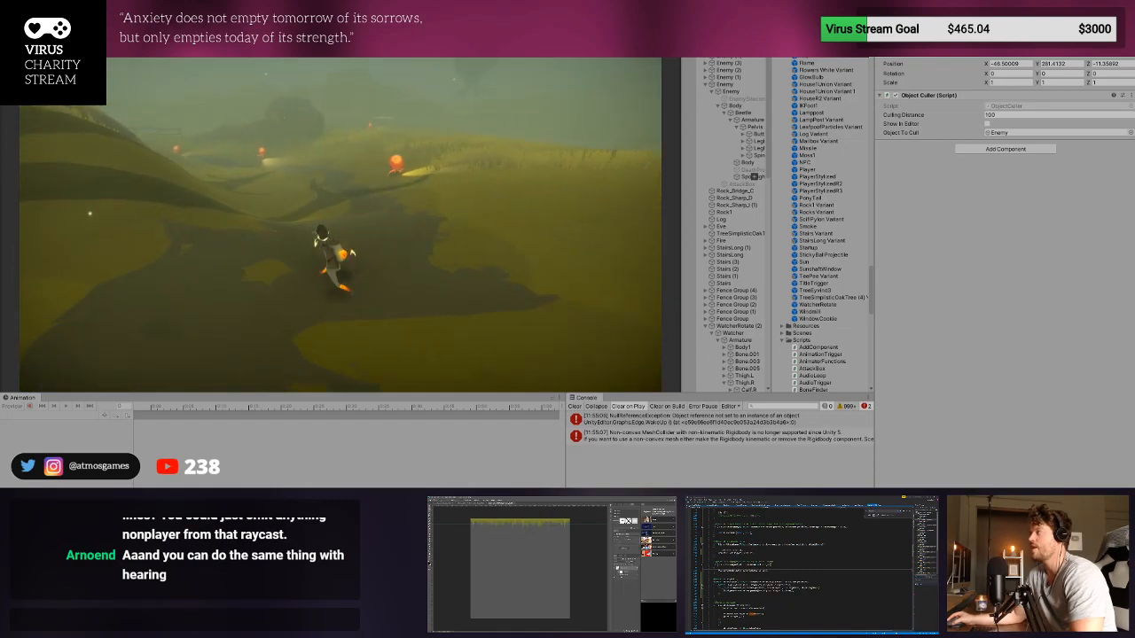
pyautogui.press('w')
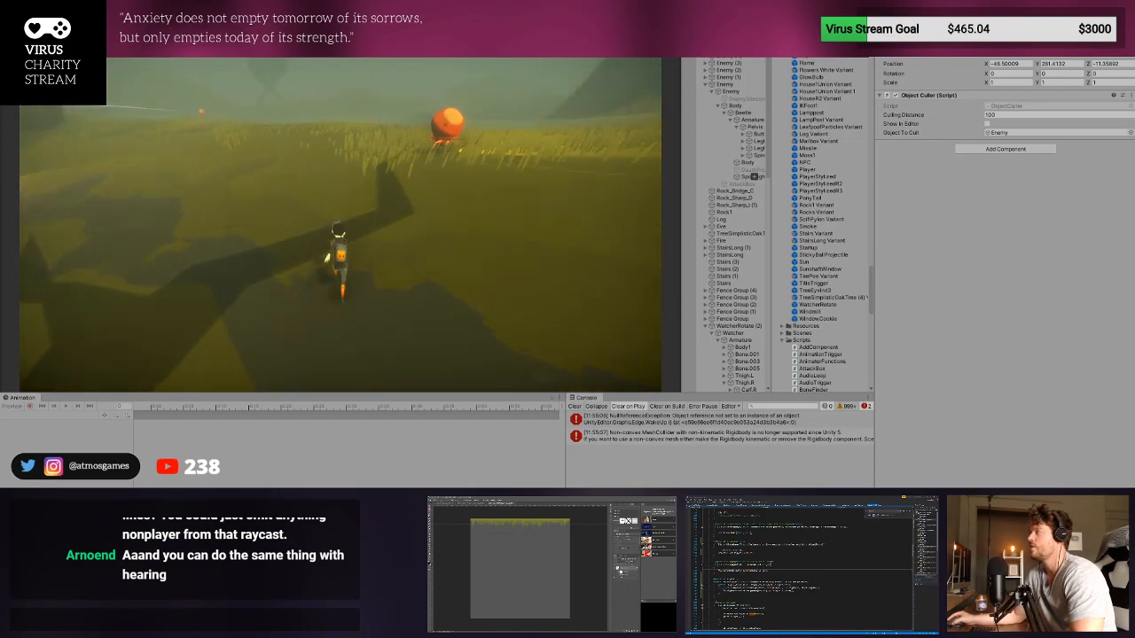
pyautogui.press('w')
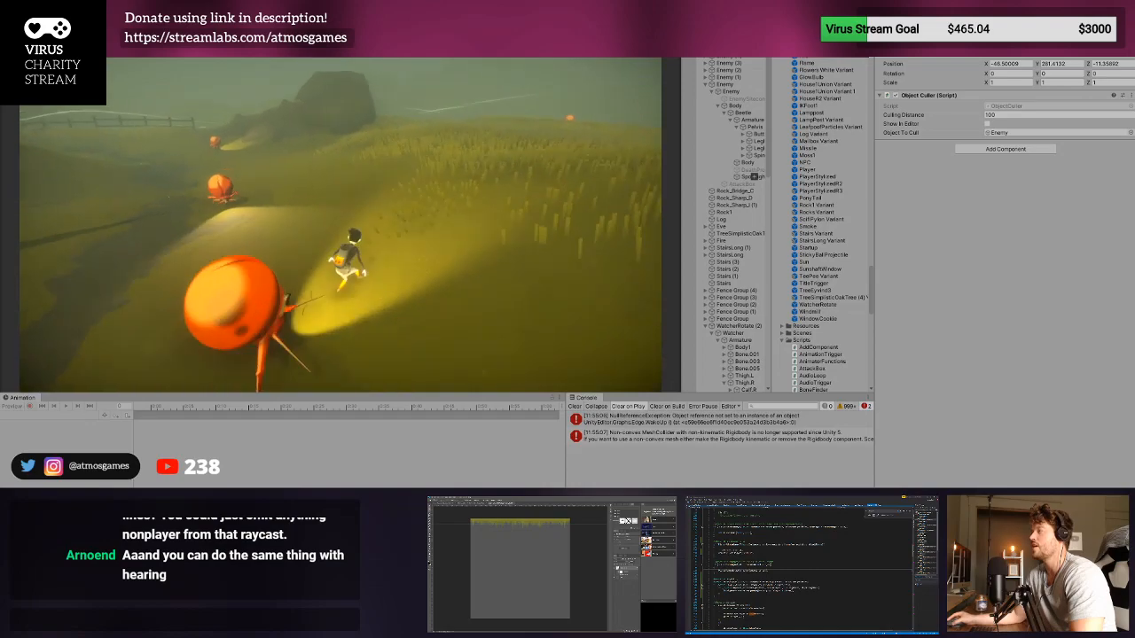
pyautogui.hotkey('ctrl', 'p')
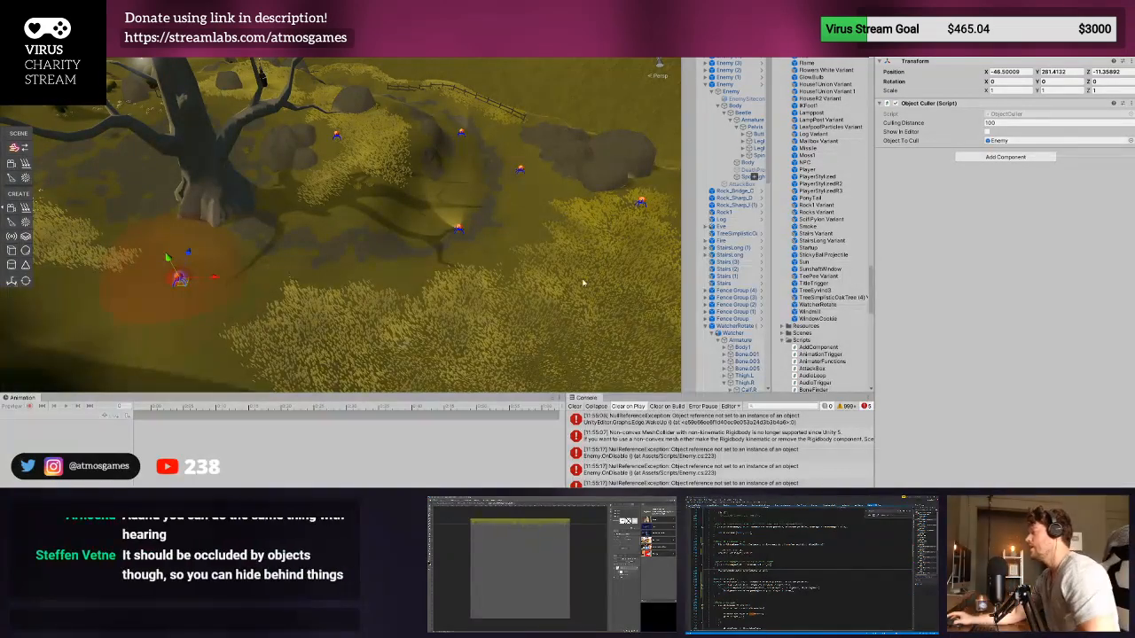
# - Clear the console and expand the Third Person Character settings of the Enemy's inner character object
pyautogui.click(577, 406)
pyautogui.click(763, 84)
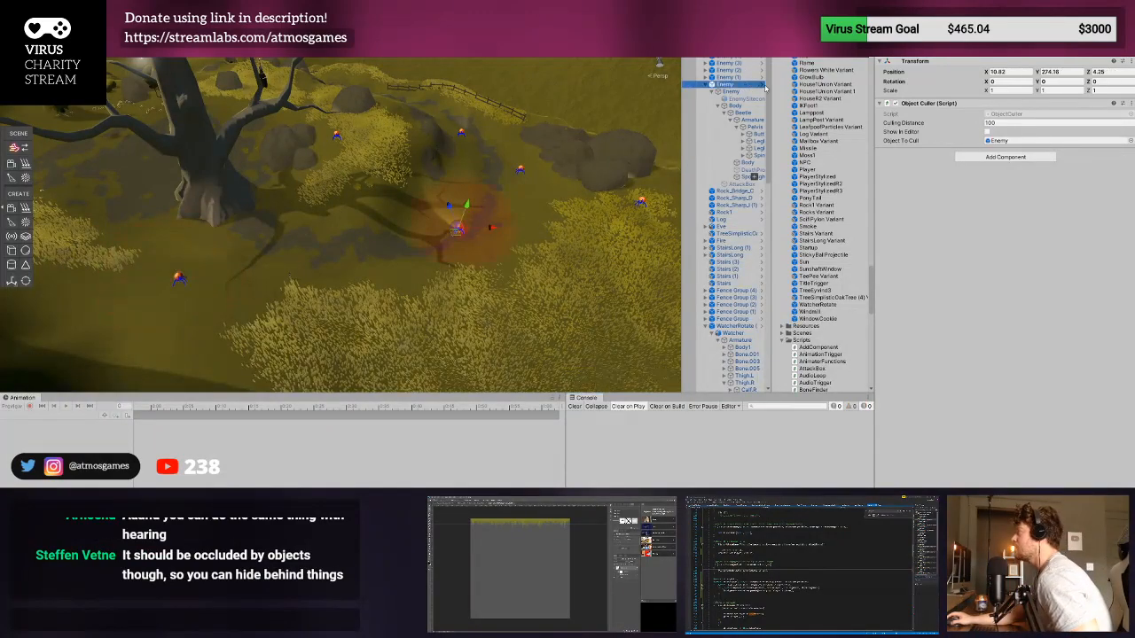
pyautogui.click(754, 91)
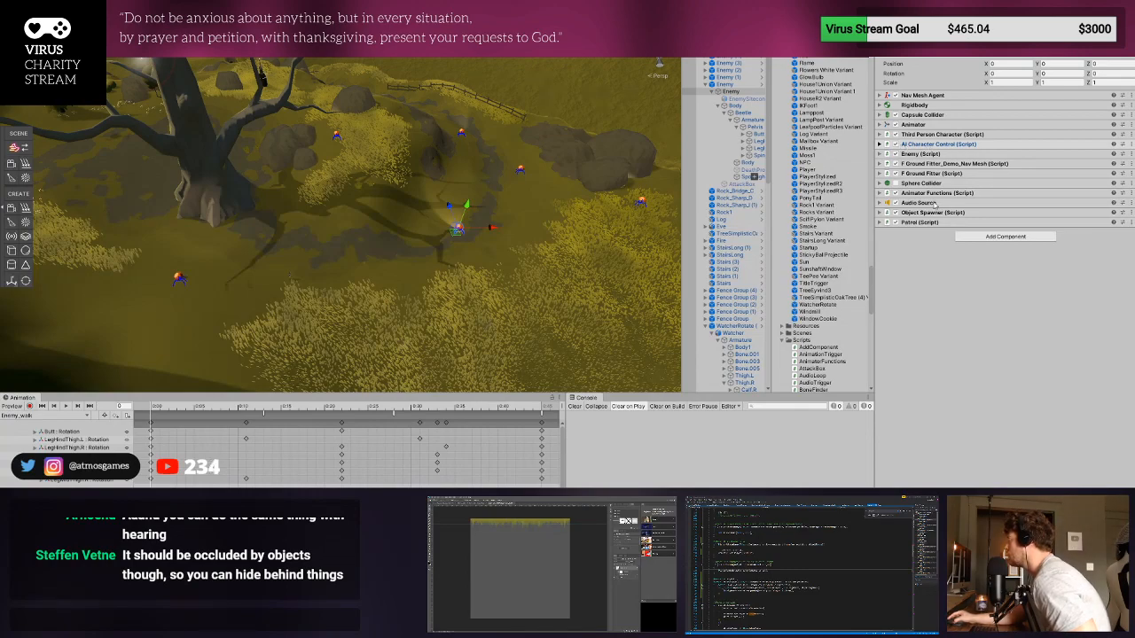
pyautogui.click(931, 144)
pyautogui.click(931, 144)
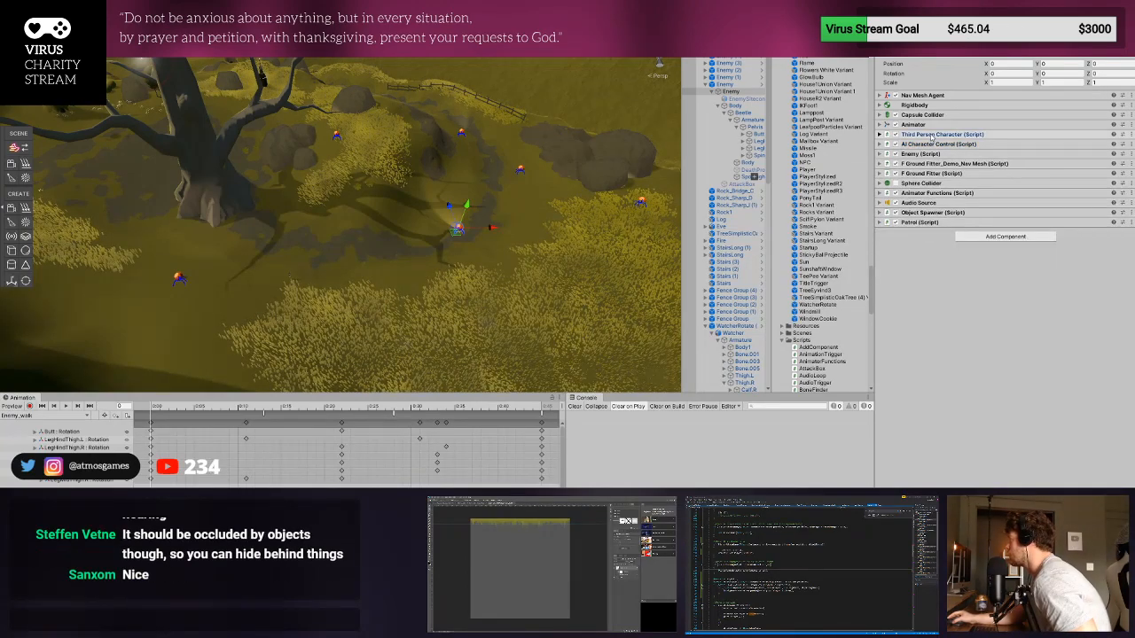
pyautogui.click(931, 135)
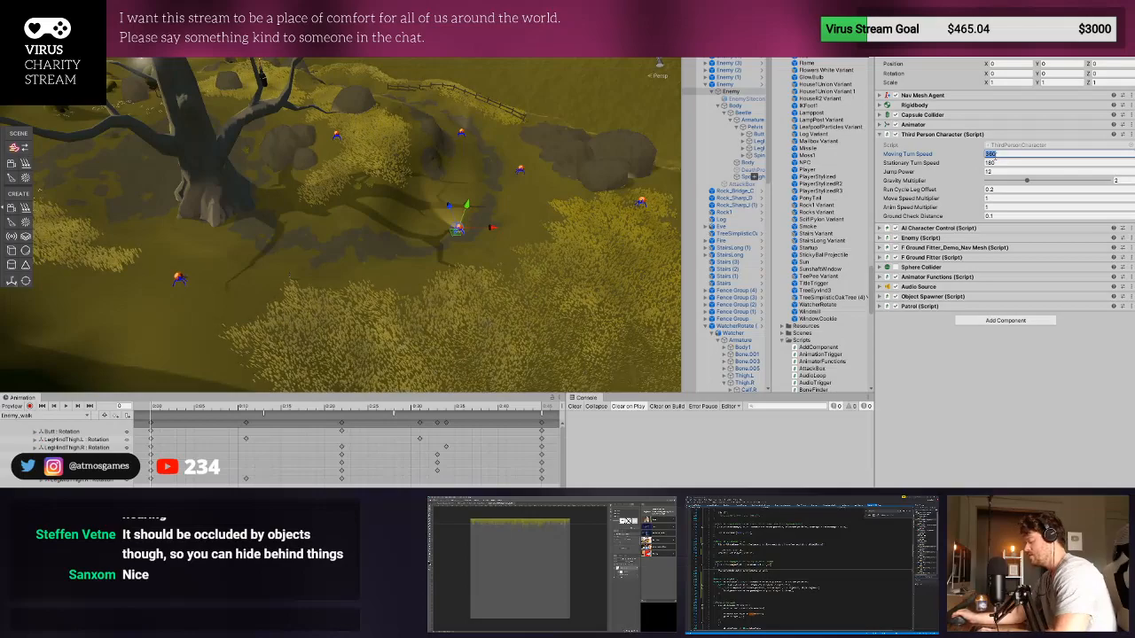
pyautogui.press('Tab')
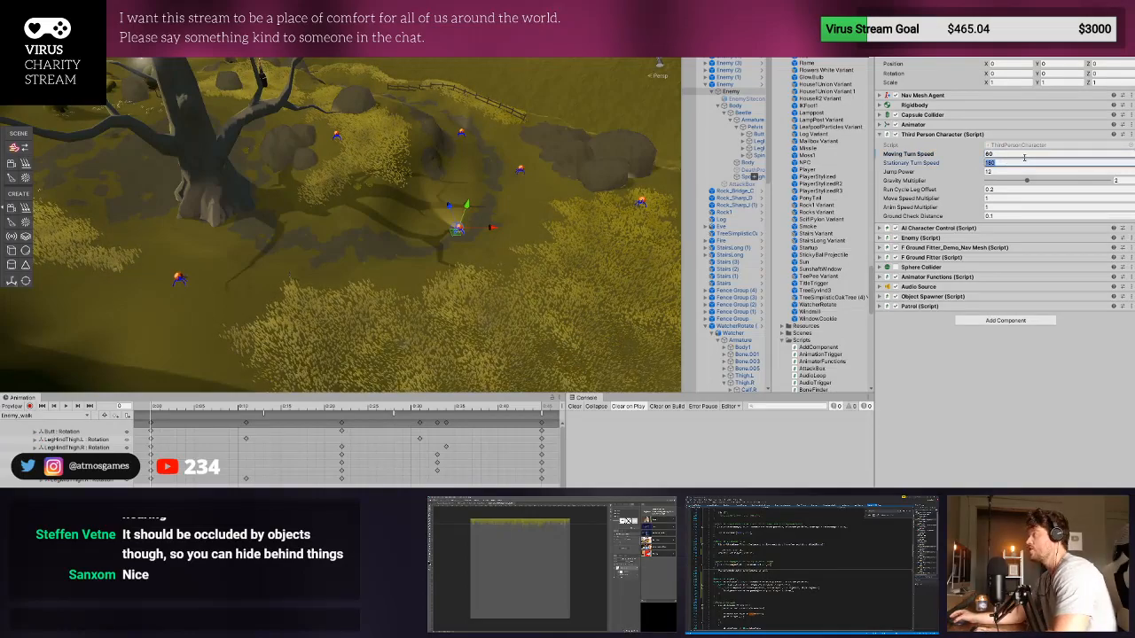
pyautogui.write('60')
pyautogui.press('Return')
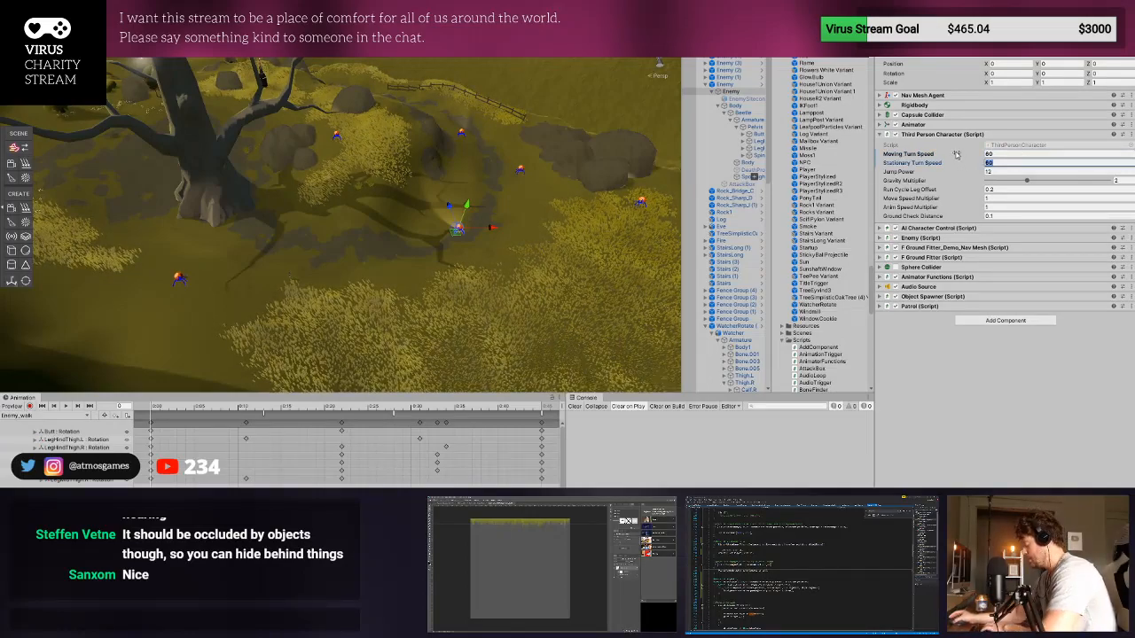
pyautogui.write('40')
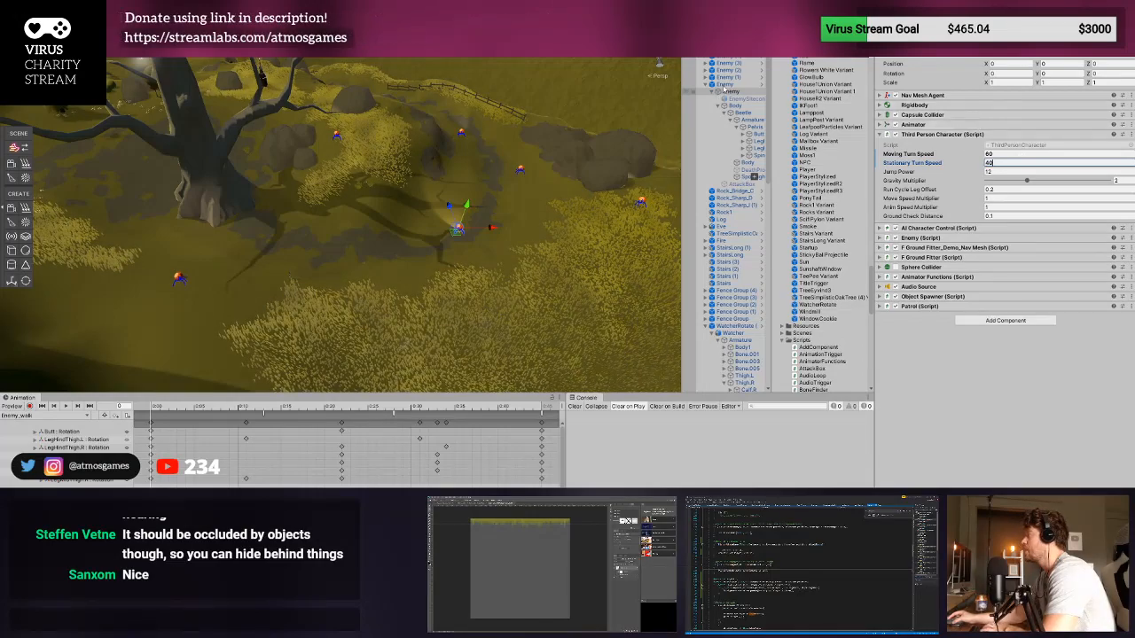
# - Open the Enemy prefab and set its Third Person Character's Moving Turn Speed to 60 and Stationary Turn Speed to 40
pyautogui.click(726, 85)
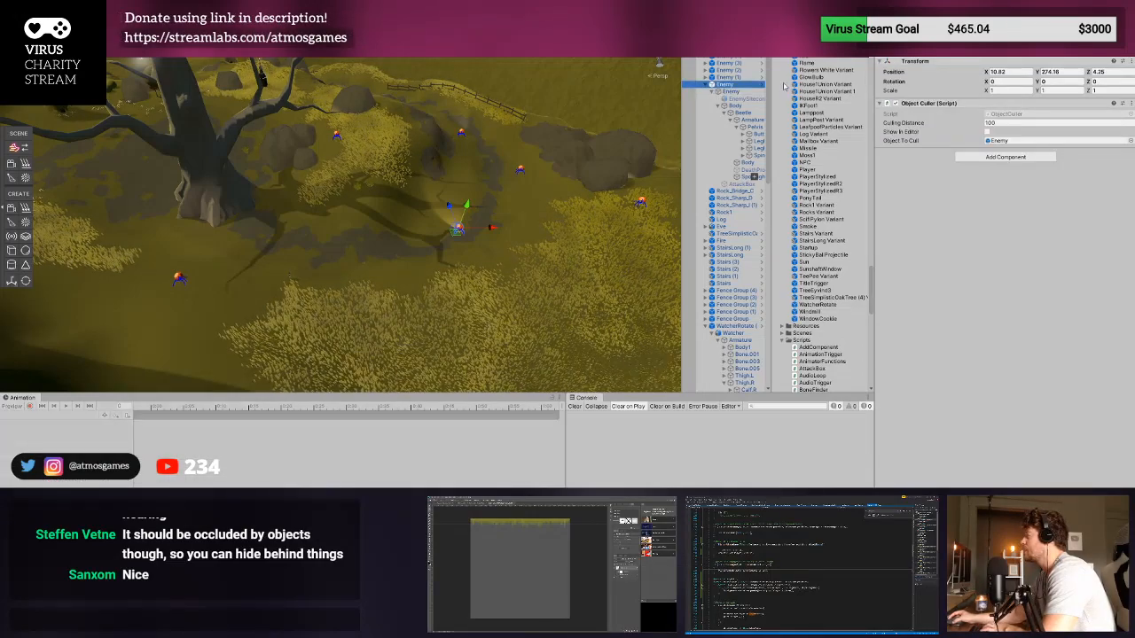
pyautogui.click(750, 92)
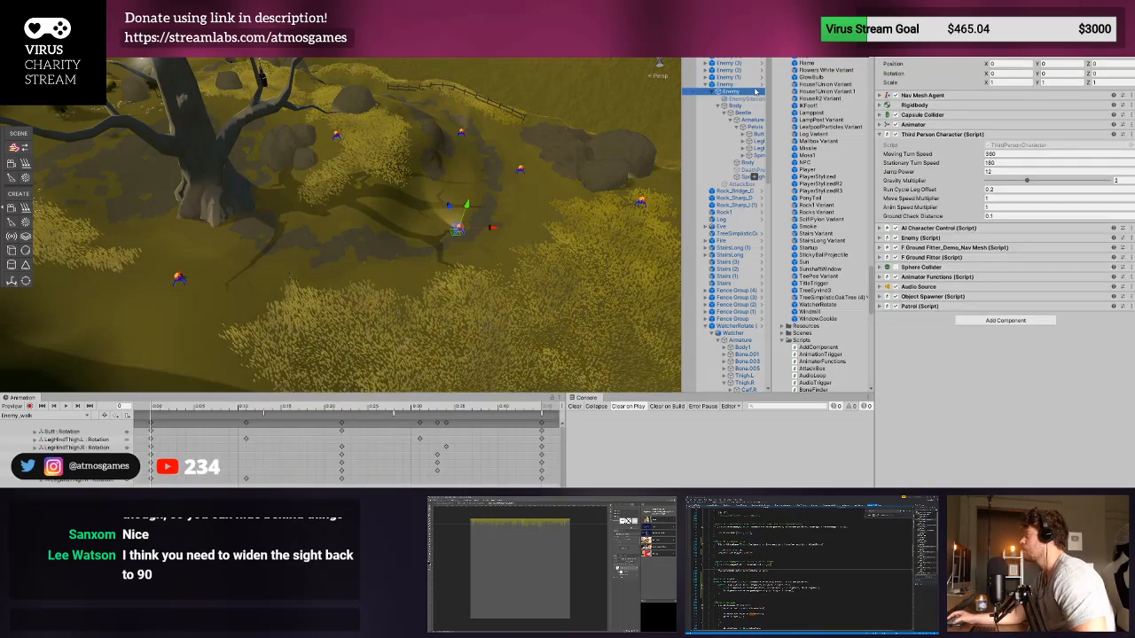
pyautogui.click(755, 92)
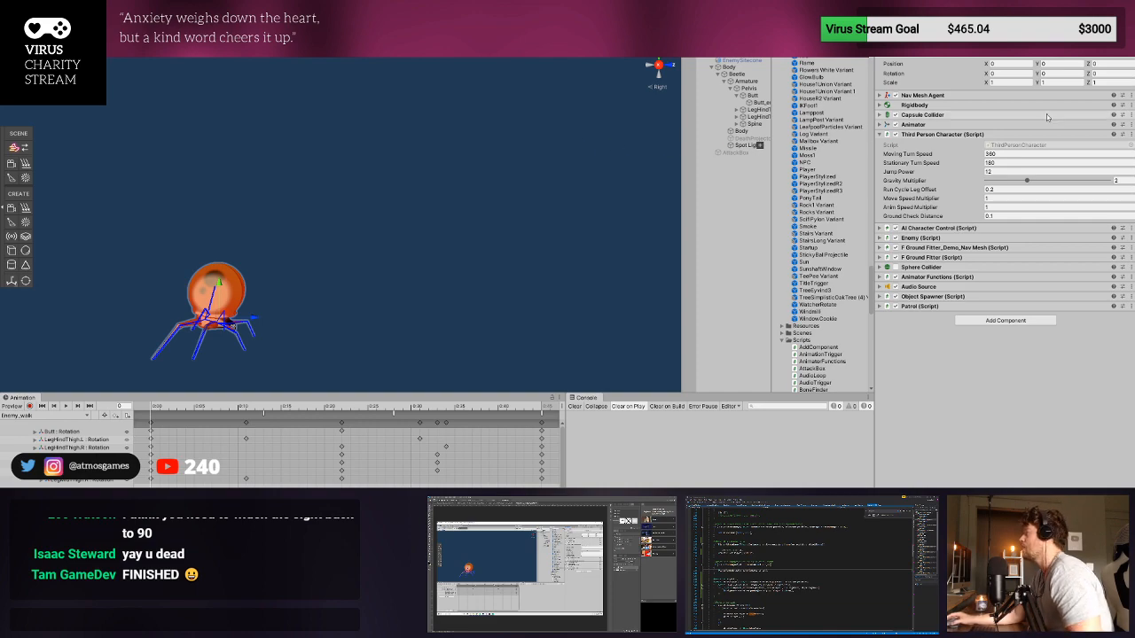
pyautogui.click(1023, 164)
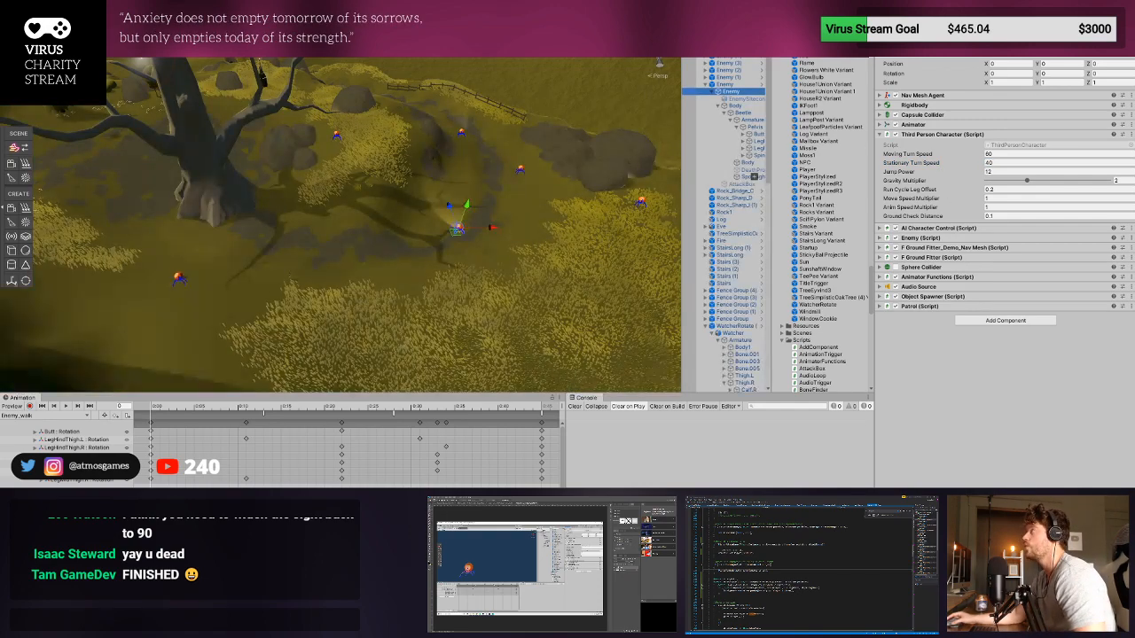
# - Playtest the enemies' turning by running the player up to the nearest one, and exit Play mode
pyautogui.hotkey('ctrl', 'p')
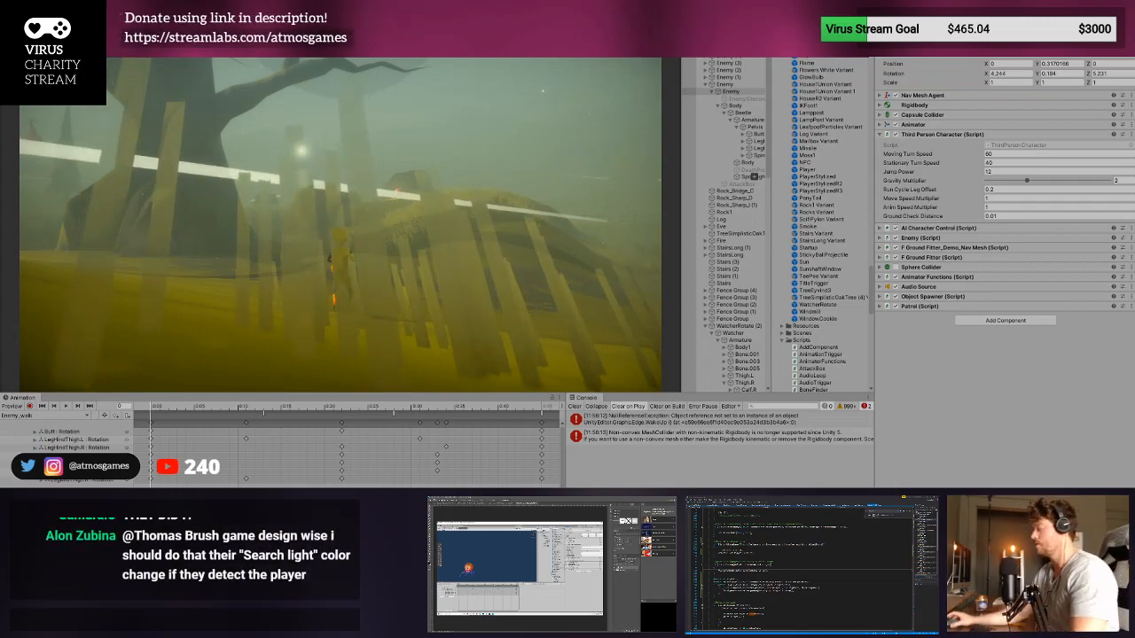
pyautogui.press('w')
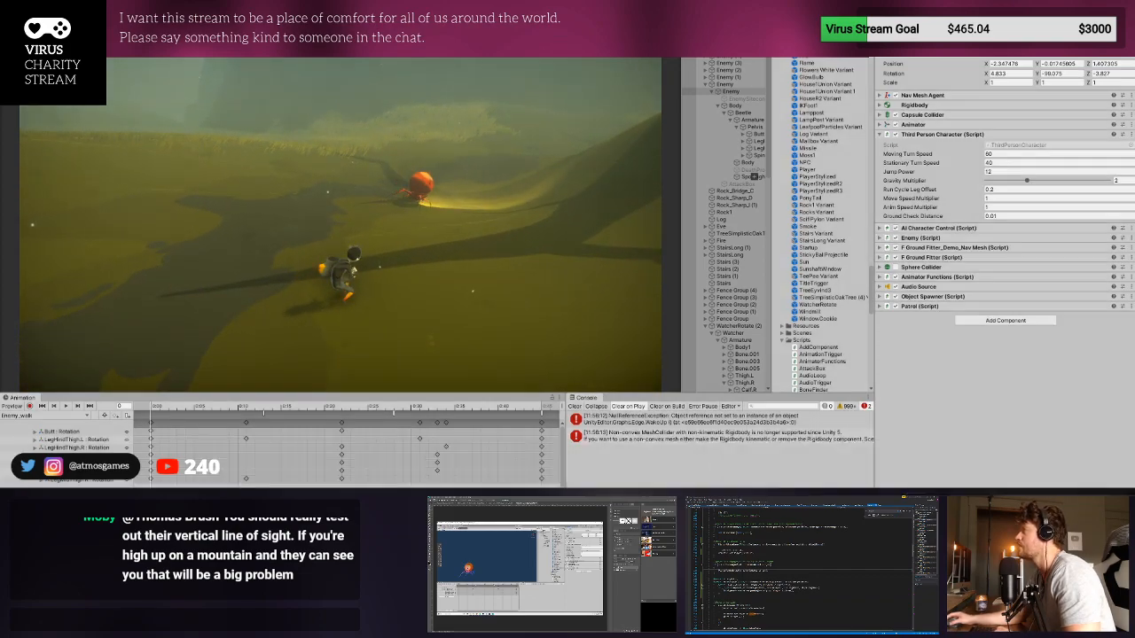
pyautogui.hotkey('ctrl', 'p')
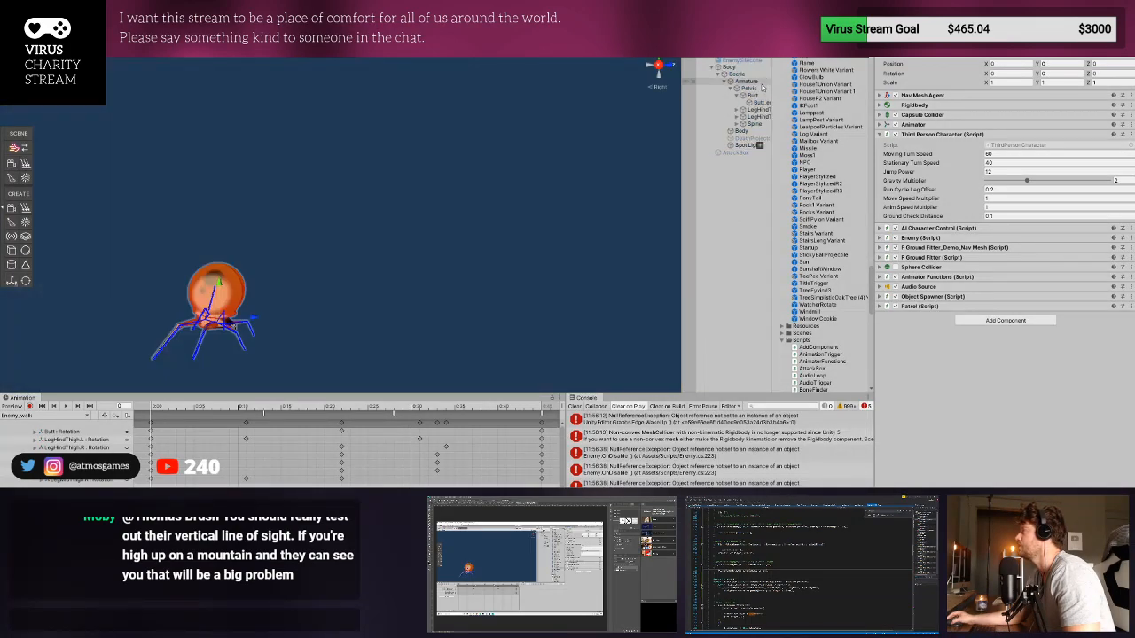
# - Set the Enemy prefab's Moving Turn Speed to 10 and Stationary Turn Speed to 5, and restart Play mode
pyautogui.click(989, 155)
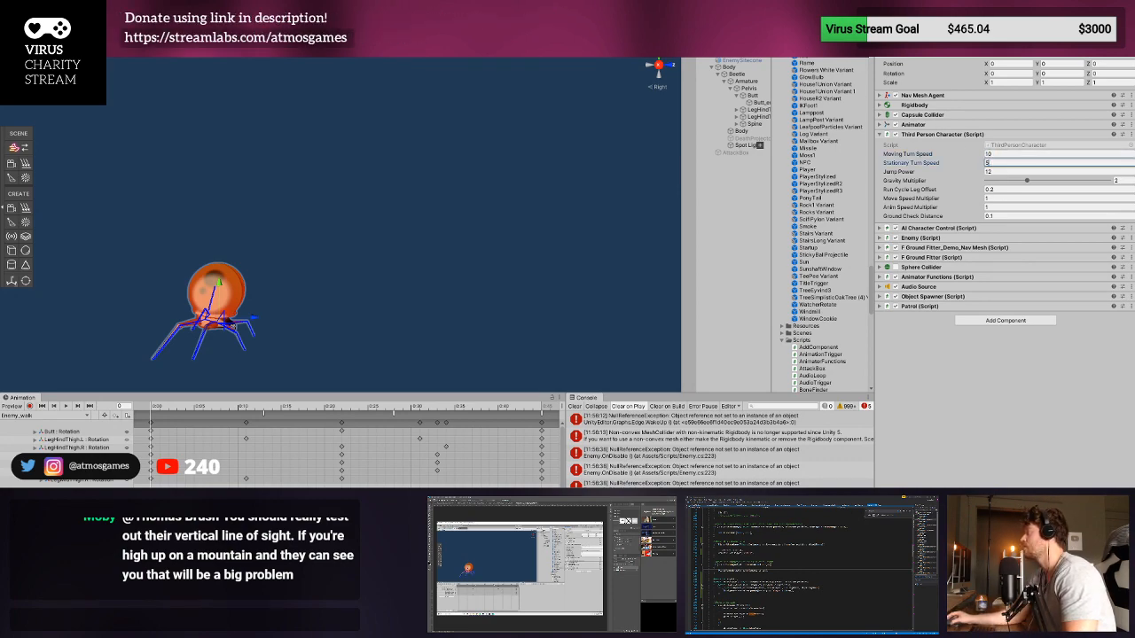
pyautogui.hotkey('ctrl', 'p')
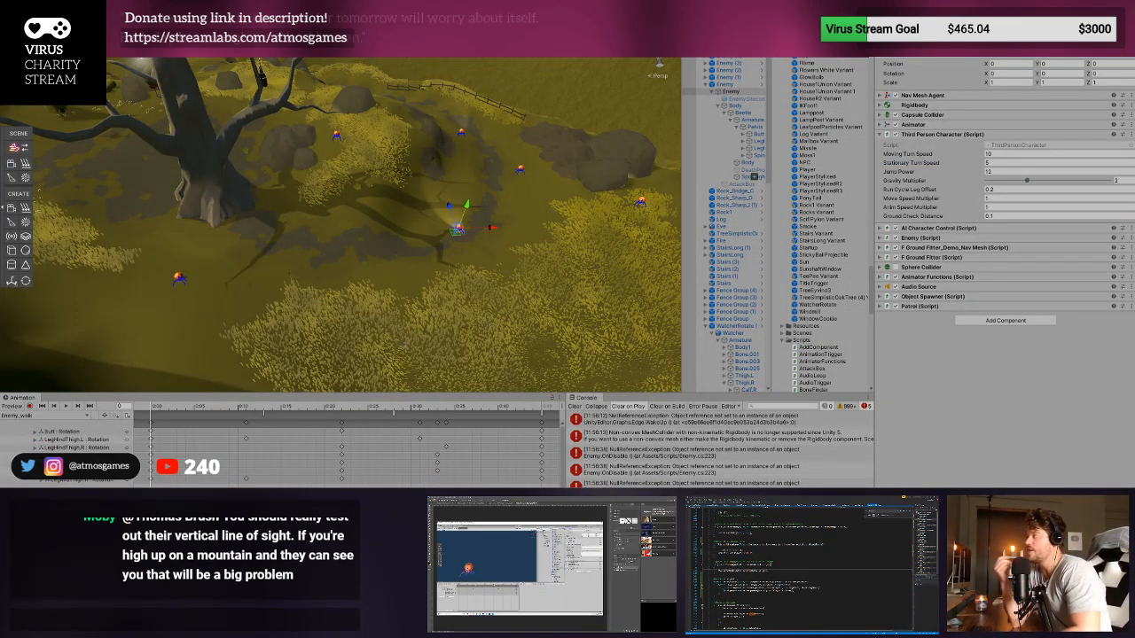
# - Run the player toward the enemies, inspect the Angular Speed in the Enemy's Nav Mesh Agent, and stop playing
pyautogui.press('w')
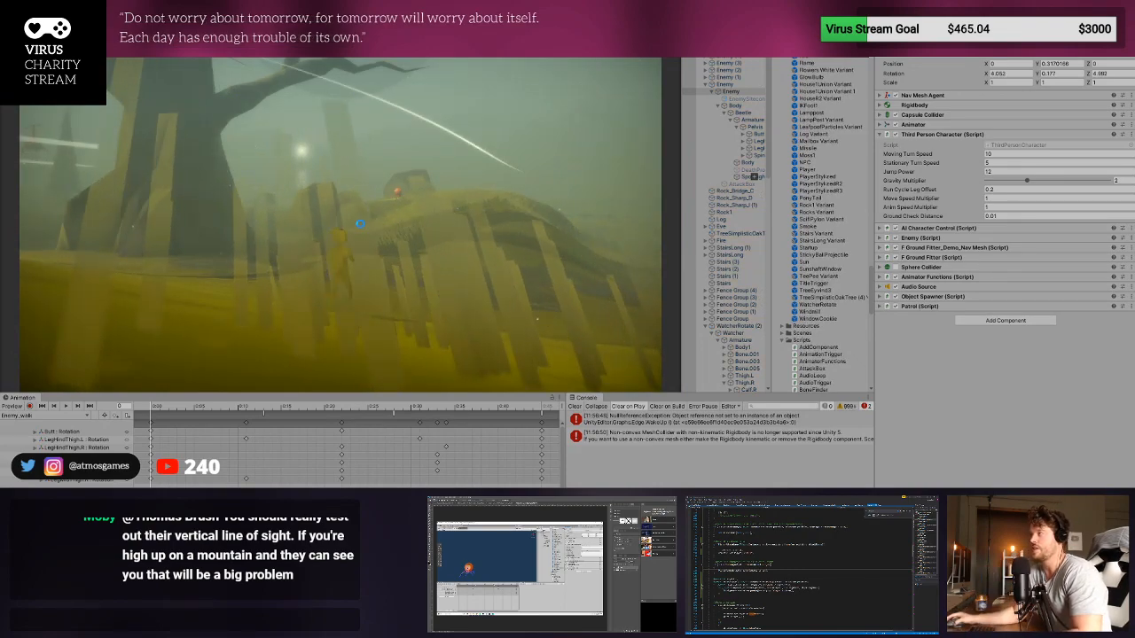
pyautogui.press('w')
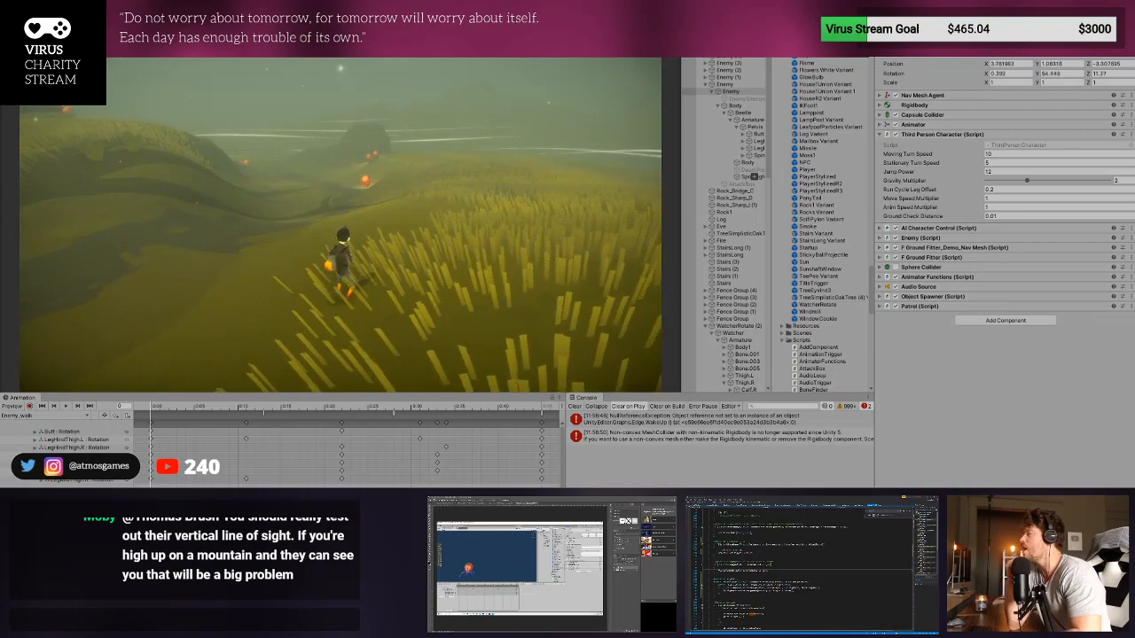
pyautogui.click(941, 99)
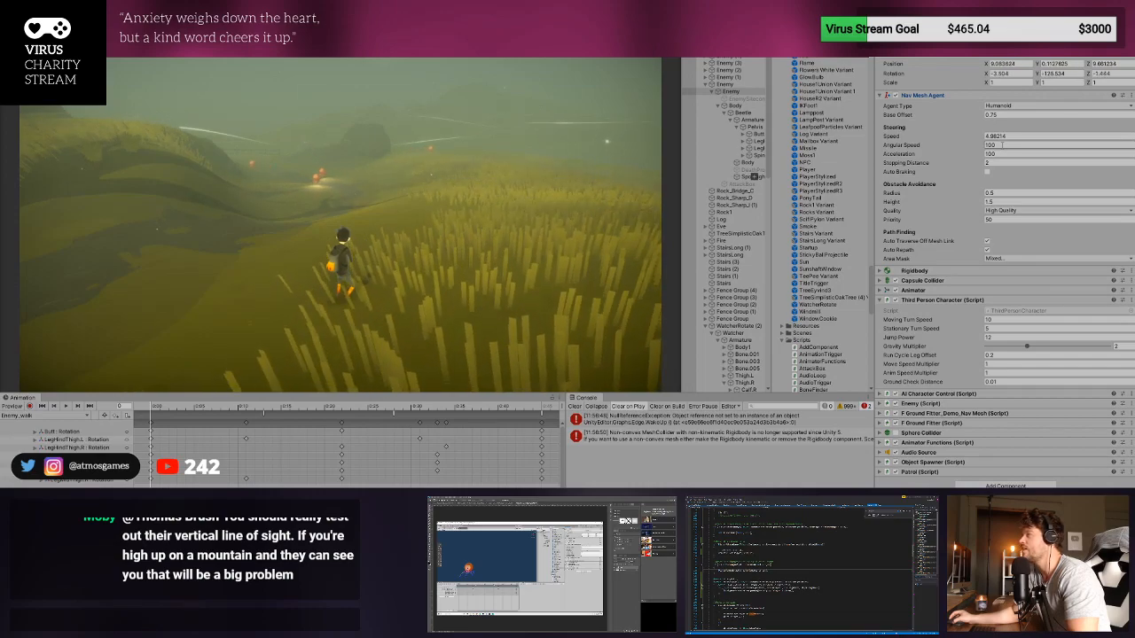
pyautogui.click(1002, 145)
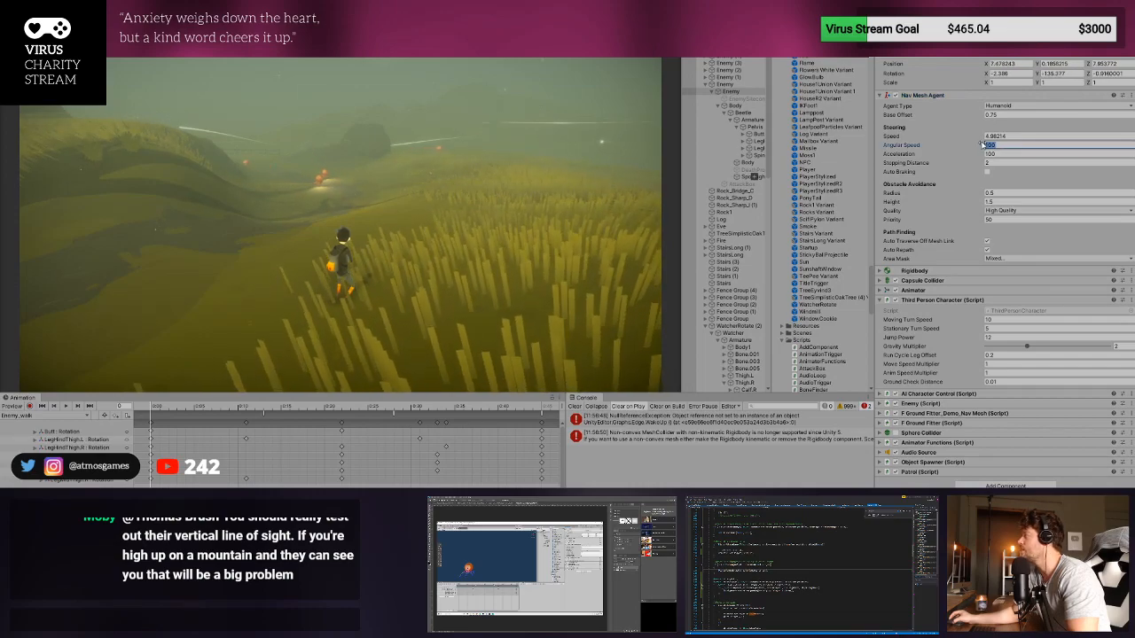
pyautogui.click(729, 77)
pyautogui.click(725, 84)
pyautogui.hotkey('ctrl', 'p')
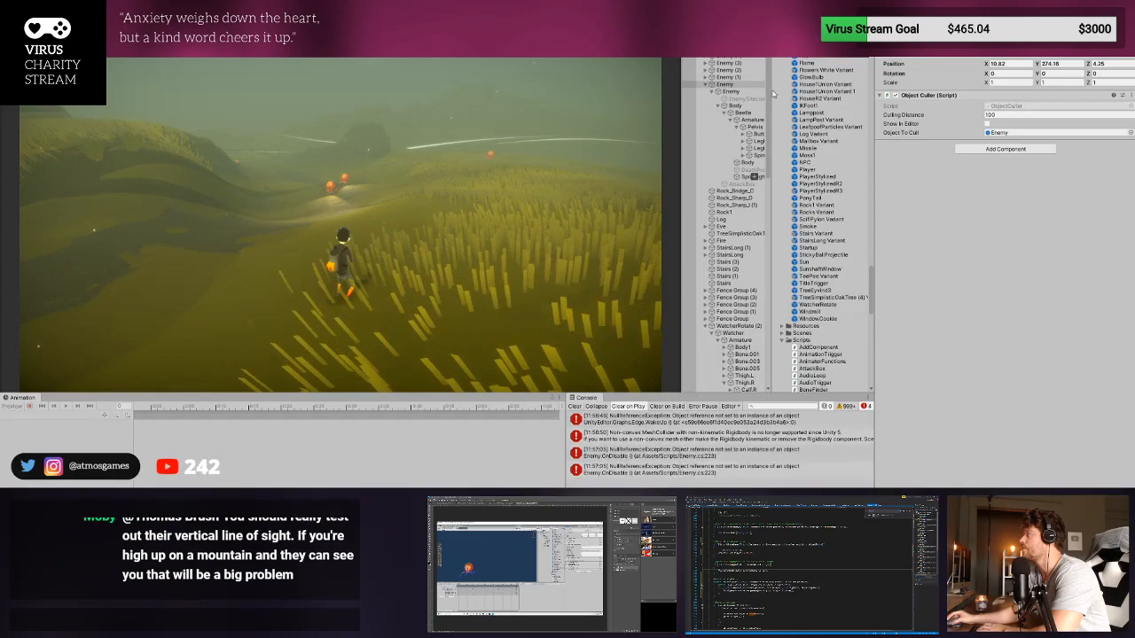
# - Open the Enemy prefab and set its Nav Mesh Agent's Angular Speed to 5
pyautogui.click(762, 85)
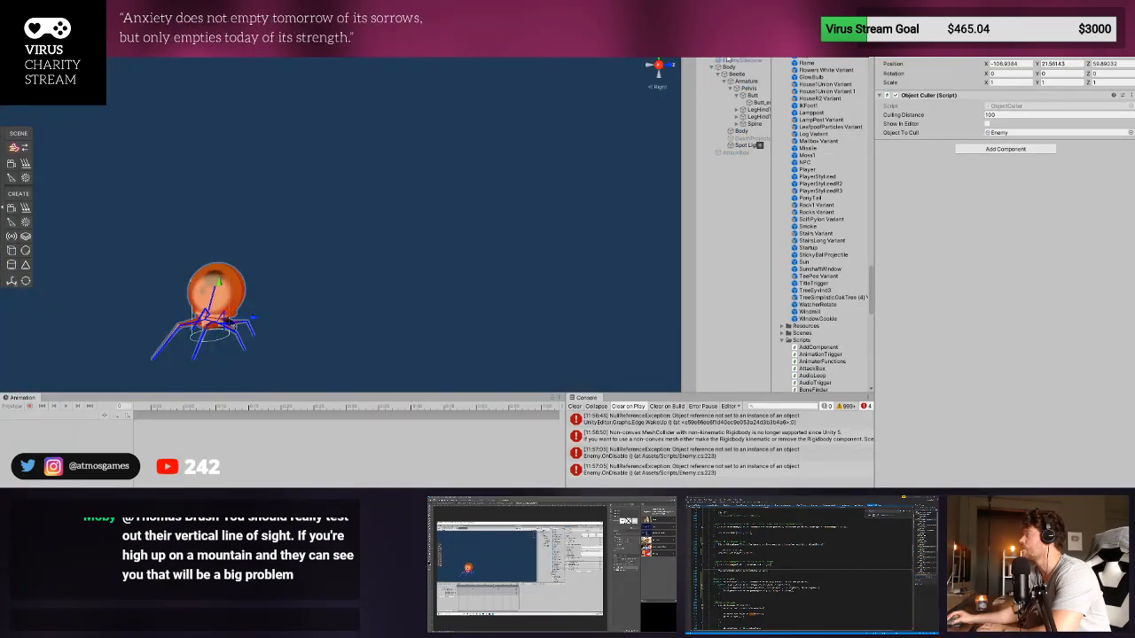
pyautogui.click(762, 60)
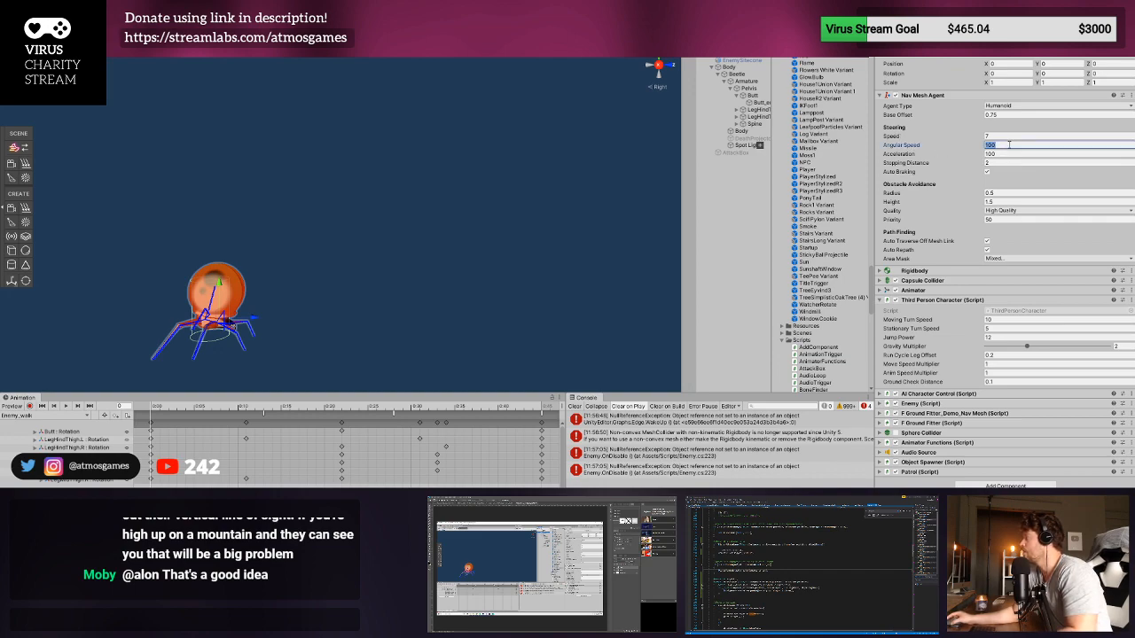
pyautogui.write('5')
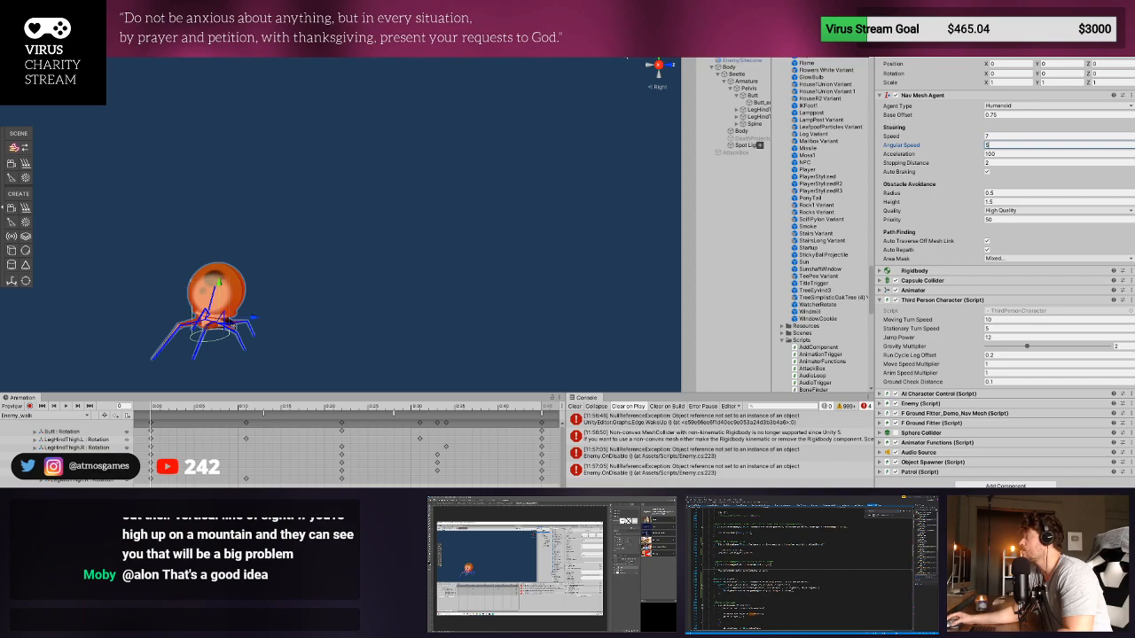
# - Playtest the enemies' turning by running the player through the grass and firing the gun, exit Play mode, and clear the console
pyautogui.hotkey('ctrl', 'p')
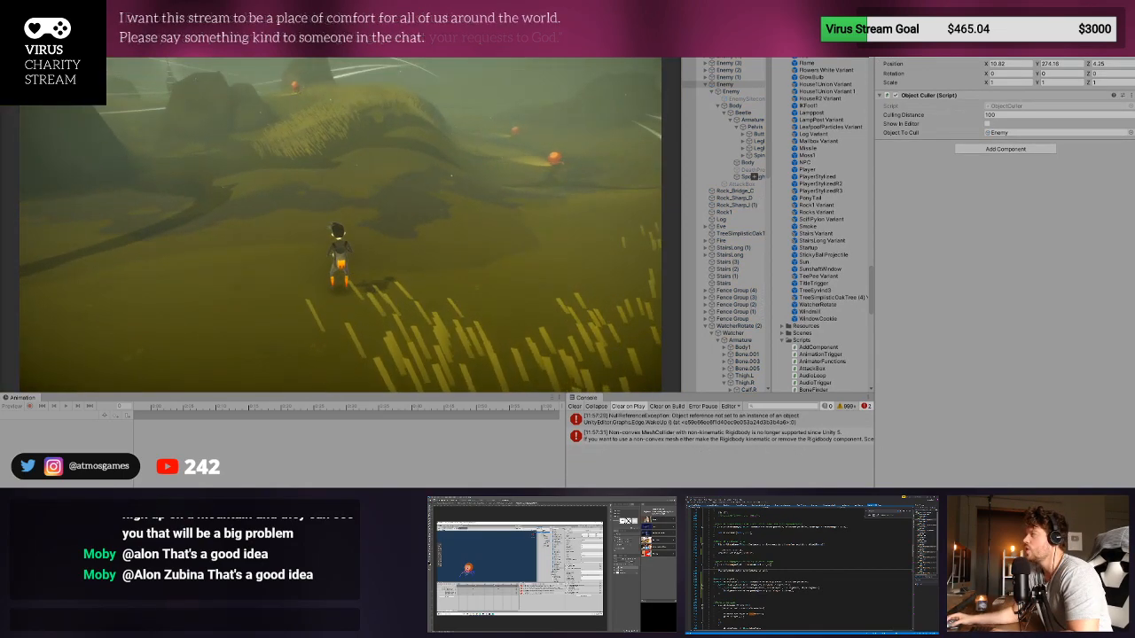
pyautogui.press('a')
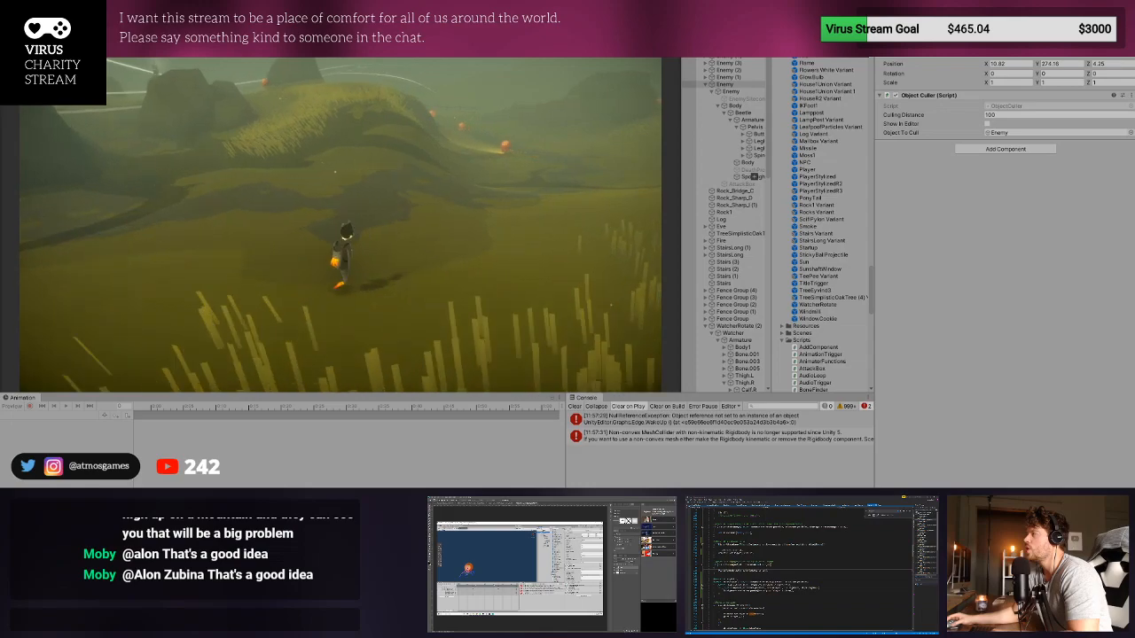
pyautogui.press('d')
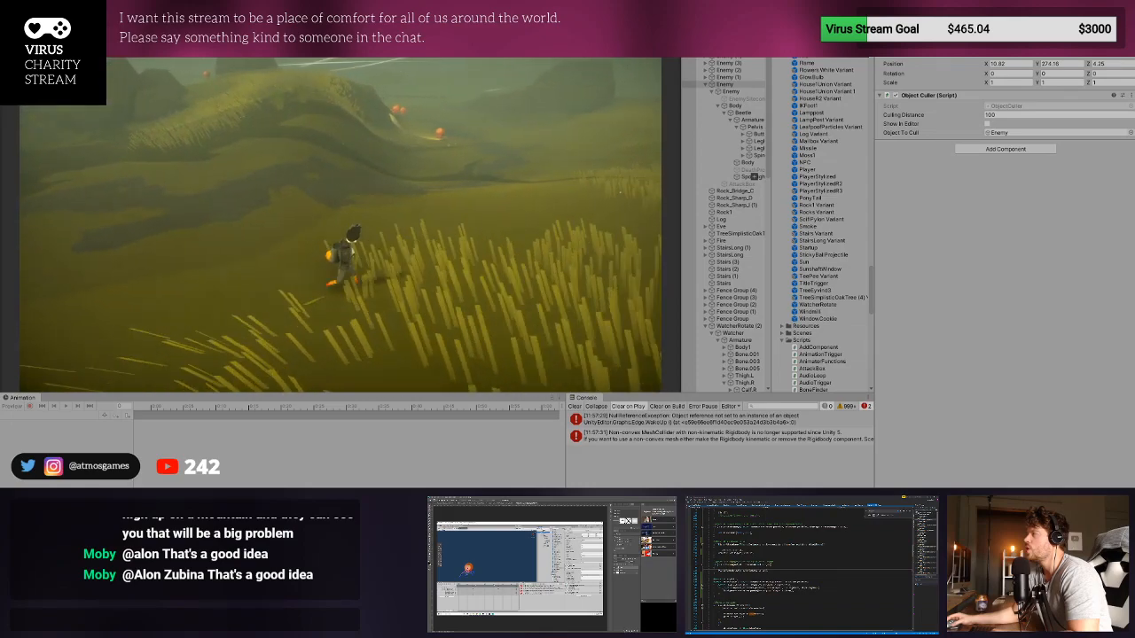
pyautogui.press('w')
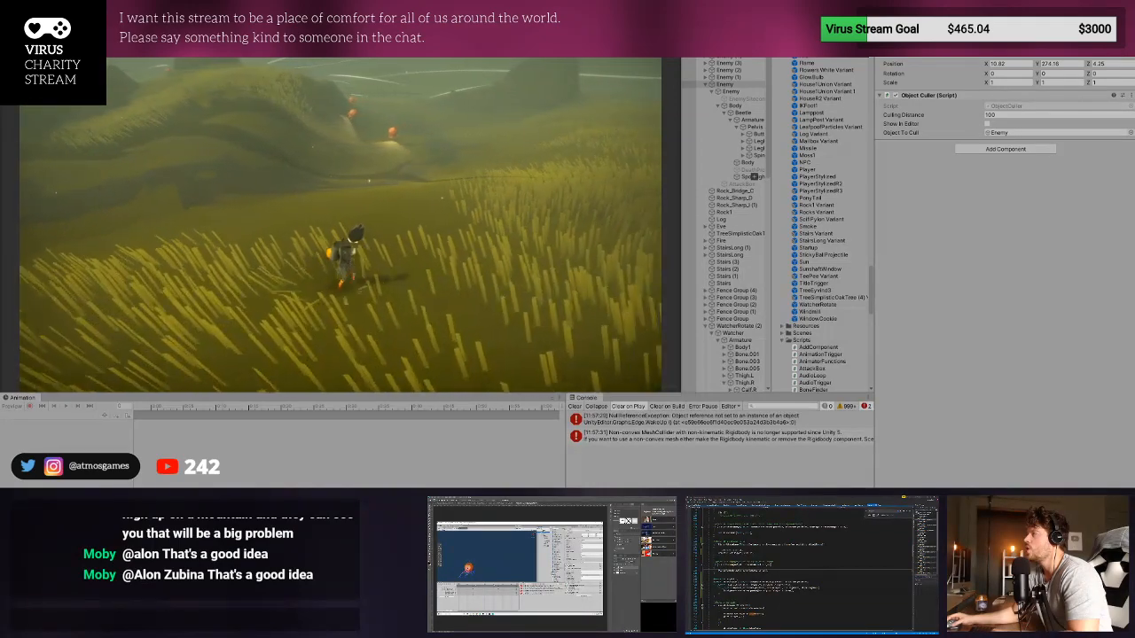
pyautogui.hotkey('ctrl', 'p')
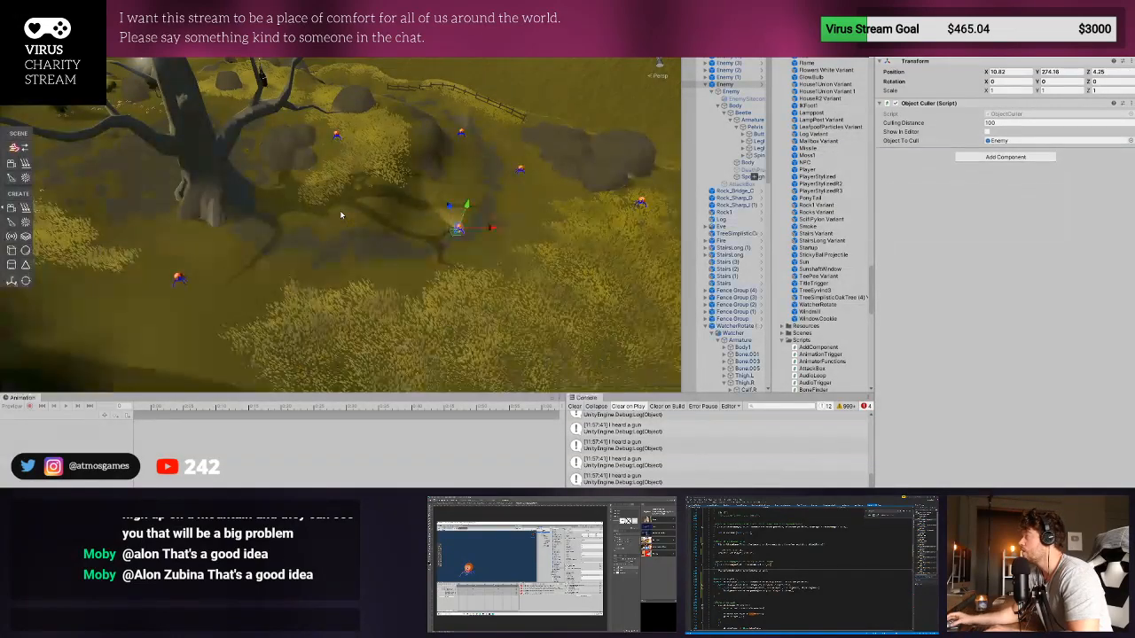
pyautogui.click(575, 406)
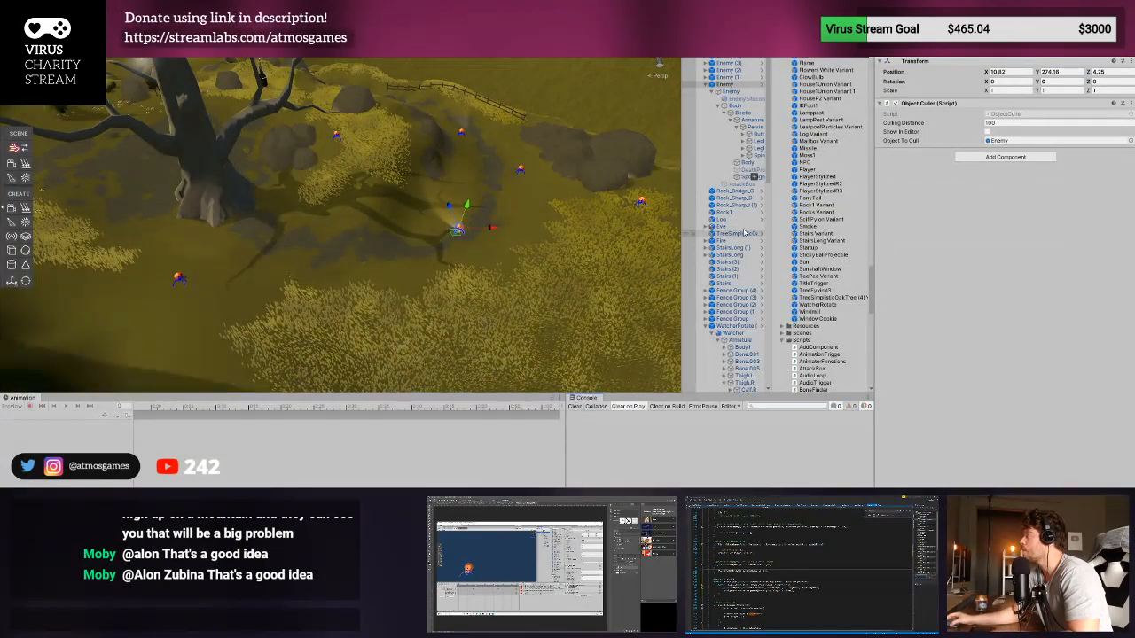
# - Open the Enemy's Patrol script, read through its movement code, and check the AI Character Control component
pyautogui.click(730, 91)
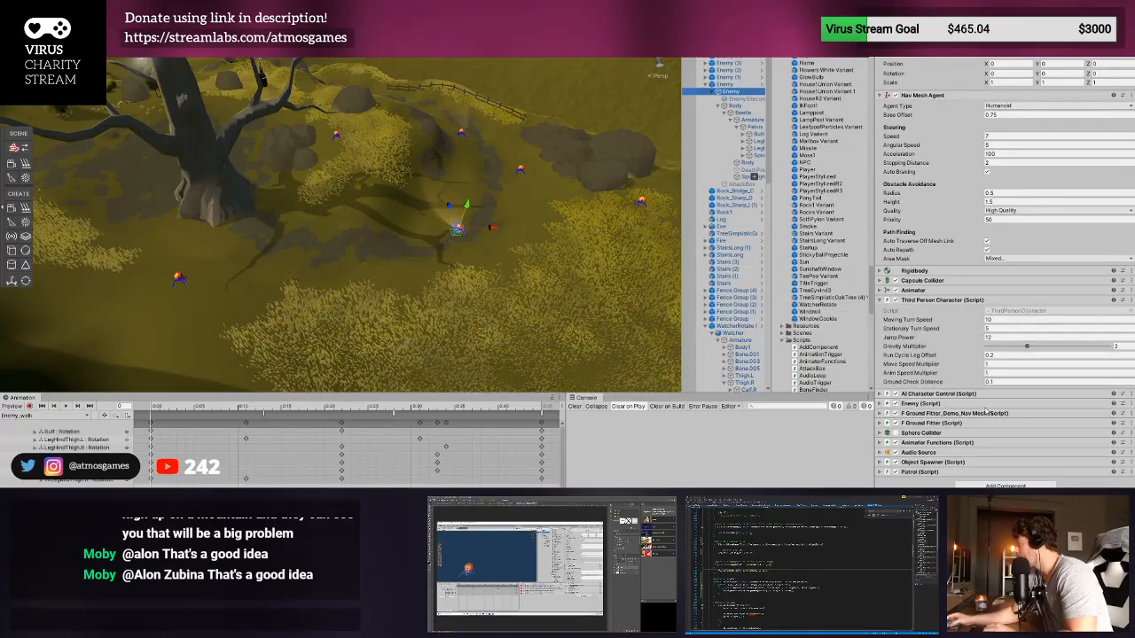
pyautogui.click(924, 472)
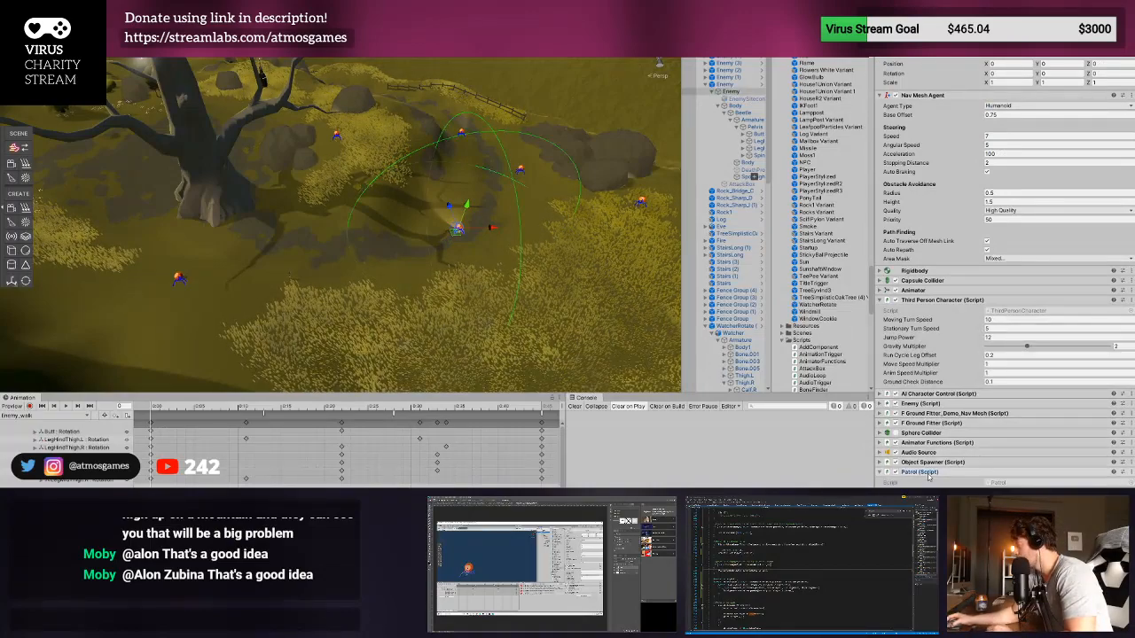
pyautogui.click(997, 482)
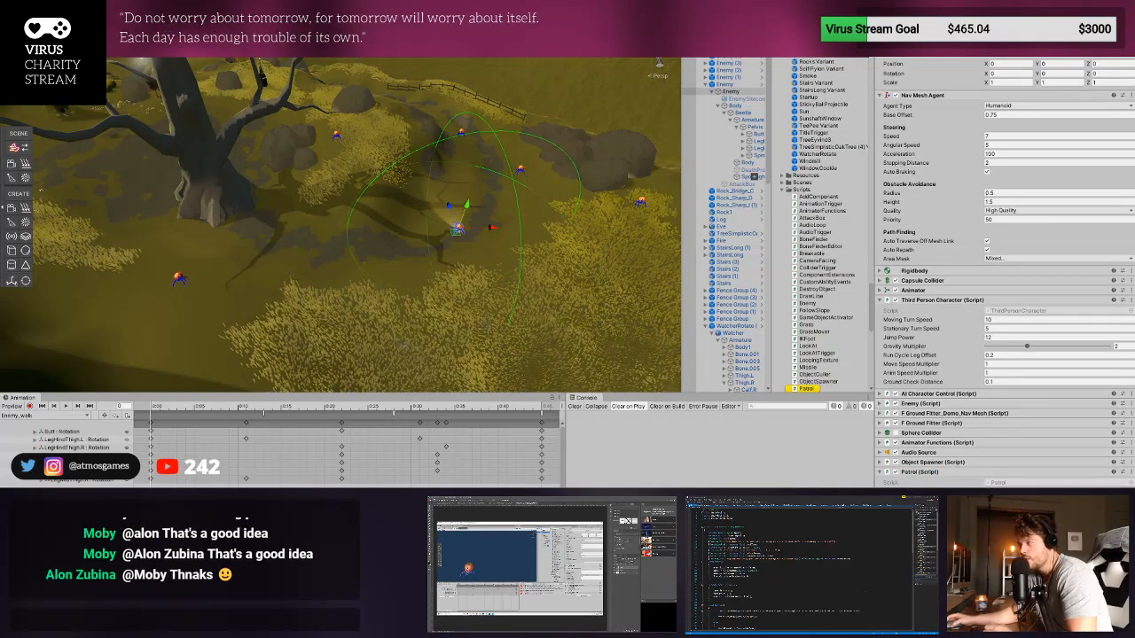
pyautogui.scroll(-3, 864, 592)
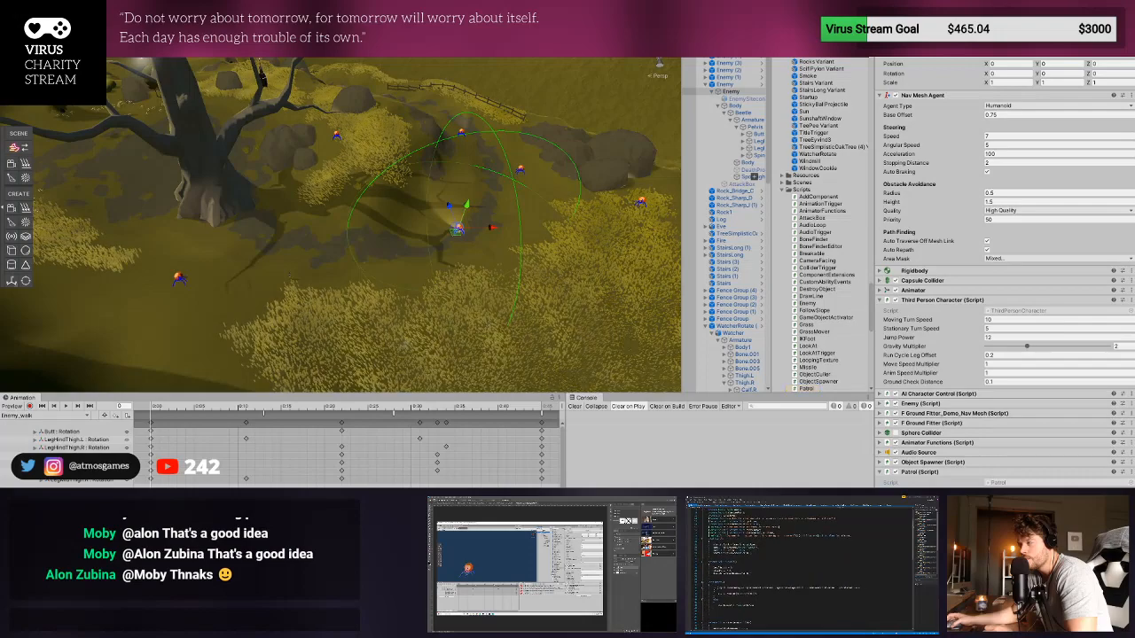
pyautogui.scroll(-3, 865, 592)
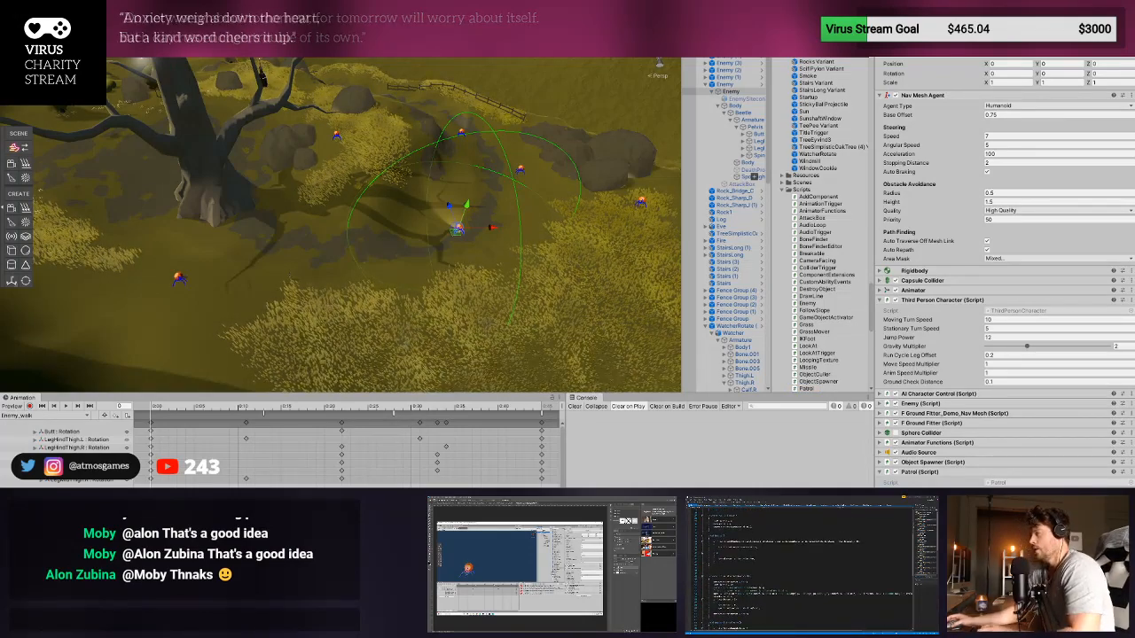
pyautogui.scroll(-4, 858, 594)
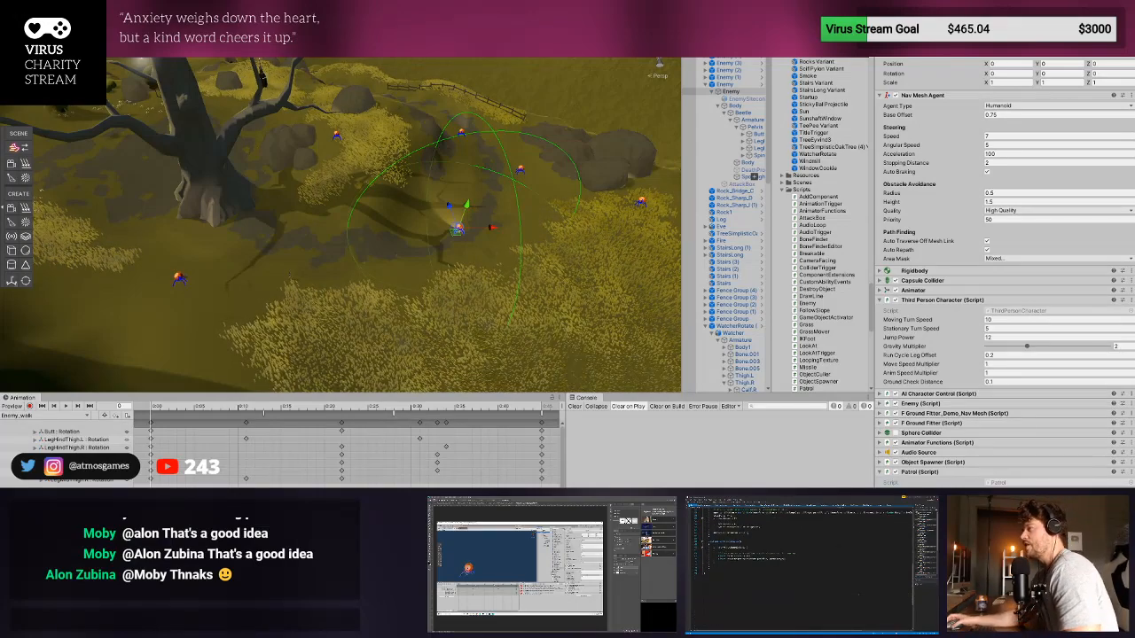
pyautogui.scroll(-3, 858, 595)
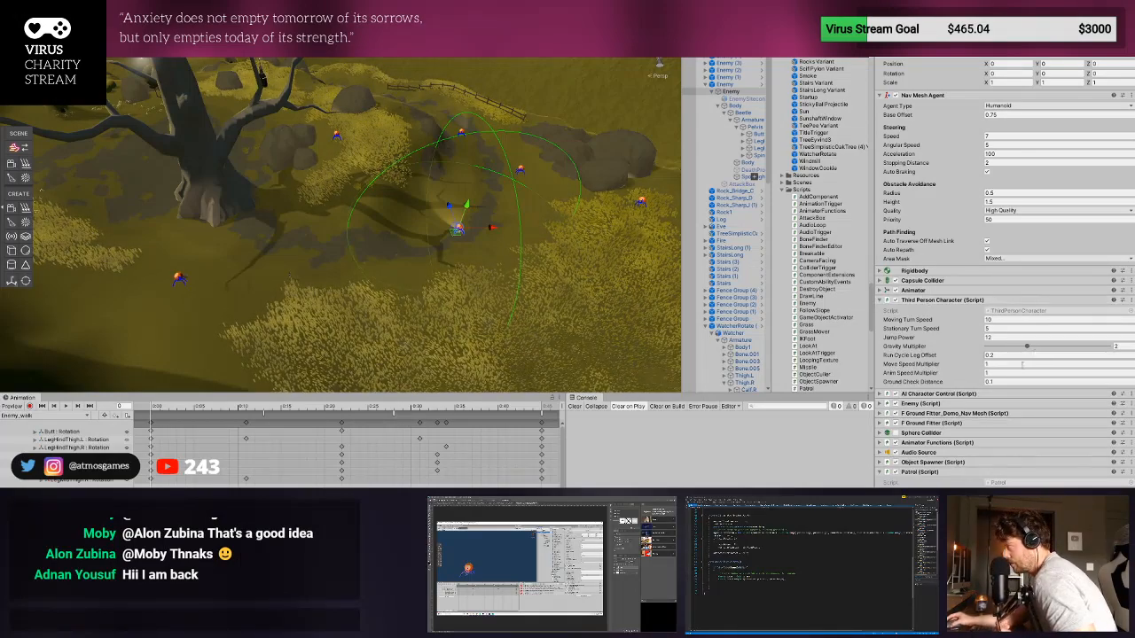
pyautogui.click(954, 394)
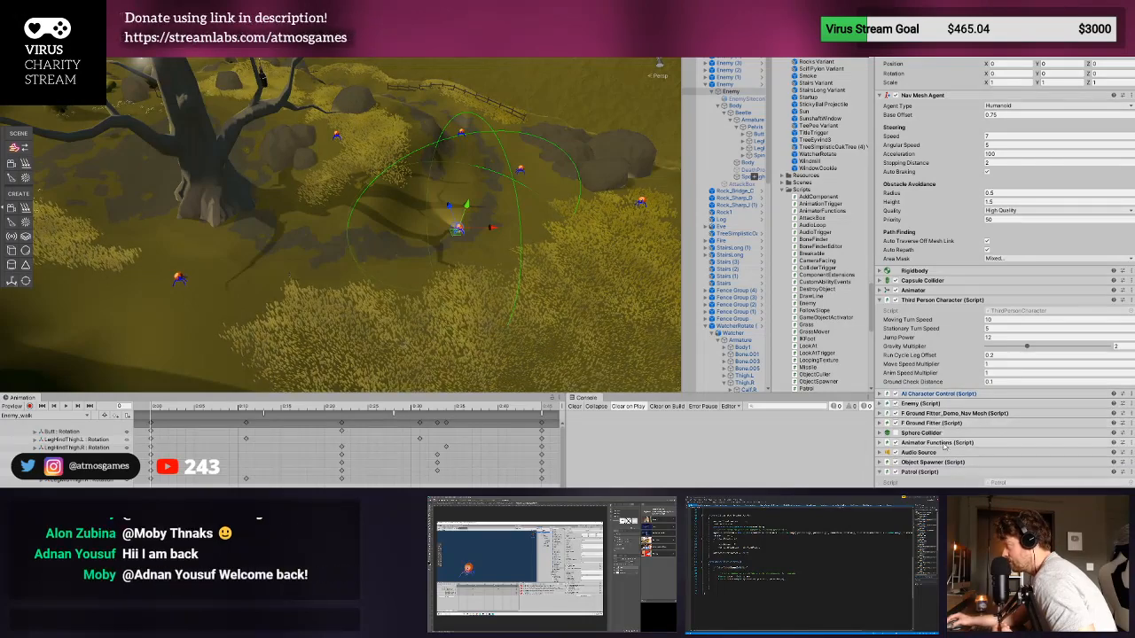
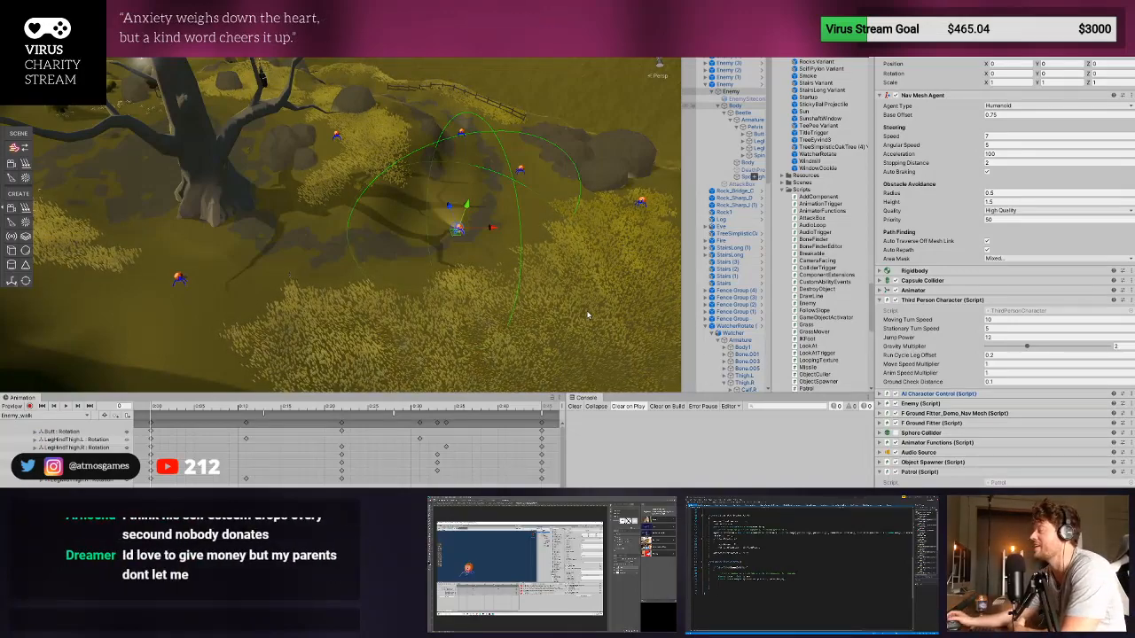
pyautogui.moveTo(532, 297); pyautogui.dragTo(516, 306, button='middle')
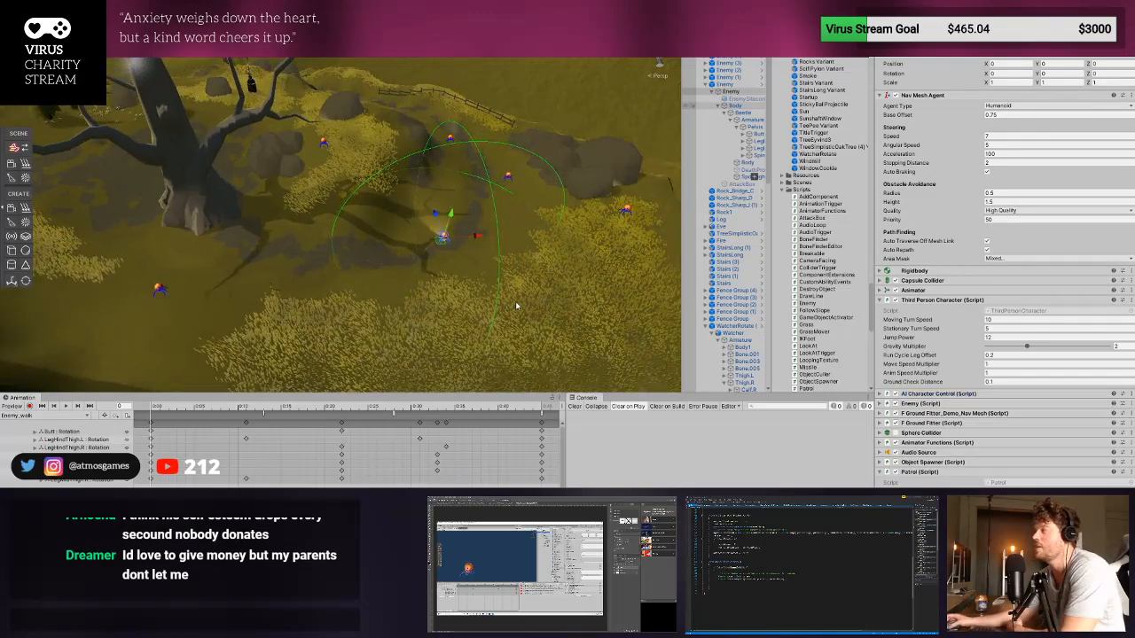
pyautogui.scroll(4, 377, 253)
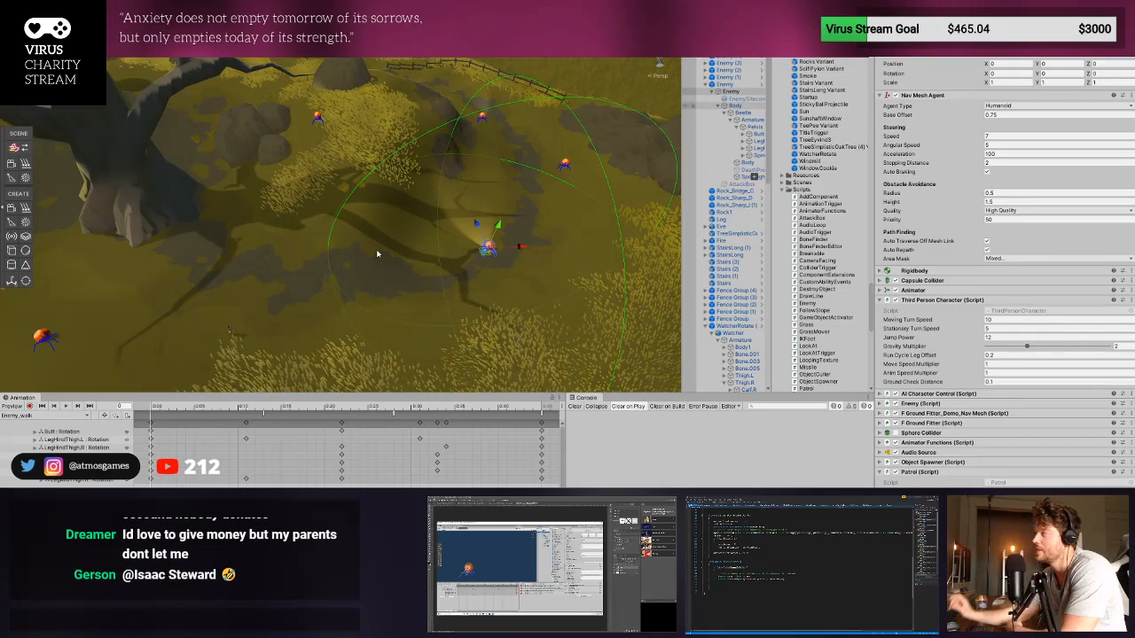
pyautogui.moveTo(298, 251); pyautogui.dragTo(256, 258, button='middle')
pyautogui.scroll(1, 390, 268)
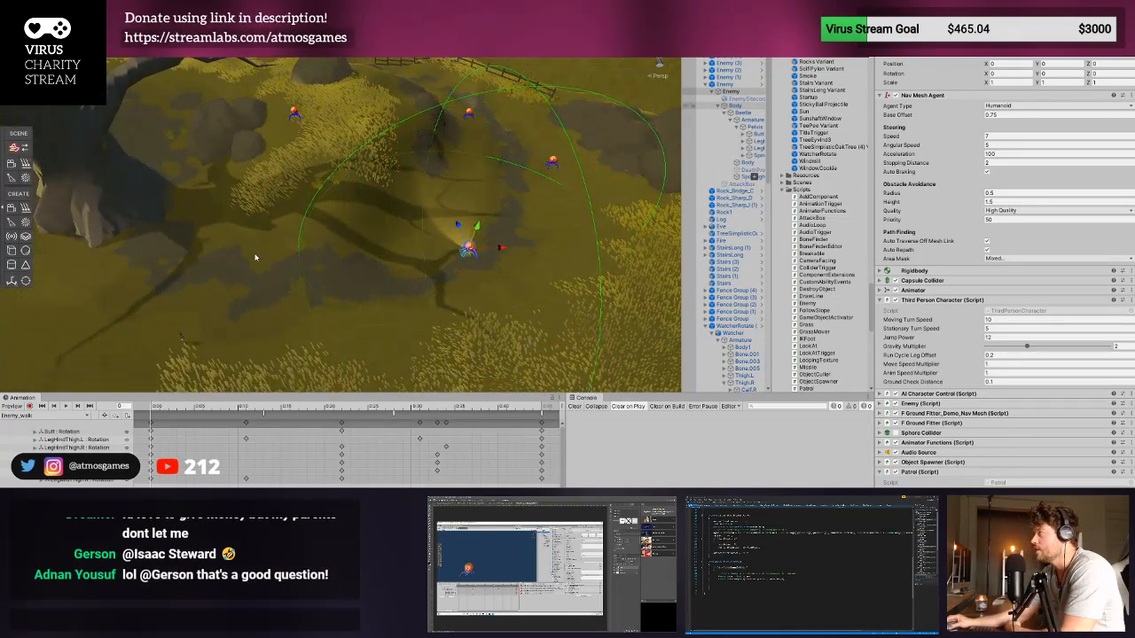
pyautogui.moveTo(272, 254); pyautogui.dragTo(385, 153, button='right')
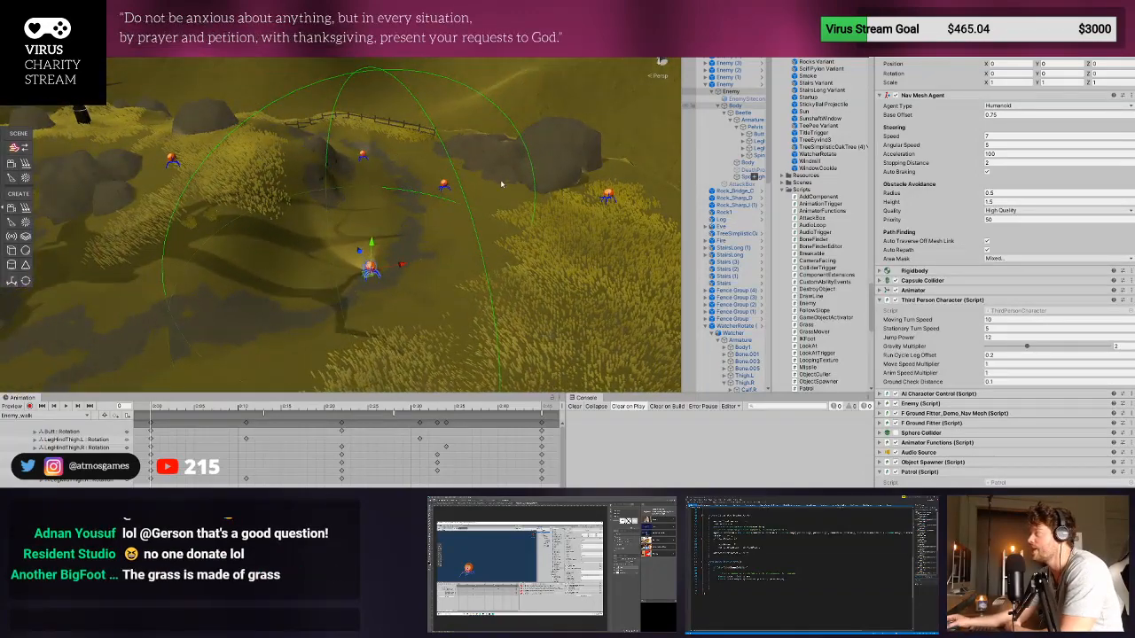
pyautogui.moveTo(502, 185); pyautogui.dragTo(510, 216, button='right')
pyautogui.moveTo(552, 180); pyautogui.dragTo(607, 176, button='middle')
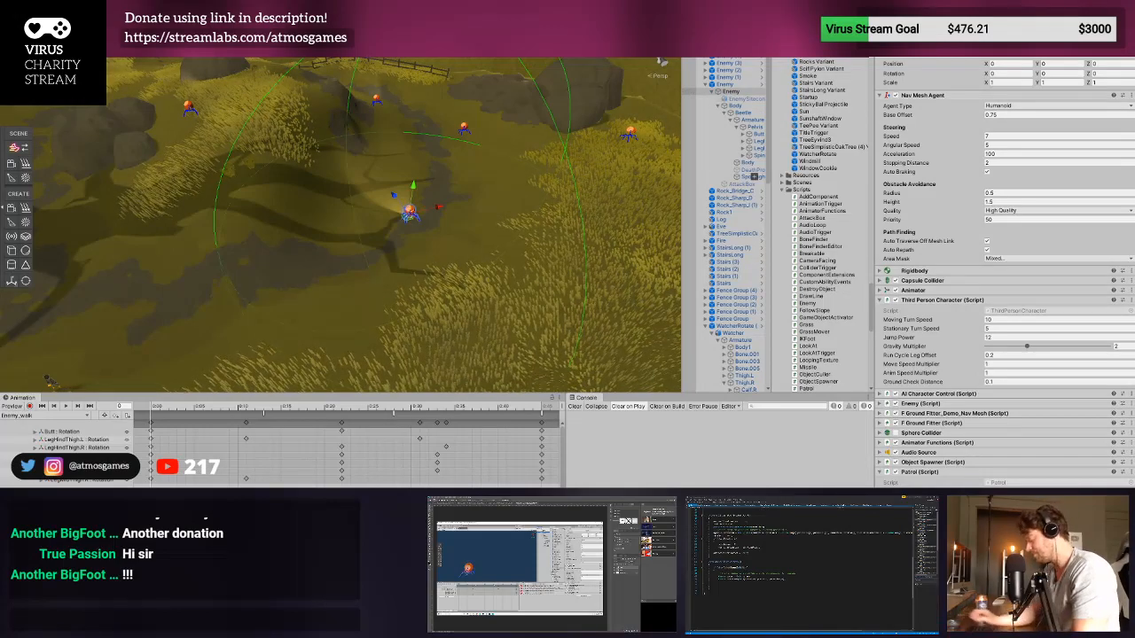
# - Search the scene hierarchy for "post" and select the object holding the Post-process Volume
pyautogui.write('post')
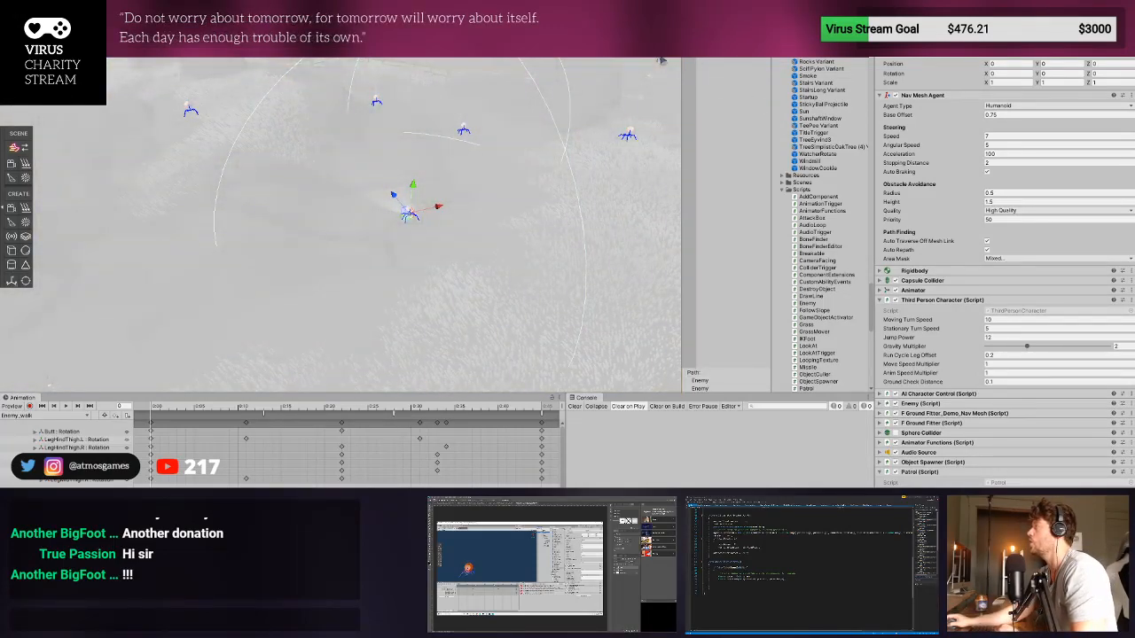
pyautogui.click(731, 44)
pyautogui.click(764, 36)
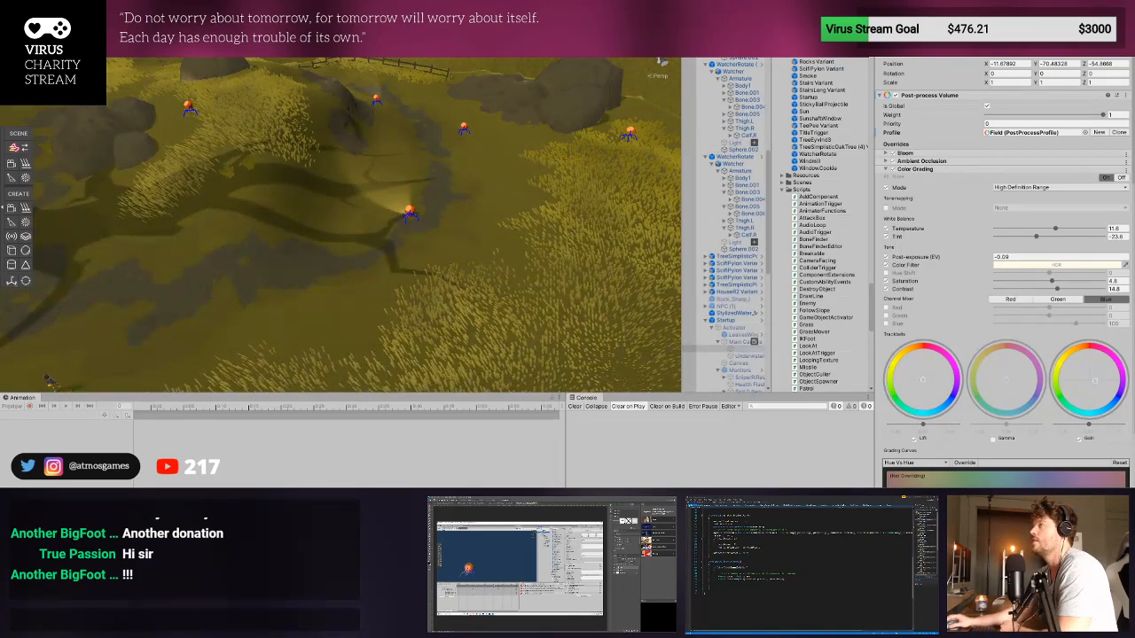
# - Run the game in play mode and move the character through the grass field to view the post-processed image
pyautogui.hotkey('ctrl', 'p')
pyautogui.hotkey('ctrl', '1')
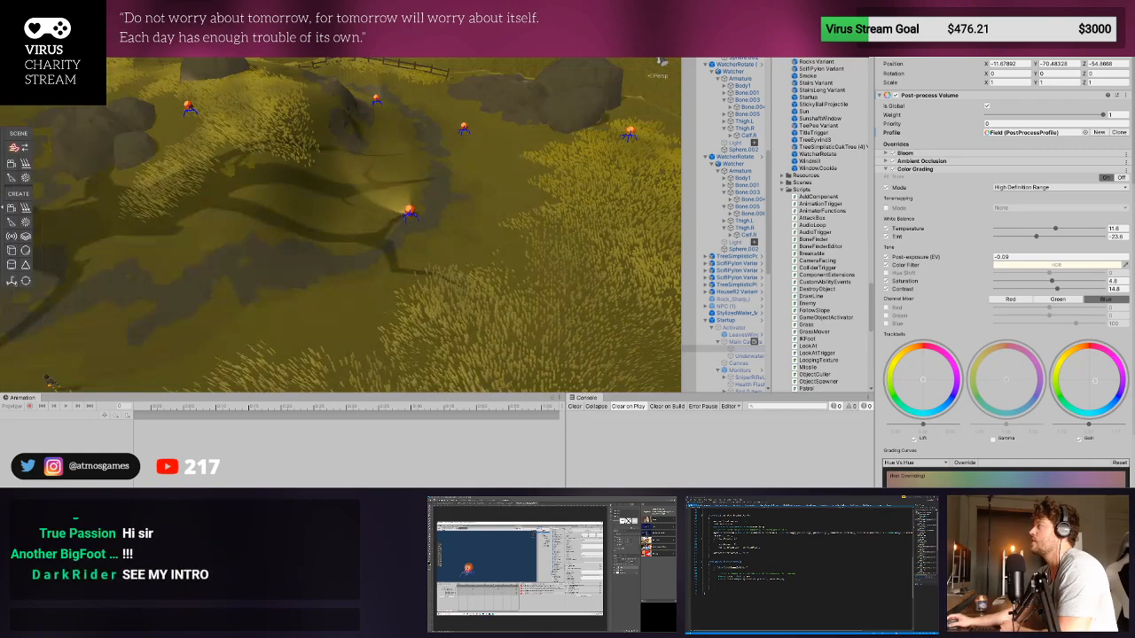
pyautogui.hotkey('ctrl', 'p')
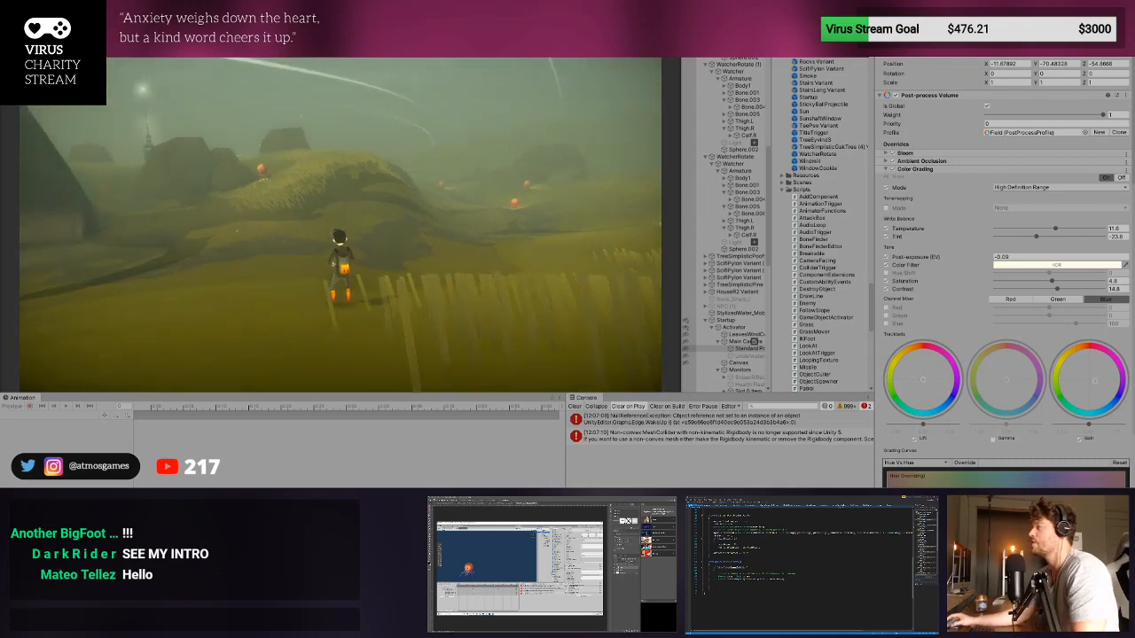
pyautogui.press('w')
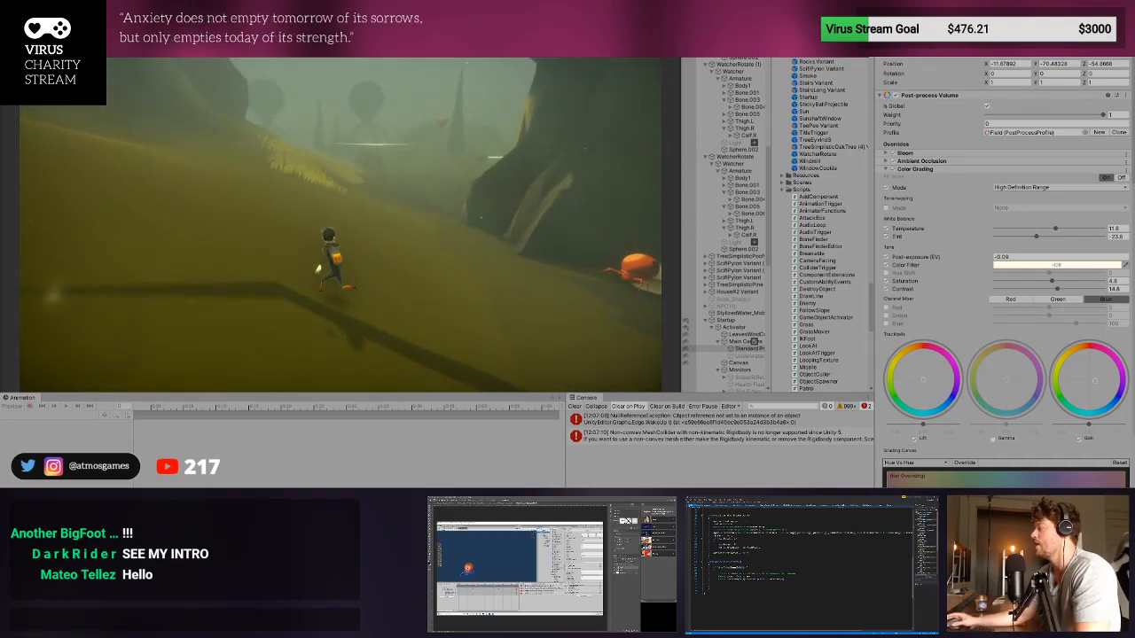
pyautogui.press('w')
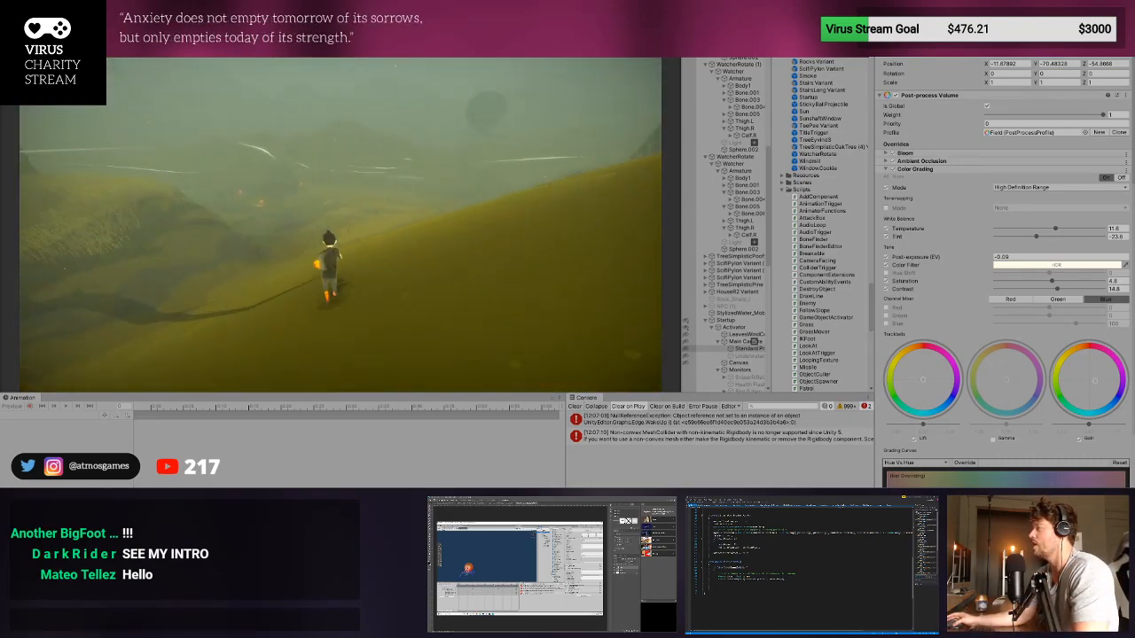
pyautogui.press('w')
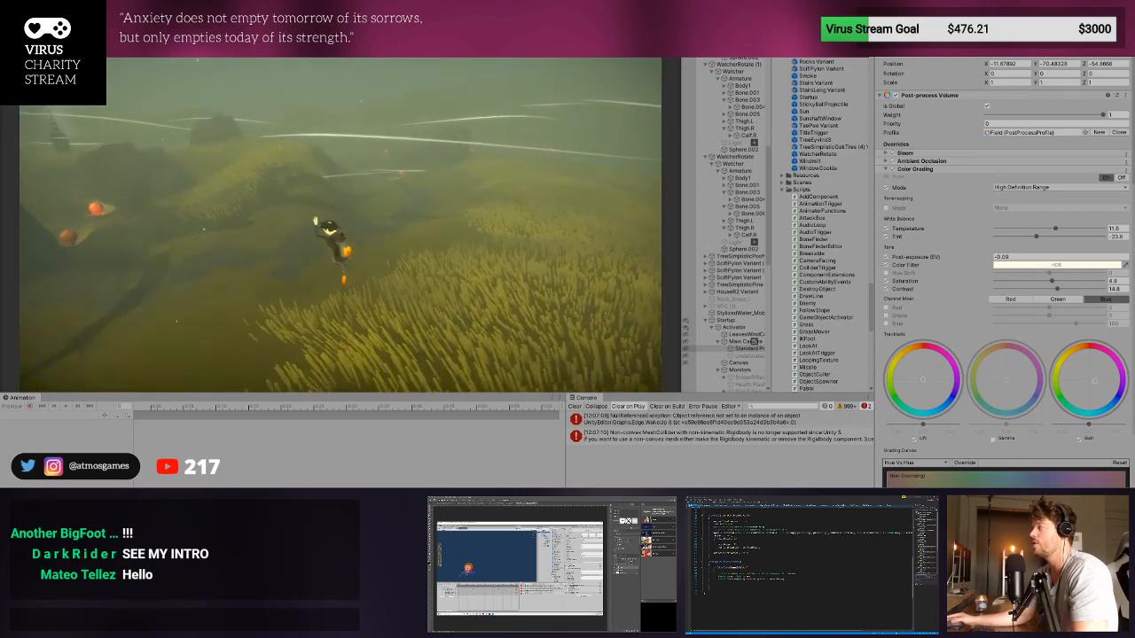
pyautogui.press('w')
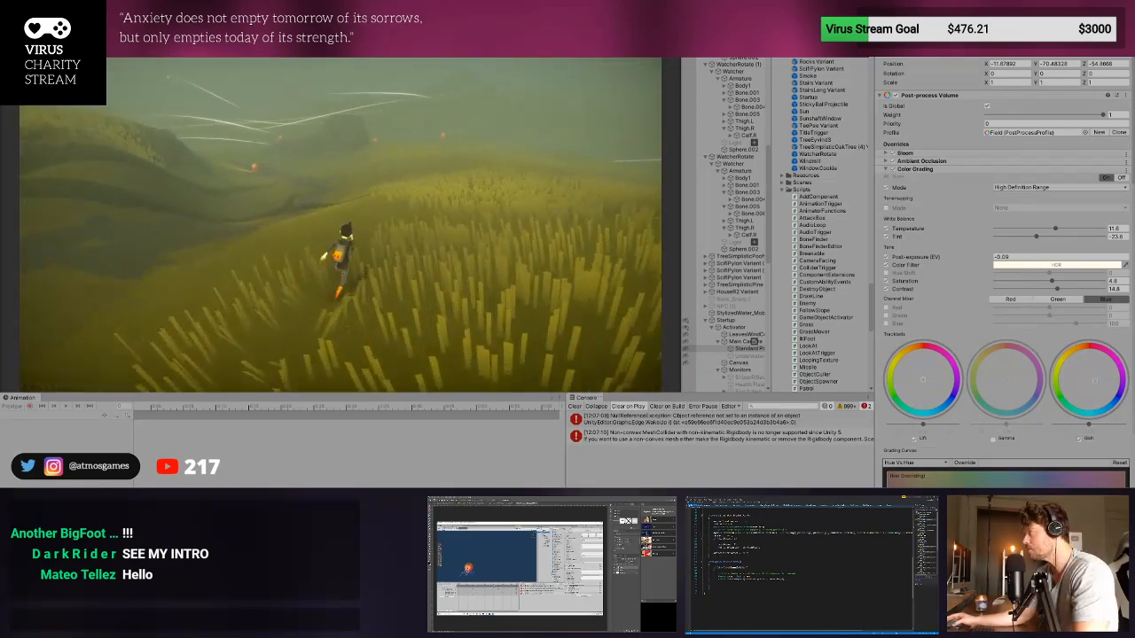
pyautogui.press('w')
pyautogui.press('Escape')
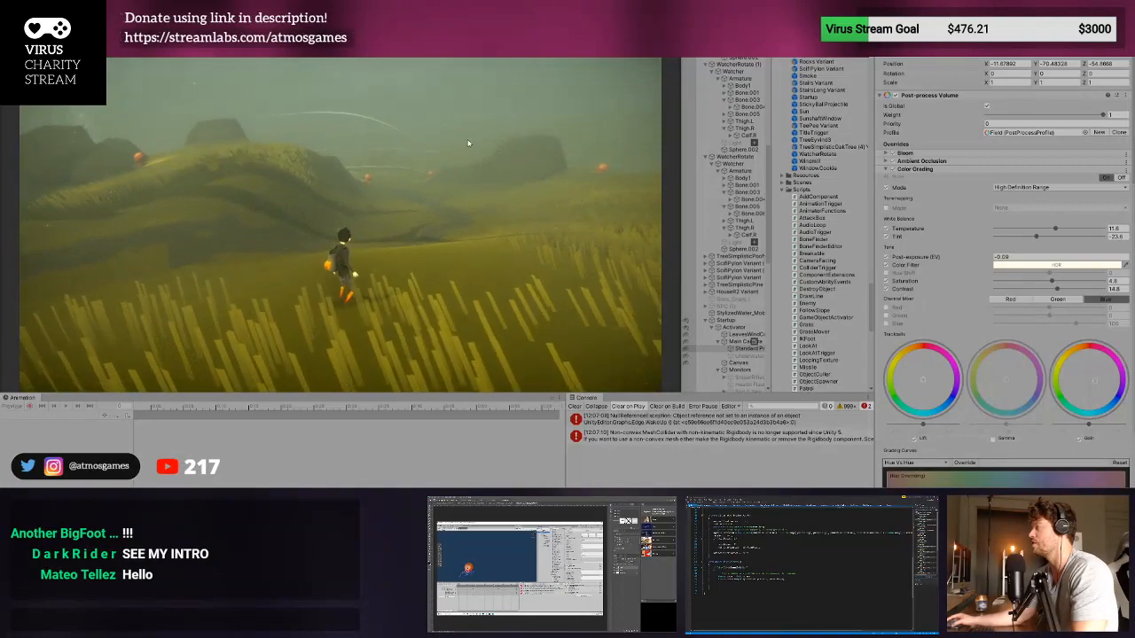
# - Check the running level in the Scene view, return to the Game view and reselect the post-process volume under the main camera
pyautogui.click(17, 22)
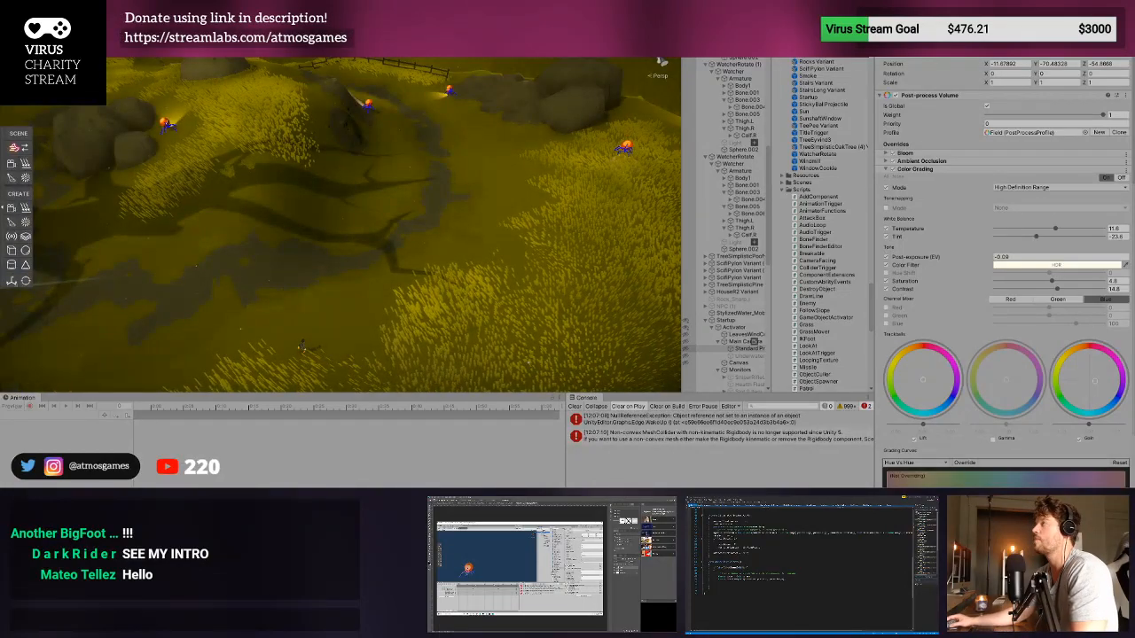
pyautogui.click(46, 21)
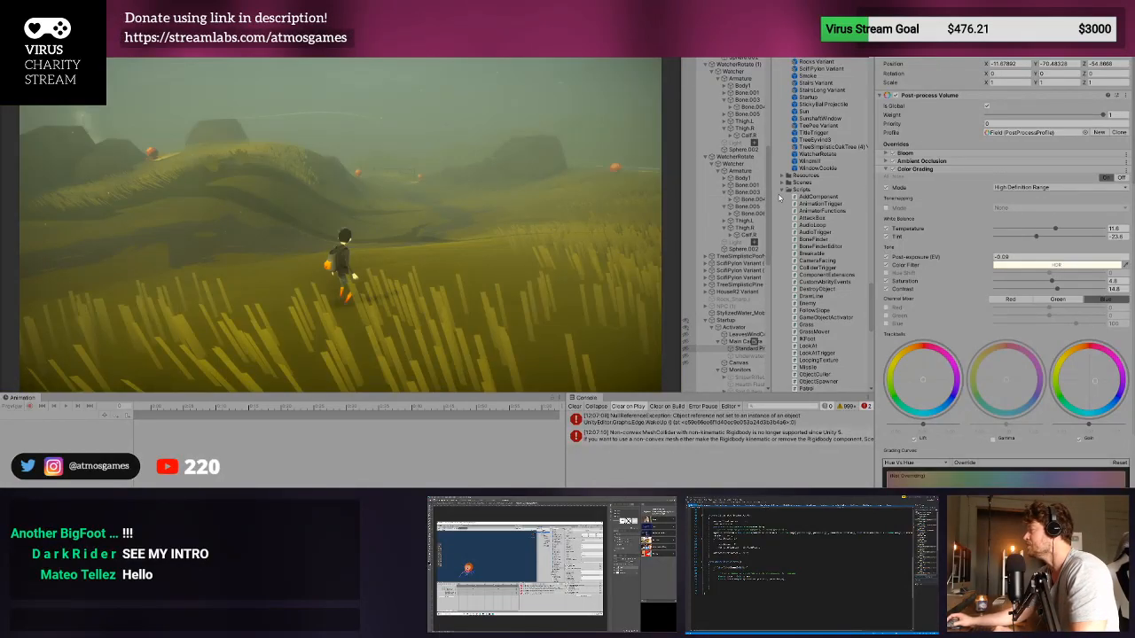
pyautogui.click(736, 350)
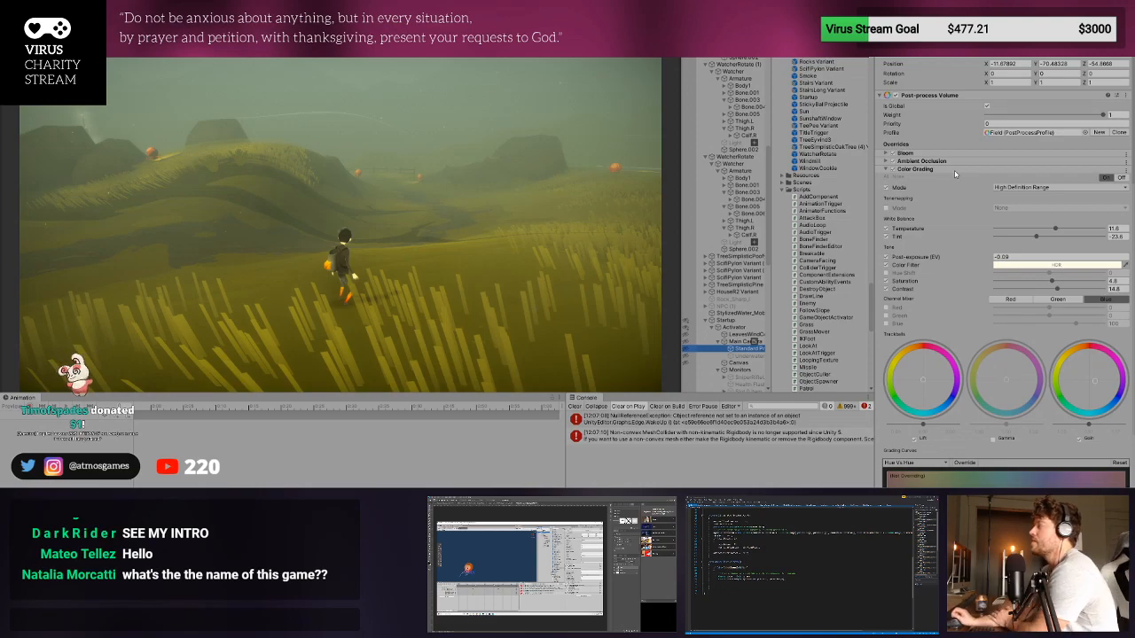
# - Switch Color Grading off and back on, toggling Bloom in between, to compare the effects on the game image
pyautogui.click(892, 172)
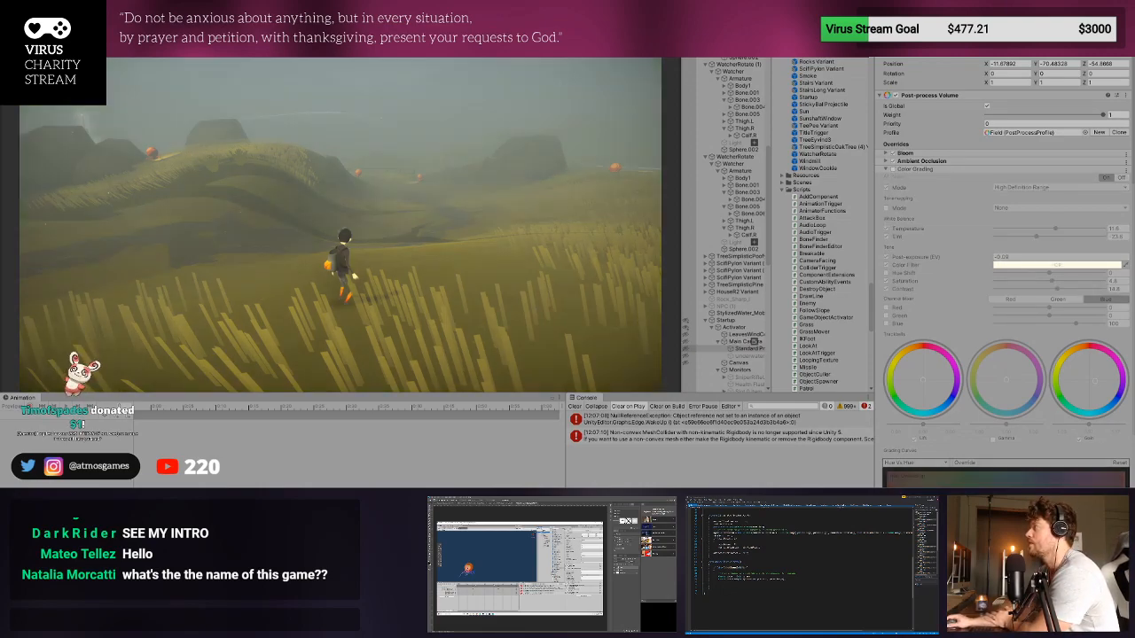
pyautogui.click(893, 154)
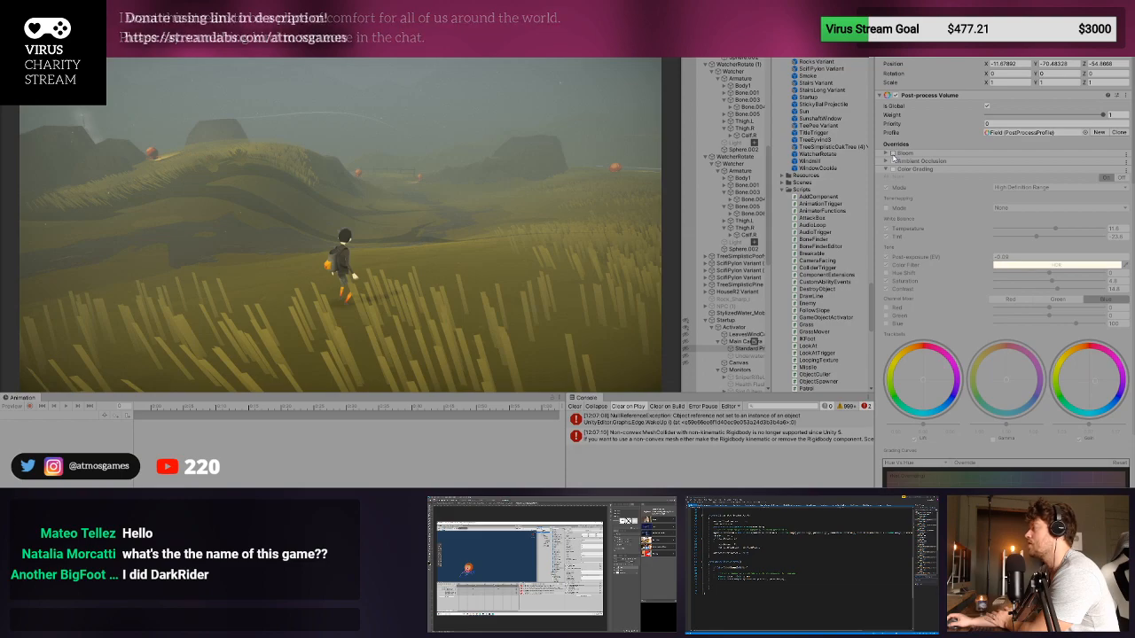
pyautogui.click(893, 155)
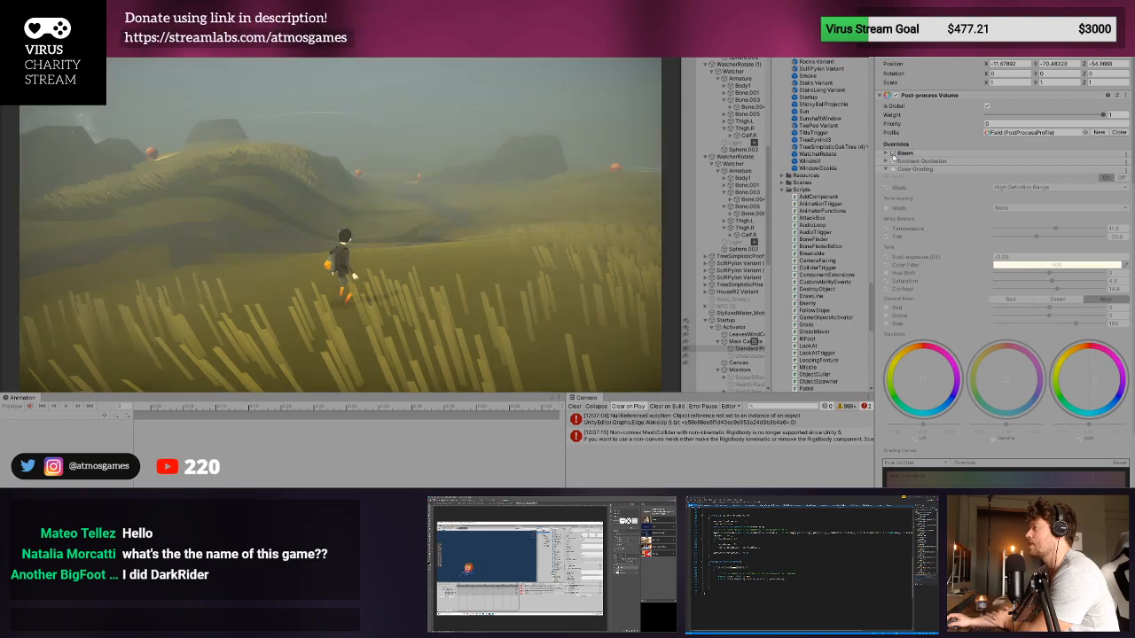
pyautogui.click(893, 155)
pyautogui.click(892, 155)
pyautogui.click(893, 155)
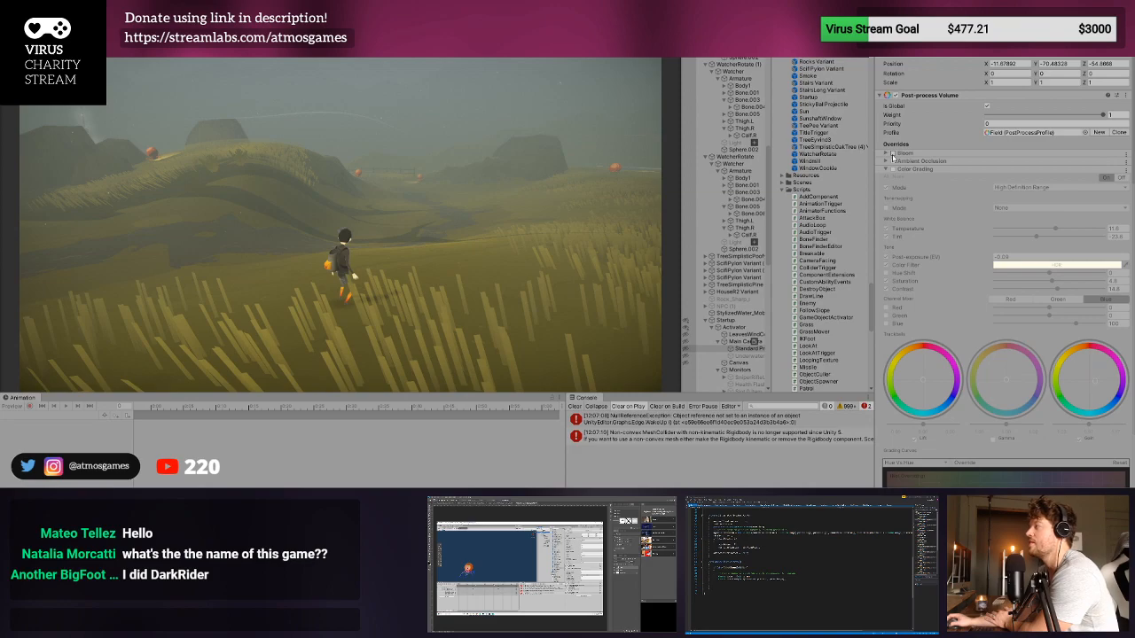
pyautogui.click(893, 169)
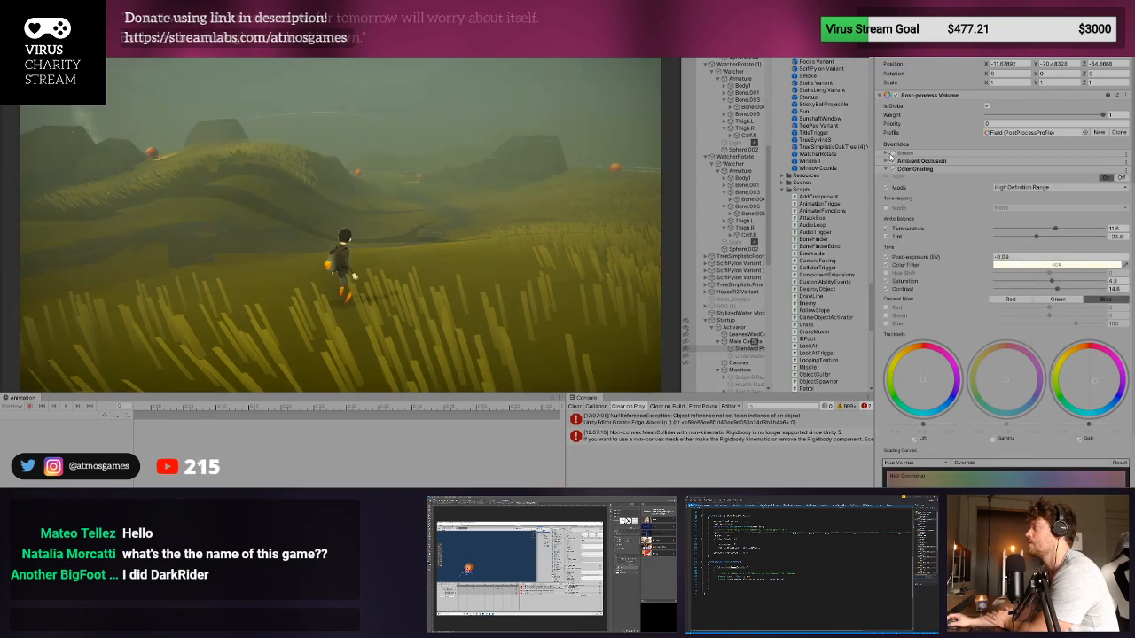
# - Toggle Bloom repeatedly with Color Grading enabled to compare its effect, leaving Bloom enabled
pyautogui.click(893, 155)
pyautogui.click(893, 155)
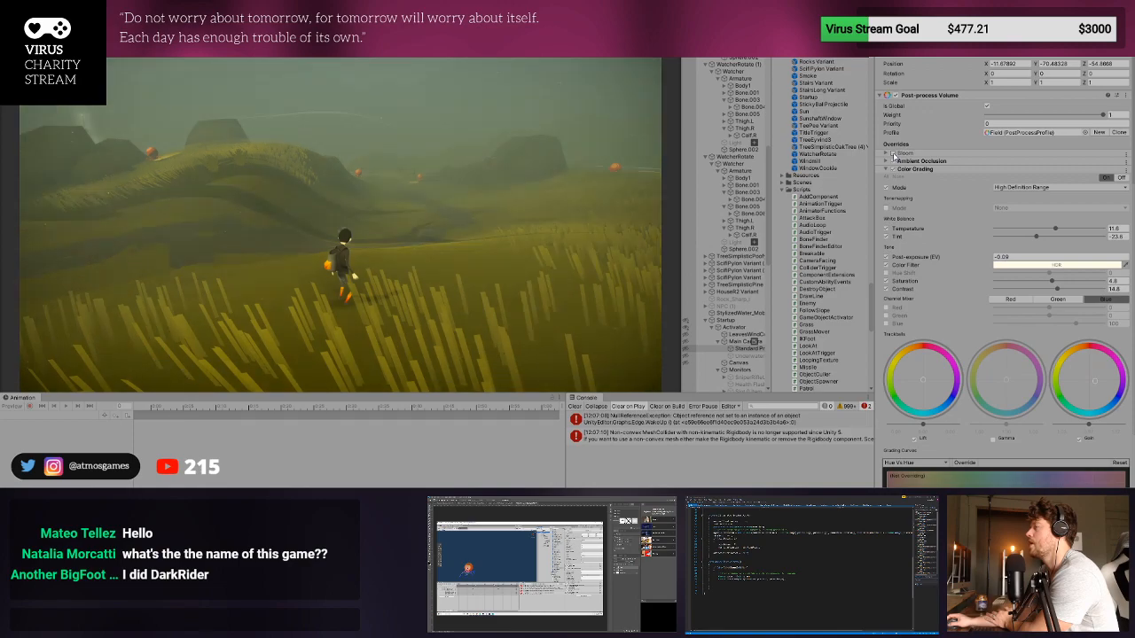
pyautogui.click(893, 155)
pyautogui.click(893, 155)
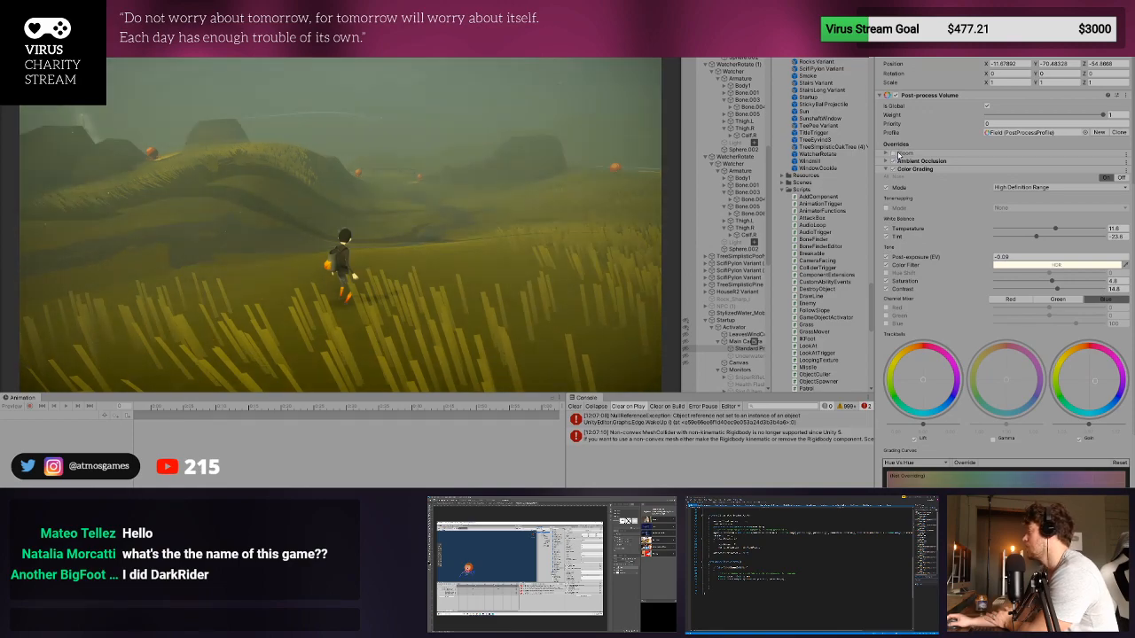
pyautogui.click(893, 155)
# - Toggle the Grain override off and back on to compare its effect on the game image
pyautogui.scroll(-5, 898, 155)
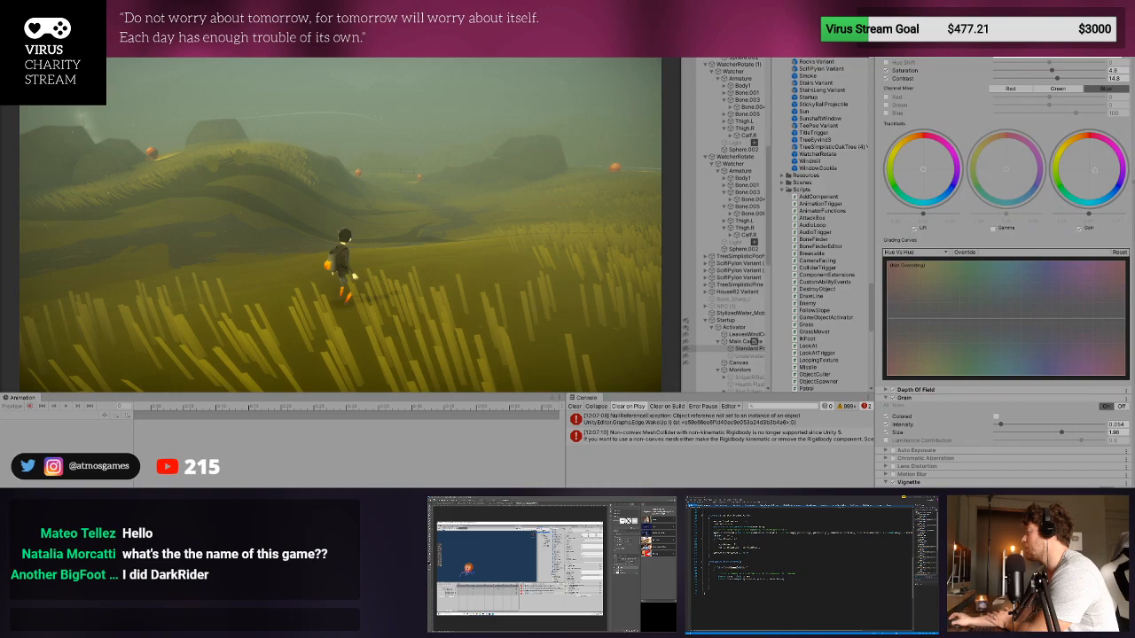
pyautogui.click(893, 398)
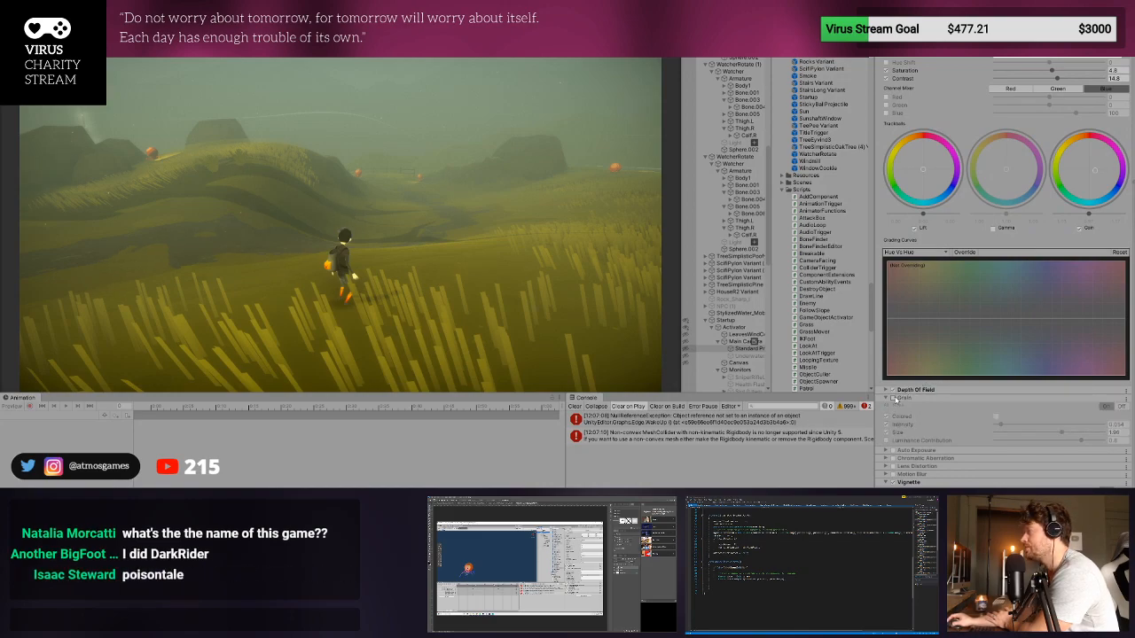
pyautogui.click(894, 399)
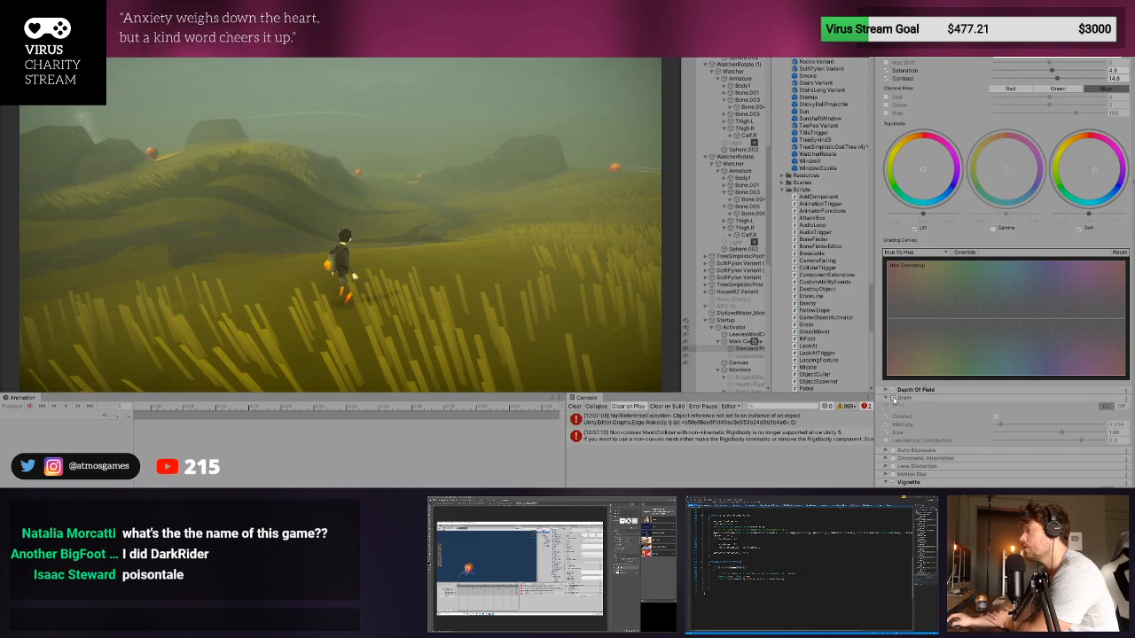
pyautogui.click(894, 400)
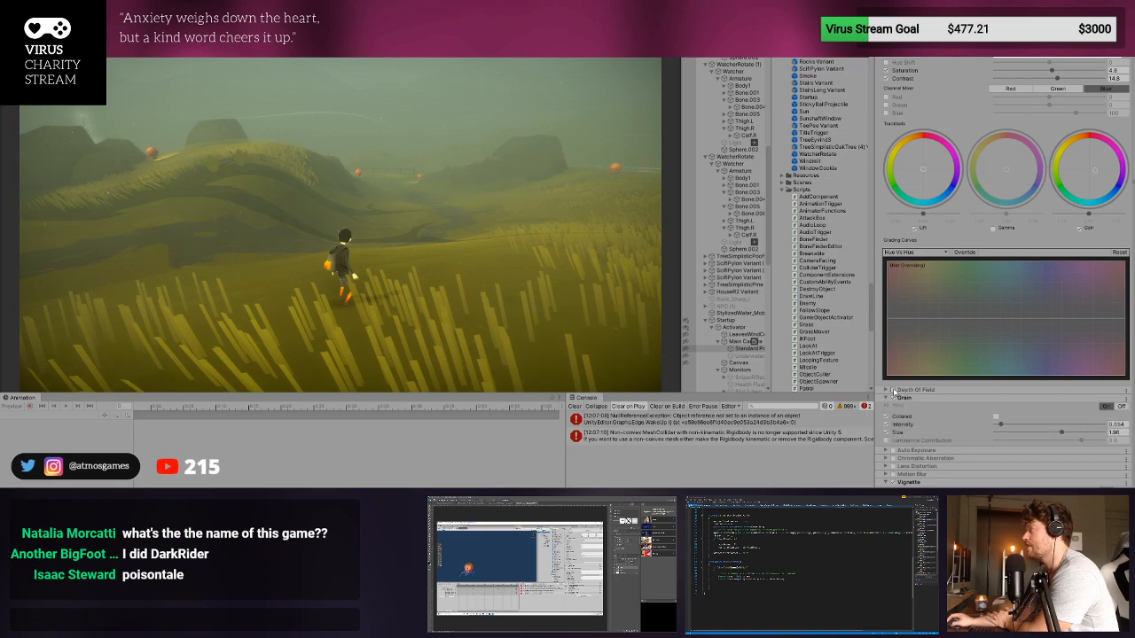
# - Toggle the Depth Of Field override off and on to compare its effect, leaving it enabled
pyautogui.click(894, 391)
pyautogui.click(894, 391)
pyautogui.click(893, 391)
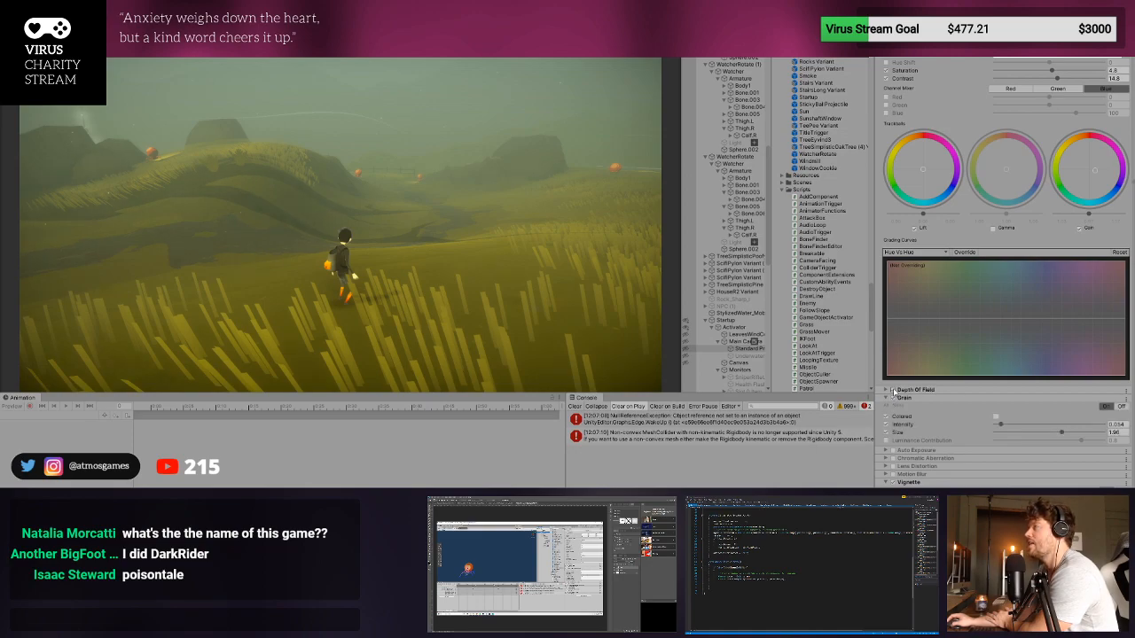
pyautogui.click(894, 391)
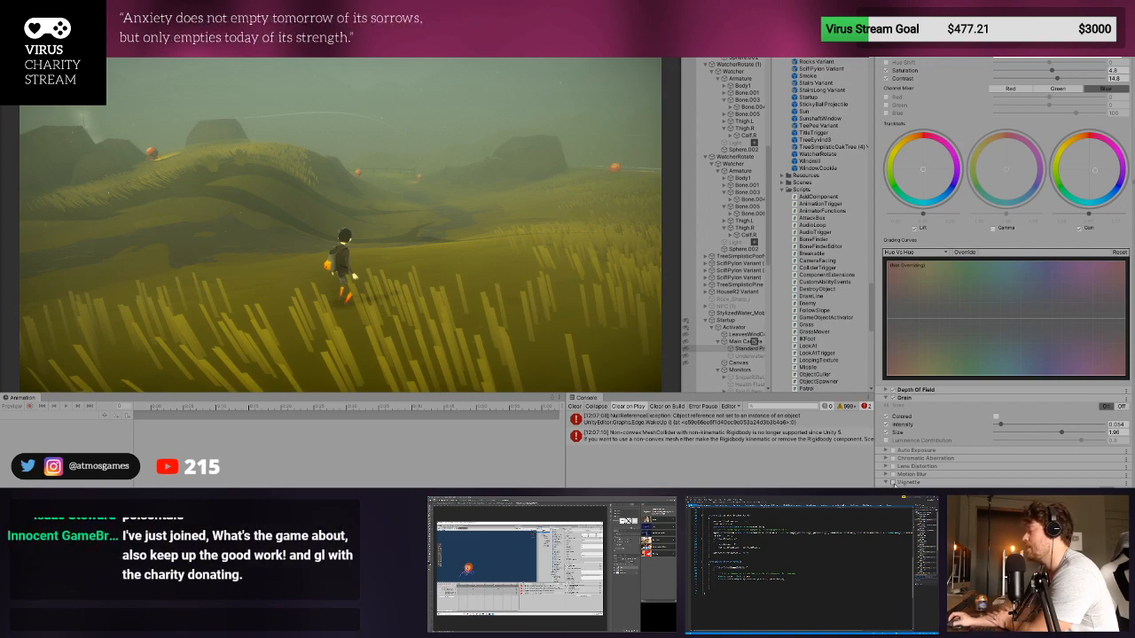
# - Toggle the Vignette override off and on to compare its effect, leaving it enabled
pyautogui.click(894, 482)
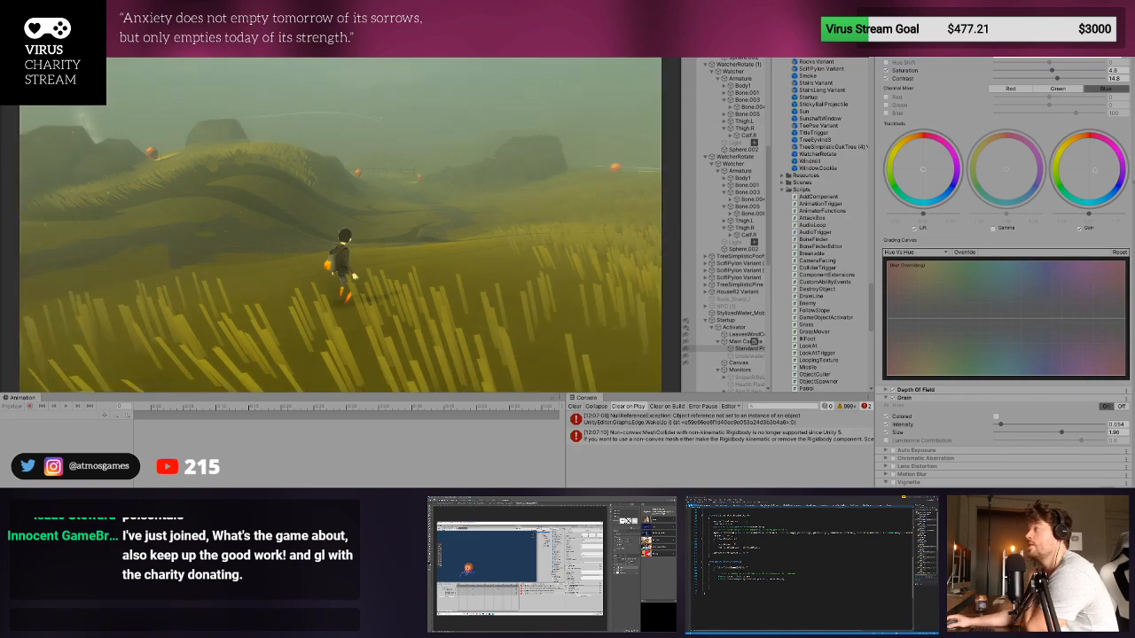
pyautogui.click(893, 482)
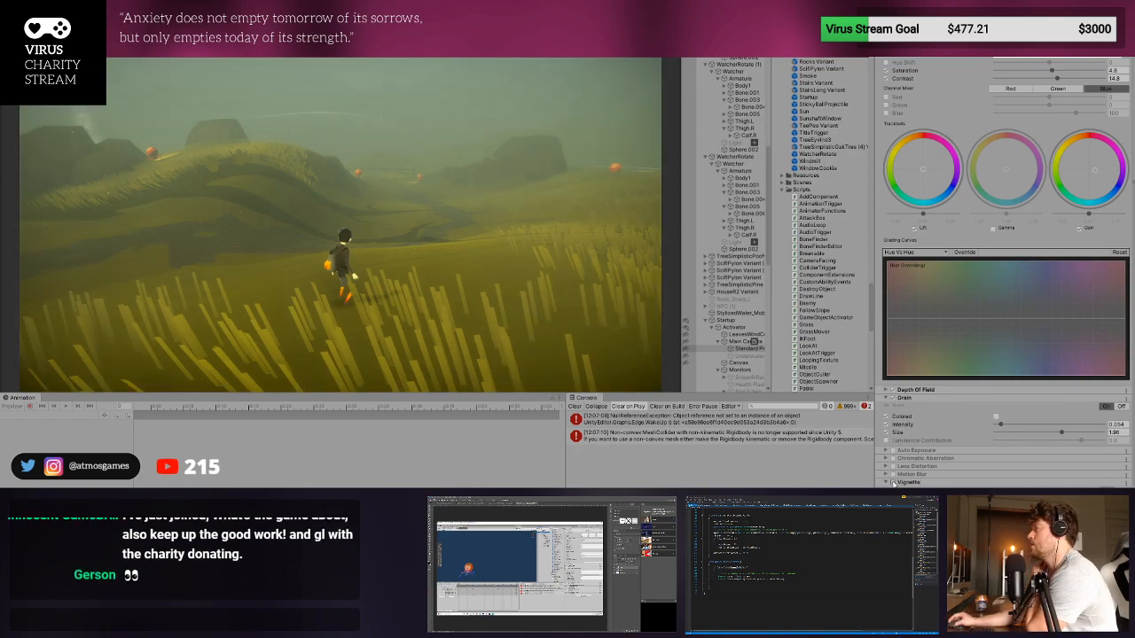
pyautogui.click(894, 484)
pyautogui.click(893, 483)
pyautogui.click(894, 483)
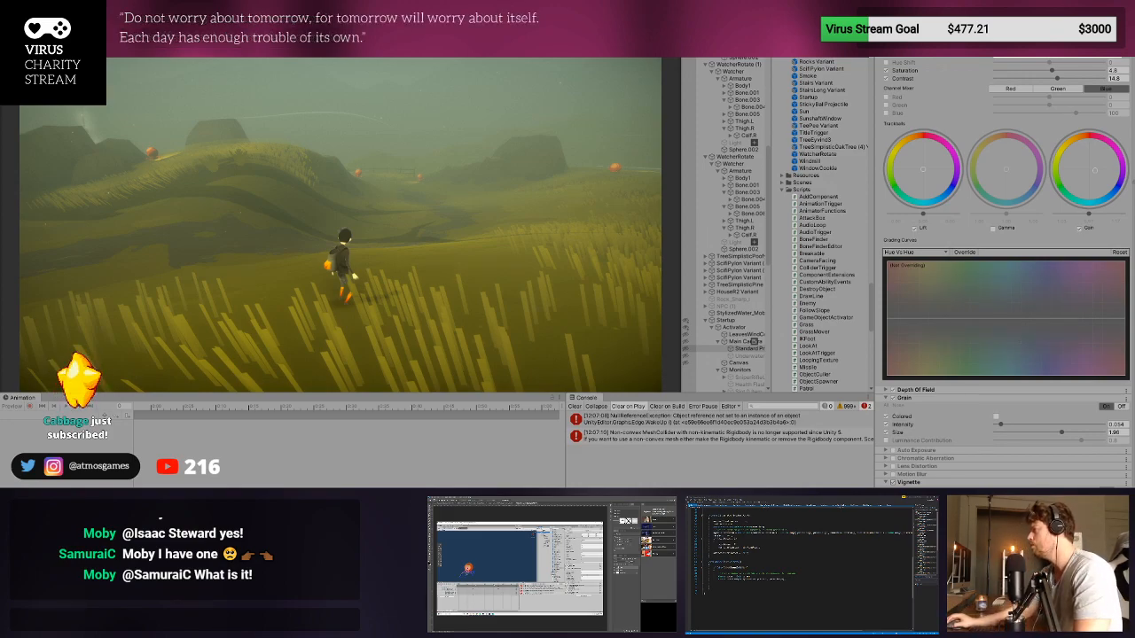
# - Resume control of the character, run and jump across the field, and stop play mode
pyautogui.click(607, 248)
pyautogui.press('w')
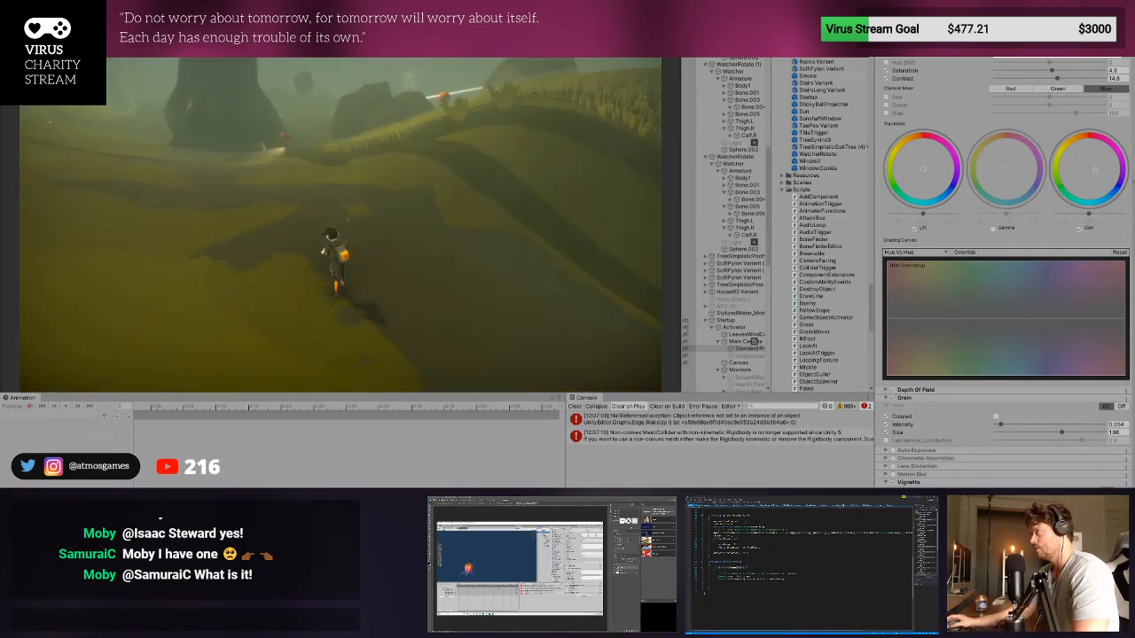
pyautogui.press('space')
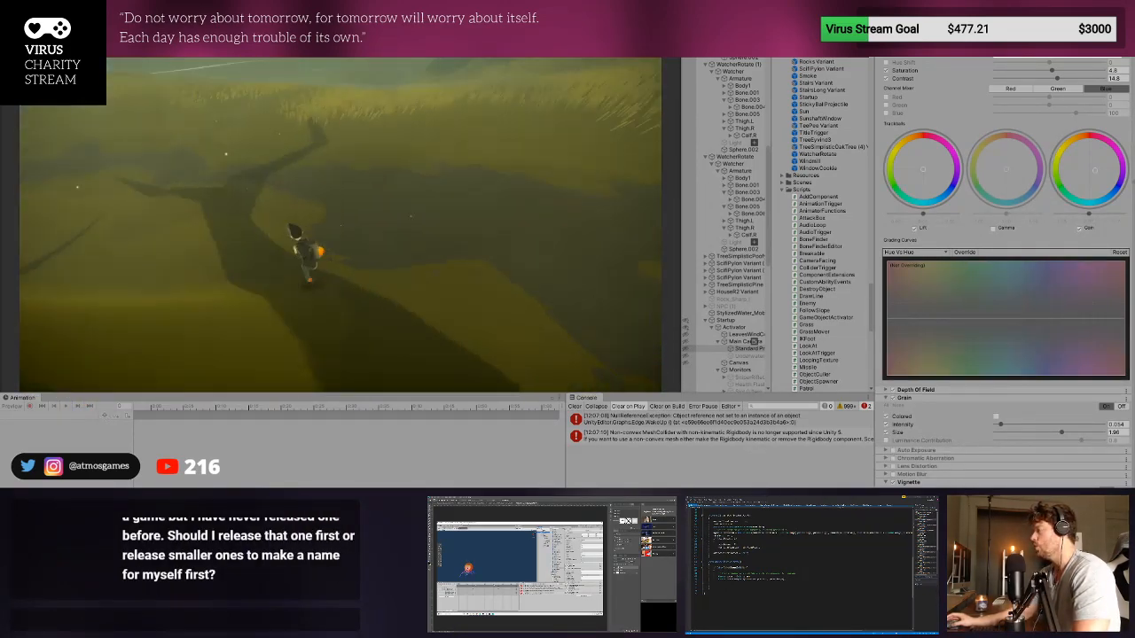
pyautogui.hotkey('ctrl', 'p')
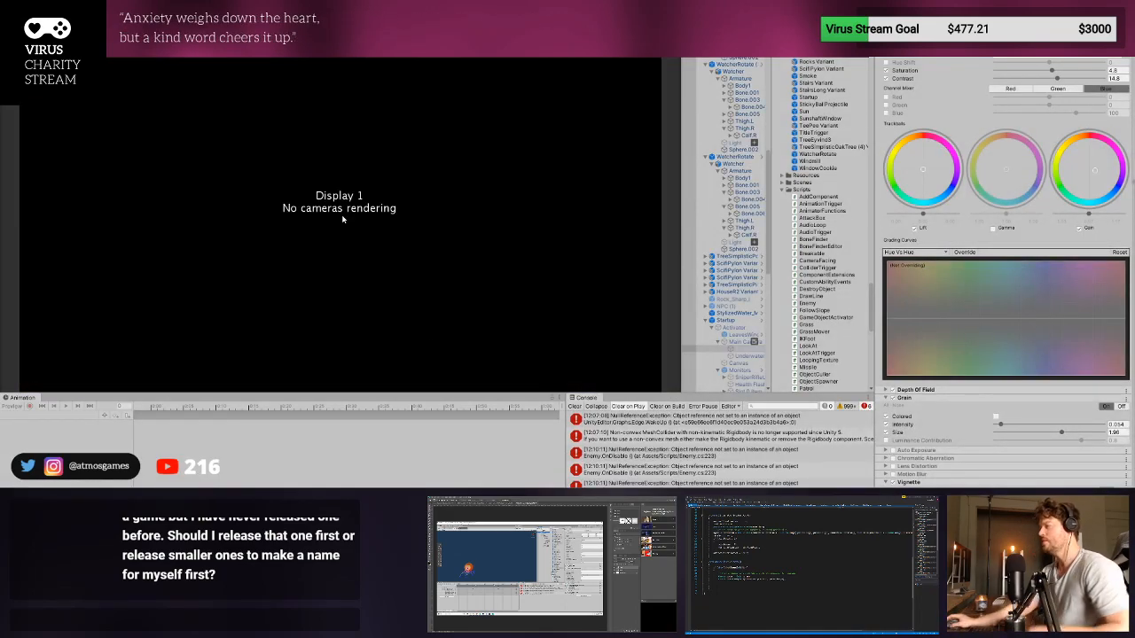
# - Clear the console messages and return to the Scene view, showing the beetle enemies on the field
pyautogui.click(576, 407)
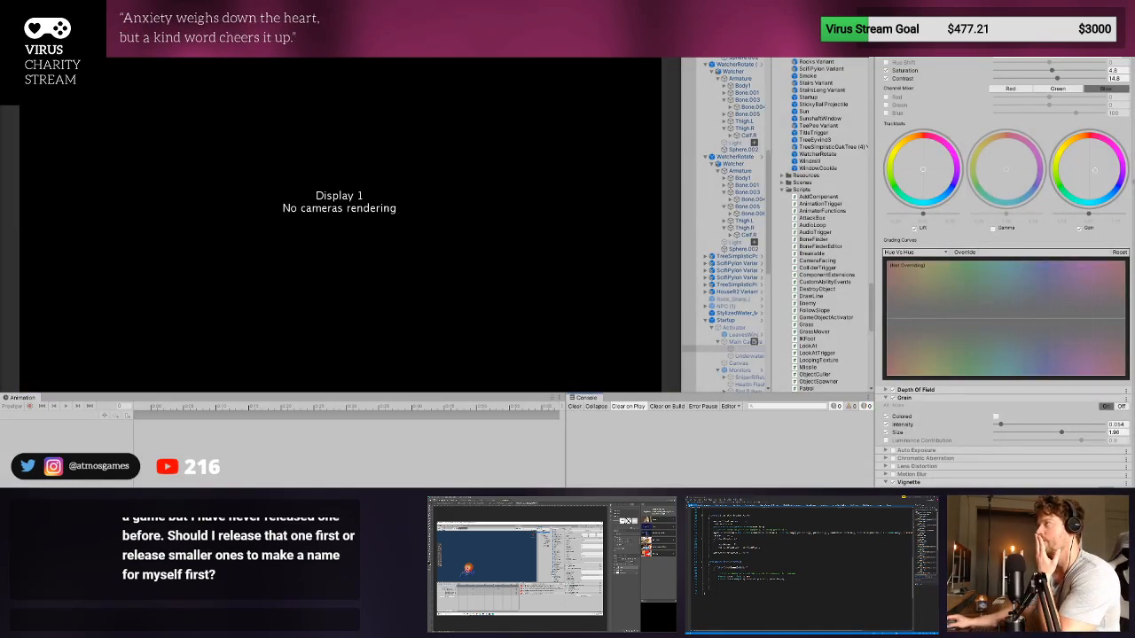
pyautogui.click(17, 19)
pyautogui.moveTo(559, 223); pyautogui.dragTo(375, 91, button='right')
pyautogui.moveTo(377, 163); pyautogui.dragTo(382, 148, button='middle')
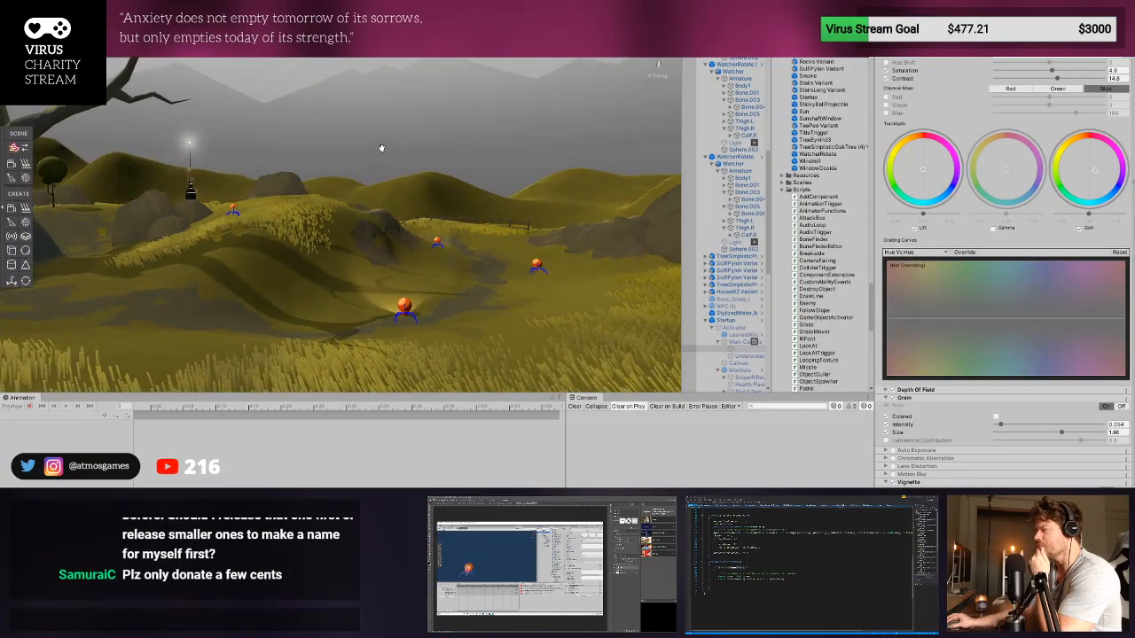
pyautogui.scroll(2, 419, 296)
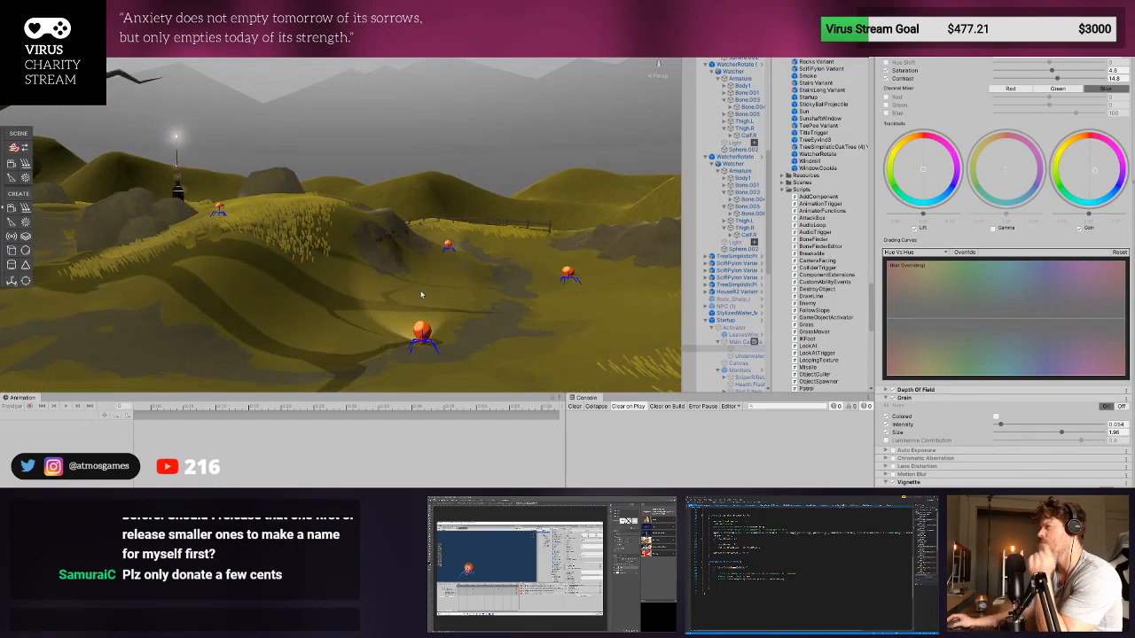
# - Inspect the nearest beetle enemy's components, Armature and Body mesh, and open the Beetle source model's import settings
pyautogui.click(430, 337)
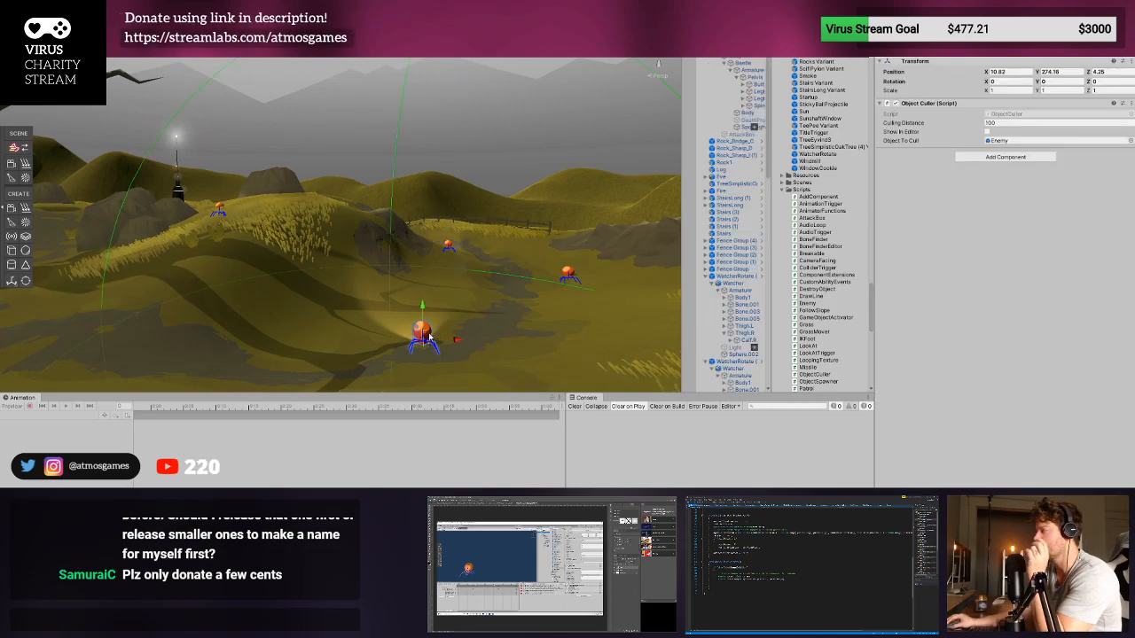
pyautogui.click(721, 68)
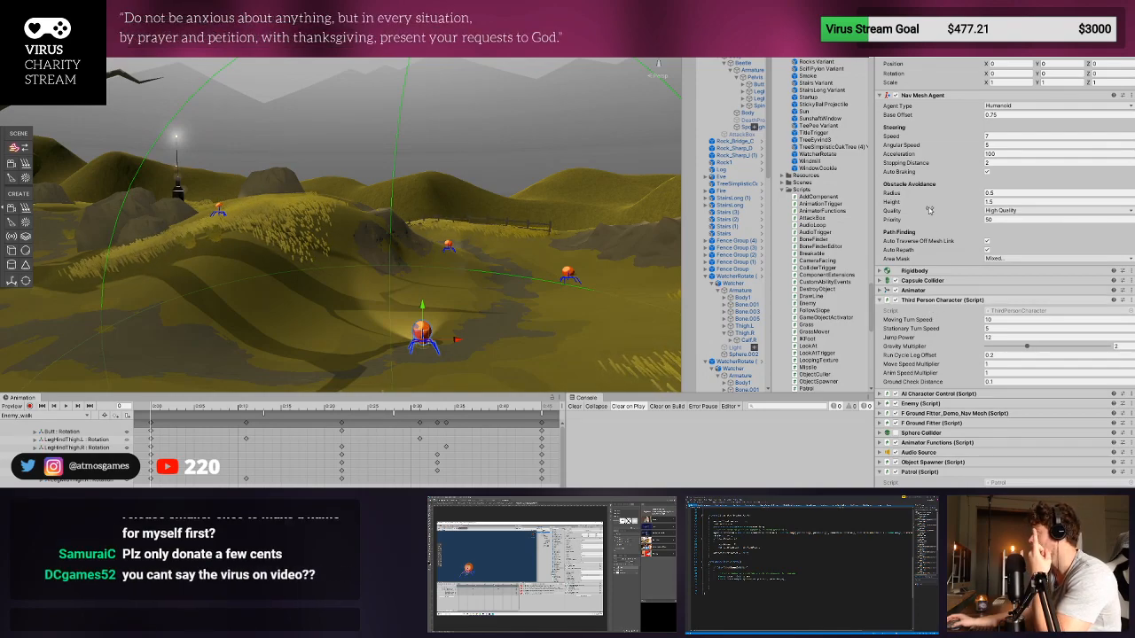
pyautogui.click(758, 64)
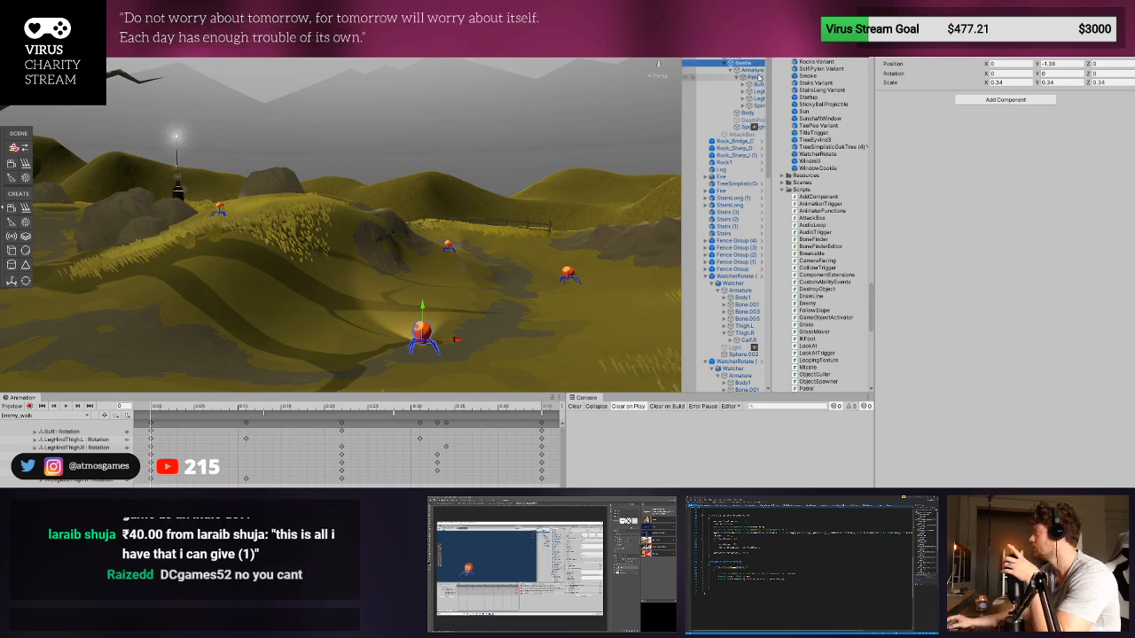
pyautogui.click(755, 71)
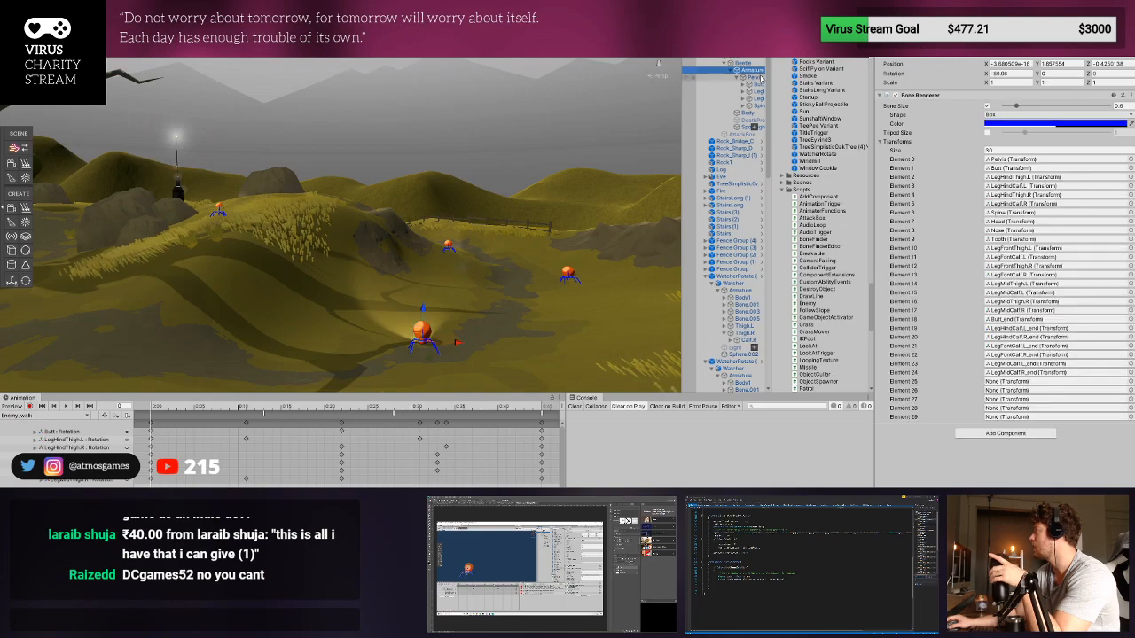
pyautogui.click(749, 113)
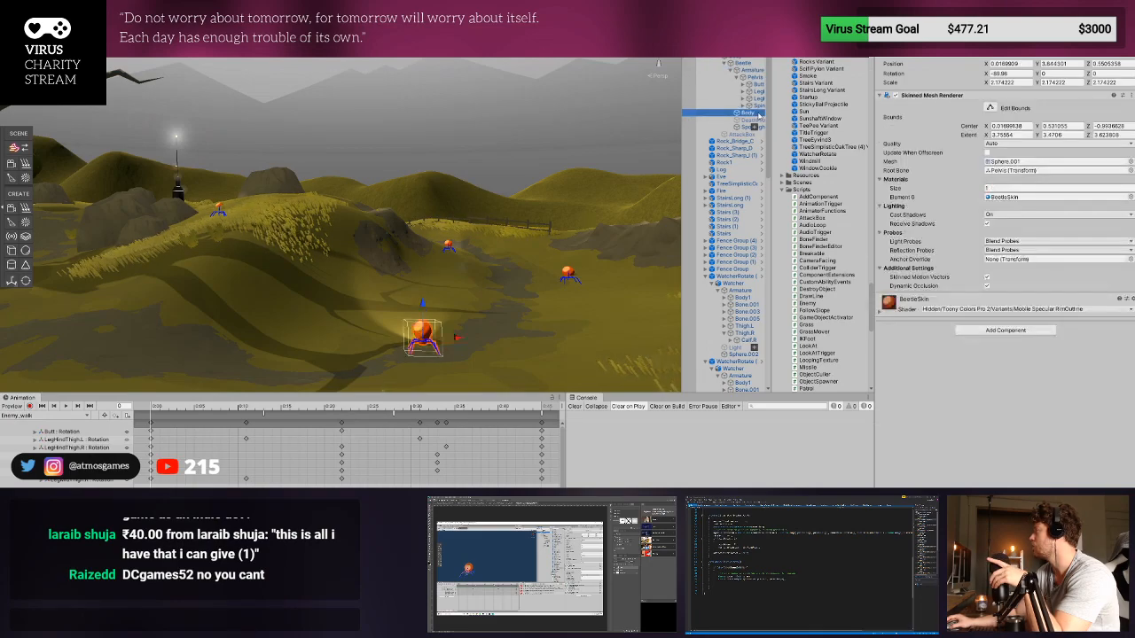
pyautogui.click(1037, 161)
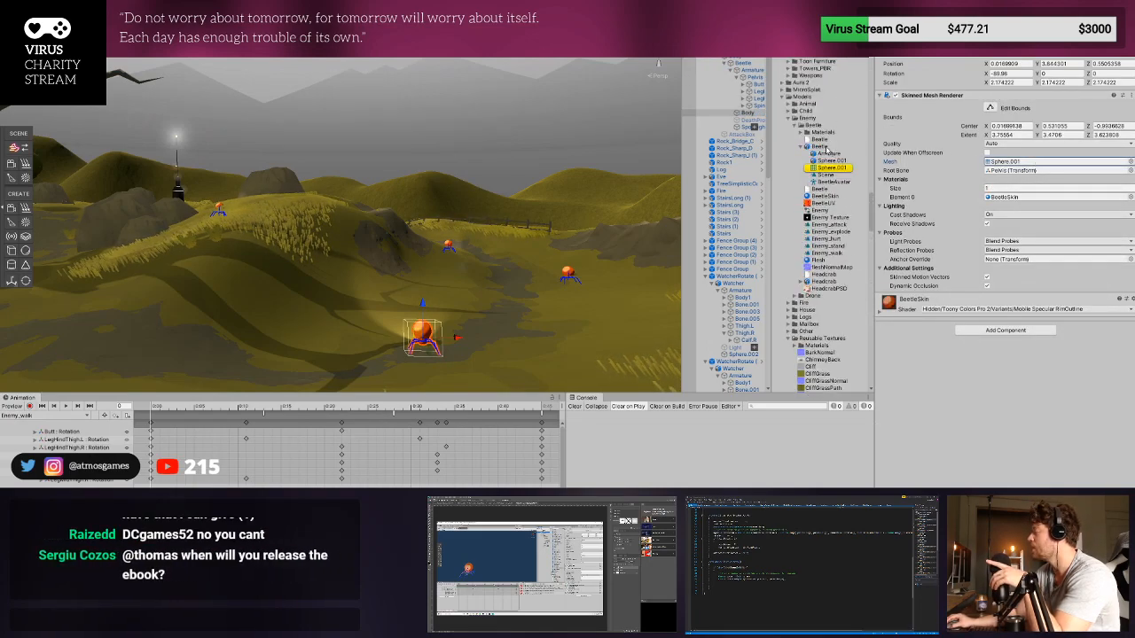
pyautogui.click(824, 146)
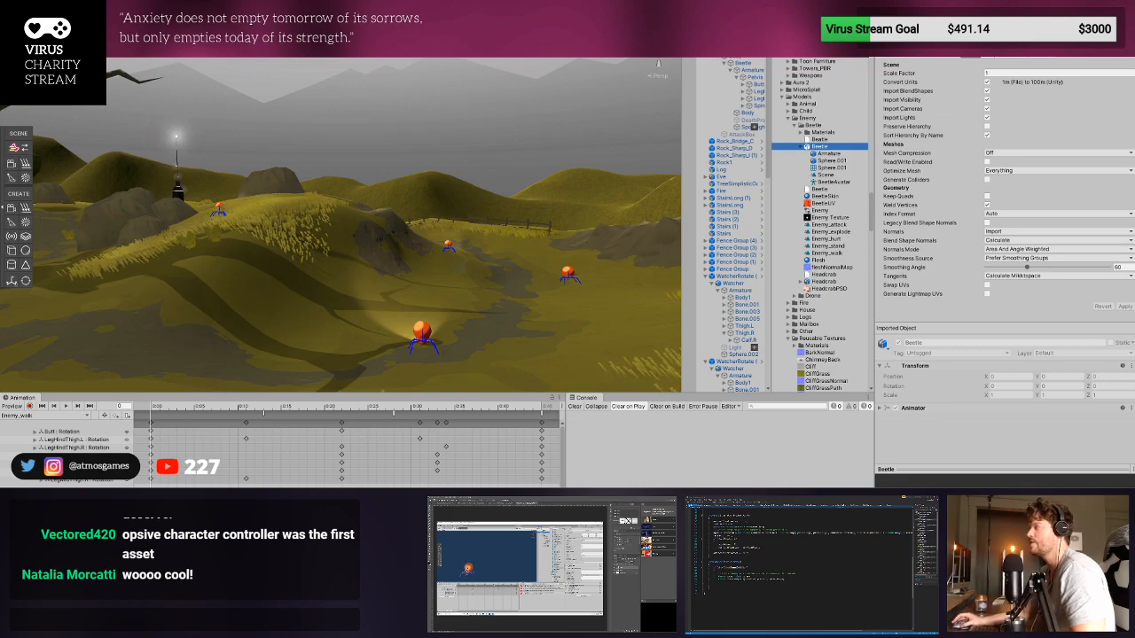
# - Select the nearest beetle enemy in the scene and view its body and bones up close
pyautogui.click(426, 329)
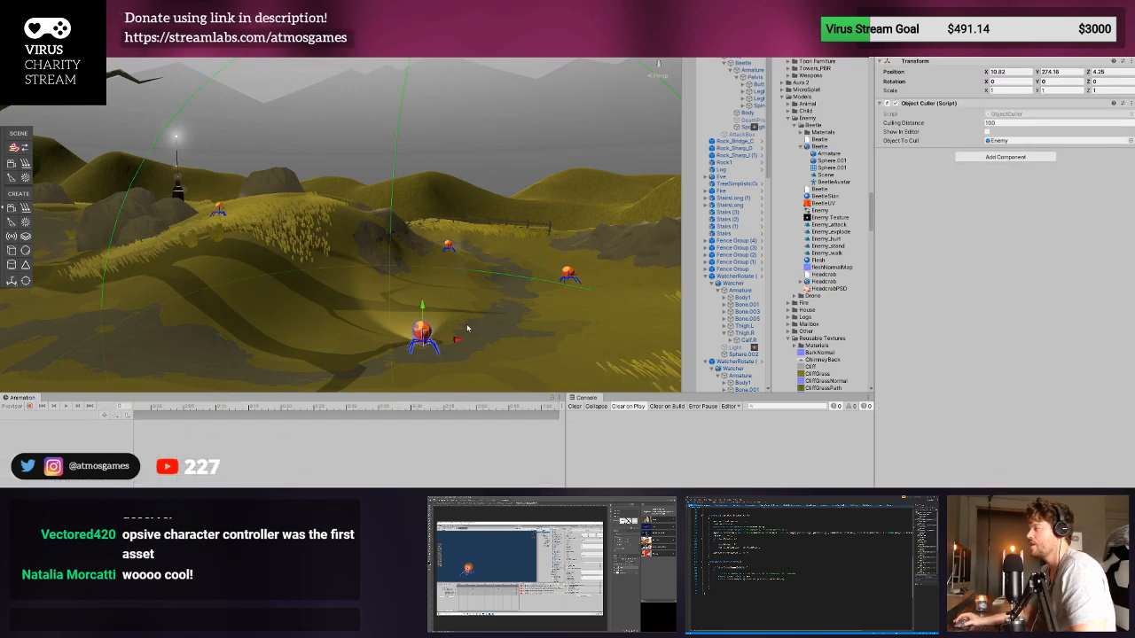
pyautogui.moveTo(466, 326); pyautogui.dragTo(399, 232, button='middle')
pyautogui.scroll(6, 426, 271)
pyautogui.keyDown('alt'); pyautogui.moveTo(399, 233); pyautogui.dragTo(459, 261); pyautogui.keyUp('alt')
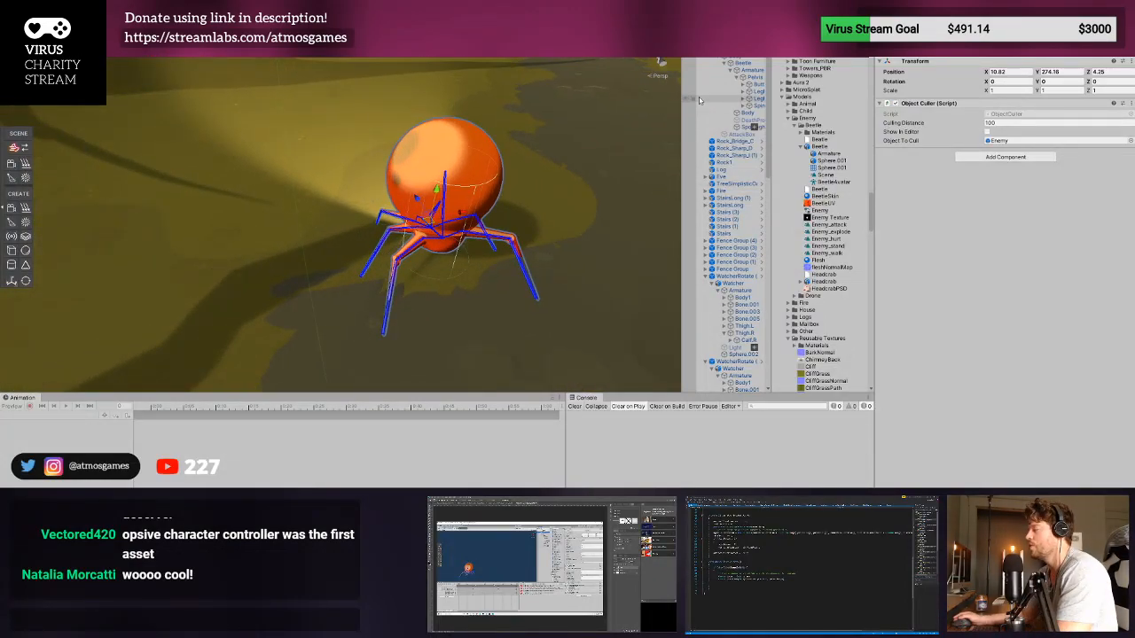
pyautogui.click(443, 196)
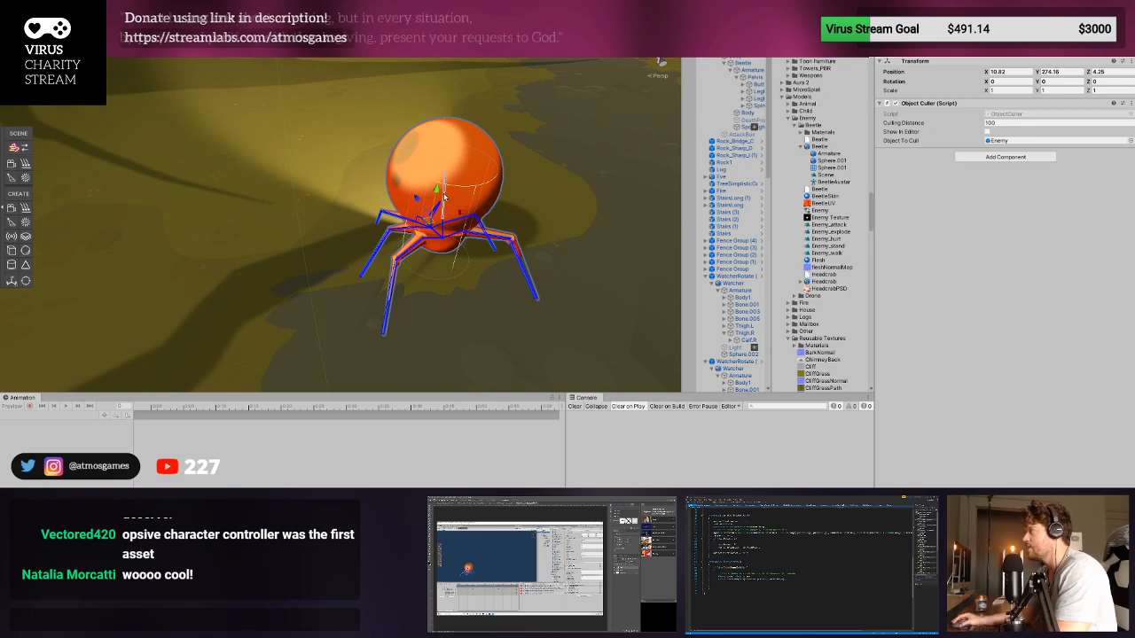
# - Add the Bone Finder script to the beetle's Armature and remove the component again
pyautogui.click(751, 69)
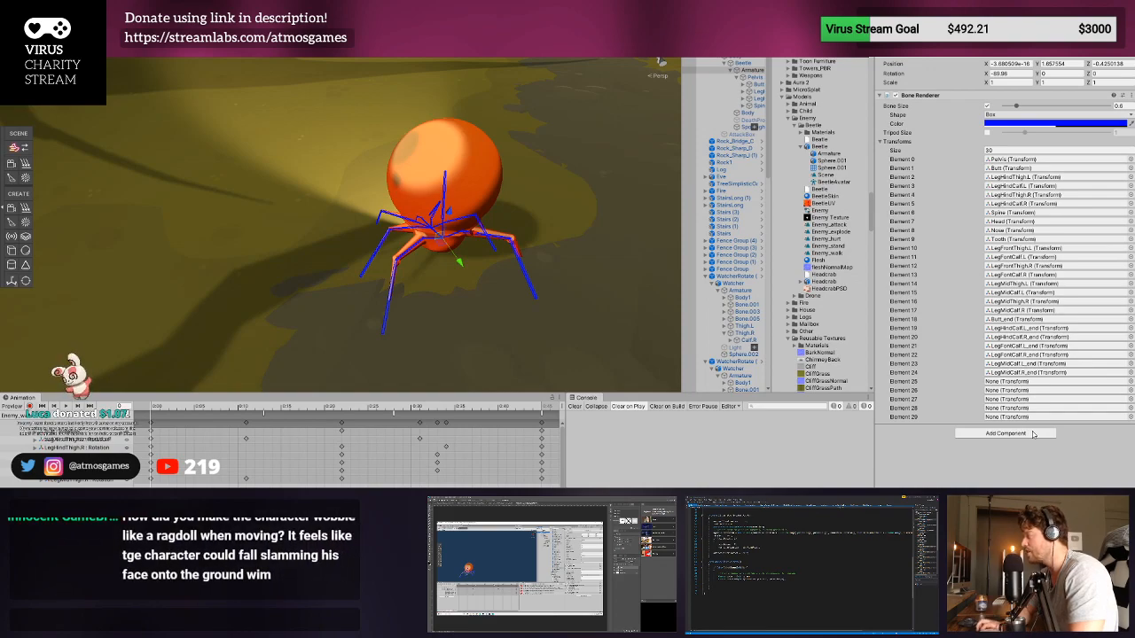
pyautogui.press('Return')
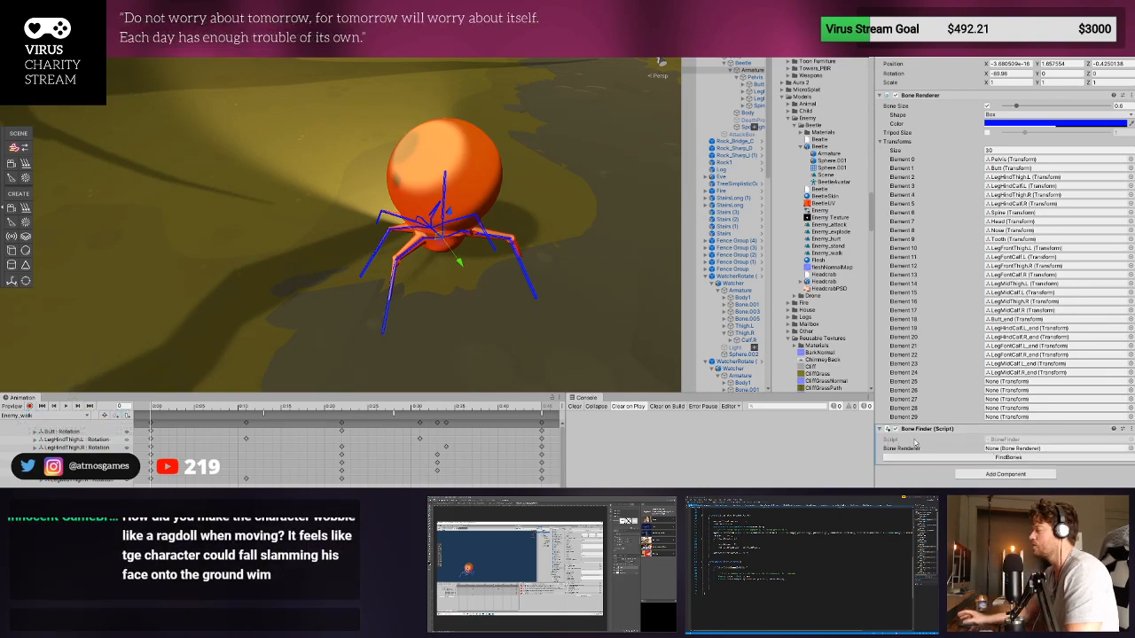
pyautogui.rightClick(938, 429)
pyautogui.click(984, 457)
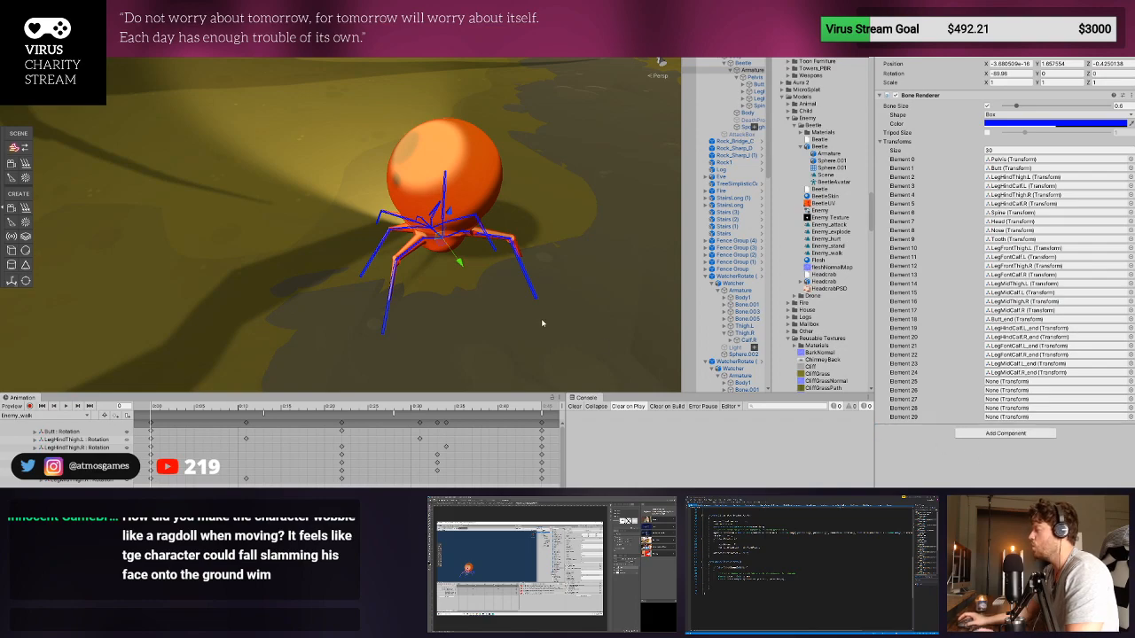
# - Select one of the beetle's leg bones, try rotating it in the scene, and undo the rotation
pyautogui.click(398, 219)
pyautogui.moveTo(398, 219); pyautogui.dragTo(373, 231, button='middle')
pyautogui.scroll(5, 362, 230)
pyautogui.scroll(-3, 352, 233)
pyautogui.scroll(3, 350, 233)
pyautogui.scroll(-5, 372, 232)
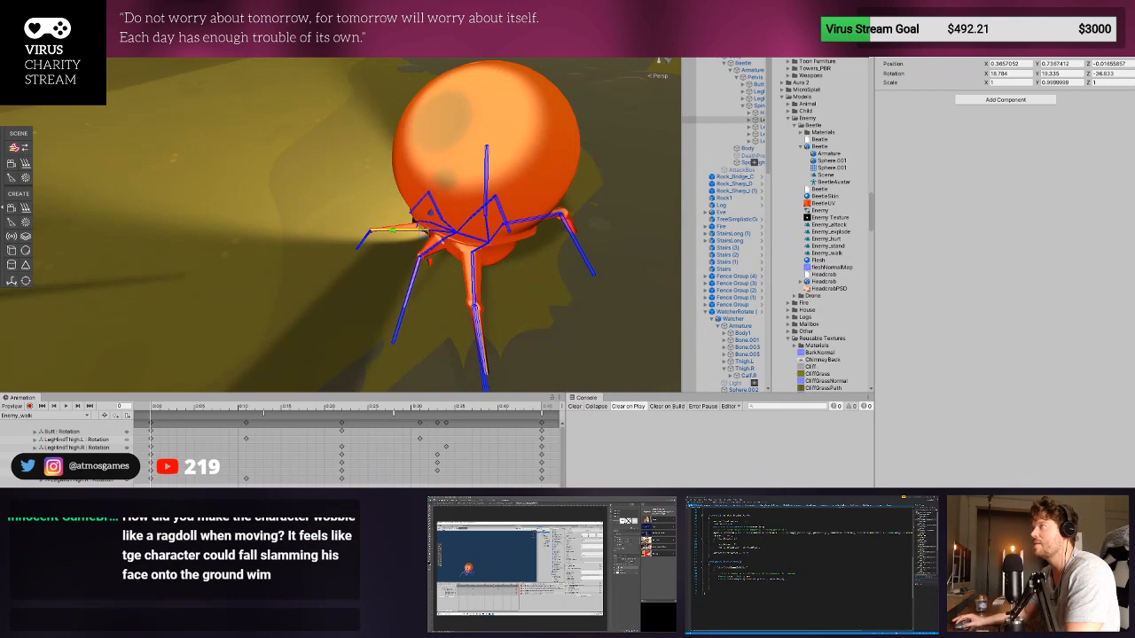
pyautogui.moveTo(399, 248); pyautogui.dragTo(394, 231)
pyautogui.hotkey('ctrl', 'z')
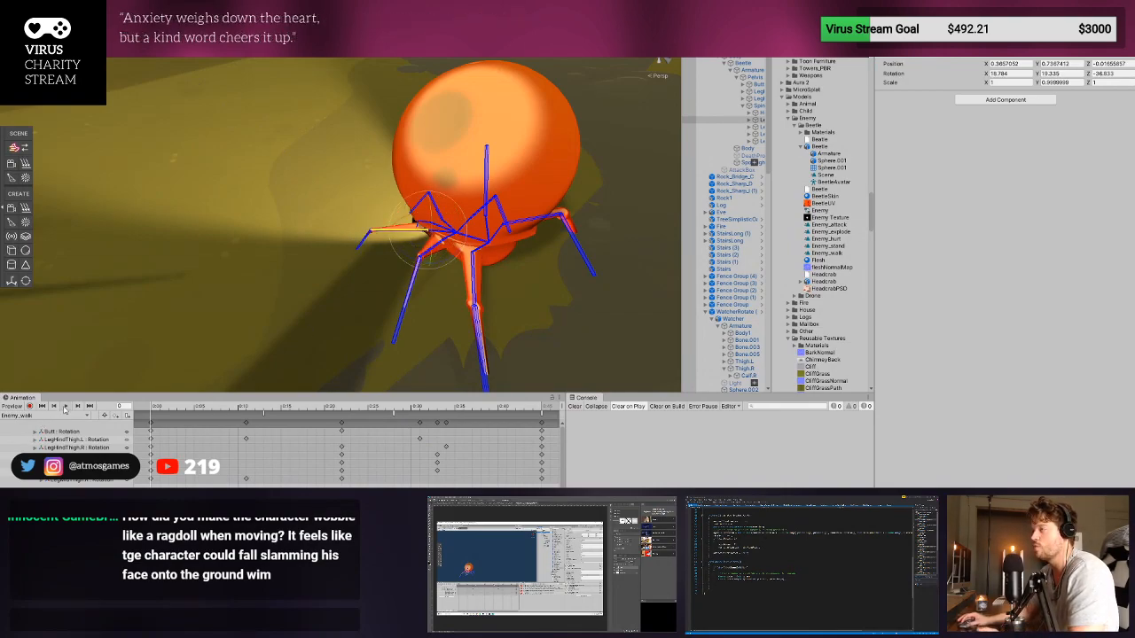
# - Preview the Enemy_walk animation on the beetle and end the preview by selecting Rock1
pyautogui.click(66, 406)
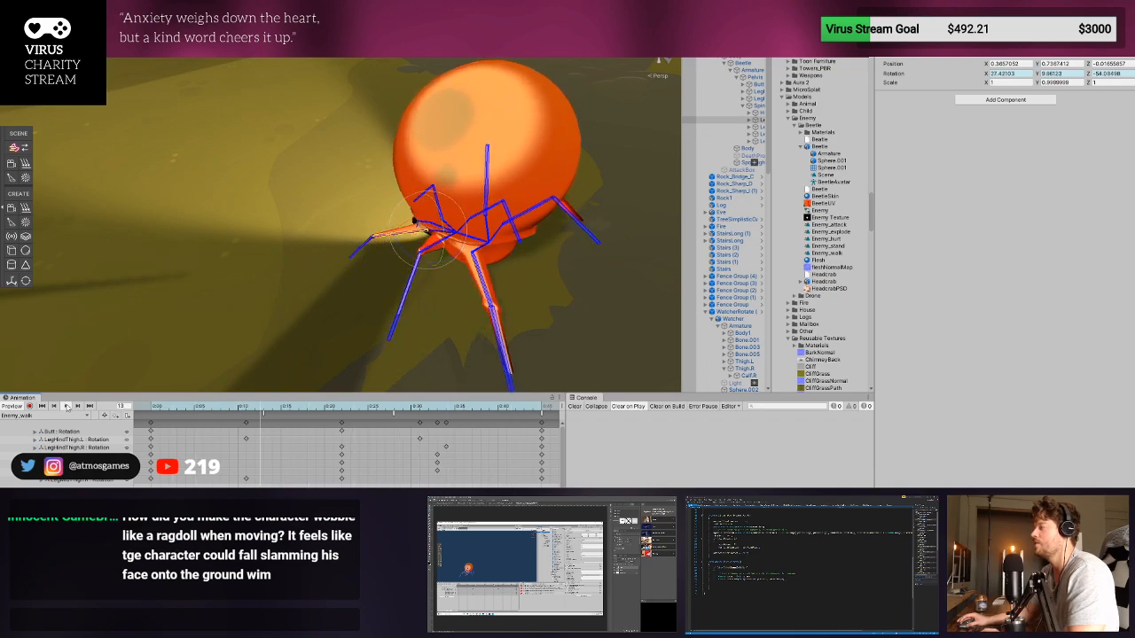
pyautogui.scroll(-3, 236, 418)
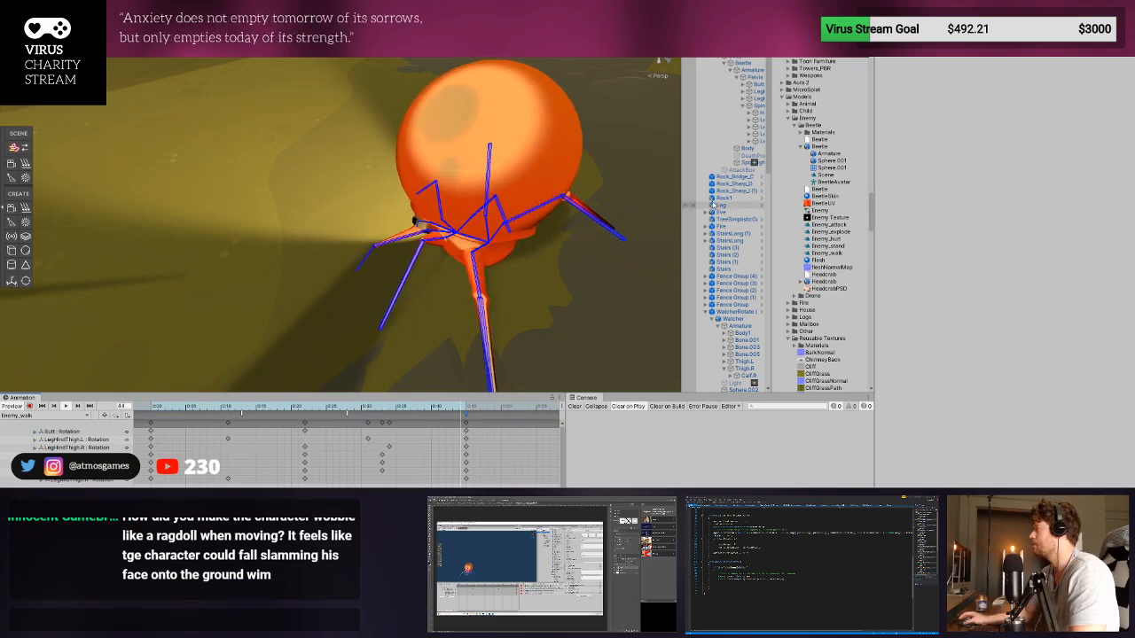
pyautogui.click(724, 197)
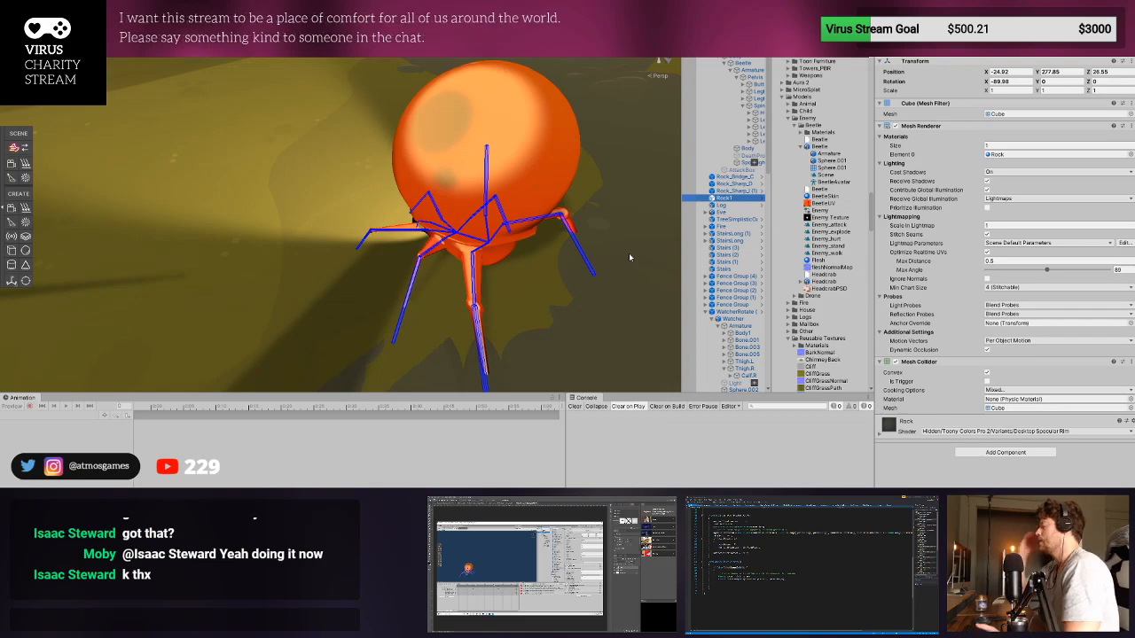
# - Select the beetle's Body, expand its BeetleSkin material and locate the main texture in the project
pyautogui.scroll(-5, 491, 336)
pyautogui.scroll(5, 474, 310)
pyautogui.moveTo(332, 237); pyautogui.dragTo(527, 186, button='right')
pyautogui.moveTo(528, 185); pyautogui.dragTo(482, 197, button='middle')
pyautogui.moveTo(482, 198); pyautogui.dragTo(501, 160, button='right')
pyautogui.scroll(-1, 501, 160)
pyautogui.scroll(-5, 501, 153)
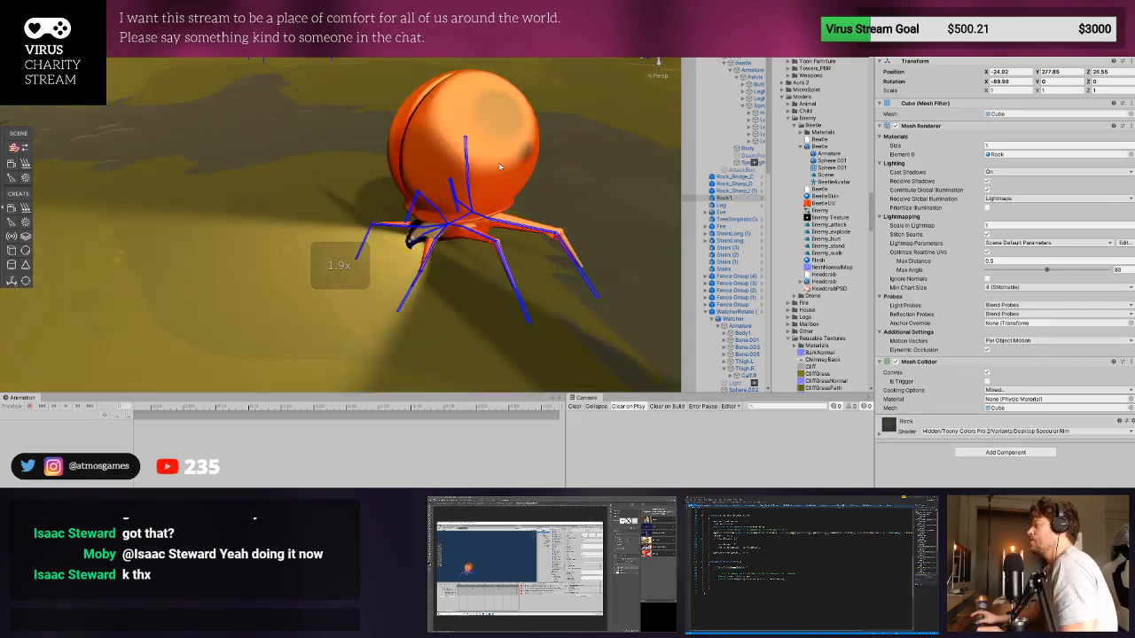
pyautogui.click(501, 148)
pyautogui.click(749, 65)
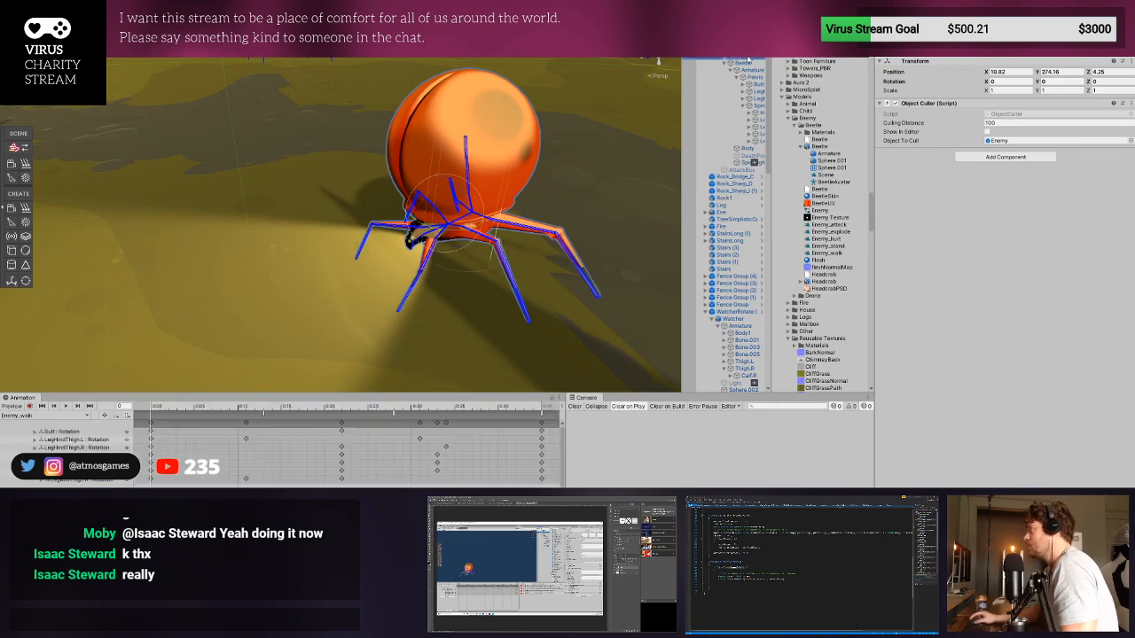
pyautogui.click(749, 70)
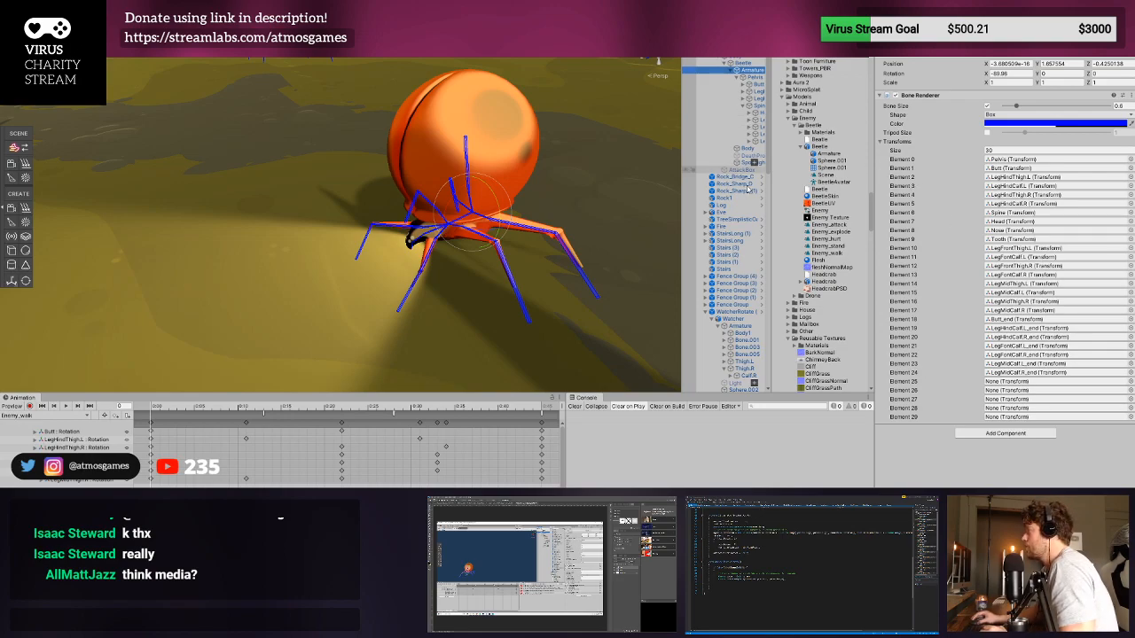
pyautogui.click(747, 149)
pyautogui.click(891, 299)
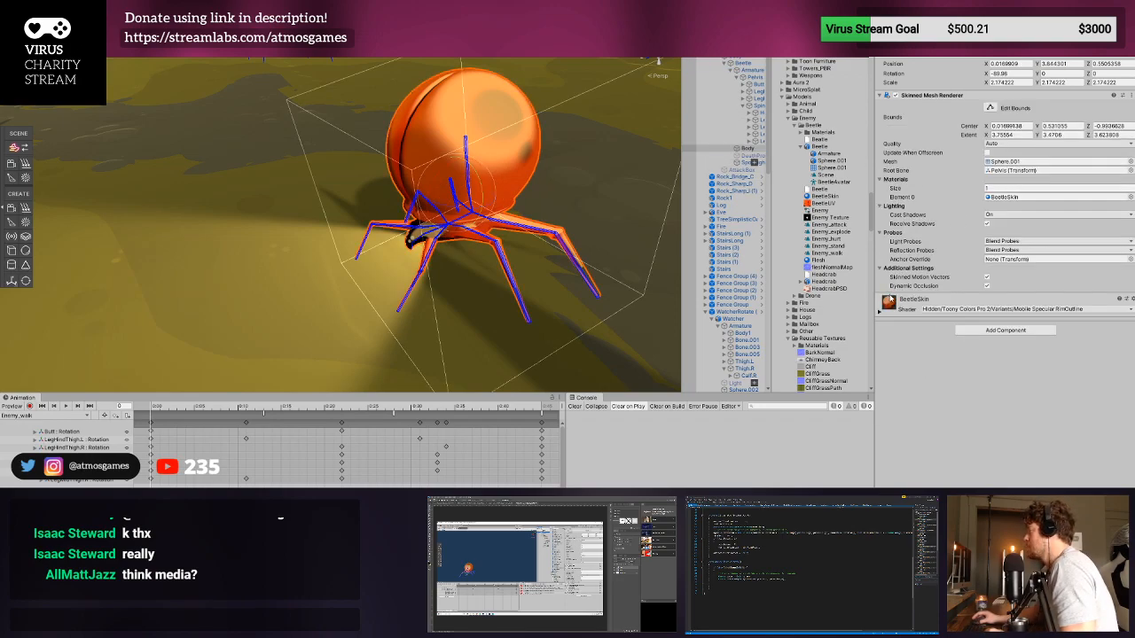
pyautogui.click(1108, 388)
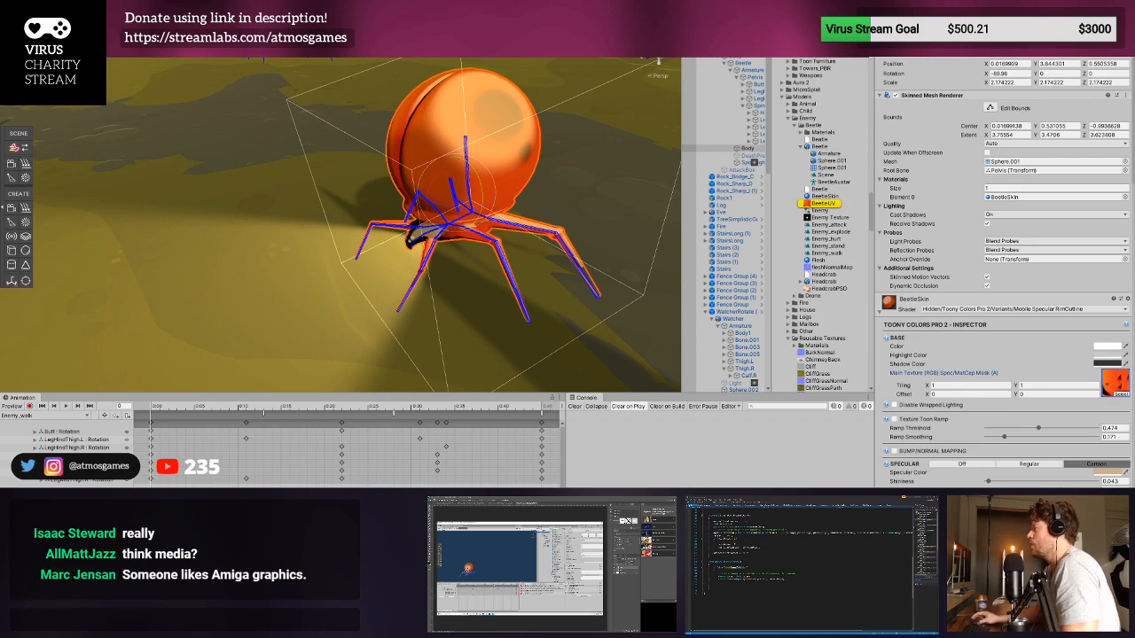
# - Switch to Blender, stretch the small cube above the beetle along Z, and raise it so its base meets the body's tip
pyautogui.click(550, 504)
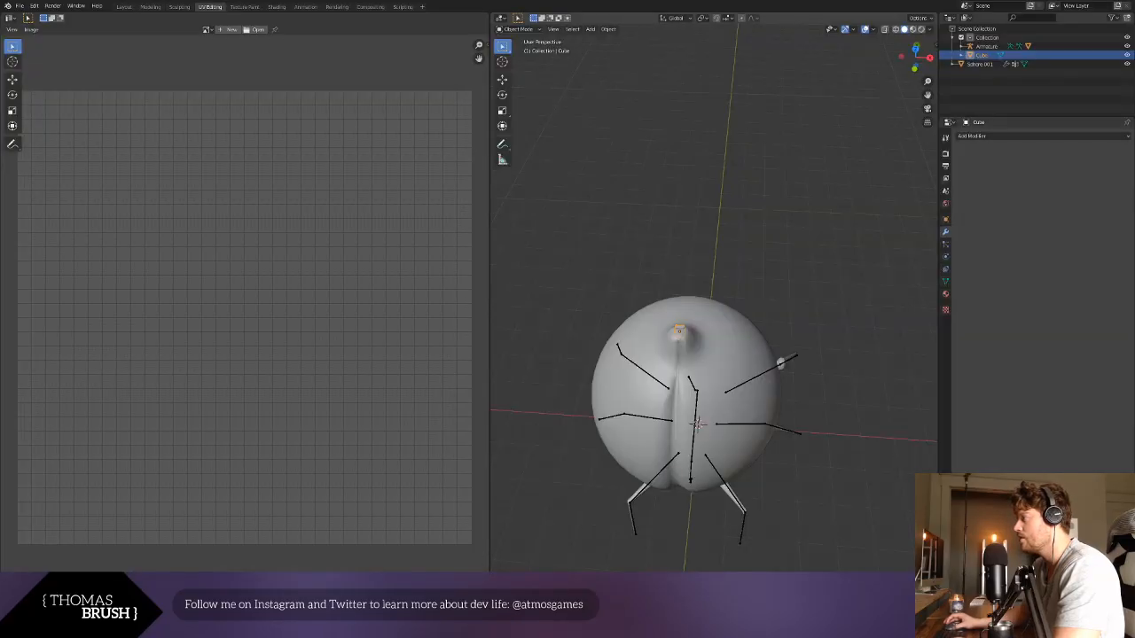
pyautogui.moveTo(717, 296); pyautogui.dragTo(777, 314, button='middle')
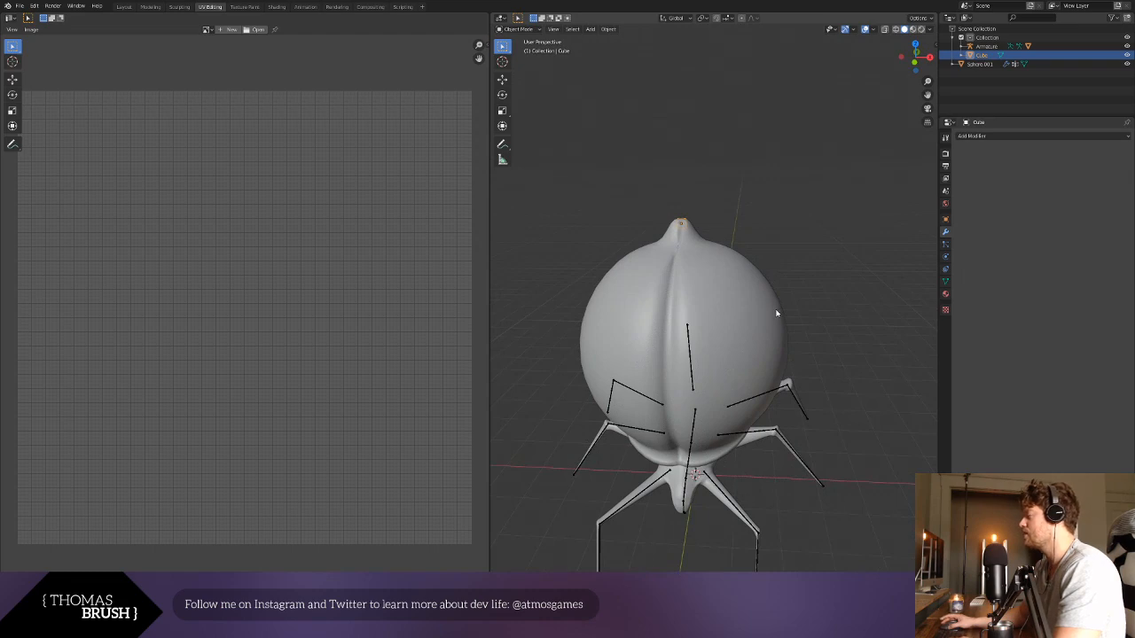
pyautogui.press('s')
pyautogui.press('z')
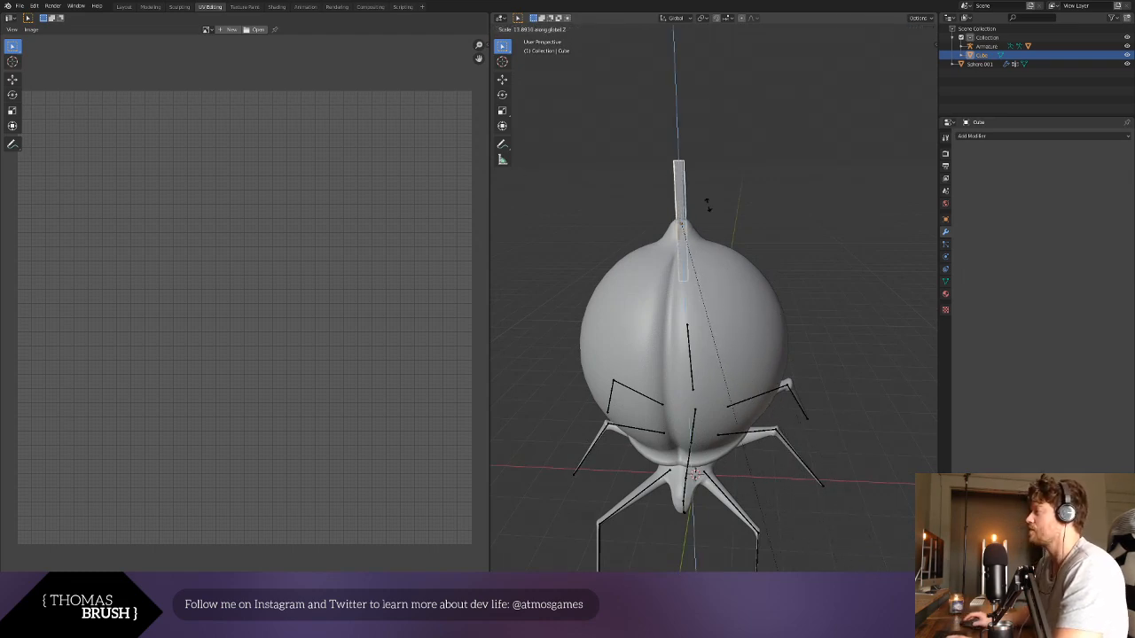
pyautogui.click(879, 230)
pyautogui.press('g')
pyautogui.press('z')
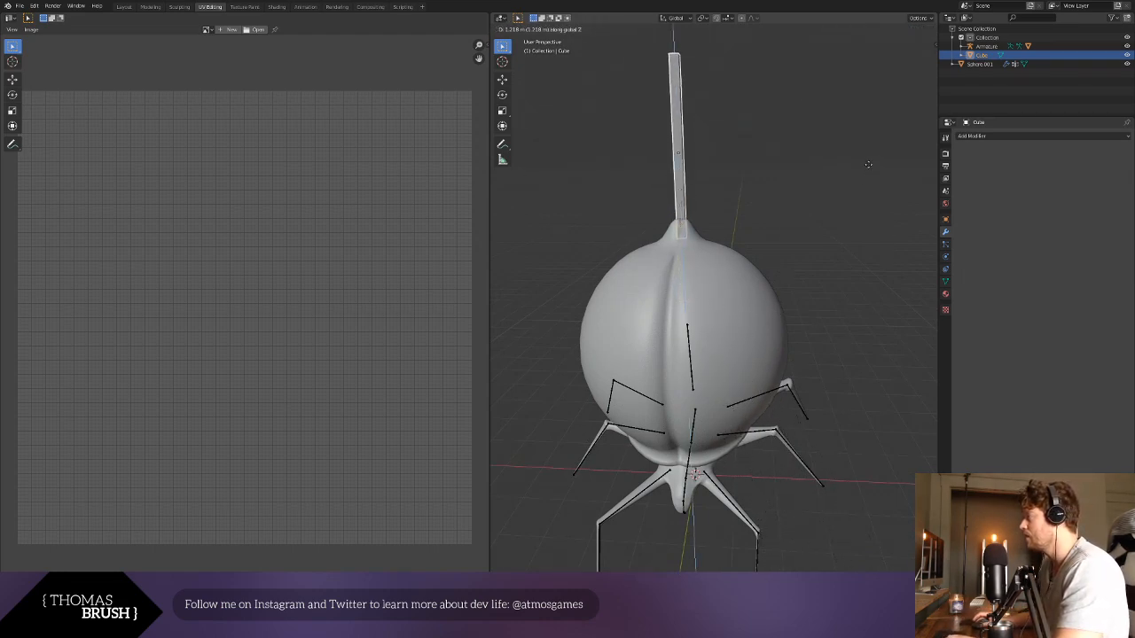
pyautogui.click(847, 149)
# - Nudge the stretched cube along X, scale it down uniformly and set it back on the body's tip
pyautogui.moveTo(836, 141); pyautogui.dragTo(709, 288, button='middle')
pyautogui.scroll(3, 753, 205)
pyautogui.scroll(-2, 755, 204)
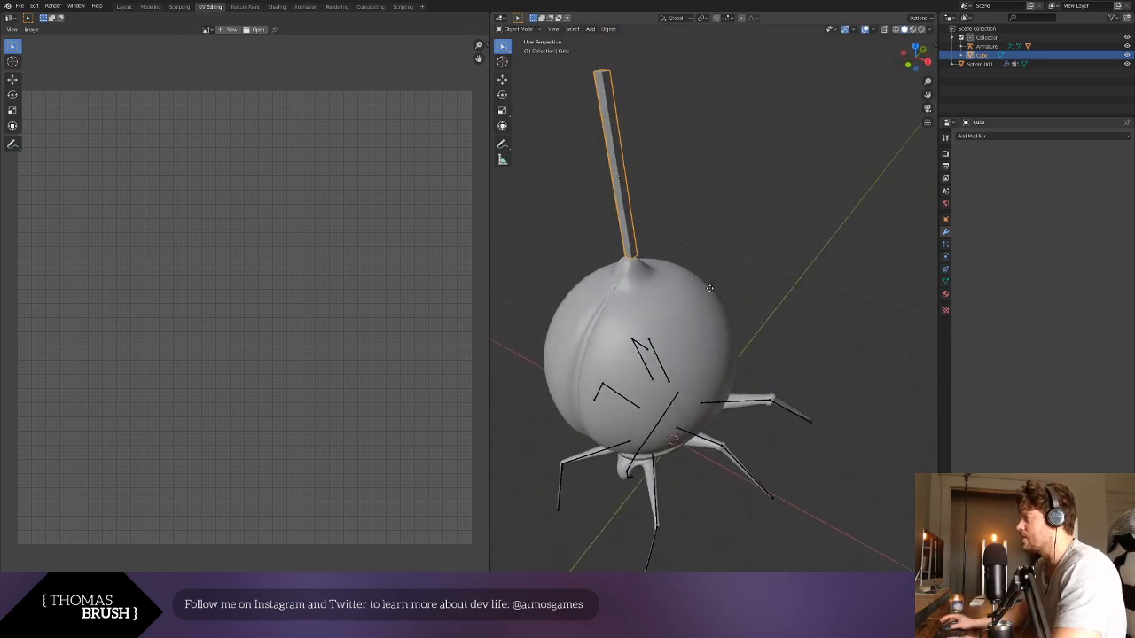
pyautogui.press('g')
pyautogui.press('x')
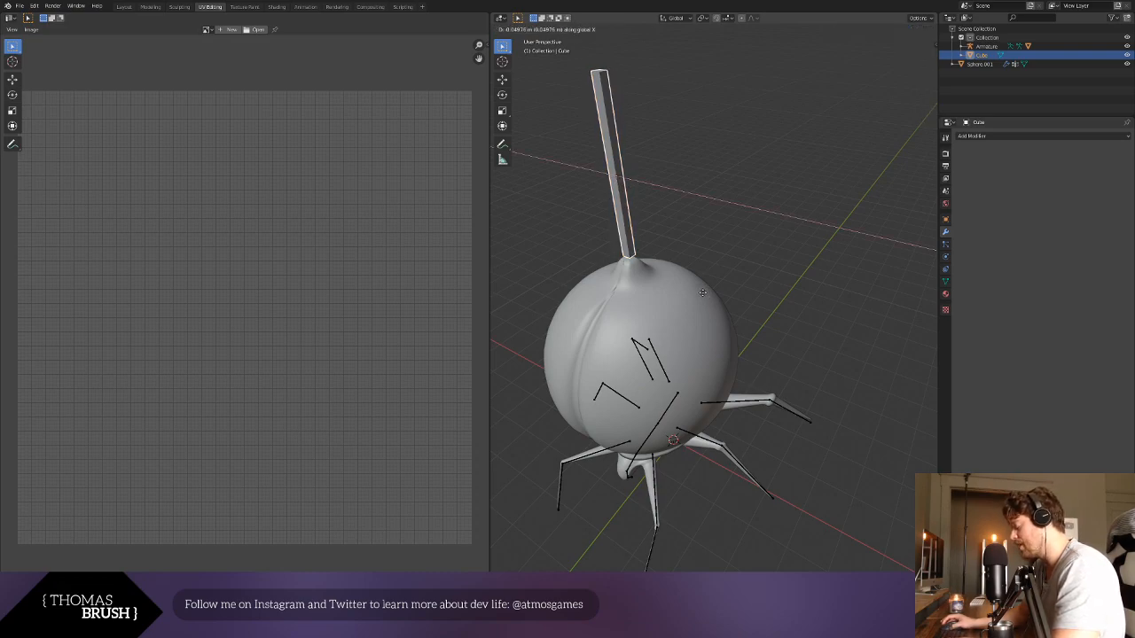
pyautogui.click(700, 295)
pyautogui.press('s')
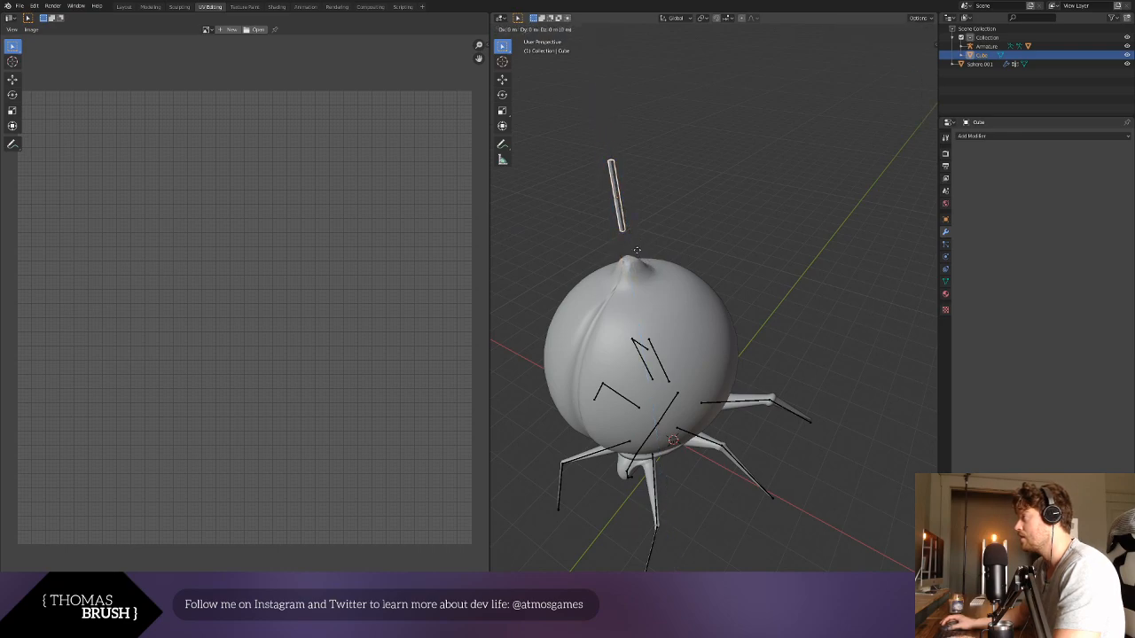
pyautogui.click(649, 293)
# - Edit the stretched cube's mesh and raise its top face along Z to form a long, thin antenna
pyautogui.click(529, 37)
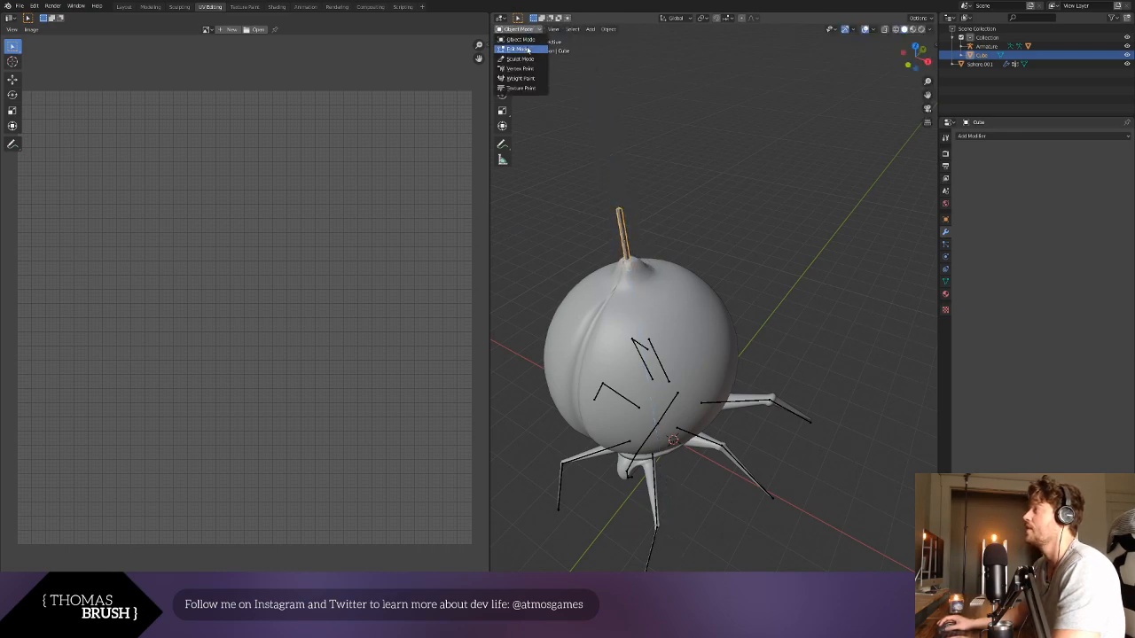
pyautogui.click(537, 51)
pyautogui.moveTo(611, 191); pyautogui.dragTo(761, 233, button='middle')
pyautogui.click(764, 300)
pyautogui.scroll(-5, 771, 304)
pyautogui.scroll(1, 761, 233)
pyautogui.press('g')
pyautogui.press('z')
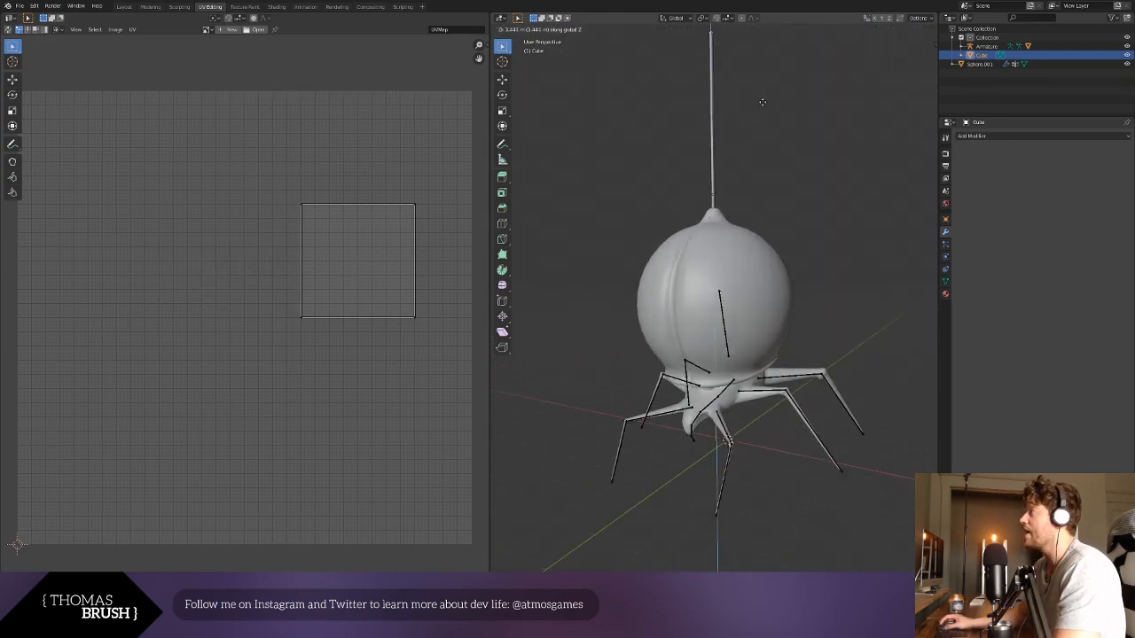
pyautogui.click(761, 115)
# - Taper the antenna by scaling its top face down to a fine point
pyautogui.press('s')
pyautogui.click(727, 72)
pyautogui.scroll(-4, 777, 251)
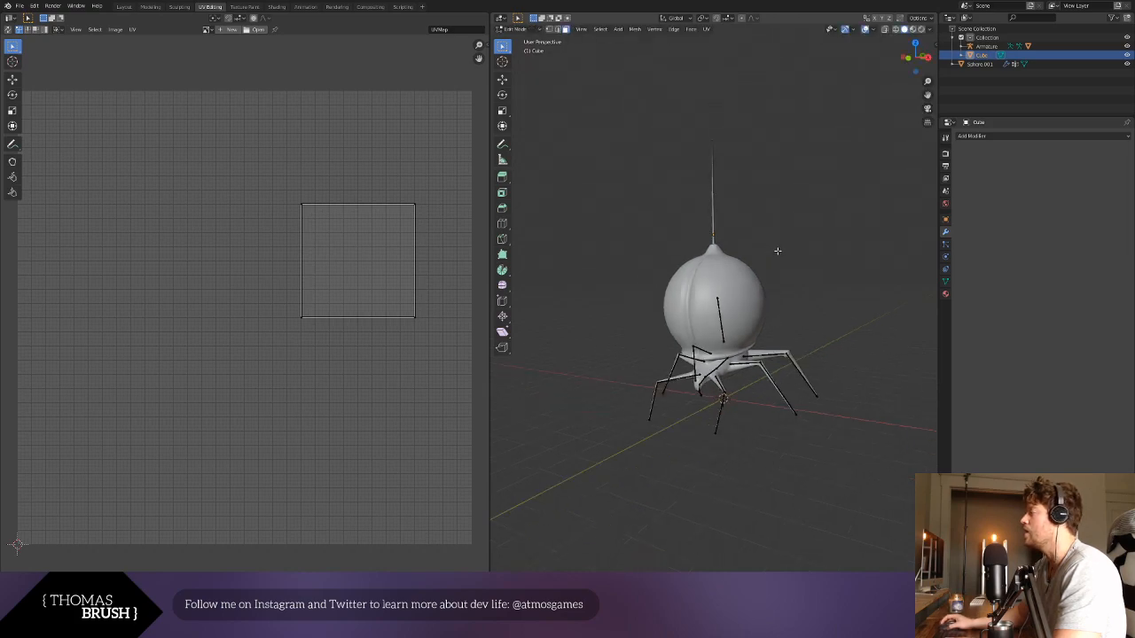
pyautogui.moveTo(777, 251); pyautogui.dragTo(720, 251, button='middle')
pyautogui.scroll(4, 808, 251)
pyautogui.scroll(-4, 715, 252)
pyautogui.scroll(2, 721, 252)
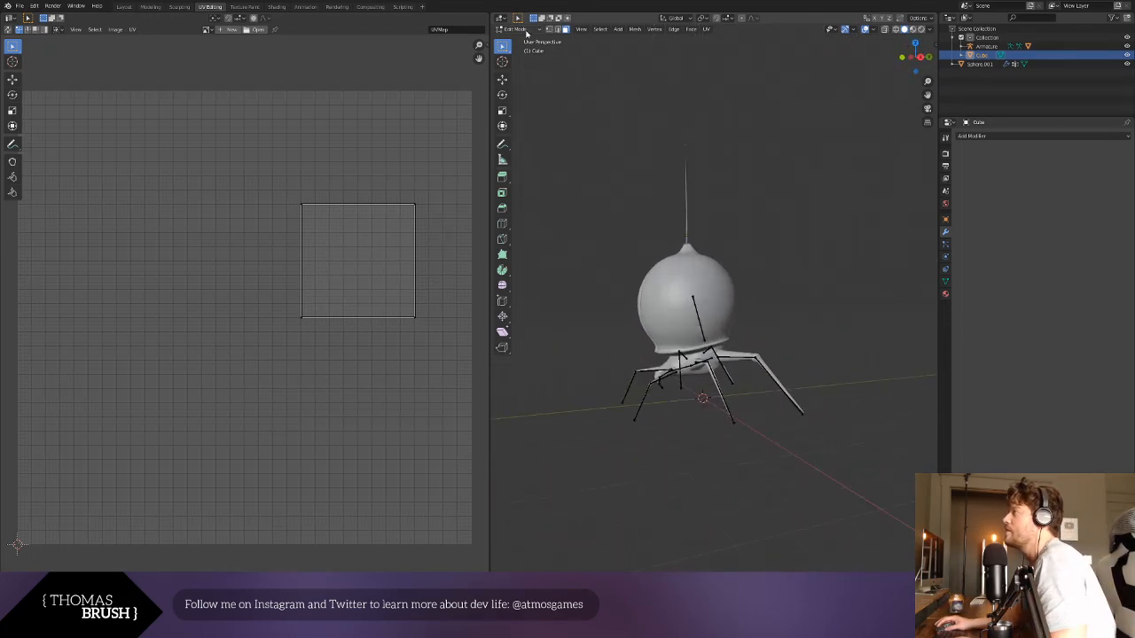
# - Finish editing the antenna and open the beetle's body mesh, Sphere.001, in Edit Mode
pyautogui.press('Tab')
pyautogui.click(725, 262)
pyautogui.click(520, 30)
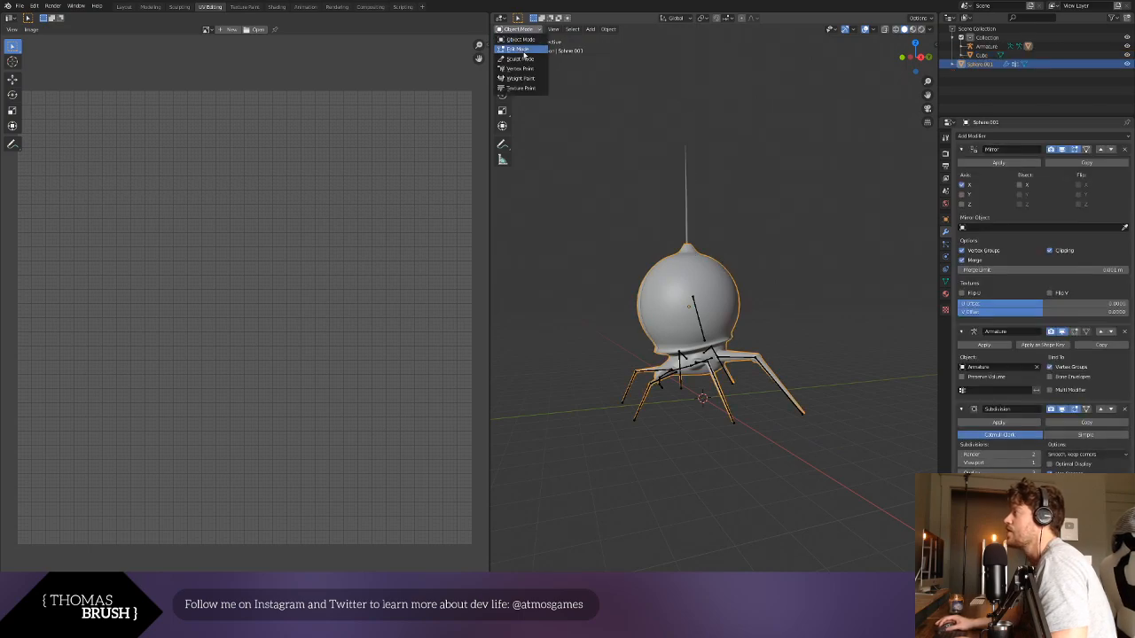
pyautogui.click(525, 50)
pyautogui.moveTo(701, 255); pyautogui.dragTo(723, 329, button='middle')
pyautogui.scroll(5, 723, 329)
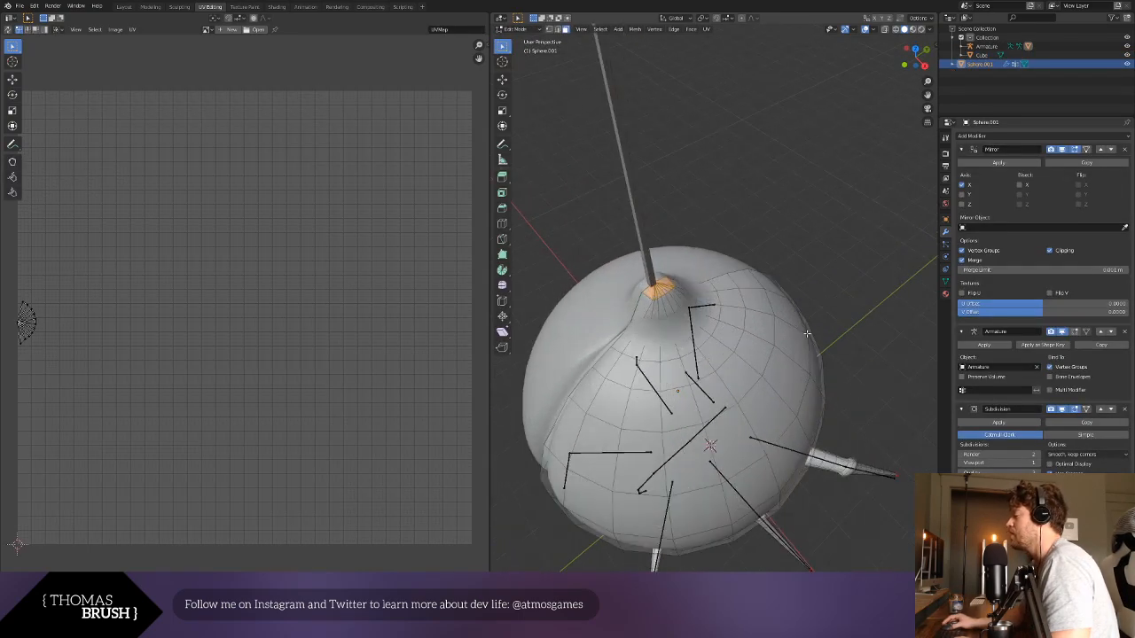
# - Show the model as wireframe and select all faces around the body's pointed tip, through the mesh
pyautogui.moveTo(807, 334); pyautogui.dragTo(768, 309, button='middle')
pyautogui.click(896, 29)
pyautogui.moveTo(773, 149); pyautogui.dragTo(719, 174, button='middle')
pyautogui.scroll(-3, 708, 213)
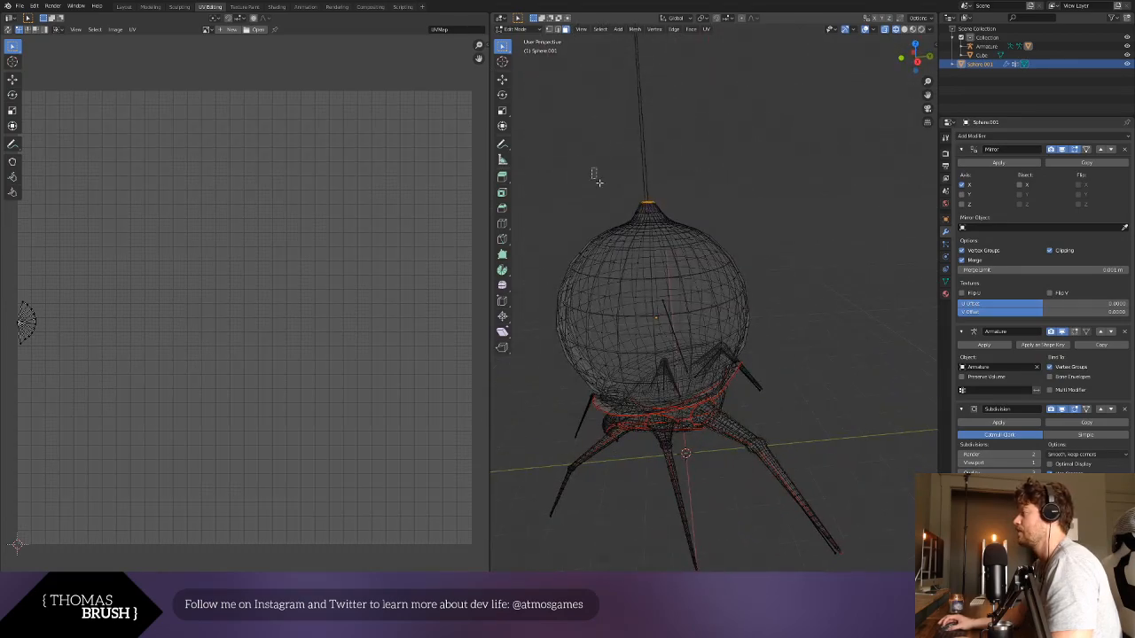
pyautogui.moveTo(591, 168); pyautogui.dragTo(697, 233)
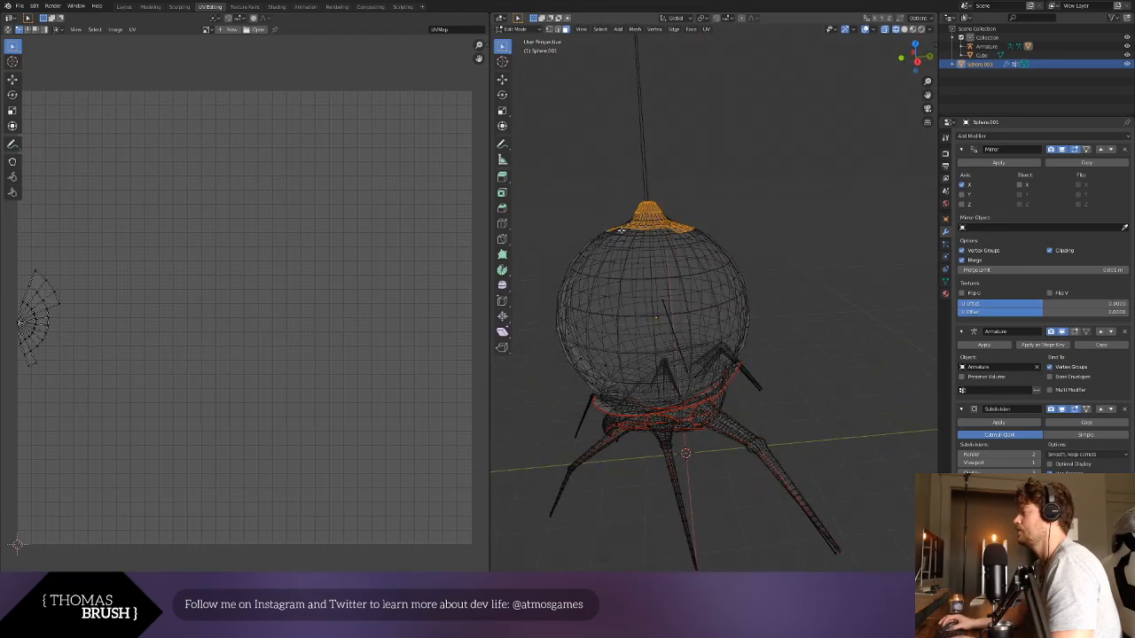
pyautogui.keyDown('alt'); pyautogui.click(627, 232); pyautogui.keyUp('alt')
pyautogui.keyDown('shift'); pyautogui.moveTo(631, 232); pyautogui.dragTo(628, 232); pyautogui.keyUp('shift')
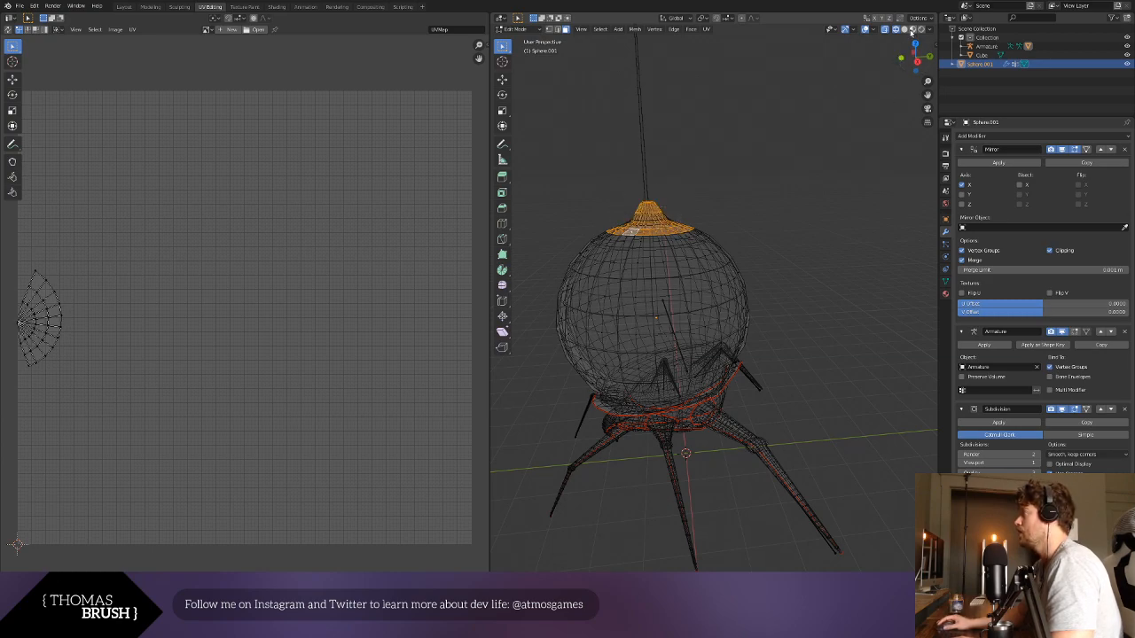
# - Enable proportional editing and shift the body's tip toward the beetle's rear with a proportional size of about 1.61
pyautogui.press('g')
pyautogui.click(800, 174)
pyautogui.click(742, 19)
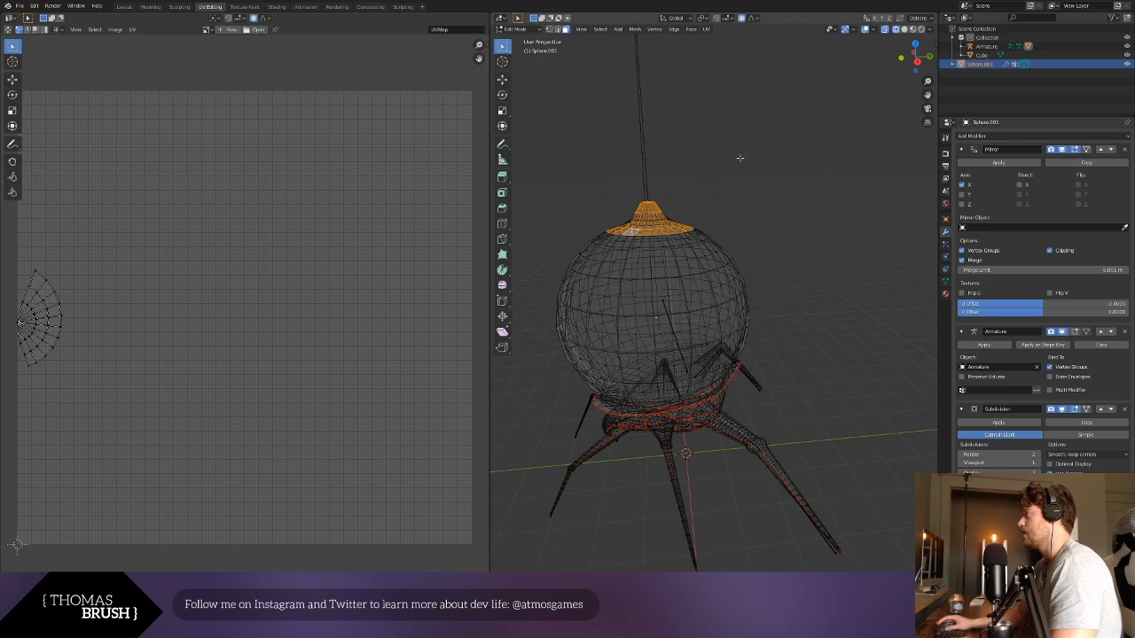
pyautogui.press('g')
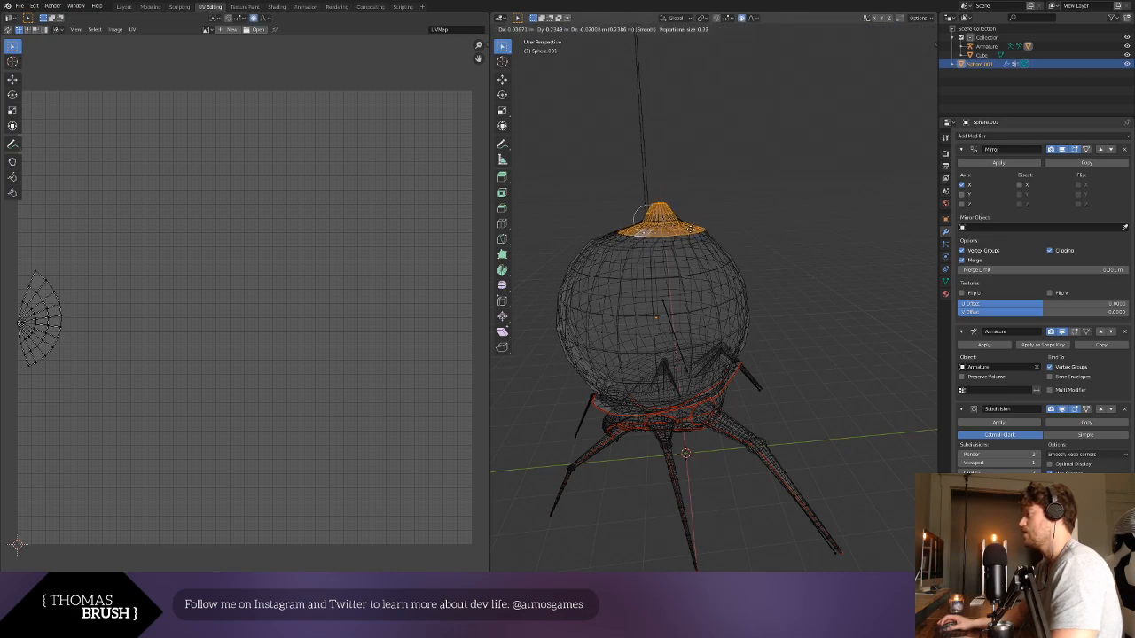
pyautogui.scroll(-20, 689, 229)
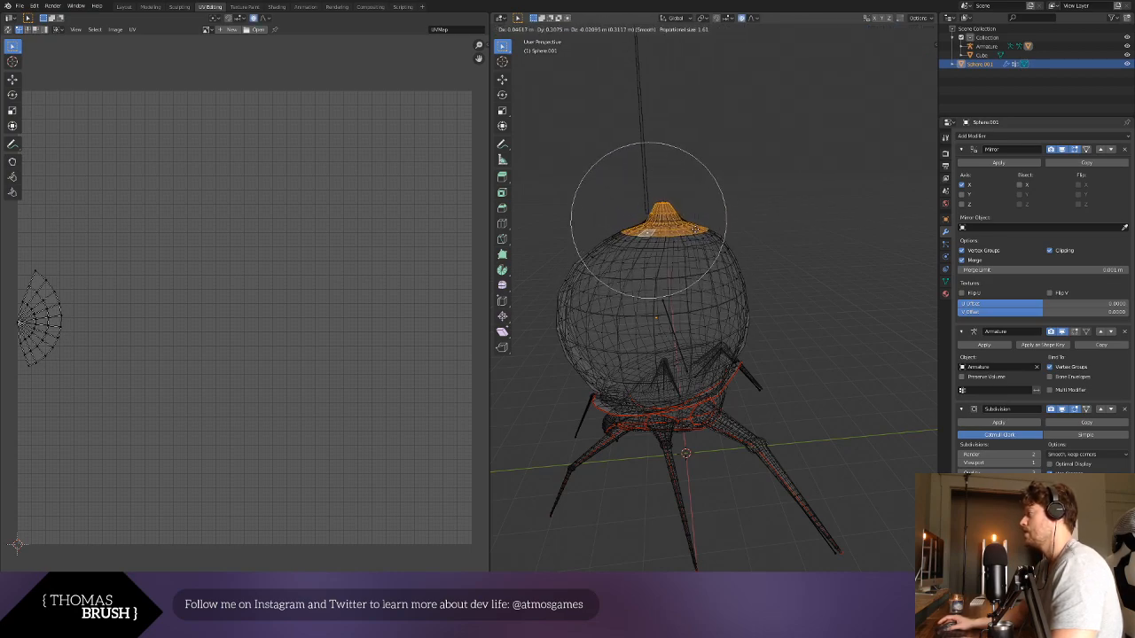
# - Rotate the body's tip to follow the rear curve, move it slightly further back and clear the selection
pyautogui.press('r')
pyautogui.scroll(-1, 713, 266)
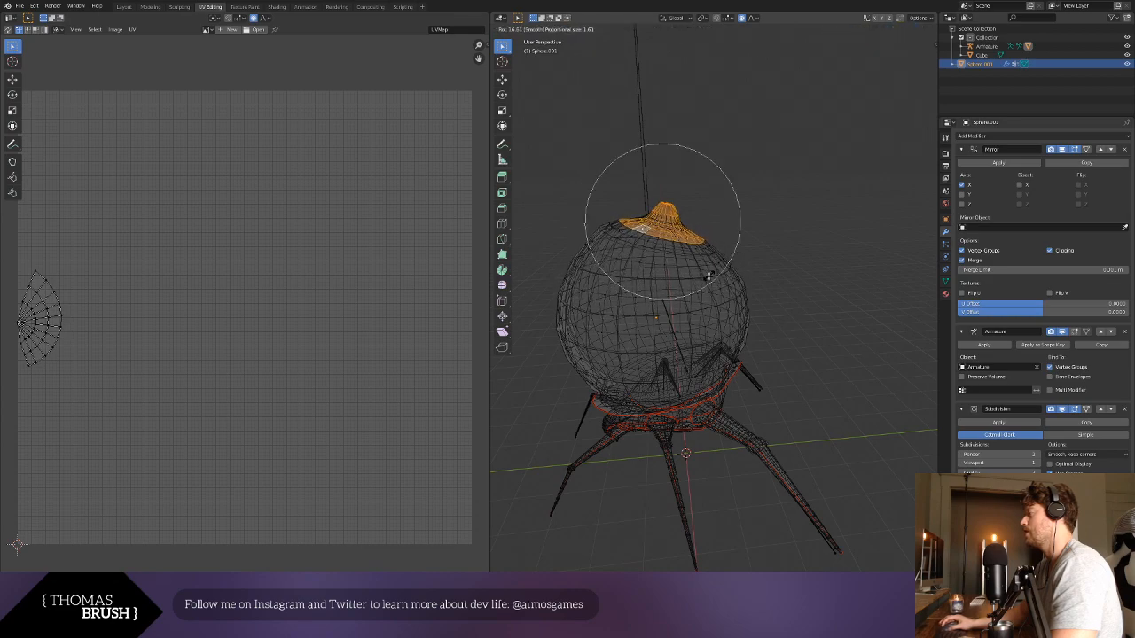
pyautogui.press('g')
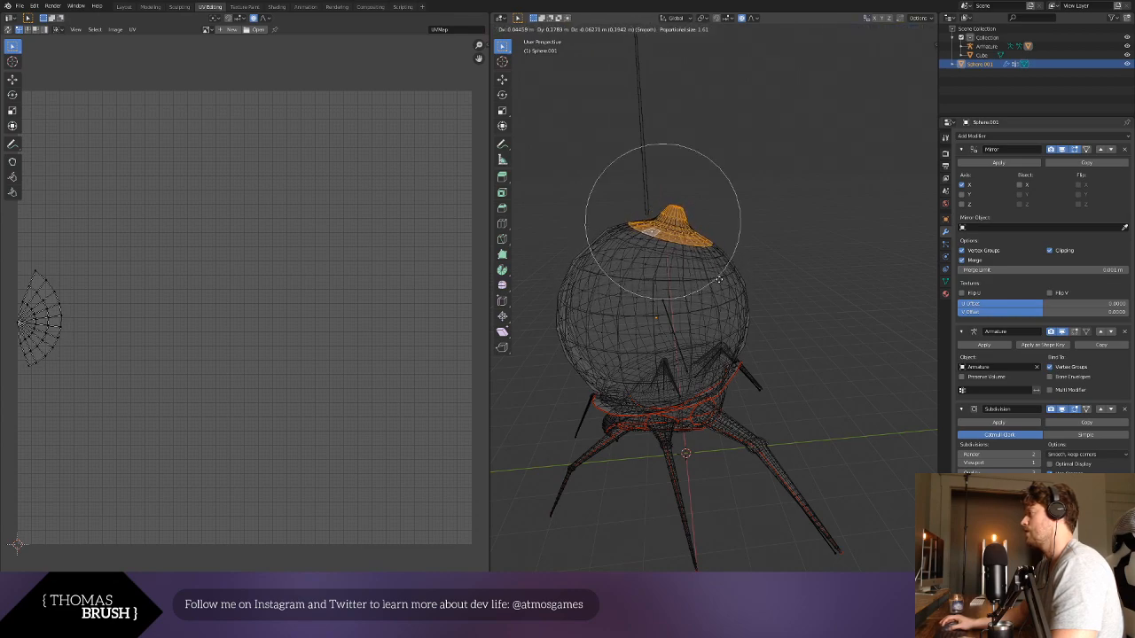
pyautogui.click(721, 278)
pyautogui.click(797, 269)
pyautogui.moveTo(799, 268); pyautogui.dragTo(819, 253, button='middle')
pyautogui.scroll(1, 817, 254)
# - Return to Object Mode and select the antenna above the beetle's body
pyautogui.click(539, 33)
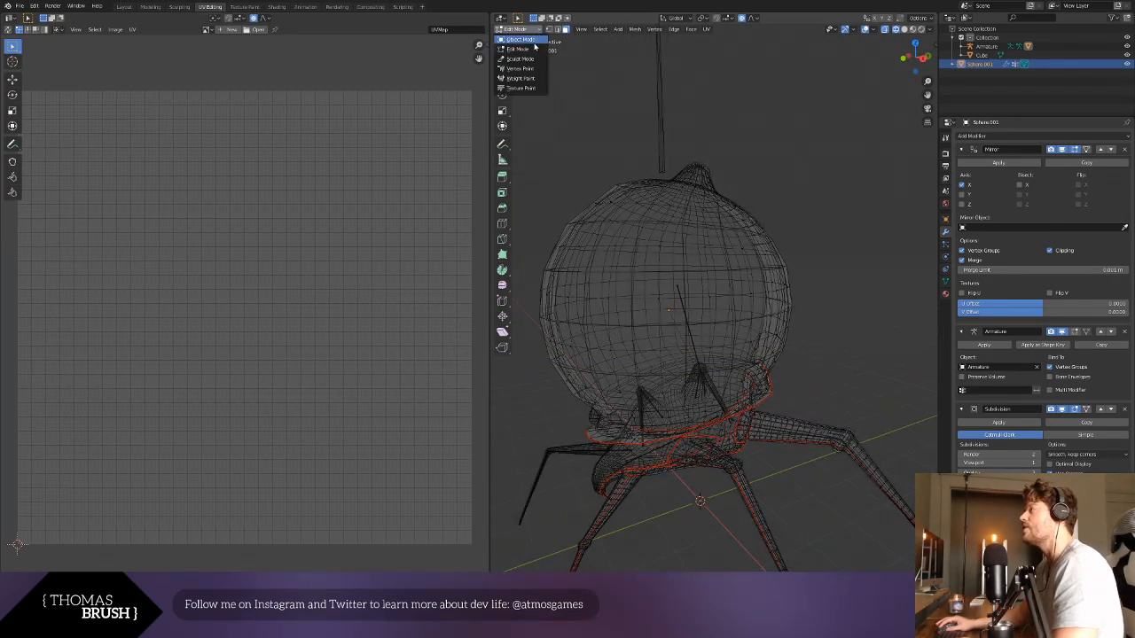
pyautogui.click(535, 41)
pyautogui.scroll(-3, 702, 159)
pyautogui.moveTo(702, 159); pyautogui.dragTo(671, 188, button='middle')
pyautogui.click(671, 189)
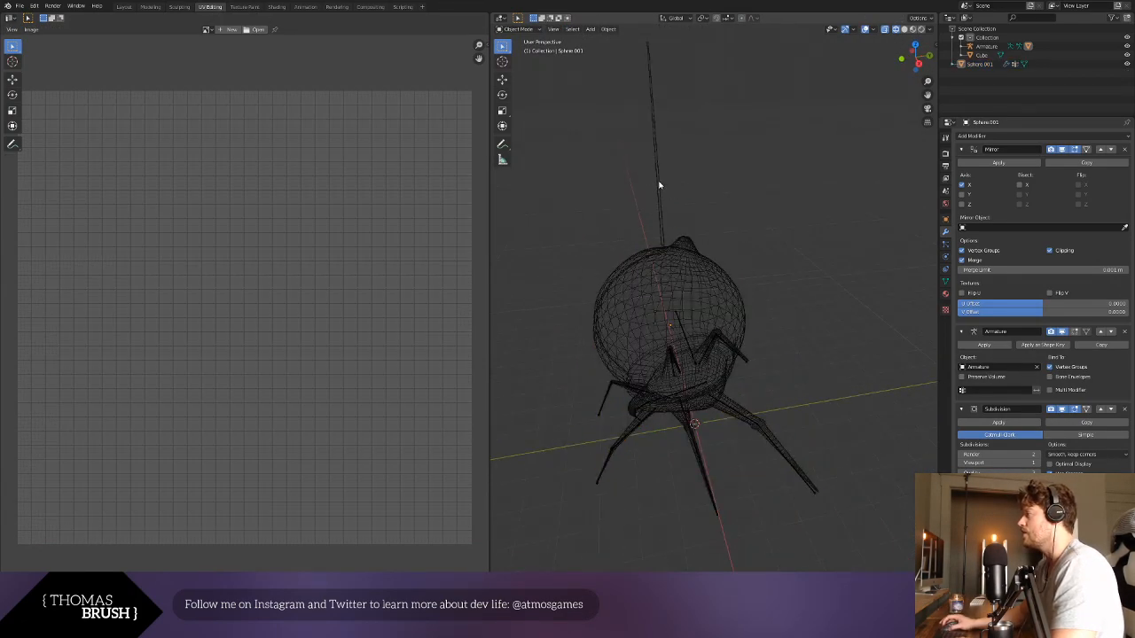
pyautogui.click(661, 185)
pyautogui.press('r')
pyautogui.click(716, 197)
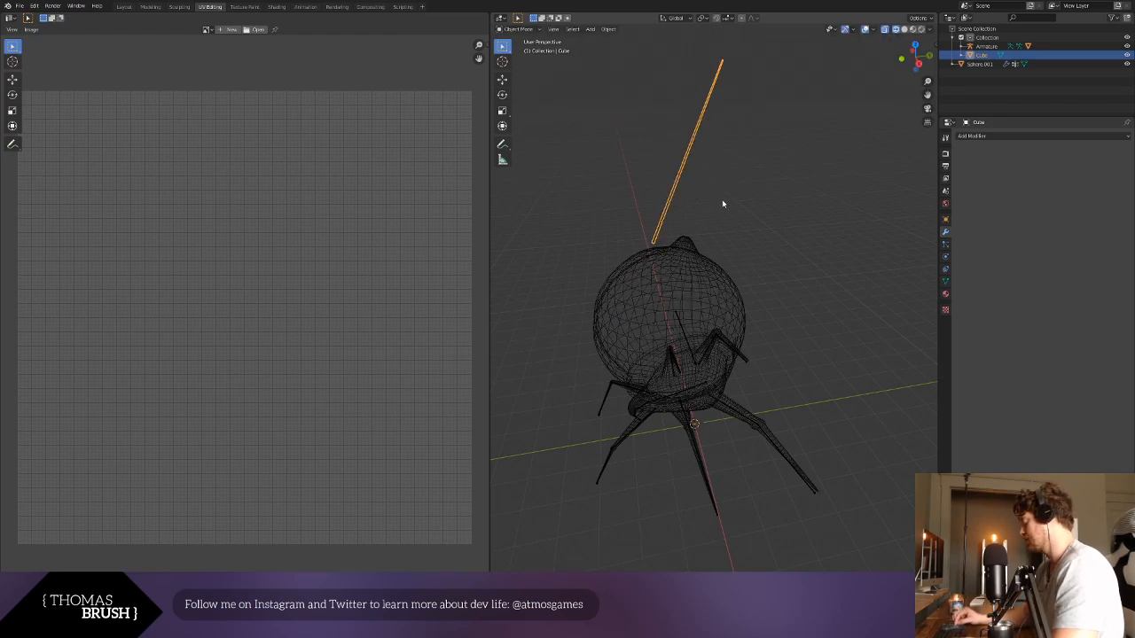
pyautogui.hotkey('ctrl', 'z')
# - Tilt the antenna backward about X and slide it along Y until its base meets the body's tip
pyautogui.press('r')
pyautogui.press('x')
pyautogui.click(757, 228)
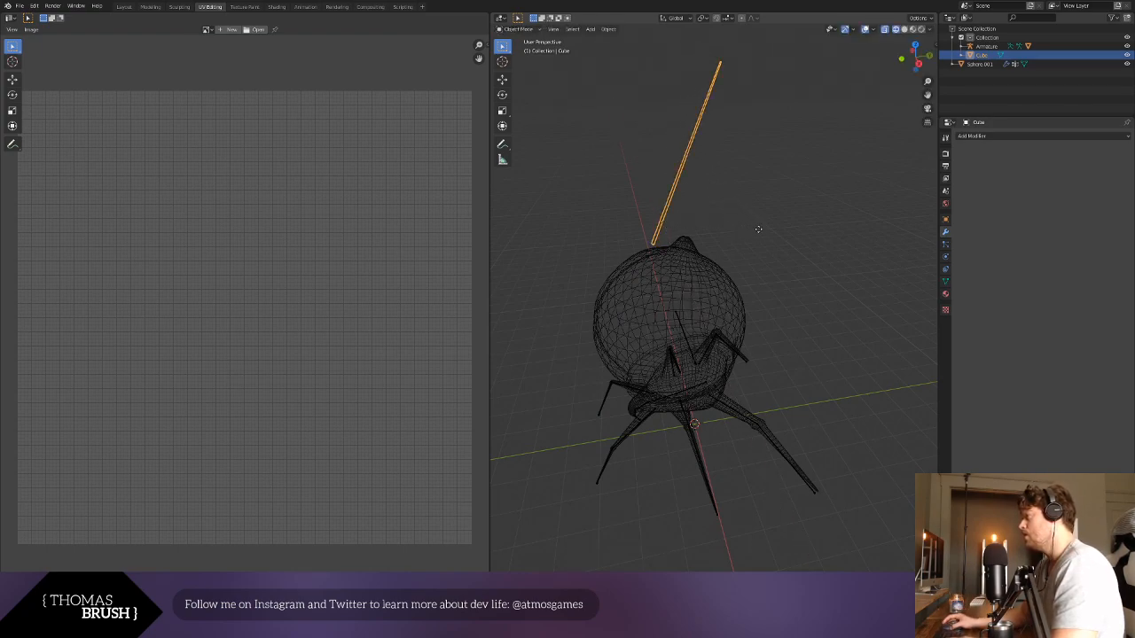
pyautogui.press('g')
pyautogui.press('y')
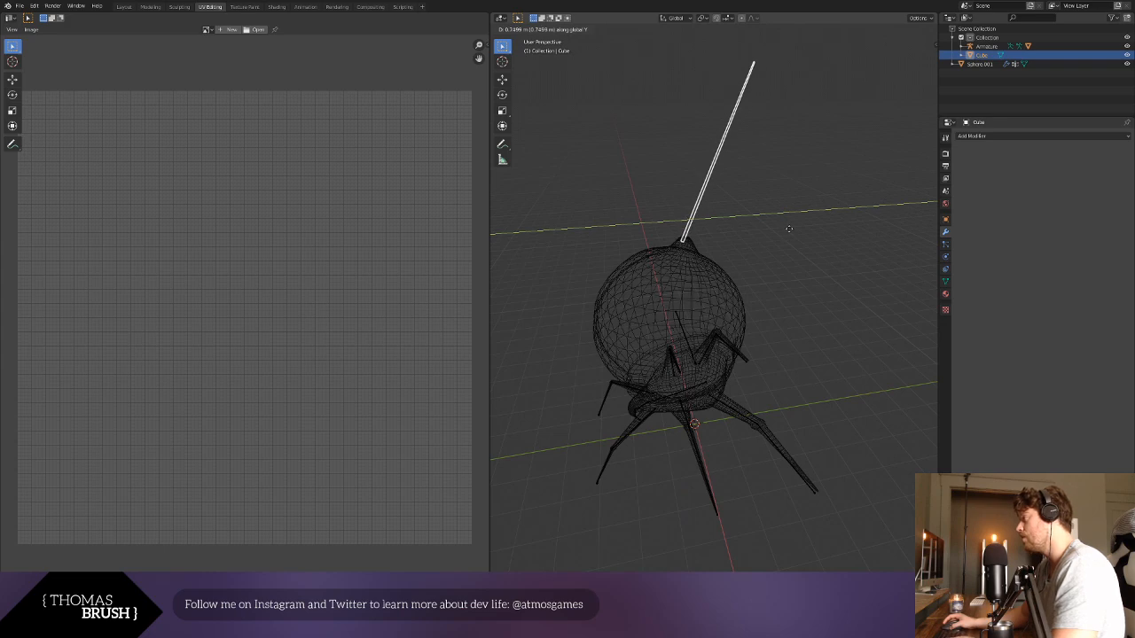
pyautogui.click(790, 228)
# - Return to solid shading and refine the antenna's placement and its tilt about X
pyautogui.hotkey('shift', 'z')
pyautogui.click(781, 239)
pyautogui.moveTo(781, 240); pyautogui.dragTo(758, 257, button='middle')
pyautogui.click(709, 163)
pyautogui.press('r')
pyautogui.click(716, 169)
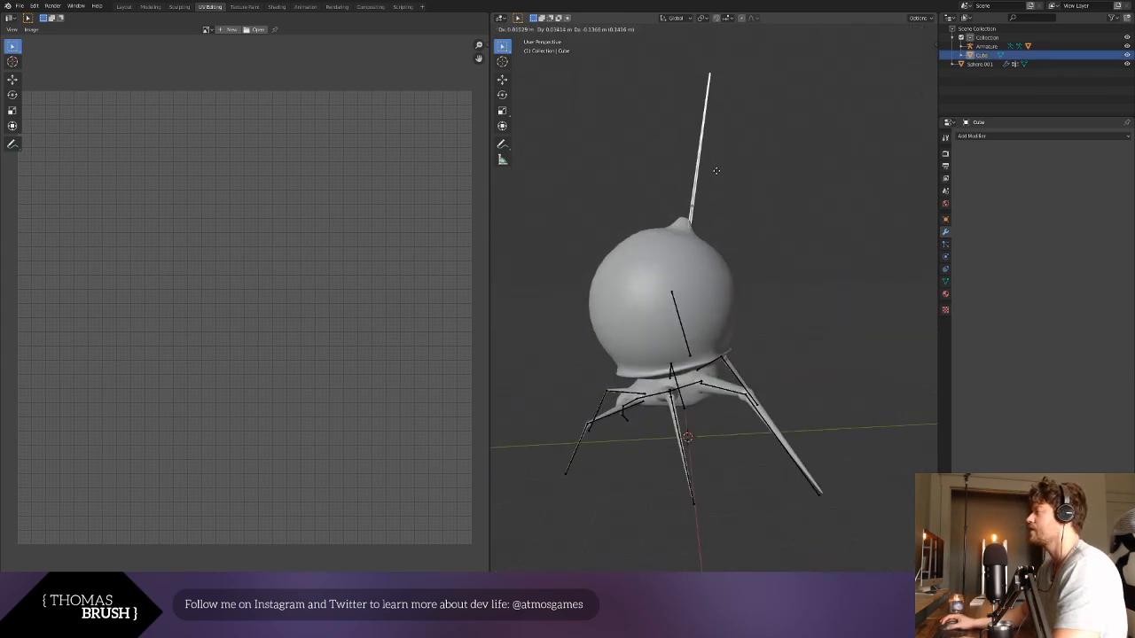
pyautogui.press('r')
pyautogui.press('x')
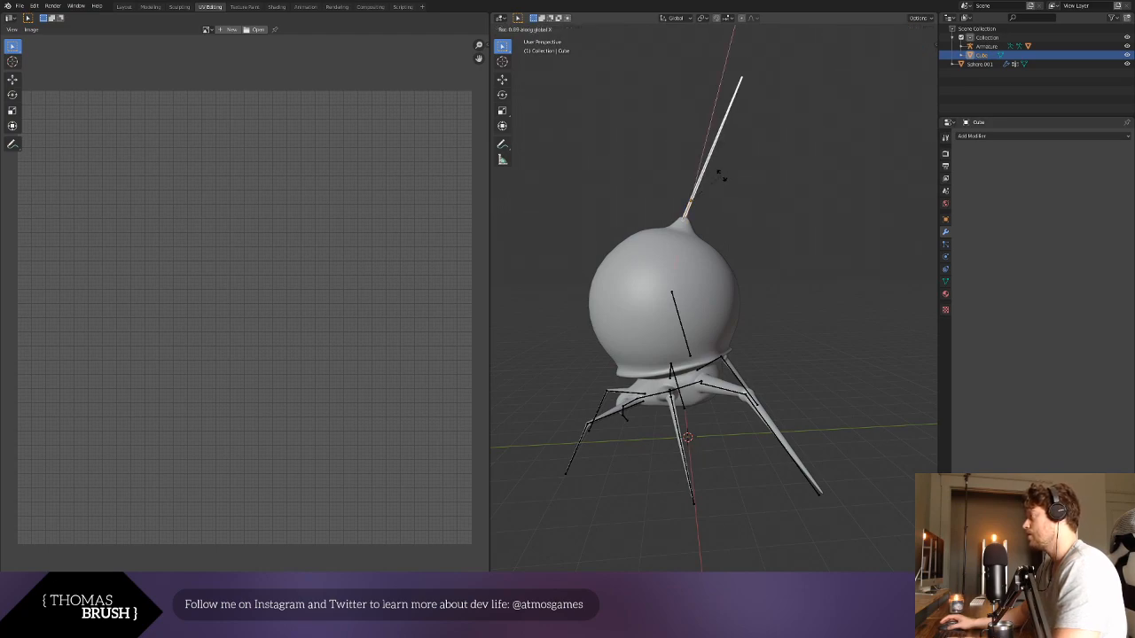
pyautogui.click(715, 170)
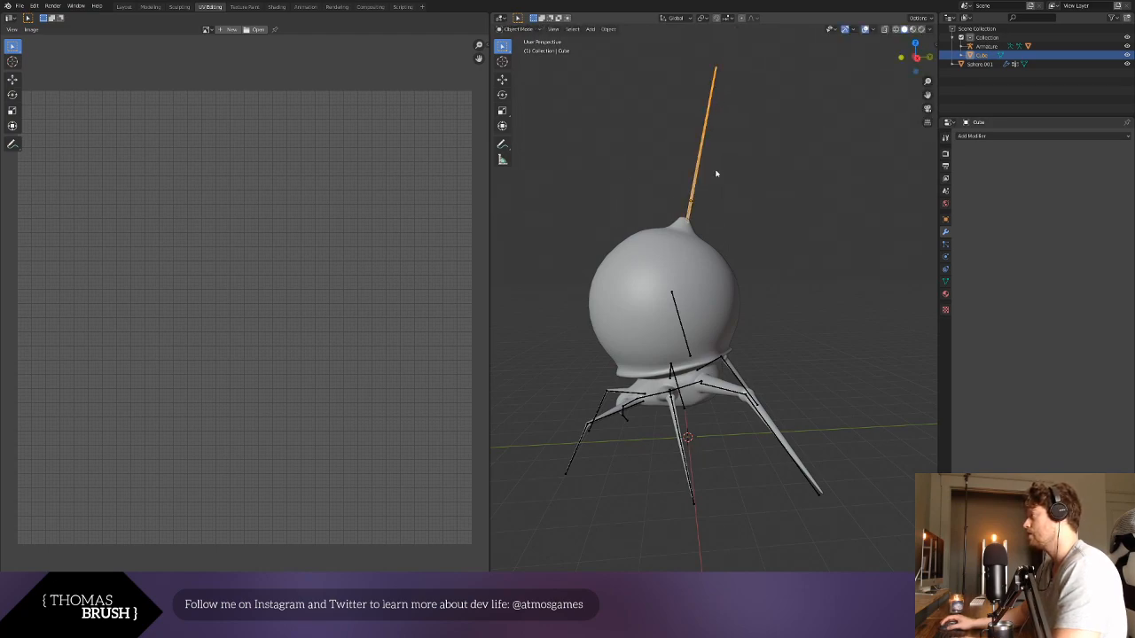
# - Position the antenna's base on the body's tip in the right orthographic view, then deselect it
pyautogui.press('g')
pyautogui.press('KP_3')
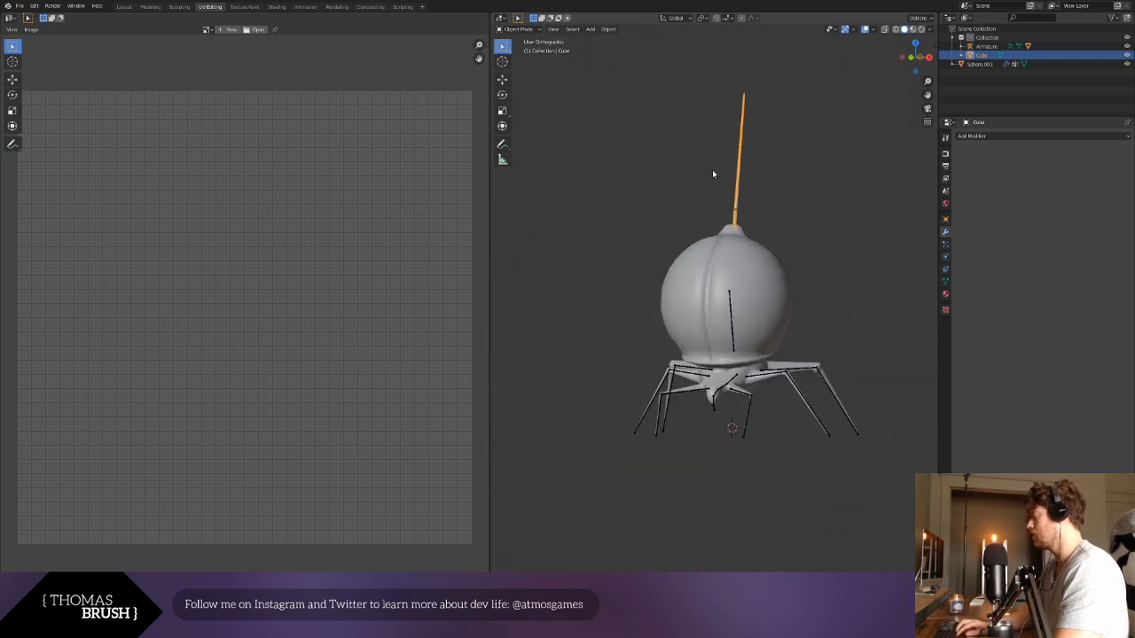
pyautogui.press('g')
pyautogui.click(734, 173)
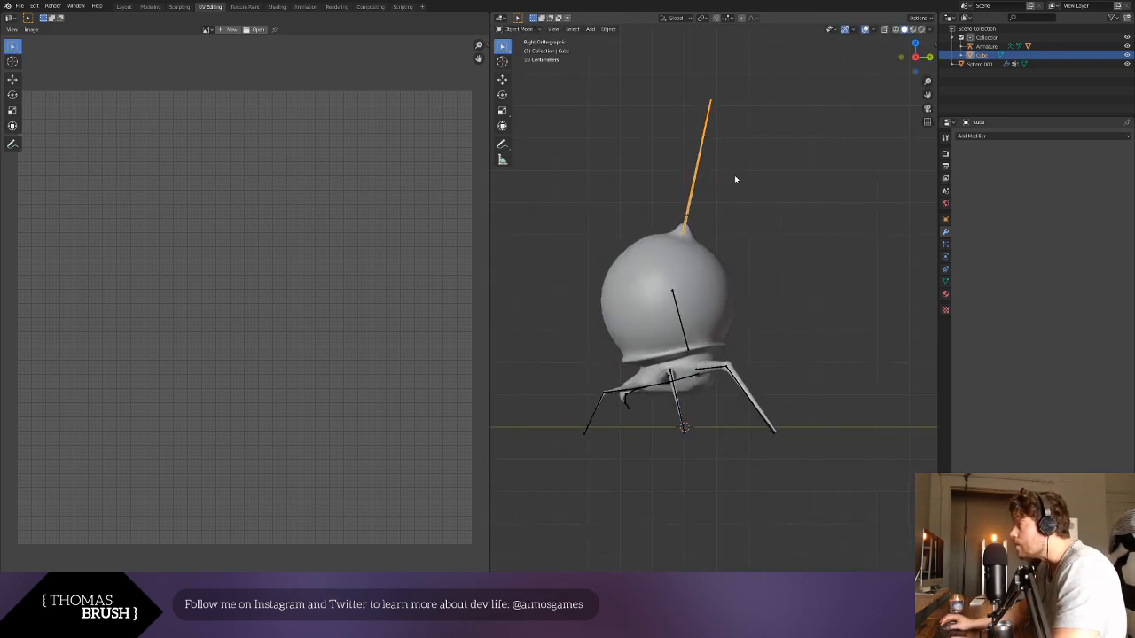
pyautogui.click(780, 178)
pyautogui.scroll(-3, 782, 177)
pyautogui.moveTo(782, 177); pyautogui.dragTo(642, 214, button='middle')
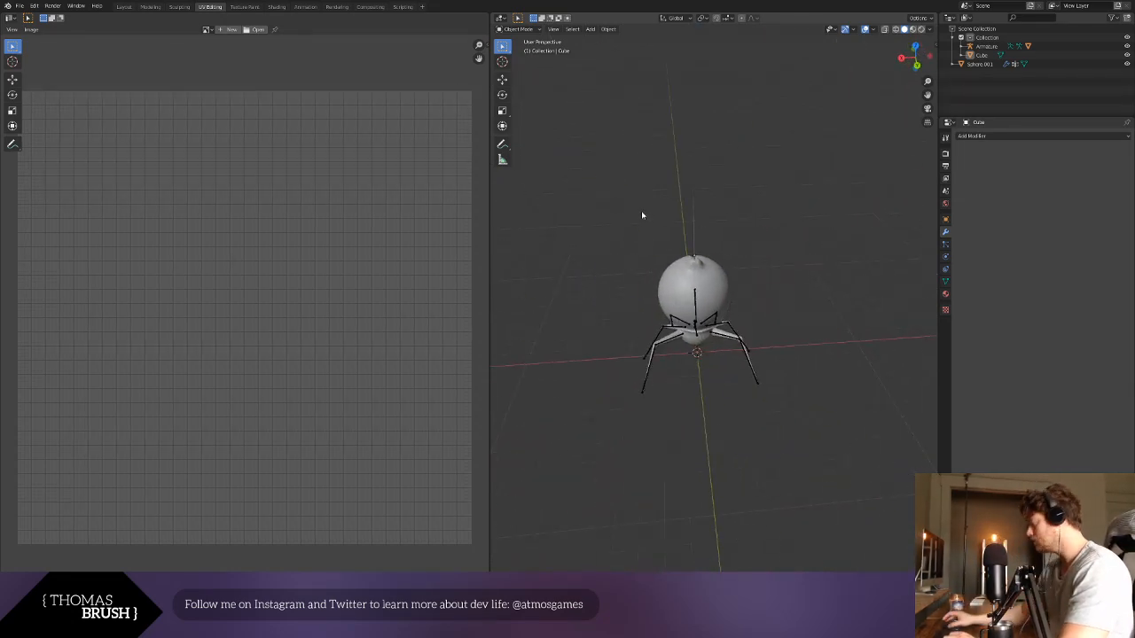
pyautogui.scroll(3, 642, 215)
pyautogui.moveTo(654, 170); pyautogui.dragTo(768, 163, button='middle')
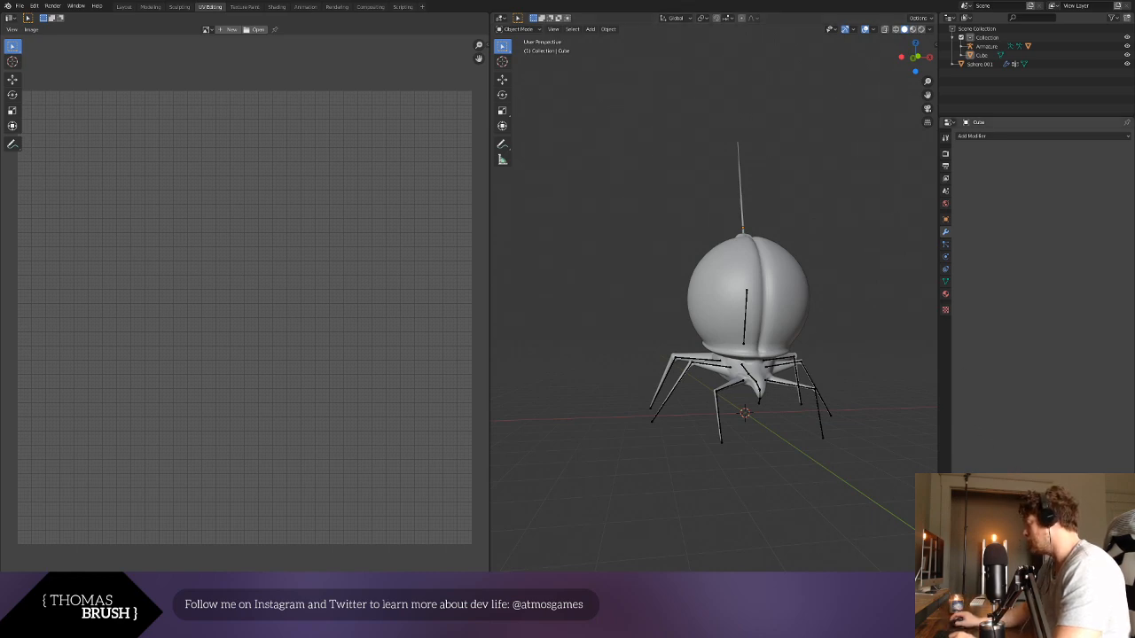
pyautogui.moveTo(731, 399); pyautogui.dragTo(761, 402, button='middle')
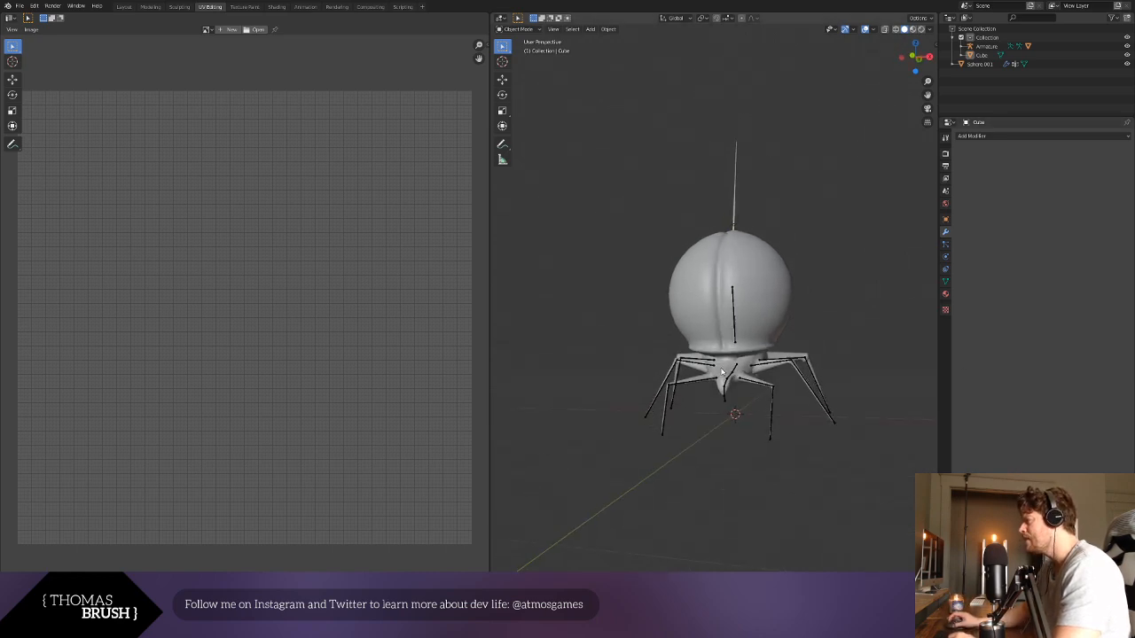
pyautogui.scroll(4, 761, 402)
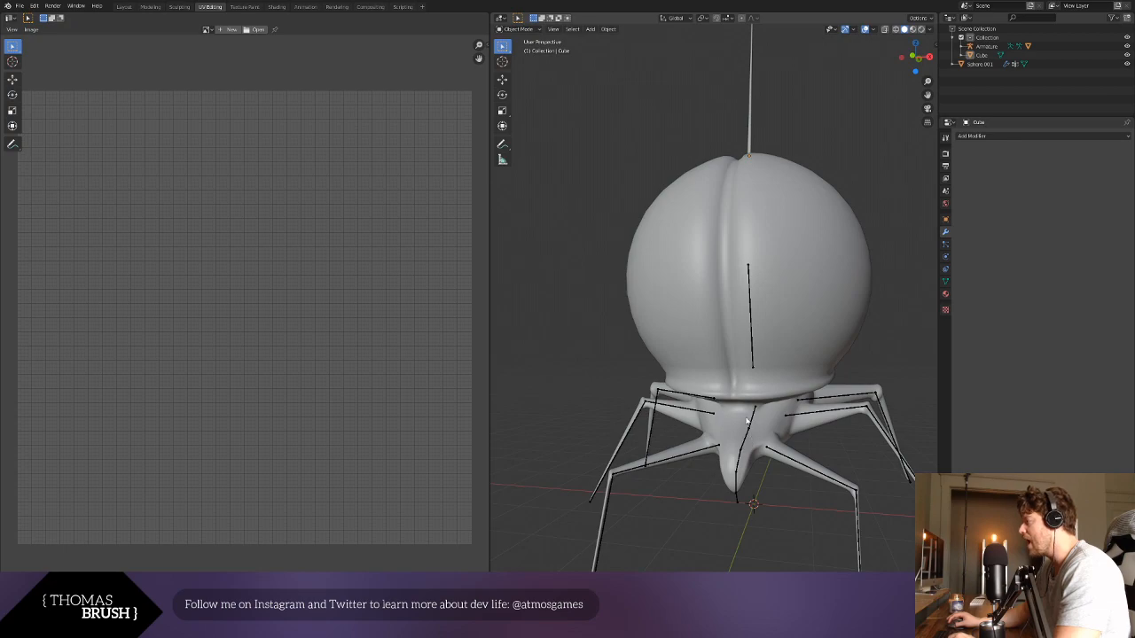
# - Add a UV sphere at the origin and simplify it by lowering its segments and setting its rings to 3
pyautogui.click(528, 30)
pyautogui.click(590, 28)
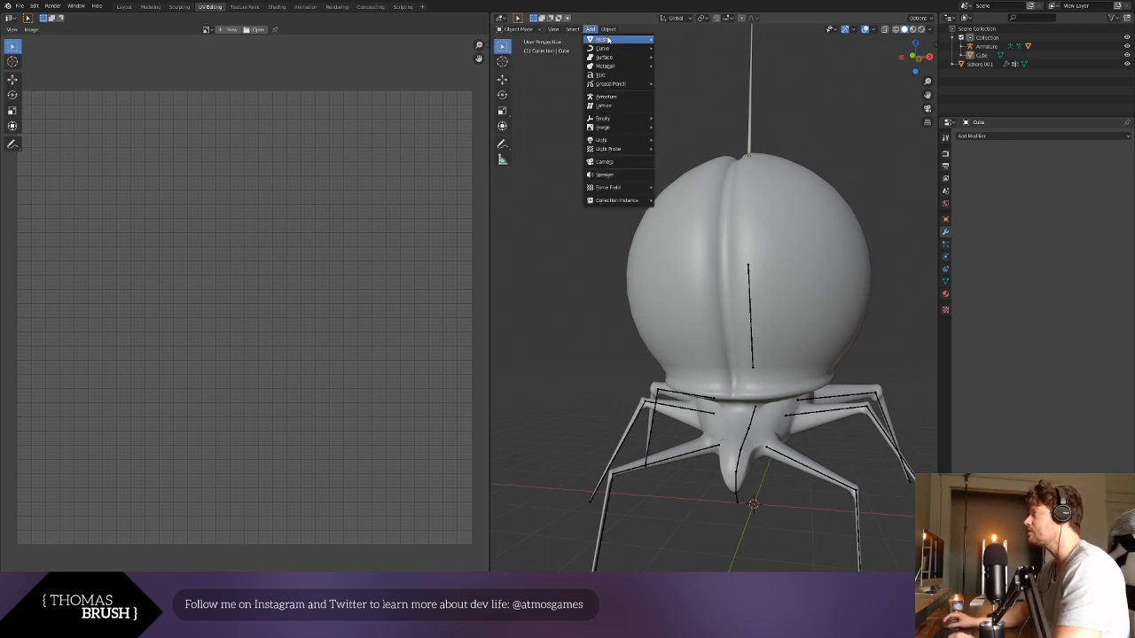
pyautogui.moveTo(620, 39)
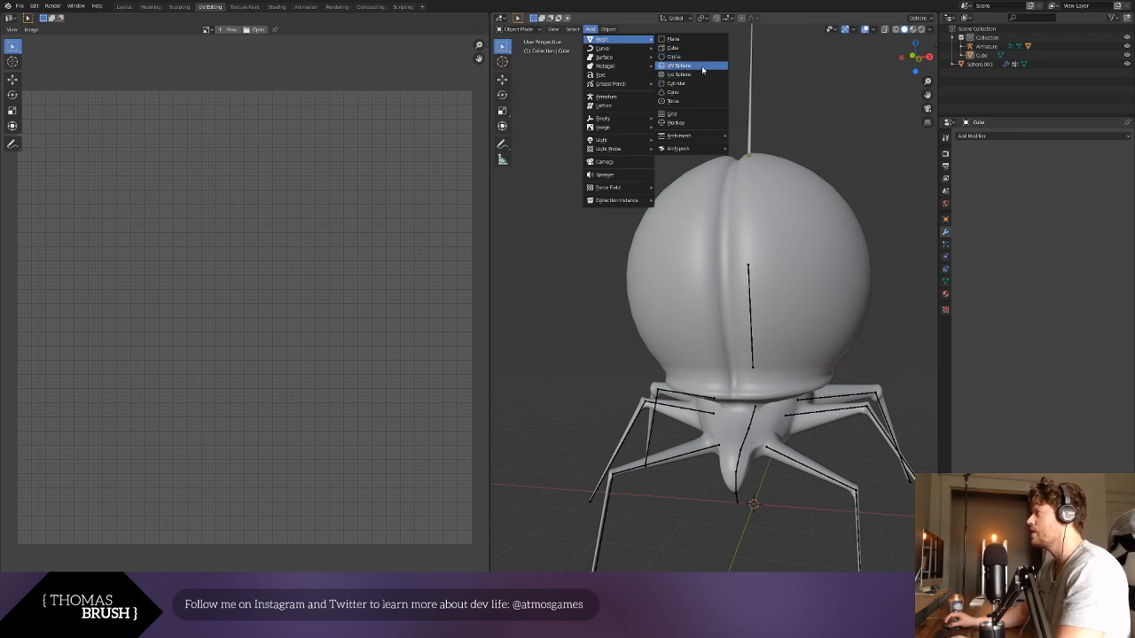
pyautogui.click(704, 67)
pyautogui.scroll(-2, 540, 386)
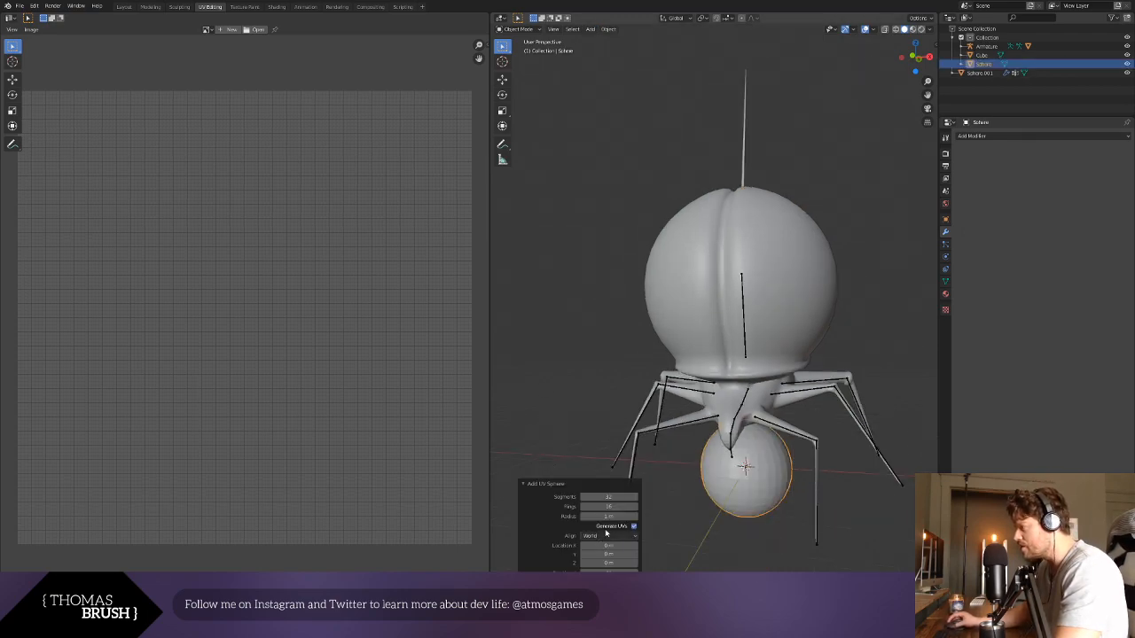
pyautogui.click(612, 497)
pyautogui.write('3')
pyautogui.press('Return')
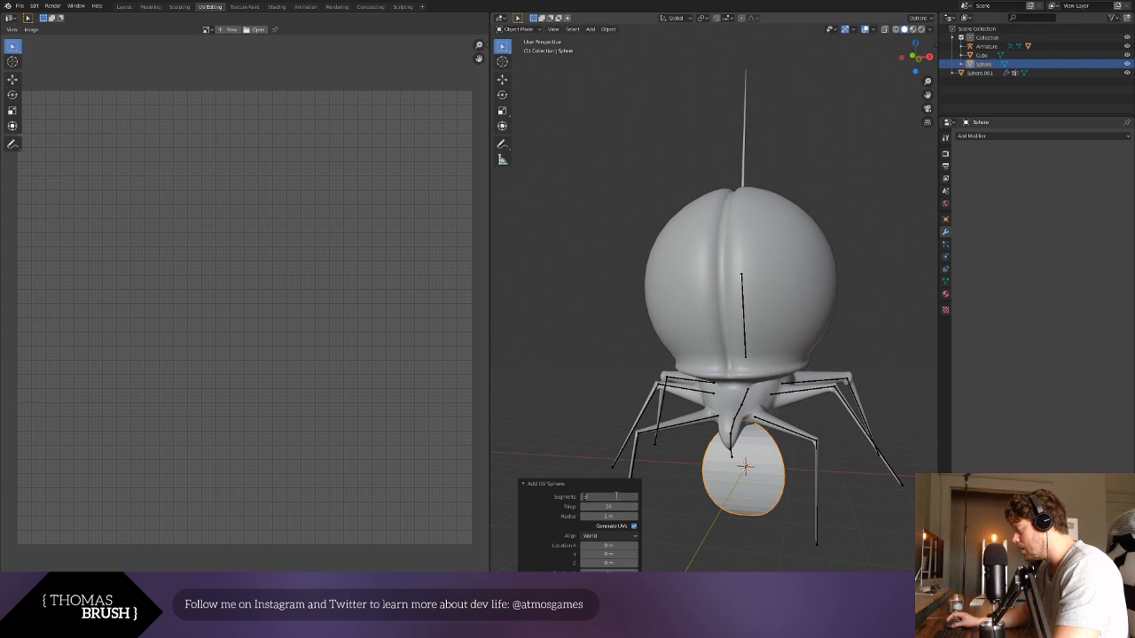
pyautogui.press('Tab')
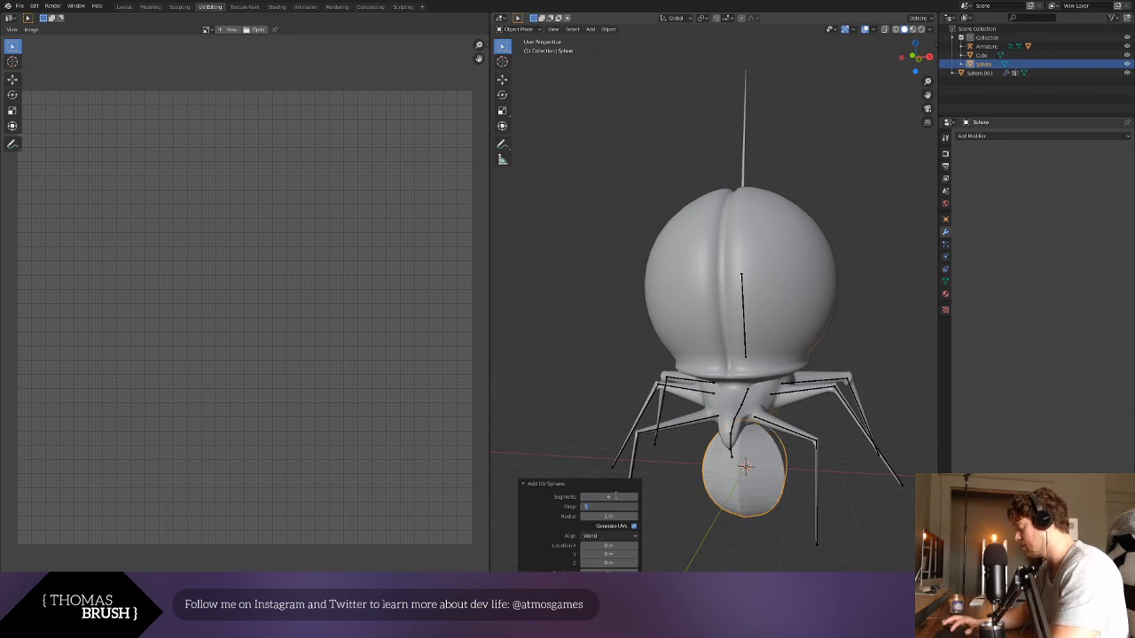
pyautogui.write('3')
pyautogui.press('Return')
# - Move the low-poly sphere toward the beetle's head and delete it
pyautogui.press('g')
pyautogui.click(800, 484)
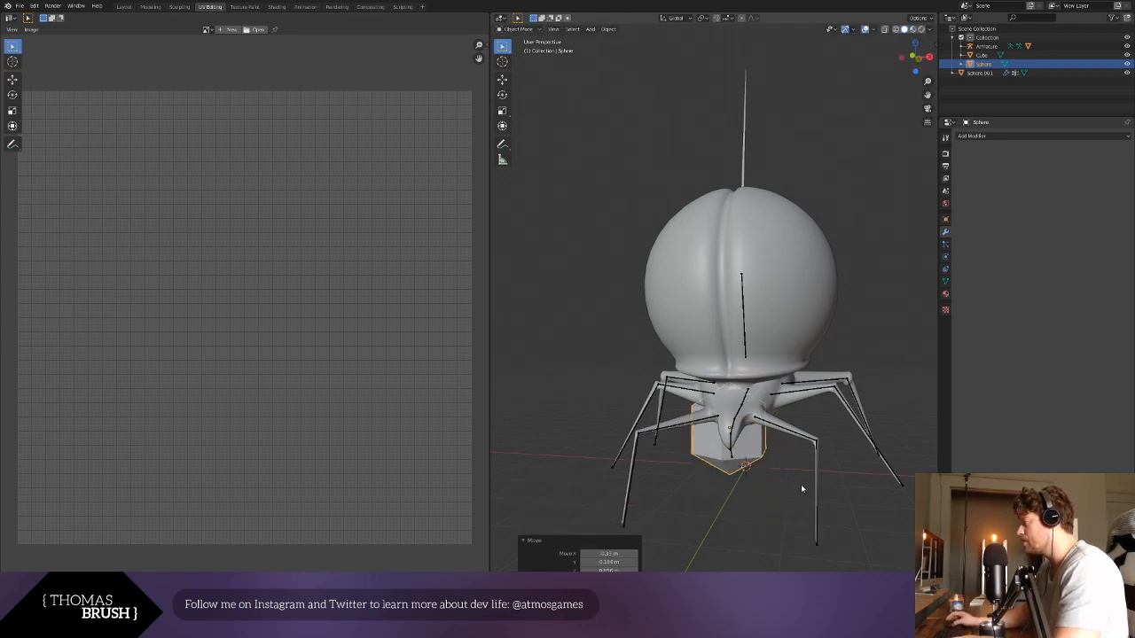
pyautogui.press('Delete')
# - Add a UV sphere with 10 segments and 5 rings at the origin and shade it smooth
pyautogui.click(592, 29)
pyautogui.moveTo(612, 39)
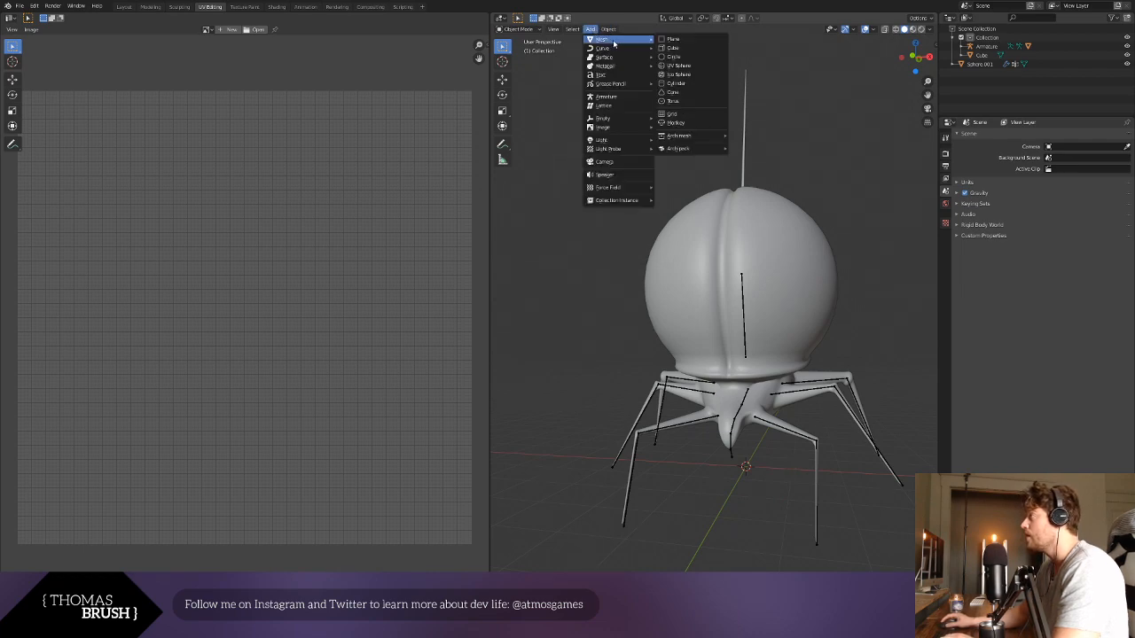
pyautogui.click(696, 68)
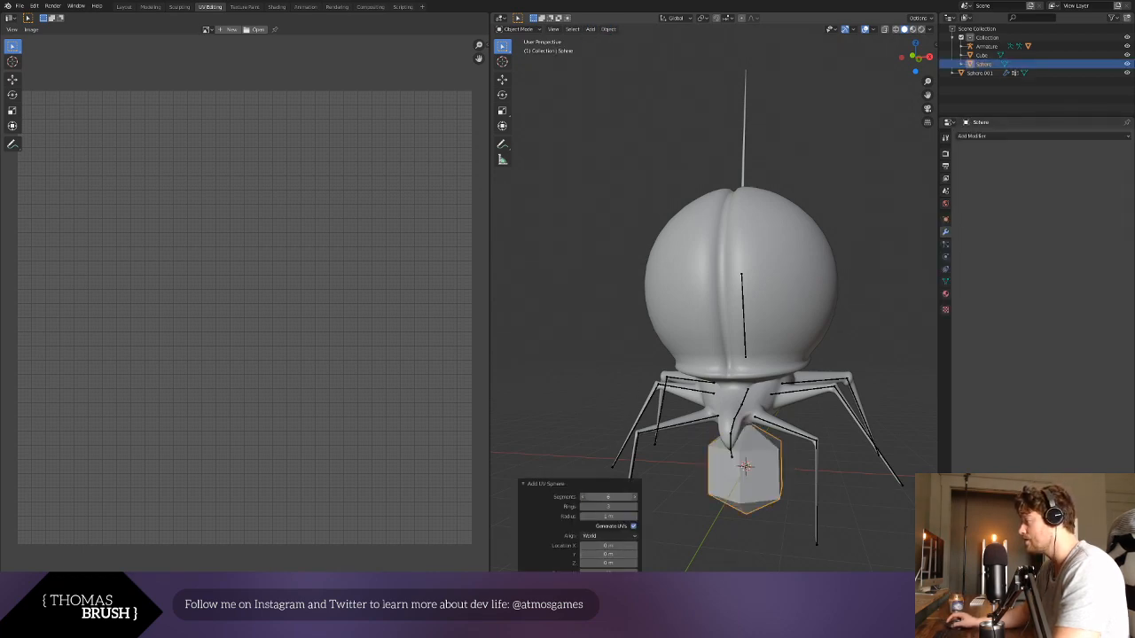
pyautogui.press('Tab')
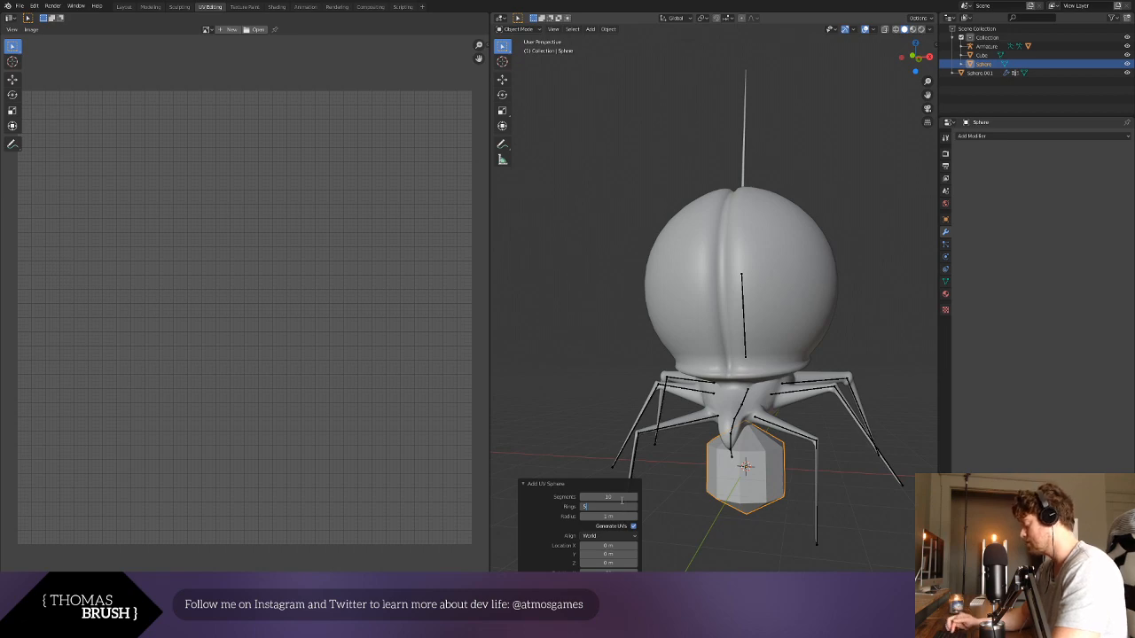
pyautogui.write('5')
pyautogui.press('Return')
pyautogui.rightClick(723, 491)
pyautogui.click(751, 459)
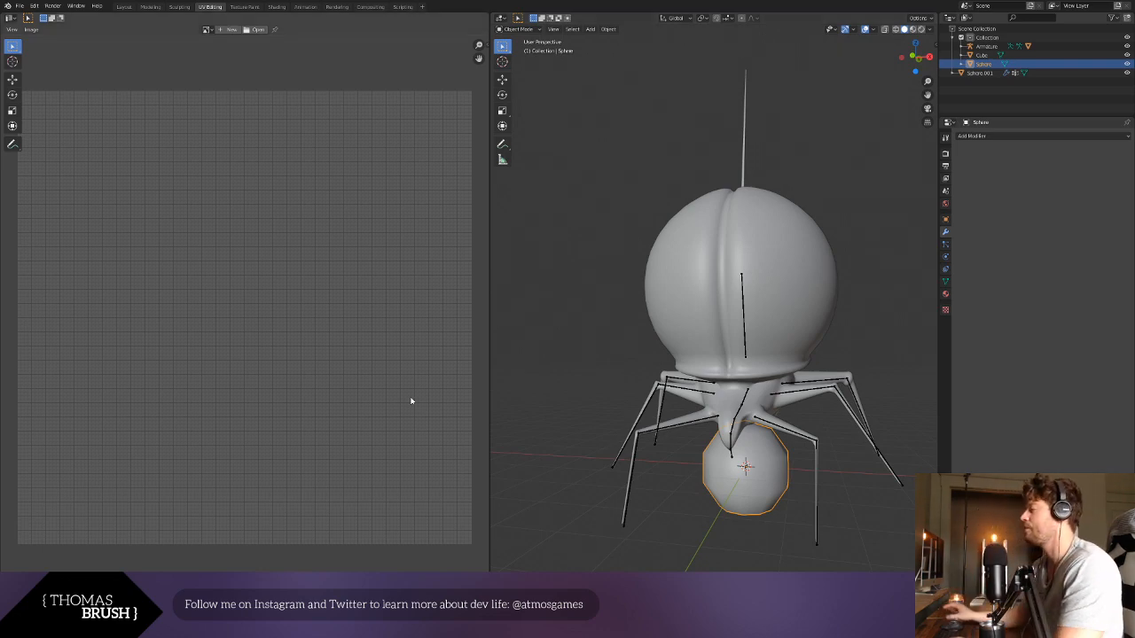
# - Scale the smooth sphere down to about 0.26 of its size
pyautogui.moveTo(784, 438); pyautogui.dragTo(758, 435, button='middle')
pyautogui.scroll(1, 758, 436)
pyautogui.press('s')
pyautogui.click(728, 491)
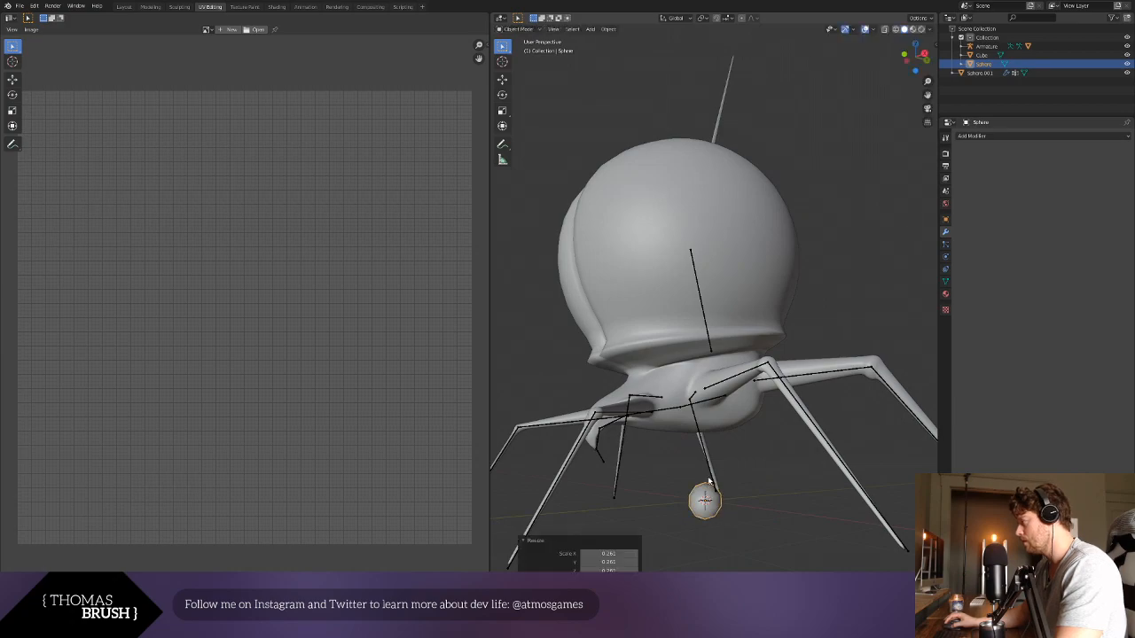
# - Move the sphere up to the front of the beetle's head in the right orthographic view
pyautogui.press('g')
pyautogui.click(649, 415)
pyautogui.hotkey('ctrl', 'z')
pyautogui.press('KP_1')
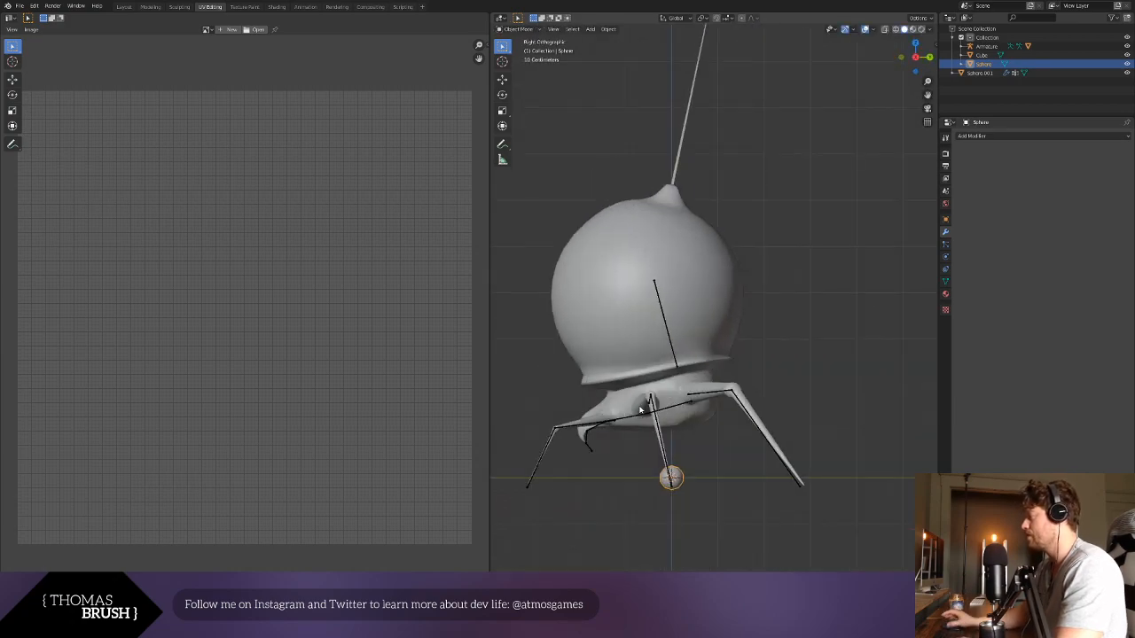
pyautogui.press('g')
pyautogui.click(579, 361)
# - Scale the sphere by about 0.72 and move it slightly up on the head in the front view
pyautogui.press('KP_1')
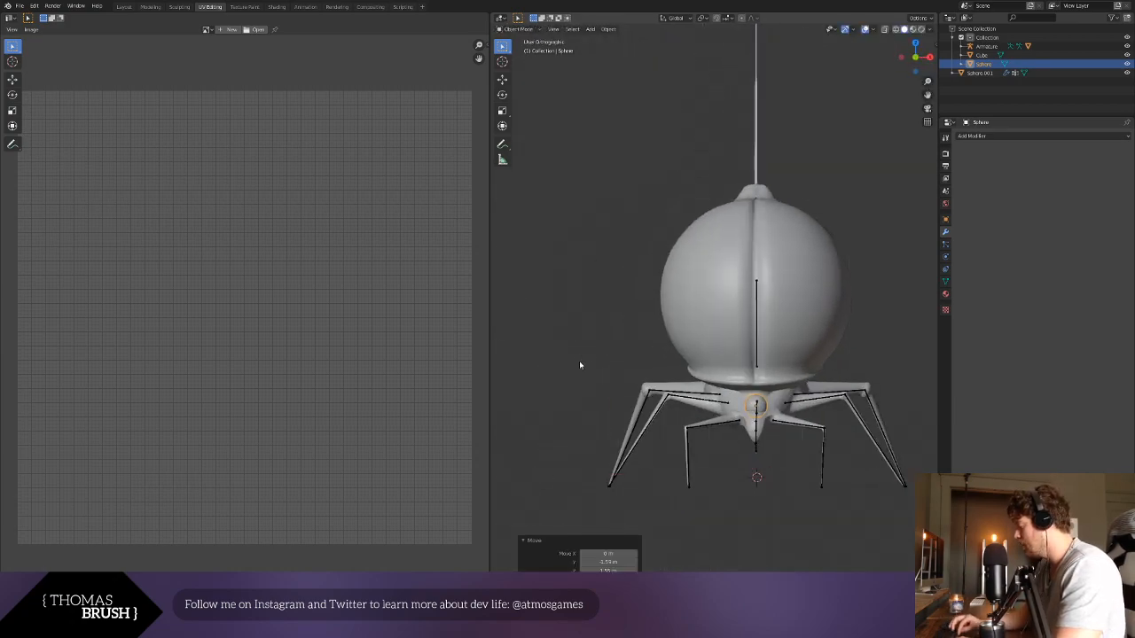
pyautogui.scroll(3, 817, 383)
pyautogui.scroll(2, 817, 384)
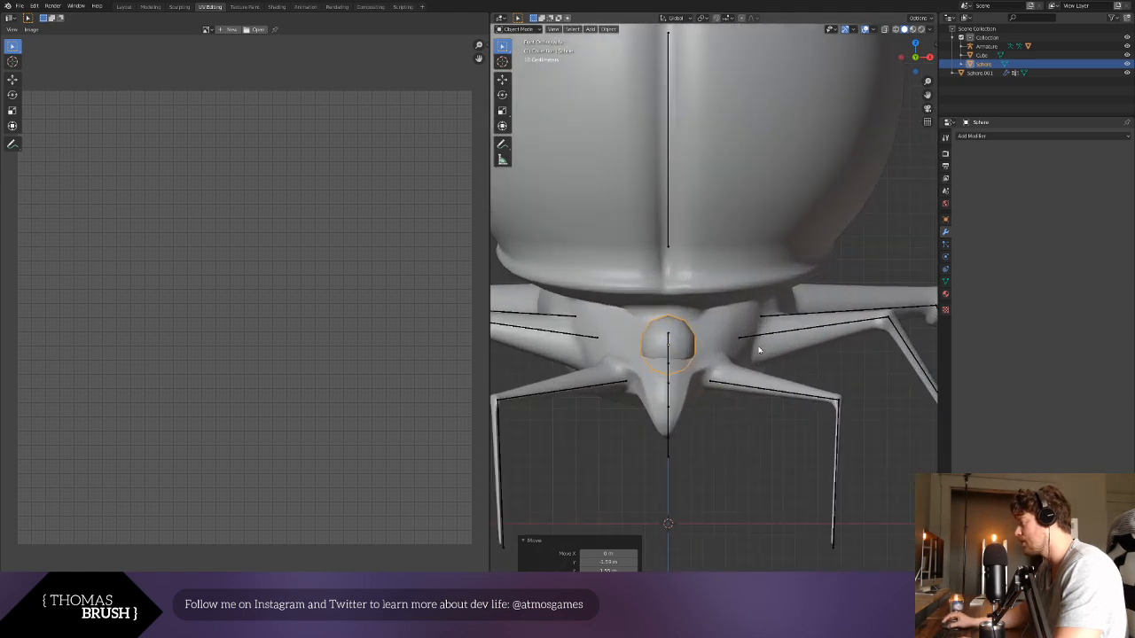
pyautogui.press('s')
pyautogui.click(728, 332)
pyautogui.press('g')
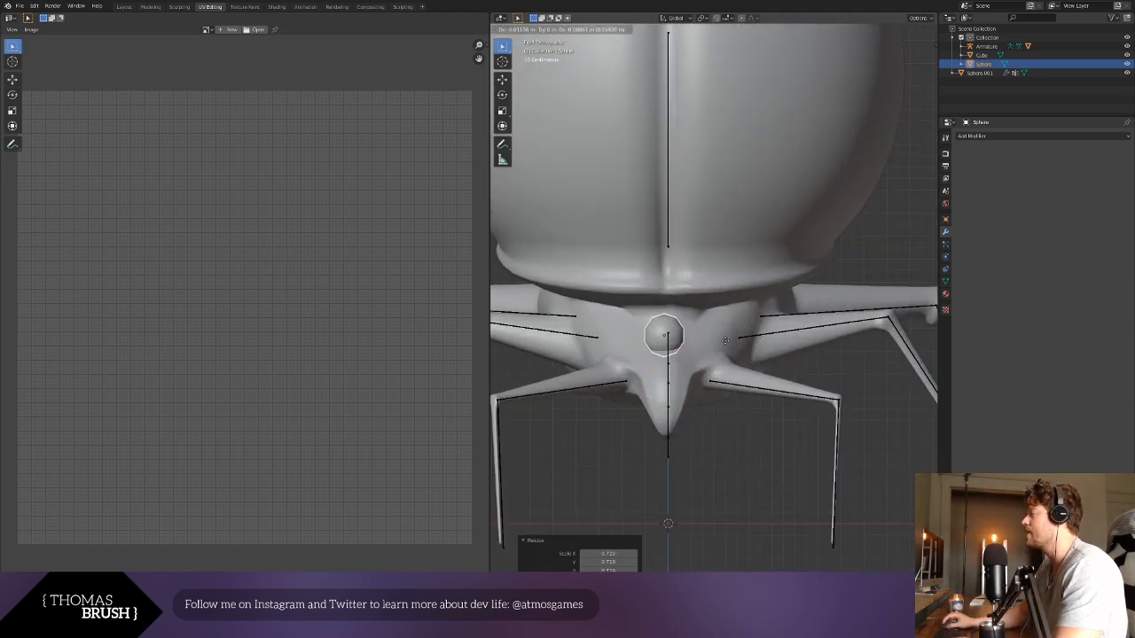
pyautogui.click(734, 343)
pyautogui.moveTo(760, 352); pyautogui.dragTo(722, 360, button='middle')
pyautogui.press('KP_1')
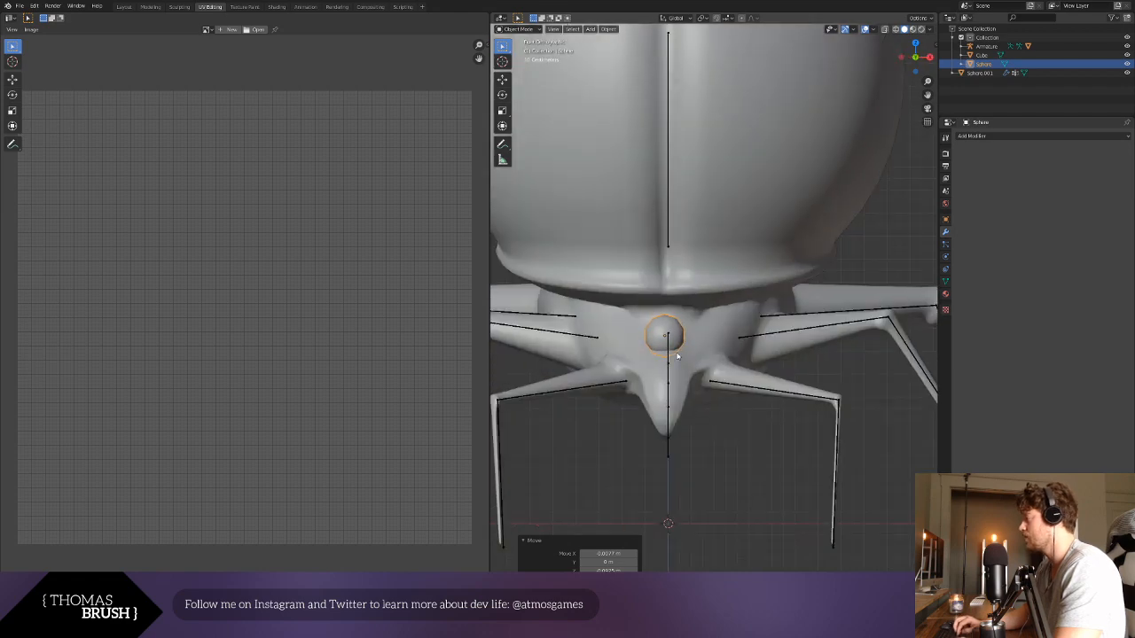
# - Push the sphere back so it sits partly embedded in the head, using the right orthographic view
pyautogui.press('KP_3')
pyautogui.keyDown('shift'); pyautogui.moveTo(592, 367); pyautogui.dragTo(866, 359, button='middle'); pyautogui.keyUp('shift')
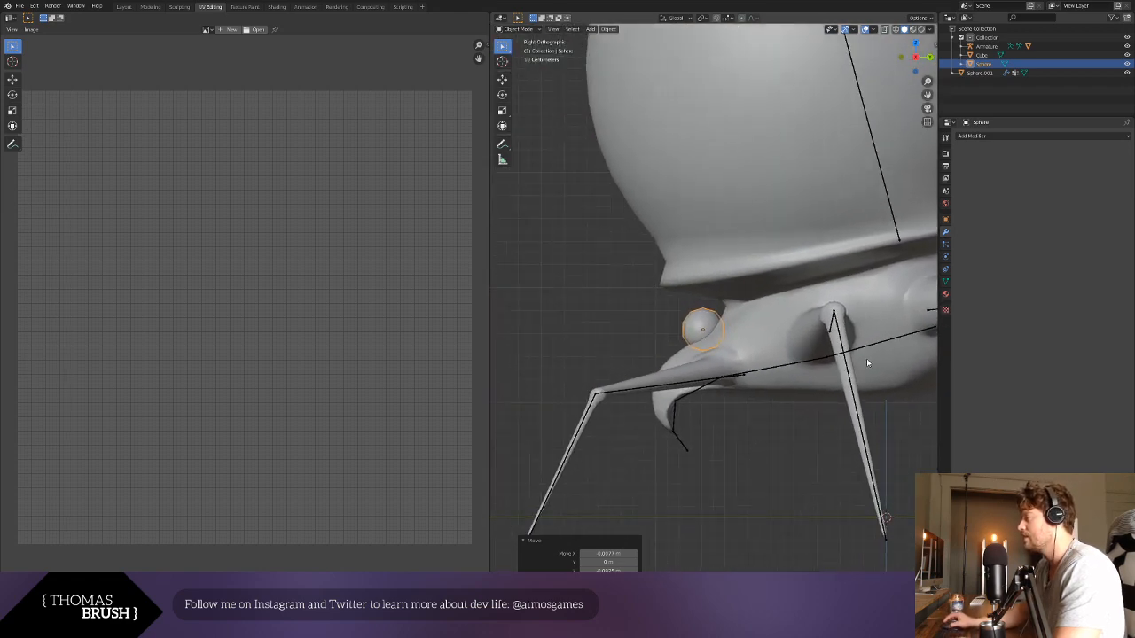
pyautogui.scroll(1, 866, 359)
pyautogui.press('g')
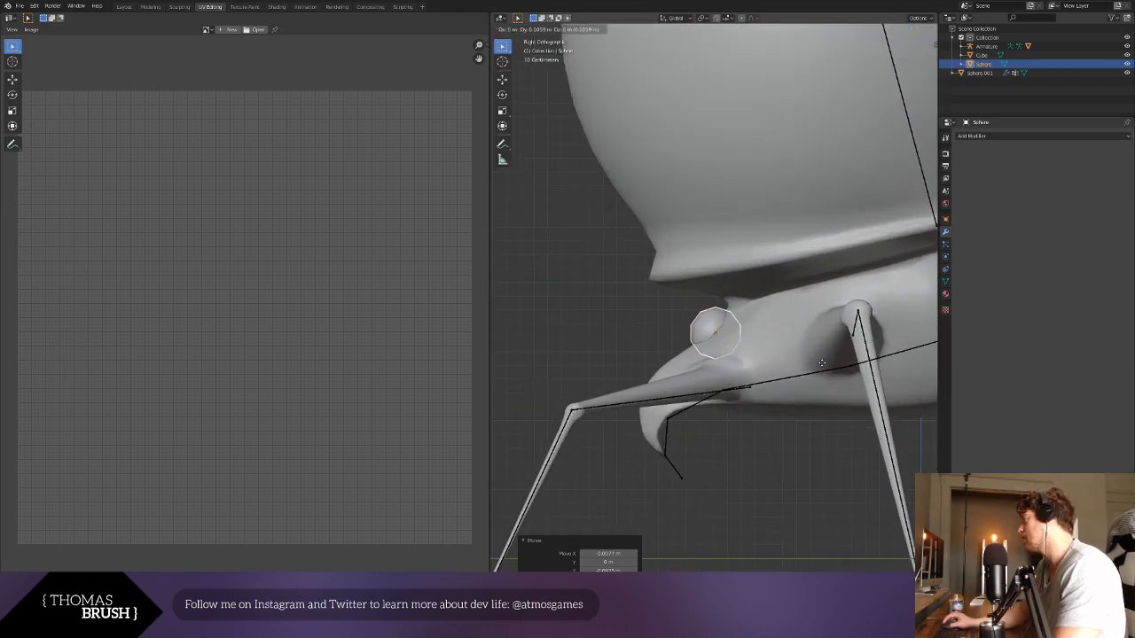
pyautogui.click(823, 366)
pyautogui.click(772, 470)
pyautogui.press('KP_1')
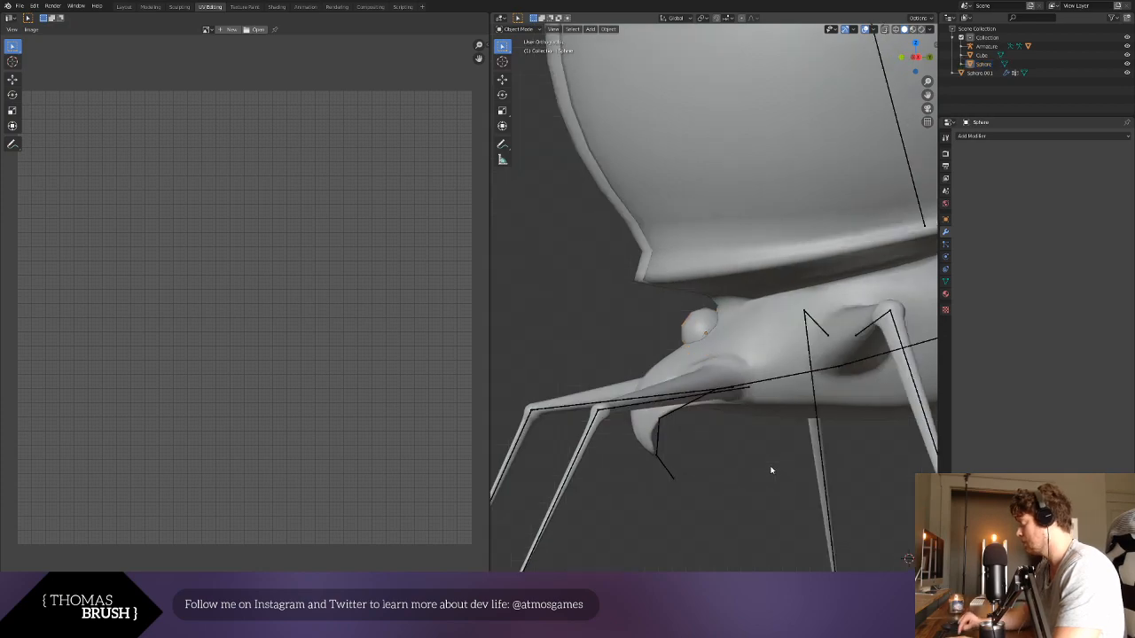
# - Rename the head's sphere as Eye and the antenna's cube object as Antenna
pyautogui.click(986, 64)
pyautogui.press('Return')
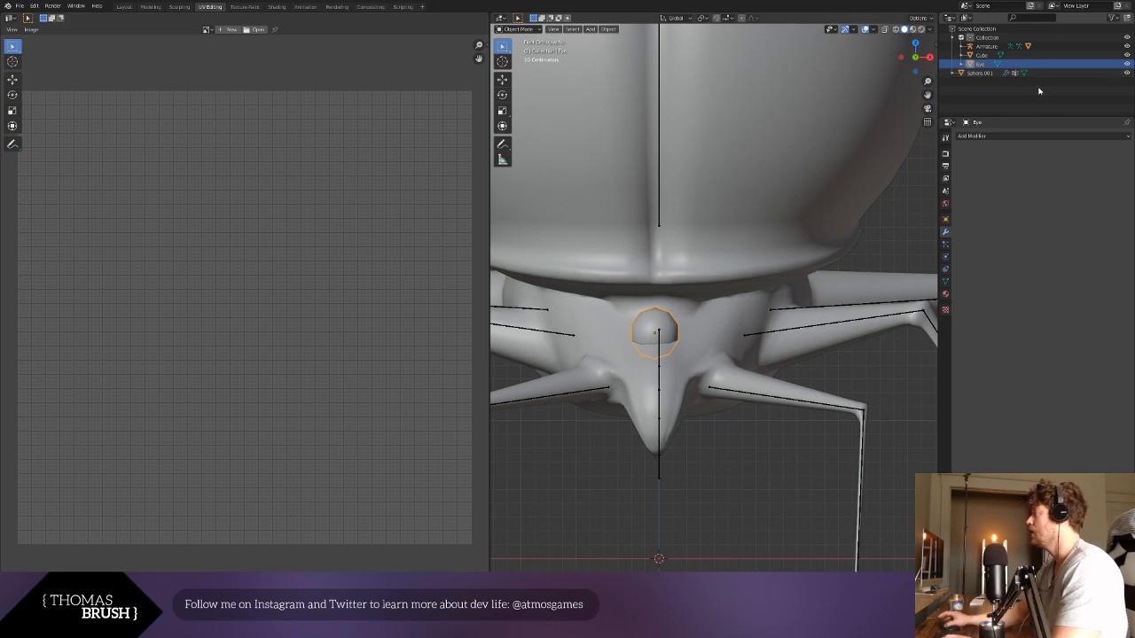
pyautogui.scroll(-10, 767, 180)
pyautogui.scroll(1, 753, 177)
pyautogui.click(704, 168)
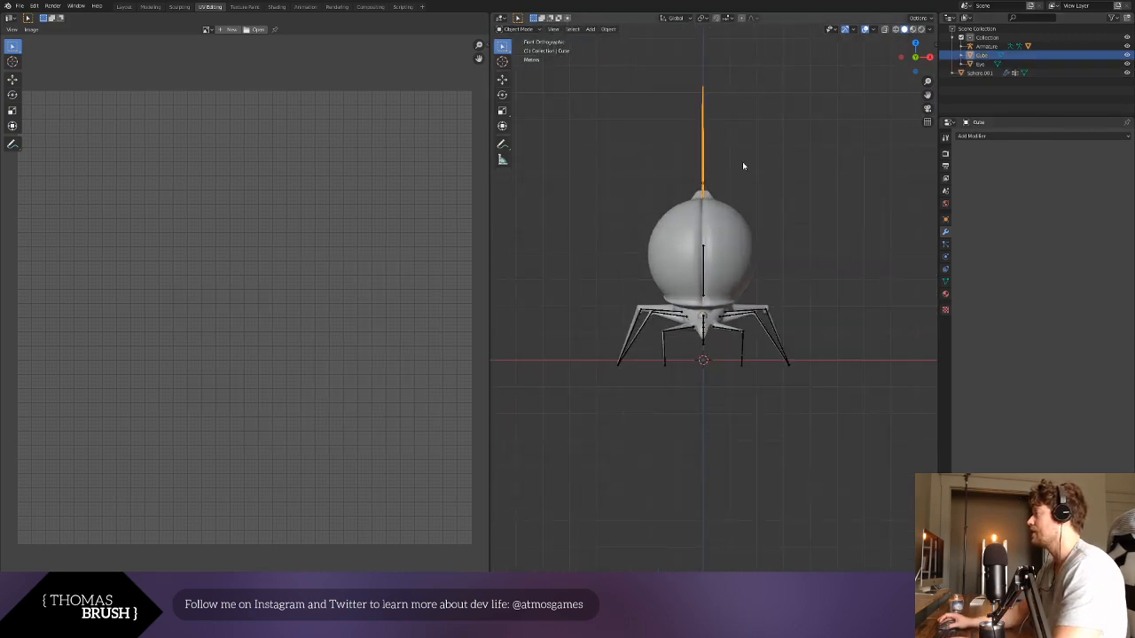
pyautogui.doubleClick(982, 55)
pyautogui.write('Antenna')
pyautogui.press('Return')
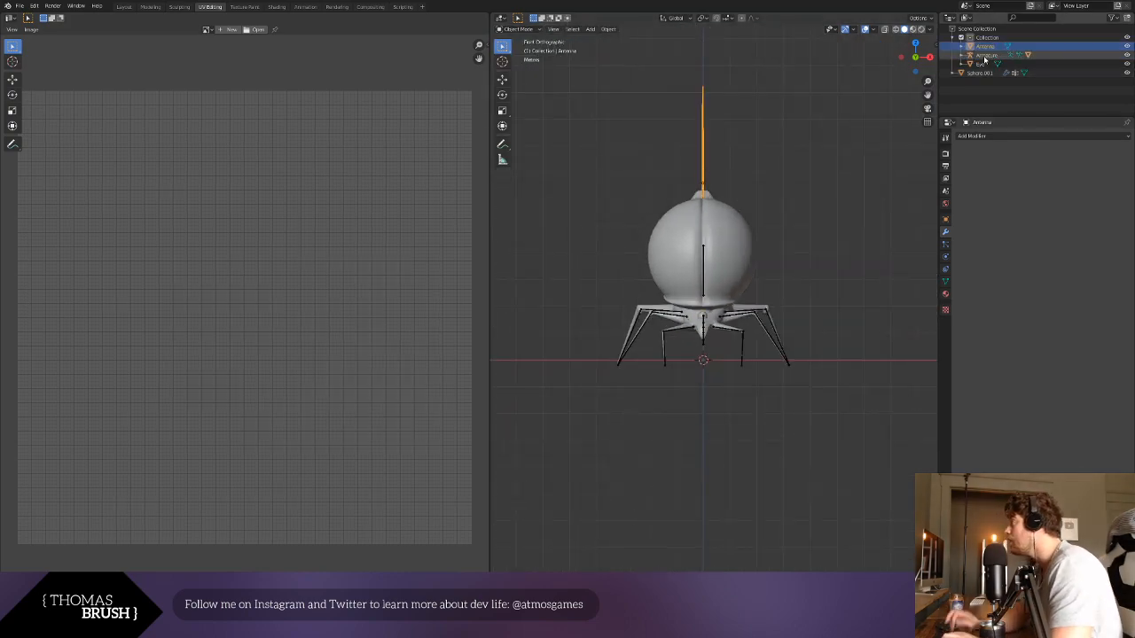
# - Join the antenna object into the beetle's body mesh, keeping the body as the active object
pyautogui.scroll(5, 763, 102)
pyautogui.moveTo(658, 126); pyautogui.dragTo(772, 149, button='middle')
pyautogui.scroll(-3, 771, 149)
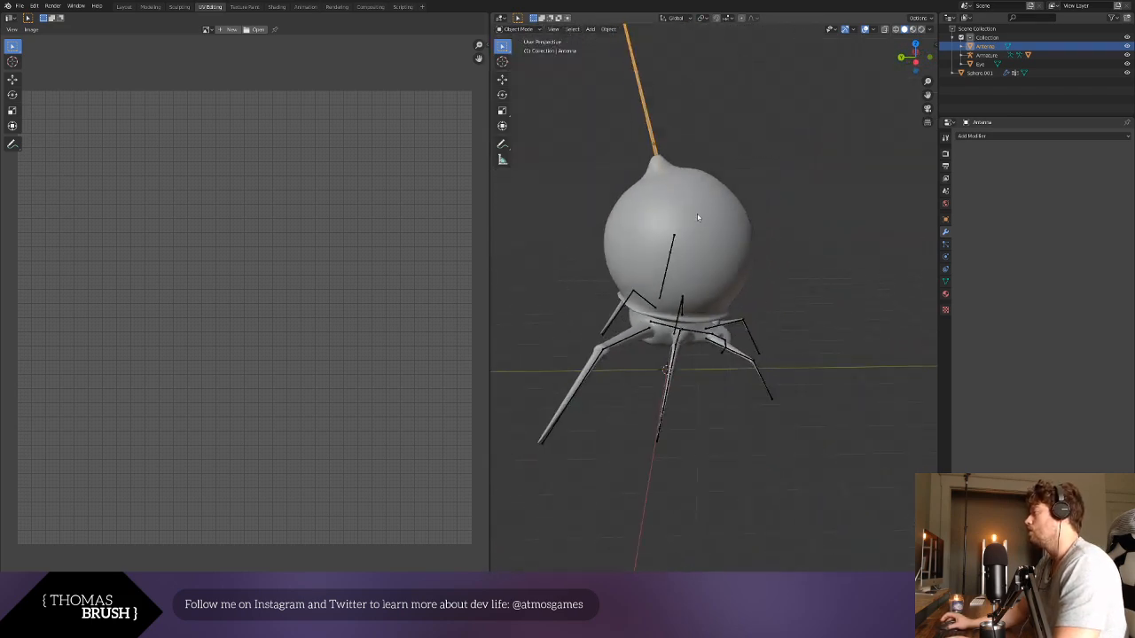
pyautogui.moveTo(697, 217); pyautogui.dragTo(867, 232, button='middle')
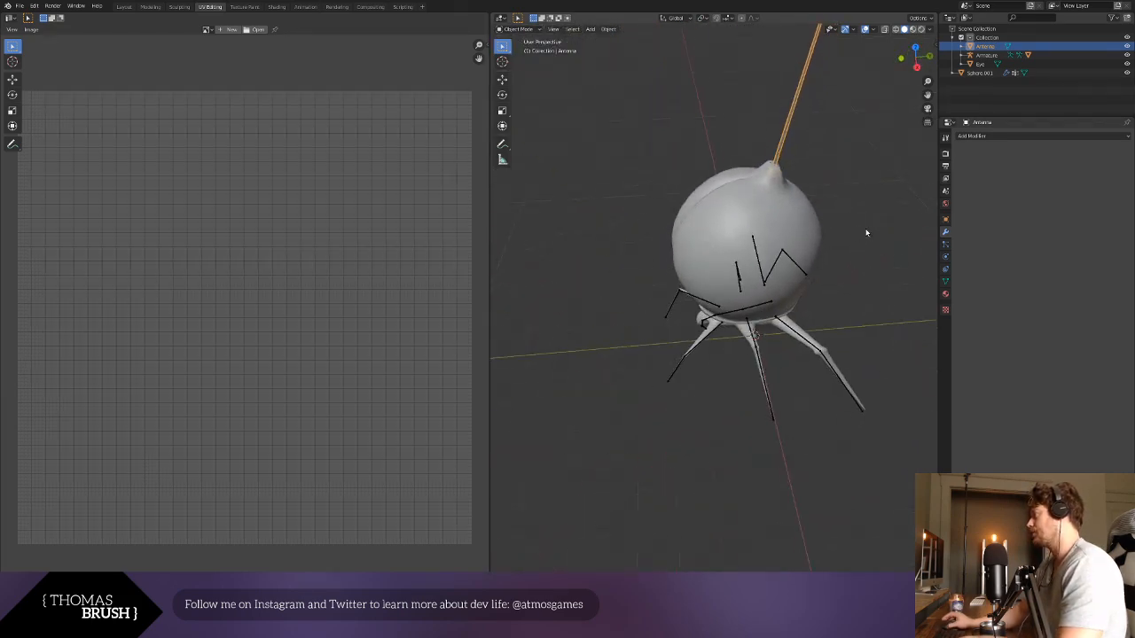
pyautogui.click(774, 207)
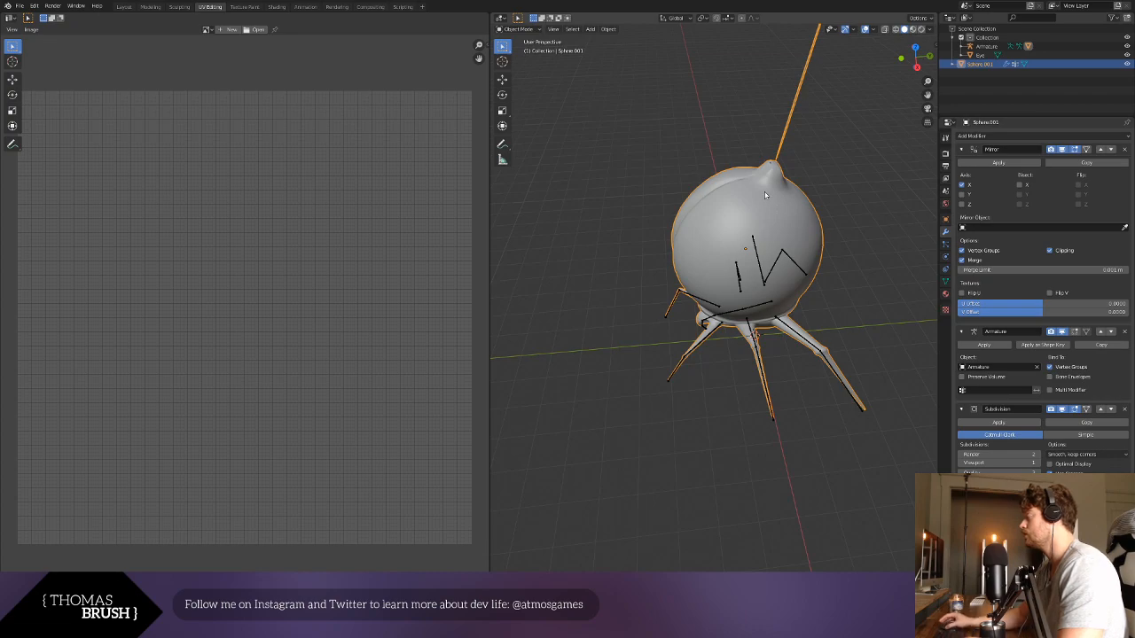
pyautogui.scroll(-3, 765, 195)
pyautogui.scroll(2, 765, 195)
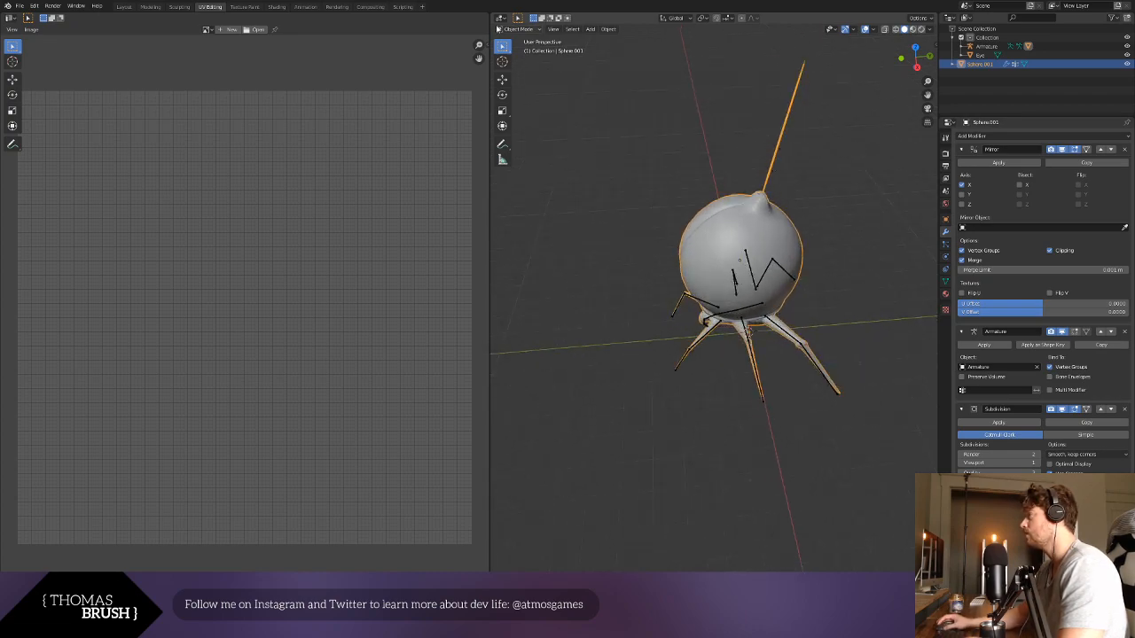
pyautogui.moveTo(723, 181); pyautogui.dragTo(697, 209, button='middle')
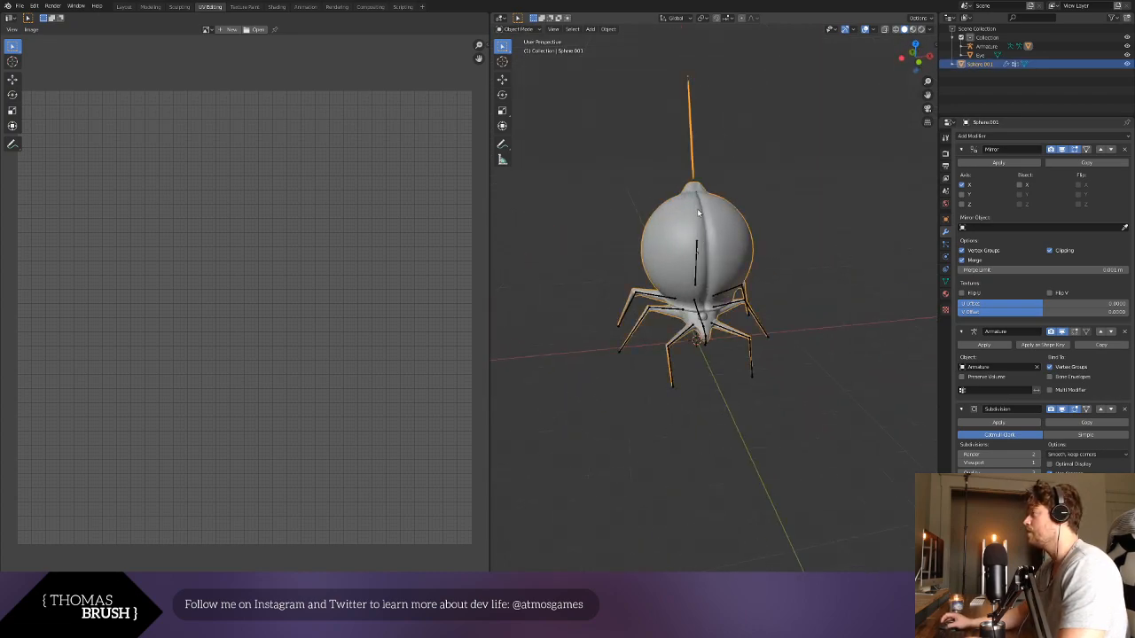
# - Enter Edit Mode on the joined mesh, select all linked antenna geometry and clear the selection again
pyautogui.click(523, 30)
pyautogui.click(523, 48)
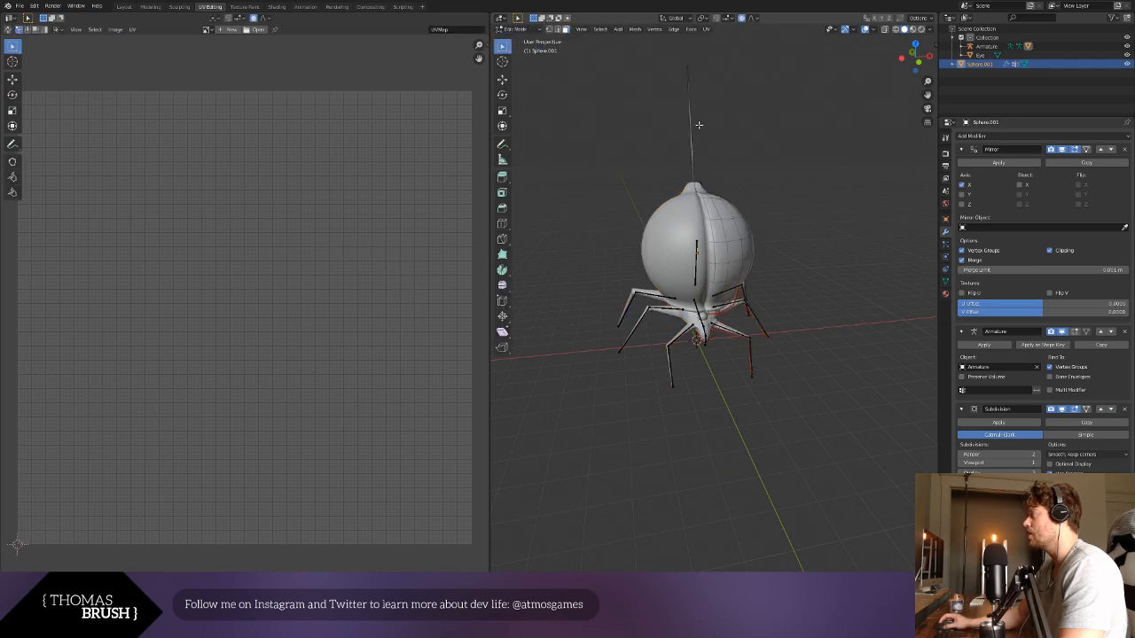
pyautogui.scroll(4, 708, 148)
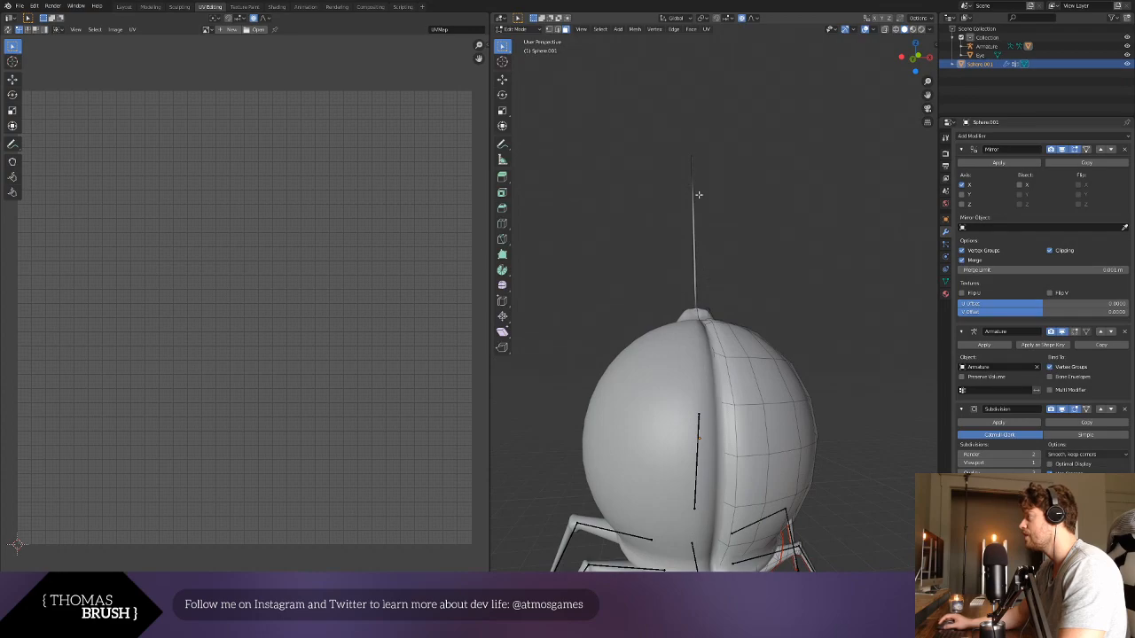
pyautogui.click(696, 195)
pyautogui.hotkey('ctrl', 'l')
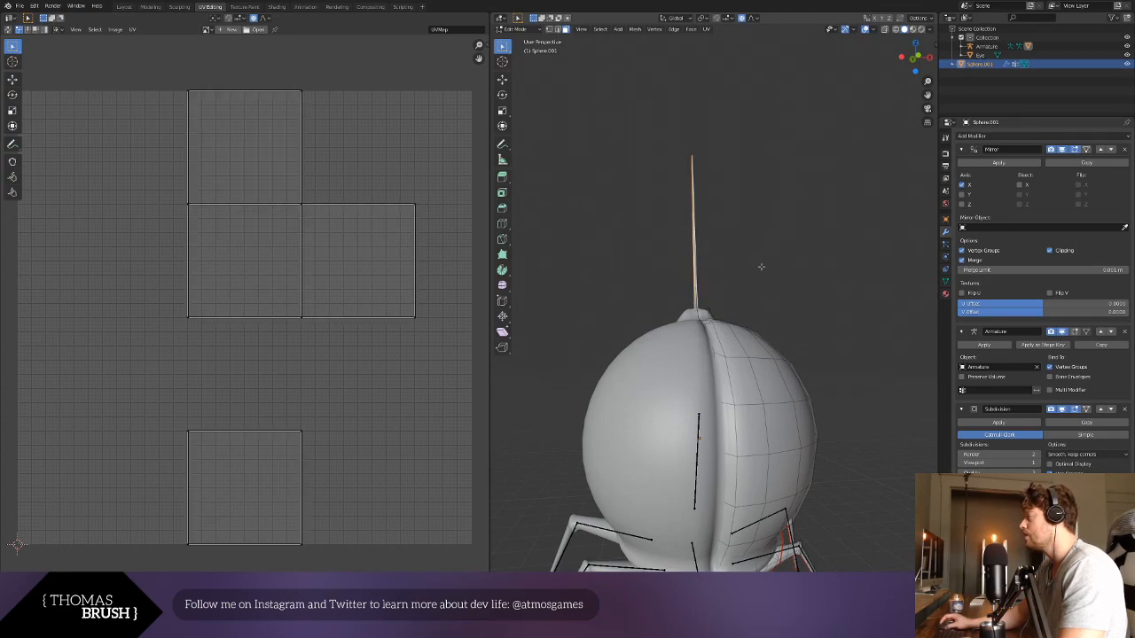
pyautogui.hotkey('alt', 'a')
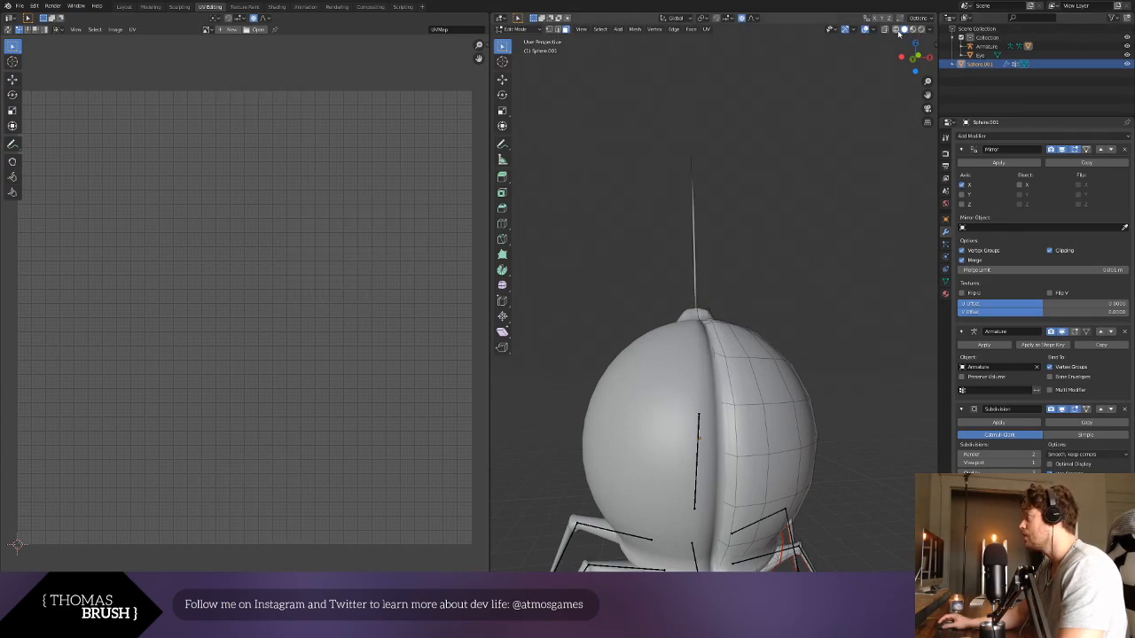
# - Enable X-ray and select the antenna's bottom face inside the body's tip
pyautogui.click(885, 30)
pyautogui.scroll(4, 699, 333)
pyautogui.moveTo(696, 324); pyautogui.dragTo(677, 352, button='middle')
pyautogui.scroll(3, 679, 307)
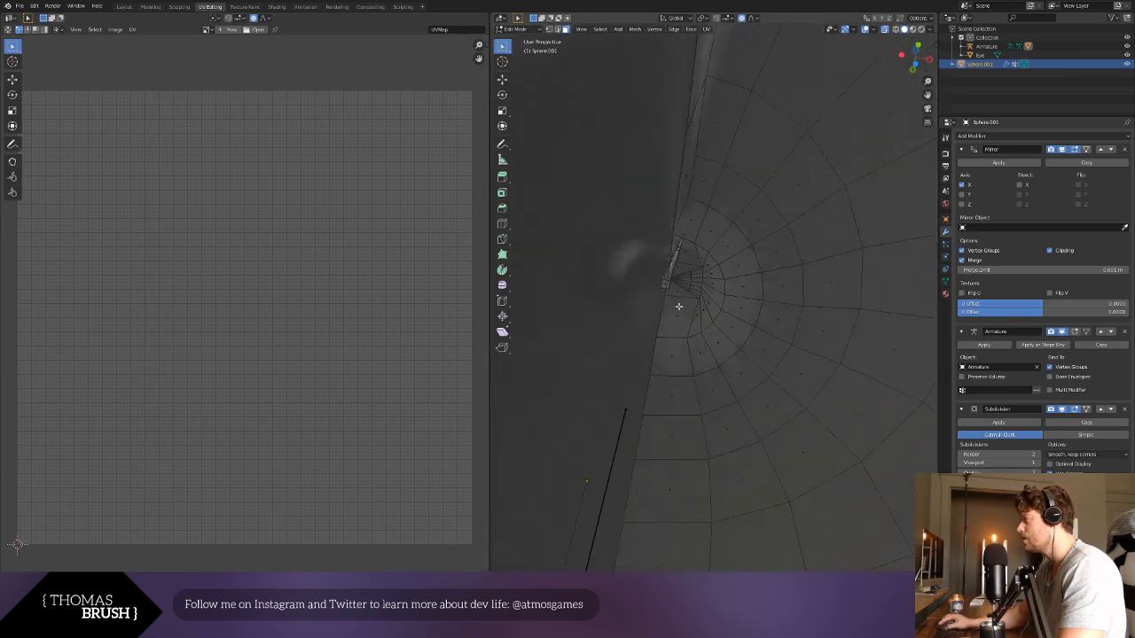
pyautogui.click(663, 287)
pyautogui.scroll(-5, 665, 300)
pyautogui.moveTo(686, 299); pyautogui.dragTo(645, 399, button='middle')
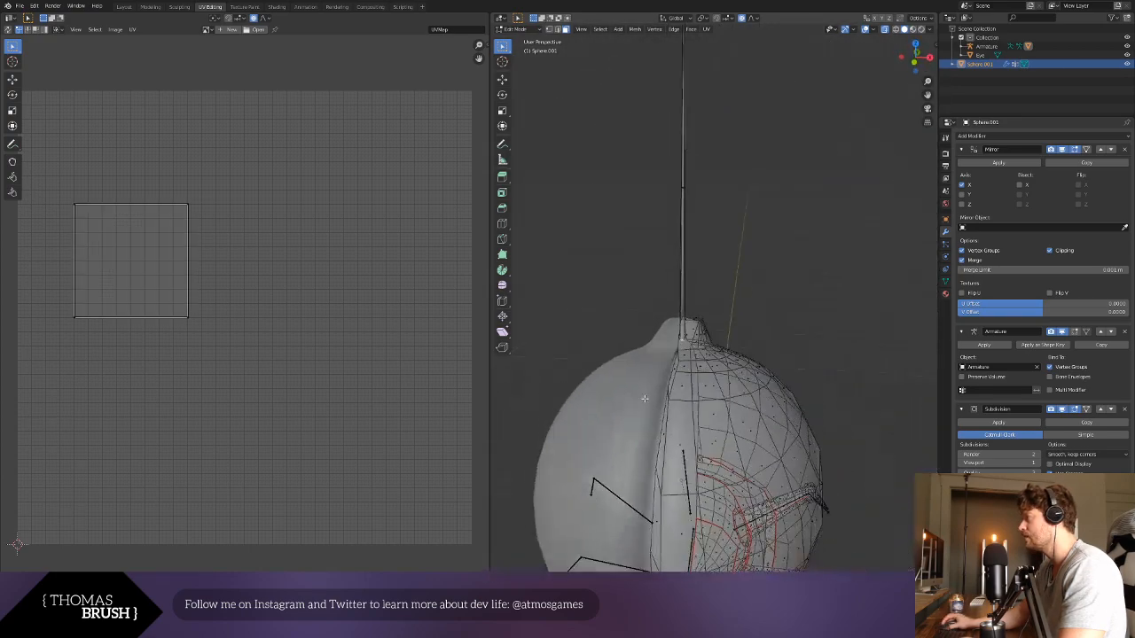
# - Try to enlarge the antenna's bottom face with proportional editing on
pyautogui.press('s')
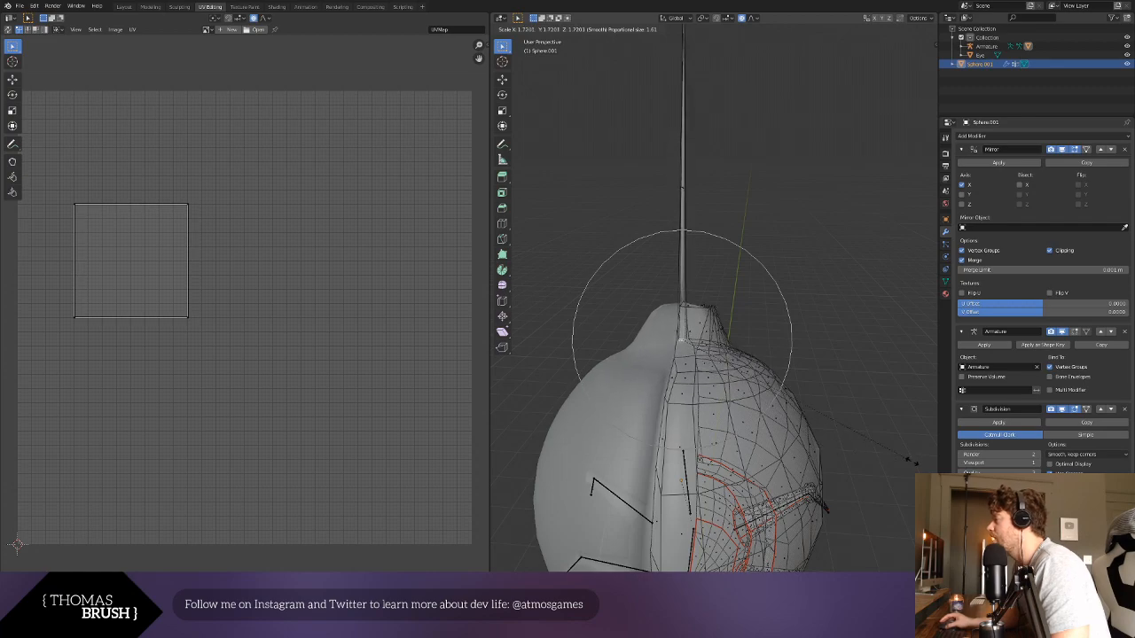
pyautogui.click(918, 467)
pyautogui.hotkey('ctrl', 'z')
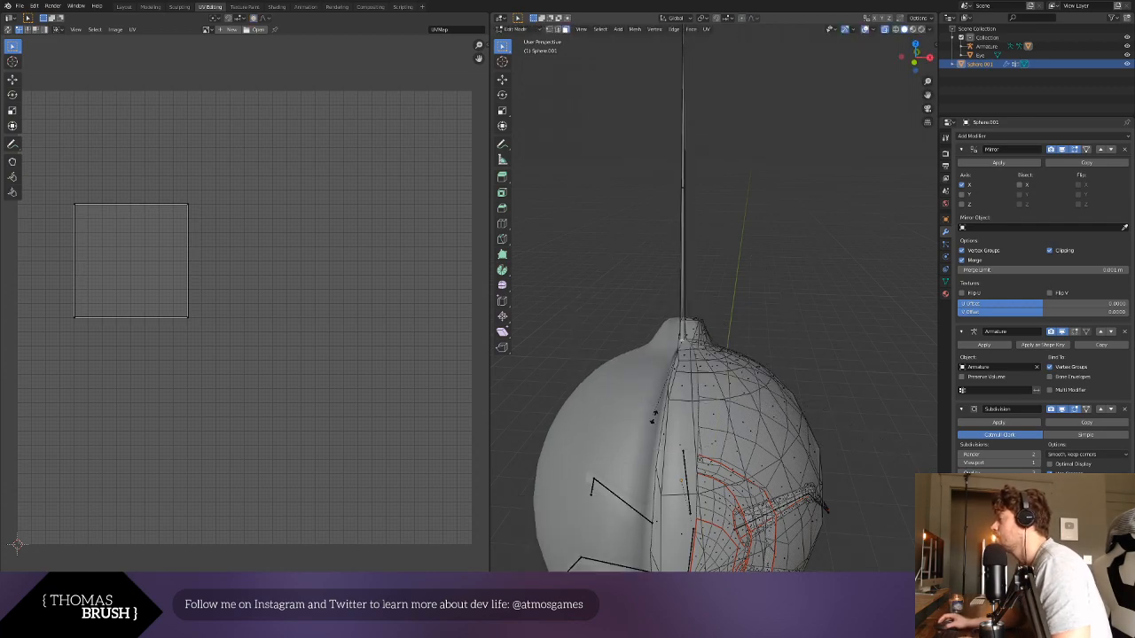
# - Scale the antenna's bottom face up about 3.1 times with proportional editing off
pyautogui.moveTo(654, 416); pyautogui.dragTo(752, 456, button='middle')
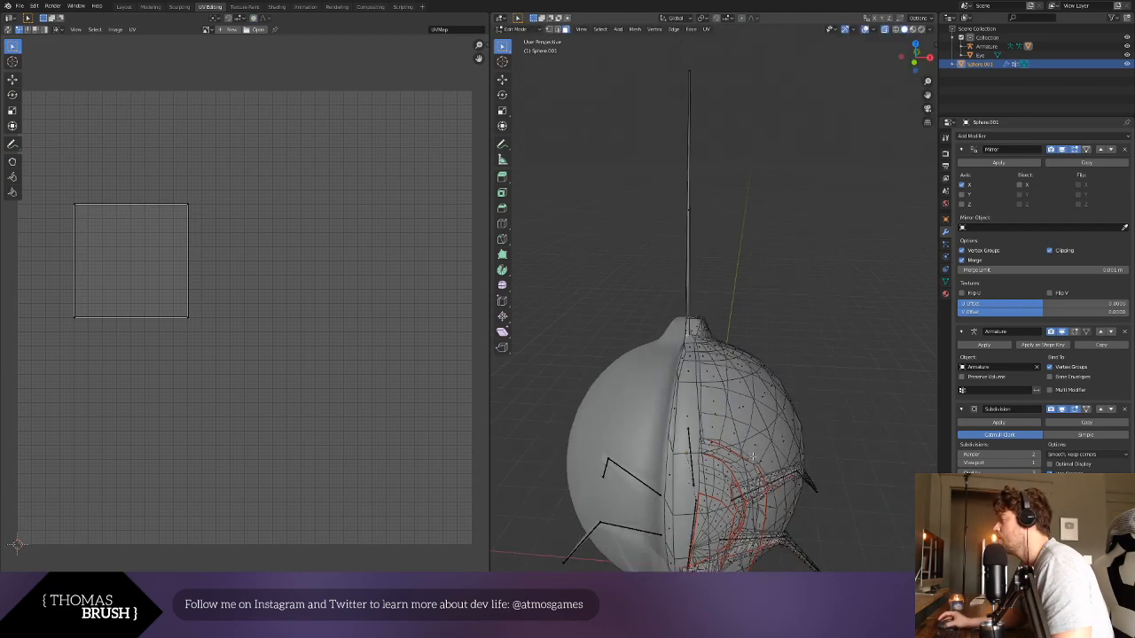
pyautogui.press('s')
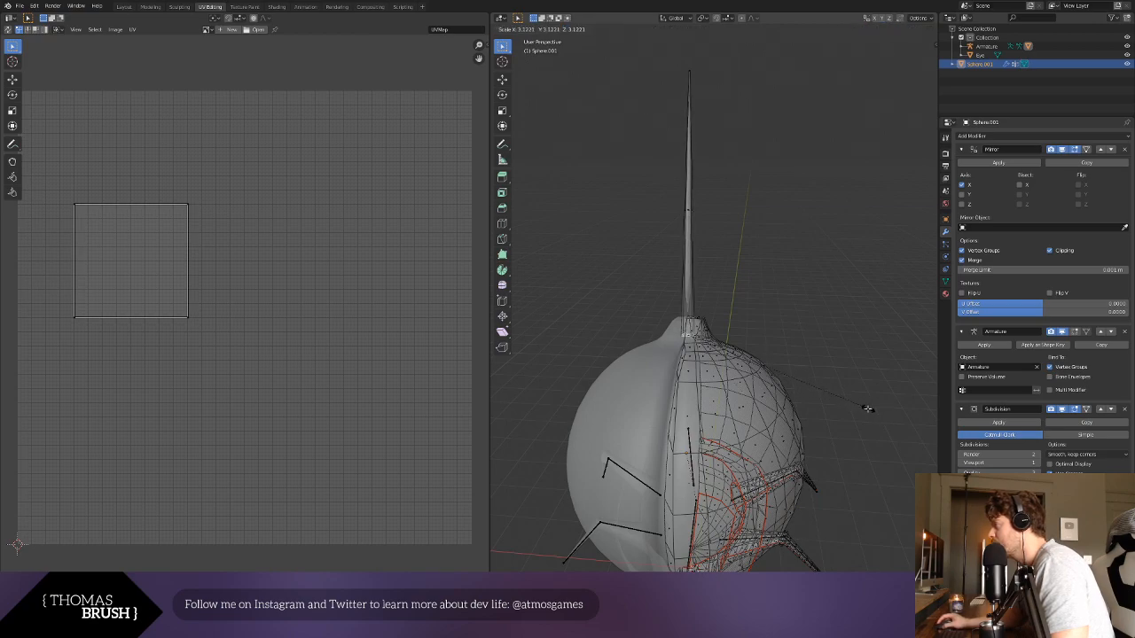
pyautogui.click(867, 409)
# - Try to move the antenna's bottom face down into the body along Z, by sliding and freely, undoing each attempt
pyautogui.press('g')
pyautogui.press('z')
pyautogui.click(866, 448)
pyautogui.hotkey('ctrl', 'z')
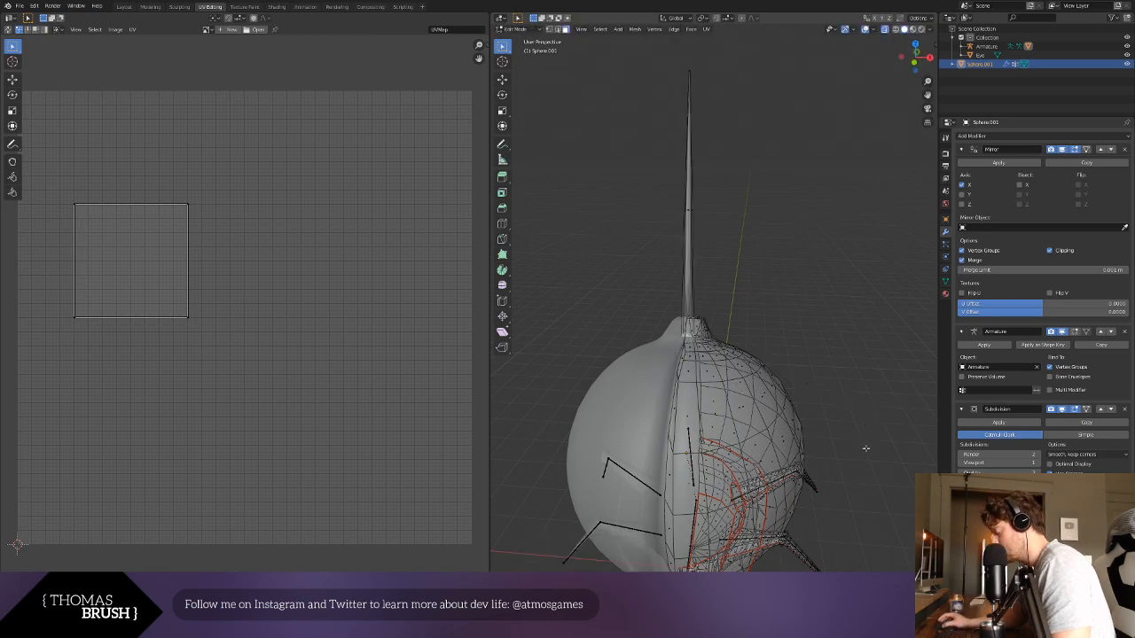
pyautogui.press('g')
pyautogui.press('g')
pyautogui.click(864, 468)
pyautogui.hotkey('ctrl', 'z')
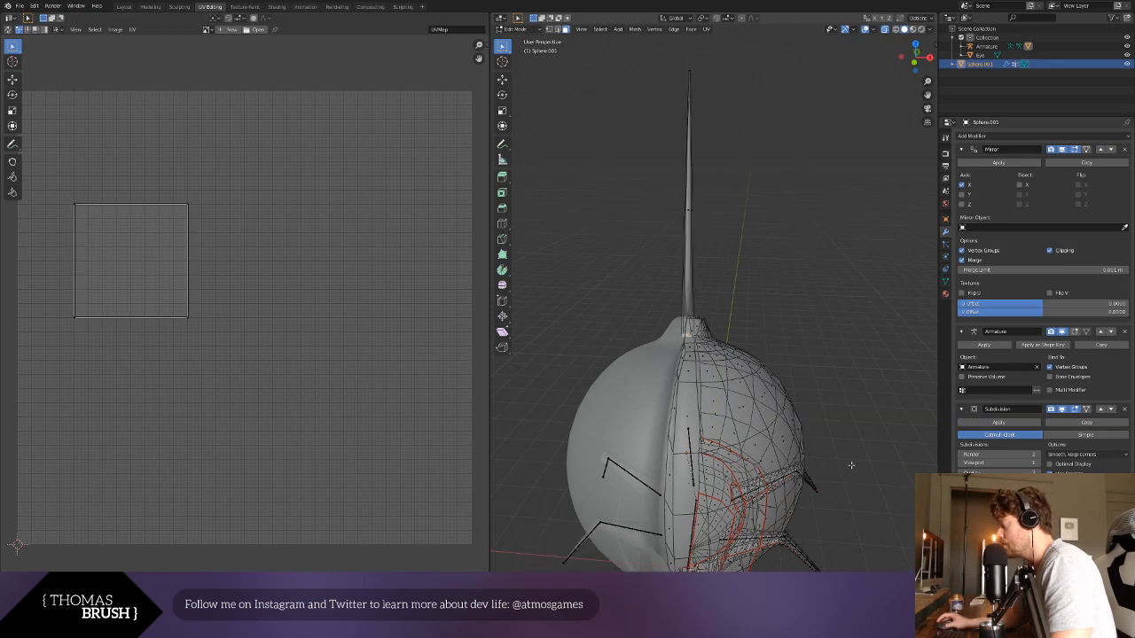
pyautogui.press('g')
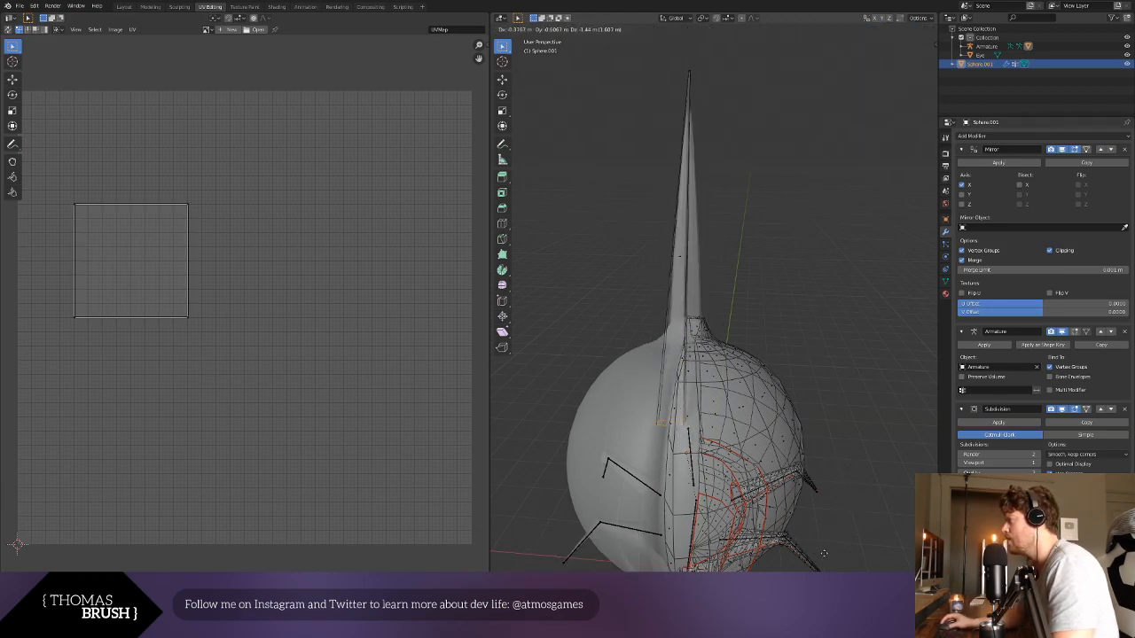
pyautogui.click(784, 547)
pyautogui.hotkey('ctrl', 'z')
# - Move the antenna's bottom face about 1.55 m down and slightly sideways into the body in the right side view
pyautogui.moveTo(780, 536); pyautogui.dragTo(665, 386, button='middle')
pyautogui.scroll(2, 665, 387)
pyautogui.press('KP_1')
pyautogui.press('KP_3')
pyautogui.scroll(-2, 664, 387)
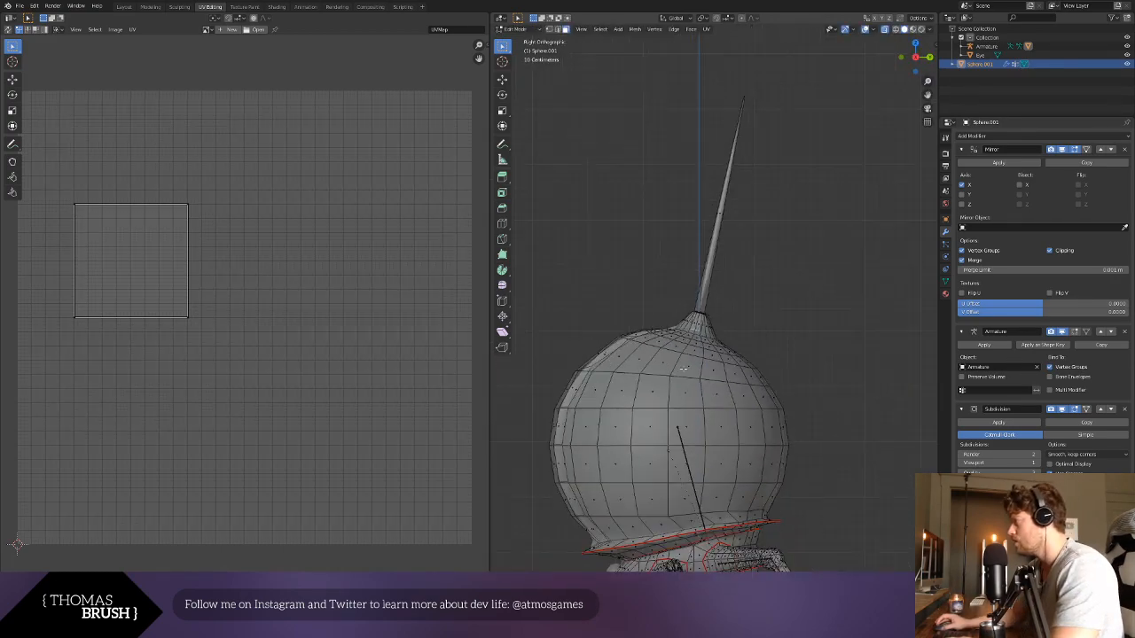
pyautogui.press('g')
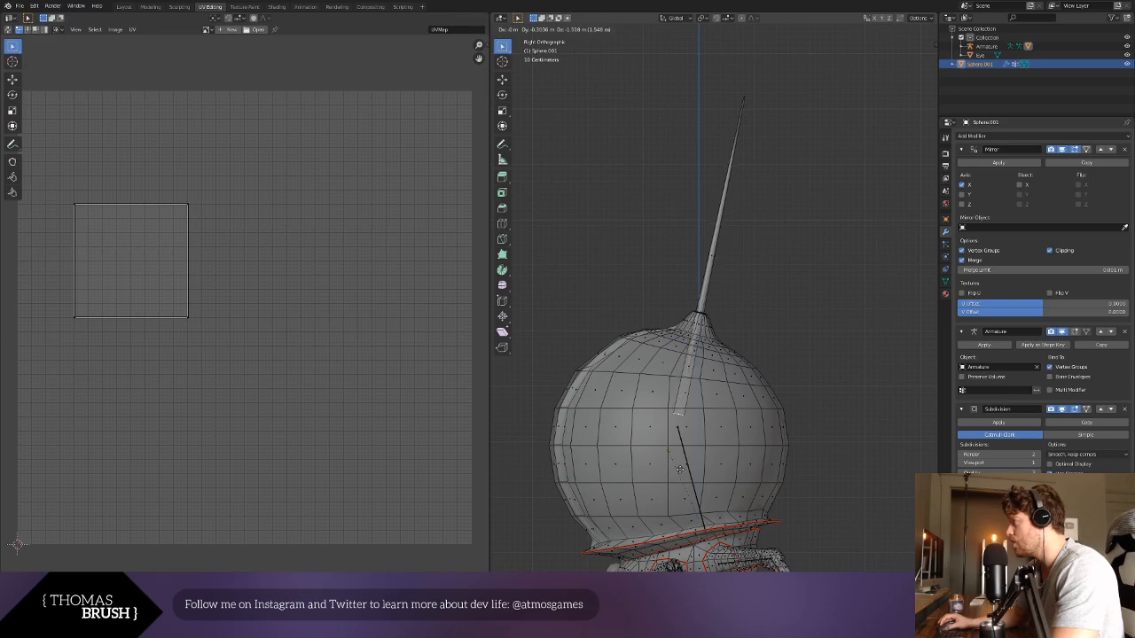
pyautogui.click(682, 467)
pyautogui.click(809, 371)
# - Return to Object Mode and inspect how the antenna sits in the beetle's body from several sides
pyautogui.moveTo(748, 335); pyautogui.dragTo(645, 334, button='middle')
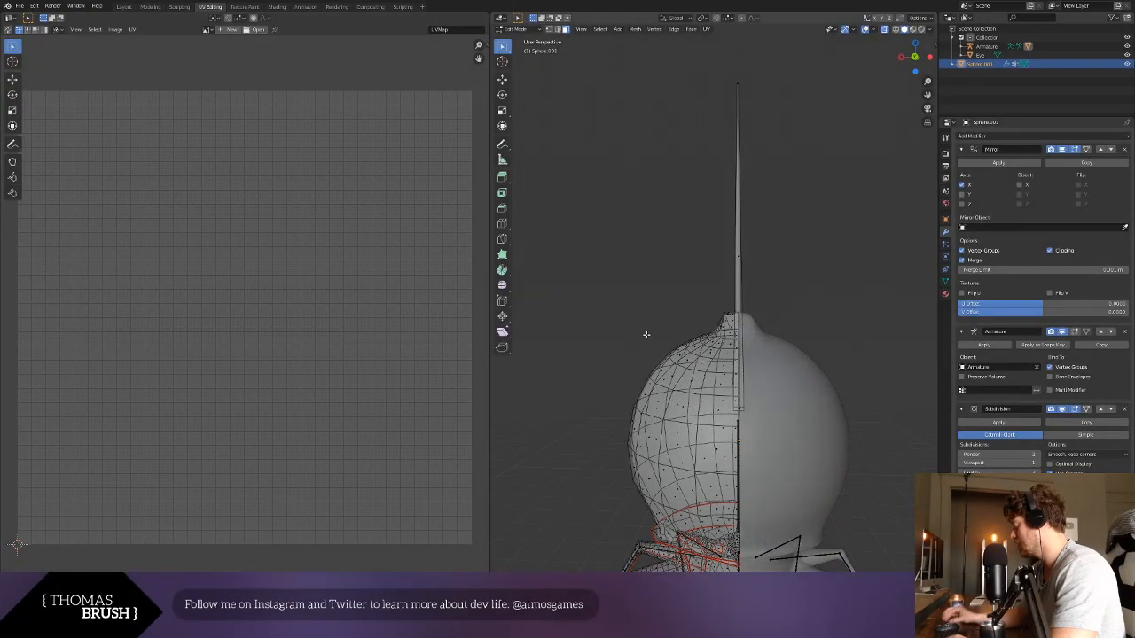
pyautogui.press('KP_1')
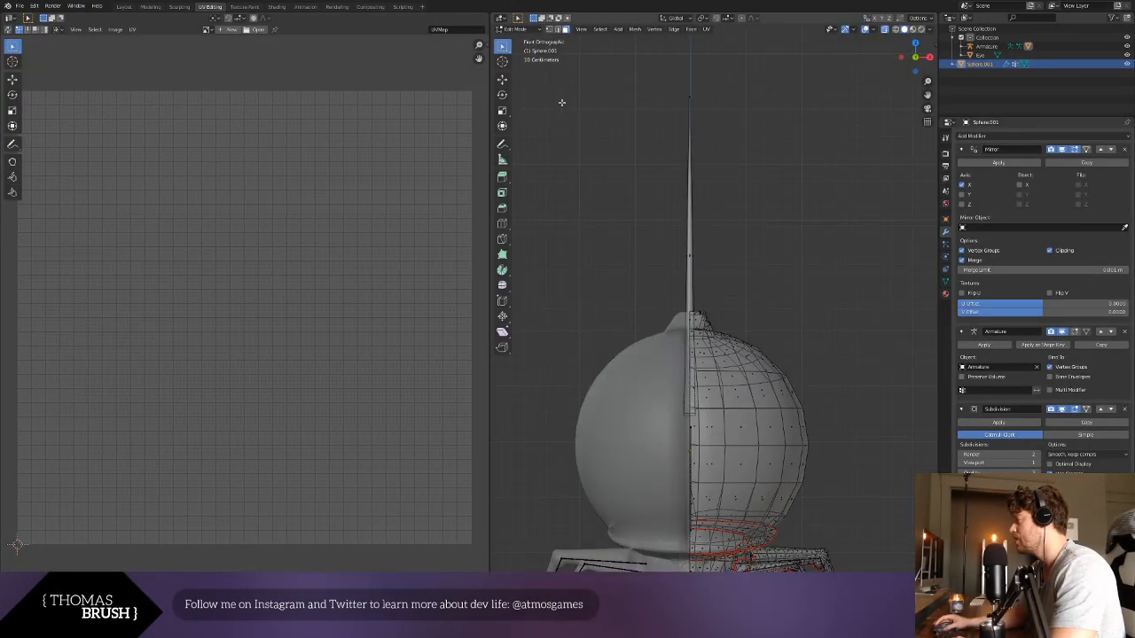
pyautogui.click(520, 29)
pyautogui.click(530, 39)
pyautogui.click(793, 218)
pyautogui.moveTo(733, 253); pyautogui.dragTo(617, 314, button='middle')
pyautogui.click(516, 17)
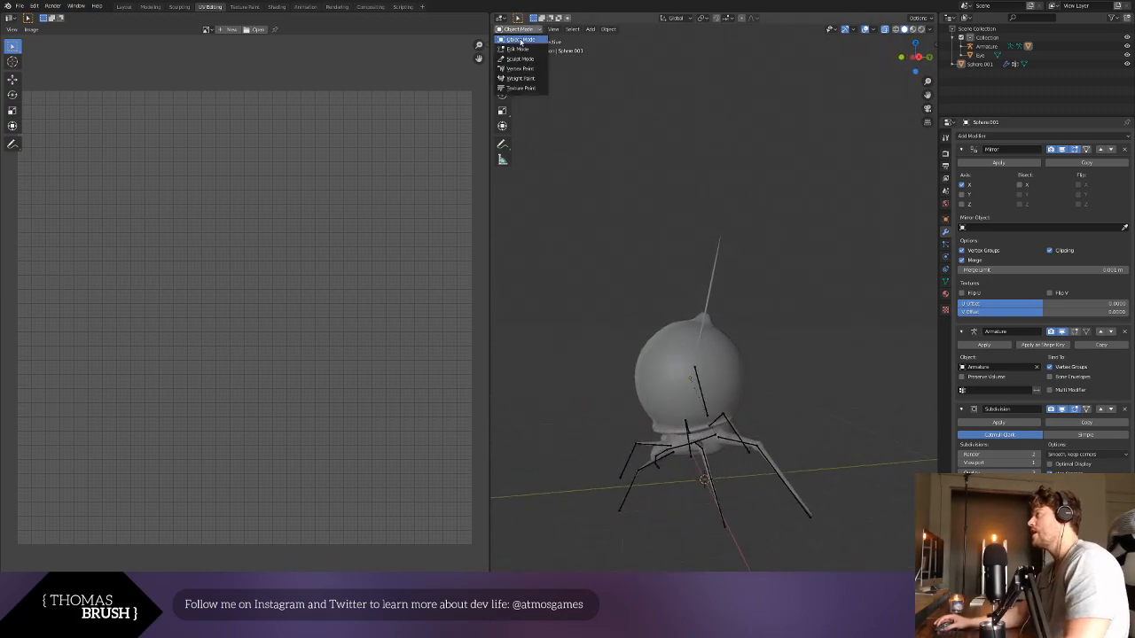
pyautogui.click(676, 390)
pyautogui.moveTo(570, 330); pyautogui.dragTo(677, 336, button='middle')
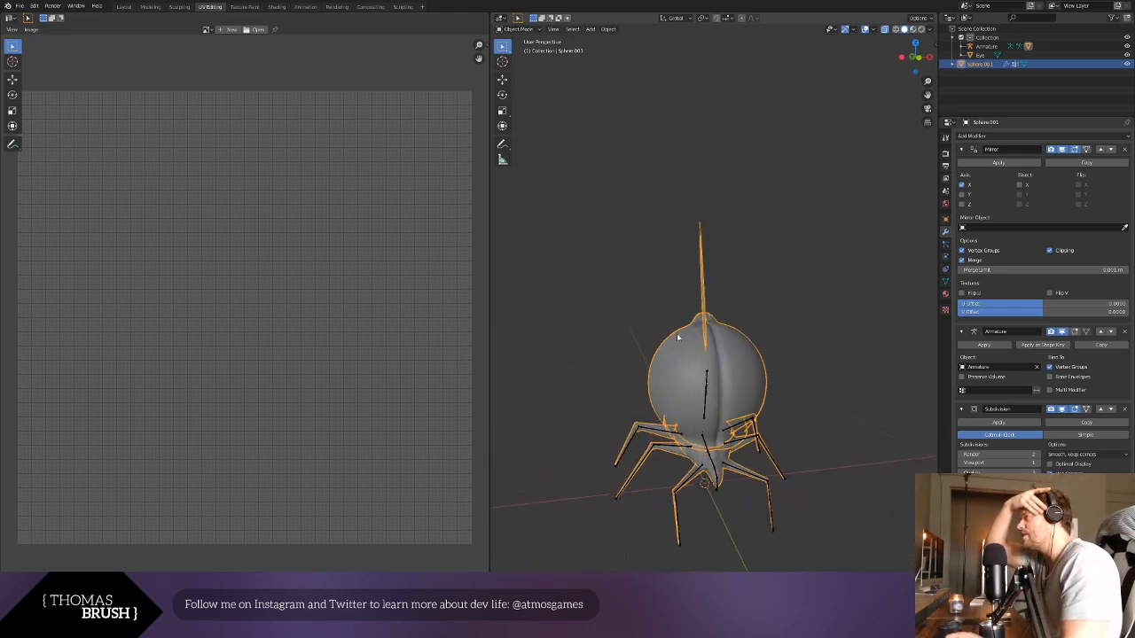
pyautogui.click(809, 336)
pyautogui.moveTo(793, 325); pyautogui.dragTo(749, 327, button='middle')
pyautogui.scroll(10, 747, 331)
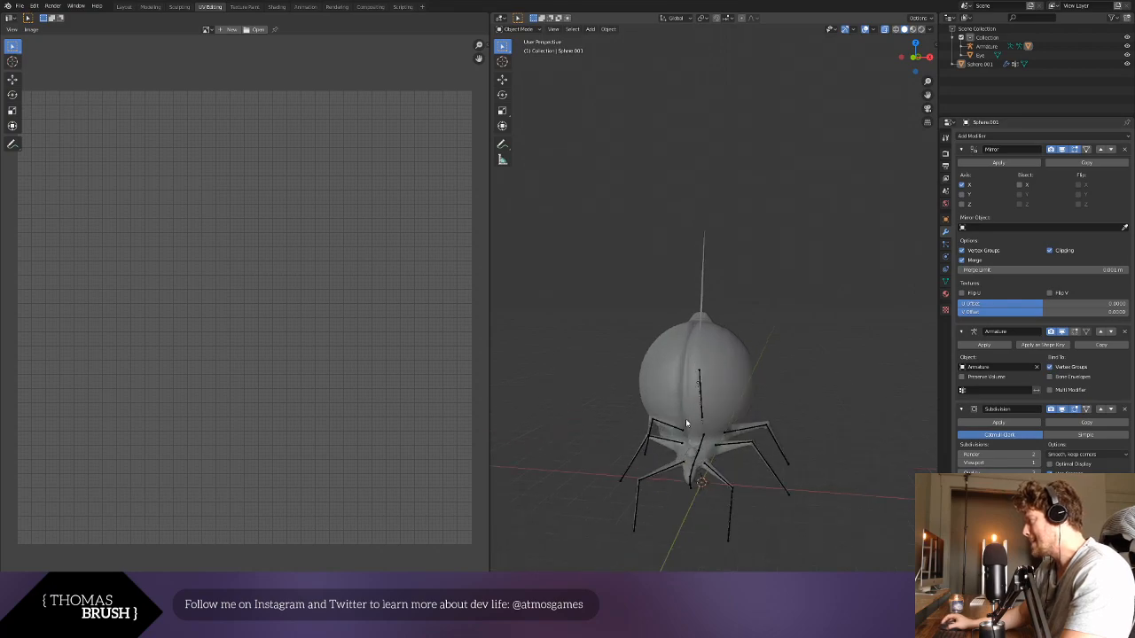
# - Join the eye object into the beetle's body mesh
pyautogui.moveTo(708, 264); pyautogui.dragTo(660, 382, button='middle')
pyautogui.click(663, 372)
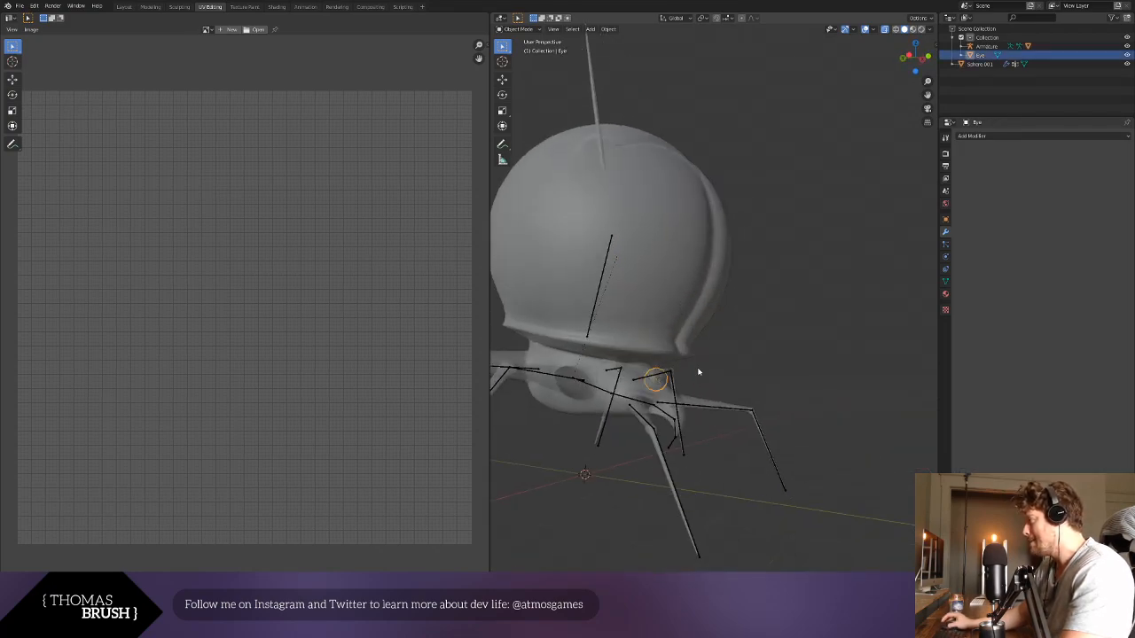
pyautogui.keyDown('shift'); pyautogui.click(653, 343); pyautogui.keyUp('shift')
pyautogui.hotkey('ctrl', 'j')
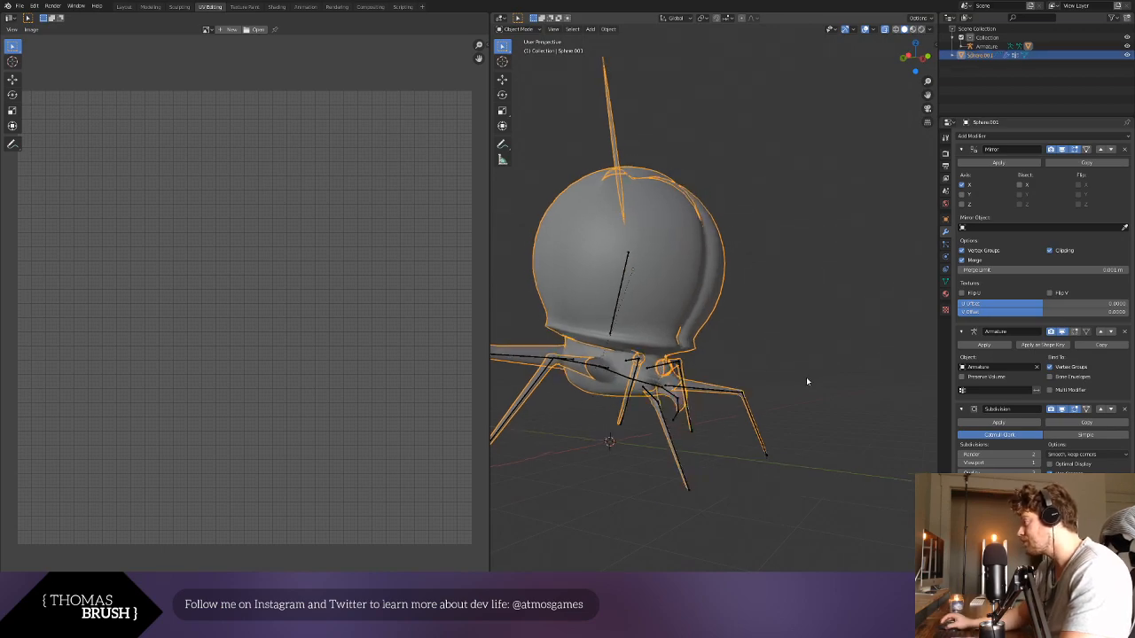
# - Turn off X-ray shading and inspect the joined eye on the front of the beetle's head
pyautogui.scroll(-2, 807, 381)
pyautogui.moveTo(807, 381); pyautogui.dragTo(719, 397, button='middle')
pyautogui.click(719, 397)
pyautogui.scroll(3, 631, 364)
pyautogui.moveTo(617, 394); pyautogui.dragTo(861, 382, button='middle')
pyautogui.scroll(2, 861, 382)
pyautogui.click(805, 408)
pyautogui.click(520, 18)
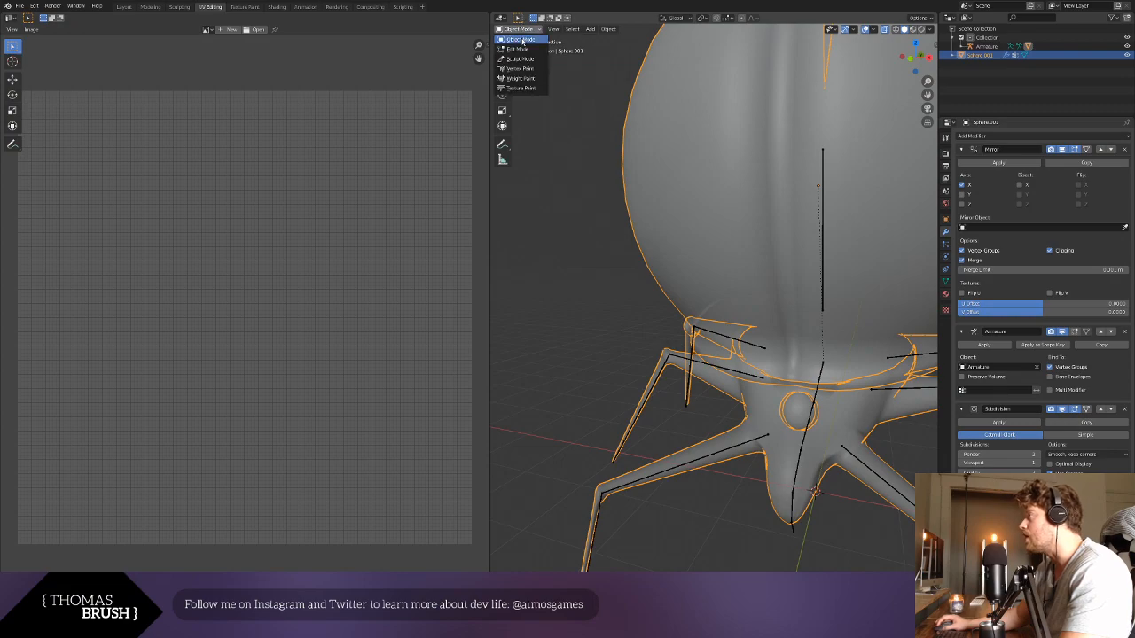
pyautogui.click(887, 31)
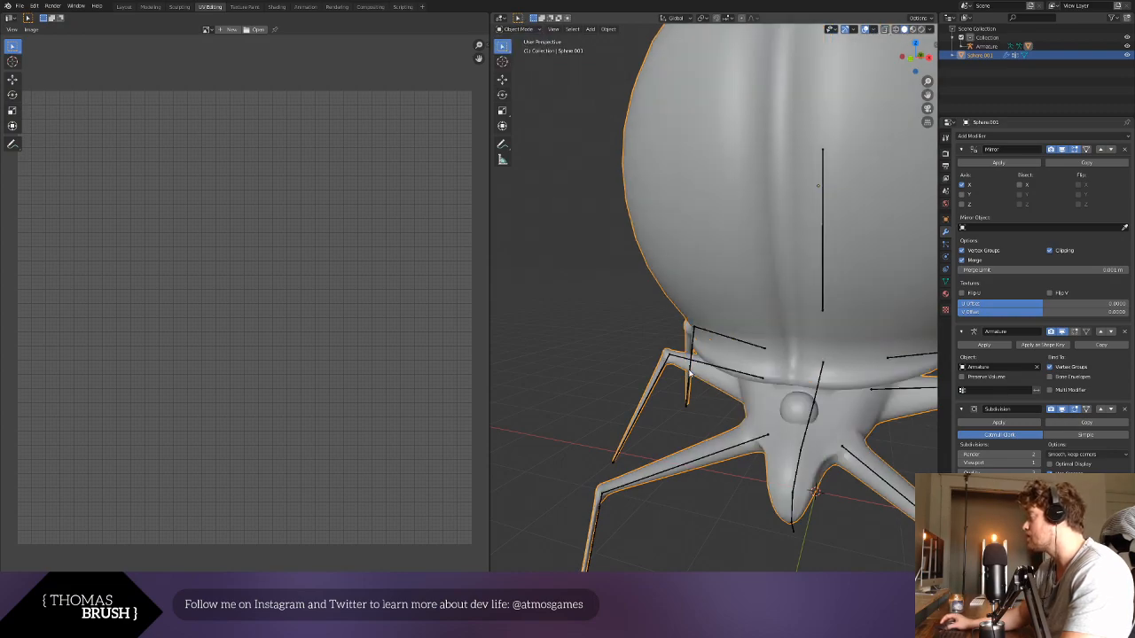
pyautogui.click(699, 396)
pyautogui.moveTo(716, 349); pyautogui.dragTo(646, 344, button='middle')
pyautogui.scroll(2, 647, 344)
pyautogui.scroll(-3, 647, 346)
pyautogui.moveTo(731, 361); pyautogui.dragTo(780, 401, button='middle')
pyautogui.click(800, 415)
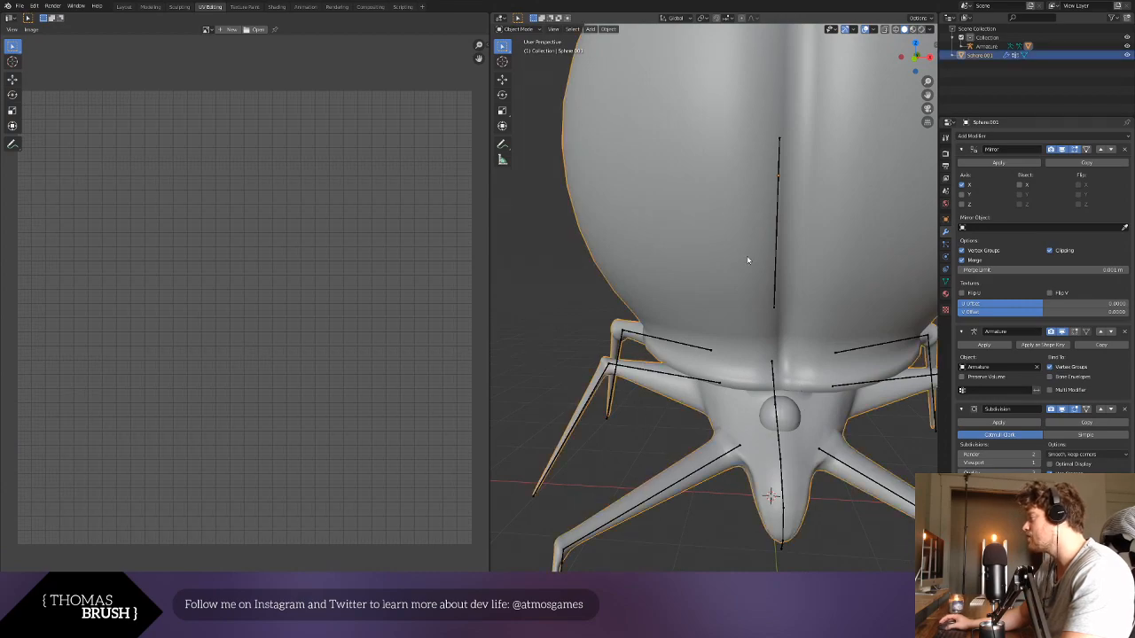
# - Nudge the eye sideways to the head's centre line in Edit Mode's front view, and return to Object Mode
pyautogui.click(518, 29)
pyautogui.click(532, 51)
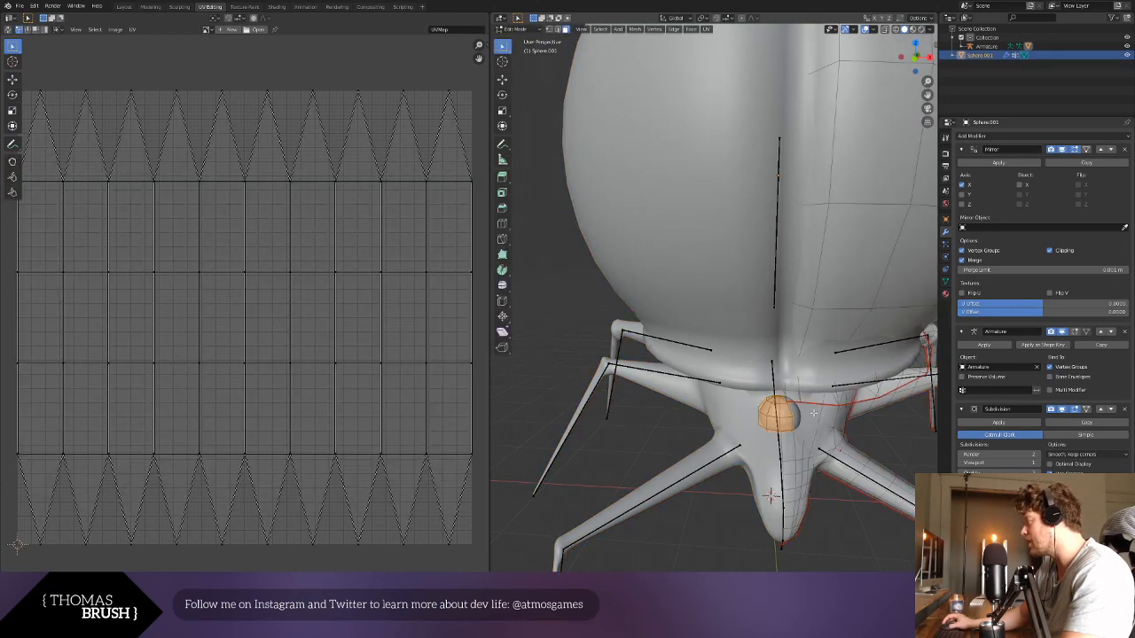
pyautogui.moveTo(825, 414); pyautogui.dragTo(815, 405, button='middle')
pyautogui.press('KP_3')
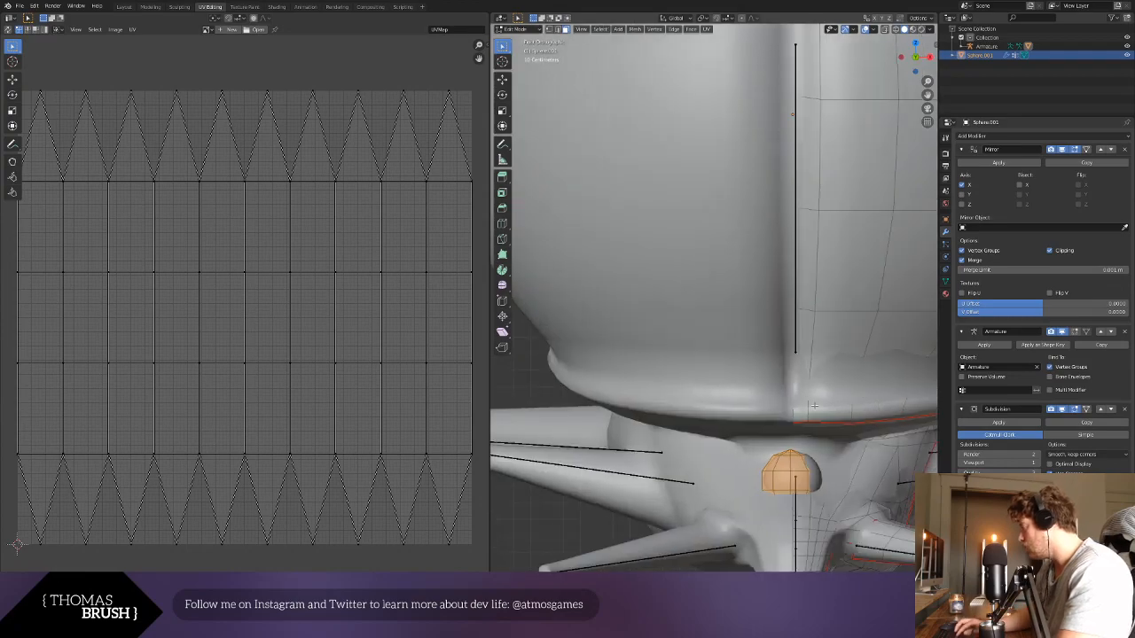
pyautogui.press('KP_1')
pyautogui.press('g')
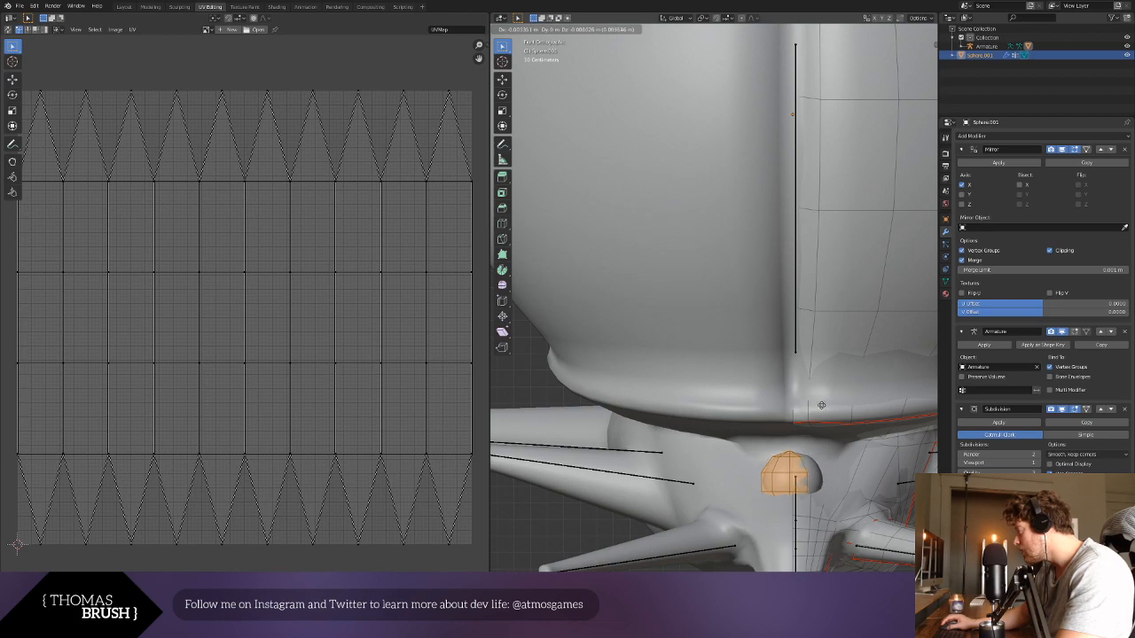
pyautogui.click(823, 405)
pyautogui.click(836, 503)
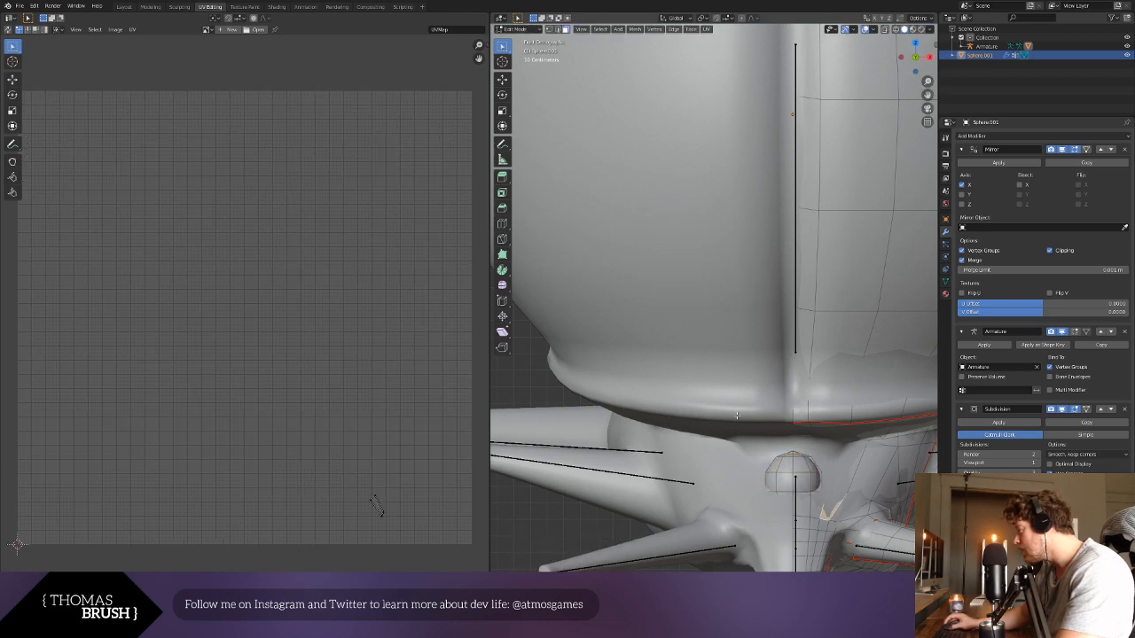
pyautogui.click(518, 30)
pyautogui.click(532, 39)
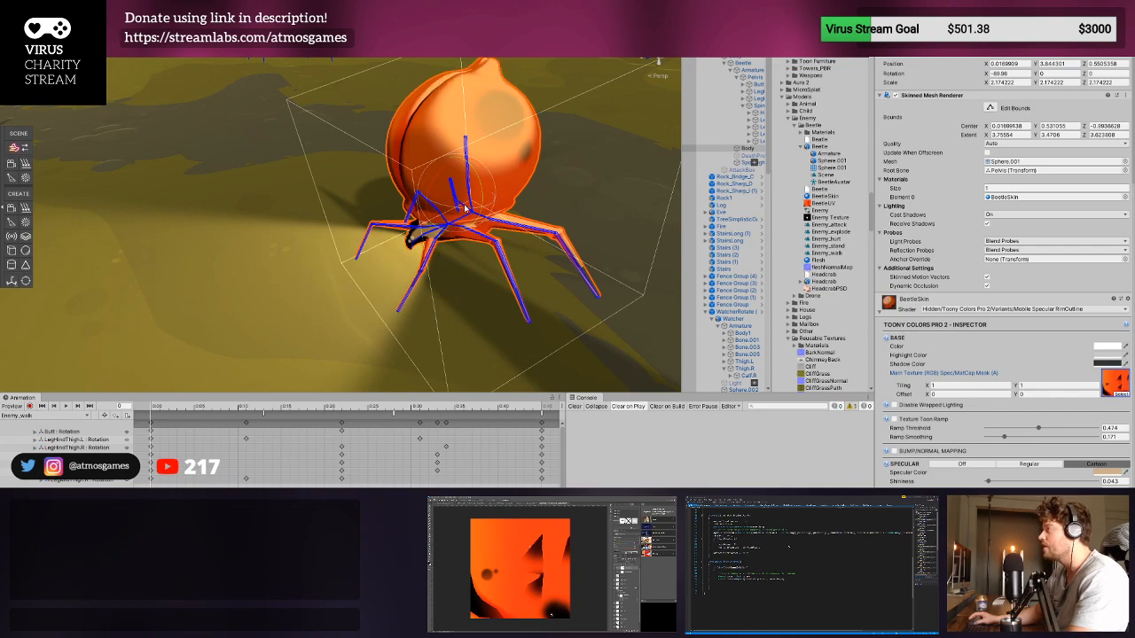
# - Switch to Unity and examine the beetle's antenna, then its head and spotted face up close in the scene
pyautogui.moveTo(450, 182); pyautogui.dragTo(477, 177, button='middle')
pyautogui.moveTo(479, 168); pyautogui.dragTo(508, 110, button='right')
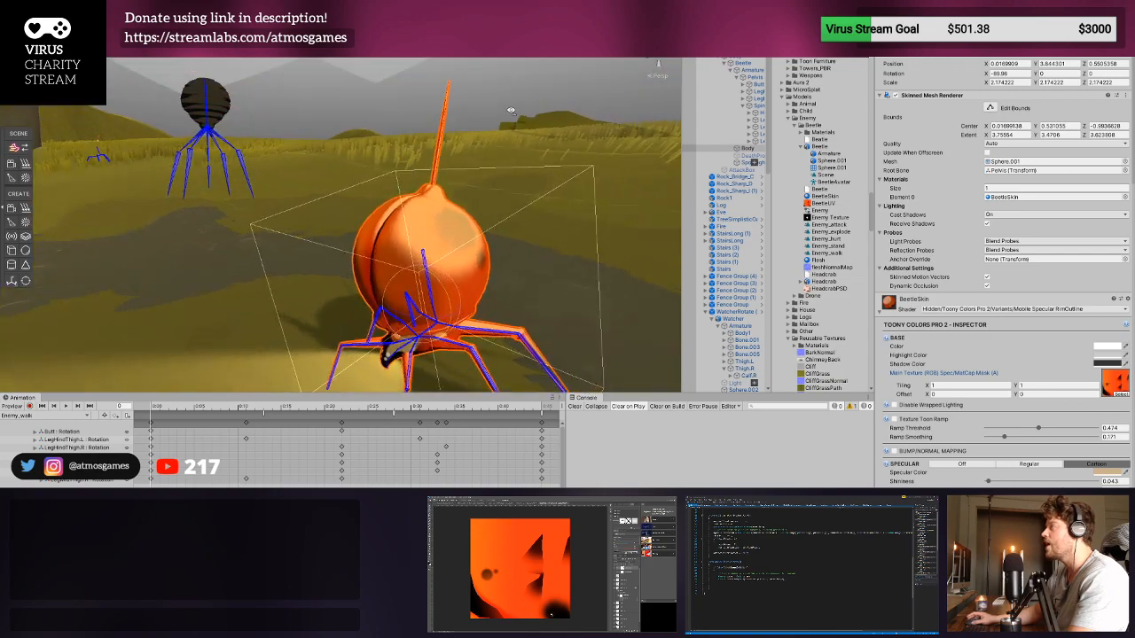
pyautogui.scroll(5, 398, 279)
pyautogui.scroll(-5, 398, 307)
pyautogui.scroll(3, 398, 309)
pyautogui.moveTo(398, 309); pyautogui.dragTo(401, 286, button='middle')
pyautogui.moveTo(401, 285); pyautogui.dragTo(517, 278, button='right')
pyautogui.moveTo(388, 266); pyautogui.dragTo(415, 271, button='middle')
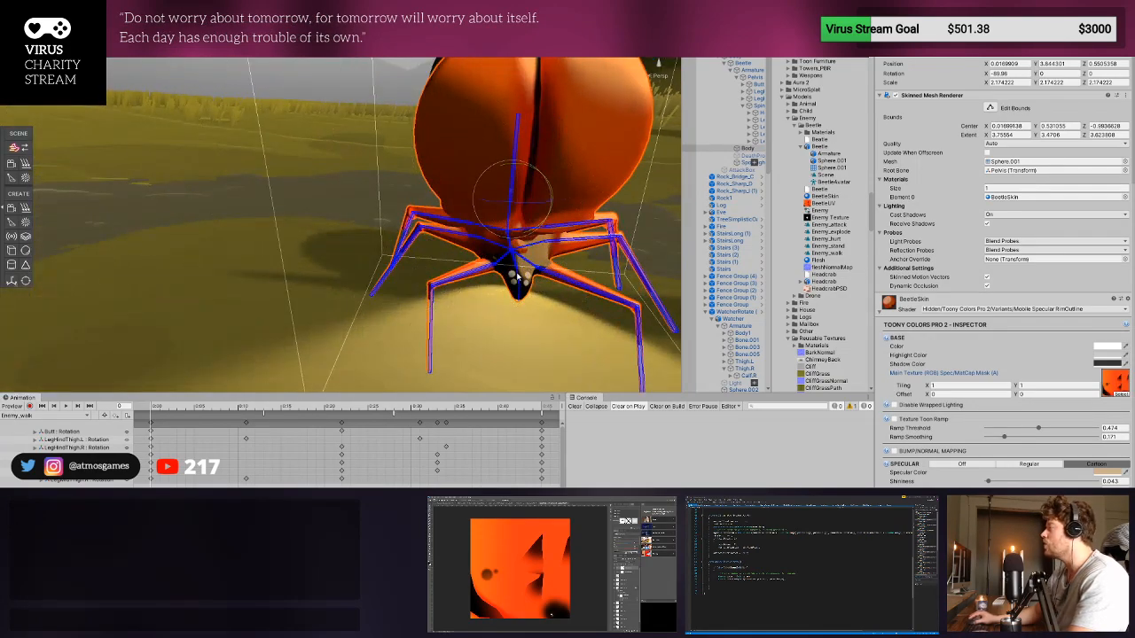
pyautogui.scroll(4, 417, 271)
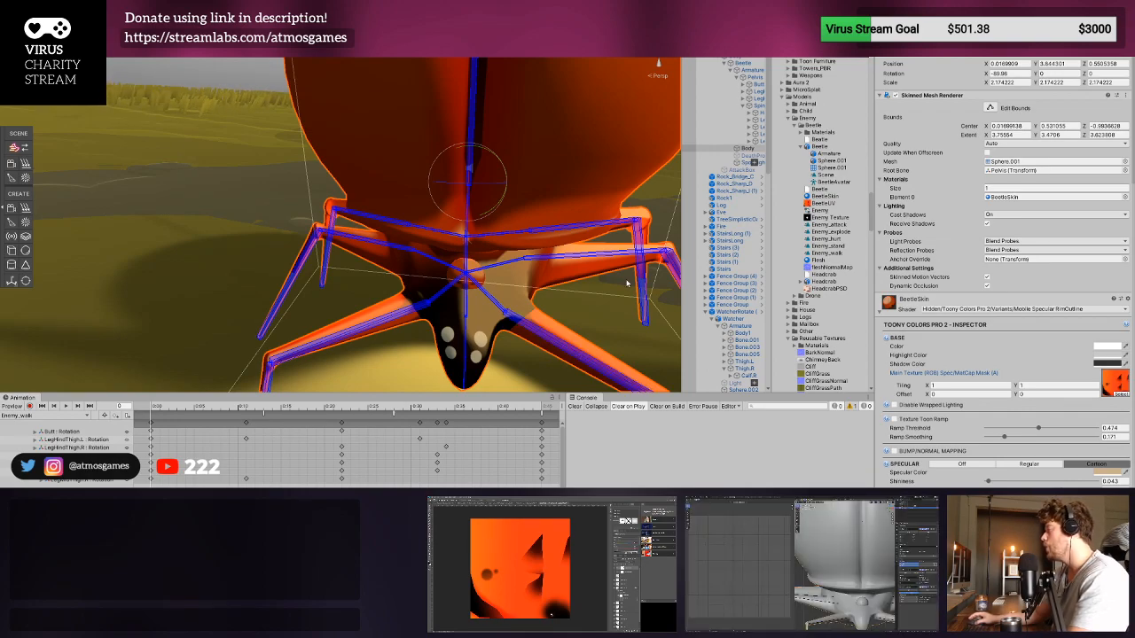
pyautogui.moveTo(626, 284); pyautogui.dragTo(470, 272, button='right')
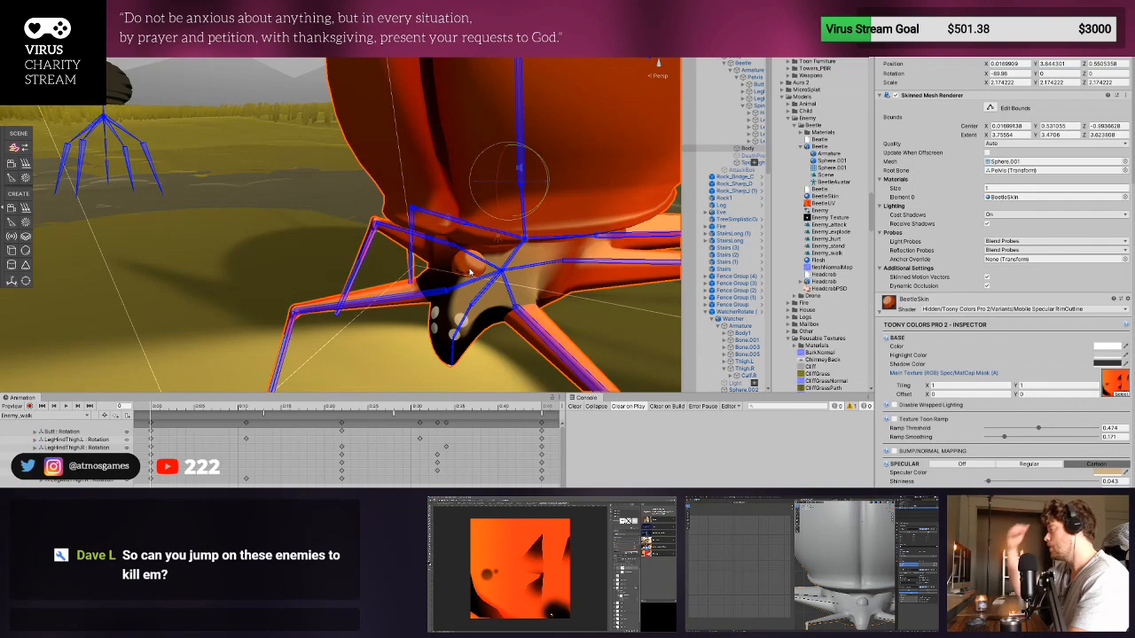
# - Examine the whole beetle enemy from above, from the front and at a distance among the other scene enemies
pyautogui.scroll(-5, 470, 272)
pyautogui.moveTo(385, 177); pyautogui.dragTo(479, 245, button='middle')
pyautogui.scroll(4, 479, 245)
pyautogui.moveTo(479, 246); pyautogui.dragTo(470, 310, button='right')
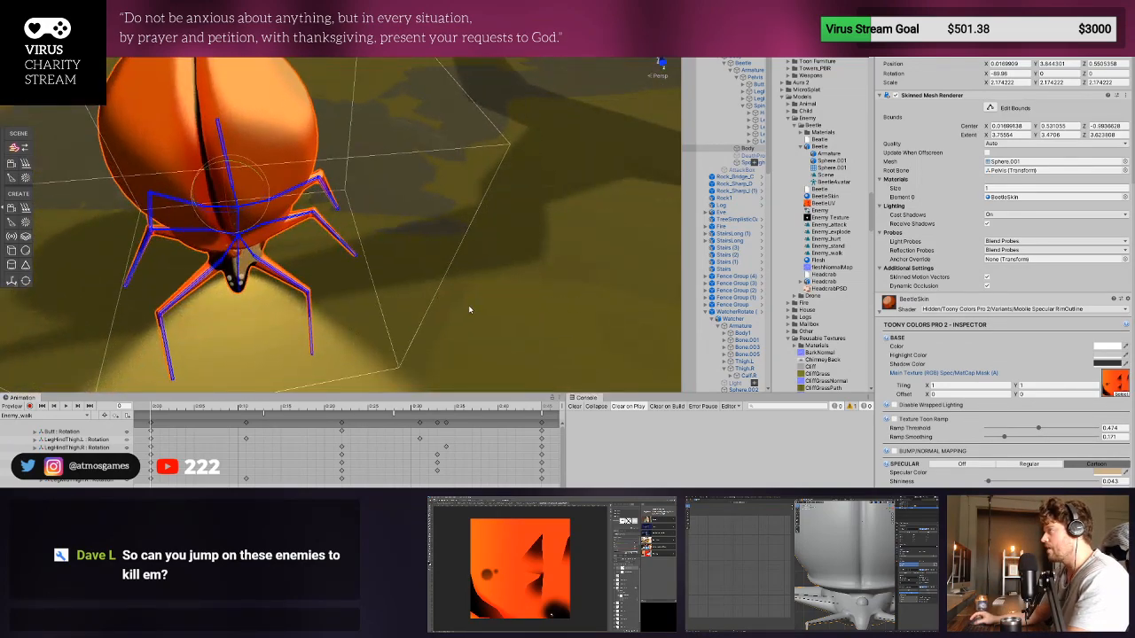
pyautogui.scroll(-4, 470, 309)
pyautogui.moveTo(479, 209); pyautogui.dragTo(322, 258, button='middle')
pyautogui.moveTo(321, 258); pyautogui.dragTo(434, 218, button='right')
pyautogui.moveTo(433, 218); pyautogui.dragTo(476, 192, button='middle')
pyautogui.scroll(-5, 476, 193)
pyautogui.moveTo(299, 254); pyautogui.dragTo(332, 253, button='middle')
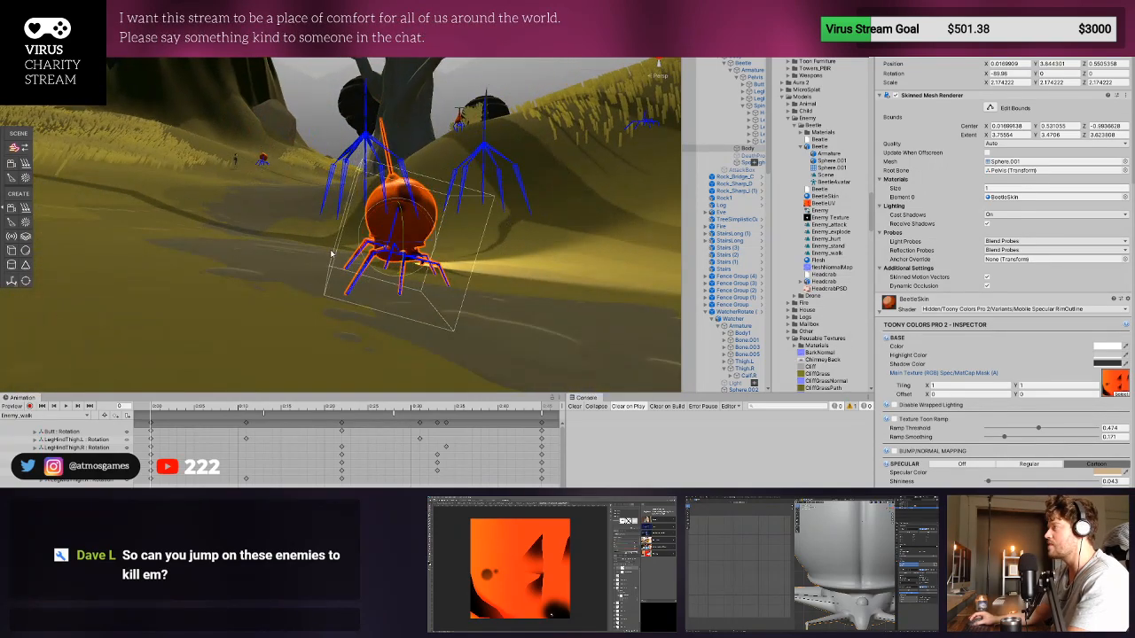
pyautogui.scroll(5, 332, 255)
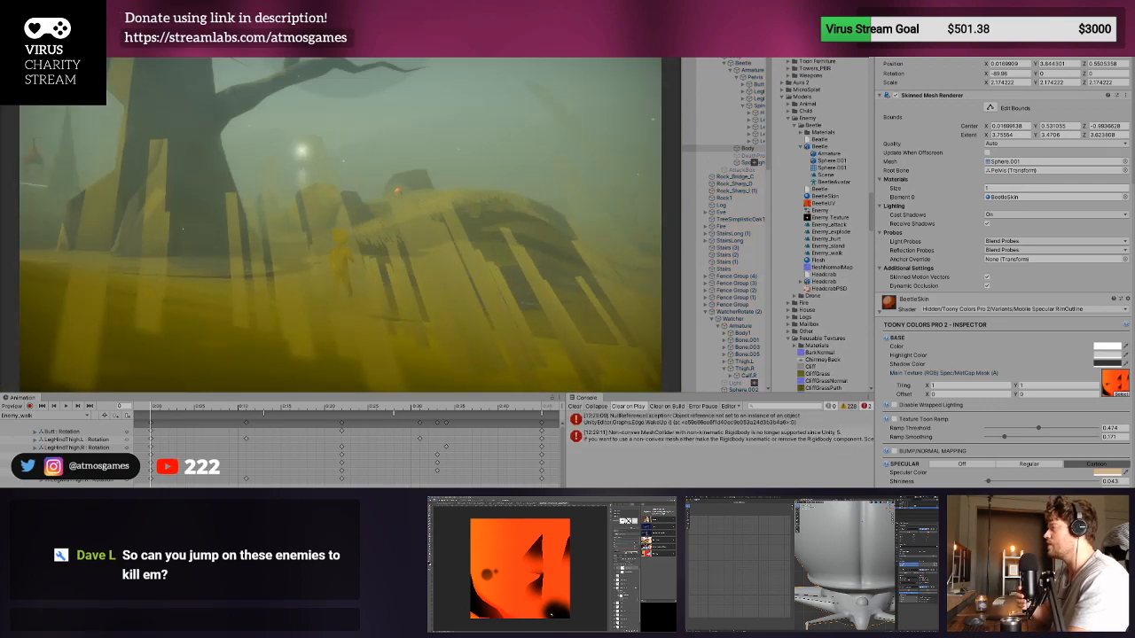
# - Playtest the level by running the character up to and around the orange beetle enemy, and stop the game
pyautogui.press('w')
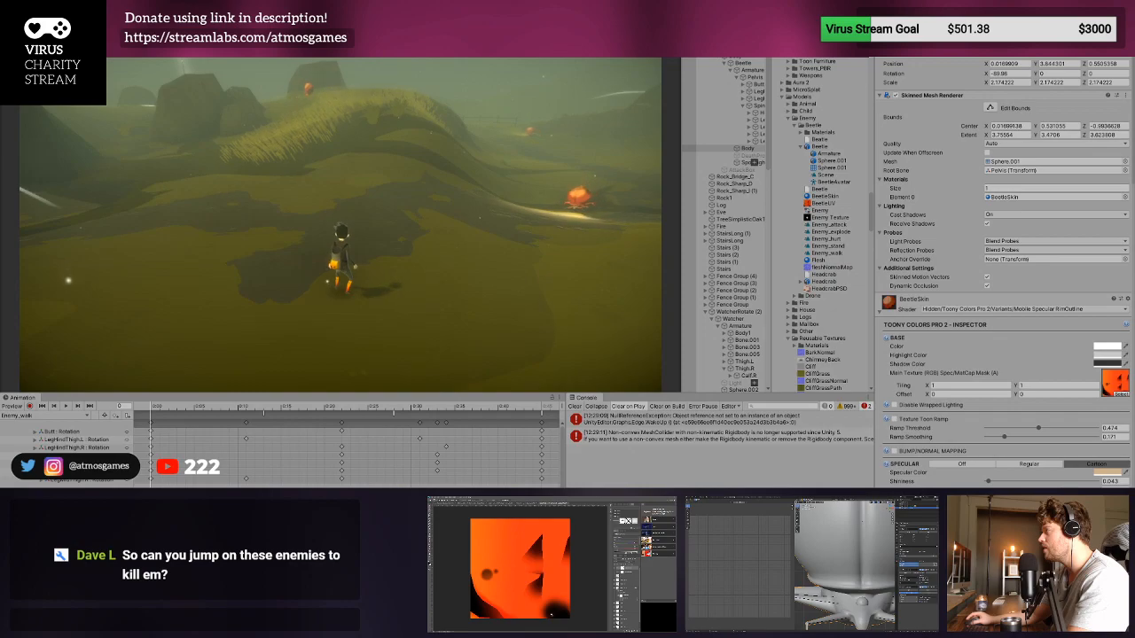
pyautogui.press('d')
pyautogui.press('w')
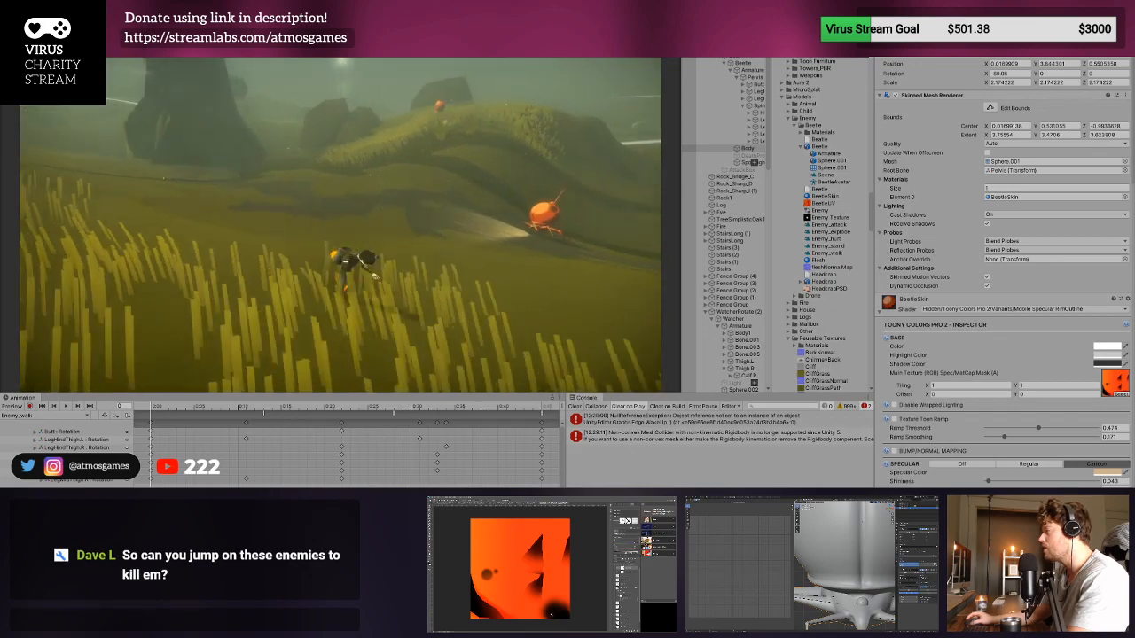
pyautogui.press('w')
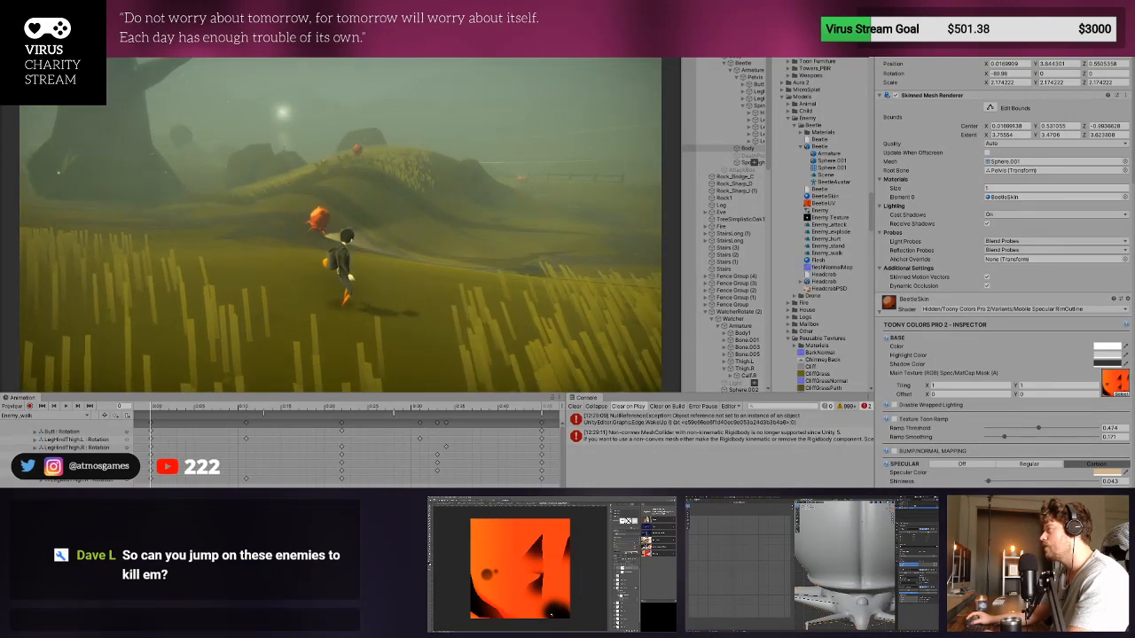
pyautogui.press('w')
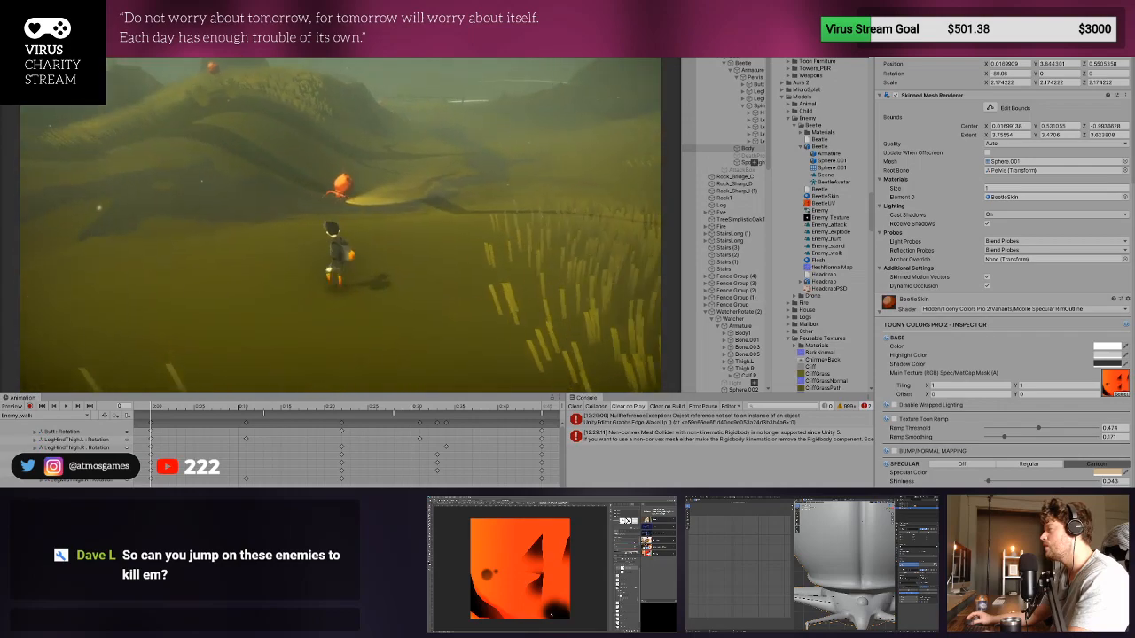
pyautogui.press('w')
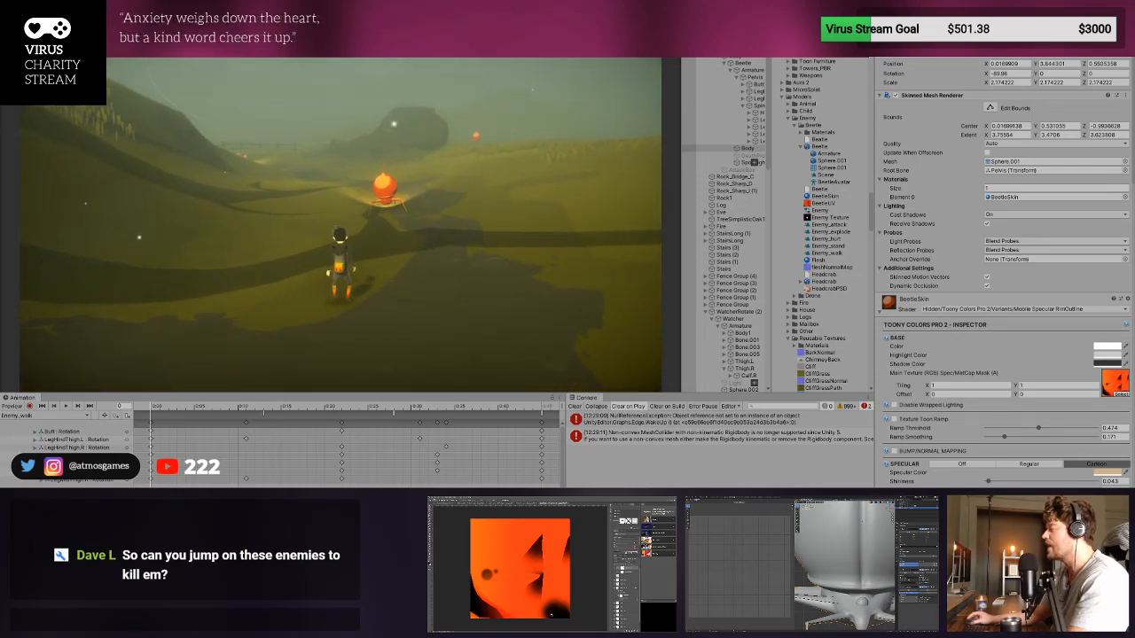
pyautogui.press('d')
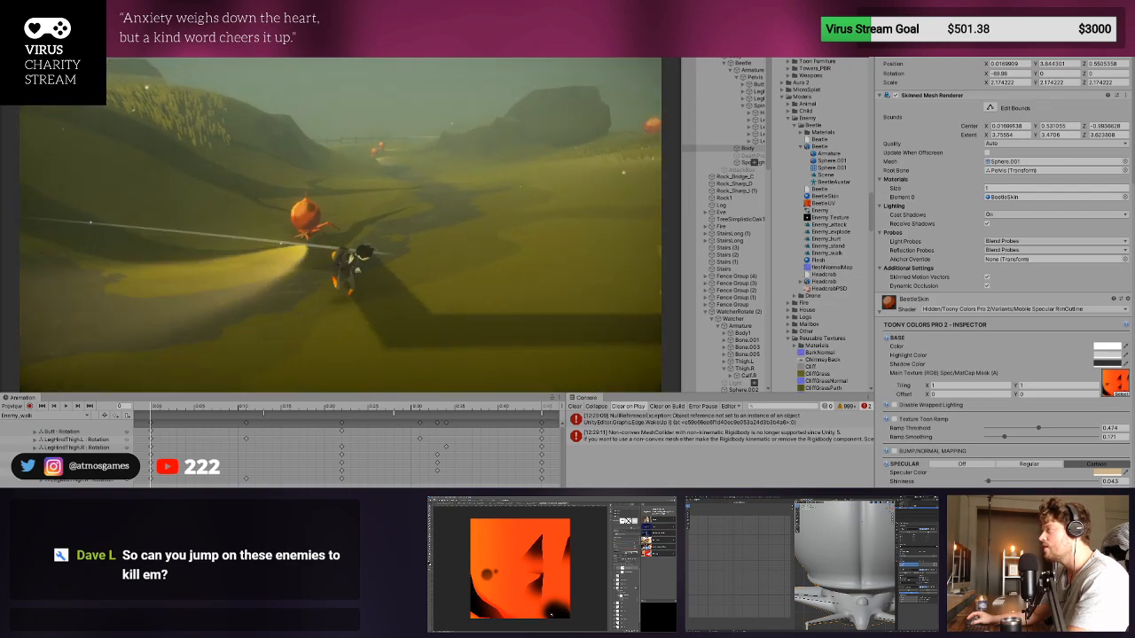
pyautogui.hotkey('ctrl', 'p')
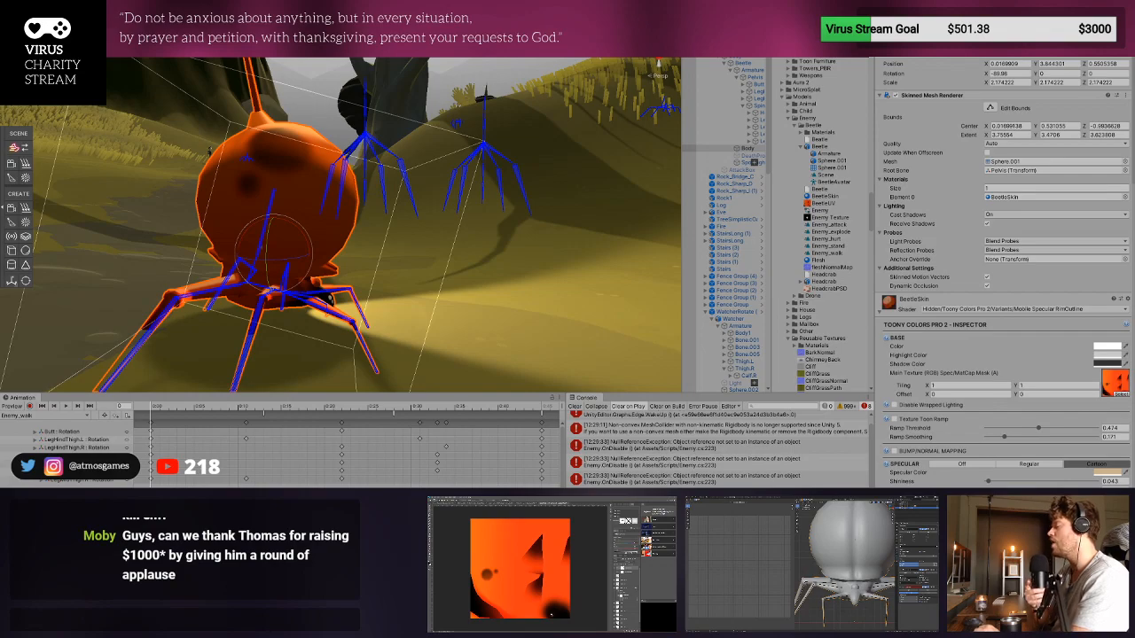
# - Playtest the level again by running the character through the tall grass towards the distant orange beetle enemies, and stop the game
pyautogui.hotkey('ctrl', 'p')
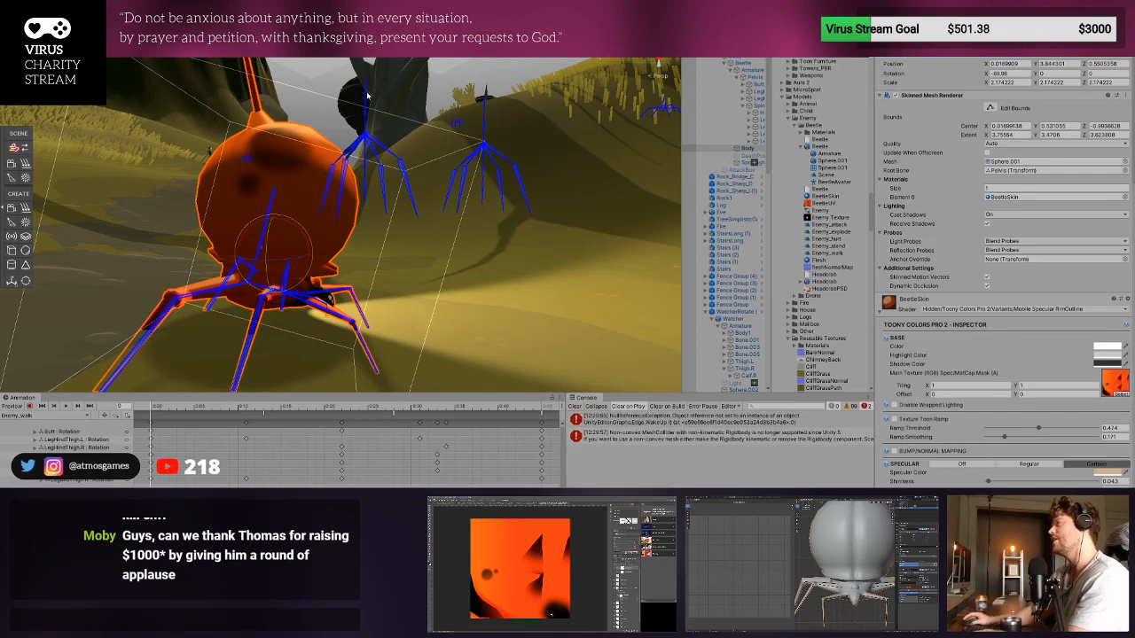
pyautogui.press('w')
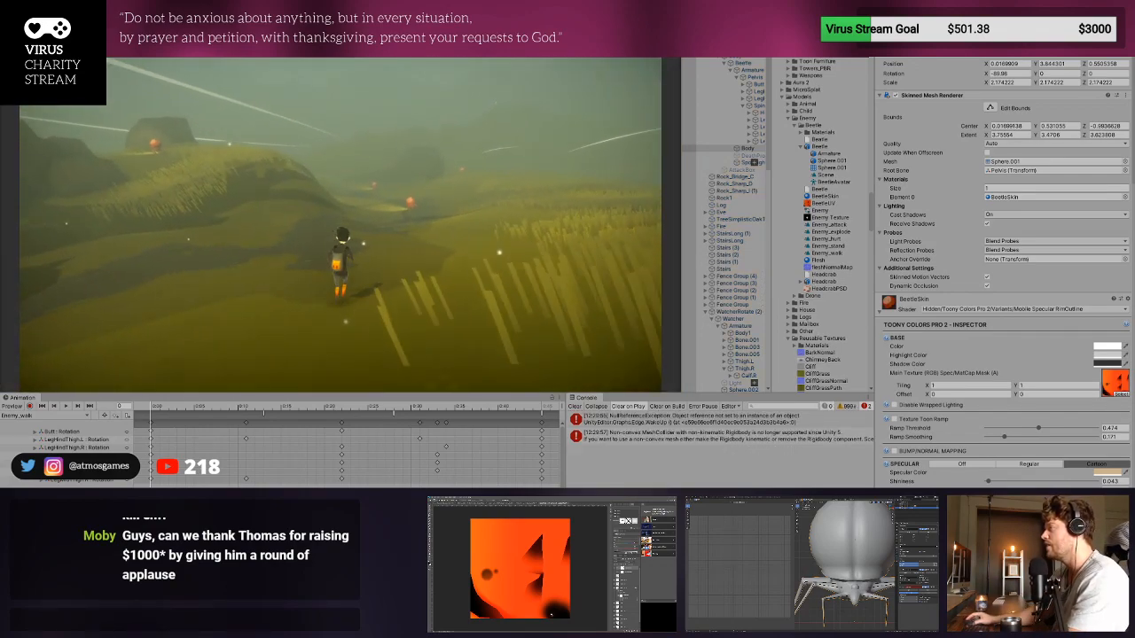
pyautogui.press('d')
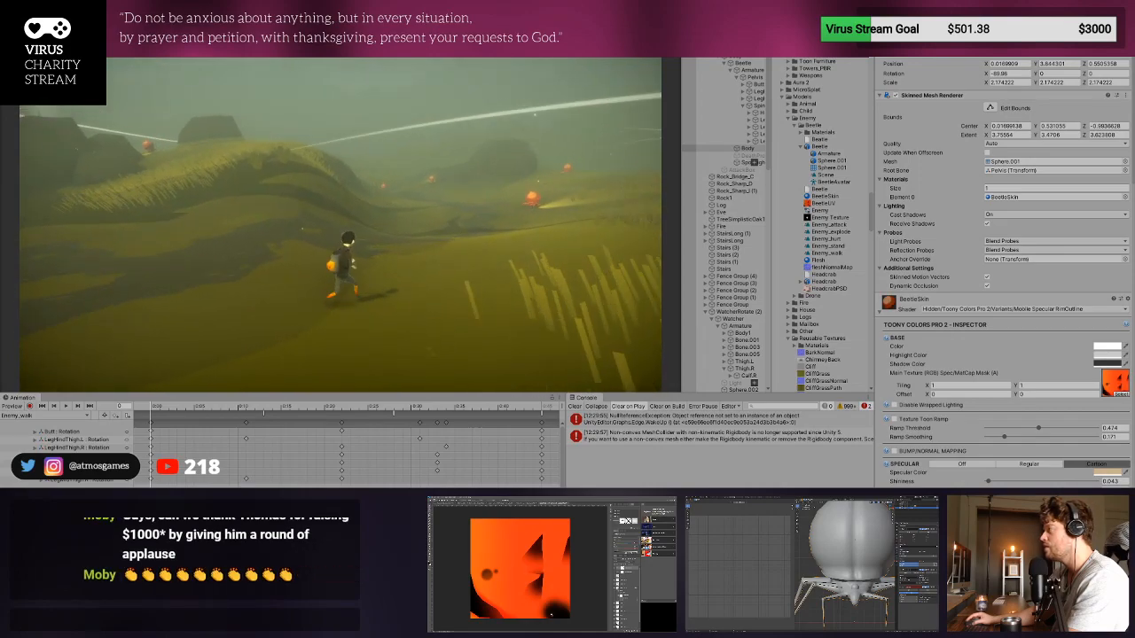
pyautogui.press('w')
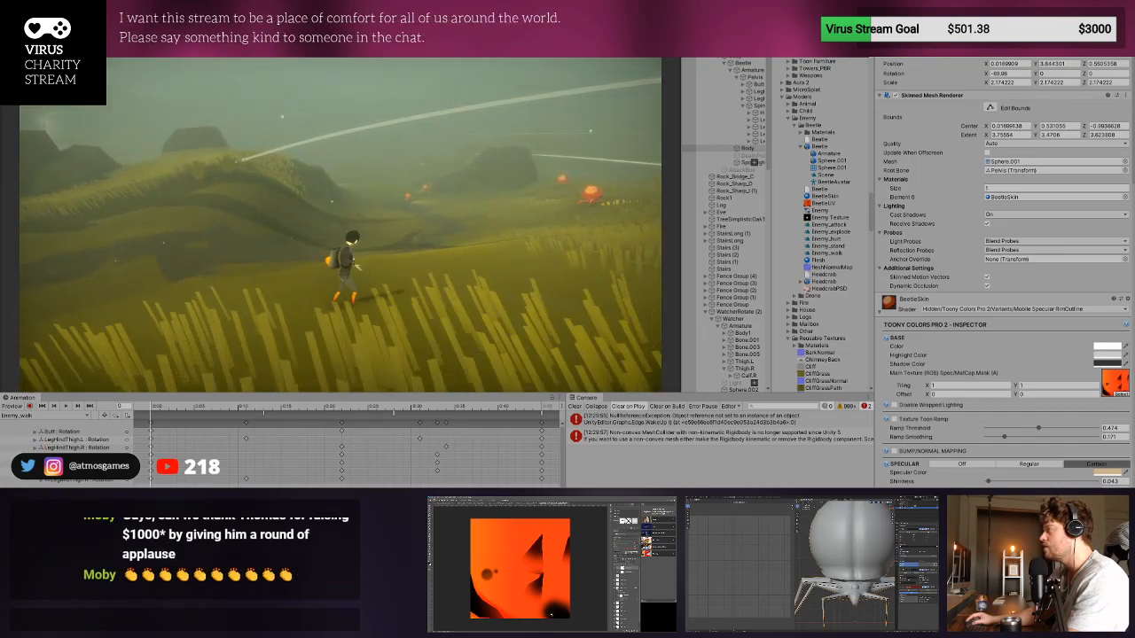
pyautogui.press('w')
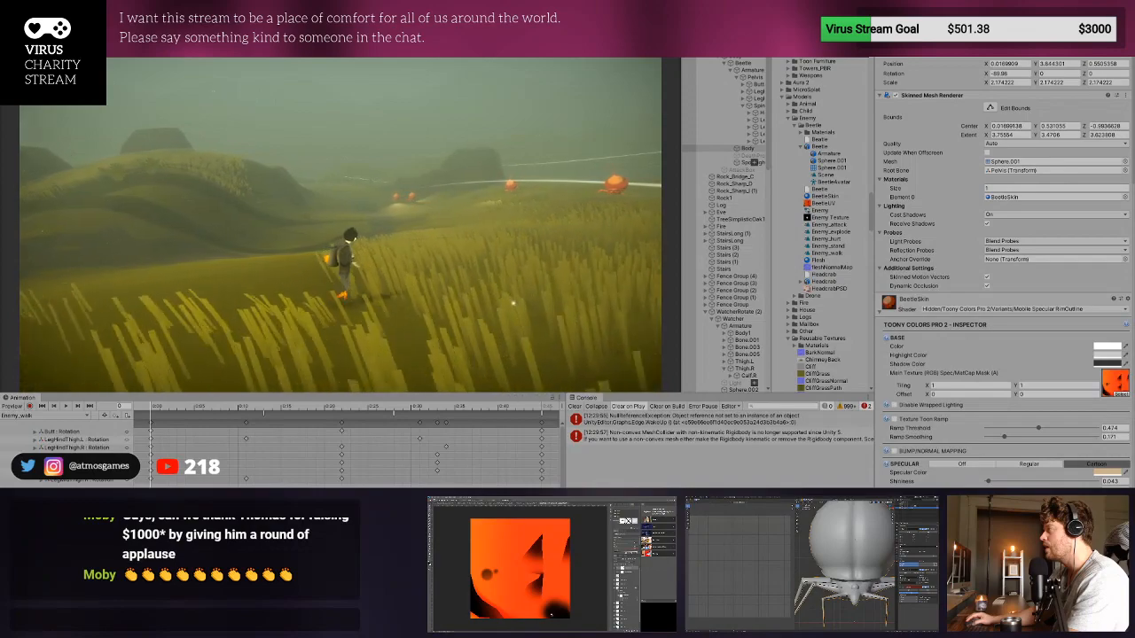
pyautogui.press('w')
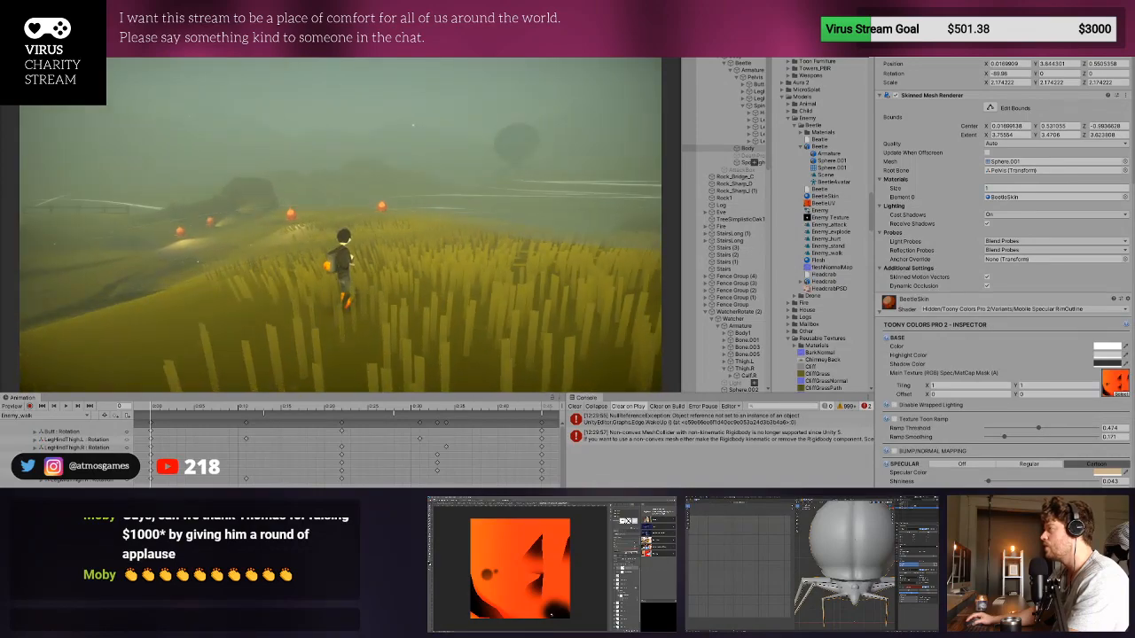
pyautogui.press('w')
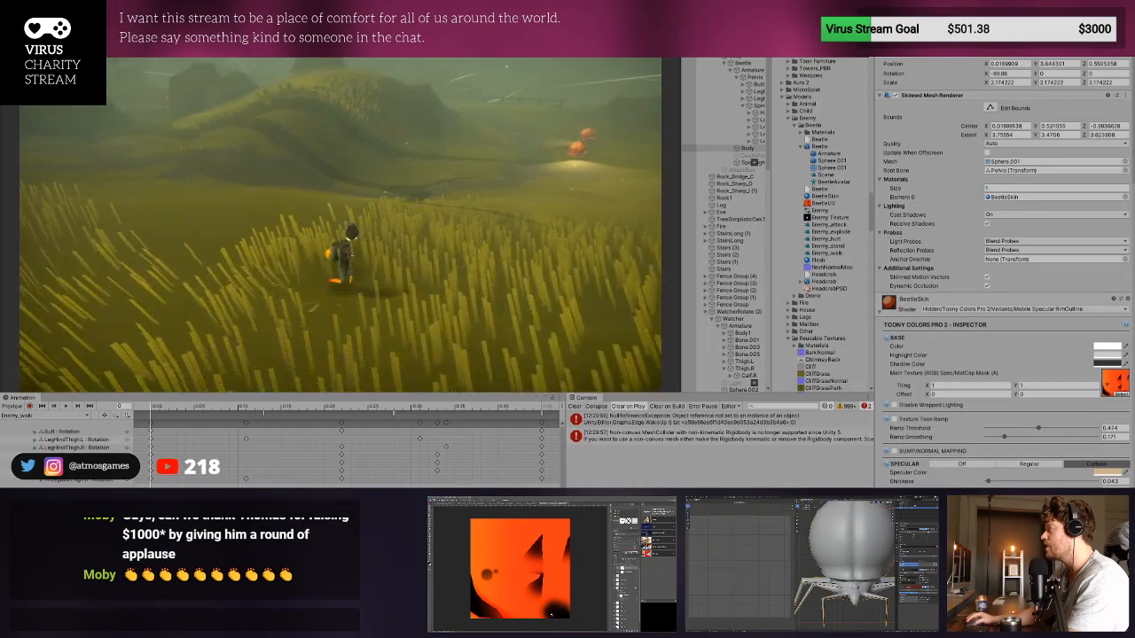
pyautogui.press('w')
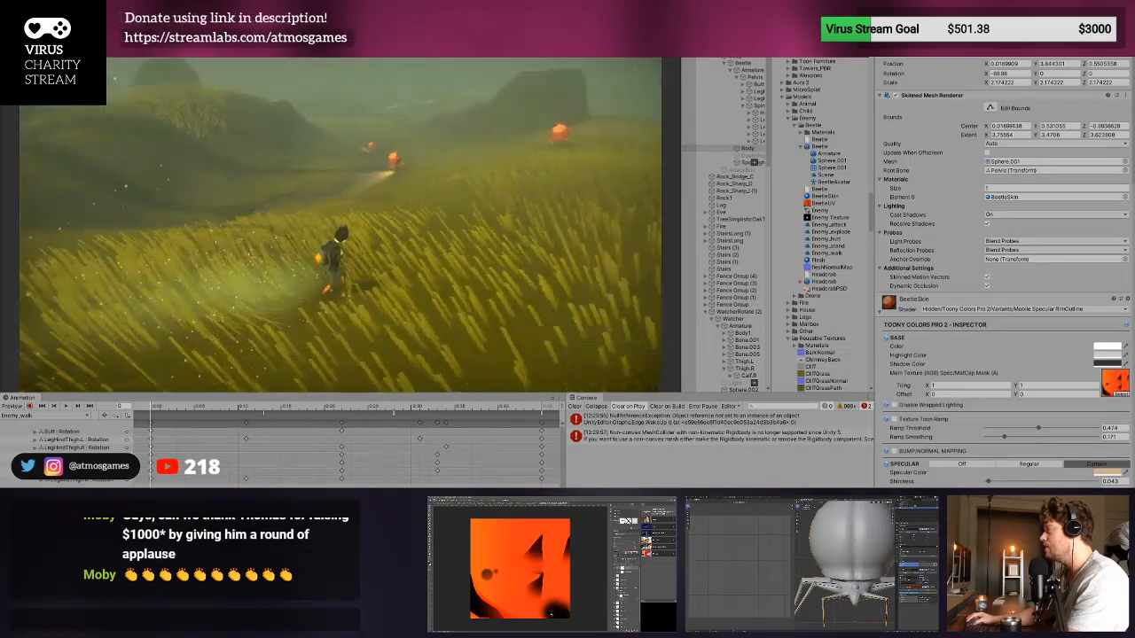
pyautogui.press('w')
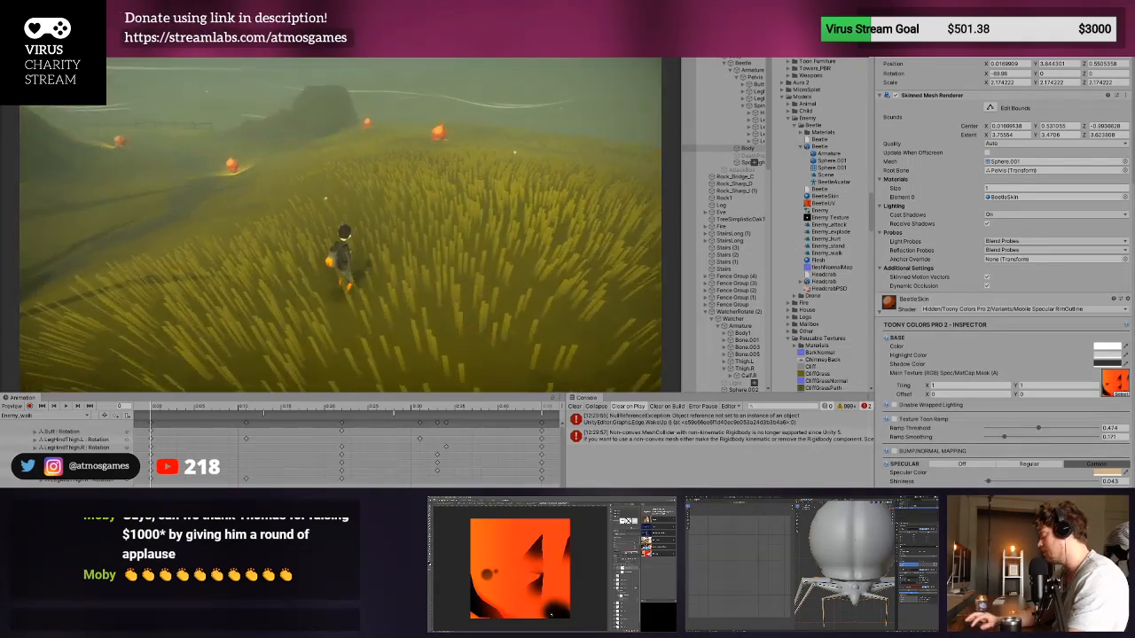
pyautogui.hotkey('ctrl', 'p')
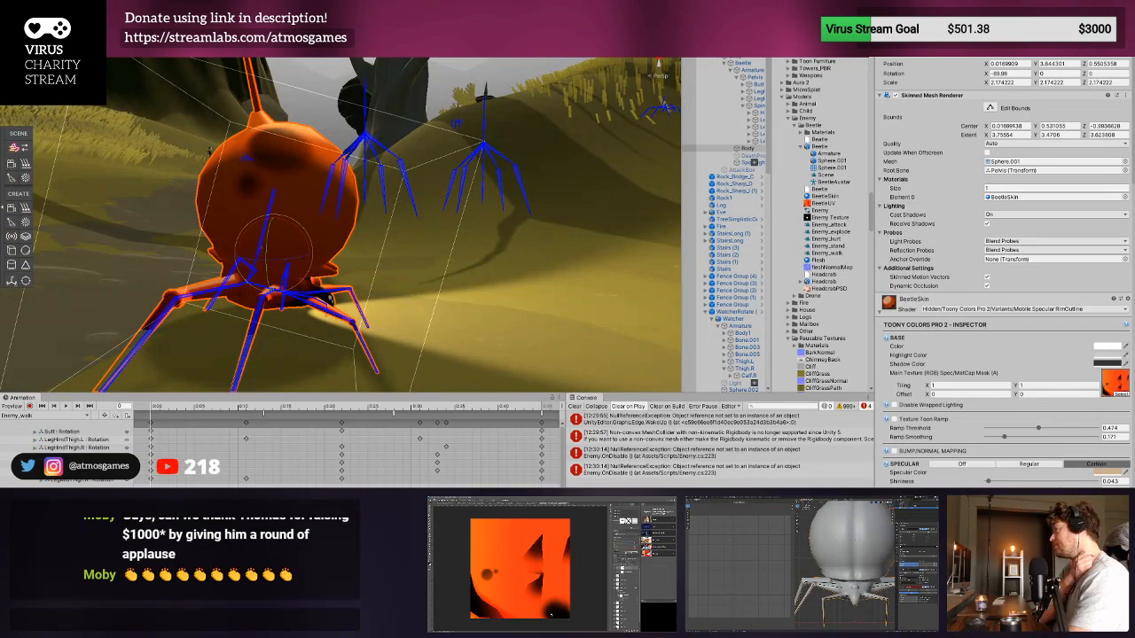
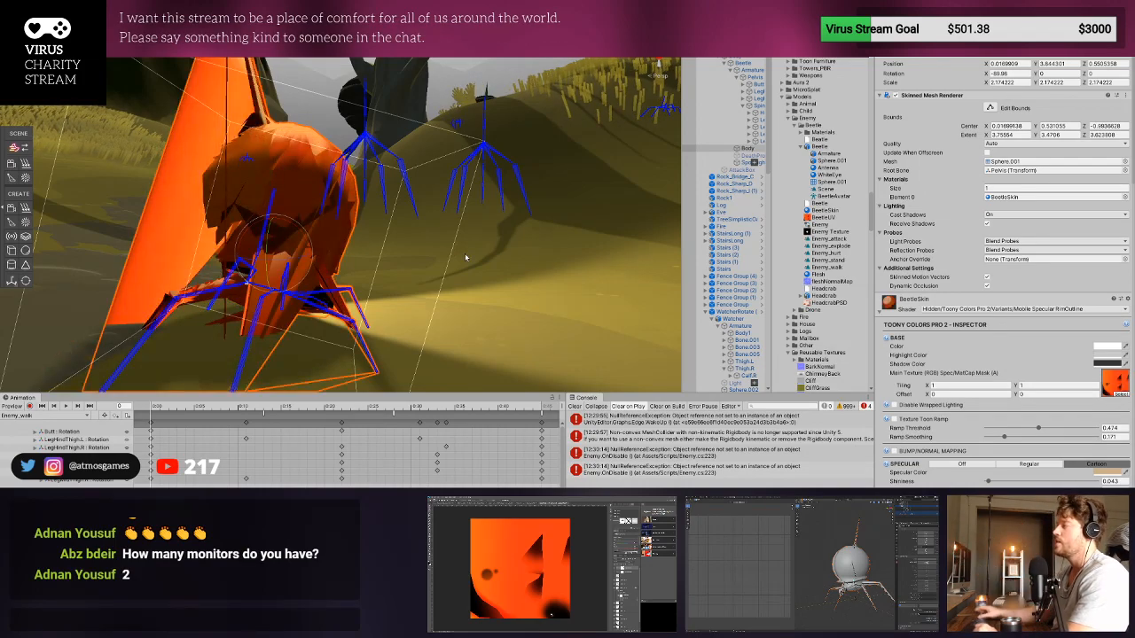
# - Examine the orange beetle enemy from behind and from the front in the scene, and clear the console
pyautogui.moveTo(485, 264); pyautogui.dragTo(425, 283, button='right')
pyautogui.moveTo(425, 283); pyautogui.dragTo(517, 331, button='middle')
pyautogui.click(575, 407)
pyautogui.scroll(3, 545, 373)
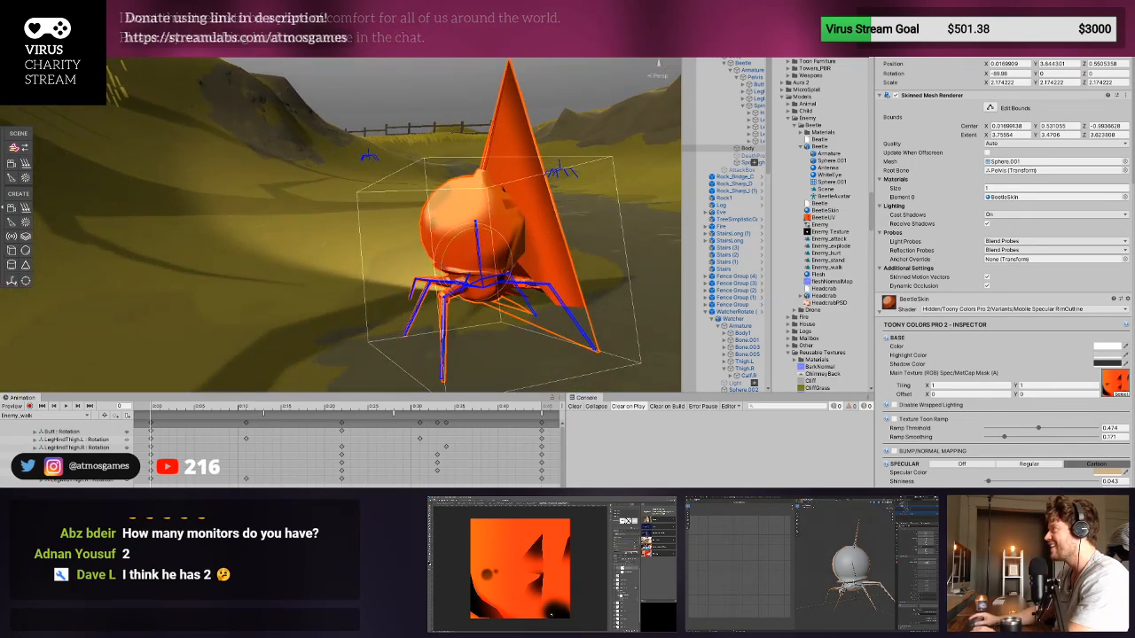
# - Playtest the level by running the character past the grass across the open field, and stop the game
pyautogui.hotkey('ctrl', 'p')
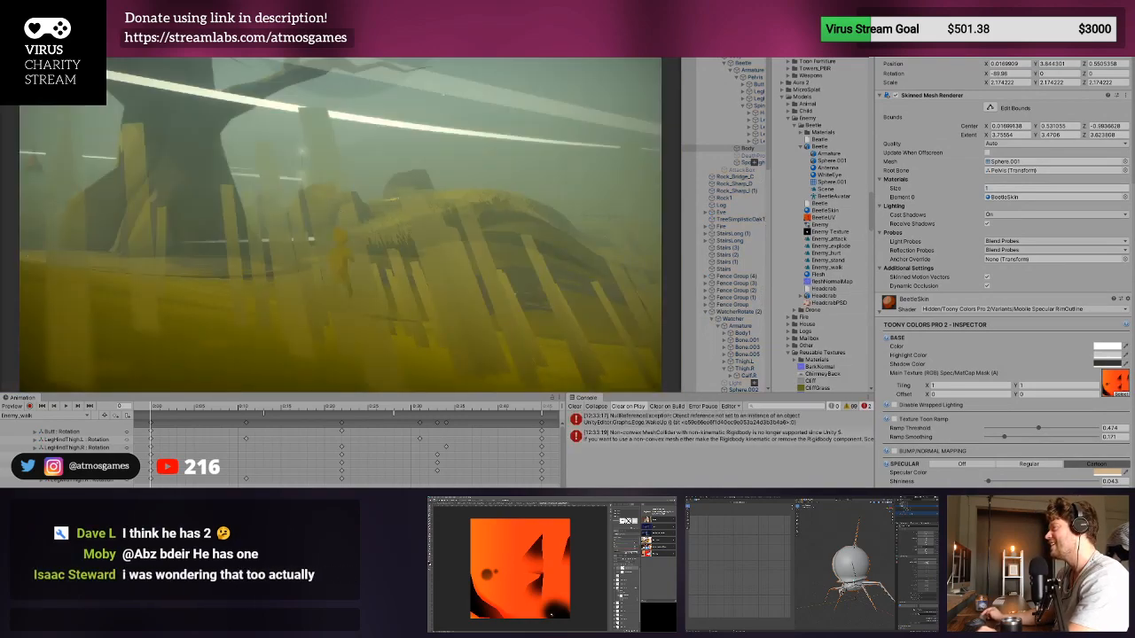
pyautogui.press('w')
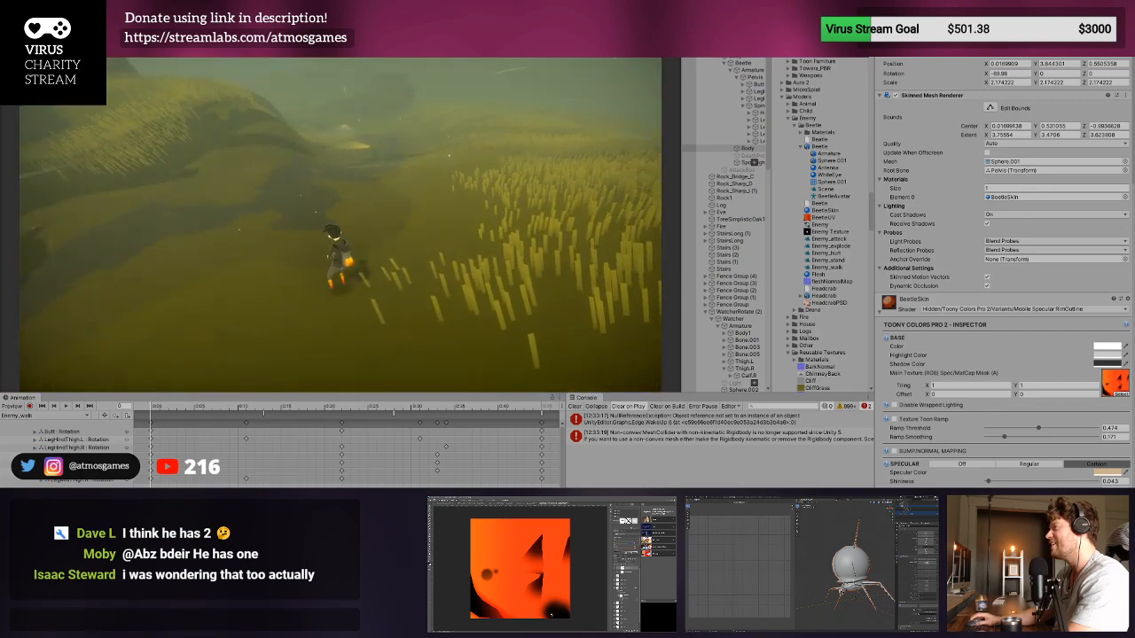
pyautogui.press('w')
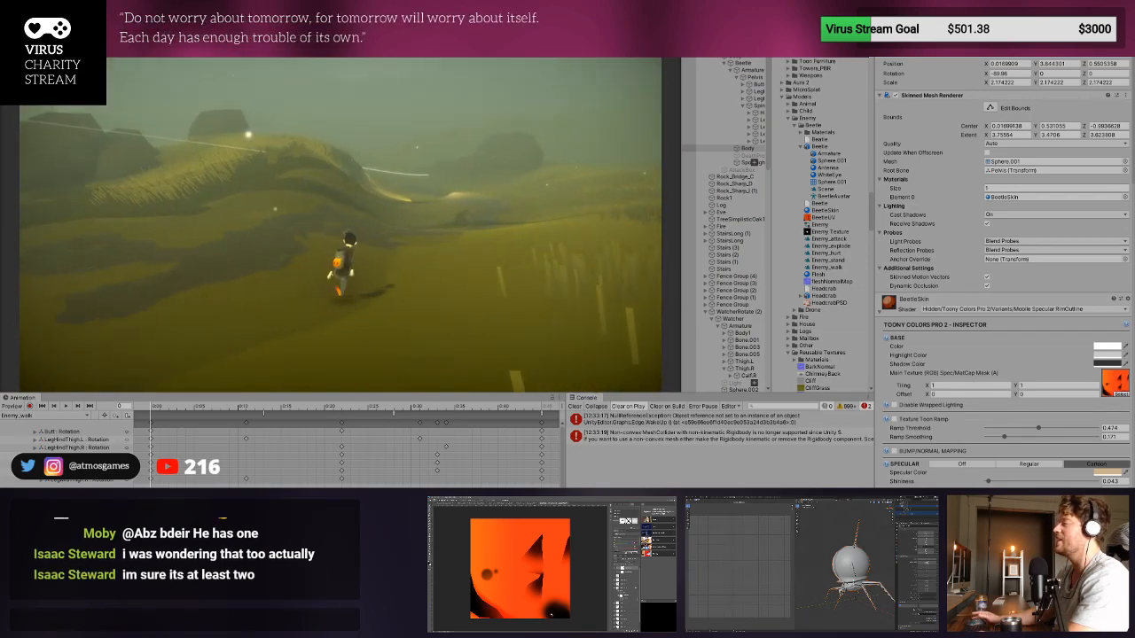
pyautogui.hotkey('ctrl', 'p')
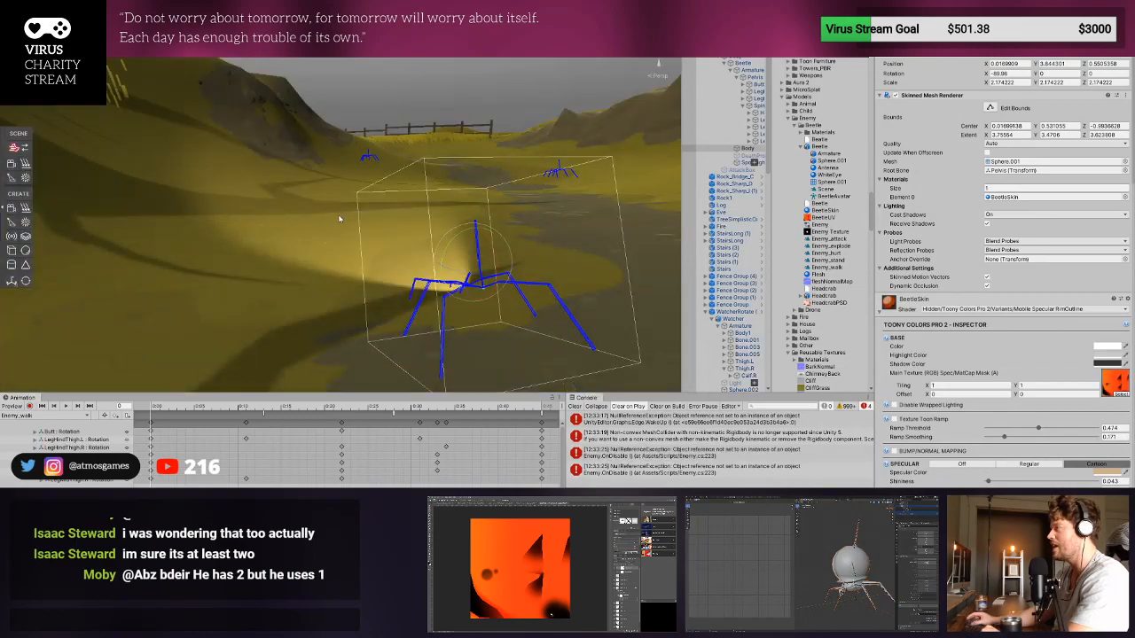
# - Open the enemy prefab, frame the beetle's Body mesh and clear the console
pyautogui.moveTo(444, 285); pyautogui.dragTo(416, 276, button='middle')
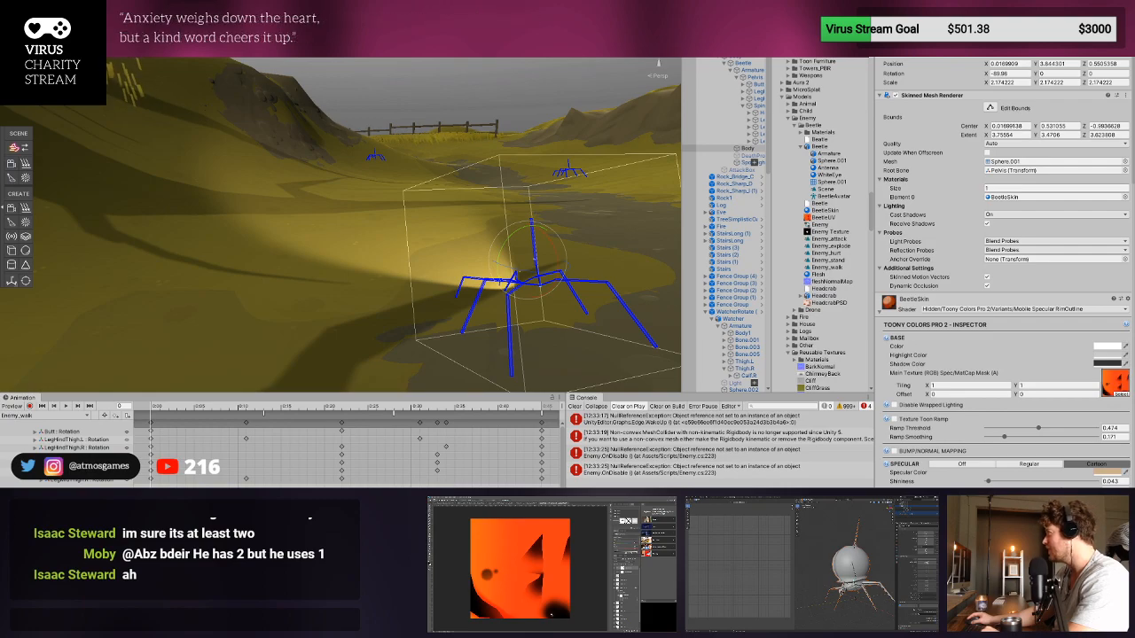
pyautogui.click(748, 148)
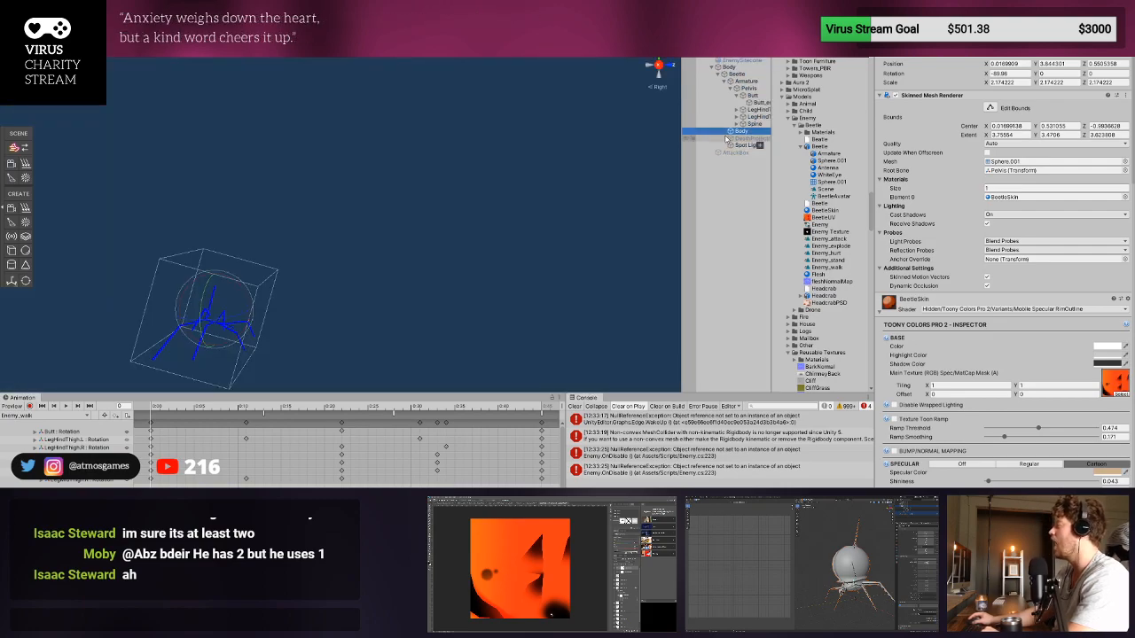
pyautogui.press('f')
pyautogui.scroll(5, 367, 261)
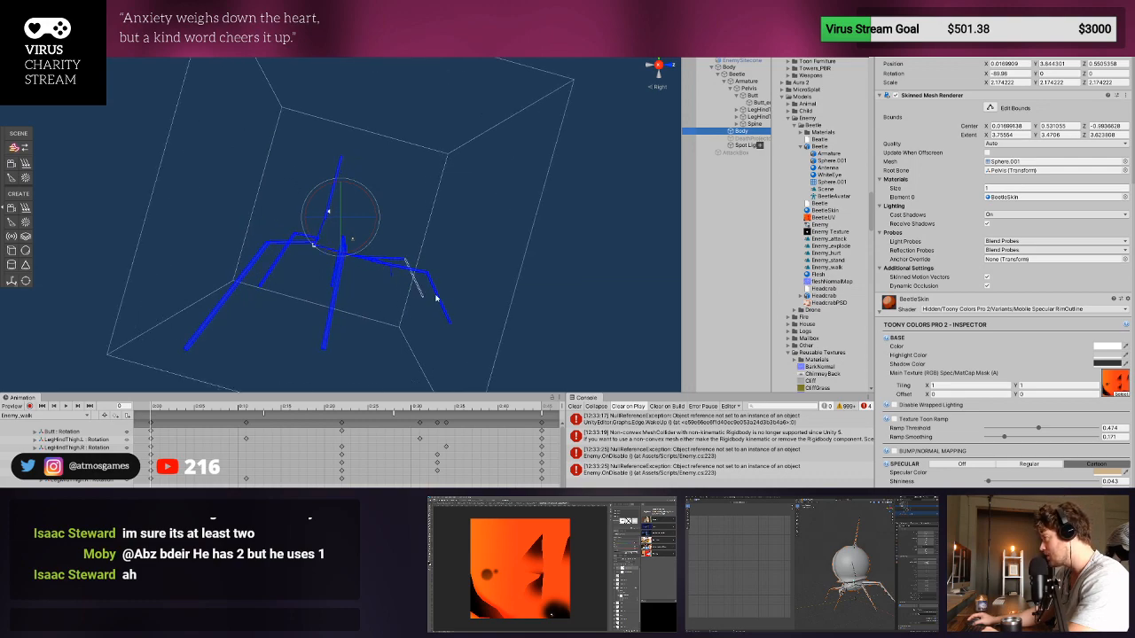
pyautogui.click(575, 407)
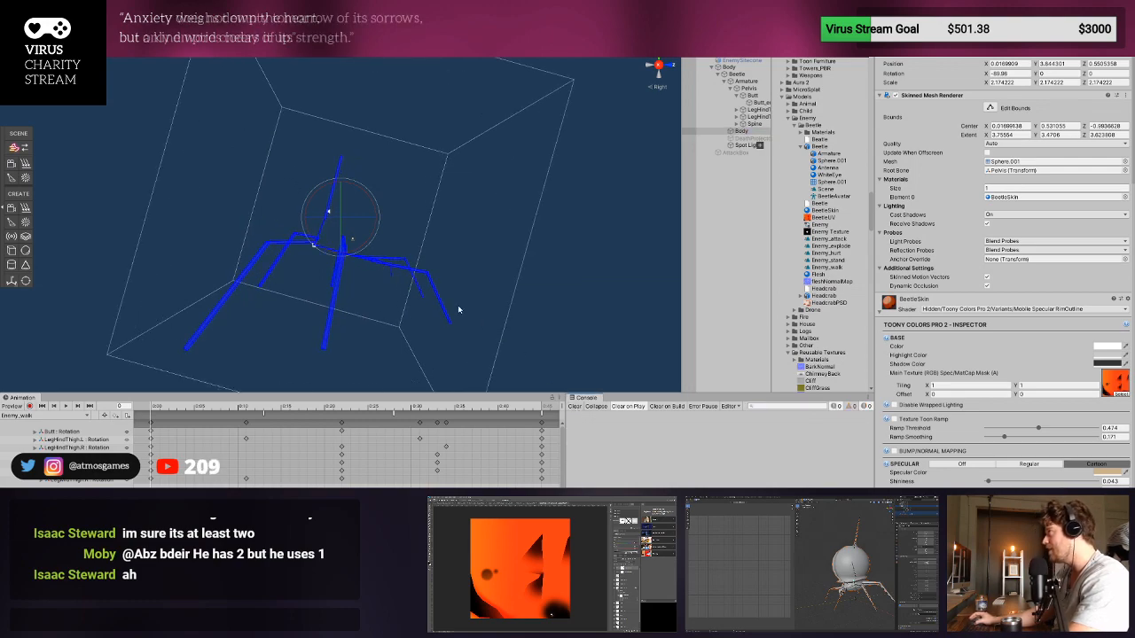
# - Return to the scene, try placing the Beetle model in it, and undo the placement
pyautogui.click(749, 207)
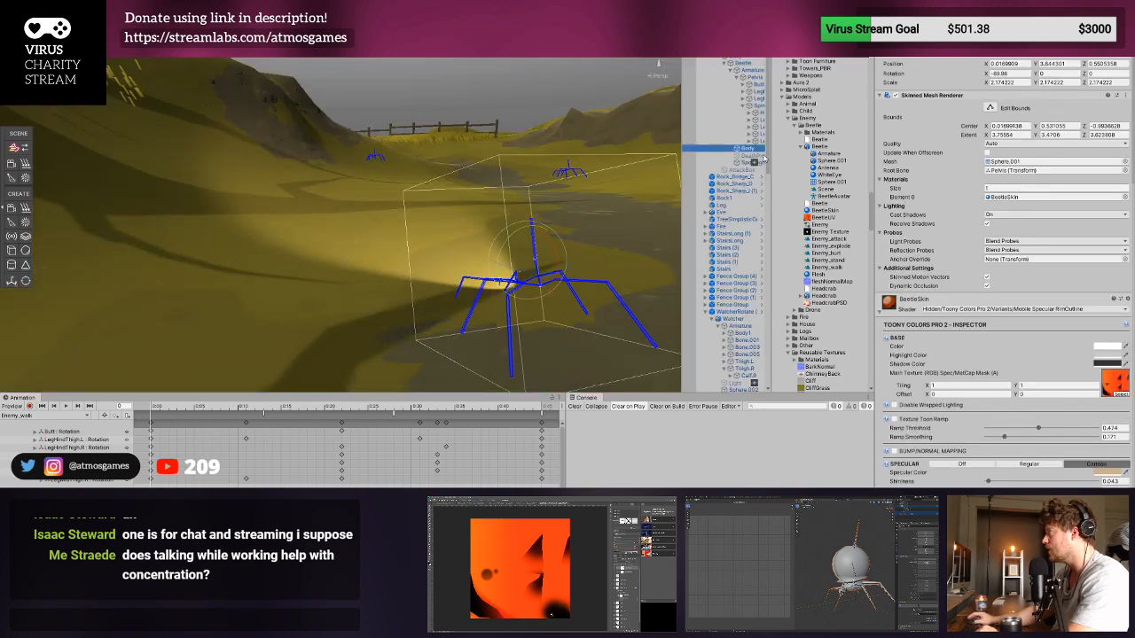
pyautogui.click(737, 62)
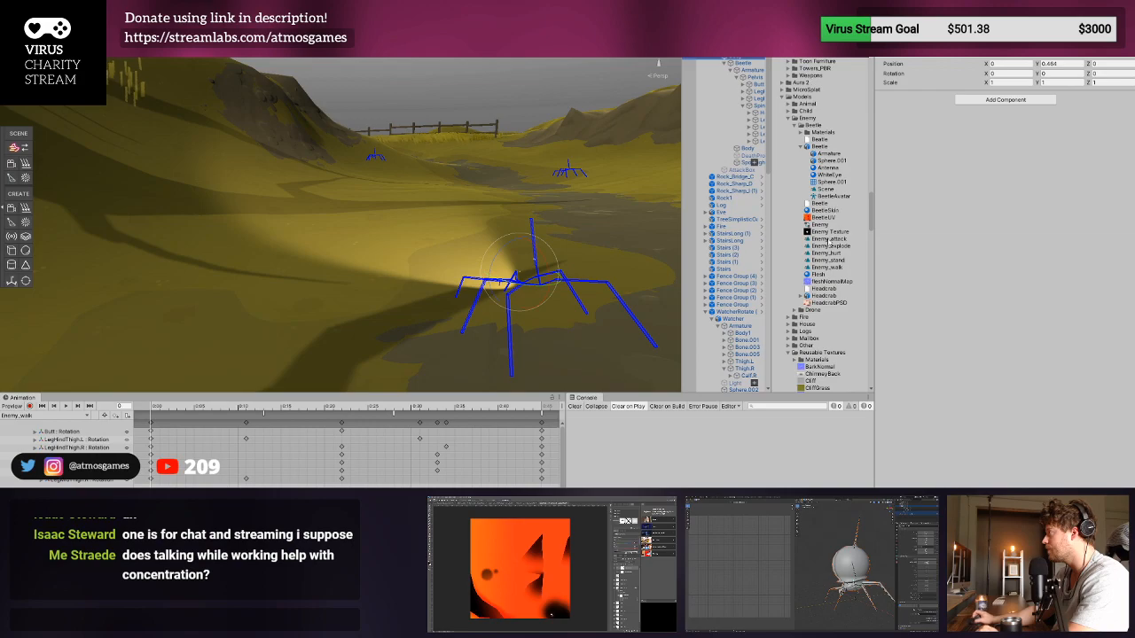
pyautogui.moveTo(819, 147); pyautogui.dragTo(458, 213)
pyautogui.hotkey('ctrl', 'z')
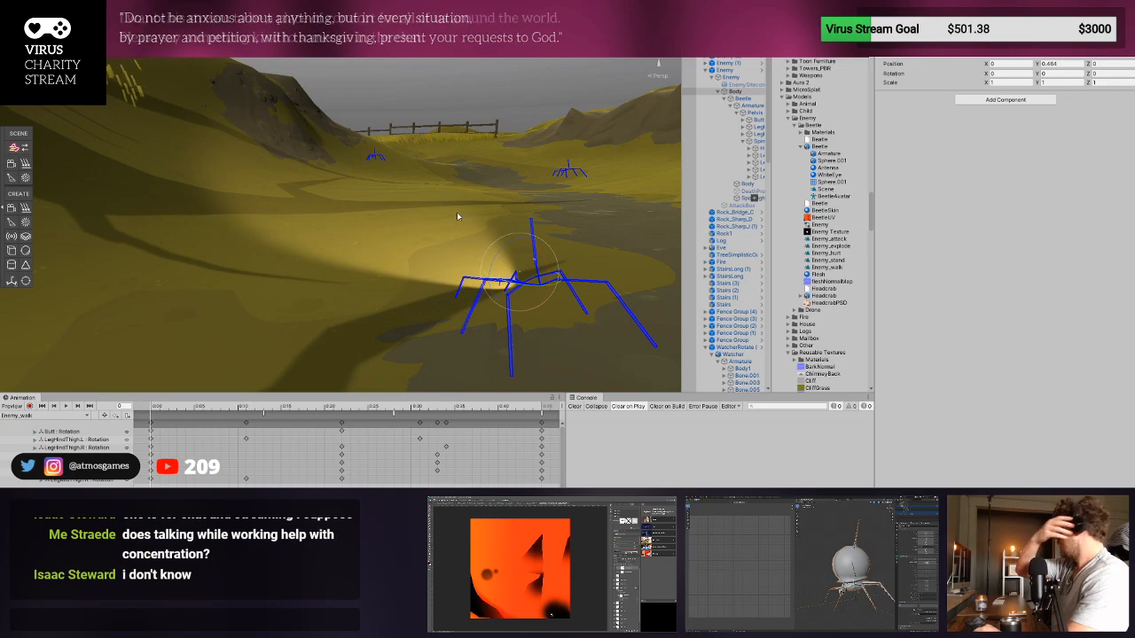
# - Examine the beetle skeleton from other angles, and locate the Sphere.001 mesh used by its Body in the project files
pyautogui.moveTo(427, 225); pyautogui.dragTo(529, 241, button='right')
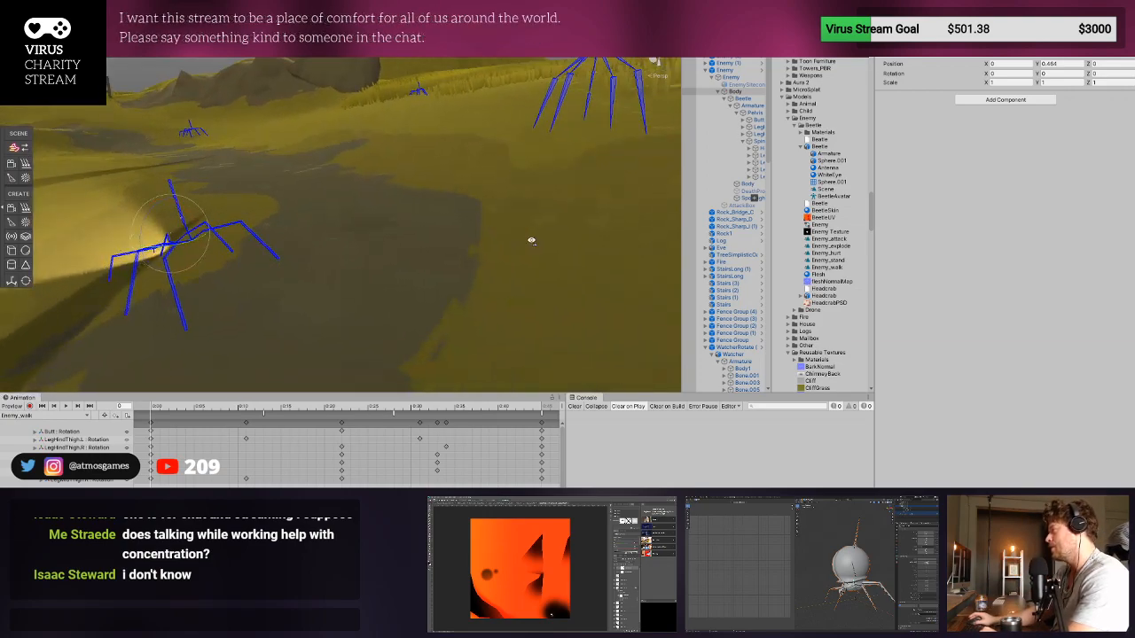
pyautogui.moveTo(529, 241); pyautogui.dragTo(523, 220, button='middle')
pyautogui.scroll(-3, 497, 224)
pyautogui.moveTo(462, 227); pyautogui.dragTo(533, 233, button='right')
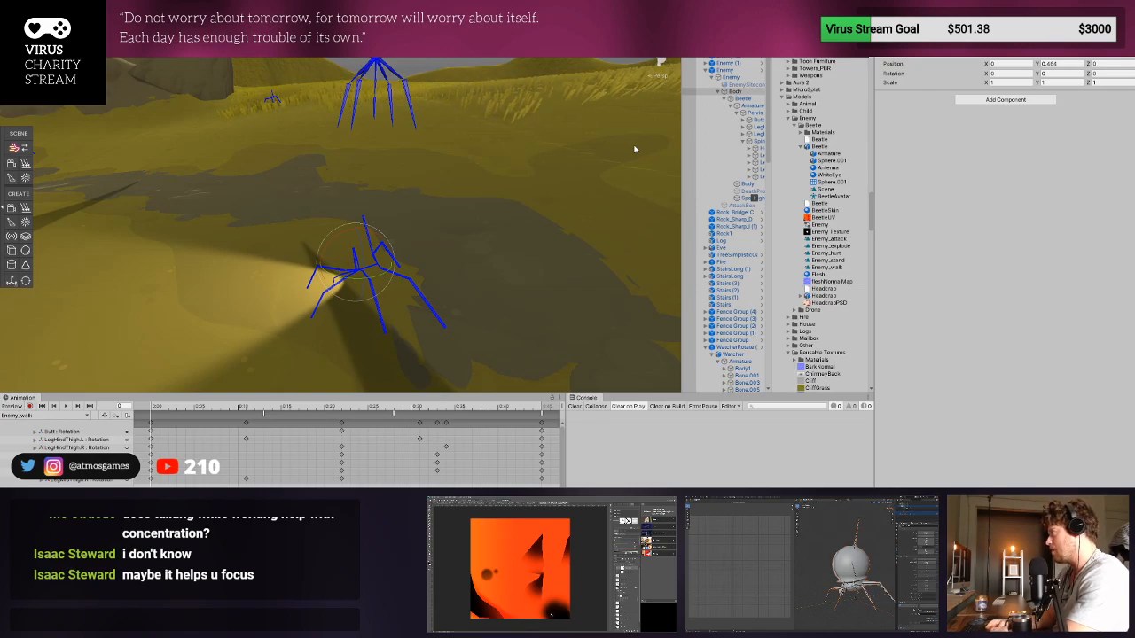
pyautogui.click(750, 184)
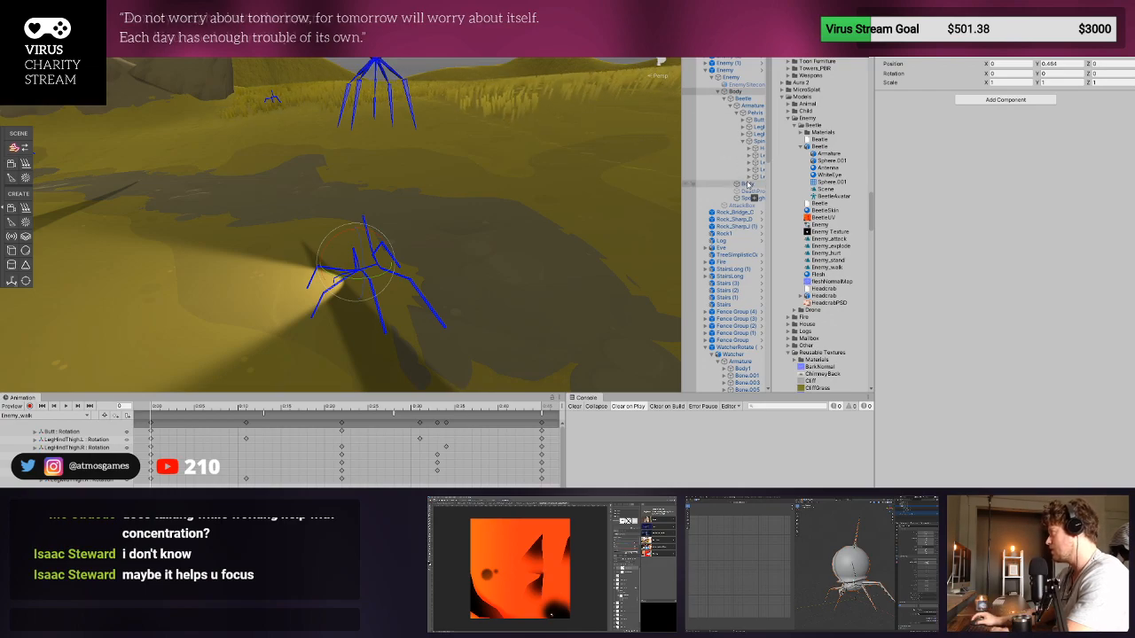
pyautogui.click(1012, 163)
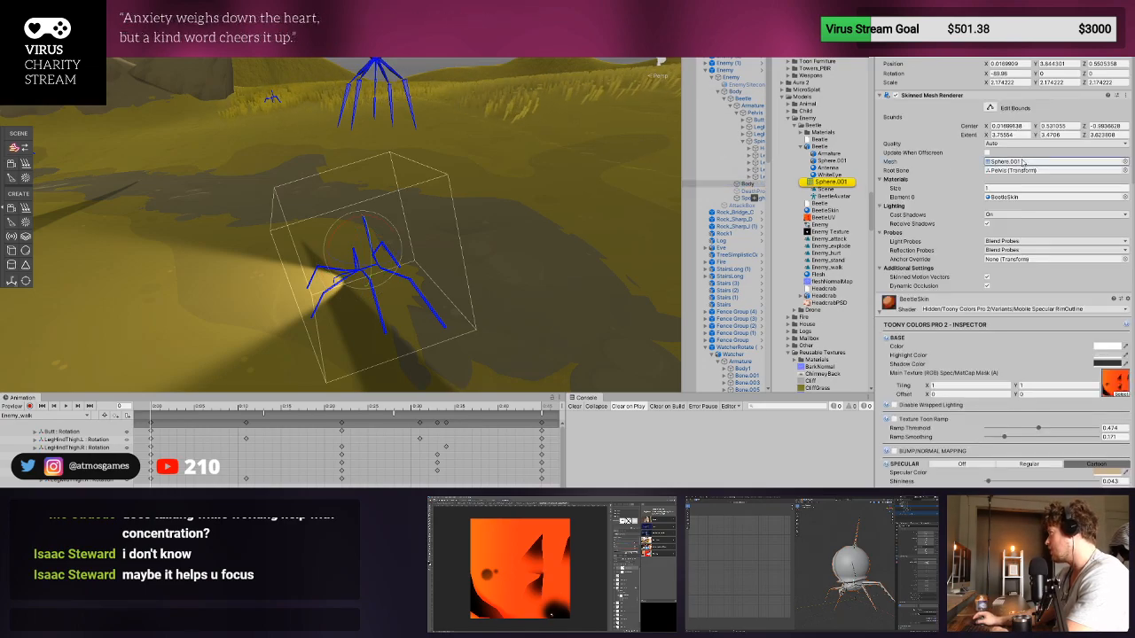
pyautogui.click(843, 183)
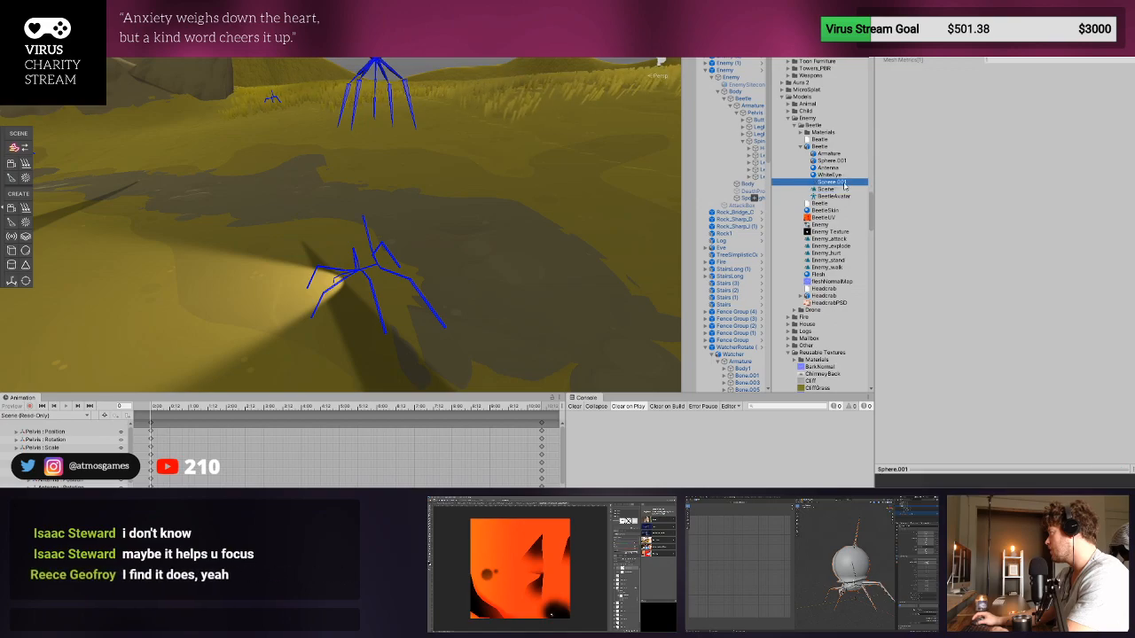
# - Widen the hierarchy and inspect the components of the beetle's Armature and Body objects
pyautogui.click(380, 264)
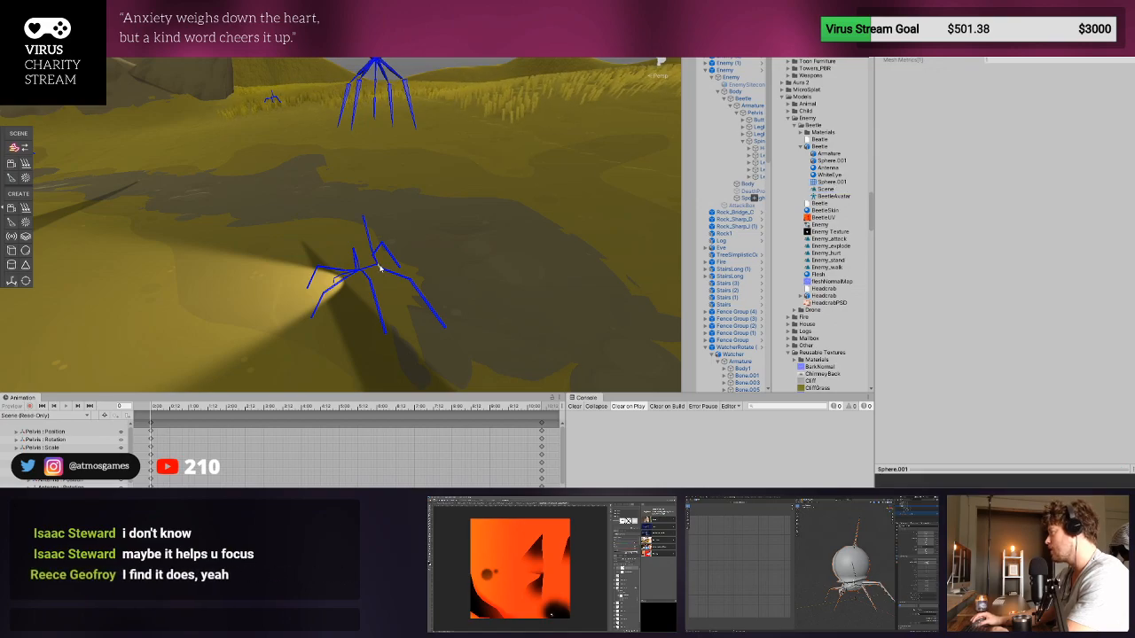
pyautogui.click(750, 105)
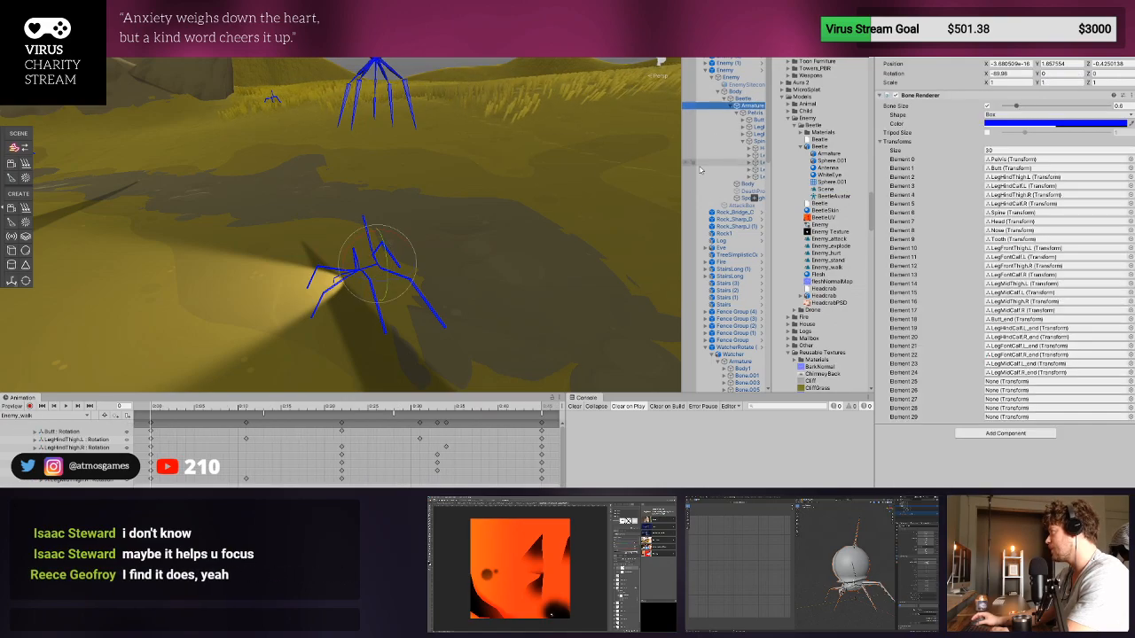
pyautogui.moveTo(681, 177); pyautogui.dragTo(541, 177)
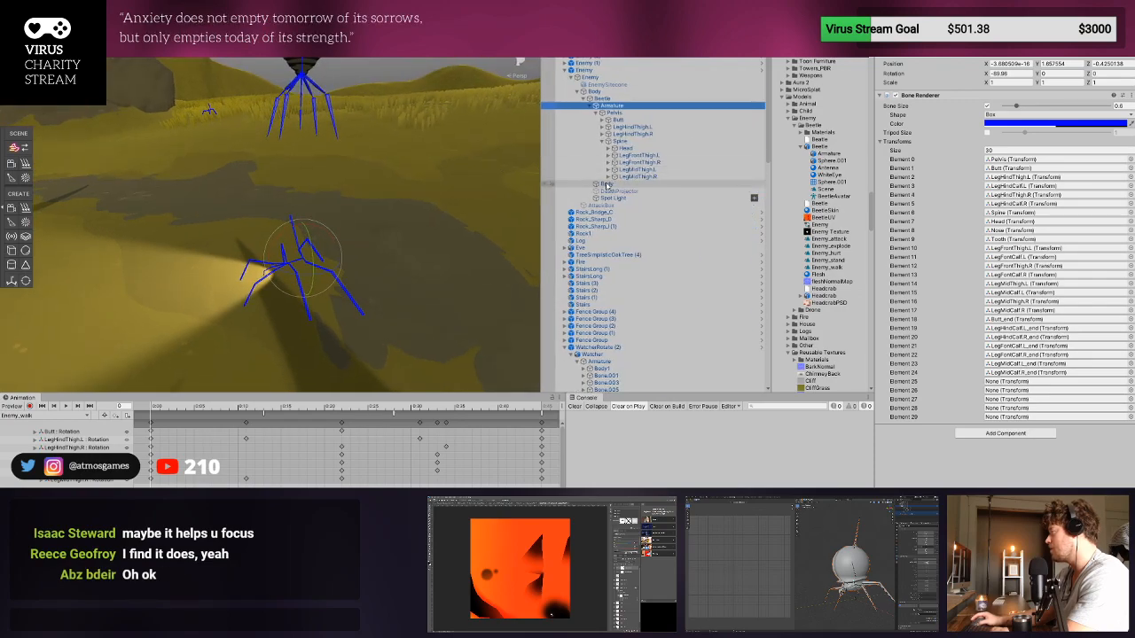
pyautogui.click(631, 184)
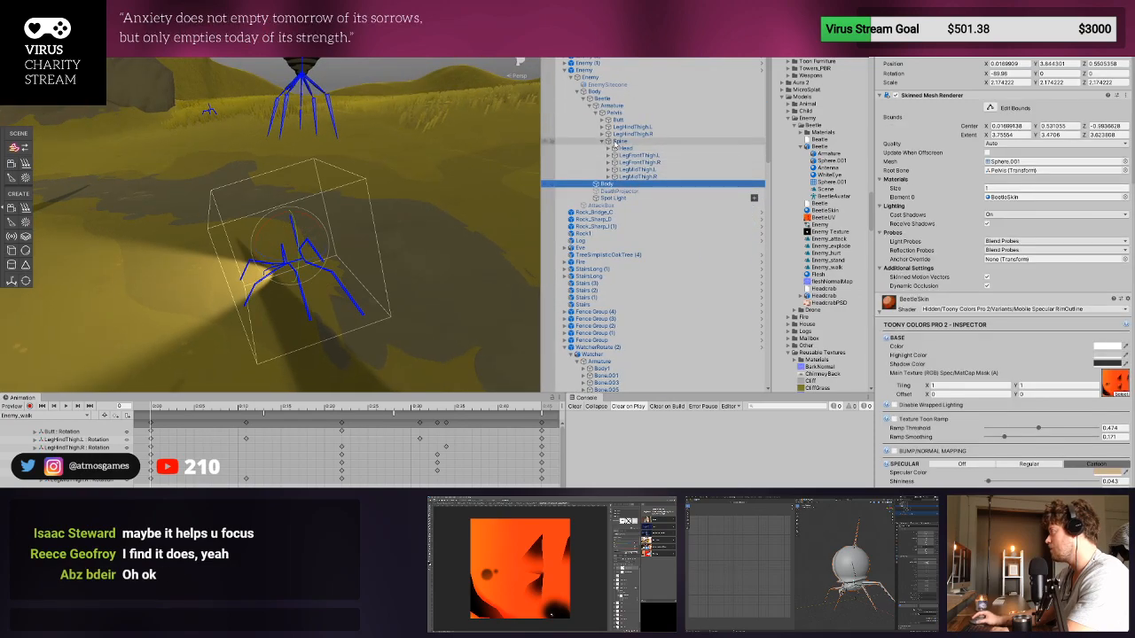
# - Open the Enemy prefab and delete its inactive cone object that uses the FAE_Sunshaft material
pyautogui.click(592, 78)
pyautogui.click(598, 71)
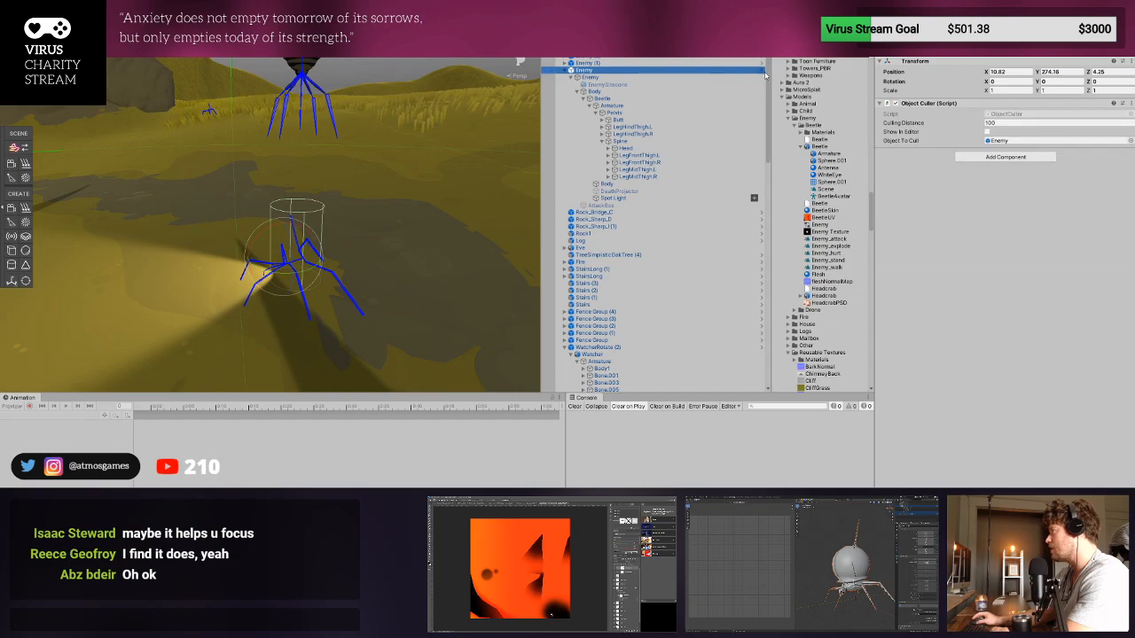
pyautogui.click(763, 71)
pyautogui.click(642, 250)
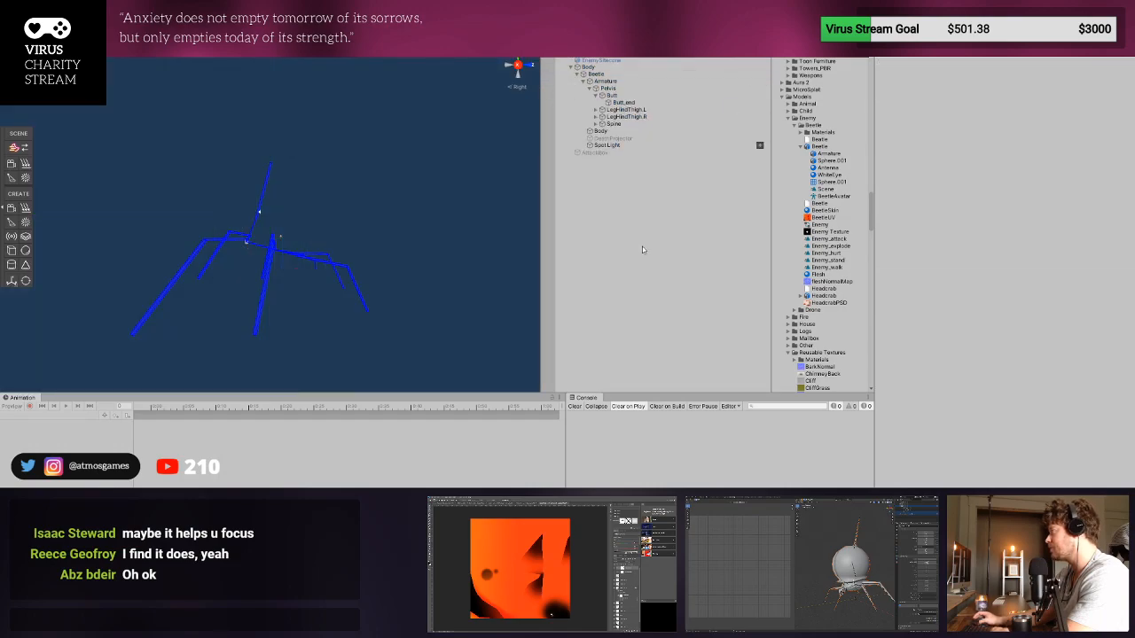
pyautogui.click(626, 60)
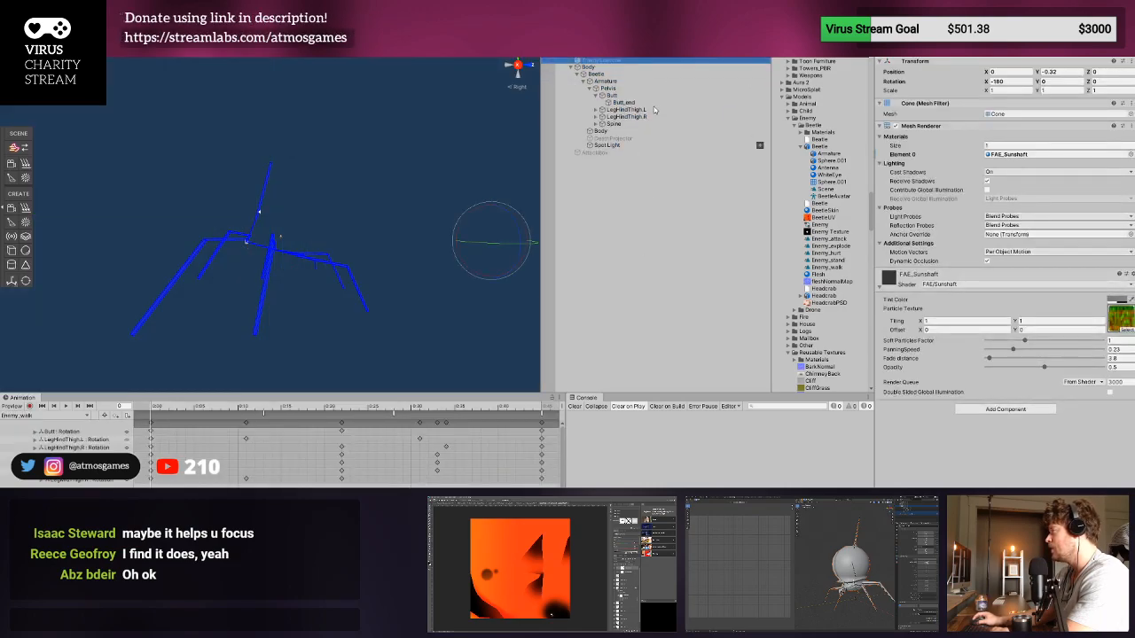
pyautogui.press('Delete')
pyautogui.click(590, 56)
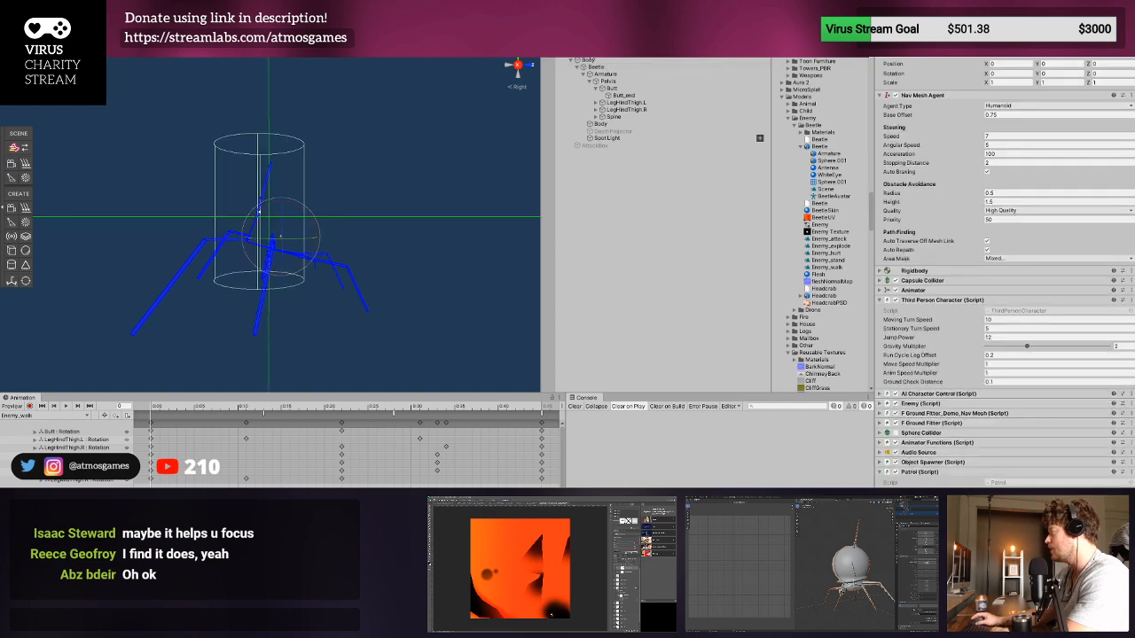
# - Inspect the prefab's Body and Beetle objects and the pelvis, butt and hind leg bones
pyautogui.click(591, 61)
pyautogui.click(600, 68)
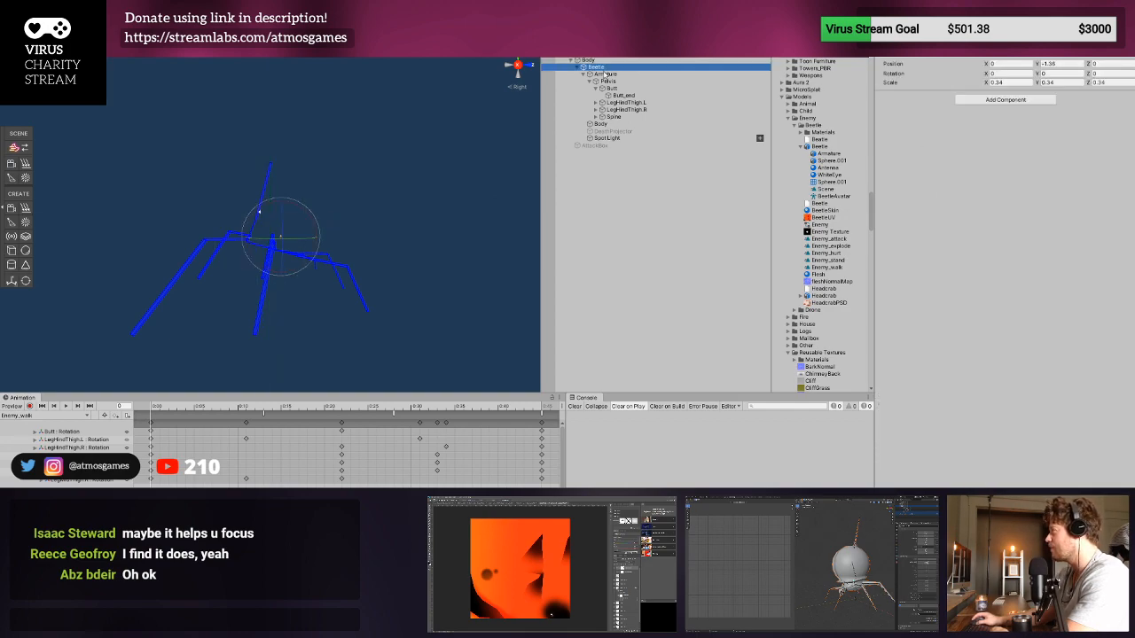
pyautogui.click(611, 82)
pyautogui.click(617, 89)
pyautogui.click(621, 103)
pyautogui.click(621, 111)
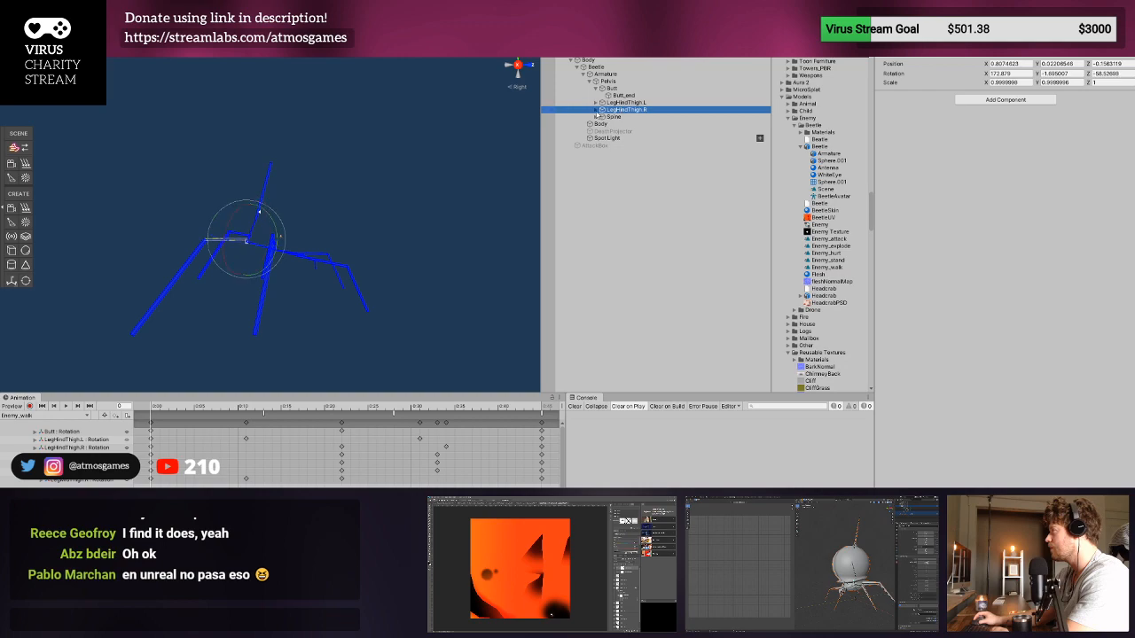
# - Expand the right hind leg and spine bones, and inspect their child bones and the Spot Light
pyautogui.click(596, 110)
pyautogui.click(618, 117)
pyautogui.click(602, 117)
pyautogui.click(618, 124)
pyautogui.click(615, 131)
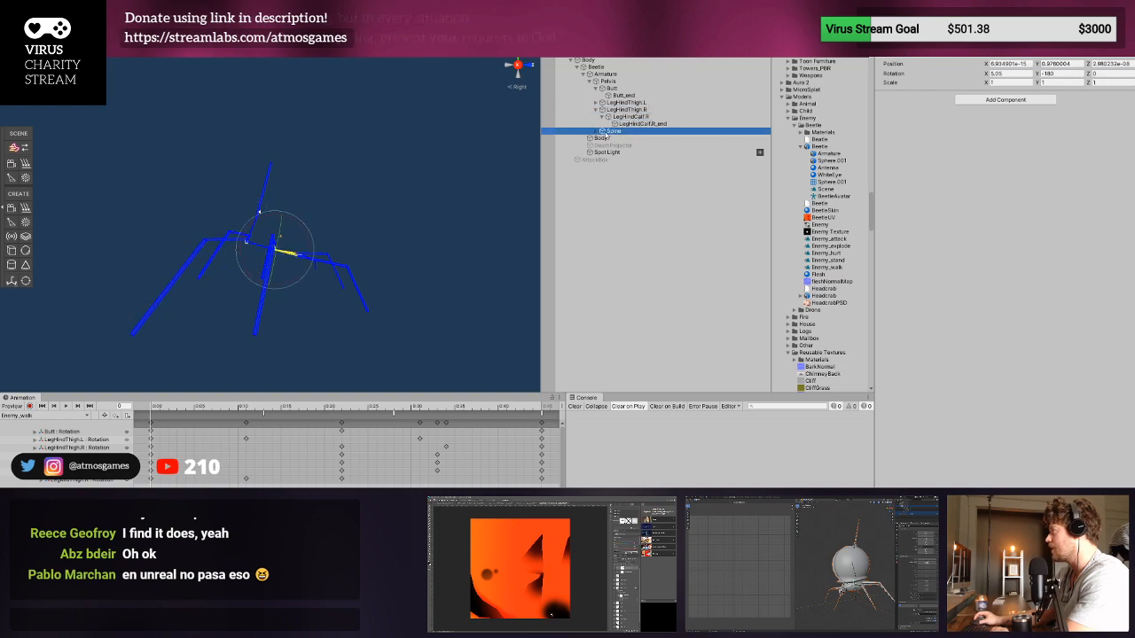
pyautogui.click(596, 131)
pyautogui.click(620, 139)
pyautogui.click(625, 147)
pyautogui.click(631, 169)
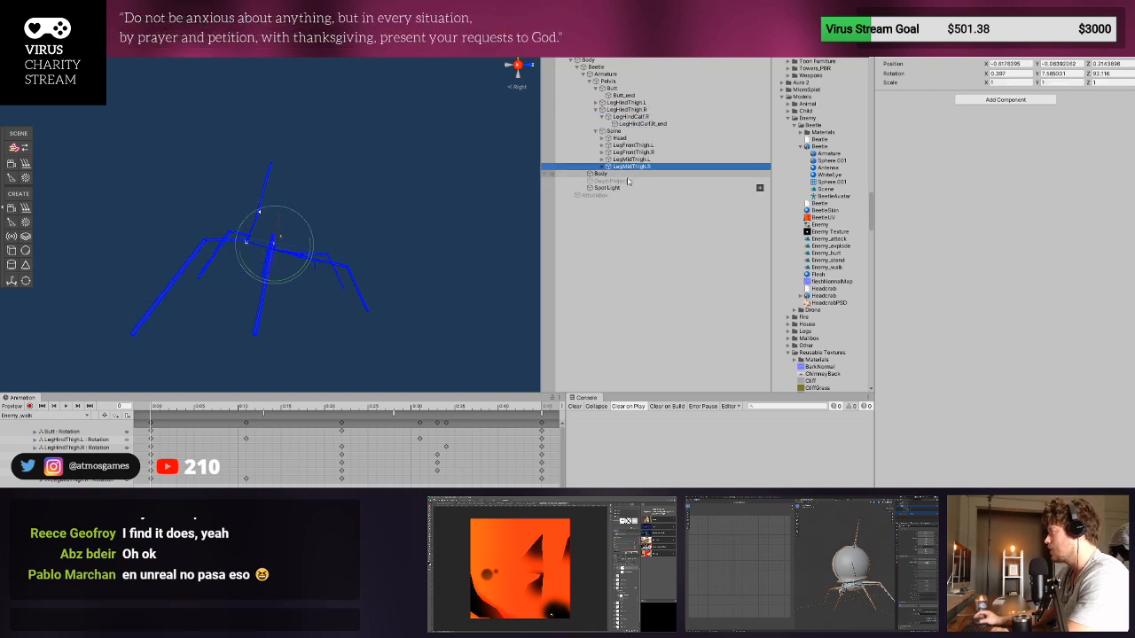
pyautogui.click(612, 188)
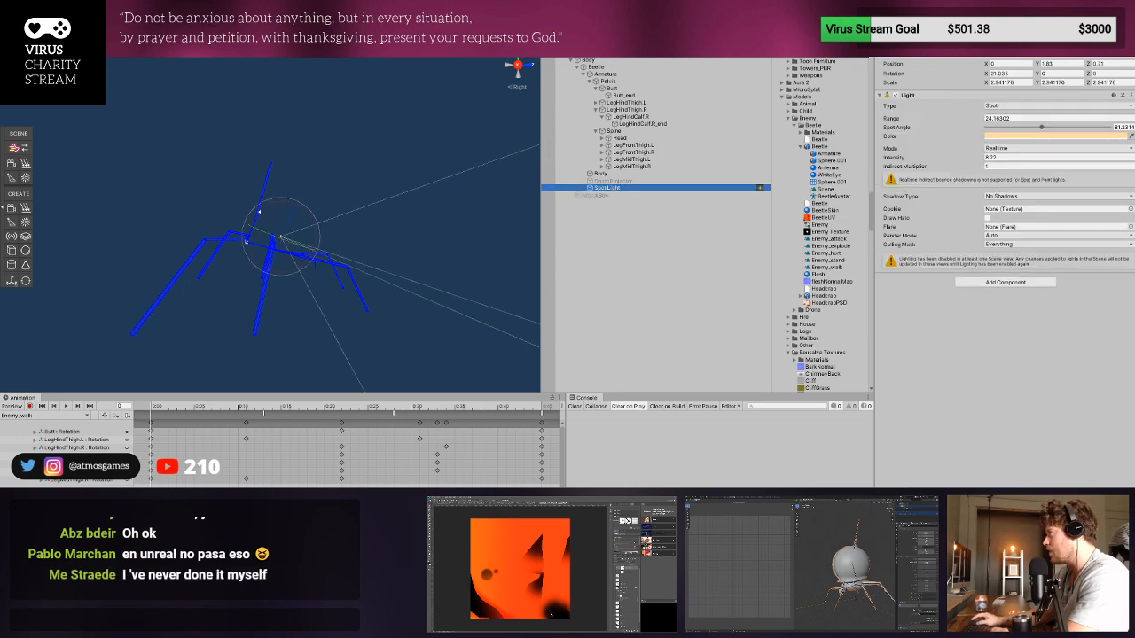
# - Return to the scene and collapse the Enemy and the three WatcherRotate objects in the hierarchy
pyautogui.click(547, 39)
pyautogui.click(564, 70)
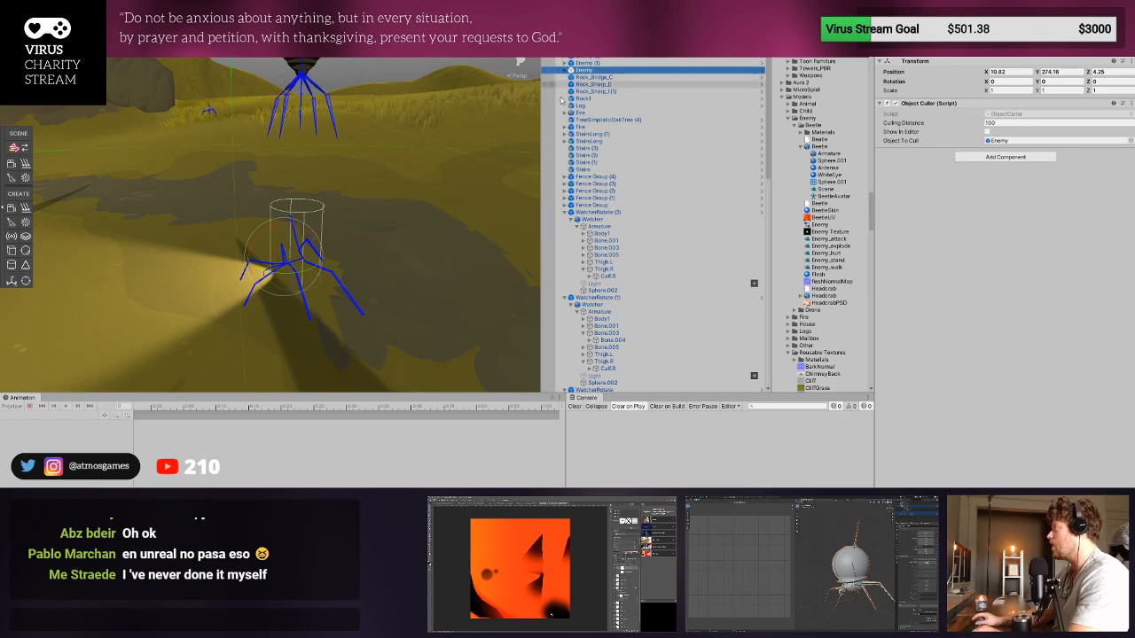
pyautogui.click(564, 212)
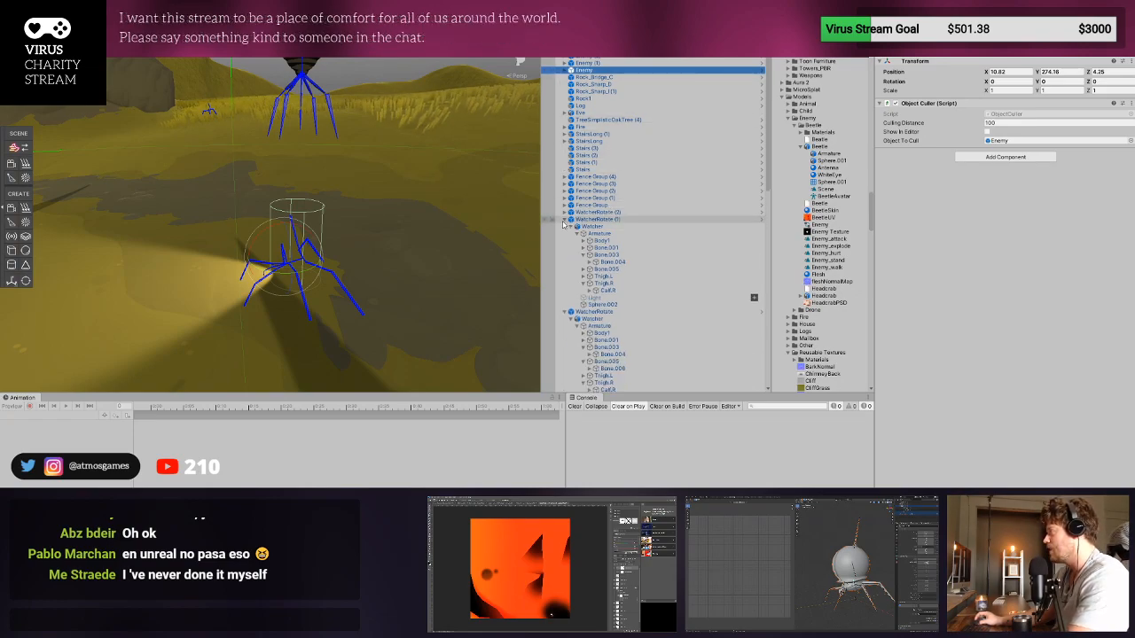
pyautogui.click(564, 220)
pyautogui.click(564, 226)
pyautogui.scroll(1, 576, 160)
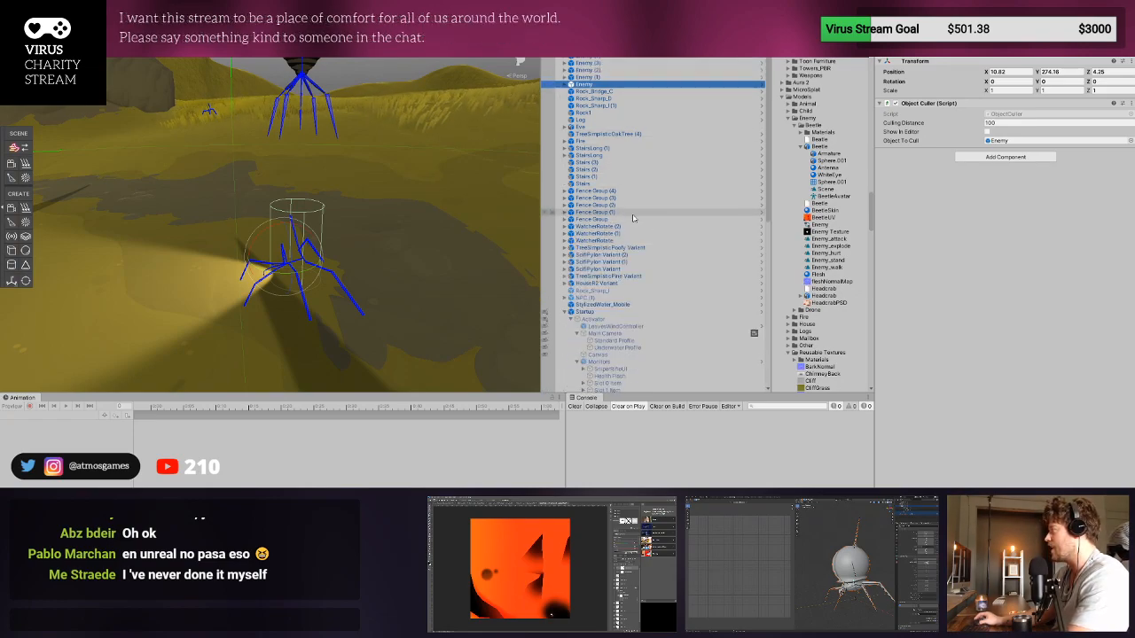
# - Select the Enemy object among the scene enemies and collapse the Startup group
pyautogui.click(605, 76)
pyautogui.keyDown('shift'); pyautogui.click(597, 59); pyautogui.keyUp('shift')
pyautogui.scroll(-2, 625, 106)
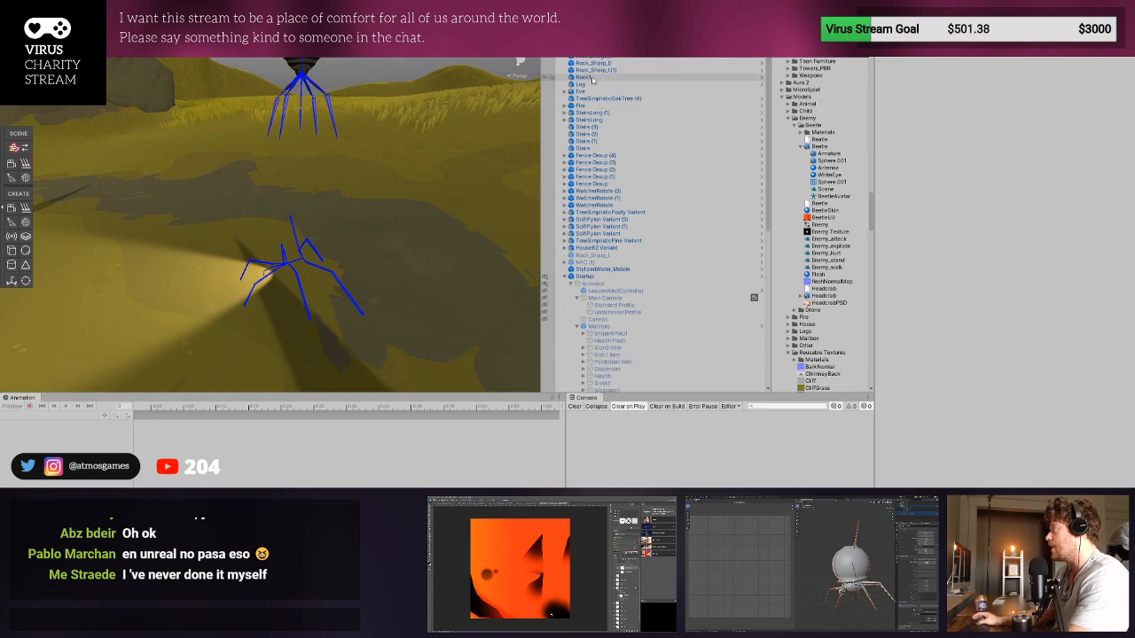
pyautogui.click(612, 49)
pyautogui.click(565, 277)
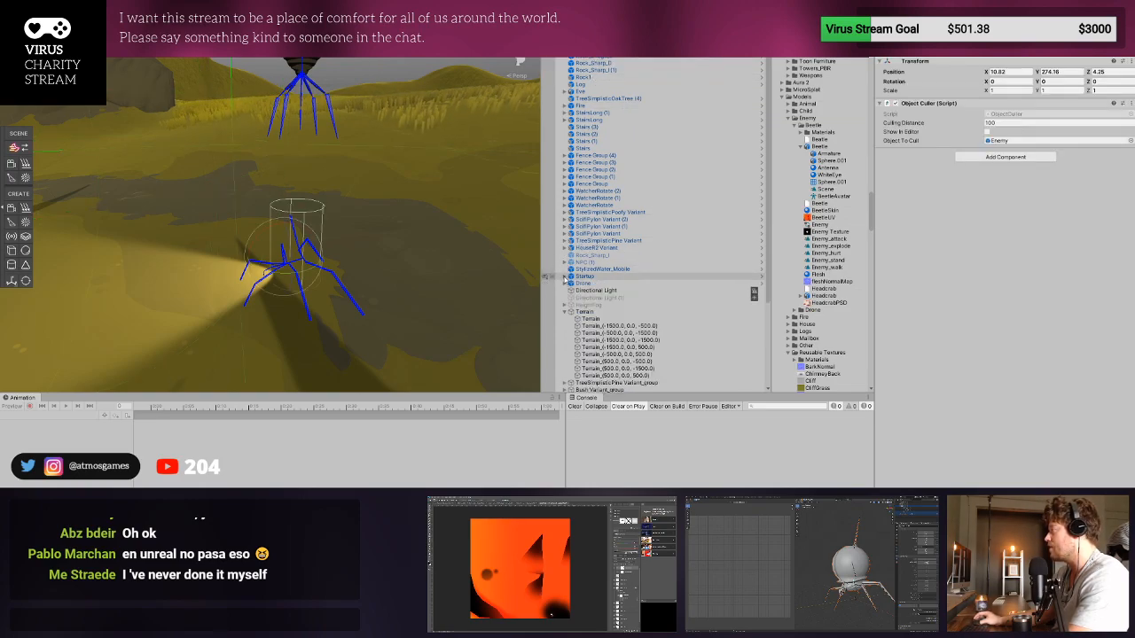
pyautogui.click(564, 312)
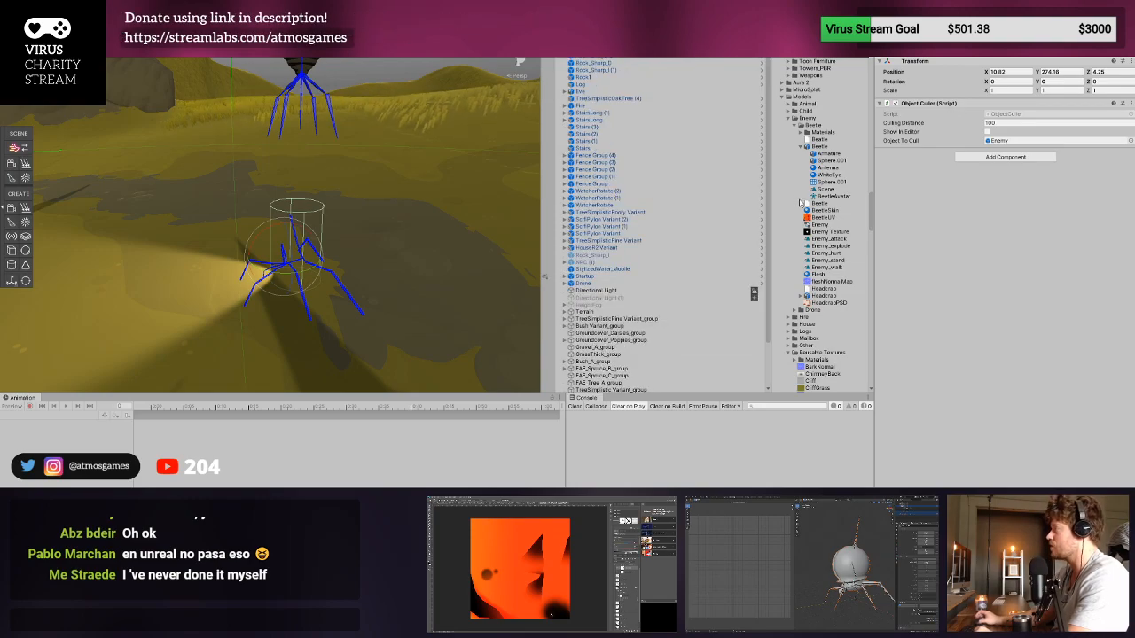
pyautogui.click(592, 57)
pyautogui.scroll(-10, 411, 221)
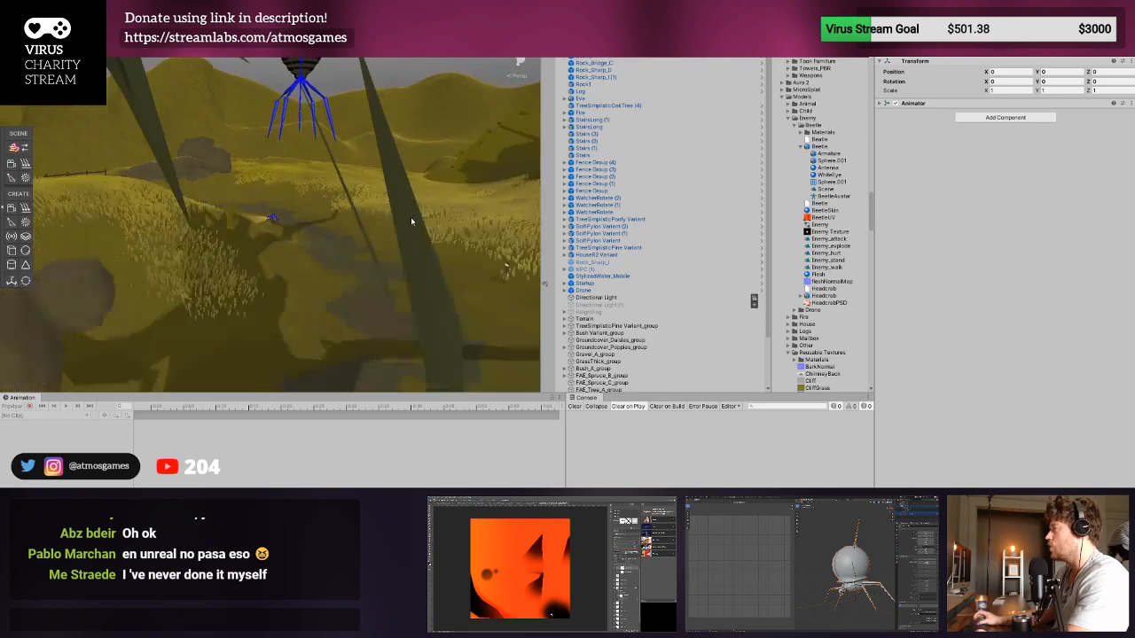
pyautogui.hotkey('ctrl', 'z')
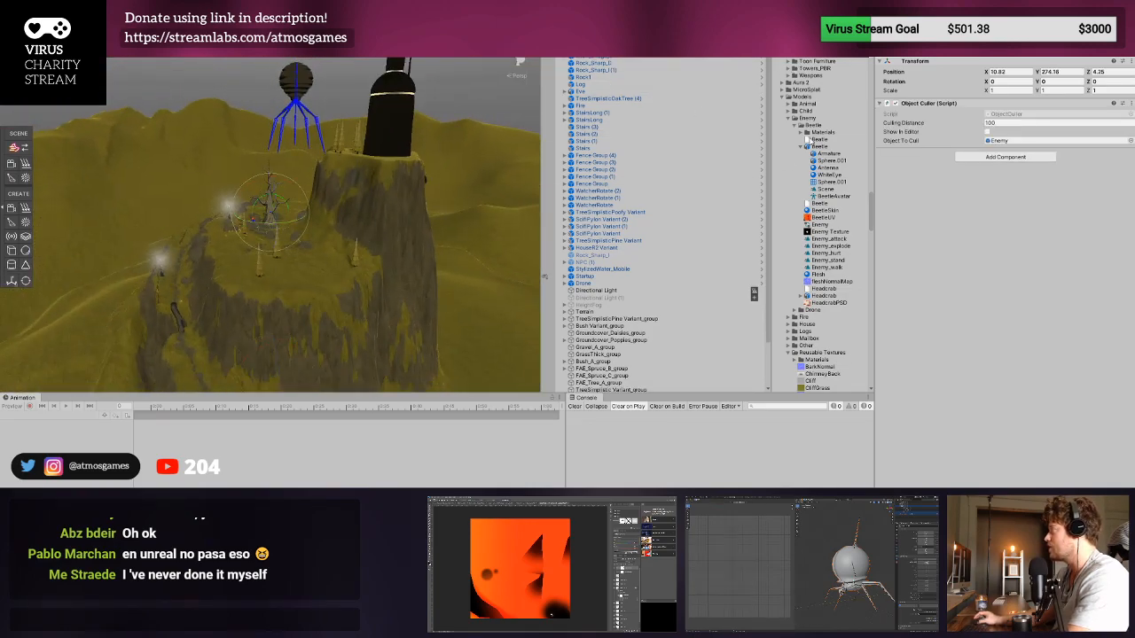
# - Place the Beetle model from the project's Enemy models in the scene on the grass near the existing enemy
pyautogui.moveTo(818, 146); pyautogui.dragTo(284, 222)
pyautogui.press('f')
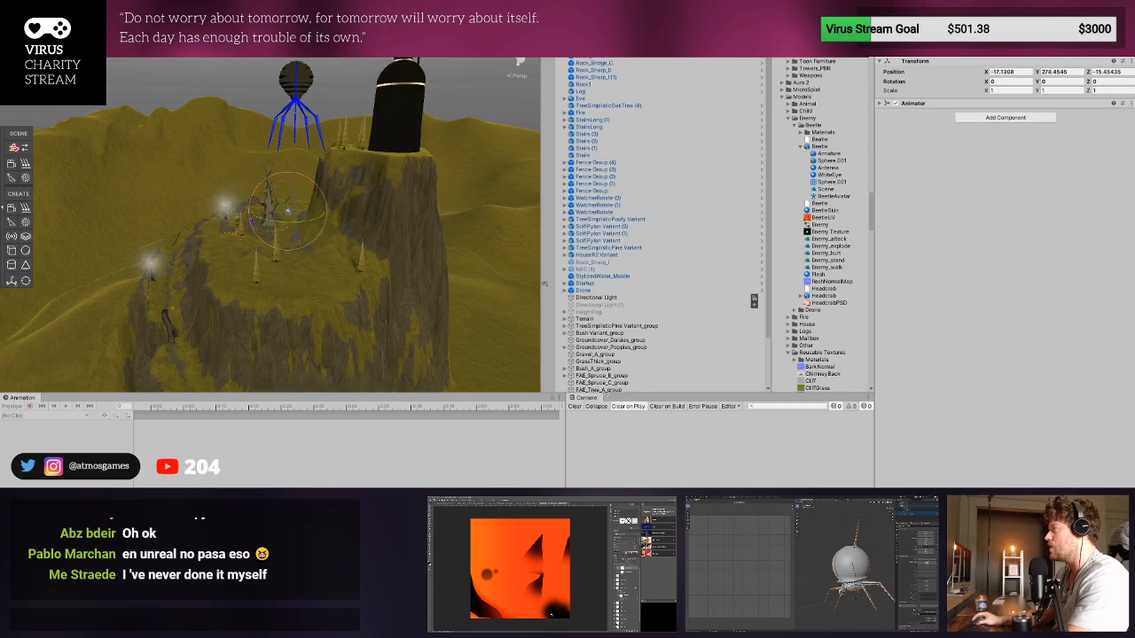
pyautogui.press('w')
pyautogui.moveTo(257, 248)
pyautogui.mouseDown(button='right')
pyautogui.moveTo(197, 271)
pyautogui.moveTo(273, 261)
pyautogui.mouseUp(button='right')
pyautogui.press('a')
pyautogui.moveTo(273, 261); pyautogui.dragTo(446, 221, button='middle')
pyautogui.moveTo(488, 220); pyautogui.dragTo(442, 230, button='right')
pyautogui.scroll(-3, 441, 226)
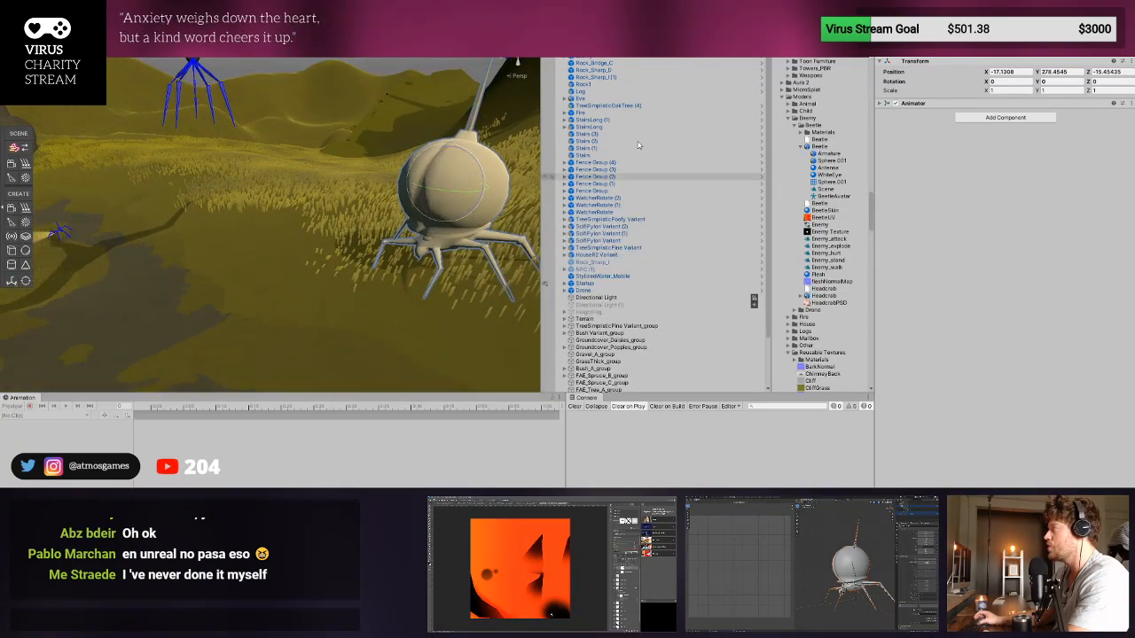
# - Compare the existing Enemy with the newly placed Beetle, viewing each in the scene
pyautogui.scroll(6, 565, 62)
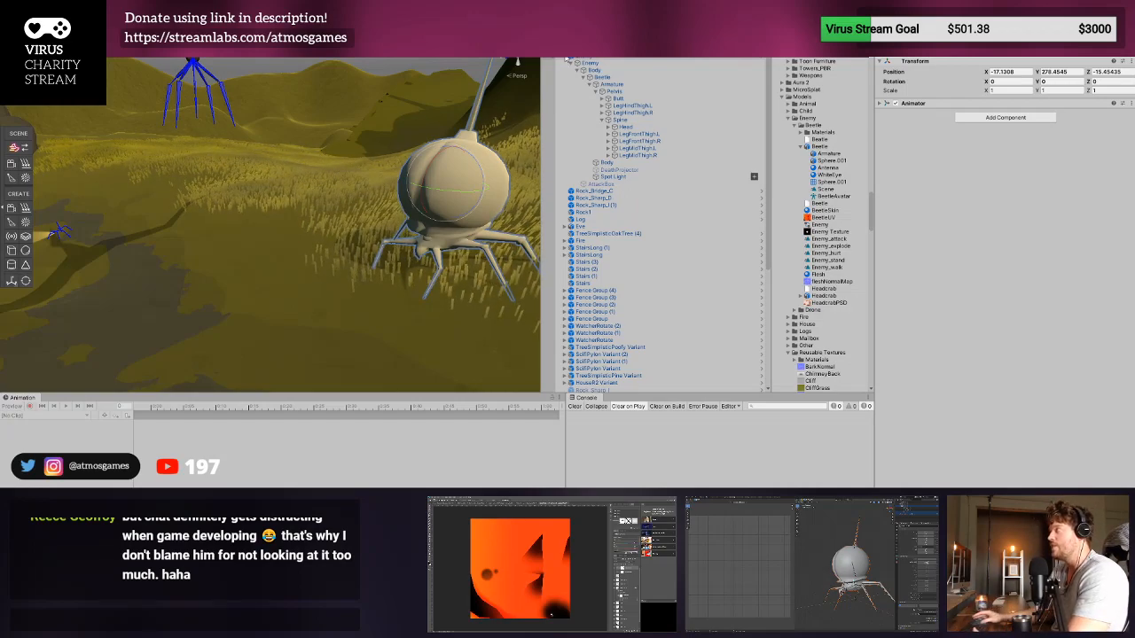
pyautogui.click(593, 59)
pyautogui.moveTo(266, 228); pyautogui.dragTo(213, 230, button='right')
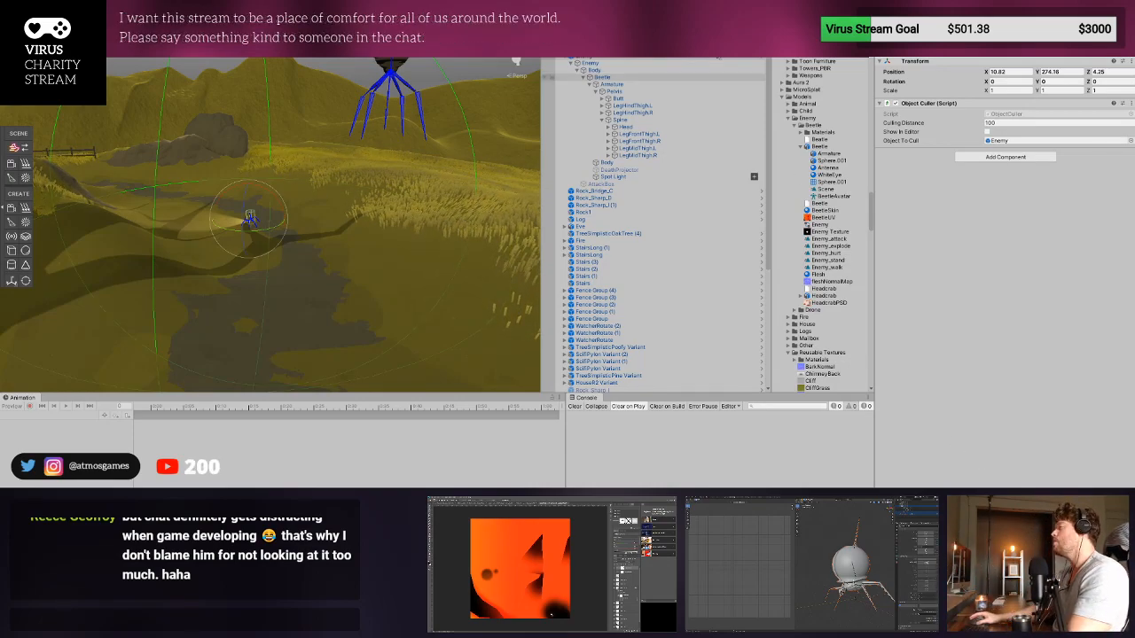
pyautogui.click(570, 62)
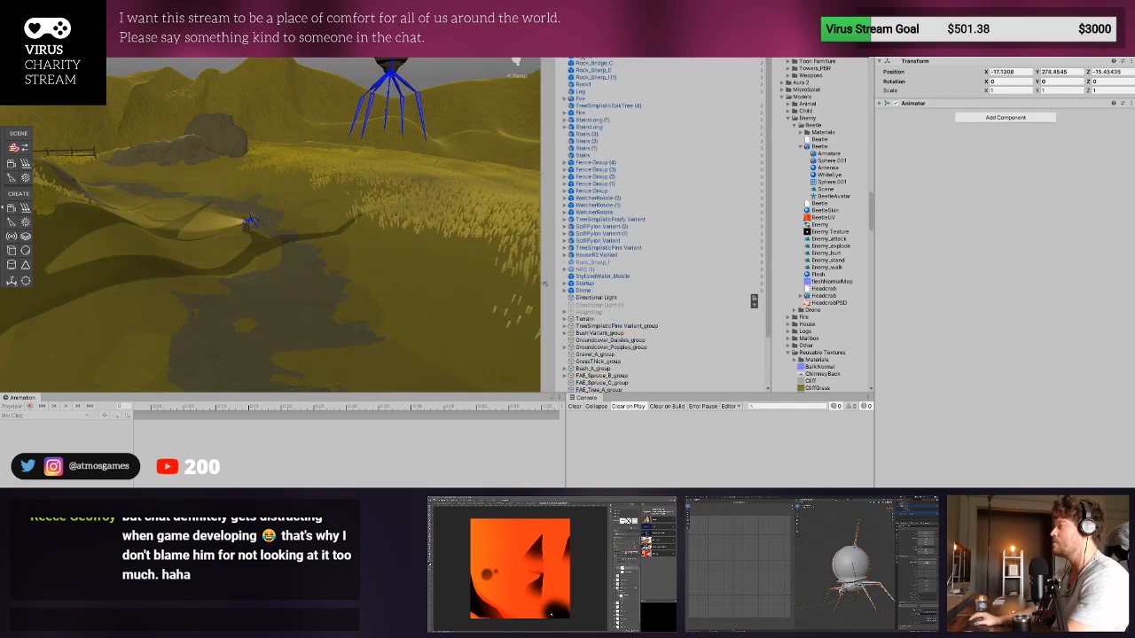
pyautogui.moveTo(472, 80); pyautogui.dragTo(411, 108, button='middle')
pyautogui.moveTo(412, 109); pyautogui.dragTo(433, 131, button='right')
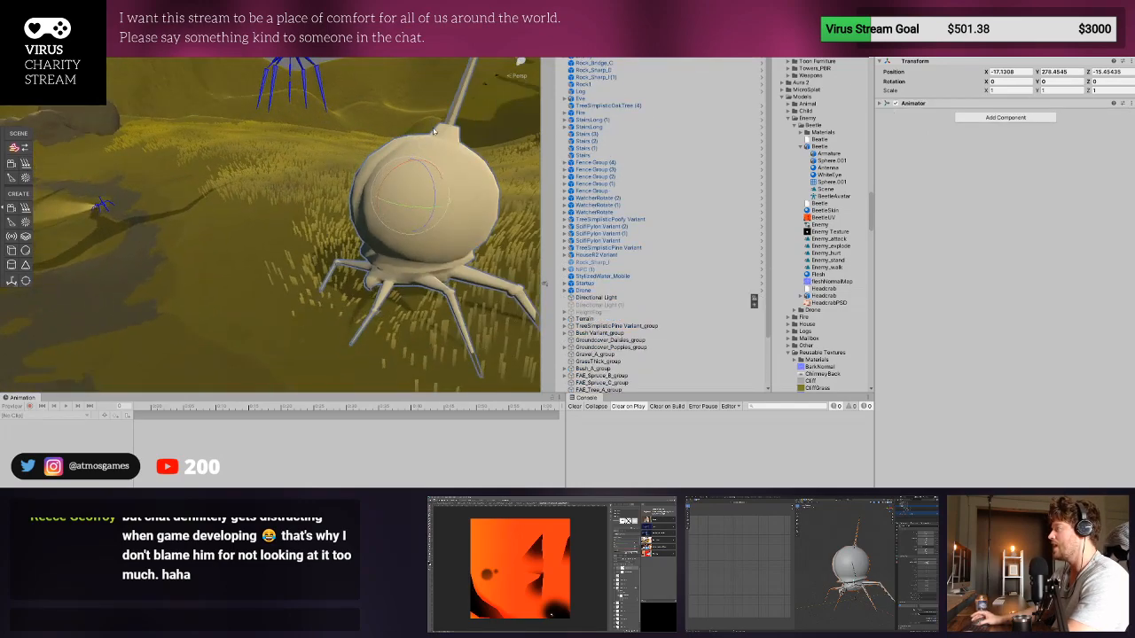
# - Expand the newly placed Beetle in the hierarchy and inspect its child objects
pyautogui.click(603, 60)
pyautogui.click(586, 51)
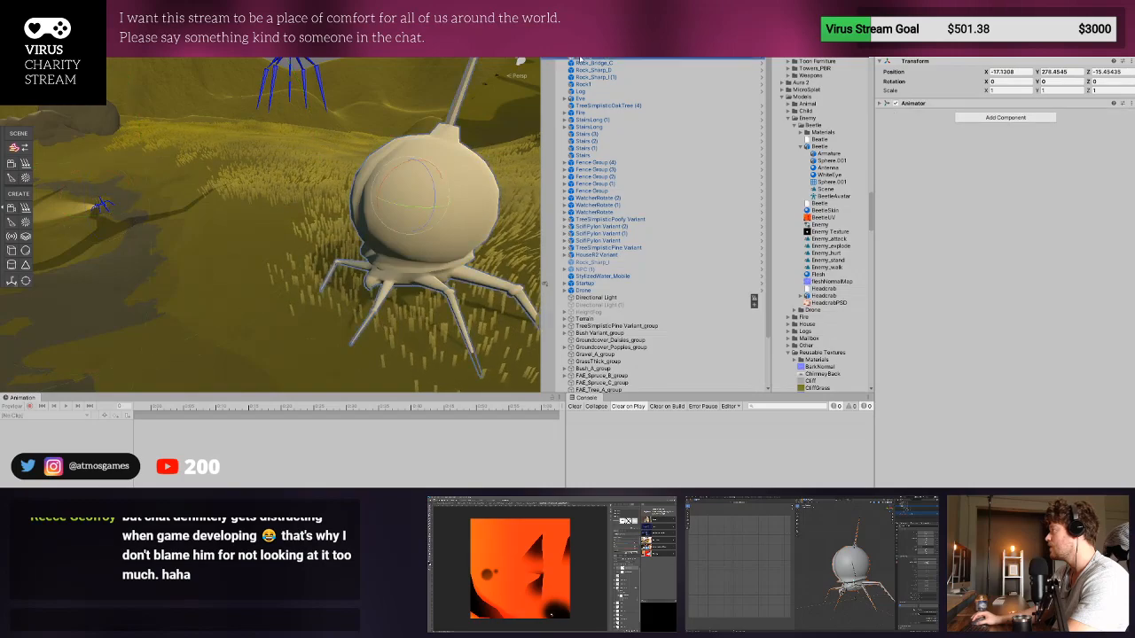
pyautogui.click(582, 57)
pyautogui.click(565, 51)
pyautogui.click(575, 59)
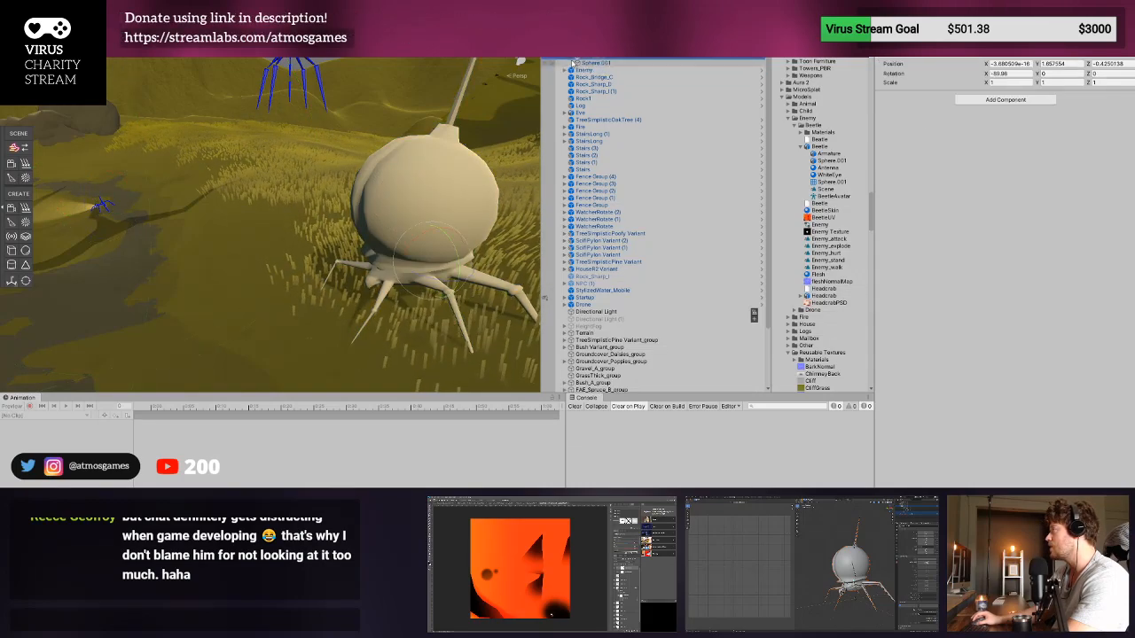
# - Inspect the components of the existing Enemy and the Enemy object nested inside it
pyautogui.click(571, 71)
pyautogui.click(589, 77)
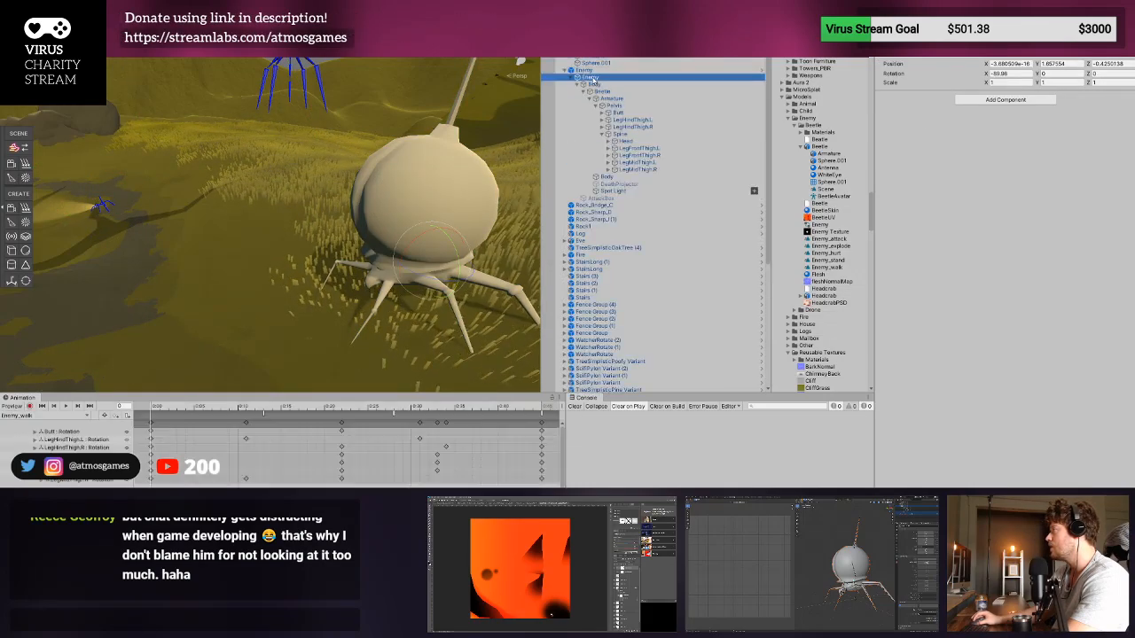
pyautogui.click(571, 78)
pyautogui.click(585, 71)
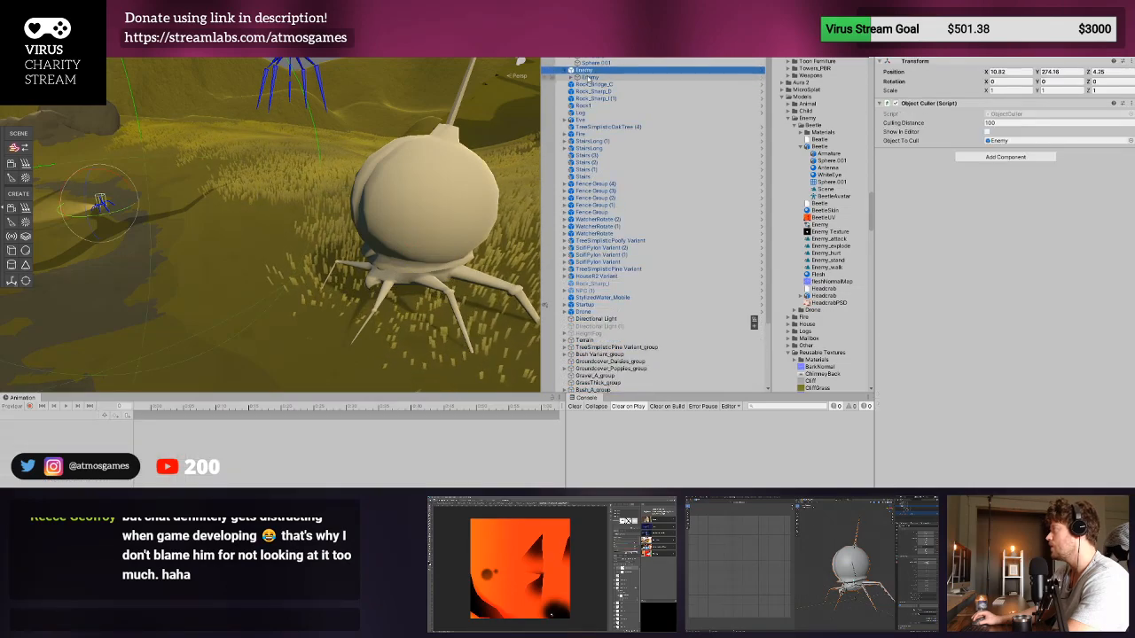
# - Try pasting a copy of the nested Enemy object under the new Beetle, with its position at 0, 0, 0
pyautogui.click(589, 78)
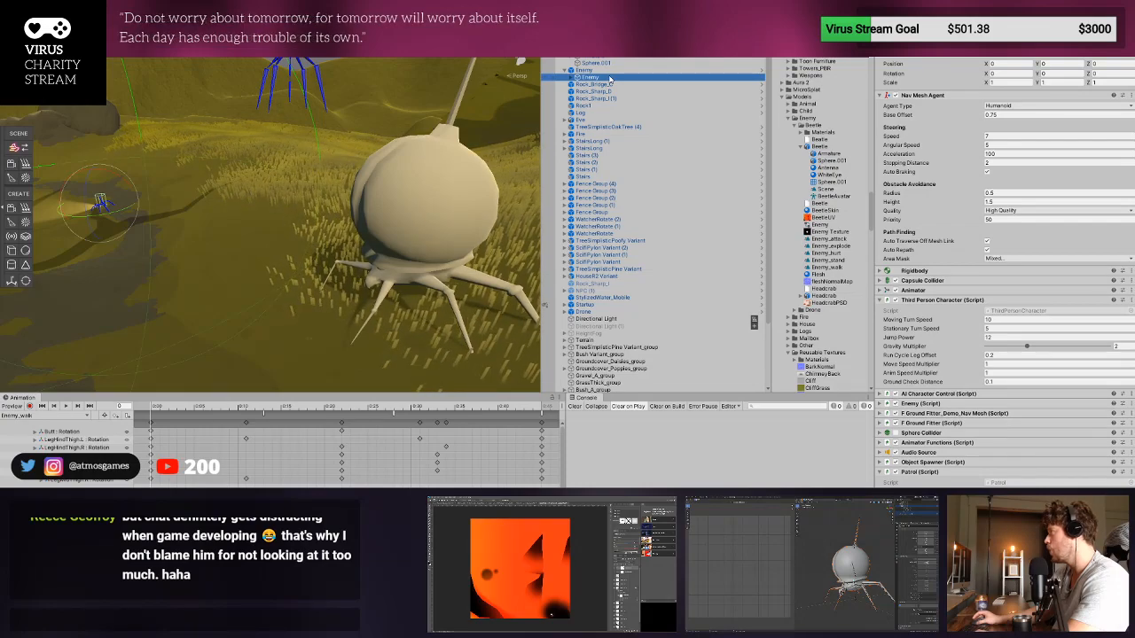
pyautogui.press('Up')
pyautogui.press('Up')
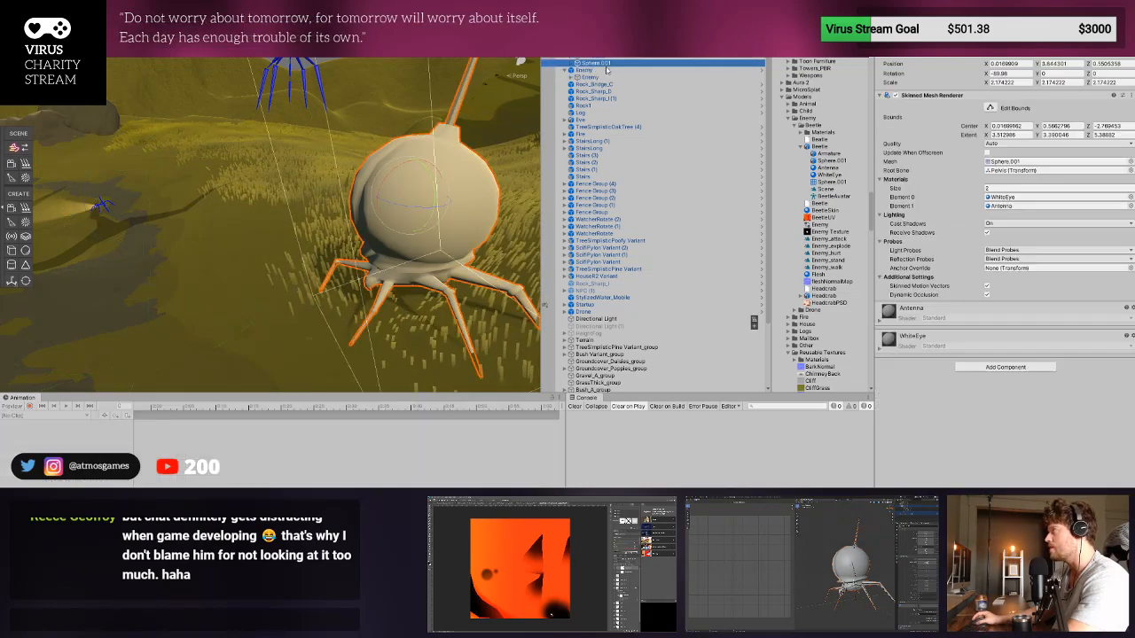
pyautogui.hotkey('ctrl', 'v')
pyautogui.click(1008, 64)
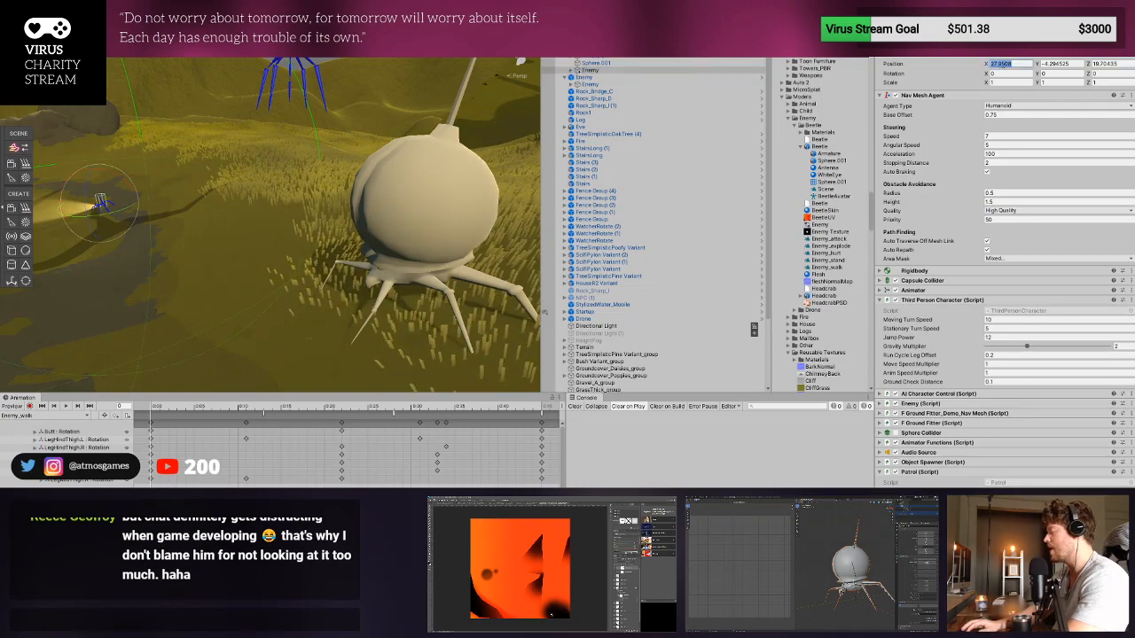
pyautogui.write('0')
pyautogui.press('Tab')
pyautogui.write('0')
pyautogui.press('Tab')
pyautogui.write('0')
pyautogui.press('Tab')
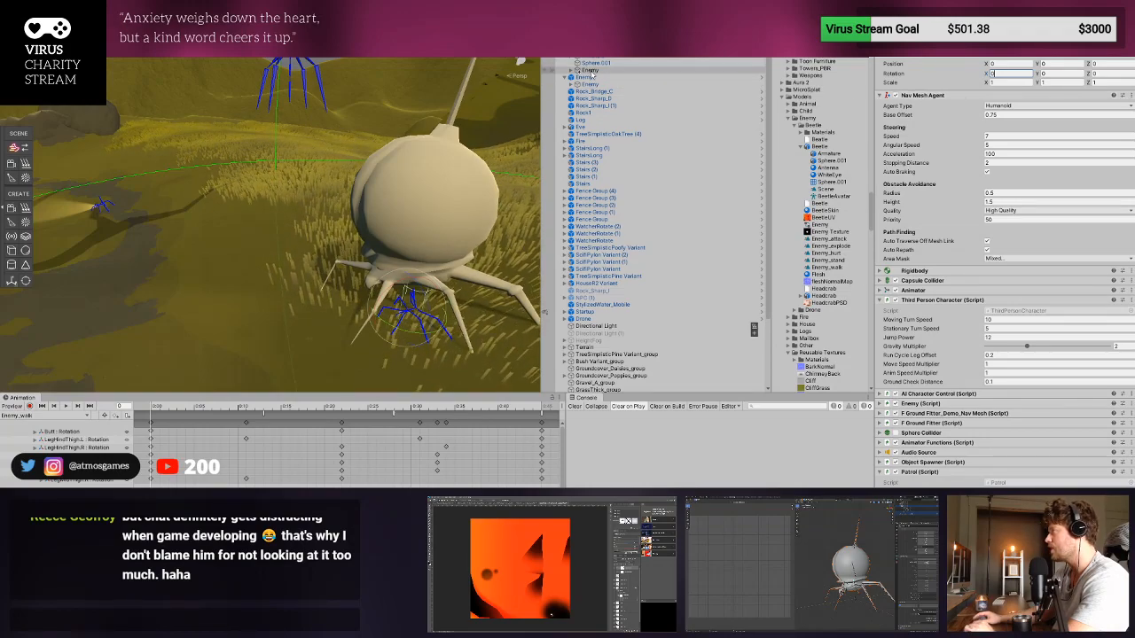
# - Check the children of the pasted Enemy copy and delete the copy
pyautogui.click(571, 71)
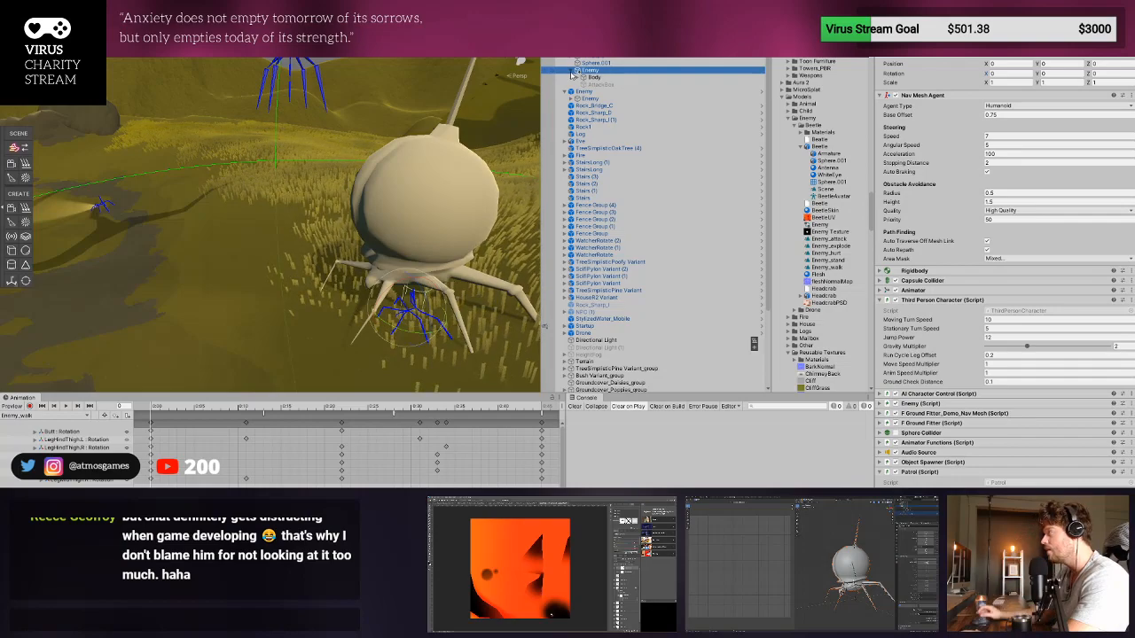
pyautogui.click(571, 73)
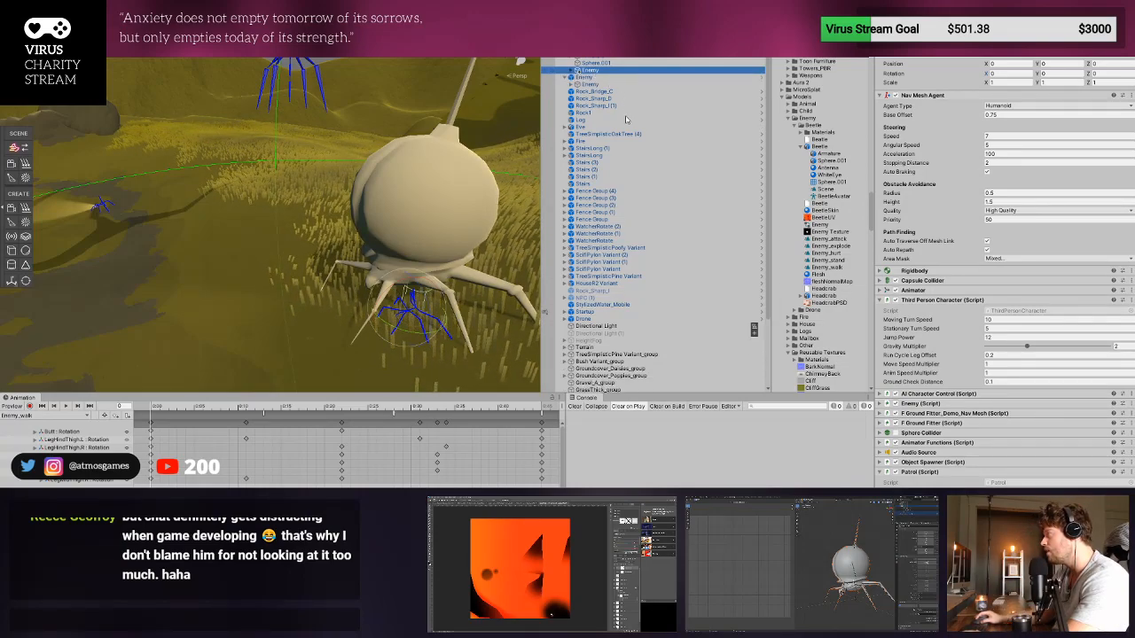
pyautogui.press('Delete')
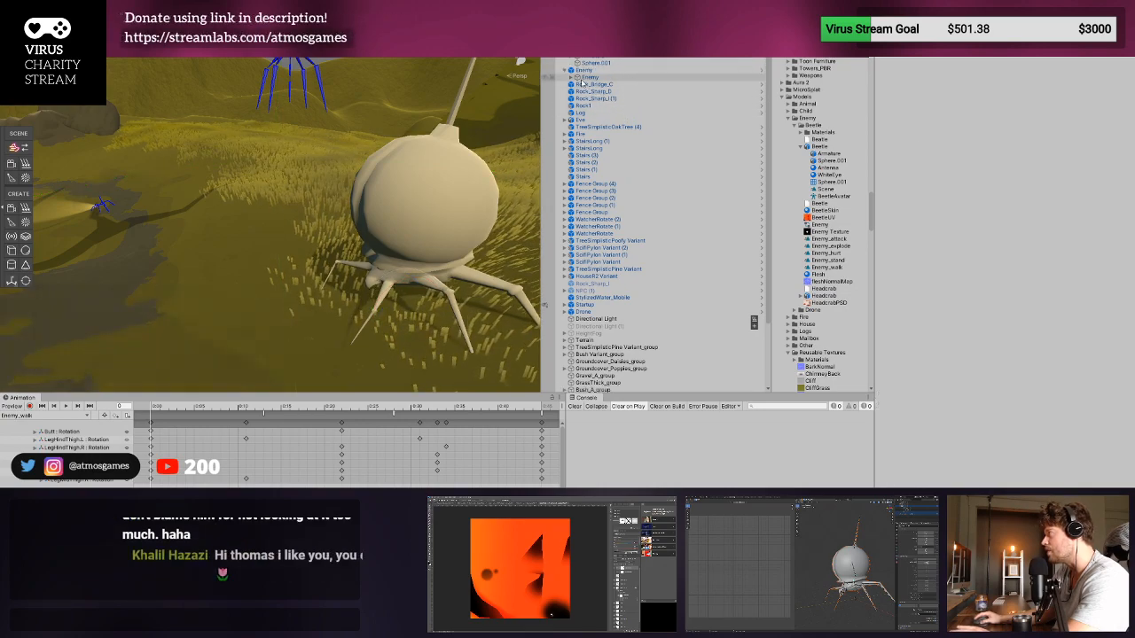
# - Expand the original Enemy's Body and Beetle objects and inspect the Beetle's Body mesh renderer settings
pyautogui.click(571, 78)
pyautogui.click(600, 87)
pyautogui.click(577, 85)
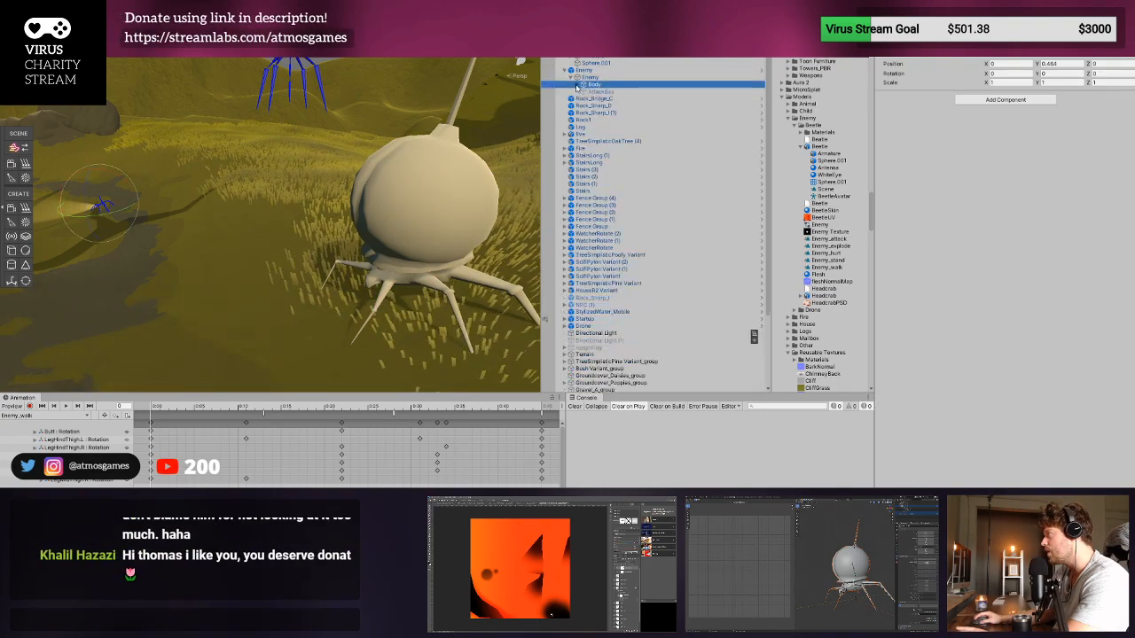
pyautogui.click(600, 92)
pyautogui.click(596, 86)
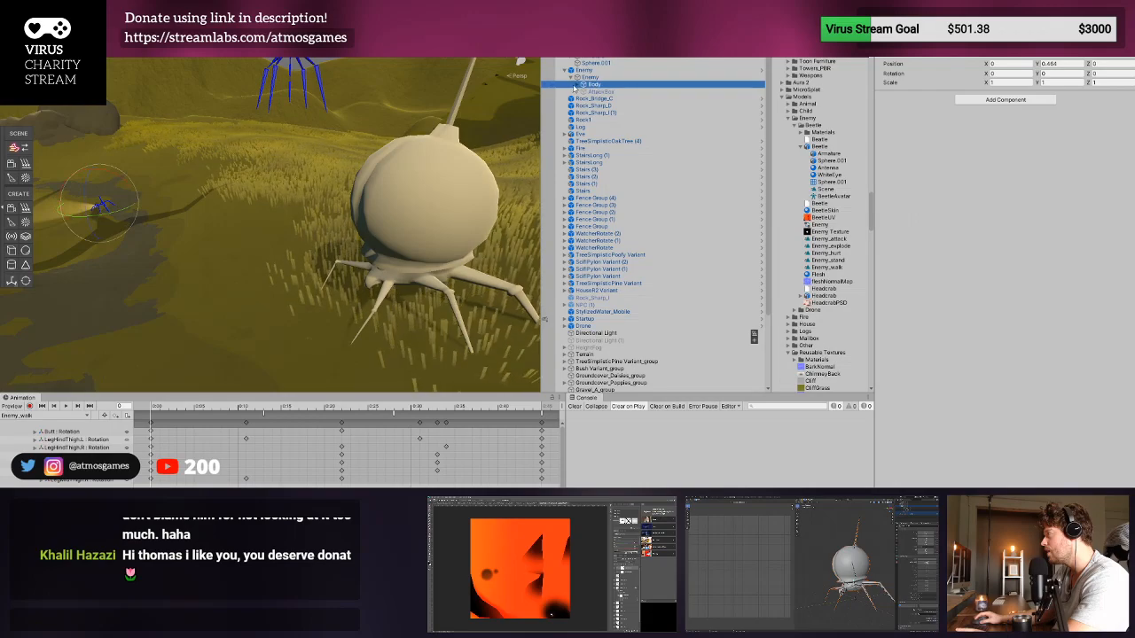
pyautogui.click(577, 85)
pyautogui.click(600, 92)
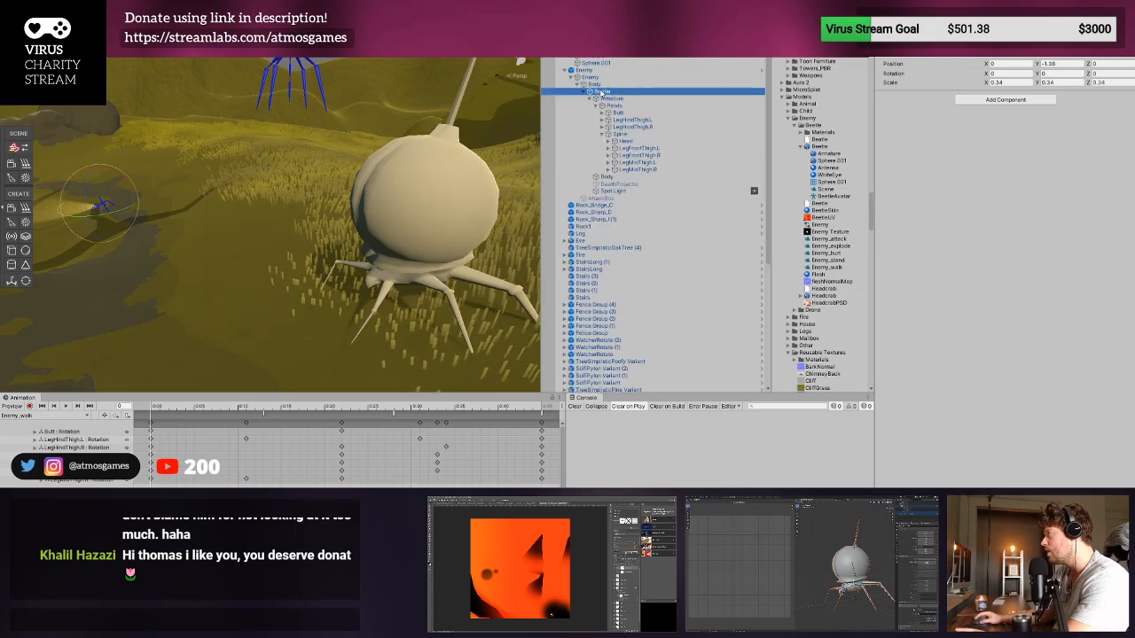
pyautogui.click(608, 178)
pyautogui.click(583, 92)
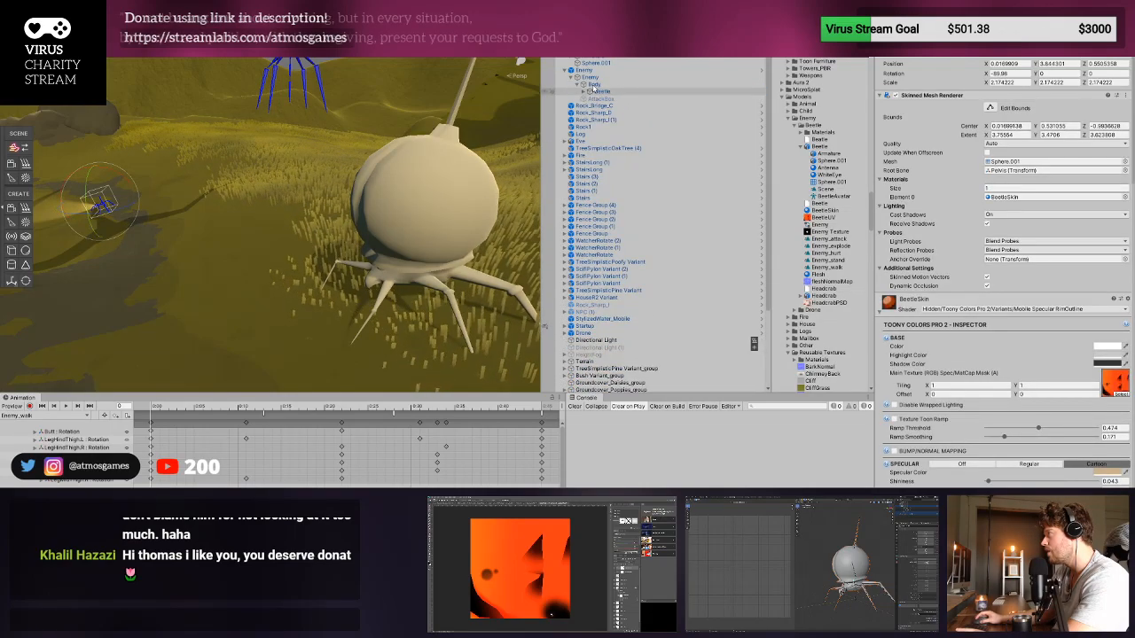
# - Put a copy of the newly placed Beetle inside the Enemy's Body, alongside the existing Beetle
pyautogui.click(589, 92)
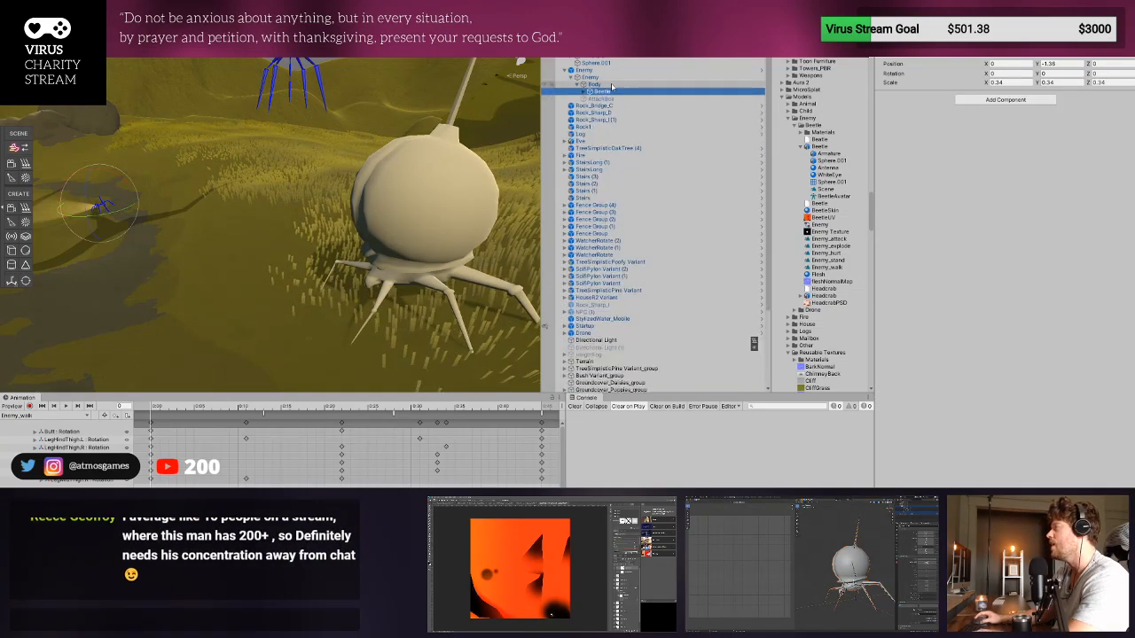
pyautogui.click(594, 50)
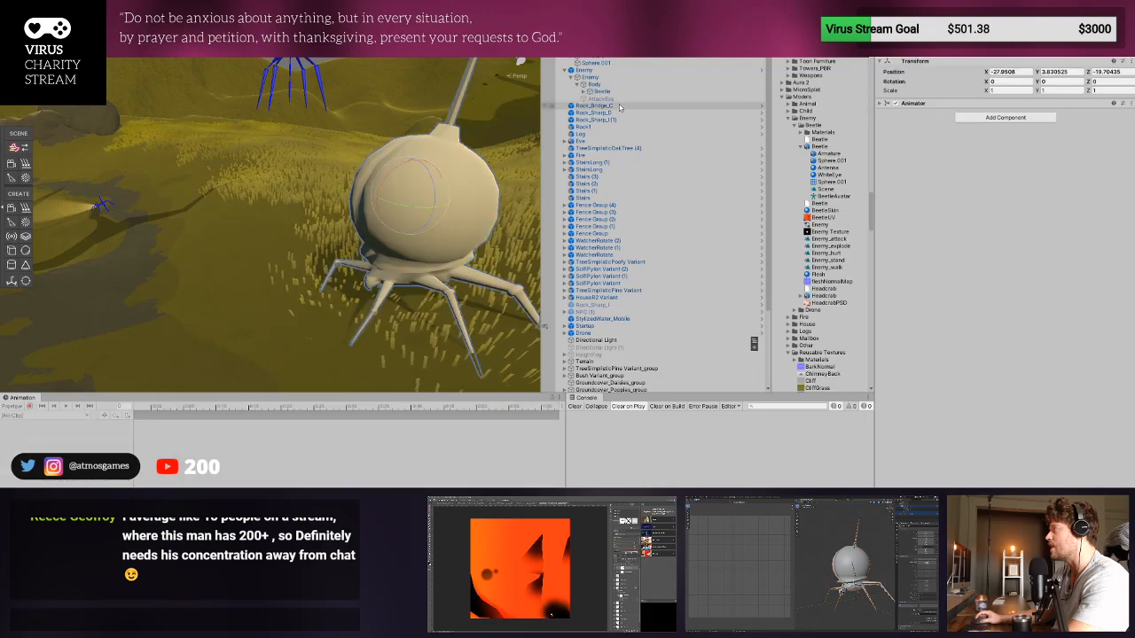
pyautogui.click(614, 92)
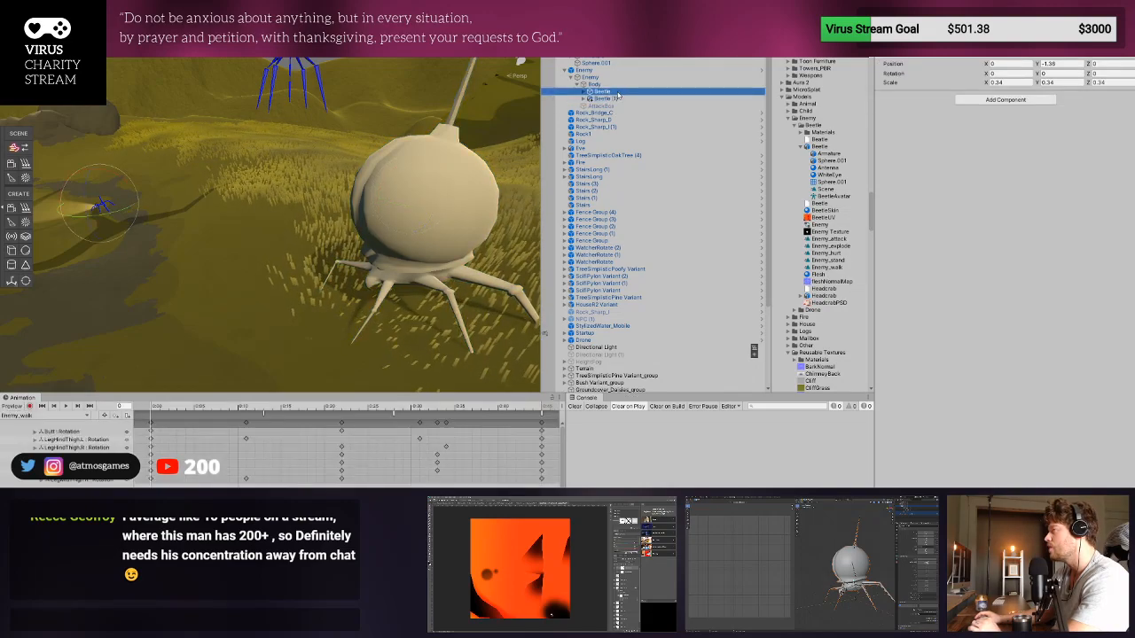
pyautogui.click(609, 99)
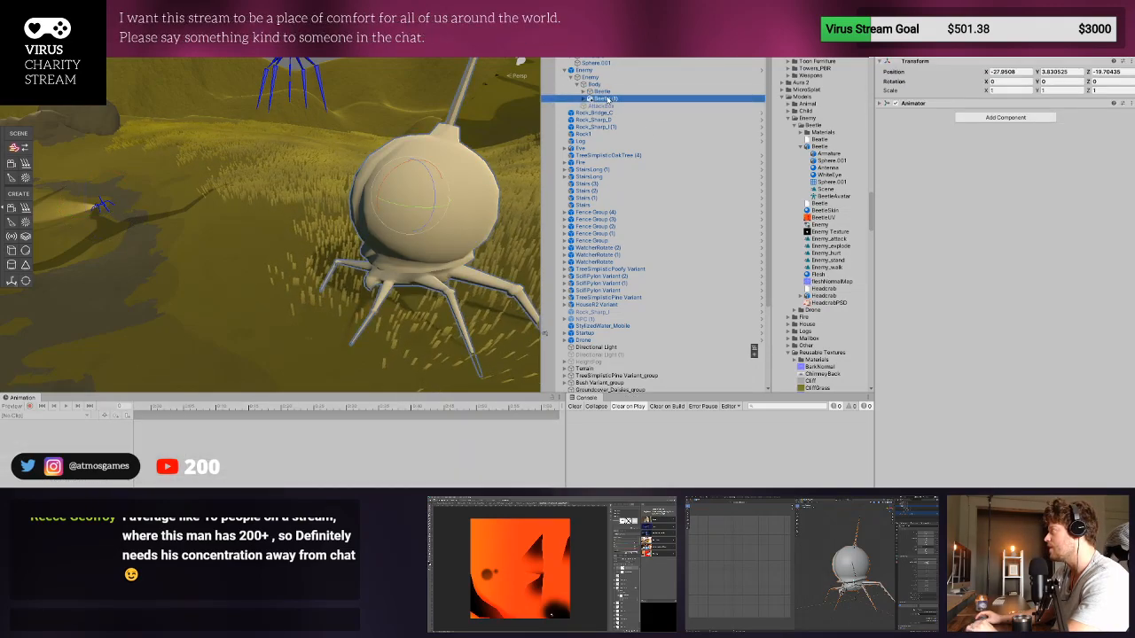
# - Set the Beetle copy's scale to 0.34 and its position to 0 on all axes
pyautogui.click(993, 90)
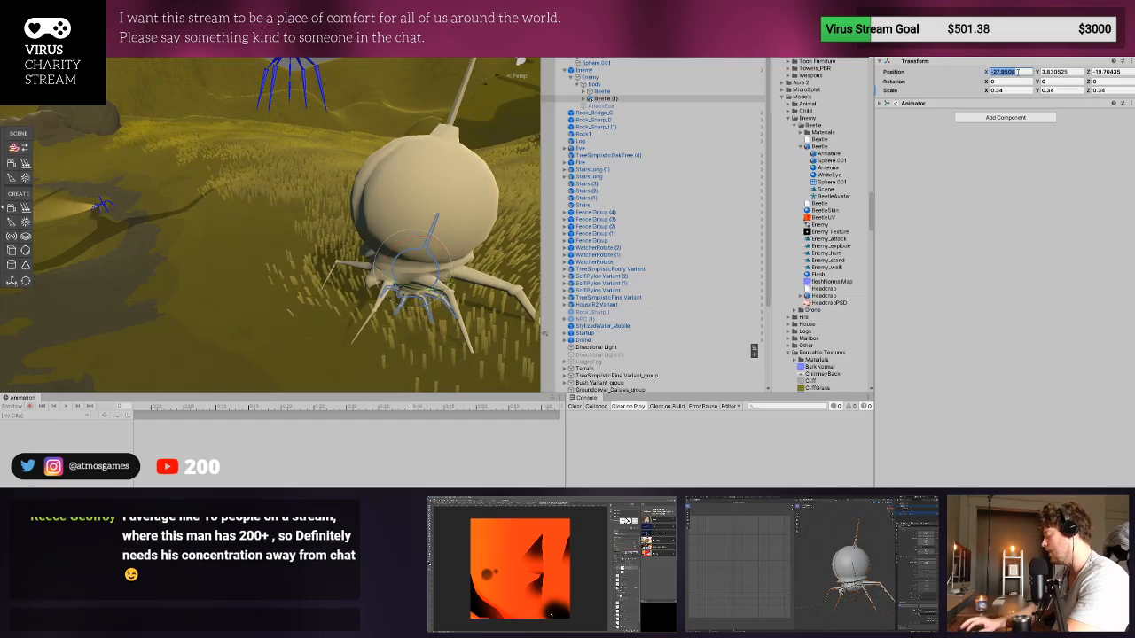
pyautogui.write('0')
pyautogui.press('Return')
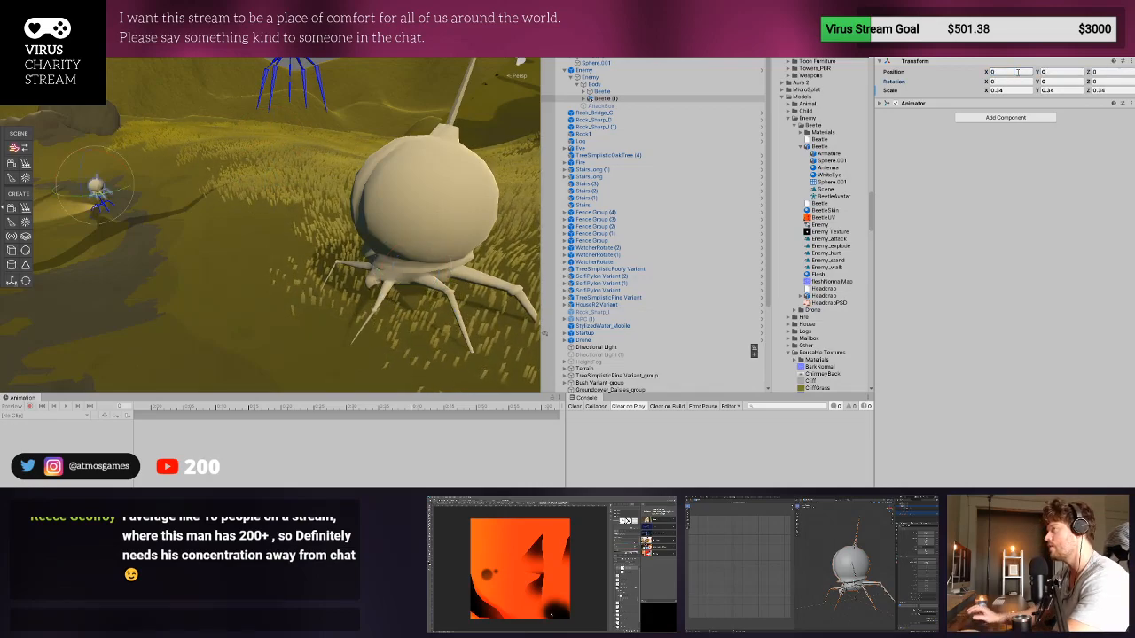
# - Rename the Beetle copy inside the Enemy's Body as Beetle
pyautogui.click(612, 98)
pyautogui.click(619, 100)
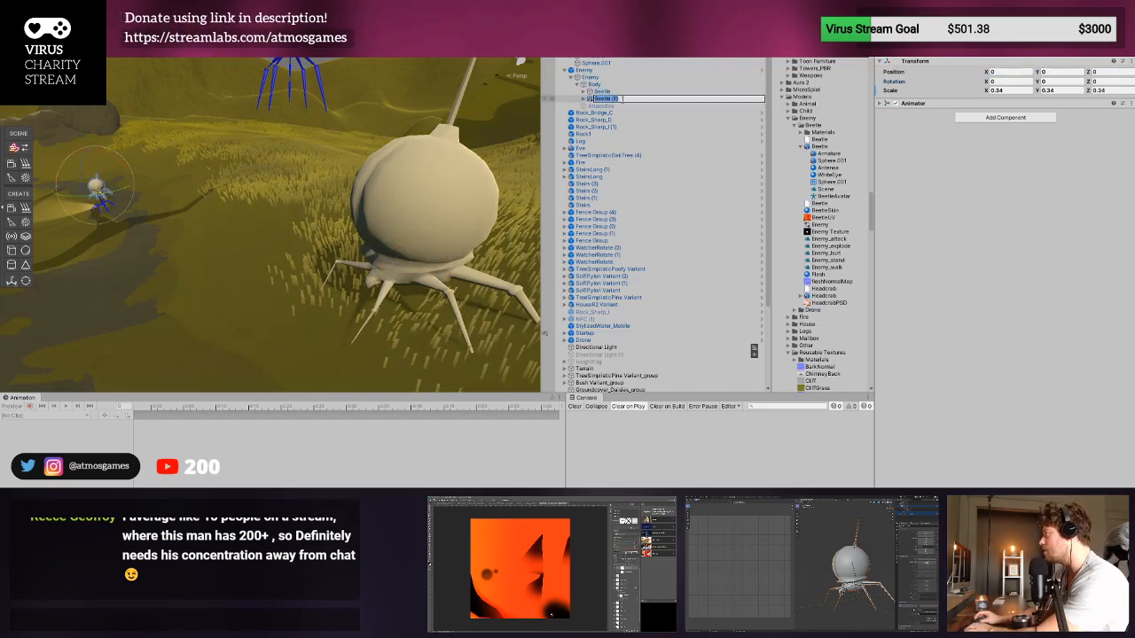
pyautogui.write('Beetle')
pyautogui.press('Return')
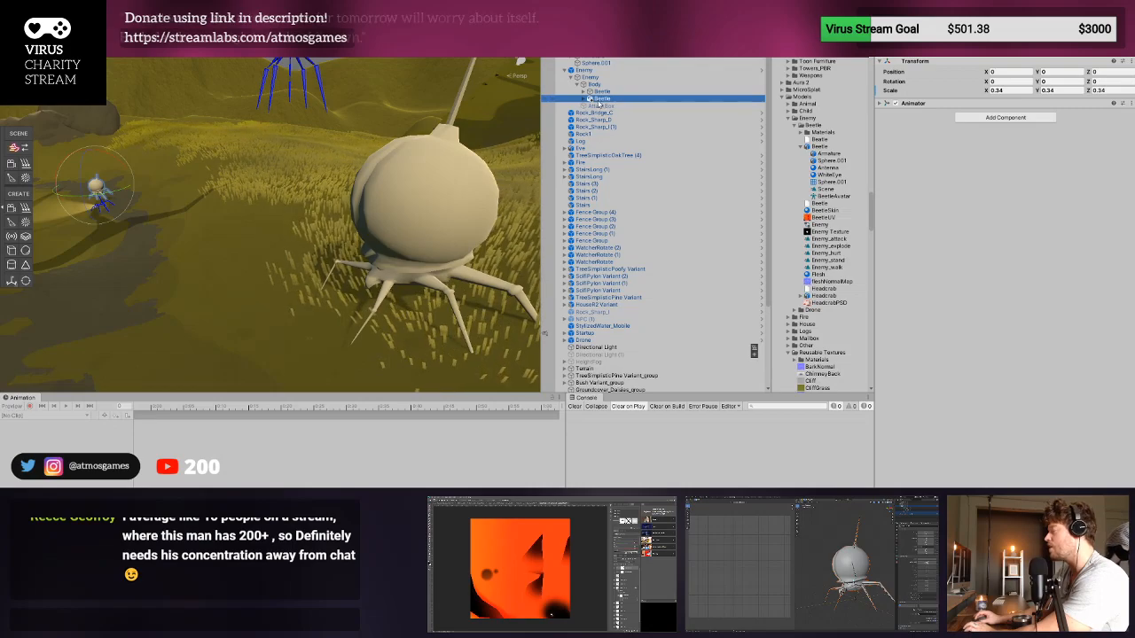
# - Copy the existing Beetle's Y position to the new Beetle in the Enemy's Body, and expand both Beetle objects
pyautogui.click(606, 92)
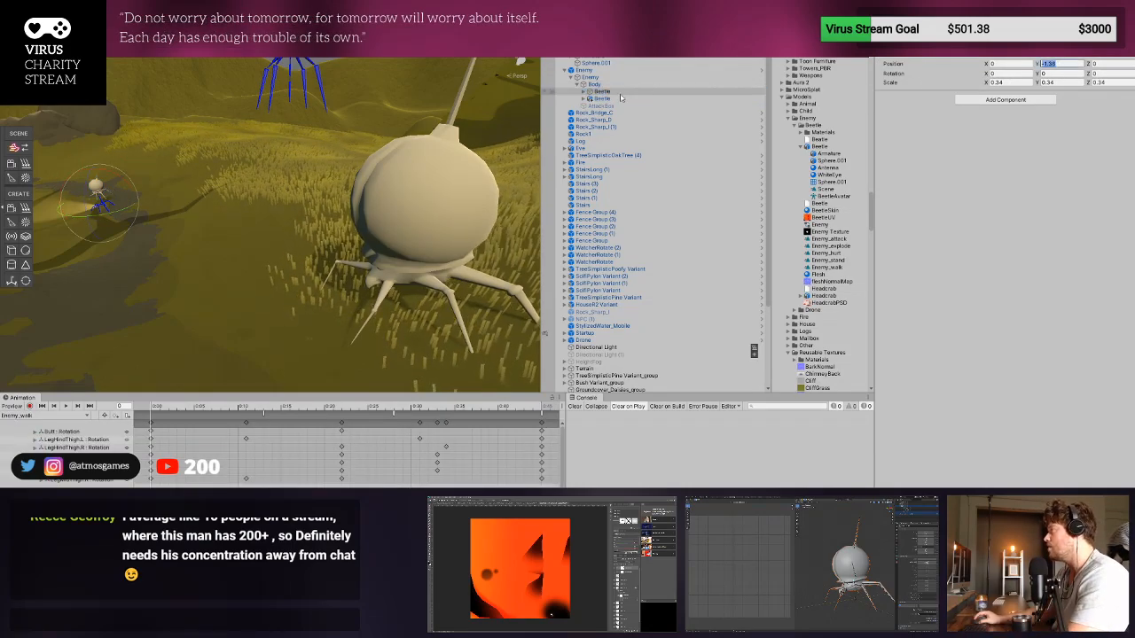
pyautogui.click(603, 99)
pyautogui.click(596, 120)
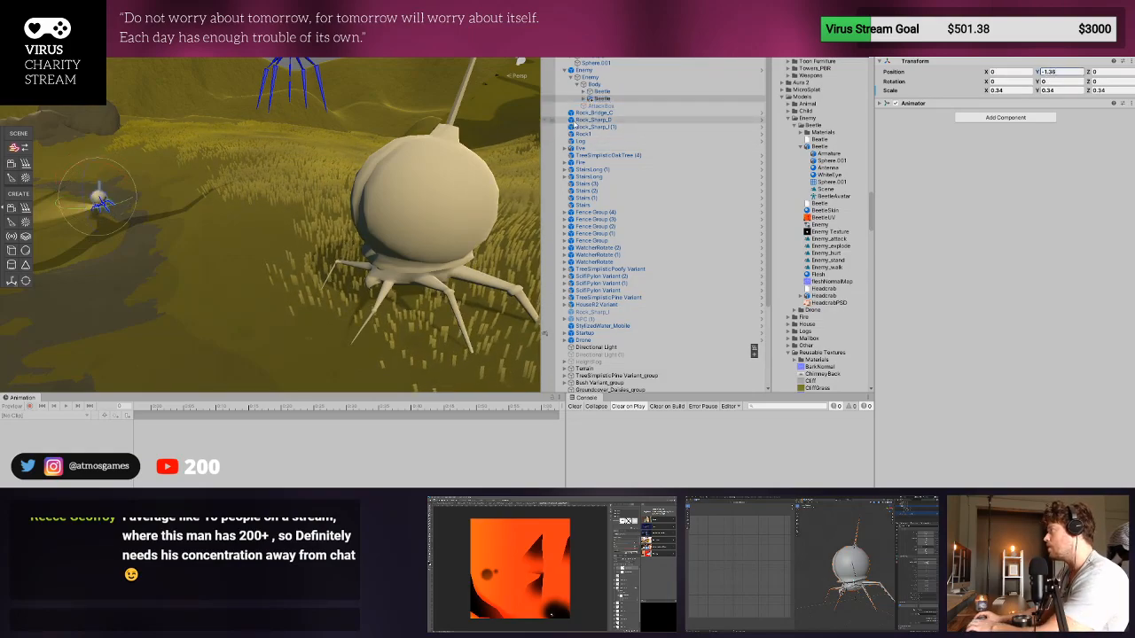
pyautogui.click(583, 98)
pyautogui.click(583, 92)
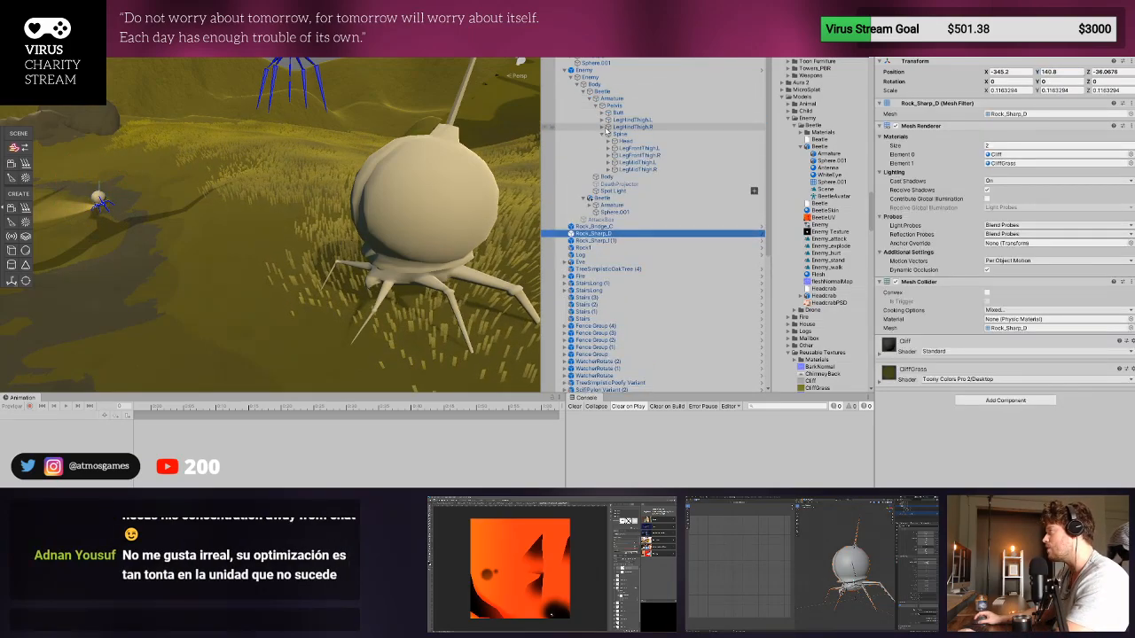
# - Copy the Spot Light from the old Beetle into the new Beetle inside the Enemy's Body
pyautogui.click(623, 190)
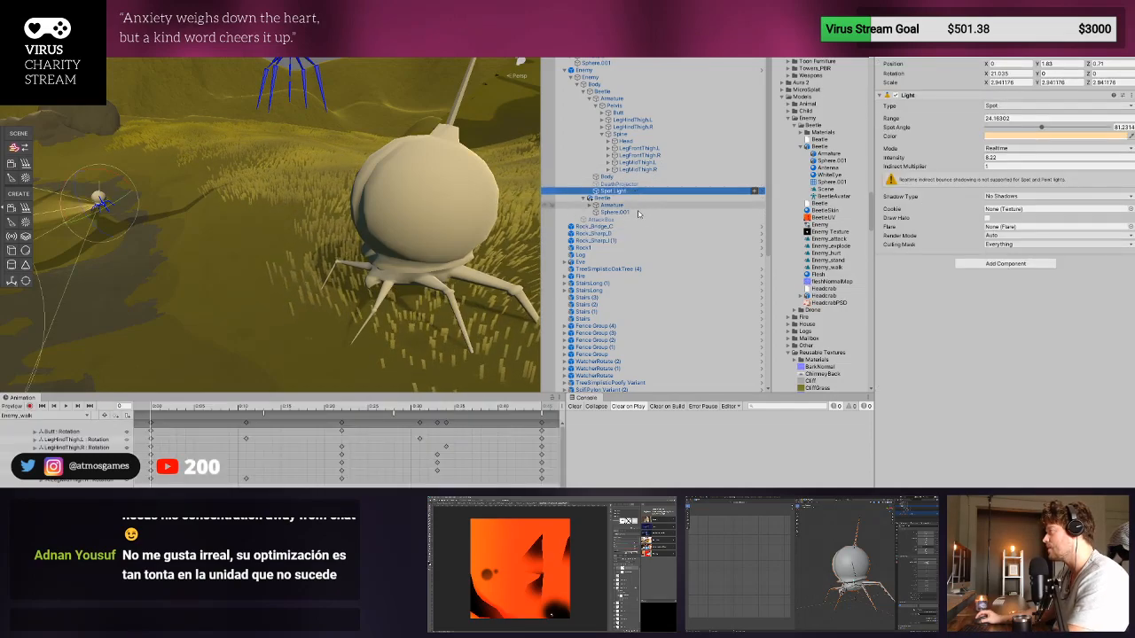
pyautogui.click(640, 213)
pyautogui.hotkey('ctrl', 'v')
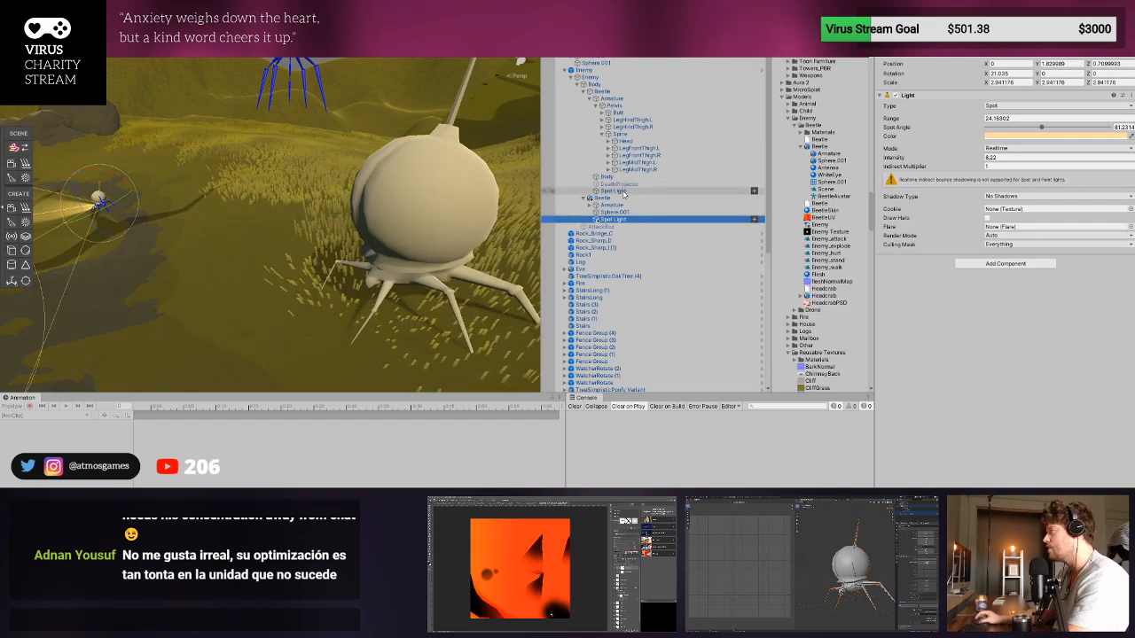
pyautogui.click(623, 192)
pyautogui.moveTo(102, 167); pyautogui.dragTo(171, 174)
pyautogui.hotkey('ctrl', 'z')
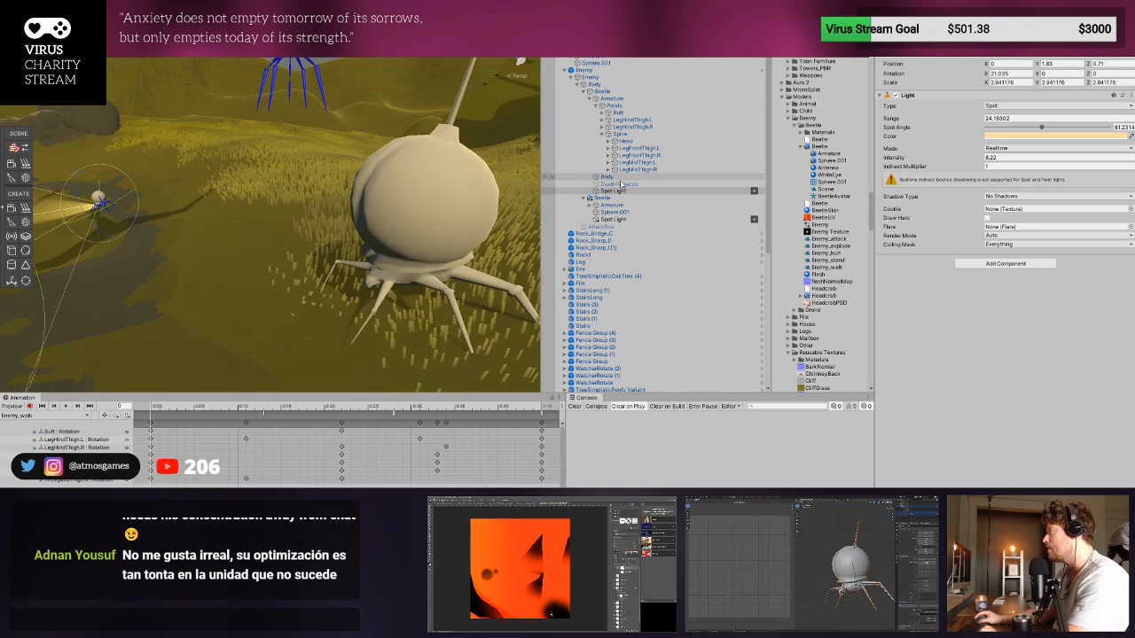
# - Copy the DeathProjector from the old Beetle into the new Beetle, and collapse the old Beetle's Pelvis bones
pyautogui.click(624, 185)
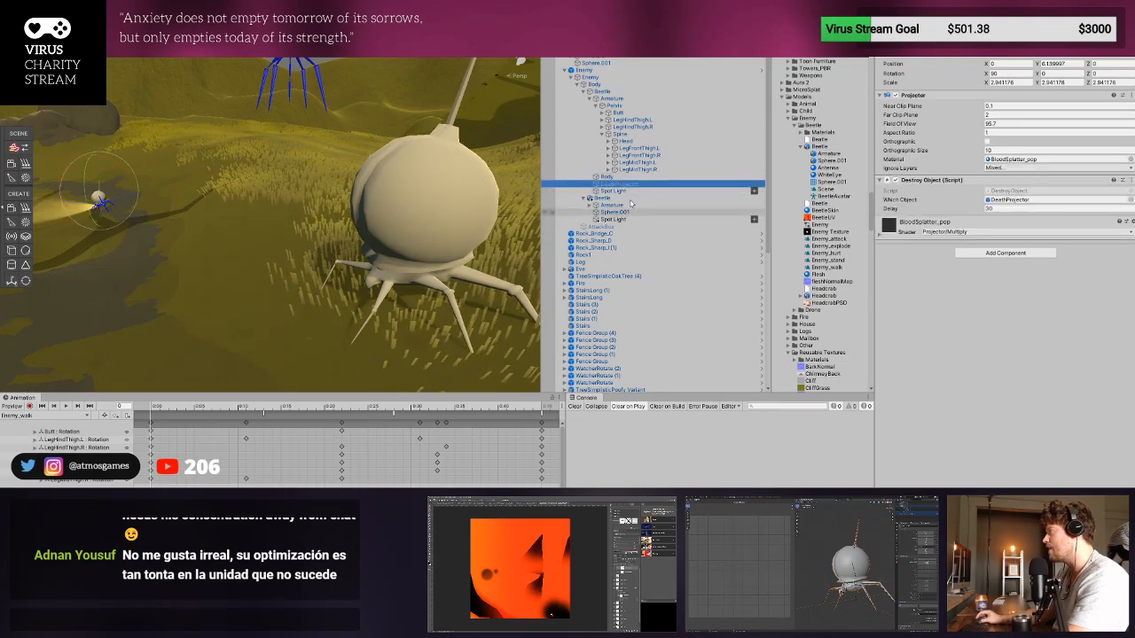
pyautogui.click(626, 219)
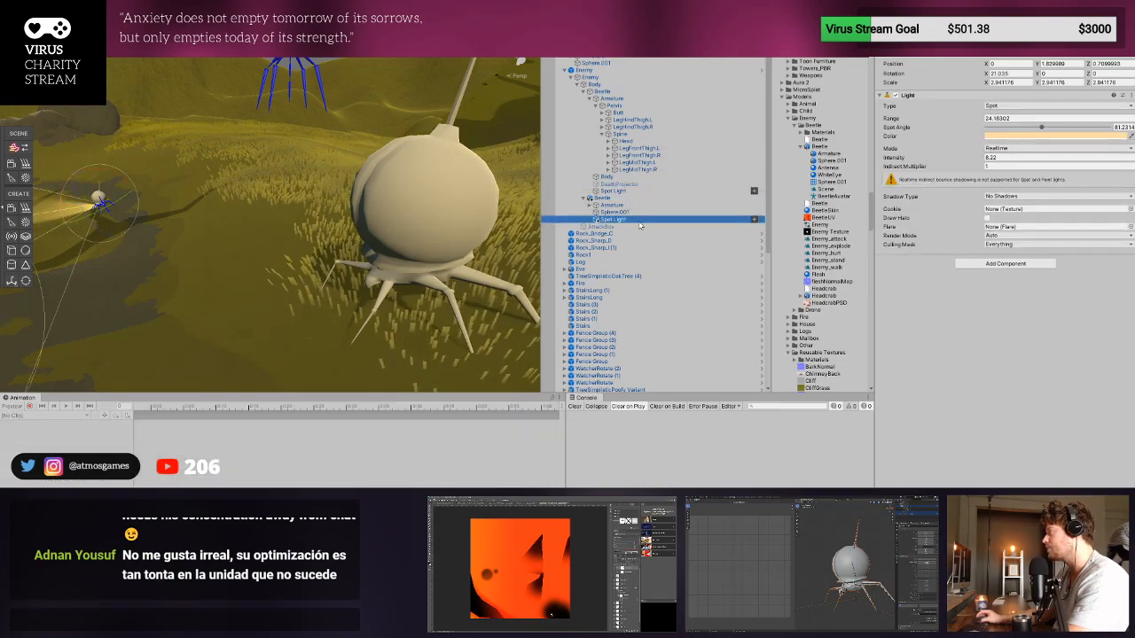
pyautogui.hotkey('ctrl', 'v')
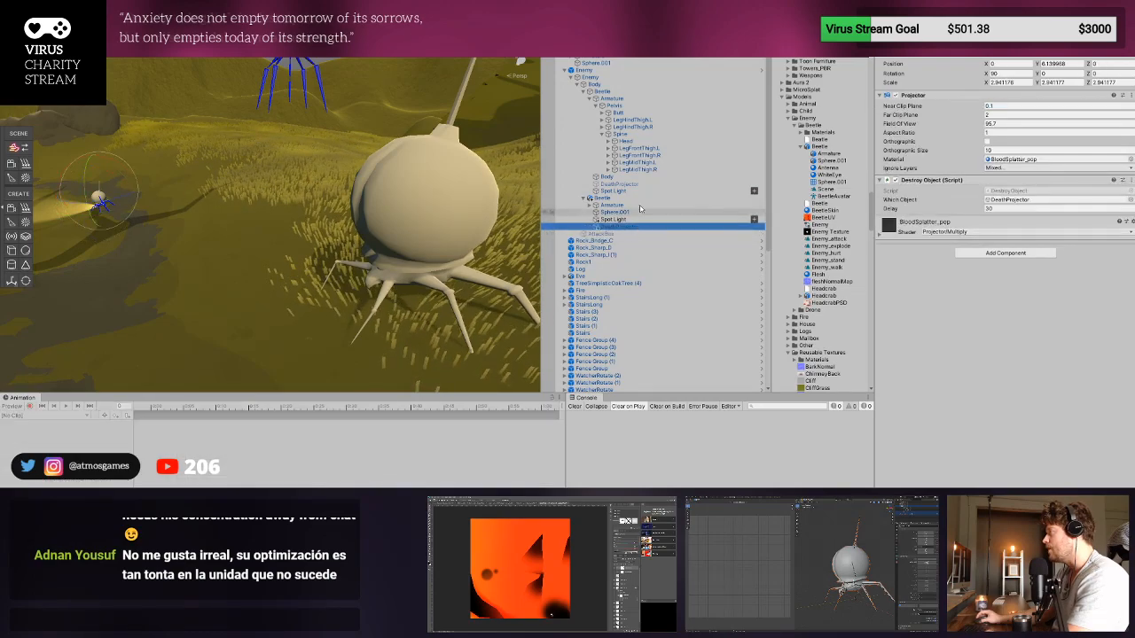
pyautogui.click(631, 184)
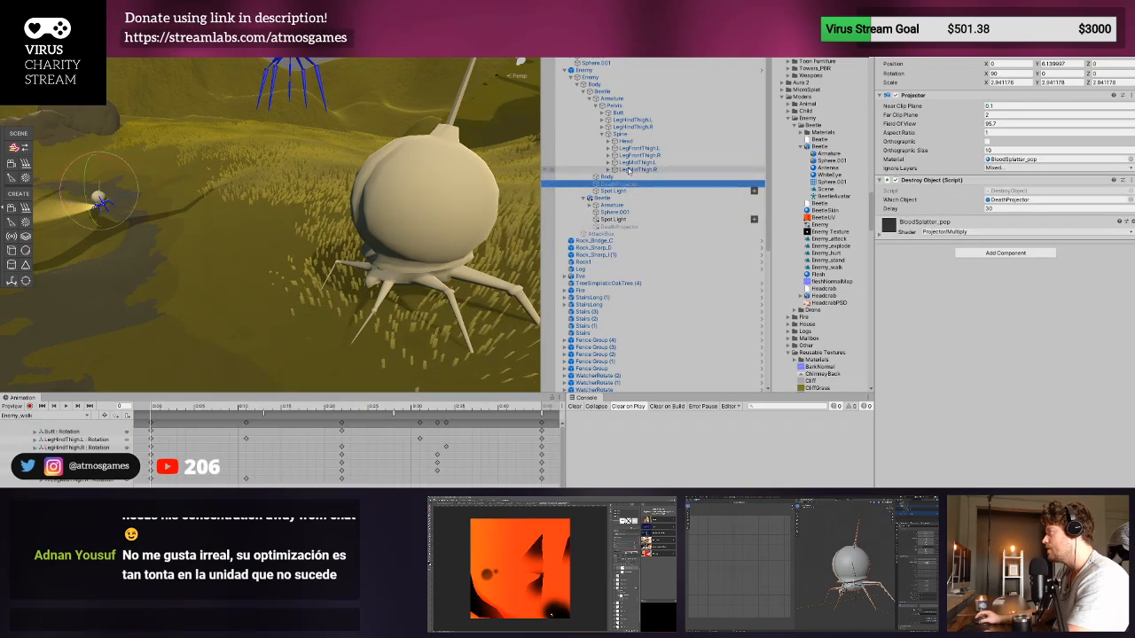
pyautogui.click(600, 105)
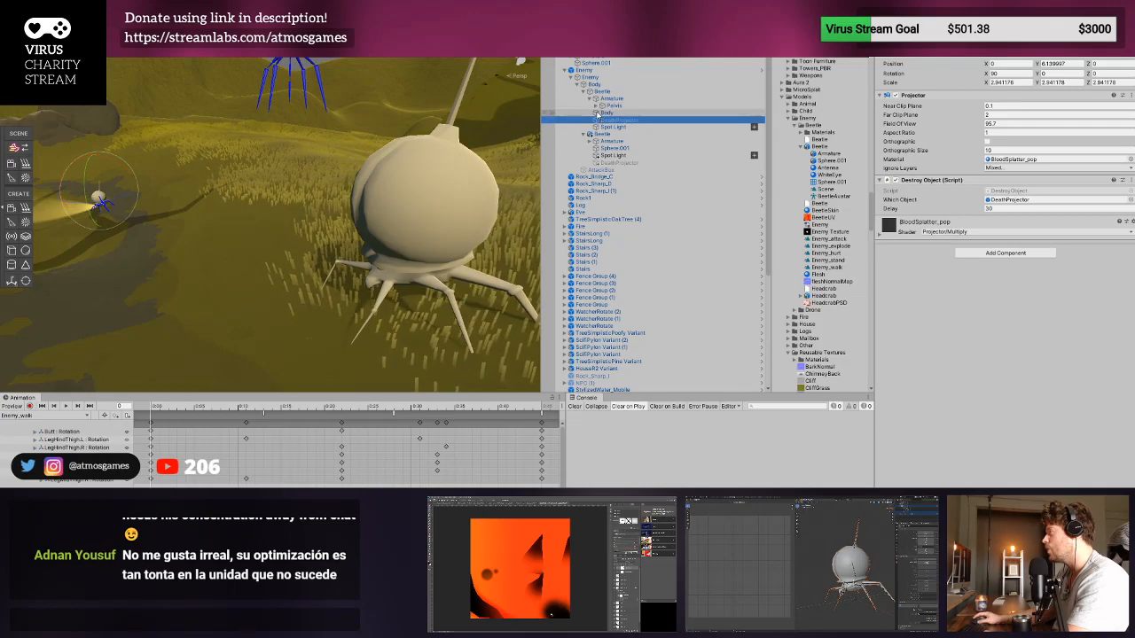
# - Check which beetle in the scene is the new one by deactivating and reactivating the new Beetle object
pyautogui.click(617, 149)
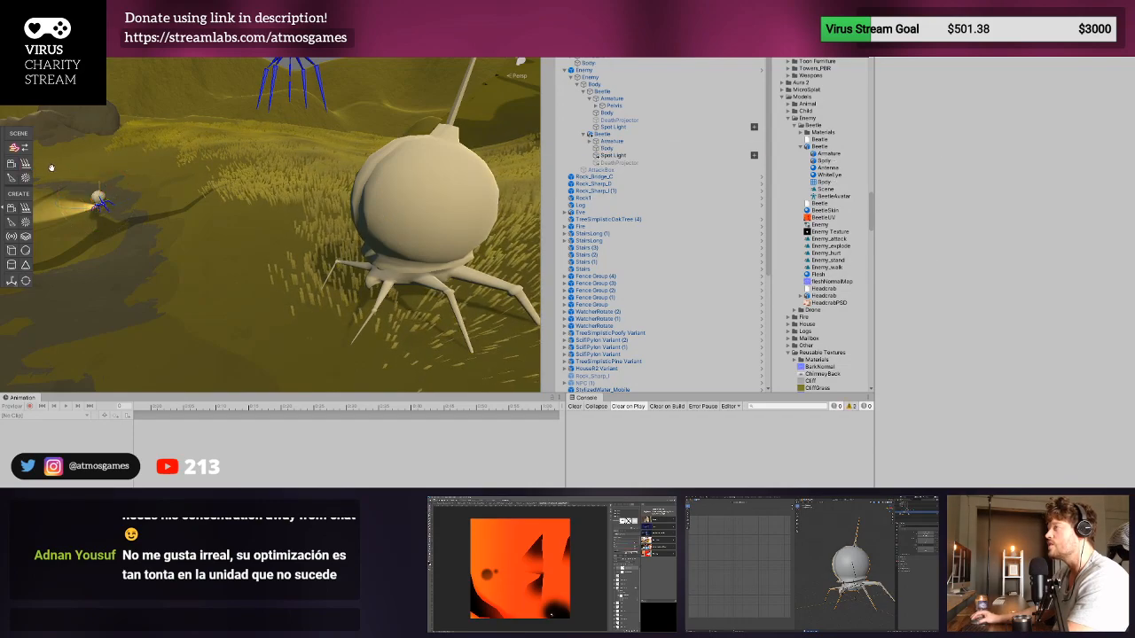
pyautogui.moveTo(50, 168); pyautogui.dragTo(261, 219, button='middle')
pyautogui.scroll(4, 213, 204)
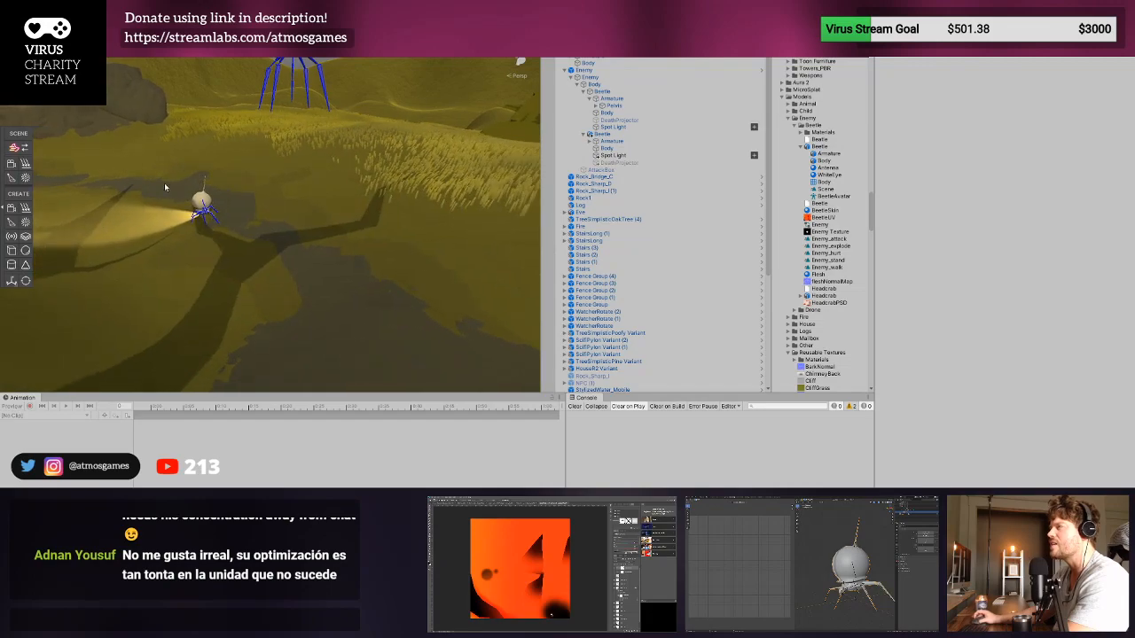
pyautogui.scroll(8, 172, 184)
pyautogui.scroll(-6, 175, 188)
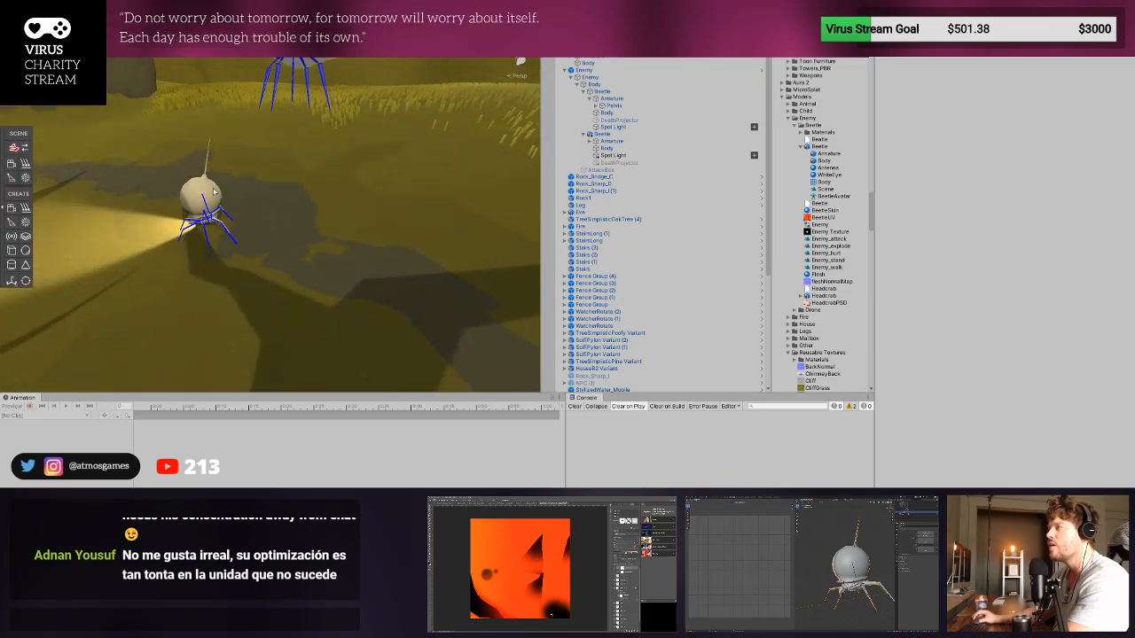
pyautogui.click(205, 201)
pyautogui.press('w')
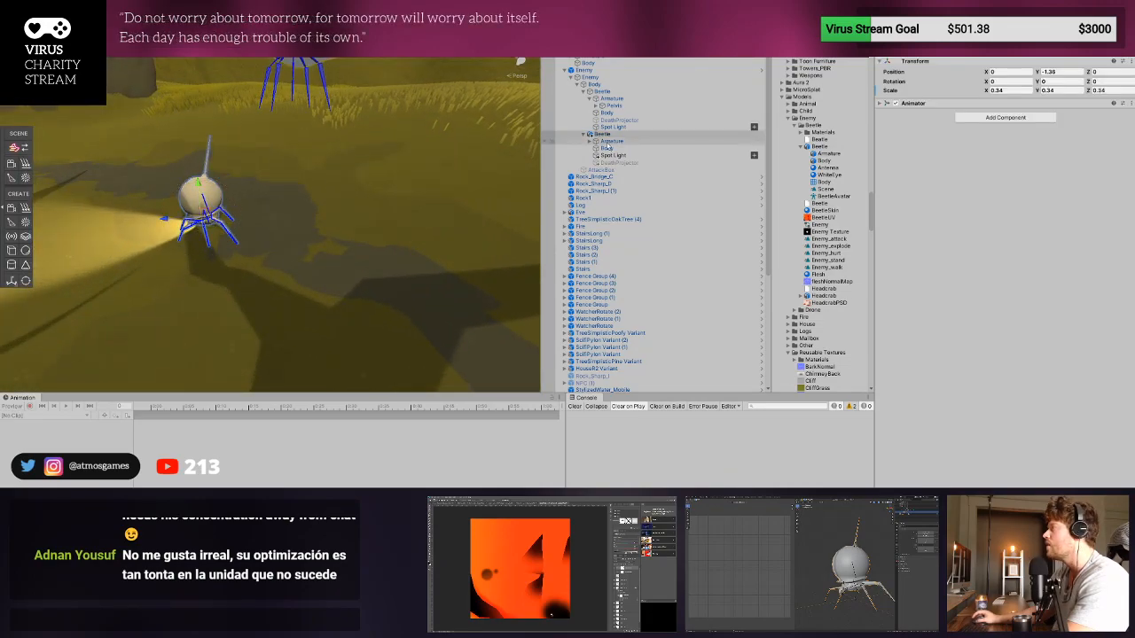
pyautogui.click(603, 134)
pyautogui.click(897, 32)
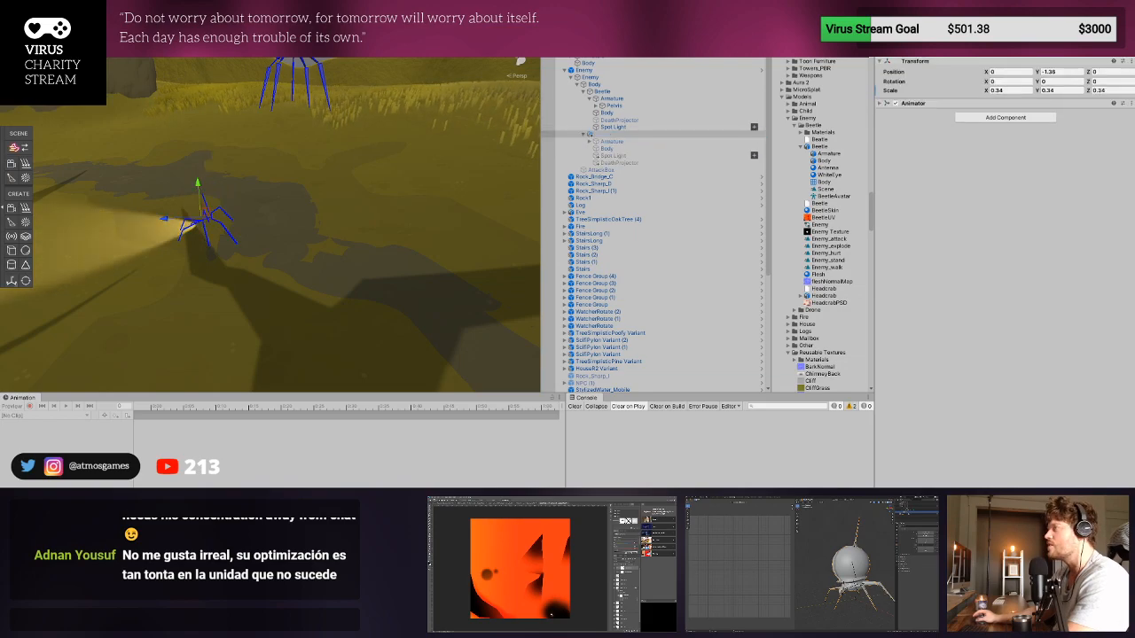
pyautogui.click(896, 32)
# - Examine the new Beetle's child objects and the antenna, leg and Spine bones under its armature's Pelvis
pyautogui.click(618, 149)
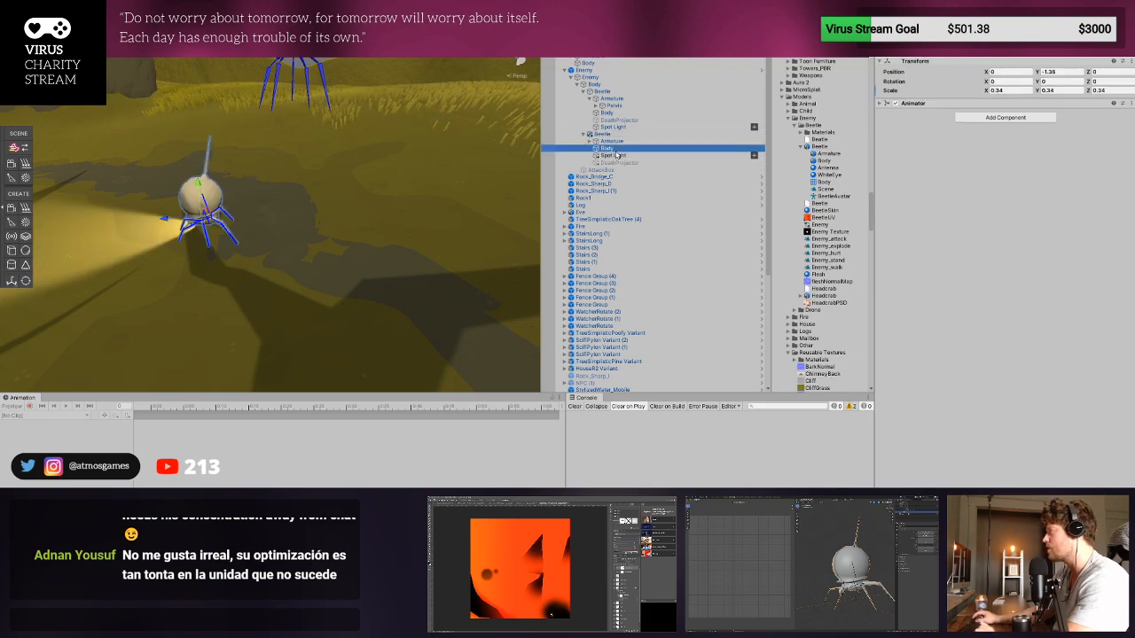
pyautogui.click(622, 142)
pyautogui.click(624, 136)
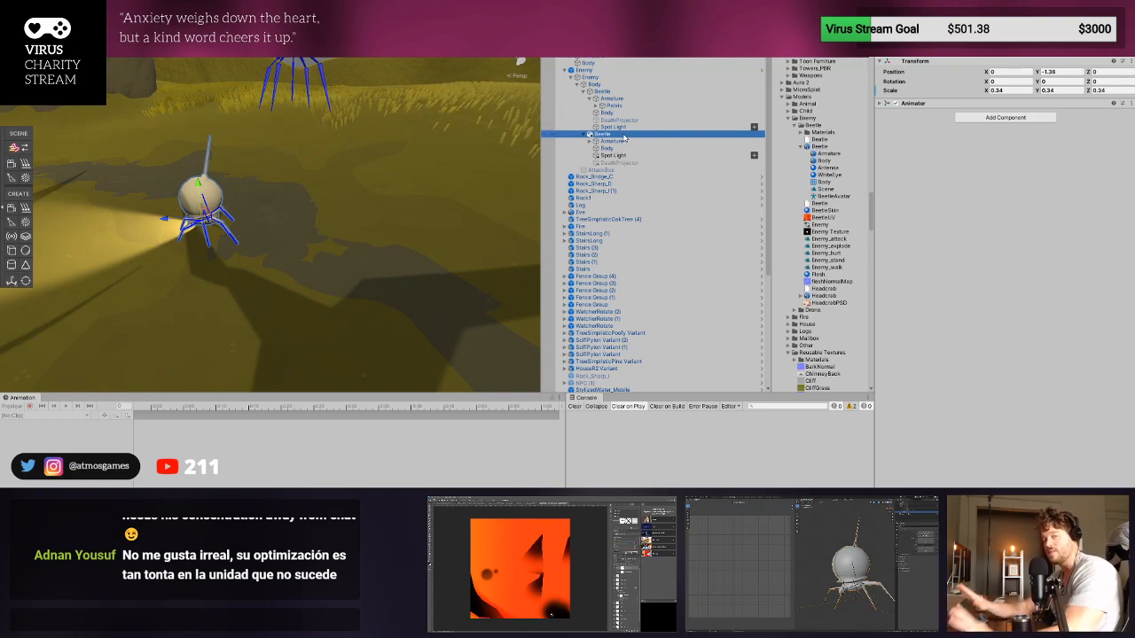
pyautogui.click(626, 128)
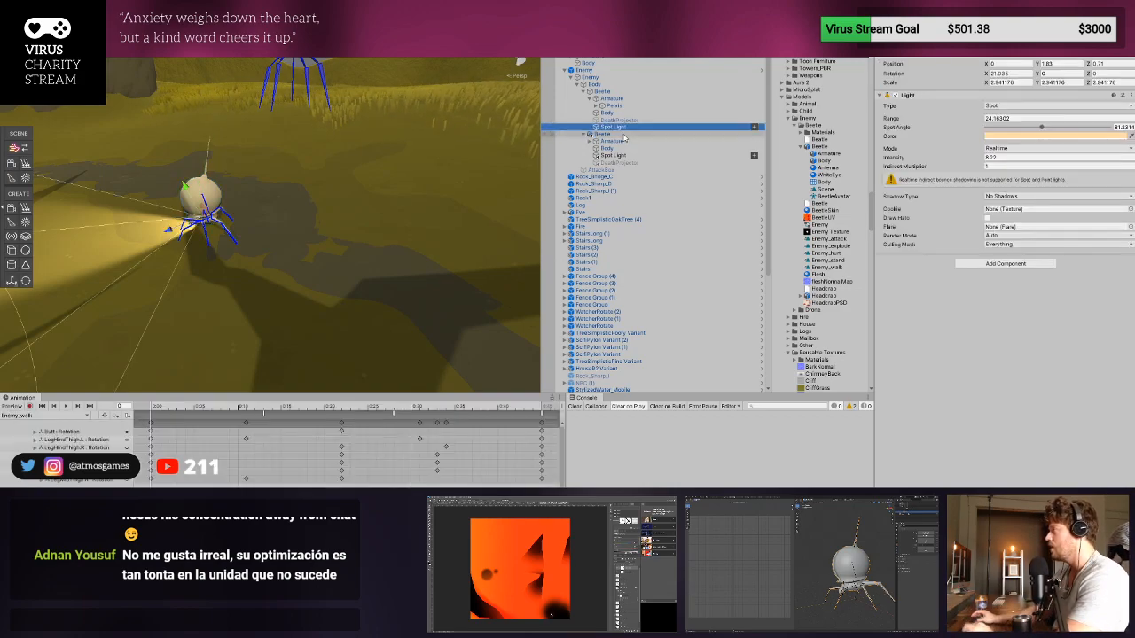
pyautogui.click(625, 140)
pyautogui.click(625, 134)
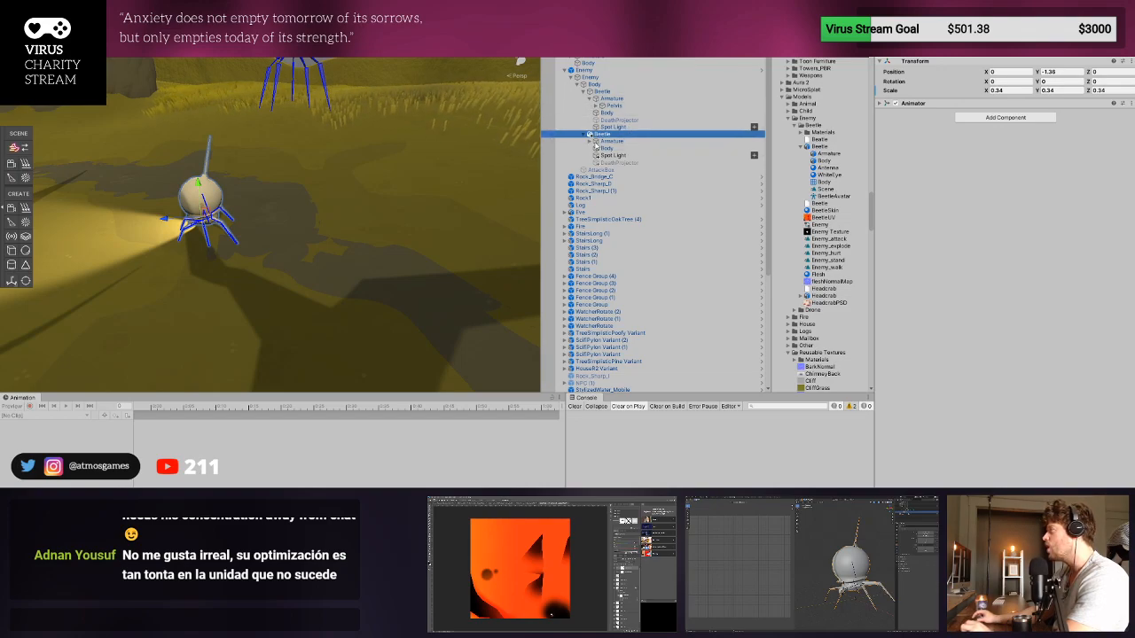
pyautogui.click(590, 142)
pyautogui.click(597, 149)
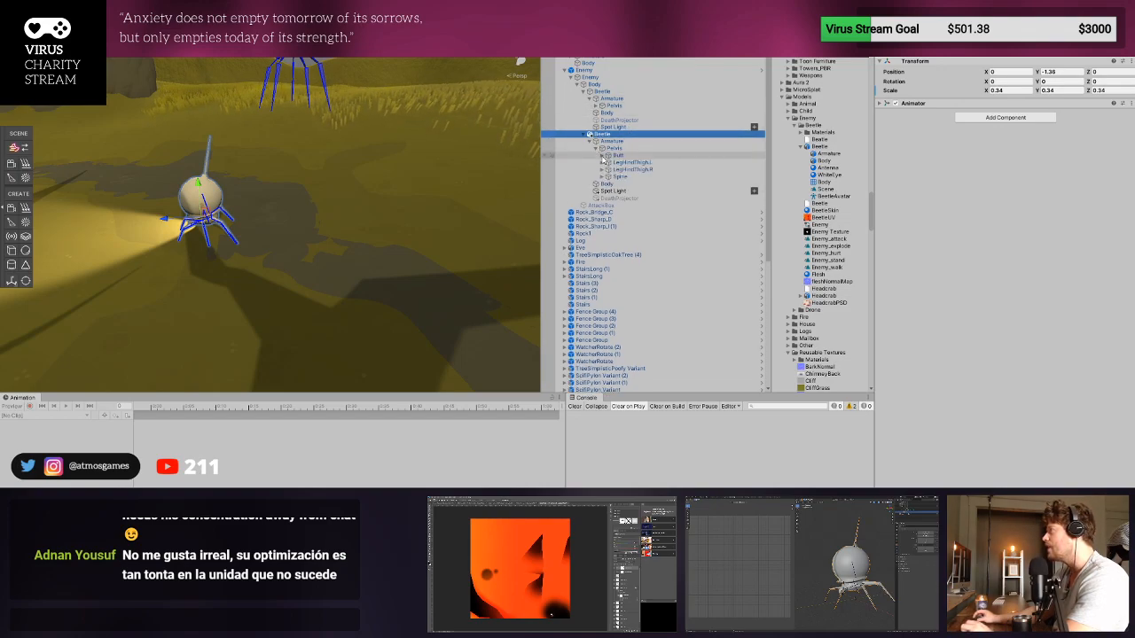
pyautogui.click(604, 156)
pyautogui.click(603, 170)
pyautogui.click(610, 163)
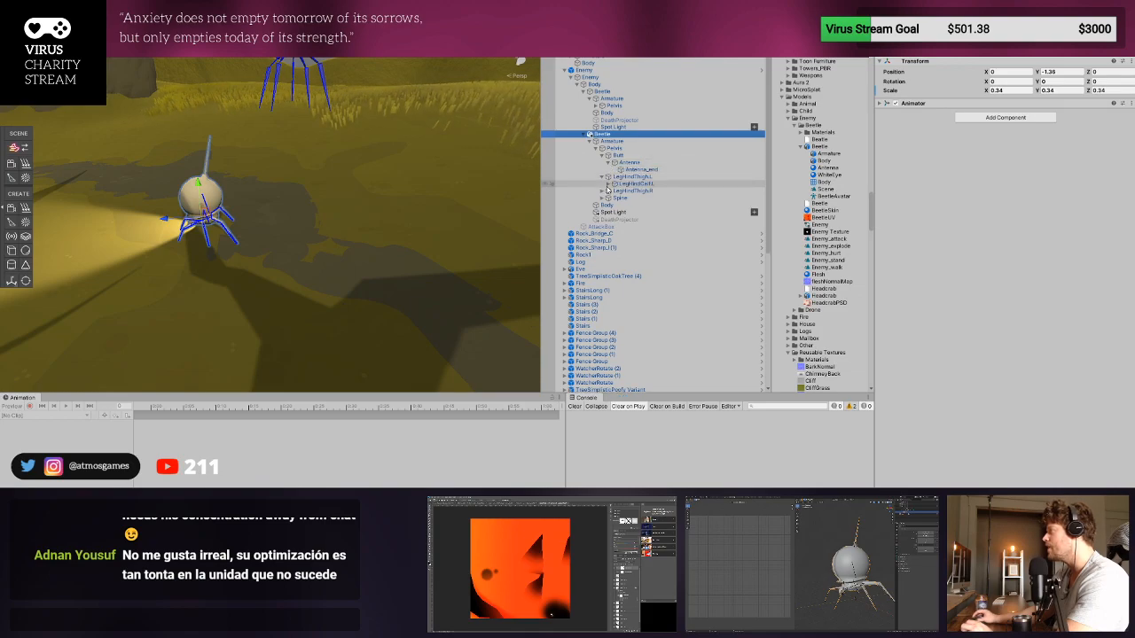
pyautogui.click(603, 191)
pyautogui.click(603, 205)
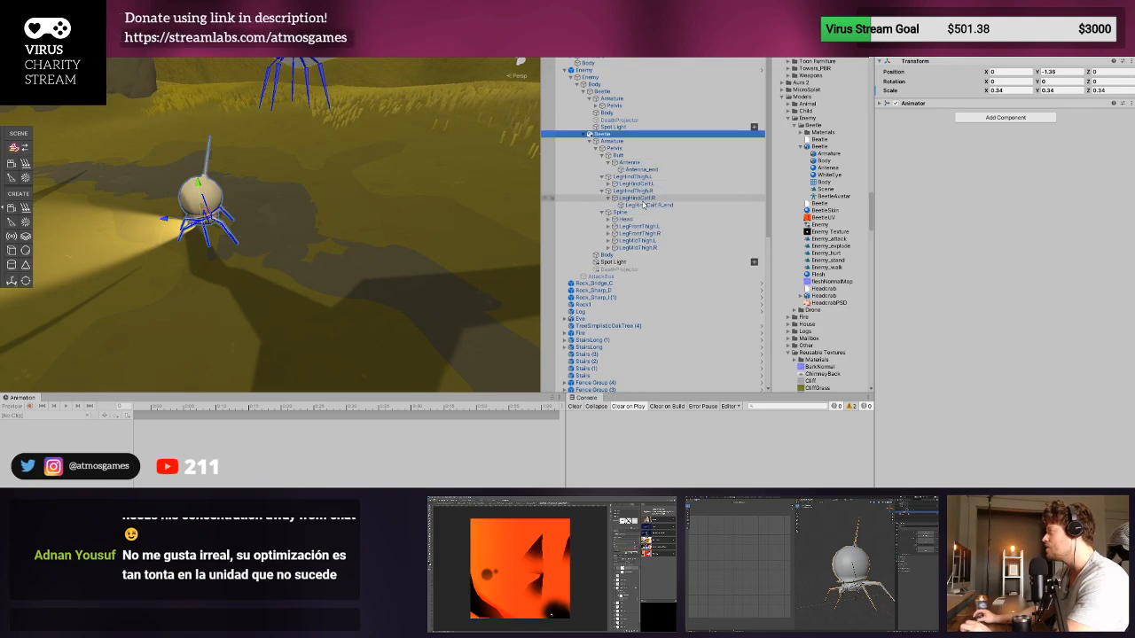
pyautogui.click(610, 198)
pyautogui.click(603, 156)
pyautogui.click(596, 148)
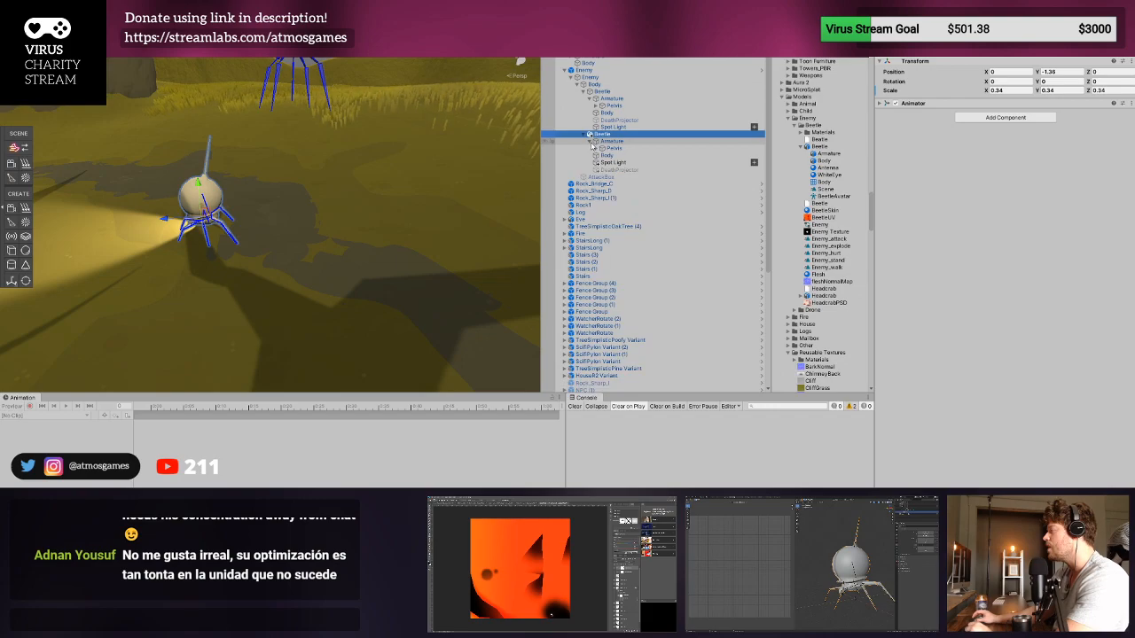
# - Set the material count of the new Beetle's Body to 3 and assign BeetleSkin to Element 0
pyautogui.click(598, 157)
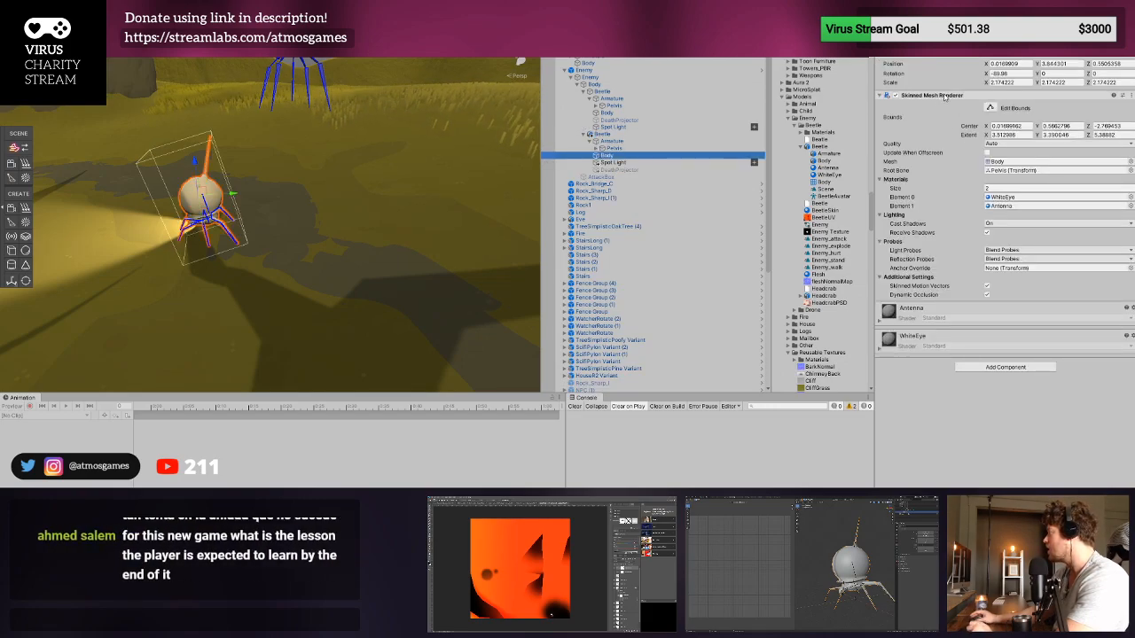
pyautogui.click(993, 188)
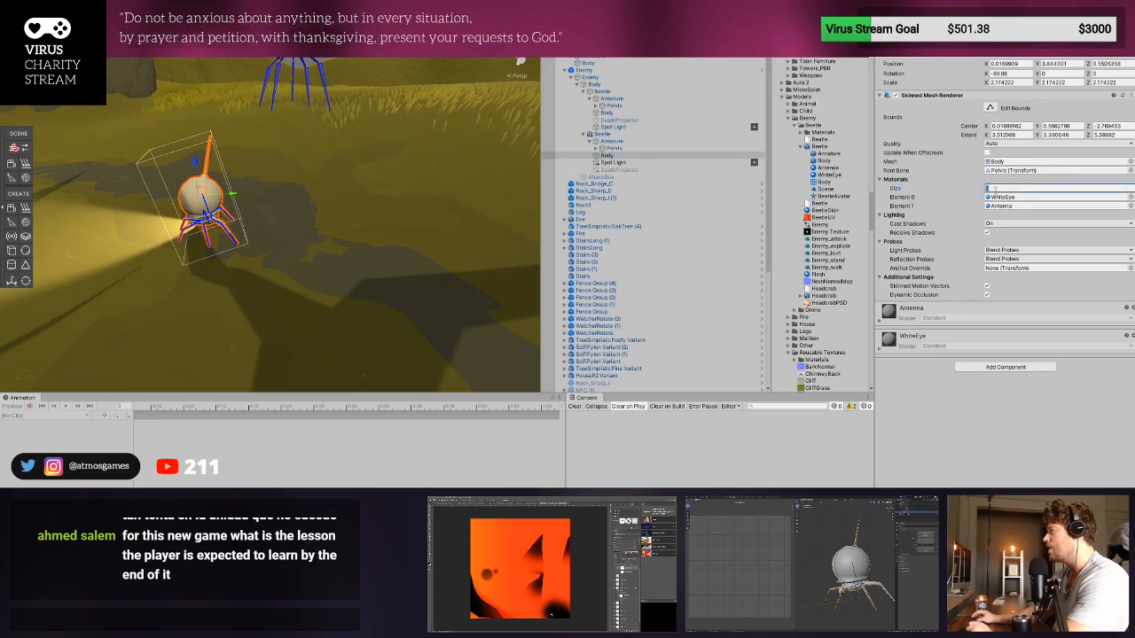
pyautogui.write('3')
pyautogui.press('Return')
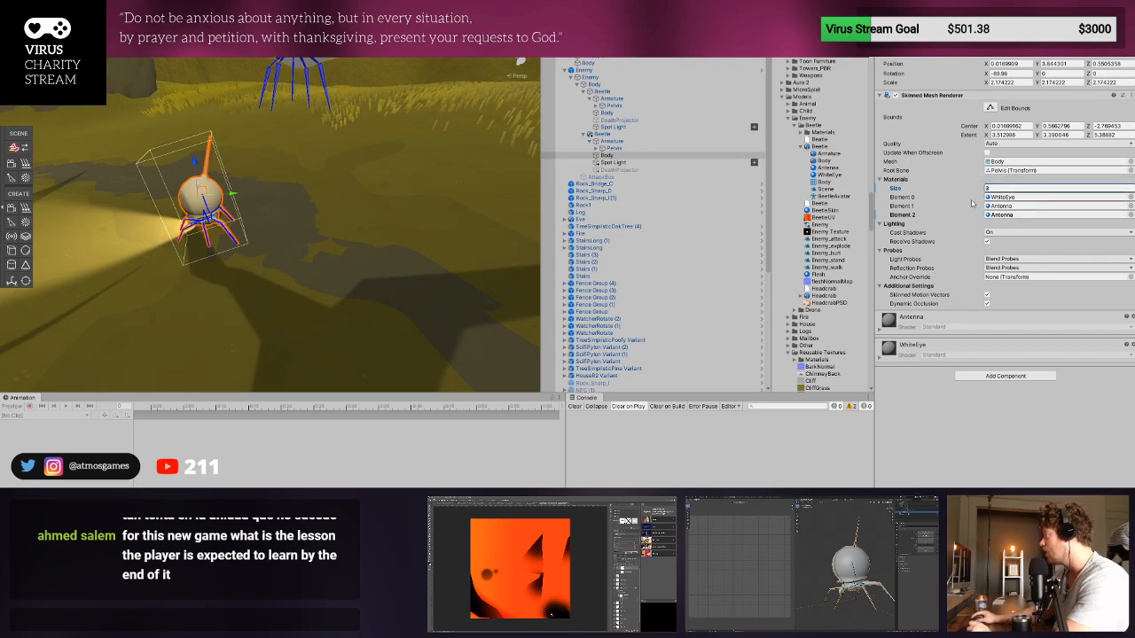
pyautogui.moveTo(825, 211); pyautogui.dragTo(1011, 197)
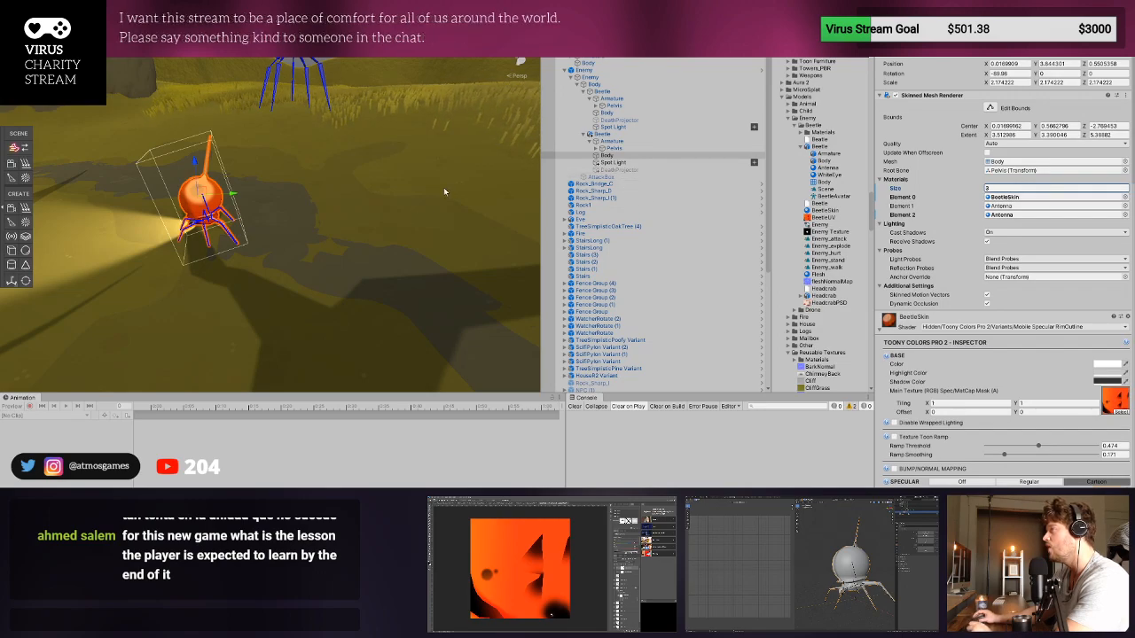
# - Deactivate the old Beetle with the missing mesh inside the Enemy's Body
pyautogui.click(611, 141)
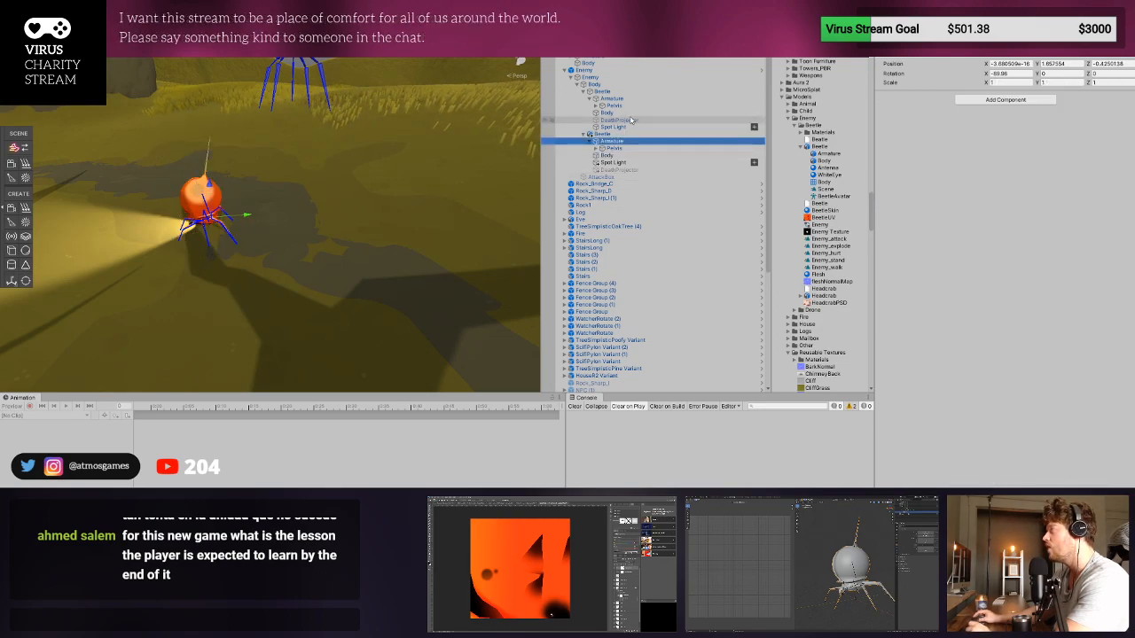
pyautogui.click(609, 119)
pyautogui.click(607, 113)
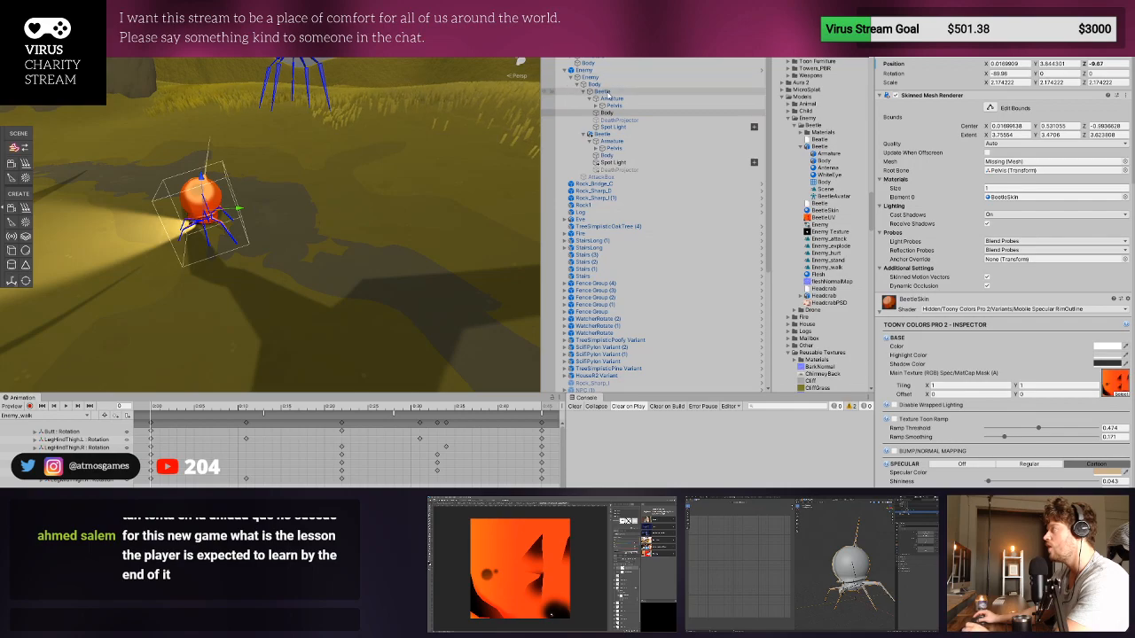
pyautogui.click(597, 92)
pyautogui.click(595, 86)
pyautogui.press('Left')
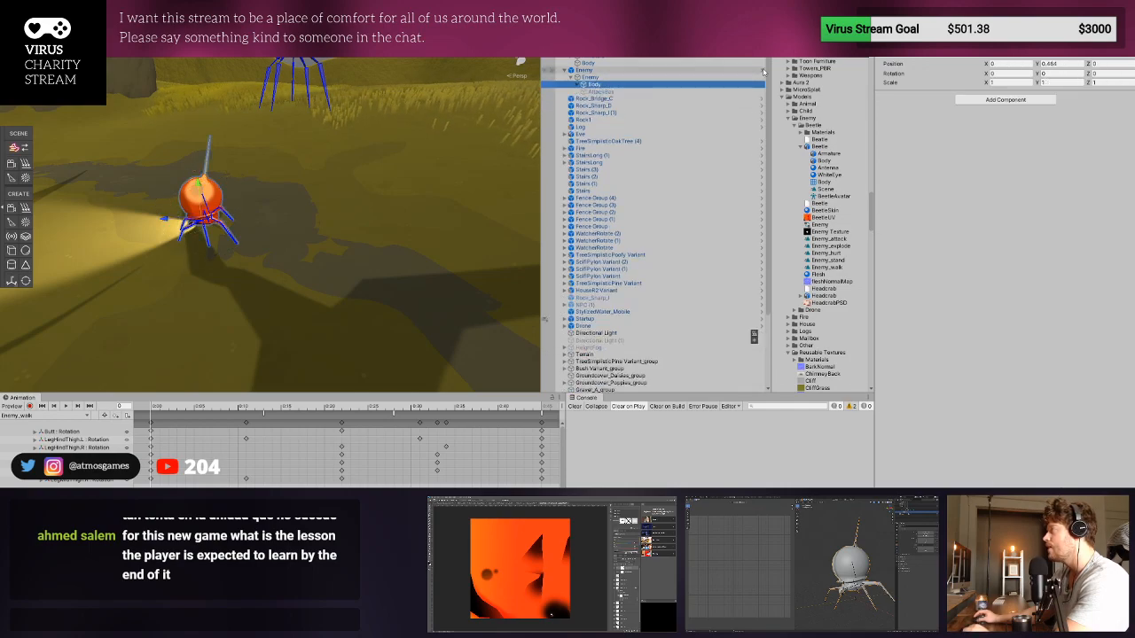
pyautogui.click(582, 85)
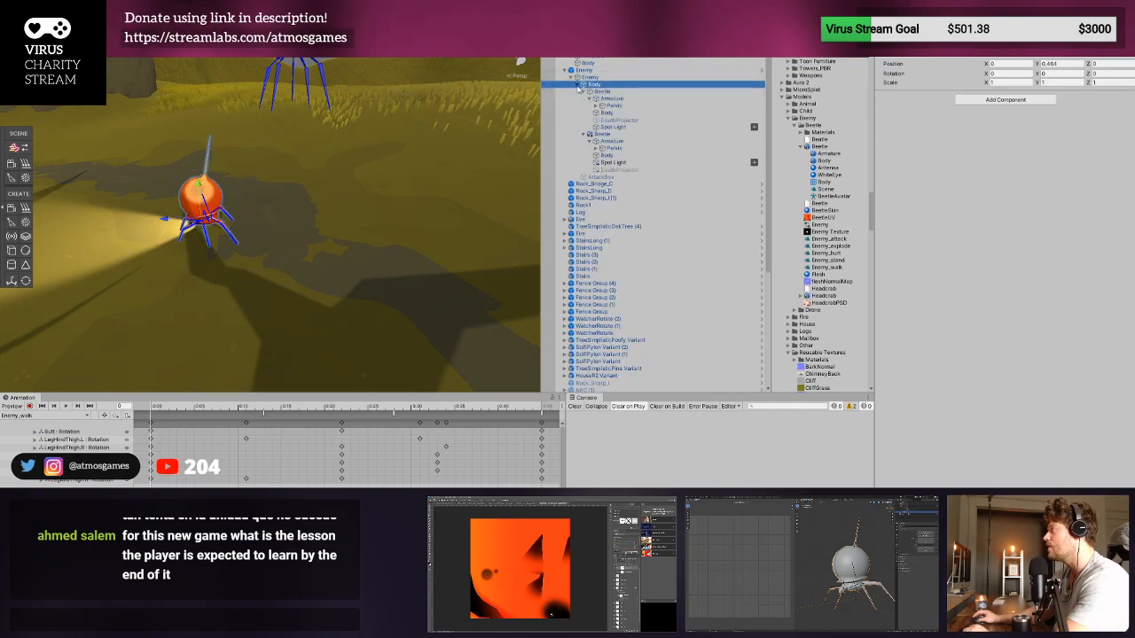
pyautogui.click(580, 92)
pyautogui.click(896, 34)
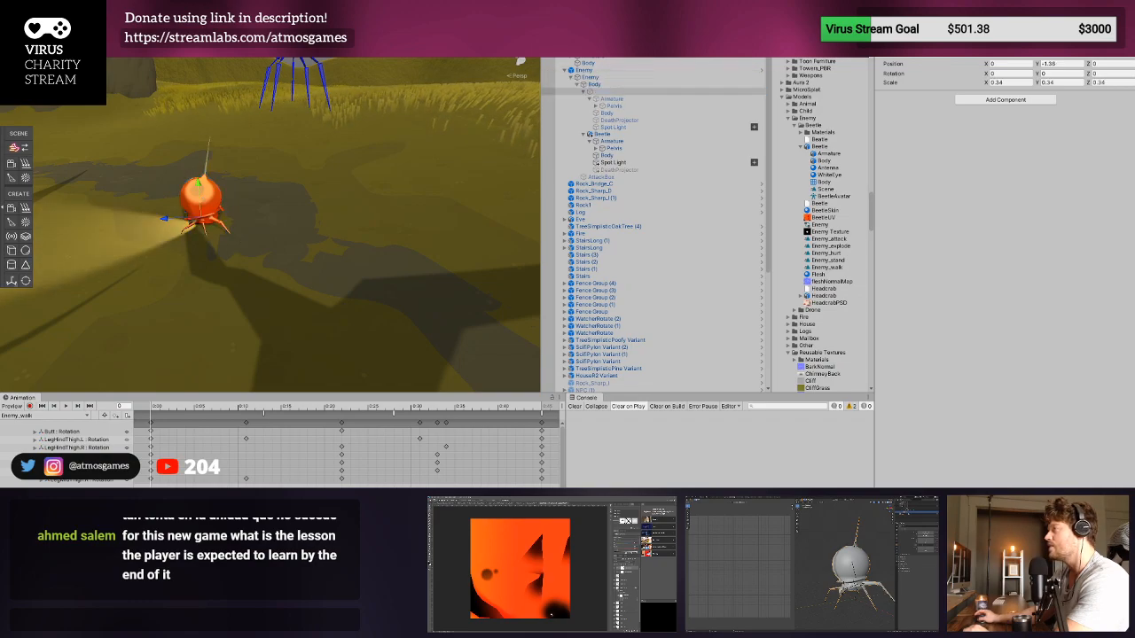
# - Preview the Enemy_walk animation while viewing the textured beetle up close in the scene
pyautogui.scroll(6, 358, 124)
pyautogui.moveTo(257, 246); pyautogui.dragTo(181, 274, button='middle')
pyautogui.keyDown('alt'); pyautogui.moveTo(181, 274); pyautogui.dragTo(355, 235); pyautogui.keyUp('alt')
pyautogui.scroll(-4, 423, 215)
pyautogui.keyDown('alt'); pyautogui.moveTo(423, 215); pyautogui.dragTo(391, 250); pyautogui.keyUp('alt')
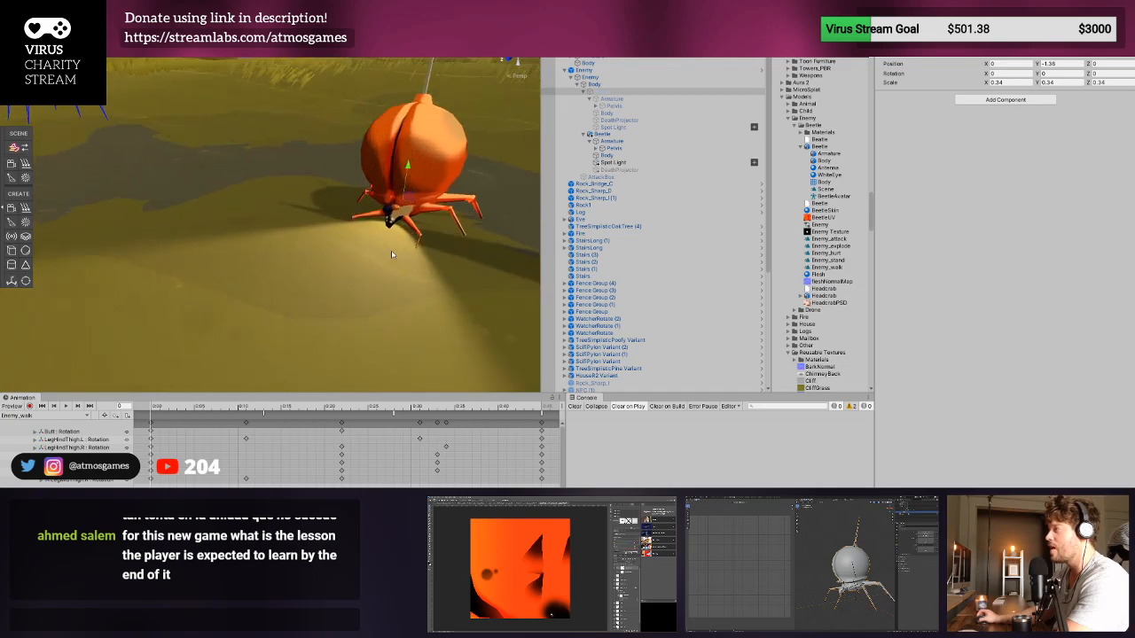
pyautogui.scroll(5, 391, 250)
pyautogui.moveTo(391, 250); pyautogui.dragTo(209, 288, button='middle')
pyautogui.keyDown('alt'); pyautogui.moveTo(208, 288); pyautogui.dragTo(129, 323); pyautogui.keyUp('alt')
pyautogui.scroll(-5, 227, 309)
pyautogui.click(65, 406)
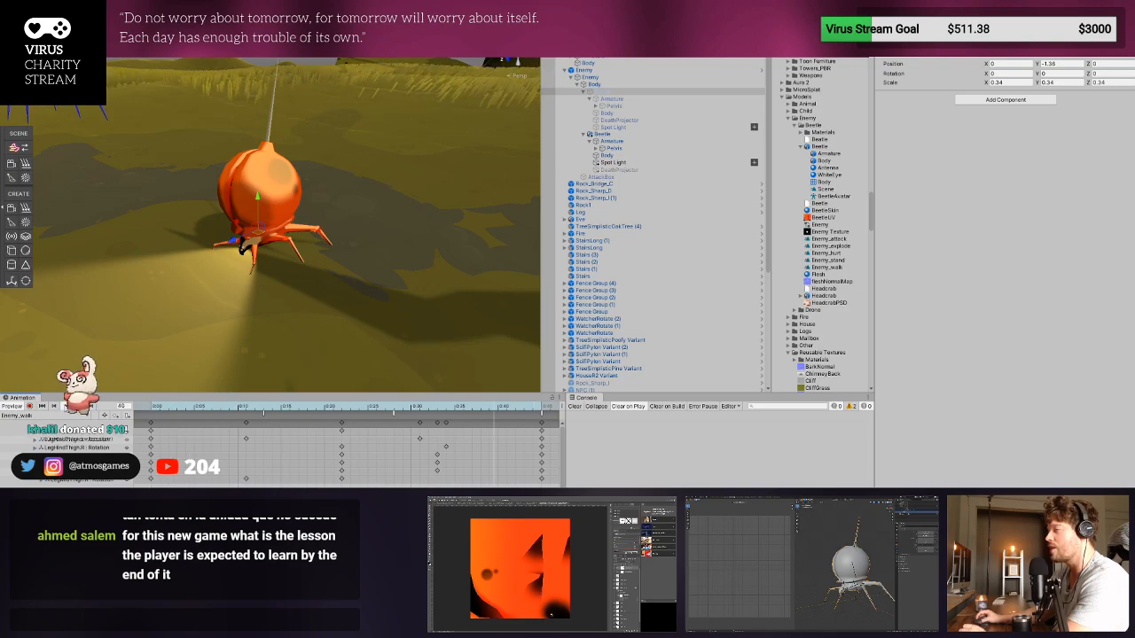
# - Compare the Transform and Animator components of the Enemy, its Body, the old Beetle and the new Beetle
pyautogui.click(603, 176)
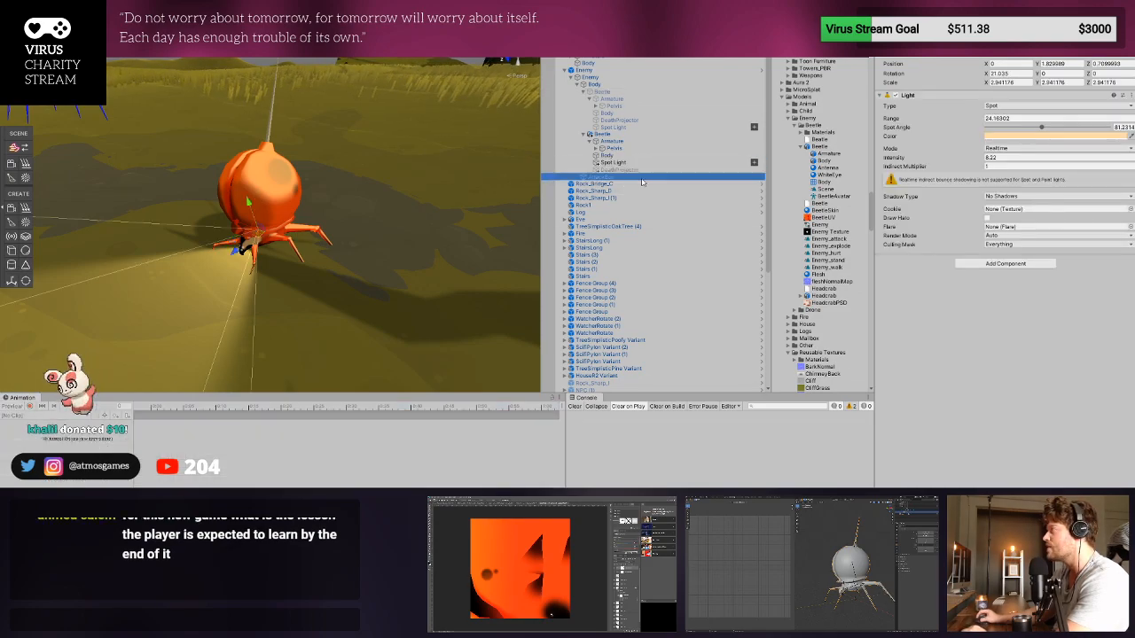
pyautogui.click(603, 92)
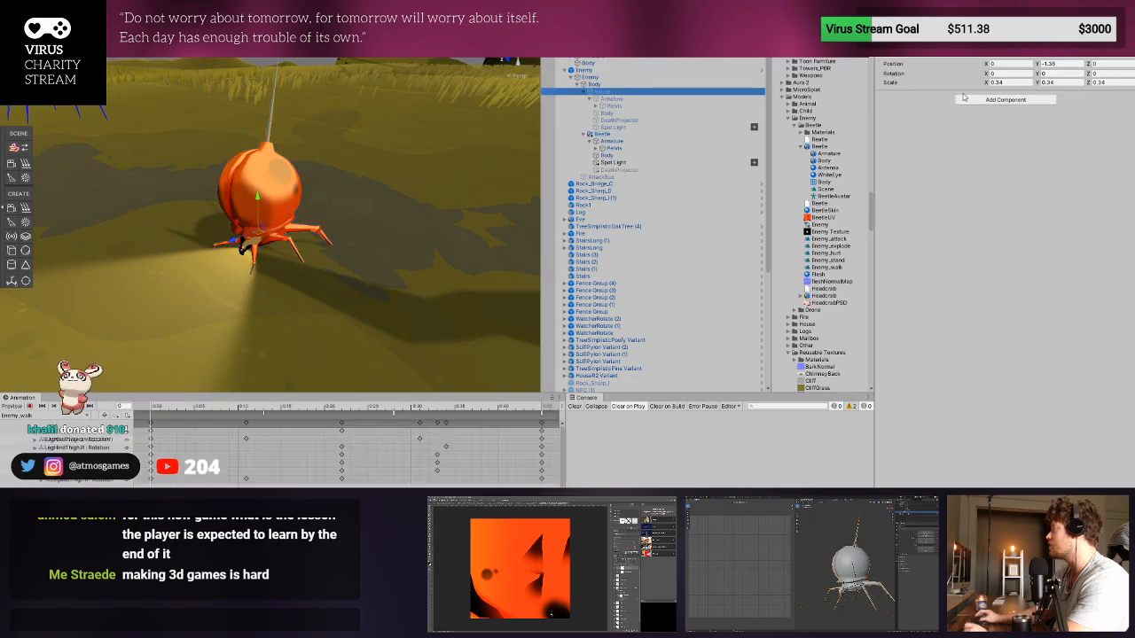
pyautogui.click(605, 134)
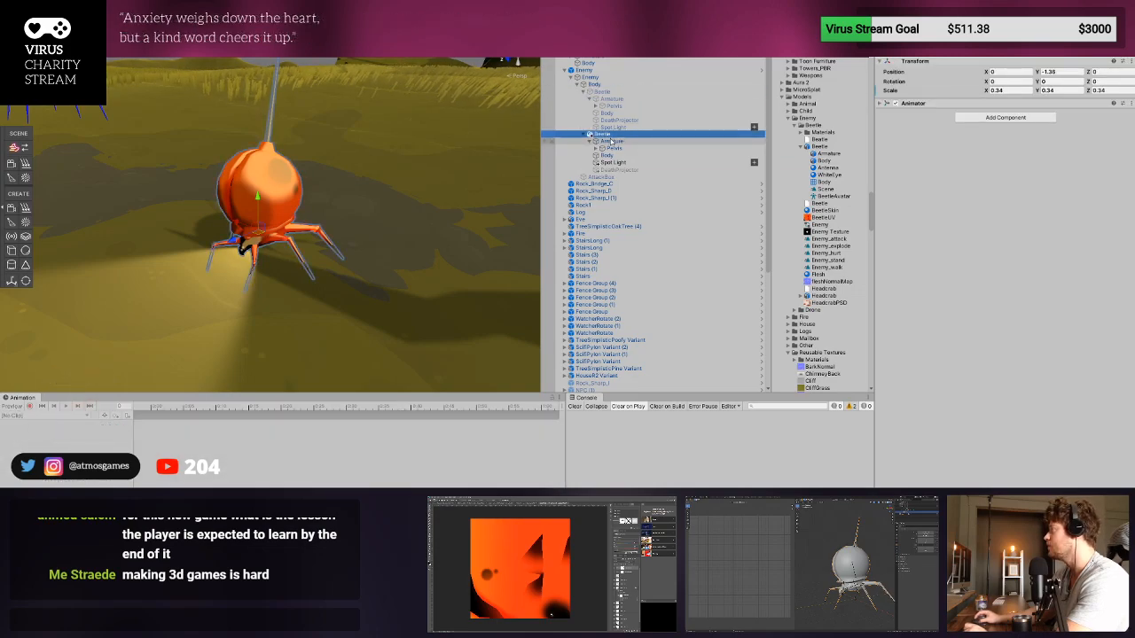
pyautogui.click(618, 171)
pyautogui.click(617, 135)
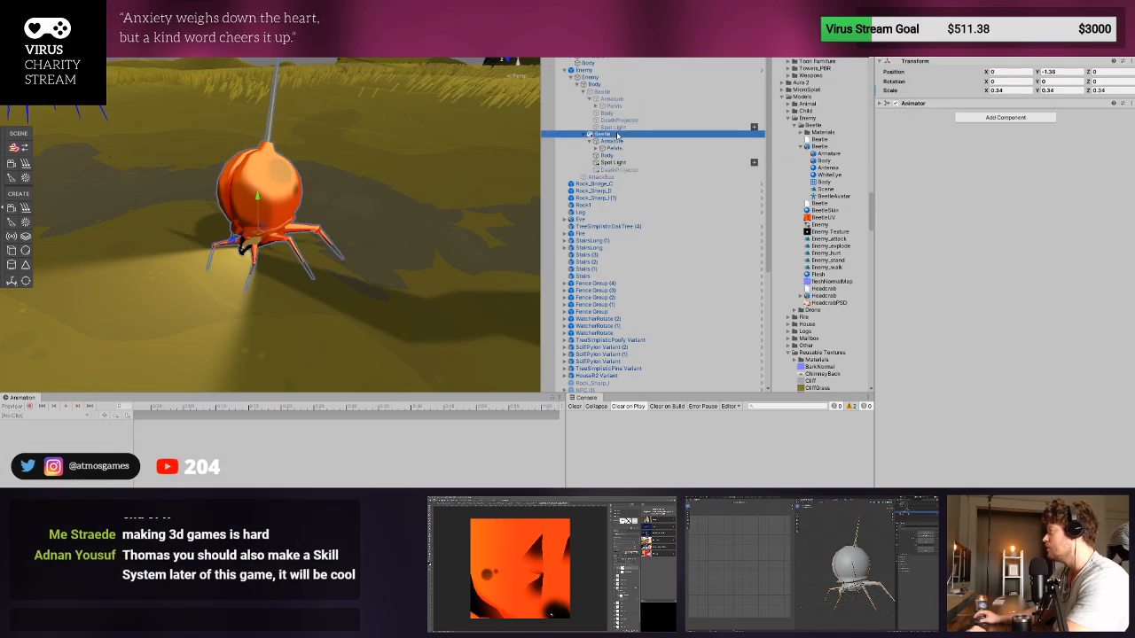
pyautogui.click(927, 105)
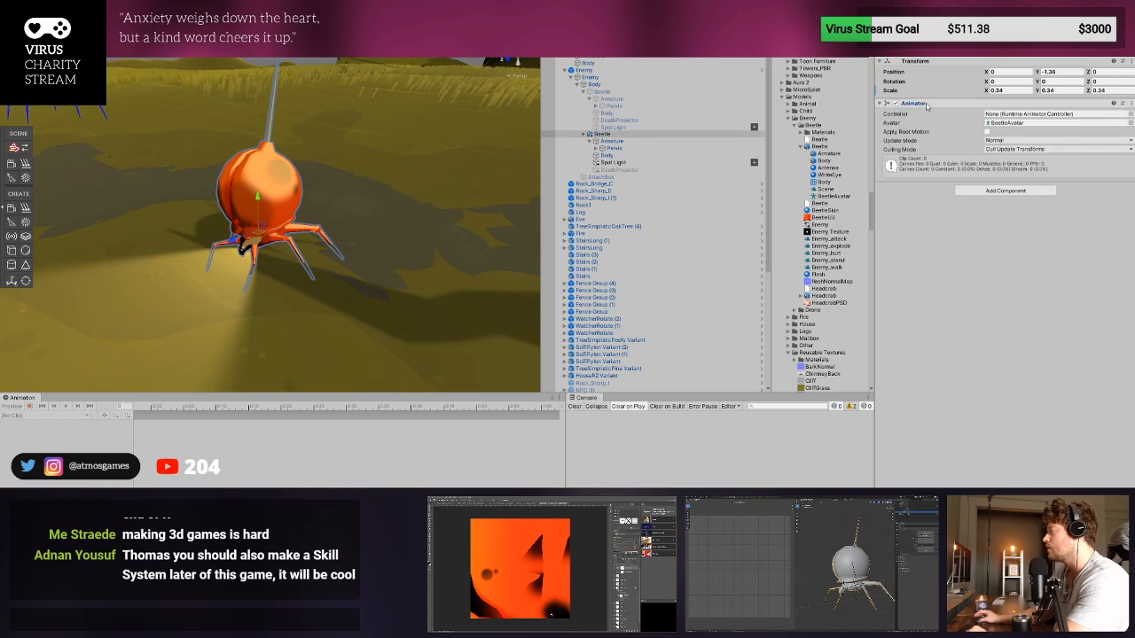
pyautogui.click(640, 85)
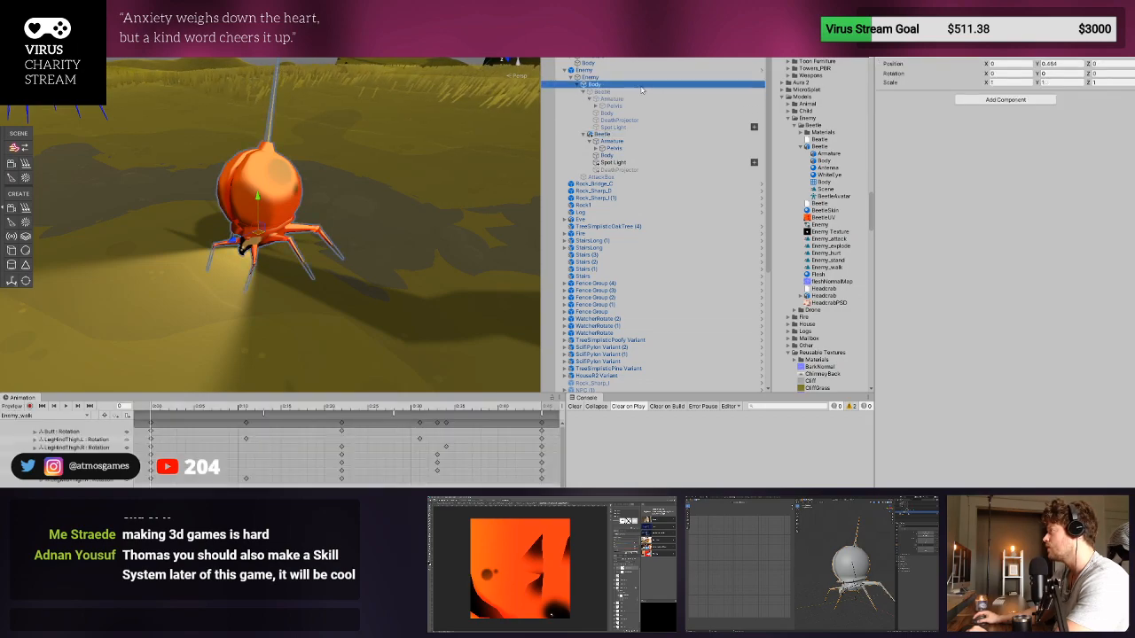
pyautogui.click(640, 78)
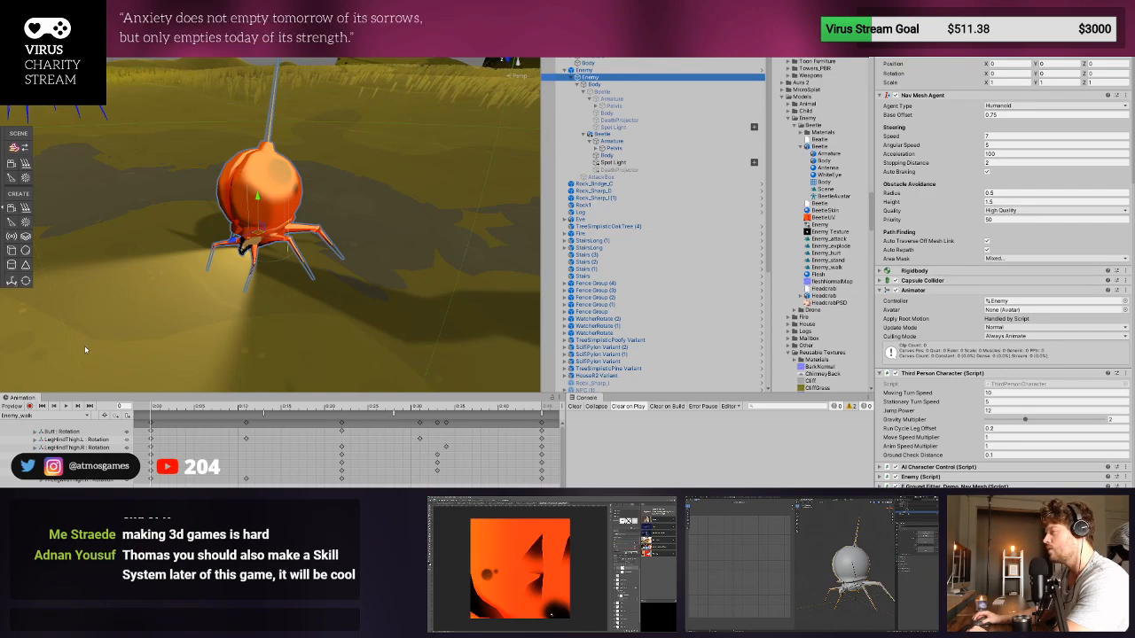
pyautogui.click(603, 84)
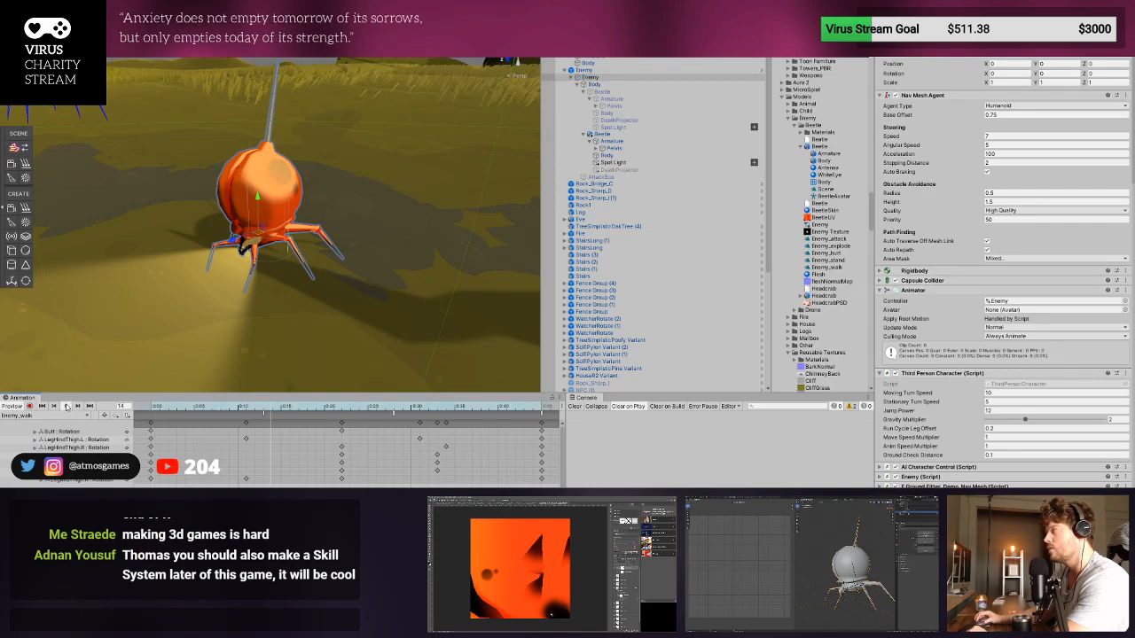
pyautogui.click(615, 92)
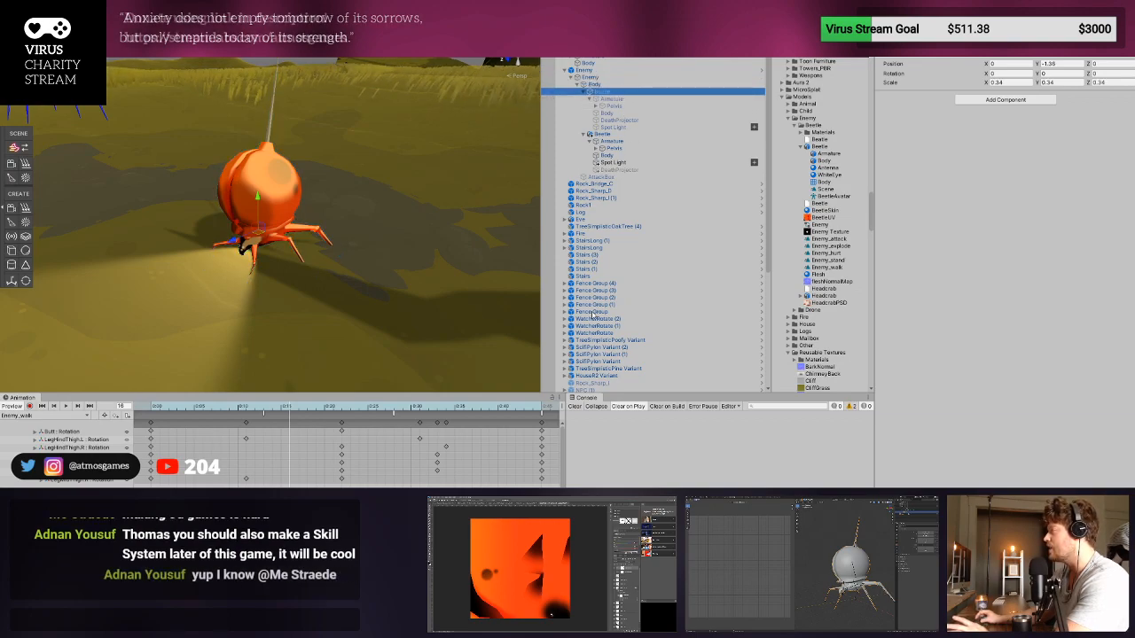
# - Inspect the Beetle, Armature, Spot Light and AttackBox objects in the Enemy prefab, then return to the scene
pyautogui.click(762, 70)
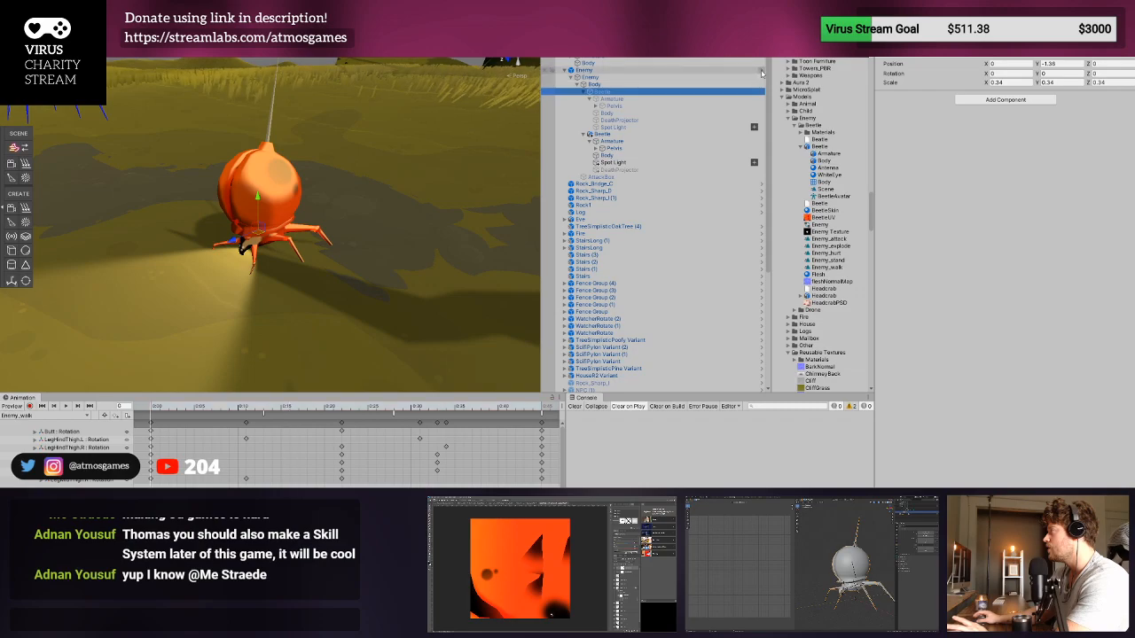
pyautogui.click(618, 54)
pyautogui.click(617, 67)
pyautogui.click(611, 75)
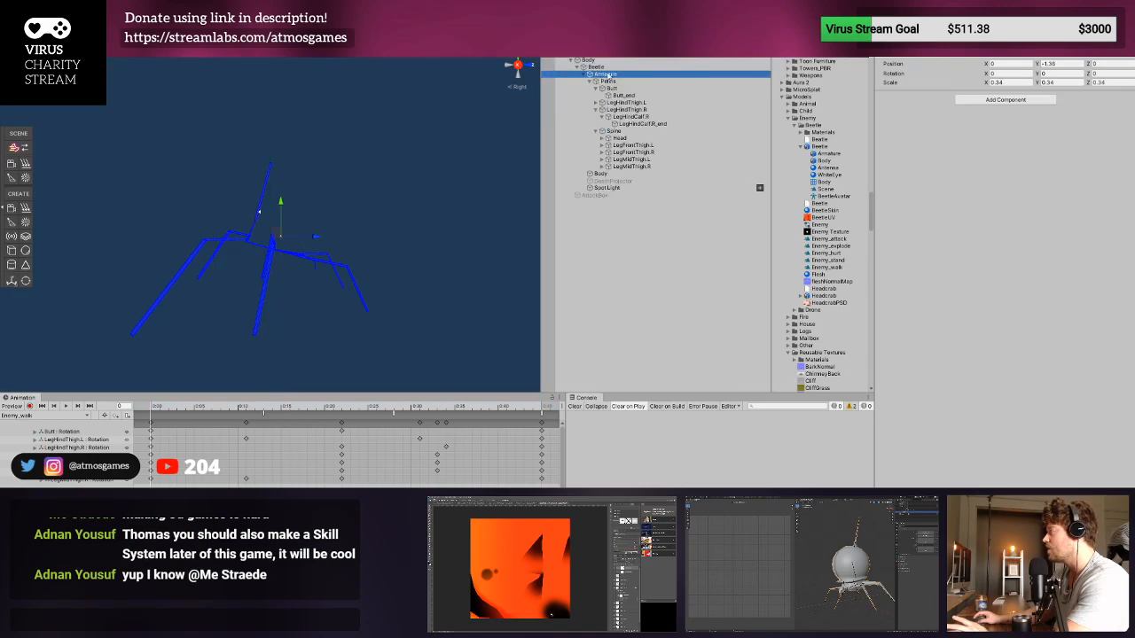
pyautogui.click(584, 75)
pyautogui.click(608, 96)
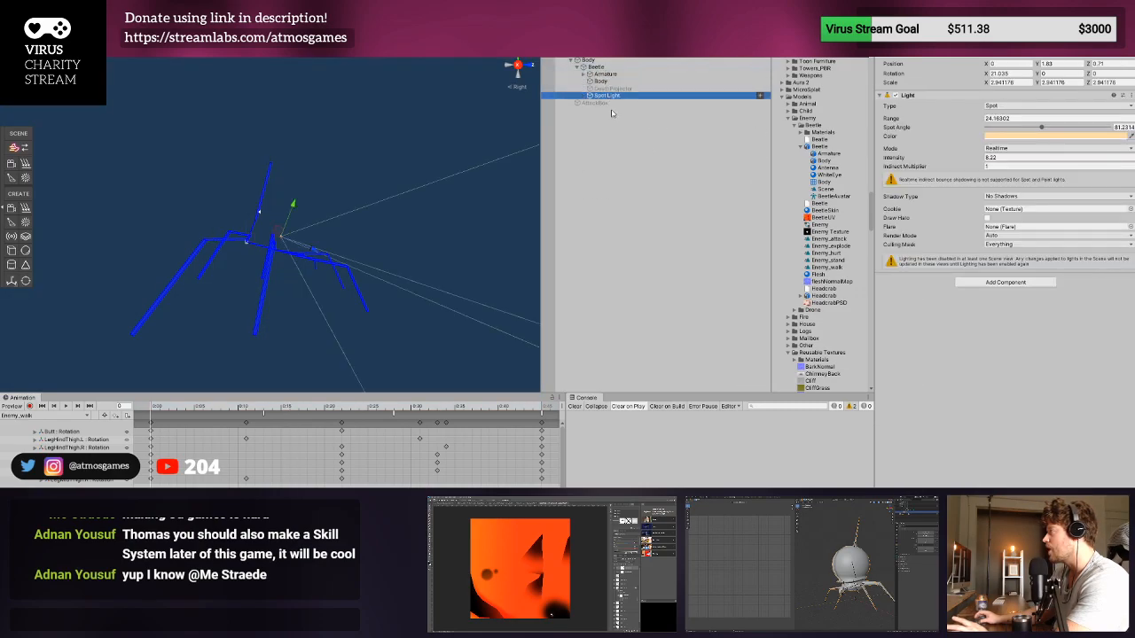
pyautogui.click(607, 104)
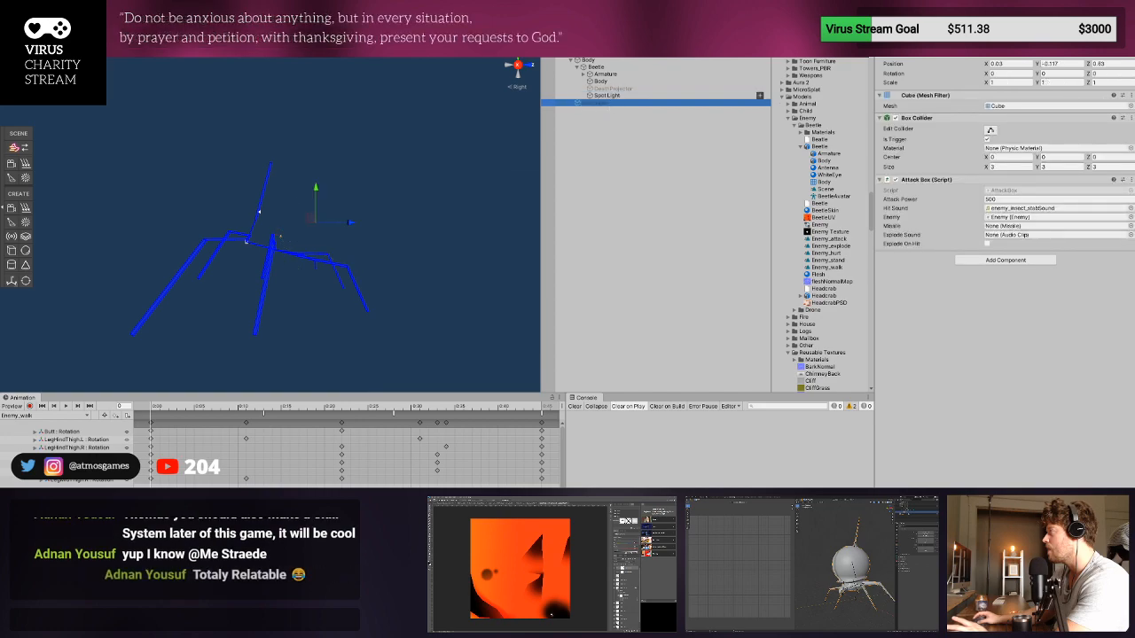
pyautogui.click(631, 75)
pyautogui.click(626, 67)
pyautogui.click(547, 44)
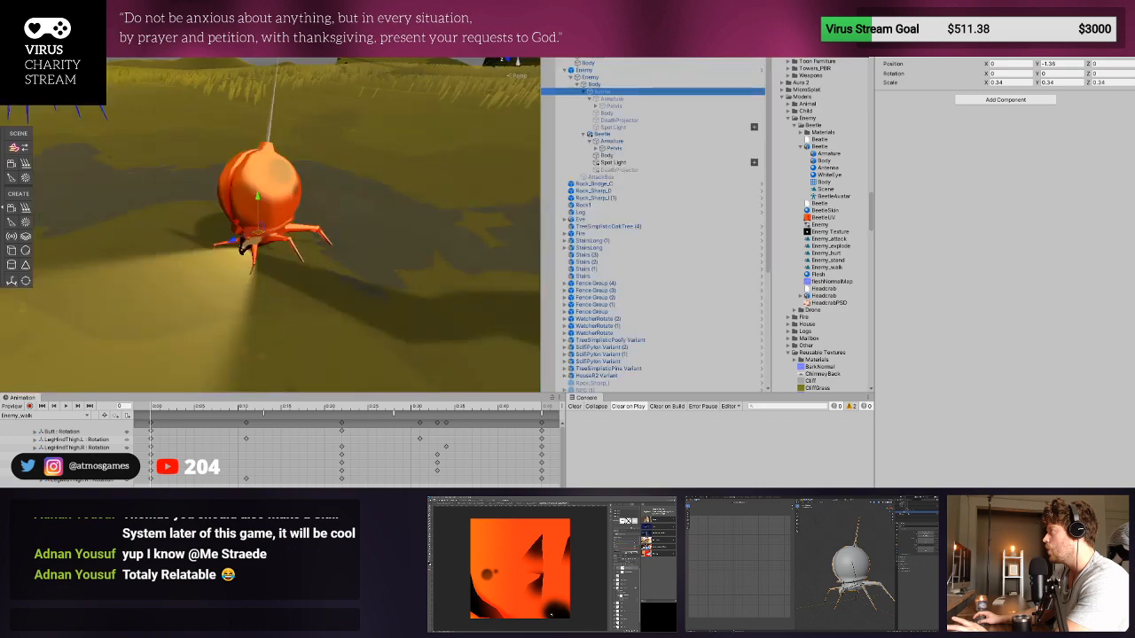
# - Unpack the Enemy prefab instance in the scene
pyautogui.click(618, 134)
pyautogui.click(612, 64)
pyautogui.click(611, 71)
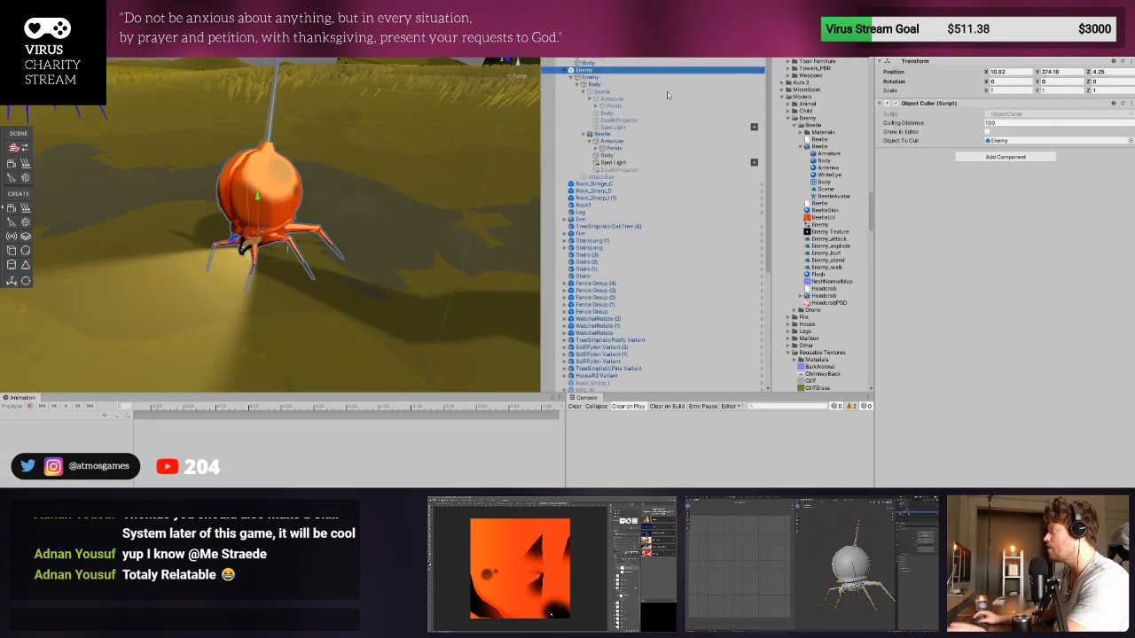
pyautogui.click(676, 182)
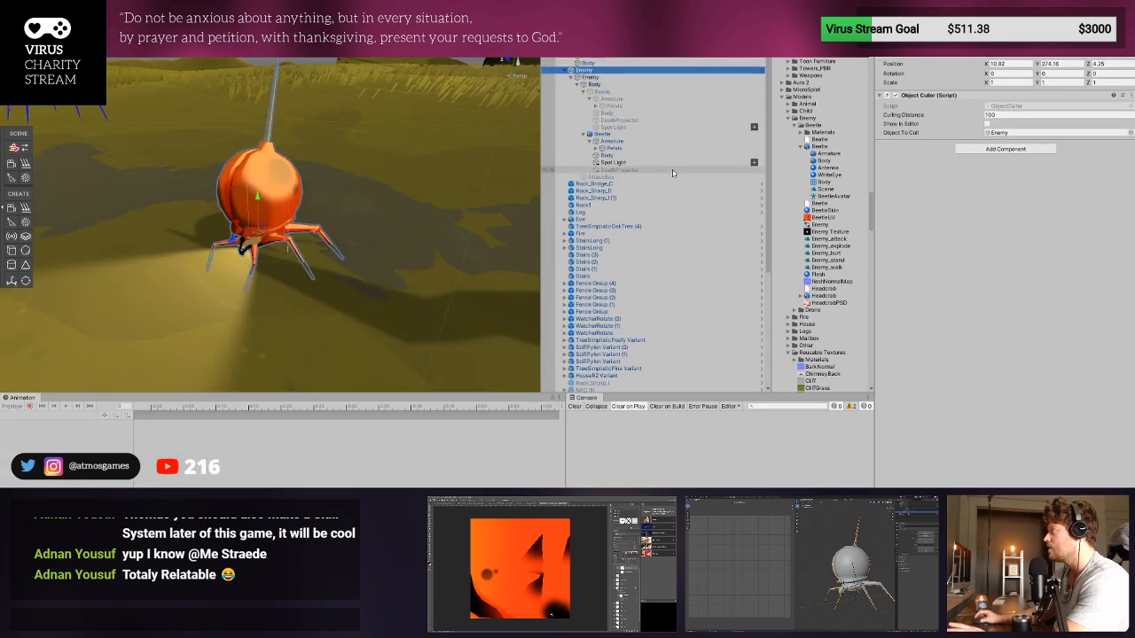
# - Delete the inactive old Beetle with the missing mesh from the Enemy's Body
pyautogui.click(647, 112)
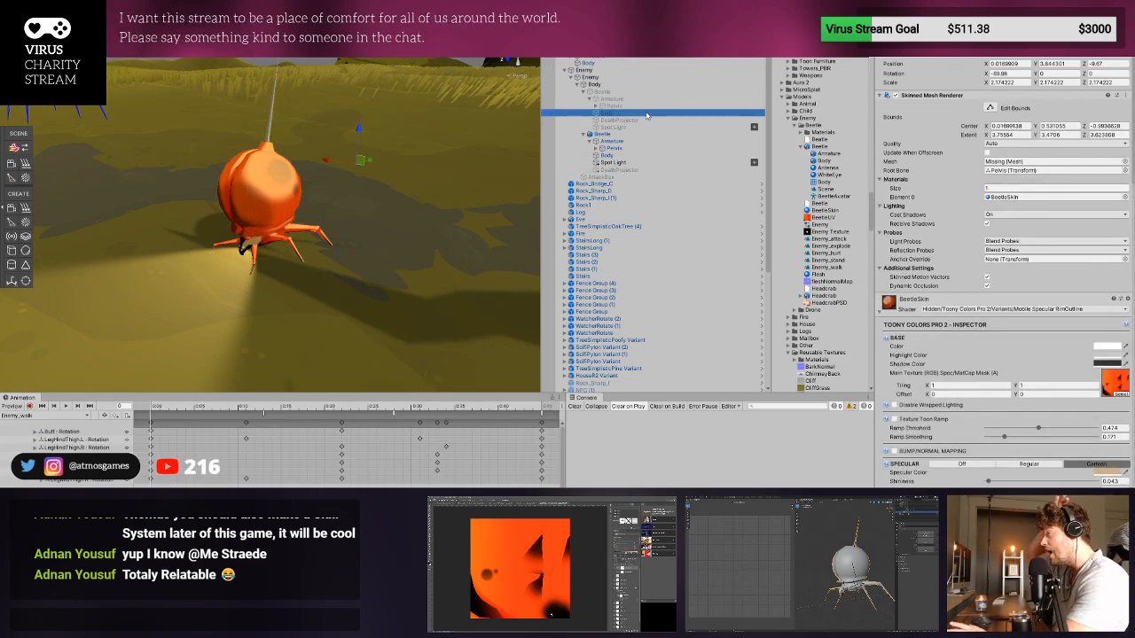
pyautogui.click(611, 78)
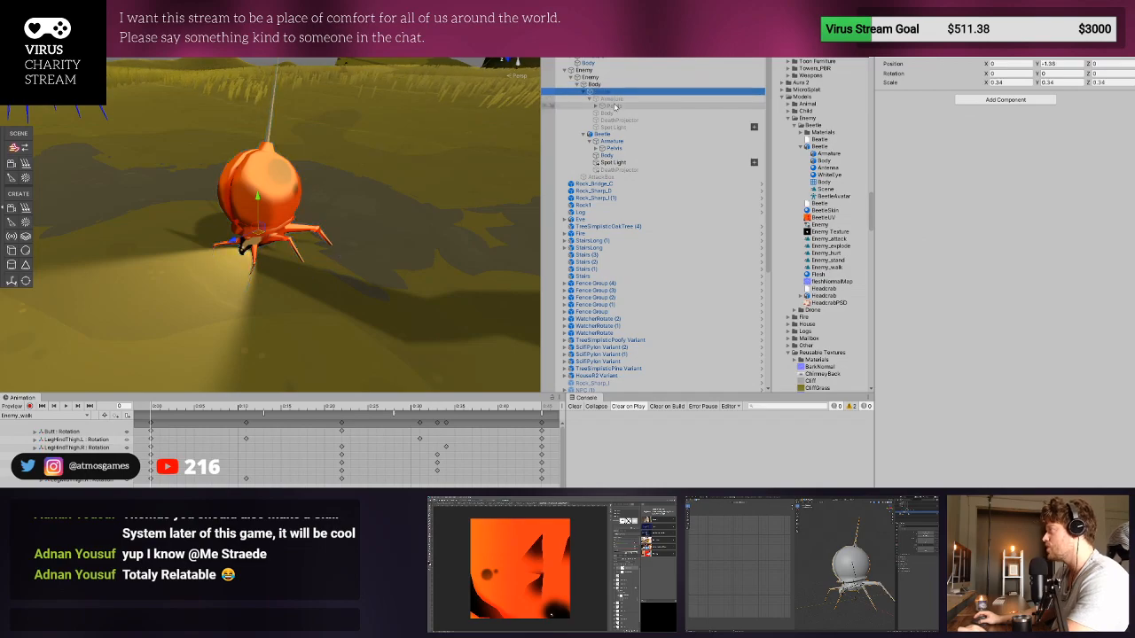
pyautogui.click(619, 98)
pyautogui.click(641, 92)
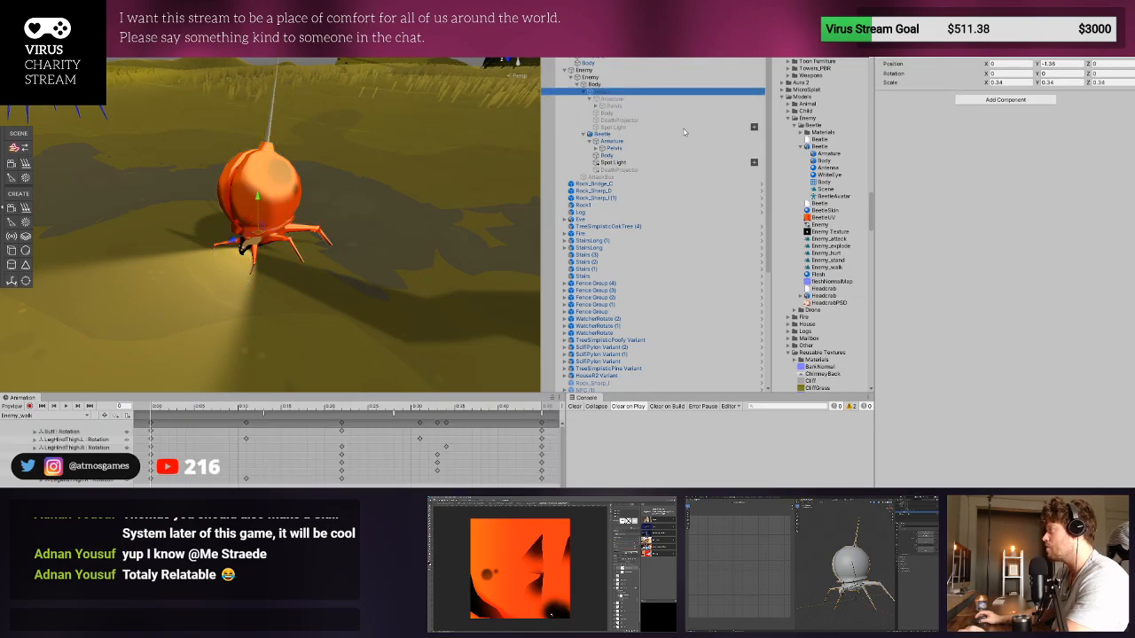
pyautogui.press('Delete')
# - Preview the Enemy_walk animation on the Enemy with the remaining Beetle
pyautogui.click(610, 93)
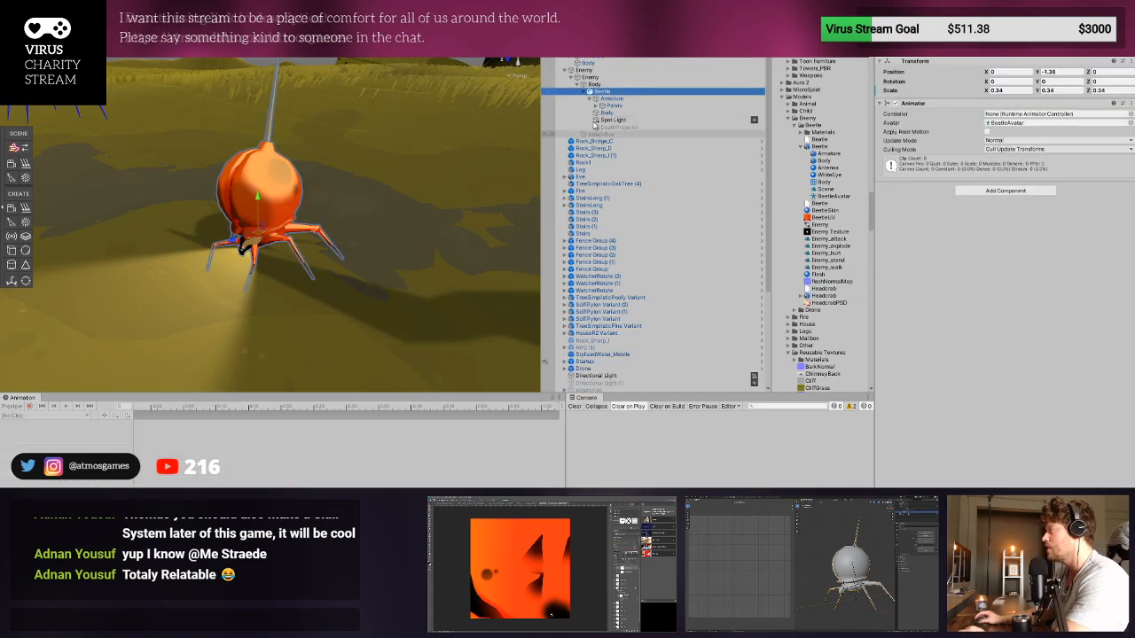
pyautogui.click(597, 86)
pyautogui.click(592, 77)
pyautogui.click(67, 406)
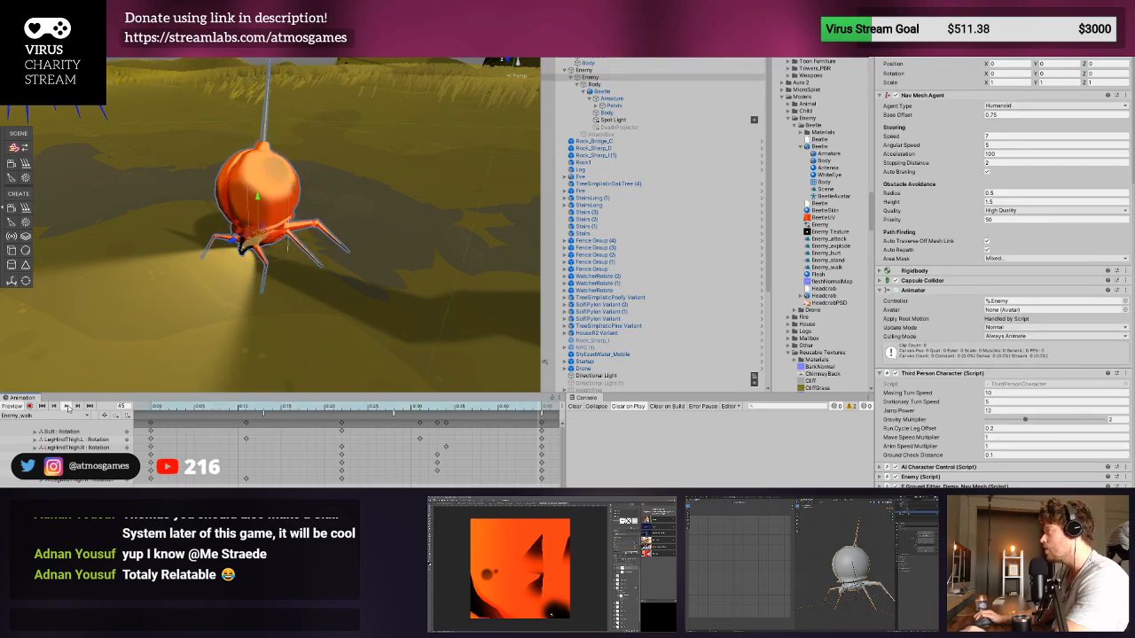
# - Assign the new Beetle's DeathProjector to Death Blood Projector in the Enemy script, collapsing the components above it
pyautogui.click(606, 121)
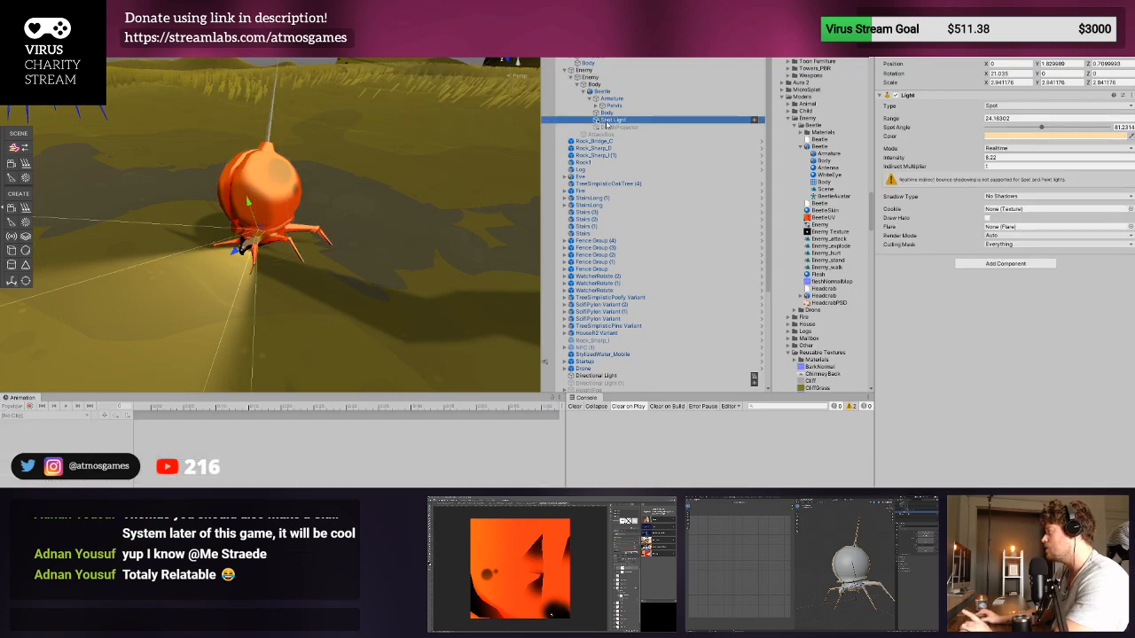
pyautogui.press('Down')
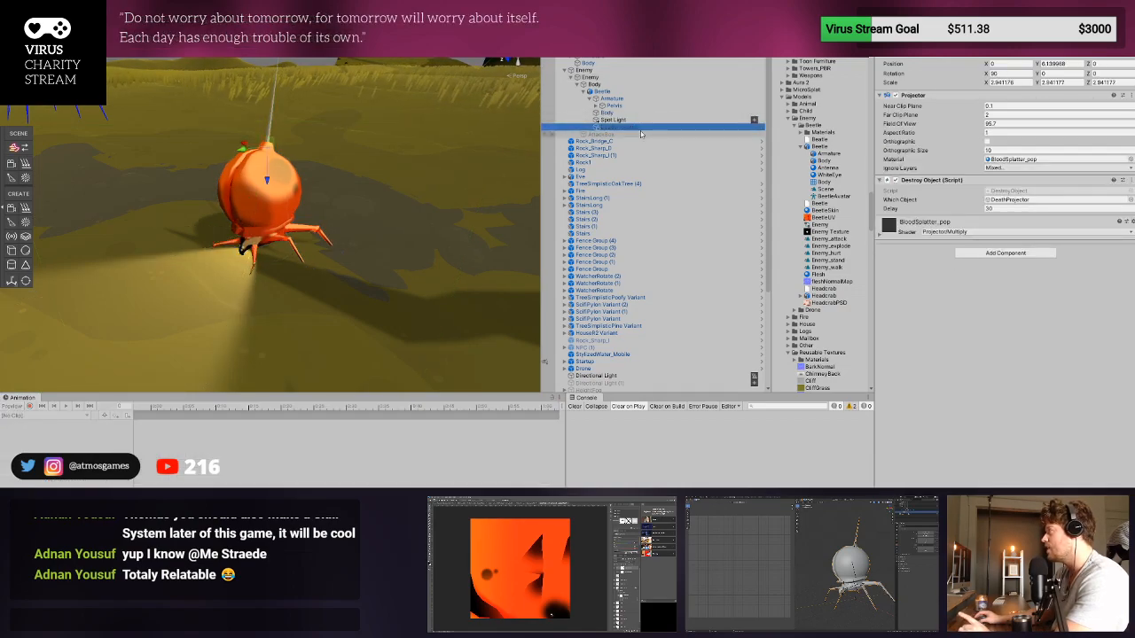
pyautogui.click(606, 78)
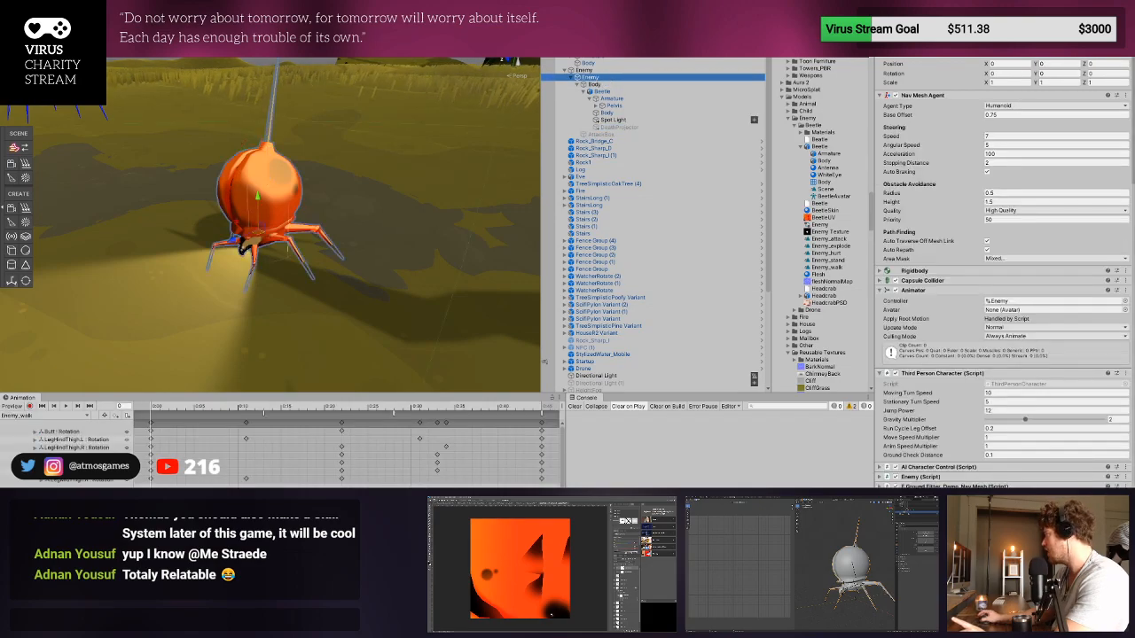
pyautogui.scroll(-1, 909, 358)
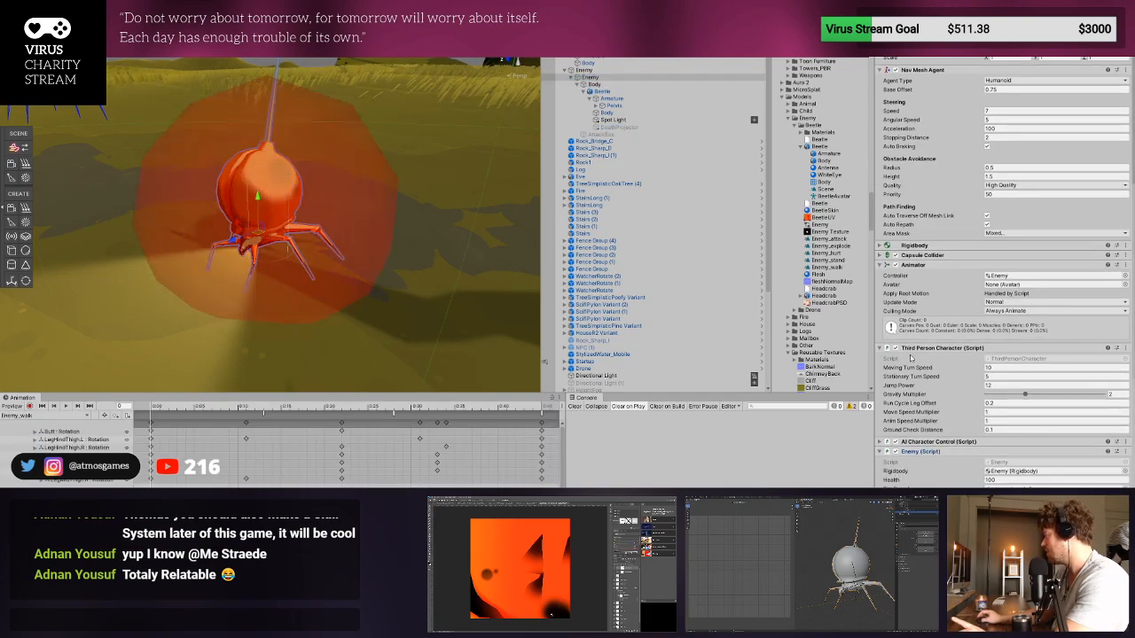
pyautogui.click(880, 349)
pyautogui.click(913, 264)
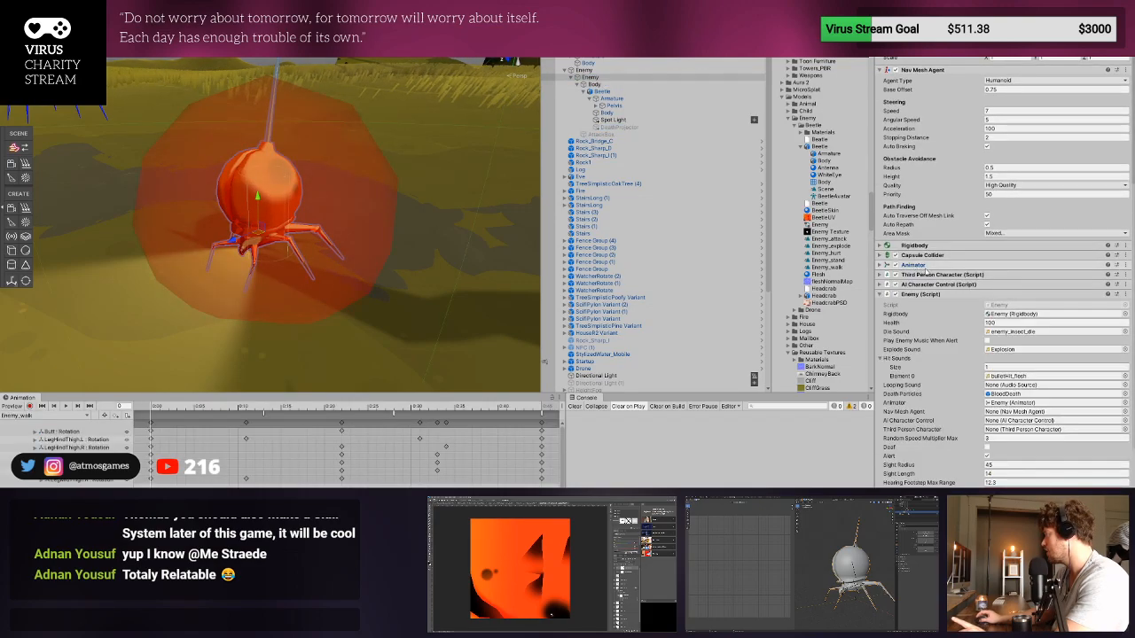
pyautogui.click(915, 70)
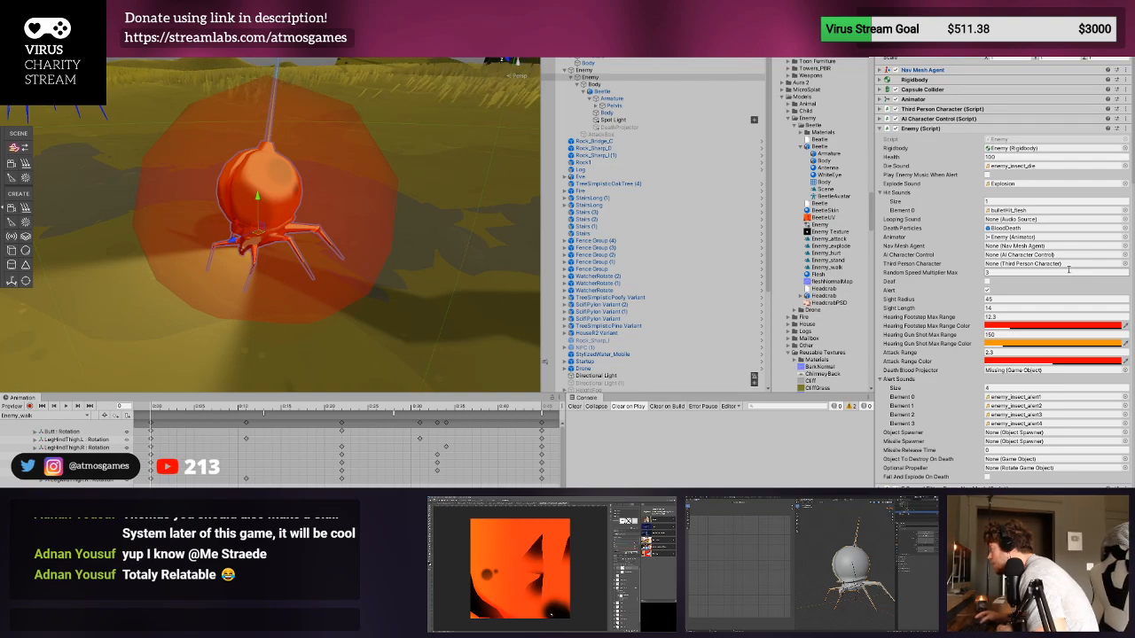
pyautogui.moveTo(654, 127); pyautogui.dragTo(1005, 374)
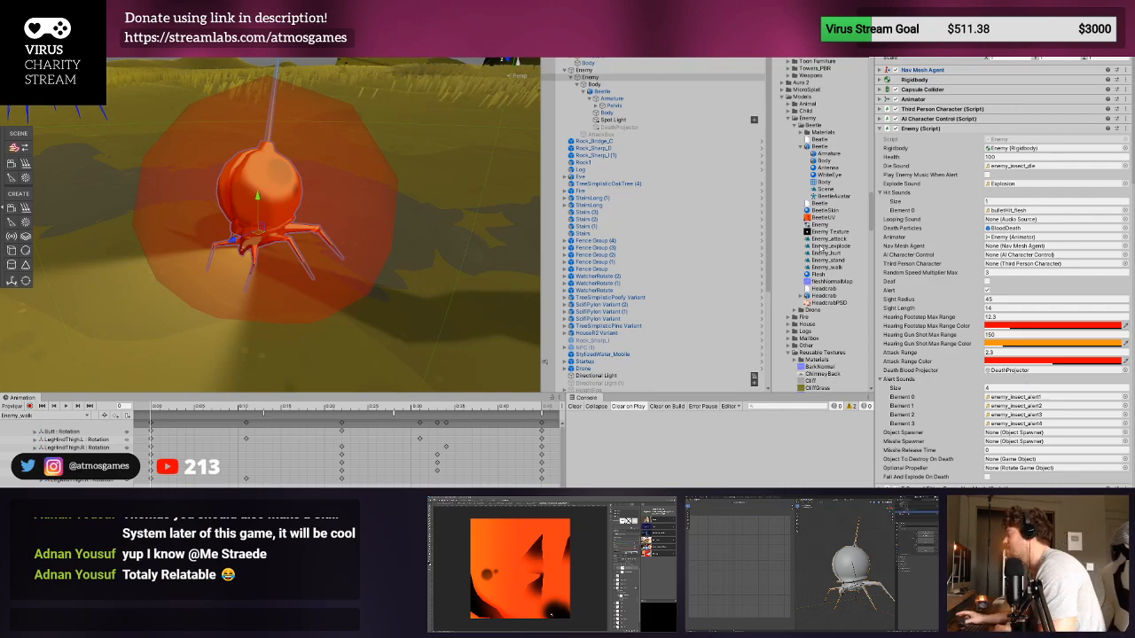
# - Playtest the scene by running the character across the field up to the beetle enemy, stop the game, and clear the console
pyautogui.keyDown('alt'); pyautogui.click(600, 105); pyautogui.keyUp('alt')
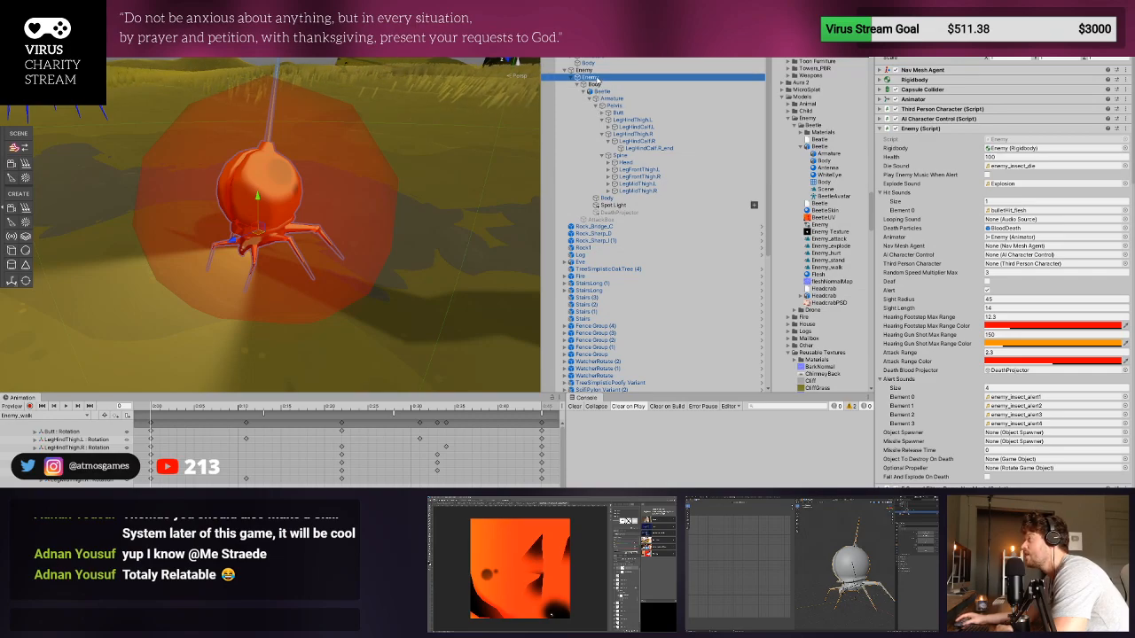
pyautogui.click(599, 72)
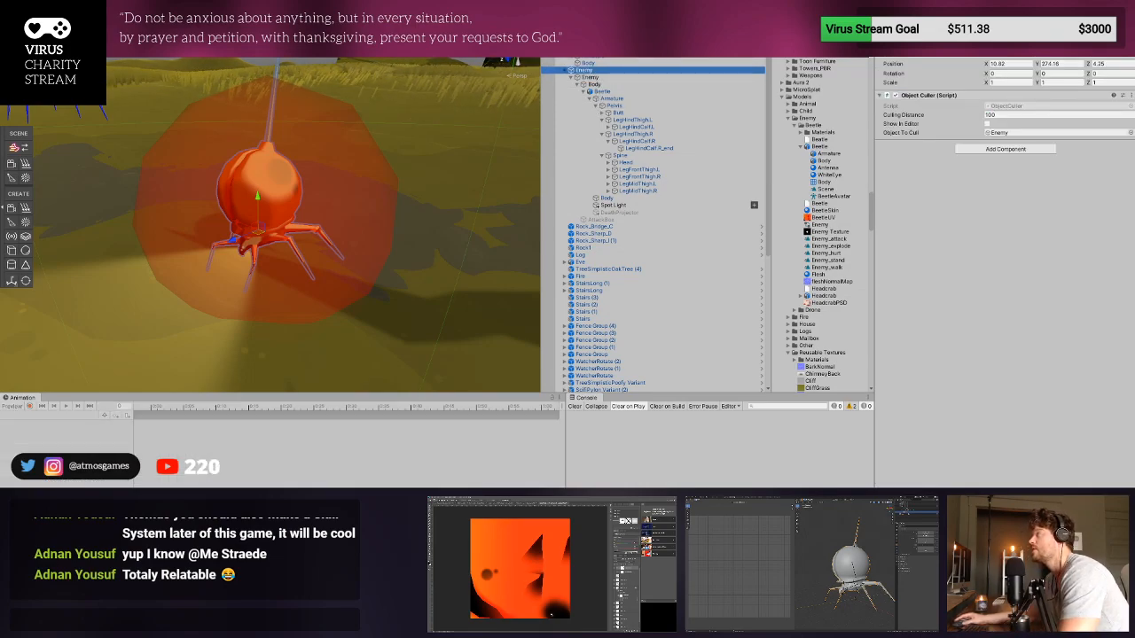
pyautogui.hotkey('ctrl', 'p')
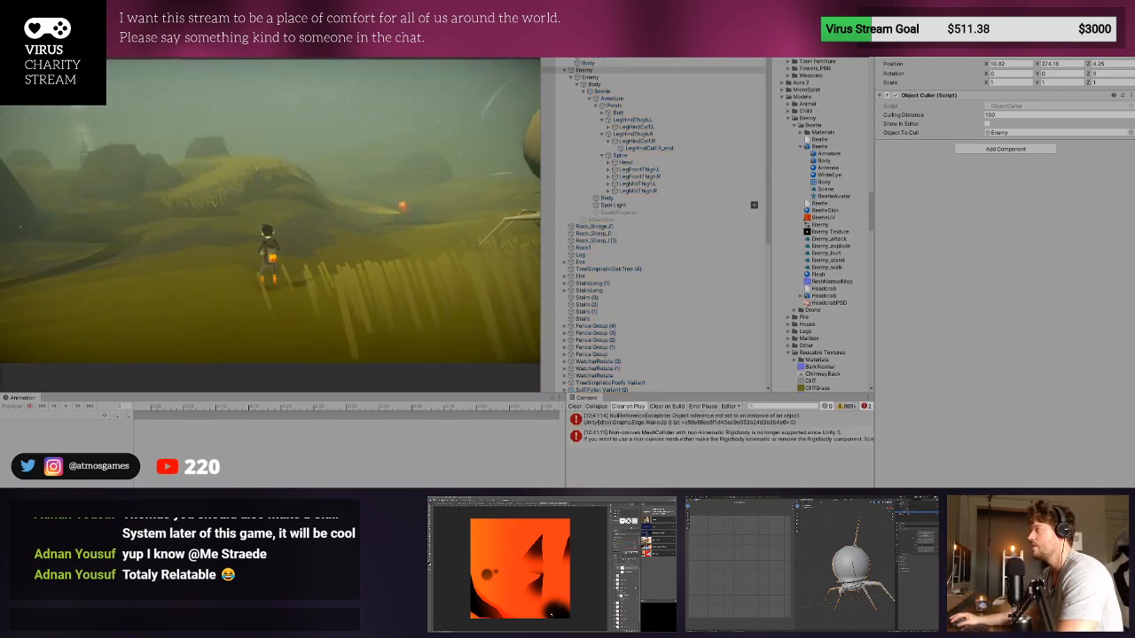
pyautogui.press('w')
pyautogui.press('d')
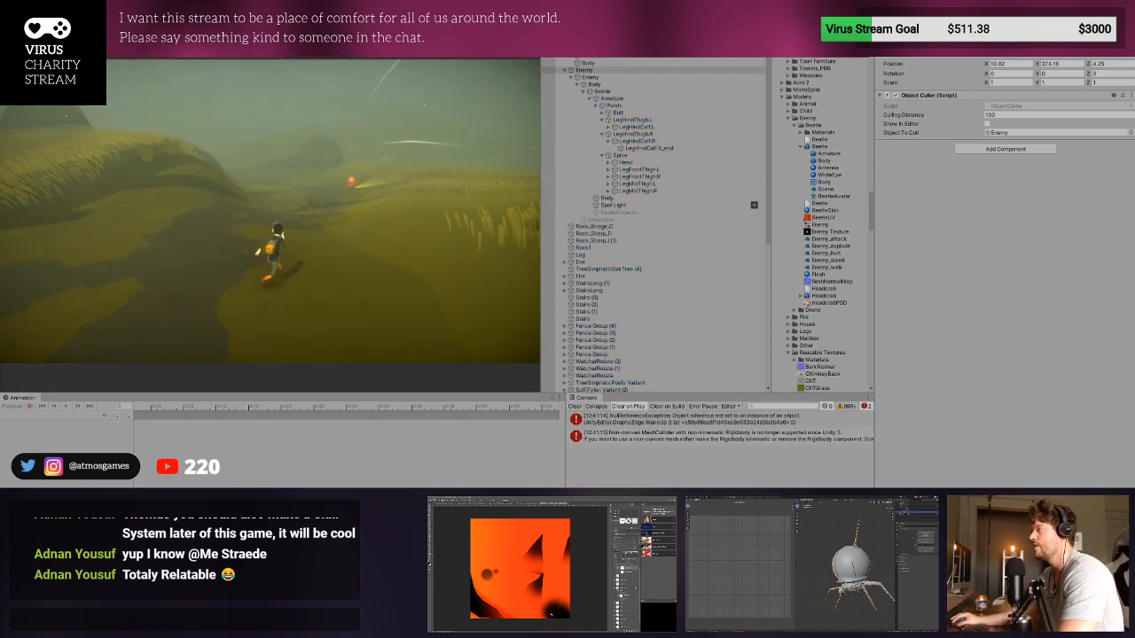
pyautogui.press('w')
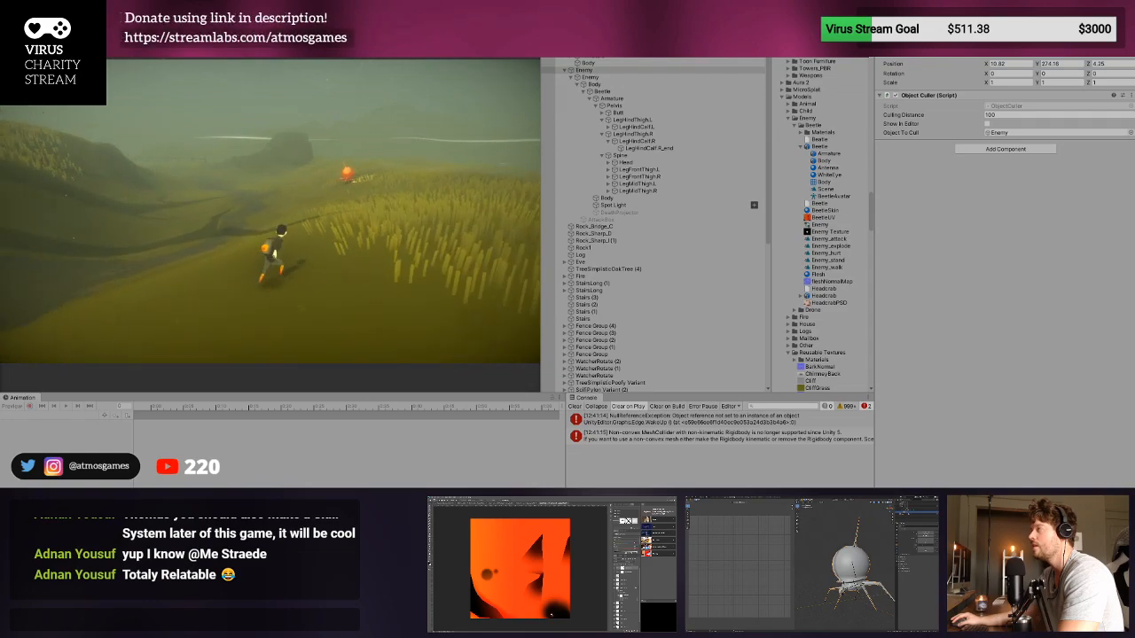
pyautogui.press('w')
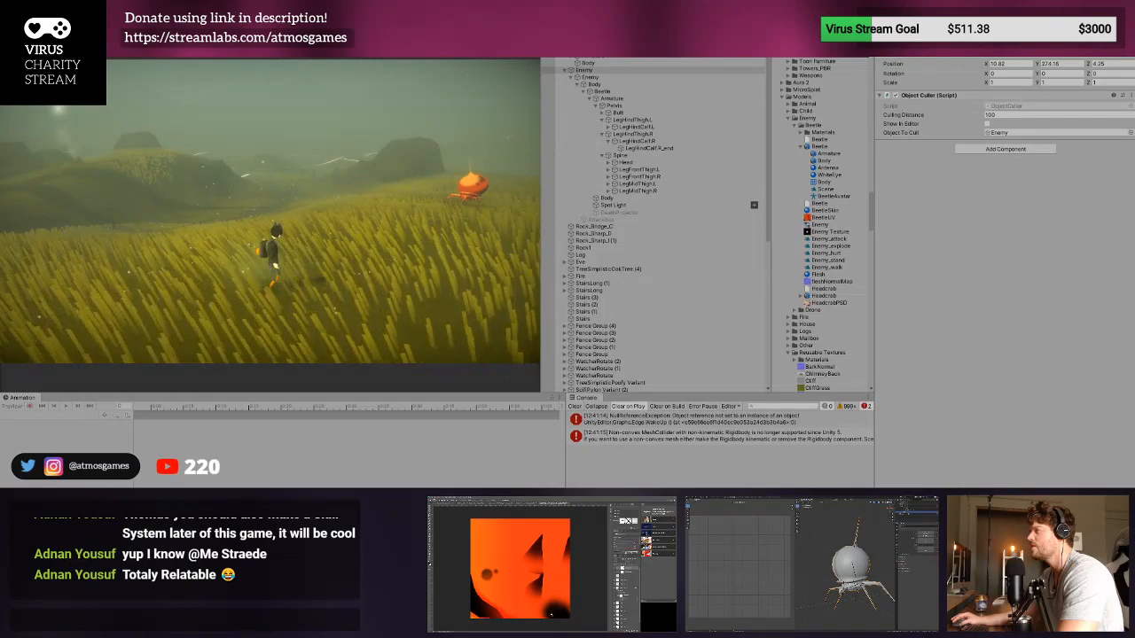
pyautogui.press('a')
pyautogui.press('a')
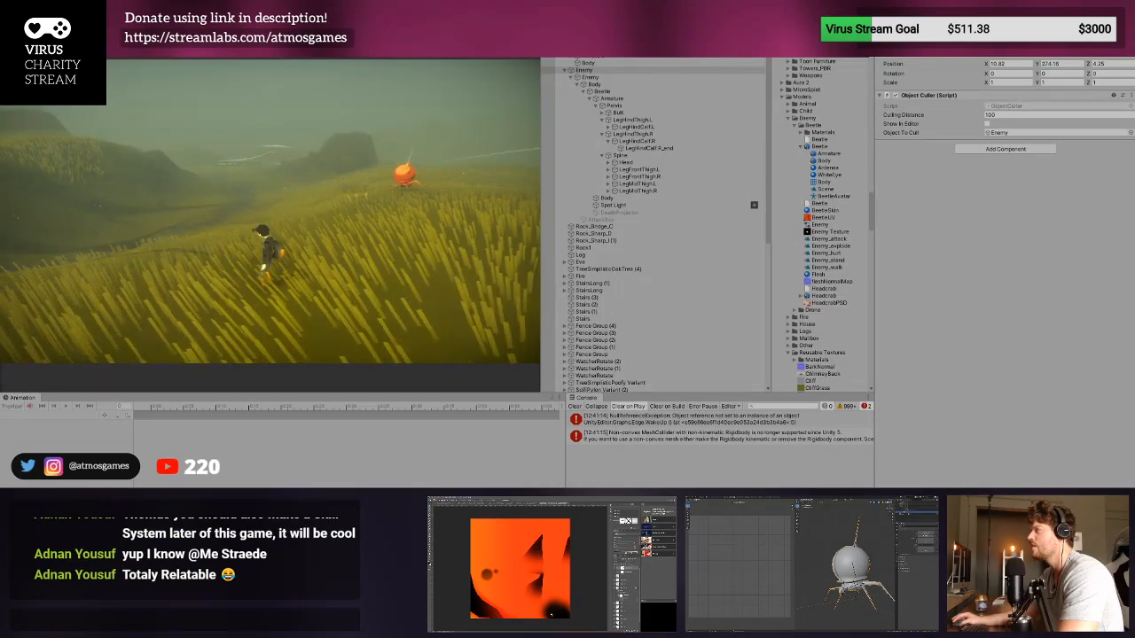
pyautogui.press('w')
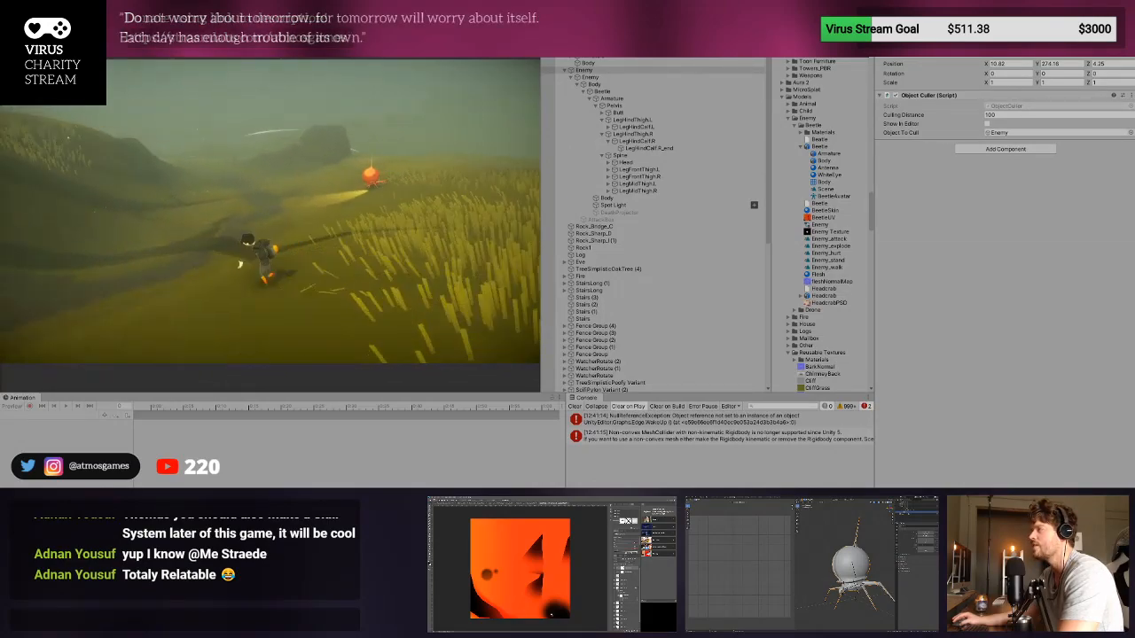
pyautogui.press('d')
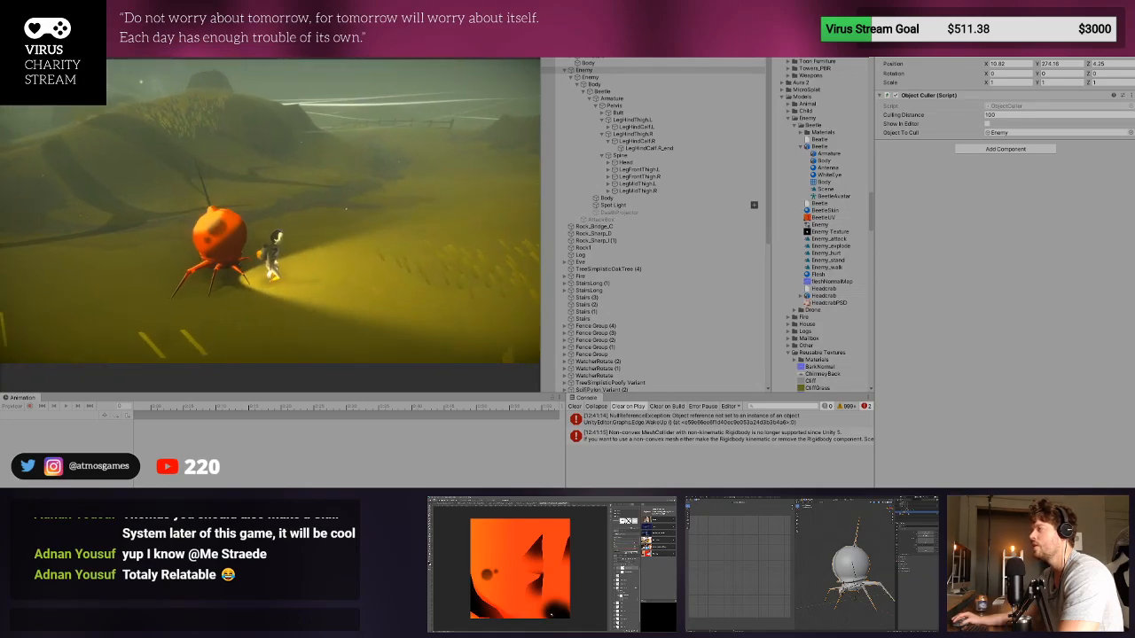
pyautogui.hotkey('ctrl', 'p')
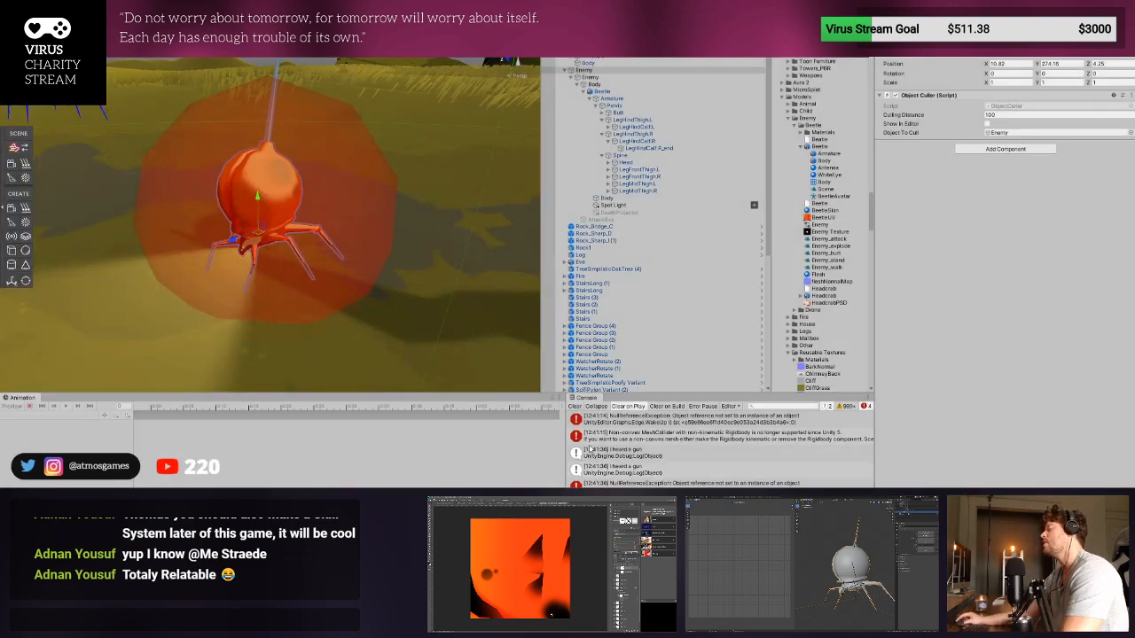
pyautogui.click(575, 407)
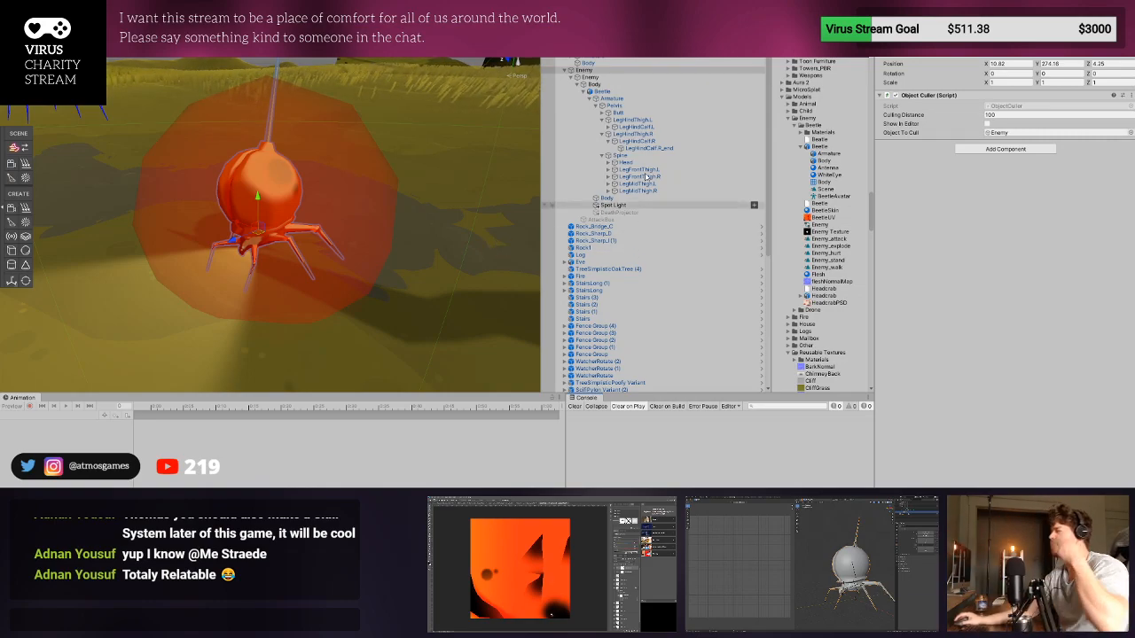
# - Collapse the Enemy, Reusable Textures and Models folders in the project and select the Enemy prefab asset
pyautogui.click(638, 126)
pyautogui.click(616, 70)
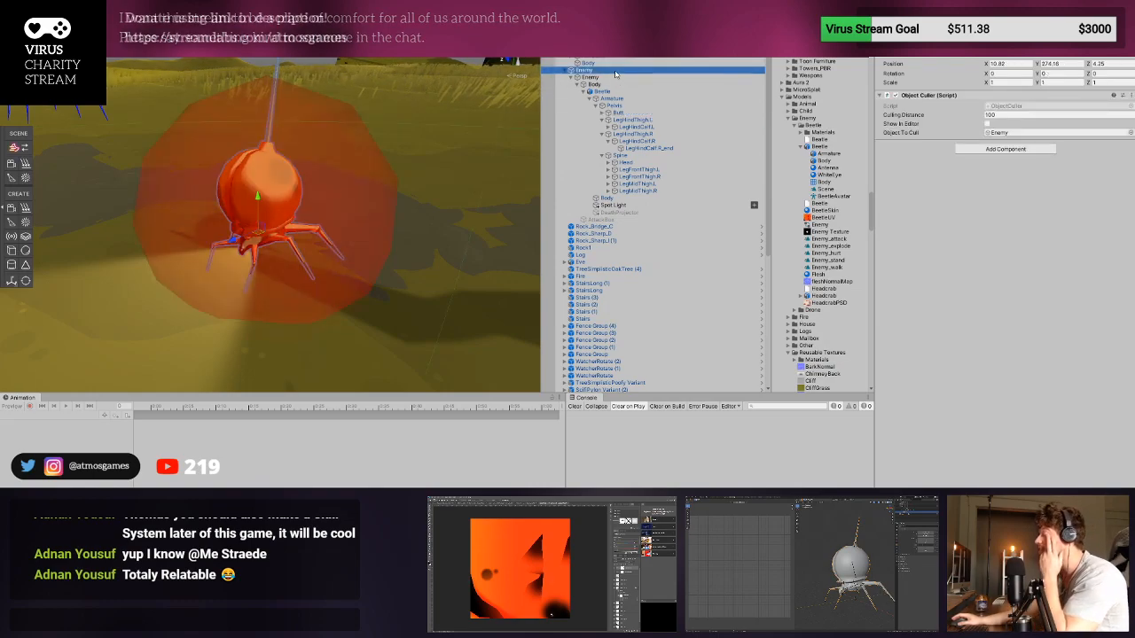
pyautogui.click(790, 118)
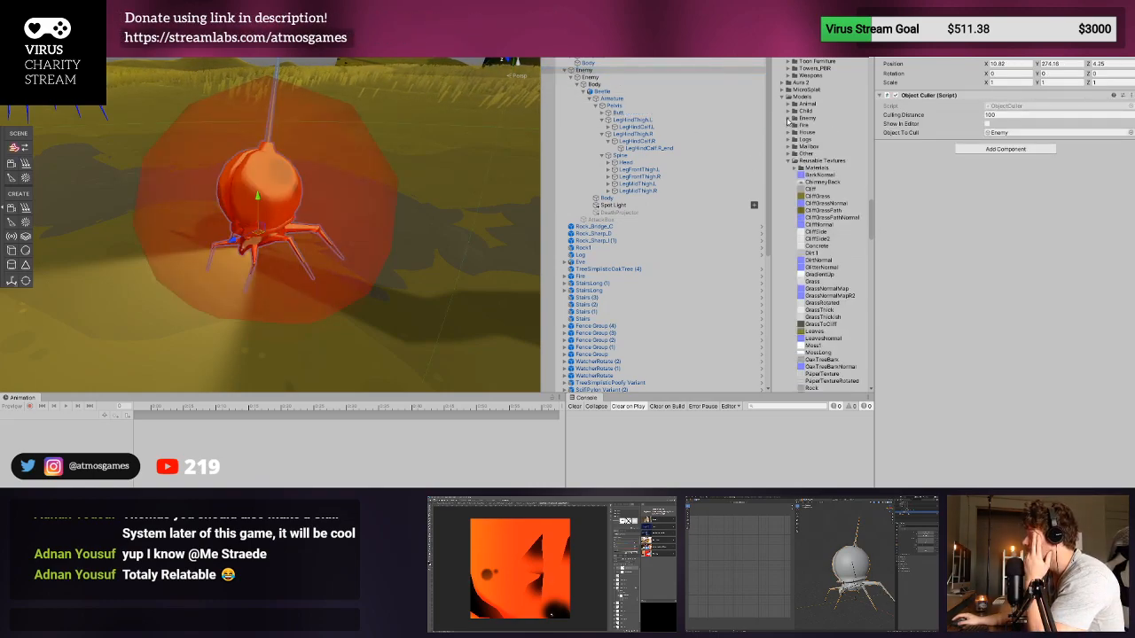
pyautogui.click(793, 167)
pyautogui.click(782, 97)
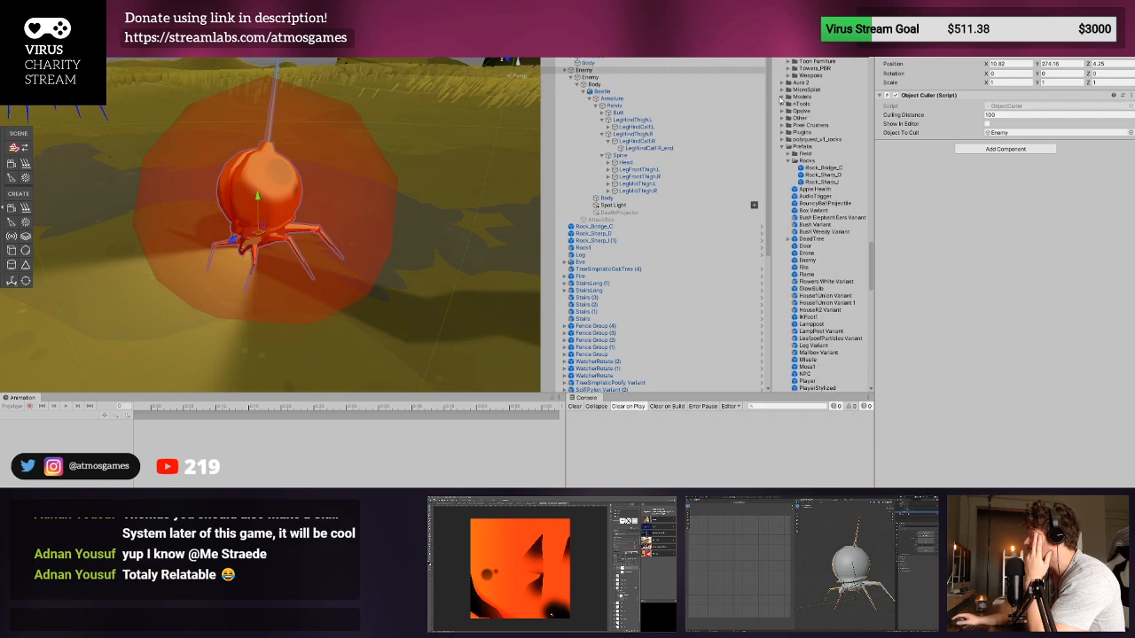
pyautogui.click(809, 262)
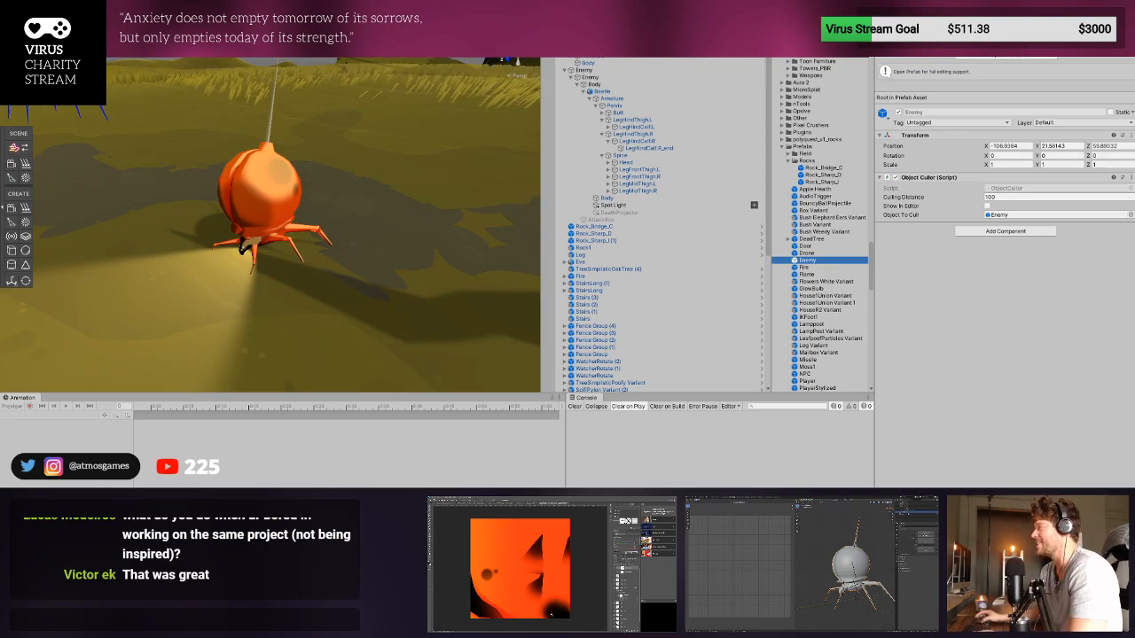
# - Inspect the scene Beetle's Body and Spot Light, and go to the Beetle's source model asset
pyautogui.click(275, 210)
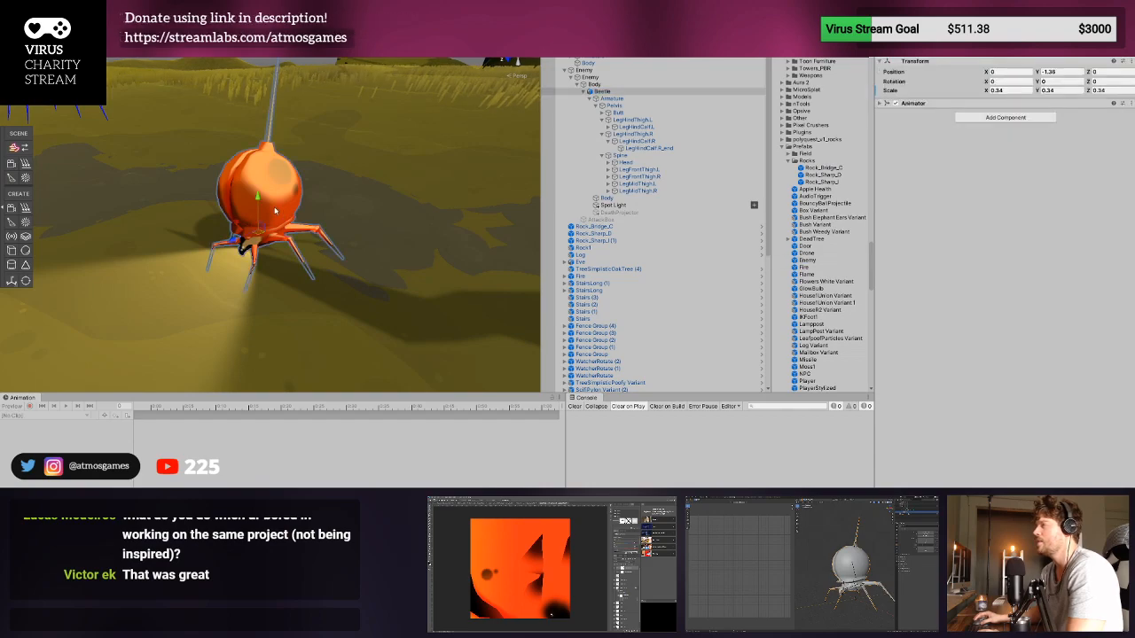
pyautogui.click(270, 136)
pyautogui.click(622, 206)
pyautogui.click(623, 200)
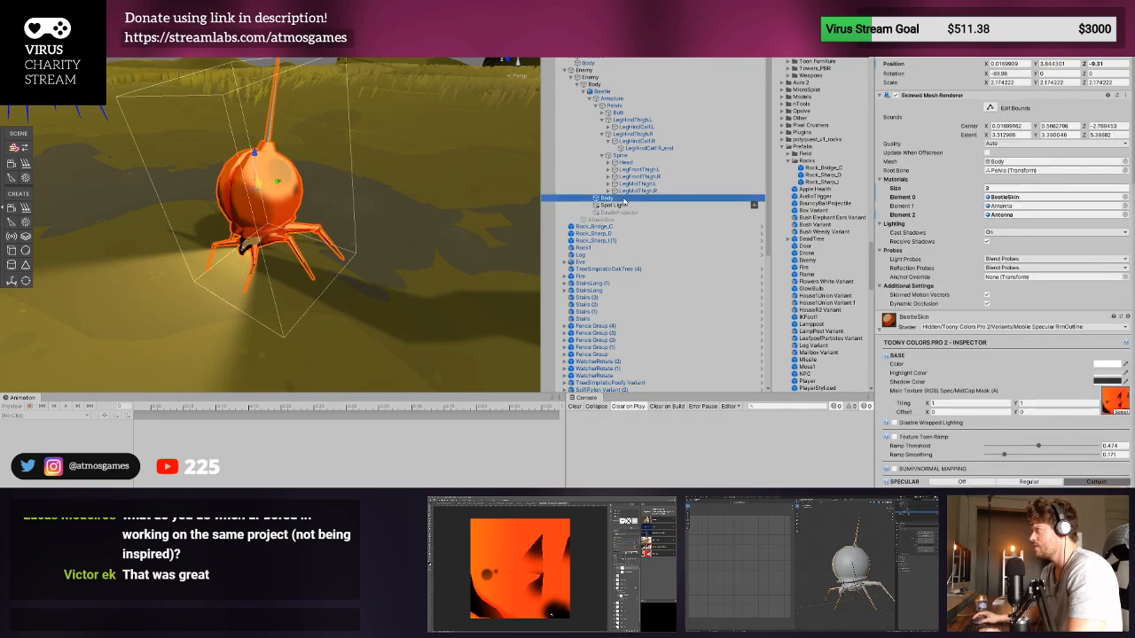
pyautogui.click(626, 205)
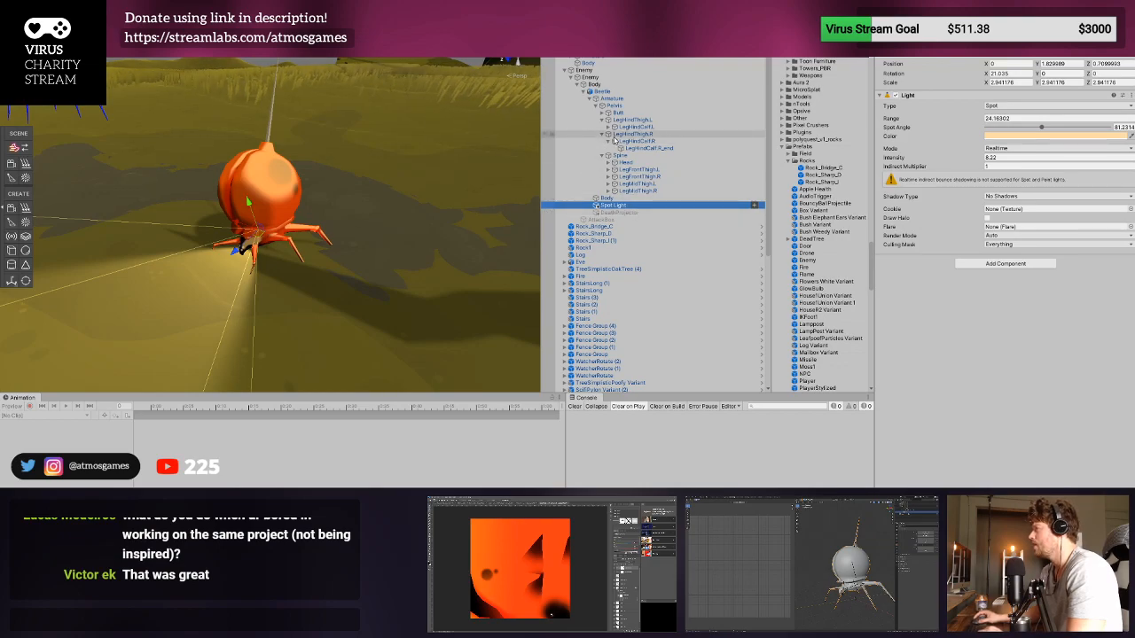
pyautogui.click(603, 91)
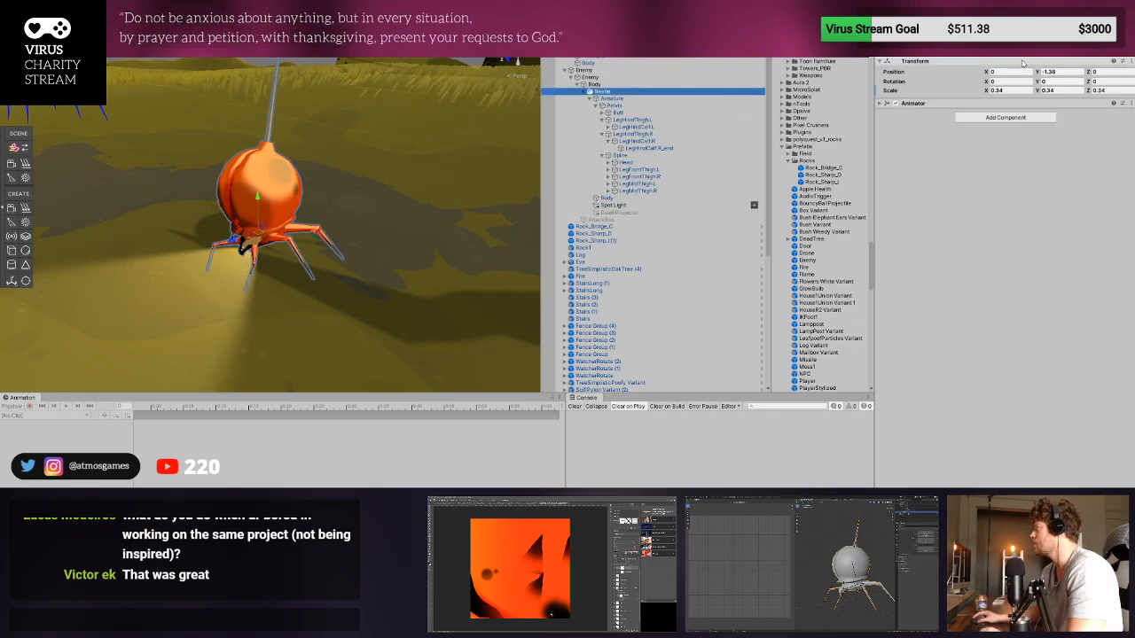
pyautogui.click(1022, 62)
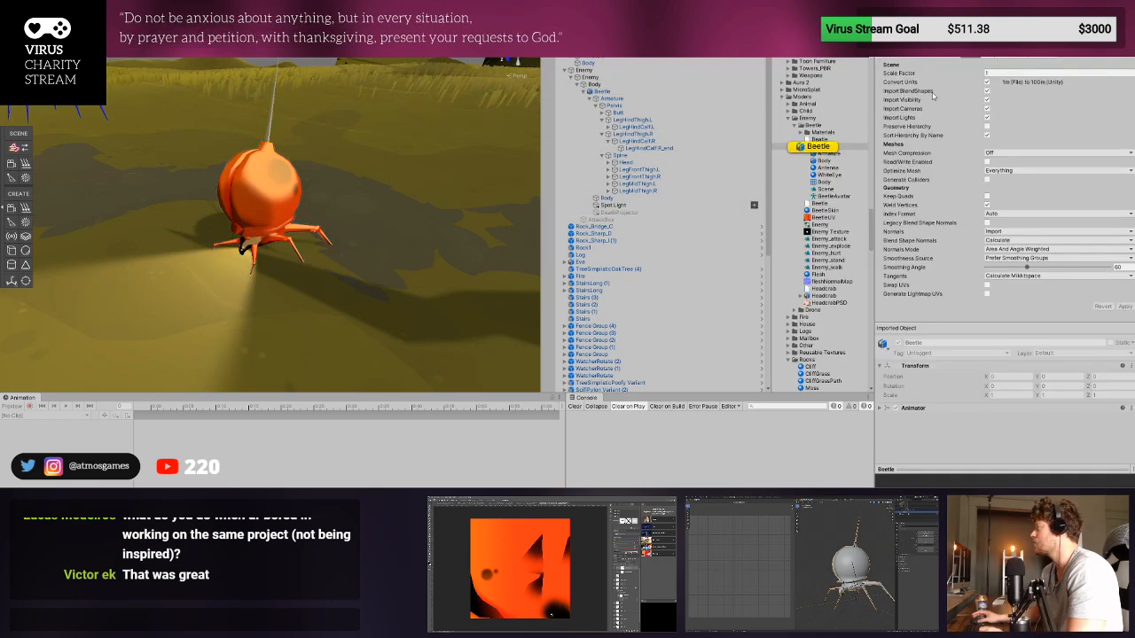
# - Replace the Enemy prefab asset in the Prefabs folder with the scene's updated Enemy object
pyautogui.click(603, 71)
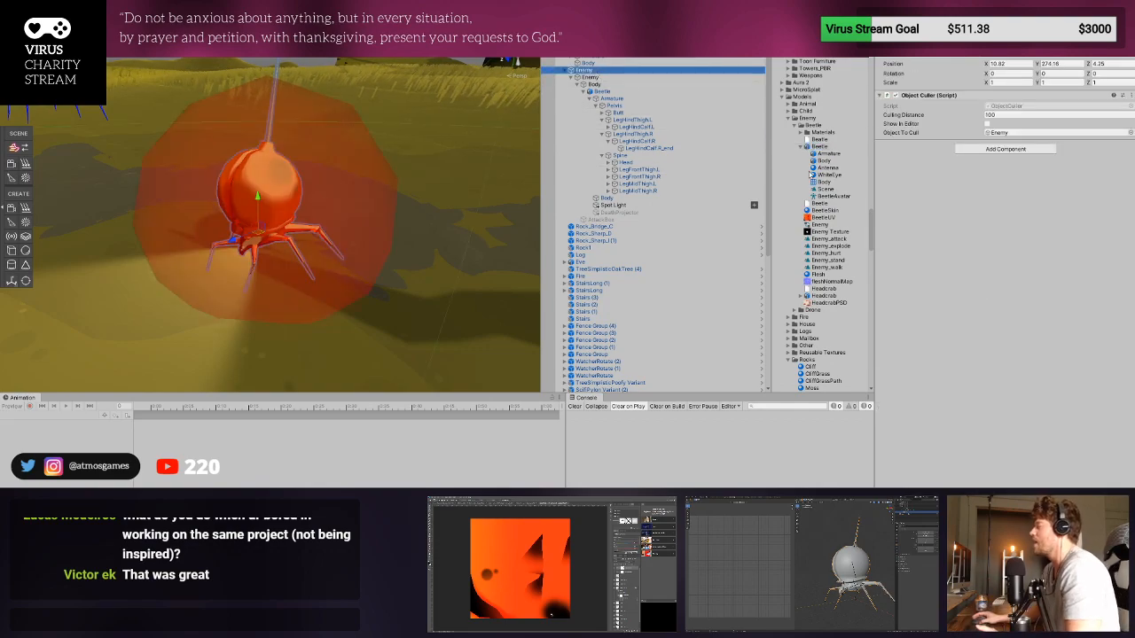
pyautogui.scroll(-10, 829, 186)
pyautogui.scroll(6, 829, 185)
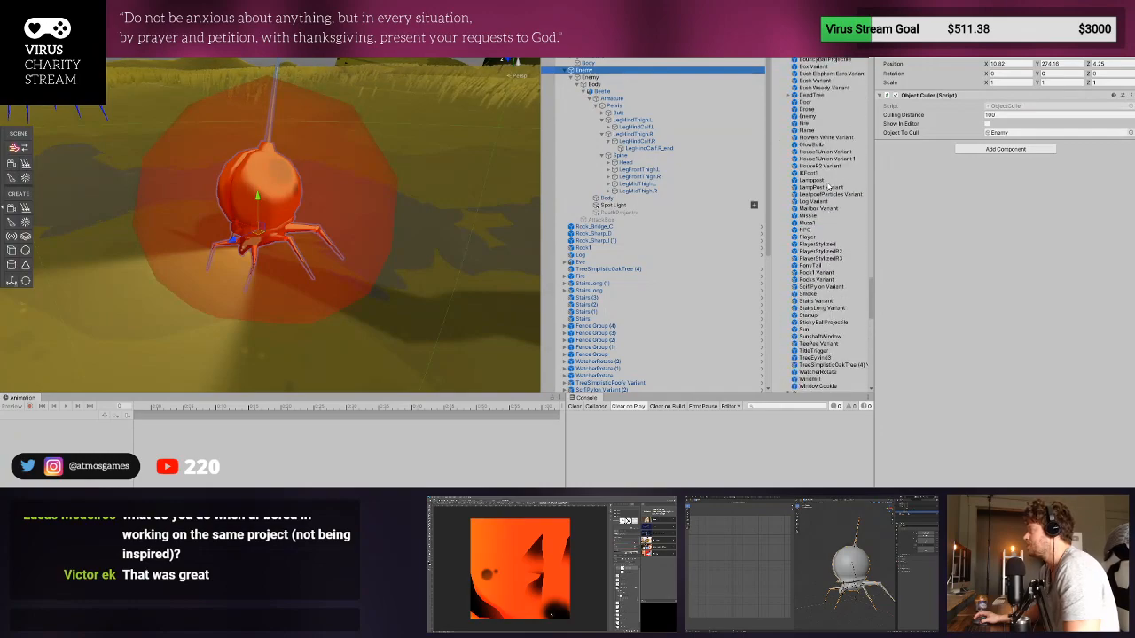
pyautogui.click(807, 116)
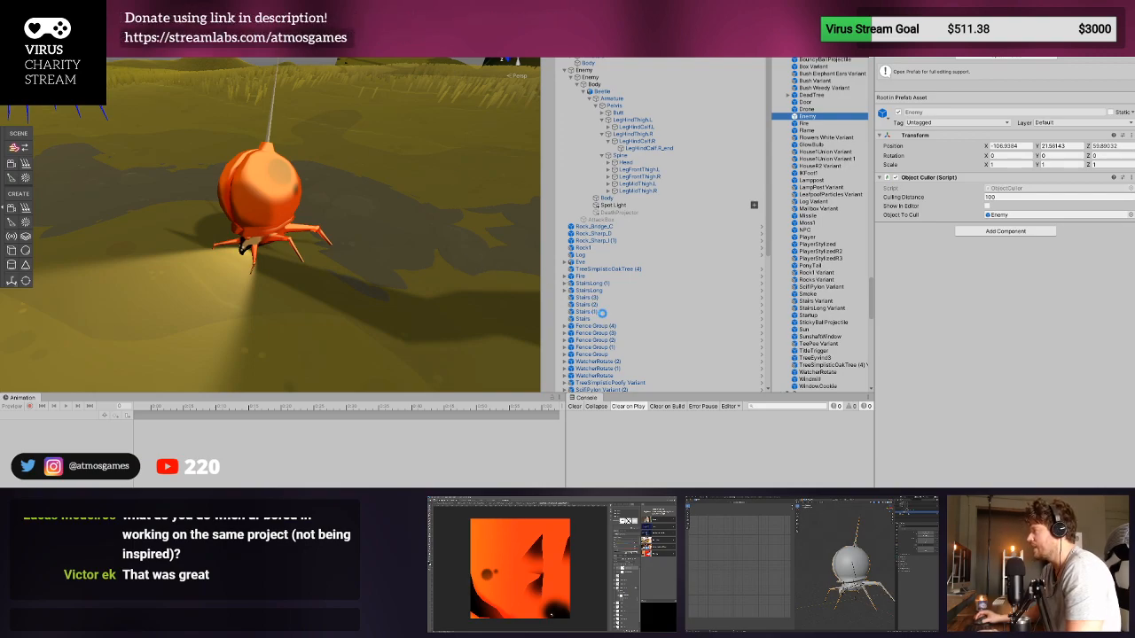
pyautogui.click(587, 71)
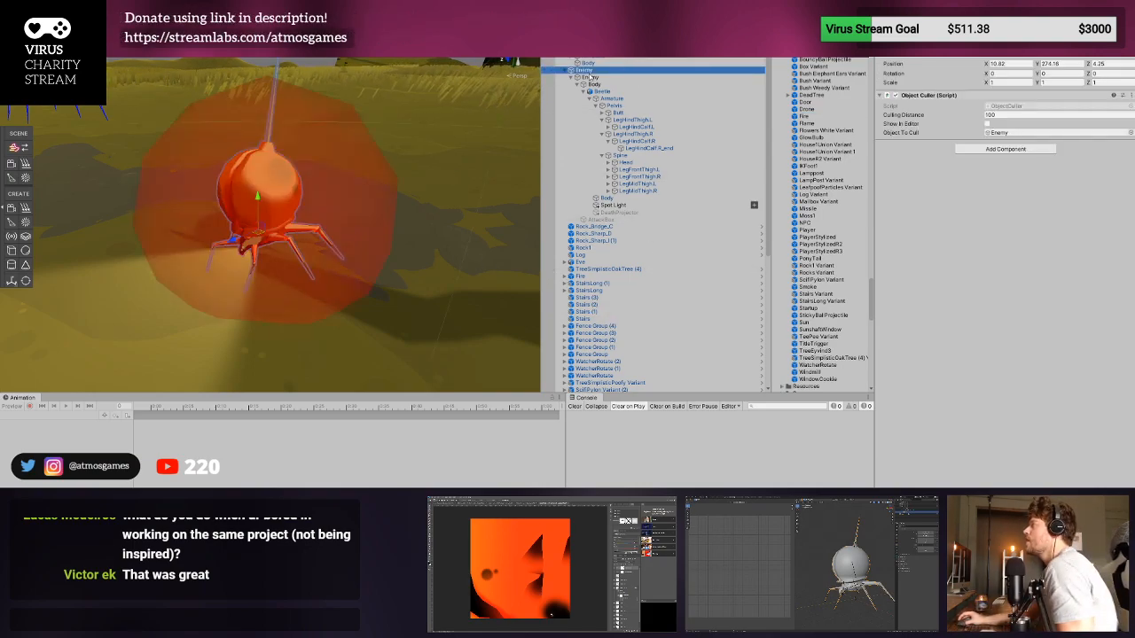
pyautogui.moveTo(585, 71); pyautogui.dragTo(808, 110)
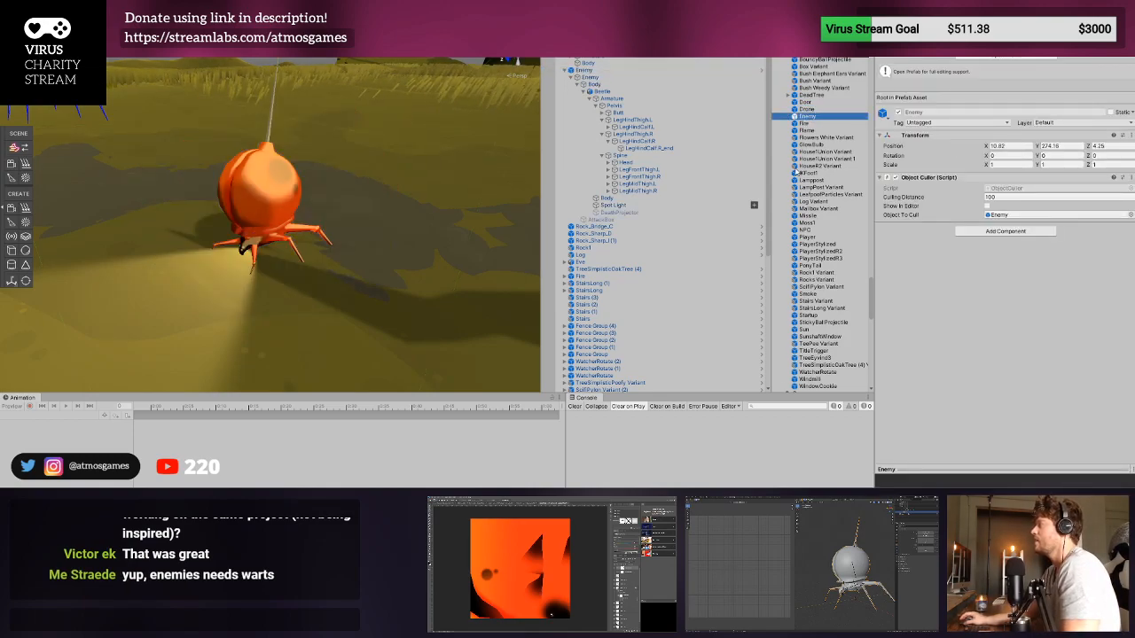
pyautogui.click(657, 141)
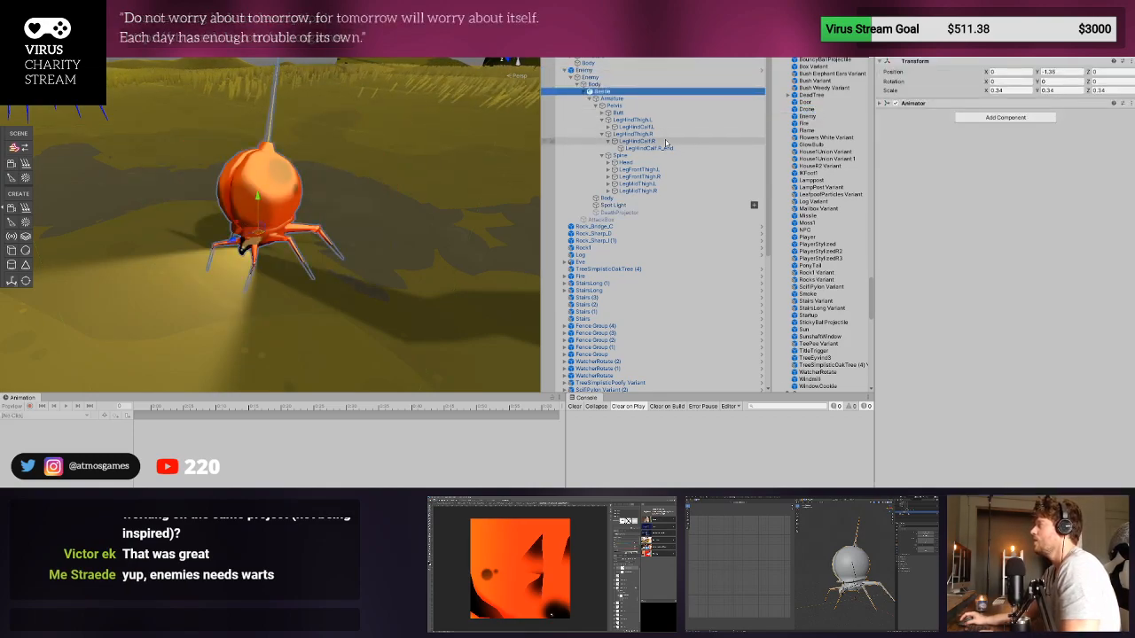
pyautogui.click(677, 222)
pyautogui.click(611, 71)
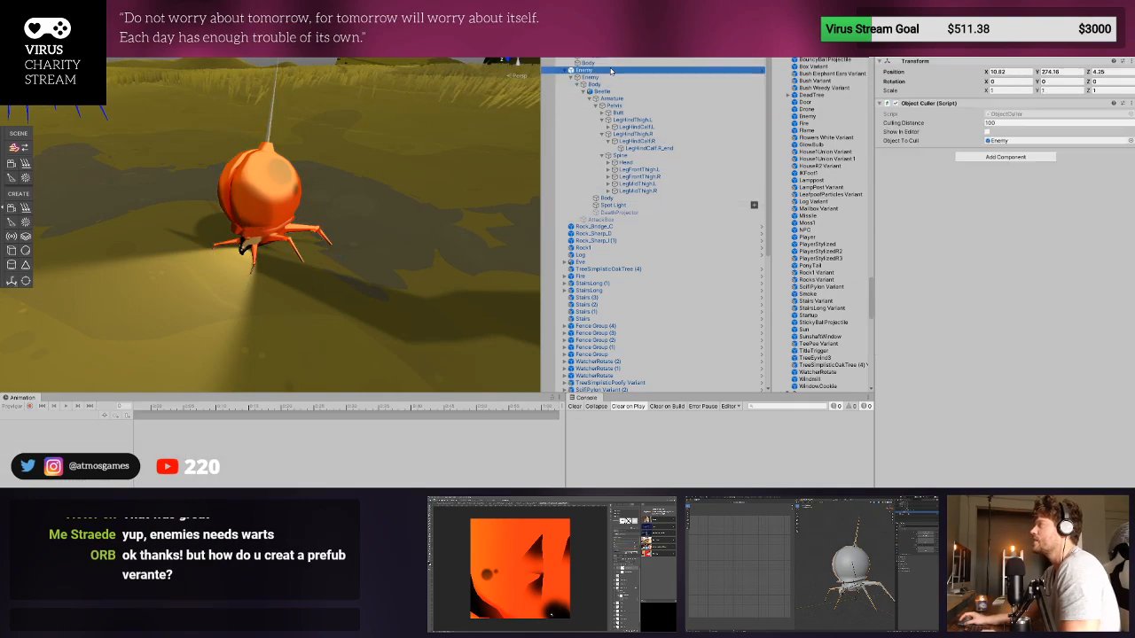
# - Open the Enemy prefab for editing, locate its Beetle's source model in the project, and return to the scene
pyautogui.doubleClick(820, 116)
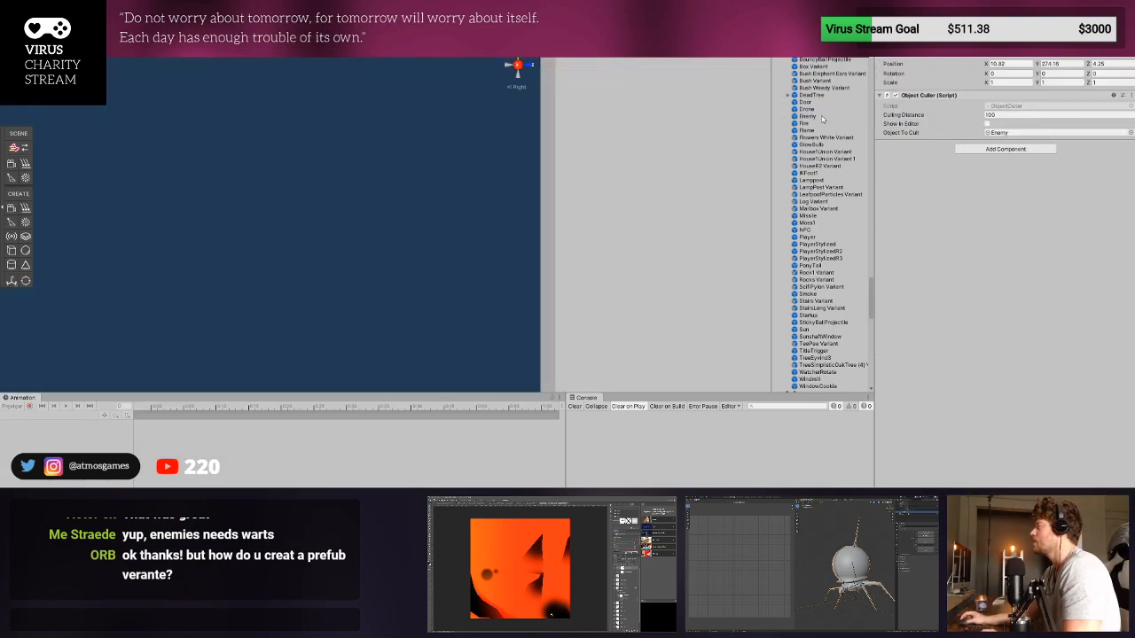
pyautogui.click(567, 60)
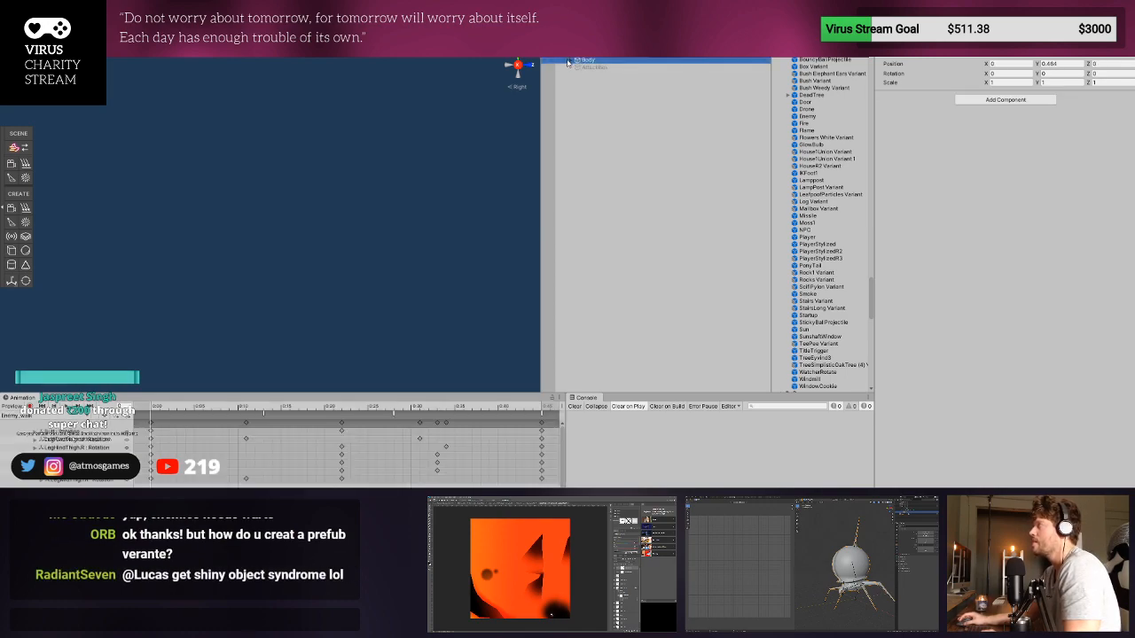
pyautogui.click(570, 60)
pyautogui.click(595, 67)
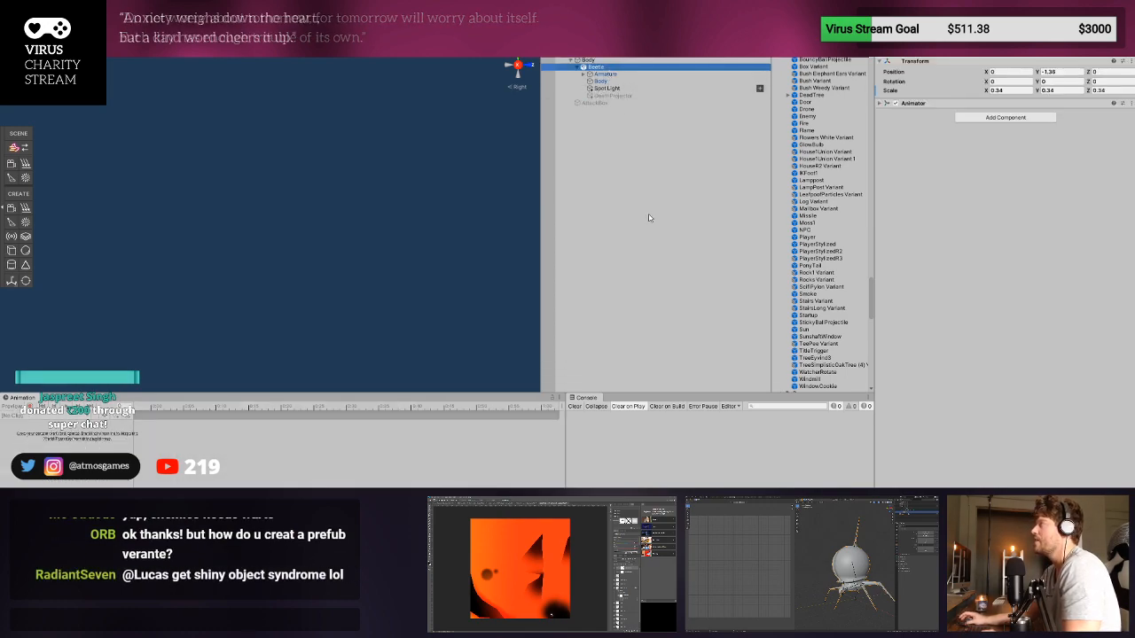
pyautogui.click(995, 56)
pyautogui.scroll(3, 816, 138)
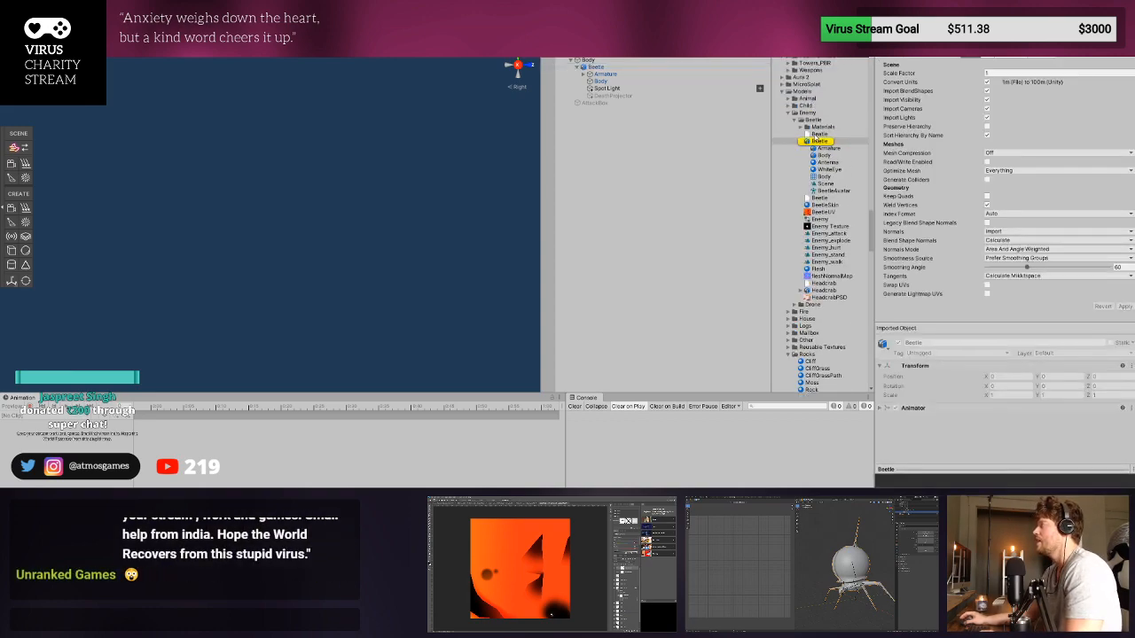
pyautogui.click(815, 138)
pyautogui.click(547, 46)
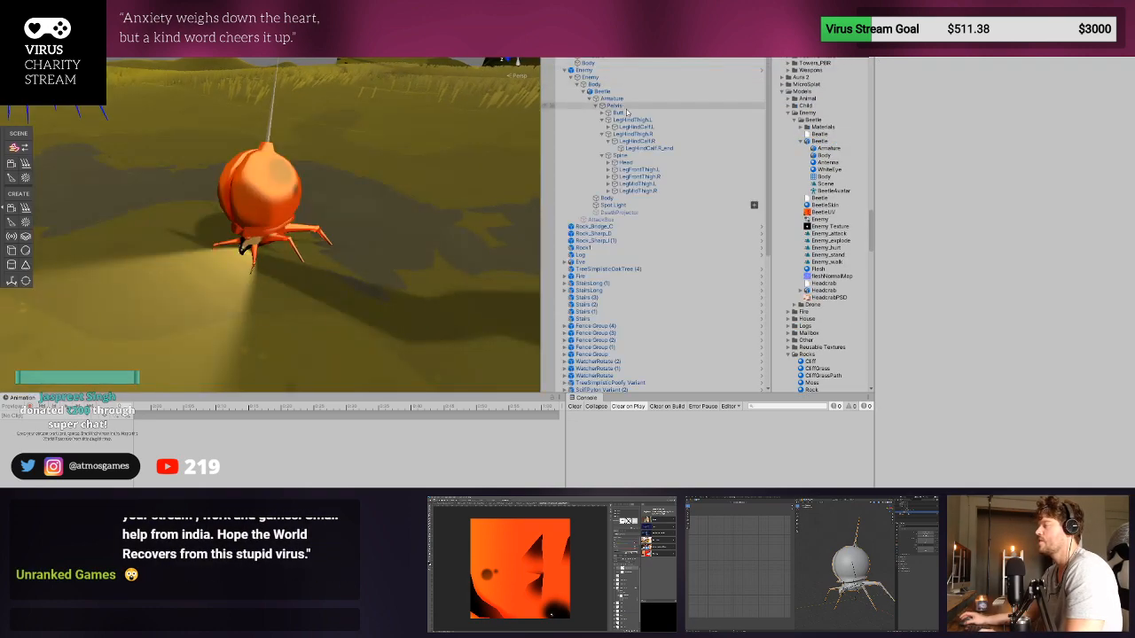
# - Test-move the scene's Enemy along Z, undo the move, and show the Beetle model's import settings
pyautogui.click(588, 70)
pyautogui.press('f')
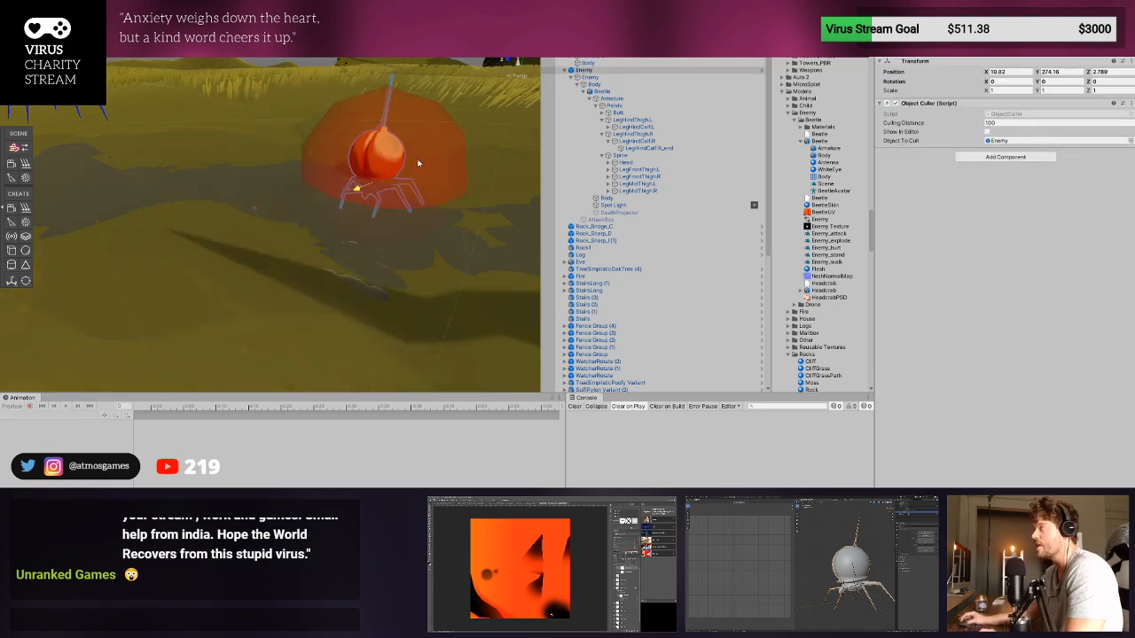
pyautogui.doubleClick(618, 93)
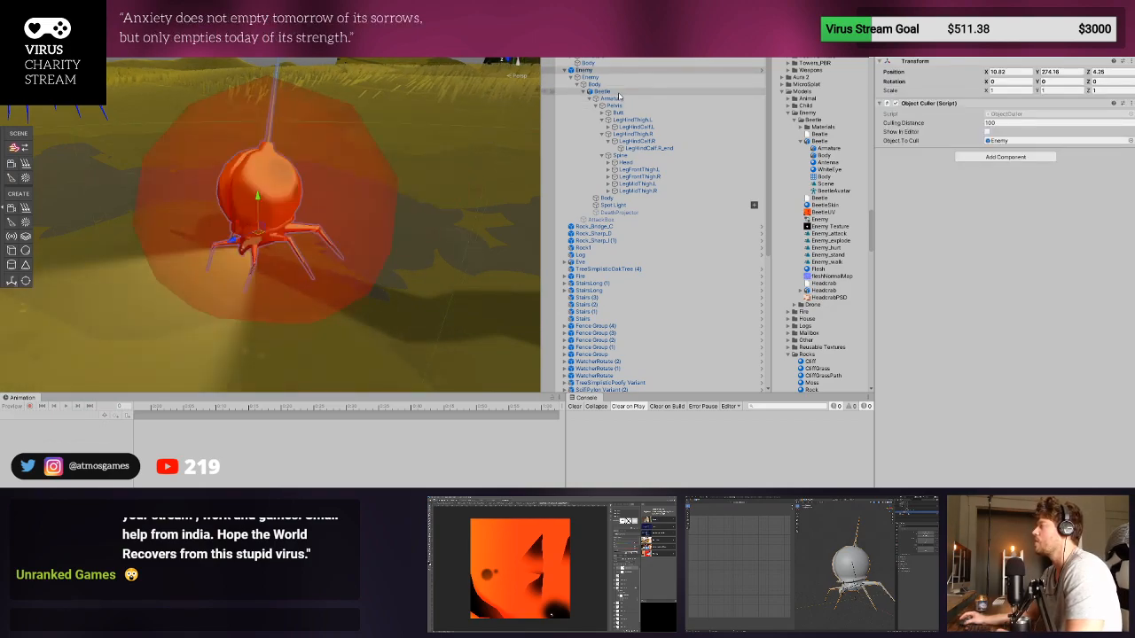
pyautogui.click(820, 141)
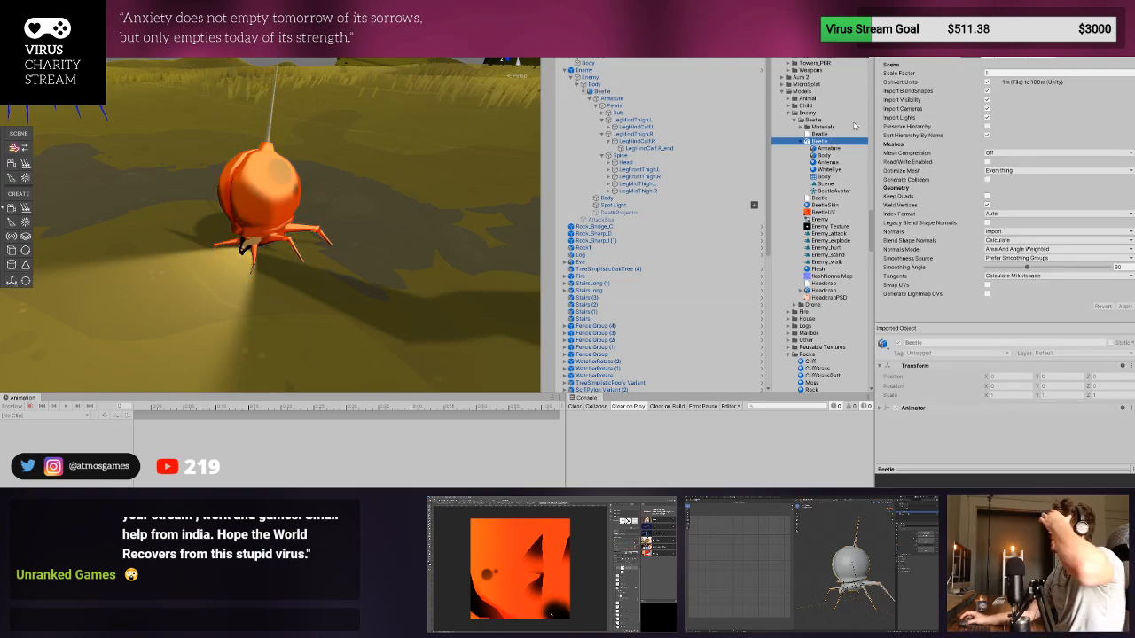
# - Extract the Beetle model's embedded materials into its folder and give Antenna a black albedo, metallic 0.344 and smoothness 0.43
pyautogui.click(1041, 69)
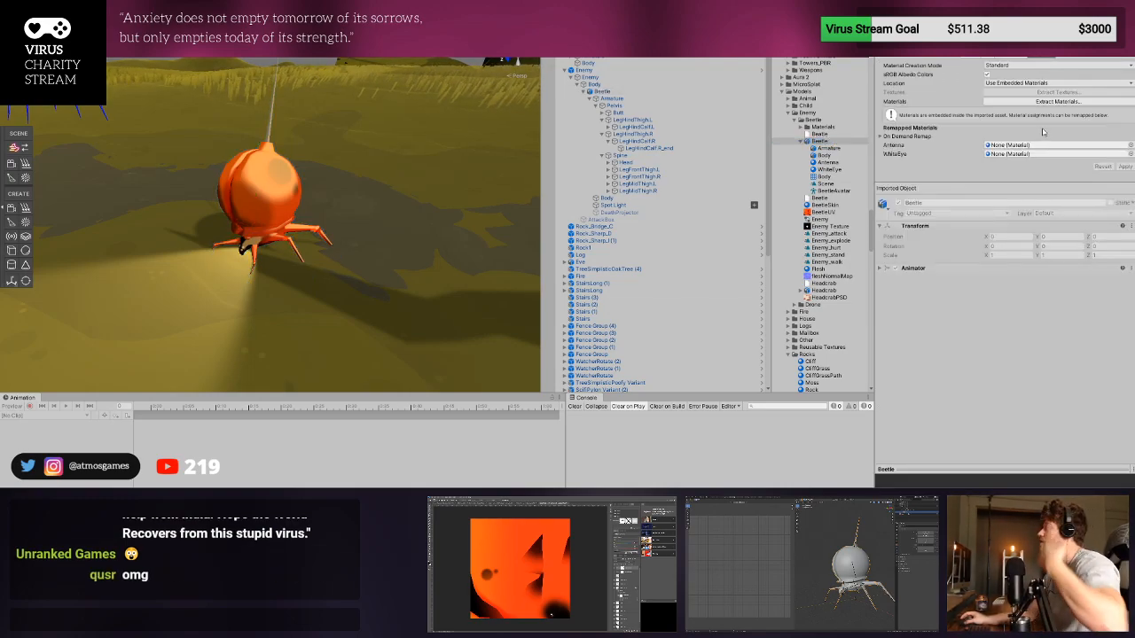
pyautogui.click(1057, 101)
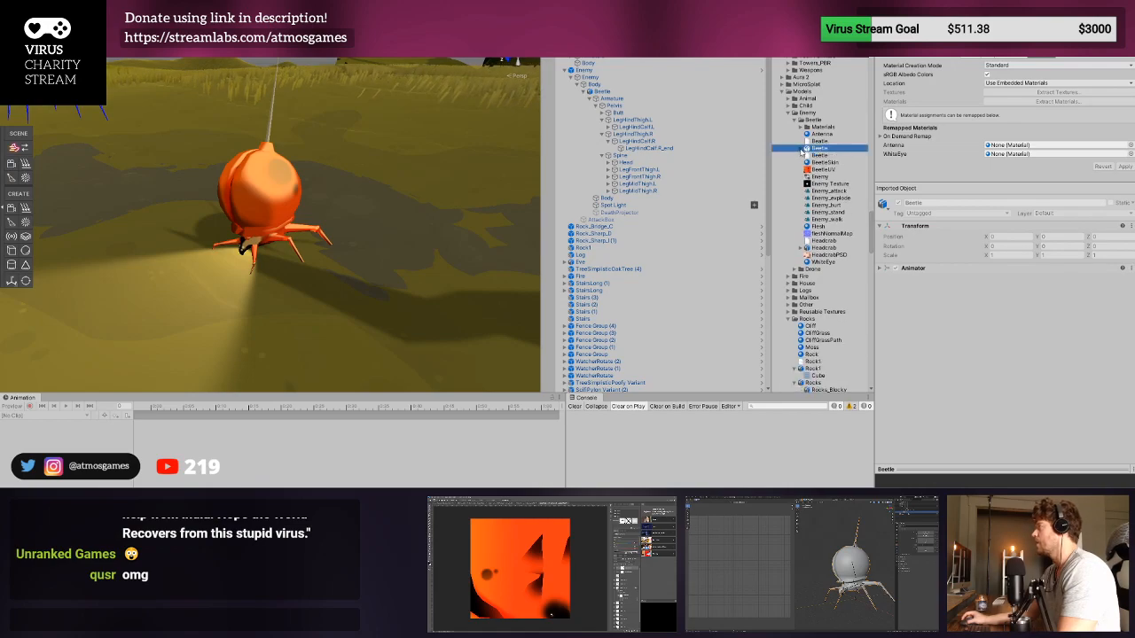
pyautogui.click(818, 134)
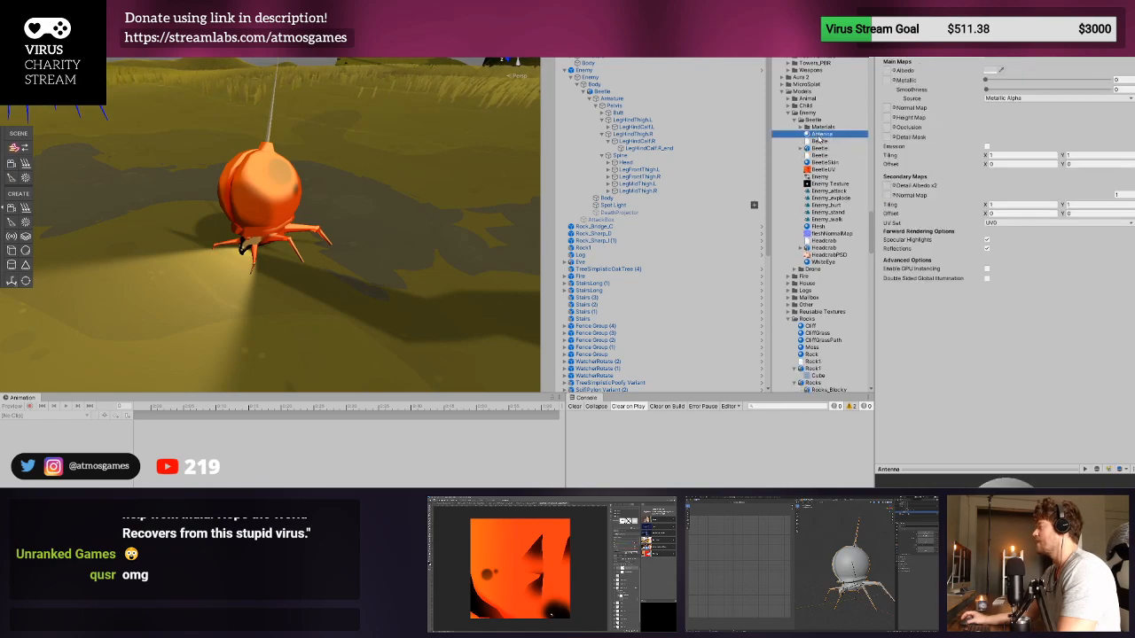
pyautogui.click(990, 71)
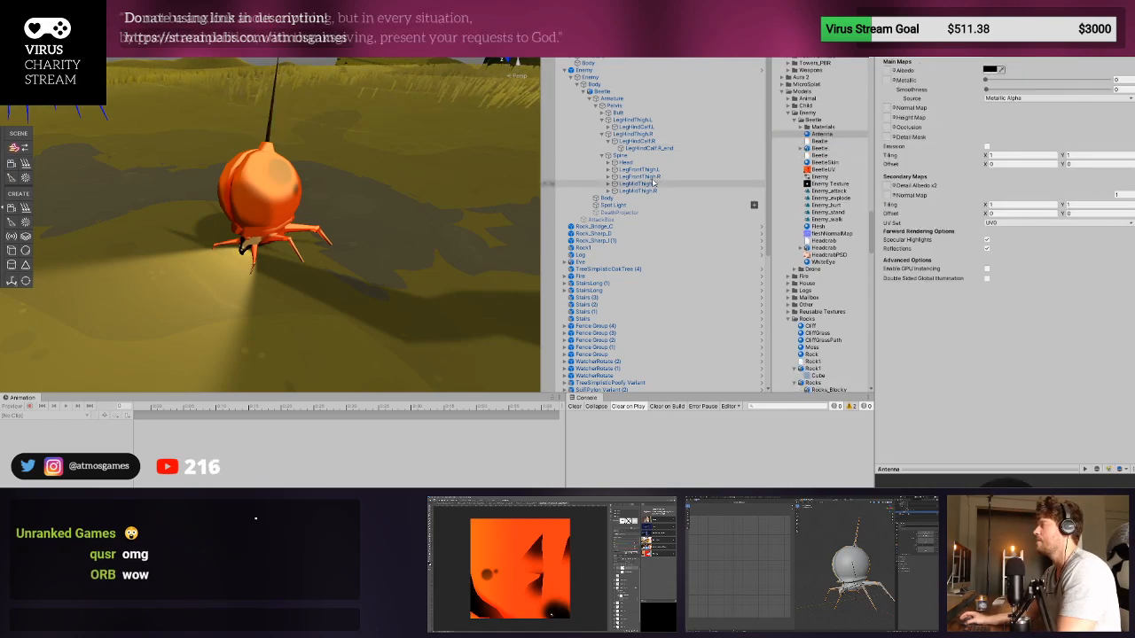
pyautogui.moveTo(1004, 90); pyautogui.dragTo(1039, 90)
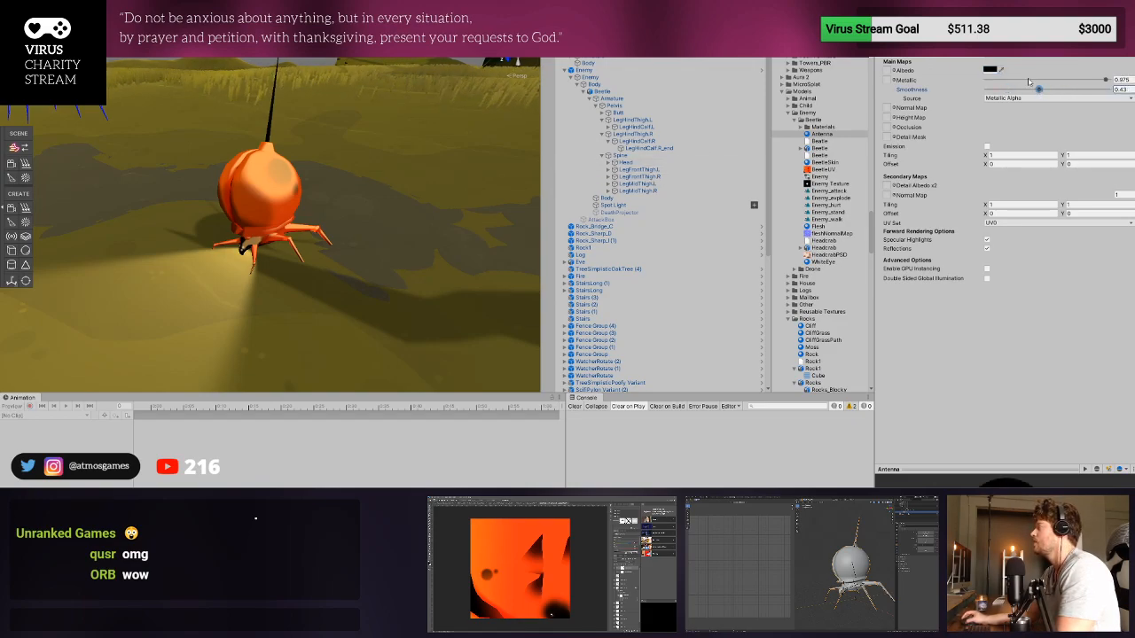
pyautogui.click(1029, 81)
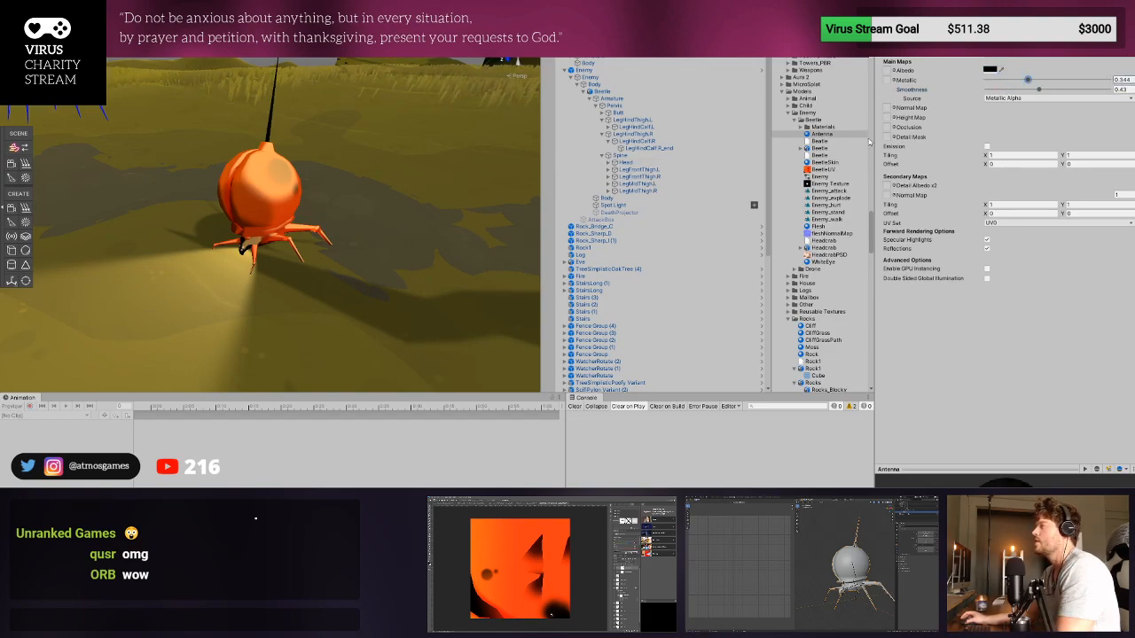
# - Set the WhiteEye material's shader to Unlit/Texture and assign it to Element 2 of the Beetle Body's materials
pyautogui.click(838, 263)
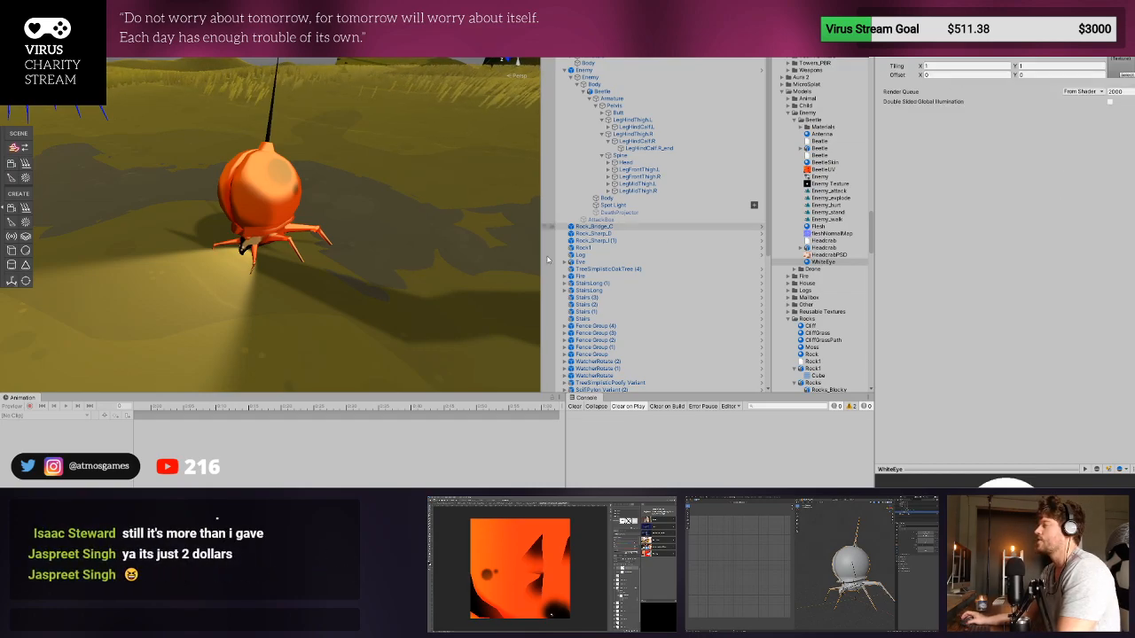
pyautogui.click(583, 70)
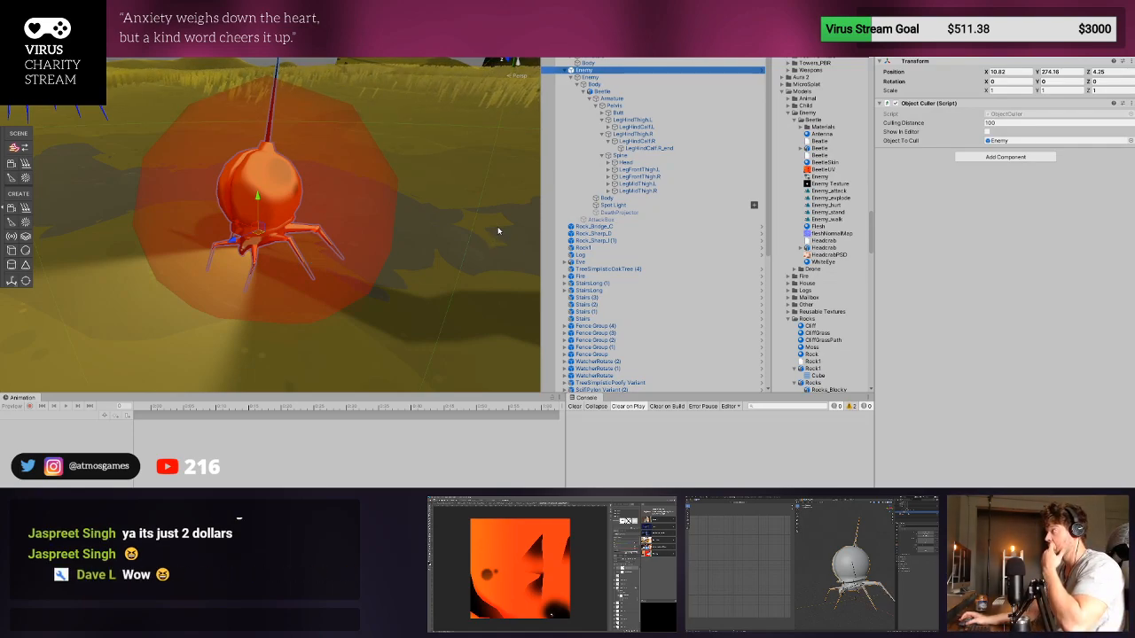
pyautogui.click(602, 91)
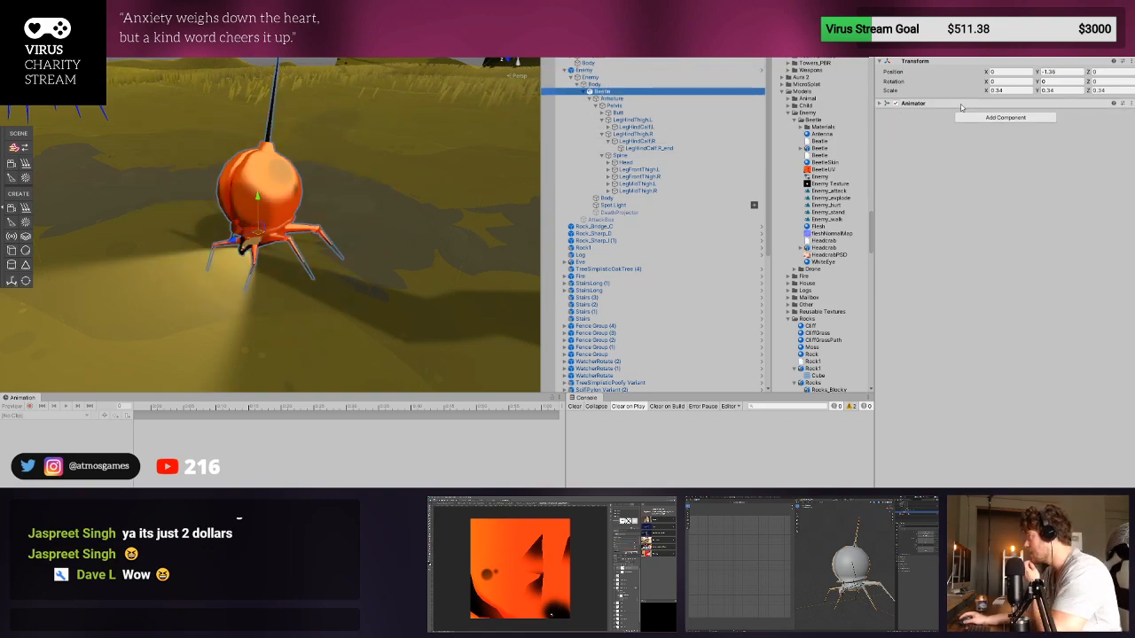
pyautogui.click(607, 197)
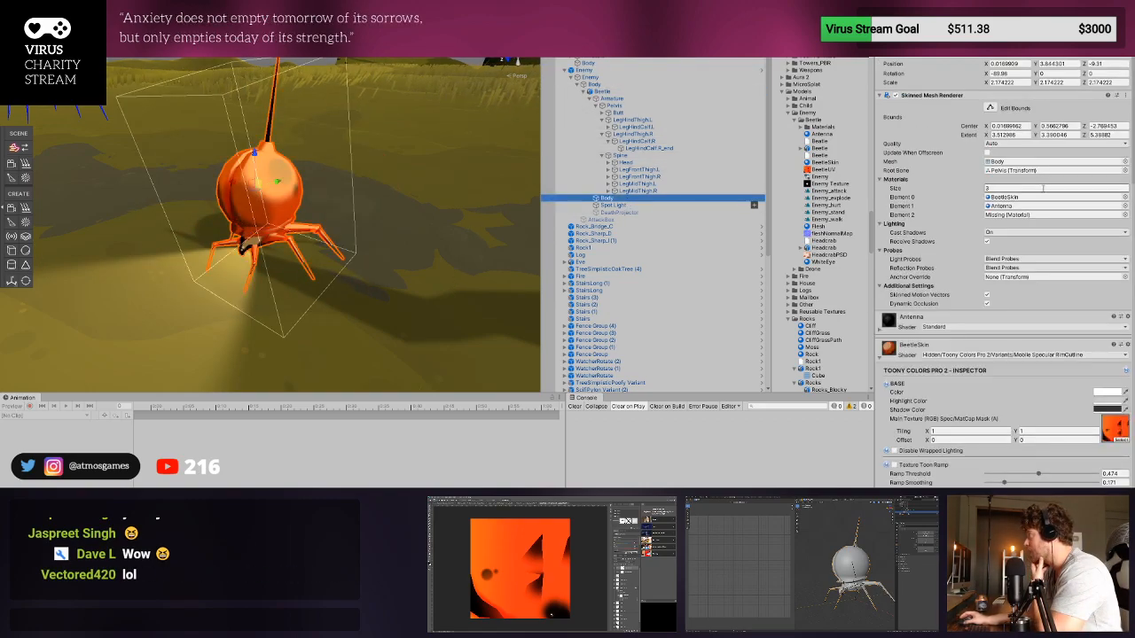
pyautogui.click(1016, 218)
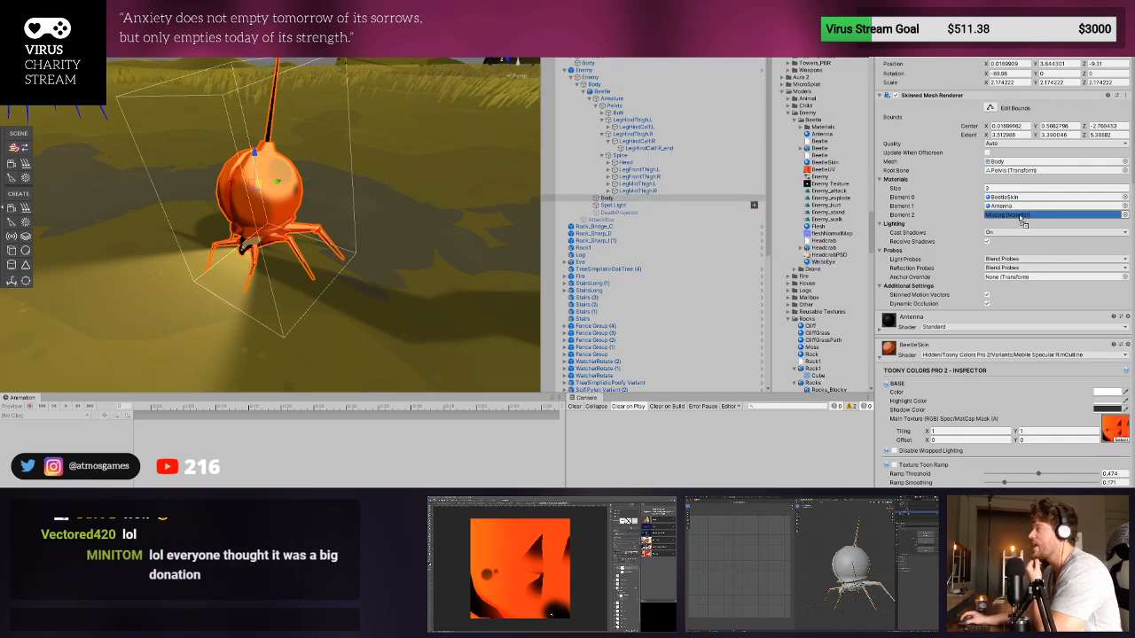
pyautogui.moveTo(1022, 221); pyautogui.dragTo(1022, 221)
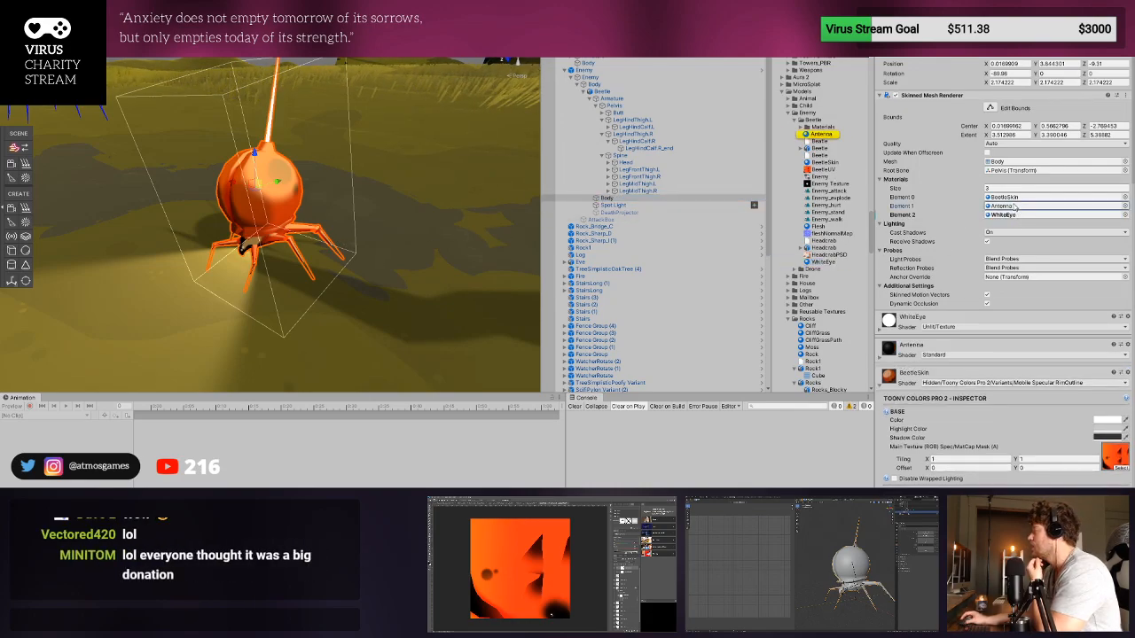
# - Try swapping the Body's materials, with WhiteEye in Element 1 and Antenna in Element 2, and check the beetle
pyautogui.moveTo(981, 207); pyautogui.dragTo(1010, 215)
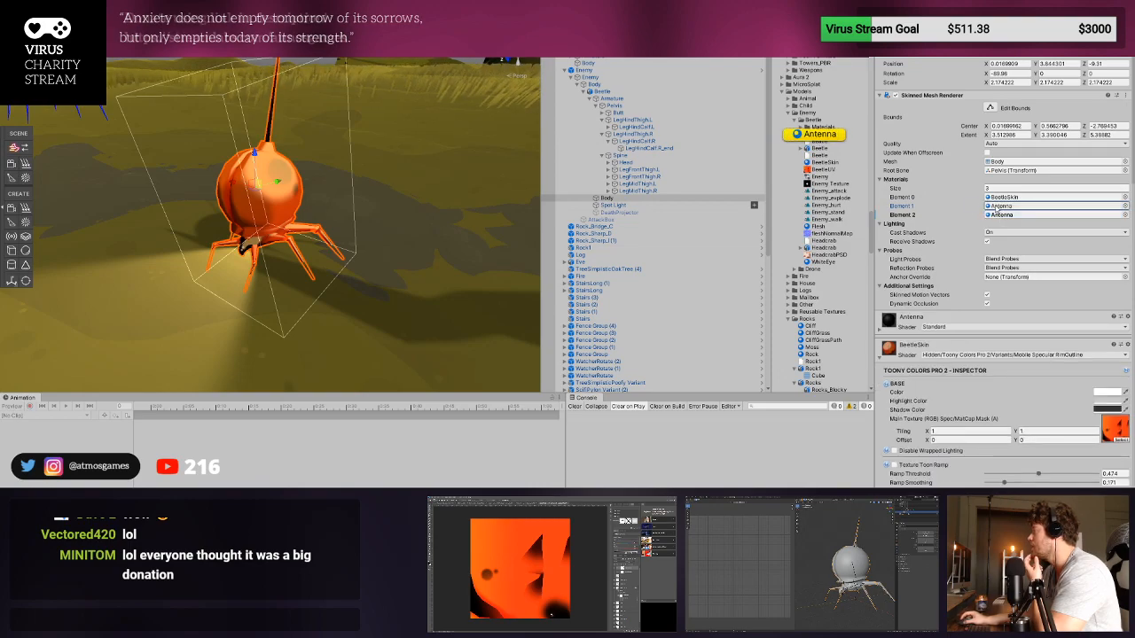
pyautogui.moveTo(820, 262); pyautogui.dragTo(1006, 213)
pyautogui.moveTo(408, 236); pyautogui.dragTo(498, 232, button='middle')
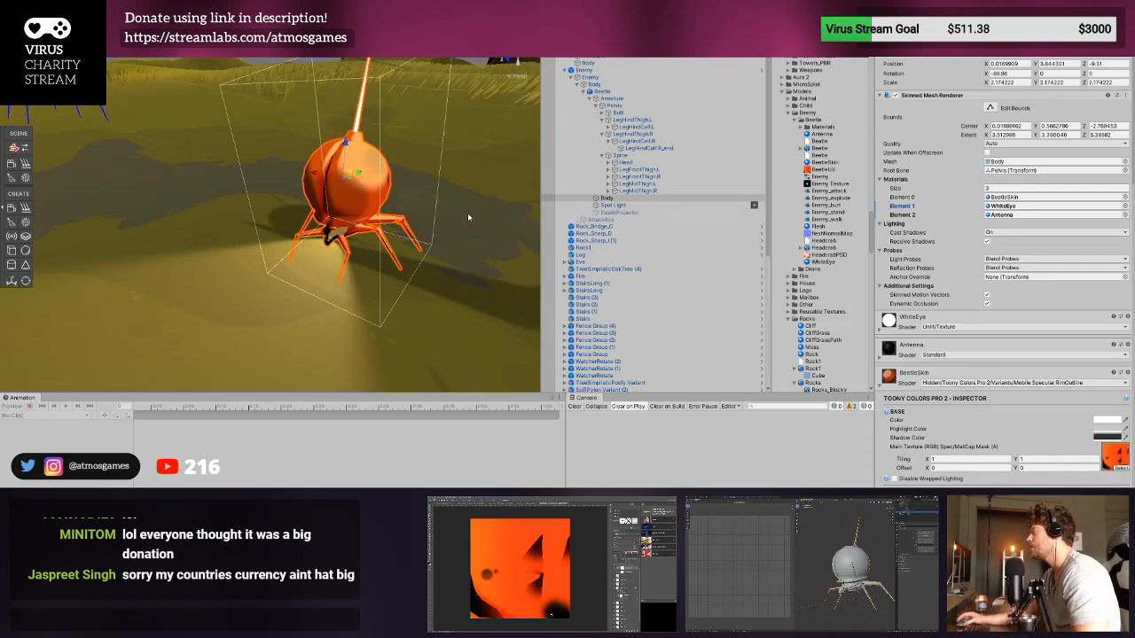
# - Check the Antenna and WhiteEye materials, and examine the beetle's shell, head and eye from several distances in the scene
pyautogui.click(834, 135)
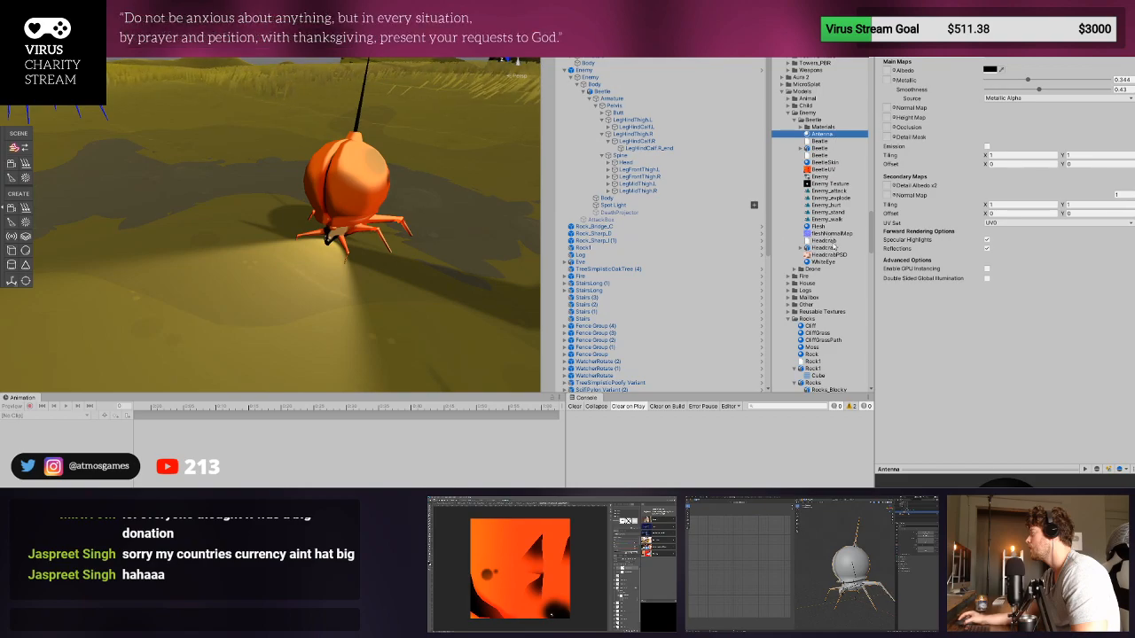
pyautogui.click(823, 261)
pyautogui.scroll(5, 413, 258)
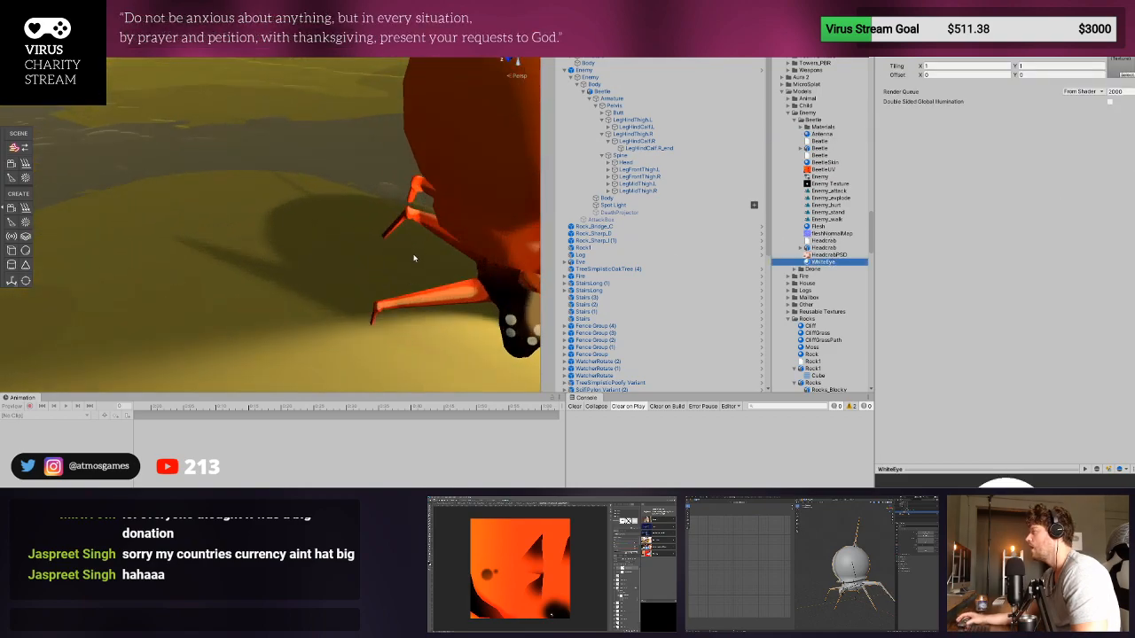
pyautogui.keyDown('alt'); pyautogui.moveTo(414, 258); pyautogui.dragTo(493, 191); pyautogui.keyUp('alt')
pyautogui.moveTo(441, 231); pyautogui.dragTo(393, 86, button='middle')
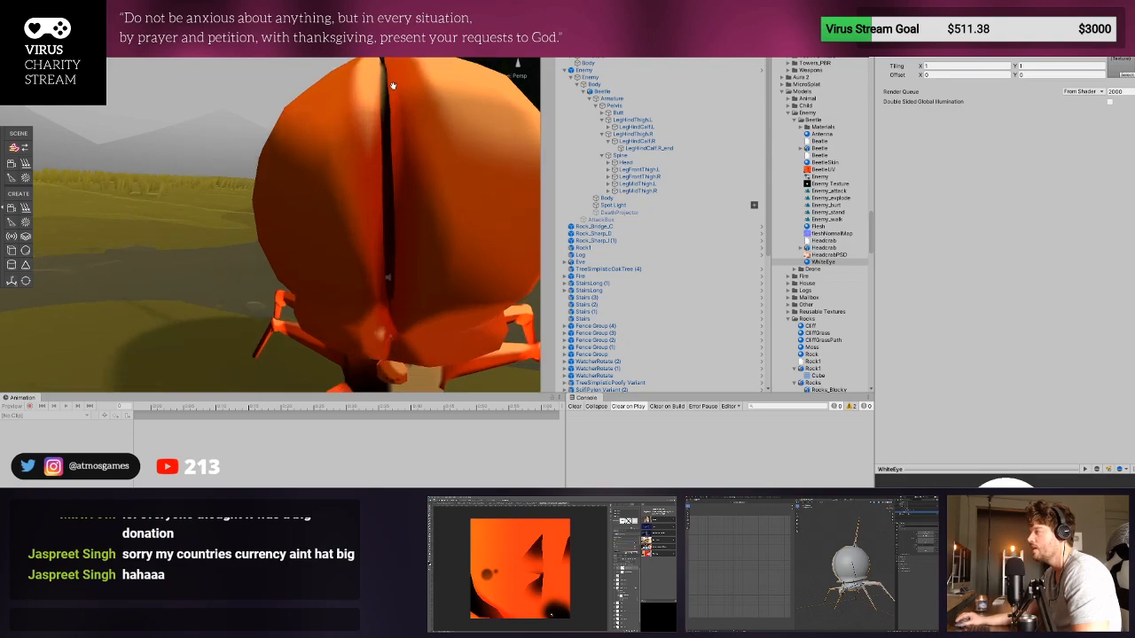
pyautogui.scroll(-5, 370, 259)
pyautogui.scroll(4, 370, 259)
pyautogui.scroll(-1, 370, 259)
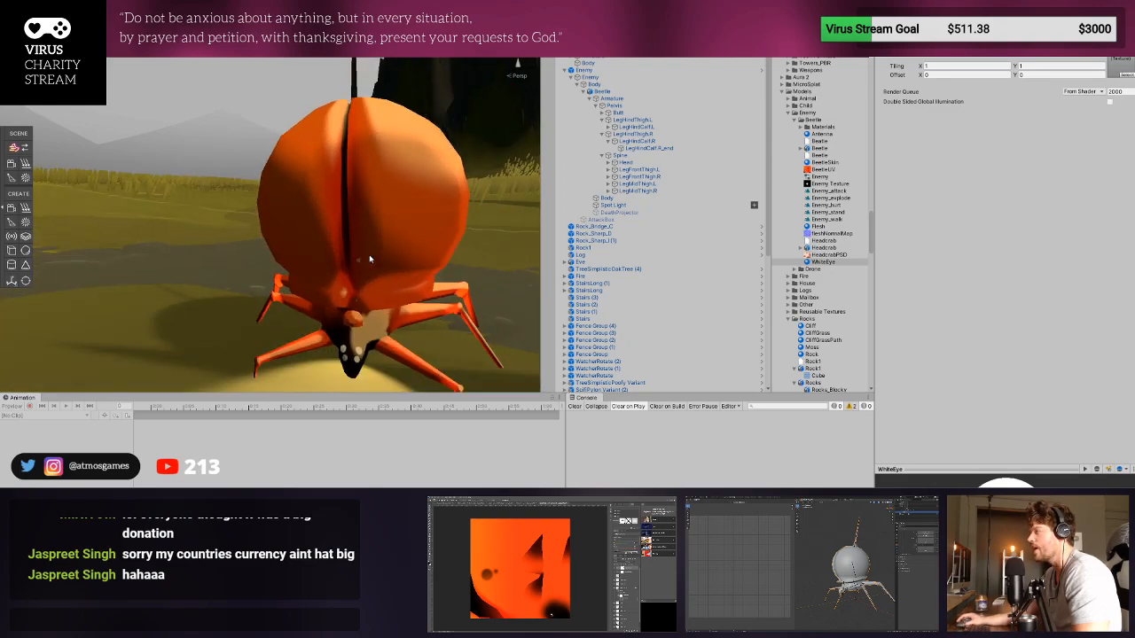
pyautogui.click(370, 259)
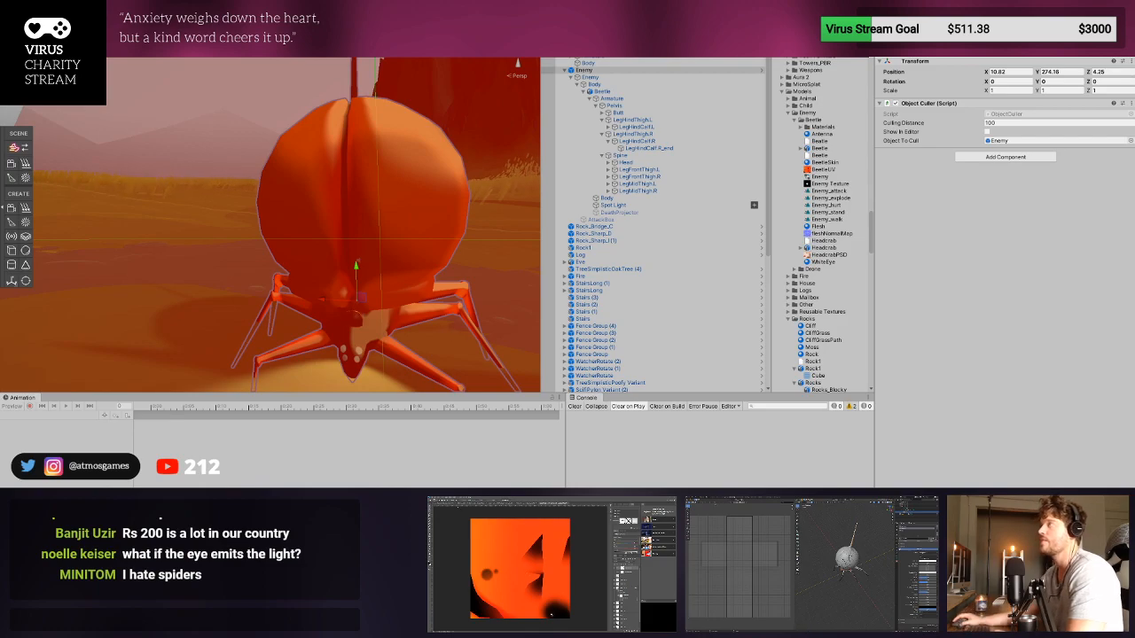
pyautogui.scroll(-5, 270, 224)
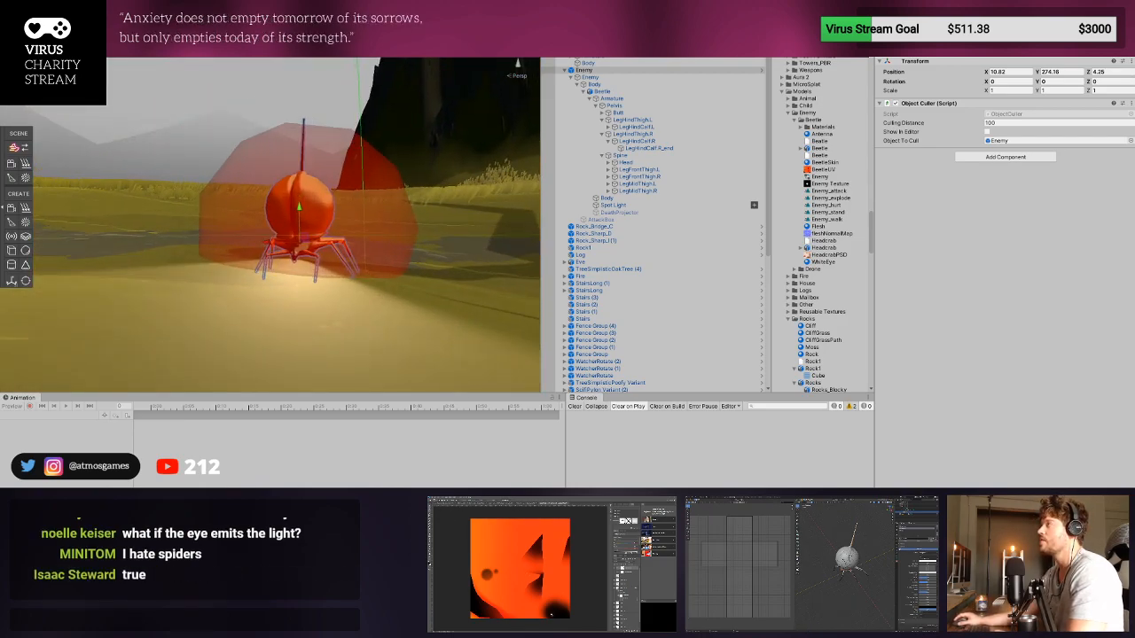
pyautogui.scroll(8, 370, 284)
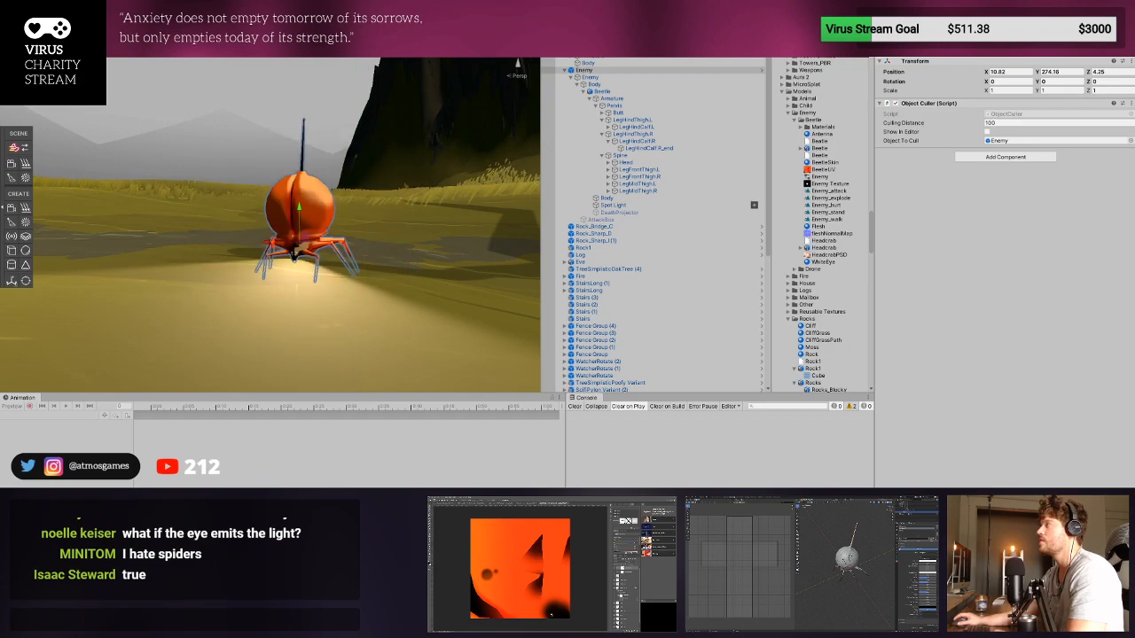
pyautogui.scroll(-3, 370, 284)
pyautogui.moveTo(369, 285); pyautogui.dragTo(343, 235, button='middle')
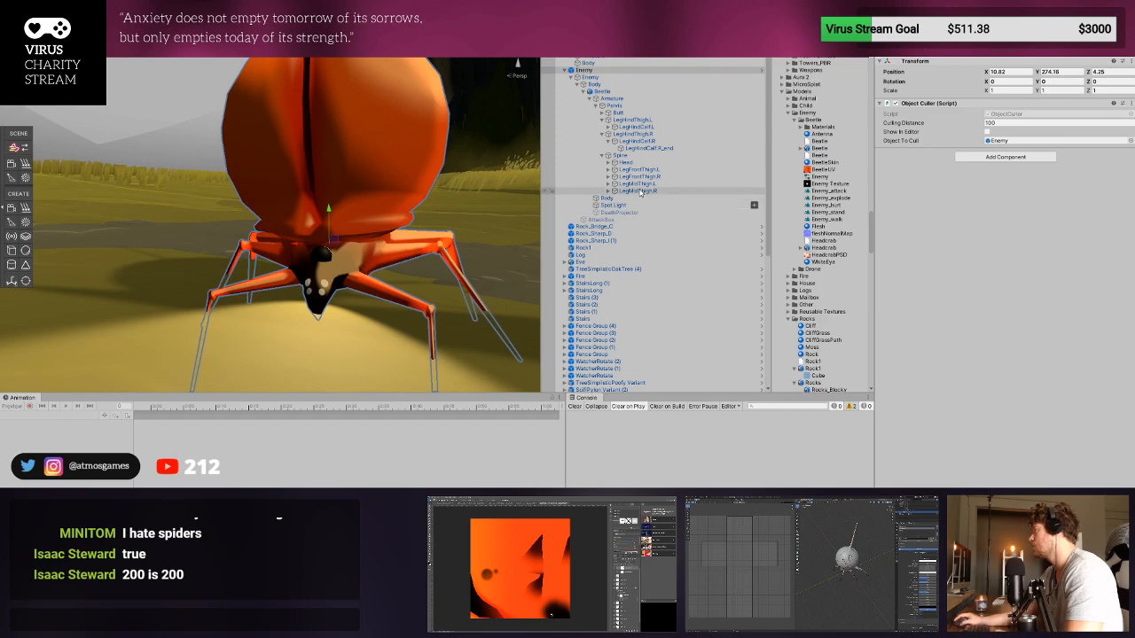
# - Assign the WhiteEye material to Element 2 of the Beetle Body and check the white eye on its head
pyautogui.click(612, 92)
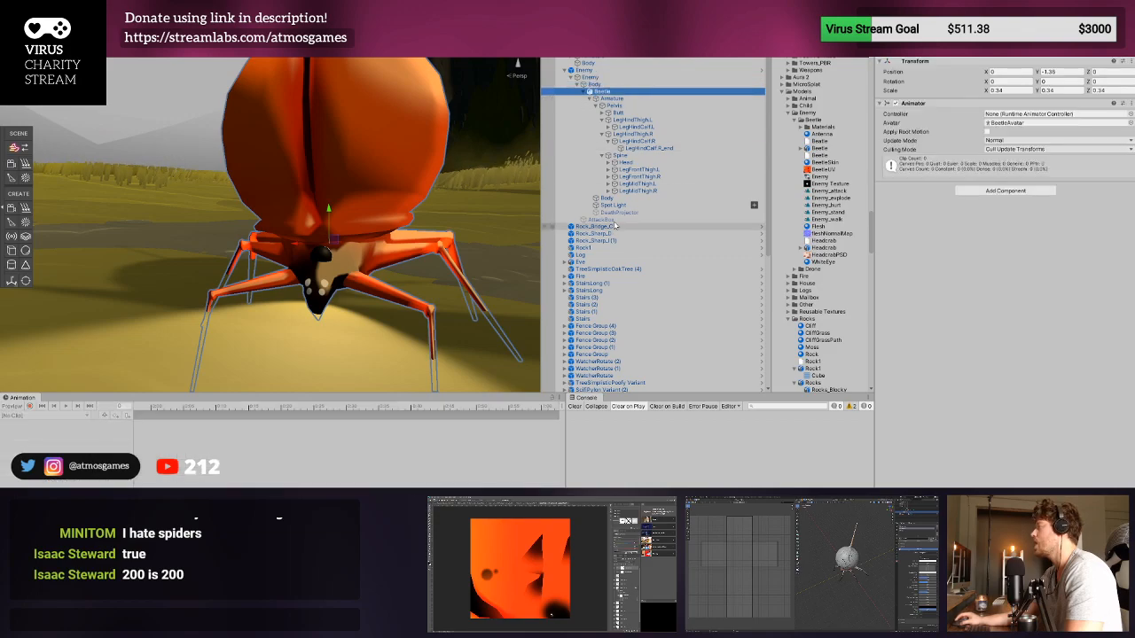
pyautogui.click(610, 197)
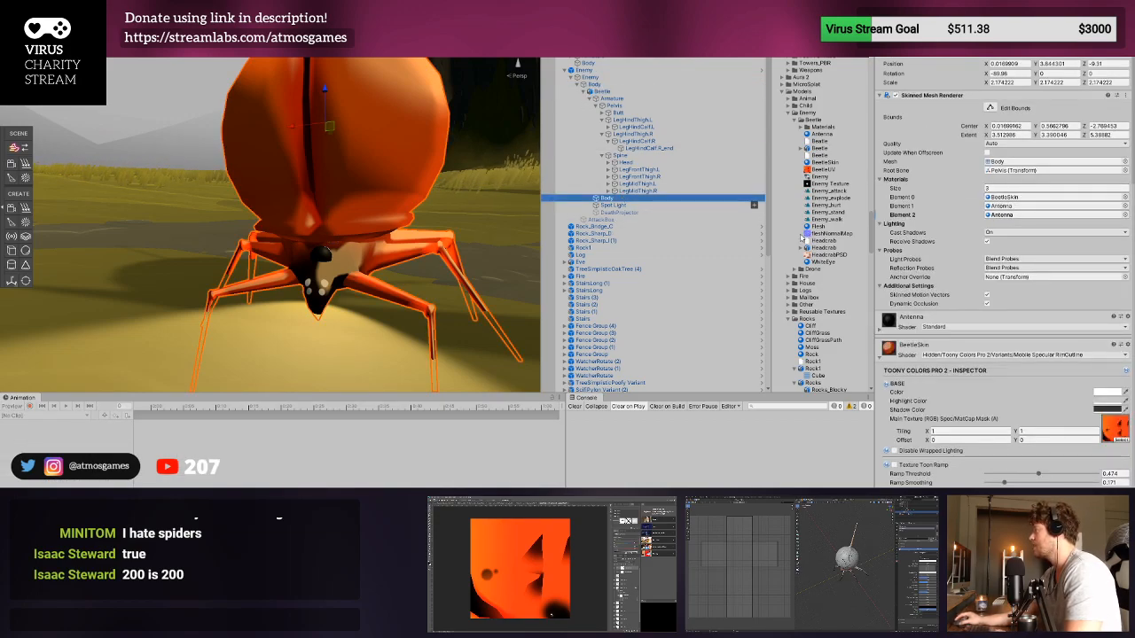
pyautogui.moveTo(822, 262); pyautogui.dragTo(1046, 215)
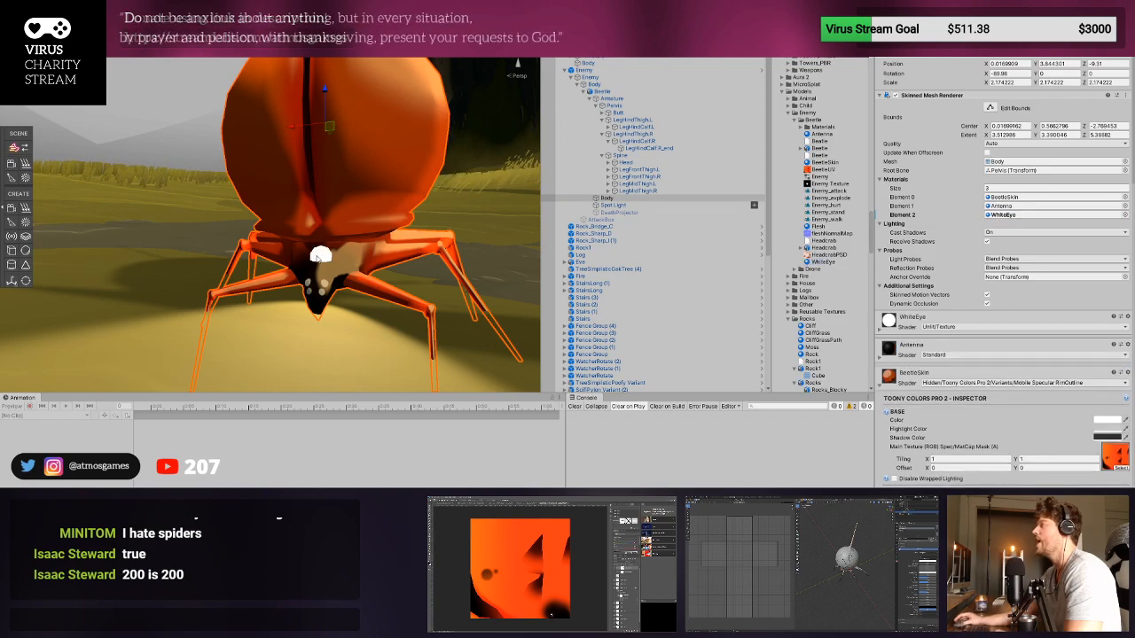
pyautogui.scroll(-6, 318, 259)
pyautogui.scroll(8, 318, 259)
pyautogui.moveTo(319, 259); pyautogui.dragTo(345, 280, button='right')
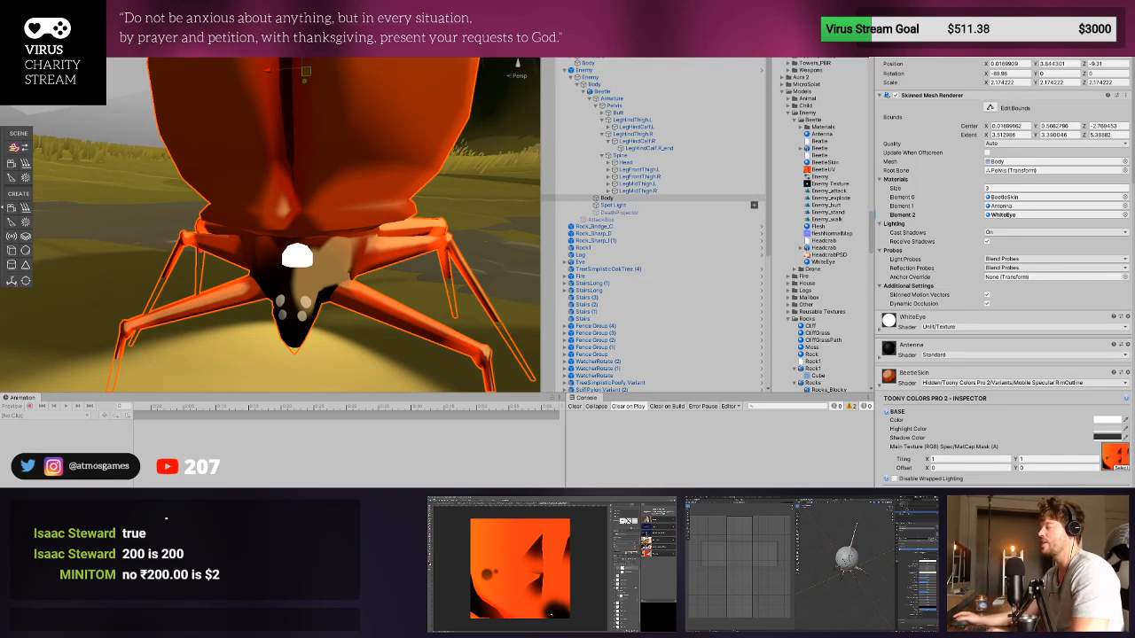
pyautogui.scroll(-8, 438, 114)
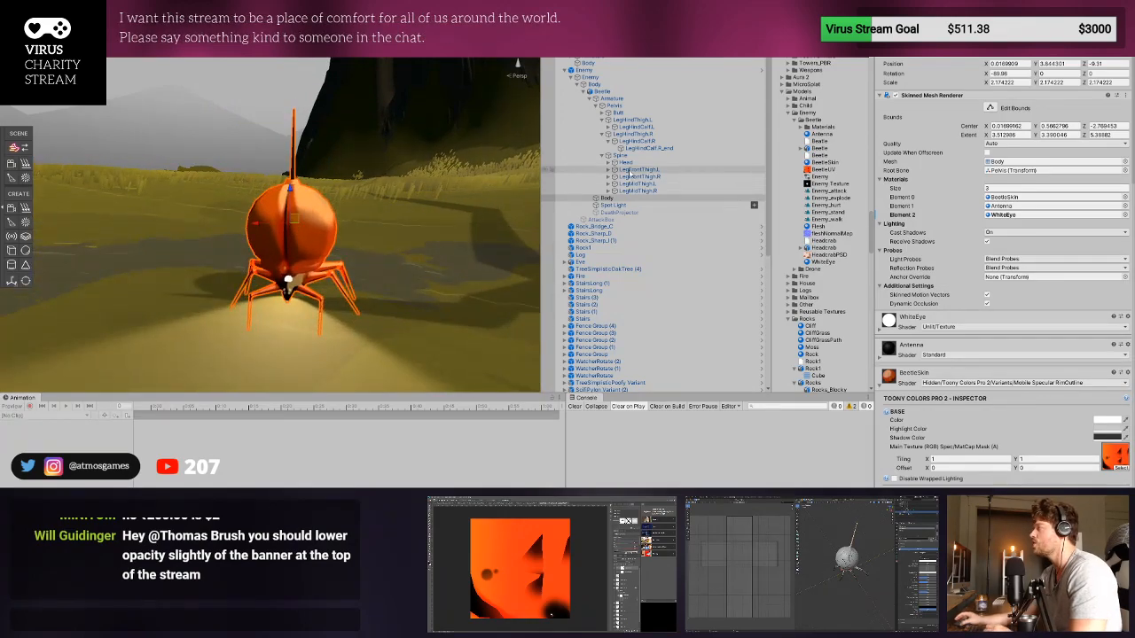
# - Inspect the scene Beetle's Animator and the transforms of its Armature and Pelvis
pyautogui.click(622, 92)
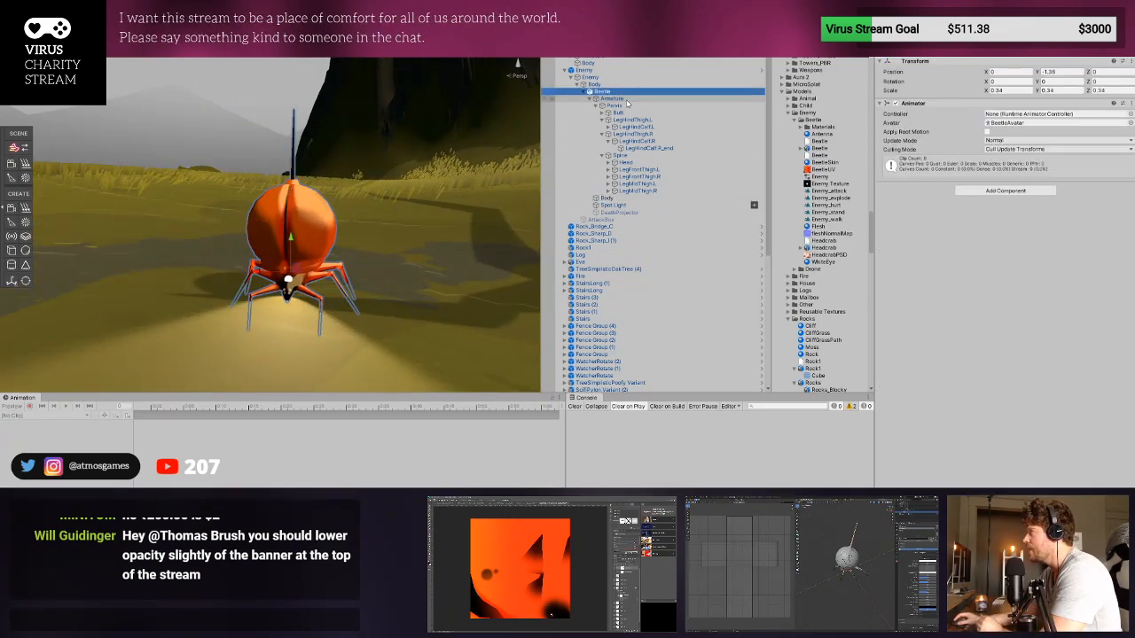
pyautogui.click(624, 98)
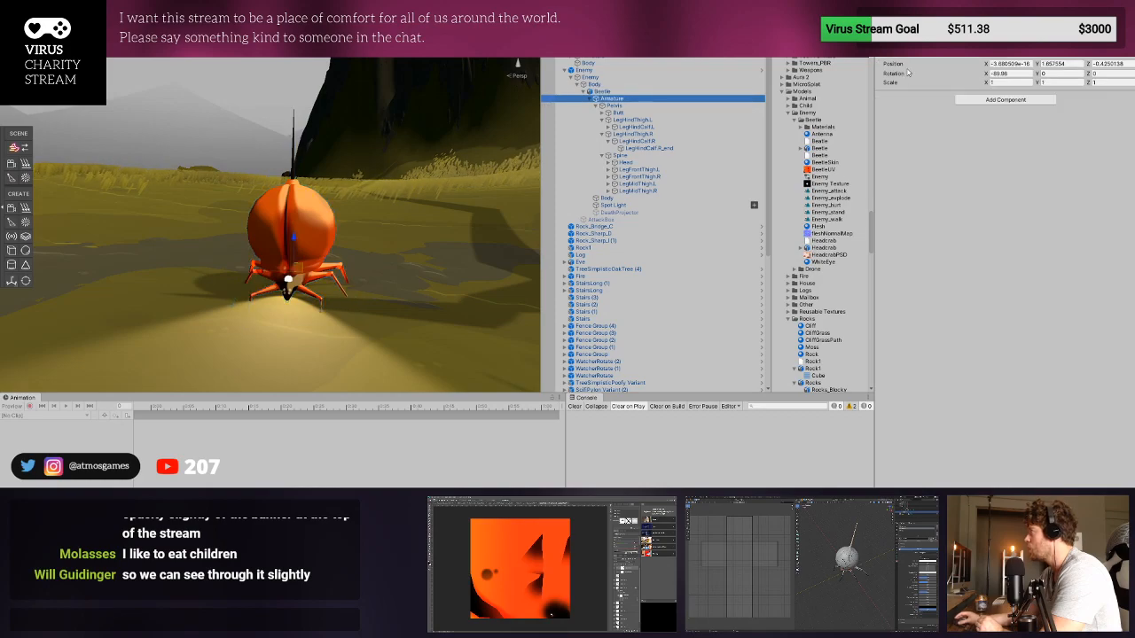
pyautogui.click(627, 85)
pyautogui.click(629, 93)
pyautogui.click(631, 100)
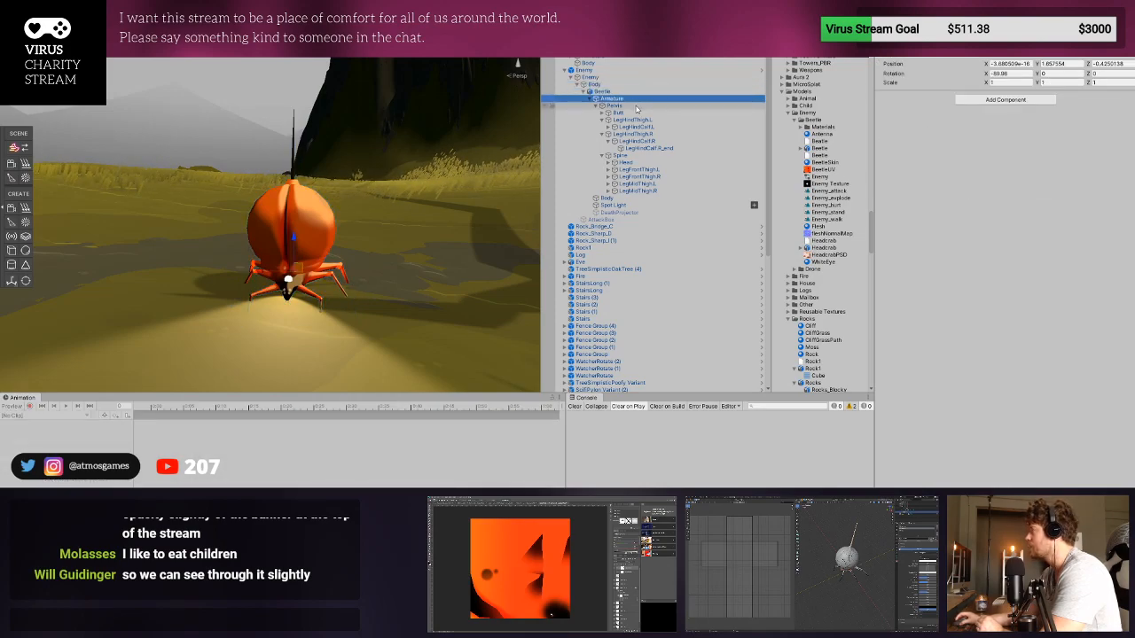
pyautogui.click(635, 106)
# - Collapse the Animator and Enemy script on the inner Enemy object to review its components, and go to the Beetle's Pelvis
pyautogui.click(639, 70)
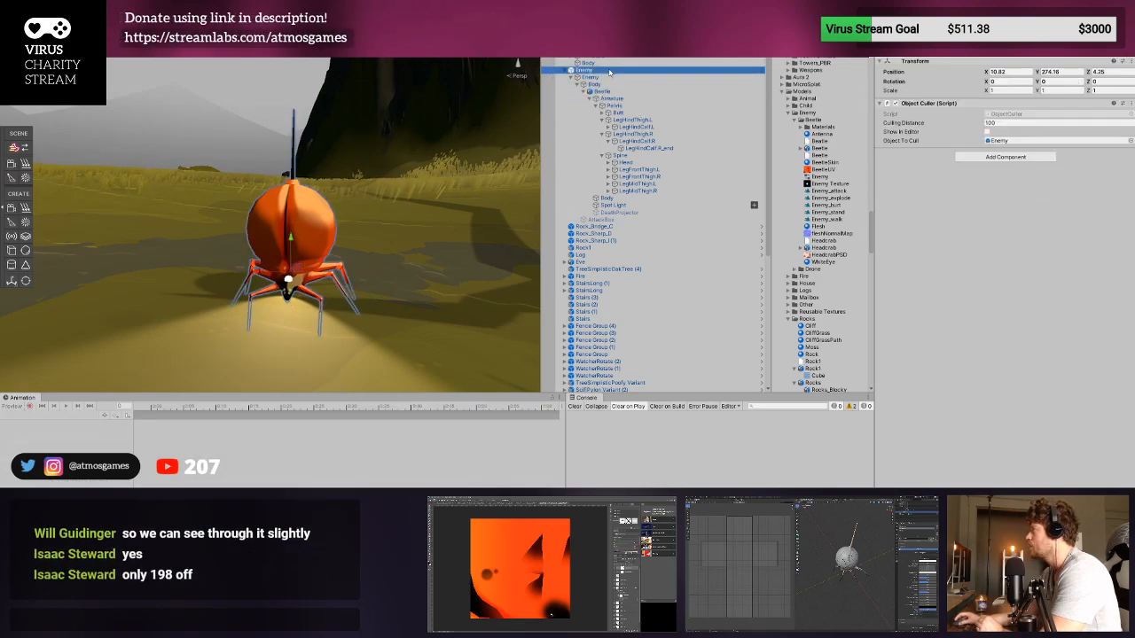
pyautogui.click(638, 78)
pyautogui.click(913, 124)
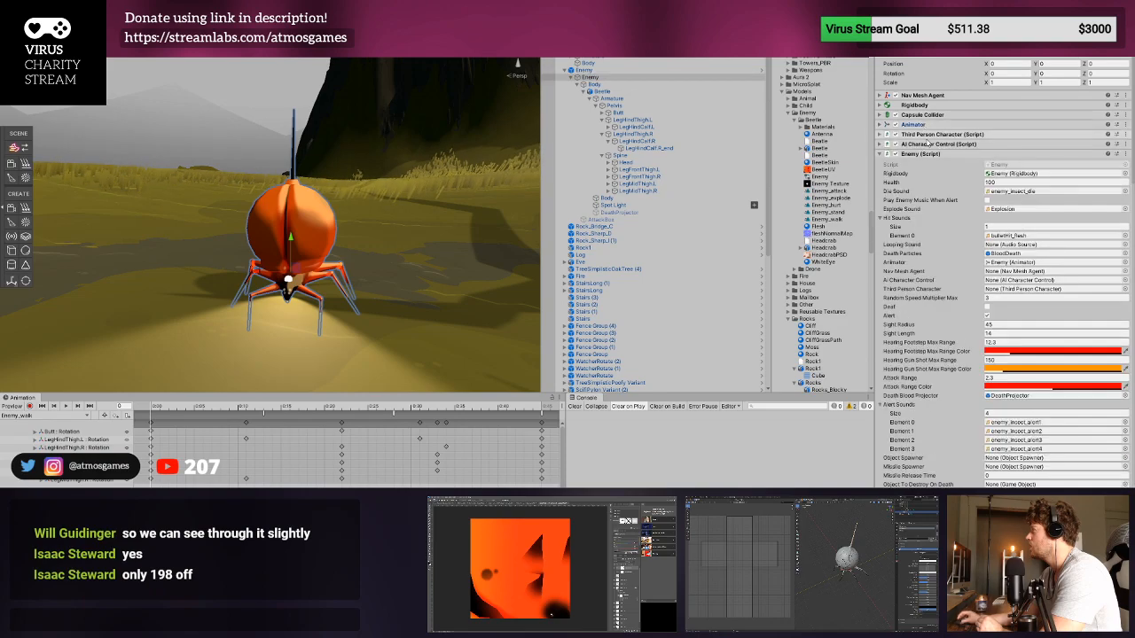
pyautogui.click(927, 154)
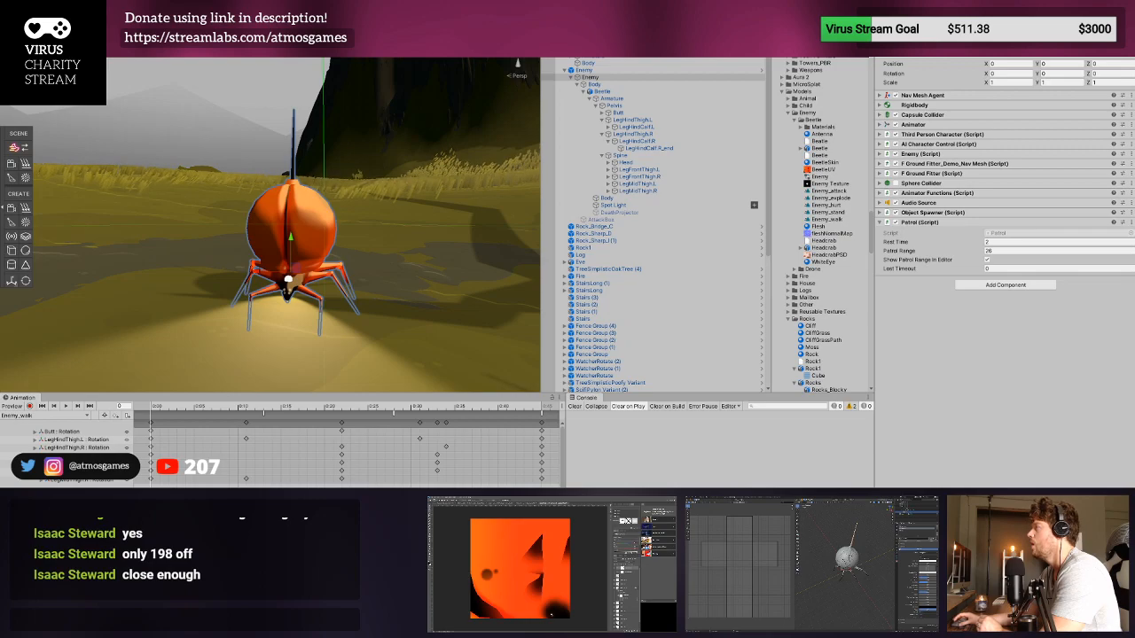
pyautogui.click(616, 93)
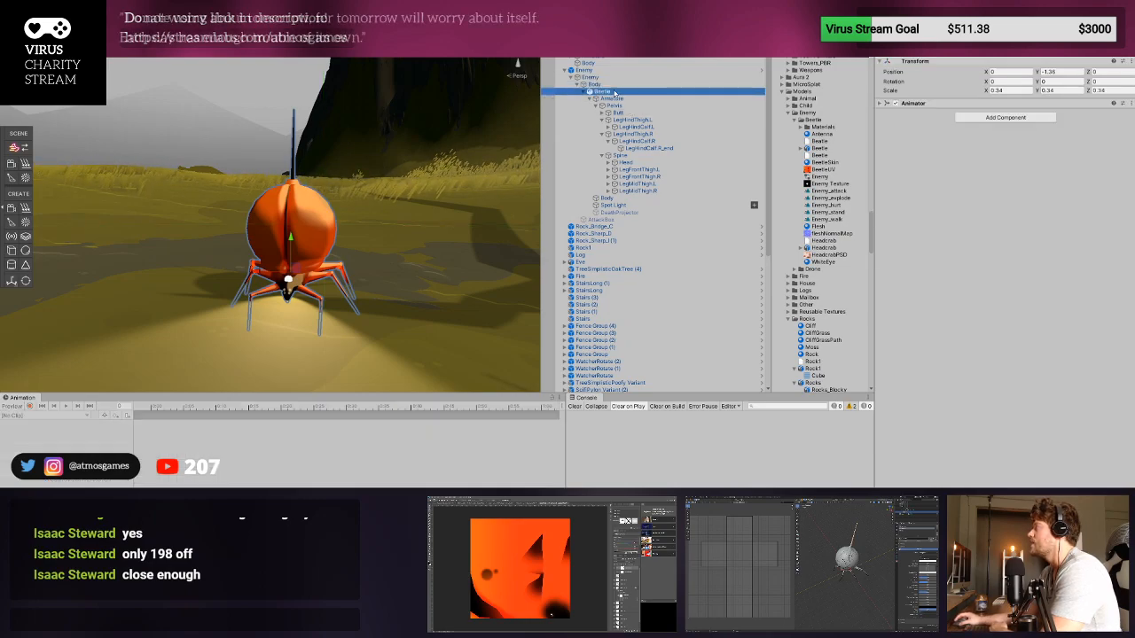
pyautogui.click(619, 100)
pyautogui.click(622, 107)
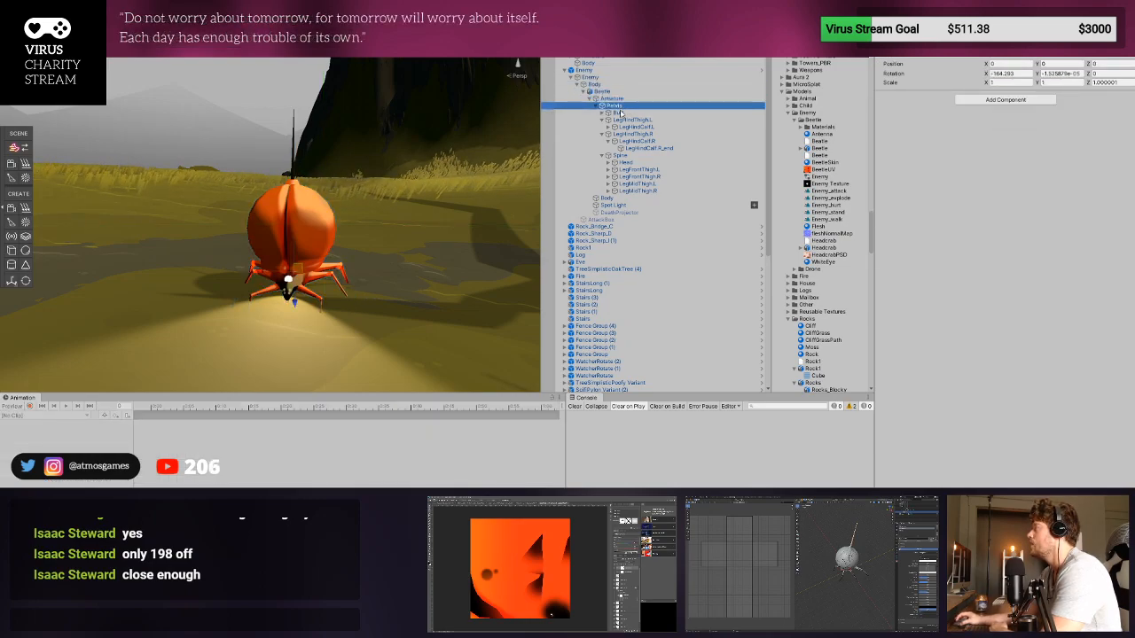
# - Add a Bone Renderer component to the Armature of the scene Beetle
pyautogui.click(620, 113)
pyautogui.click(602, 112)
pyautogui.click(590, 98)
pyautogui.click(620, 101)
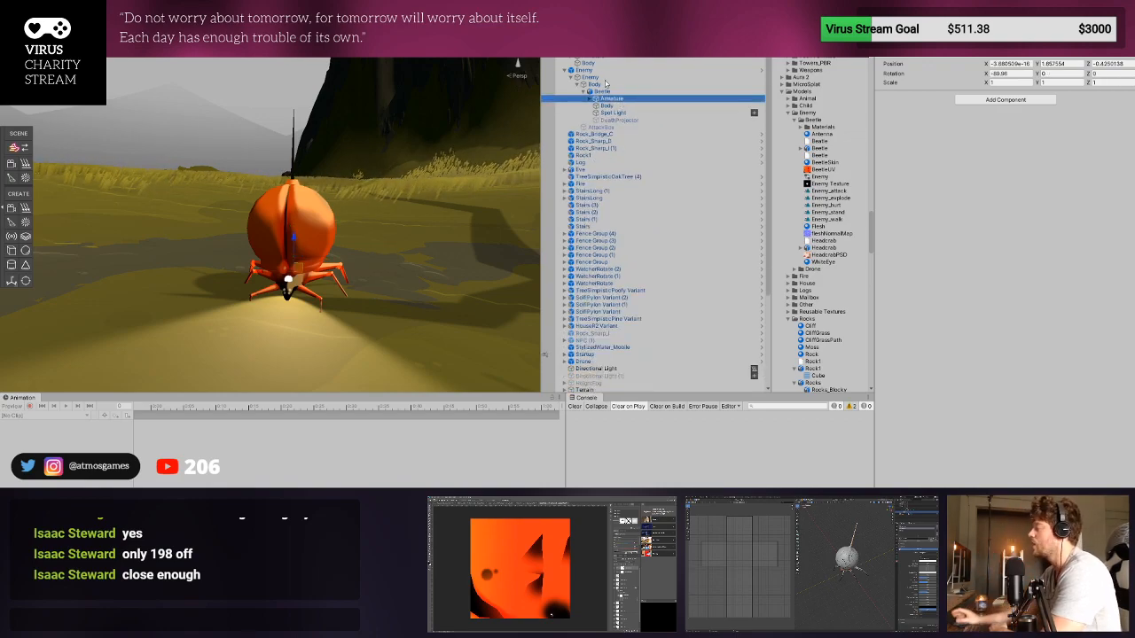
pyautogui.click(1059, 96)
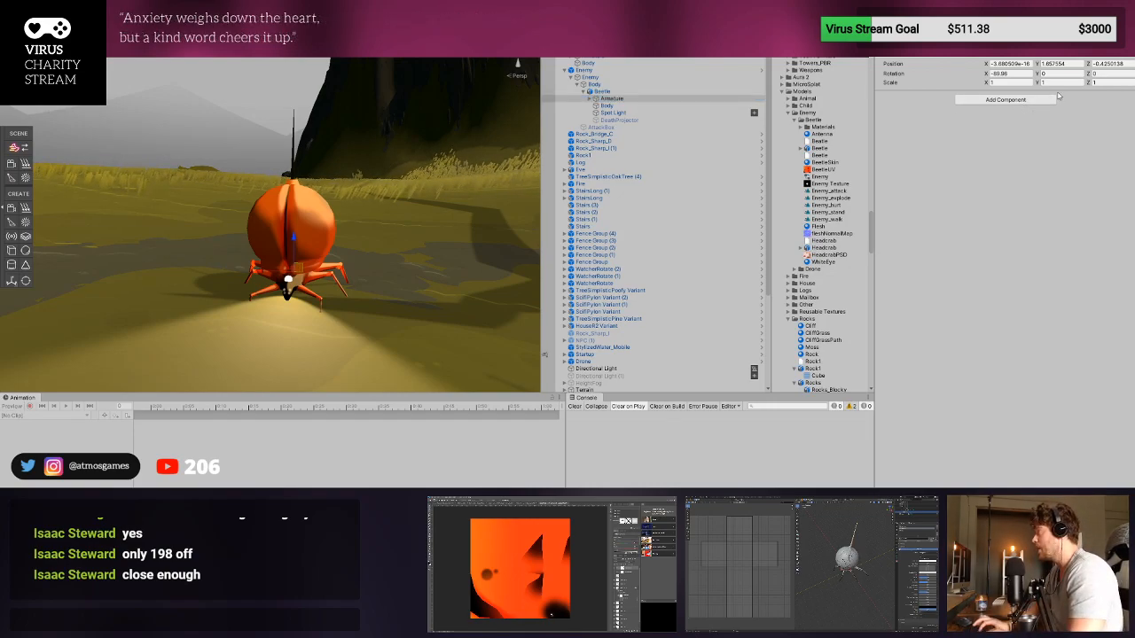
pyautogui.click(996, 144)
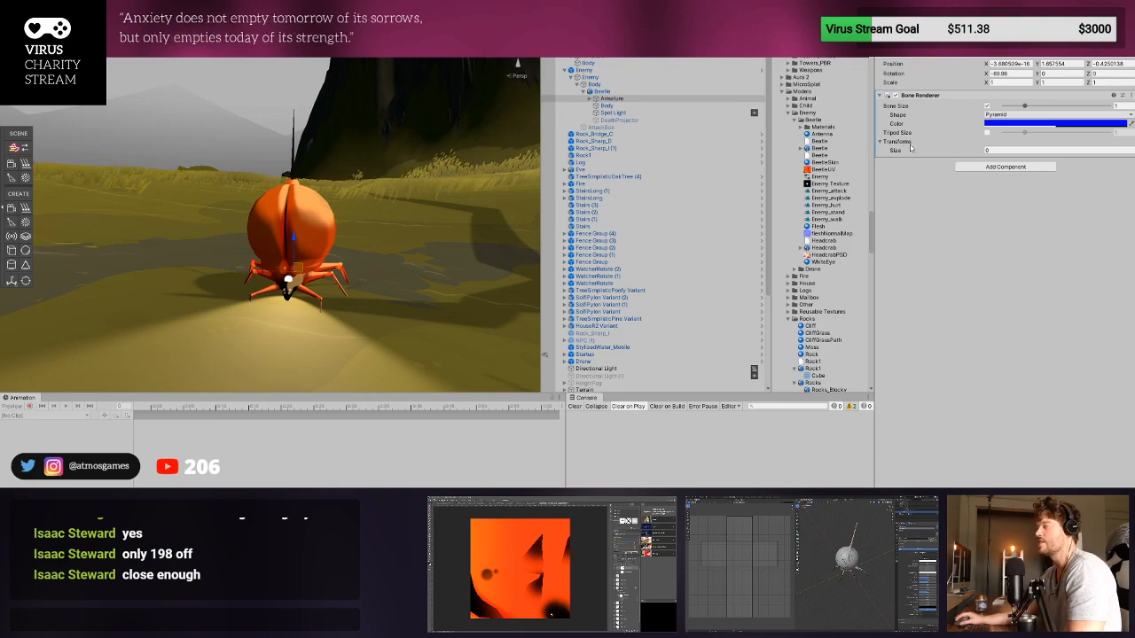
pyautogui.click(995, 150)
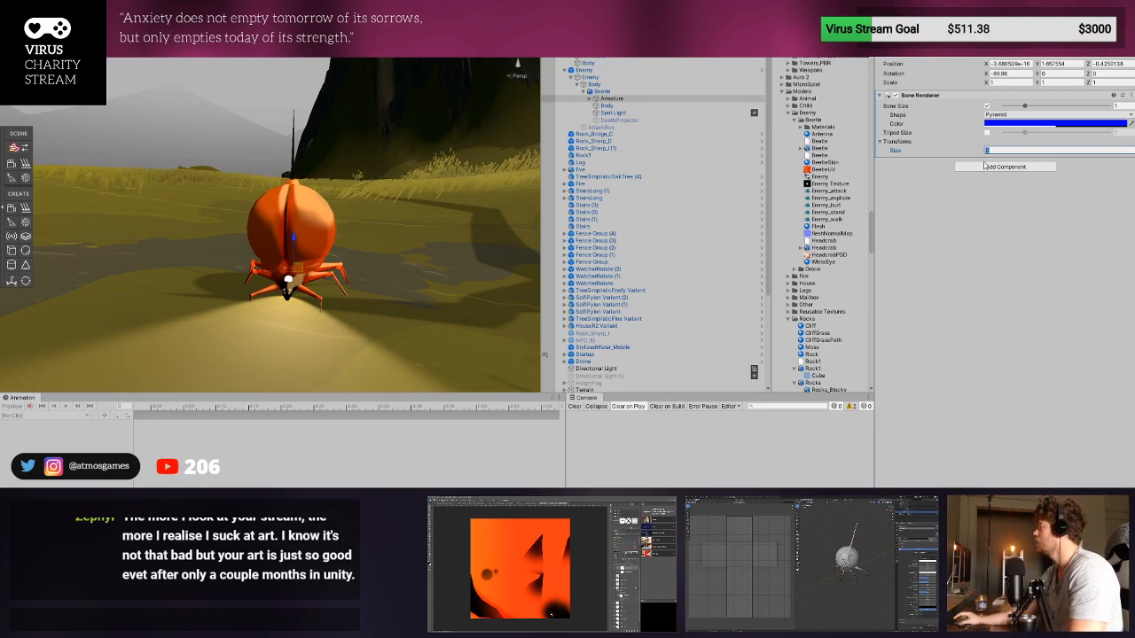
# - Add the Bone Finder script to the Armature, reference its own Bone Renderer, find all the bones and check them on the beetle
pyautogui.click(987, 166)
pyautogui.click(968, 204)
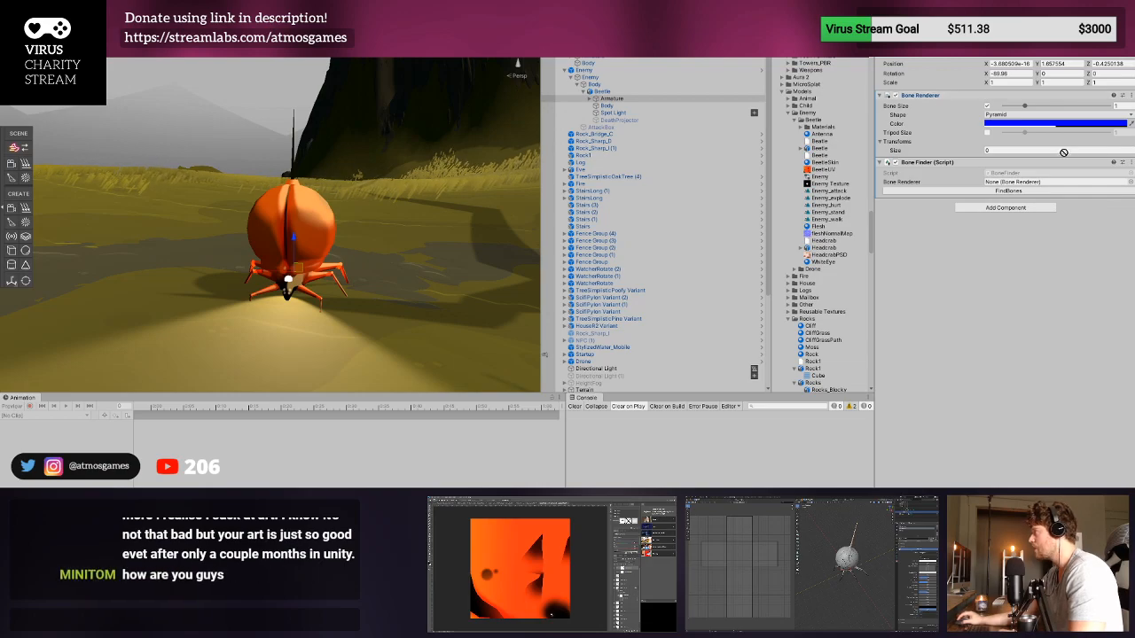
pyautogui.click(1009, 191)
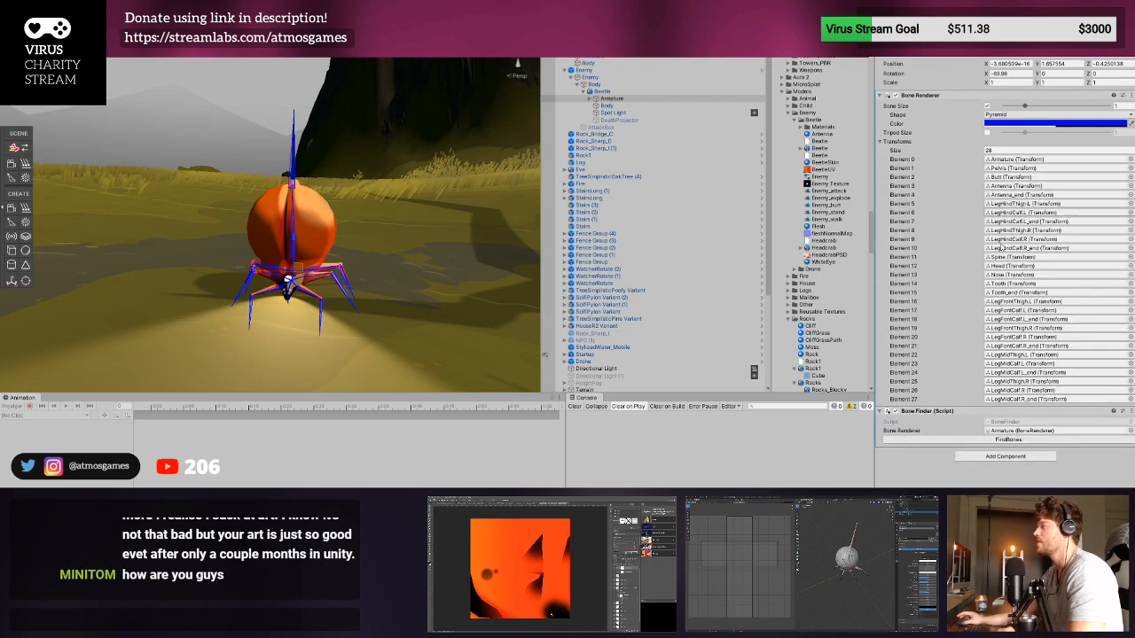
pyautogui.moveTo(448, 248); pyautogui.dragTo(151, 239, button='right')
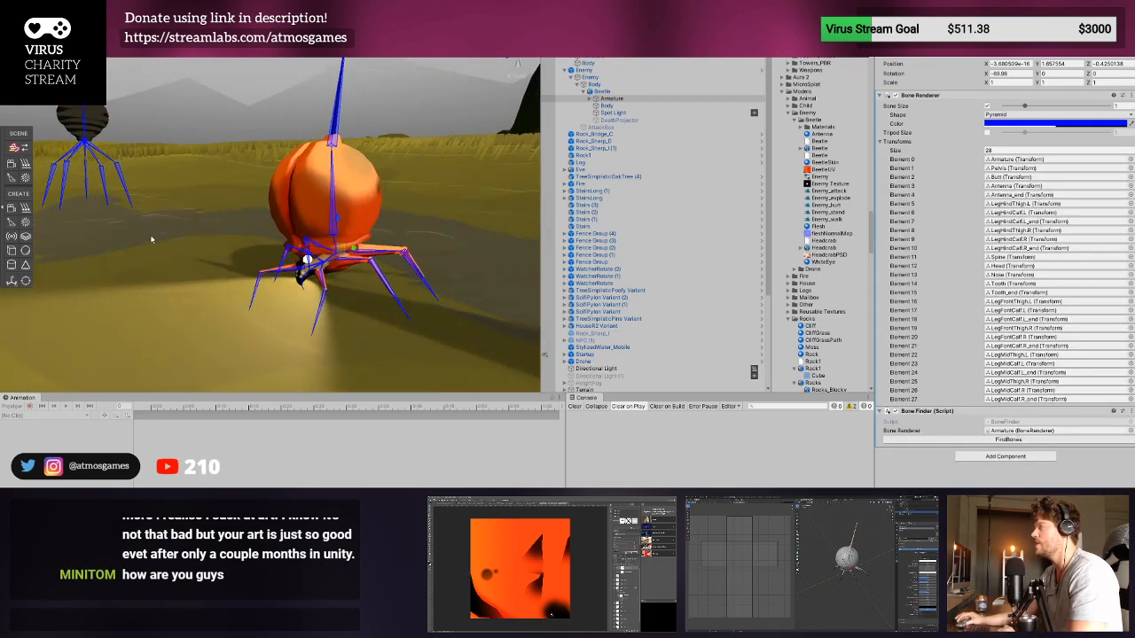
pyautogui.click(332, 128)
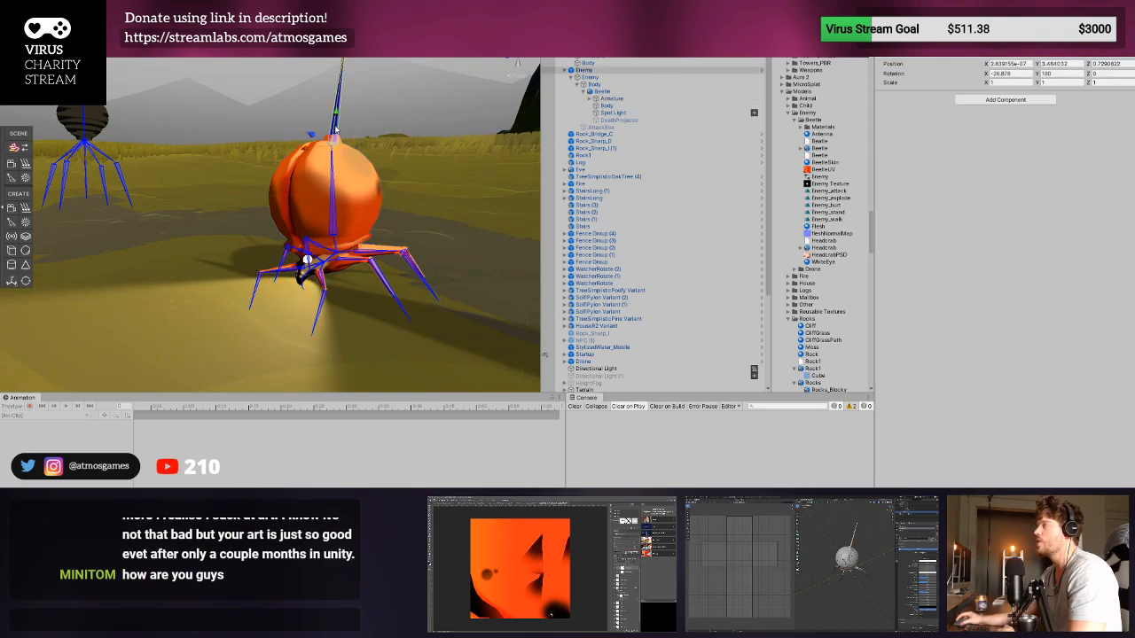
# - Delete the grey, untextured enemy standing by the grass from the scene
pyautogui.scroll(3, 374, 158)
pyautogui.moveTo(373, 158); pyautogui.dragTo(298, 248, button='middle')
pyautogui.moveTo(319, 238); pyautogui.dragTo(358, 149, button='right')
pyautogui.click(358, 149)
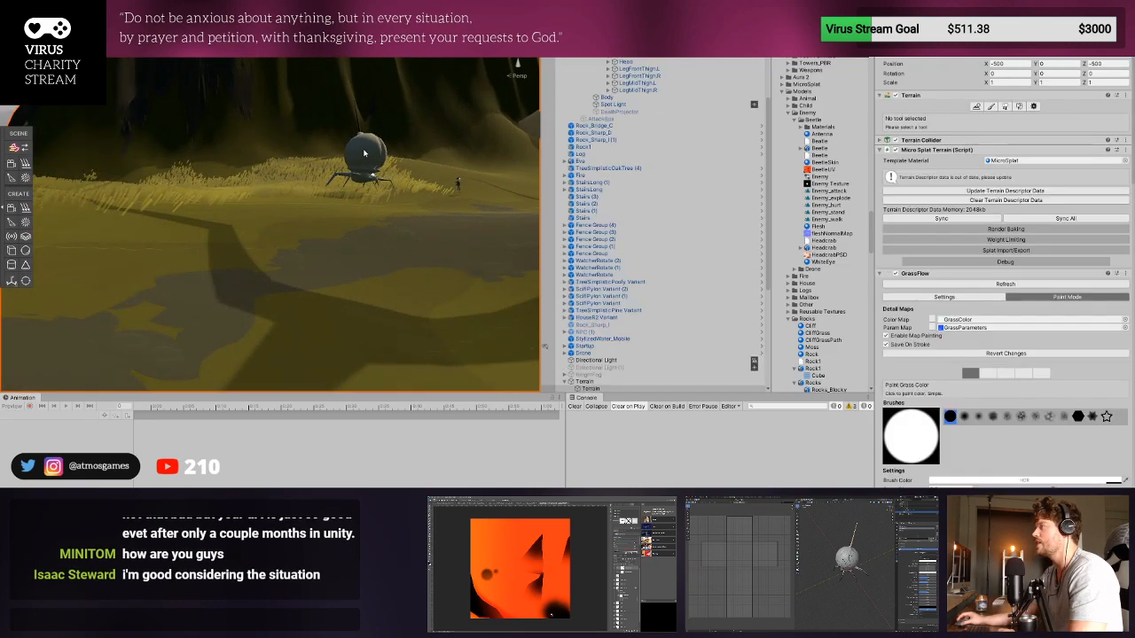
pyautogui.click(363, 153)
pyautogui.press('Delete')
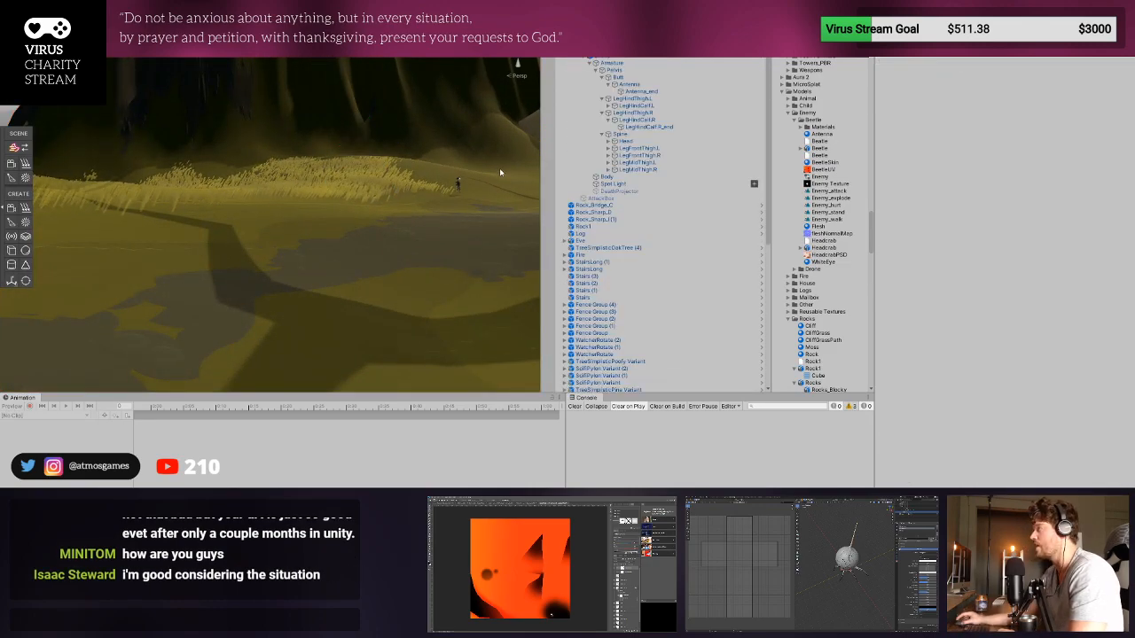
# - Go through the player's rig bones and examine the Jiggle scripts on its Neck and Antenna1
pyautogui.click(458, 186)
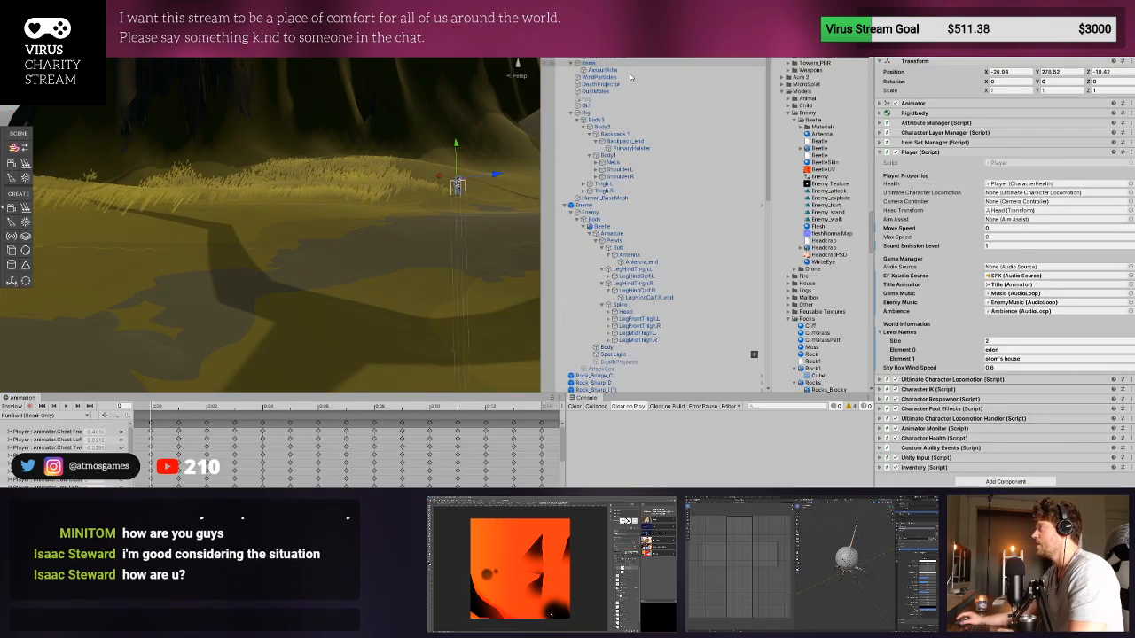
pyautogui.click(627, 141)
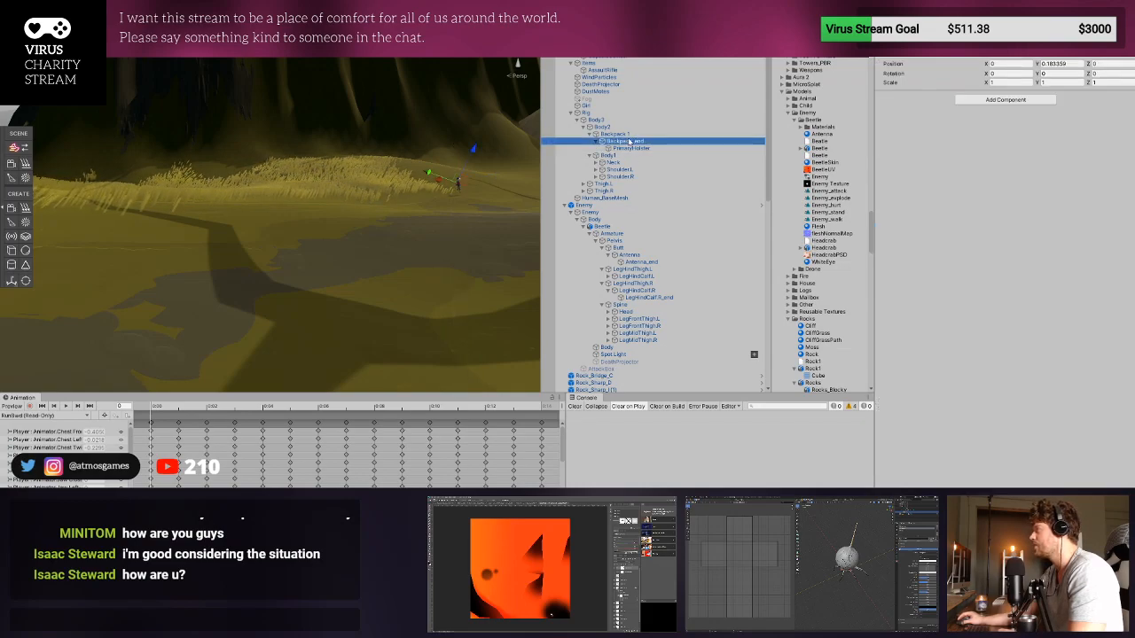
pyautogui.click(629, 135)
pyautogui.click(628, 127)
pyautogui.click(624, 156)
pyautogui.click(621, 163)
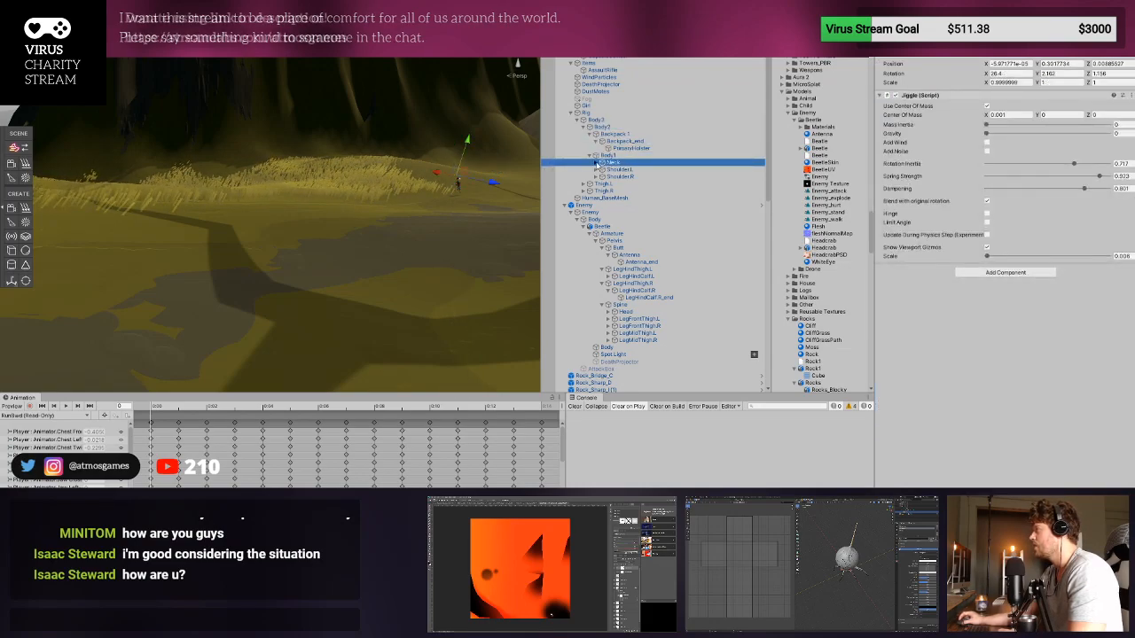
pyautogui.click(596, 162)
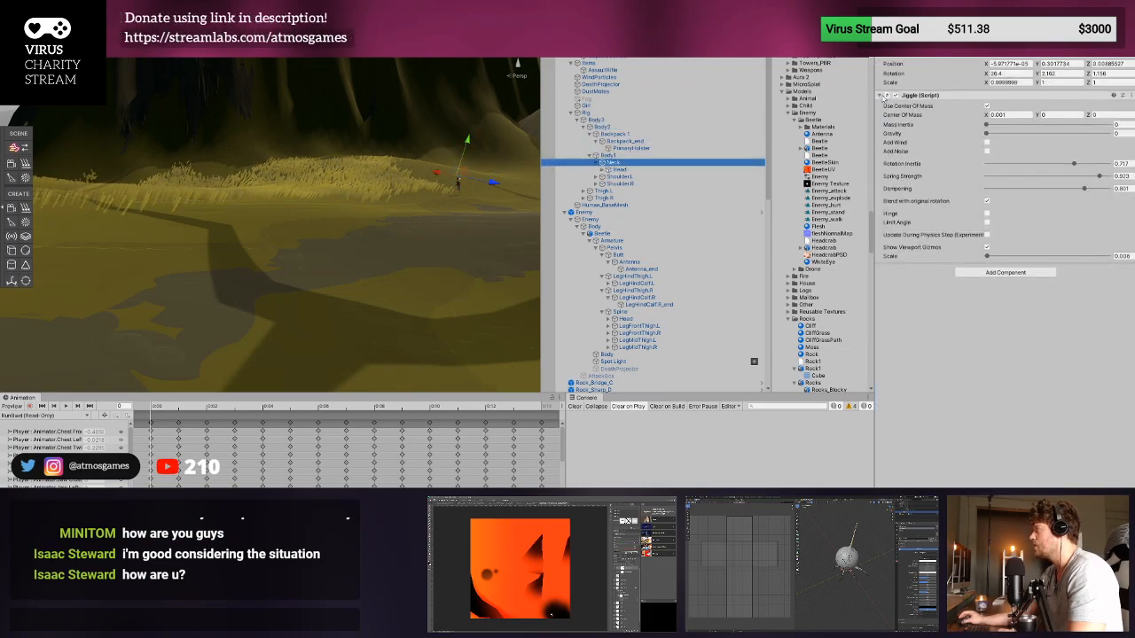
pyautogui.click(602, 169)
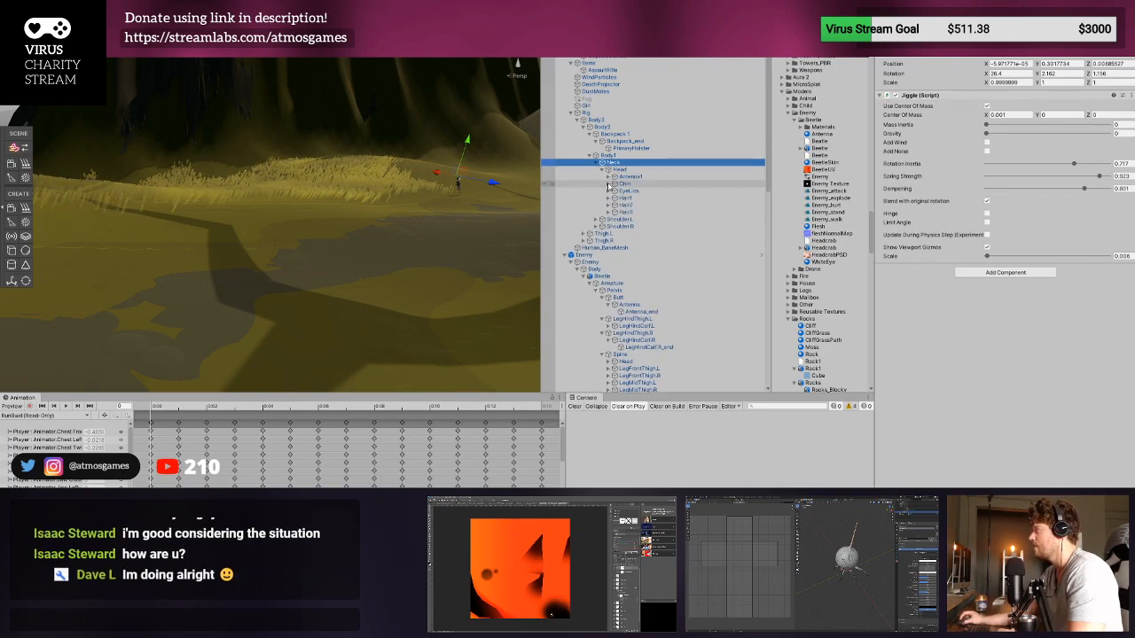
pyautogui.click(608, 176)
pyautogui.click(634, 177)
pyautogui.scroll(6, 365, 220)
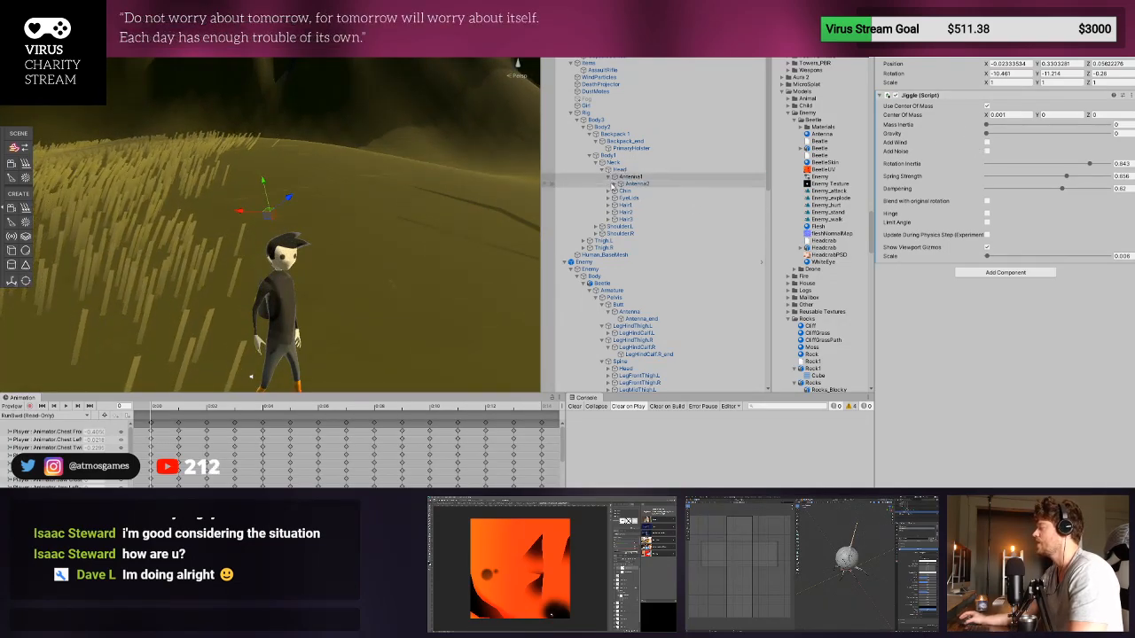
# - Add a Jiggle script to the Beetle's Antenna bone with Rotation Inertia 0.843, Spring Strength 0.656 and Dampening 0.62
pyautogui.scroll(-2, 348, 265)
pyautogui.scroll(-6, 349, 265)
pyautogui.moveTo(233, 286); pyautogui.dragTo(341, 318, button='right')
pyautogui.click(325, 297)
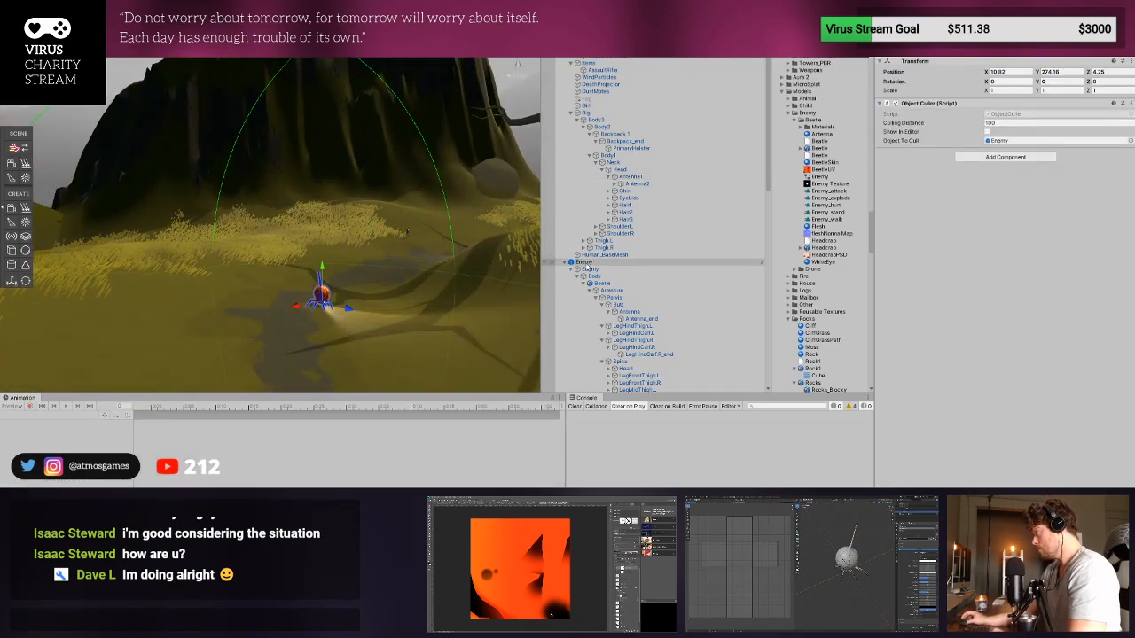
pyautogui.doubleClick(631, 232)
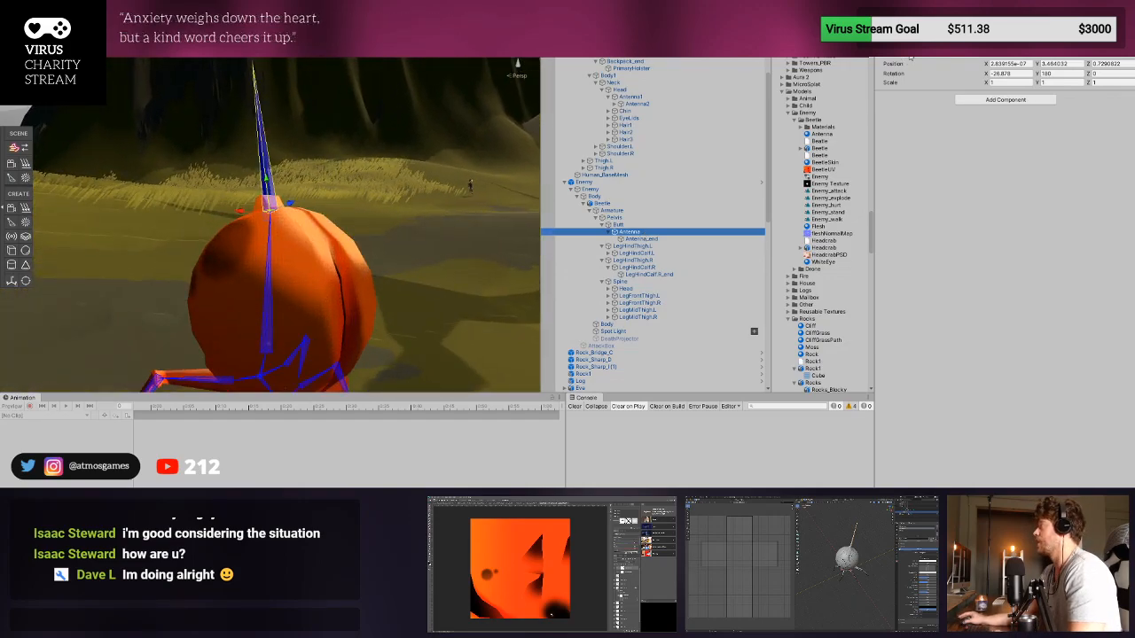
pyautogui.click(976, 103)
pyautogui.press('Return')
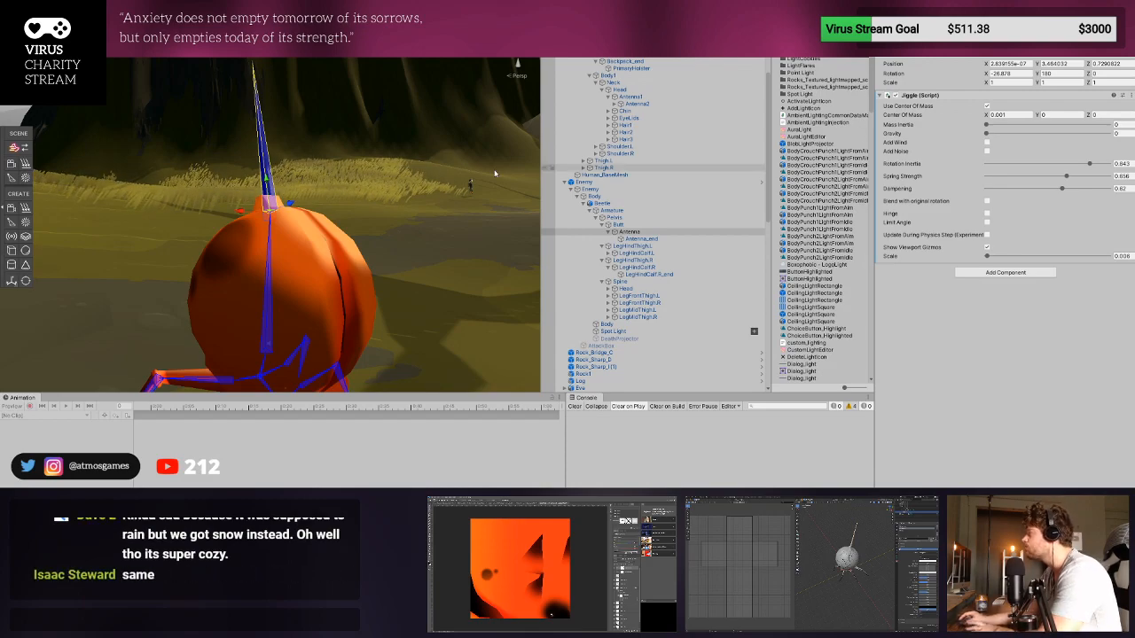
# - Find the glowing pylon in the scene and inspect the GlowBulb inside its SciFiPylon Variant
pyautogui.moveTo(233, 190); pyautogui.dragTo(398, 195, button='right')
pyautogui.moveTo(398, 195); pyautogui.dragTo(378, 219, button='middle')
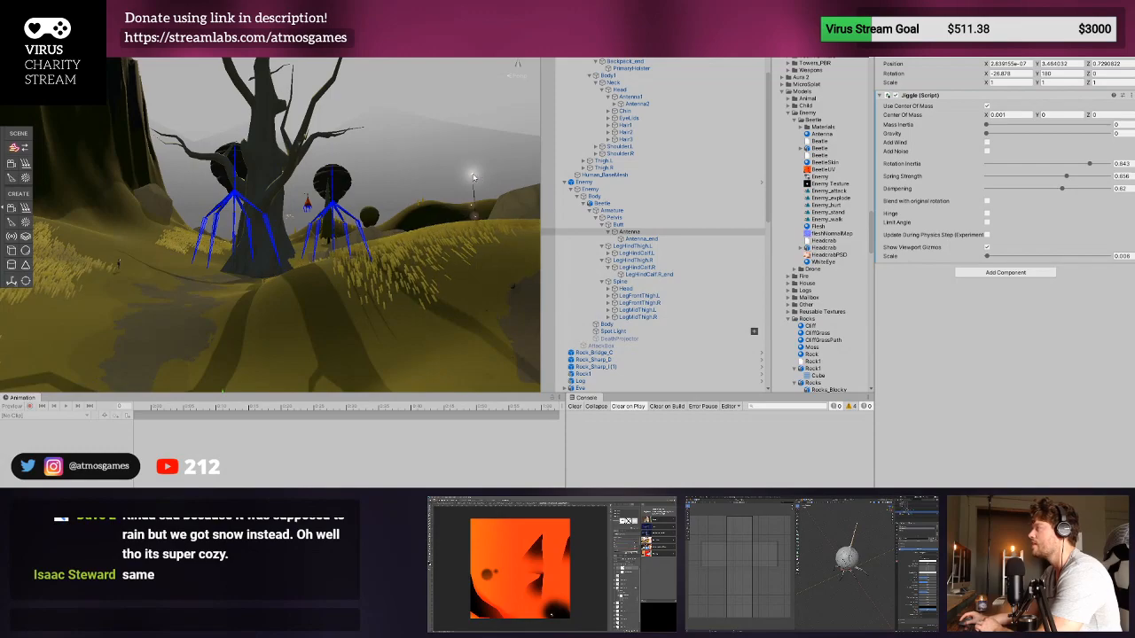
pyautogui.click(473, 182)
pyautogui.scroll(-8, 672, 147)
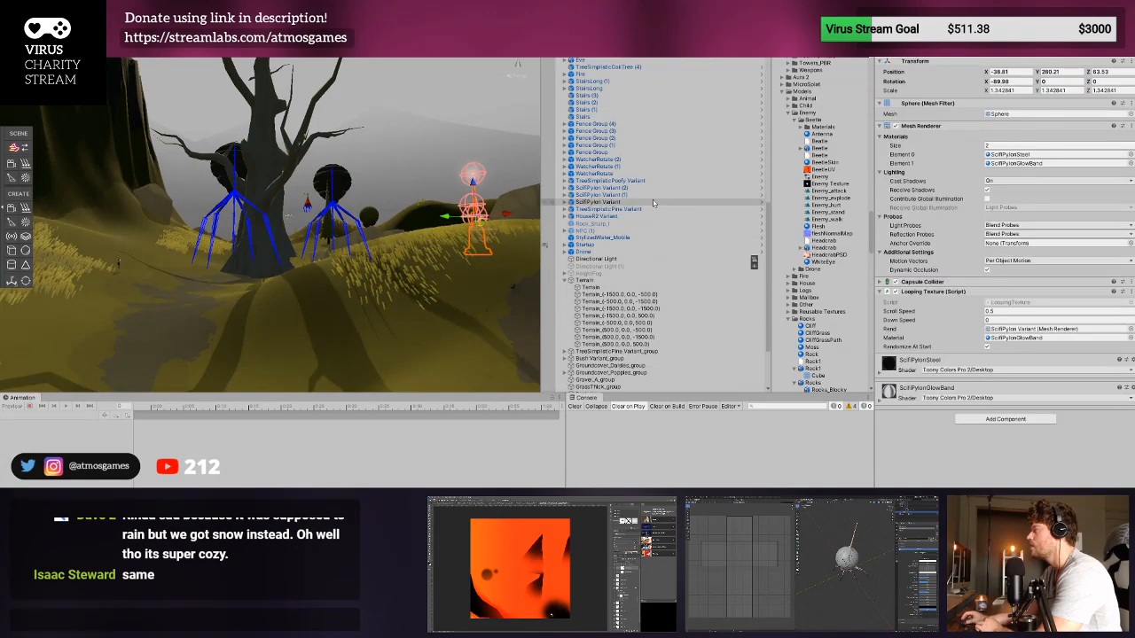
pyautogui.click(565, 176)
pyautogui.click(594, 182)
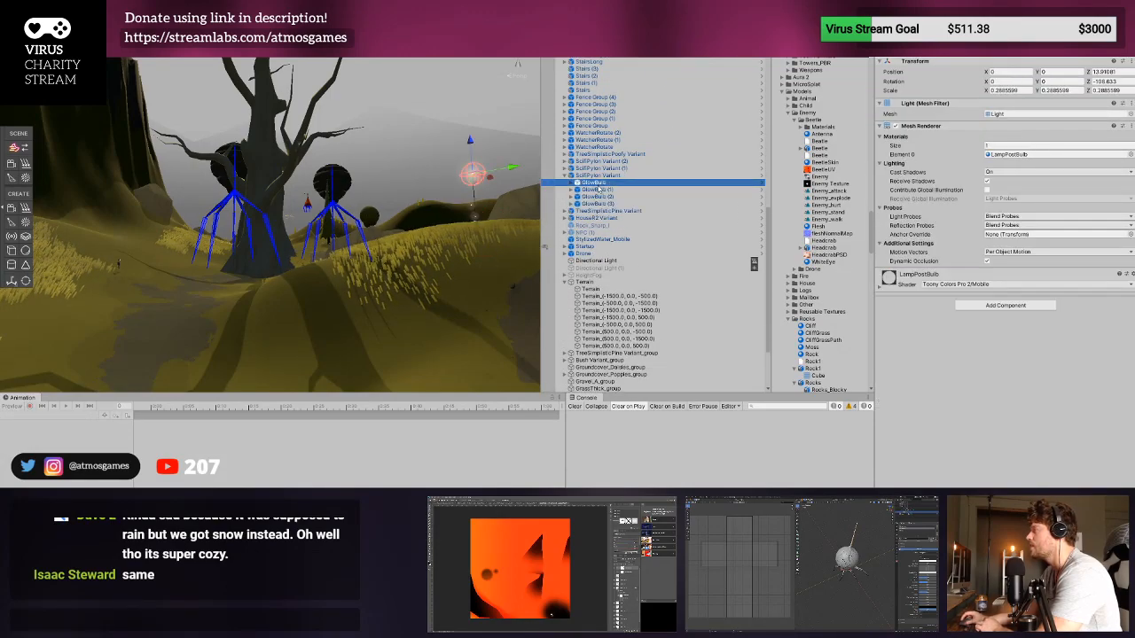
# - Open the Enemy prefab from the scene beetle and expand the Beetle's Armature down to its Spine and Head bones
pyautogui.moveTo(497, 224); pyautogui.dragTo(386, 296, button='right')
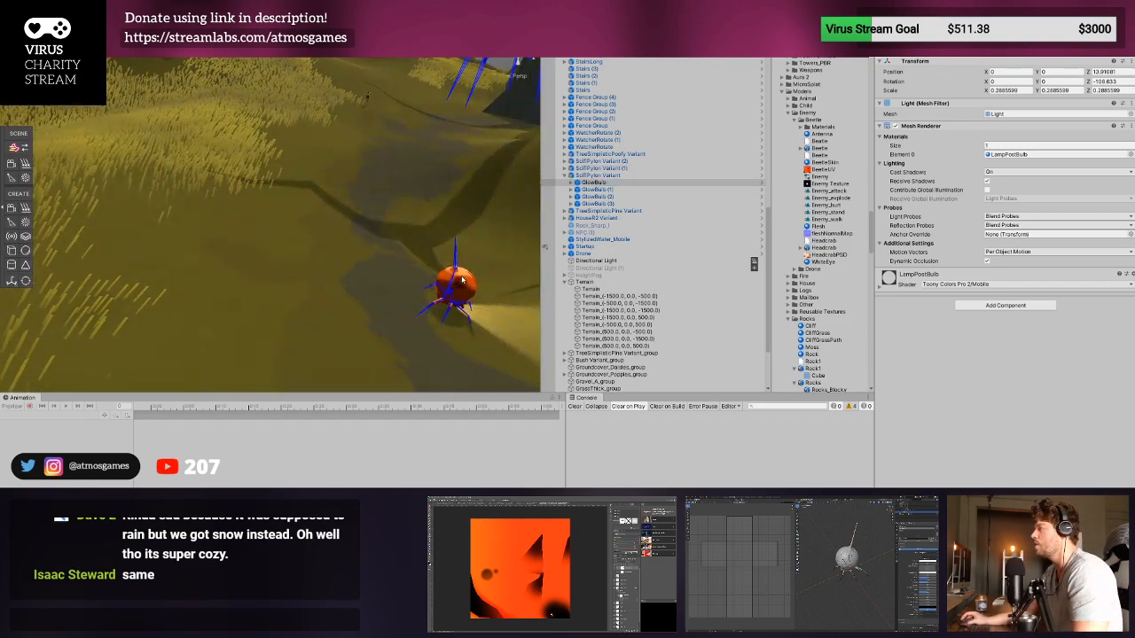
pyautogui.click(454, 285)
pyautogui.click(762, 43)
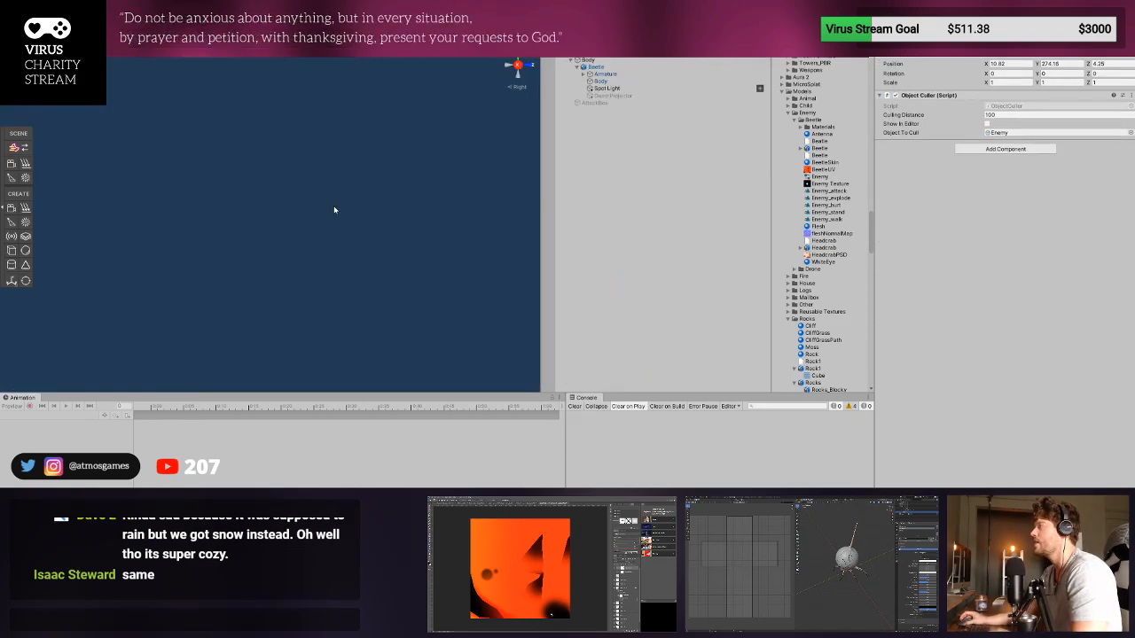
pyautogui.click(583, 74)
pyautogui.click(596, 82)
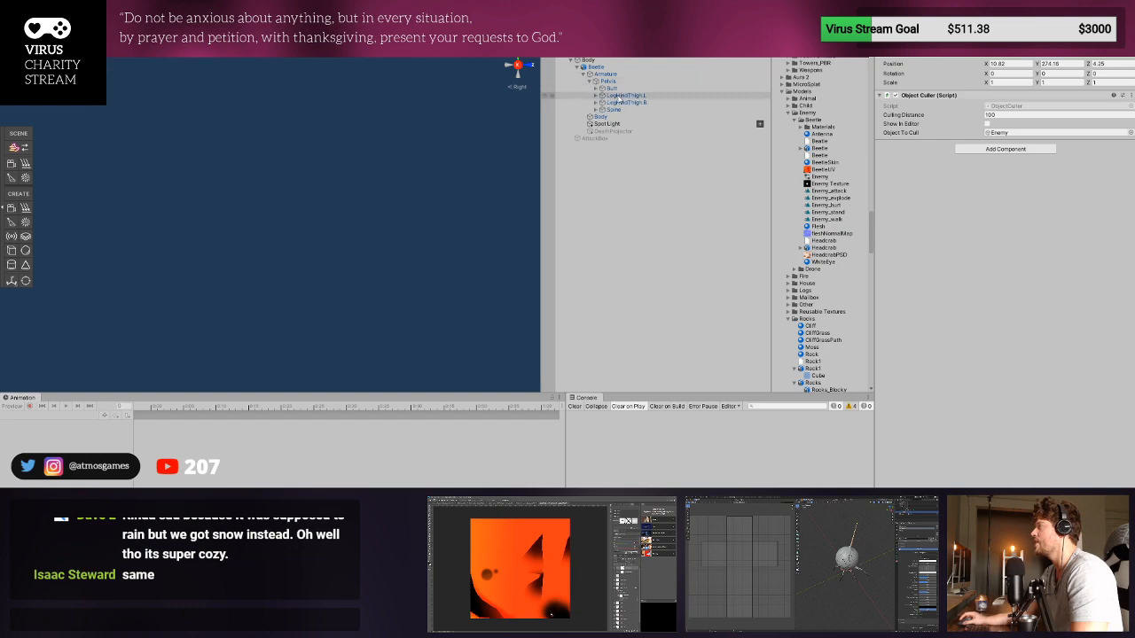
pyautogui.click(597, 110)
pyautogui.click(602, 116)
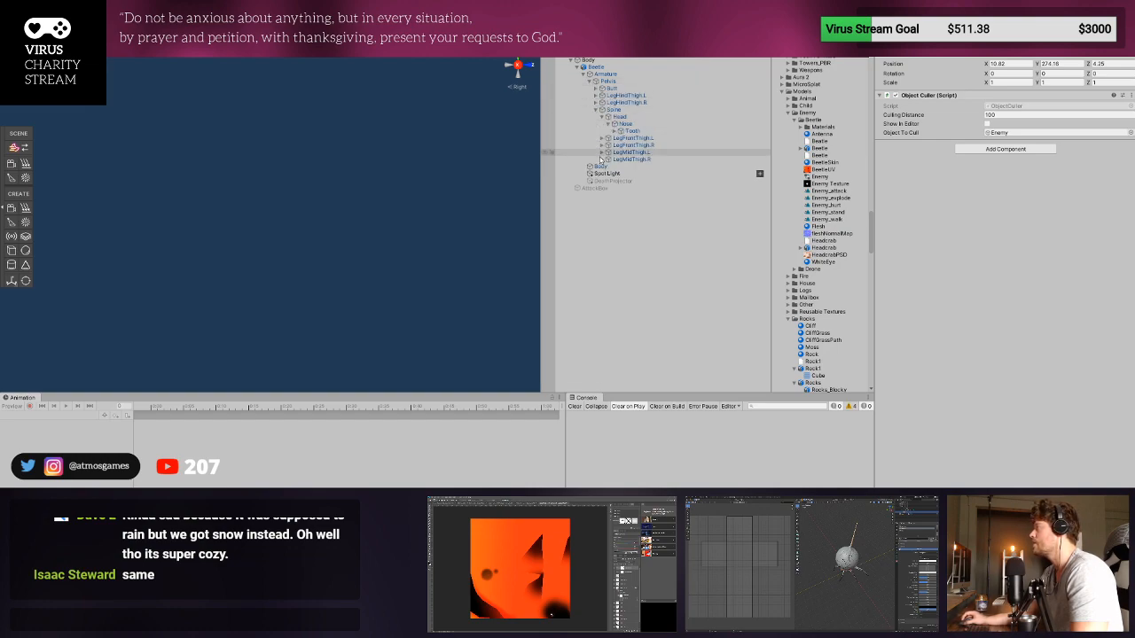
# - Select the Antenna_end bone under the Beetle's Butt and Antenna and frame it in the view
pyautogui.click(596, 88)
pyautogui.click(622, 95)
pyautogui.press('f')
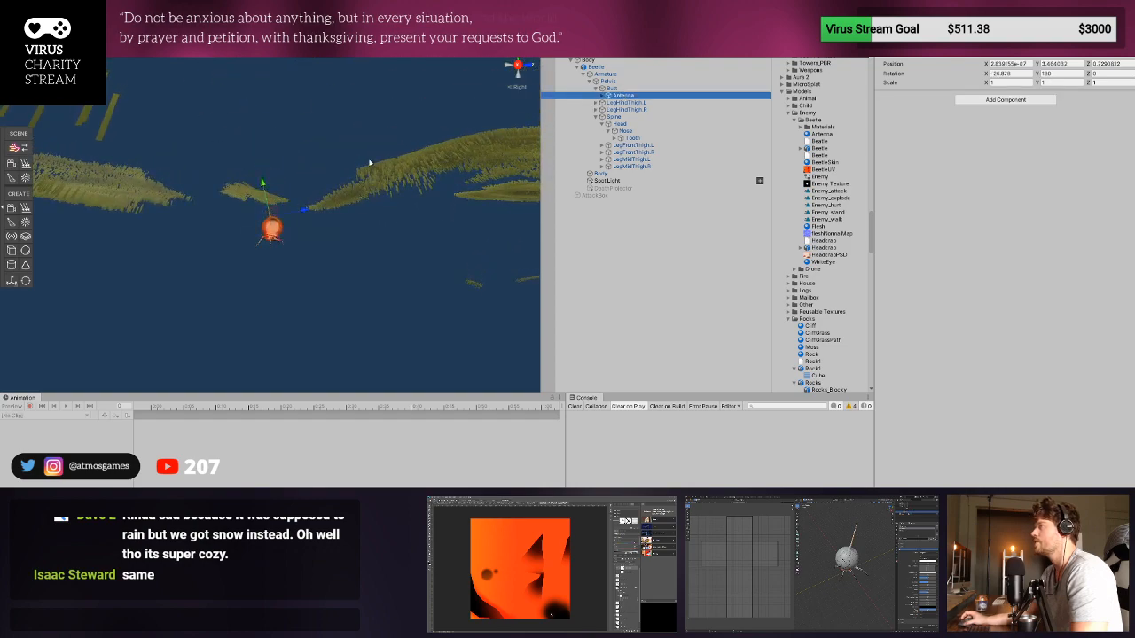
pyautogui.click(604, 95)
pyautogui.click(635, 104)
pyautogui.press('f')
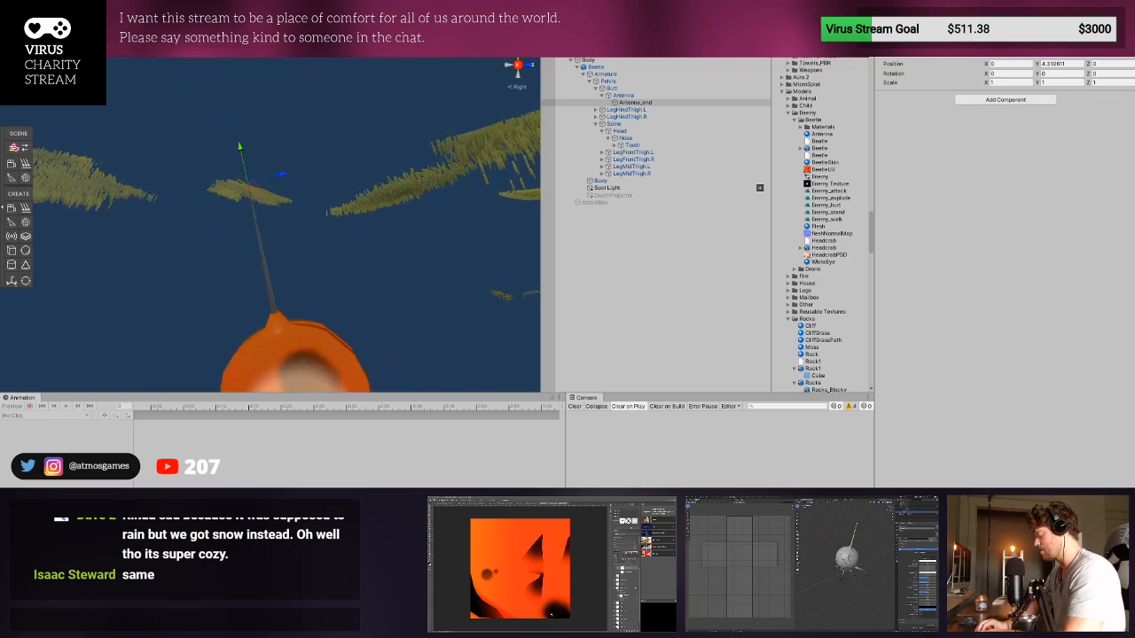
# - Search the project for "glow", place a GlowBulb under Antenna_end and set its Z position to 0
pyautogui.write('glow')
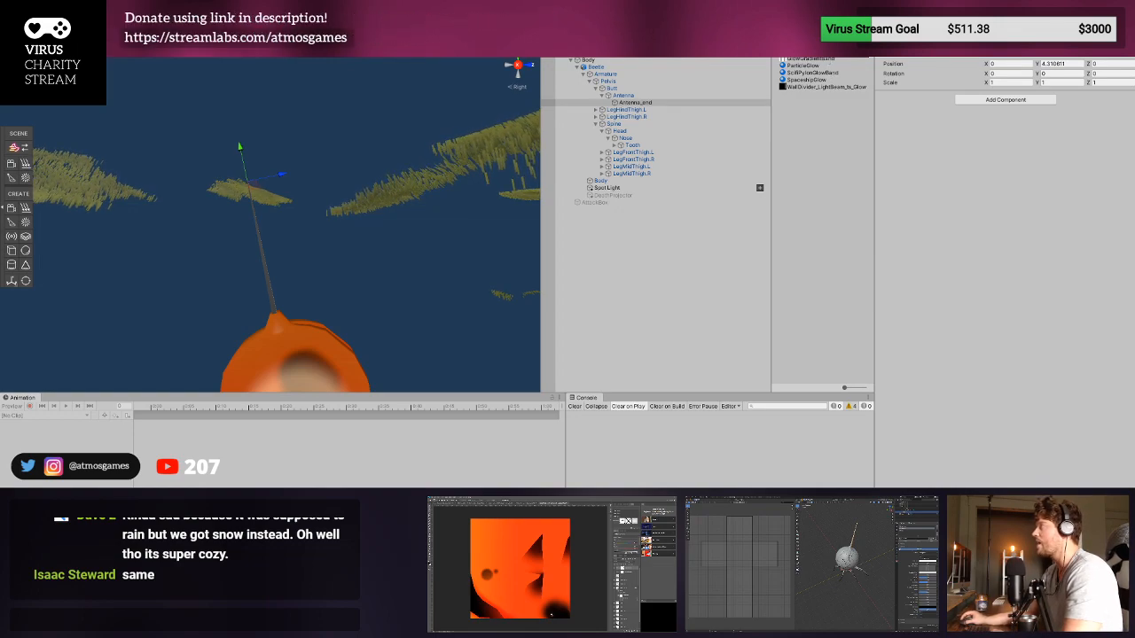
pyautogui.click(648, 104)
pyautogui.moveTo(646, 105); pyautogui.dragTo(647, 104)
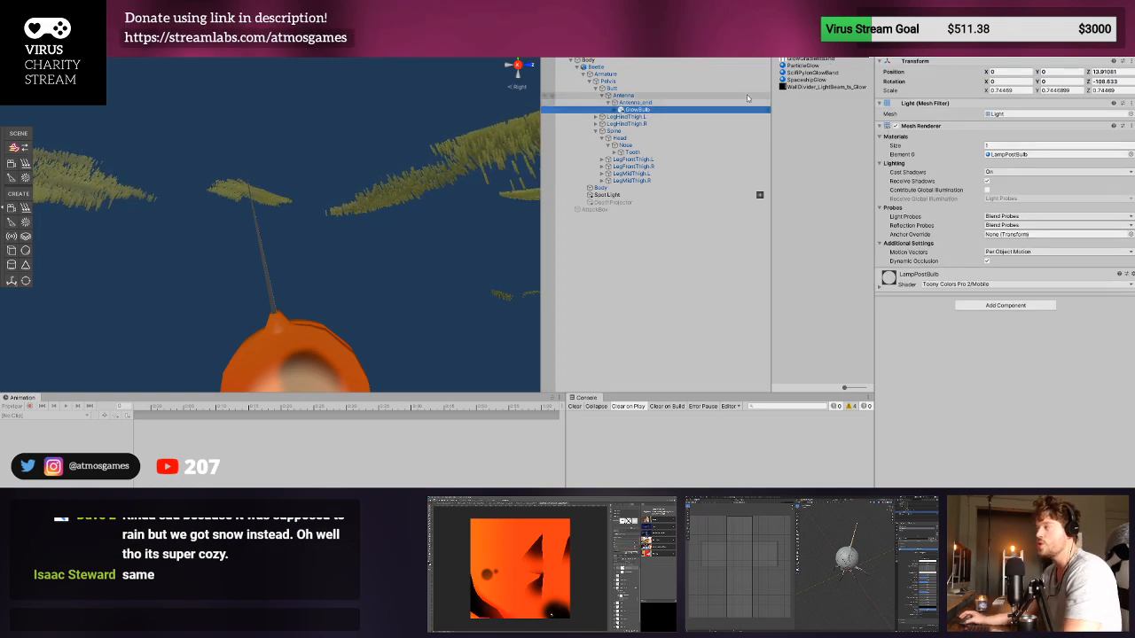
pyautogui.click(1102, 71)
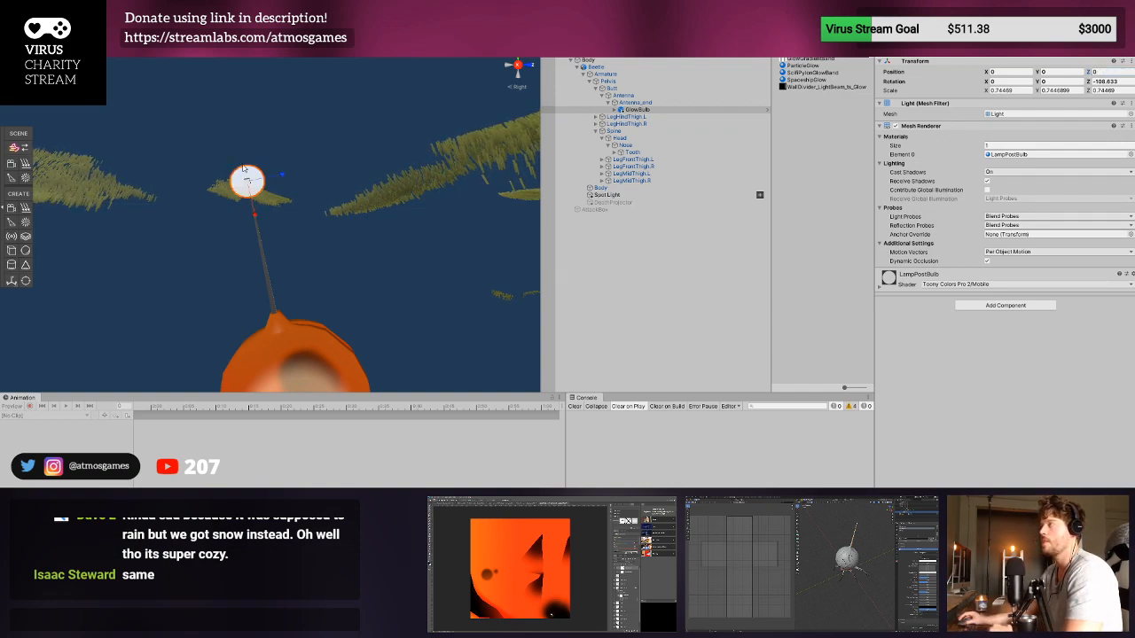
# - Scale the GlowBulb on the antenna tip uniformly to about 0.295 and check it against the whole beetle
pyautogui.moveTo(242, 205); pyautogui.dragTo(242, 208)
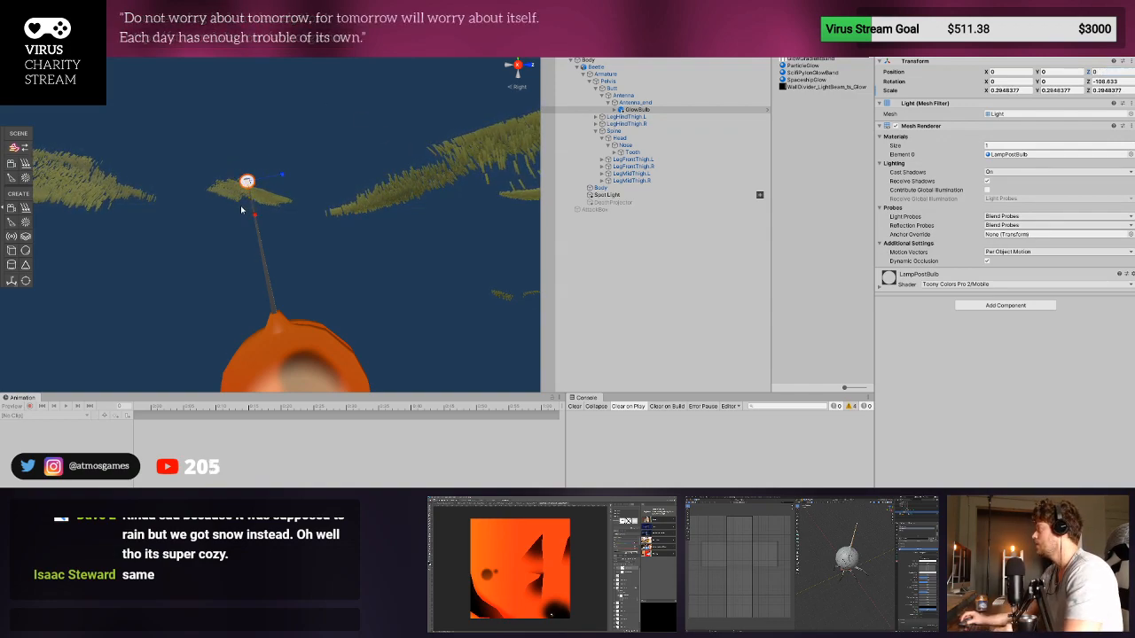
pyautogui.scroll(-5, 241, 208)
pyautogui.scroll(-3, 241, 208)
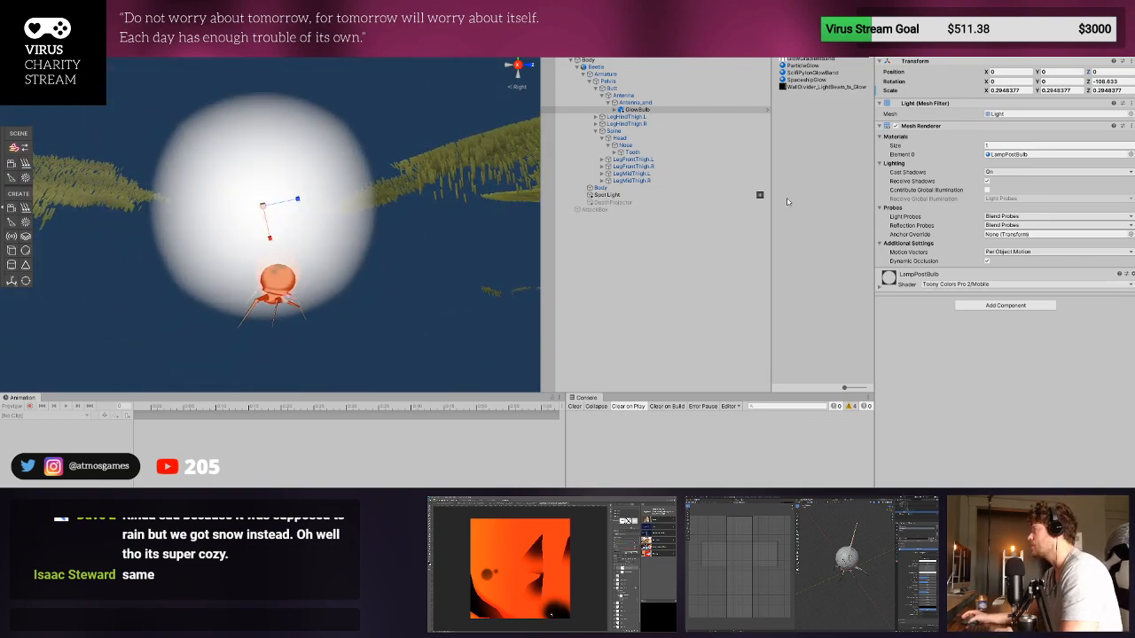
# - Set the Halo size of the GlowBulb's Spotlight to 0.21 and darken the halo colour to grey
pyautogui.click(614, 109)
pyautogui.click(642, 116)
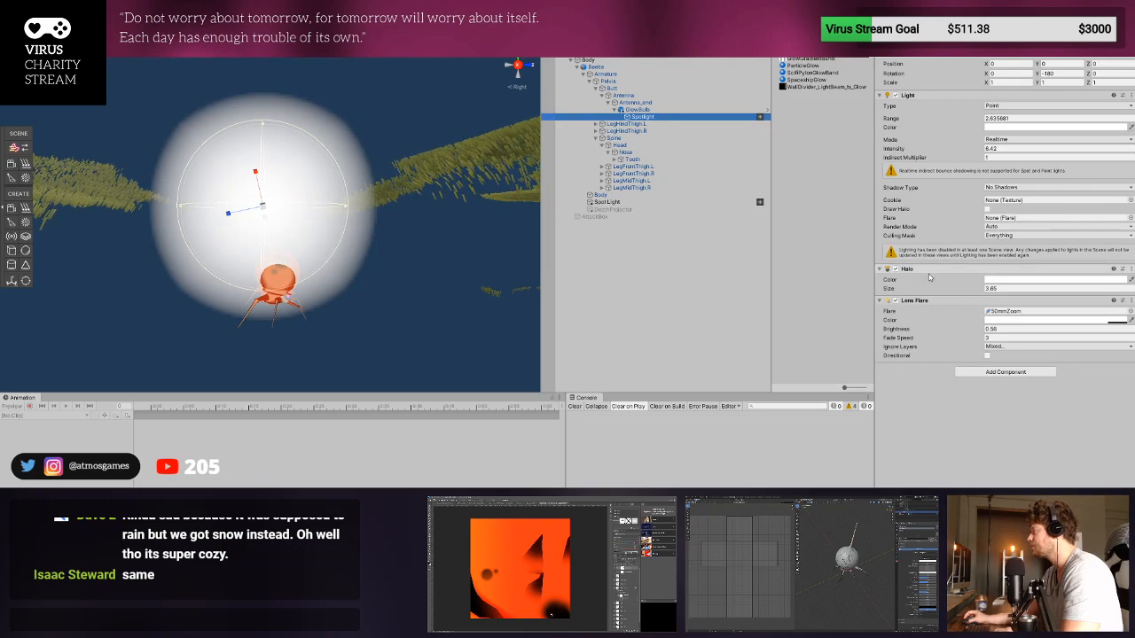
pyautogui.moveTo(961, 294); pyautogui.dragTo(920, 299)
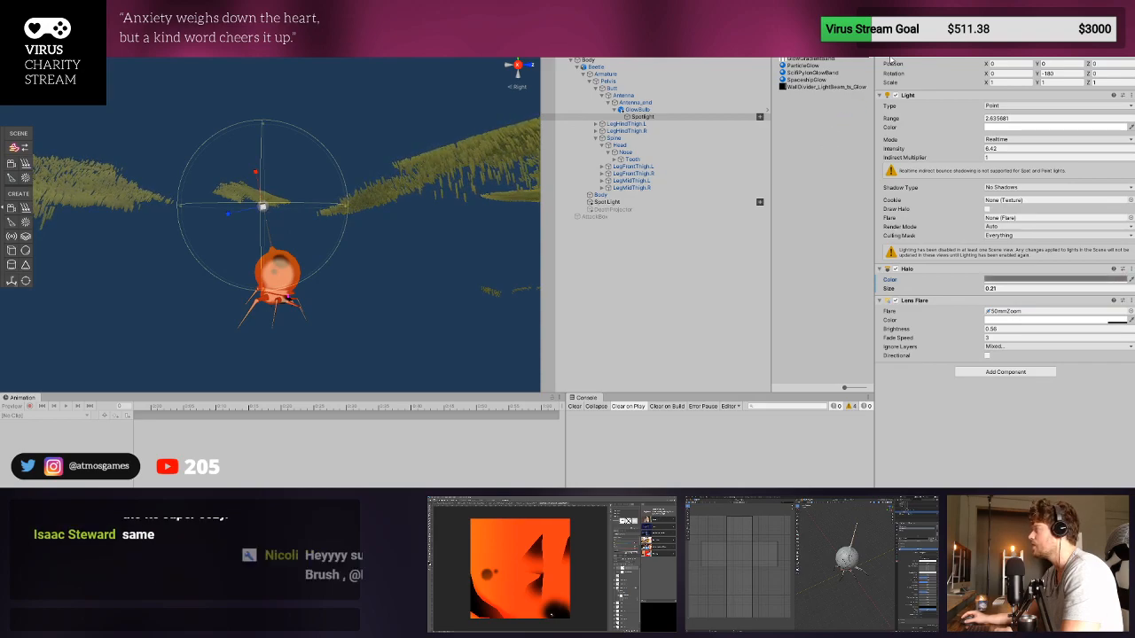
# - Set the Lens Flare on the GlowBulb's Spotlight to ignore Everything, and return from the prefab to the scene
pyautogui.scroll(5, 530, 221)
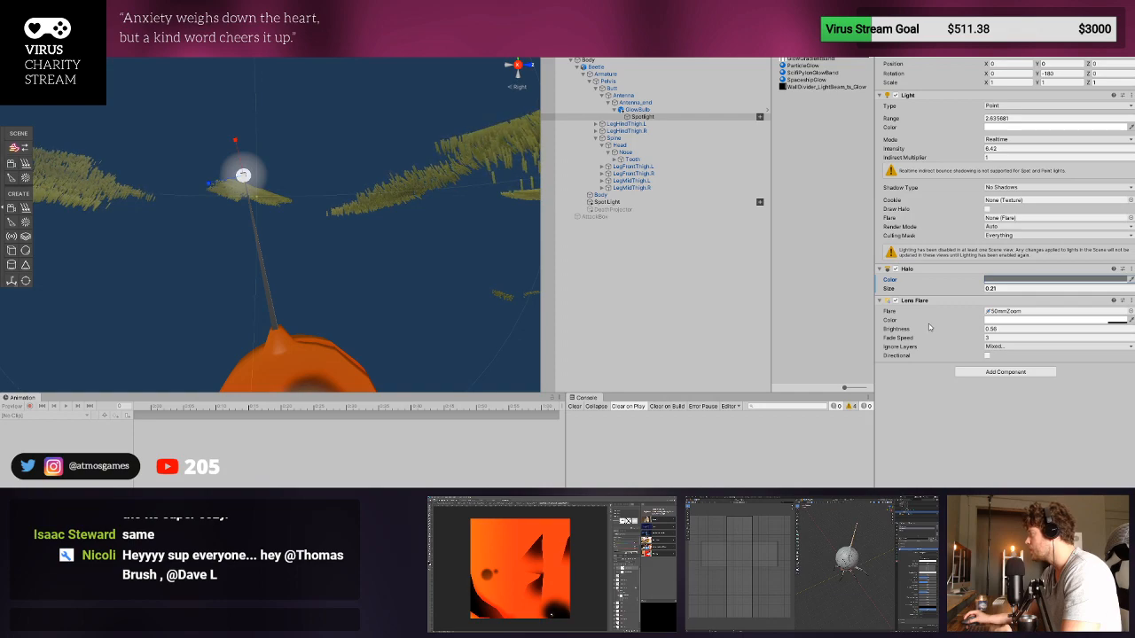
pyautogui.press('f')
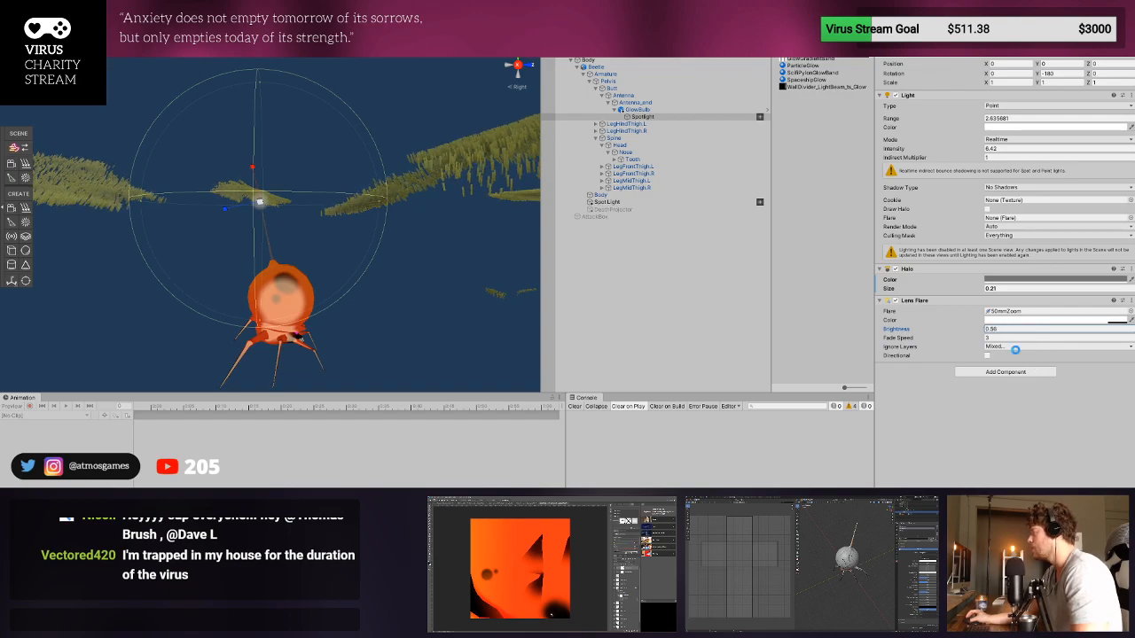
pyautogui.click(1015, 350)
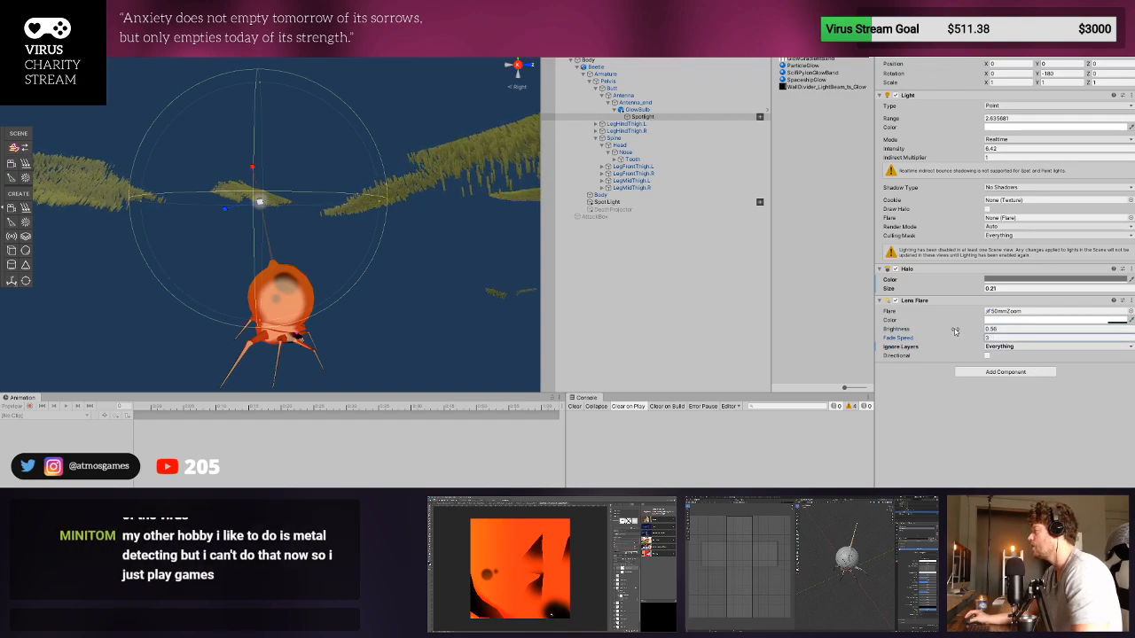
pyautogui.click(919, 330)
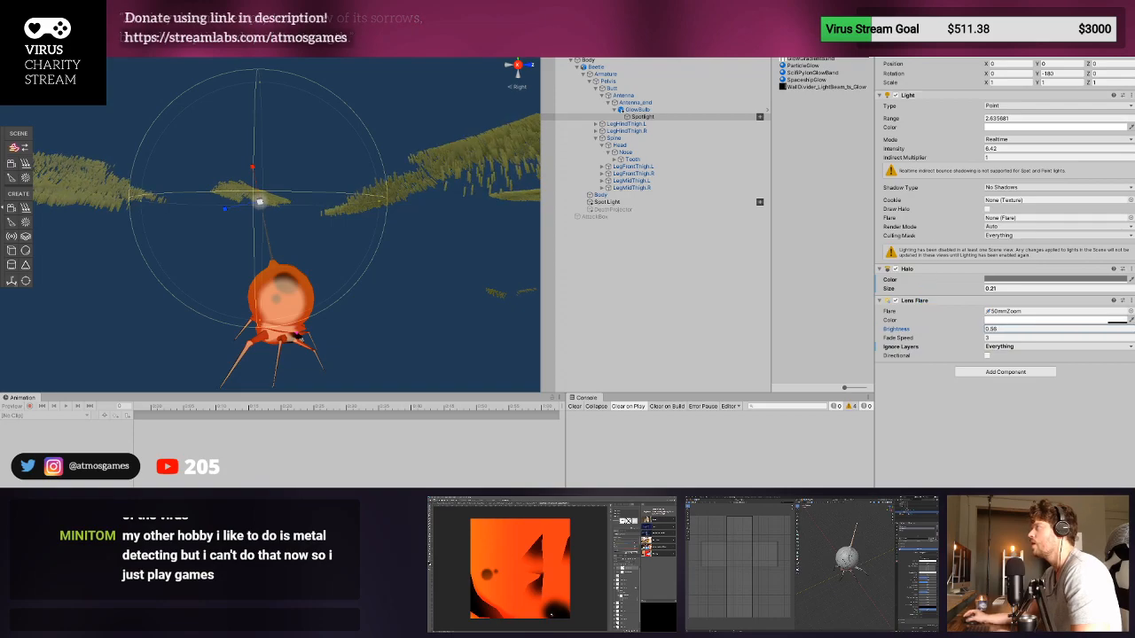
pyautogui.click(560, 44)
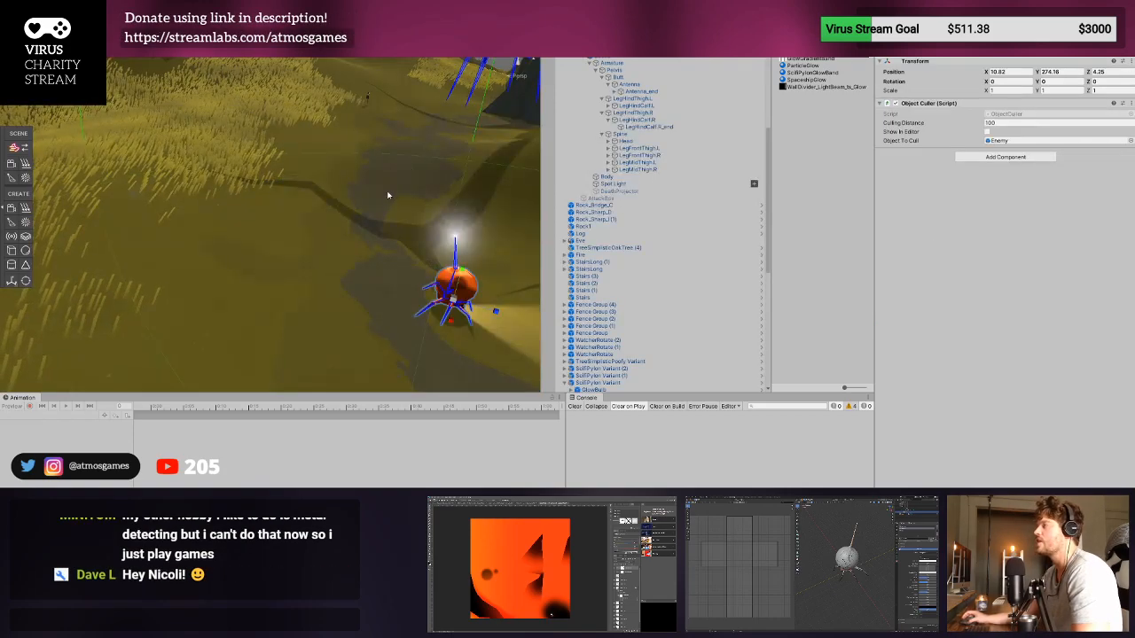
# - Examine the beetle with its glowing antenna in the scene from far, near and low angles
pyautogui.scroll(-3, 380, 198)
pyautogui.scroll(2, 366, 208)
pyautogui.keyDown('alt'); pyautogui.moveTo(367, 208); pyautogui.dragTo(491, 168); pyautogui.keyUp('alt')
pyautogui.moveTo(491, 168); pyautogui.dragTo(343, 142, button='middle')
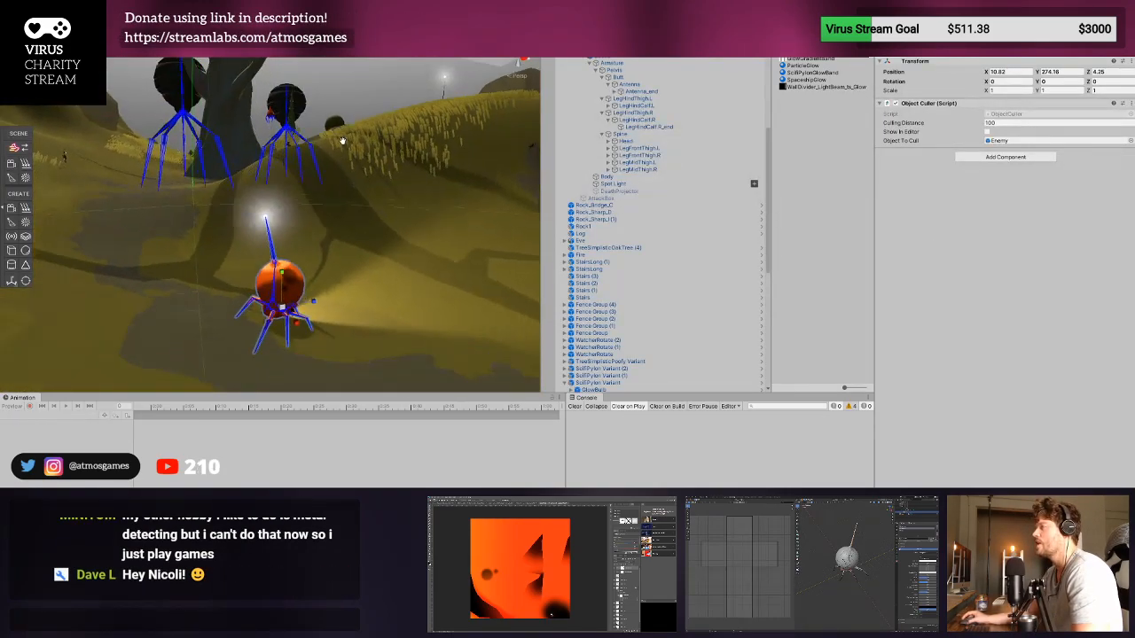
pyautogui.keyDown('alt'); pyautogui.moveTo(342, 142); pyautogui.dragTo(452, 131); pyautogui.keyUp('alt')
pyautogui.moveTo(452, 131); pyautogui.dragTo(306, 159, button='middle')
pyautogui.keyDown('alt'); pyautogui.moveTo(306, 159); pyautogui.dragTo(390, 198); pyautogui.keyUp('alt')
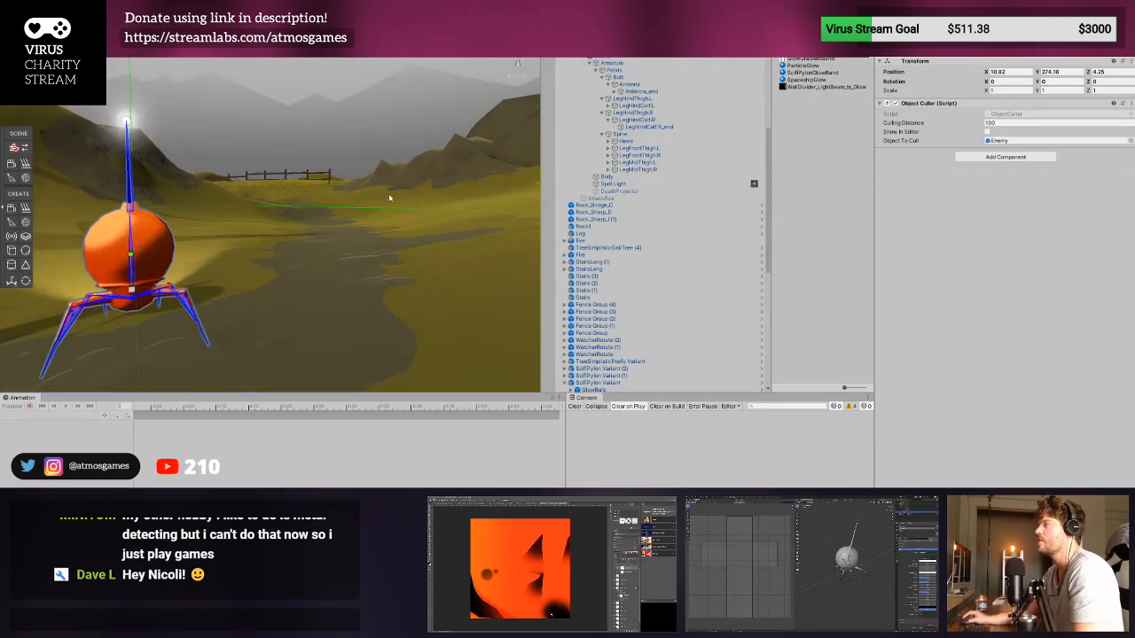
pyautogui.moveTo(390, 198); pyautogui.dragTo(456, 228, button='middle')
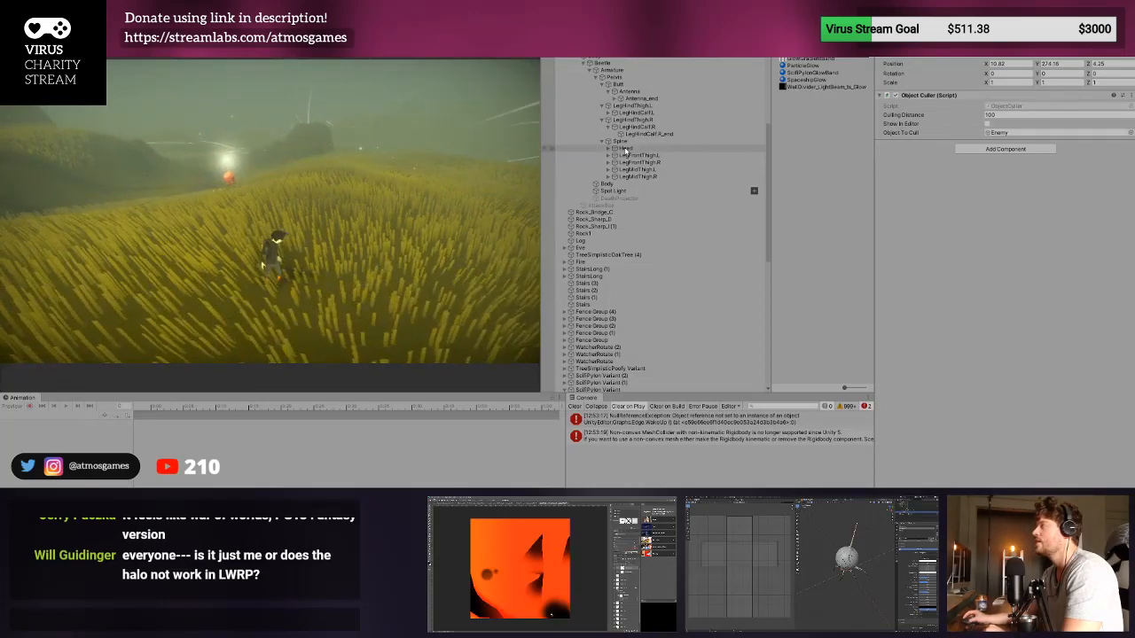
# - While the game runs, set the Jiggle Dampening of the beetle's Antenna bone to about 0.263 and its Gravity to about 0.249
pyautogui.click(629, 91)
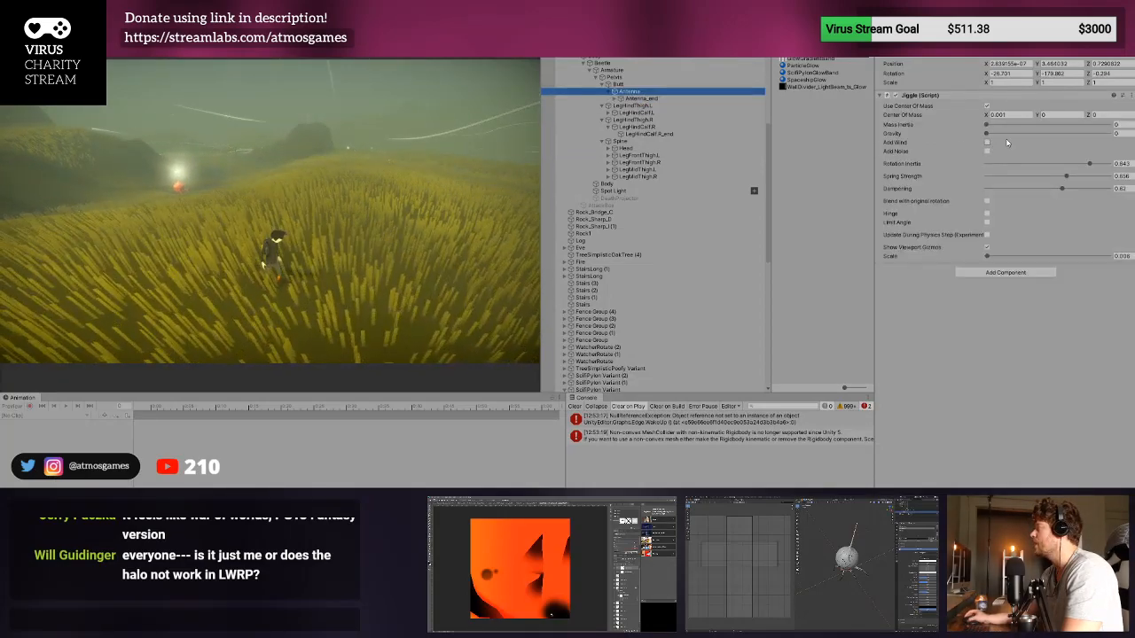
pyautogui.click(1021, 188)
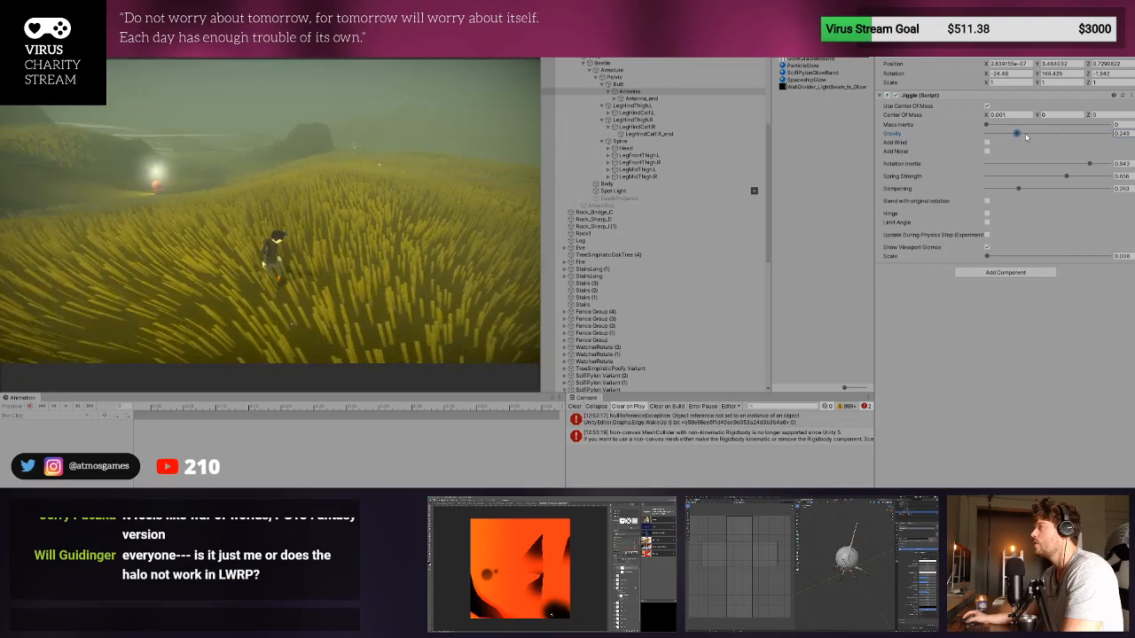
pyautogui.moveTo(1042, 126); pyautogui.dragTo(1020, 125)
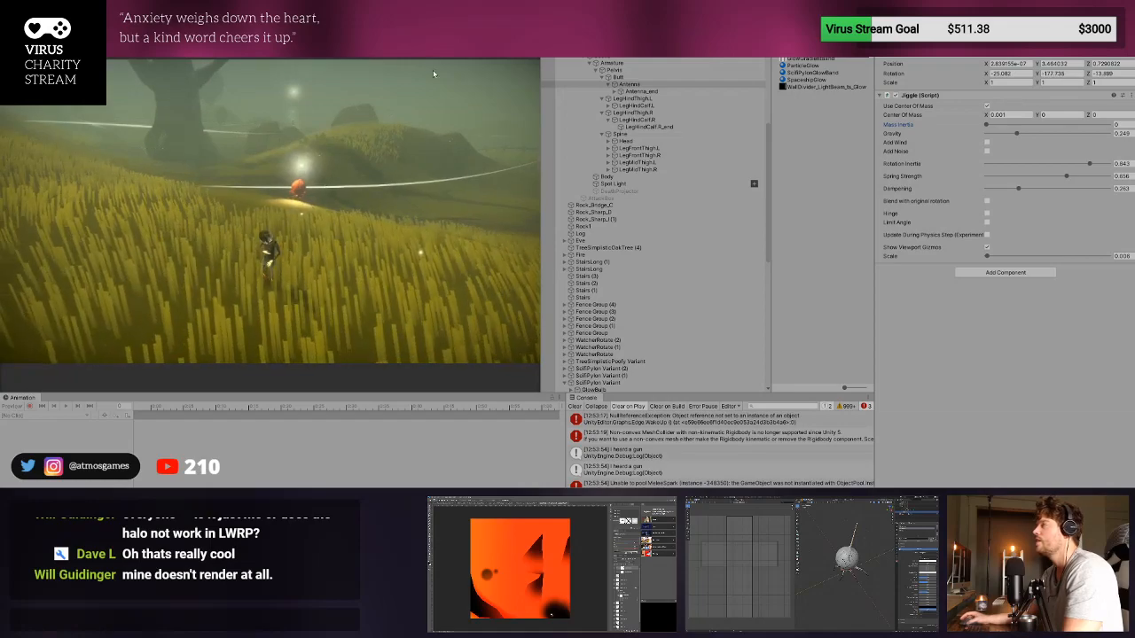
# - Stop the playtest and paste the tuned Jiggle values onto the Antenna's existing Jiggle component, undoing any duplicate component
pyautogui.hotkey('ctrl', '1')
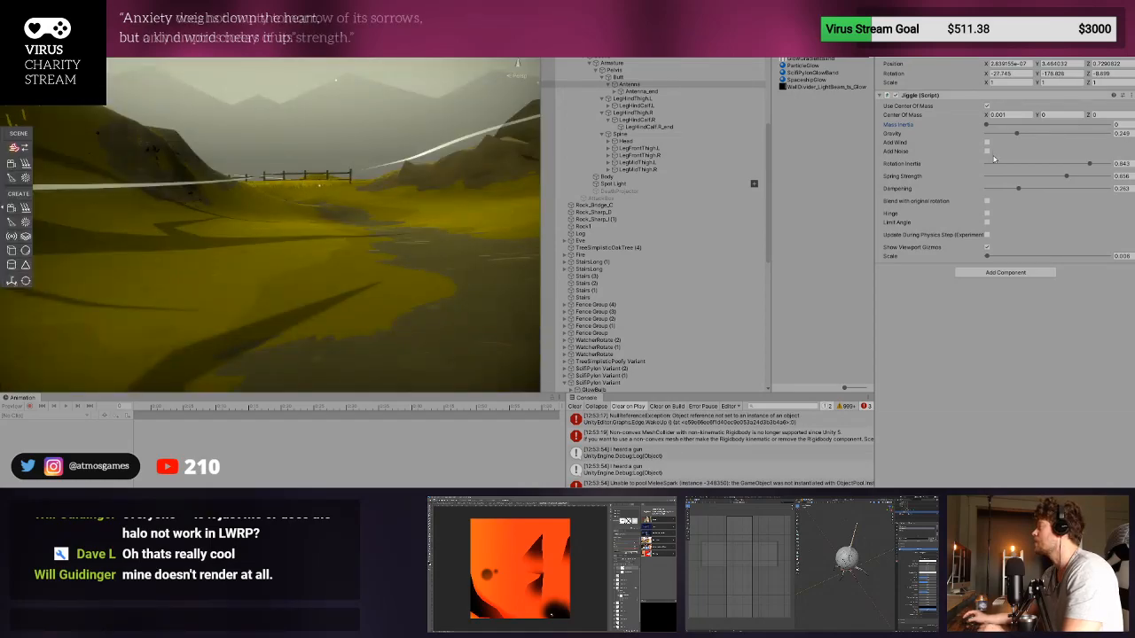
pyautogui.hotkey('ctrl', 'p')
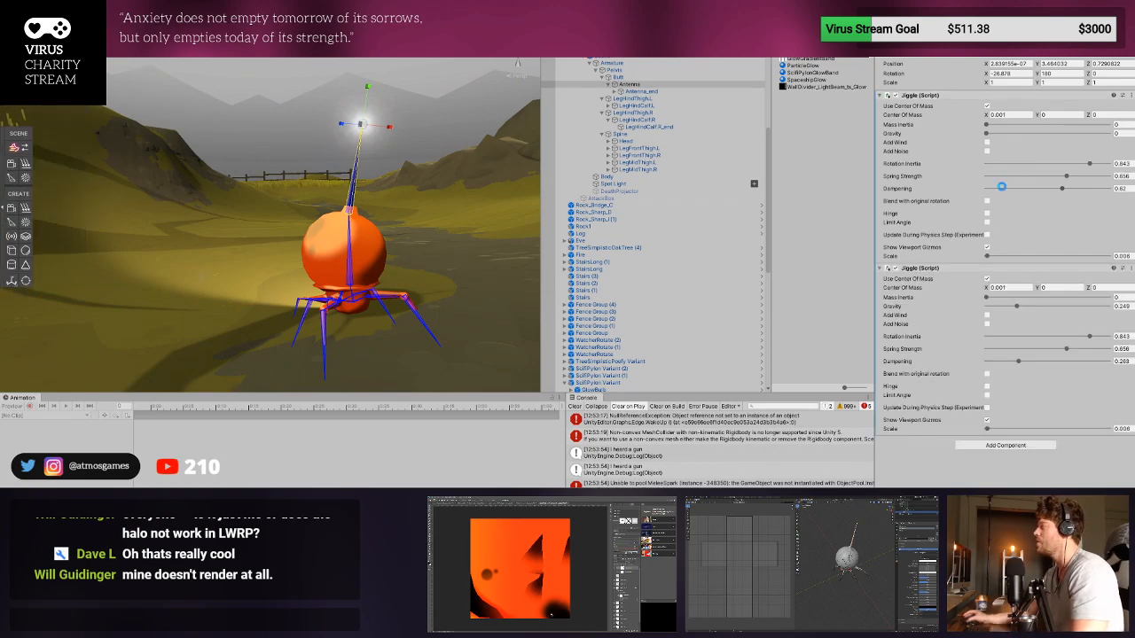
pyautogui.hotkey('ctrl', 'z')
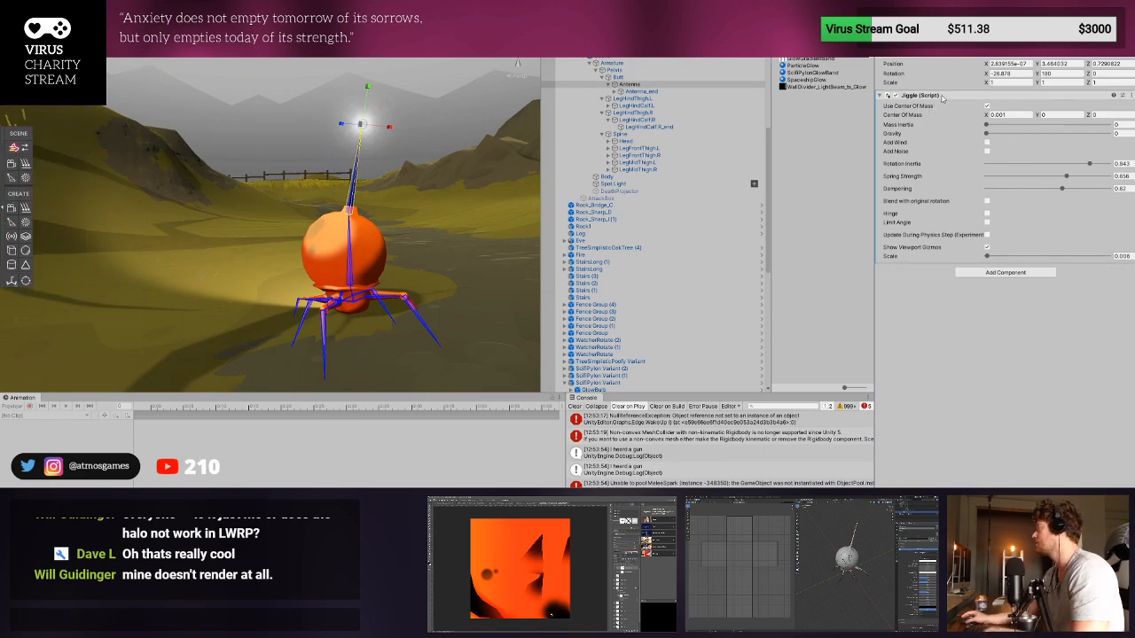
pyautogui.click(1021, 186)
pyautogui.hotkey('ctrl', 'z')
pyautogui.rightClick(969, 96)
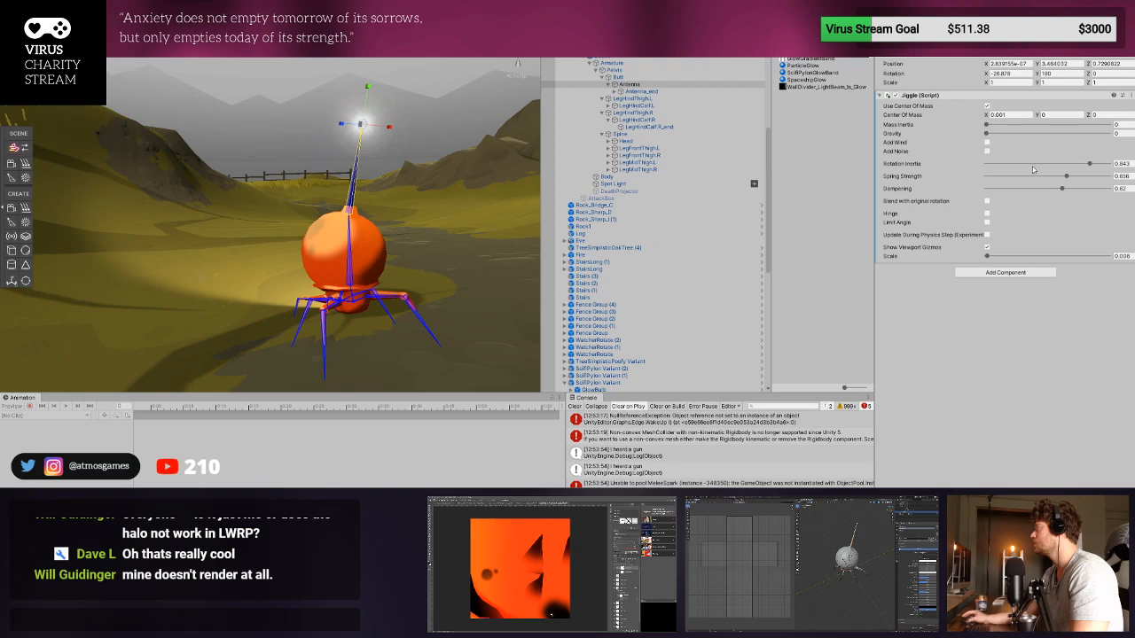
pyautogui.click(1039, 194)
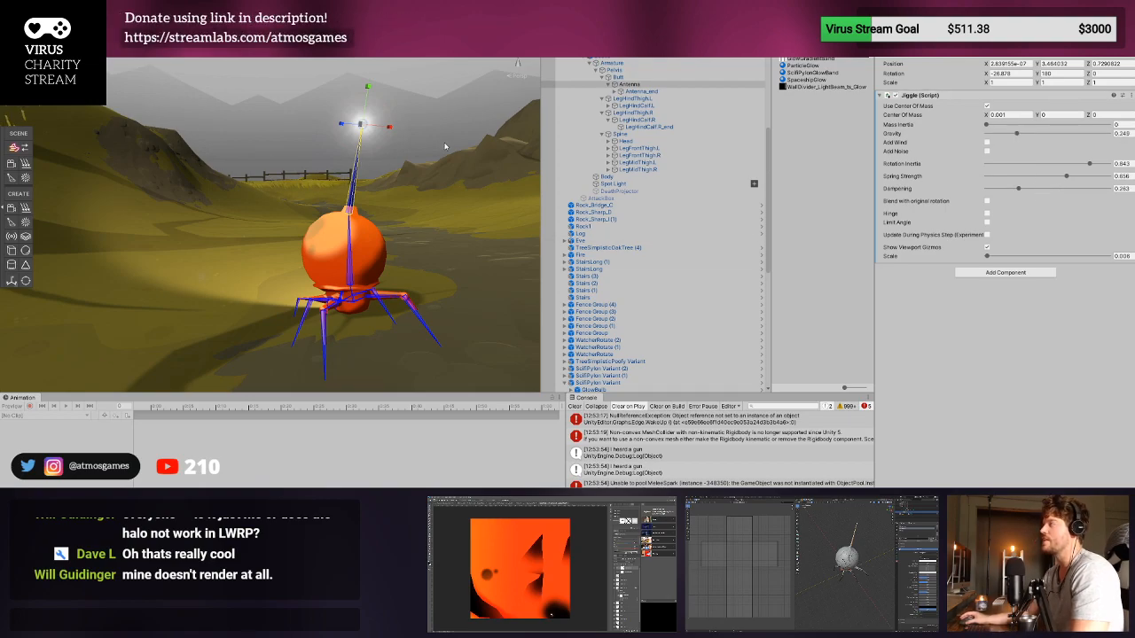
# - Remove the Light component from the Spotlight under the antenna's GlowBulb
pyautogui.scroll(2, 441, 138)
pyautogui.scroll(-10, 428, 147)
pyautogui.moveTo(357, 149); pyautogui.dragTo(393, 243, button='middle')
pyautogui.moveTo(383, 236); pyautogui.dragTo(375, 306, button='right')
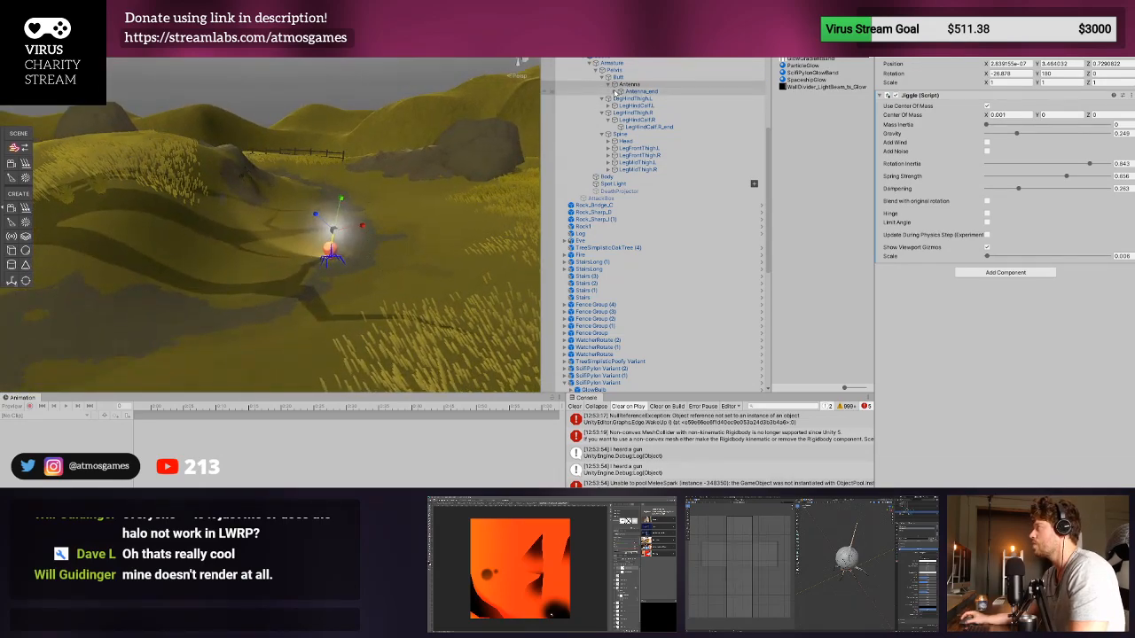
pyautogui.click(615, 91)
pyautogui.click(631, 98)
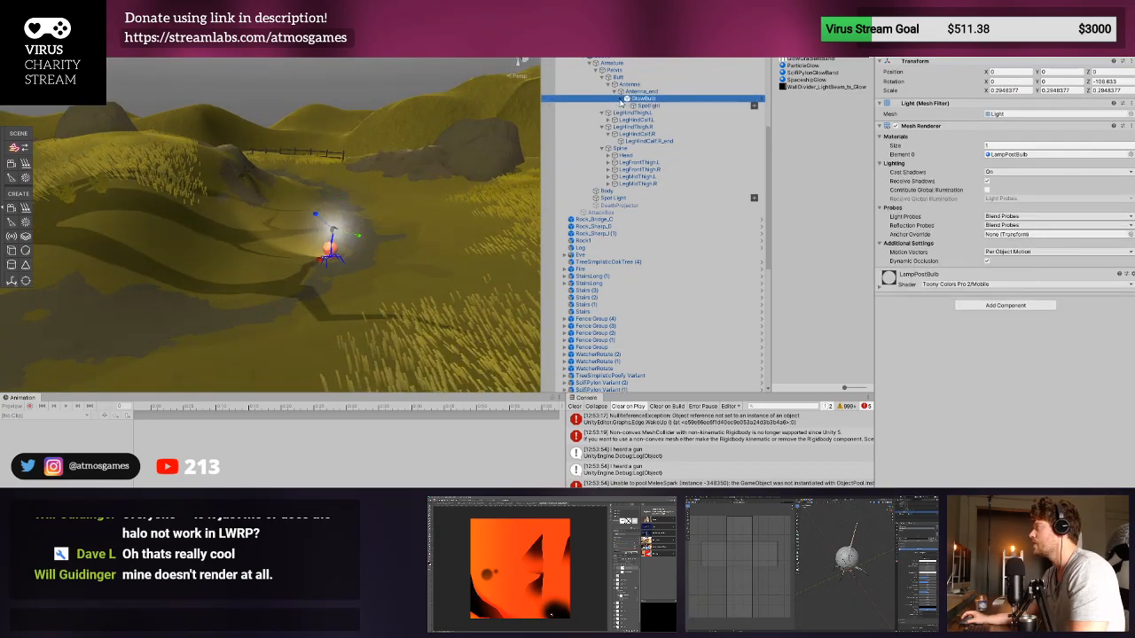
pyautogui.click(623, 105)
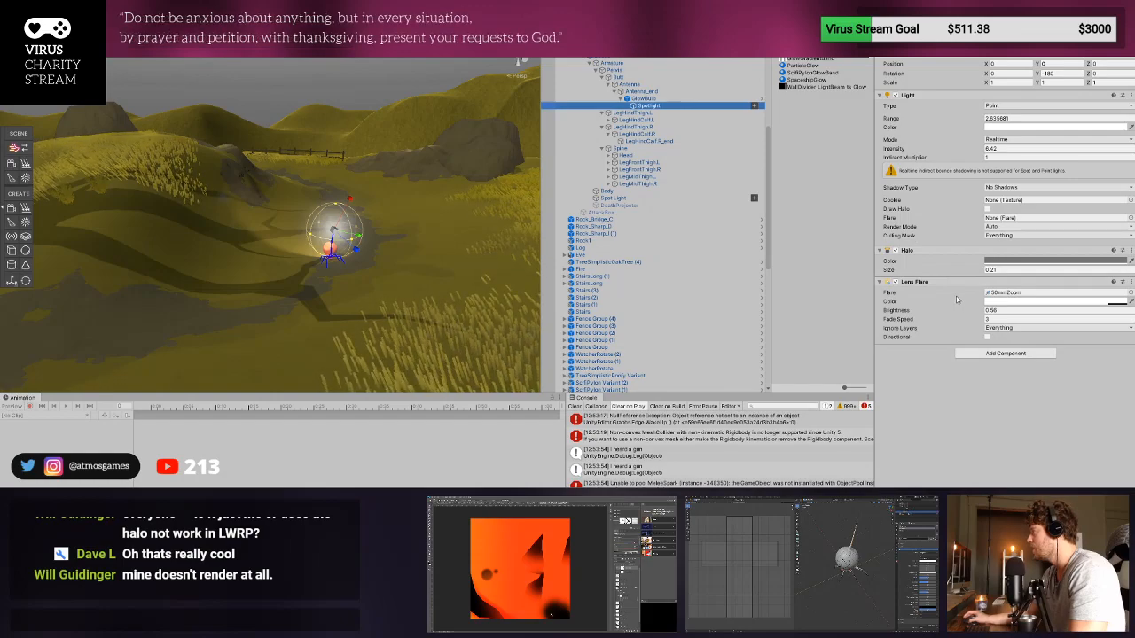
pyautogui.click(963, 134)
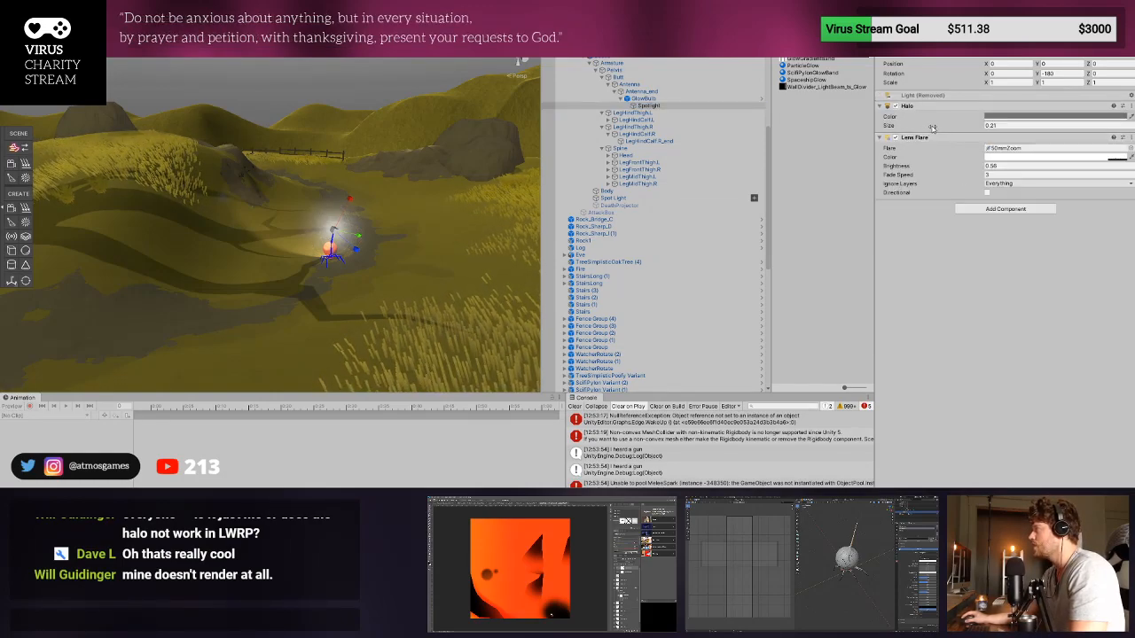
# - Set the Spotlight's Lens Flare brightness to 0.17 and check the bulb's glow up close and from afar
pyautogui.moveTo(923, 128); pyautogui.dragTo(986, 126)
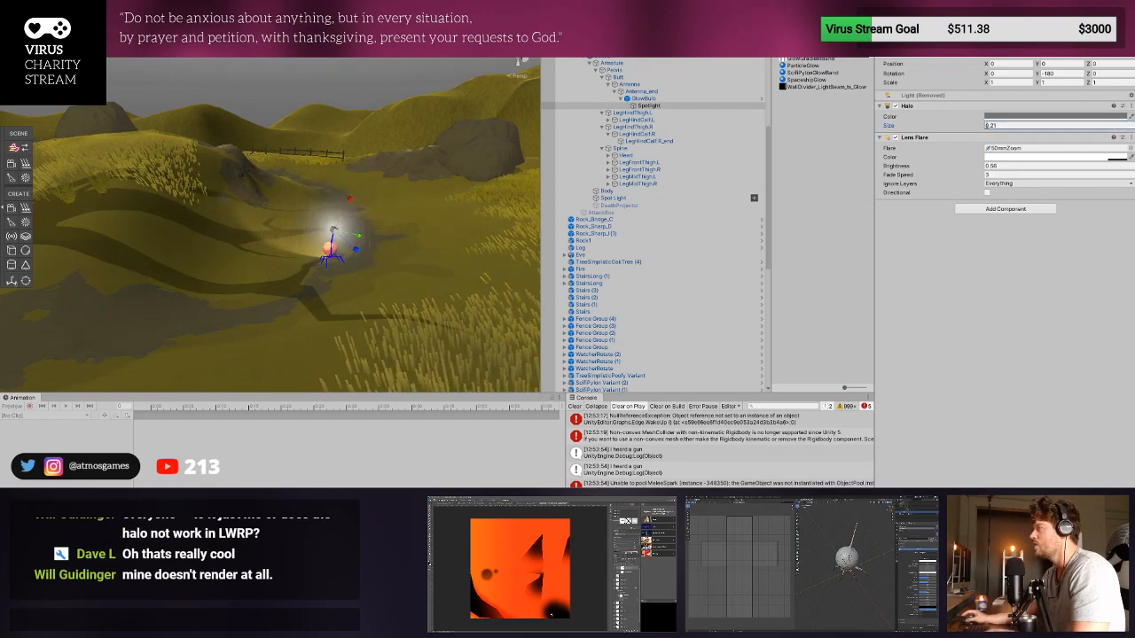
pyautogui.moveTo(963, 168); pyautogui.dragTo(957, 169)
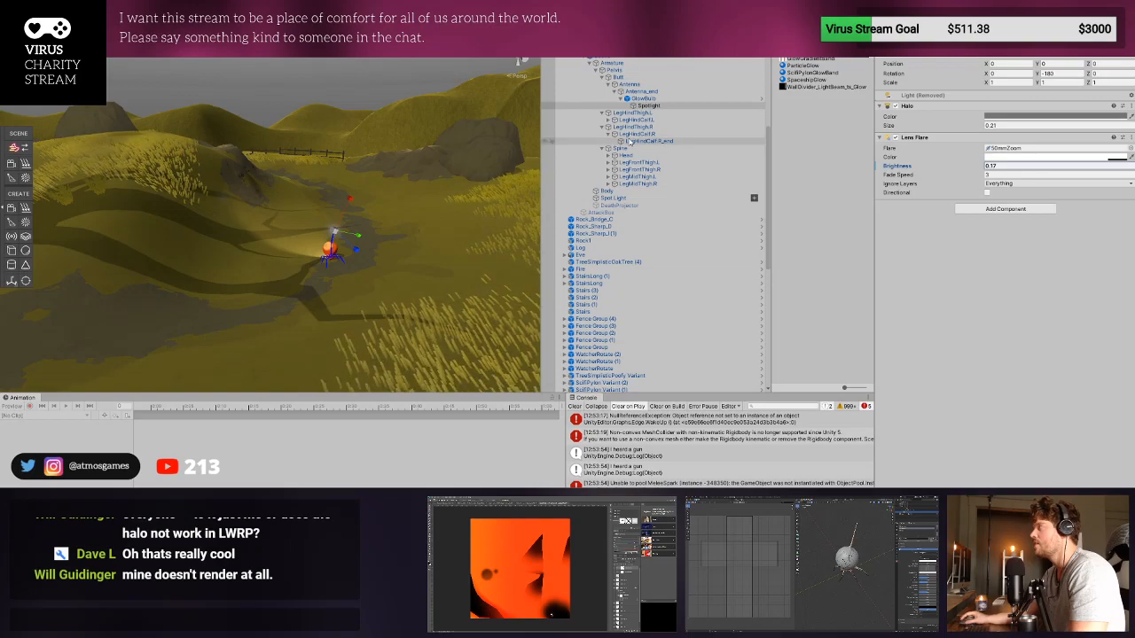
pyautogui.doubleClick(648, 106)
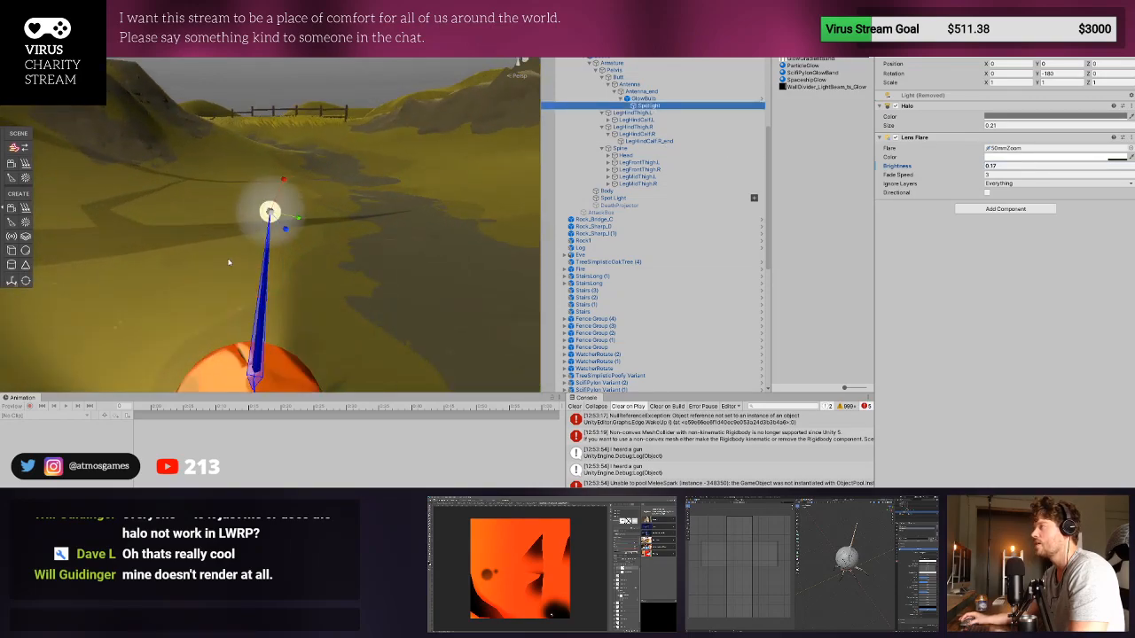
pyautogui.scroll(-6, 430, 153)
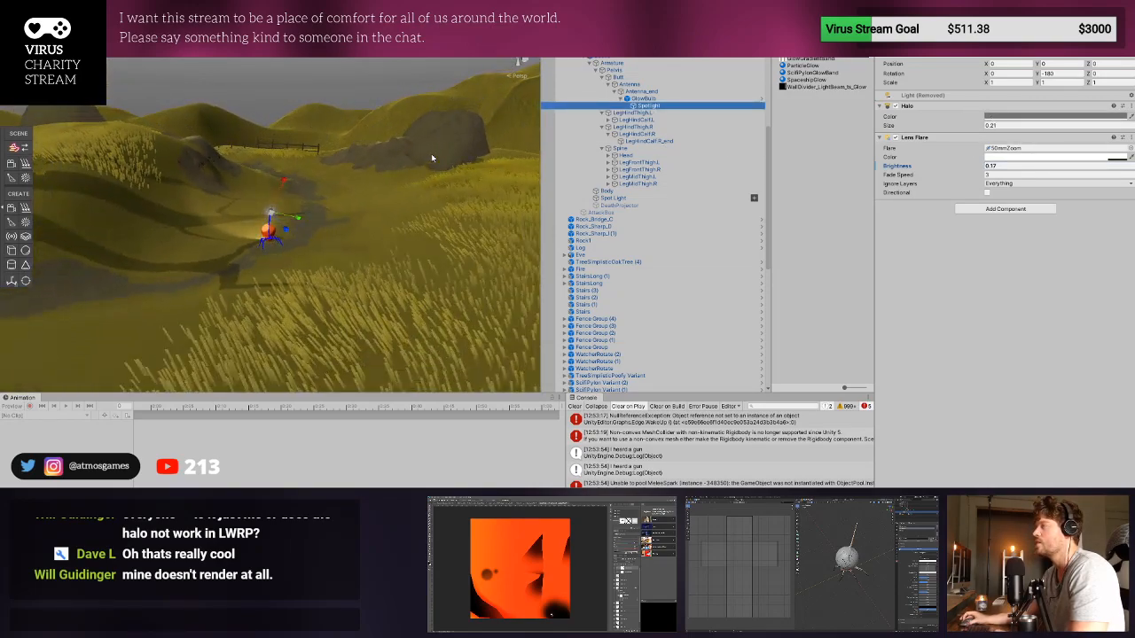
# - Playtest the game, running the character around the beetle to examine the antenna's glow and movement
pyautogui.hotkey('ctrl', 'p')
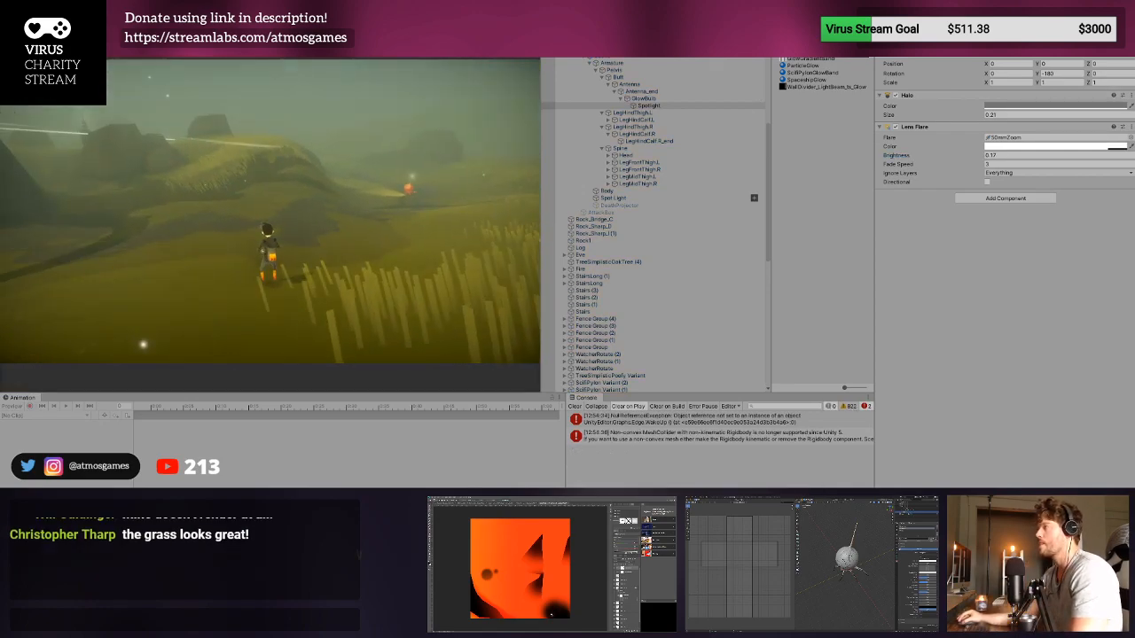
pyautogui.press('w')
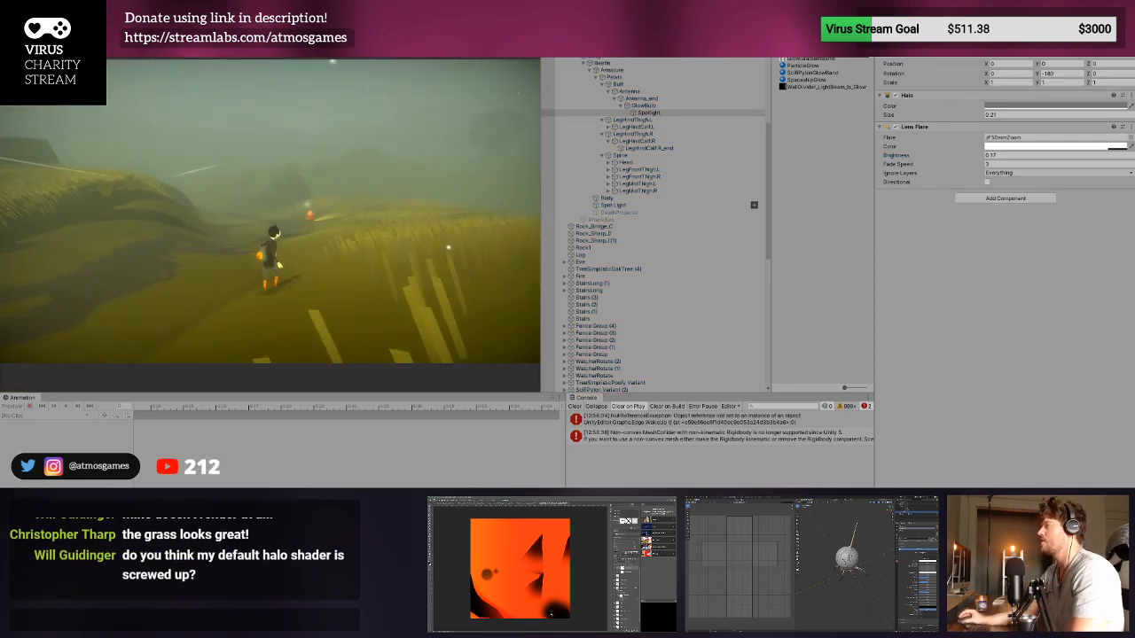
pyautogui.press('w')
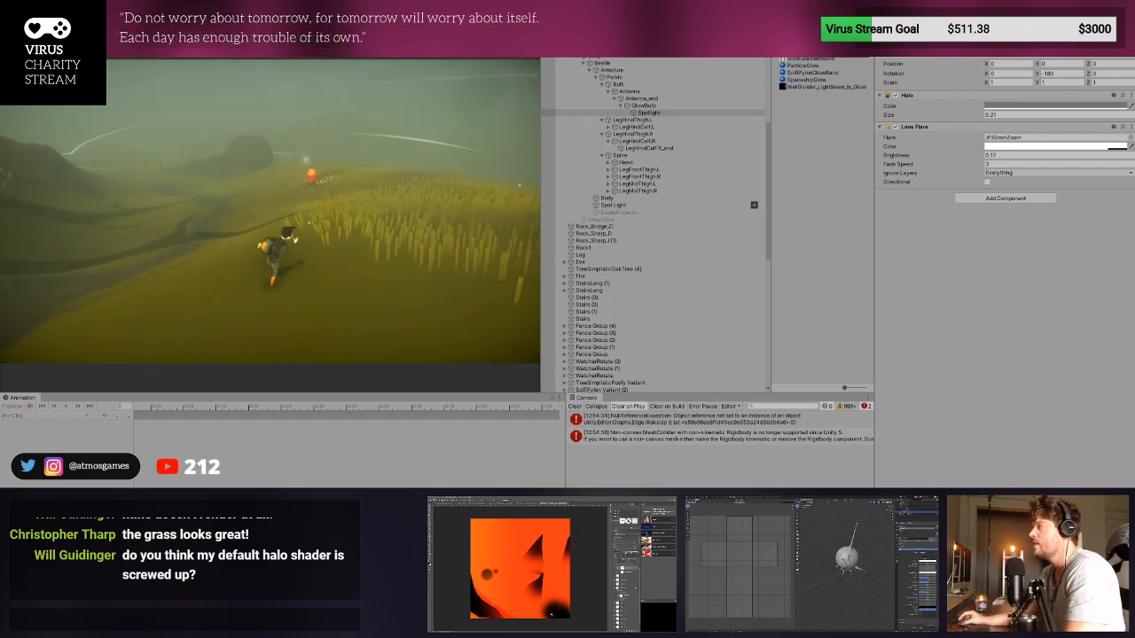
pyautogui.press('w')
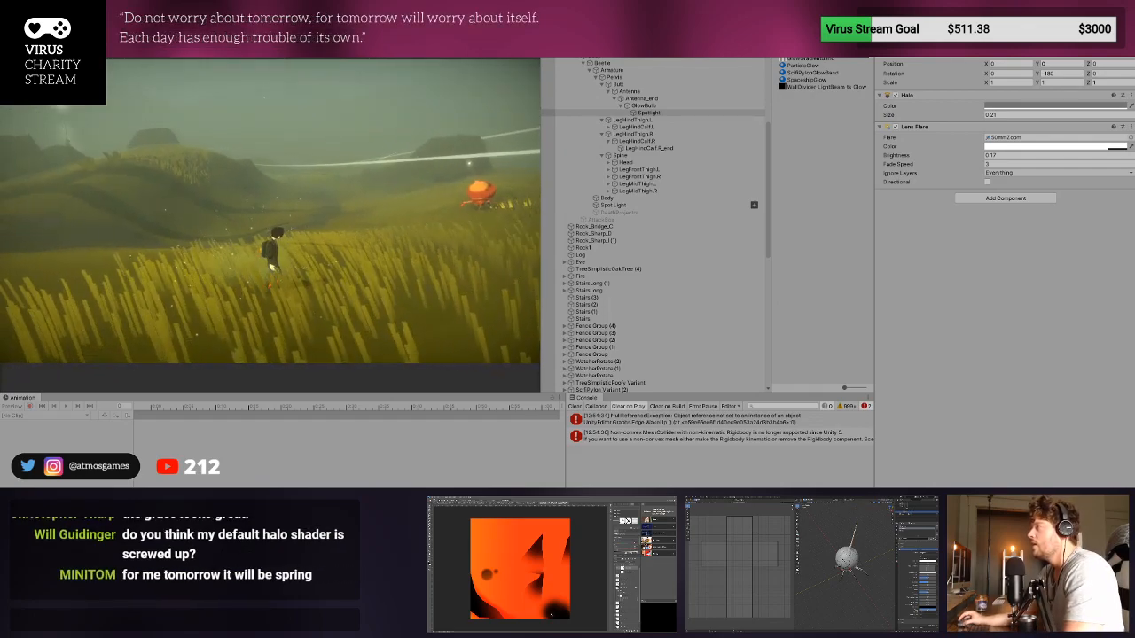
pyautogui.press('w')
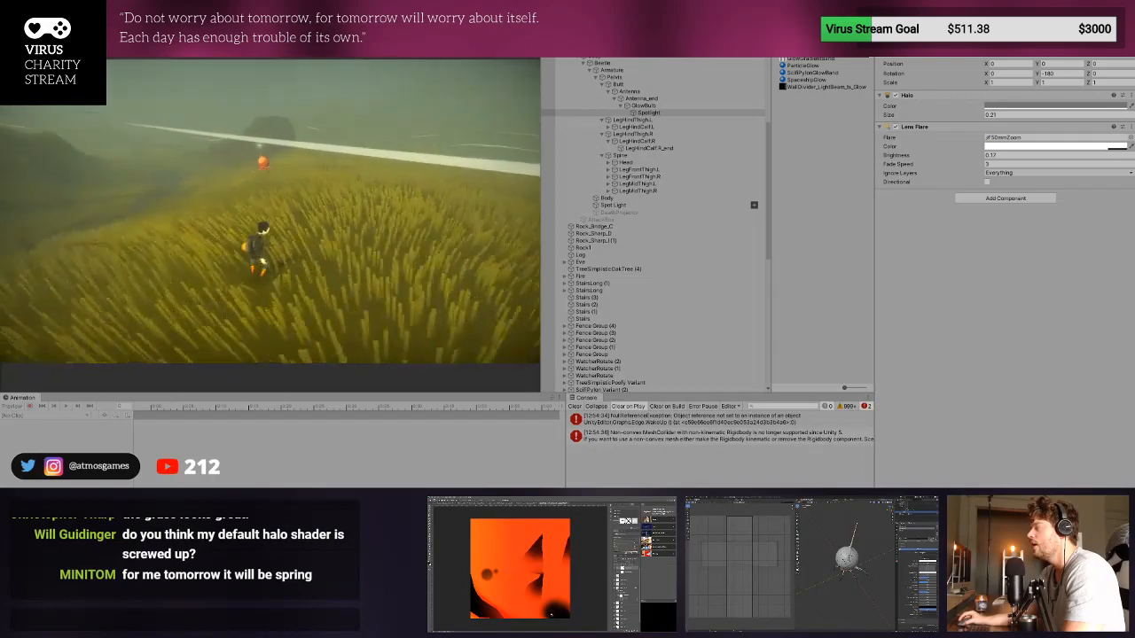
pyautogui.press('w')
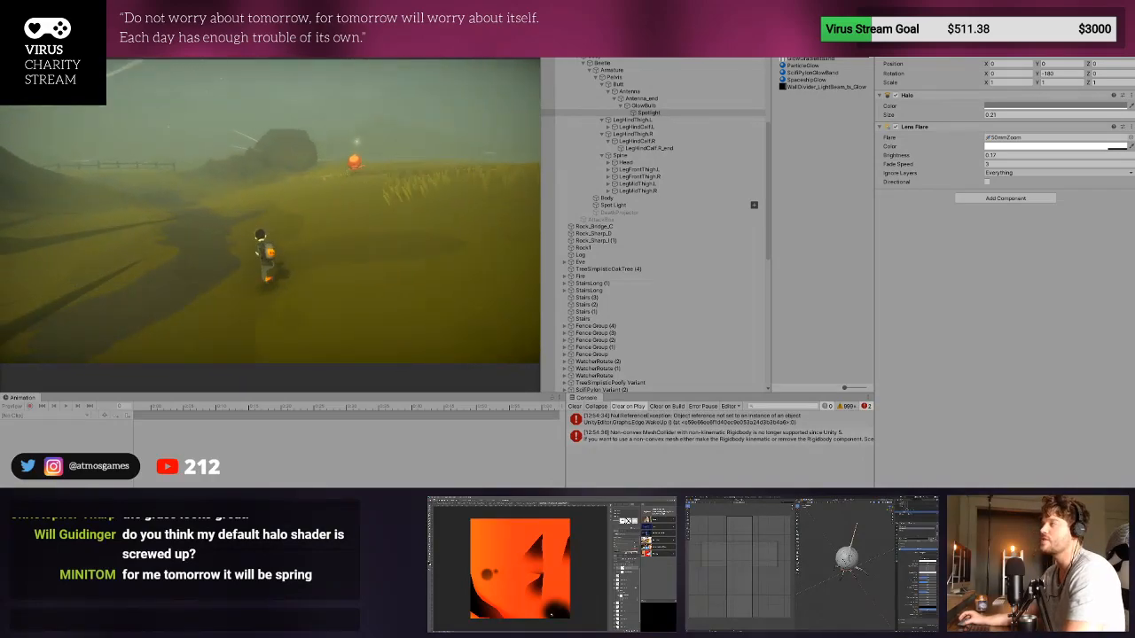
pyautogui.press('w')
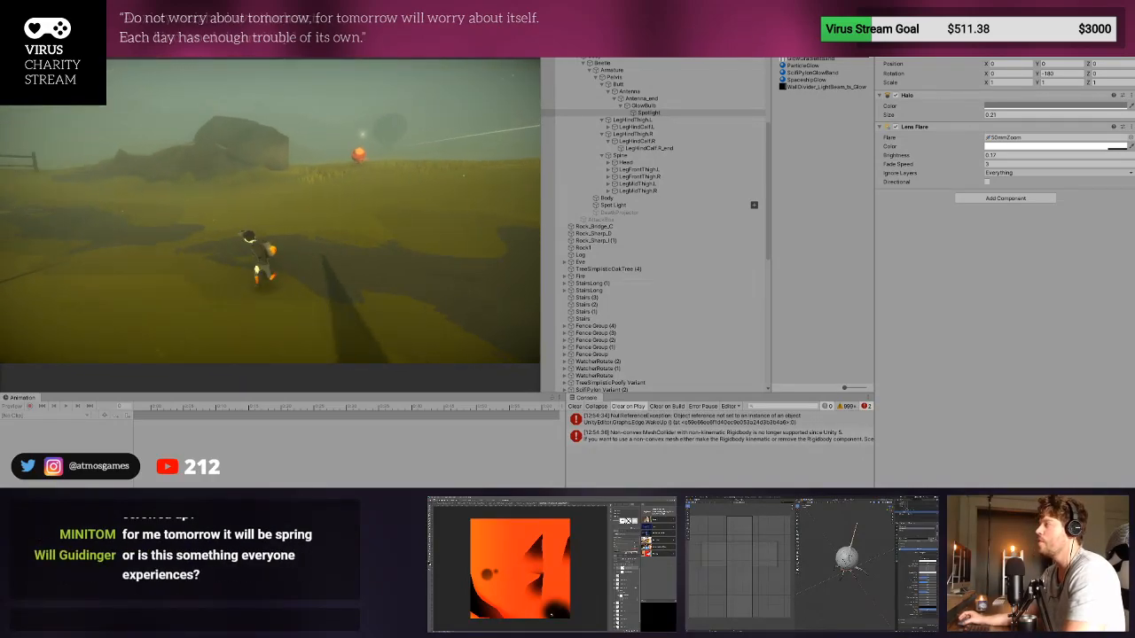
pyautogui.press('a')
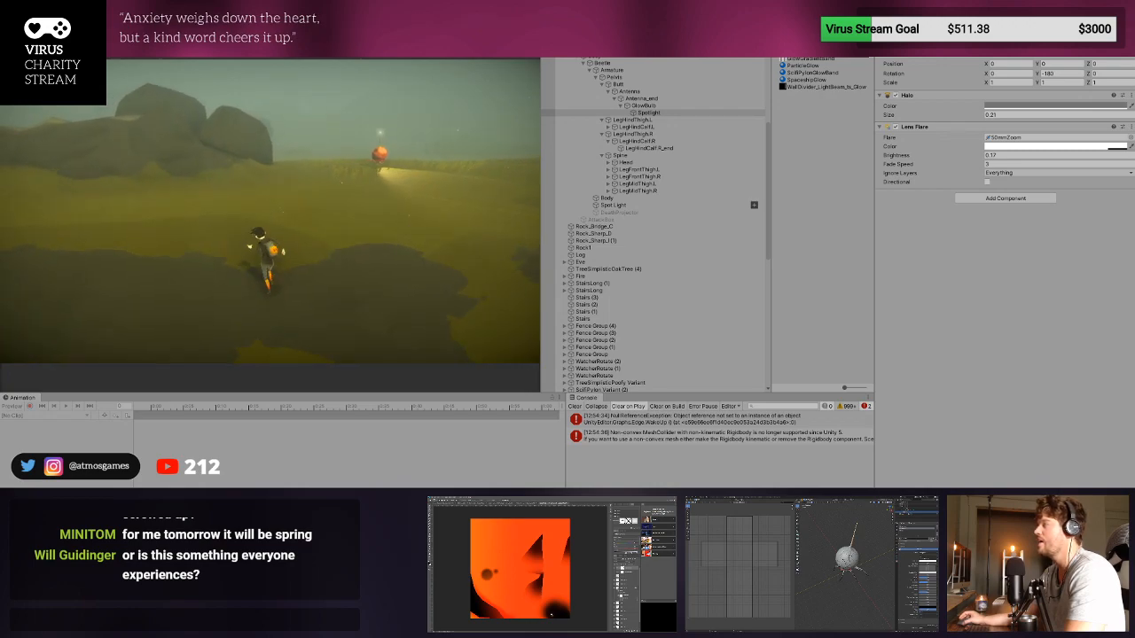
pyautogui.press('d')
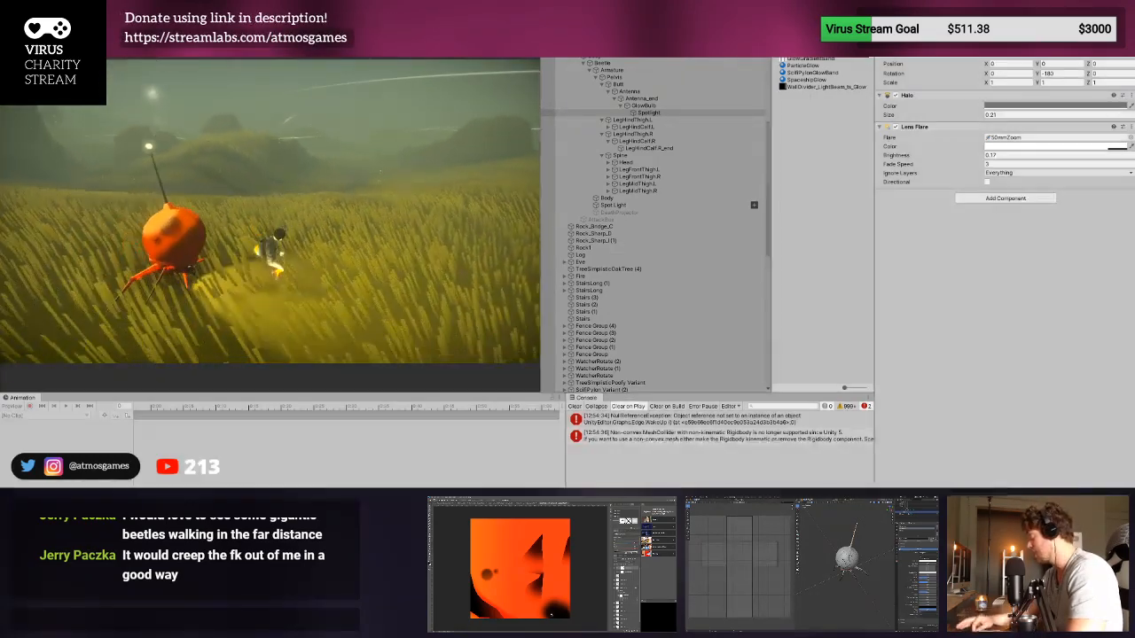
# - Restart the playtest with a cleared console and walk the character across the grassy hills
pyautogui.hotkey('ctrl', 'p')
pyautogui.click(575, 406)
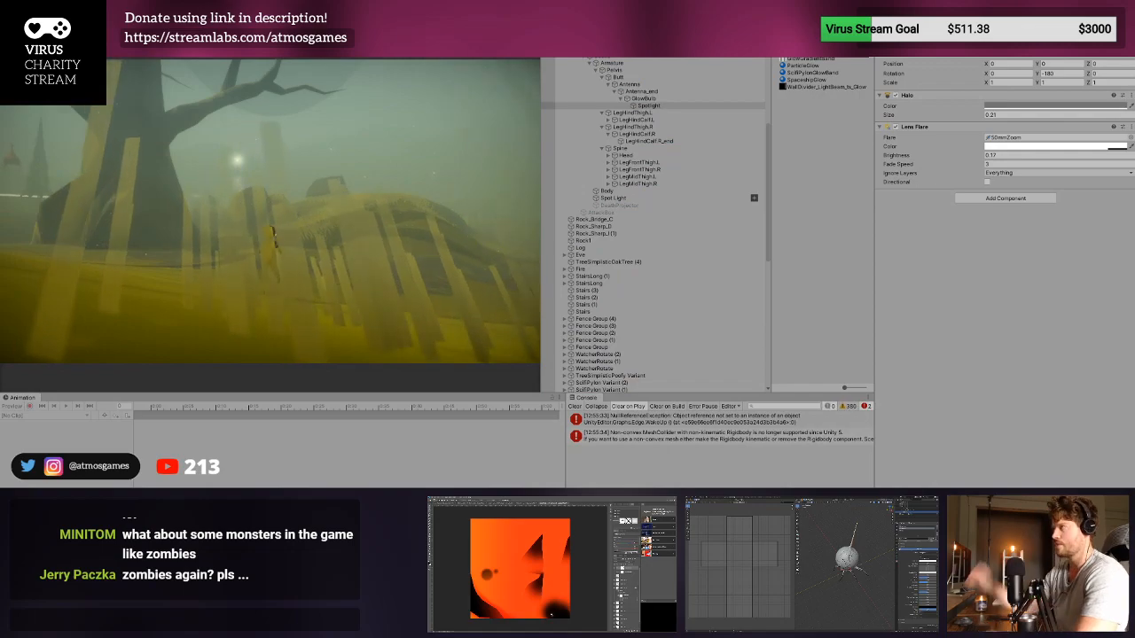
pyautogui.press('w')
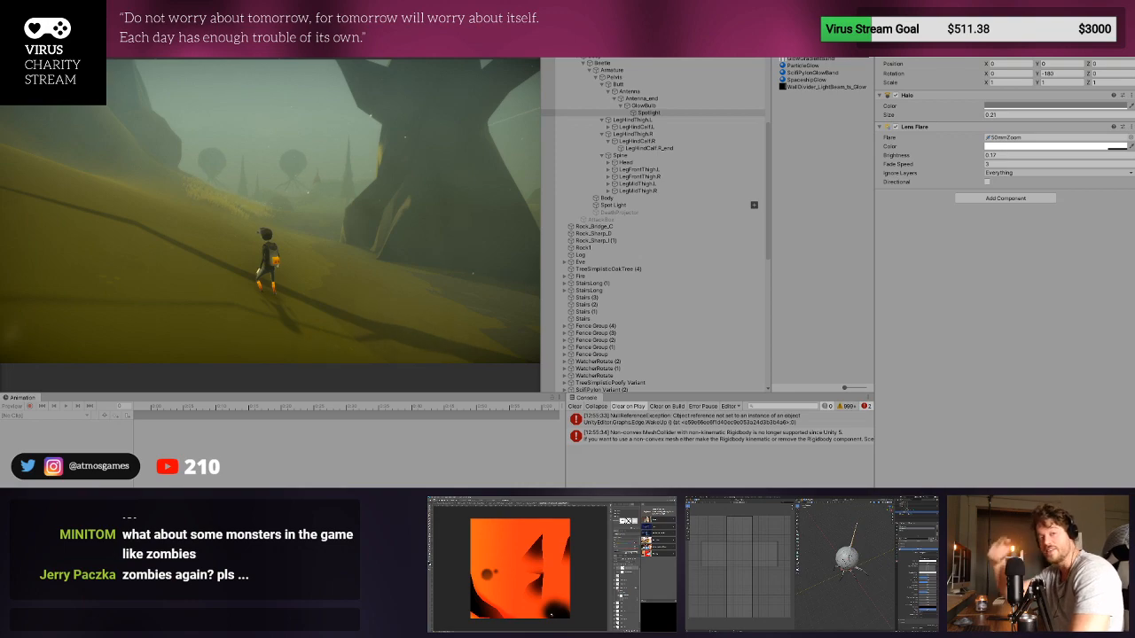
# - Walk the character up to the beetle to check its glowing antenna, stop the playtest and clear the console
pyautogui.press('w')
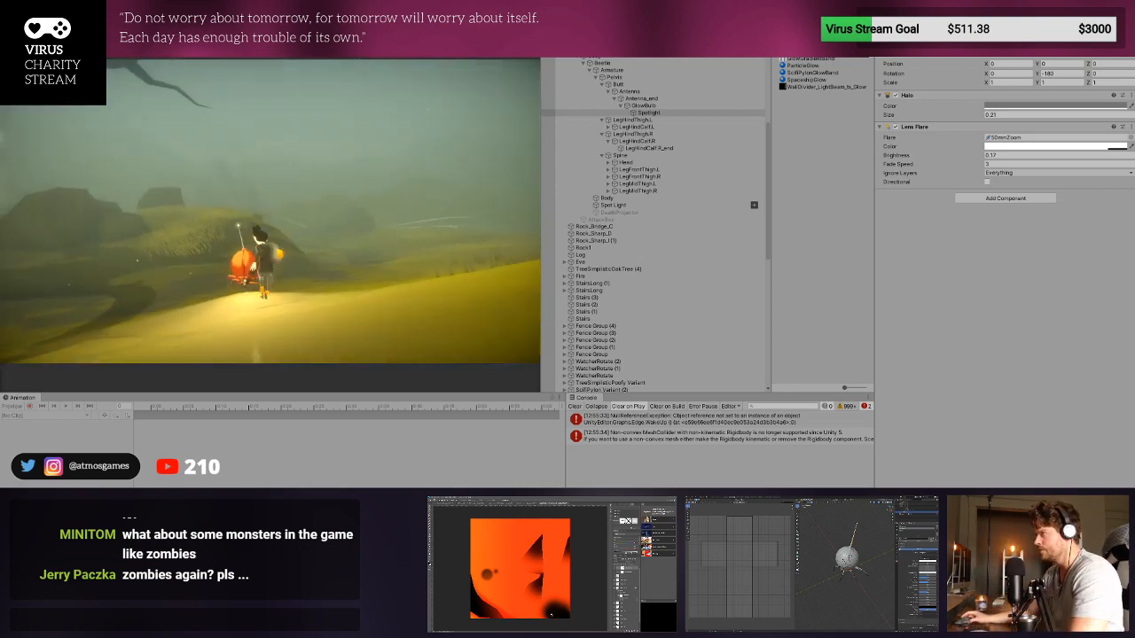
pyautogui.press('w')
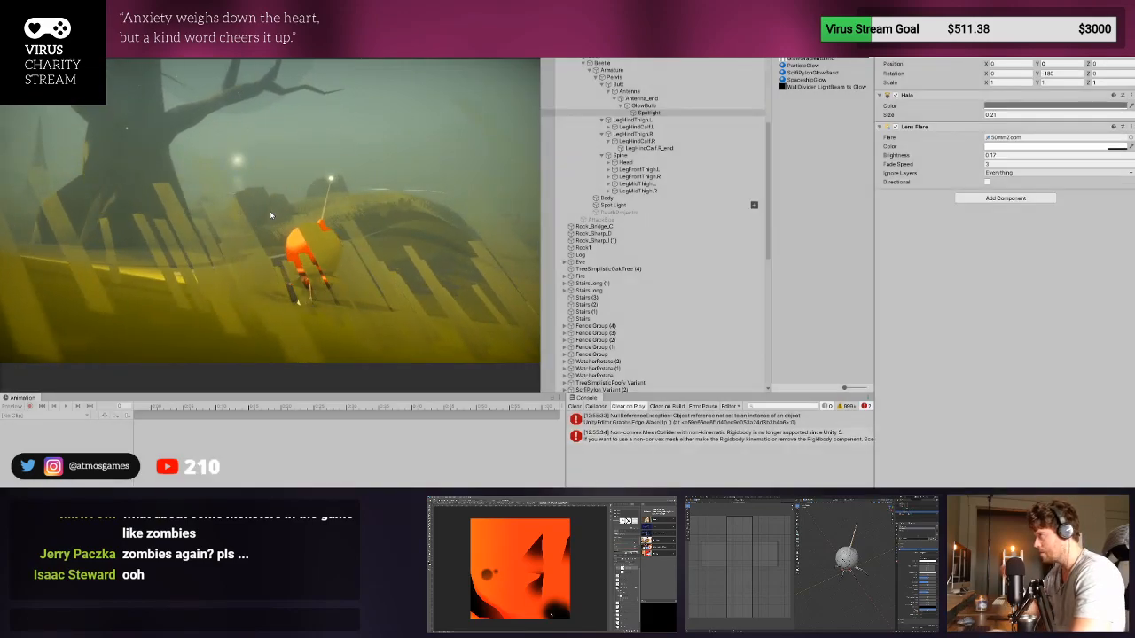
pyautogui.hotkey('ctrl', 'p')
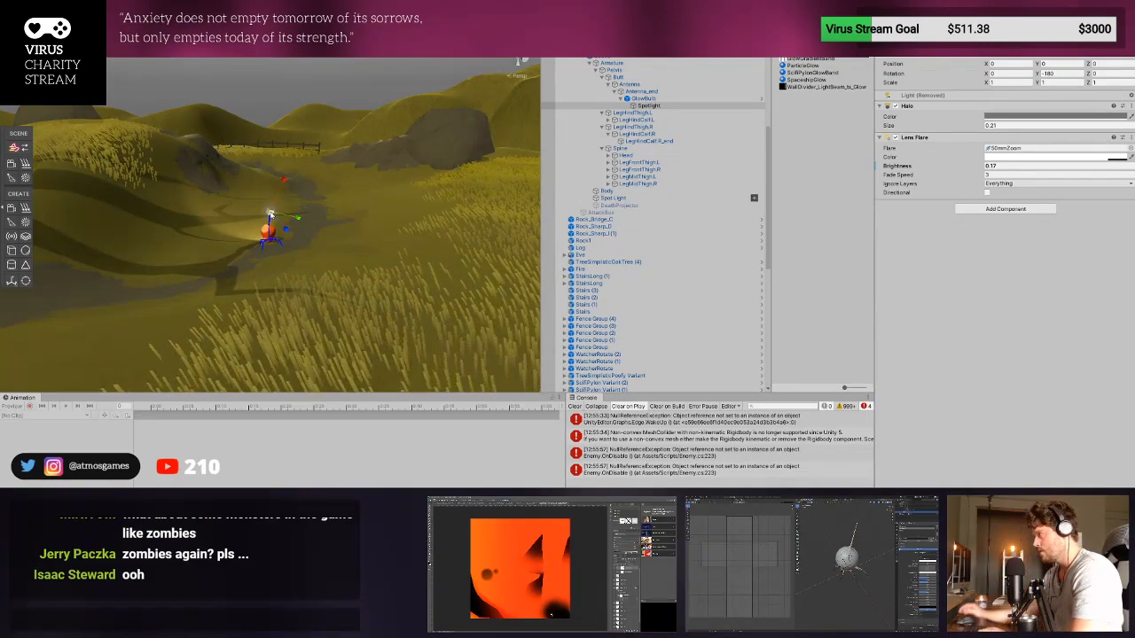
pyautogui.click(575, 407)
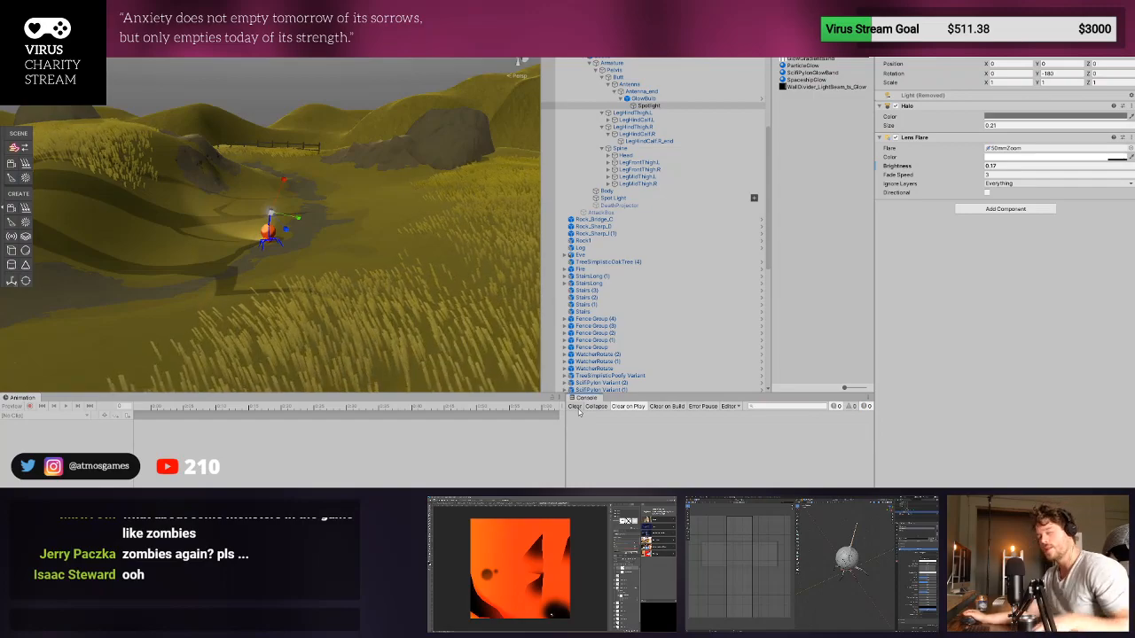
# - Inspect the beetle's head and the white shape on it up close, selecting the GlowBulb and the beetle's parent object
pyautogui.scroll(5, 277, 250)
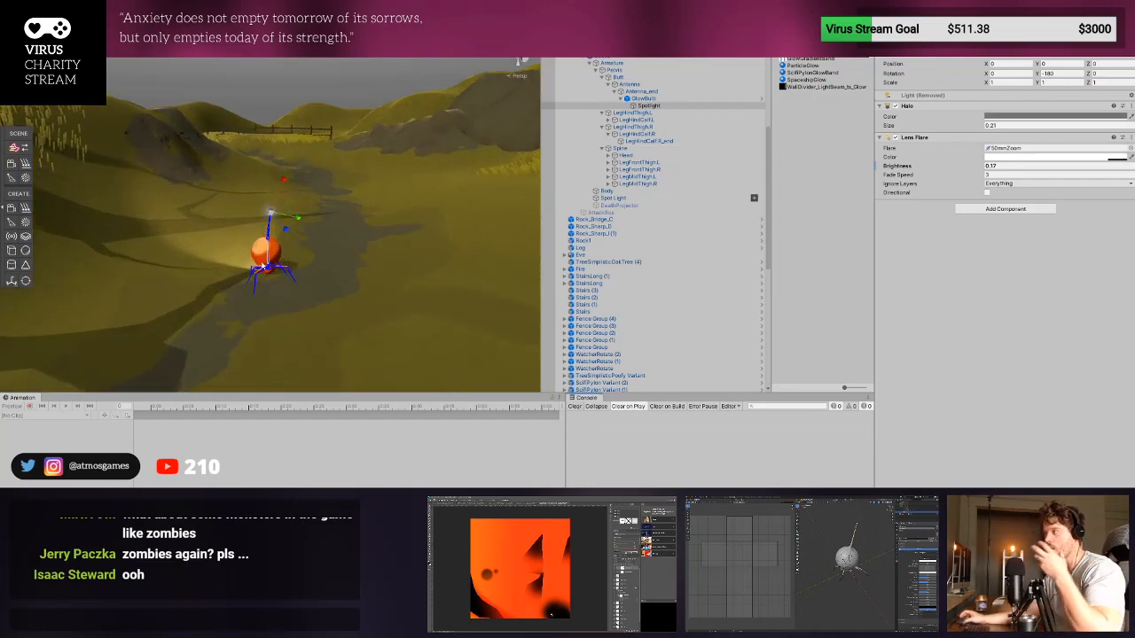
pyautogui.moveTo(262, 266); pyautogui.dragTo(385, 297, button='right')
pyautogui.scroll(5, 345, 238)
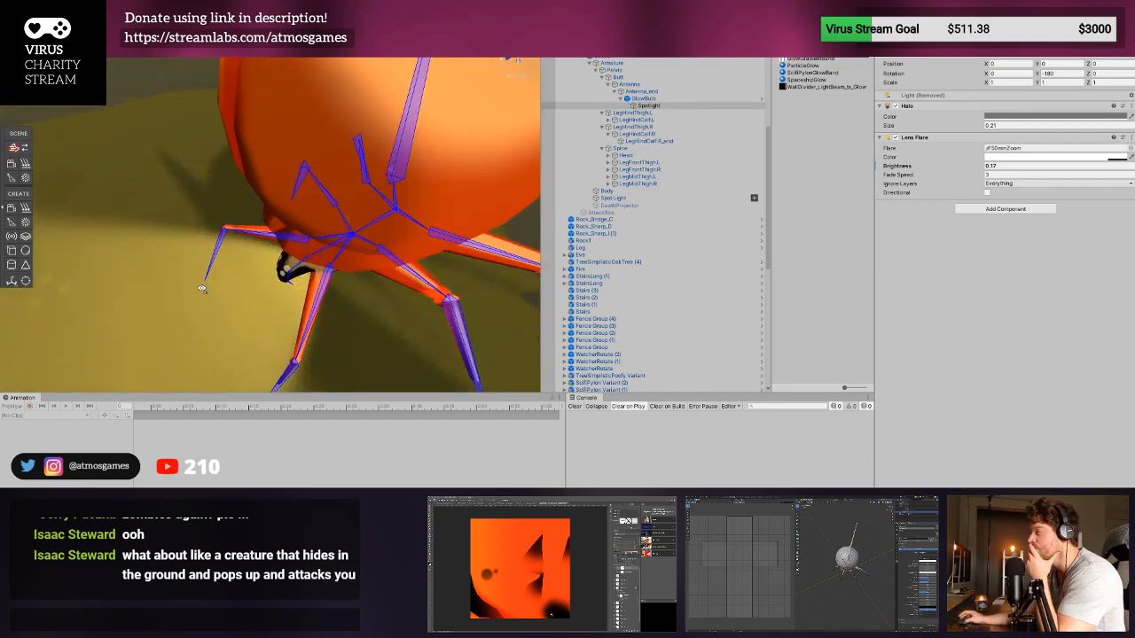
pyautogui.moveTo(202, 288); pyautogui.dragTo(345, 213, button='right')
pyautogui.click(644, 99)
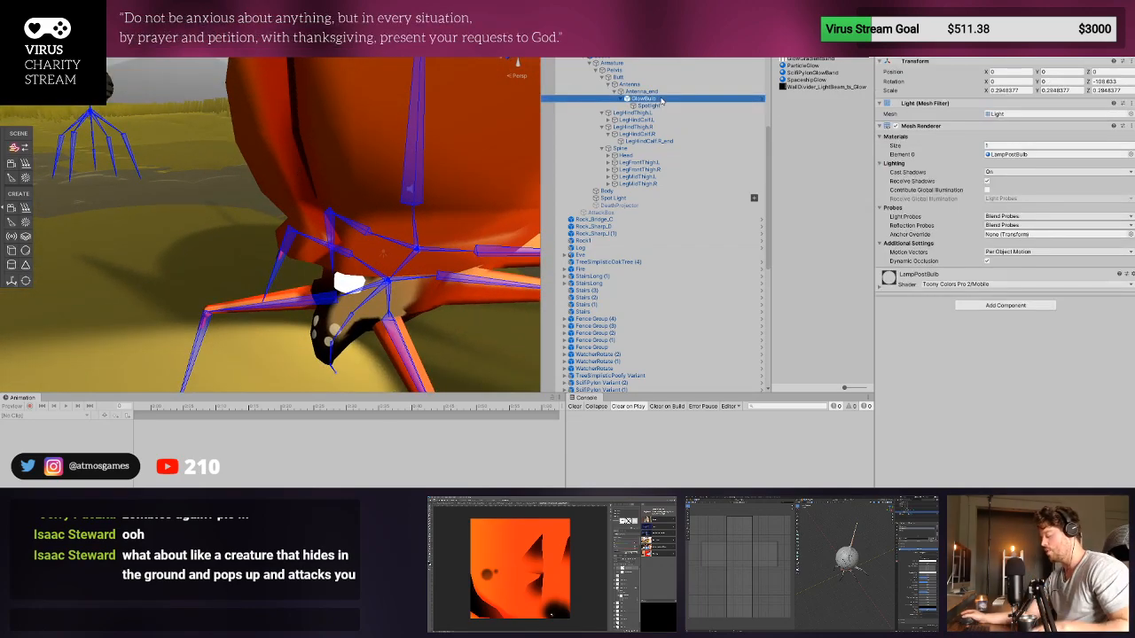
pyautogui.click(345, 286)
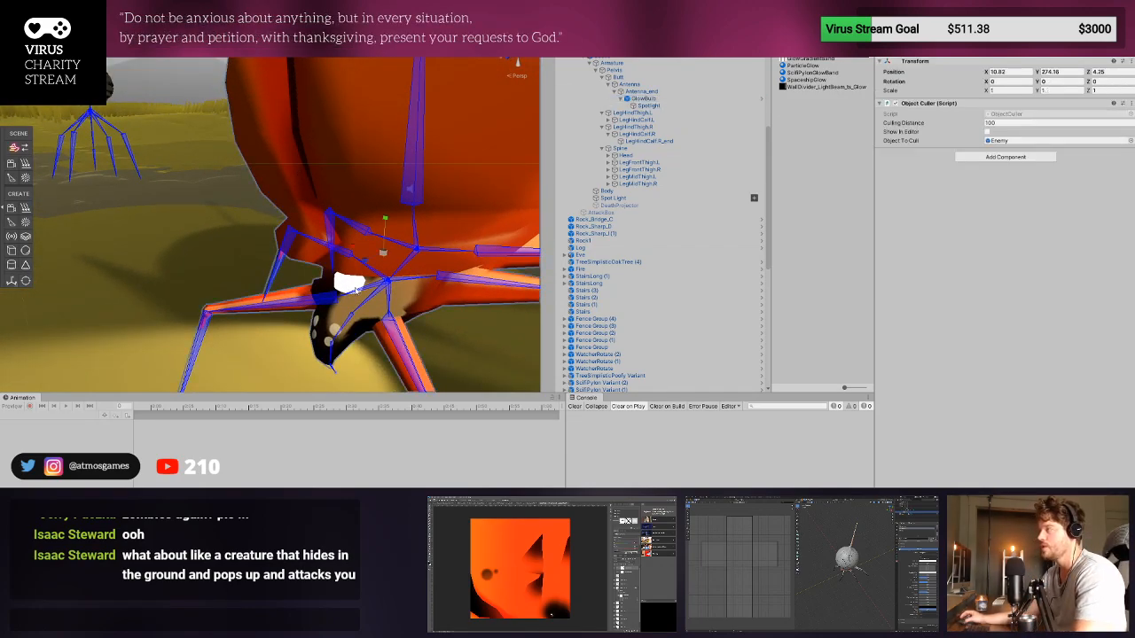
pyautogui.moveTo(345, 285); pyautogui.dragTo(317, 270, button='middle')
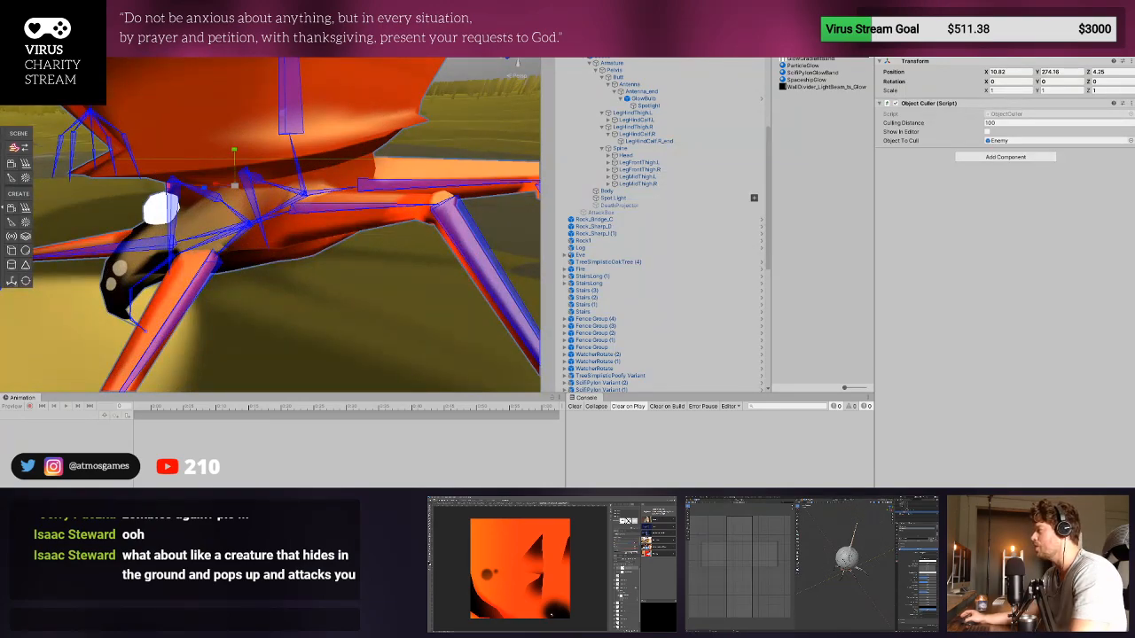
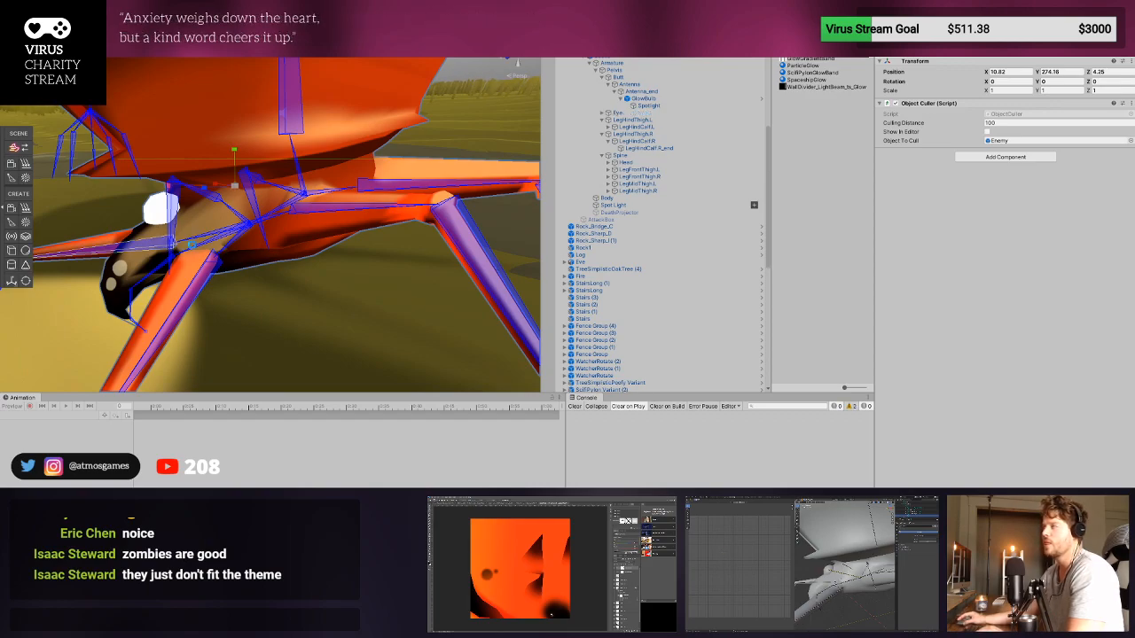
# - Inspect the beetle's head, select the GlowBulb on the antenna's end bone and open the beetle's prefab for editing
pyautogui.scroll(1, 192, 245)
pyautogui.moveTo(246, 251)
pyautogui.mouseDown(button='middle')
pyautogui.moveTo(306, 254)
pyautogui.moveTo(252, 256)
pyautogui.mouseUp(button='middle')
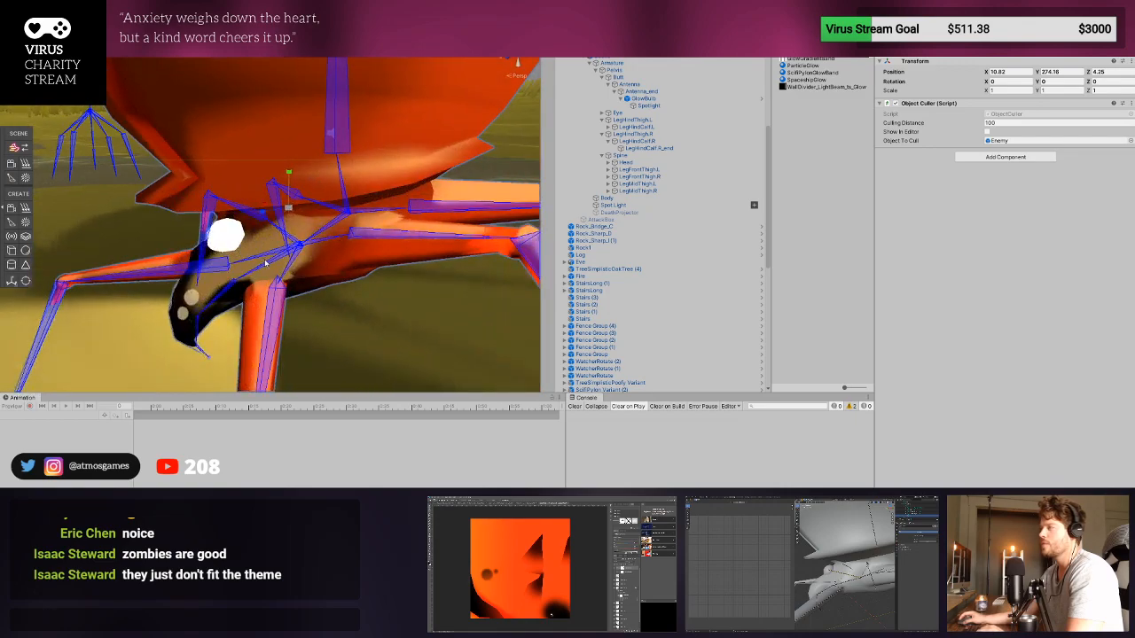
pyautogui.click(266, 268)
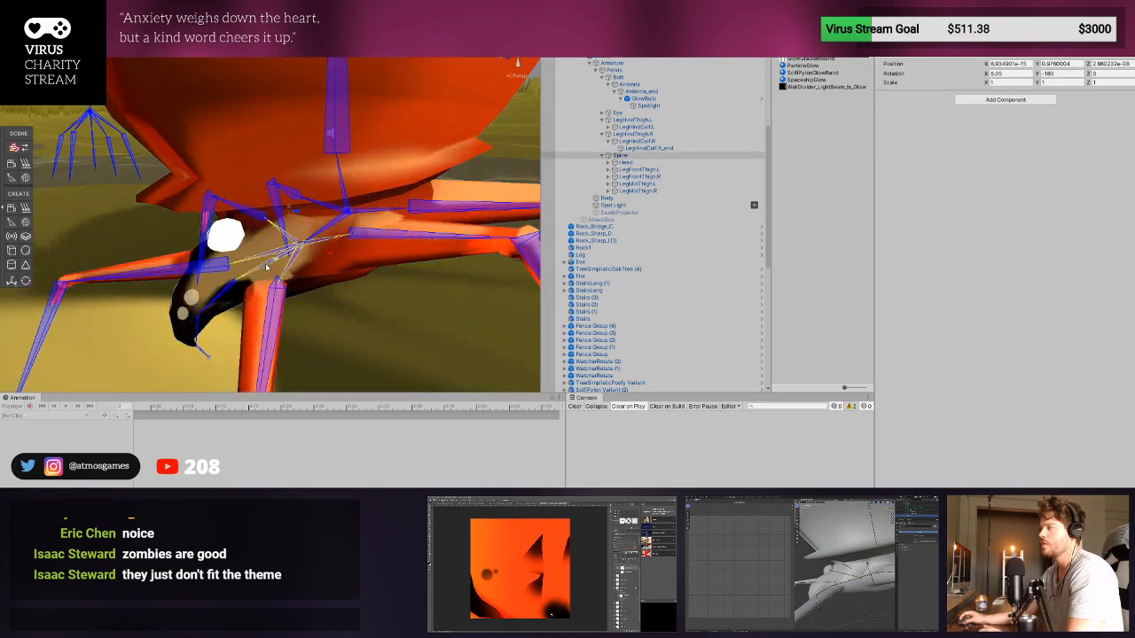
pyautogui.click(608, 162)
pyautogui.click(646, 99)
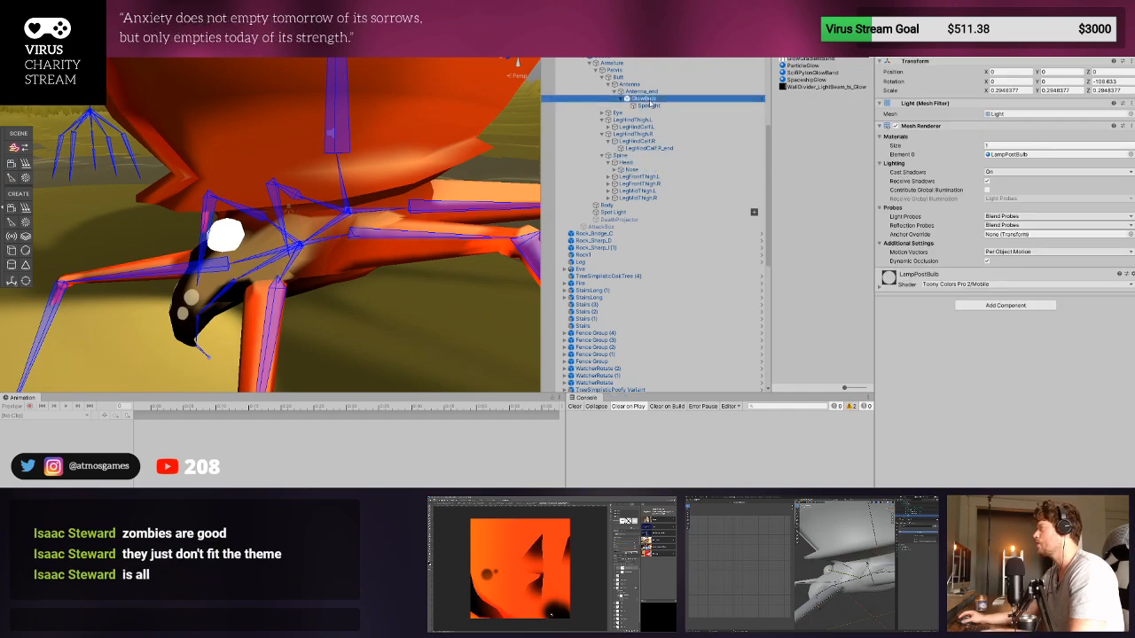
pyautogui.click(762, 42)
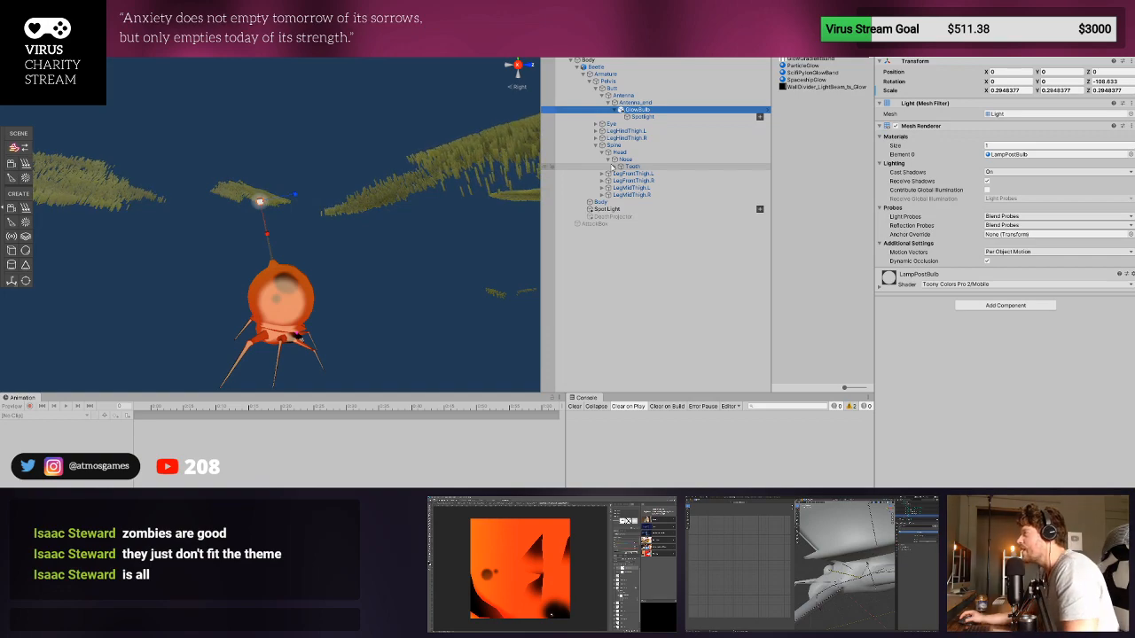
# - Paste a copy of the GlowBulb under the Eye bone and set its position and rotation to 0
pyautogui.click(613, 124)
pyautogui.click(596, 125)
pyautogui.click(610, 132)
pyautogui.hotkey('ctrl', 'v')
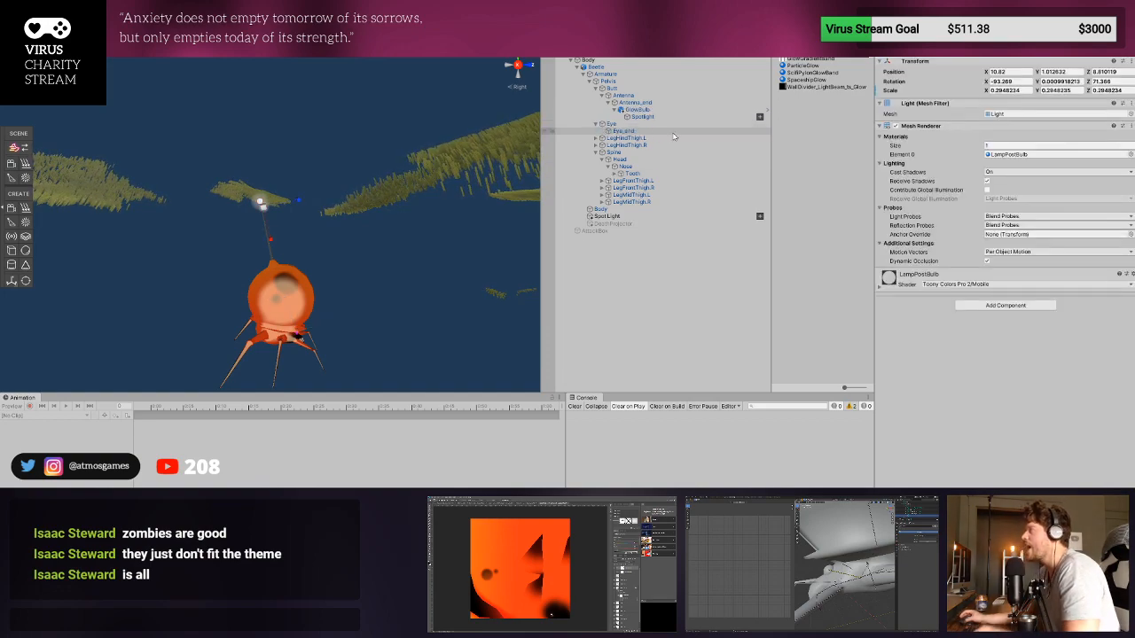
pyautogui.click(1008, 71)
pyautogui.write('0')
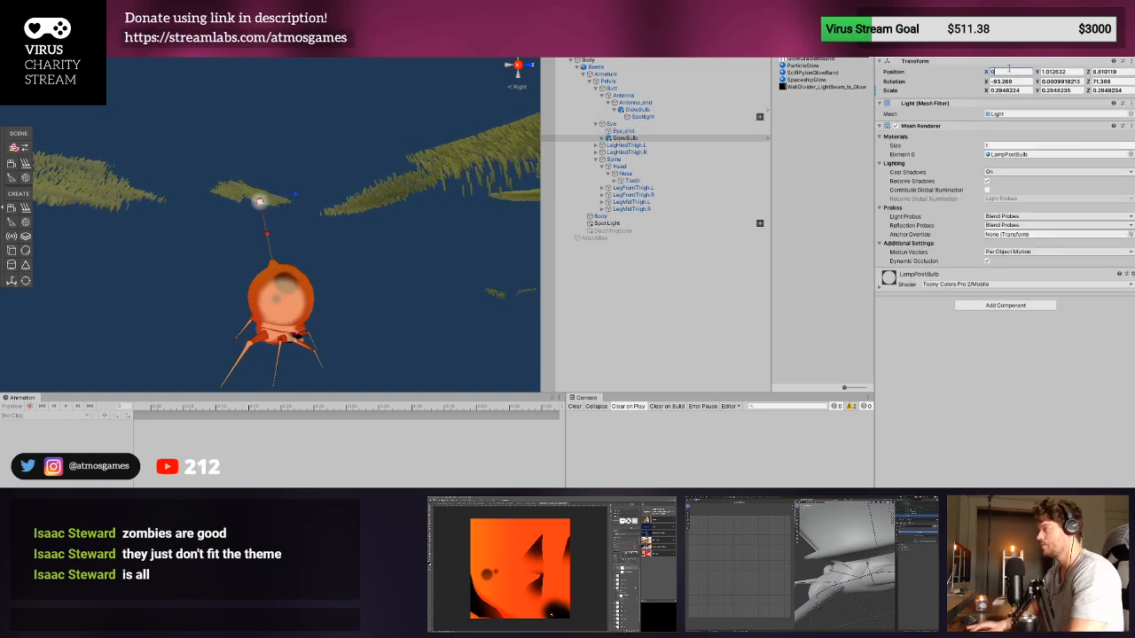
pyautogui.press('Tab')
pyautogui.write('0')
pyautogui.press('Tab')
pyautogui.write('0')
pyautogui.press('Tab')
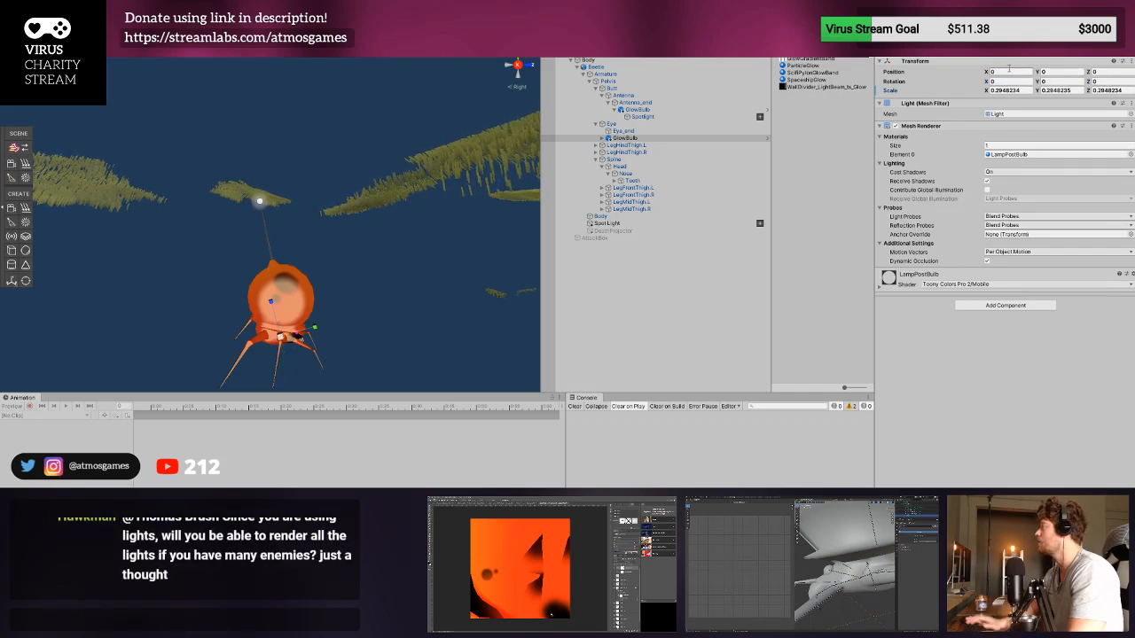
# - Parent the copied GlowBulb to Eye_end, zero its position and enlarge it slightly at the front of the head
pyautogui.doubleClick(625, 138)
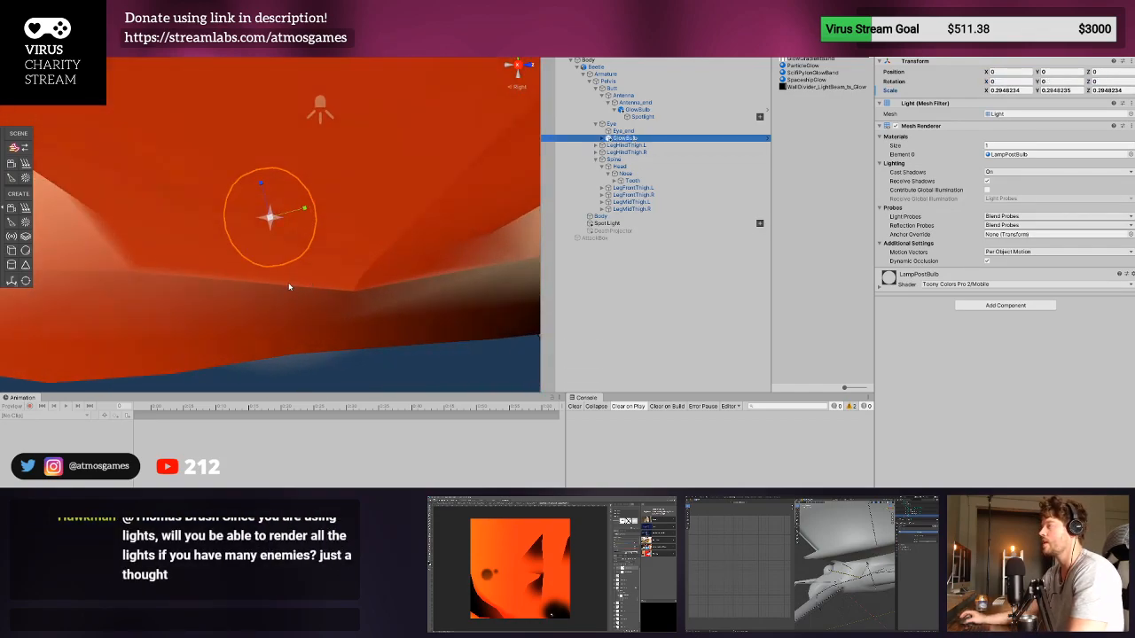
pyautogui.moveTo(342, 269); pyautogui.dragTo(240, 237, button='right')
pyautogui.scroll(2, 263, 235)
pyautogui.moveTo(623, 134); pyautogui.dragTo(624, 132)
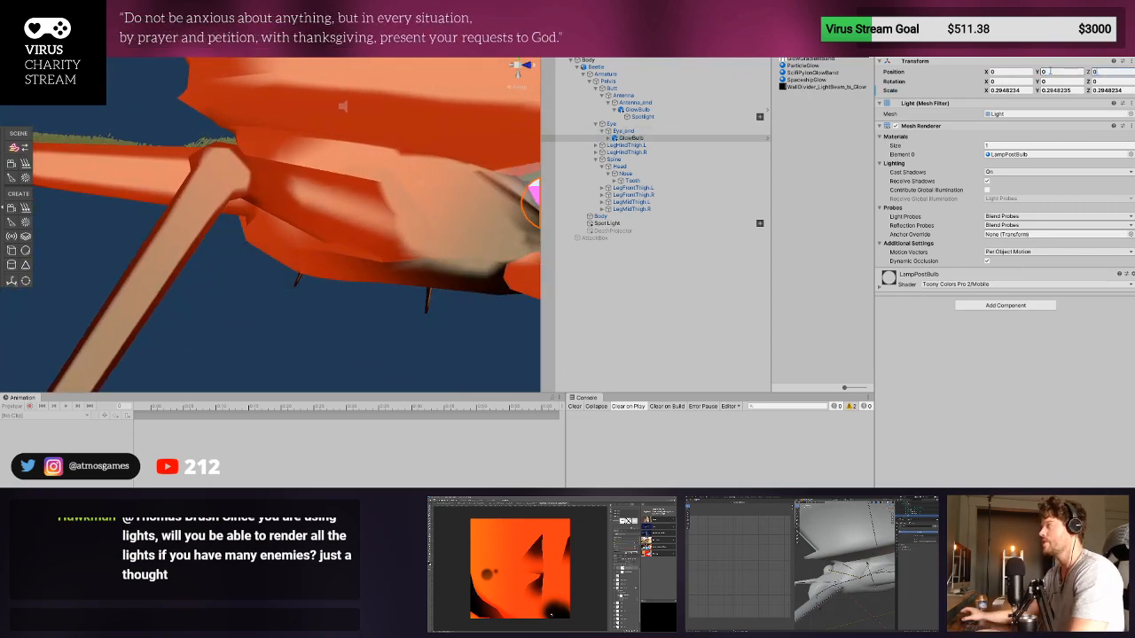
pyautogui.moveTo(332, 233); pyautogui.dragTo(259, 251, button='right')
pyautogui.moveTo(364, 250); pyautogui.dragTo(214, 248, button='right')
pyautogui.moveTo(306, 249); pyautogui.dragTo(323, 250)
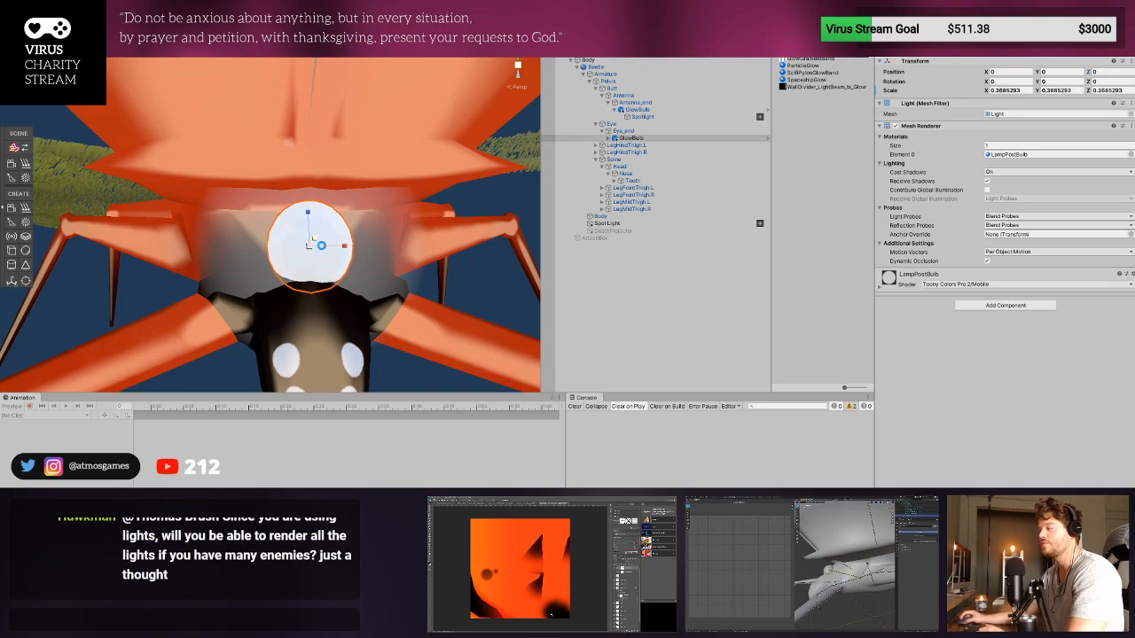
# - Disable the Halo on the Spotlight under the eye's GlowBulb and return to the scene
pyautogui.click(634, 132)
pyautogui.click(637, 140)
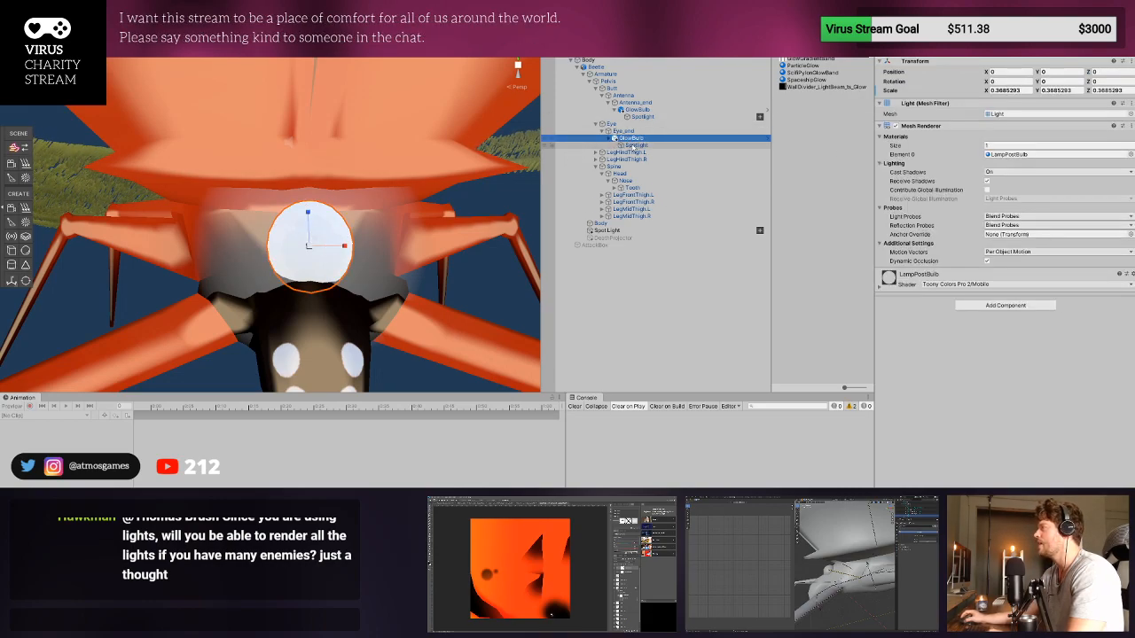
pyautogui.click(653, 146)
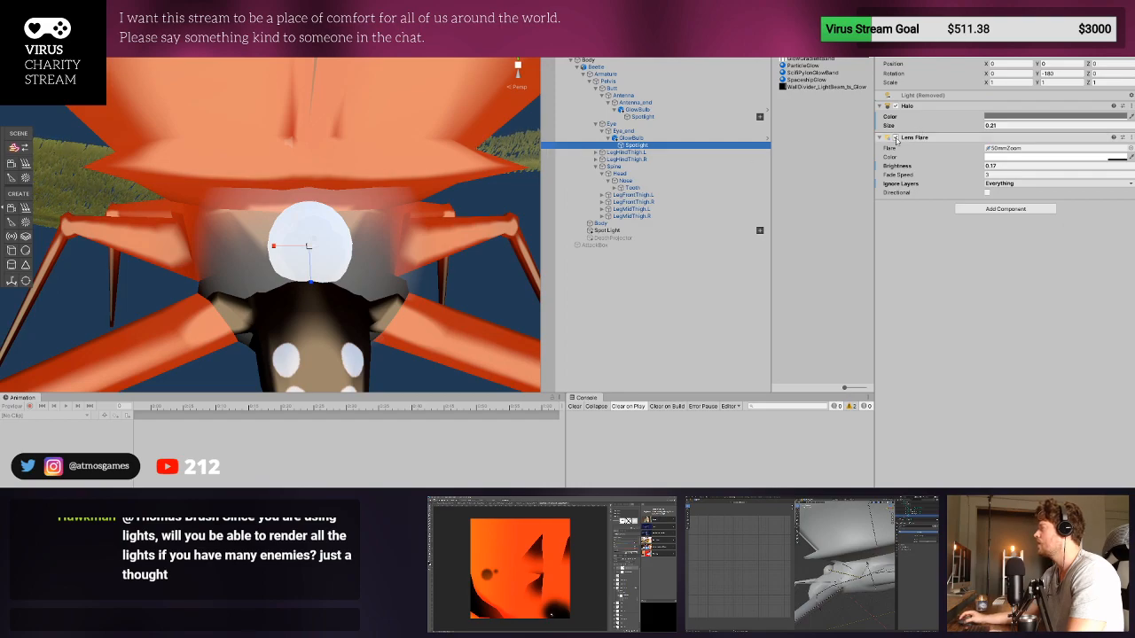
pyautogui.click(896, 107)
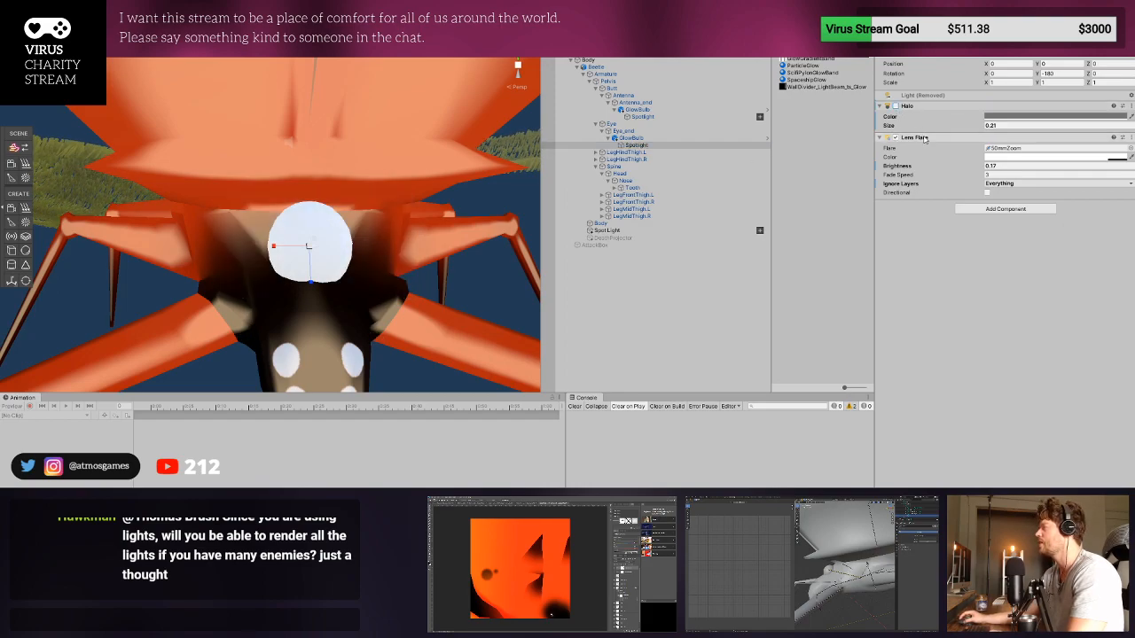
pyautogui.scroll(-5, 424, 228)
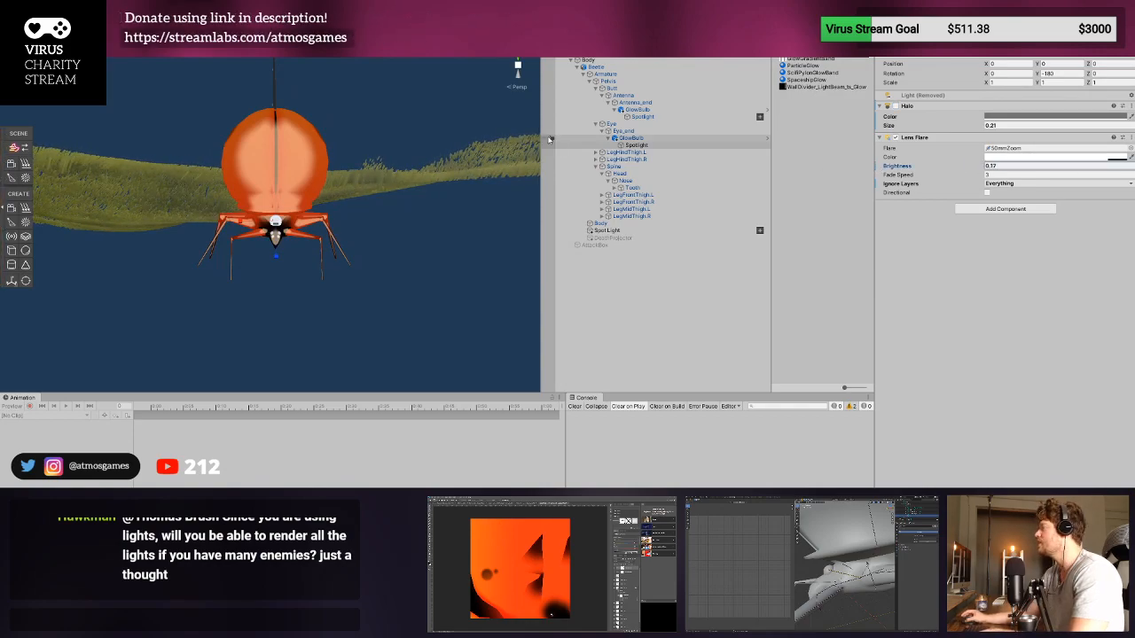
pyautogui.click(636, 145)
pyautogui.press('Up')
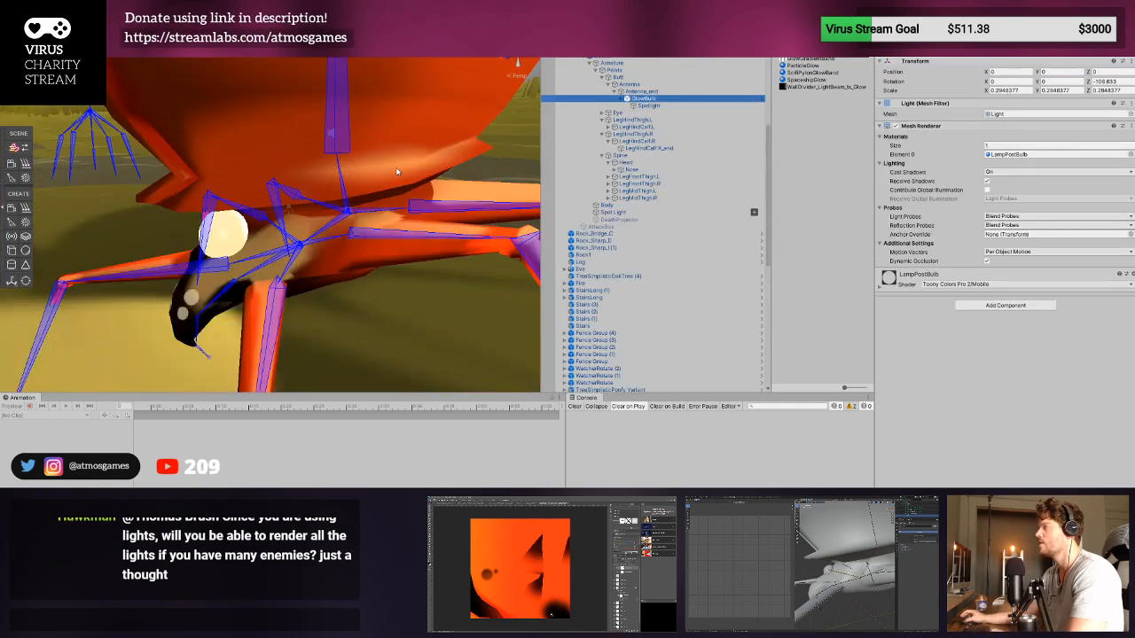
# - Examine the eye bulb on the beetle in the scene from near and far, selecting the Eye_end bone
pyautogui.scroll(-10, 398, 172)
pyautogui.moveTo(398, 172); pyautogui.dragTo(417, 206, button='middle')
pyautogui.scroll(5, 384, 219)
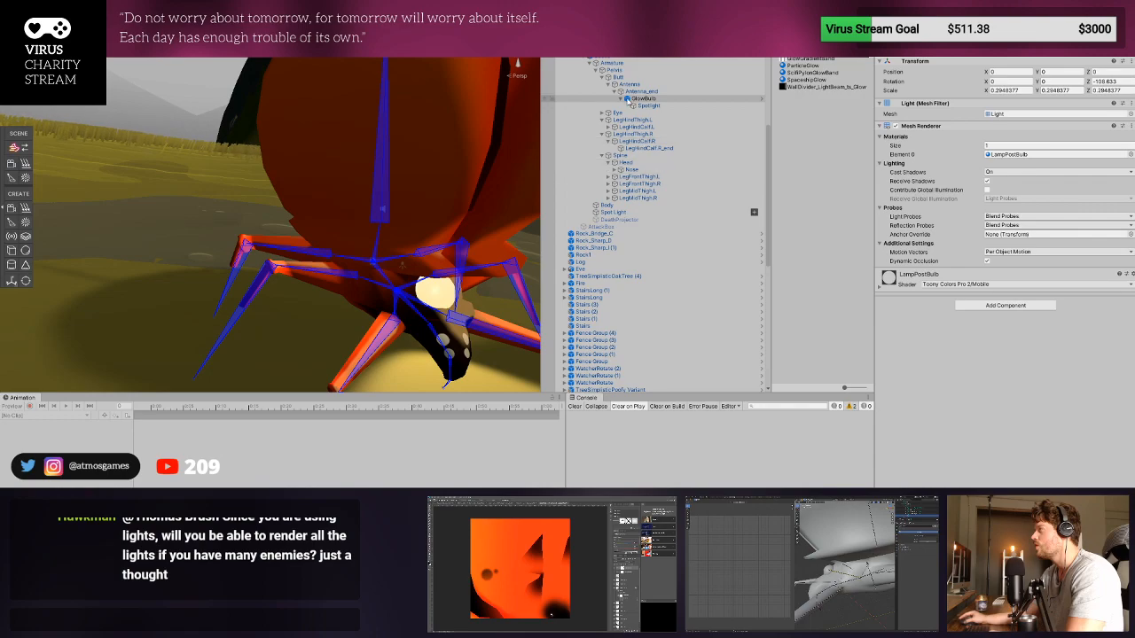
pyautogui.click(614, 170)
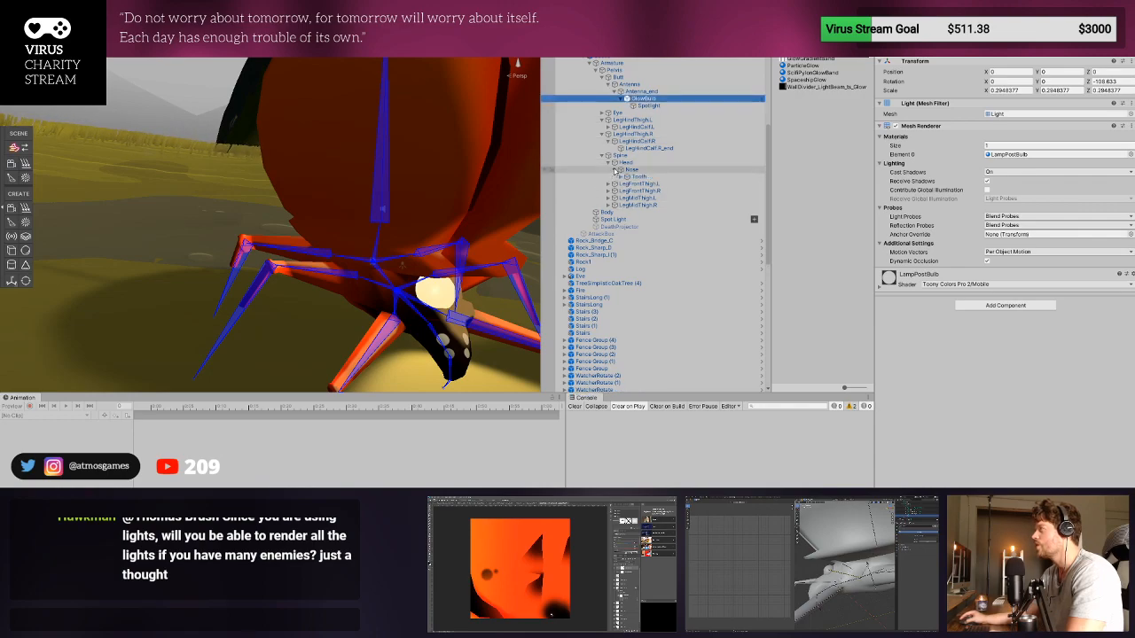
pyautogui.click(617, 113)
pyautogui.click(602, 113)
pyautogui.click(628, 120)
pyautogui.scroll(-6, 408, 218)
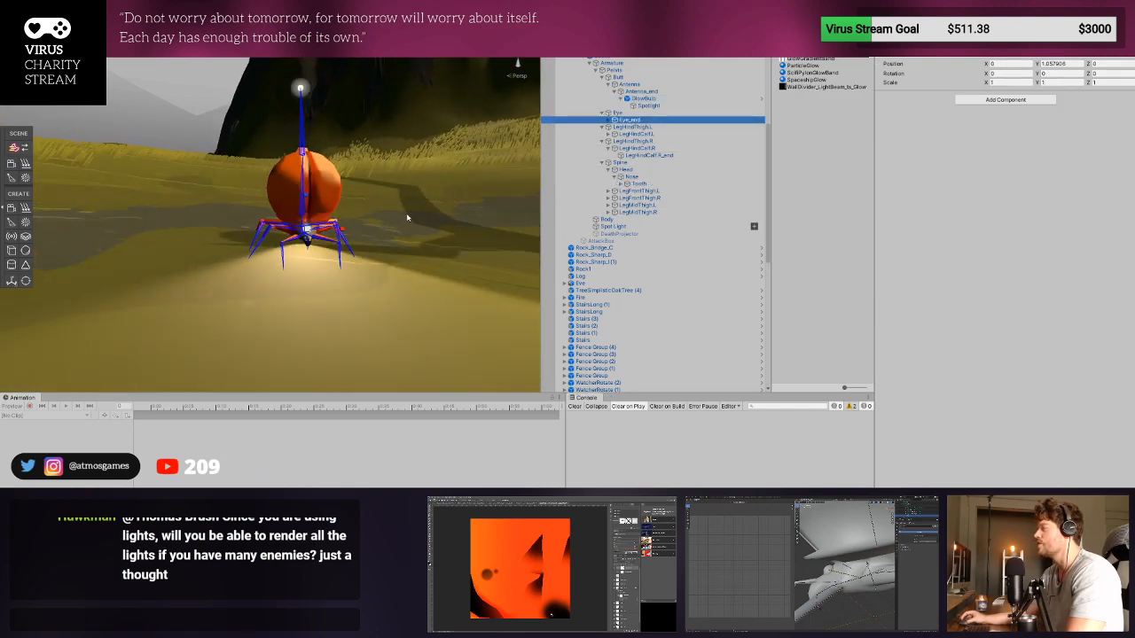
# - Set the Lens Flare brightness on the Spotlight under Eye_end's GlowBulb to 0.26
pyautogui.click(608, 120)
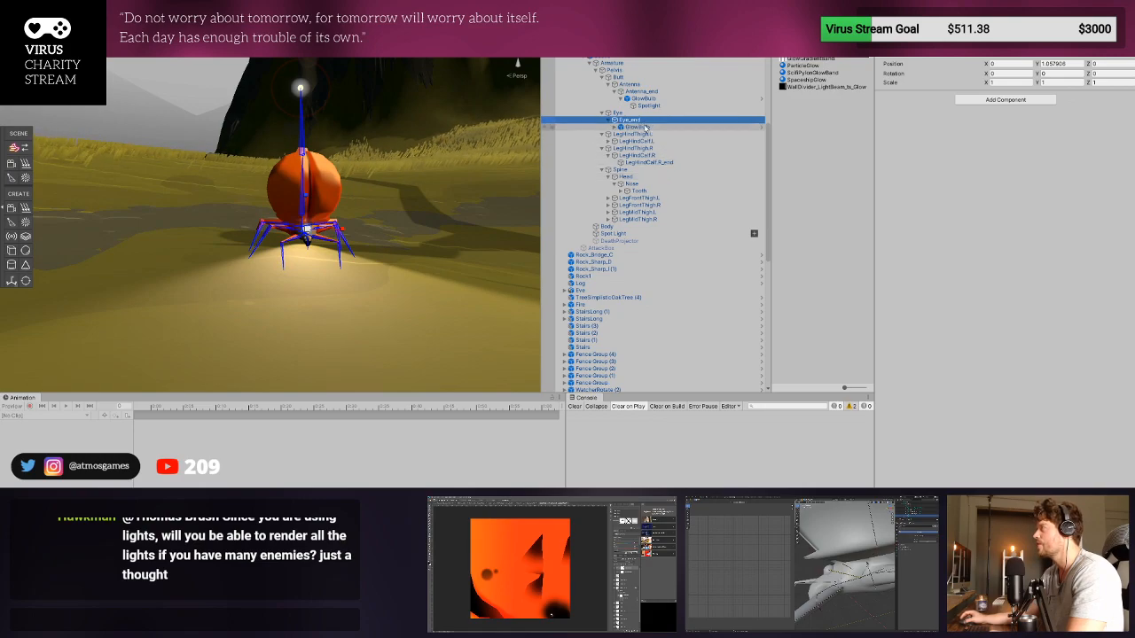
pyautogui.click(643, 127)
pyautogui.click(615, 128)
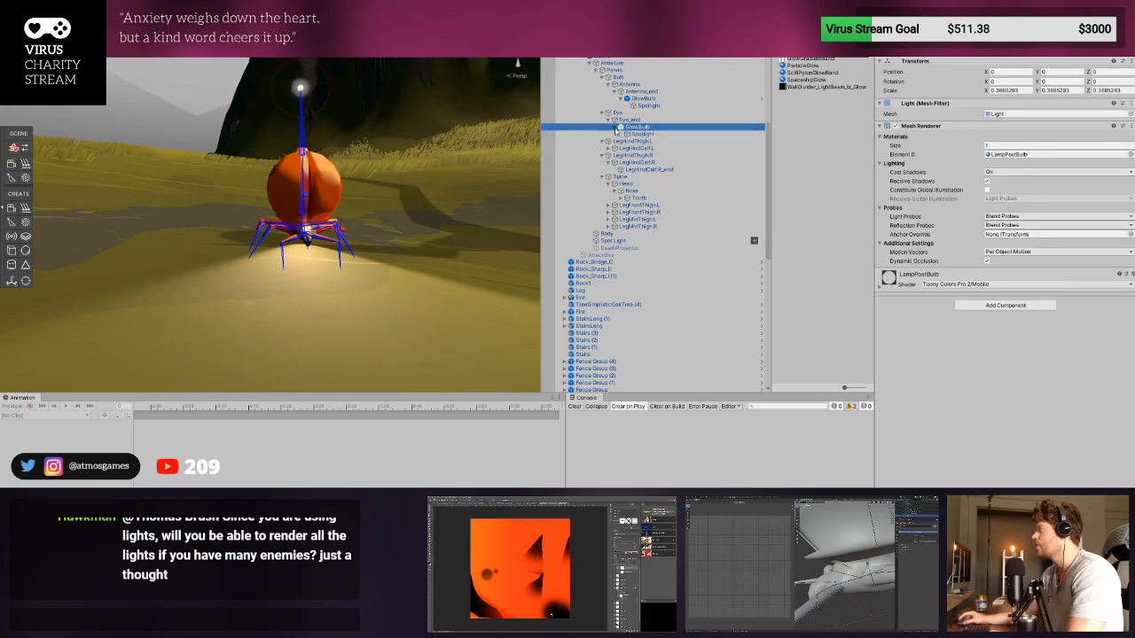
pyautogui.click(620, 134)
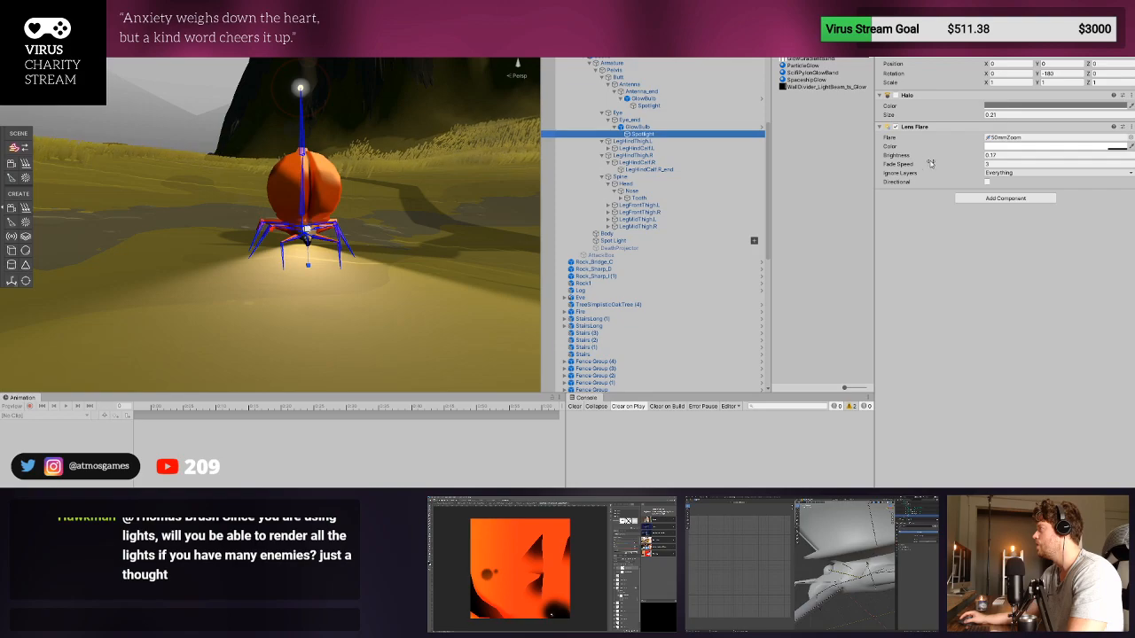
pyautogui.moveTo(930, 162)
pyautogui.mouseDown()
pyautogui.moveTo(953, 162)
pyautogui.moveTo(939, 166)
pyautogui.mouseUp()
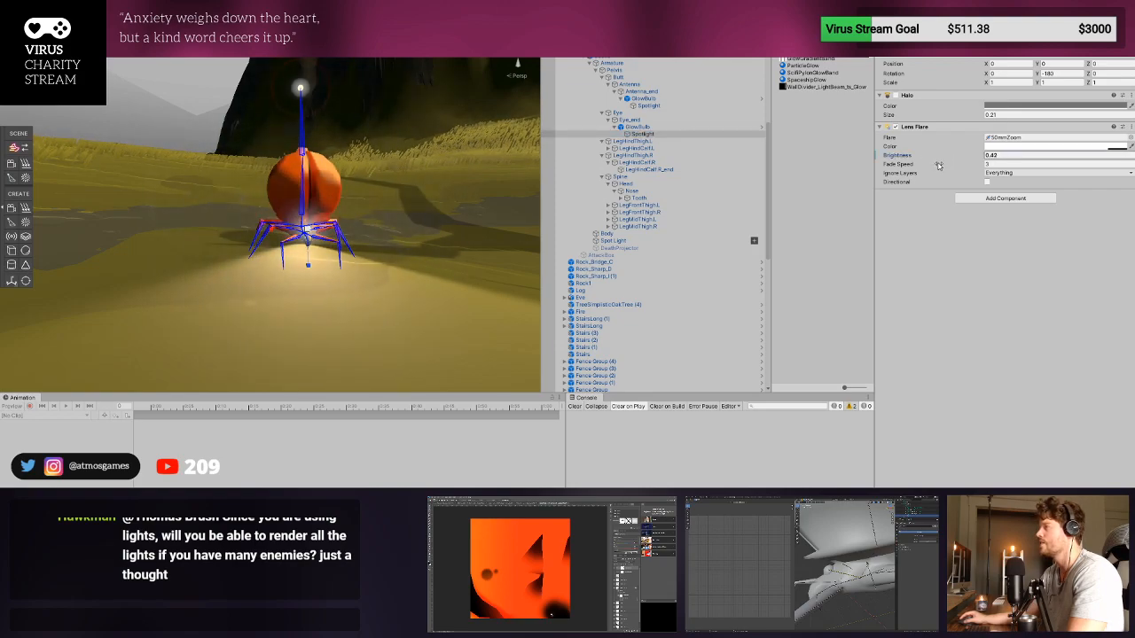
pyautogui.scroll(-10, 364, 258)
pyautogui.moveTo(435, 252); pyautogui.dragTo(399, 311, button='middle')
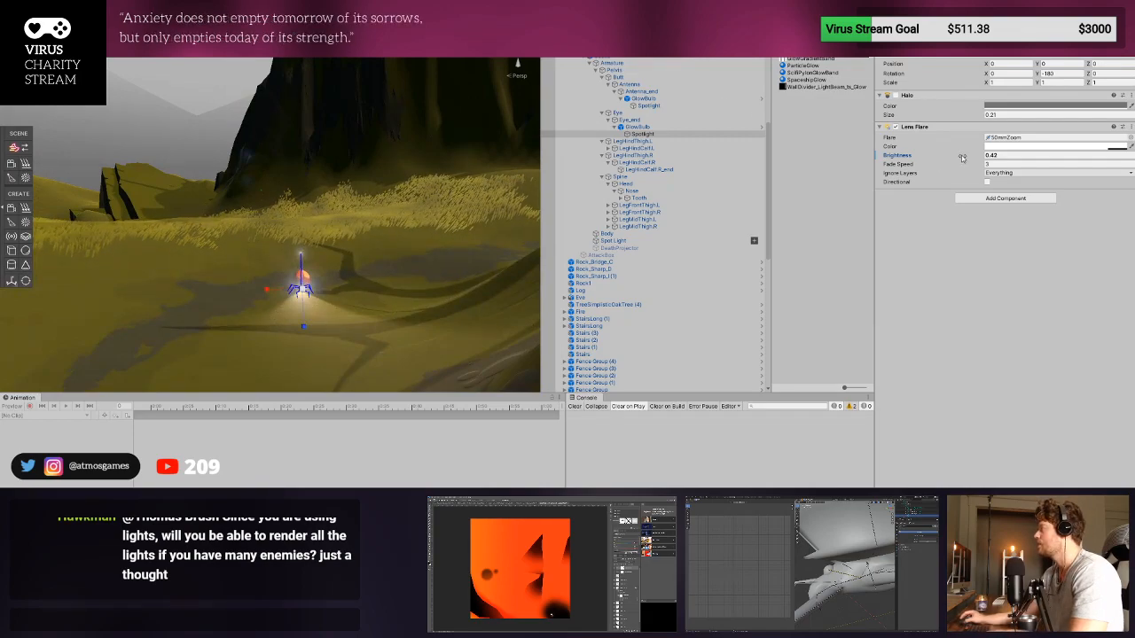
pyautogui.moveTo(970, 156); pyautogui.dragTo(955, 159)
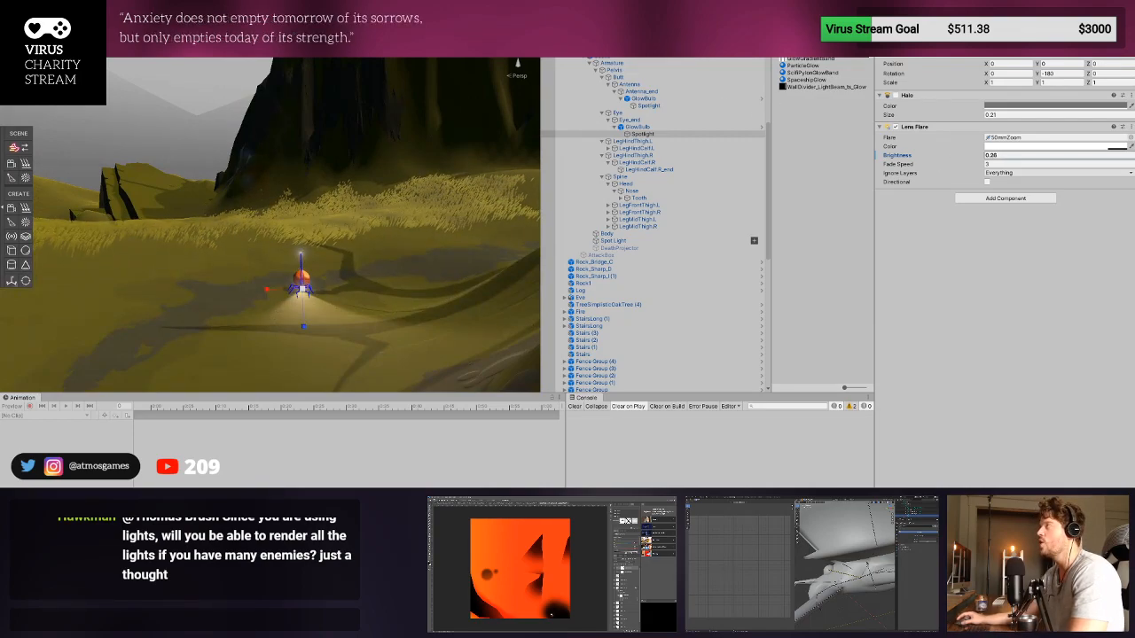
# - Playtest the game, walking the character across the hills to the beetle to check the eye's lens flare
pyautogui.hotkey('ctrl', 'p')
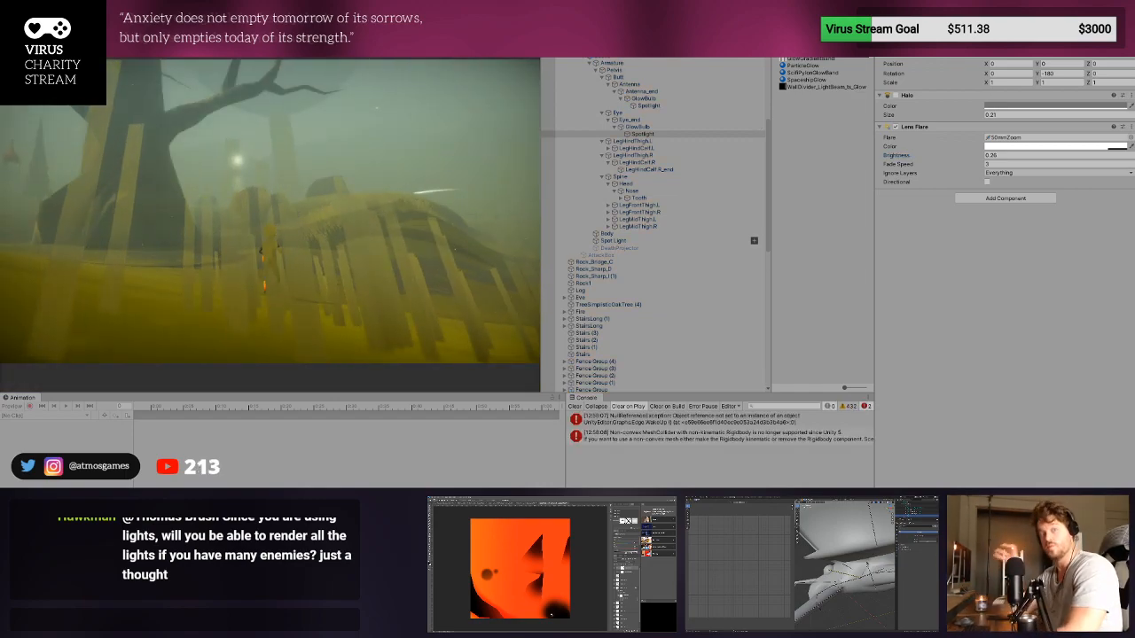
pyautogui.press('w')
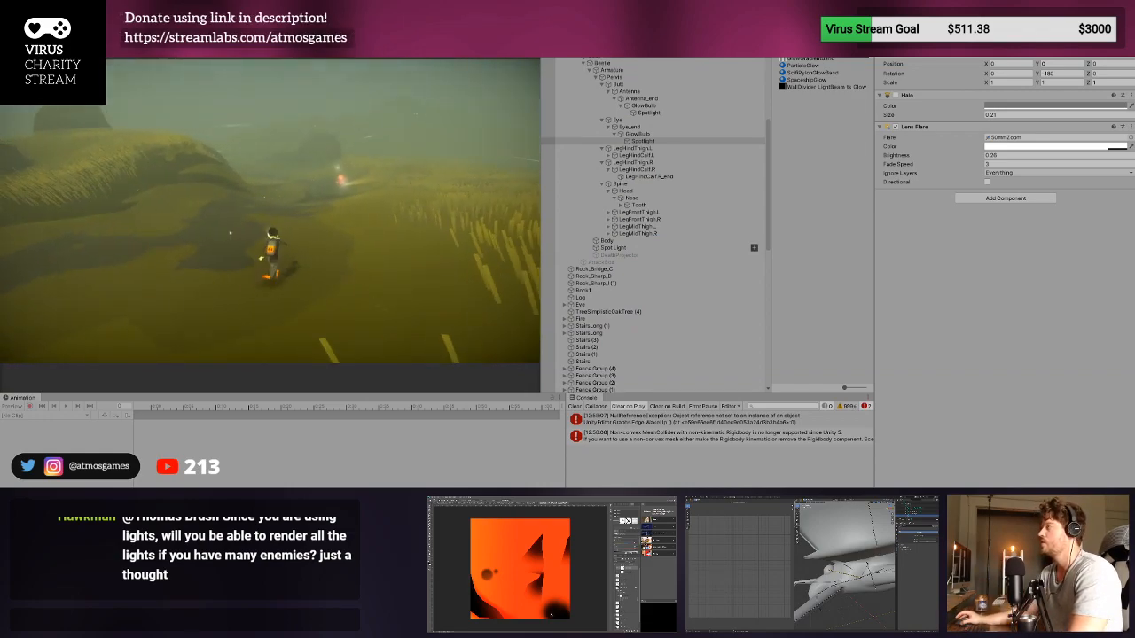
pyautogui.press('w')
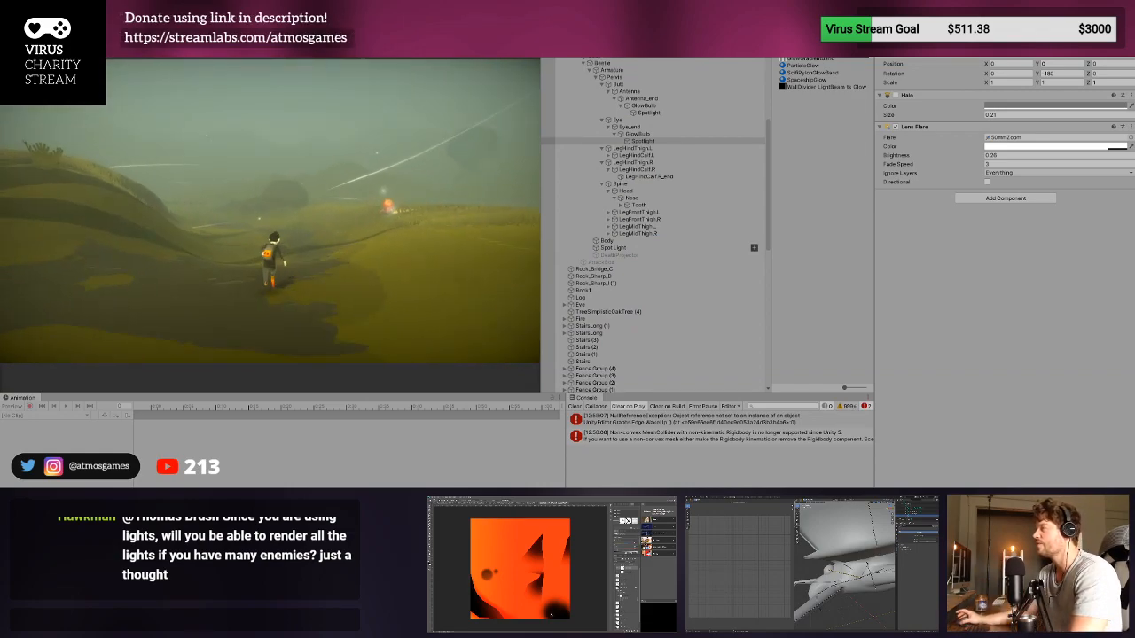
pyautogui.press('w')
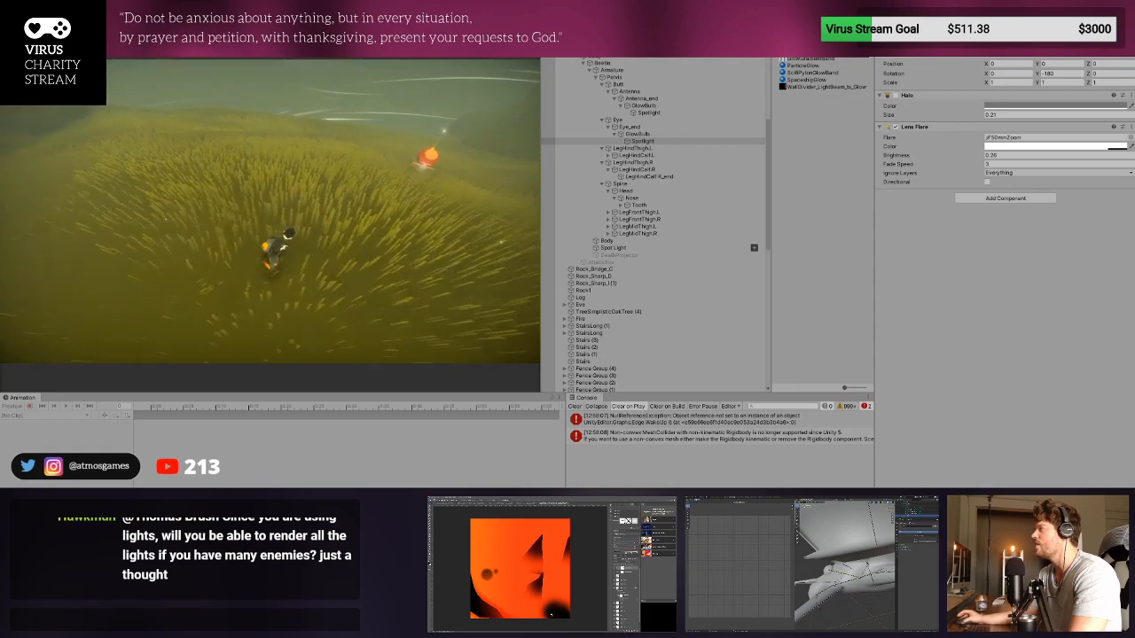
# - Try the eye's Lens Flare with Ignore Layers set to Nothing during play, and stop the playtest
pyautogui.click(1017, 175)
pyautogui.click(1017, 185)
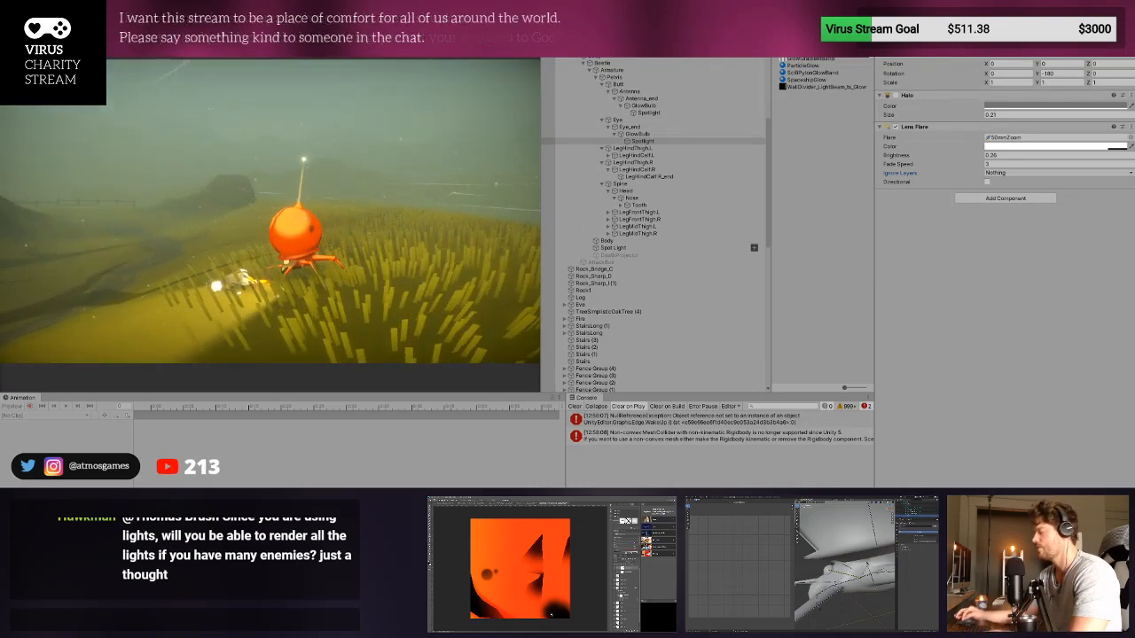
pyautogui.hotkey('ctrl', 'p')
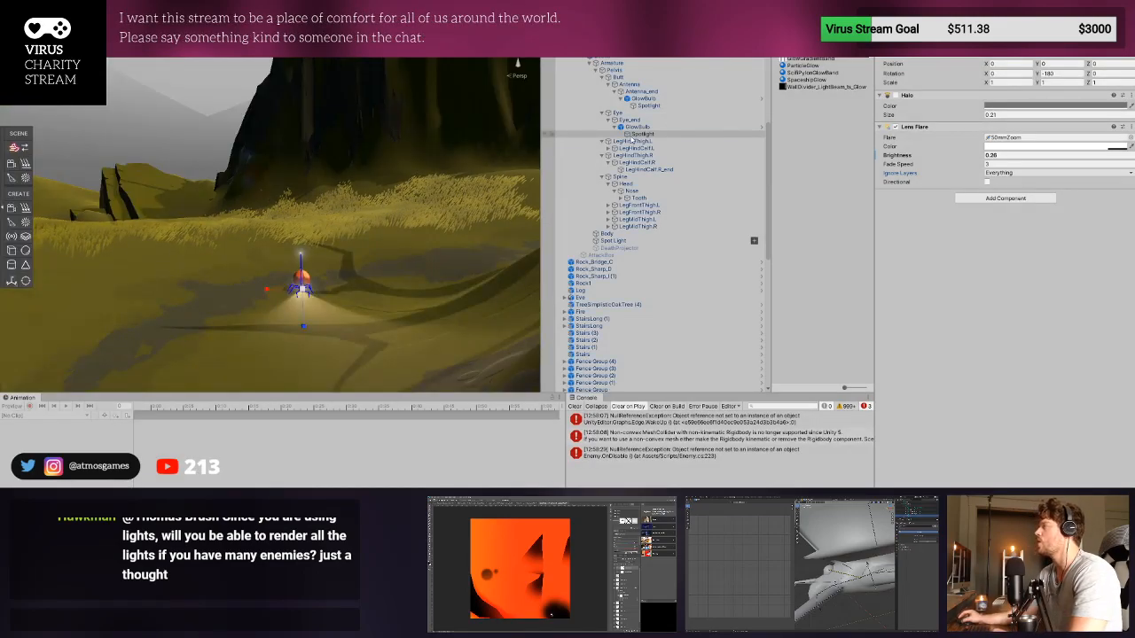
# - Set Ignore Layers to Nothing on the Lens Flare of the eye bulb's Spotlight in the scene
pyautogui.click(632, 135)
pyautogui.click(1016, 174)
pyautogui.scroll(5, 283, 292)
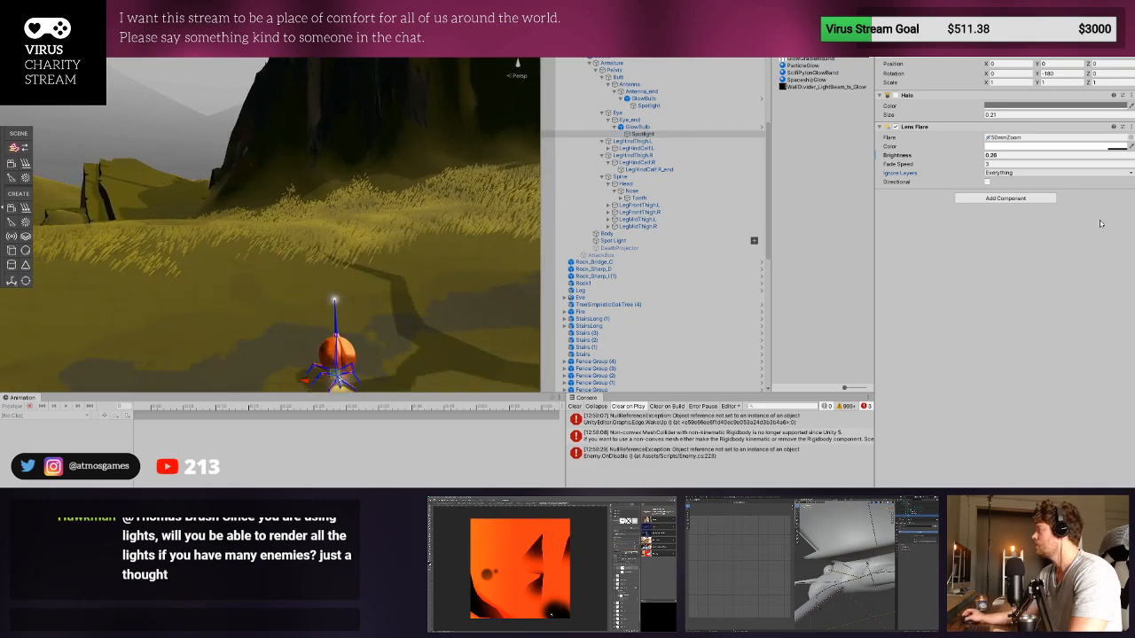
pyautogui.click(1036, 187)
# - Move the eye bulb's Spotlight forward out of the beetle's head to a Y position of about 1.13
pyautogui.doubleClick(720, 135)
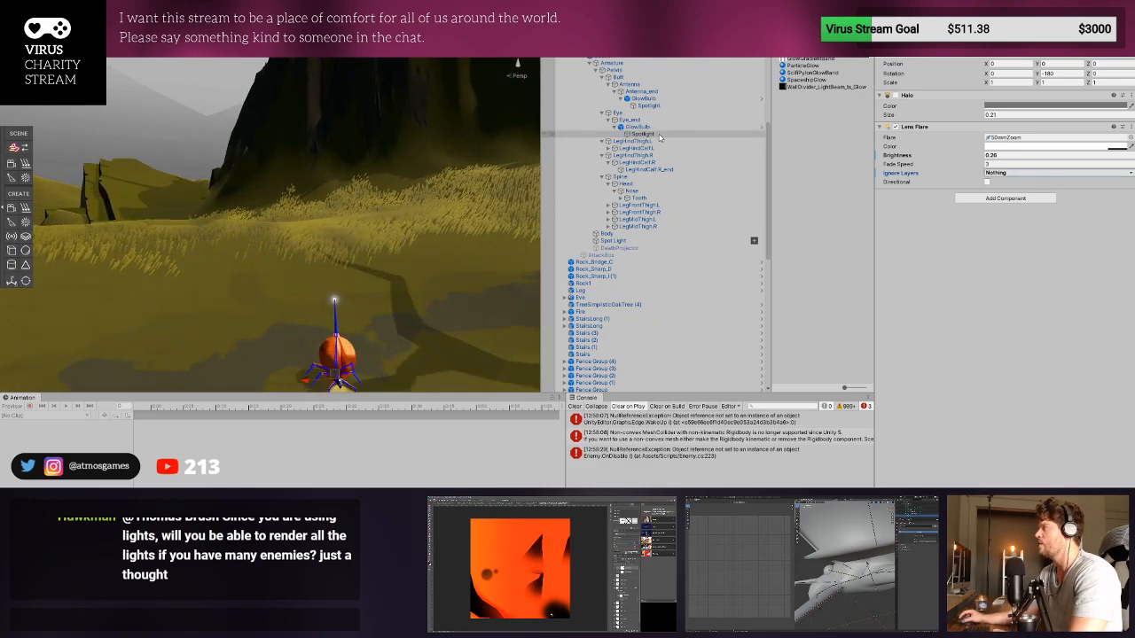
pyautogui.scroll(5, 246, 217)
pyautogui.scroll(8, 245, 217)
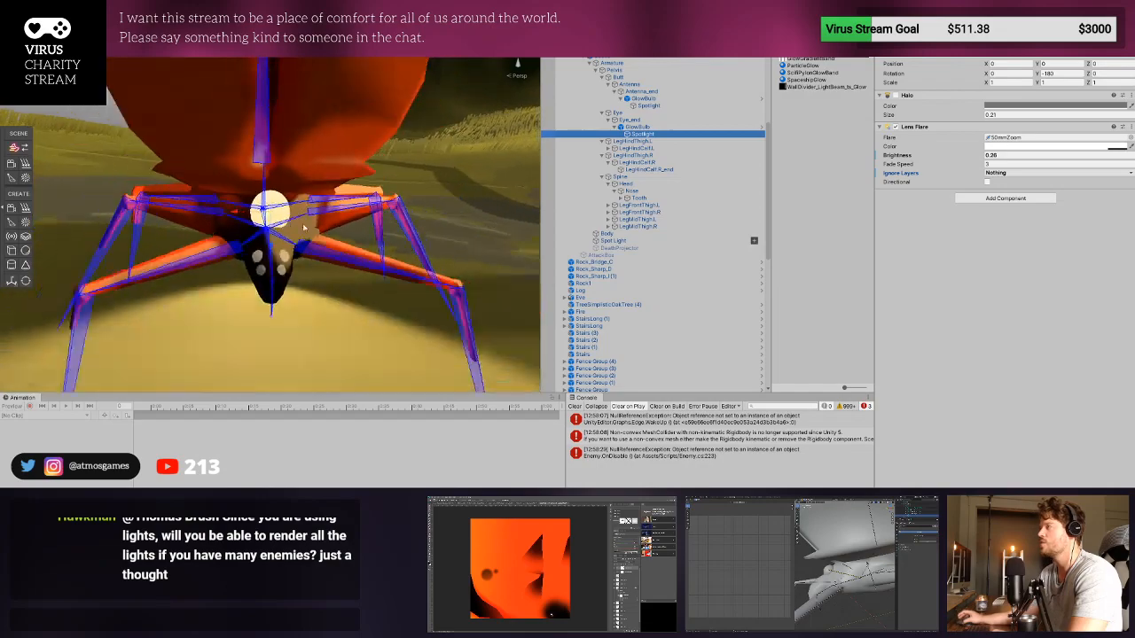
pyautogui.scroll(-4, 246, 217)
pyautogui.moveTo(246, 217); pyautogui.dragTo(310, 197, button='right')
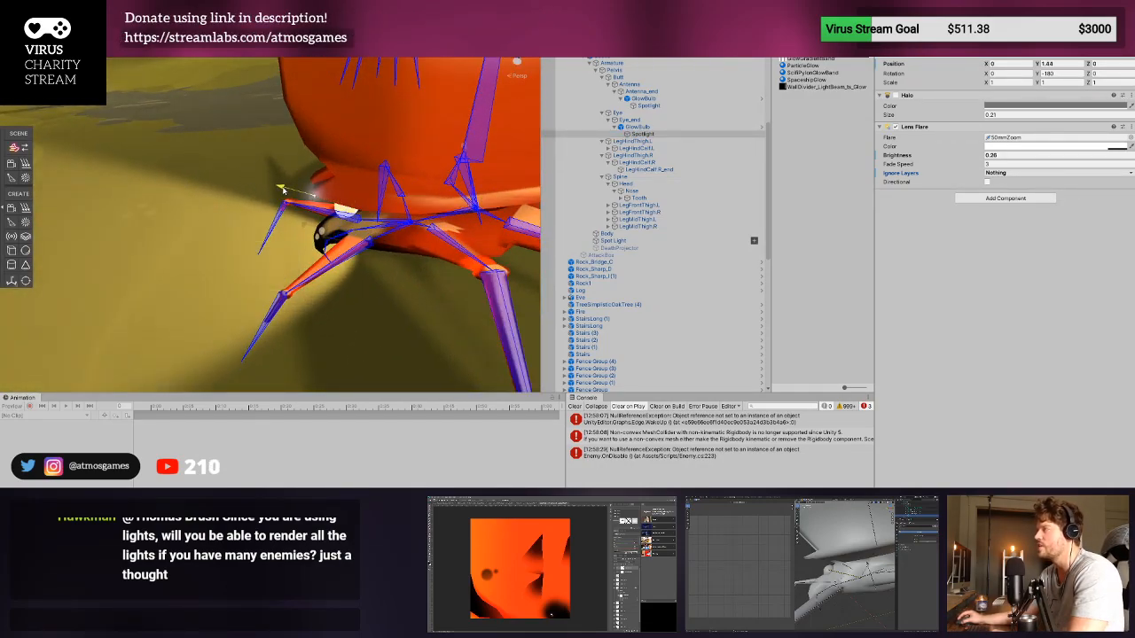
pyautogui.moveTo(289, 192); pyautogui.dragTo(349, 199, button='right')
pyautogui.moveTo(433, 203); pyautogui.dragTo(161, 216, button='right')
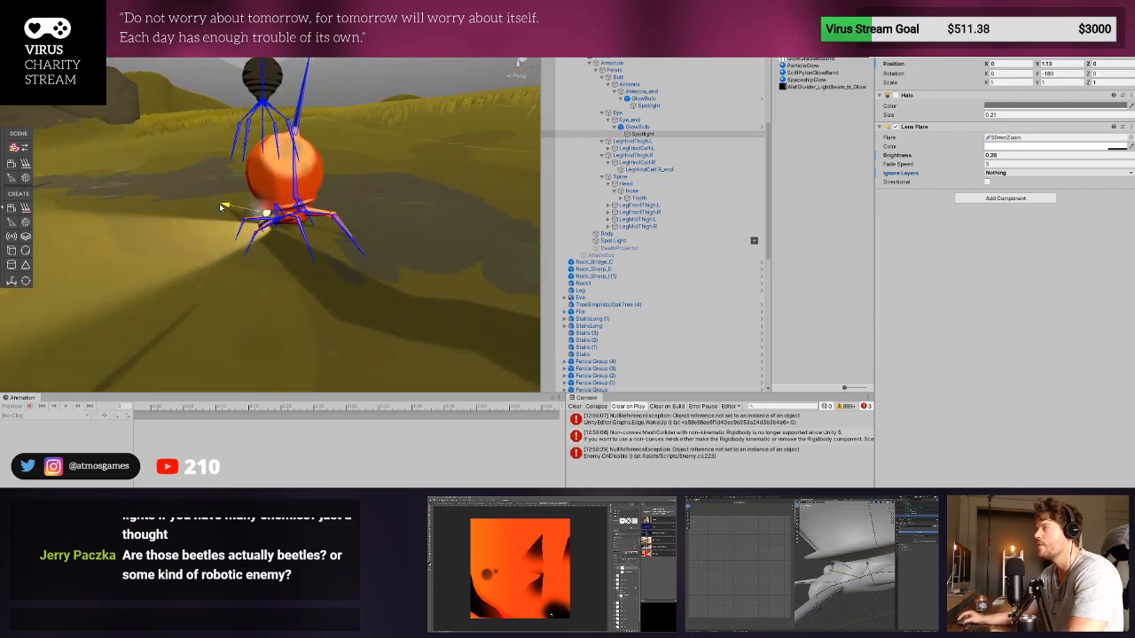
# - Adjust the eye bulb Spotlight's position on the beetle to a Y value of 0.92
pyautogui.moveTo(222, 208)
pyautogui.keyDown('alt'); pyautogui.mouseDown()
pyautogui.moveTo(323, 214)
pyautogui.moveTo(213, 212)
pyautogui.mouseUp(); pyautogui.keyUp('alt')
pyautogui.scroll(3, 269, 221)
pyautogui.moveTo(213, 212); pyautogui.dragTo(449, 231, button='right')
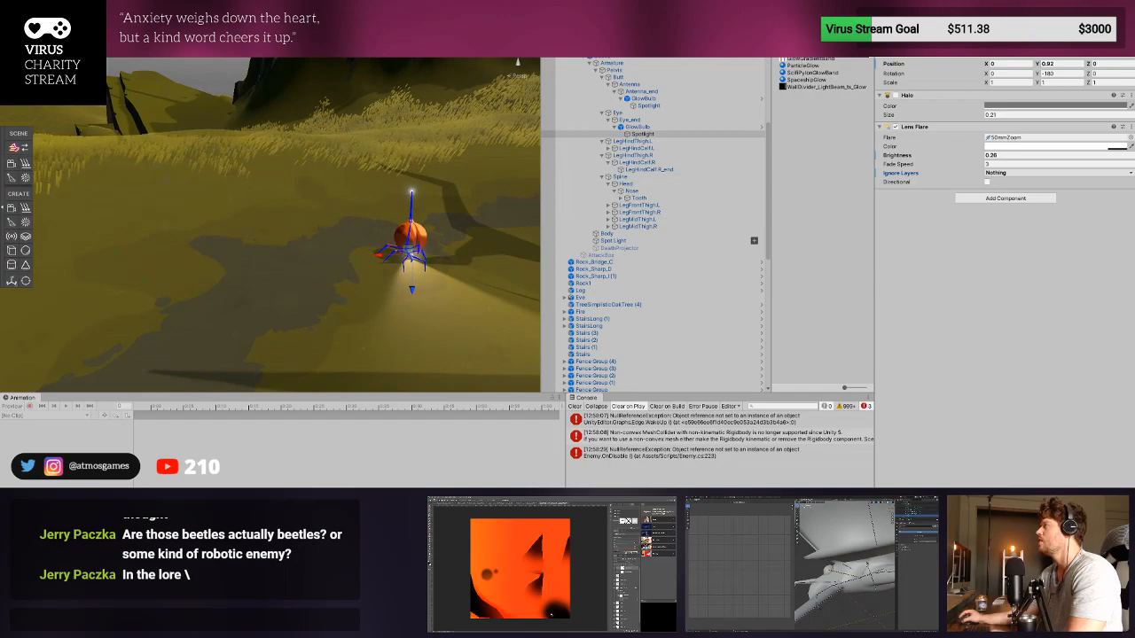
# - Select the whole beetle enemy and playtest the game, walking the character across the hills towards it to check the eye's lens flare
pyautogui.click(410, 236)
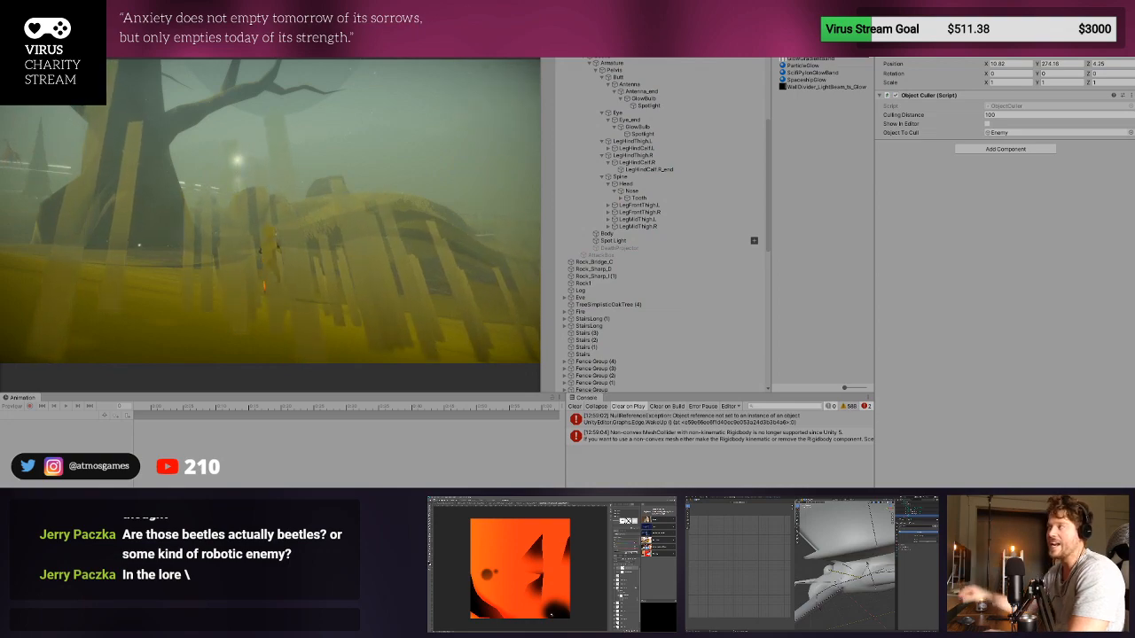
pyautogui.press('w')
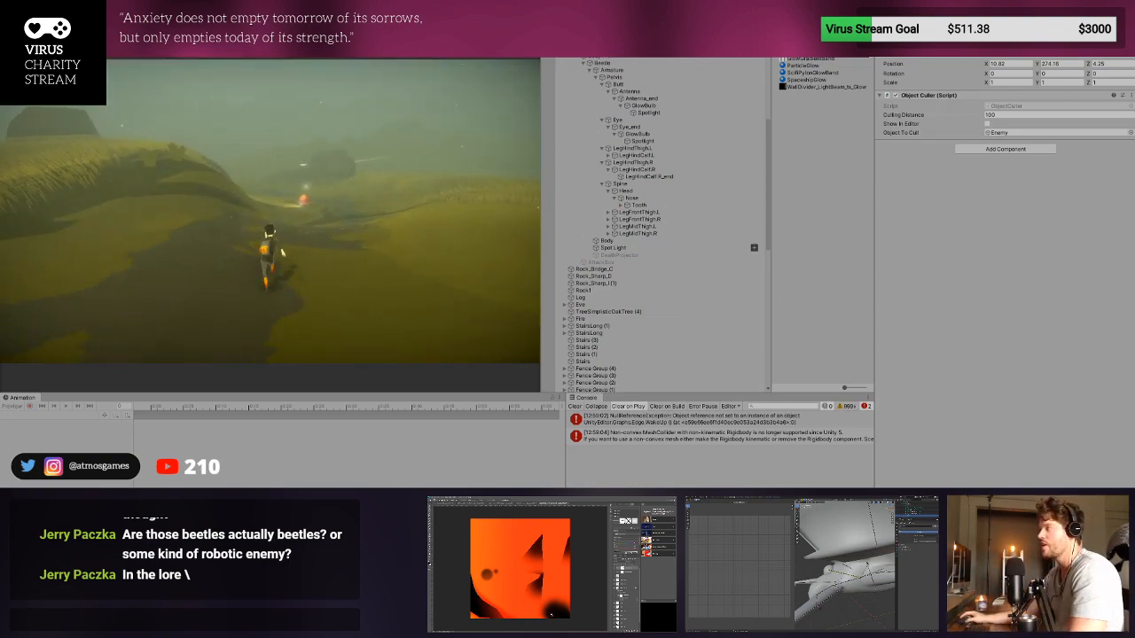
pyautogui.press('w')
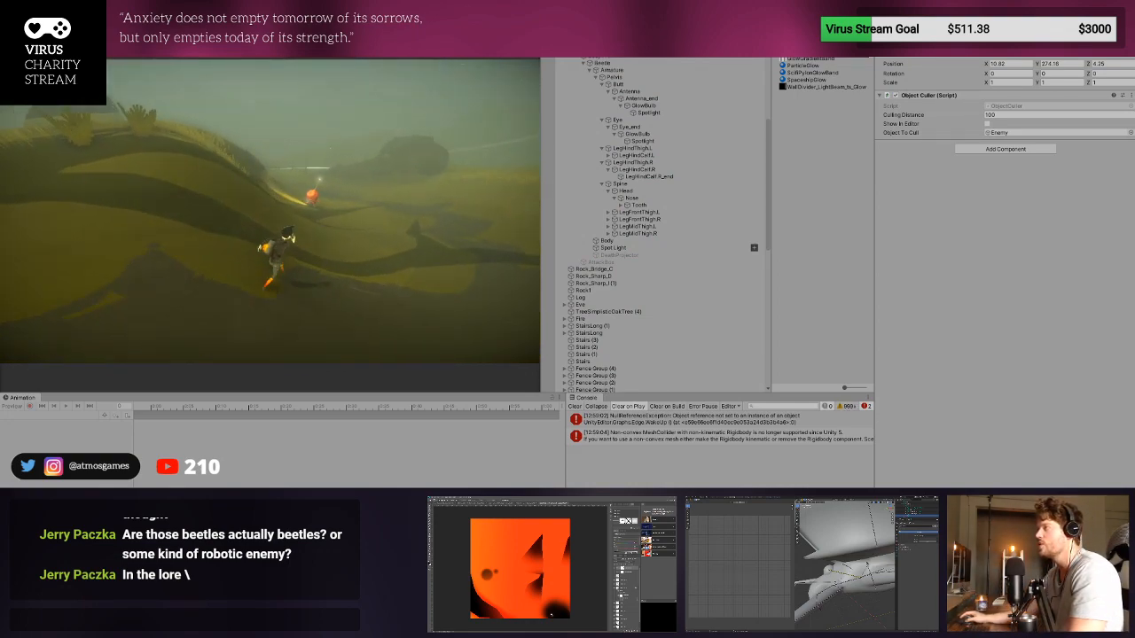
pyautogui.press('w')
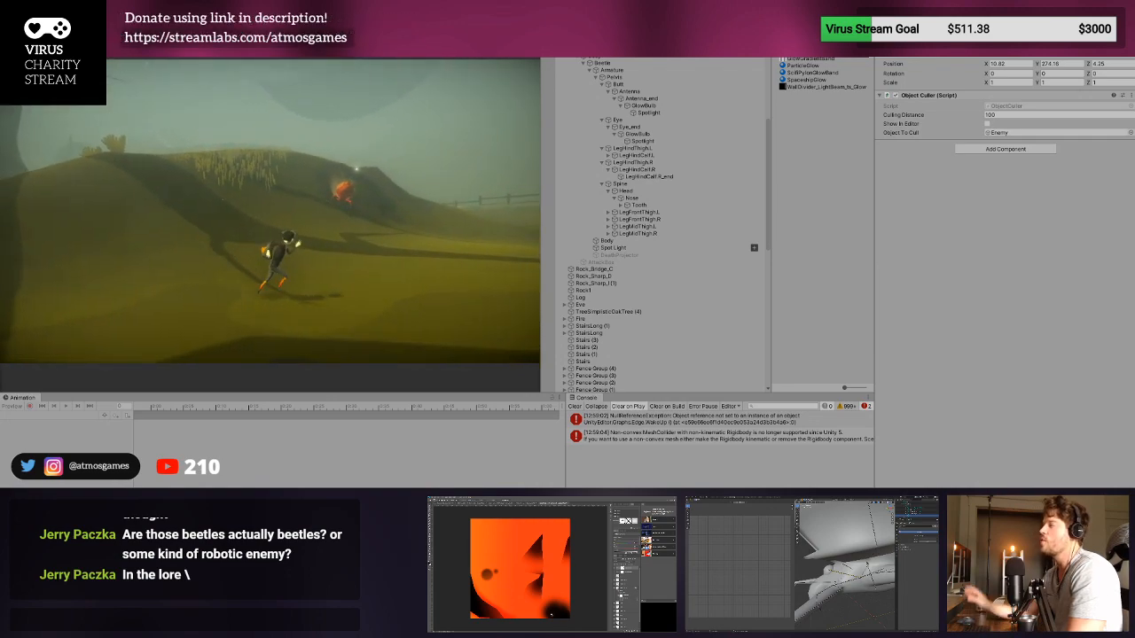
pyautogui.press('d')
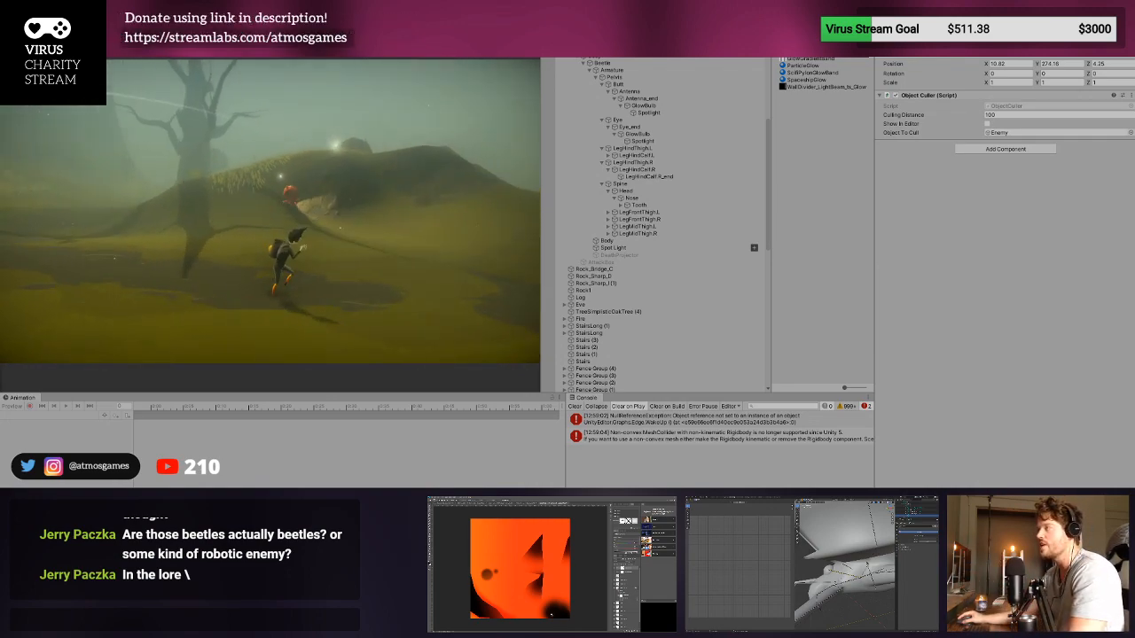
pyautogui.press('a')
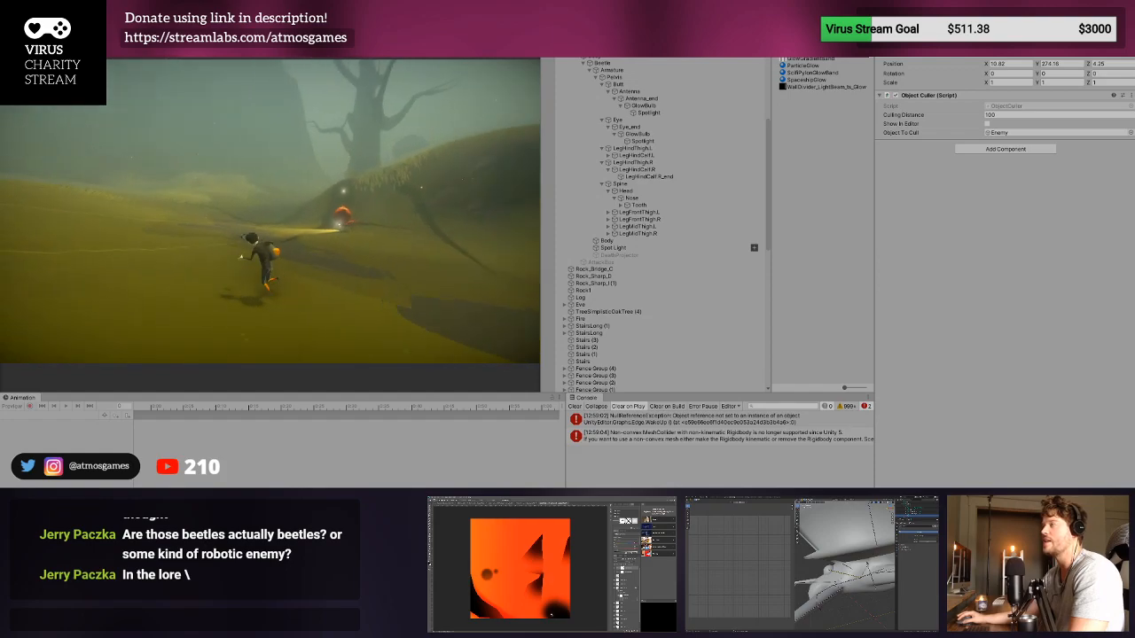
pyautogui.press('w')
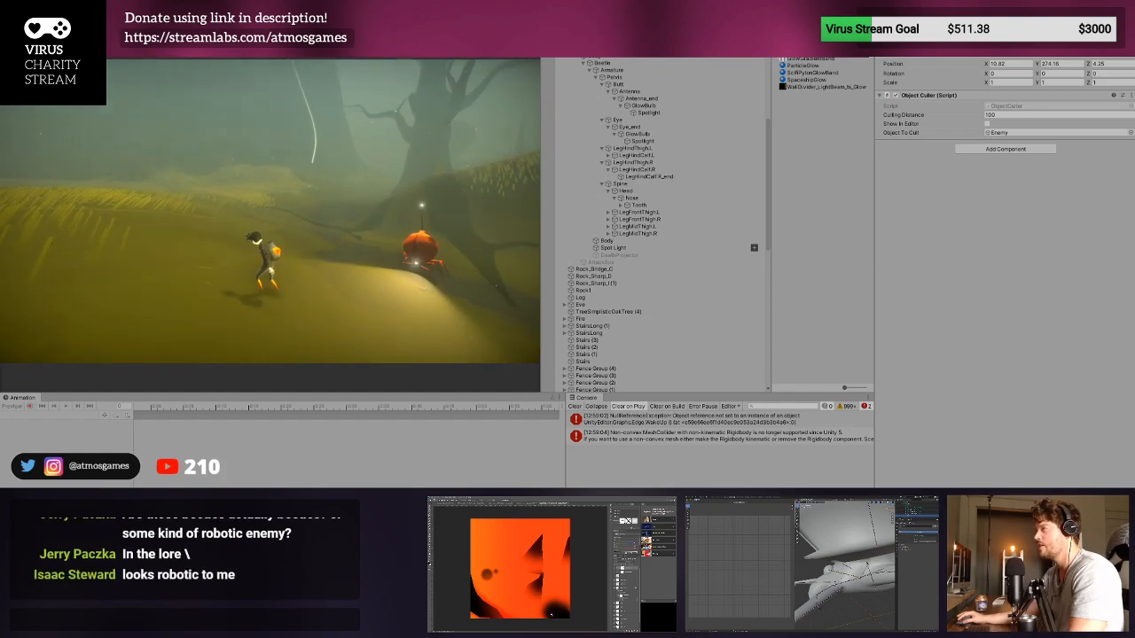
# - Circle the beetle in the tall grass to view its glow from all sides, defeat it on the hillside, and stop the playtest
pyautogui.press('a')
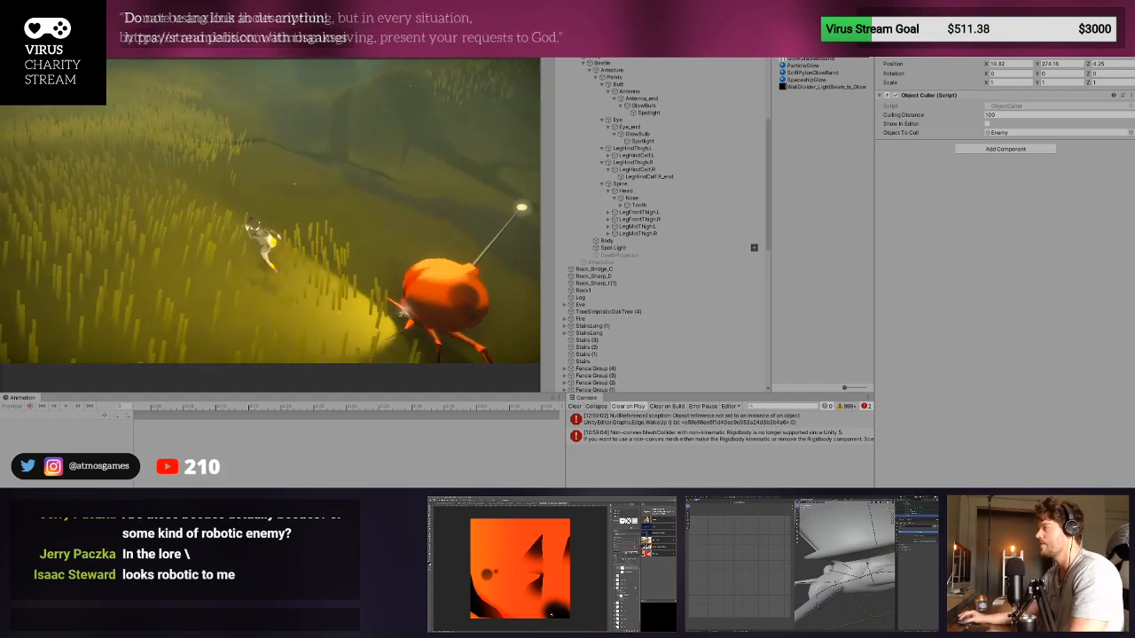
pyautogui.press('a')
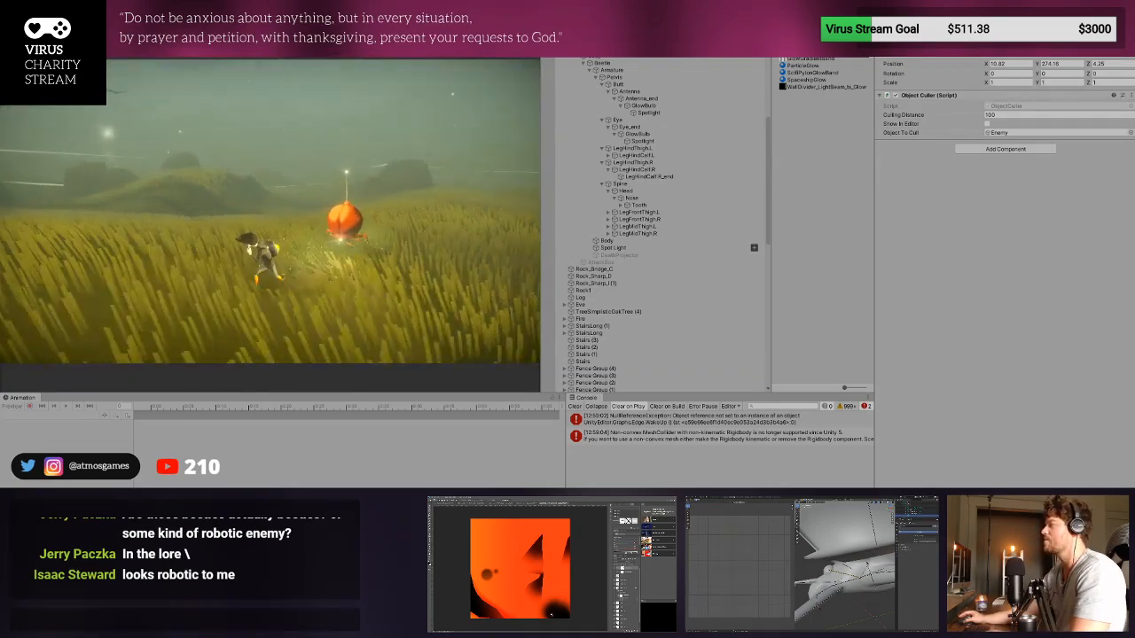
pyautogui.press('a')
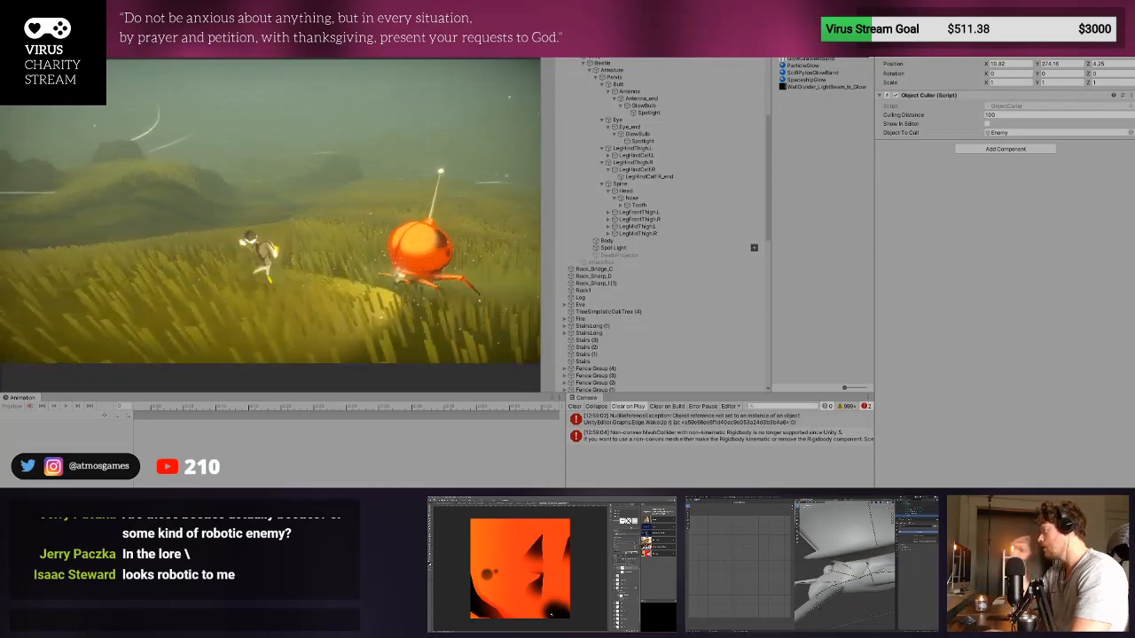
pyautogui.press('a')
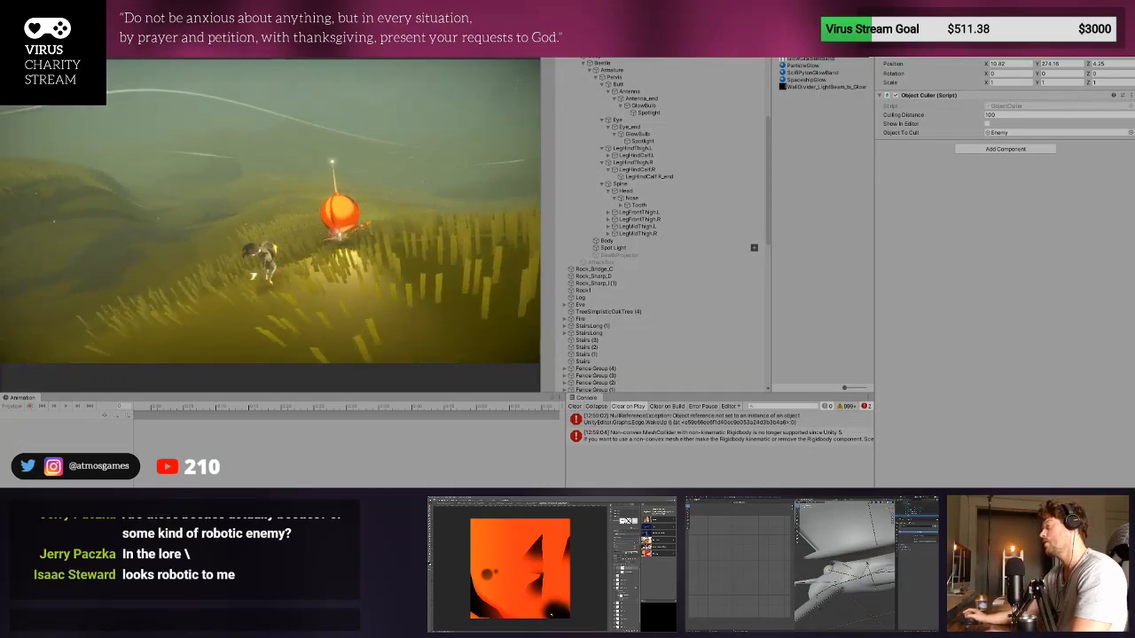
pyautogui.press('a')
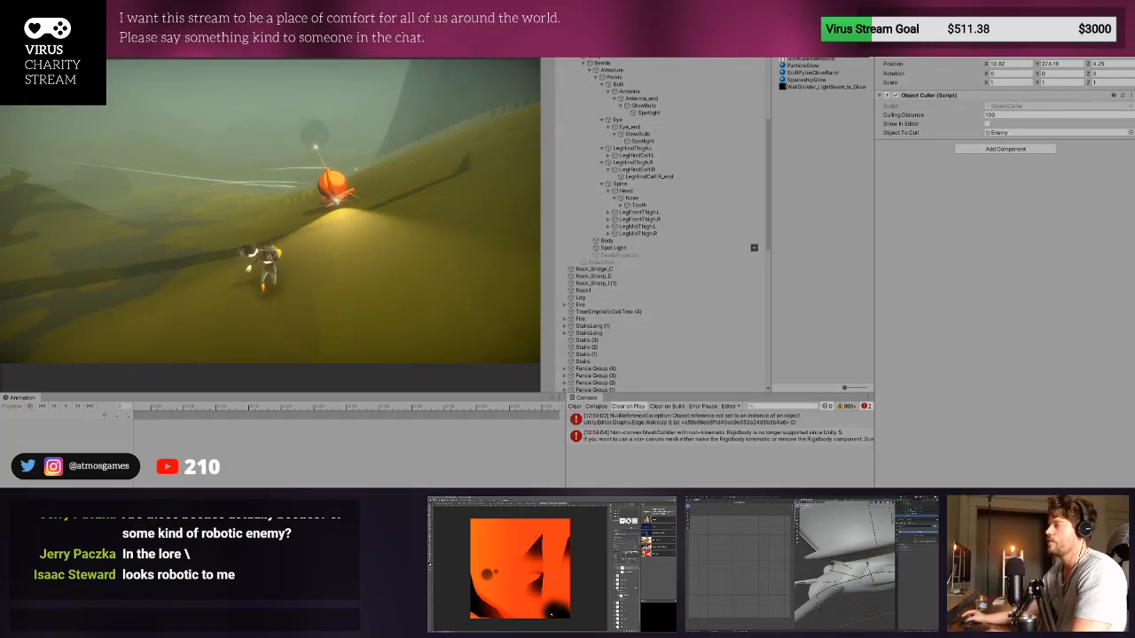
pyautogui.press('w')
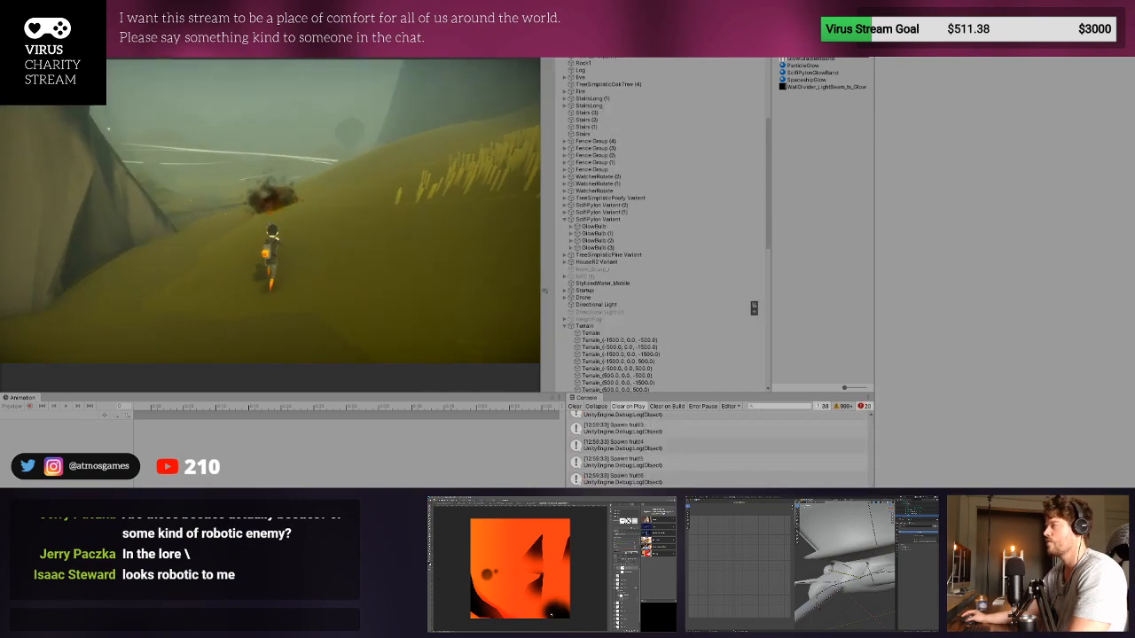
pyautogui.press('d')
pyautogui.hotkey('ctrl', 'p')
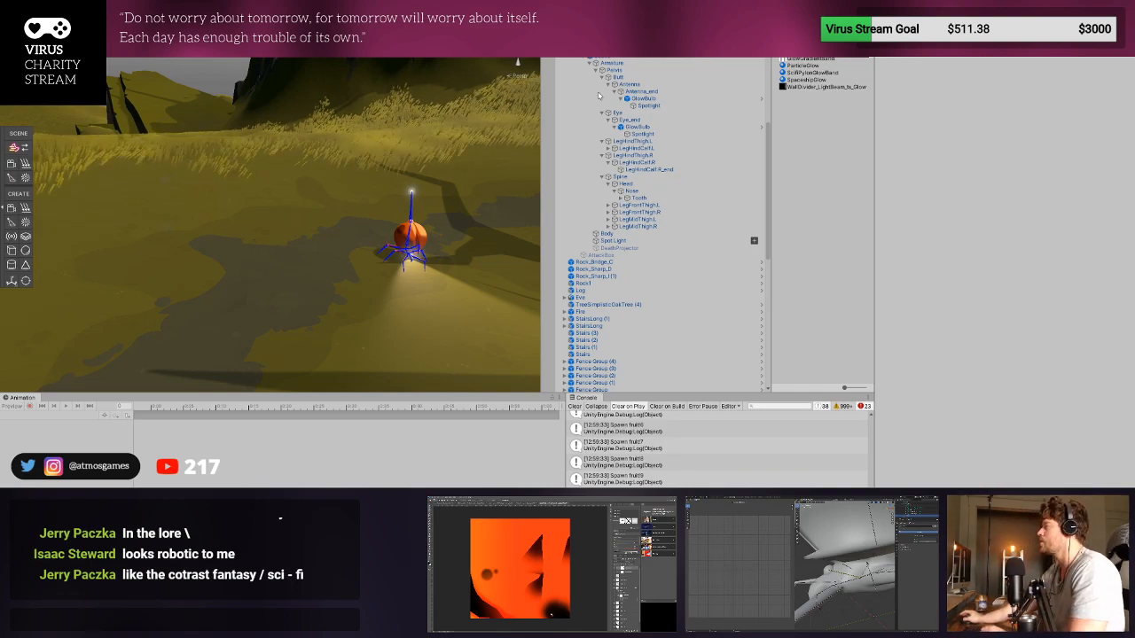
# - Locate the beetle's Enemy prefab in the project and place another instance of it on the open terrain beyond the plateau's cliff
pyautogui.click(612, 42)
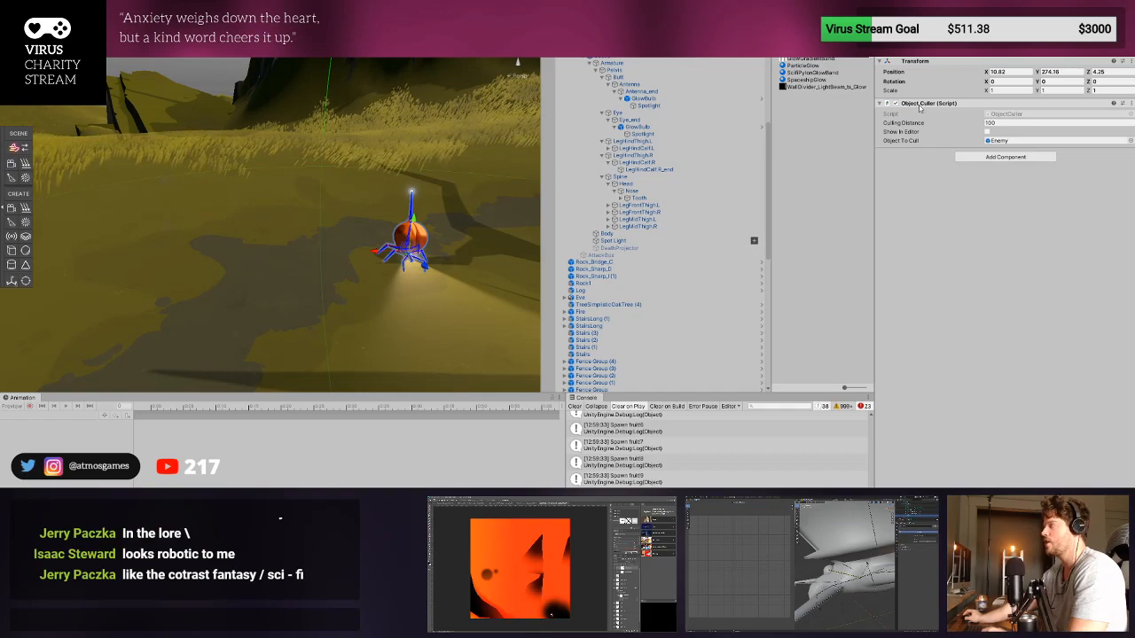
pyautogui.scroll(-10, 222, 234)
pyautogui.moveTo(210, 236); pyautogui.dragTo(363, 319, button='right')
pyautogui.scroll(2, 293, 266)
pyautogui.press('w')
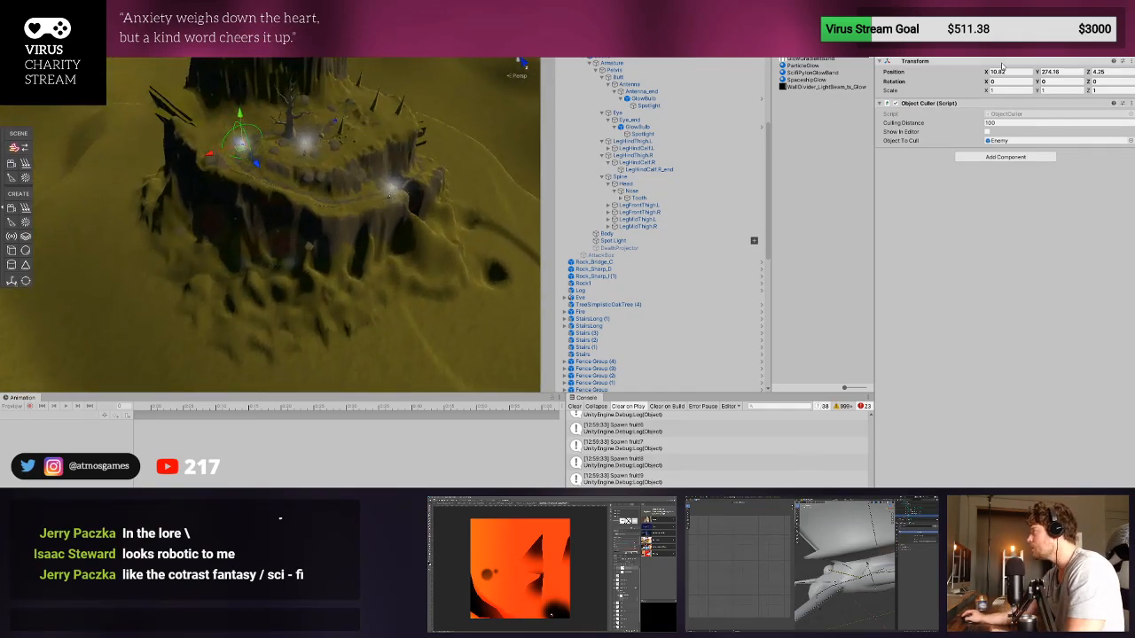
pyautogui.click(1004, 52)
pyautogui.moveTo(805, 380); pyautogui.dragTo(517, 326)
pyautogui.moveTo(360, 320); pyautogui.dragTo(445, 238, button='right')
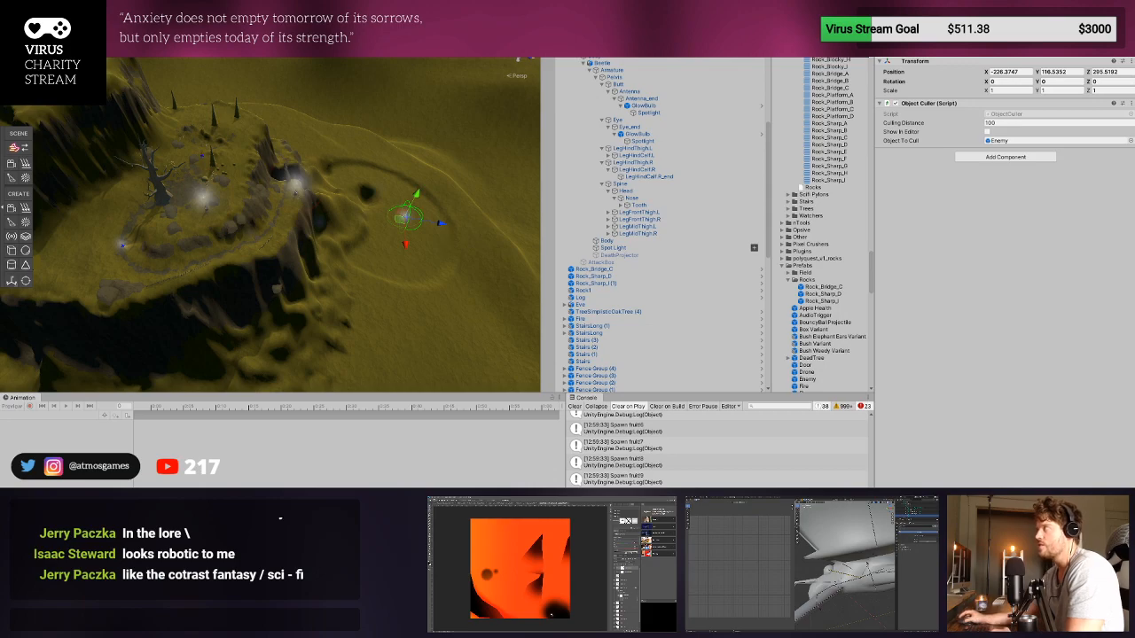
# - Run the game, inspect the area of the distant new enemy in the scene view, stop the playtest and clear the console
pyautogui.hotkey('ctrl', 'p')
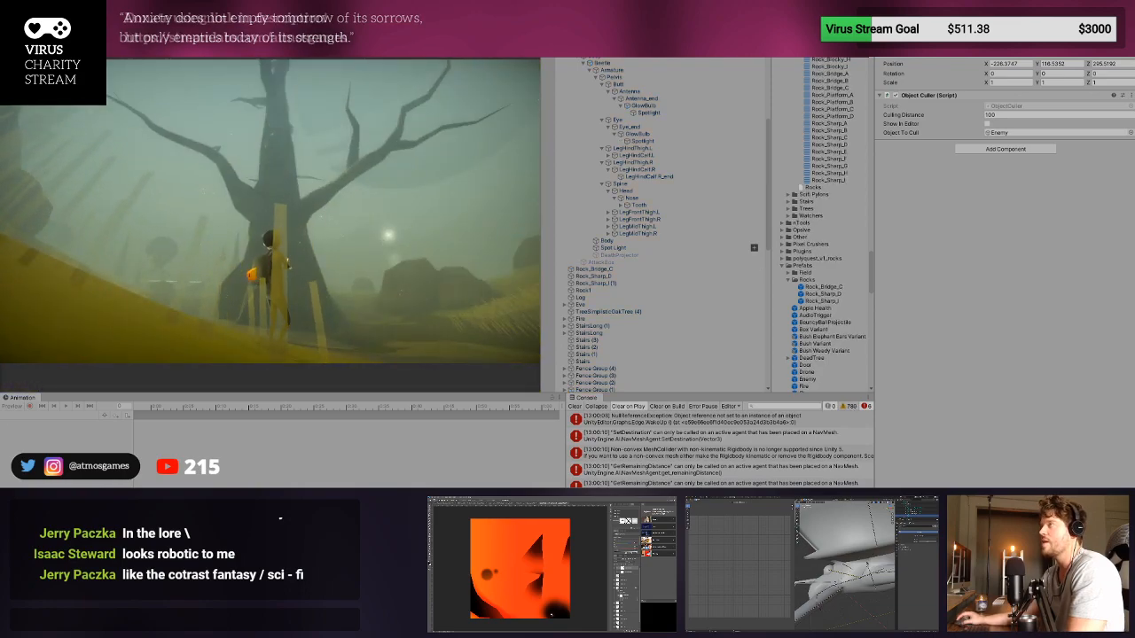
pyautogui.hotkey('ctrl', '1')
pyautogui.click(453, 257)
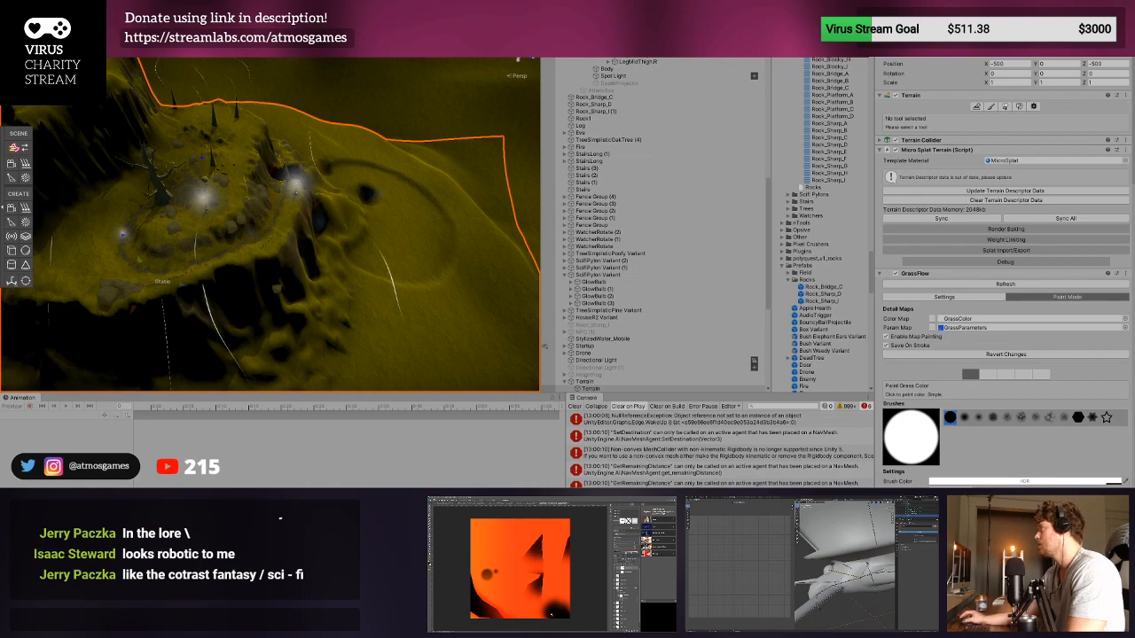
pyautogui.hotkey('ctrl', 'p')
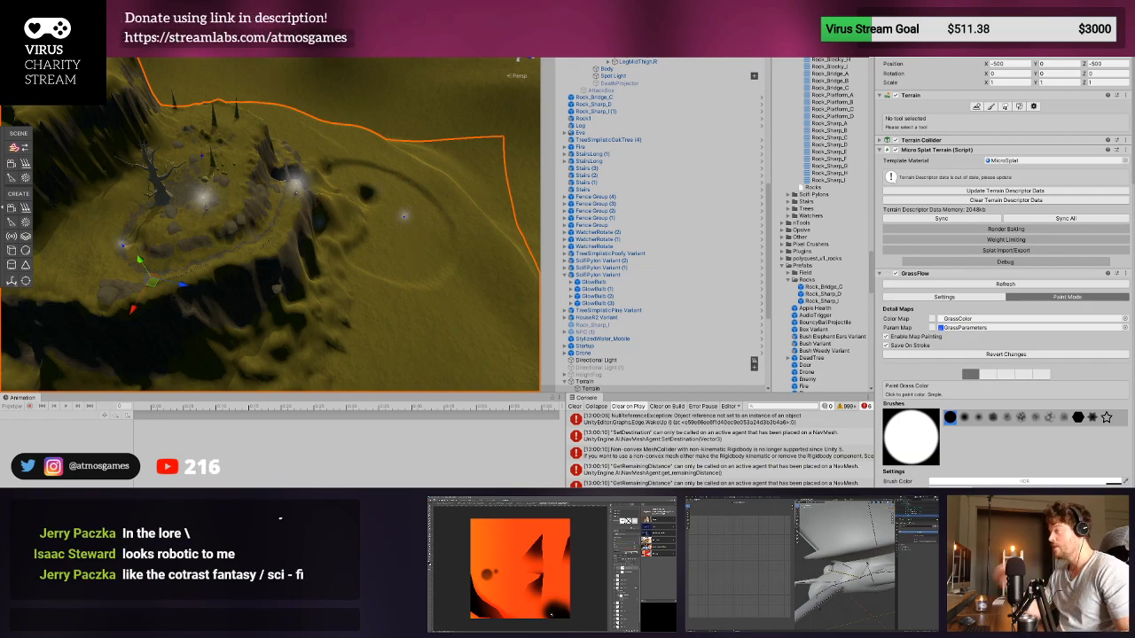
pyautogui.click(574, 406)
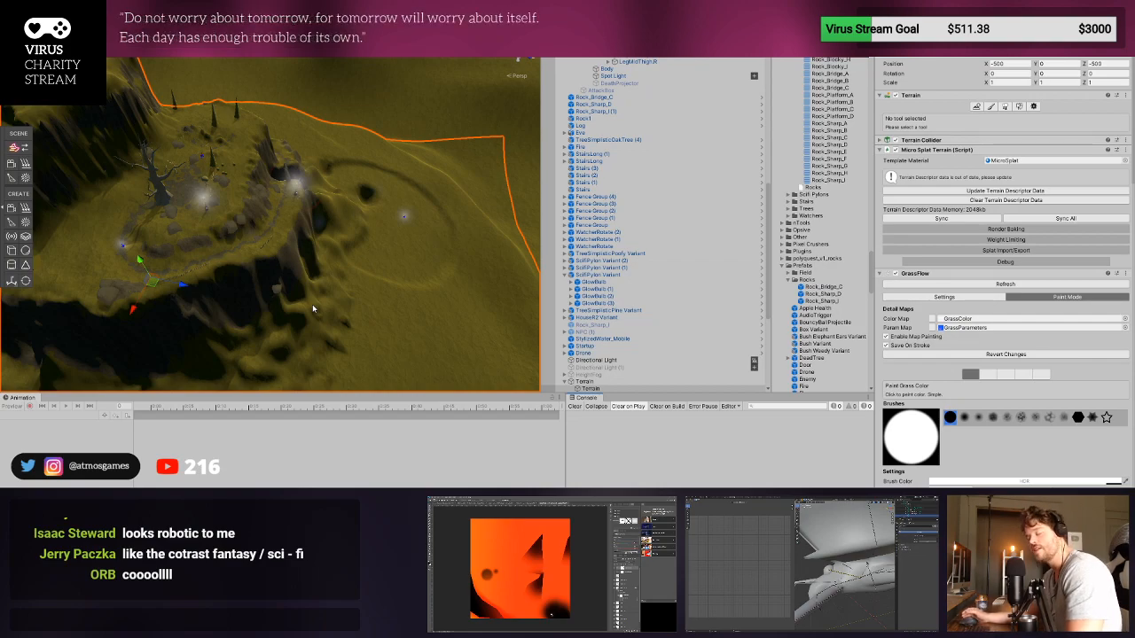
# - Place Enemy prefab instances along the dirt path on the plateau's near side, from below the central mound towards the cliff edge
pyautogui.scroll(6, 261, 269)
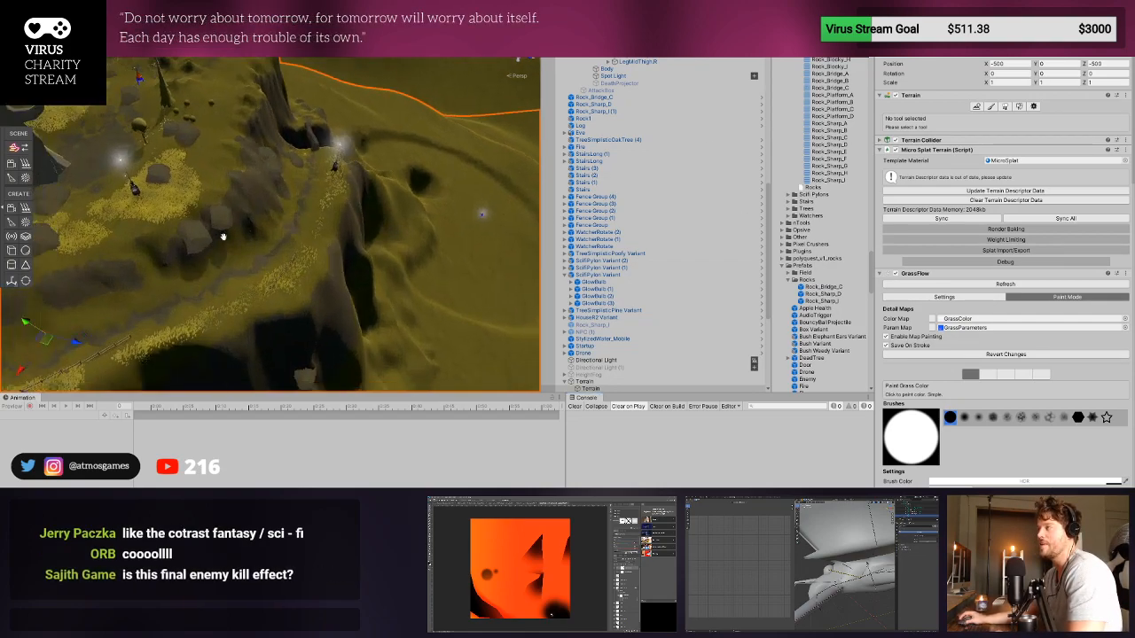
pyautogui.moveTo(223, 236); pyautogui.dragTo(497, 208, button='middle')
pyautogui.moveTo(234, 215); pyautogui.dragTo(327, 233, button='middle')
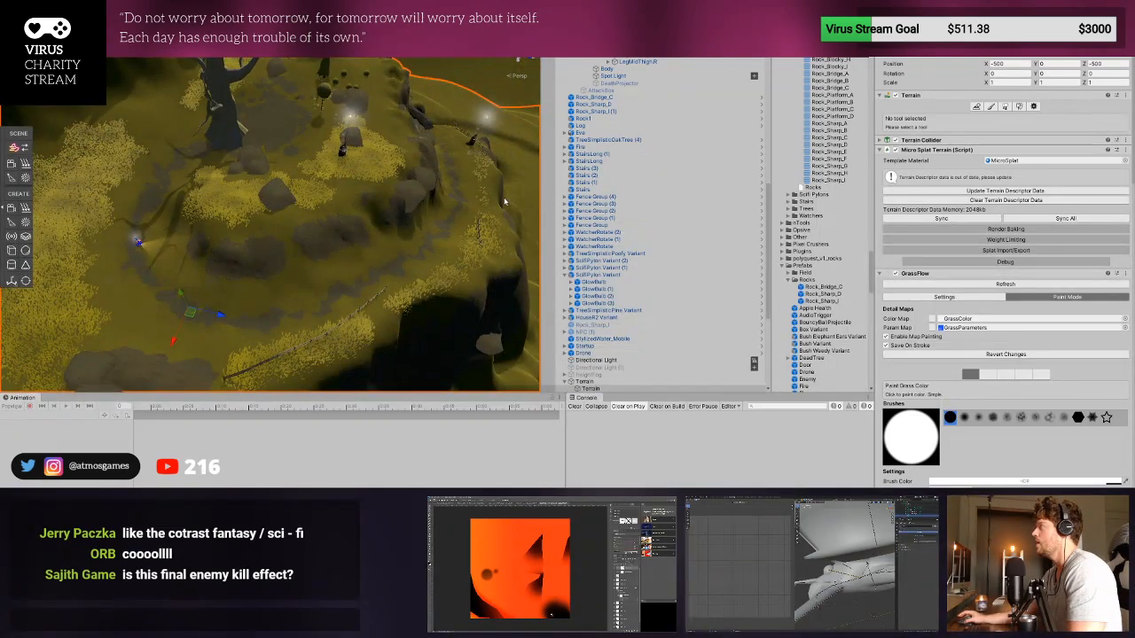
pyautogui.scroll(-3, 809, 325)
pyautogui.scroll(-3, 807, 326)
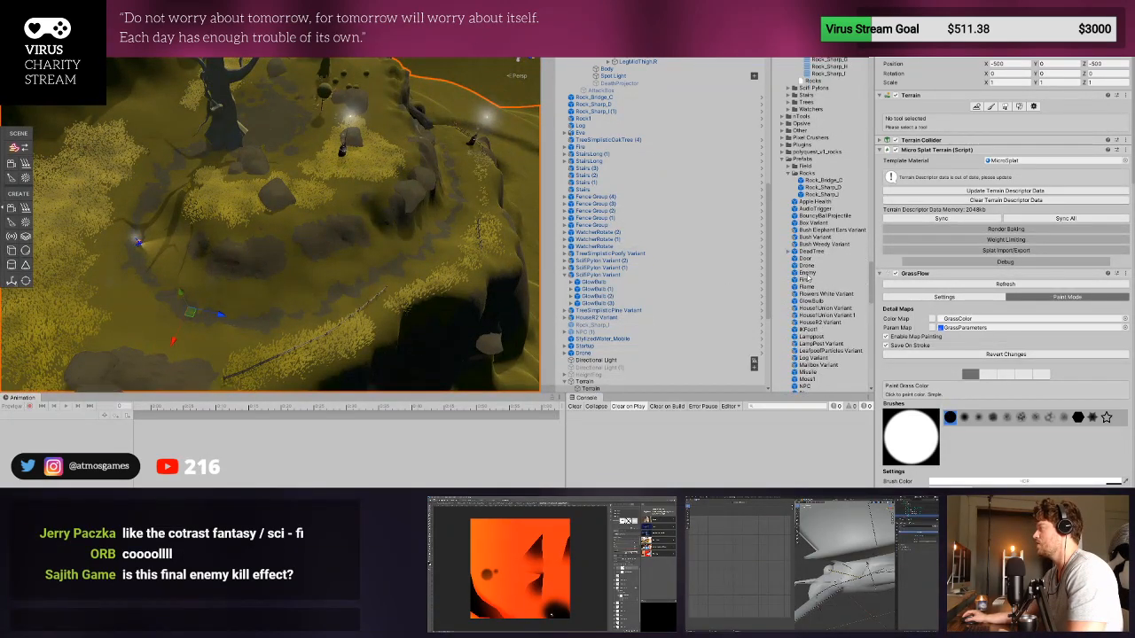
pyautogui.click(298, 312)
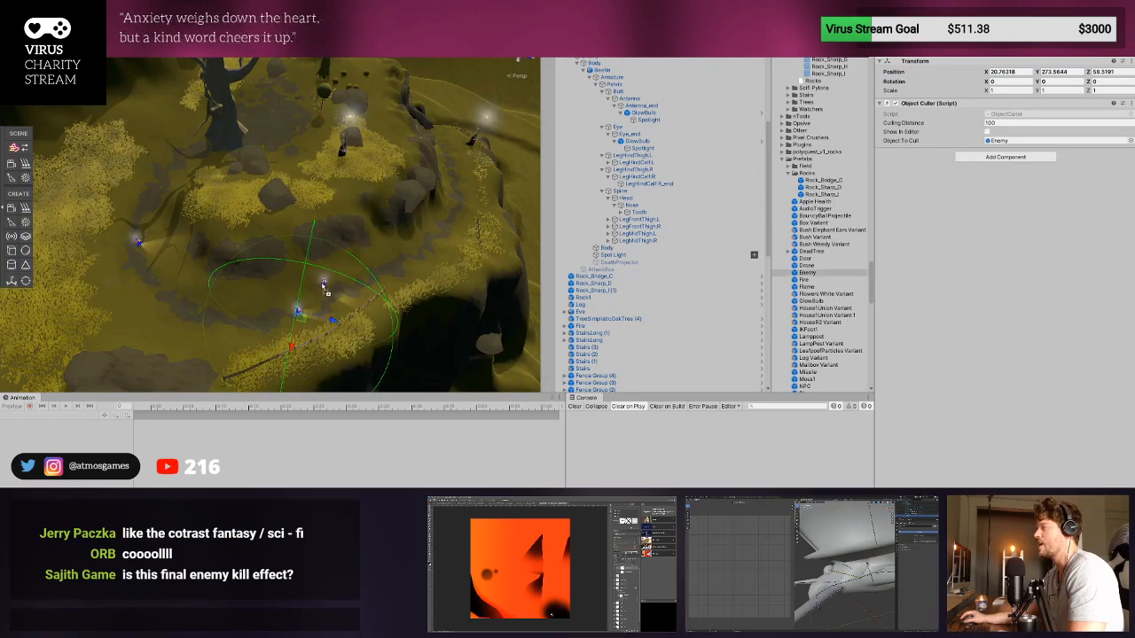
pyautogui.click(388, 260)
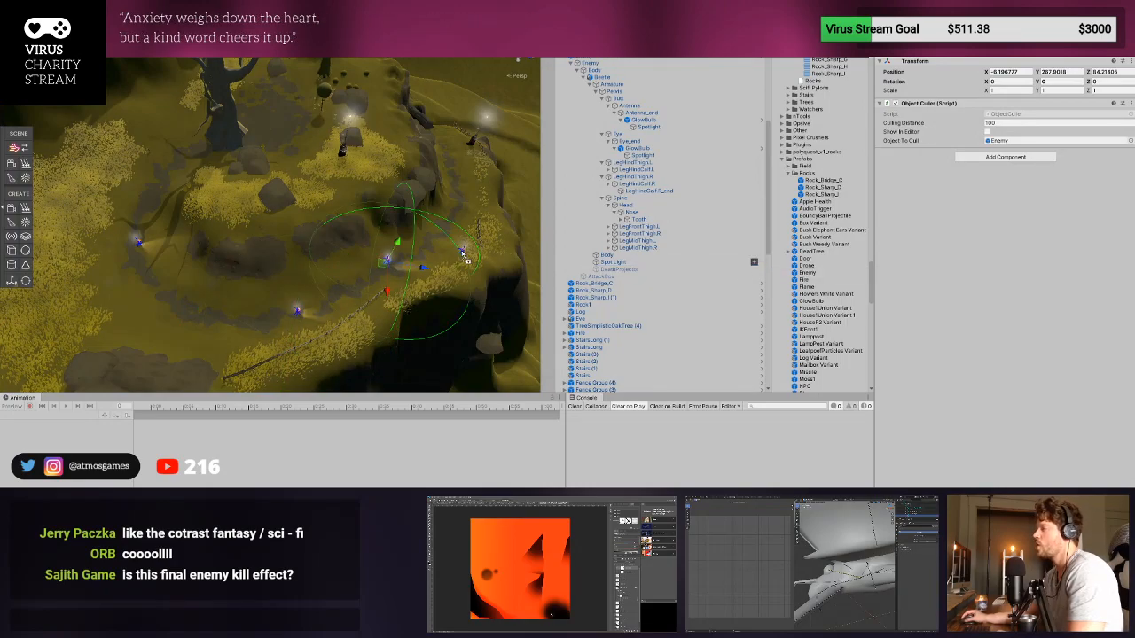
# - Place more Enemy prefab instances around the plateau: near the large flat rock, along the cliff edge, on the central mound and near the big tree
pyautogui.moveTo(810, 274); pyautogui.dragTo(144, 337)
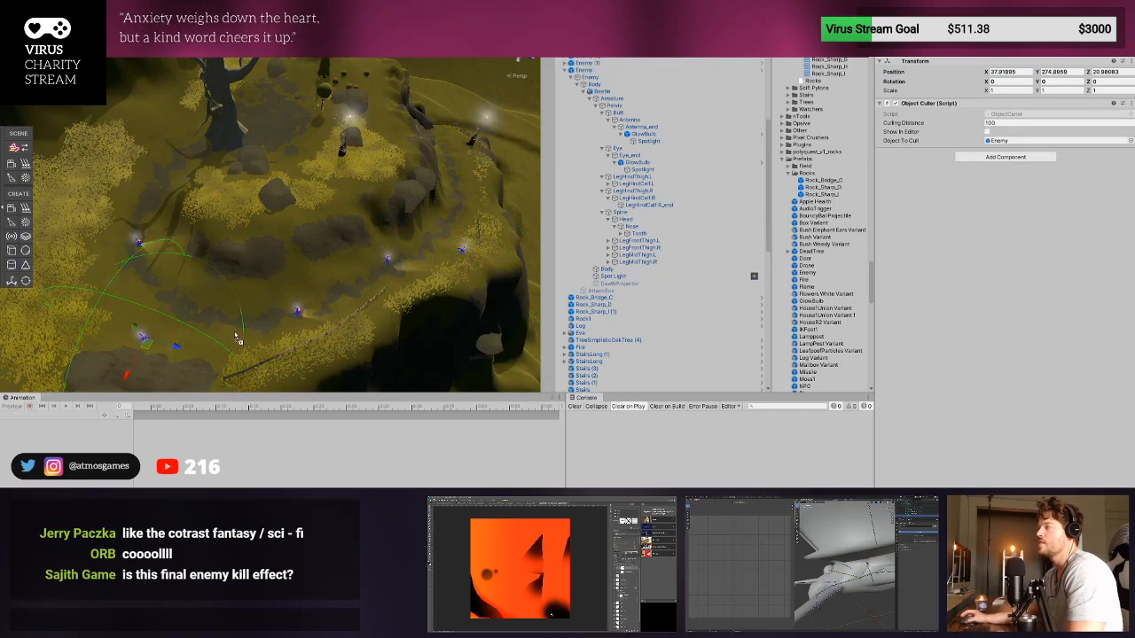
pyautogui.moveTo(808, 273); pyautogui.dragTo(471, 205)
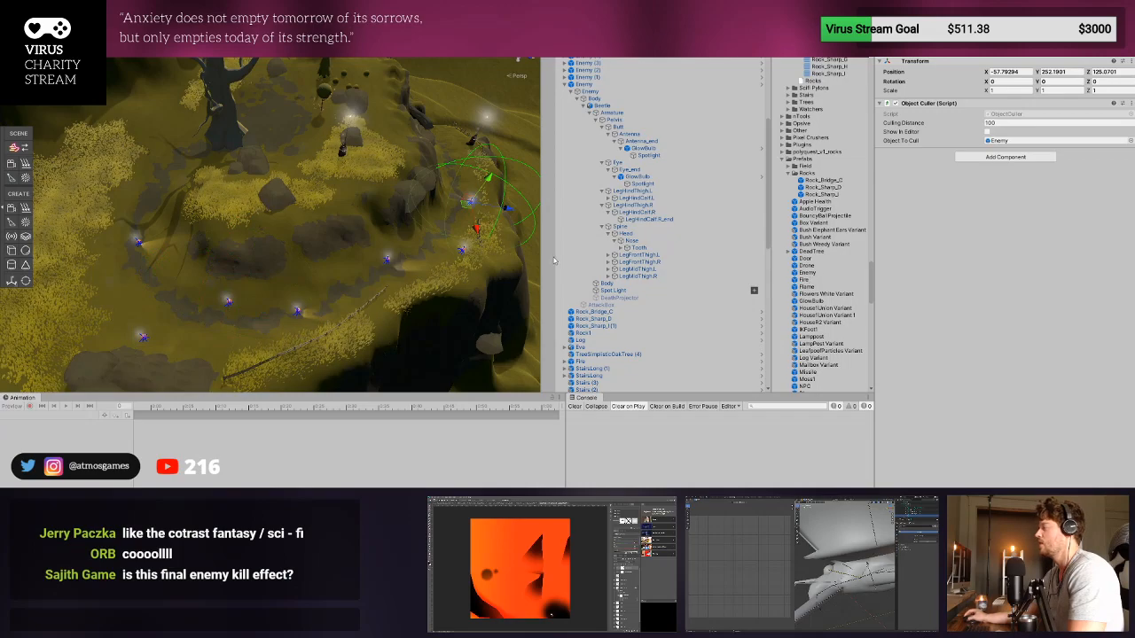
pyautogui.moveTo(807, 272); pyautogui.dragTo(116, 325)
pyautogui.moveTo(270, 280); pyautogui.dragTo(342, 197)
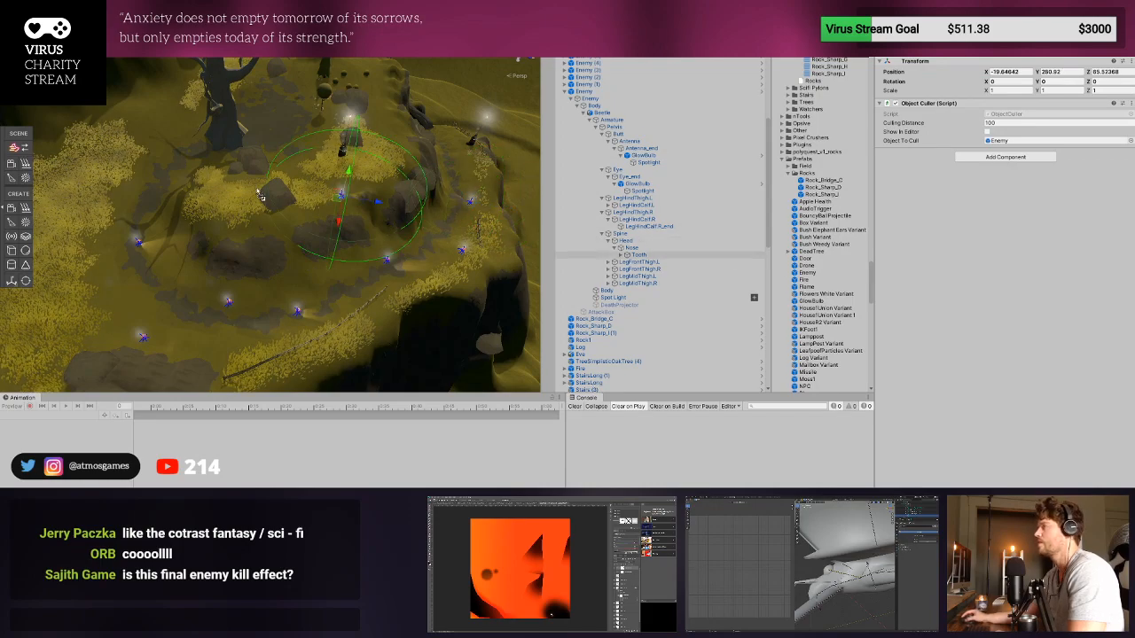
pyautogui.moveTo(182, 140); pyautogui.dragTo(165, 133)
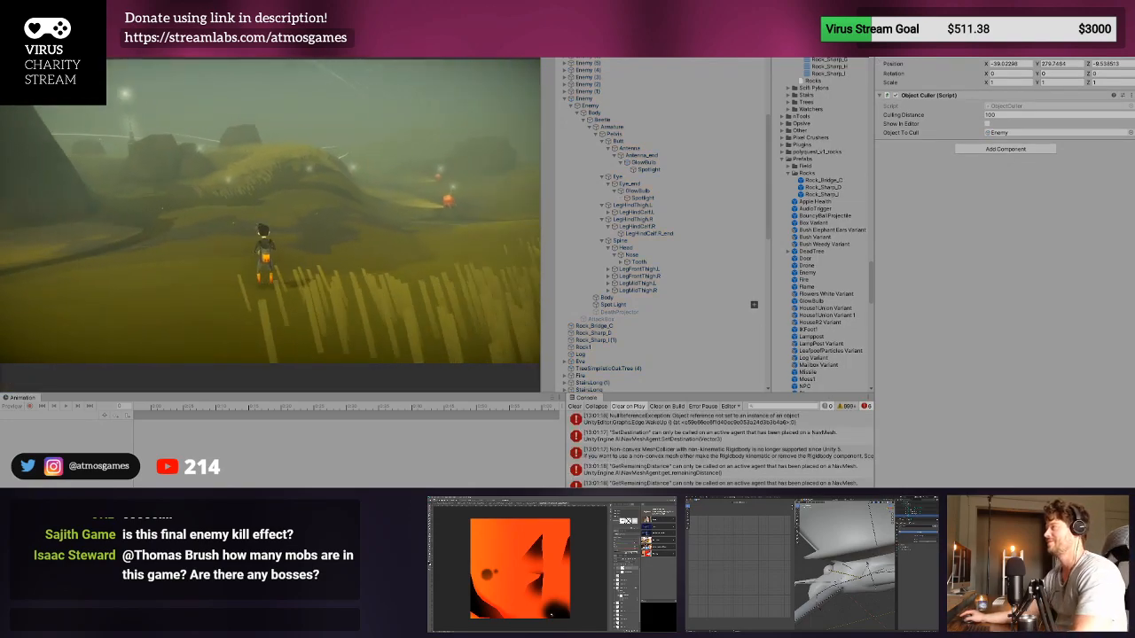
# - Run the character across the hilly terrain towards the glowing beetle enemies, inspect one up close, and stop the playtest
pyautogui.press('d')
pyautogui.press('w')
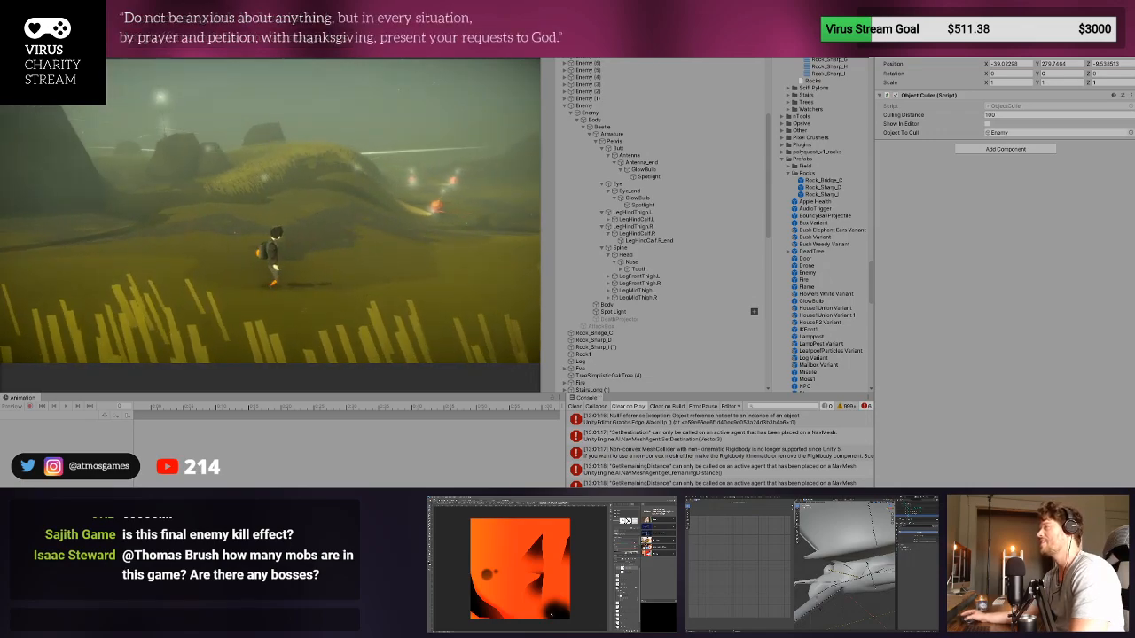
pyautogui.press('w')
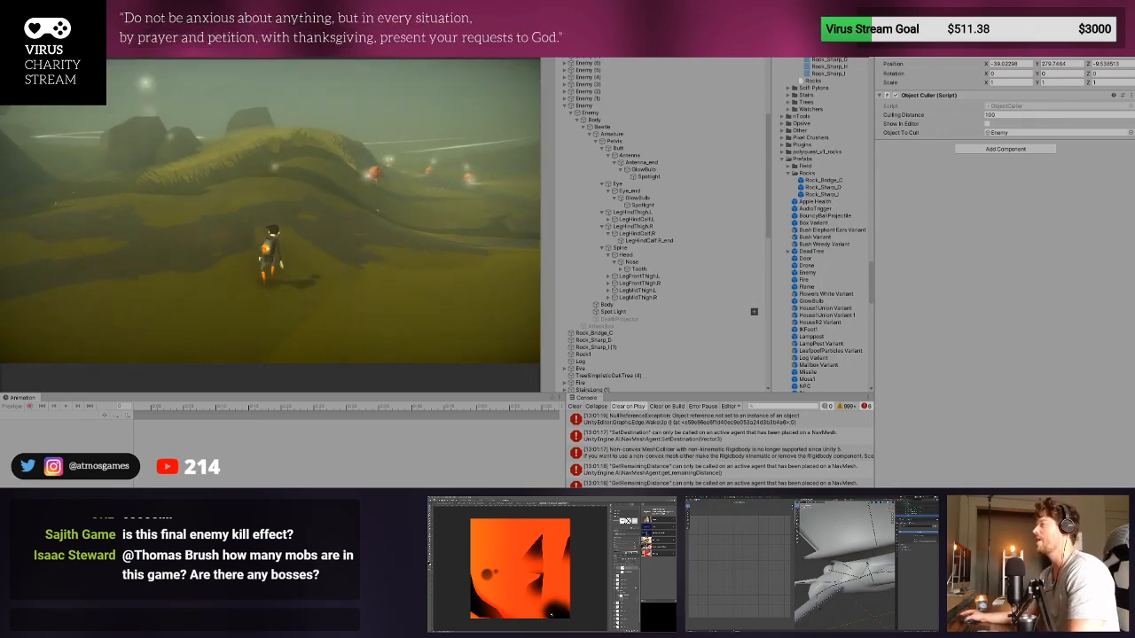
pyautogui.press('w')
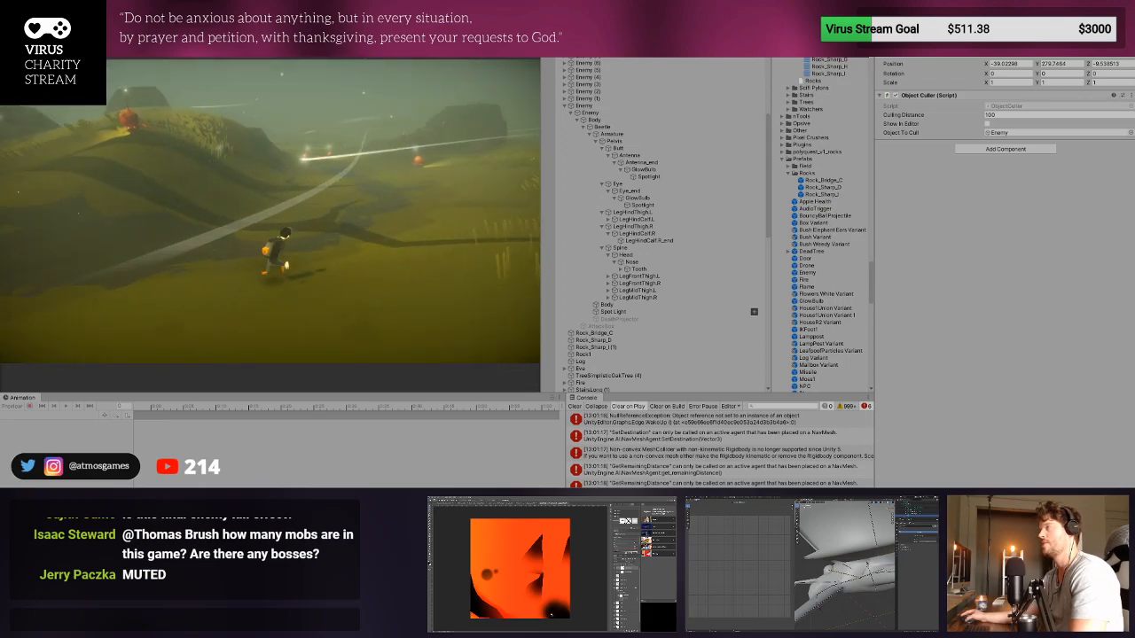
pyautogui.press('w')
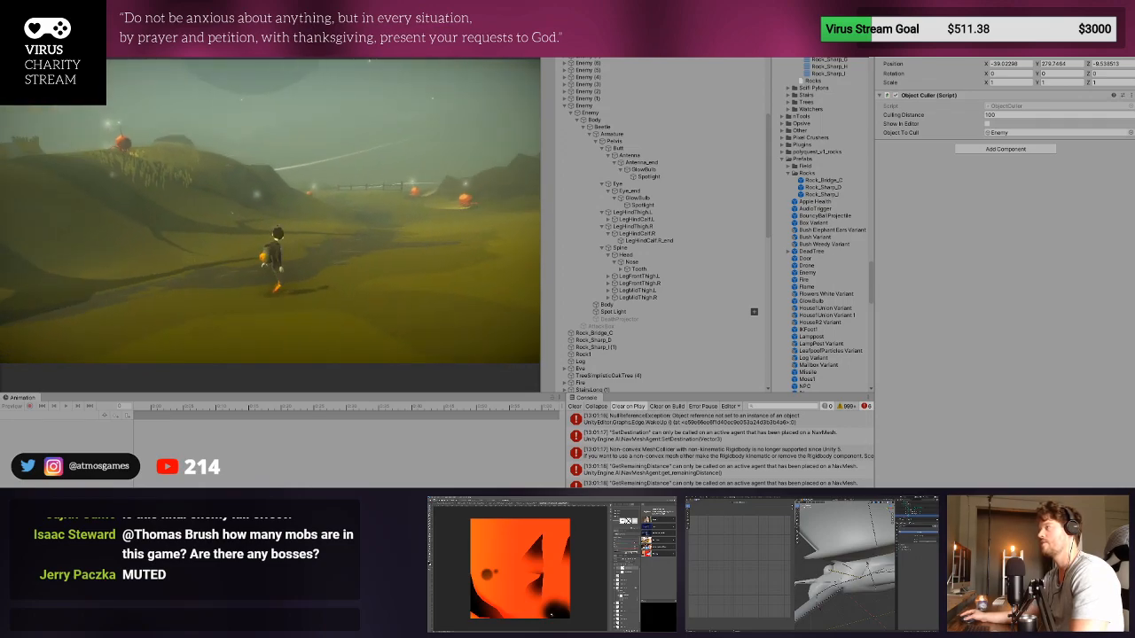
pyautogui.press('w')
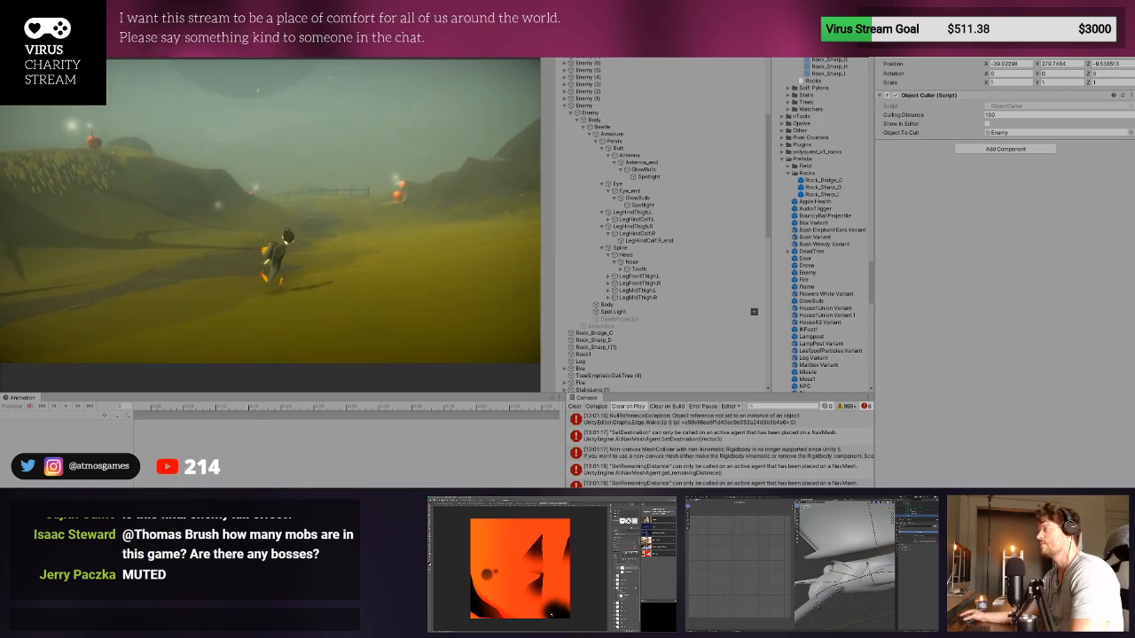
pyautogui.press('w')
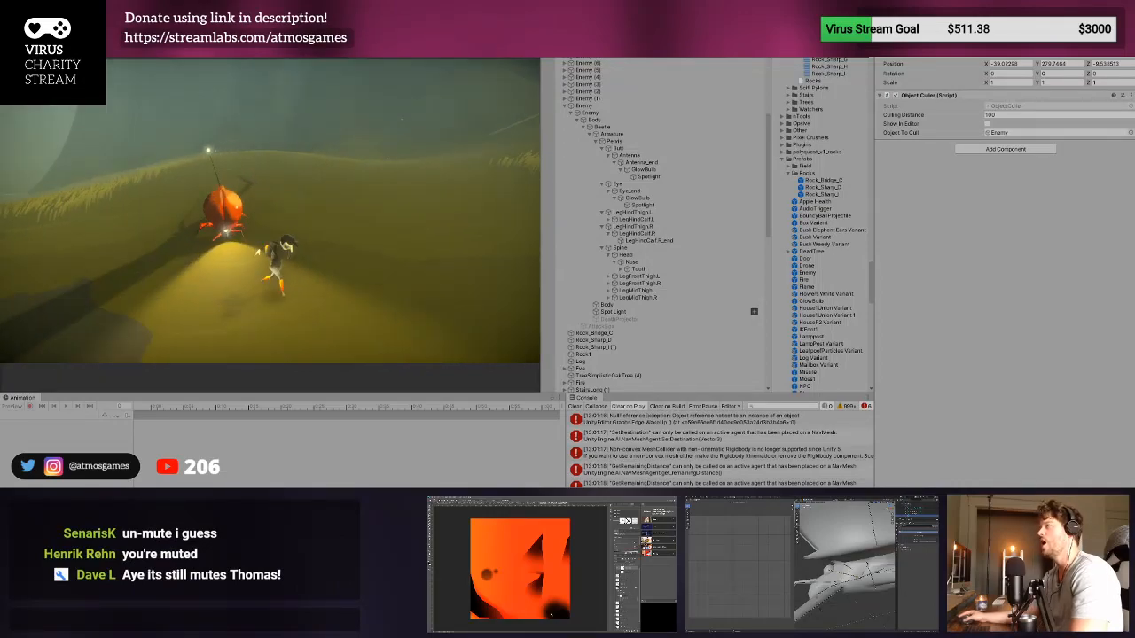
pyautogui.hotkey('ctrl', 'p')
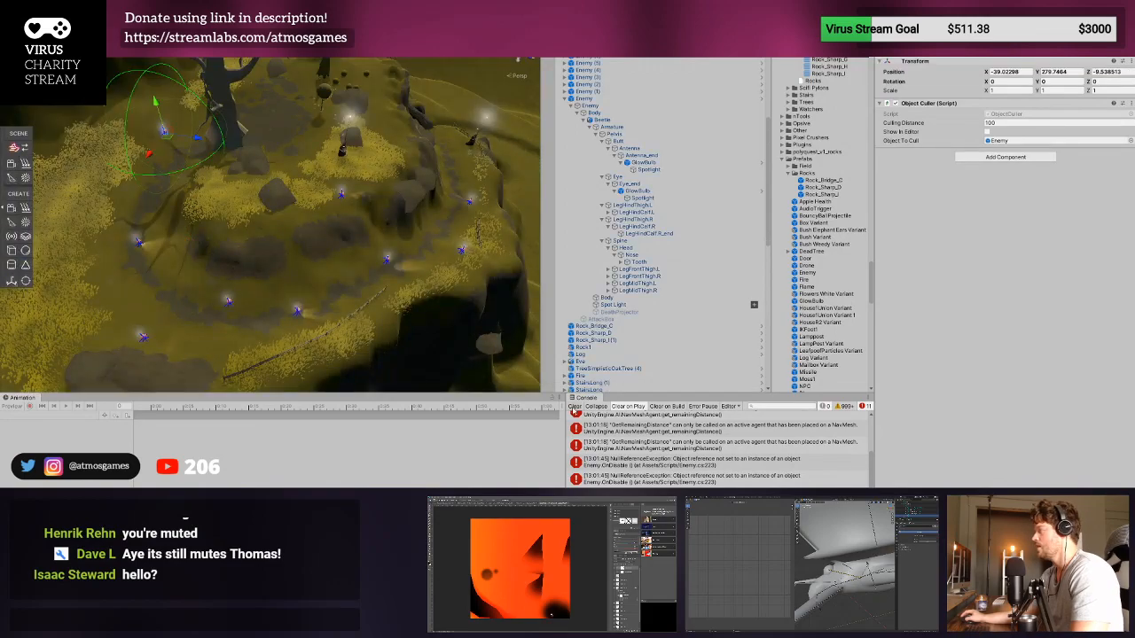
# - Open the Enemy prefab, give the Lens Flare on the antenna bulb's Spotlight a mixed Ignore Layers selection, and return to the level
pyautogui.click(227, 302)
pyautogui.click(228, 302)
pyautogui.scroll(5, 709, 221)
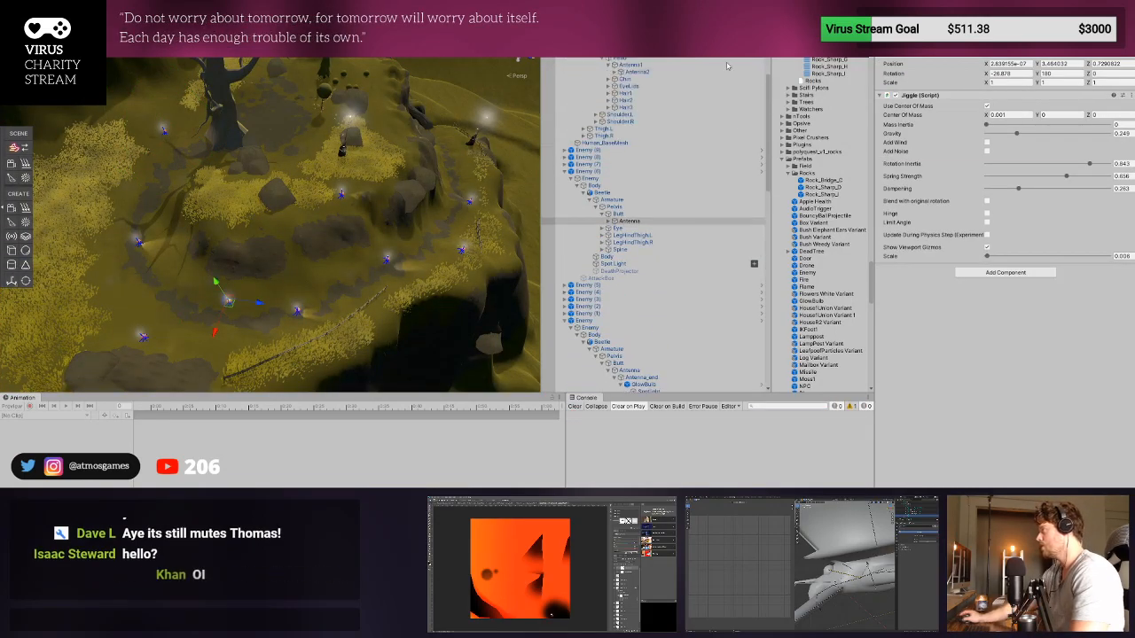
pyautogui.click(743, 172)
pyautogui.doubleClick(763, 174)
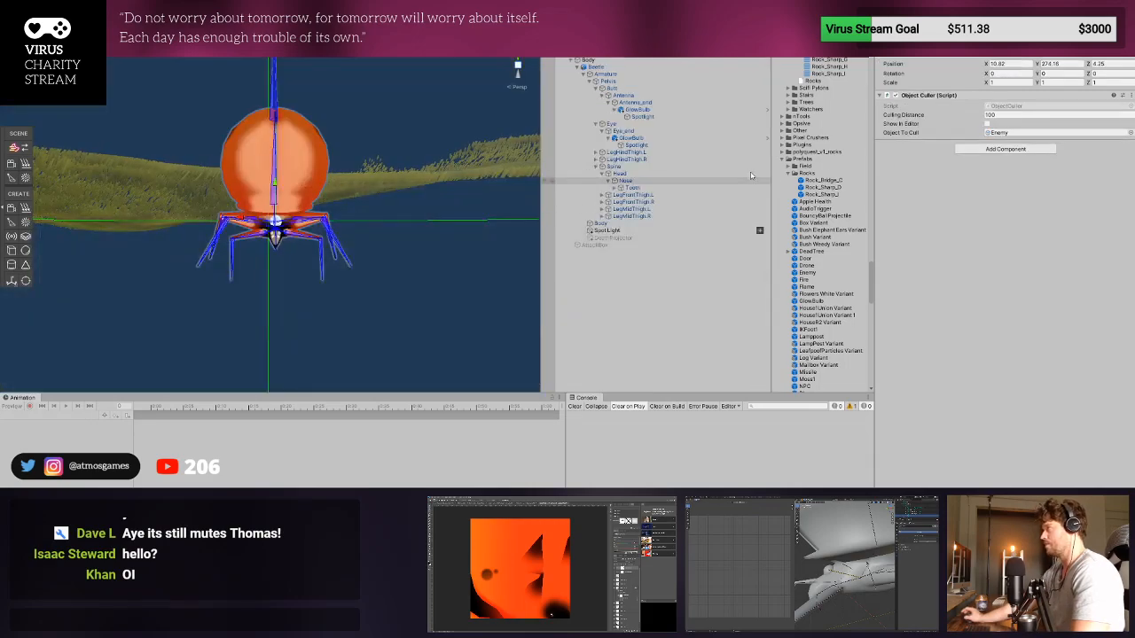
pyautogui.moveTo(341, 154); pyautogui.dragTo(368, 258, button='middle')
pyautogui.scroll(6, 307, 155)
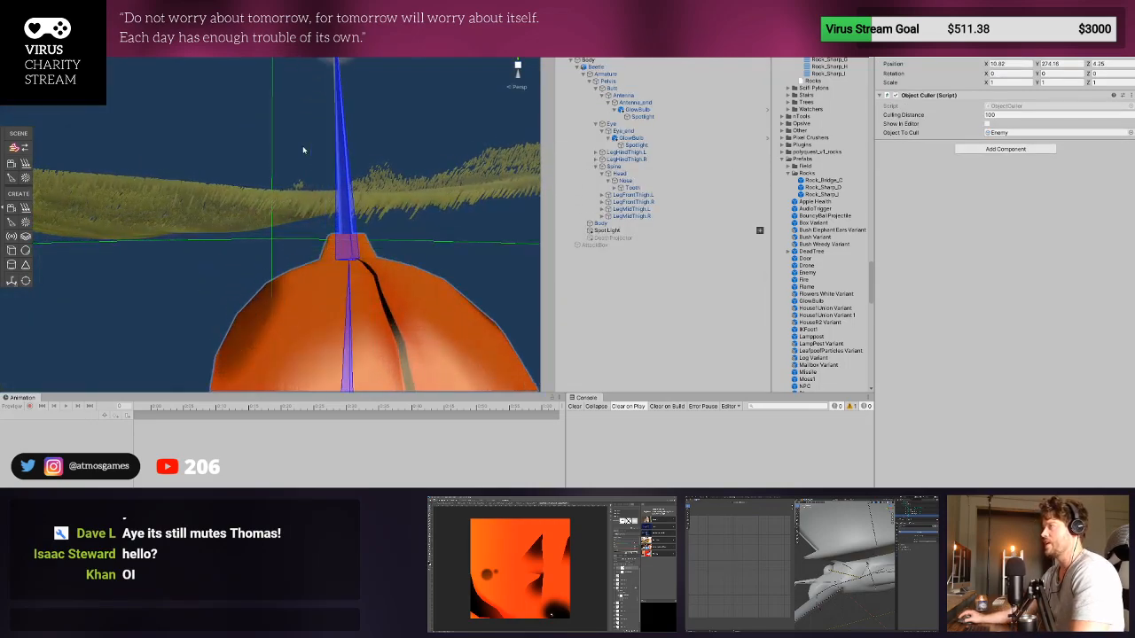
pyautogui.moveTo(304, 150); pyautogui.dragTo(291, 237, button='middle')
pyautogui.click(329, 120)
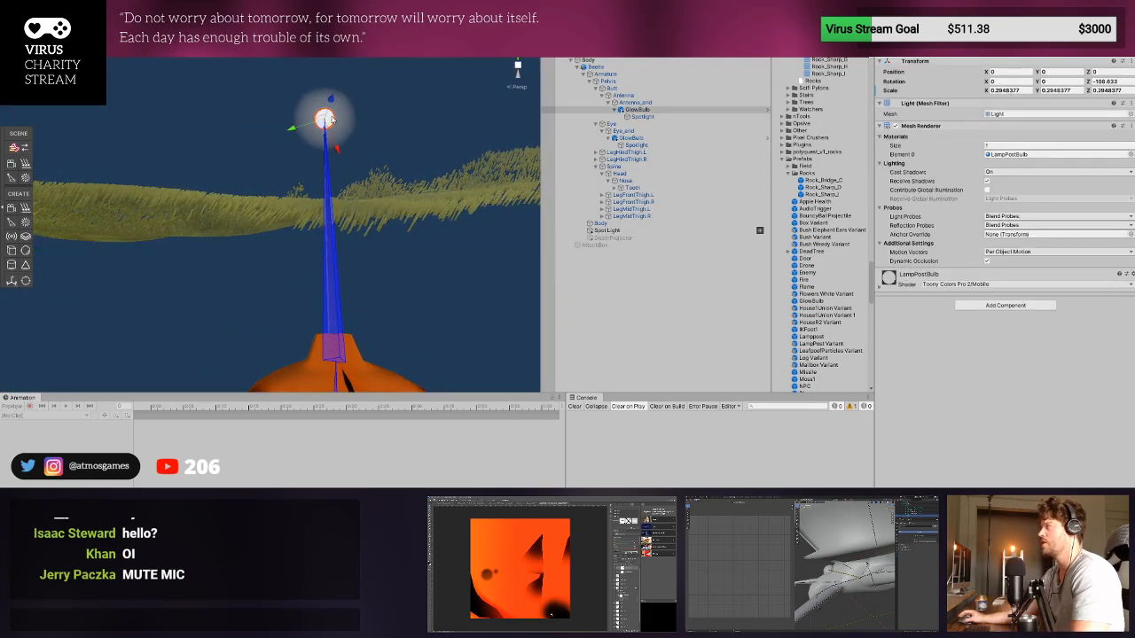
pyautogui.click(645, 116)
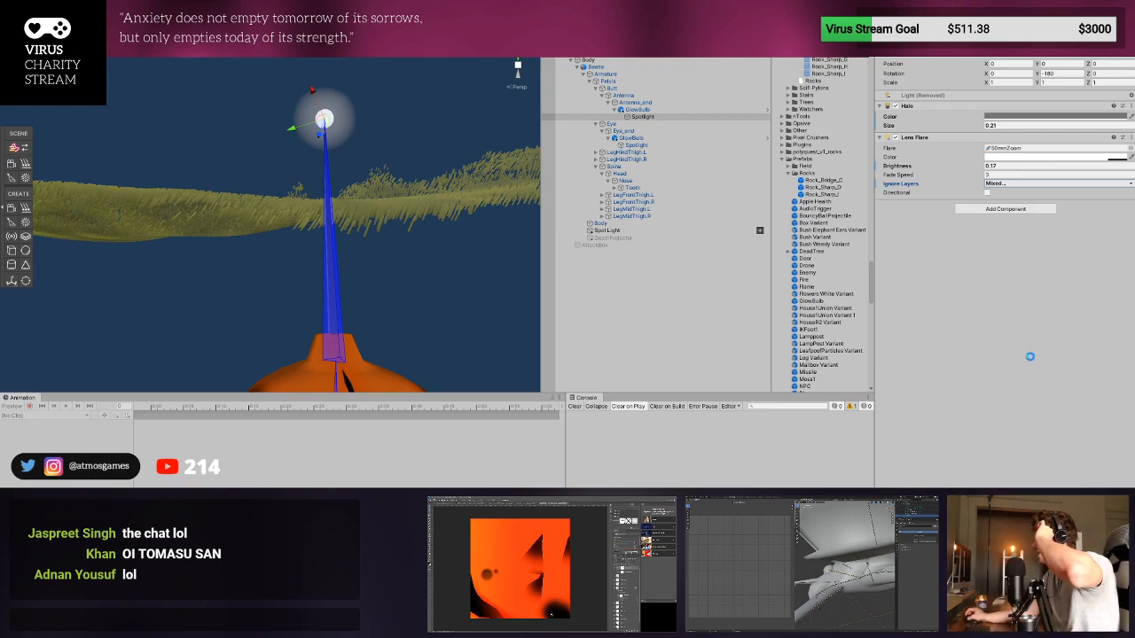
pyautogui.click(547, 36)
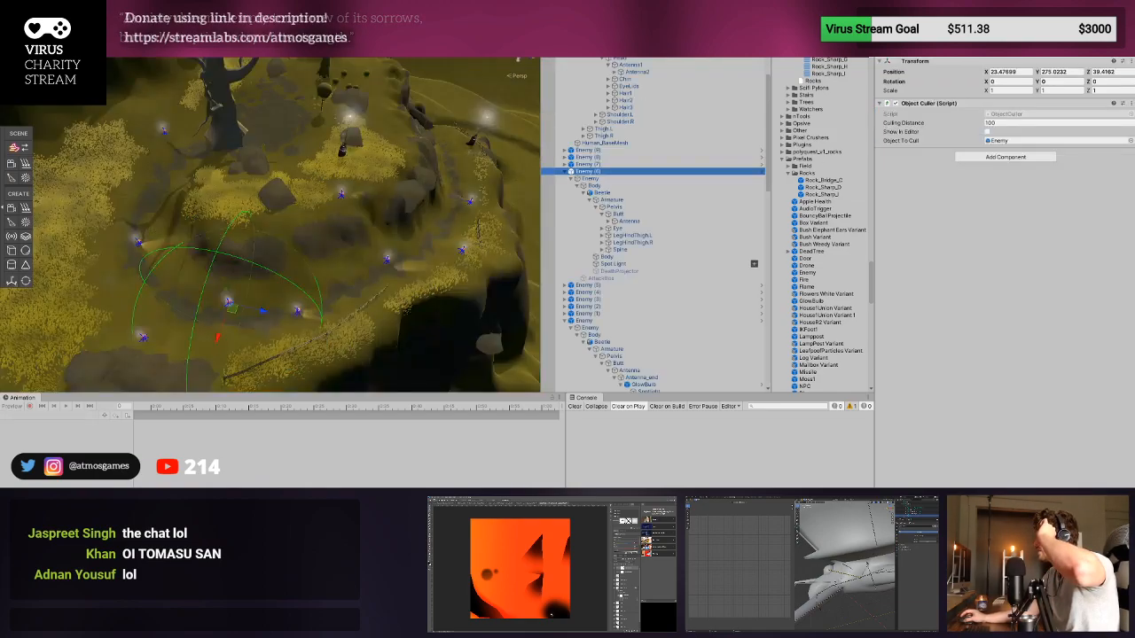
# - Set the Lens Flare brightness on the Enemy prefab's antenna Spotlight to 0.05 and view the beetle in the level
pyautogui.moveTo(326, 238); pyautogui.dragTo(281, 177, button='middle')
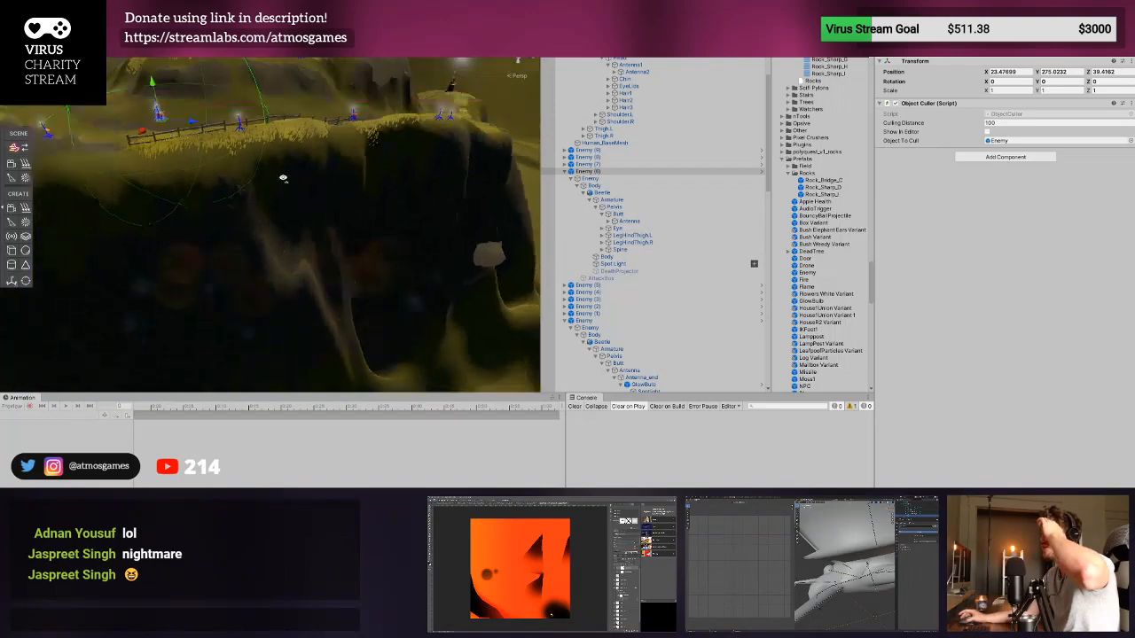
pyautogui.keyDown('alt'); pyautogui.moveTo(281, 178); pyautogui.dragTo(251, 154); pyautogui.keyUp('alt')
pyautogui.moveTo(251, 154)
pyautogui.mouseDown(button='middle')
pyautogui.moveTo(257, 120)
pyautogui.moveTo(253, 157)
pyautogui.mouseUp(button='middle')
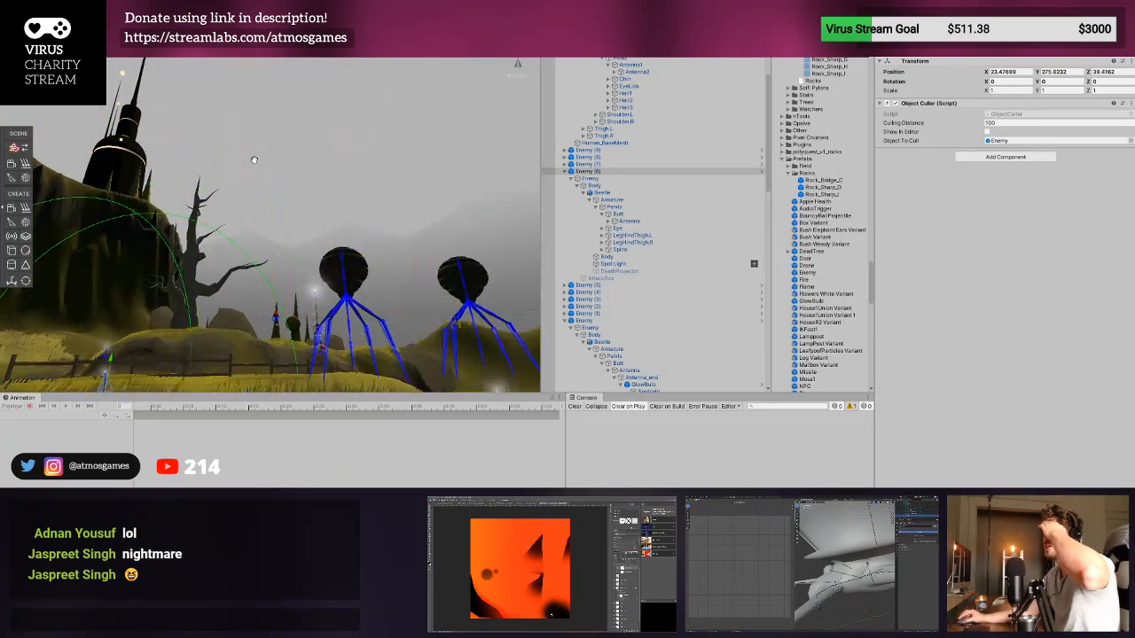
pyautogui.moveTo(272, 222); pyautogui.dragTo(322, 318, button='right')
pyautogui.scroll(2, 288, 264)
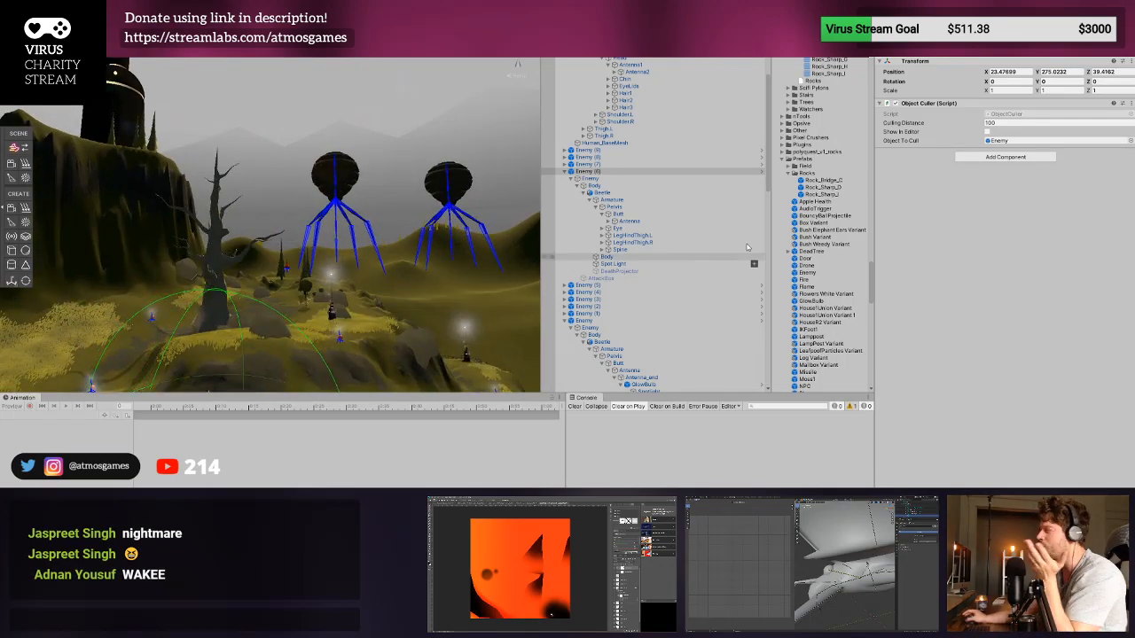
pyautogui.click(762, 172)
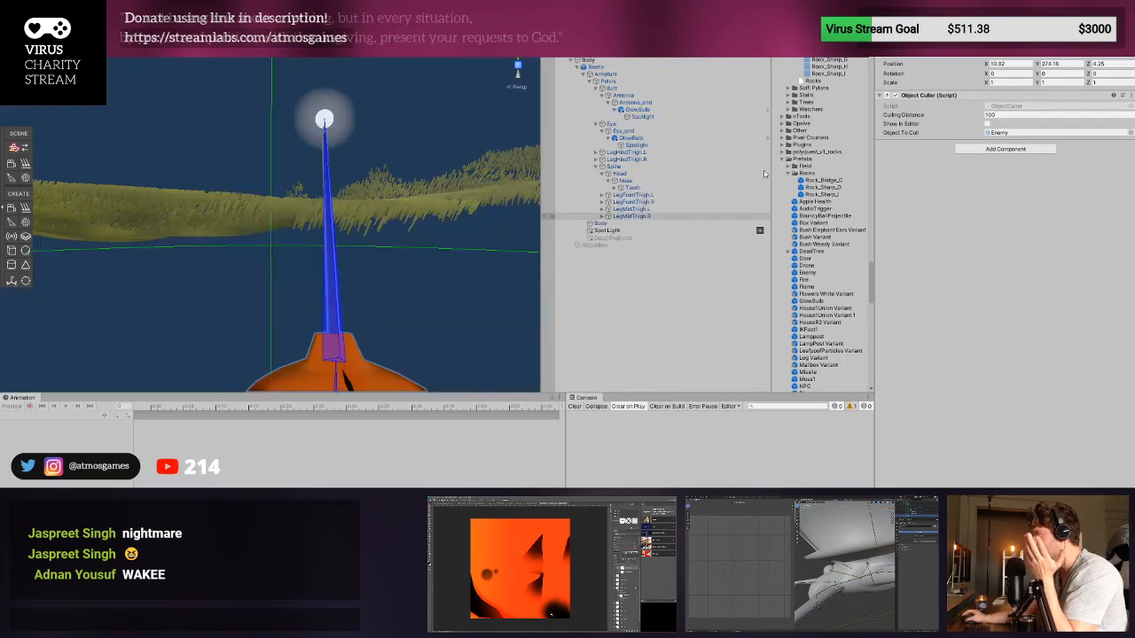
pyautogui.click(642, 117)
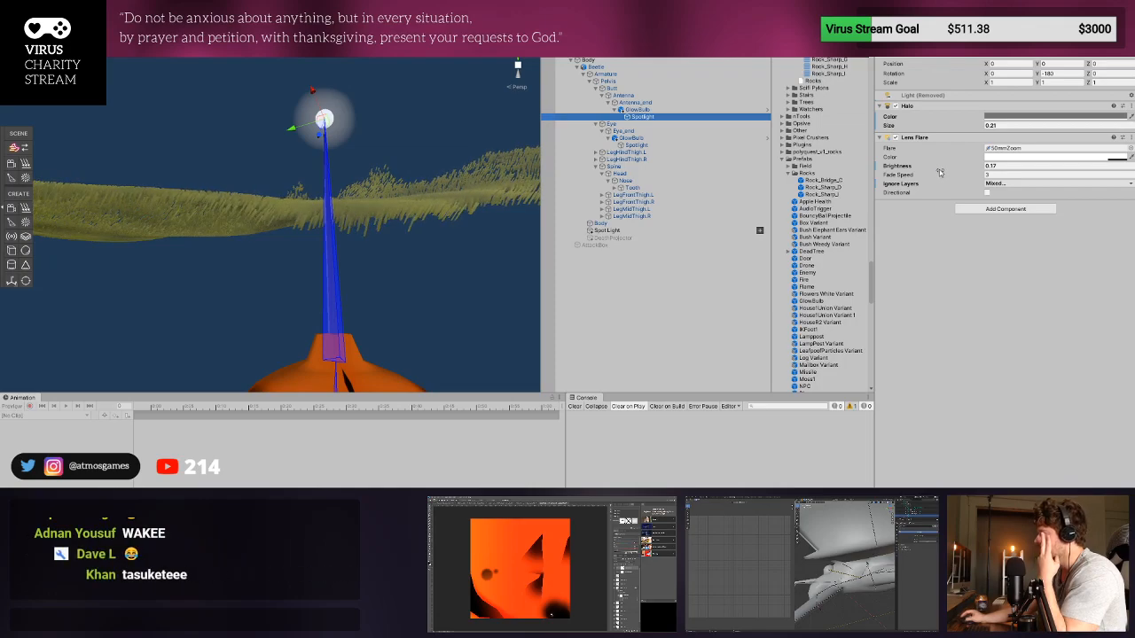
pyautogui.scroll(-2, 405, 203)
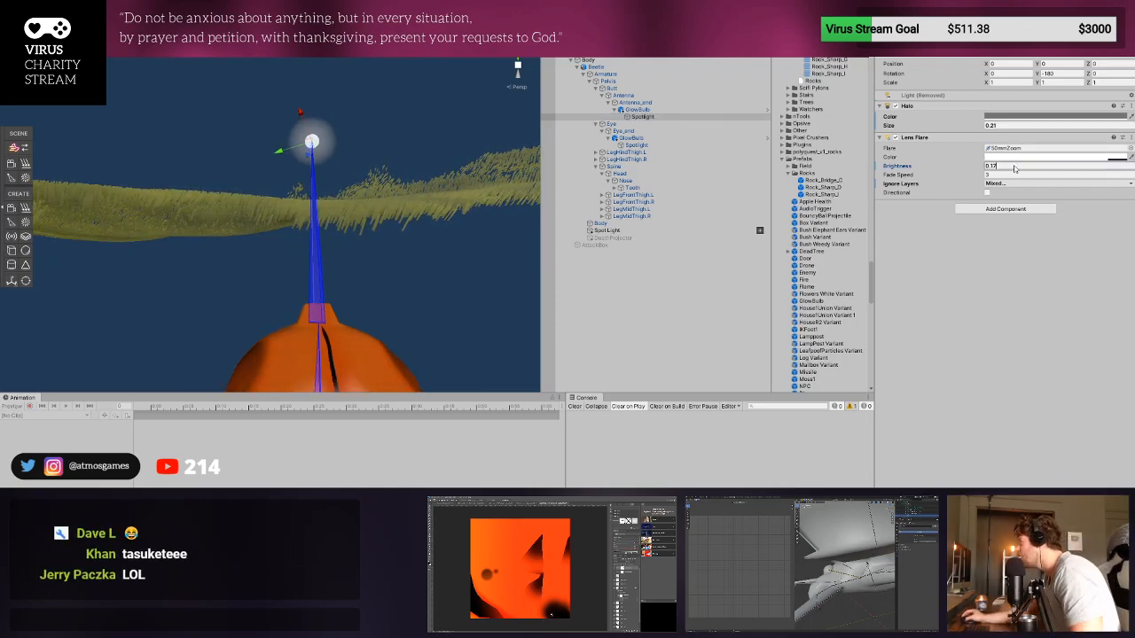
pyautogui.moveTo(998, 168); pyautogui.dragTo(992, 168)
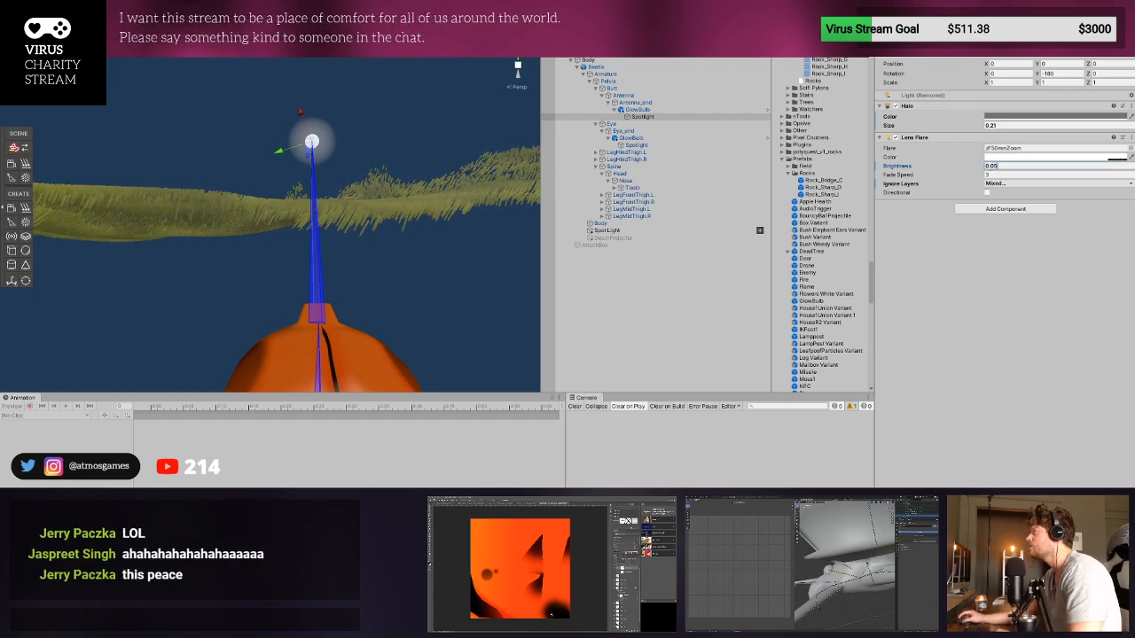
pyautogui.click(547, 45)
pyautogui.moveTo(232, 244); pyautogui.dragTo(282, 274, button='right')
pyautogui.press('w')
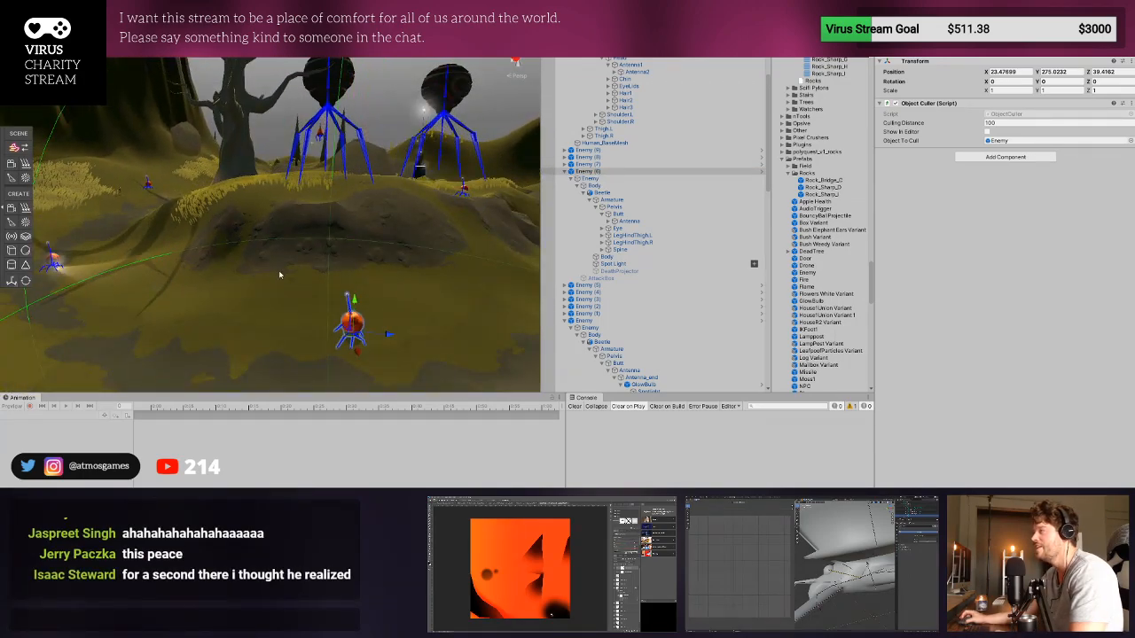
# - Set the antenna Spotlight's Lens Flare brightness in the Enemy prefab to 0.1 and return to the level
pyautogui.click(761, 172)
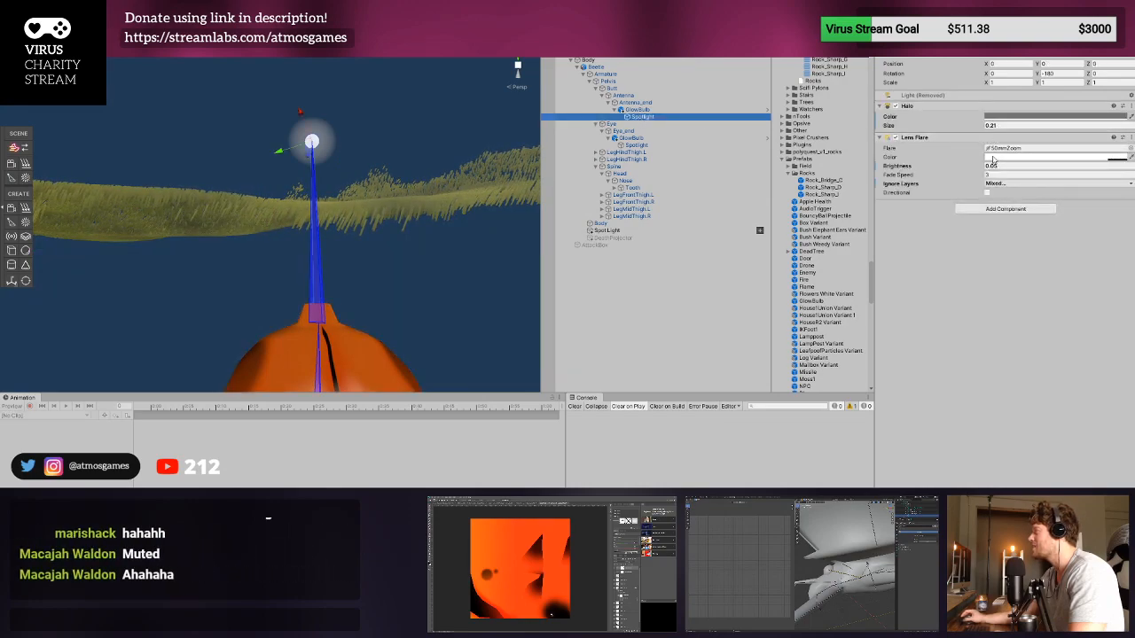
pyautogui.write('0.1')
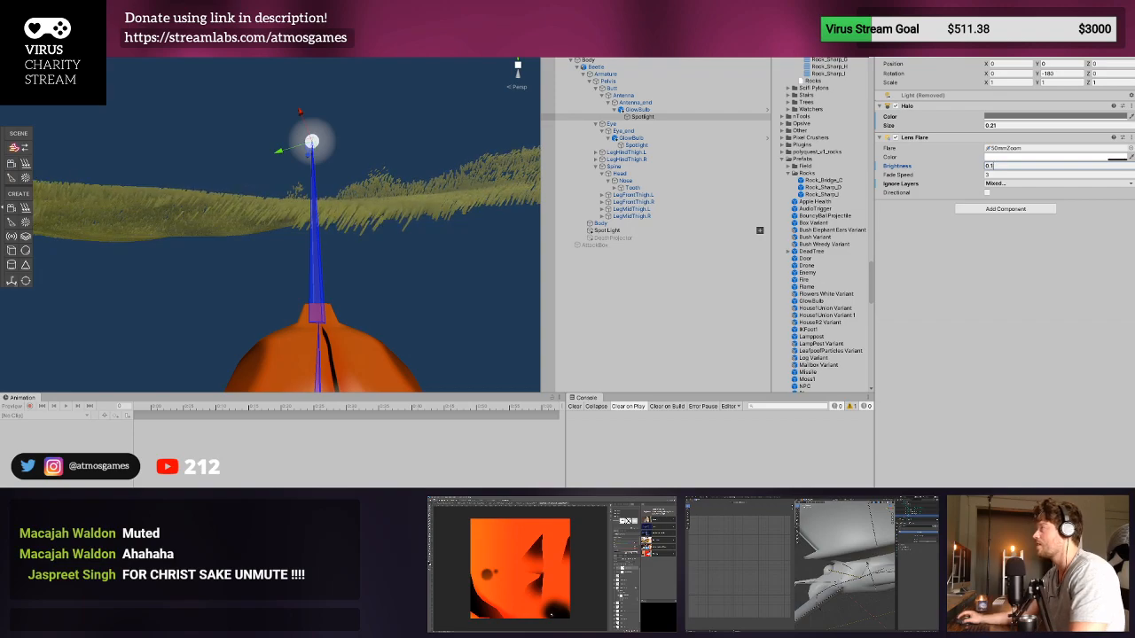
pyautogui.click(546, 37)
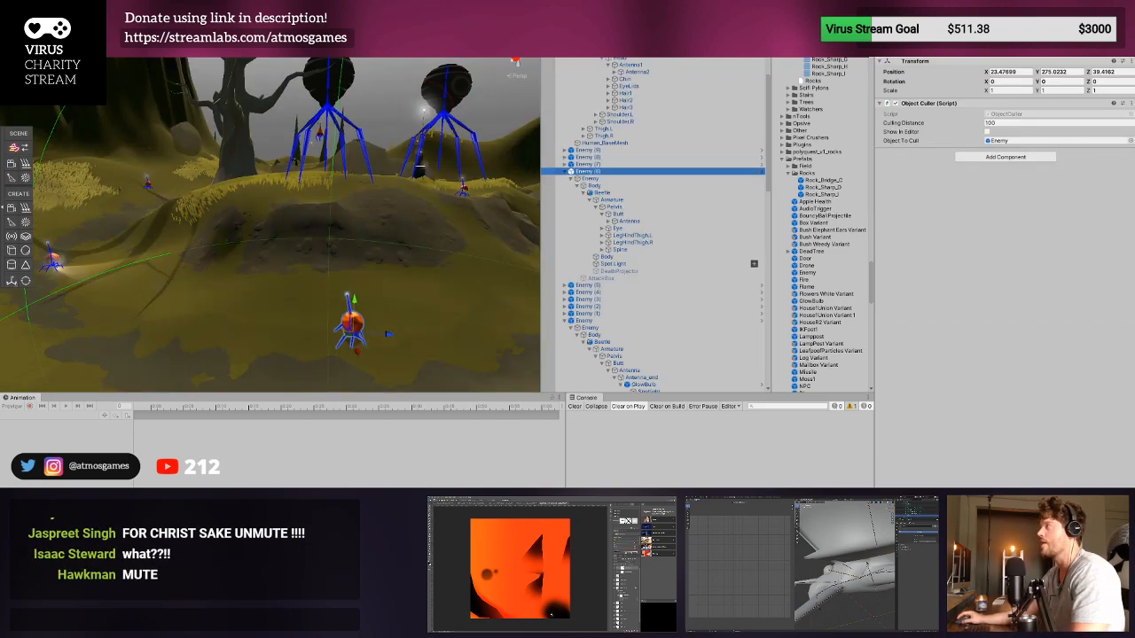
# - Playtest the game to check the beetle's antenna glow, stop it, and clear the console
pyautogui.hotkey('ctrl', 'p')
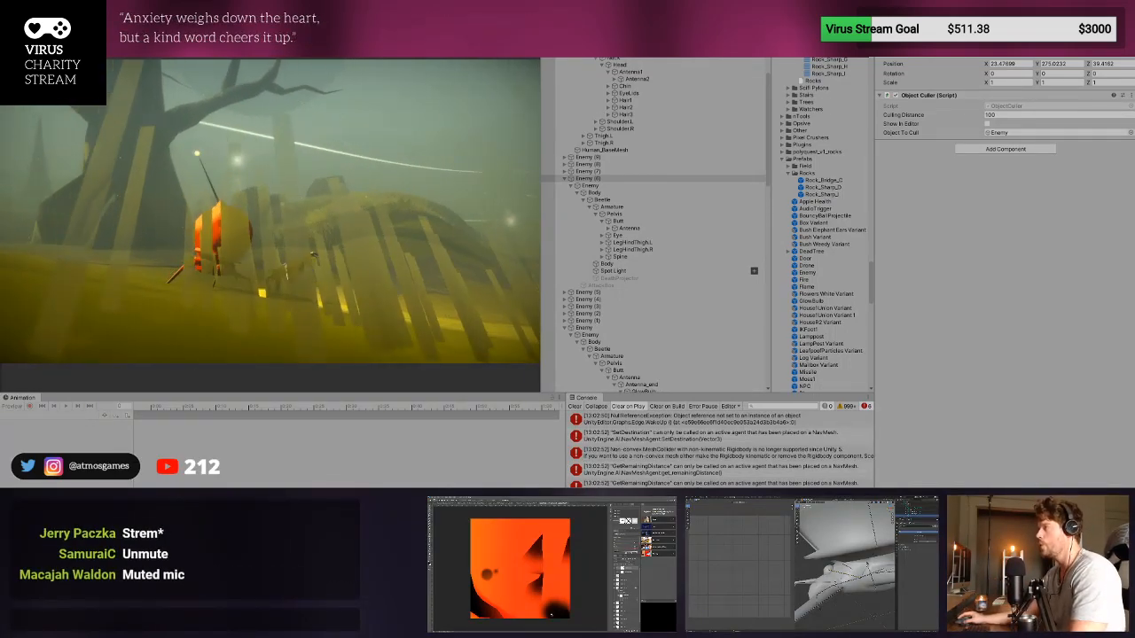
pyautogui.hotkey('ctrl', 'p')
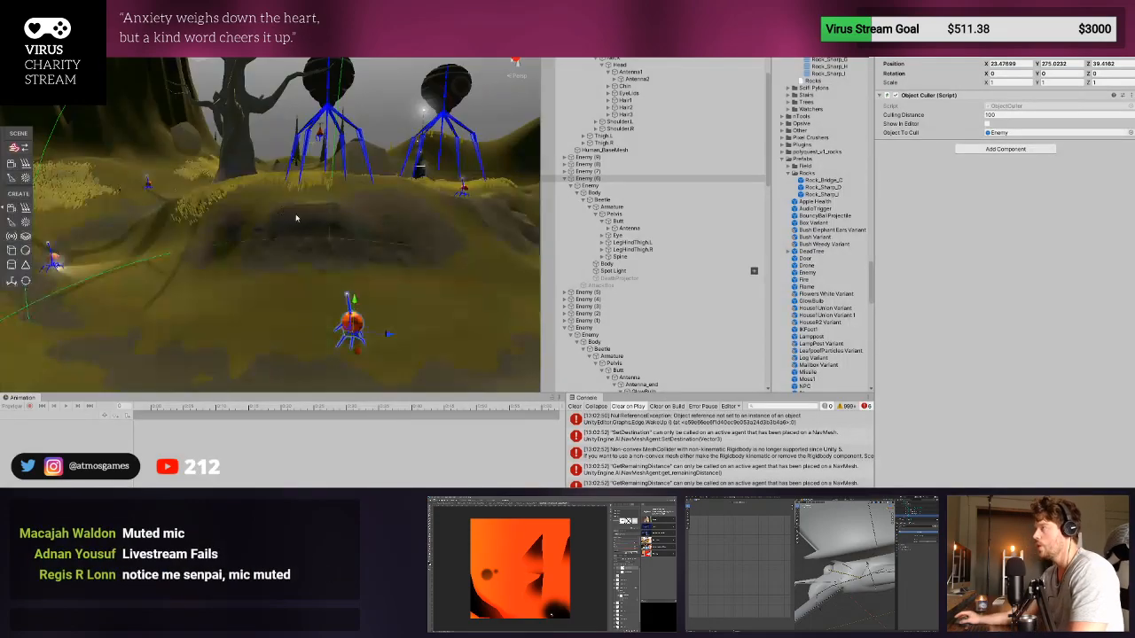
pyautogui.click(575, 406)
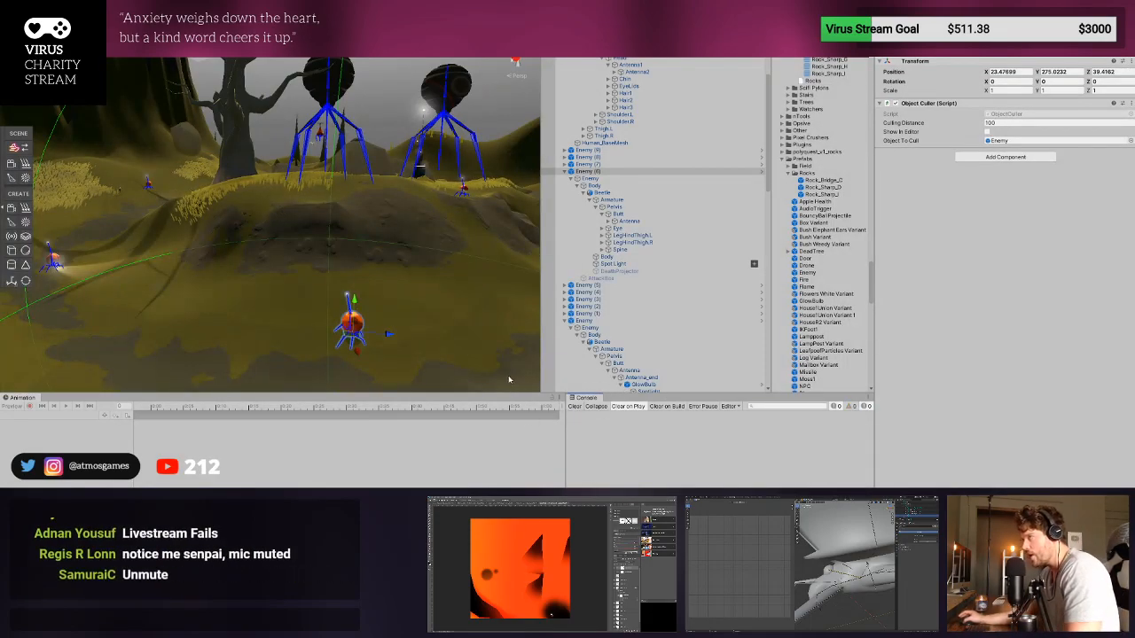
# - Inspect the beetle below the mound up close in the level, briefly open its Enemy prefab, and return to the scene
pyautogui.moveTo(384, 320); pyautogui.dragTo(248, 261, button='right')
pyautogui.press('w')
pyautogui.scroll(3, 230, 319)
pyautogui.press('s')
pyautogui.press('f')
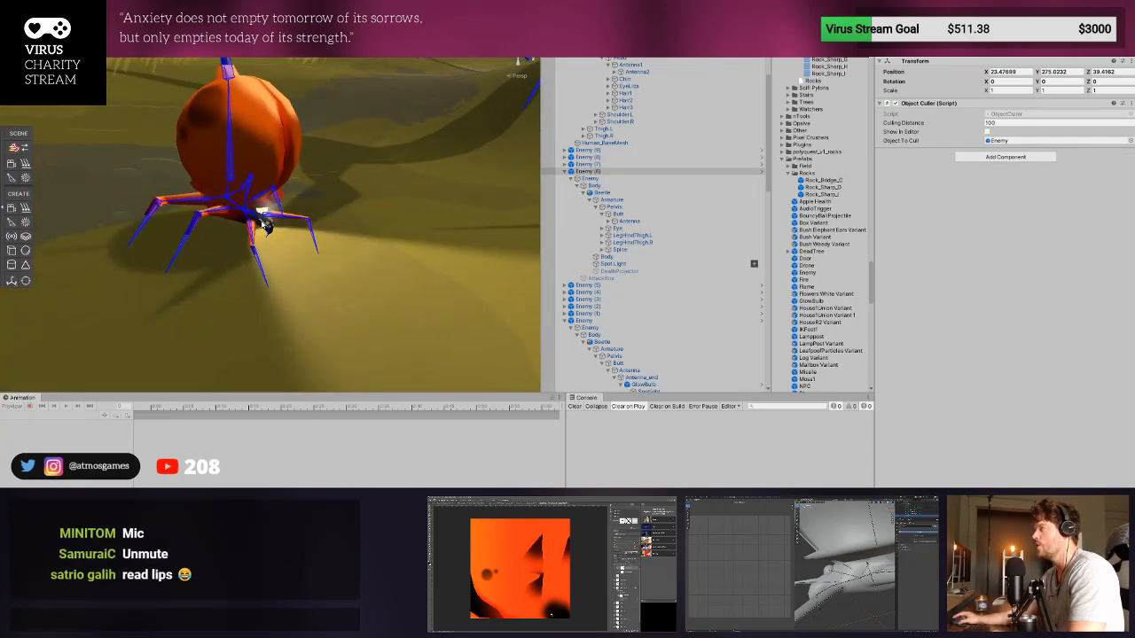
pyautogui.click(762, 172)
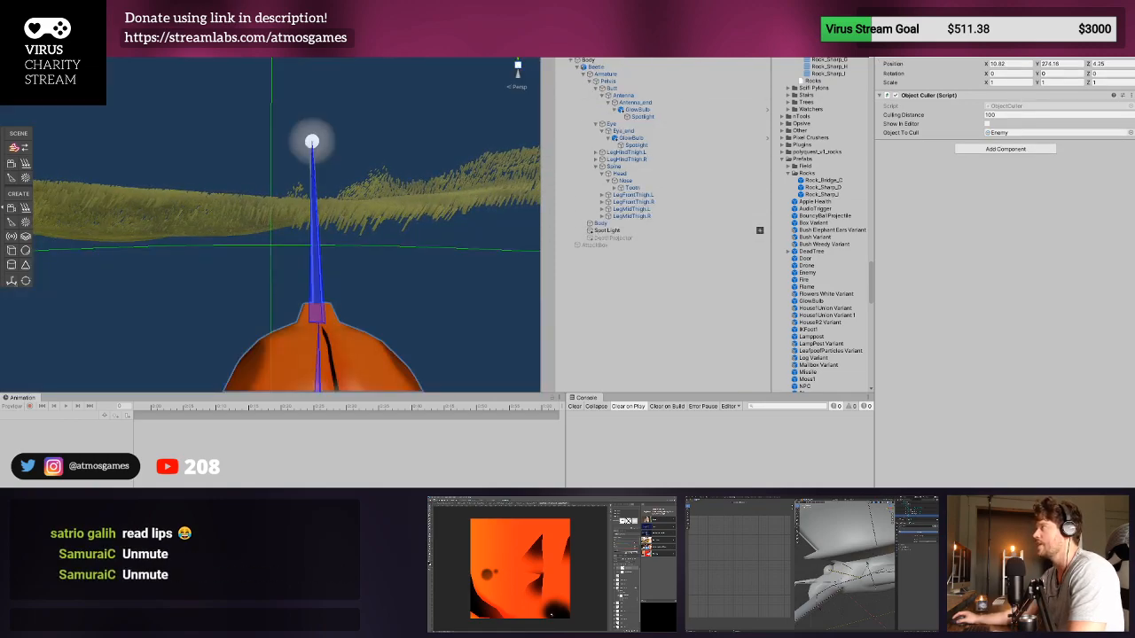
pyautogui.click(548, 36)
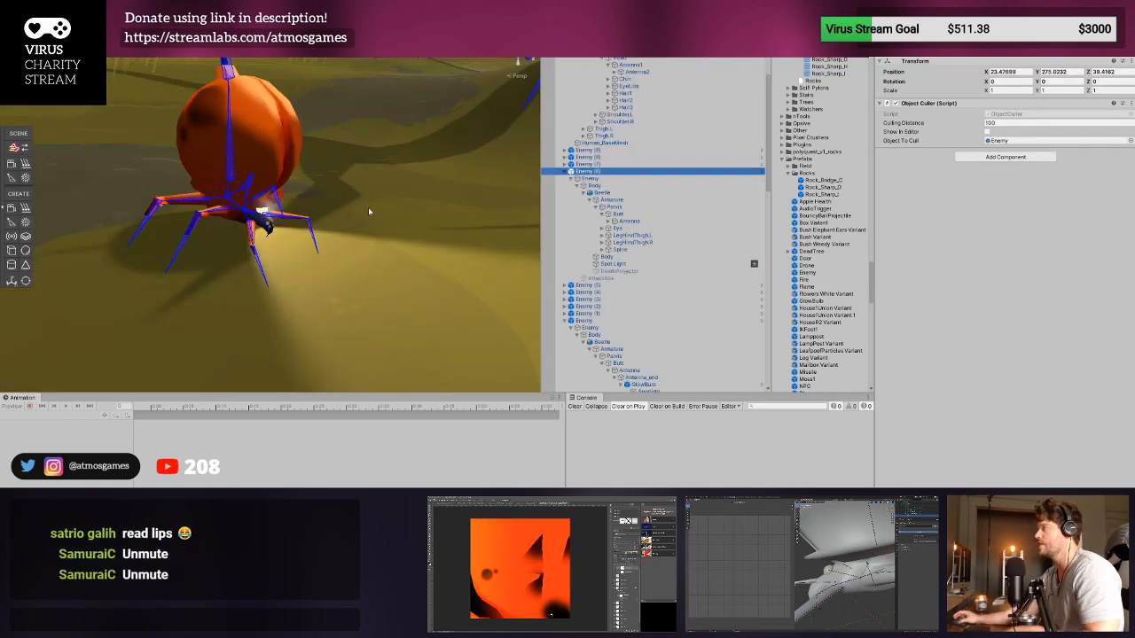
# - Inspect the Spot Light on the Enemy (6) beetle and the light cone it casts on the ground
pyautogui.click(612, 264)
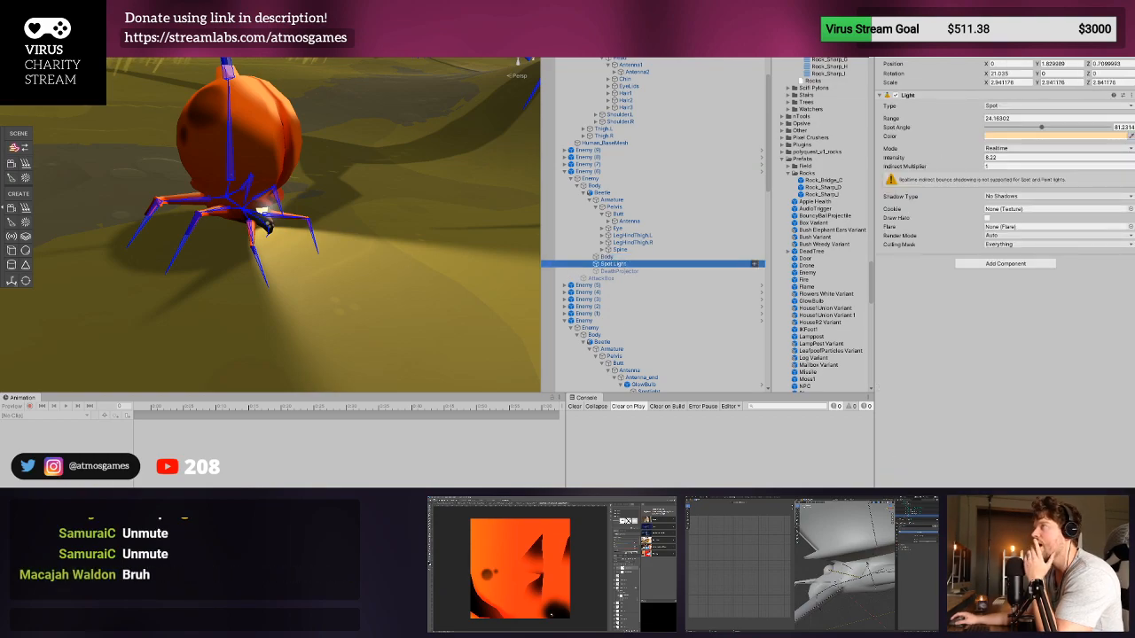
pyautogui.scroll(-5, 238, 217)
pyautogui.scroll(5, 292, 208)
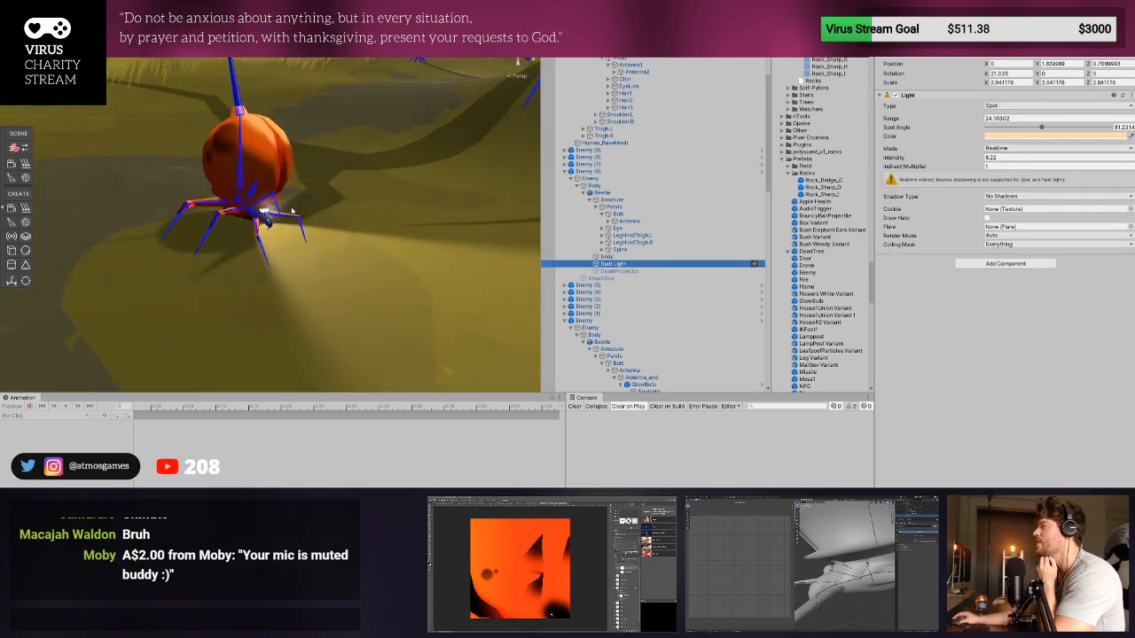
pyautogui.moveTo(292, 210); pyautogui.dragTo(350, 232, button='right')
pyautogui.scroll(-5, 324, 238)
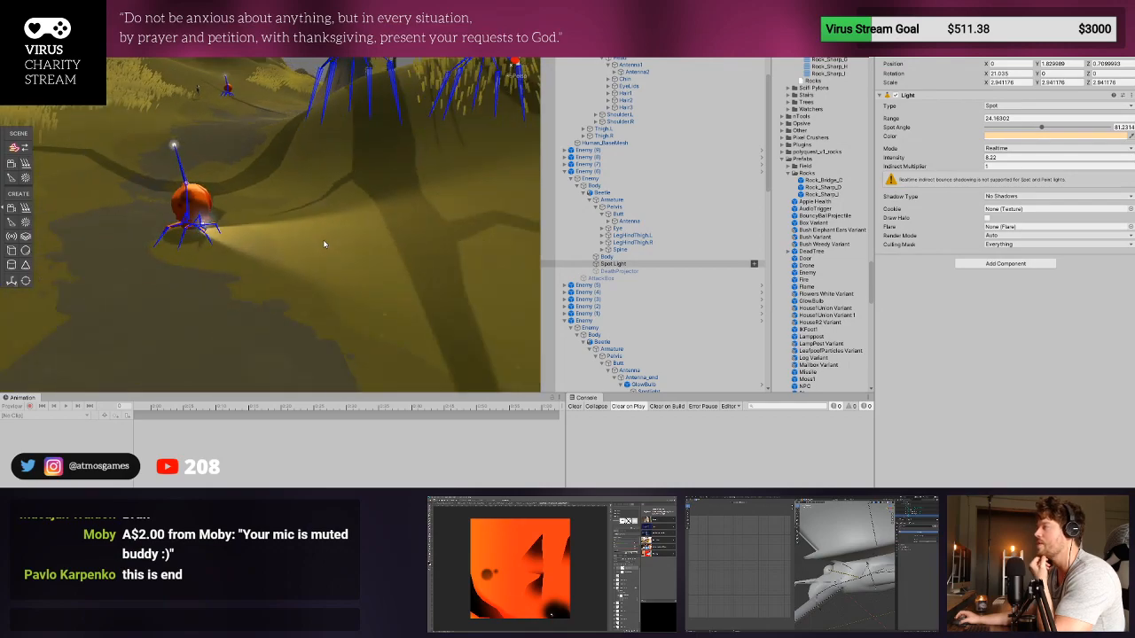
pyautogui.doubleClick(623, 264)
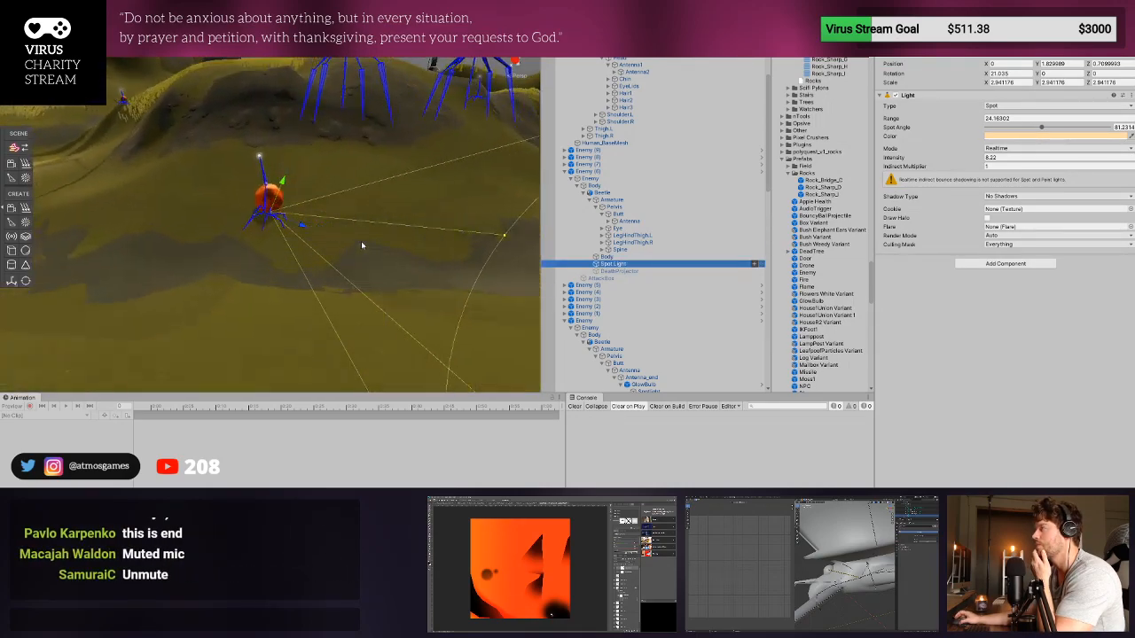
pyautogui.scroll(1, 592, 220)
pyautogui.scroll(-6, 124, 243)
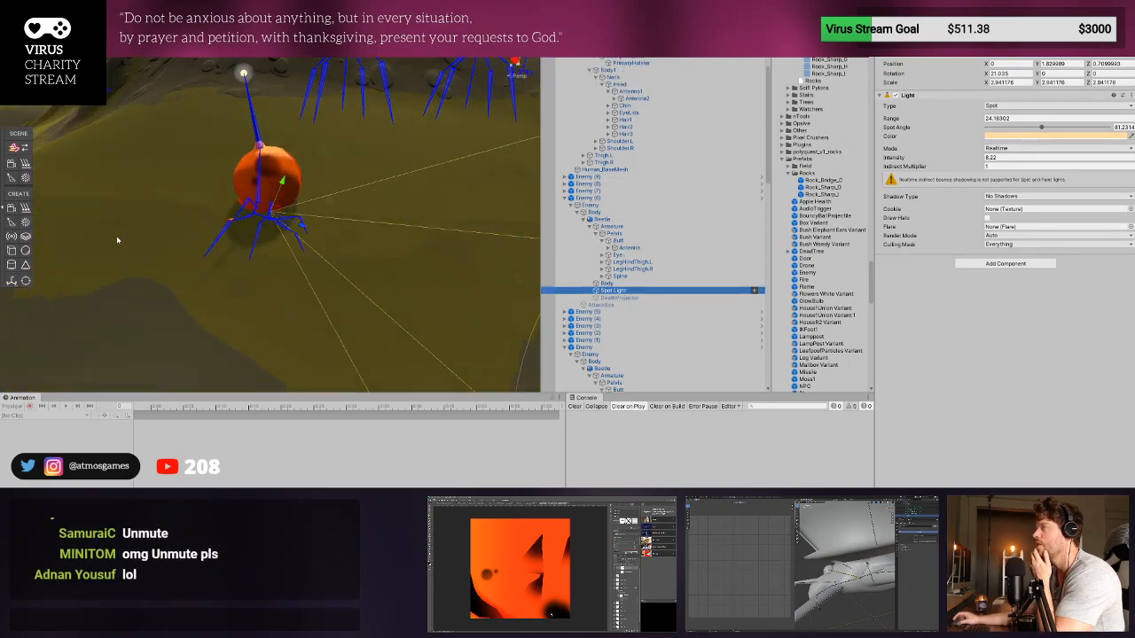
pyautogui.moveTo(479, 286); pyautogui.dragTo(346, 297, button='right')
# - Select the Enemy beetle beside the path and inspect its antenna GlowBulb Spotlight and body up close
pyautogui.click(164, 192)
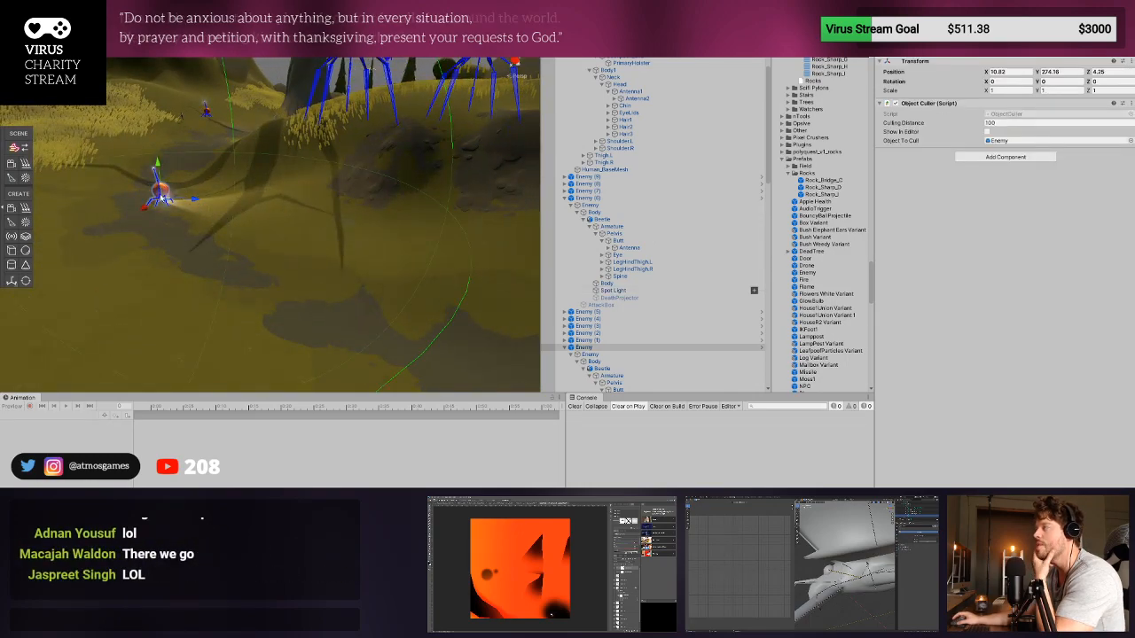
pyautogui.scroll(-2, 607, 366)
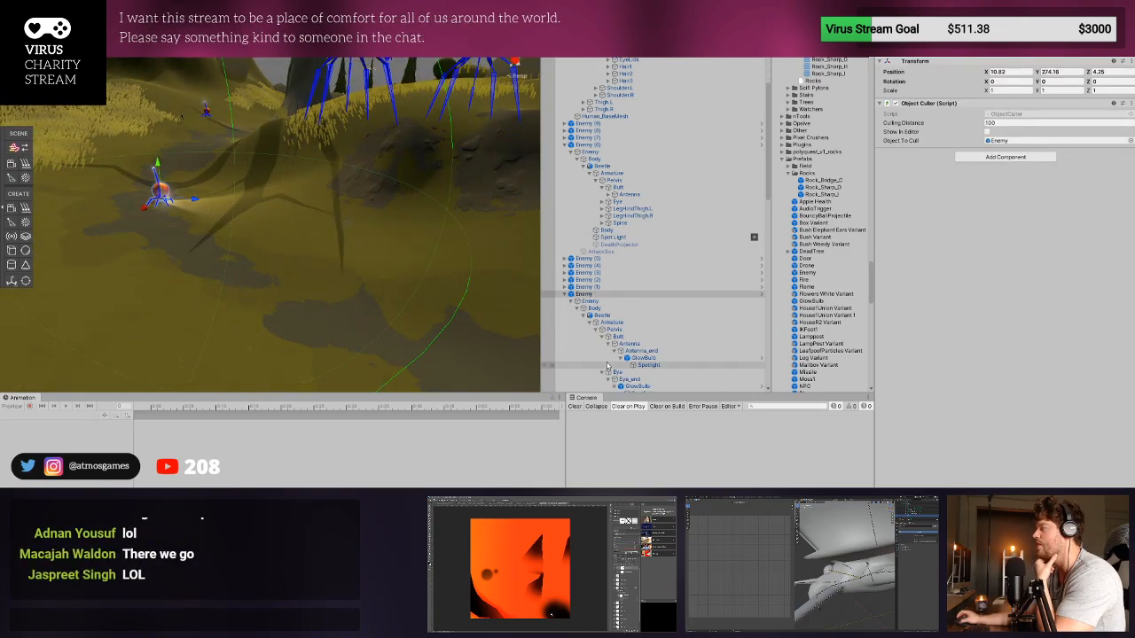
pyautogui.doubleClick(653, 366)
pyautogui.scroll(-6, 352, 326)
pyautogui.moveTo(352, 326); pyautogui.dragTo(310, 162, button='middle')
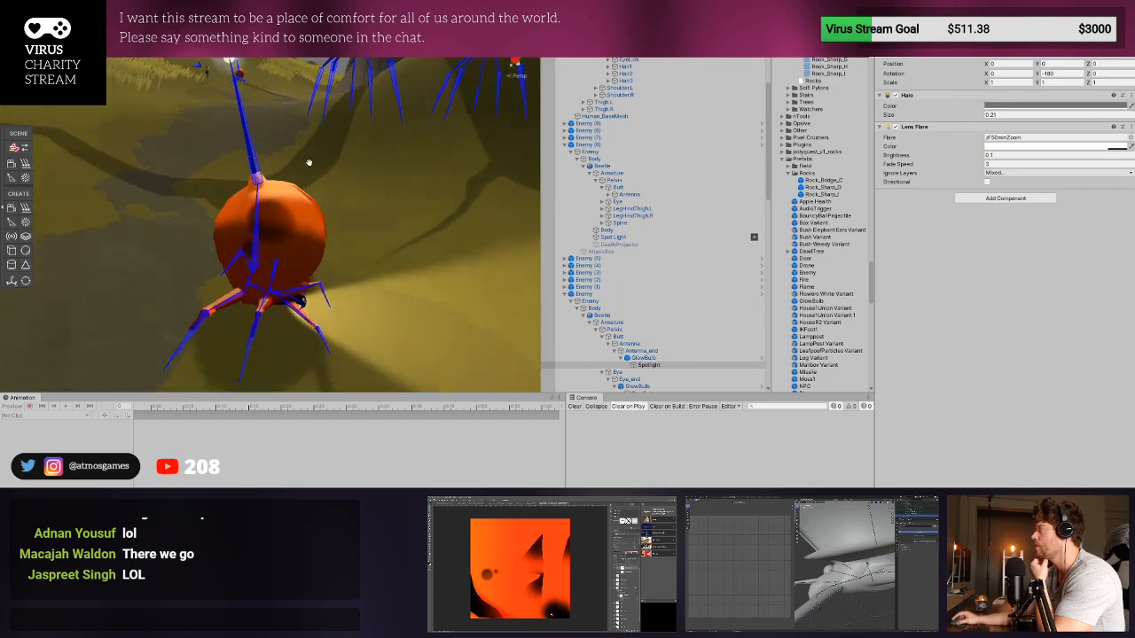
pyautogui.scroll(1, 306, 190)
pyautogui.click(293, 250)
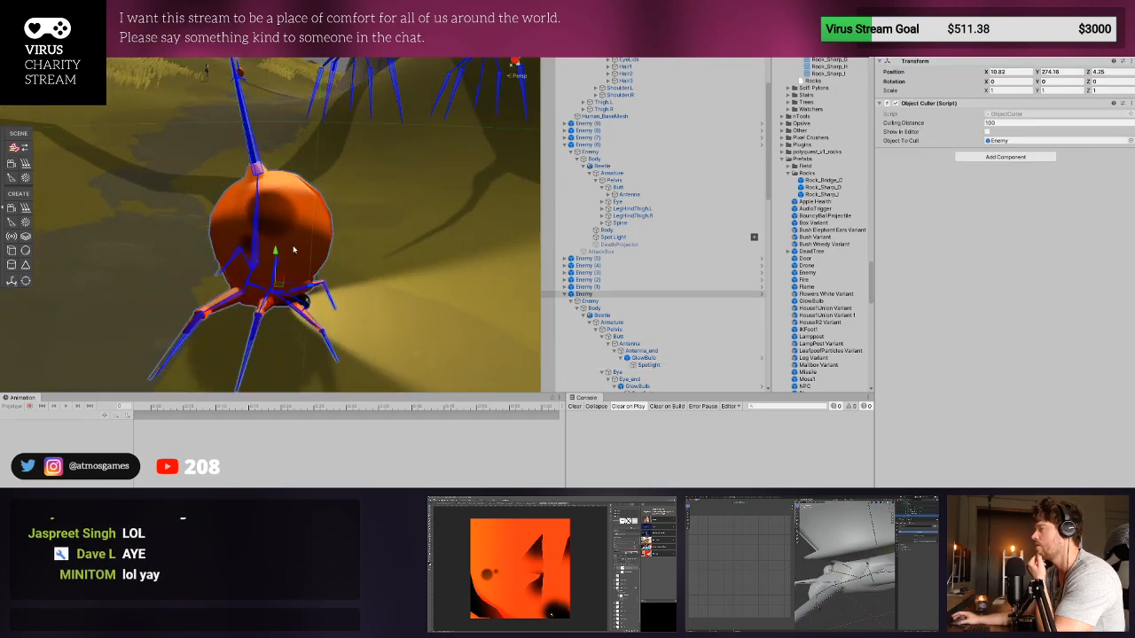
# - Move the Enemy beetle's Spot Light forward to Y 1.97, Z 2.33 and tilt its X rotation to about 8.84
pyautogui.doubleClick(612, 337)
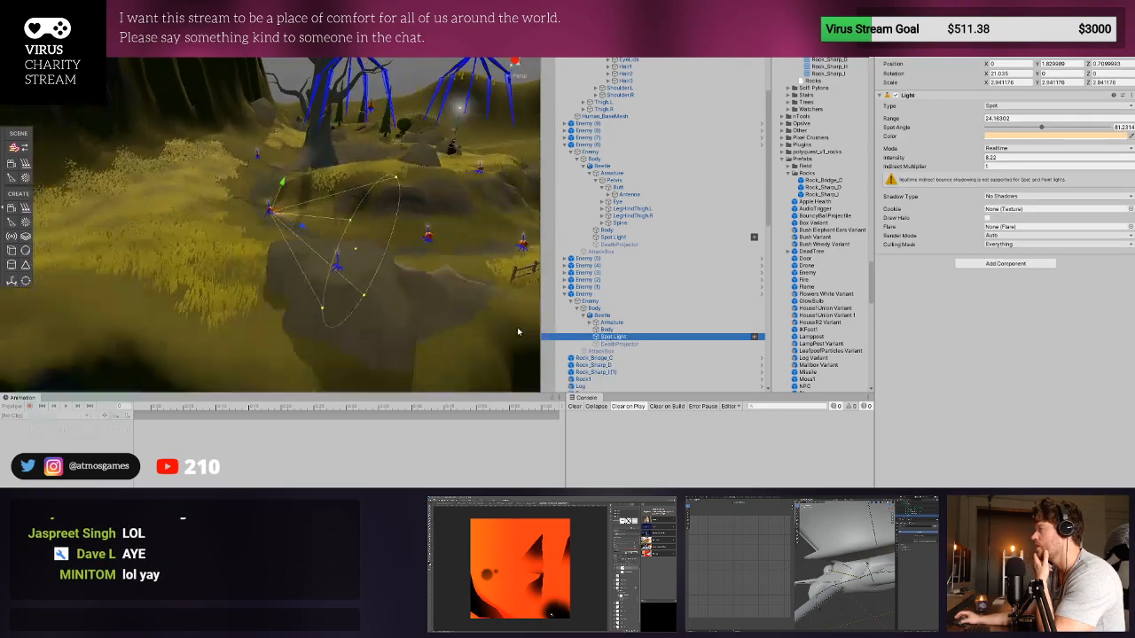
pyautogui.scroll(5, 299, 232)
pyautogui.scroll(6, 298, 232)
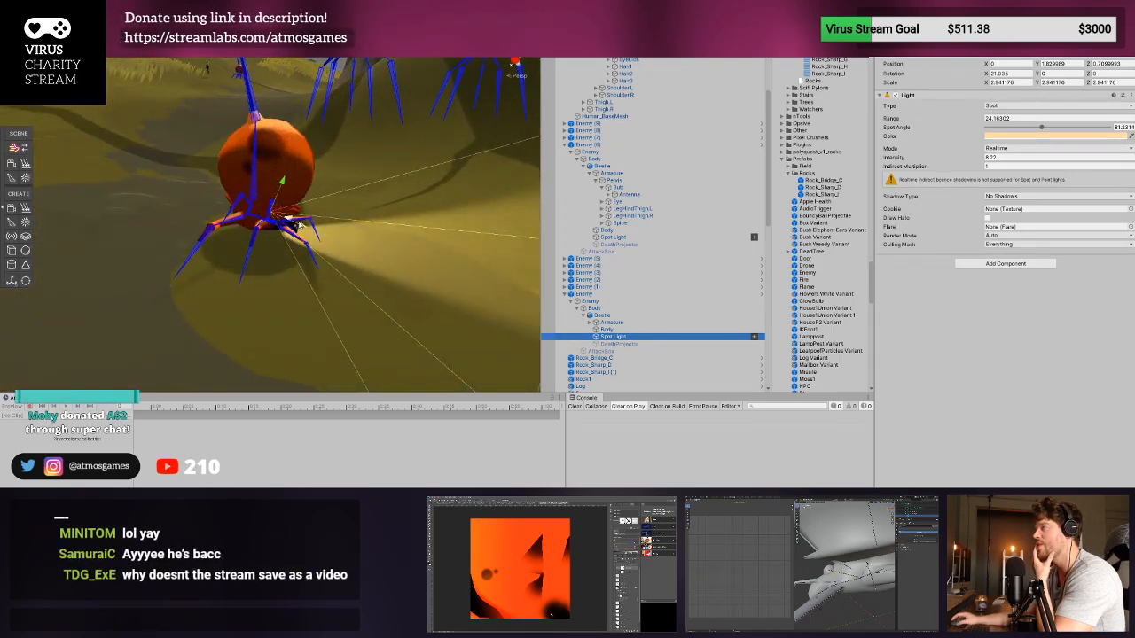
pyautogui.moveTo(300, 233); pyautogui.dragTo(332, 220)
pyautogui.click(302, 192)
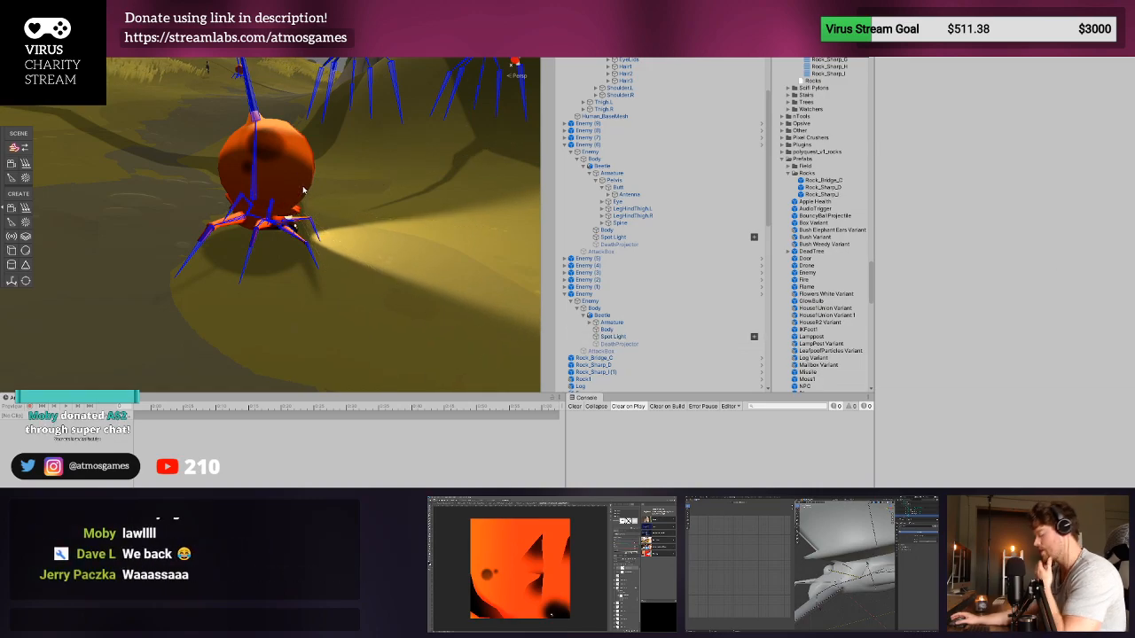
pyautogui.click(303, 190)
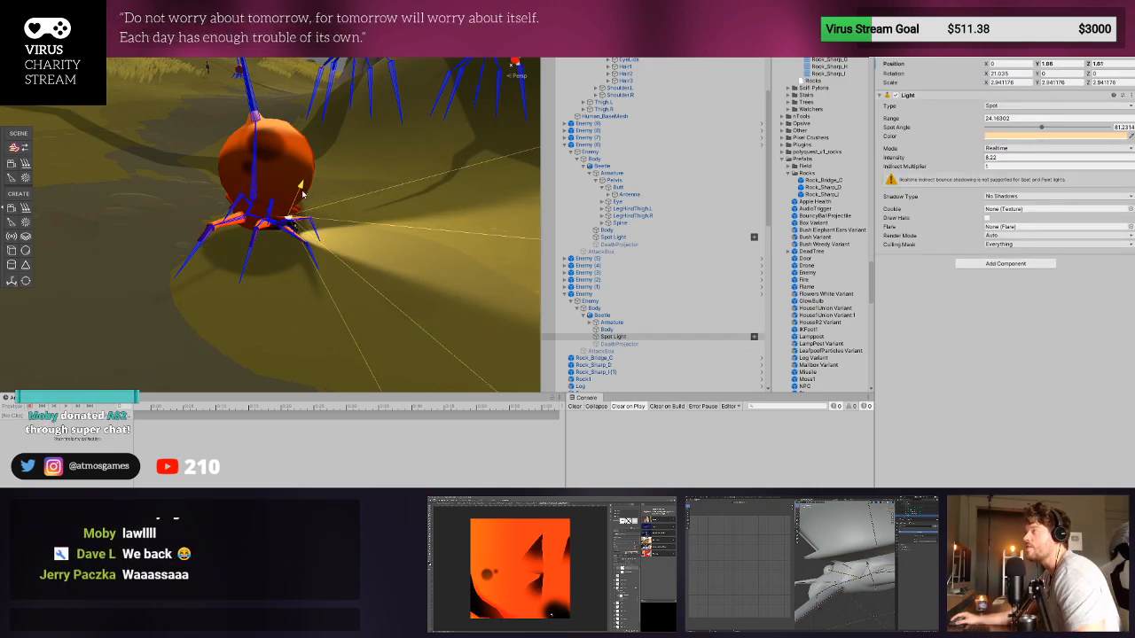
pyautogui.moveTo(303, 192); pyautogui.dragTo(258, 138)
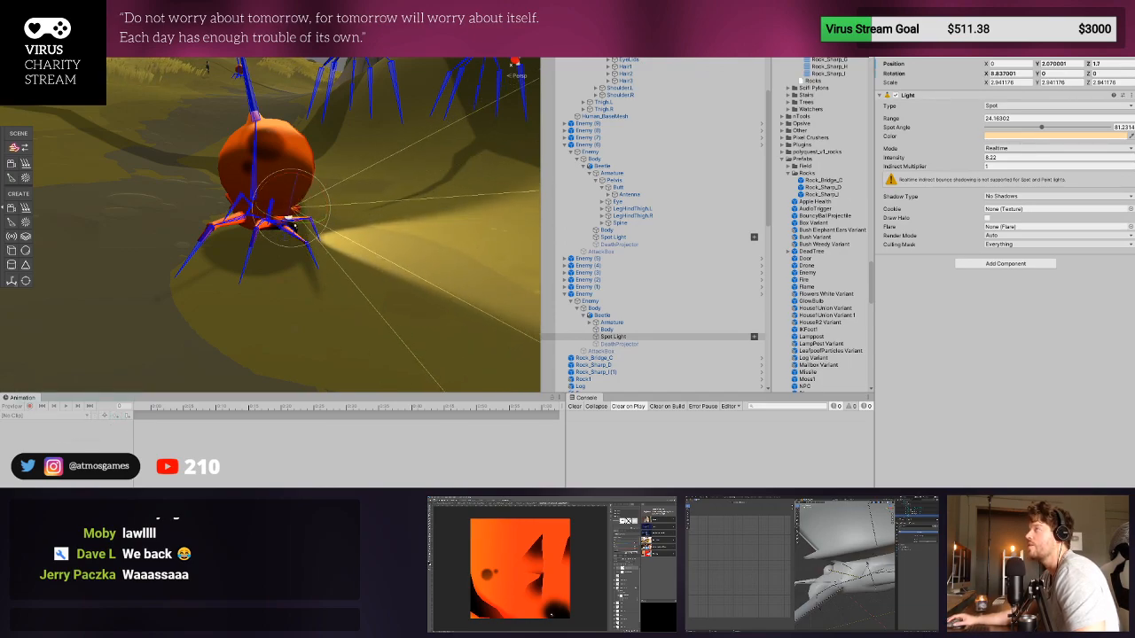
pyautogui.moveTo(326, 216); pyautogui.dragTo(295, 214)
pyautogui.moveTo(395, 271); pyautogui.dragTo(383, 251, button='right')
pyautogui.moveTo(165, 230); pyautogui.dragTo(202, 228)
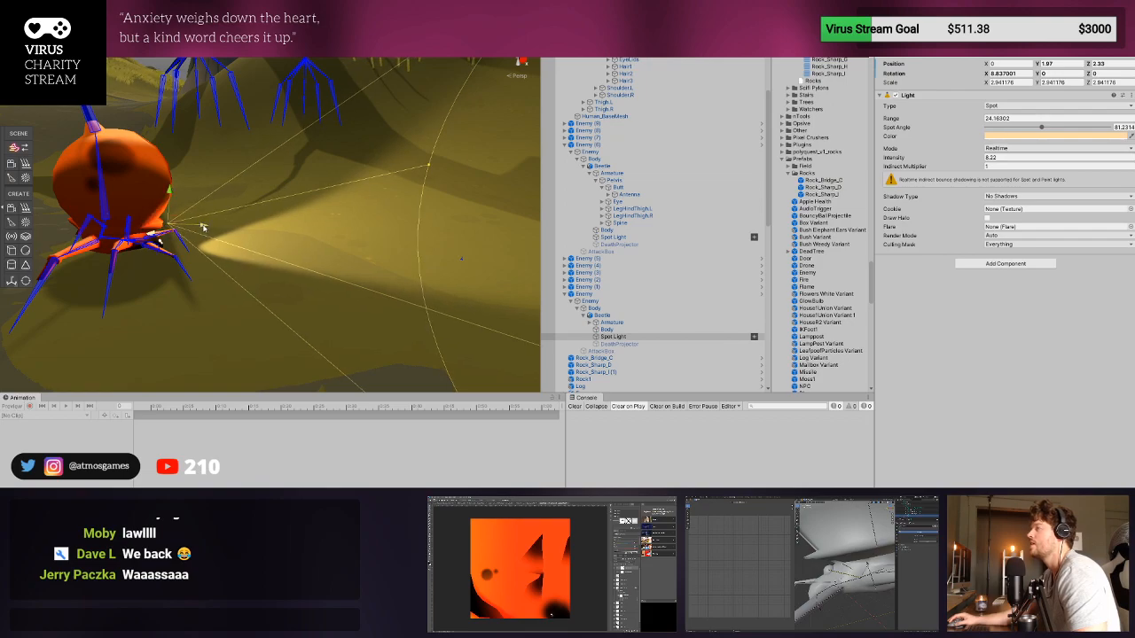
# - Set the Spot Light's shadow type to Soft Shadows and briefly playtest the level
pyautogui.scroll(-6, 410, 213)
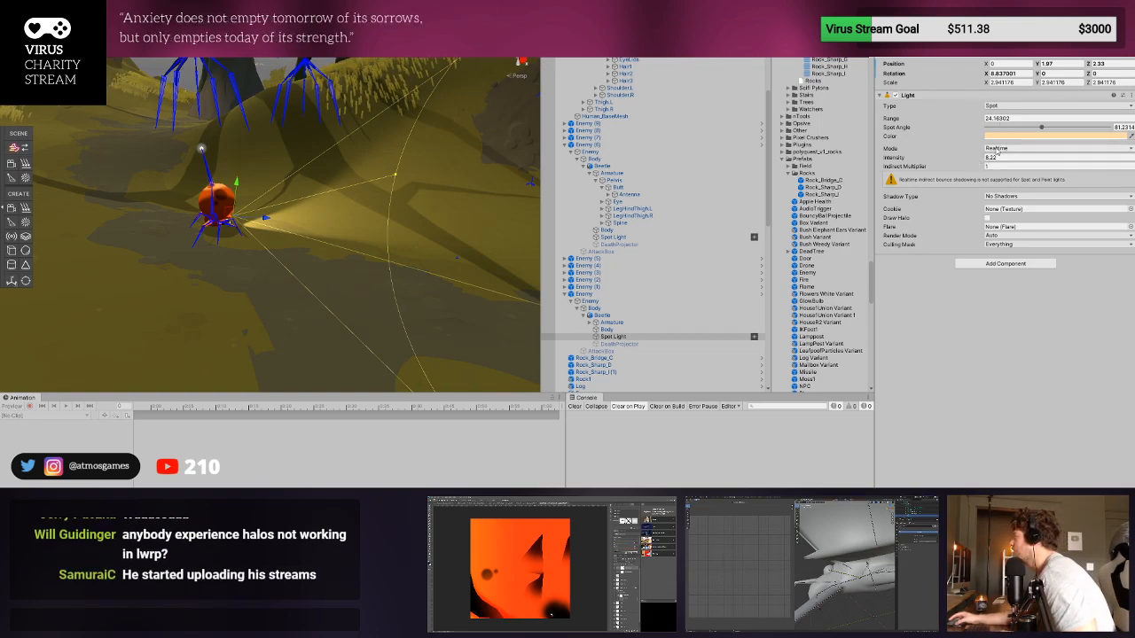
pyautogui.click(1031, 226)
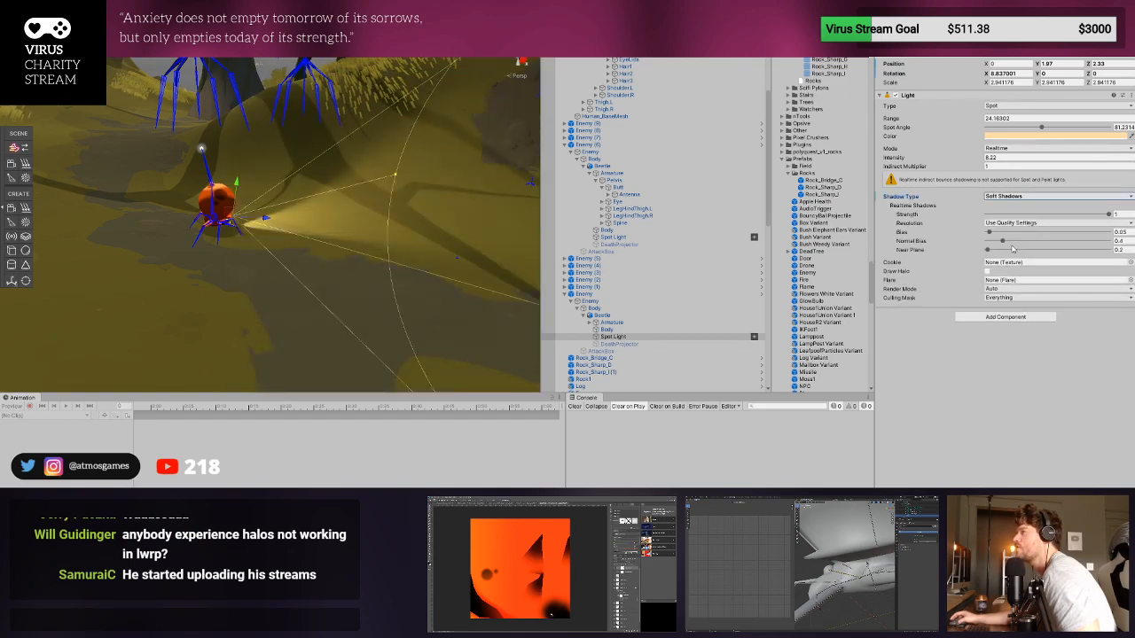
pyautogui.moveTo(275, 191); pyautogui.dragTo(371, 168, button='right')
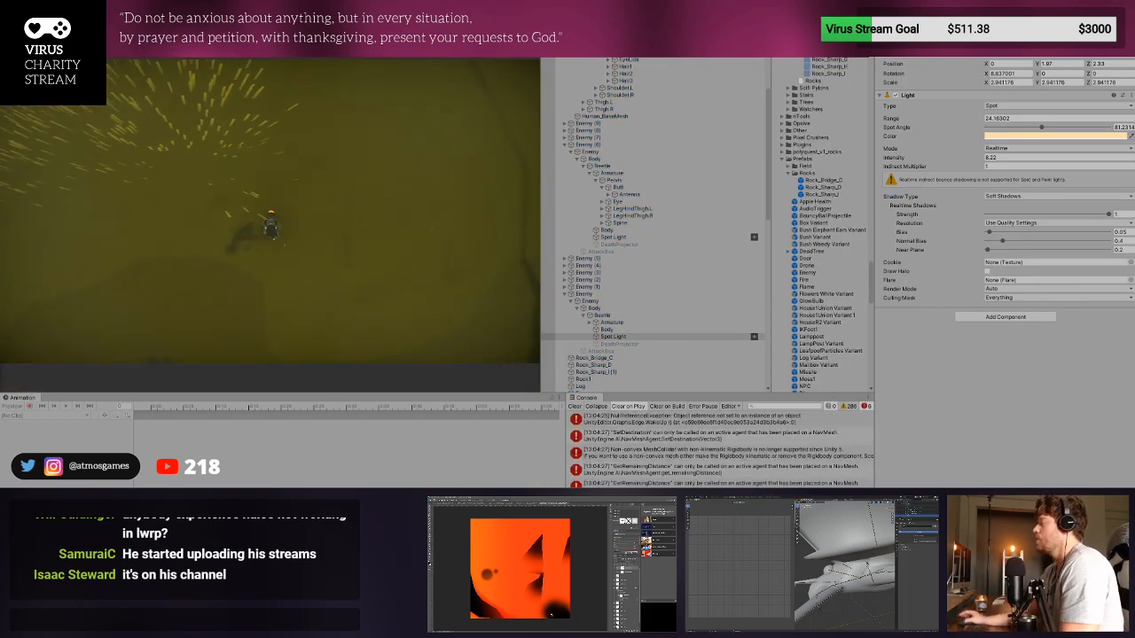
pyautogui.hotkey('ctrl', 'p')
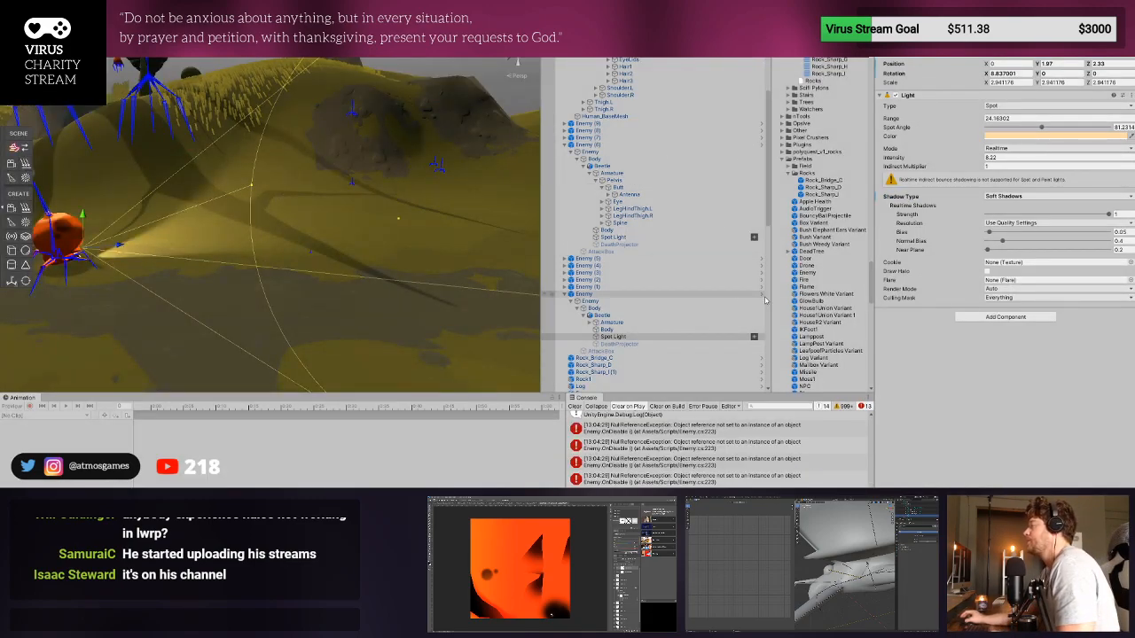
# - Apply the Enemy beetle's Spot Light changes to its prefab and playtest the beetles with a cleared console
pyautogui.click(650, 294)
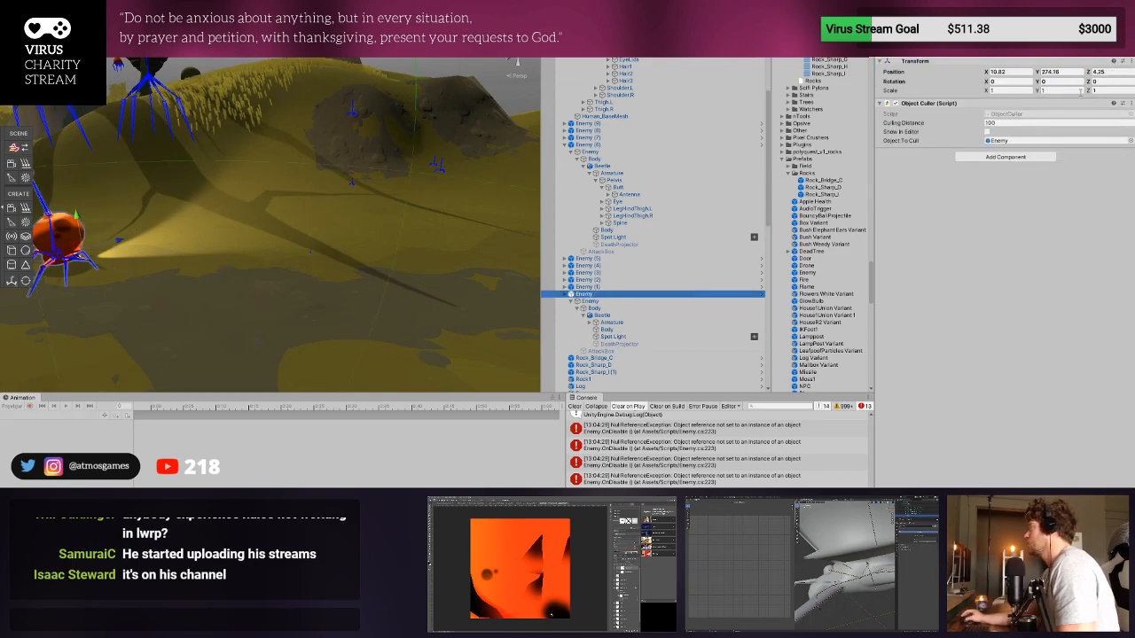
pyautogui.click(1100, 170)
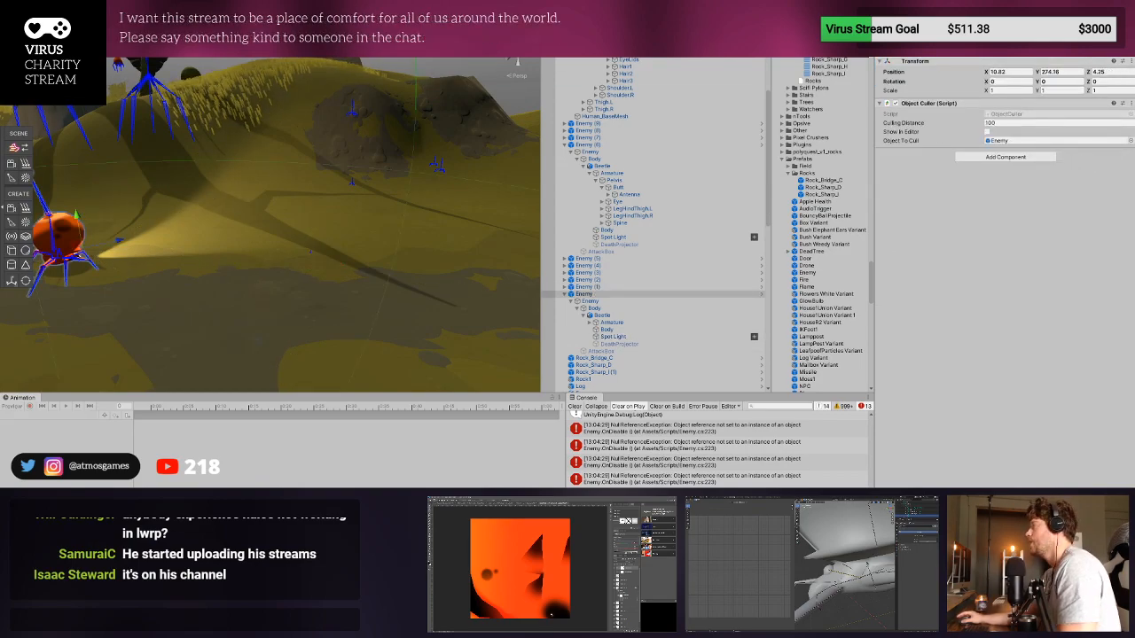
pyautogui.hotkey('ctrl', 'p')
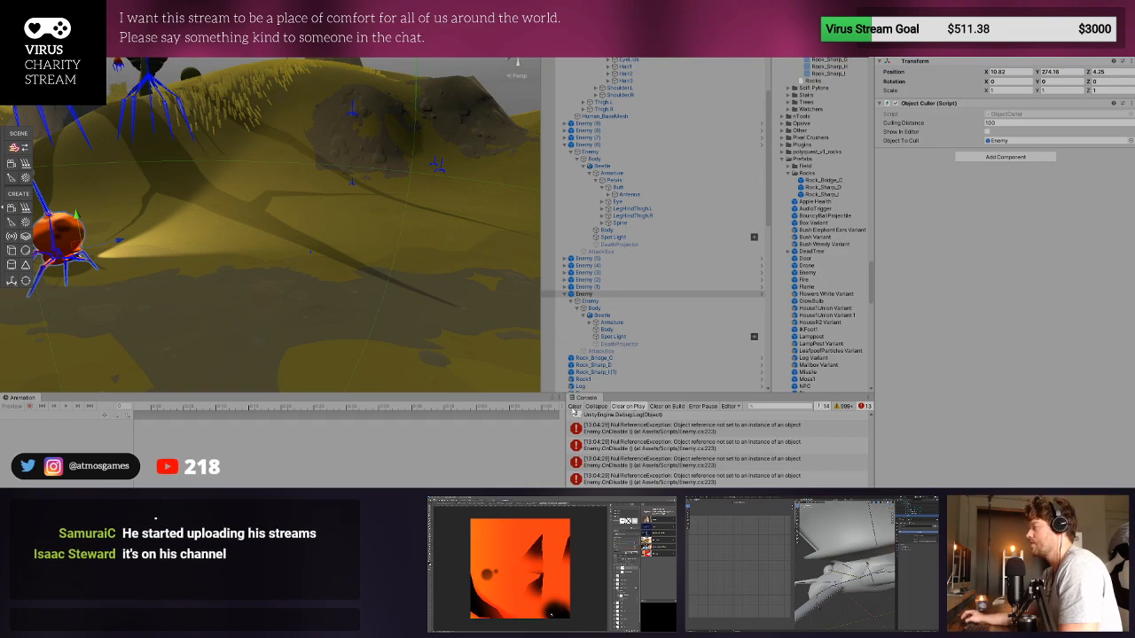
pyautogui.click(574, 406)
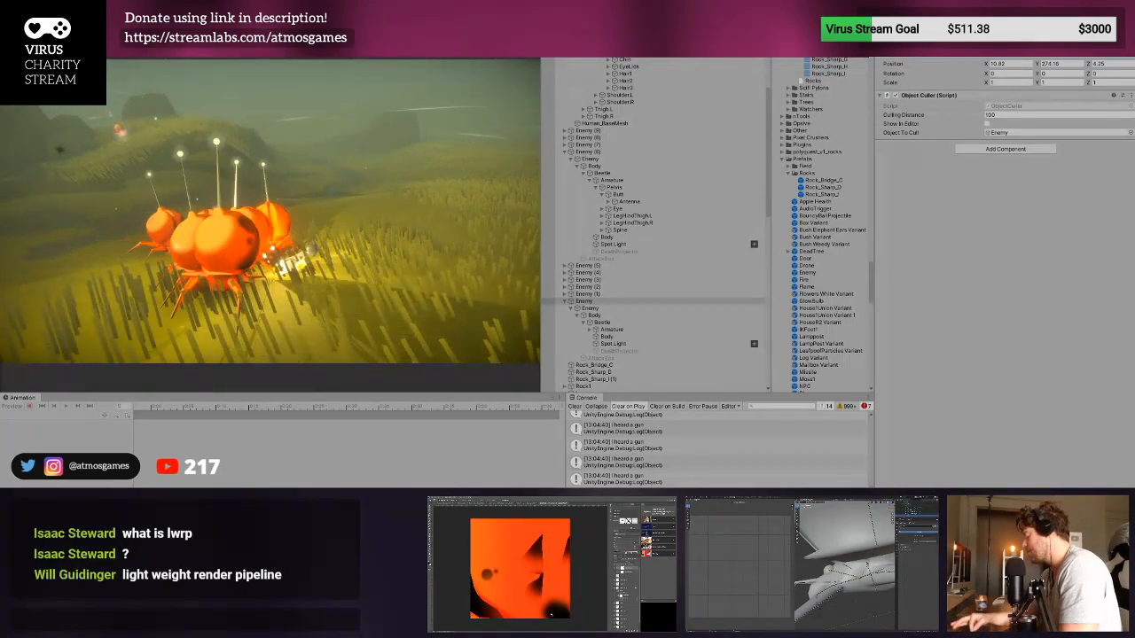
pyautogui.hotkey('ctrl', 'p')
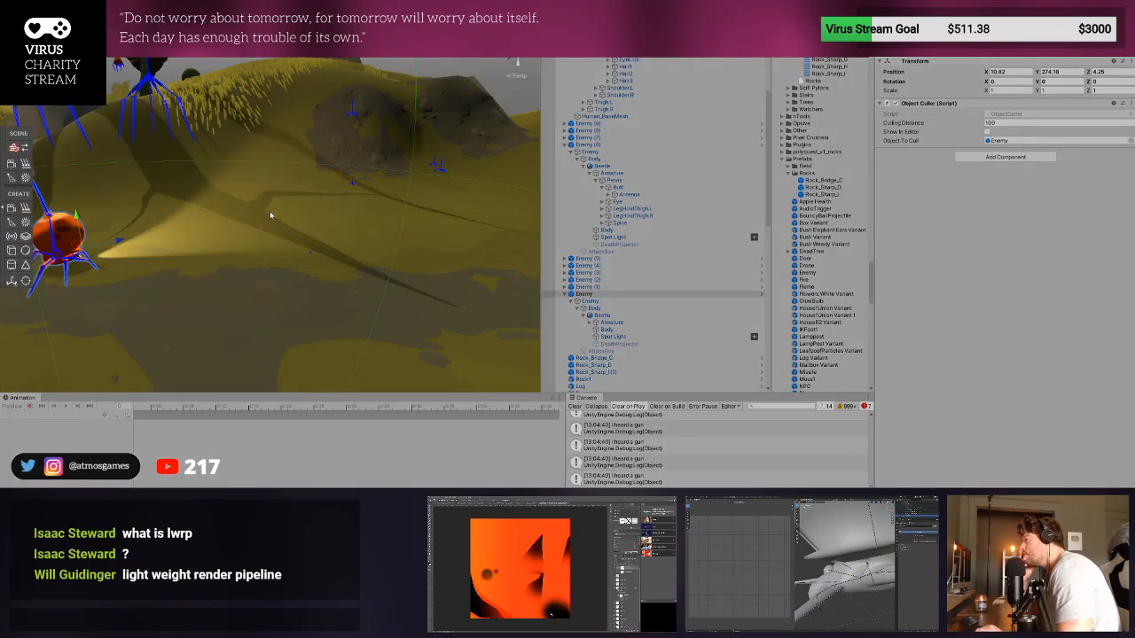
# - Playtest the level again, running the character up to a beetle to check its spotlight and shadows, and stop
pyautogui.hotkey('ctrl', 'p')
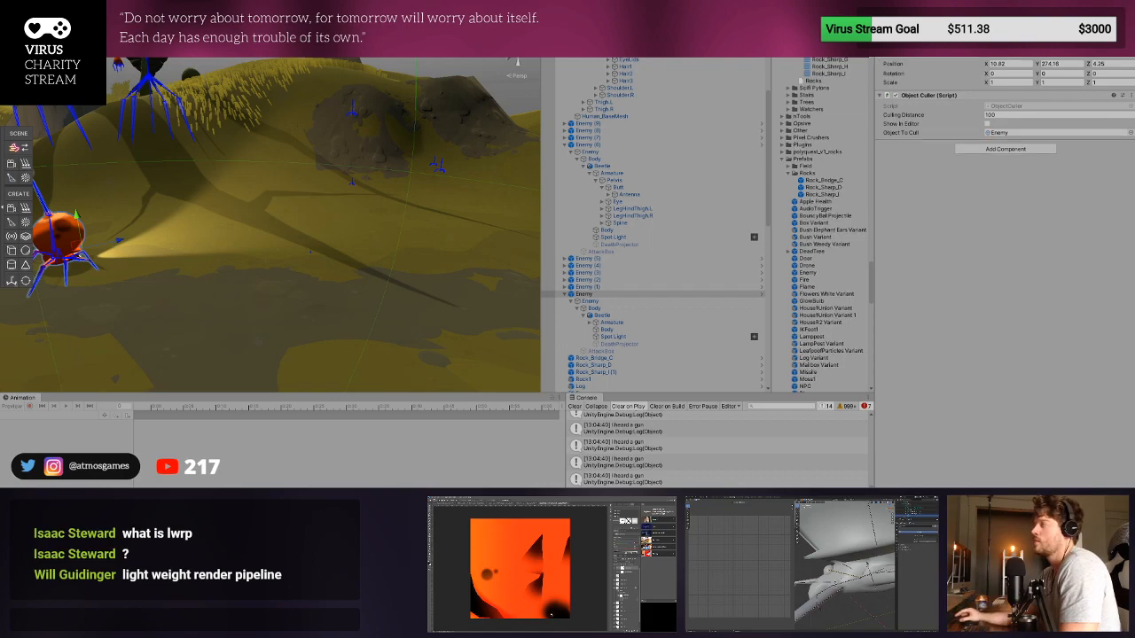
pyautogui.press('w')
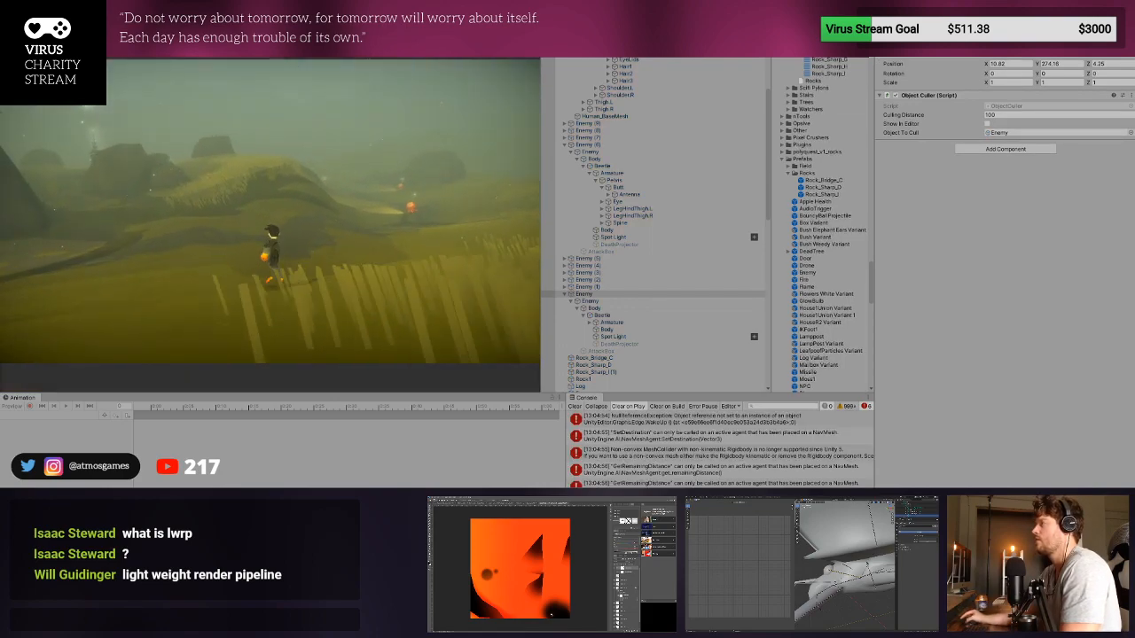
pyautogui.press('w')
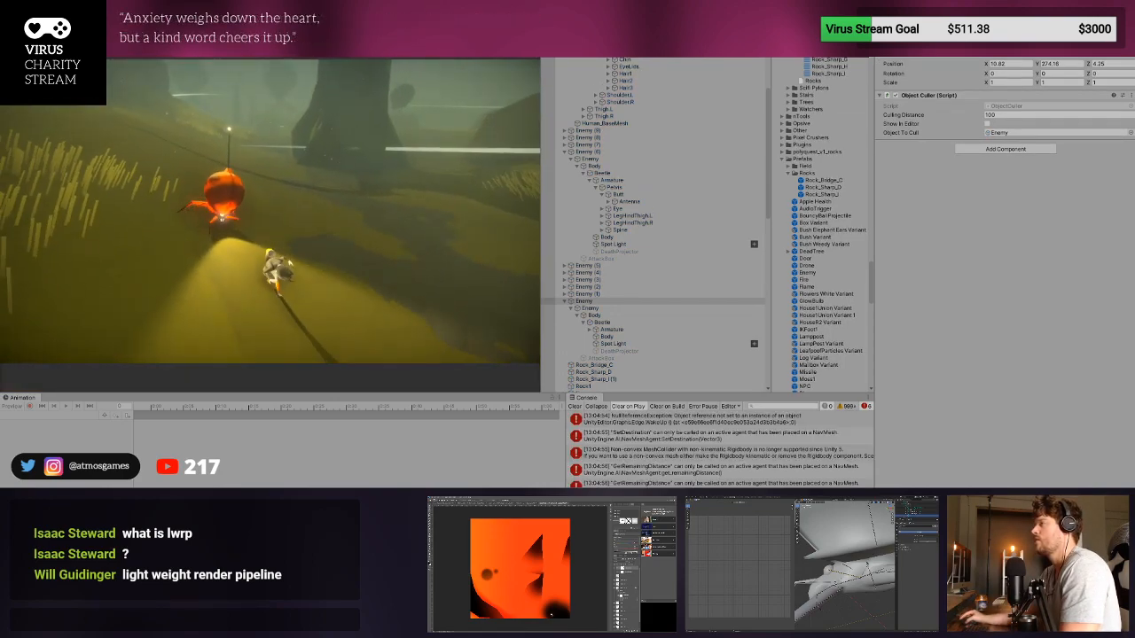
pyautogui.press('s')
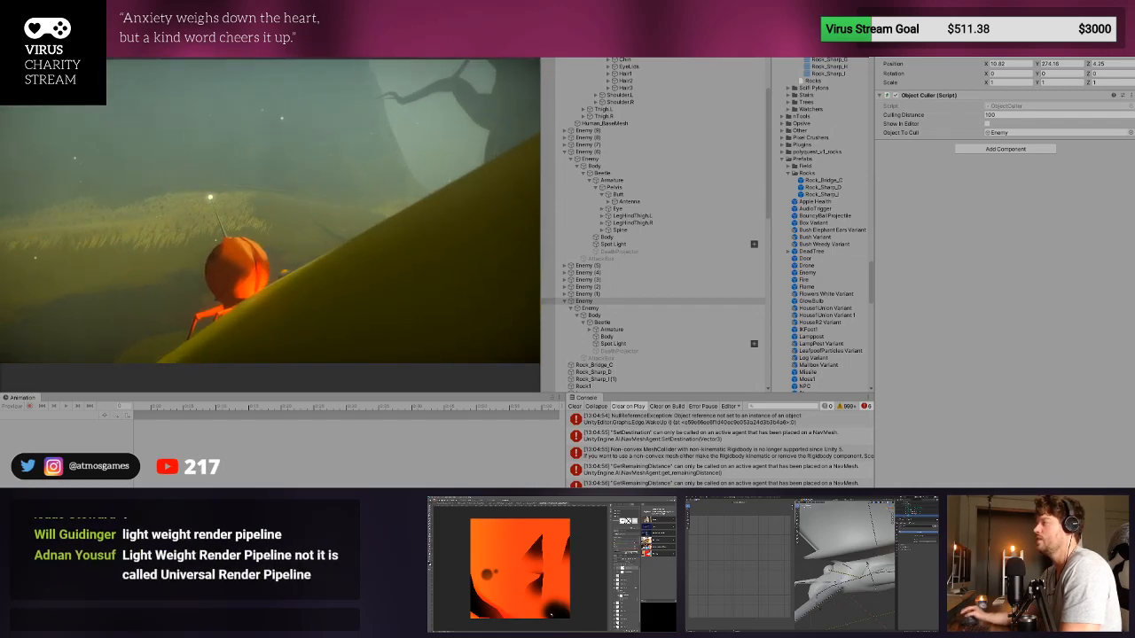
pyautogui.hotkey('ctrl', 'p')
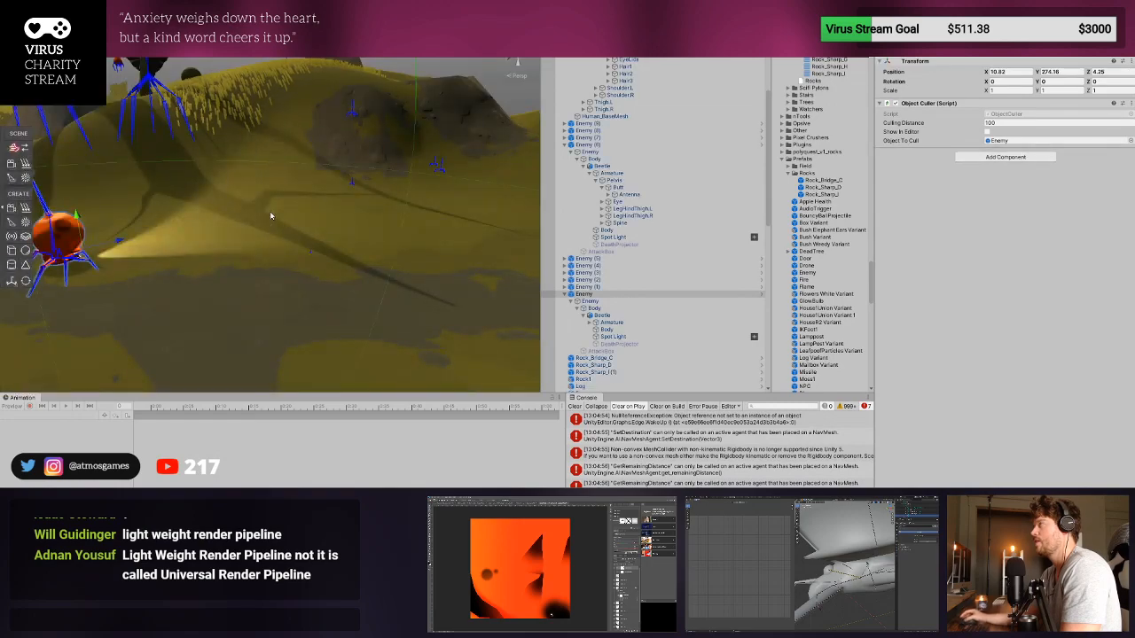
# - Start another playtest and run the character through the tall grass around the big tree to view the beetle's light from a distance
pyautogui.hotkey('ctrl', 'p')
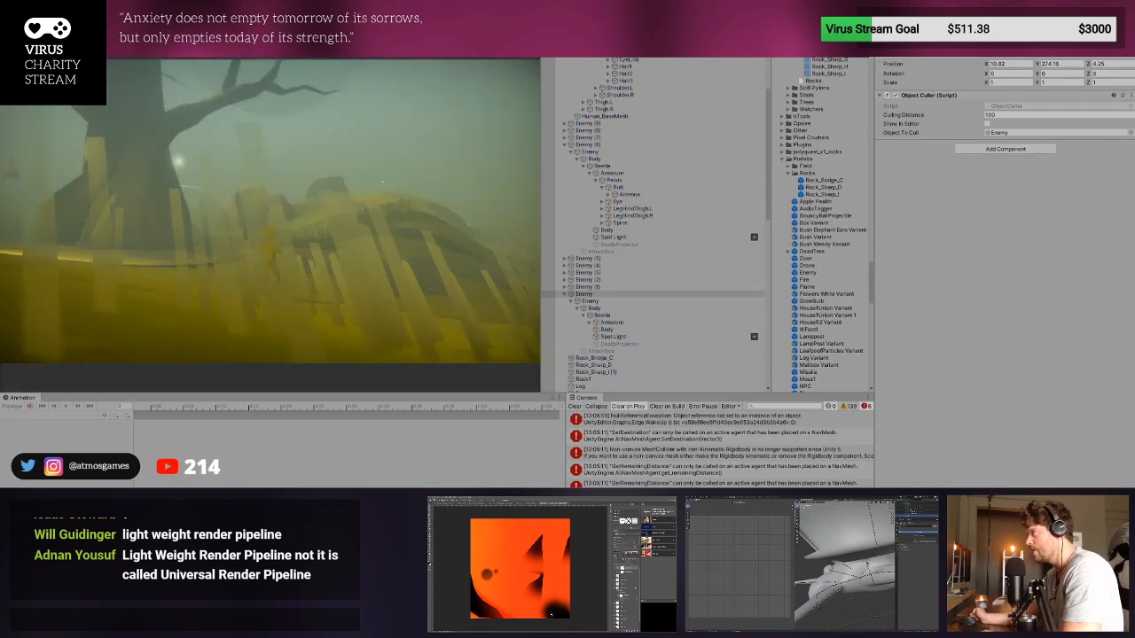
pyautogui.press('a')
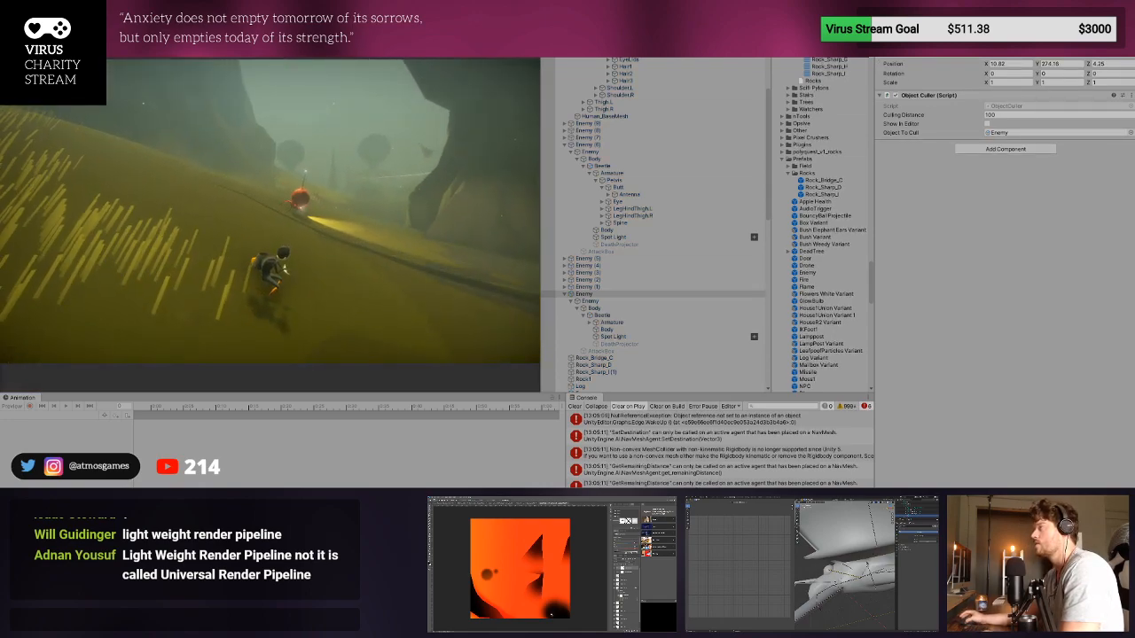
pyautogui.press('a')
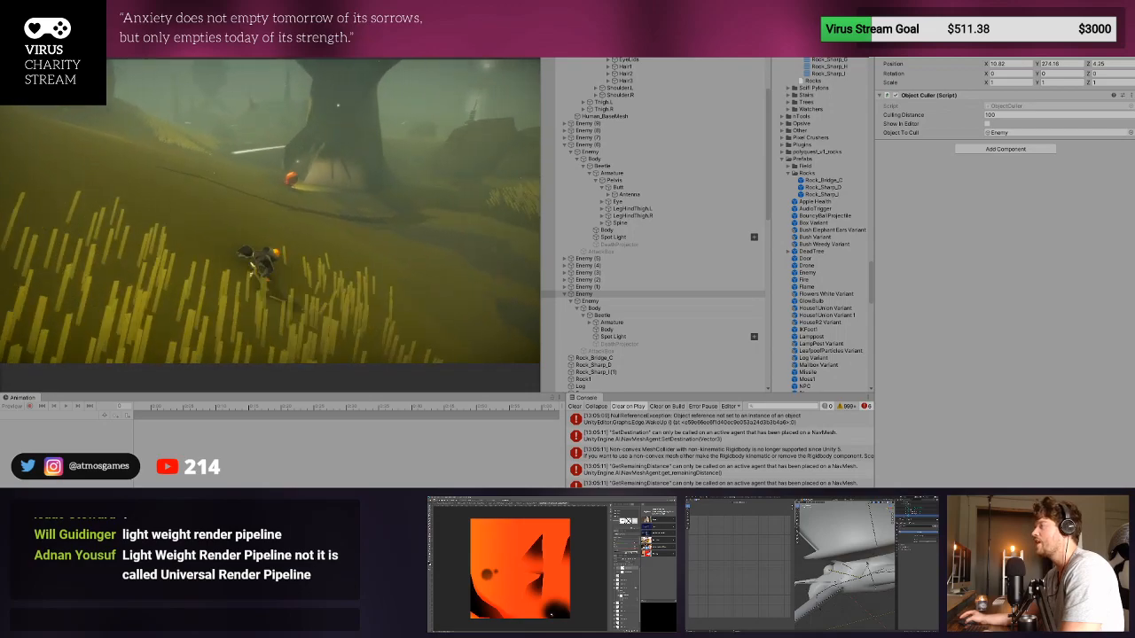
pyautogui.press('a')
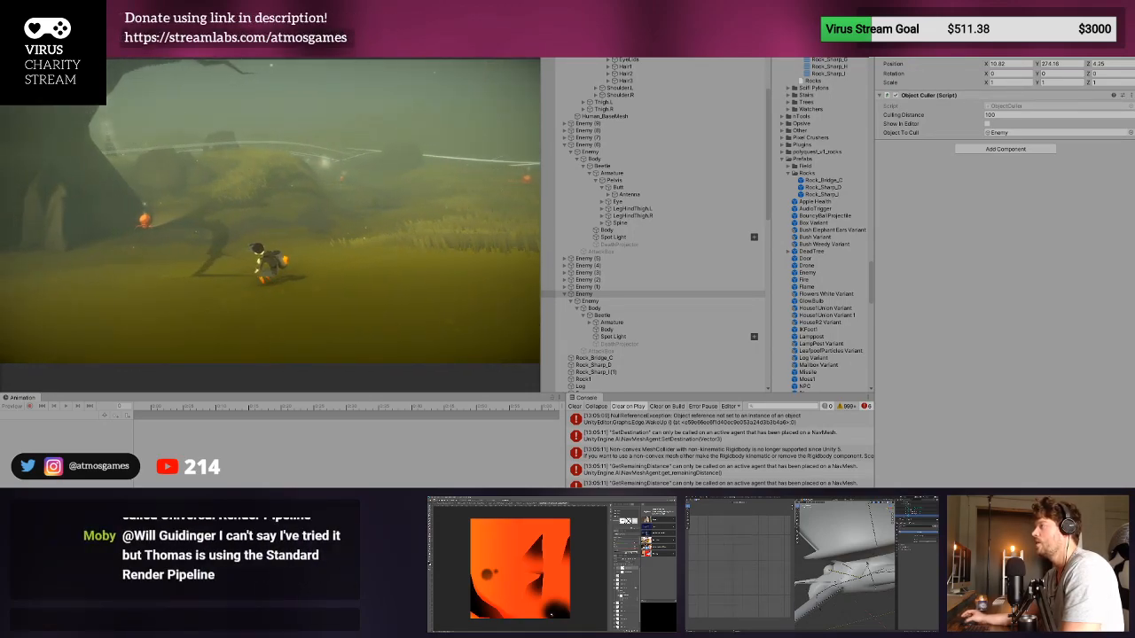
pyautogui.press('w')
pyautogui.press('d')
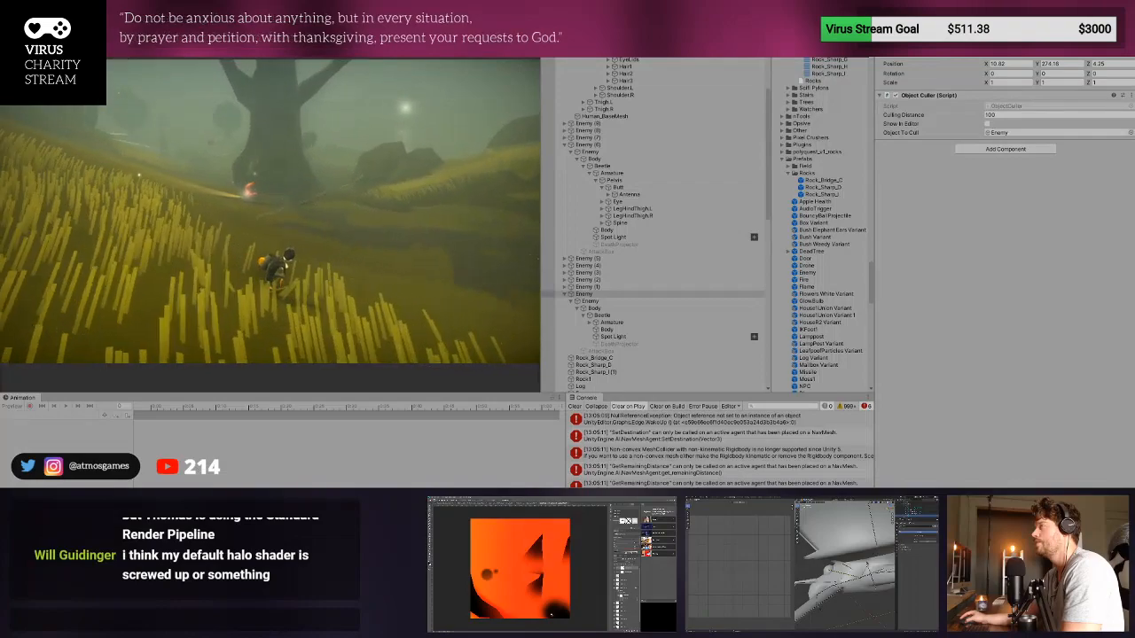
pyautogui.press('w')
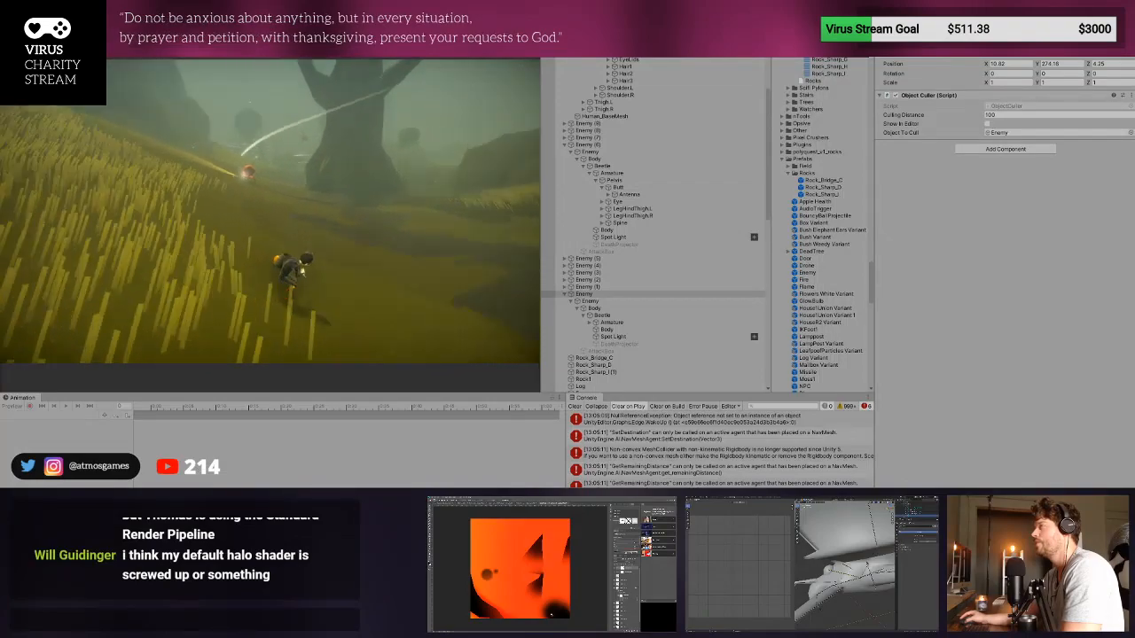
pyautogui.press('w')
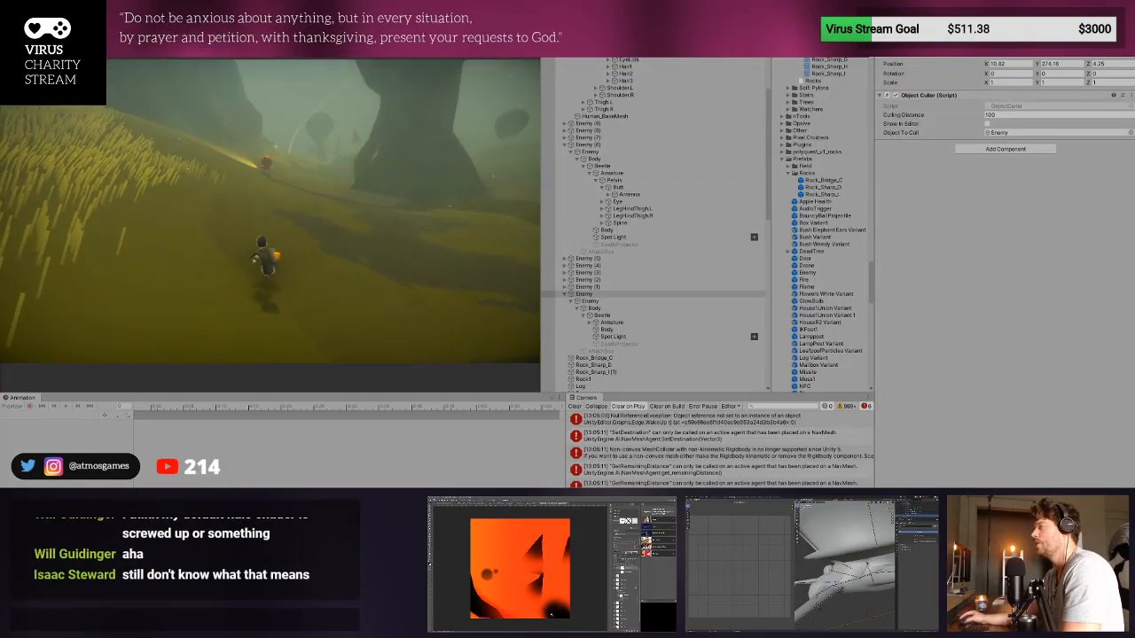
pyautogui.press('w')
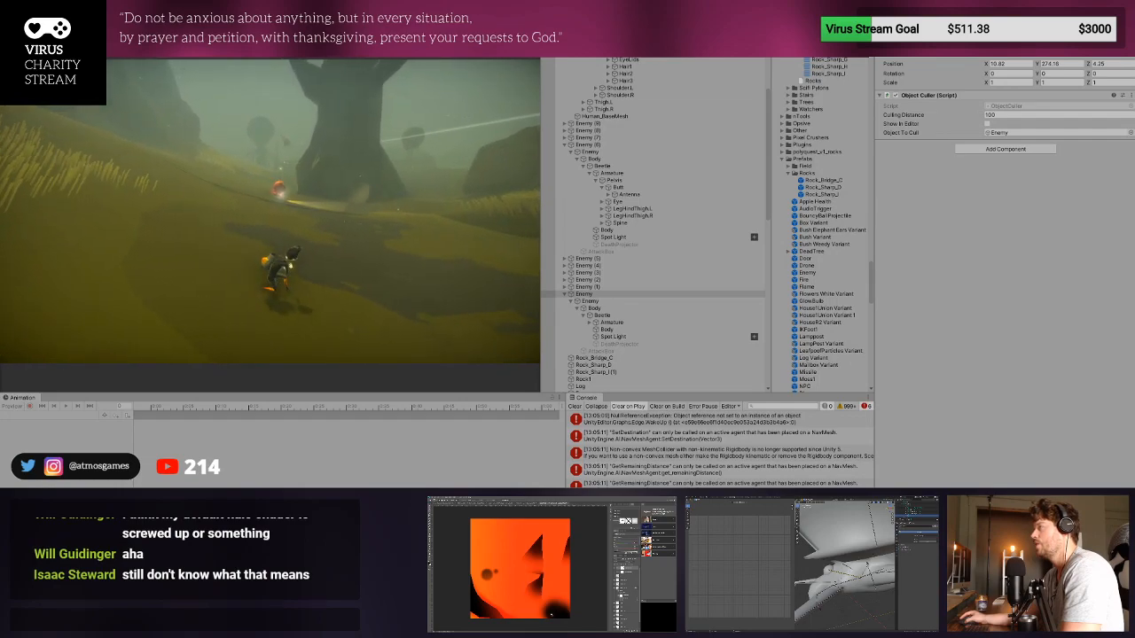
pyautogui.press('w')
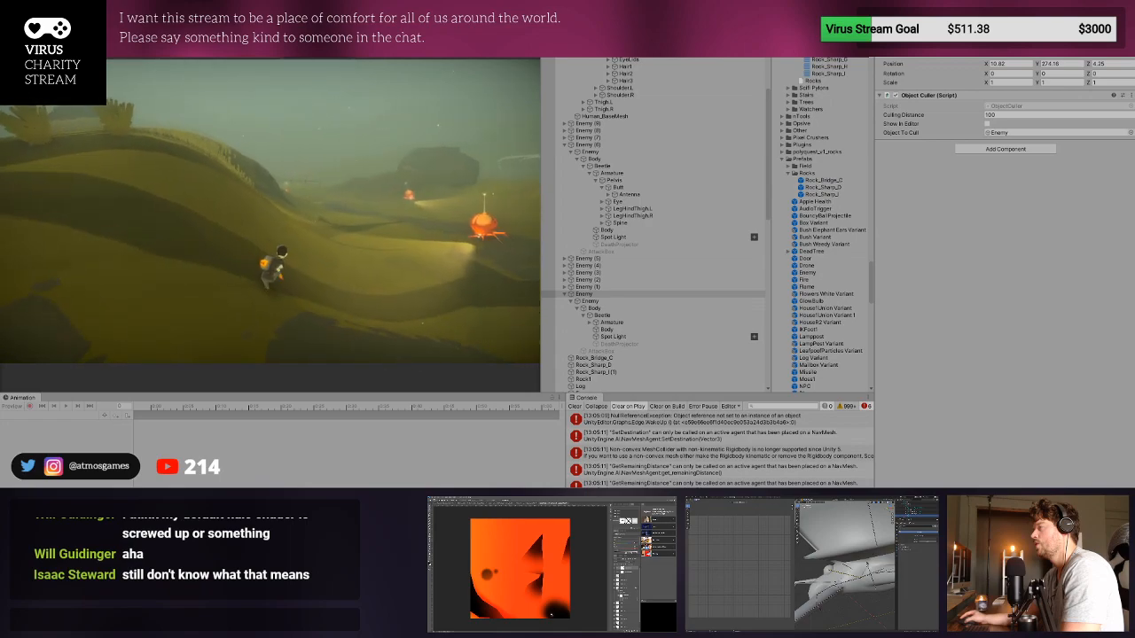
# - Run the character across the open hills to the beetles beside the wooden fence, checking their spotlights and antenna flares
pyautogui.press('d')
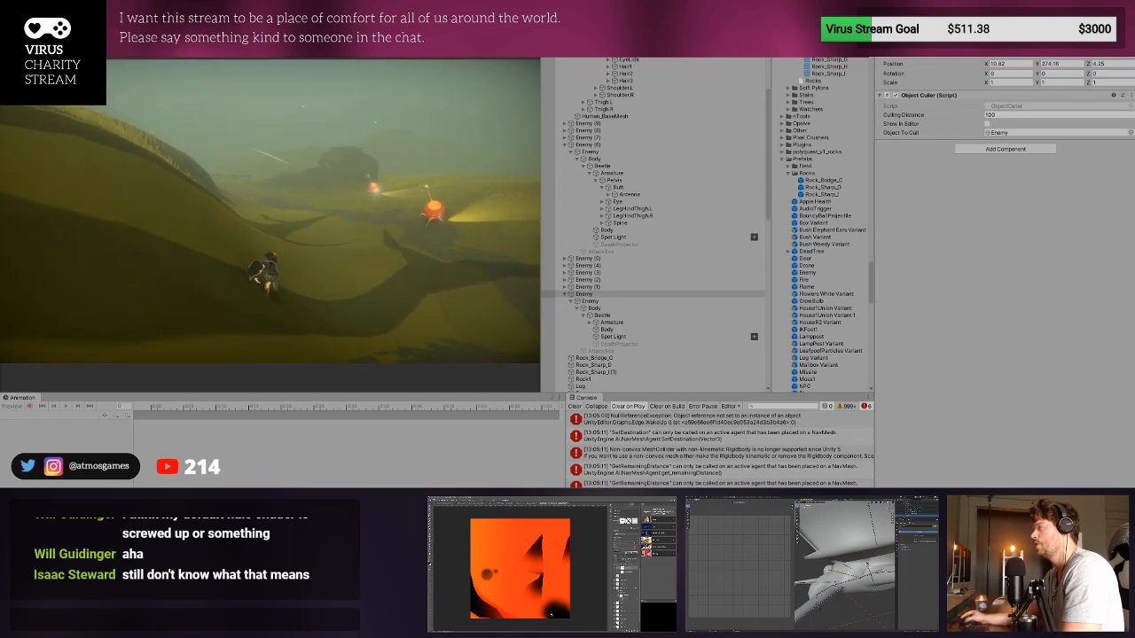
pyautogui.press('w')
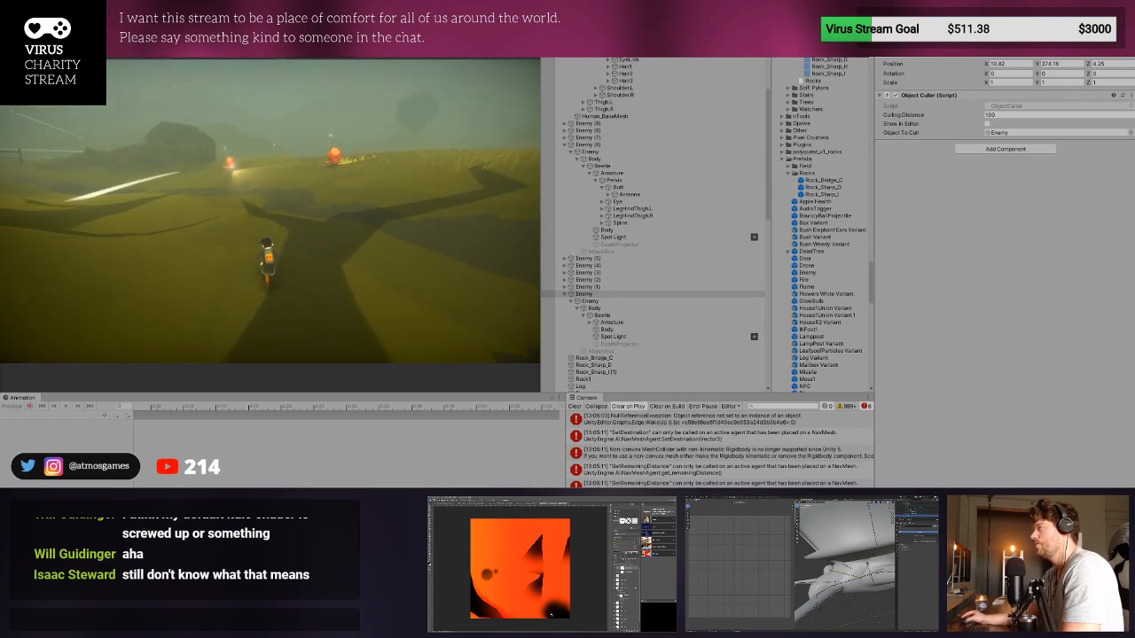
pyautogui.press('w')
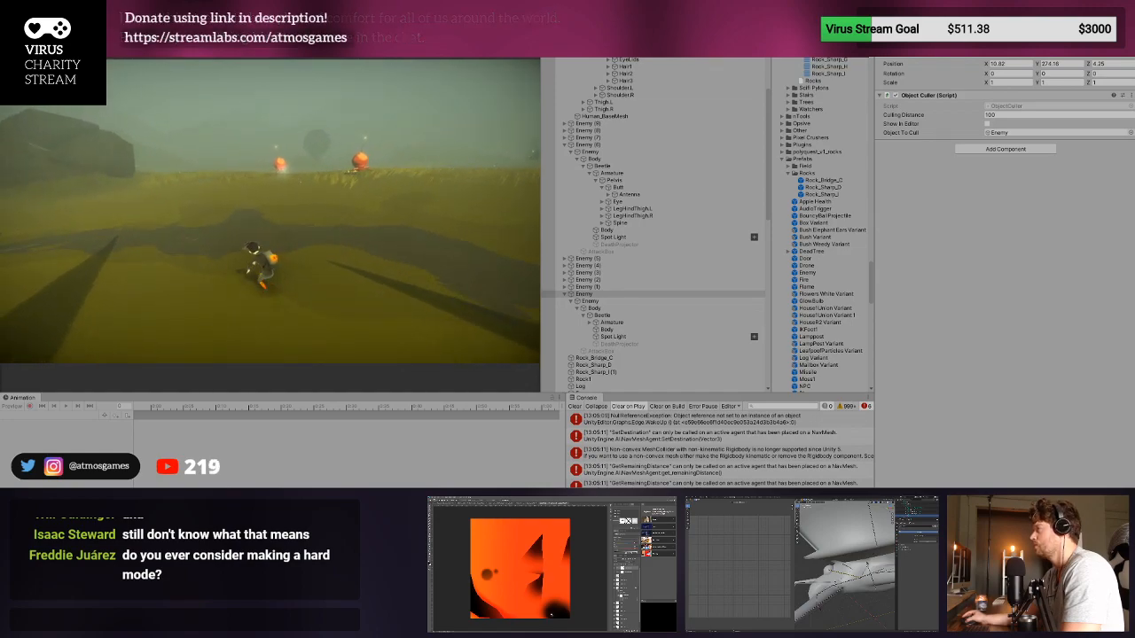
pyautogui.press('a')
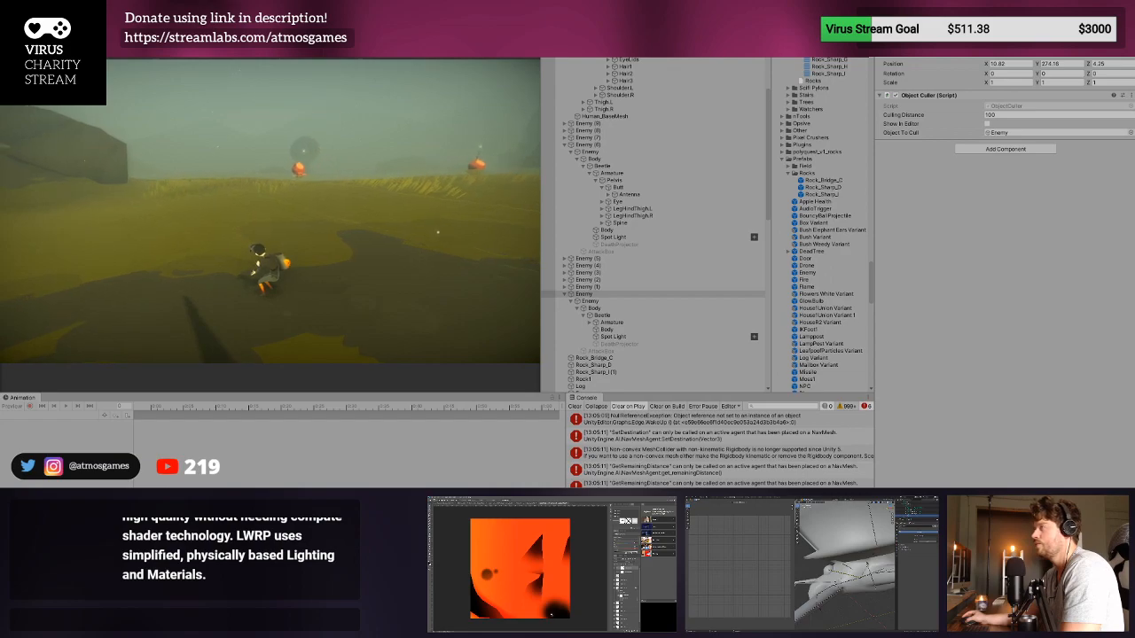
pyautogui.press('a')
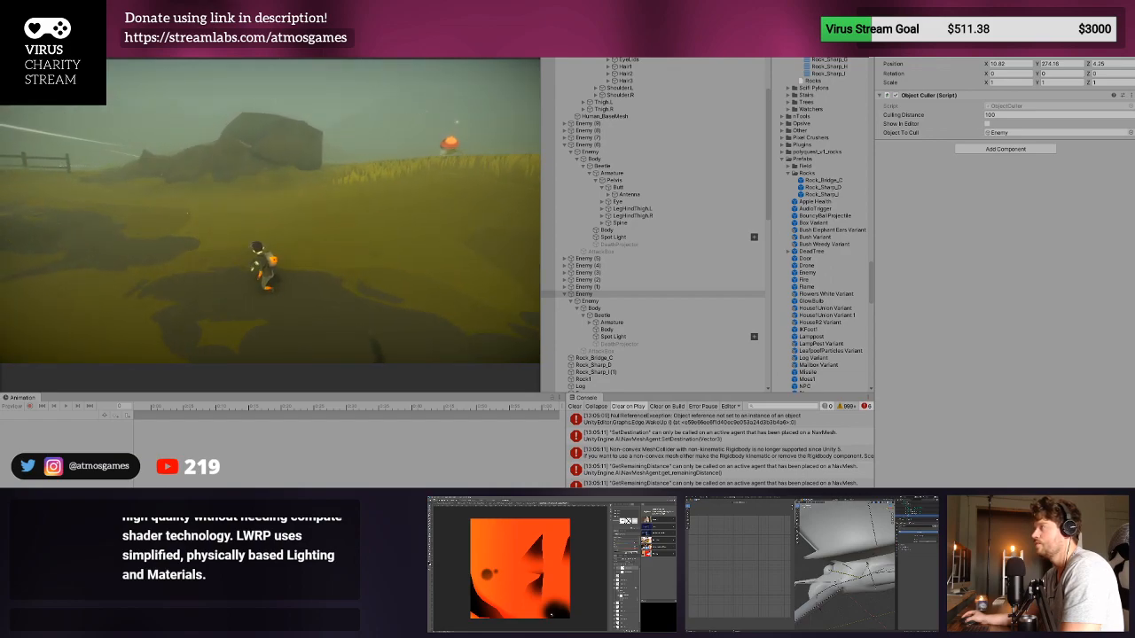
pyautogui.press('w')
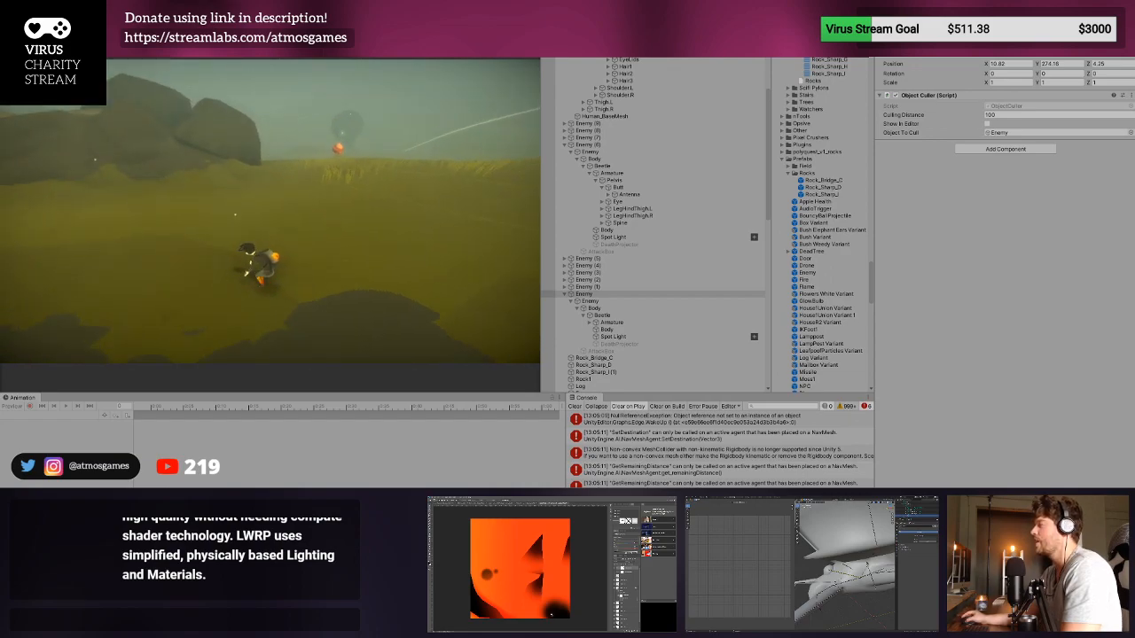
pyautogui.press('w')
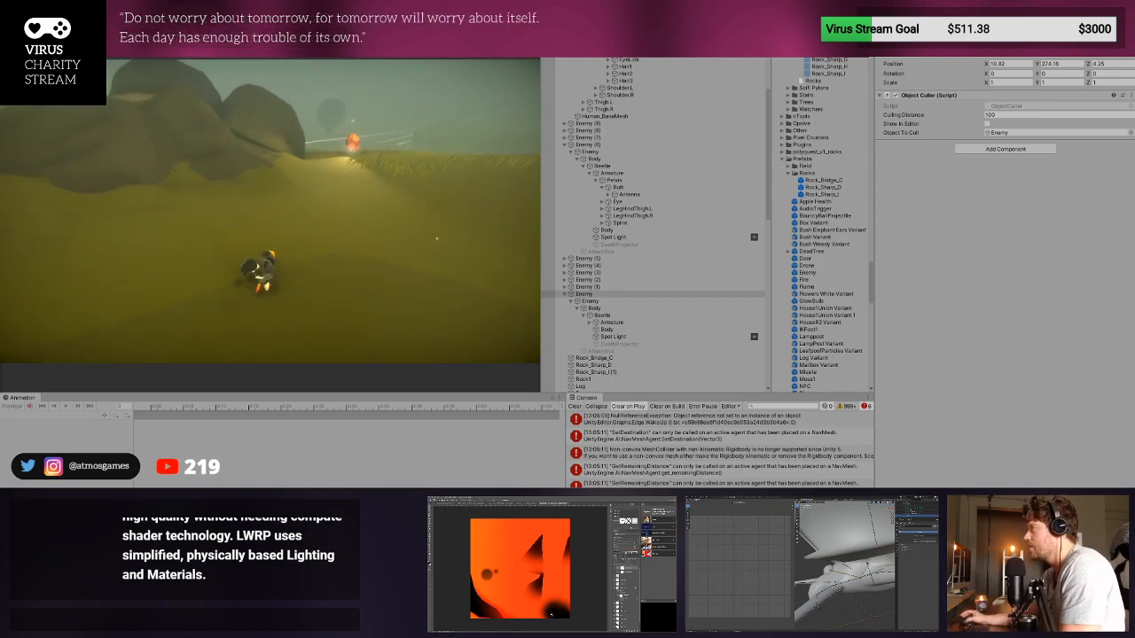
pyautogui.press('a')
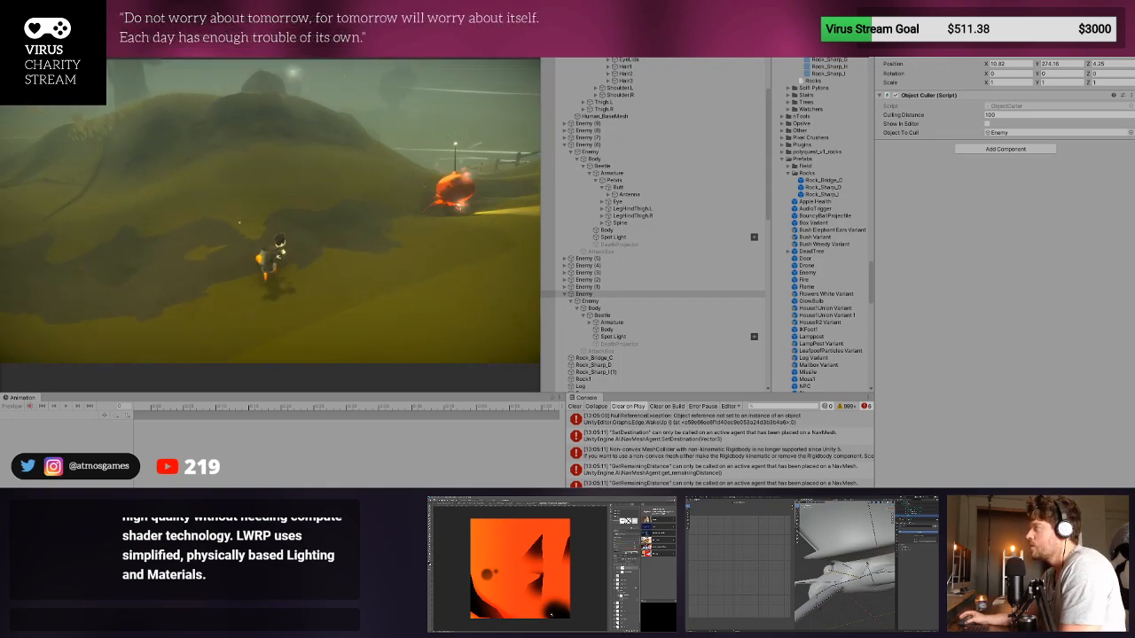
pyautogui.press('a')
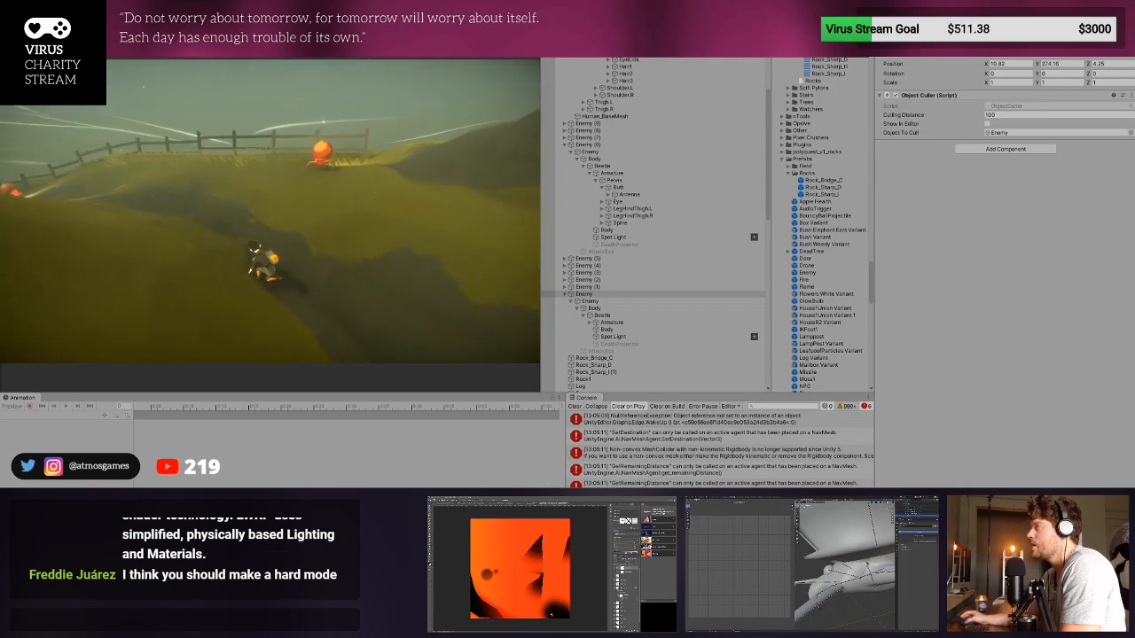
pyautogui.press('w')
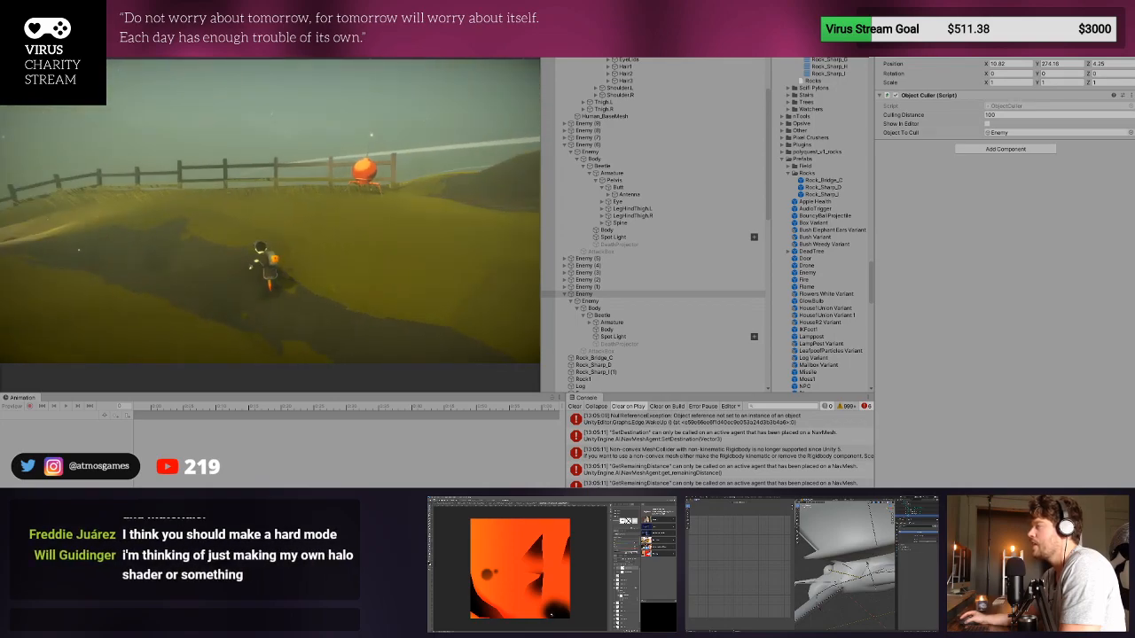
pyautogui.press('a')
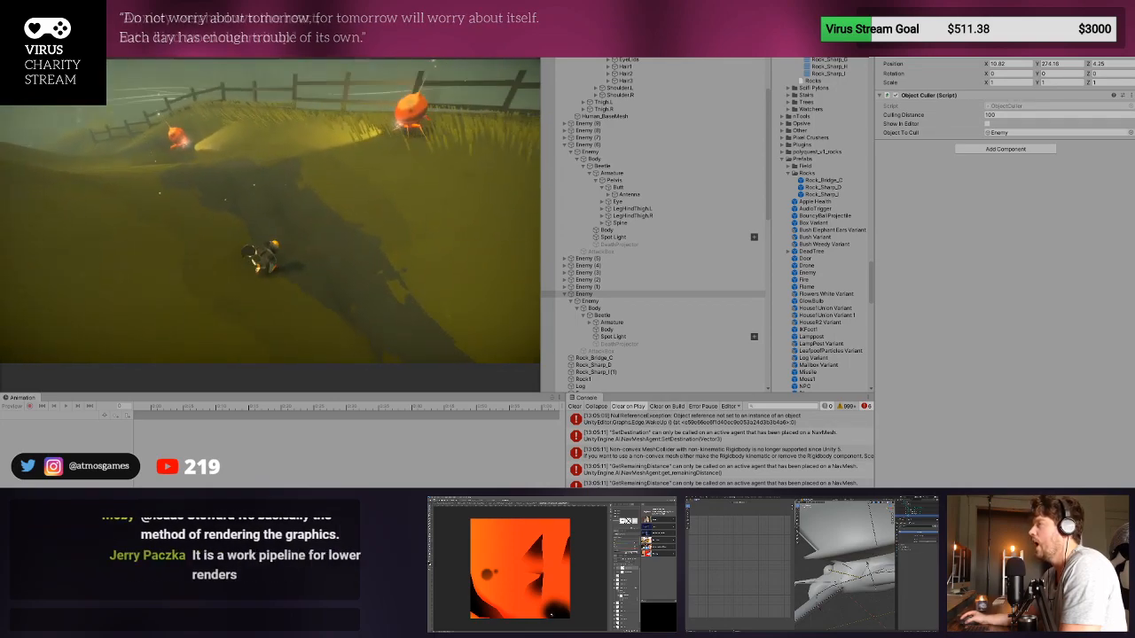
pyautogui.press('w')
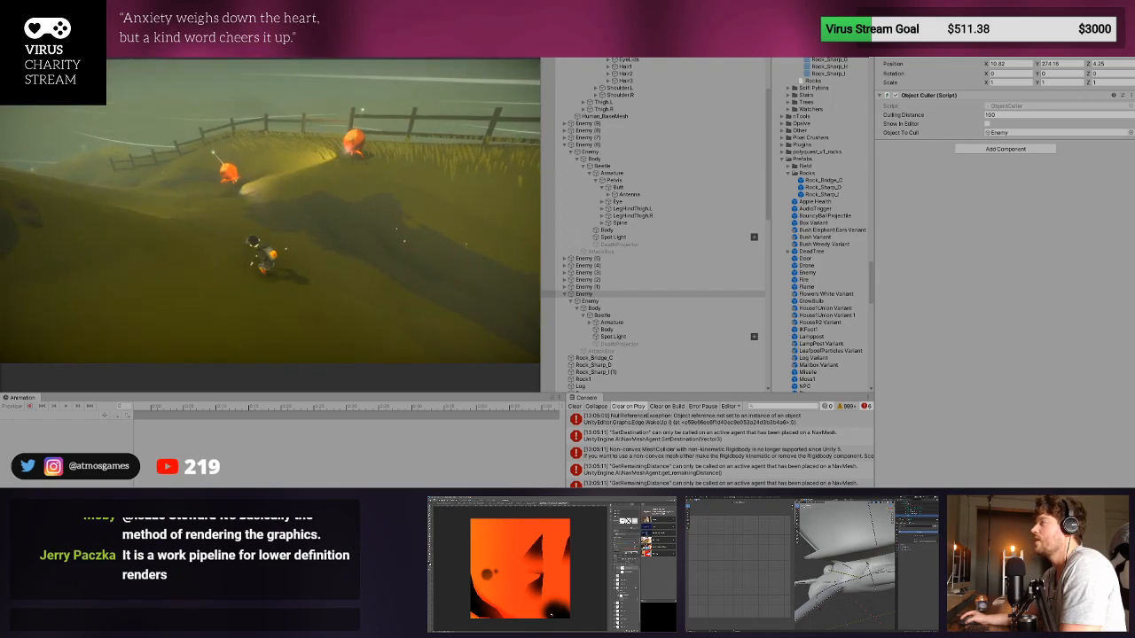
# - Lead the character through a nearby beetle's spotlight and over the ridge to check its shadows, ending the playtest with a cleared console
pyautogui.press('s')
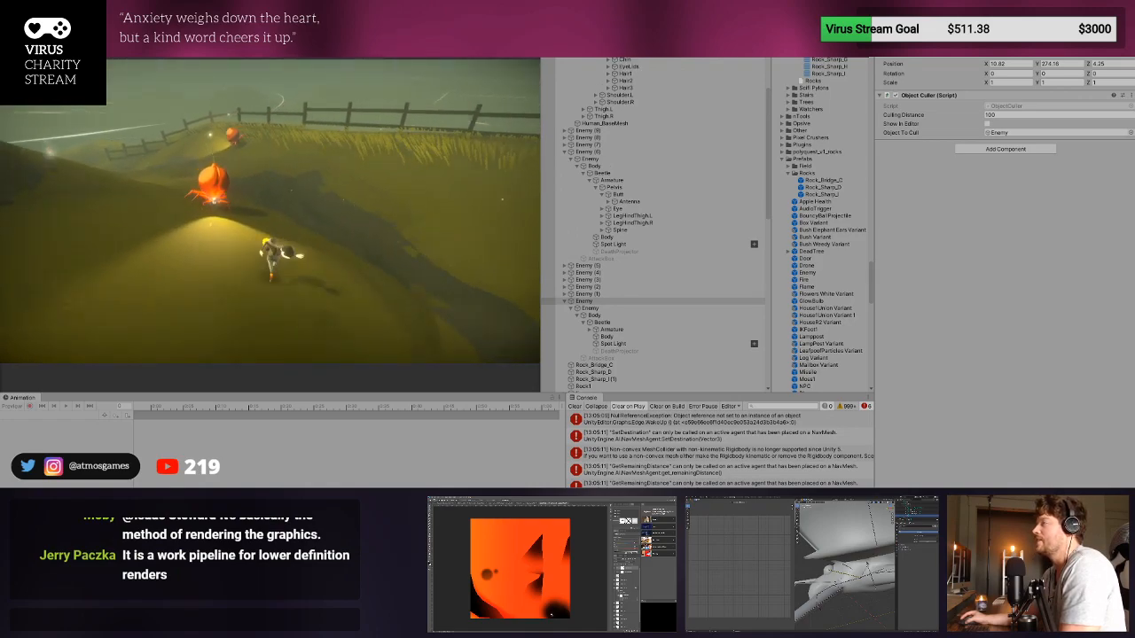
pyautogui.press('d')
pyautogui.press('d')
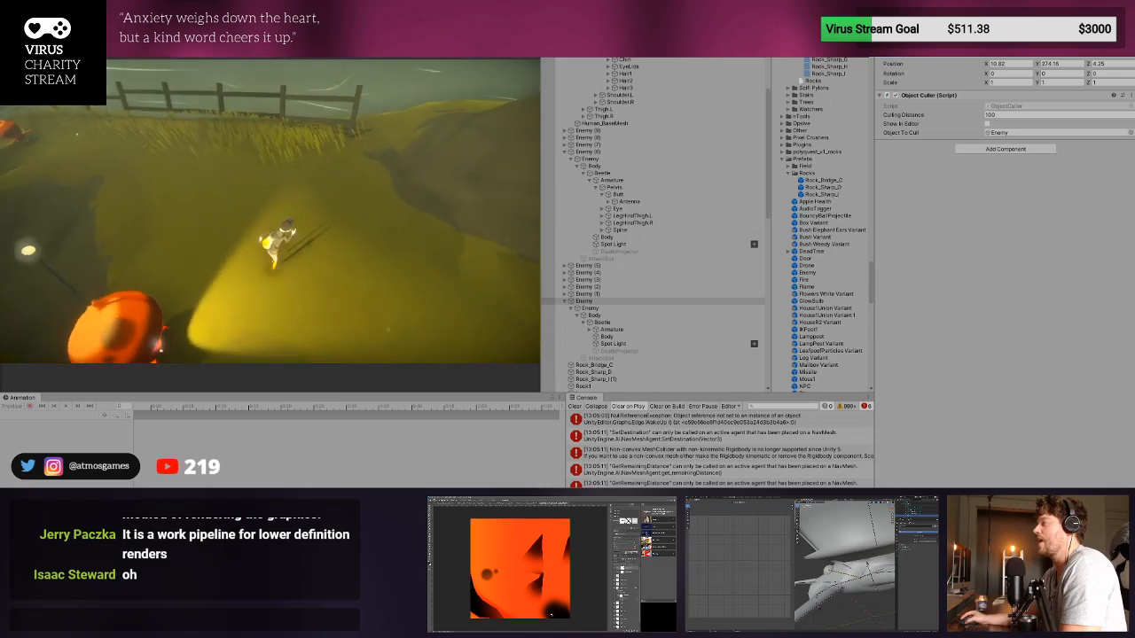
pyautogui.press('w')
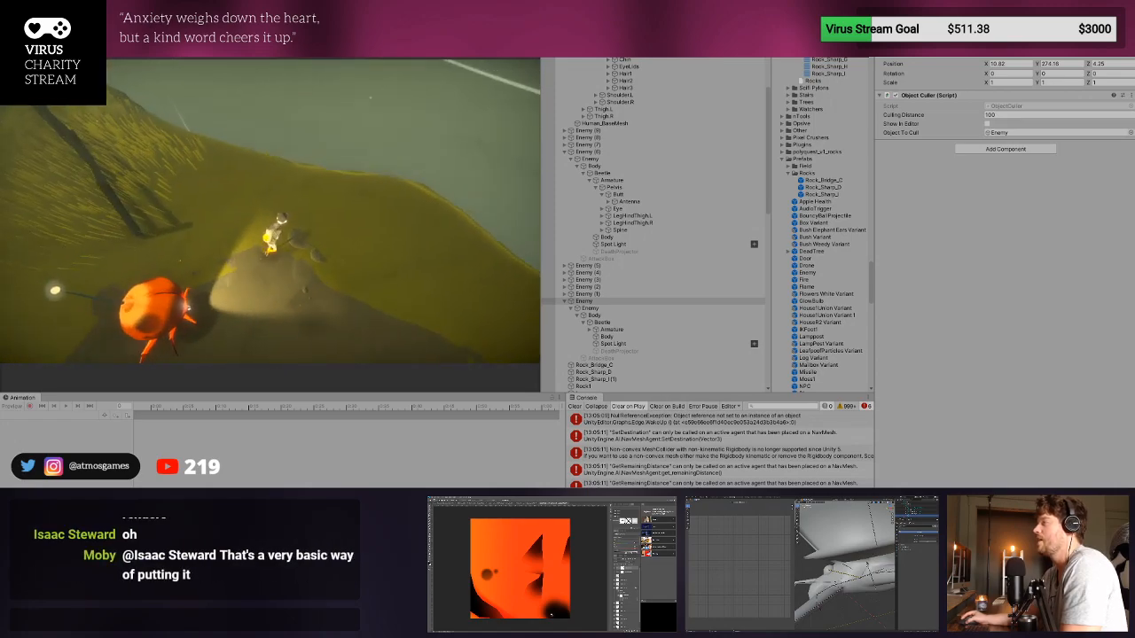
pyautogui.press('space')
pyautogui.press('w')
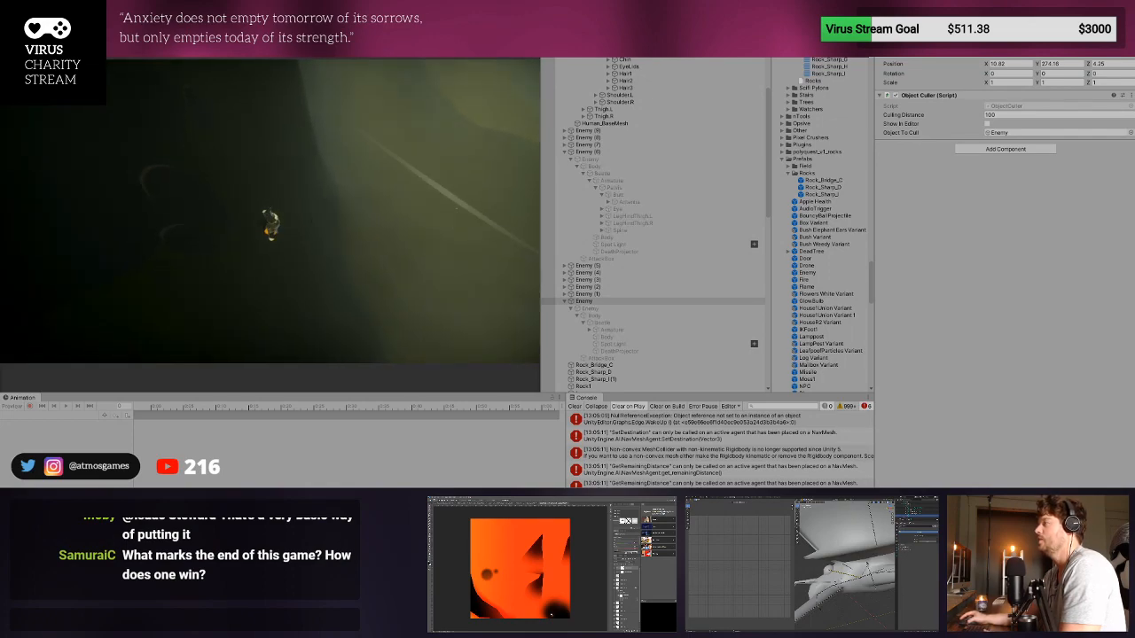
pyautogui.hotkey('ctrl', 'p')
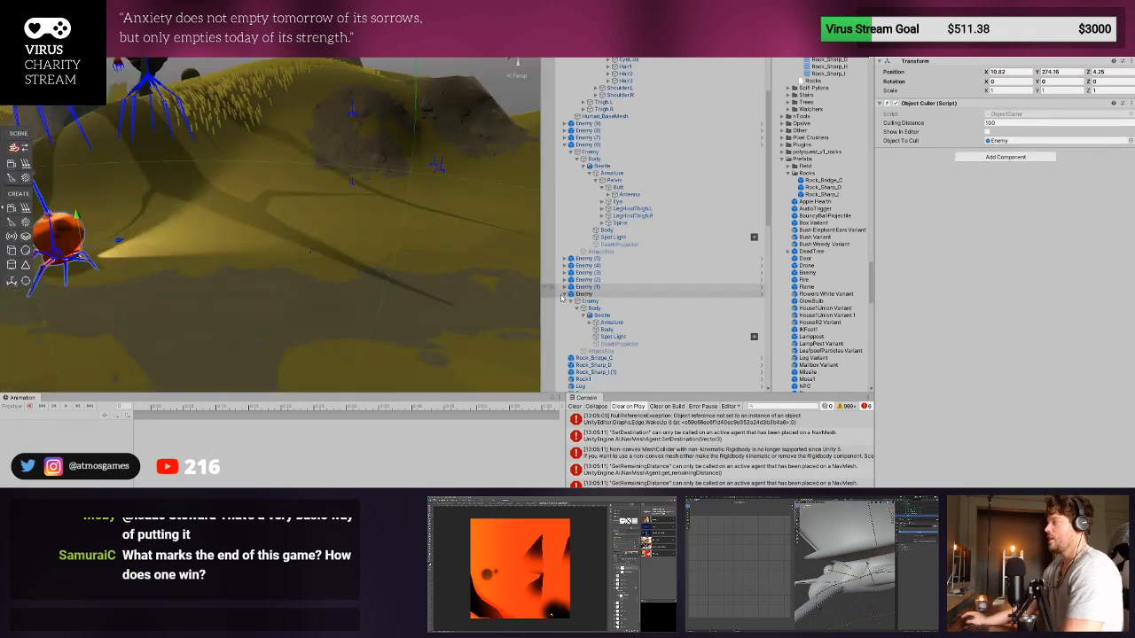
pyautogui.click(576, 406)
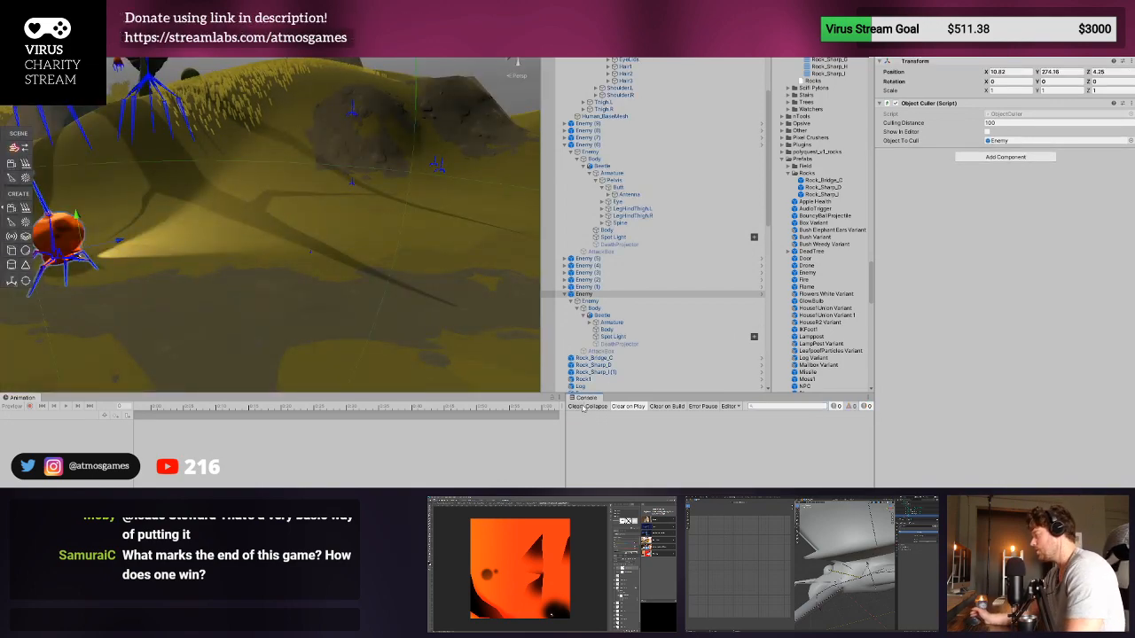